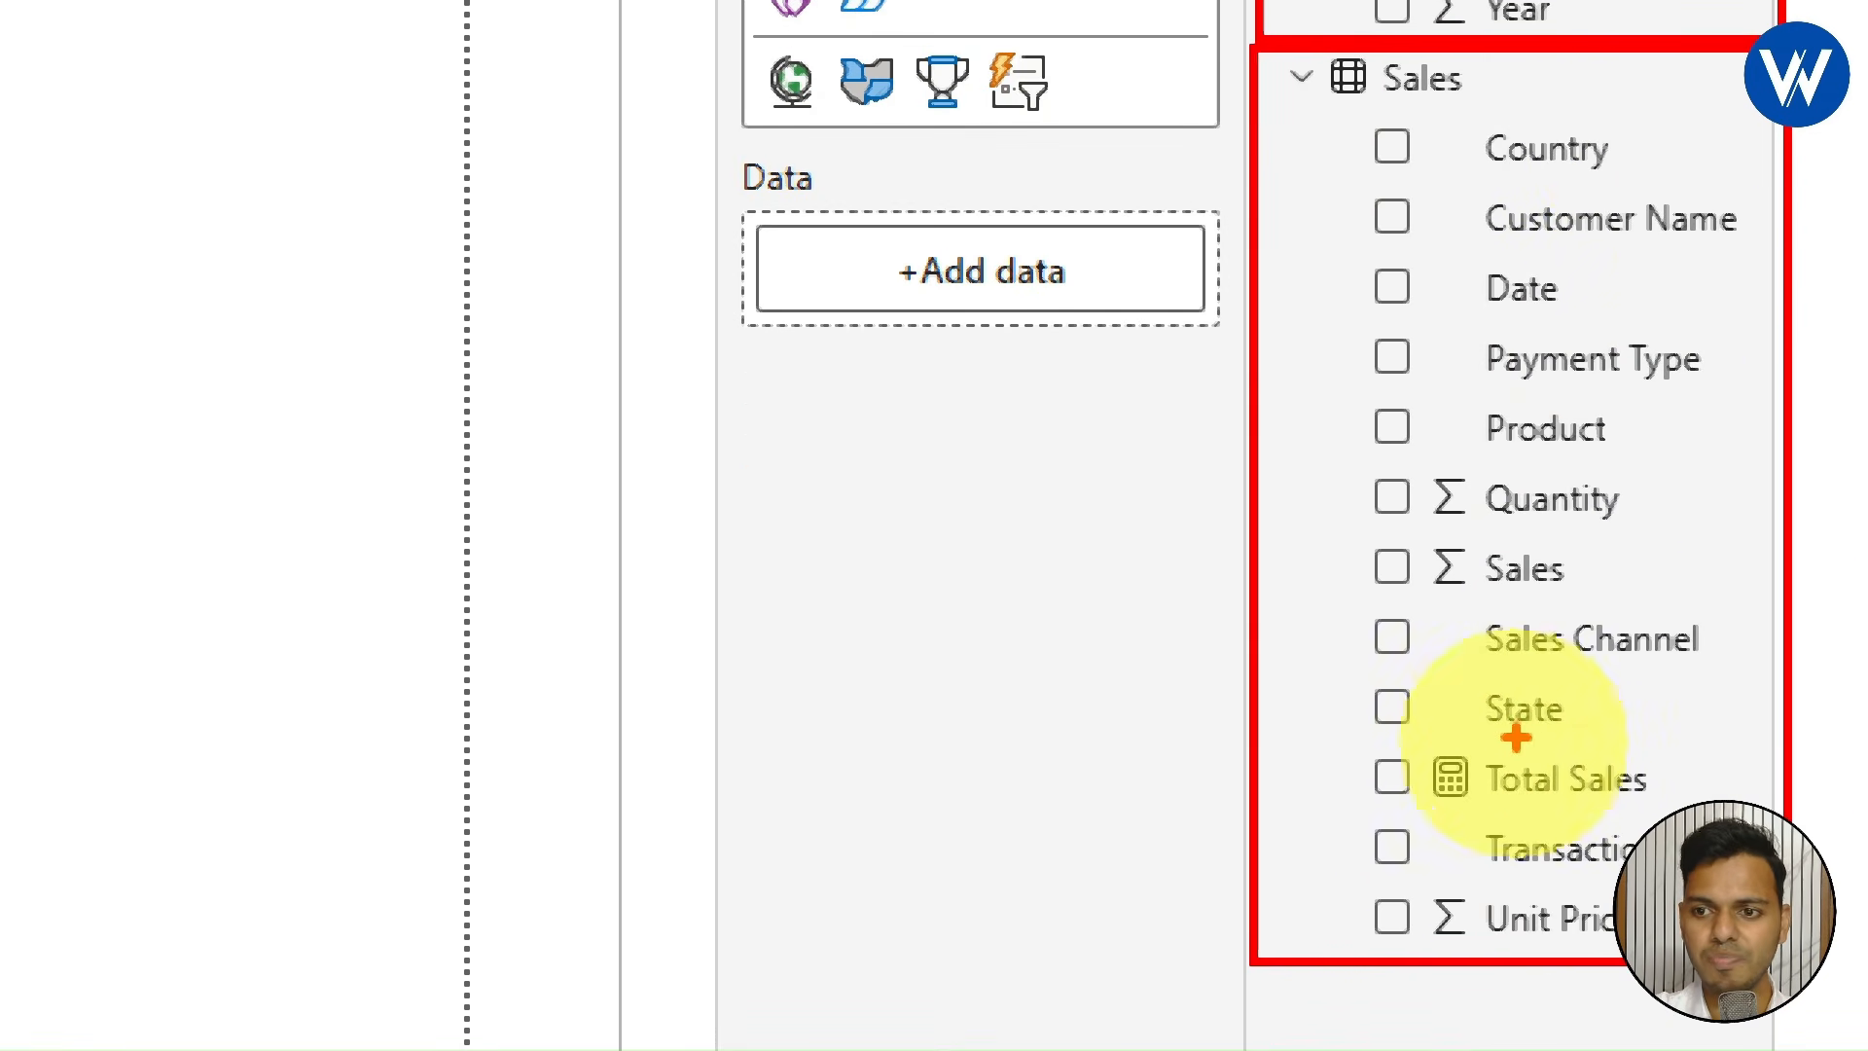
pyautogui.moveTo(1491, 810); pyautogui.dragTo(1691, 798)
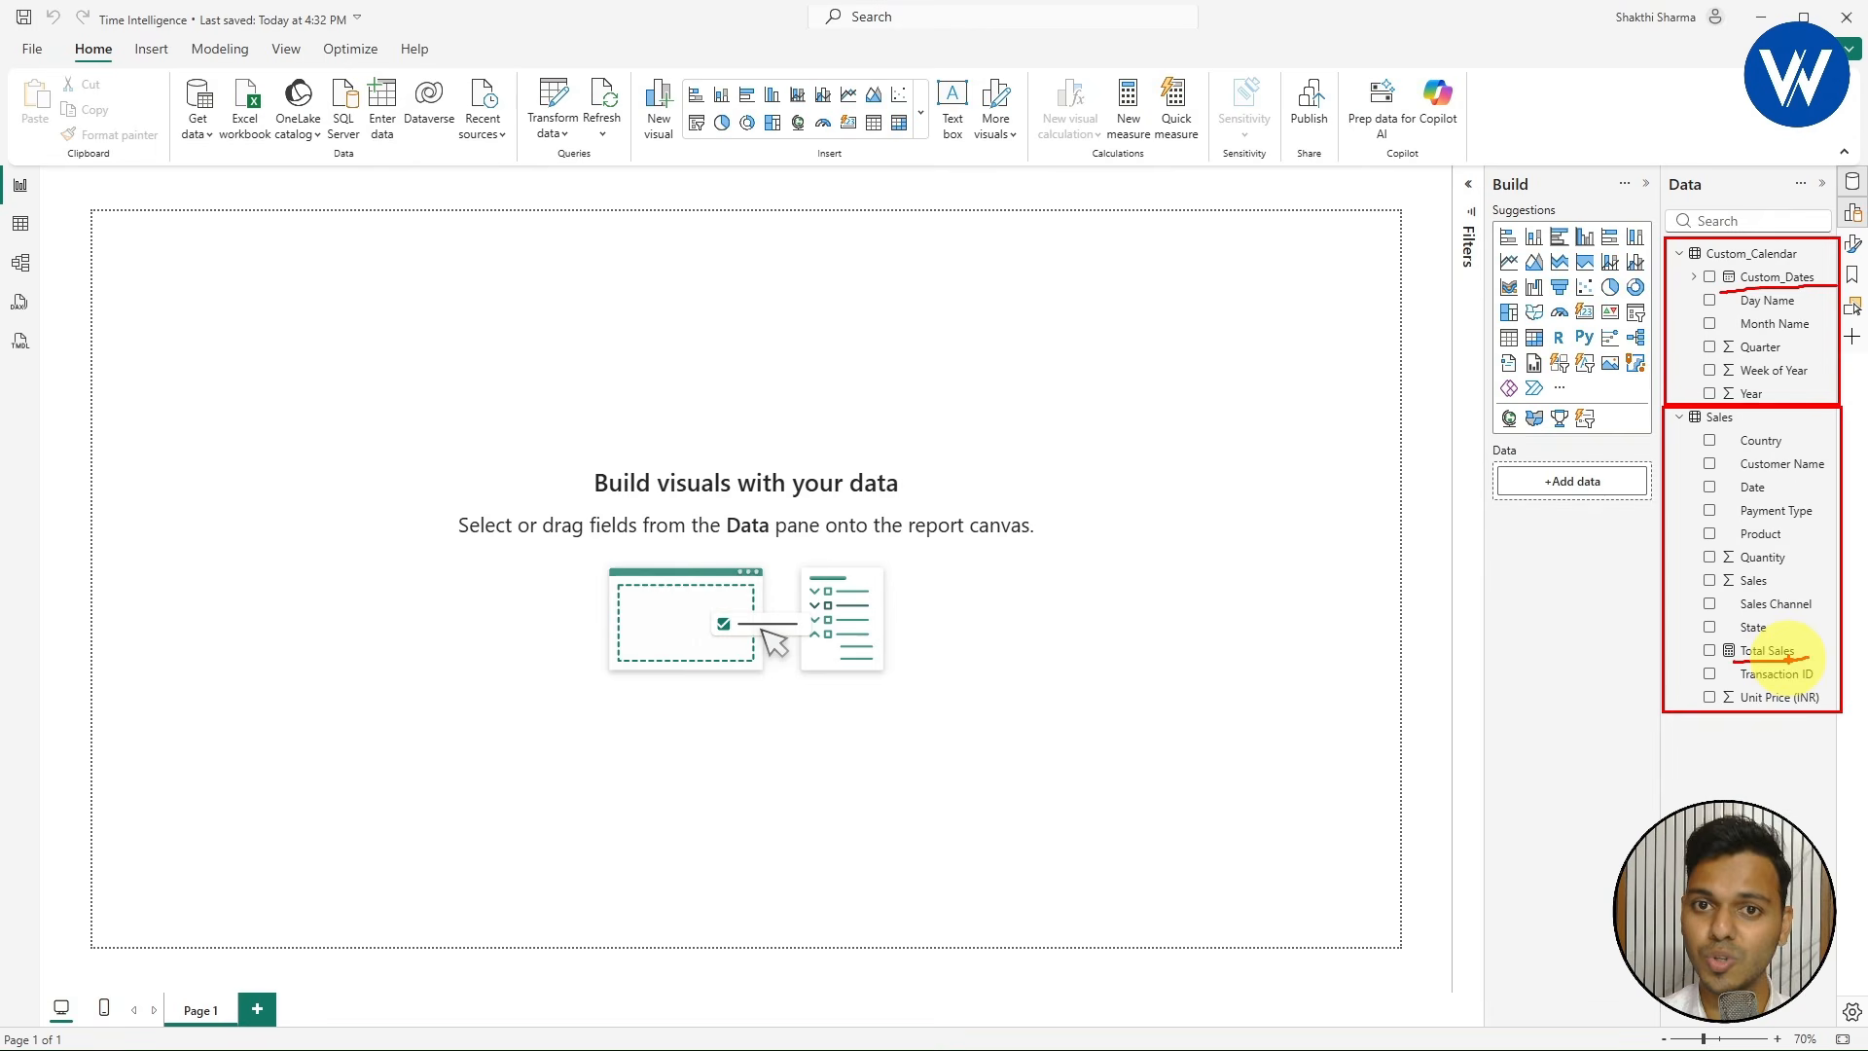
pyautogui.press('Escape')
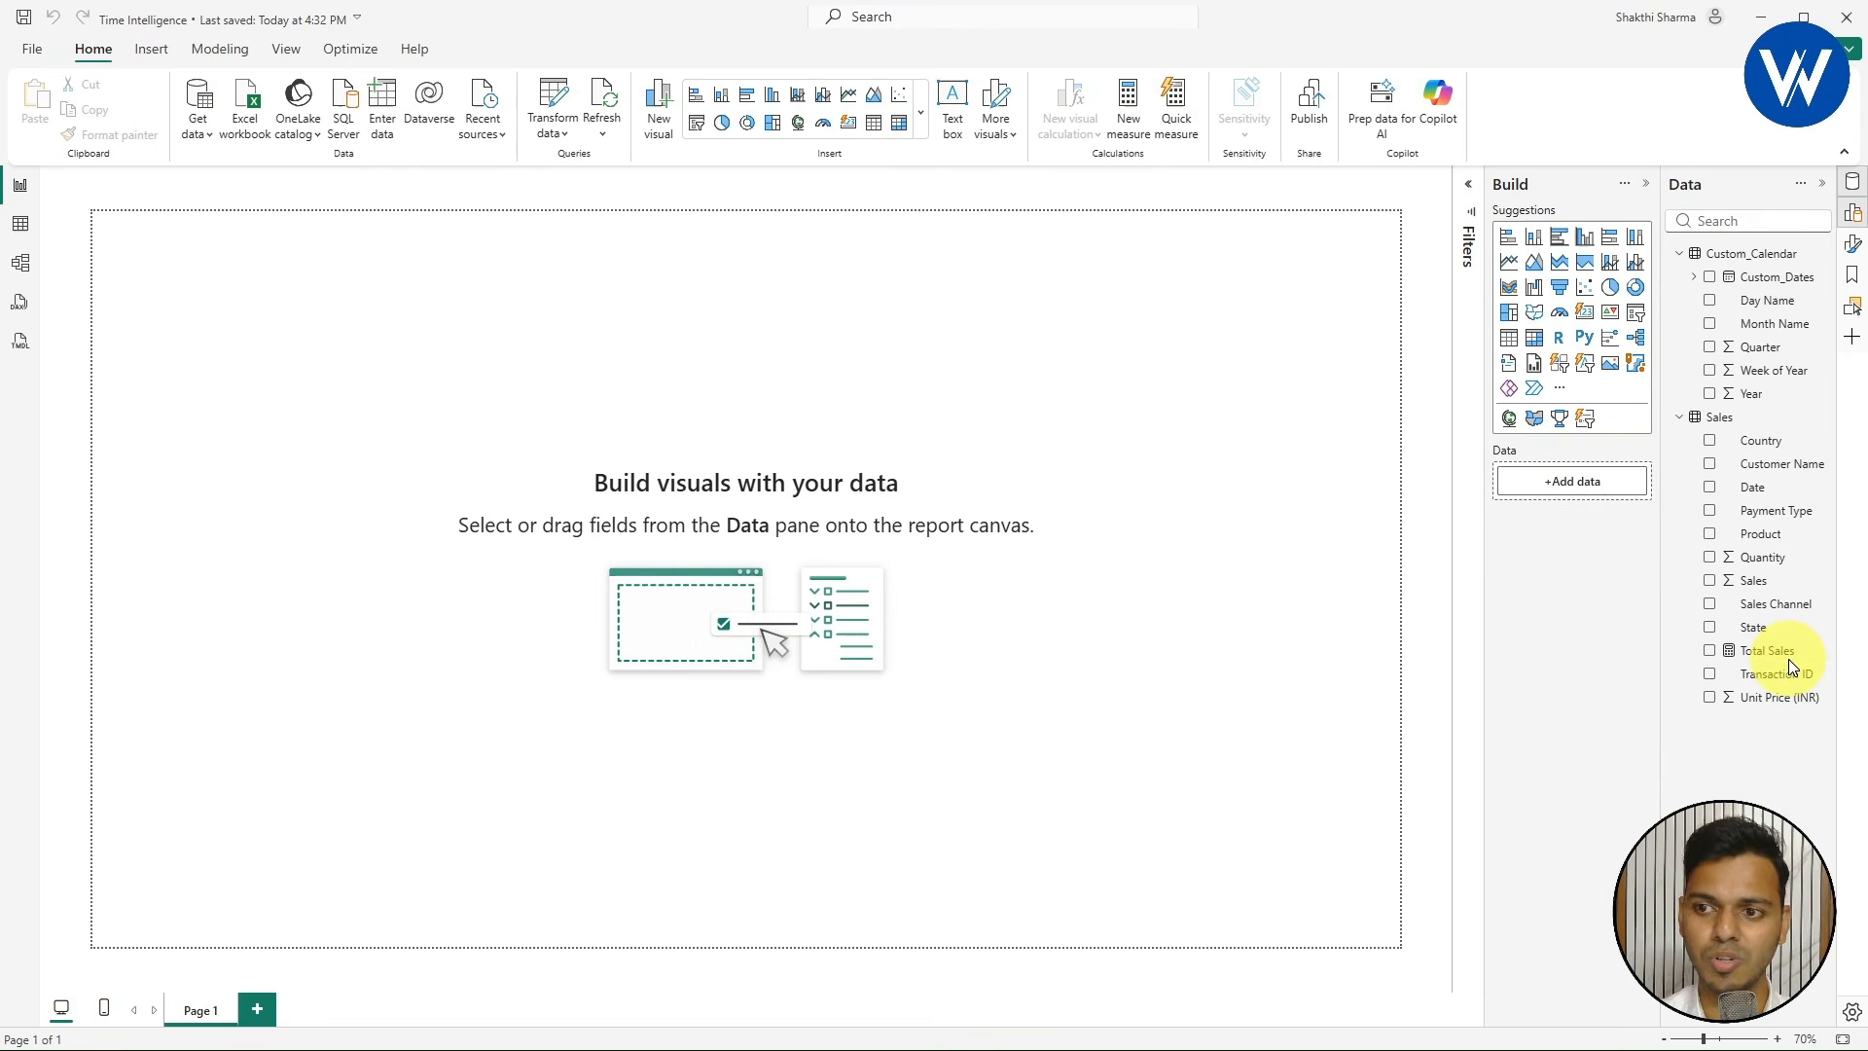
# - Review the relationship between the Sales and Custom_Calendar tables in the model, and examine the Sales table's rows
pyautogui.click(19, 267)
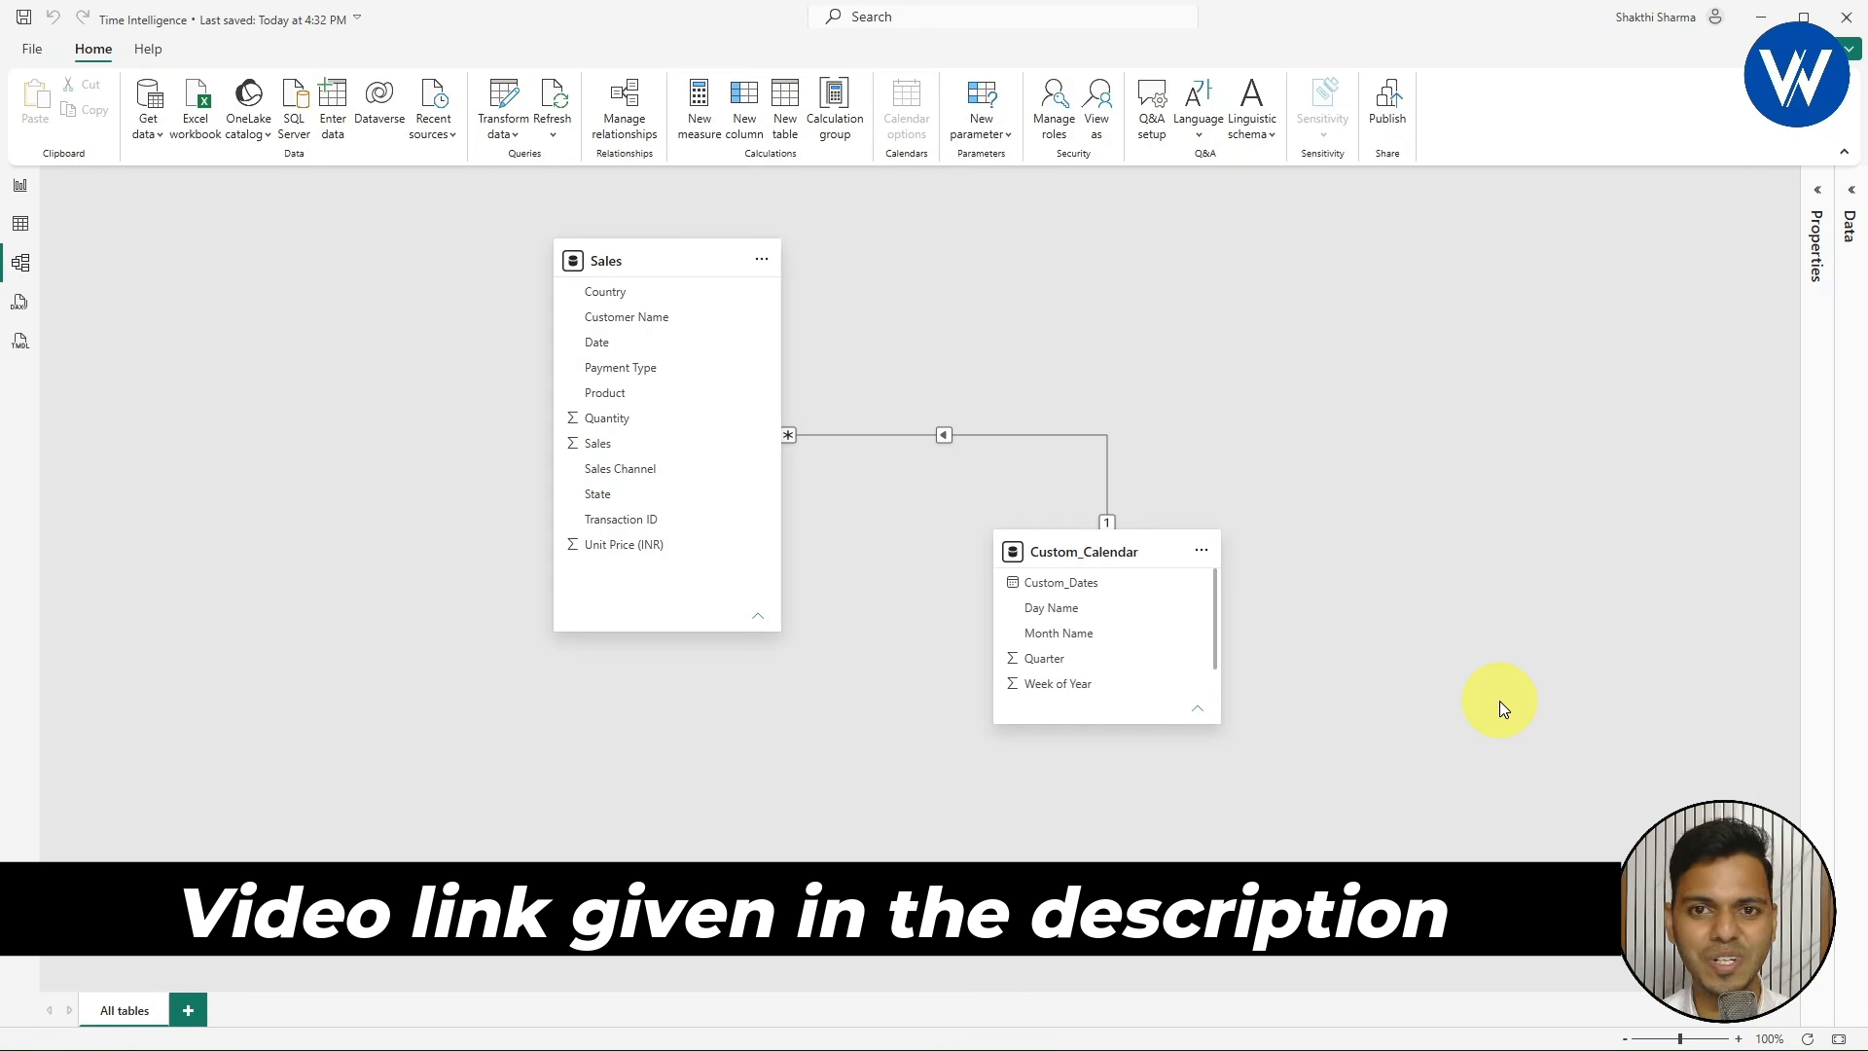
pyautogui.click(27, 231)
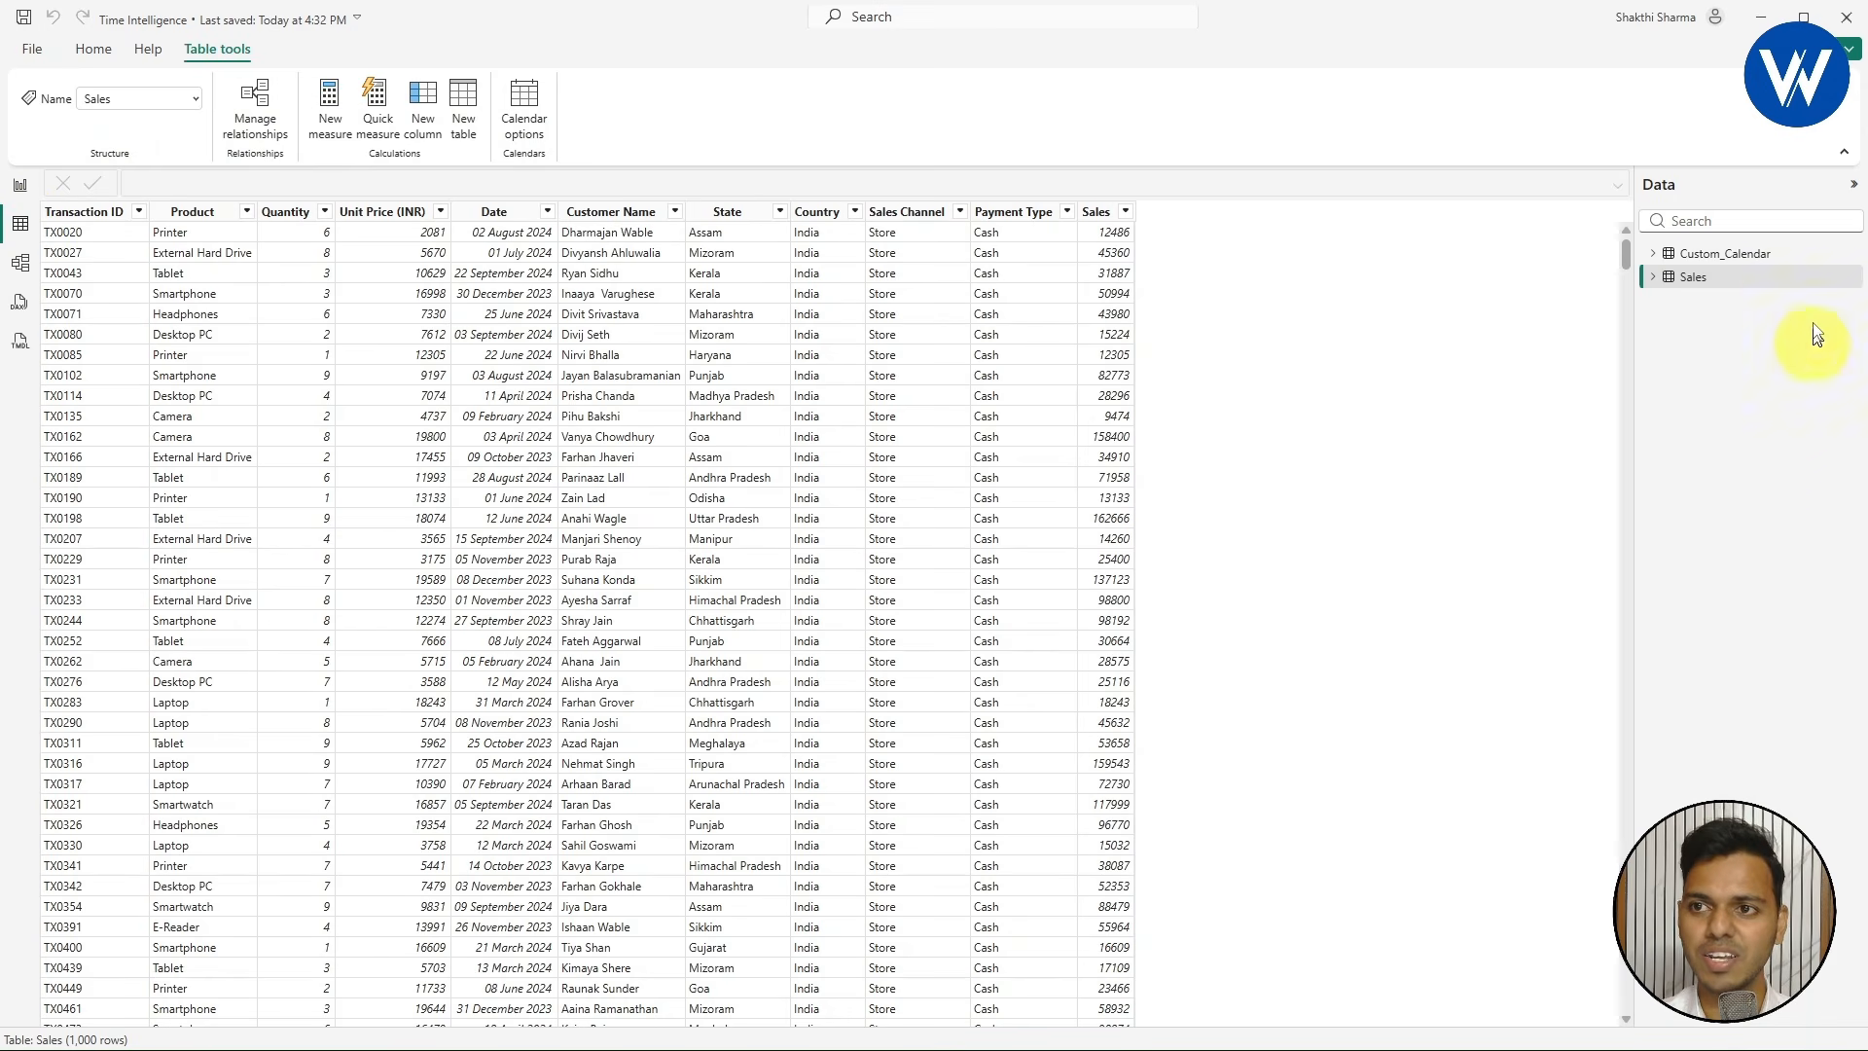
pyautogui.click(1722, 284)
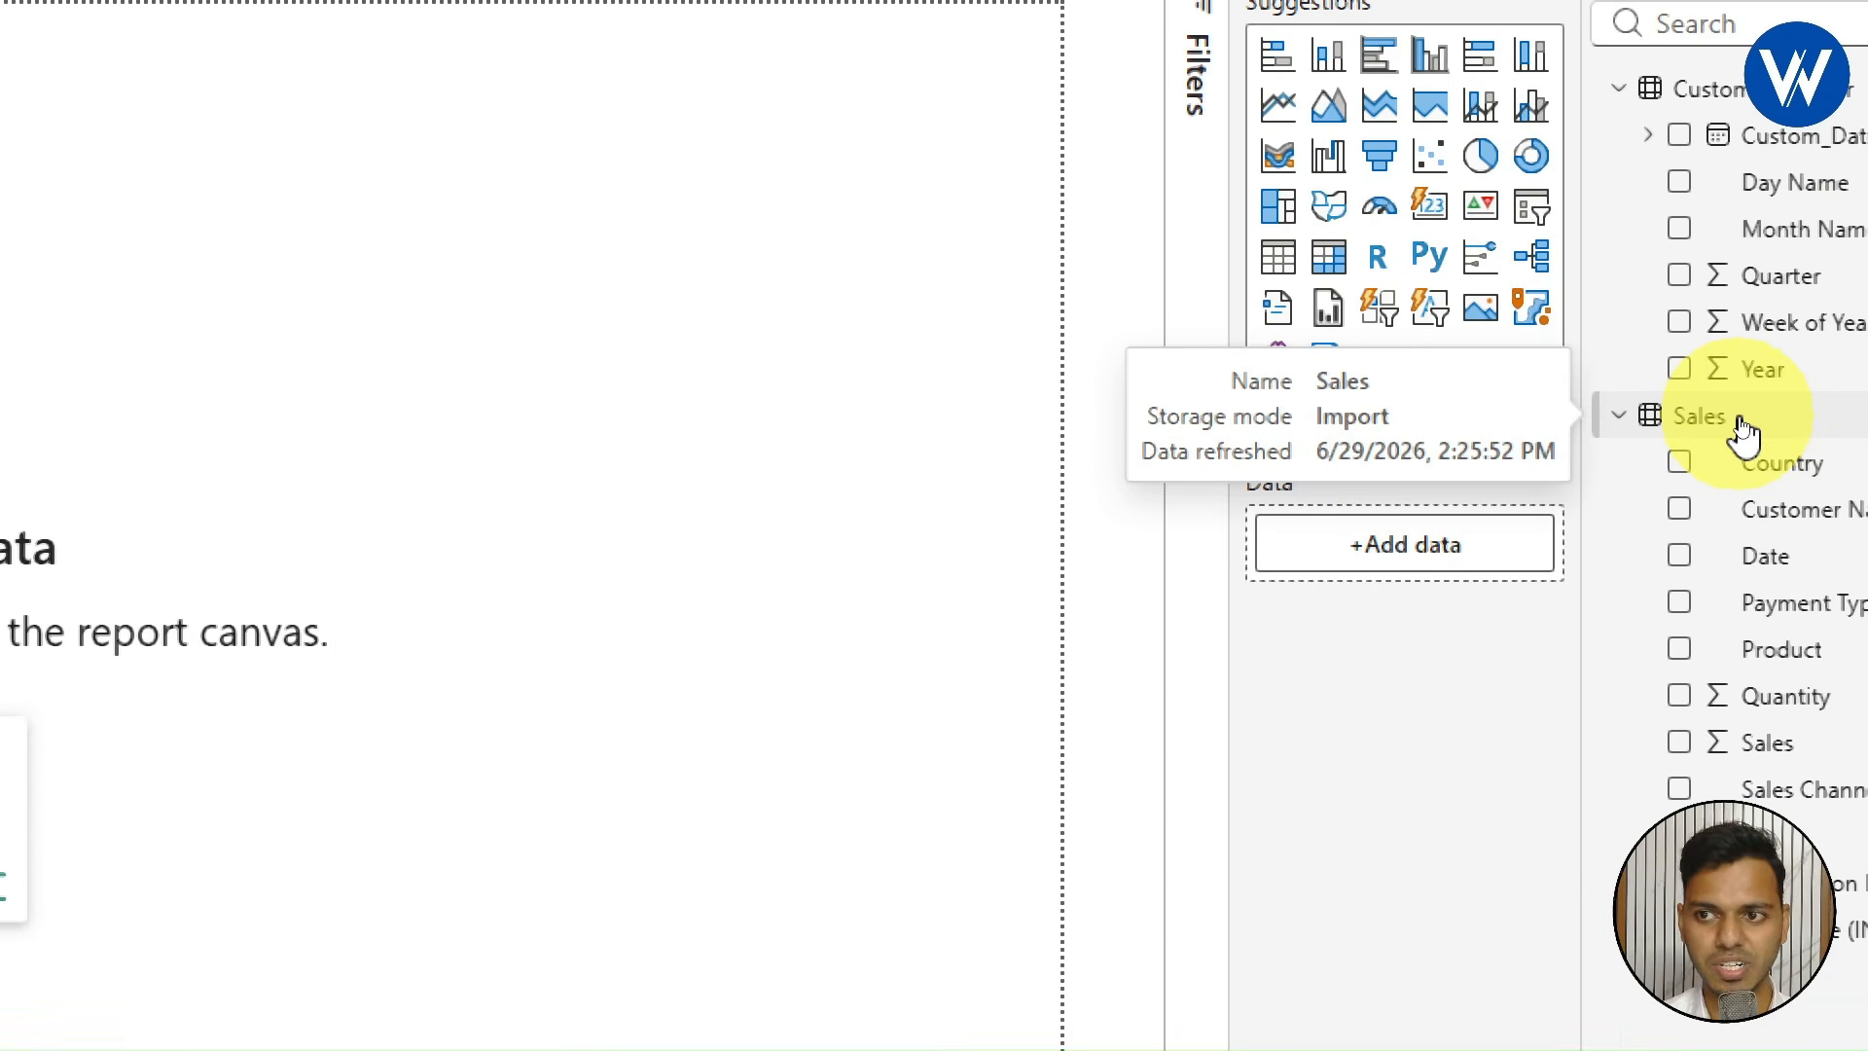
# - Add a new measure to the Sales table and enlarge the text of its formula
pyautogui.rightClick(1741, 428)
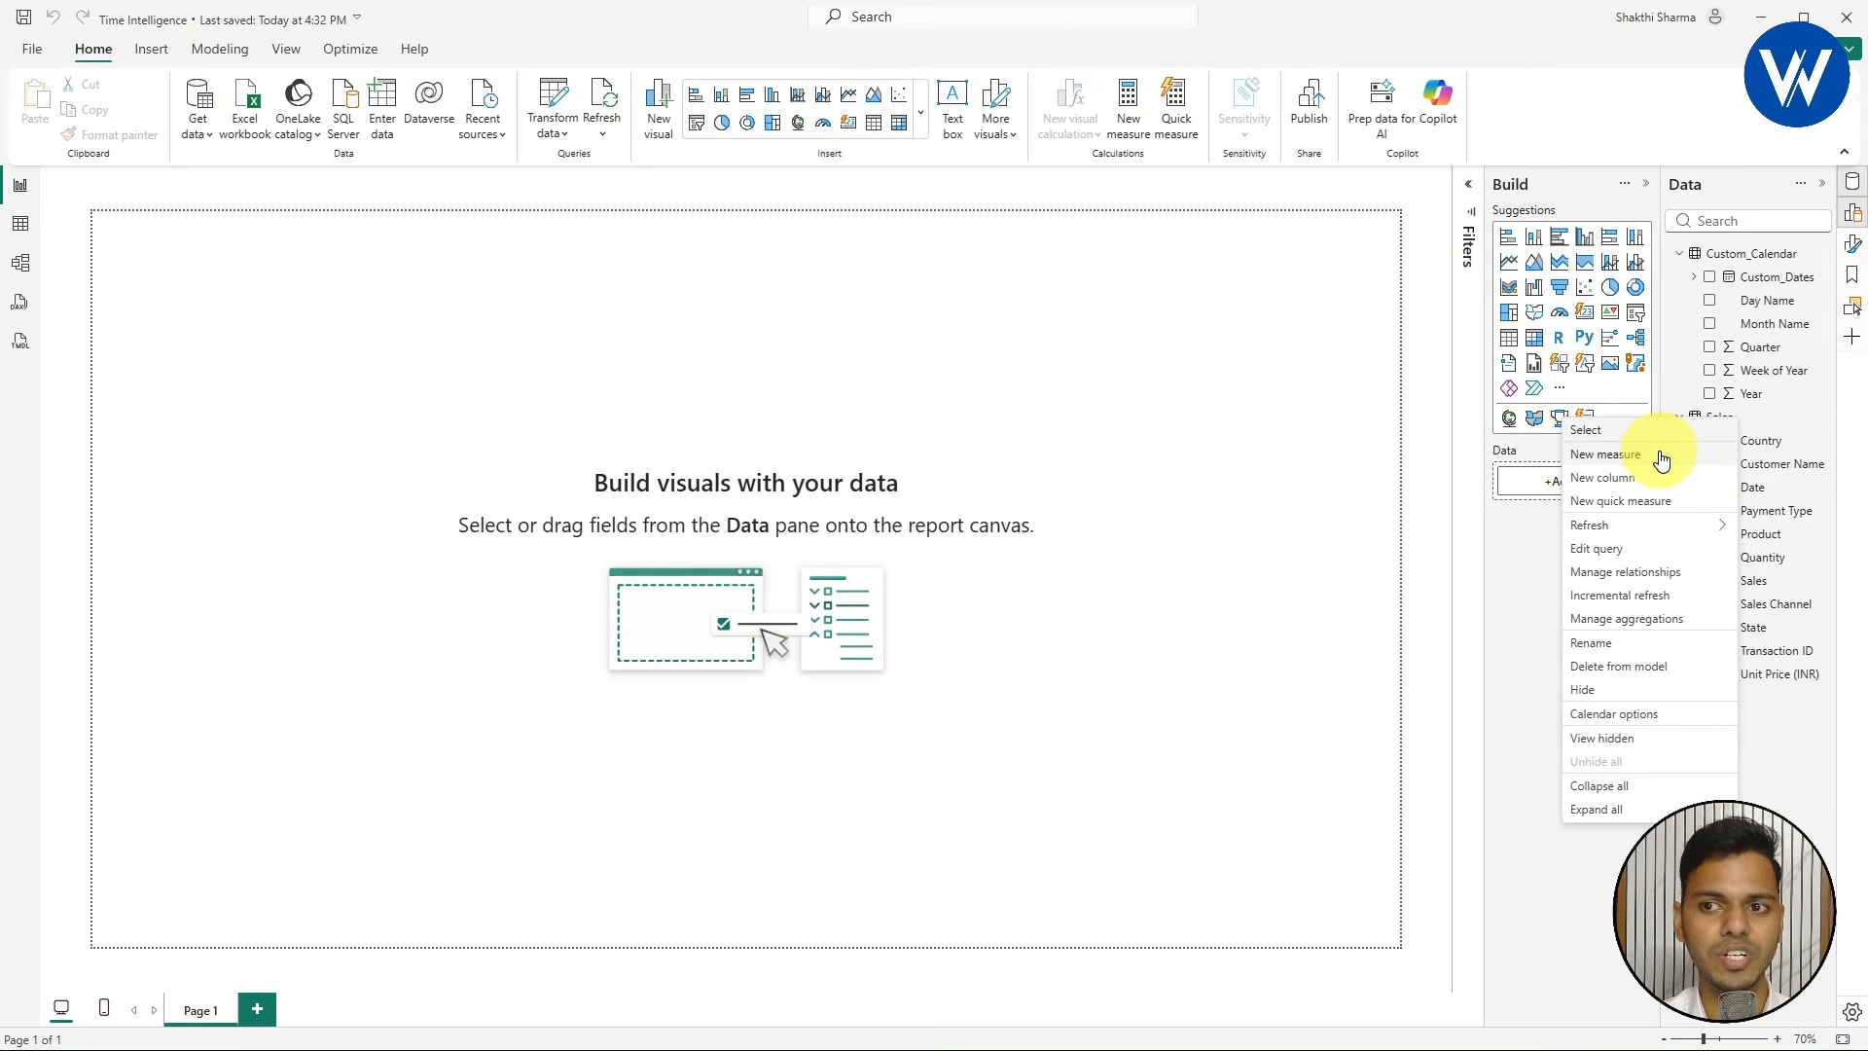
pyautogui.click(1663, 460)
pyautogui.doubleClick(161, 182)
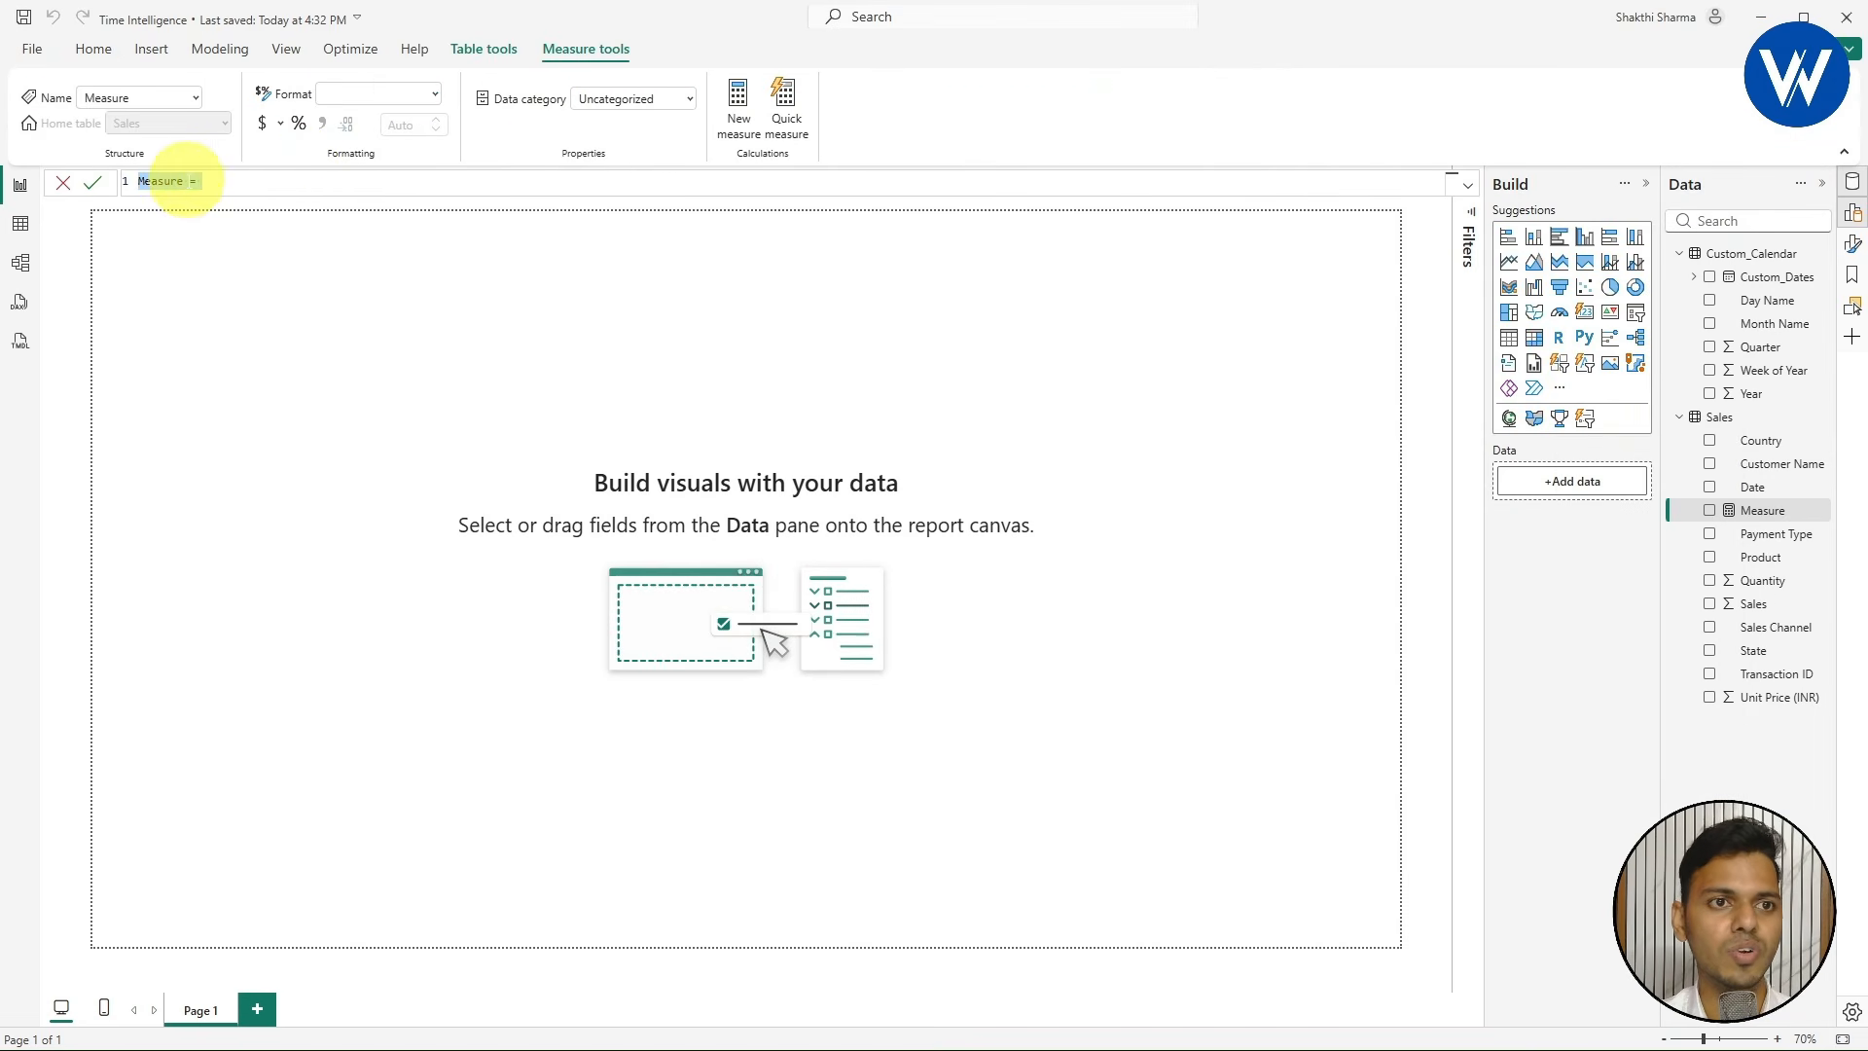
pyautogui.click(192, 182)
pyautogui.keyDown('ctrl'); pyautogui.scroll(5, 191, 182); pyautogui.keyUp('ctrl')
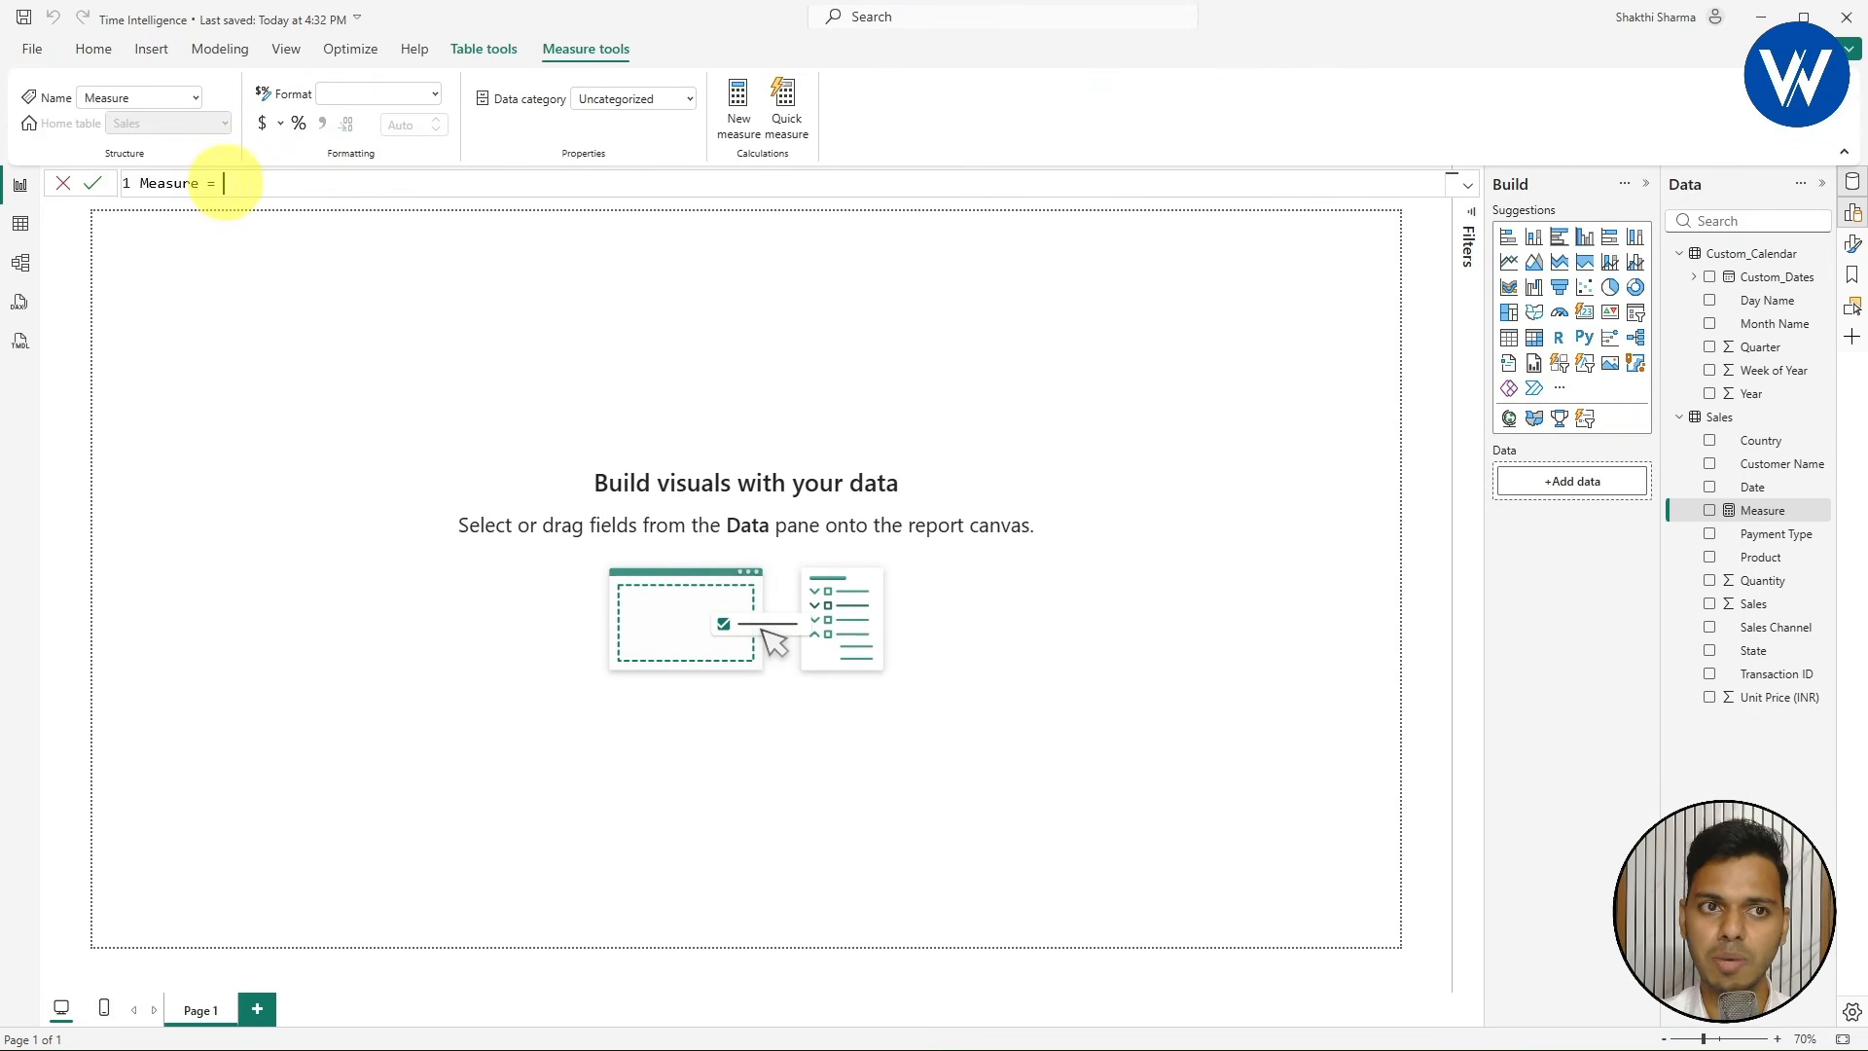
pyautogui.keyDown('ctrl'); pyautogui.scroll(1, 310, 195); pyautogui.keyUp('ctrl')
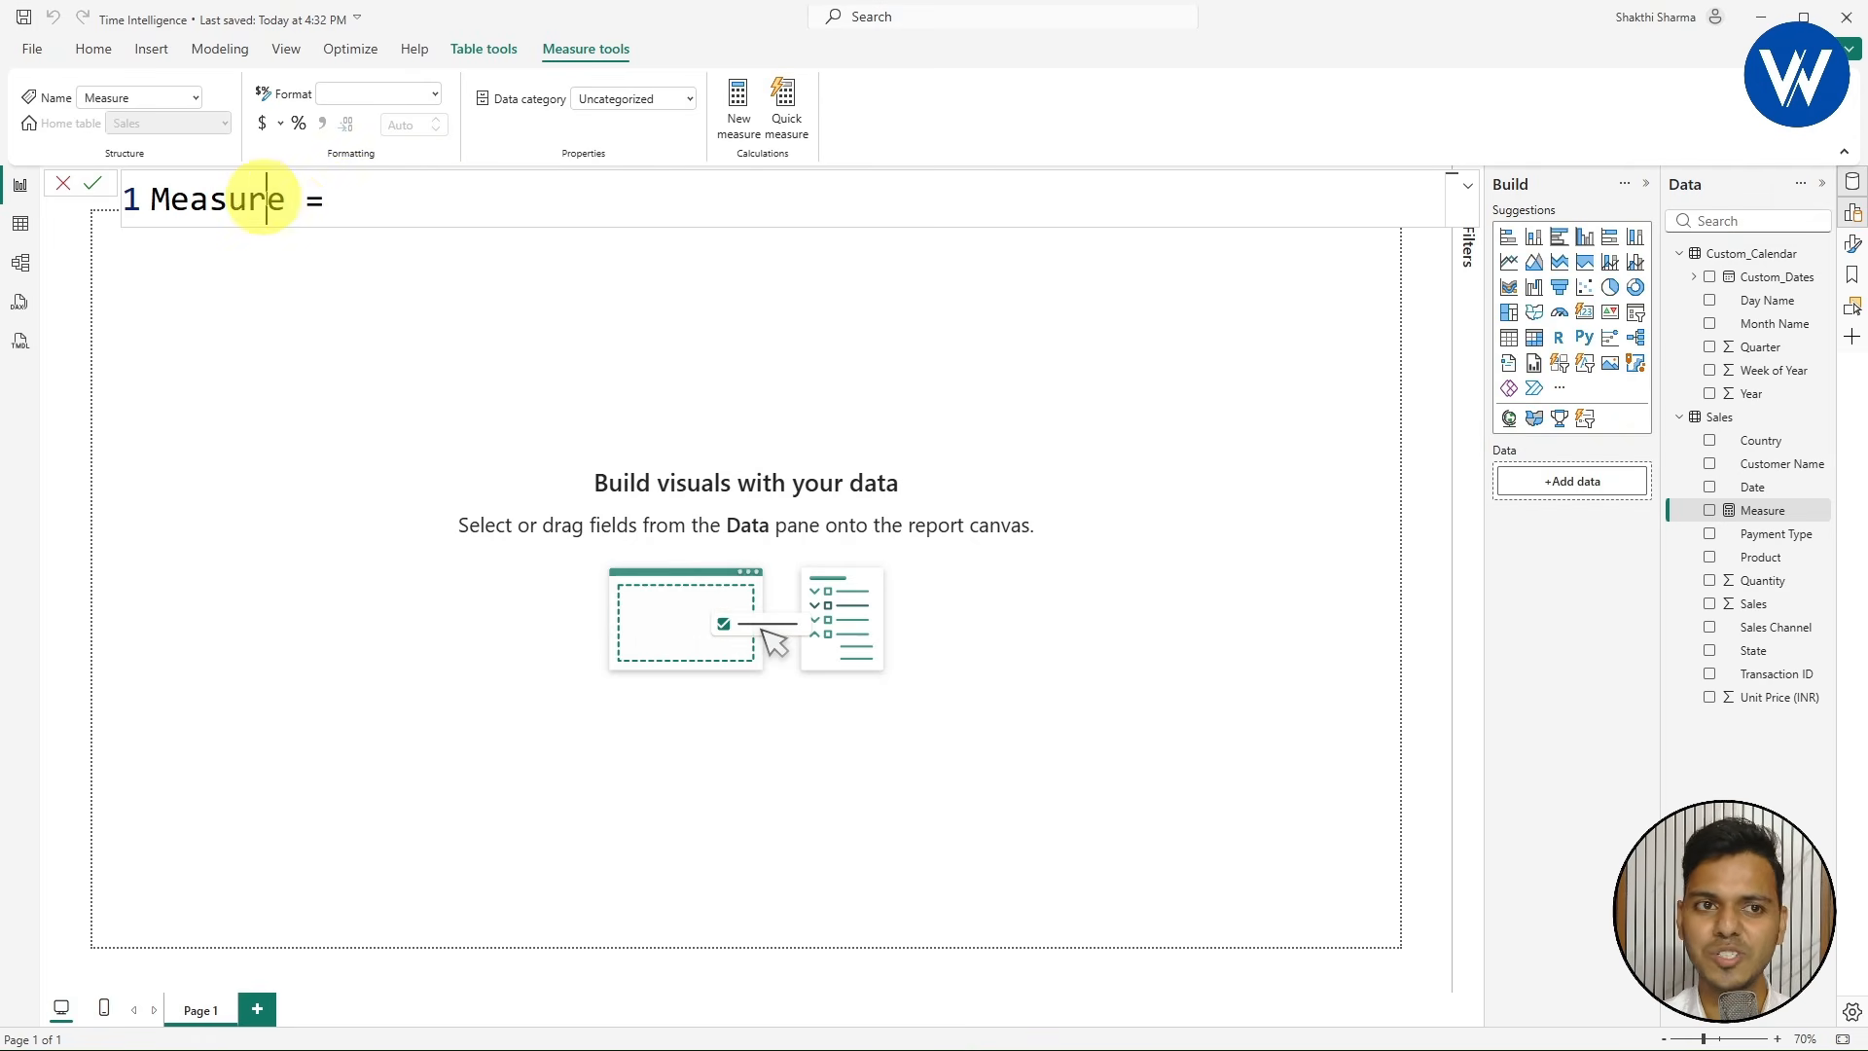
# - Name the new measure Total_Sales in its formula
pyautogui.doubleClick(277, 203)
pyautogui.moveTo(293, 210); pyautogui.dragTo(132, 199)
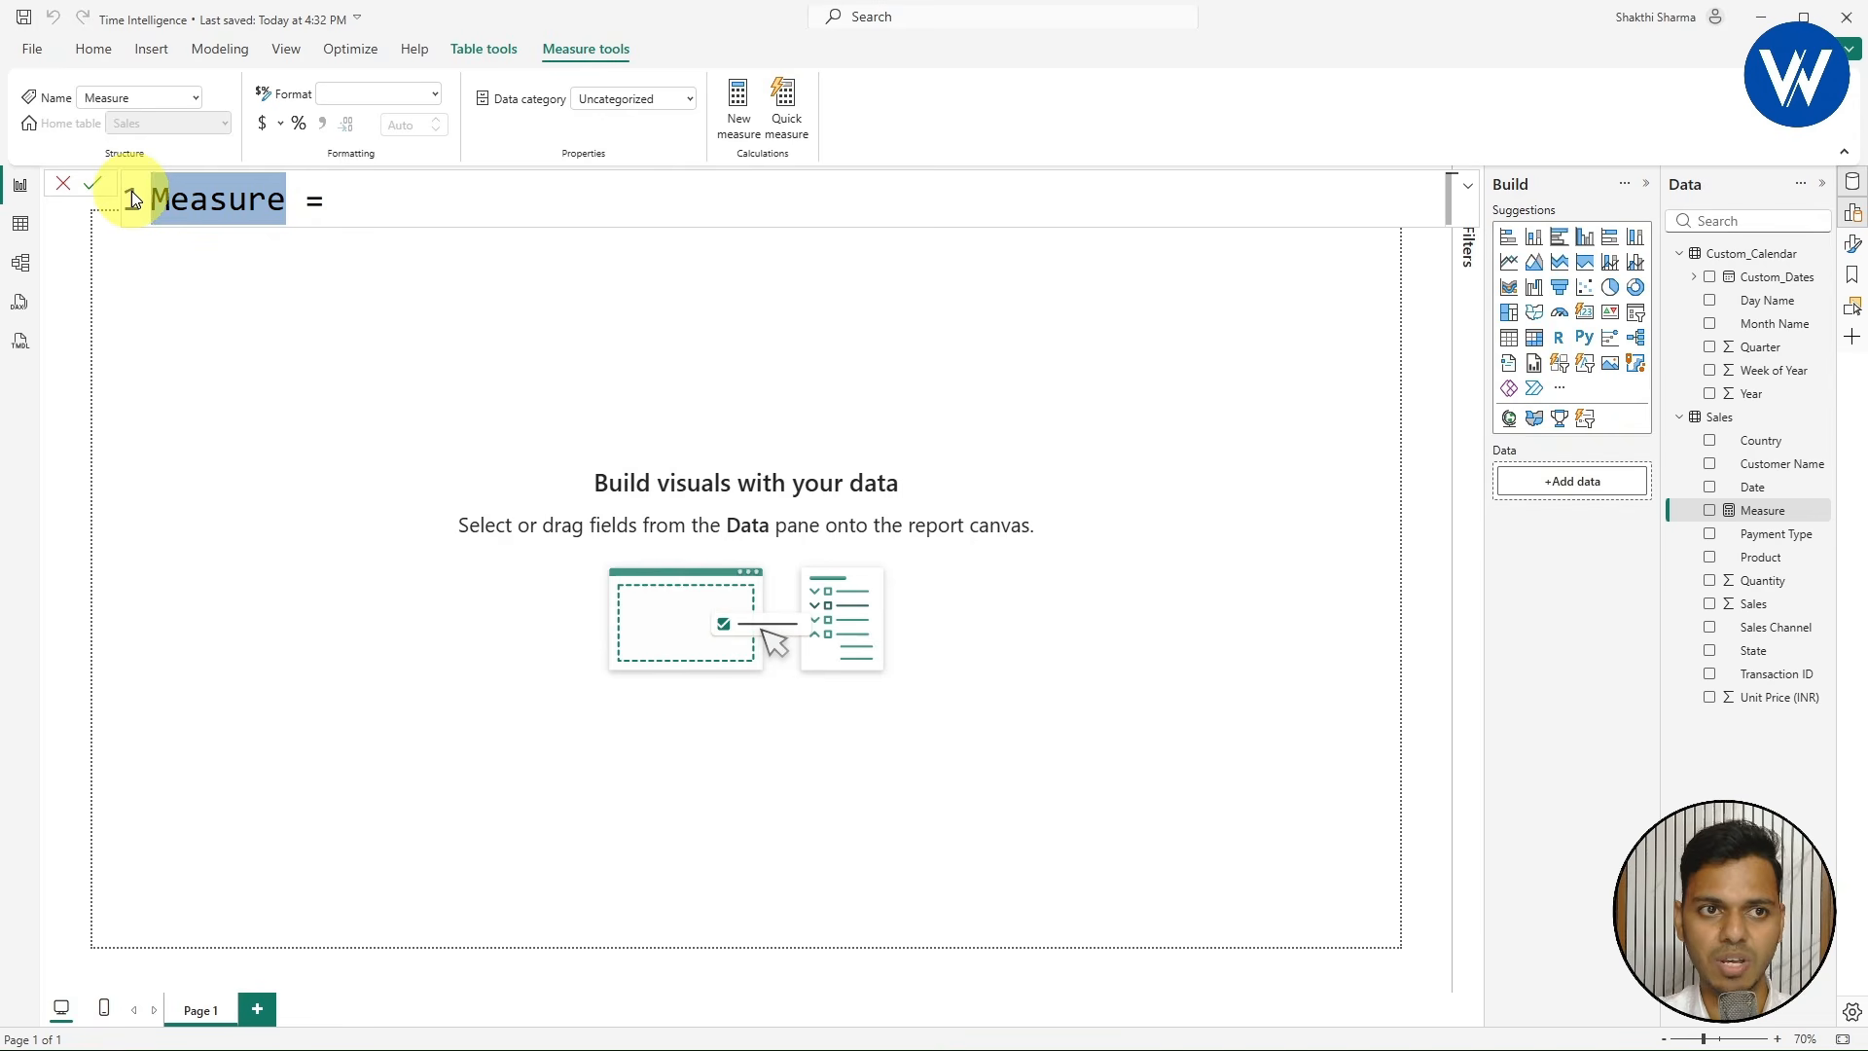
pyautogui.write('Tot')
pyautogui.write('al_')
pyautogui.press('BackSpace')
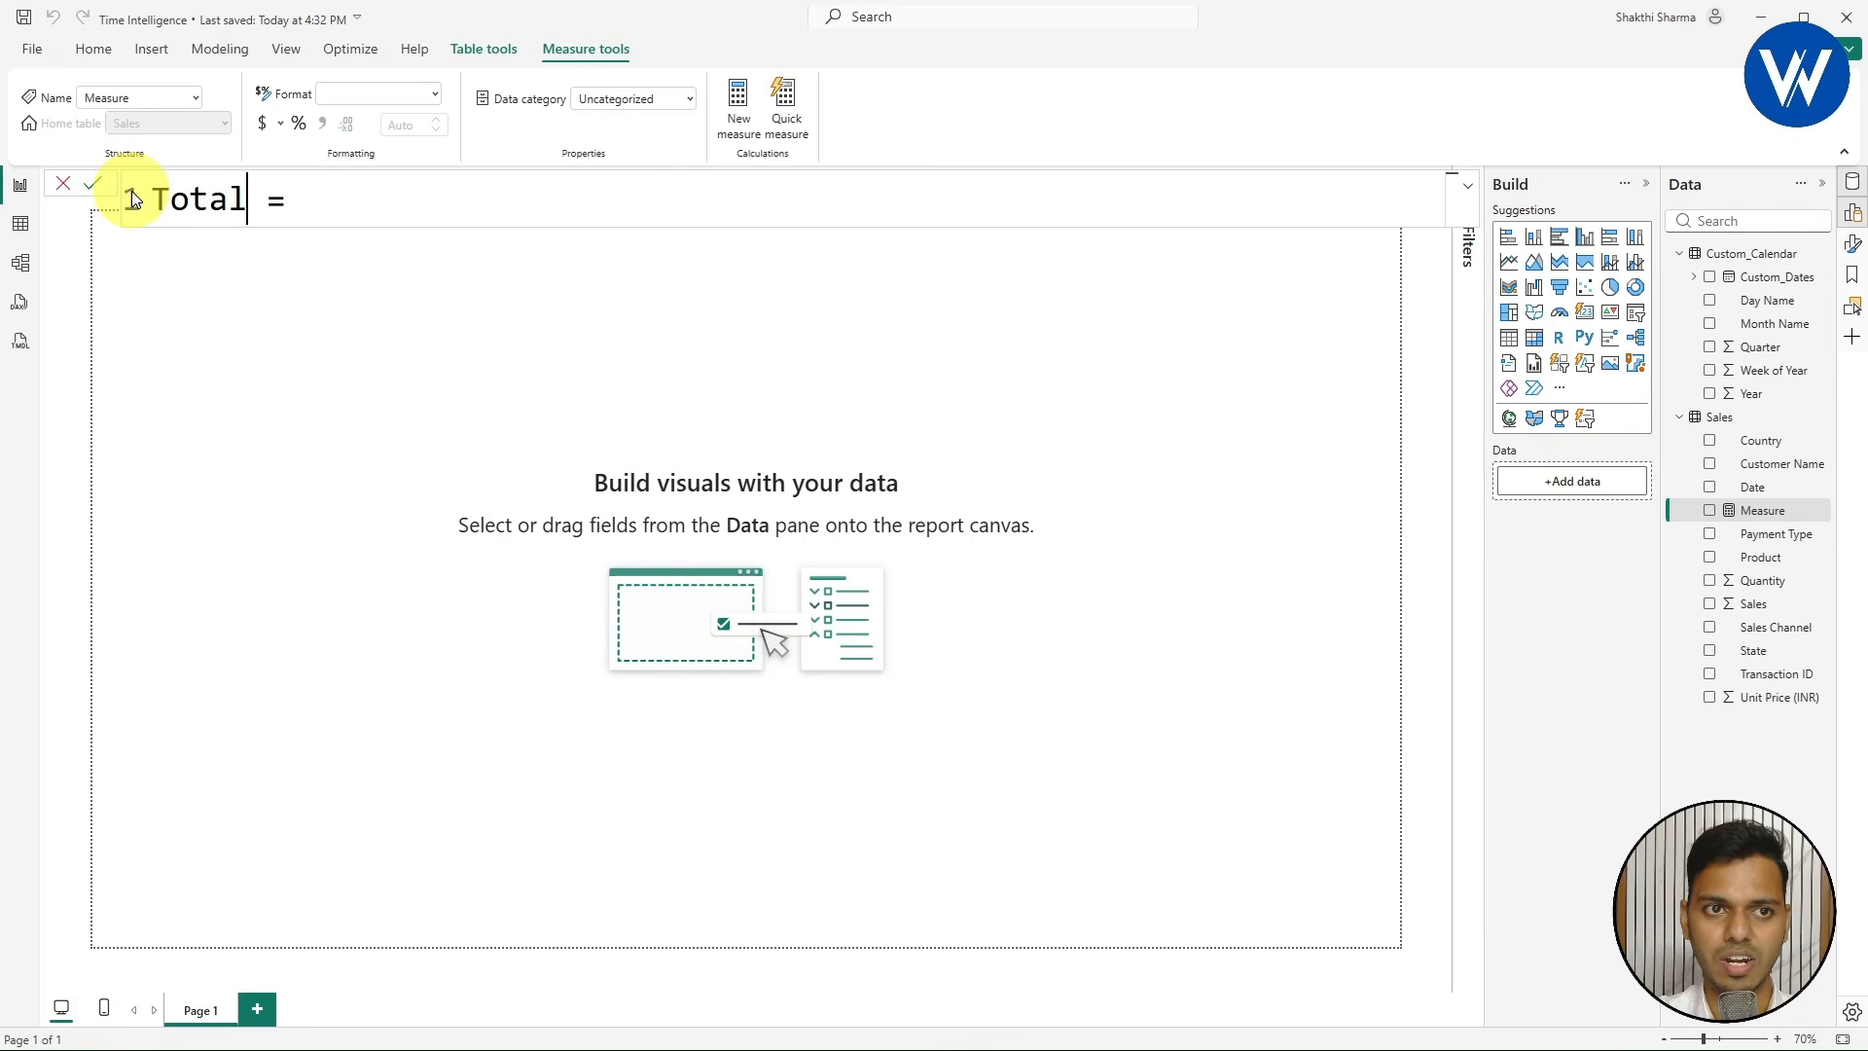
pyautogui.write('_')
pyautogui.write('Sales')
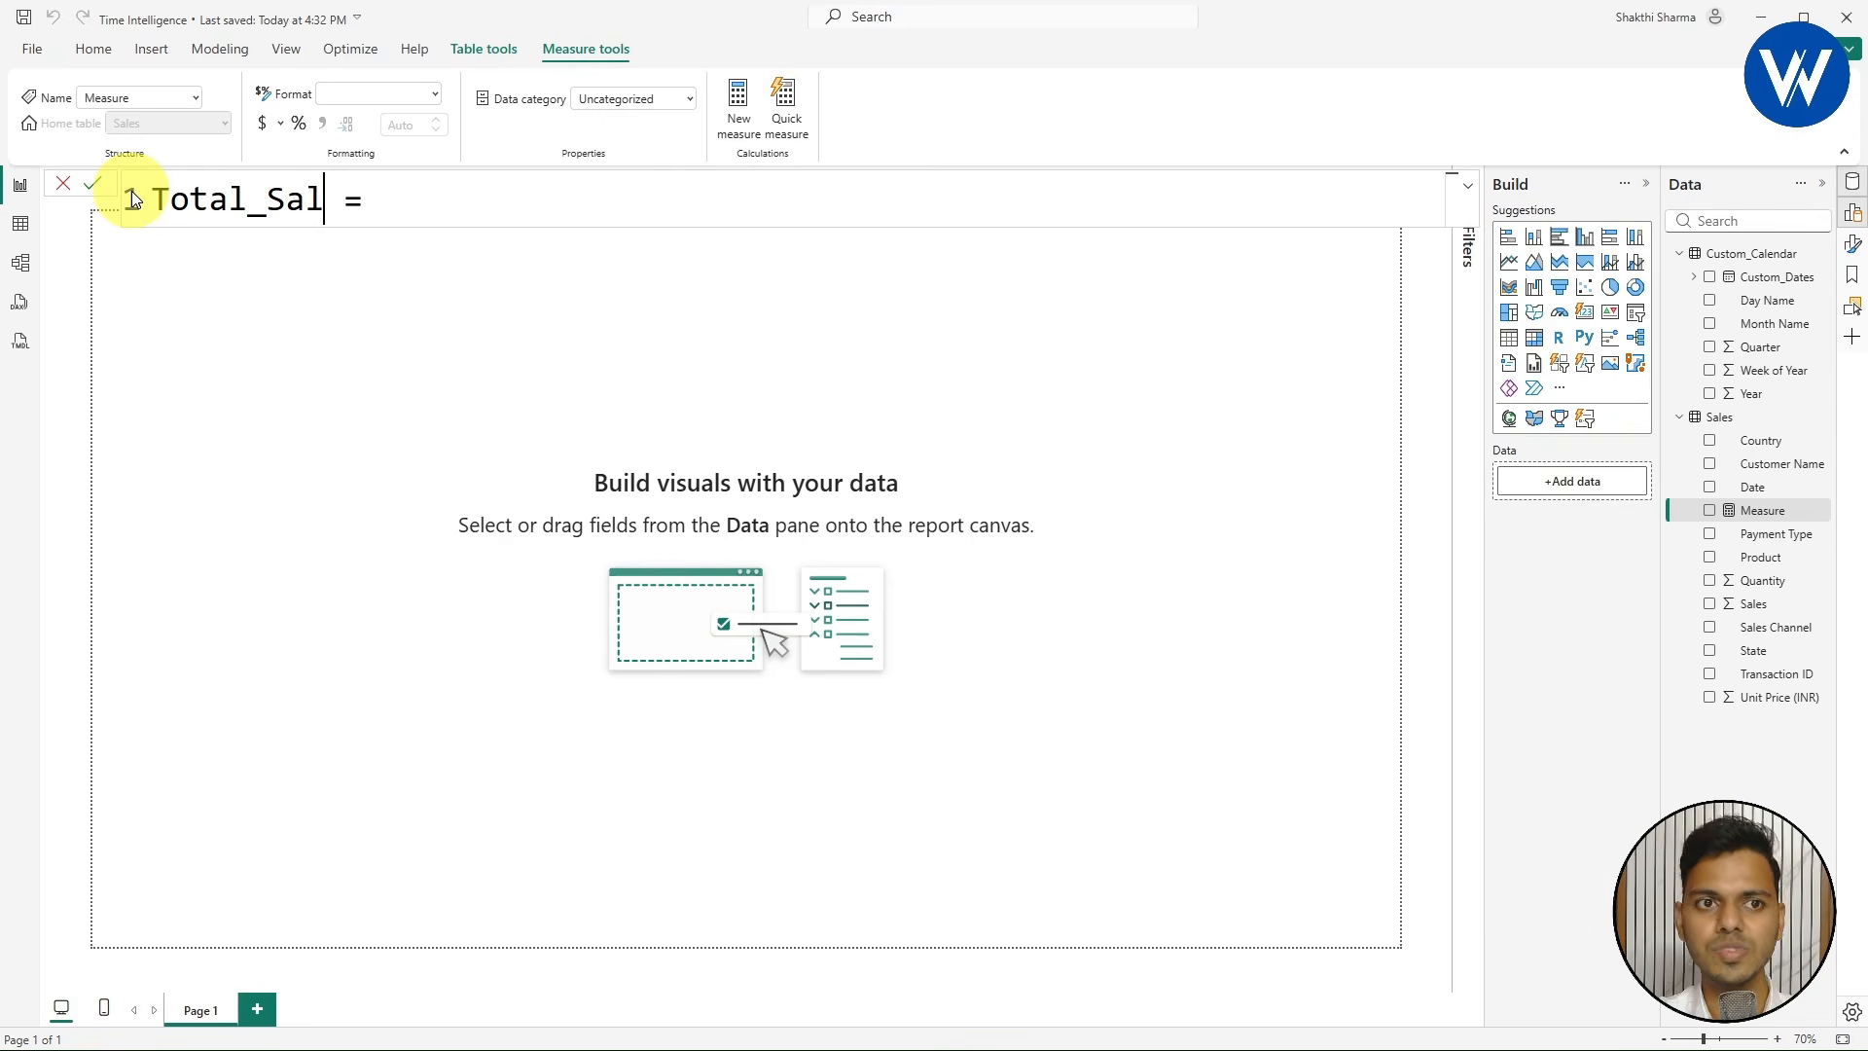
# - Define the Total_Sales measure as SUM(Sales[Sales]) and commit the formula
pyautogui.click(428, 203)
pyautogui.write('sum')
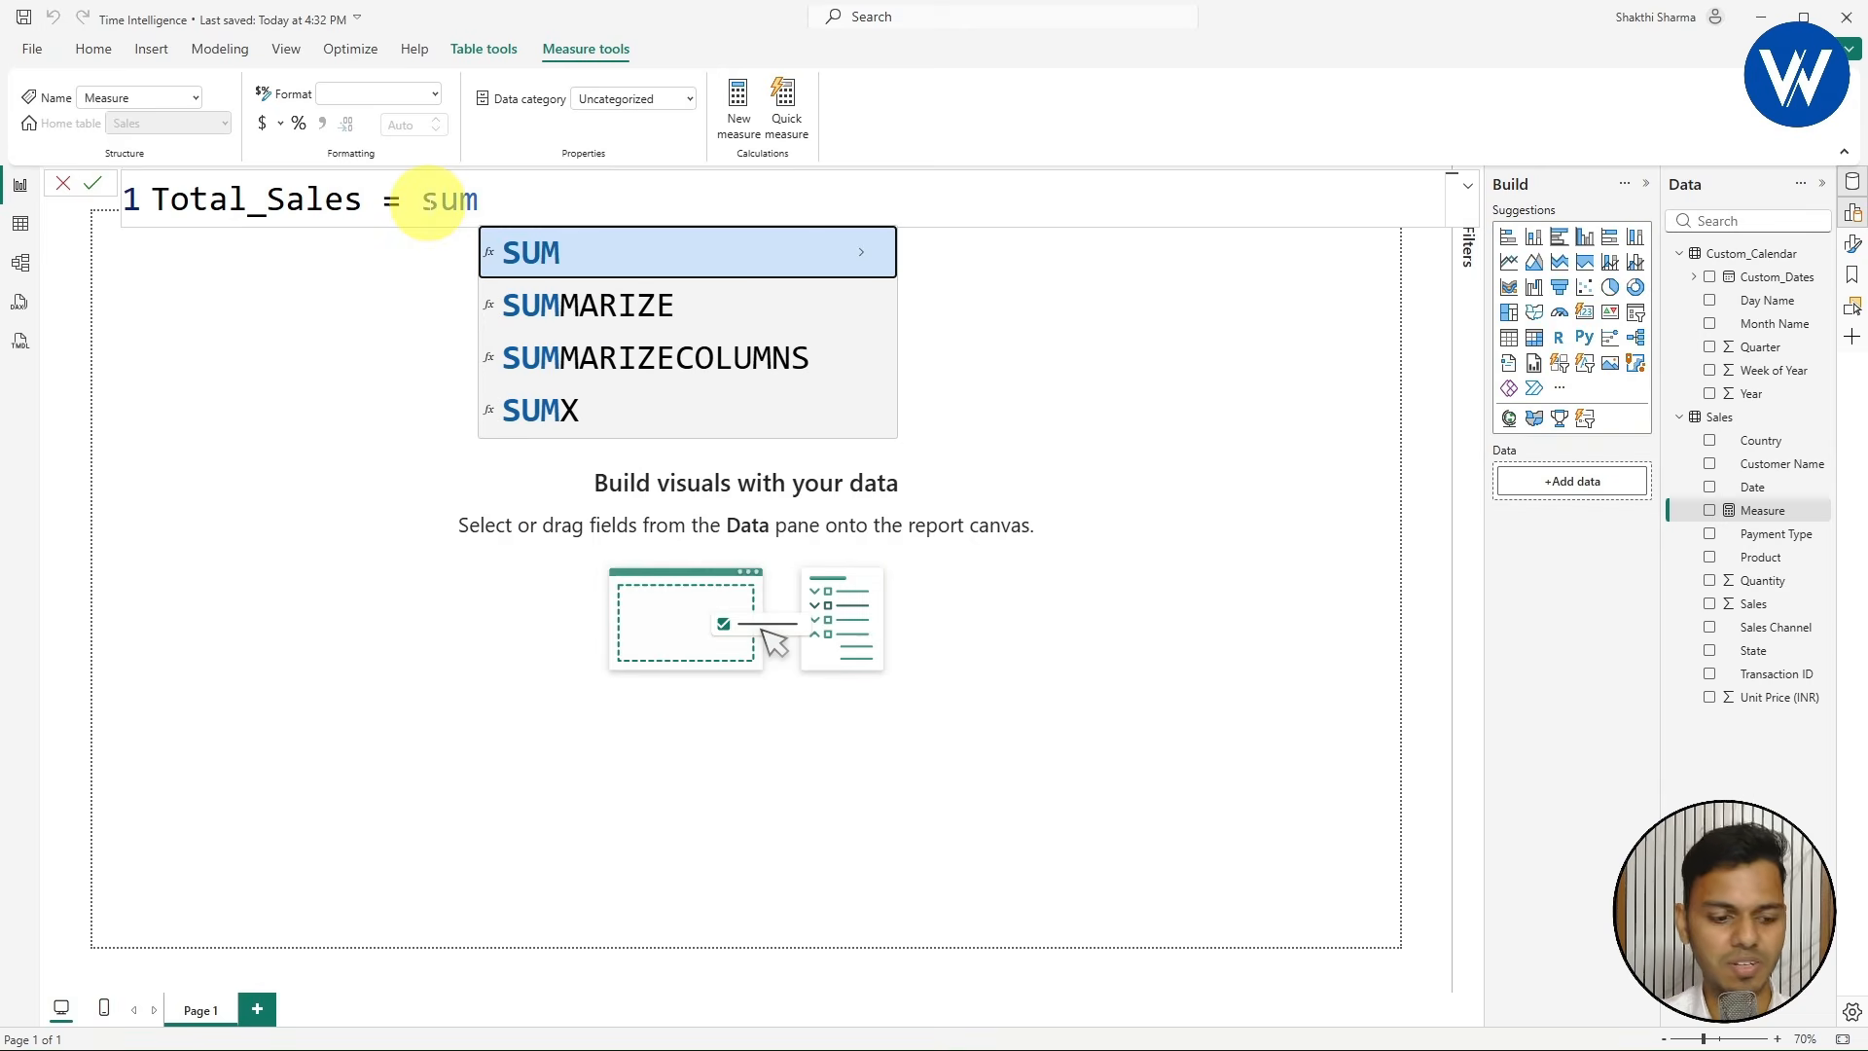
pyautogui.press('Tab')
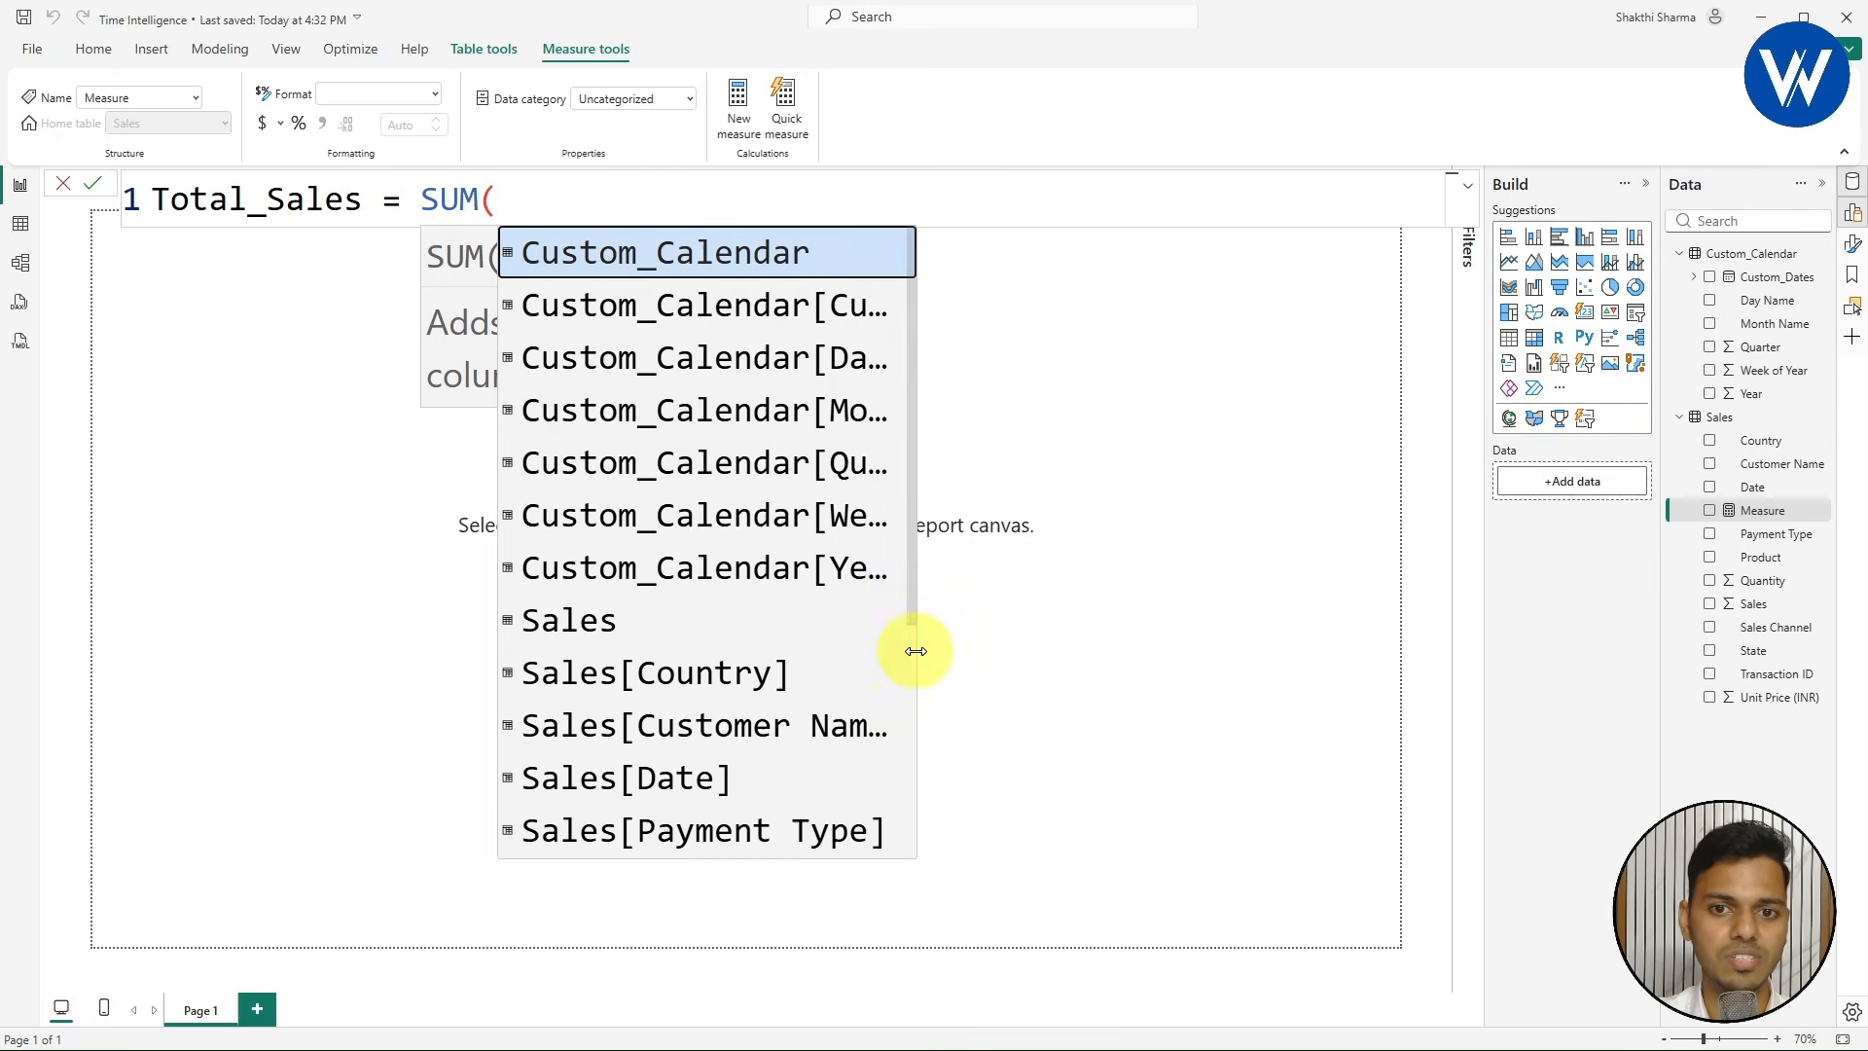
pyautogui.moveTo(915, 644); pyautogui.dragTo(1165, 641)
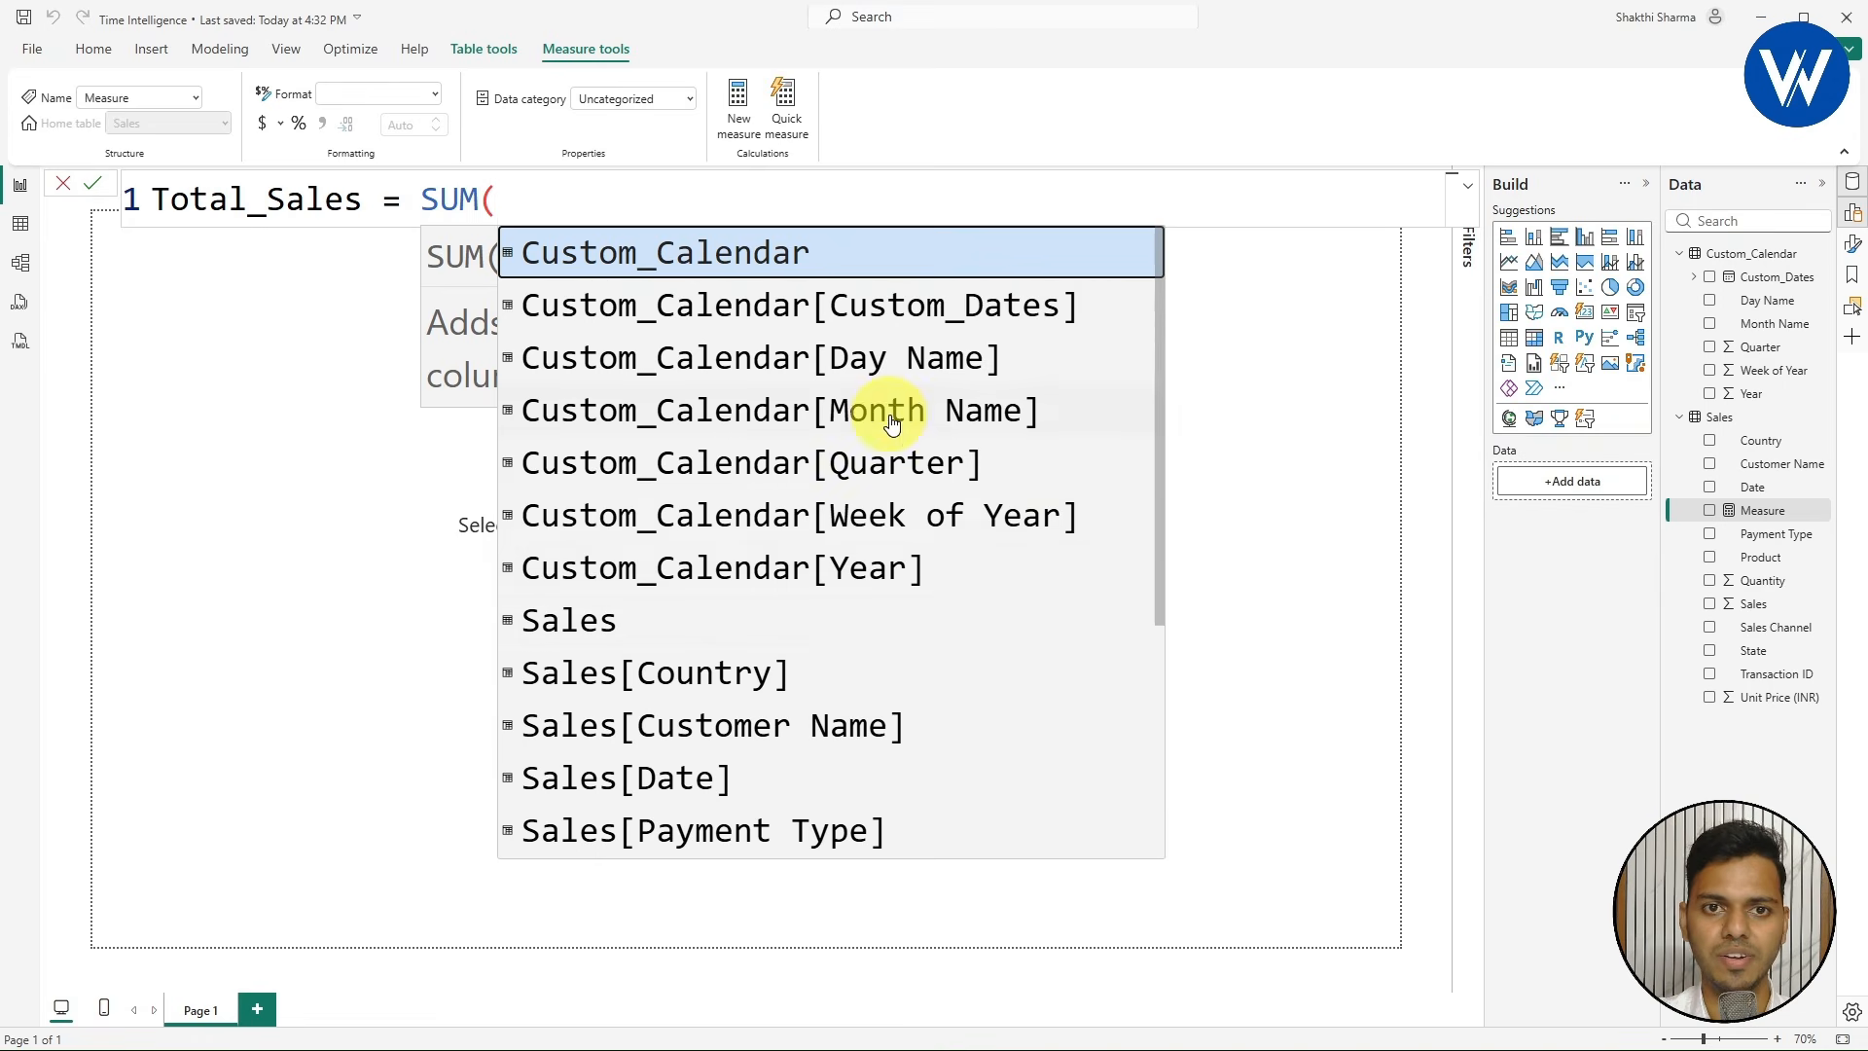
pyautogui.scroll(-1, 783, 467)
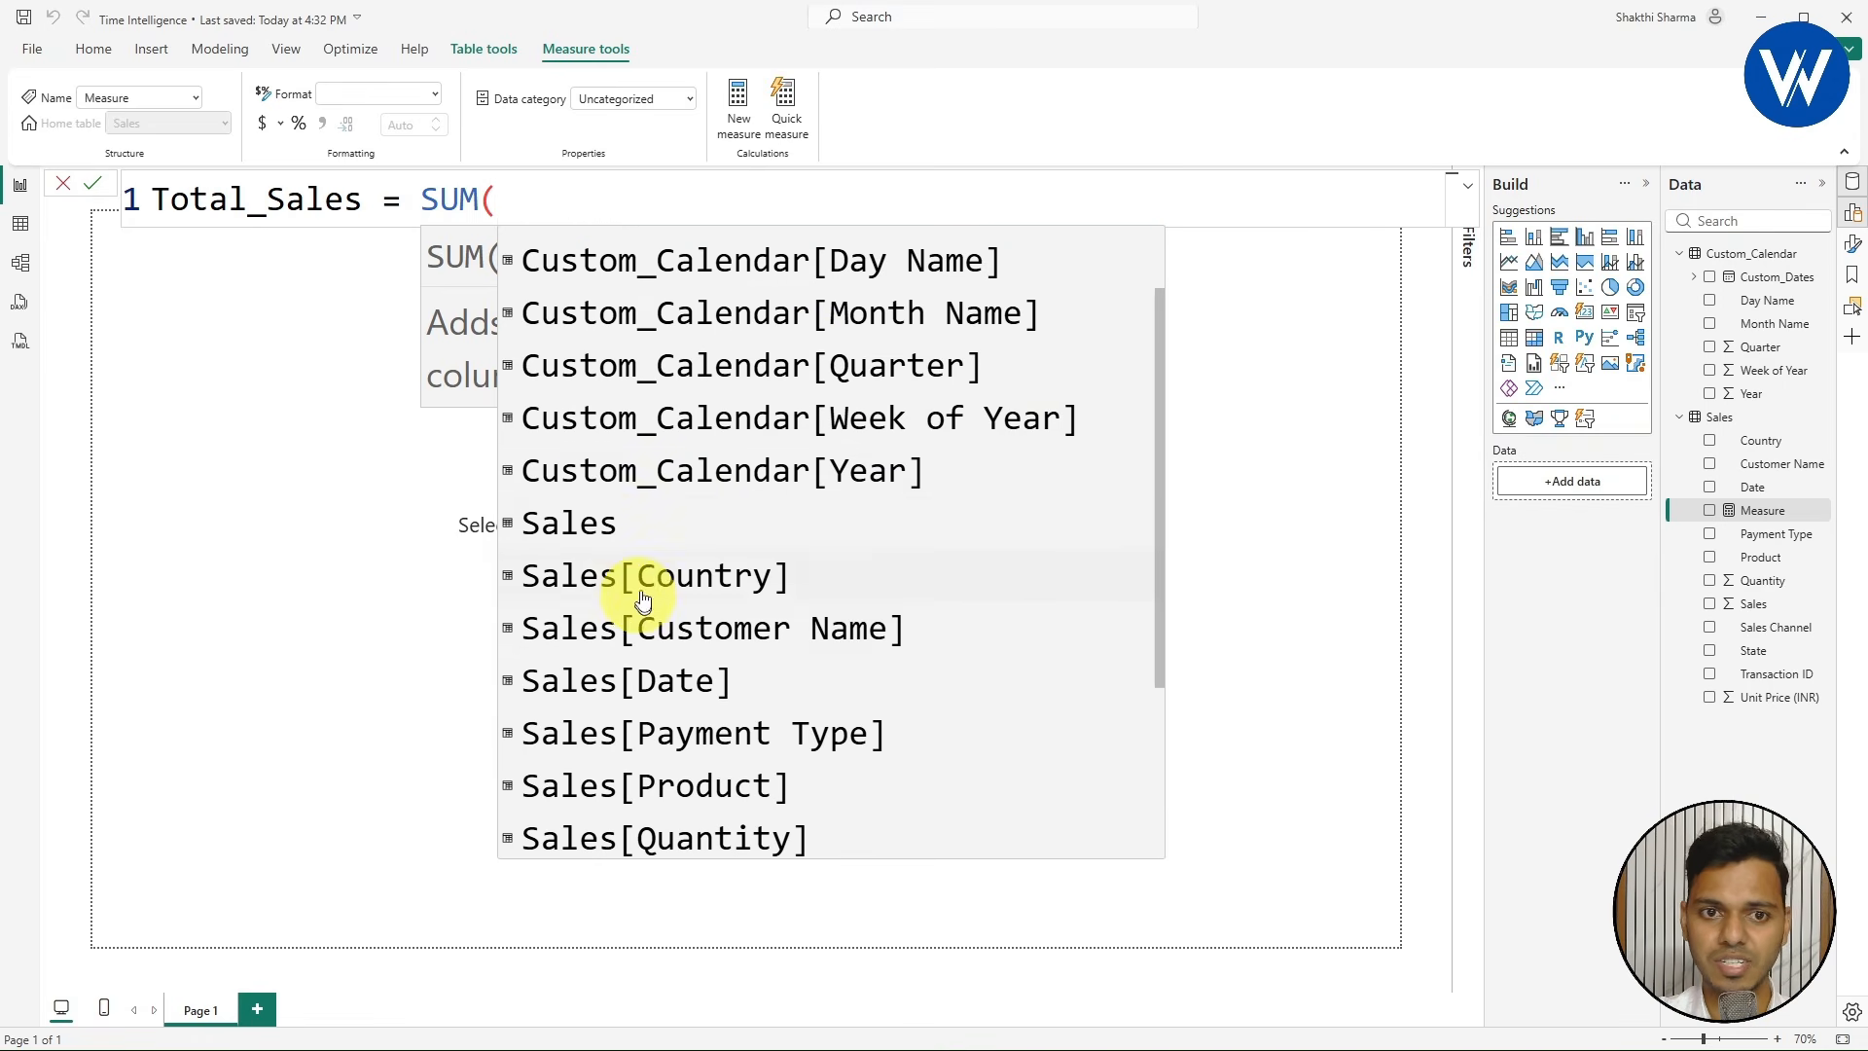
pyautogui.scroll(-1, 608, 486)
pyautogui.scroll(-1, 696, 447)
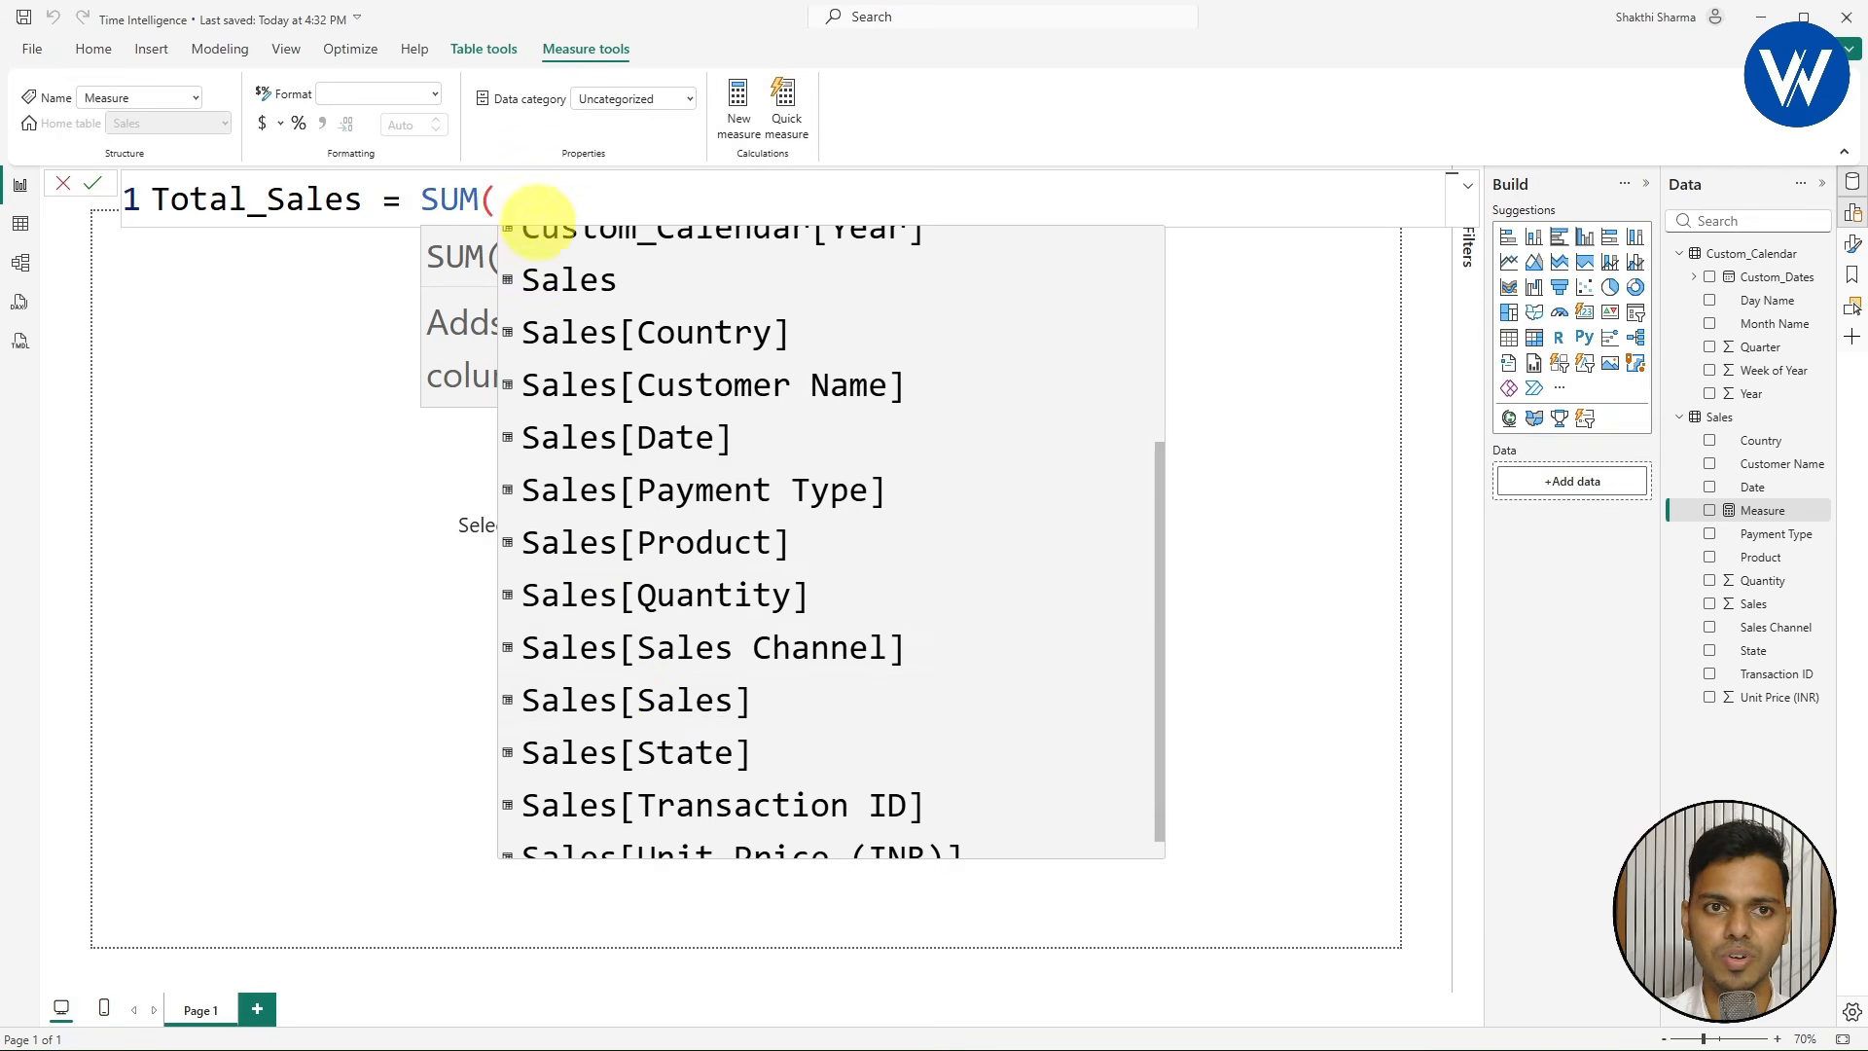
pyautogui.write('sales')
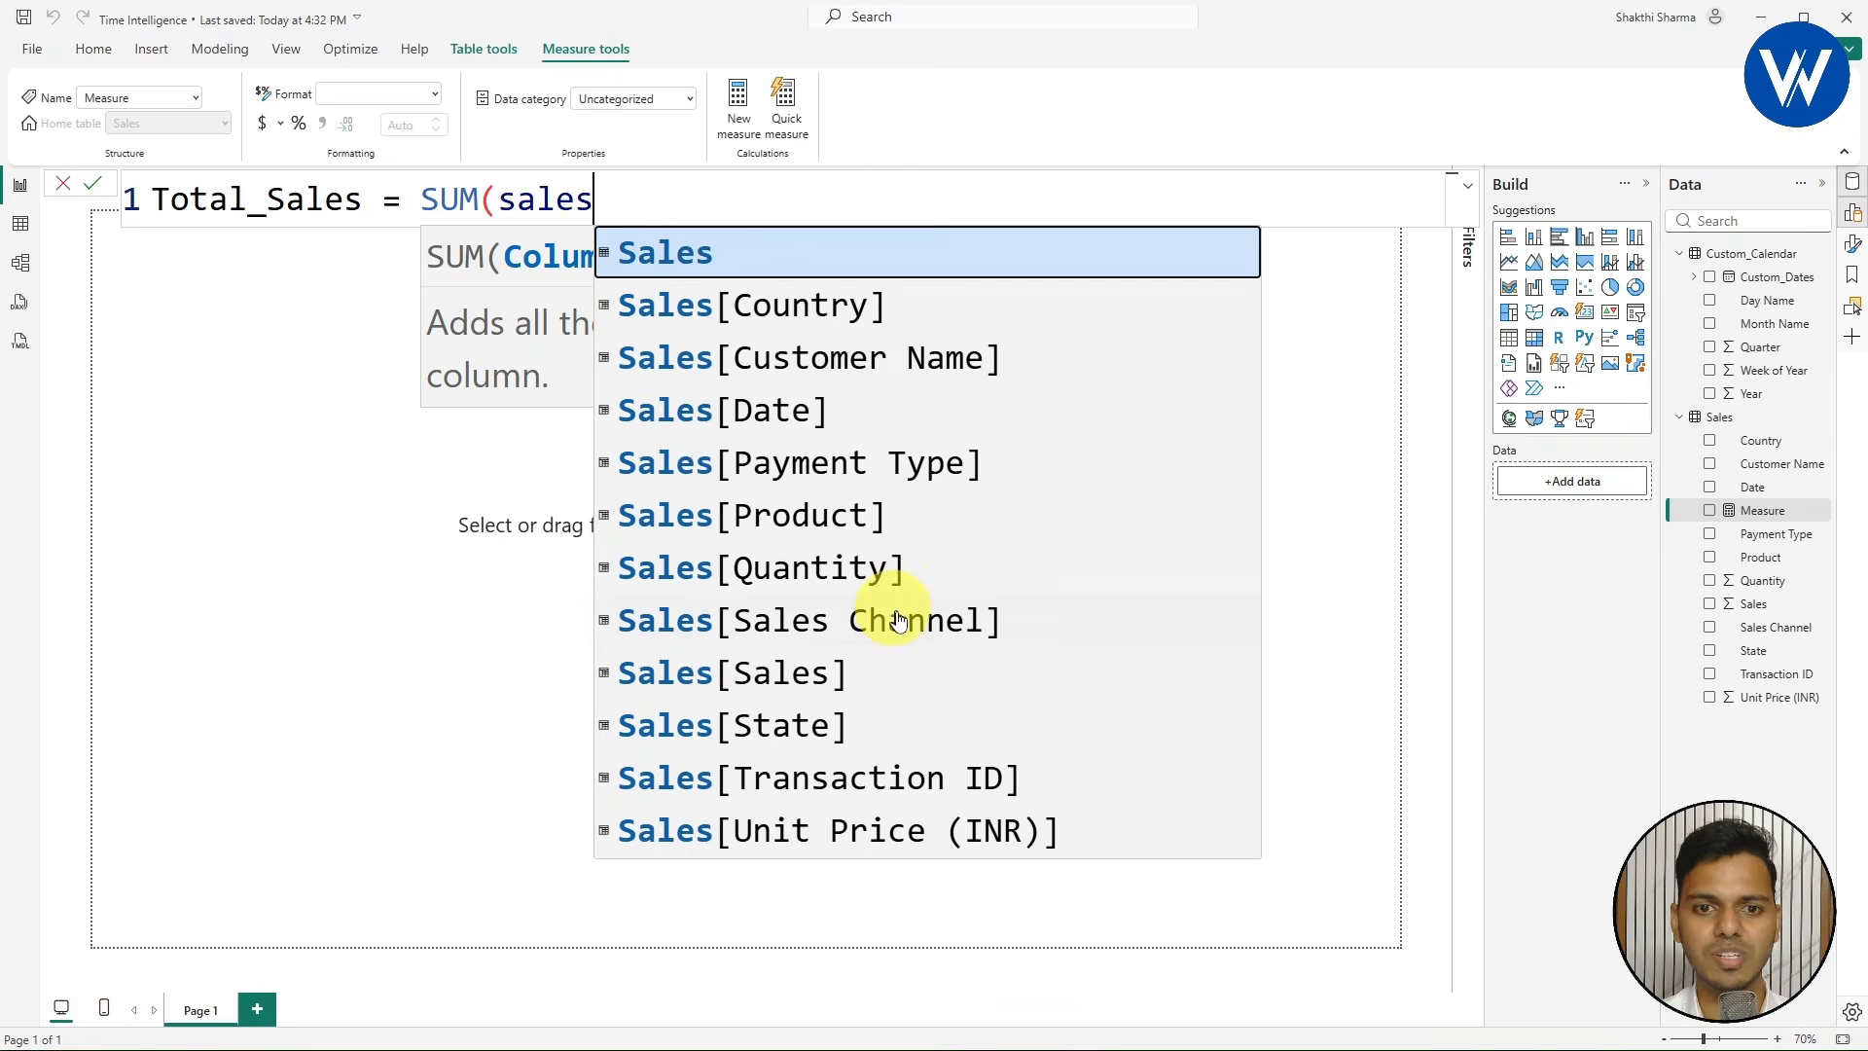
pyautogui.click(725, 672)
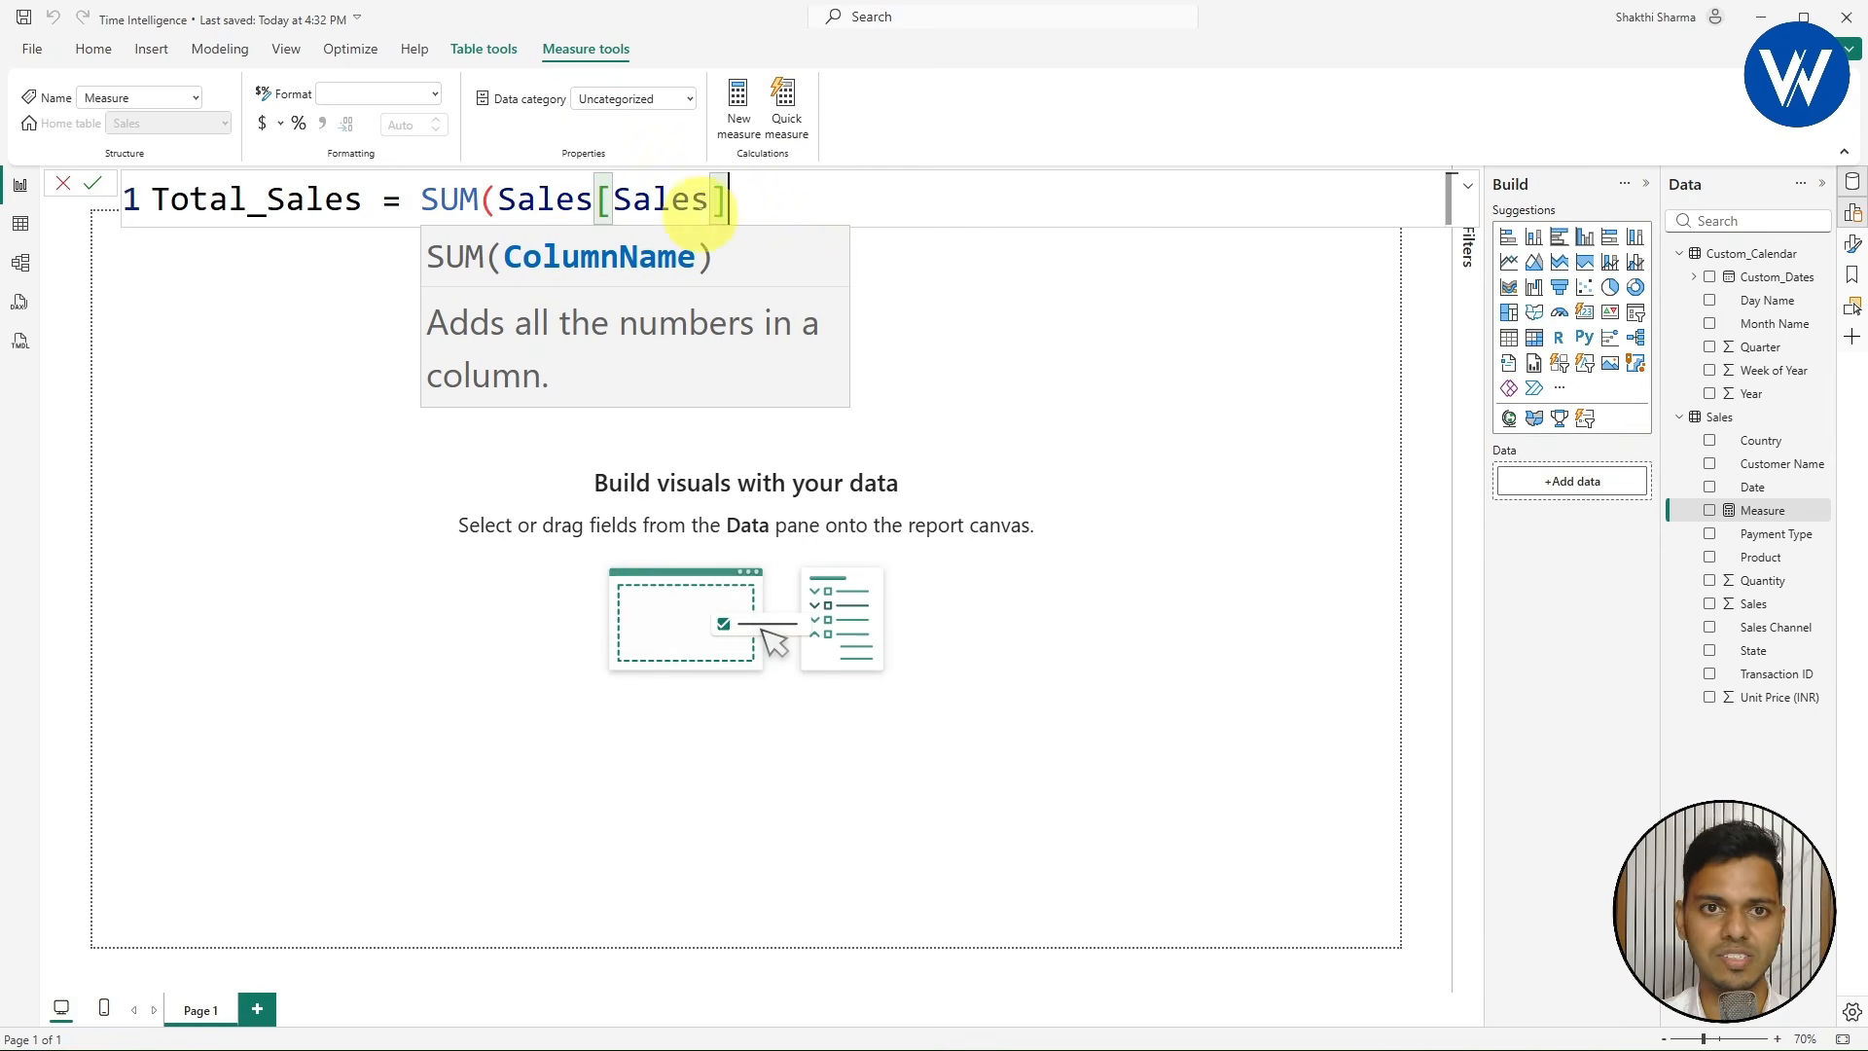
pyautogui.write(')')
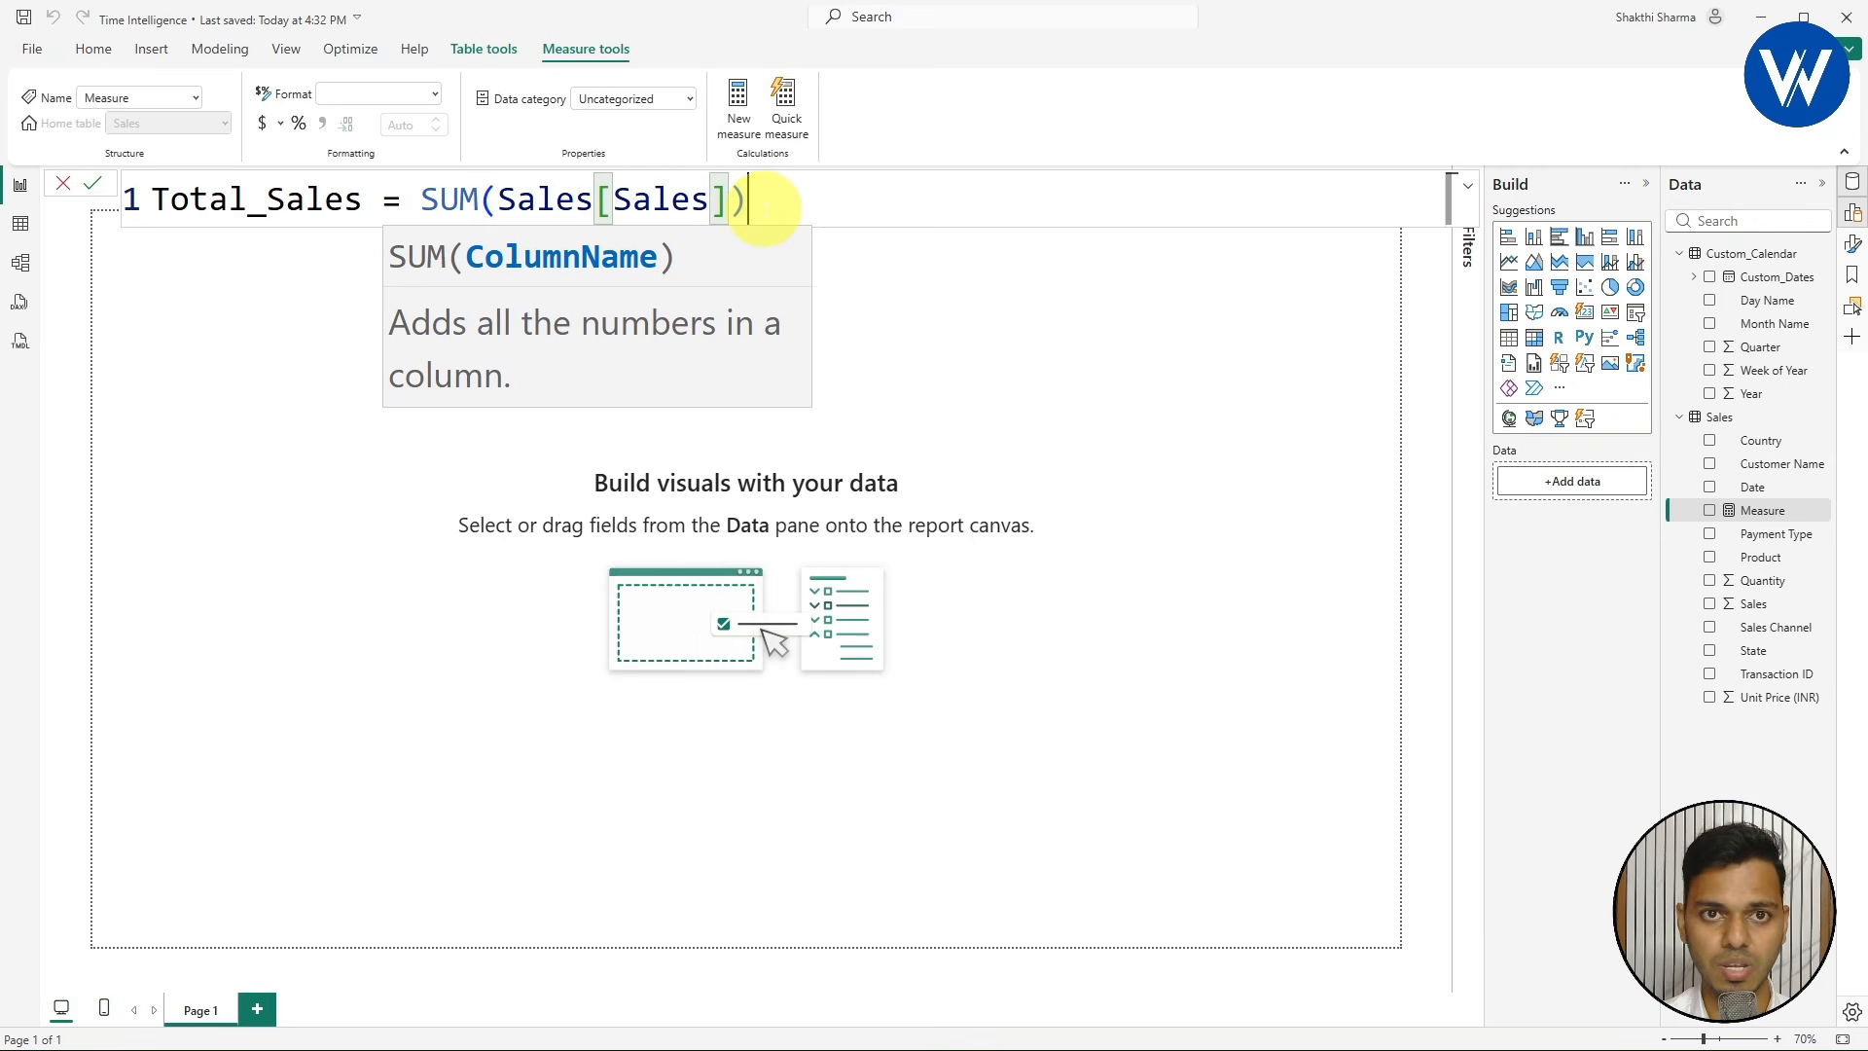
pyautogui.press('Return')
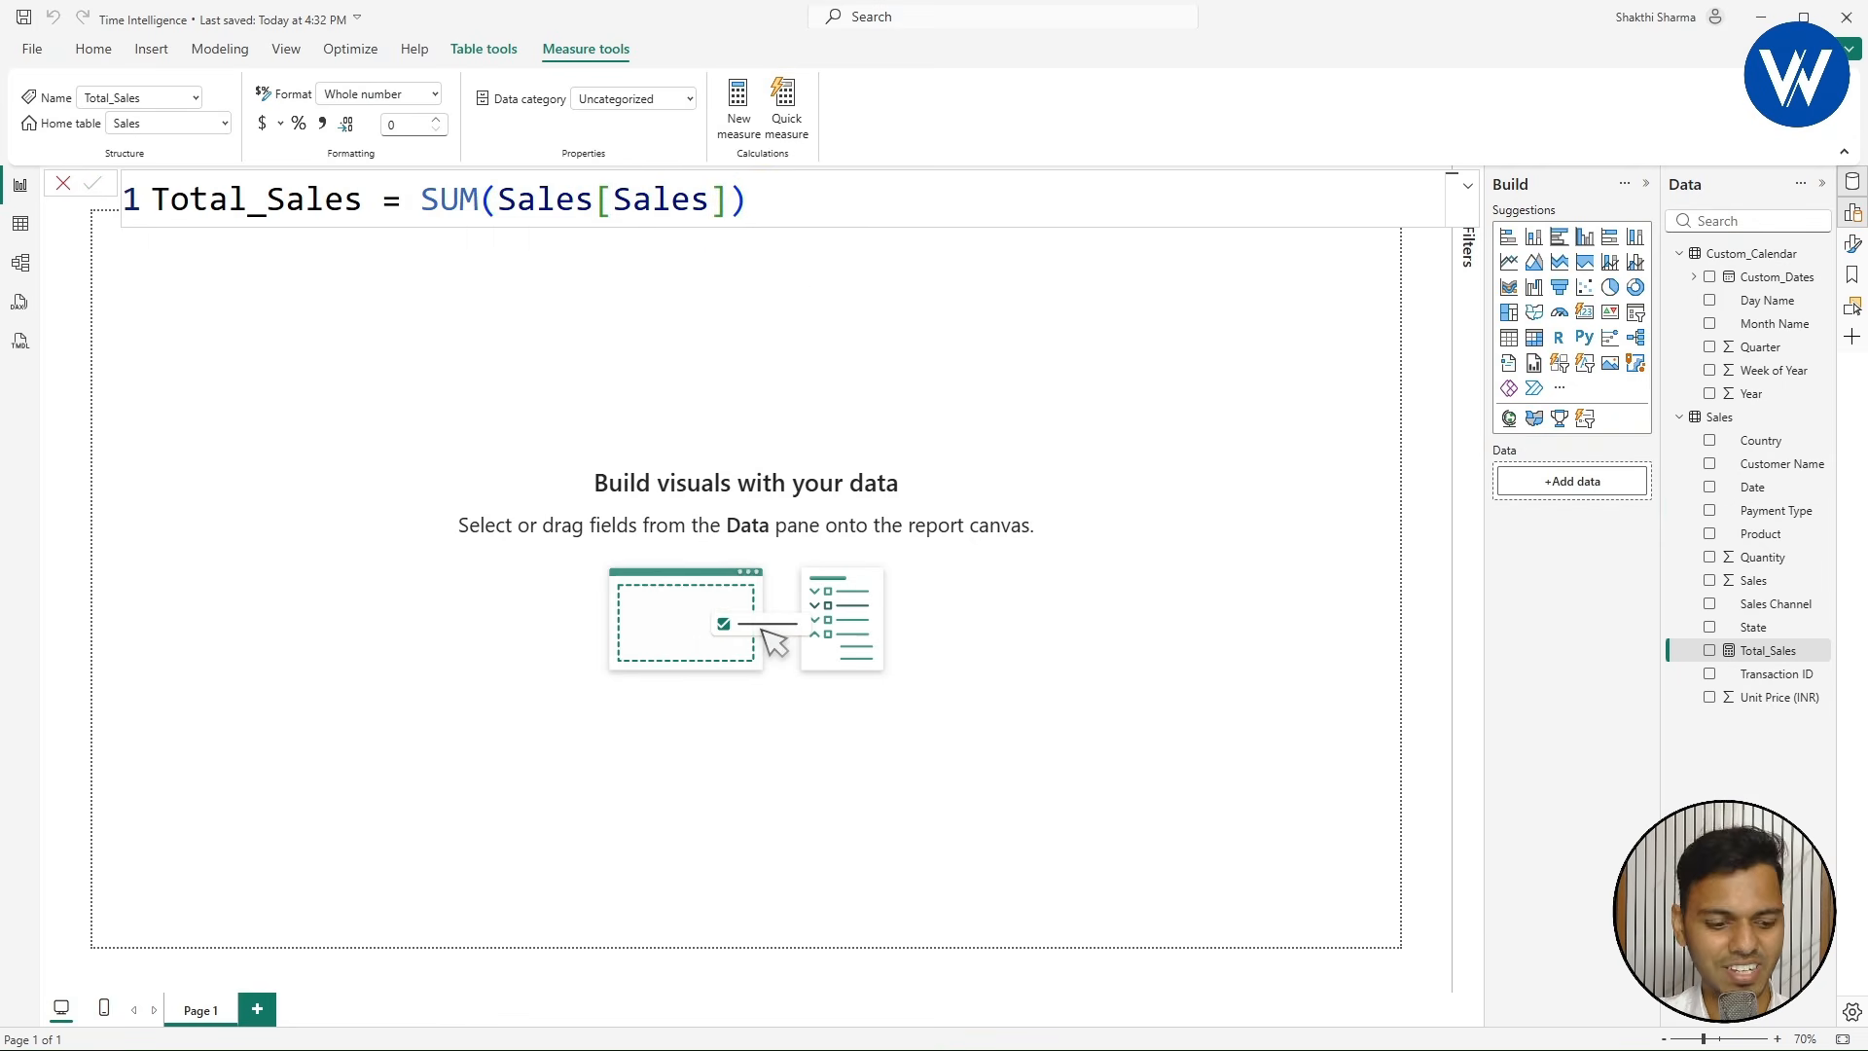
pyautogui.moveTo(1698, 633)
pyautogui.mouseDown()
pyautogui.moveTo(1850, 670)
pyautogui.moveTo(1721, 702)
pyautogui.moveTo(1660, 799)
pyautogui.mouseUp()
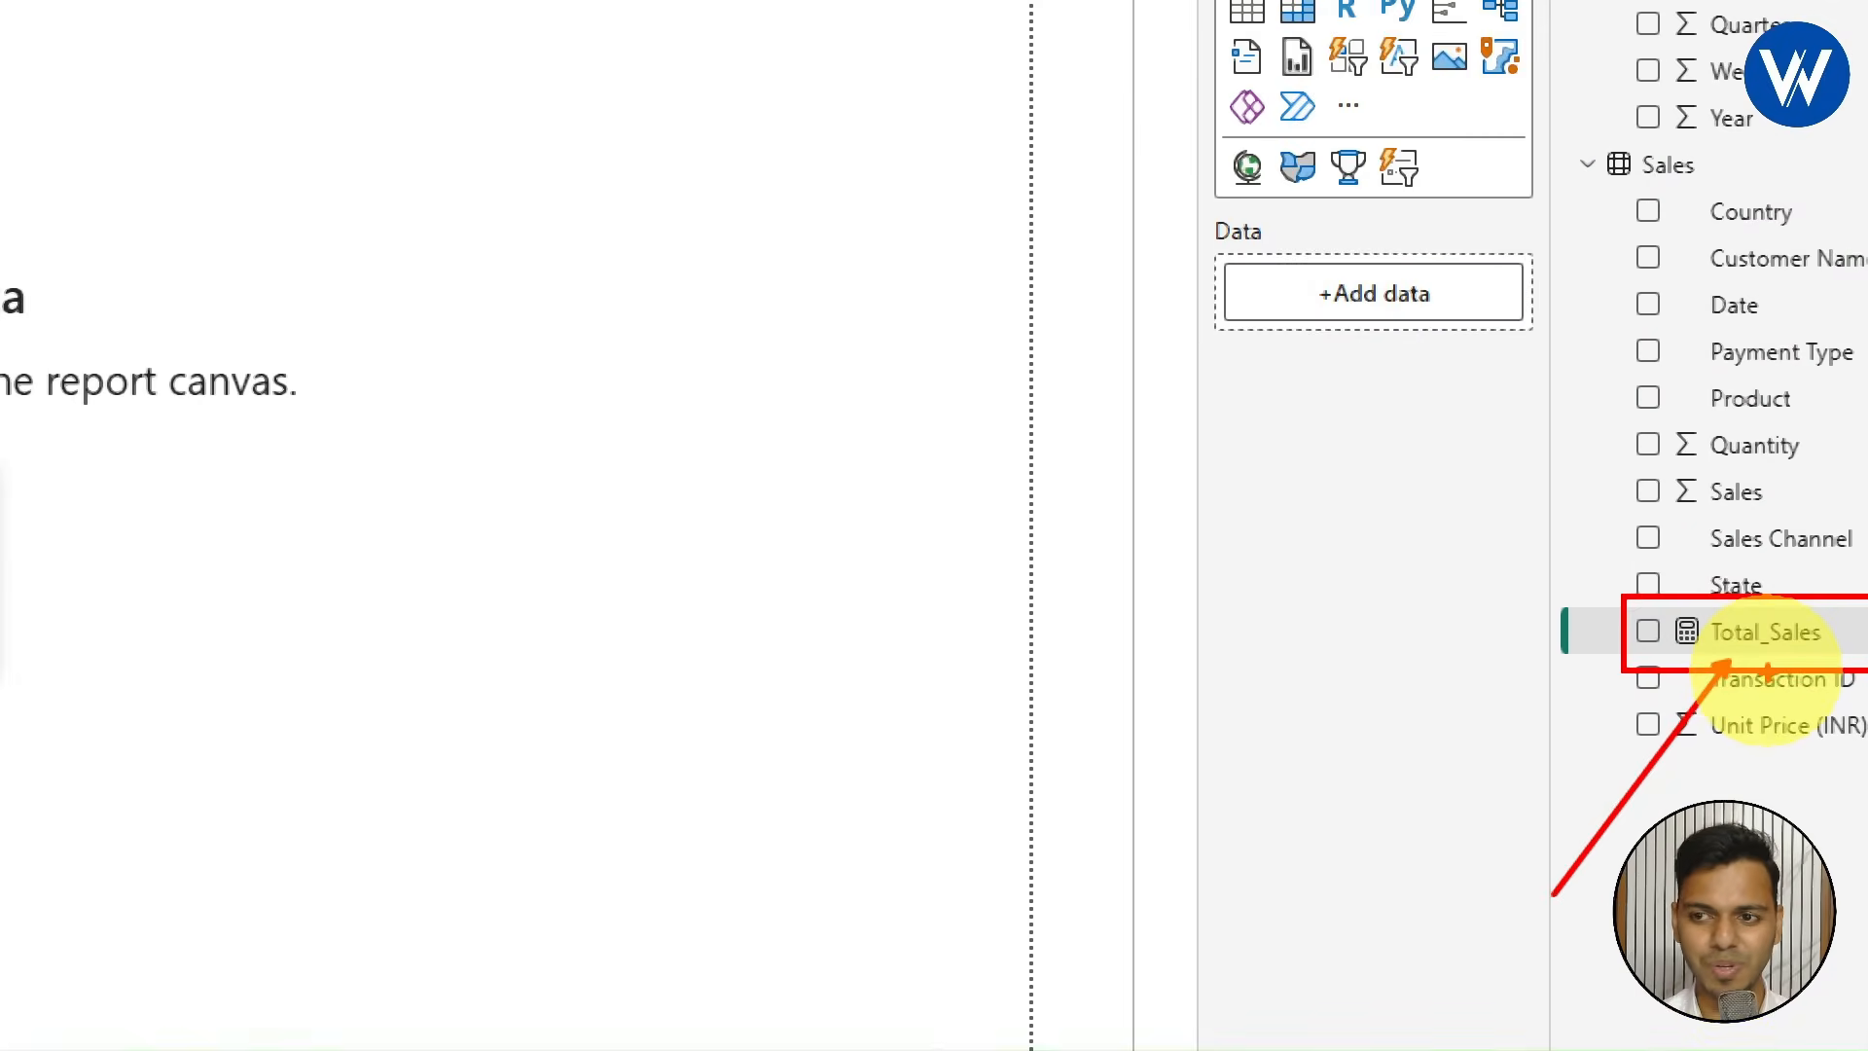
pyautogui.press('Escape')
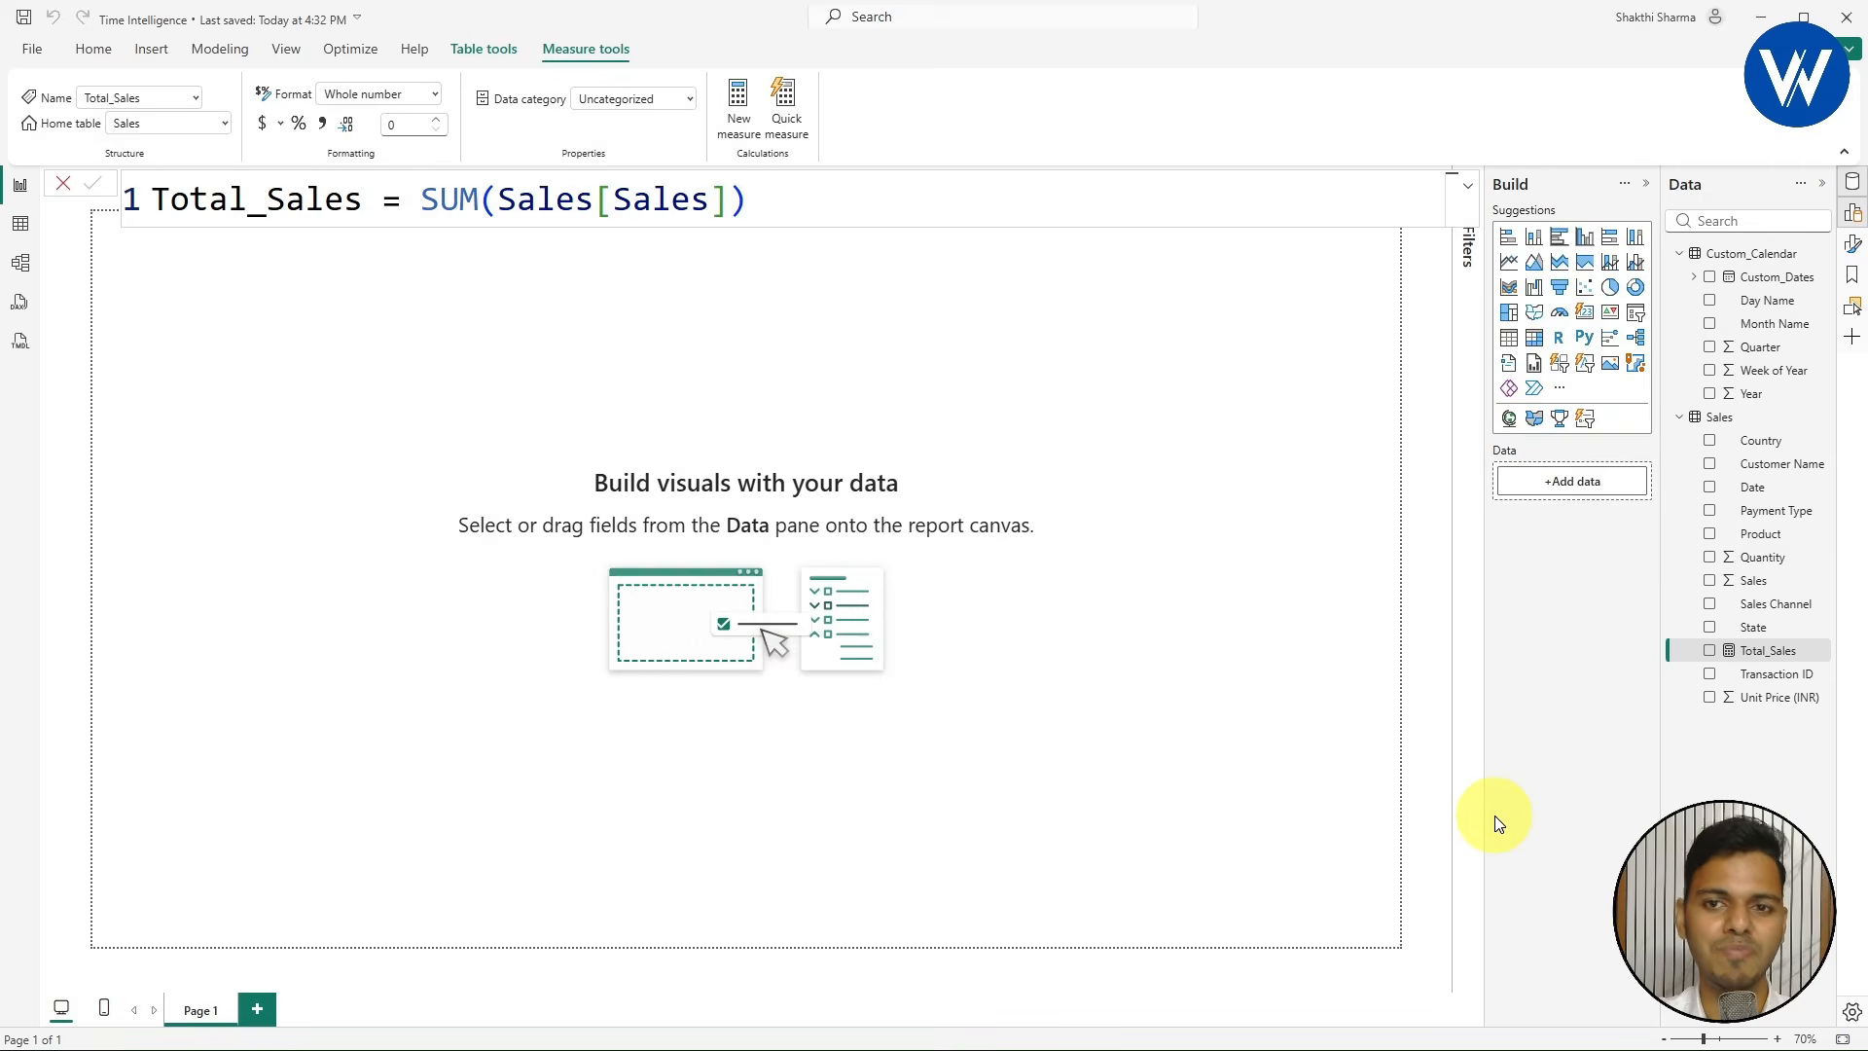
pyautogui.click(1259, 492)
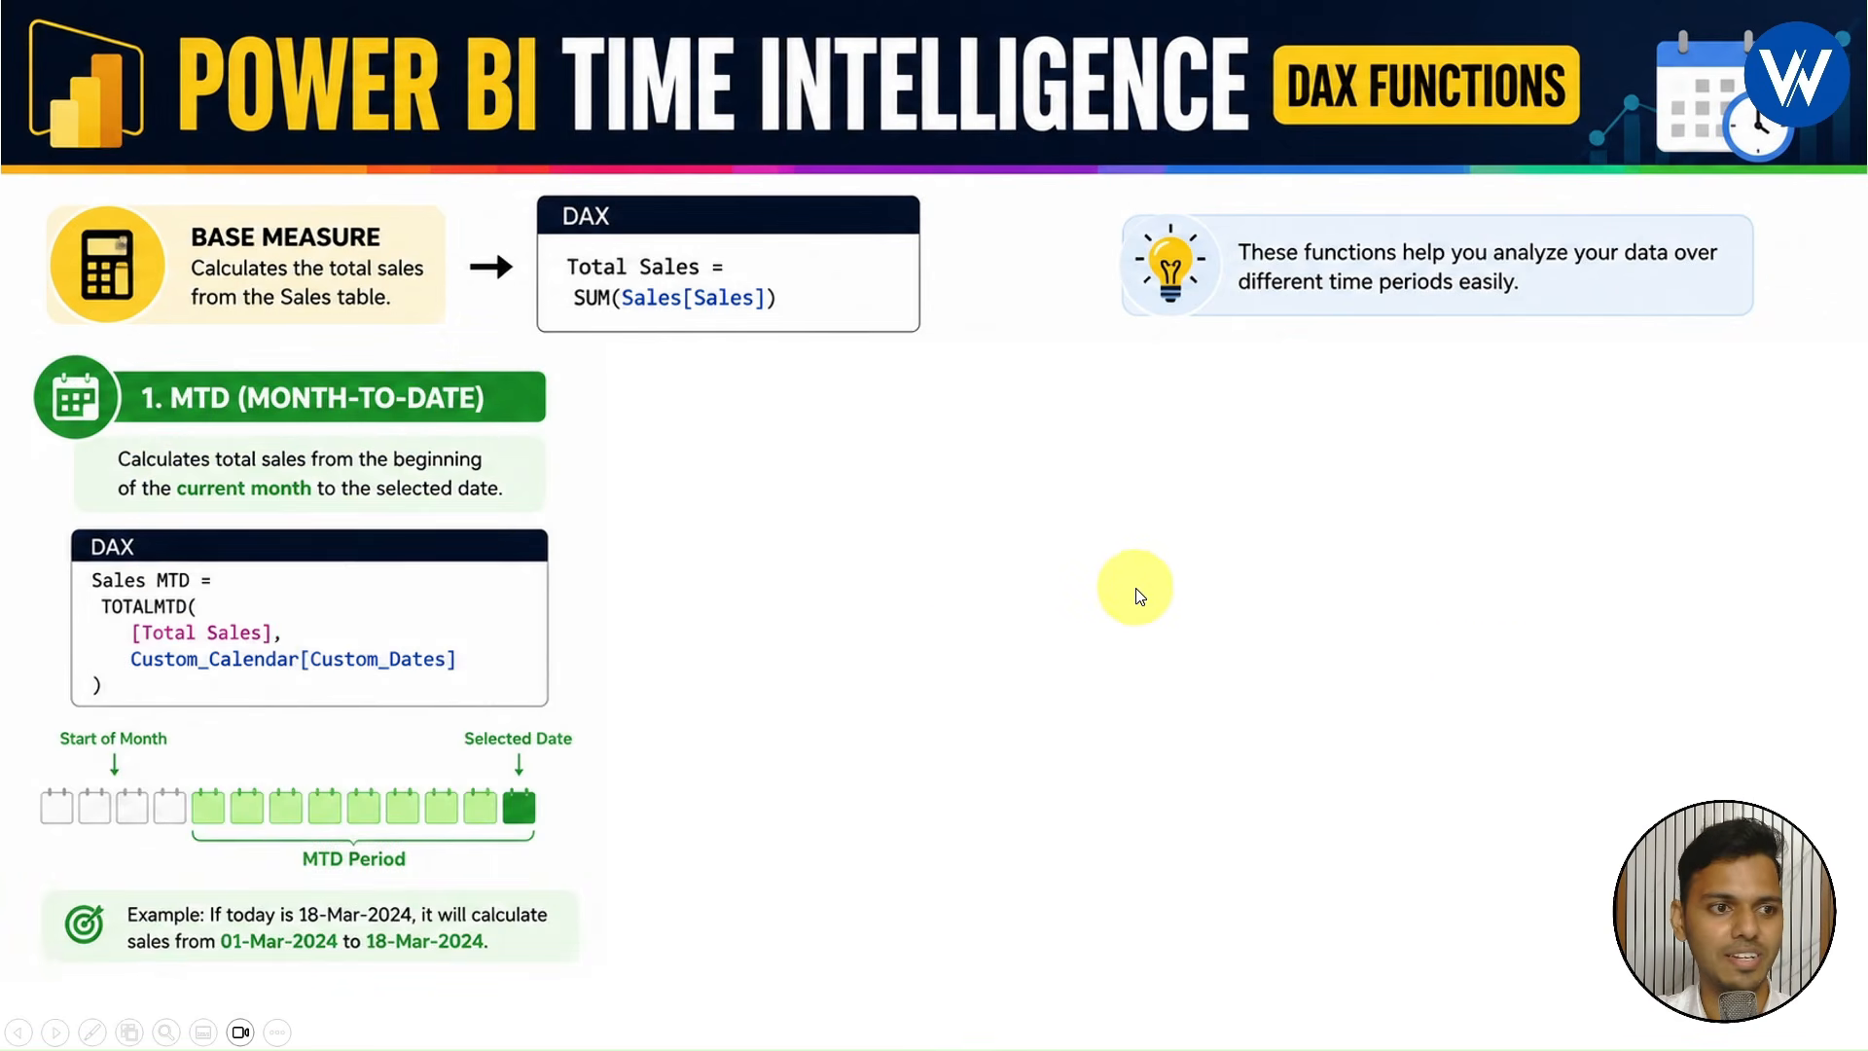
pyautogui.moveTo(123, 364); pyautogui.dragTo(549, 437)
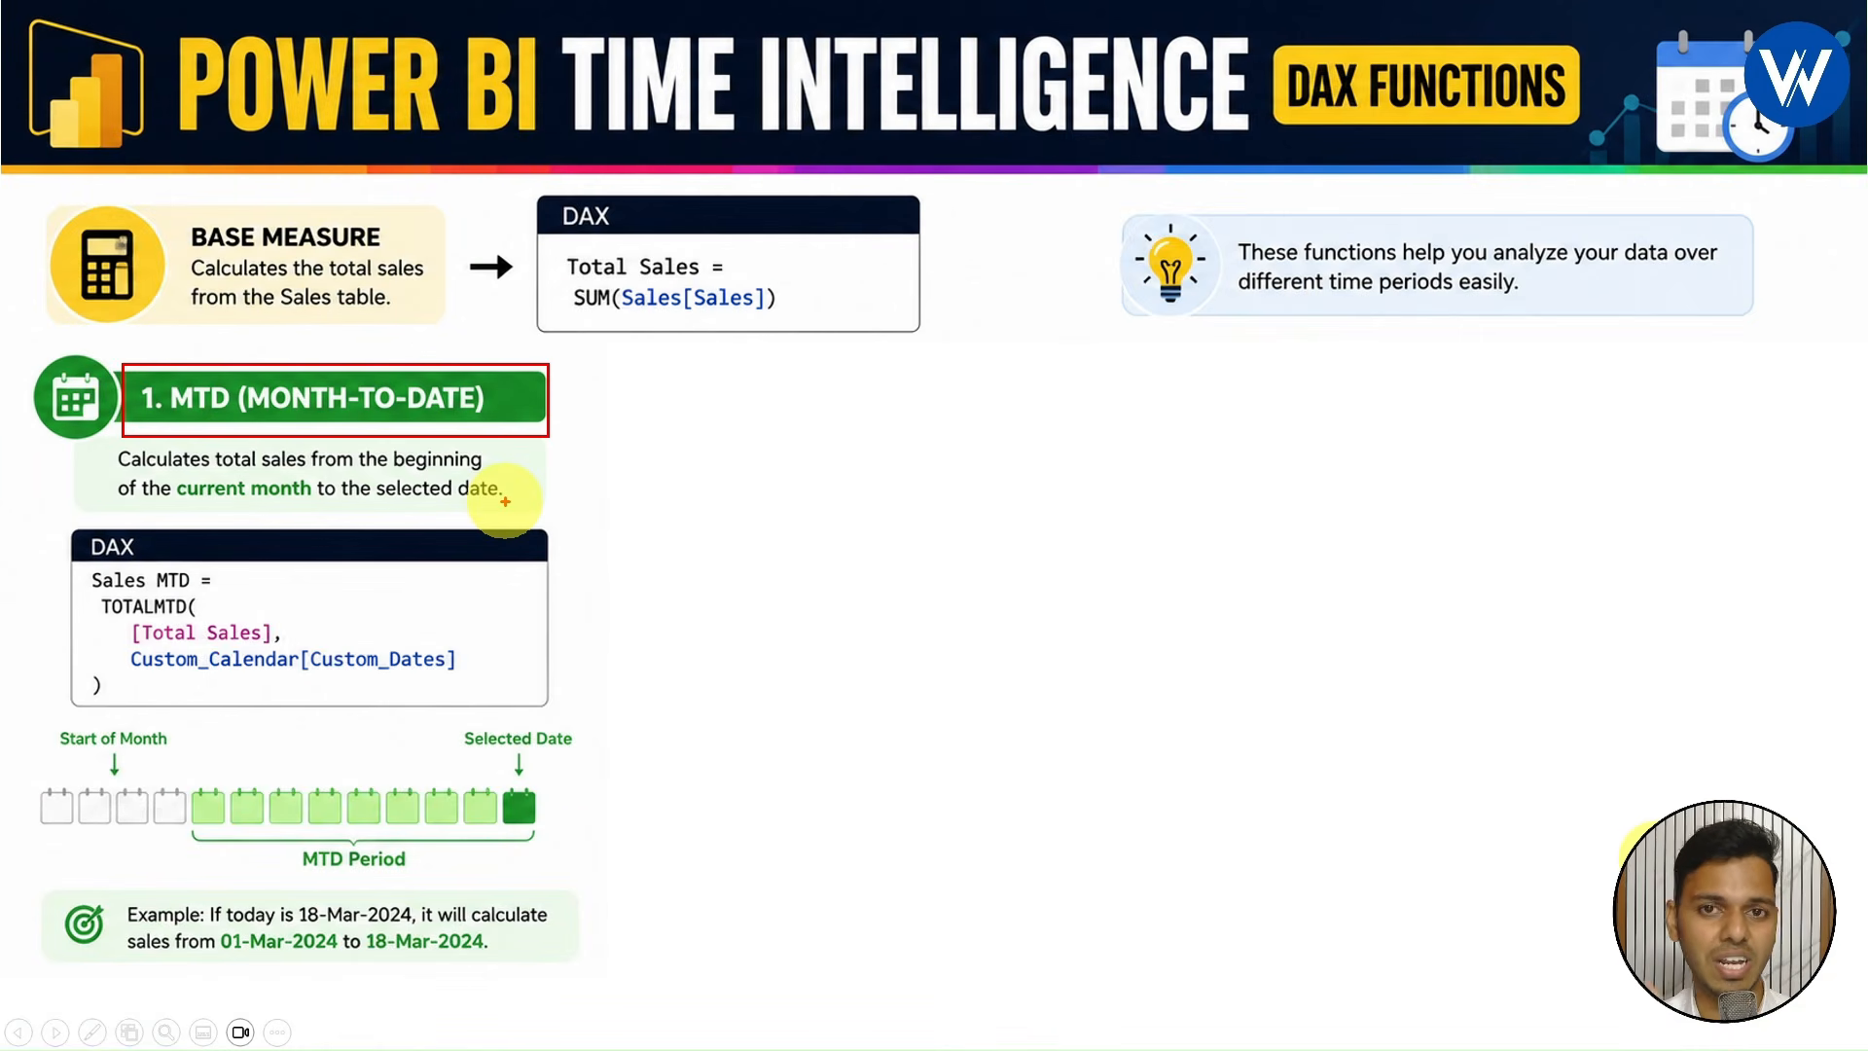
pyautogui.press('Escape')
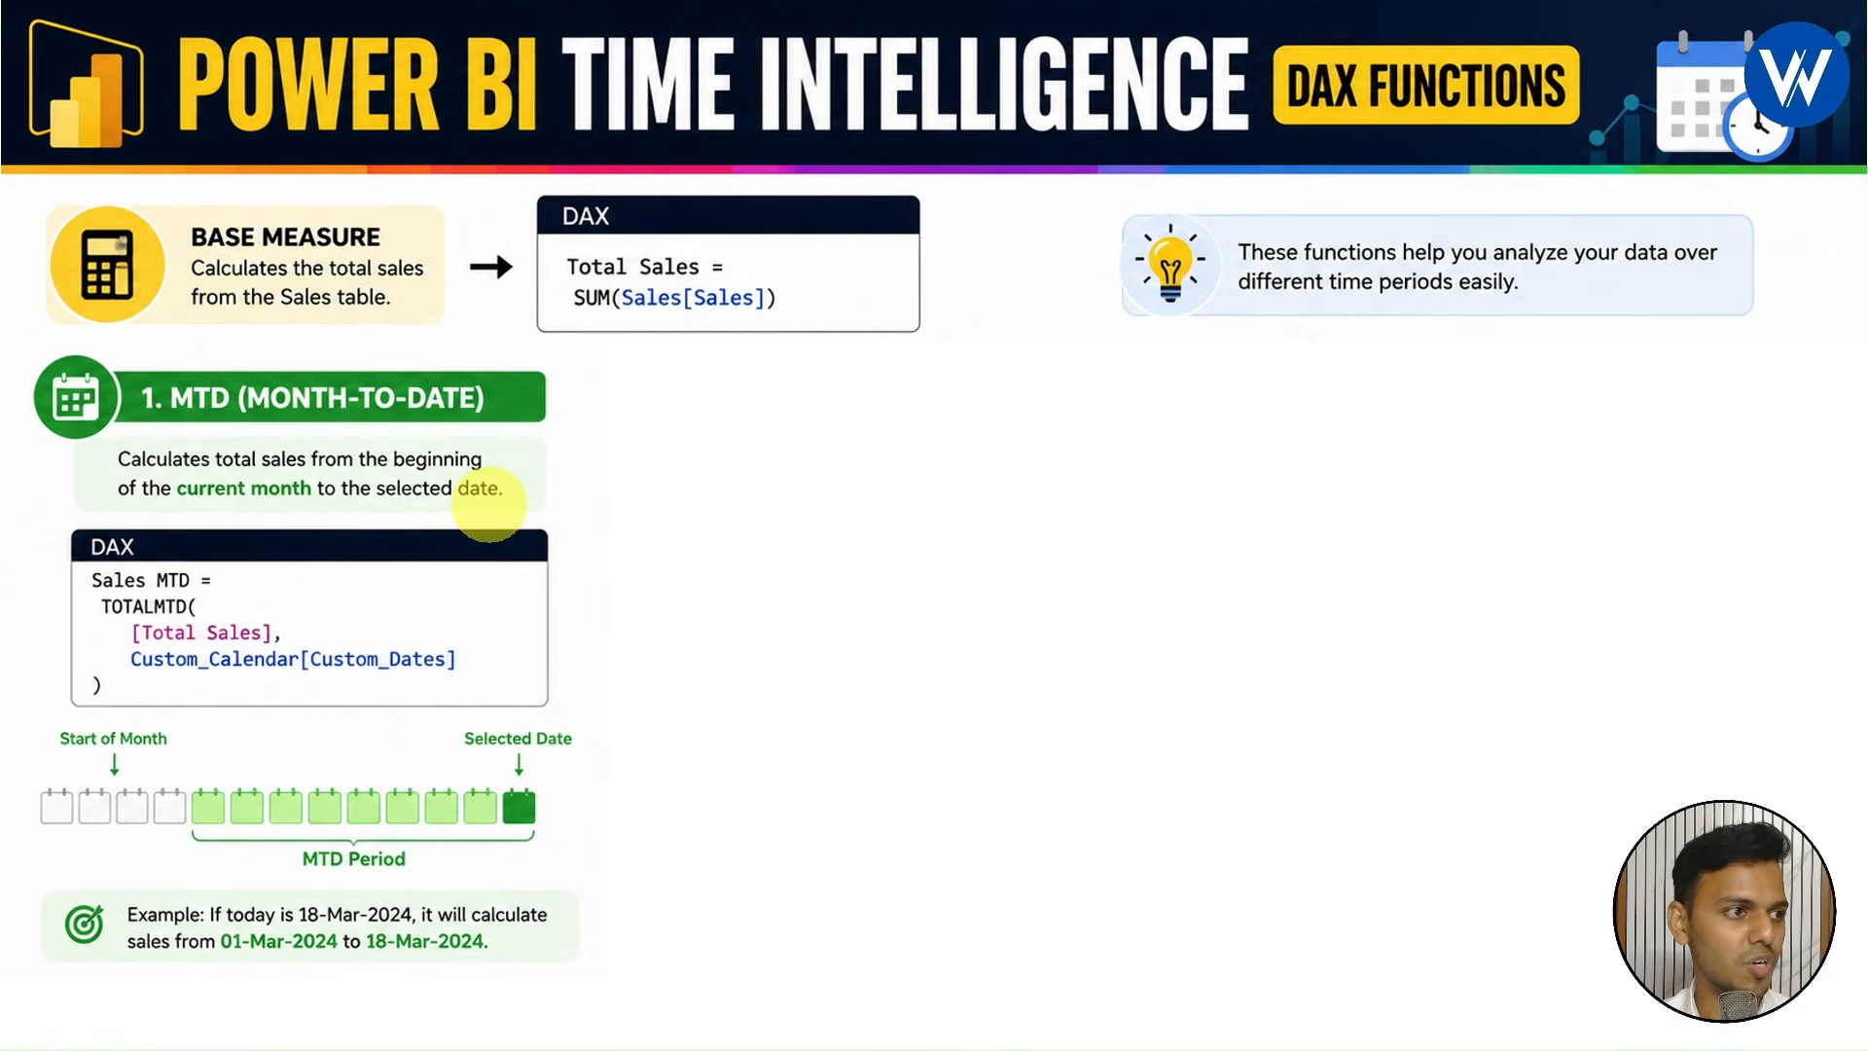
pyautogui.hotkey('alt', 'Tab')
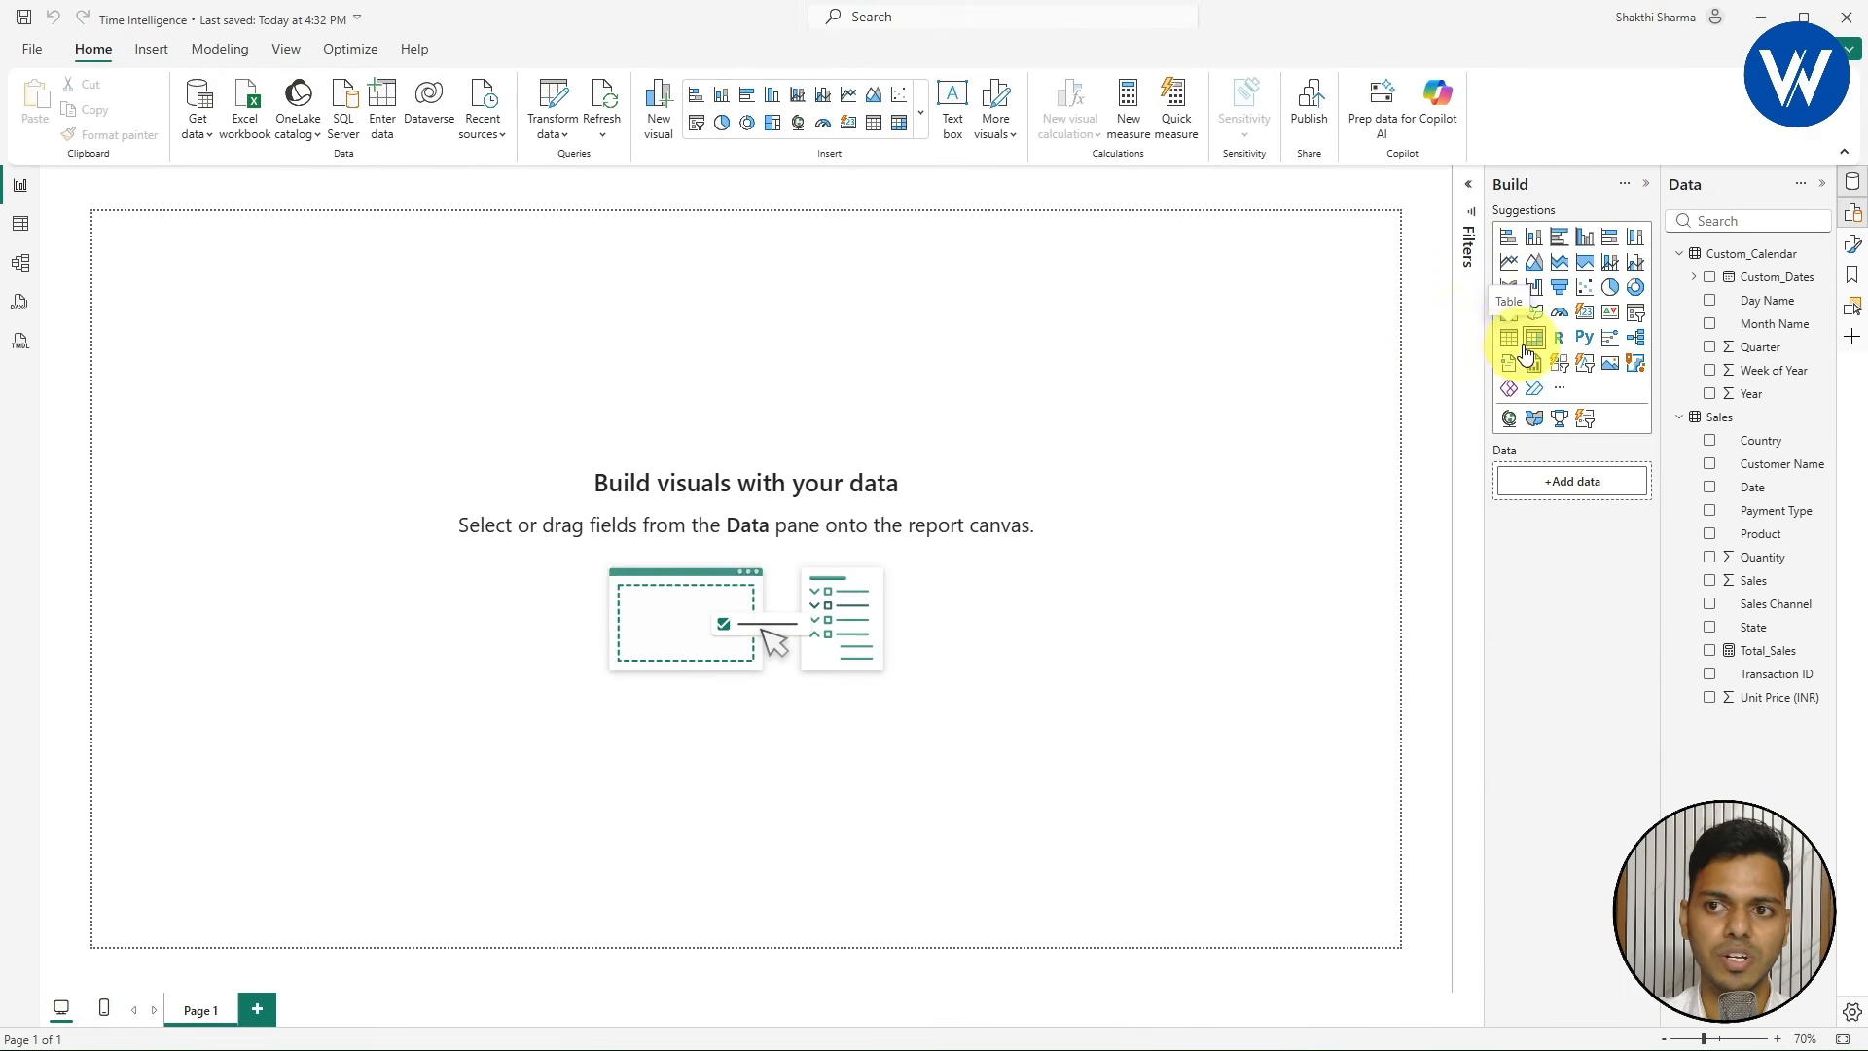
# - Insert an empty table visual on the report page, place it near the page's upper left and enlarge it slightly
pyautogui.click(1508, 340)
pyautogui.moveTo(243, 355); pyautogui.dragTo(937, 792)
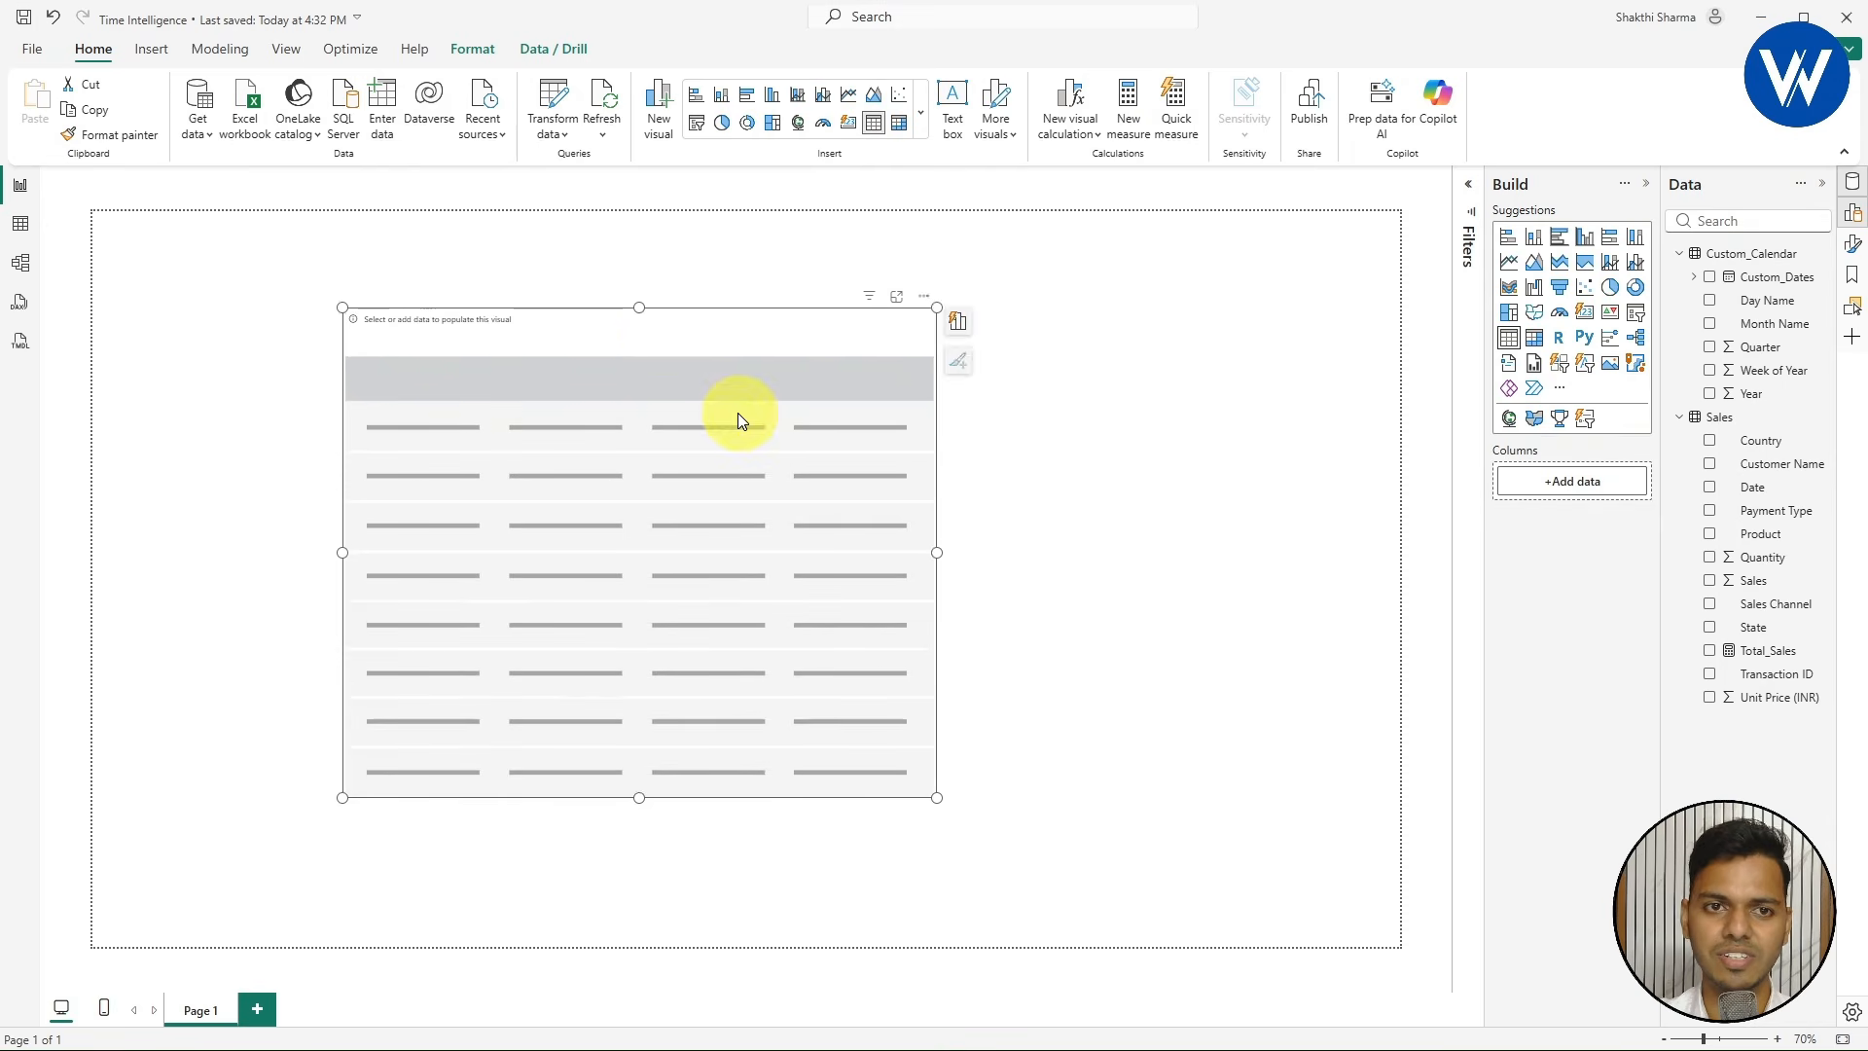
pyautogui.moveTo(661, 336); pyautogui.dragTo(592, 299)
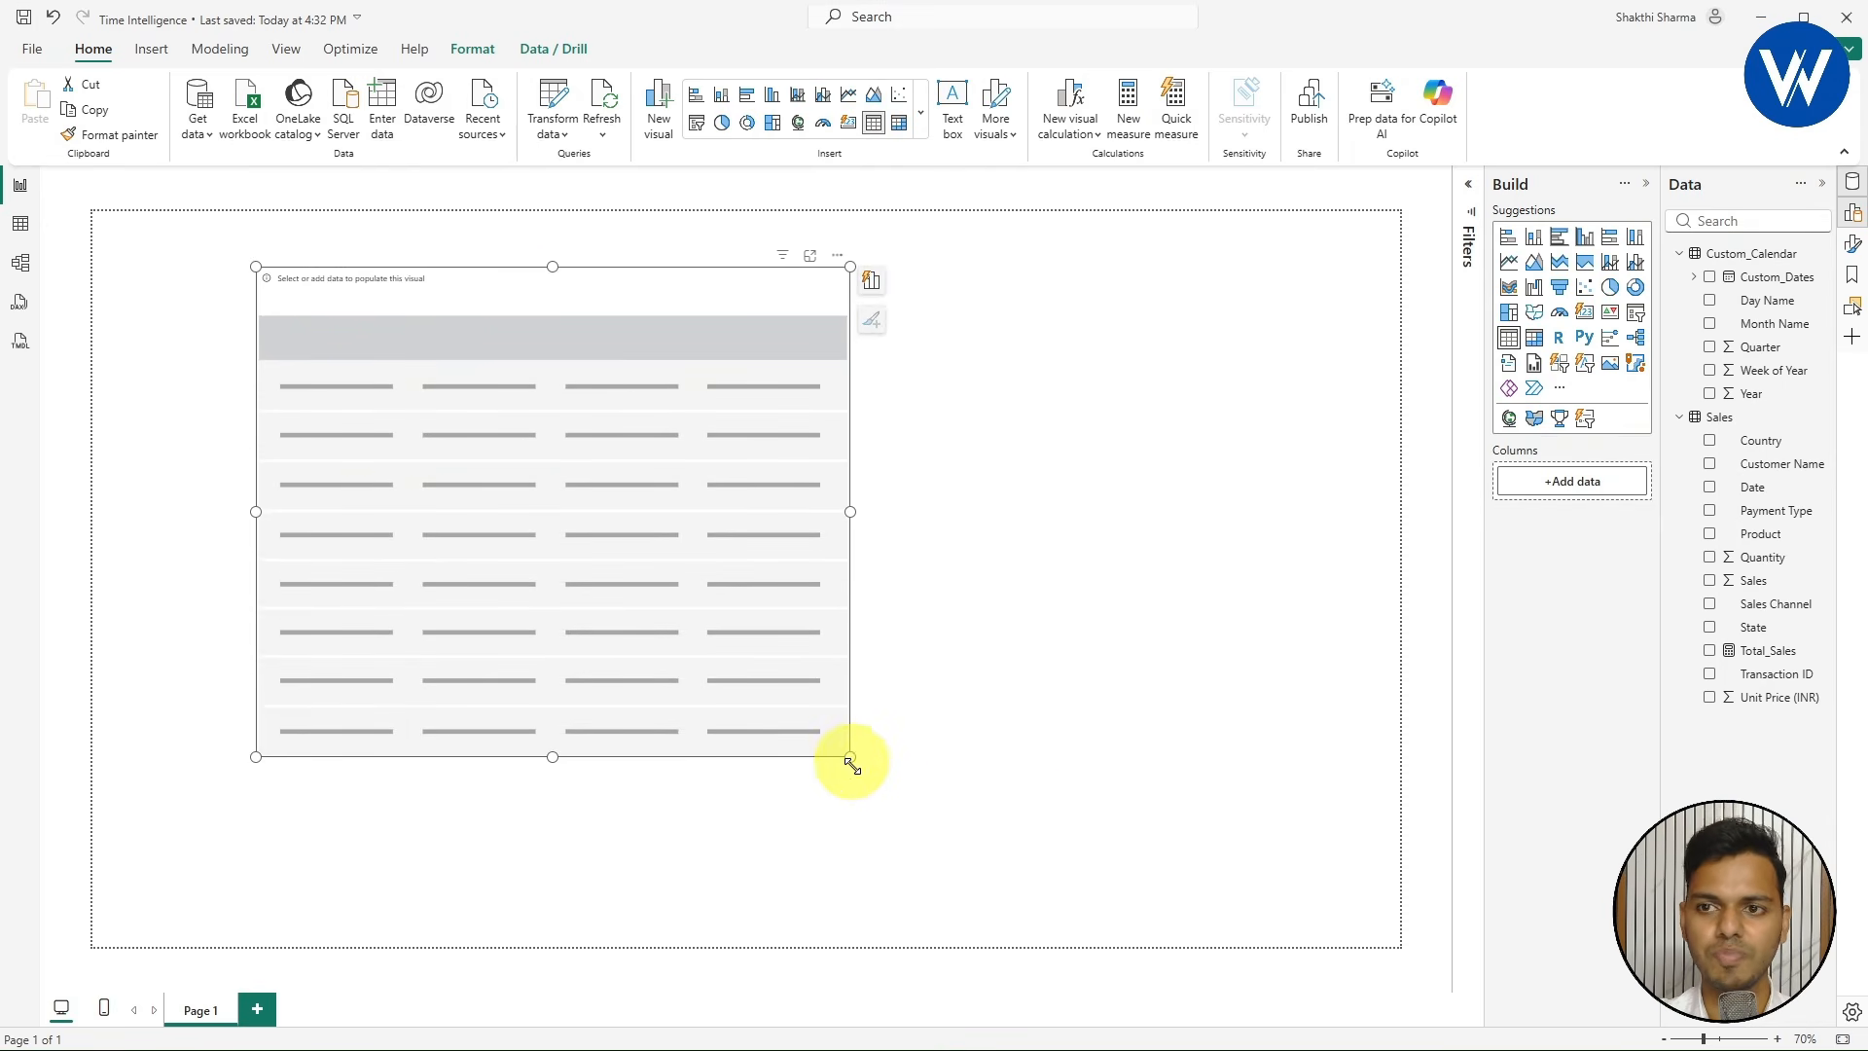
pyautogui.moveTo(850, 759); pyautogui.dragTo(872, 798)
pyautogui.click(1227, 821)
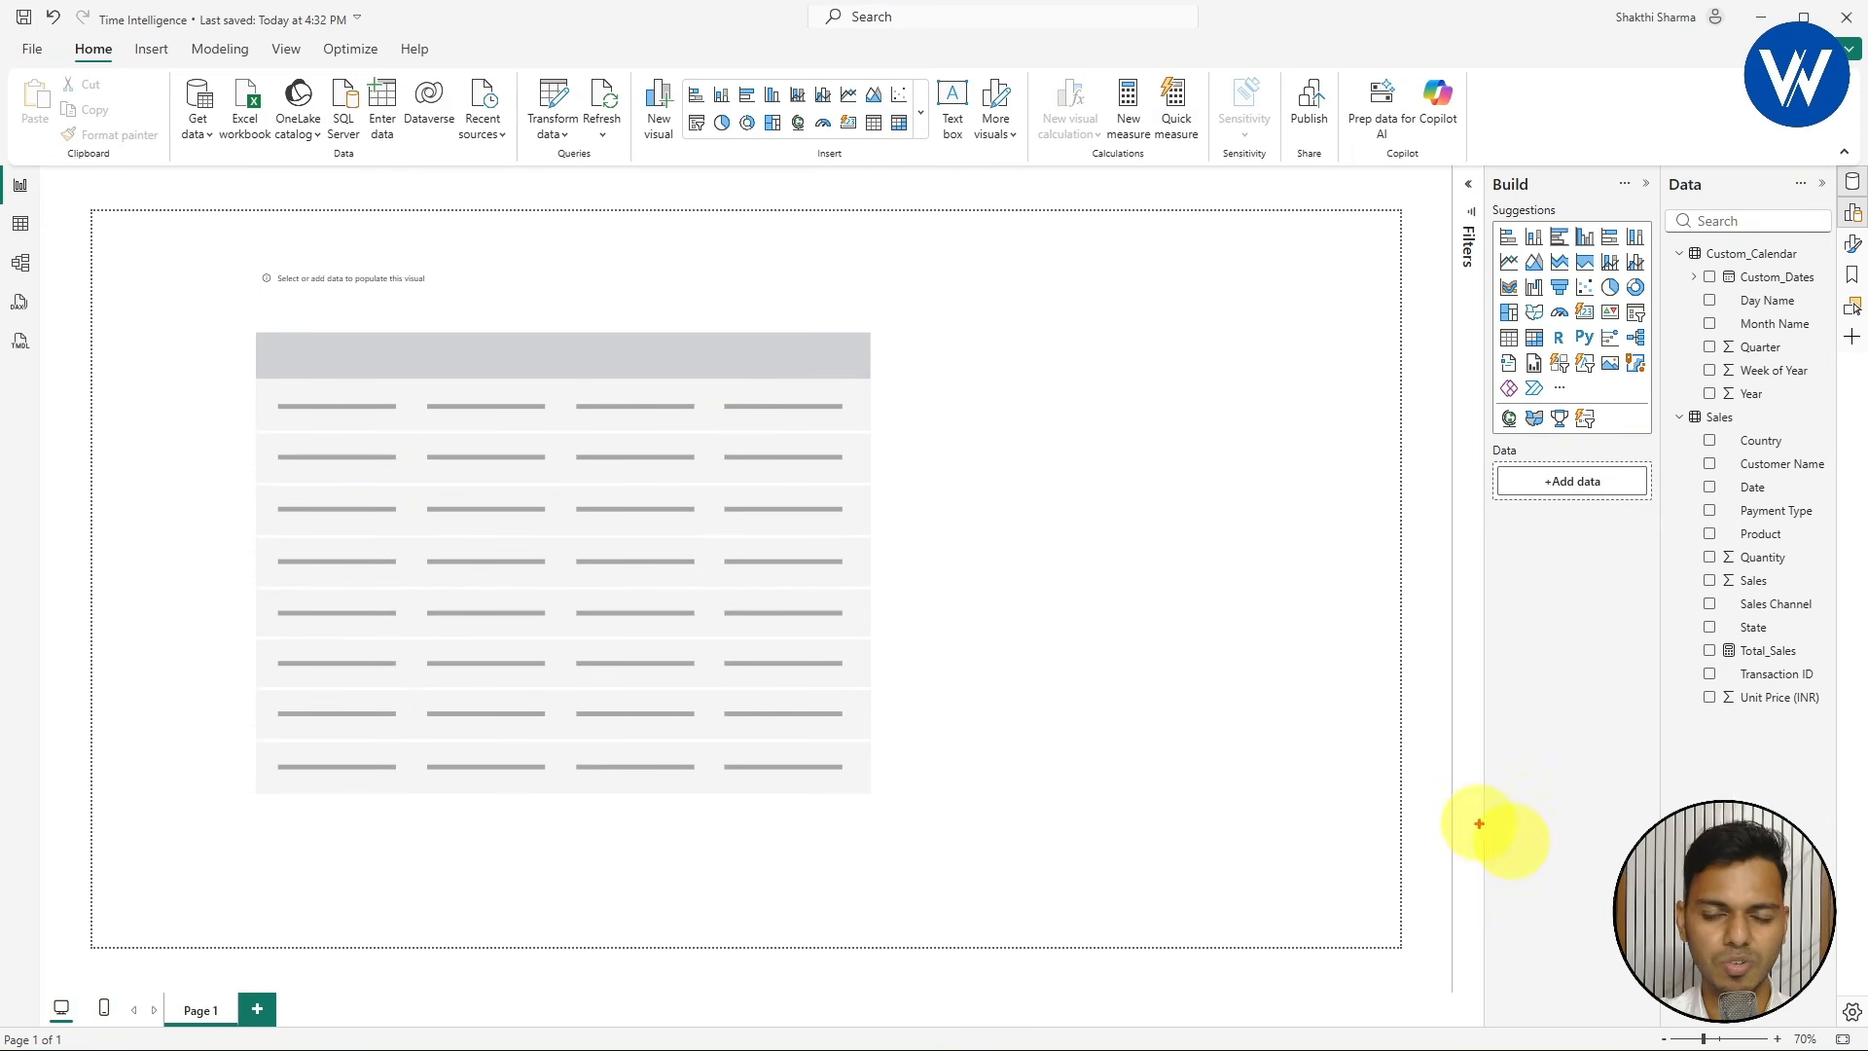
# - Add the Custom_Dates hierarchy and the Total_Sales measure as the table visual's columns, and enlarge the visual to fit more rows
pyautogui.click(781, 619)
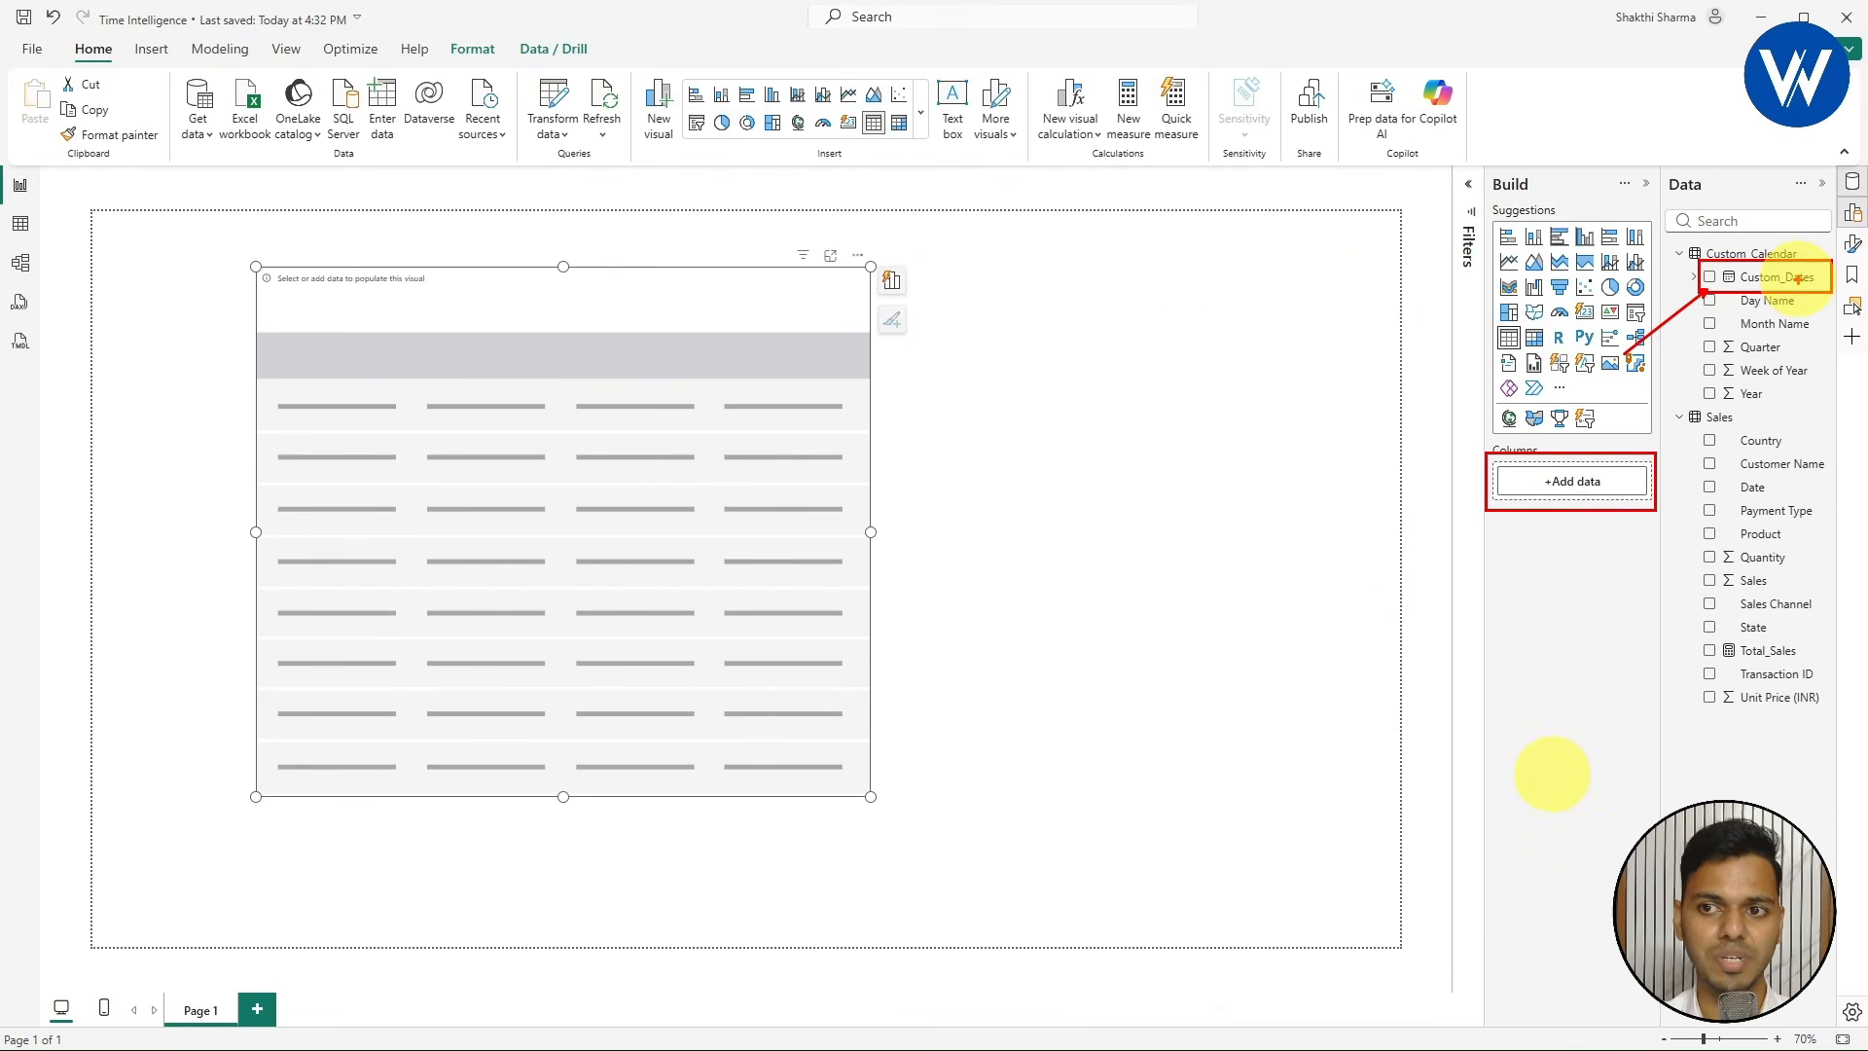
pyautogui.moveTo(1763, 282)
pyautogui.mouseDown()
pyautogui.moveTo(1573, 450)
pyautogui.moveTo(1568, 477)
pyautogui.mouseUp()
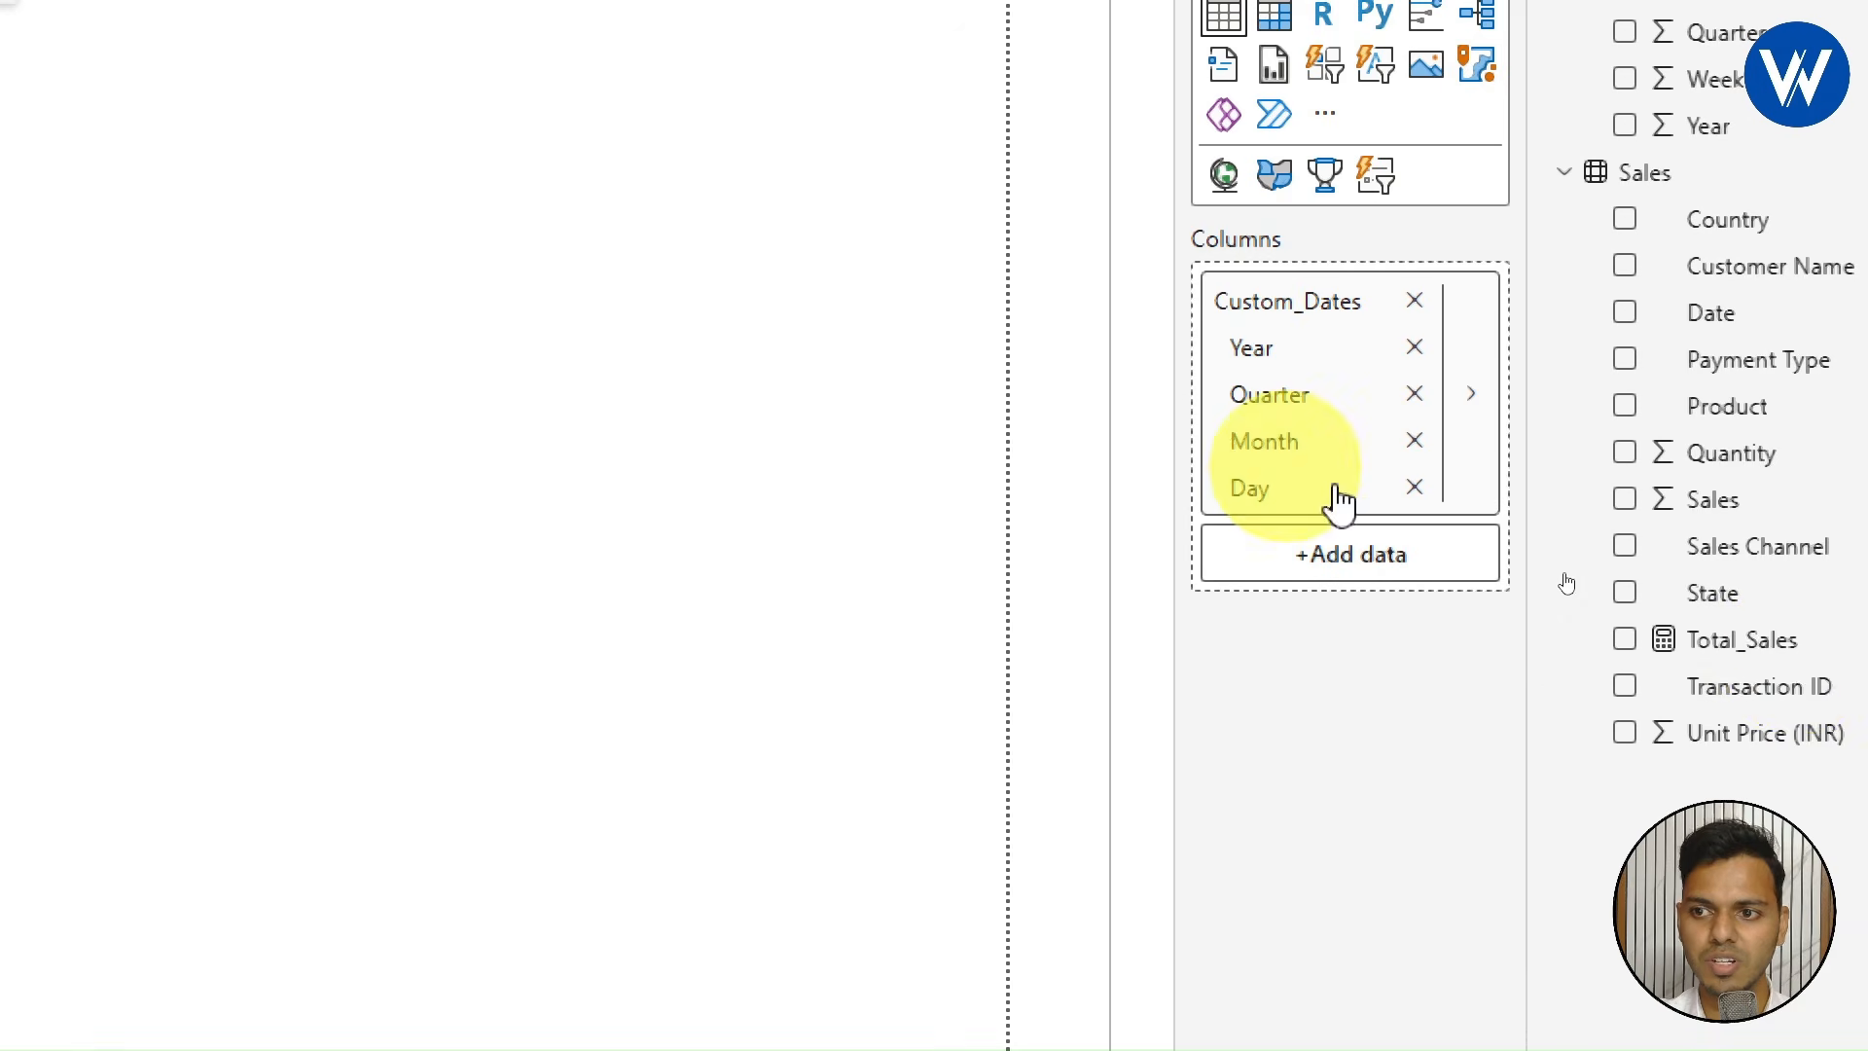
pyautogui.moveTo(1763, 649); pyautogui.dragTo(1315, 572)
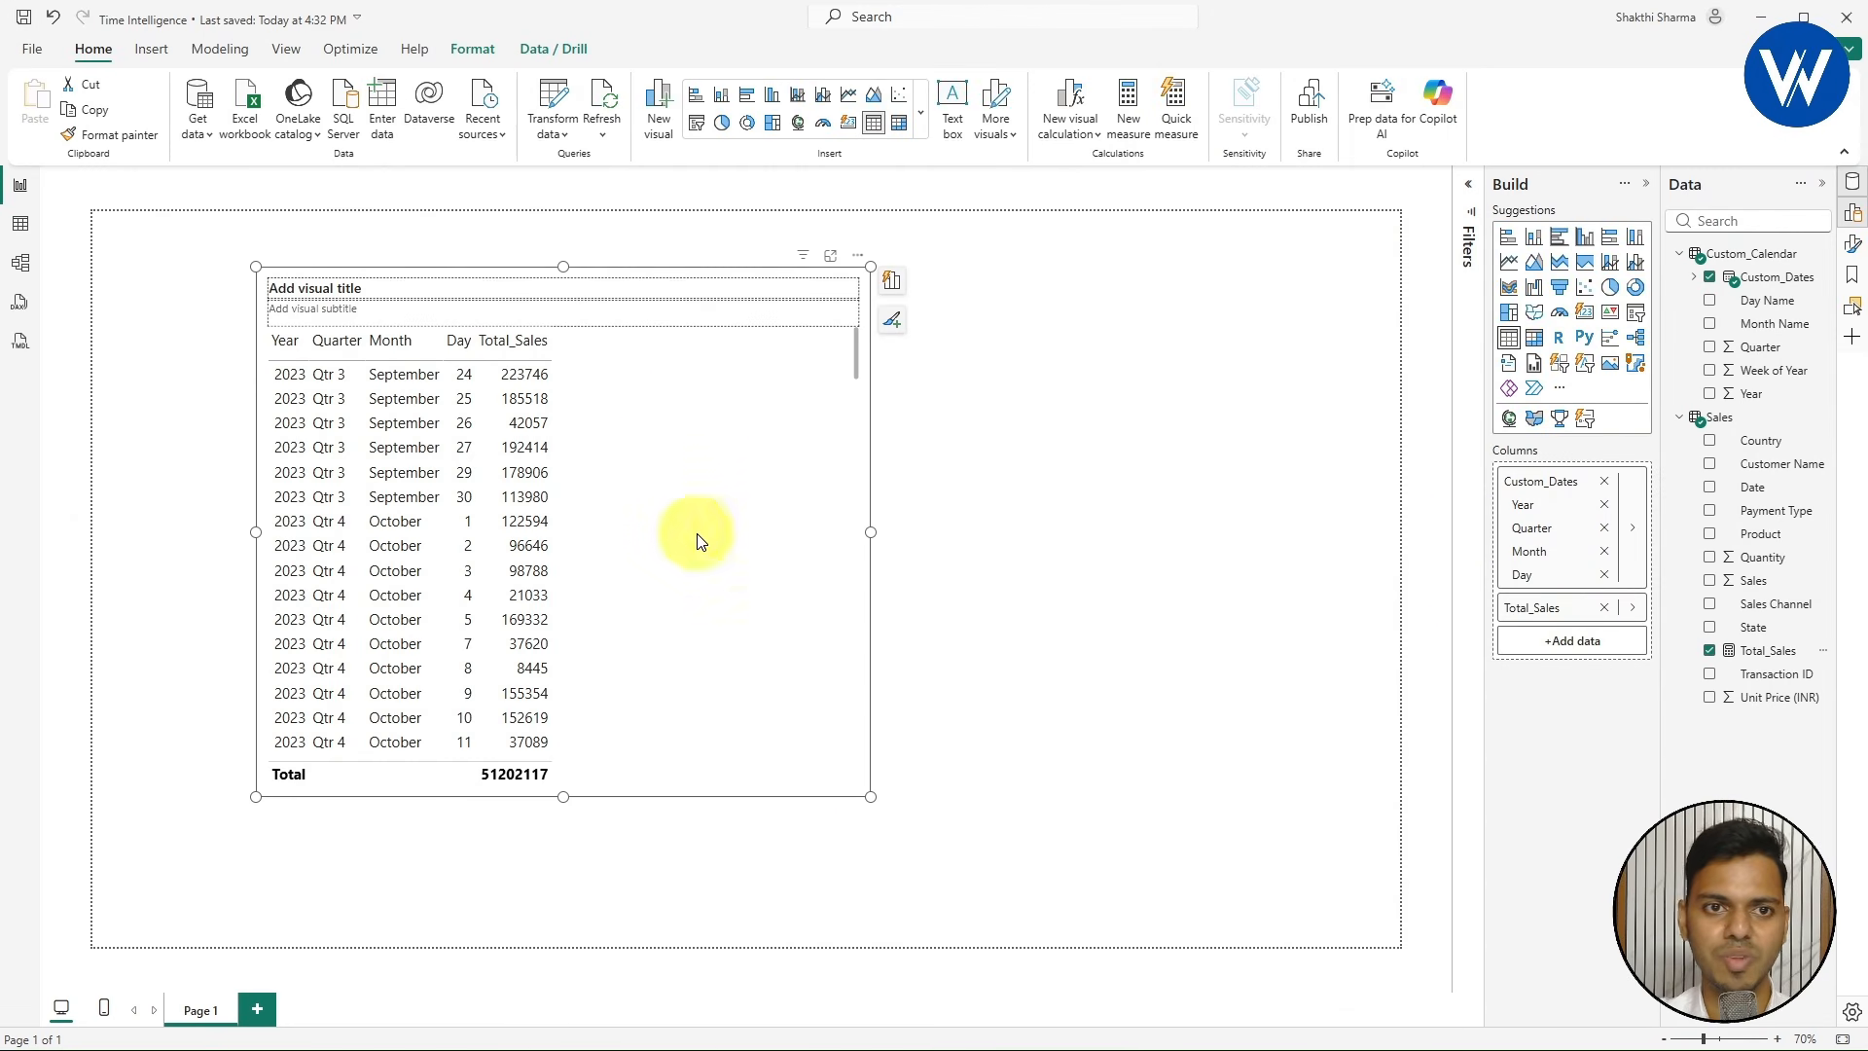
pyautogui.moveTo(868, 796); pyautogui.dragTo(906, 903)
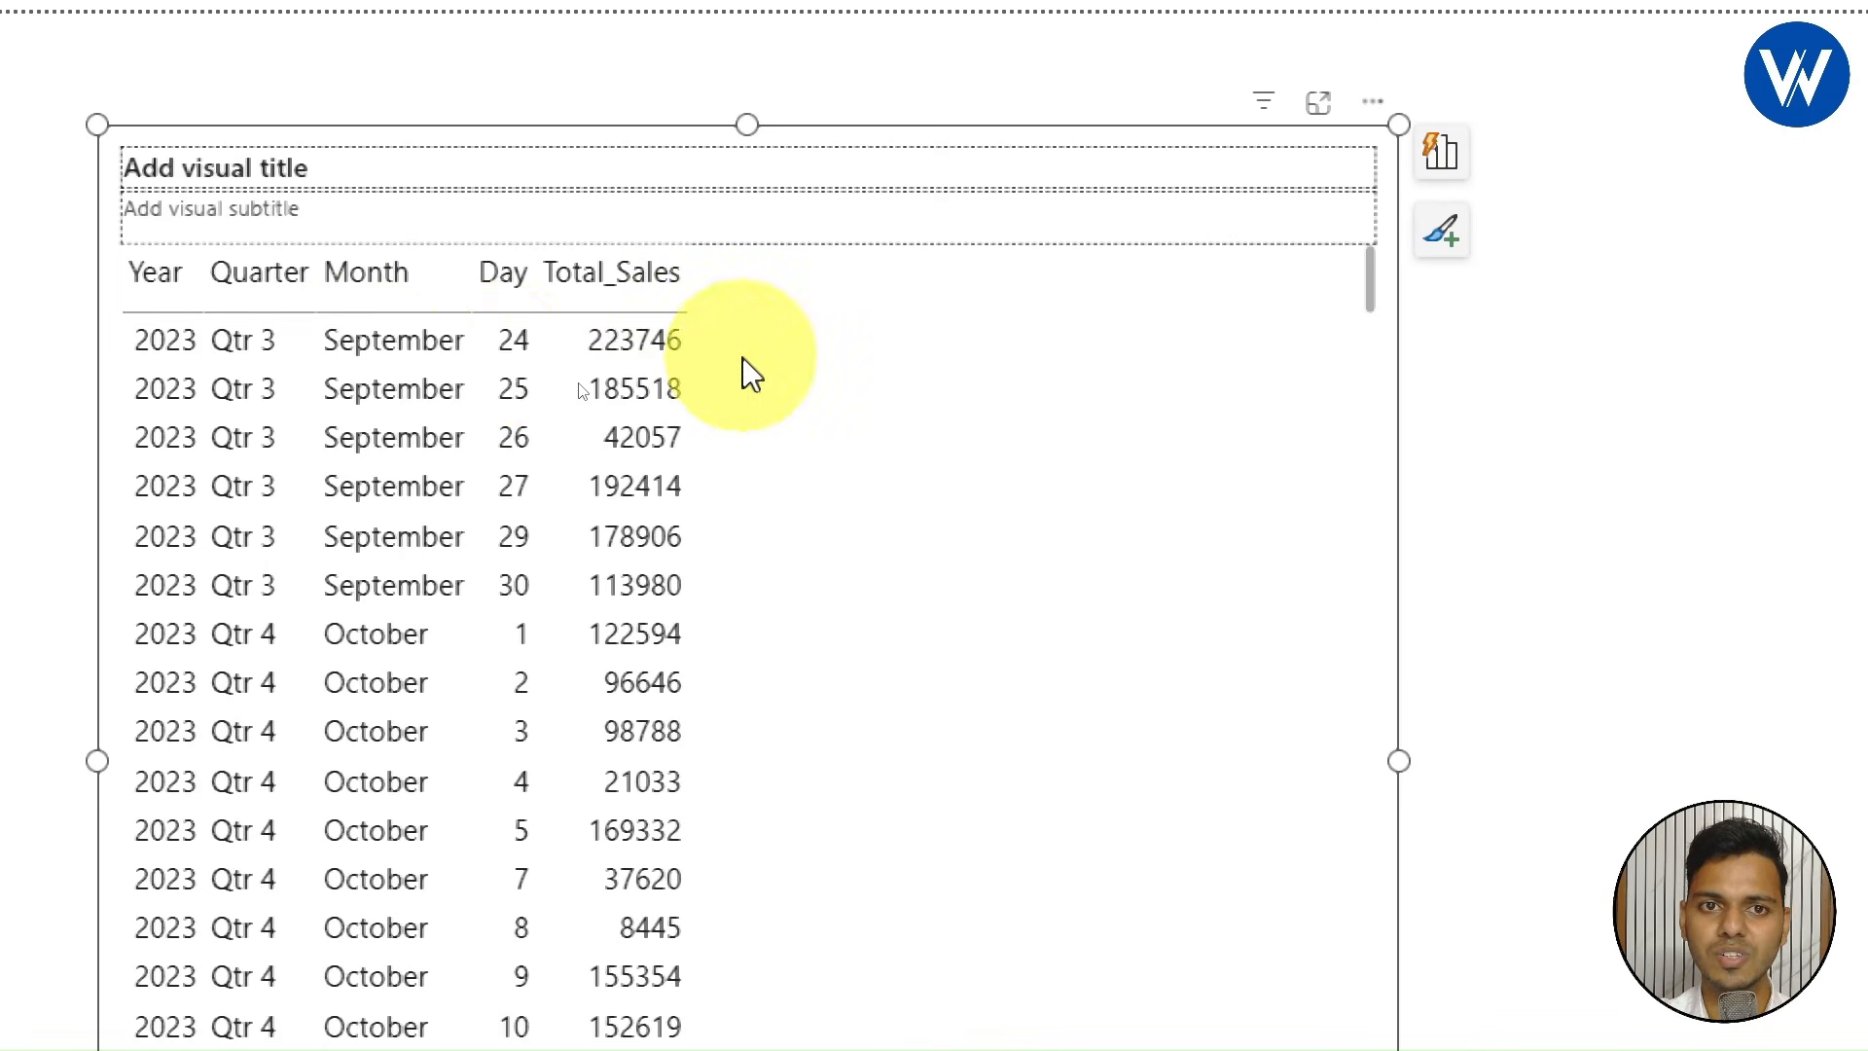
pyautogui.scroll(-7, 467, 350)
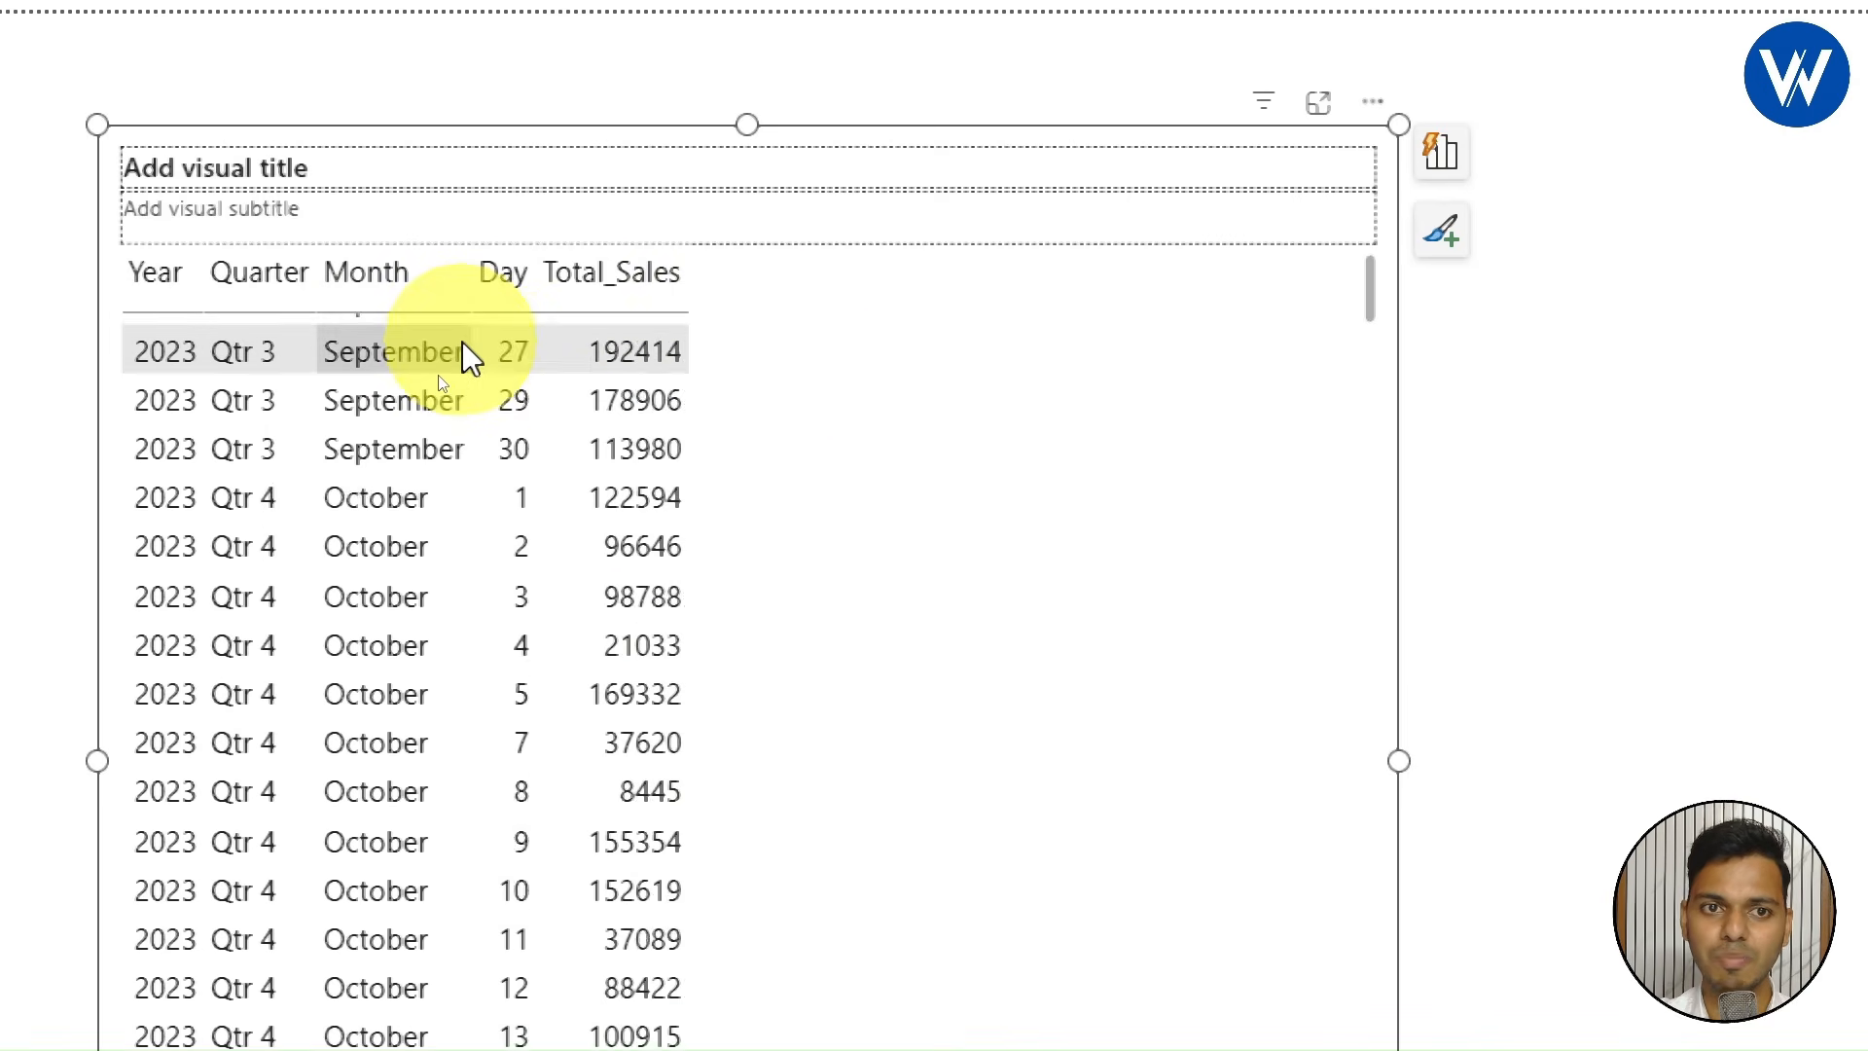
# - Create a new measure in the Sales table and name it MTD in its formula
pyautogui.scroll(-6, 492, 414)
pyautogui.scroll(14, 492, 428)
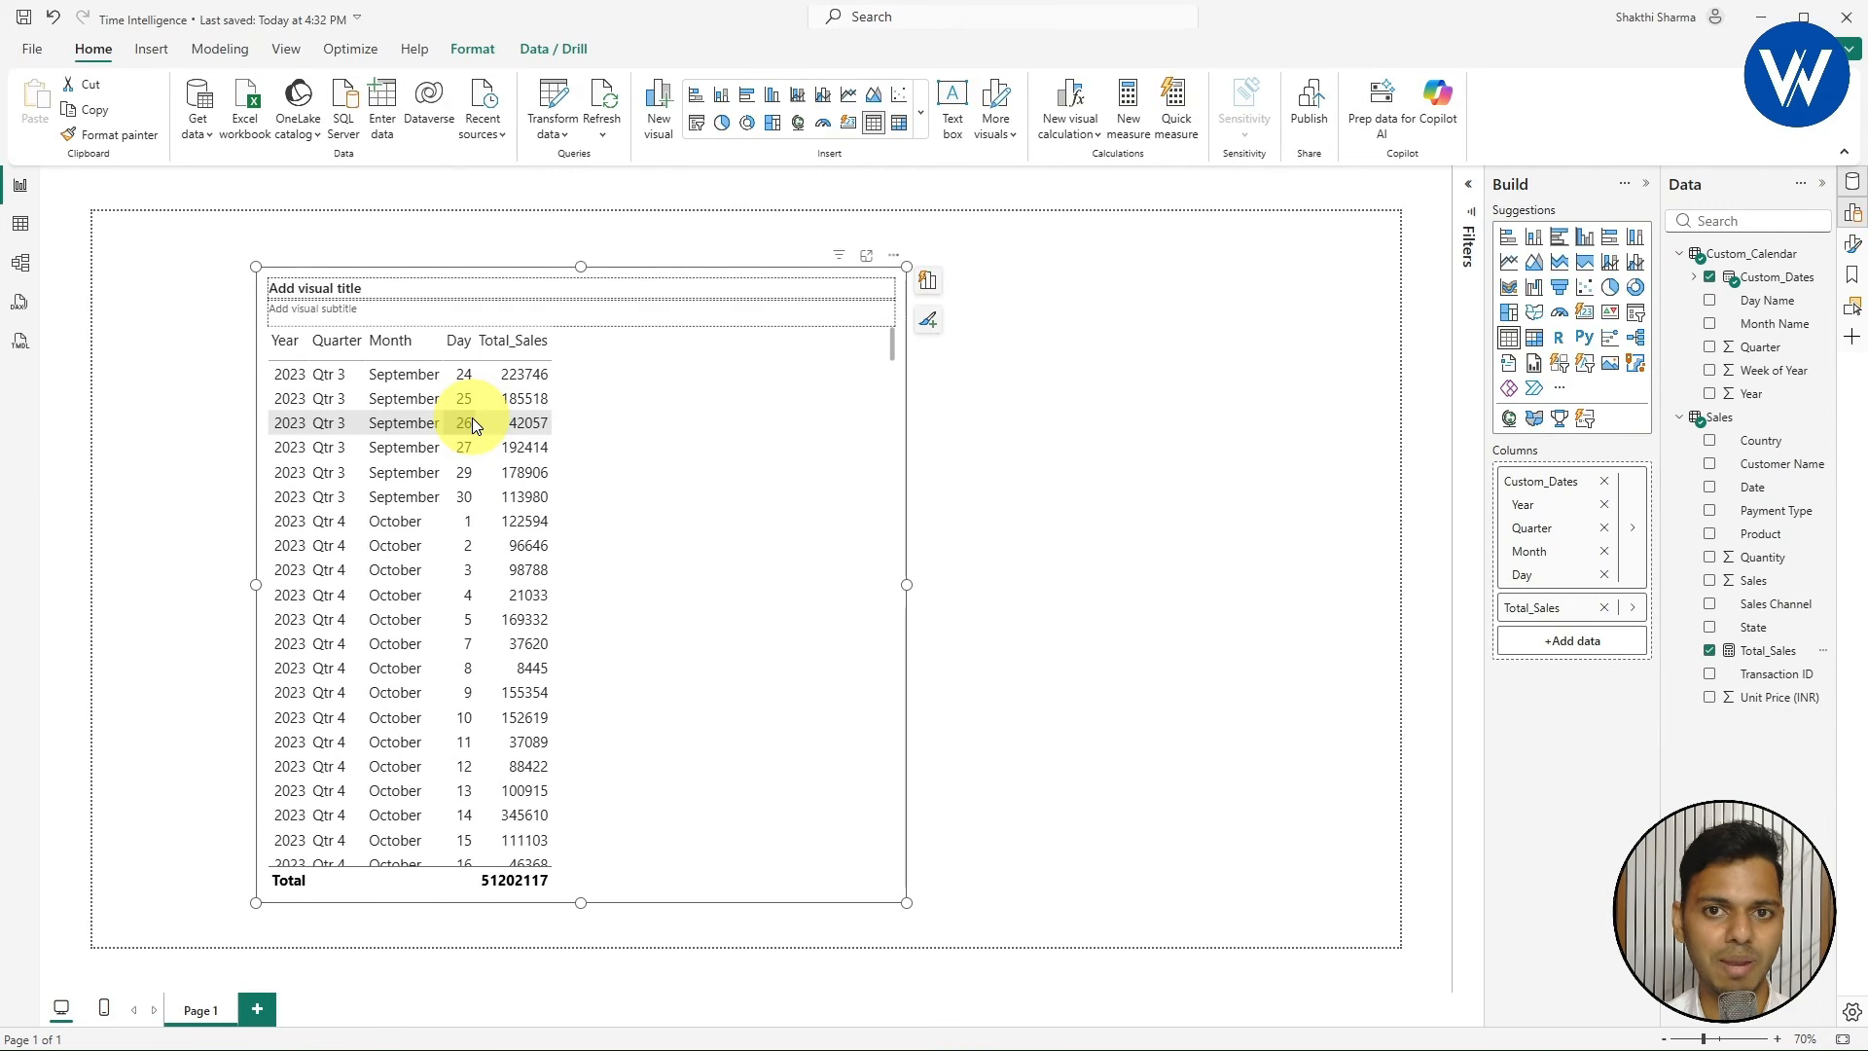
pyautogui.click(1047, 421)
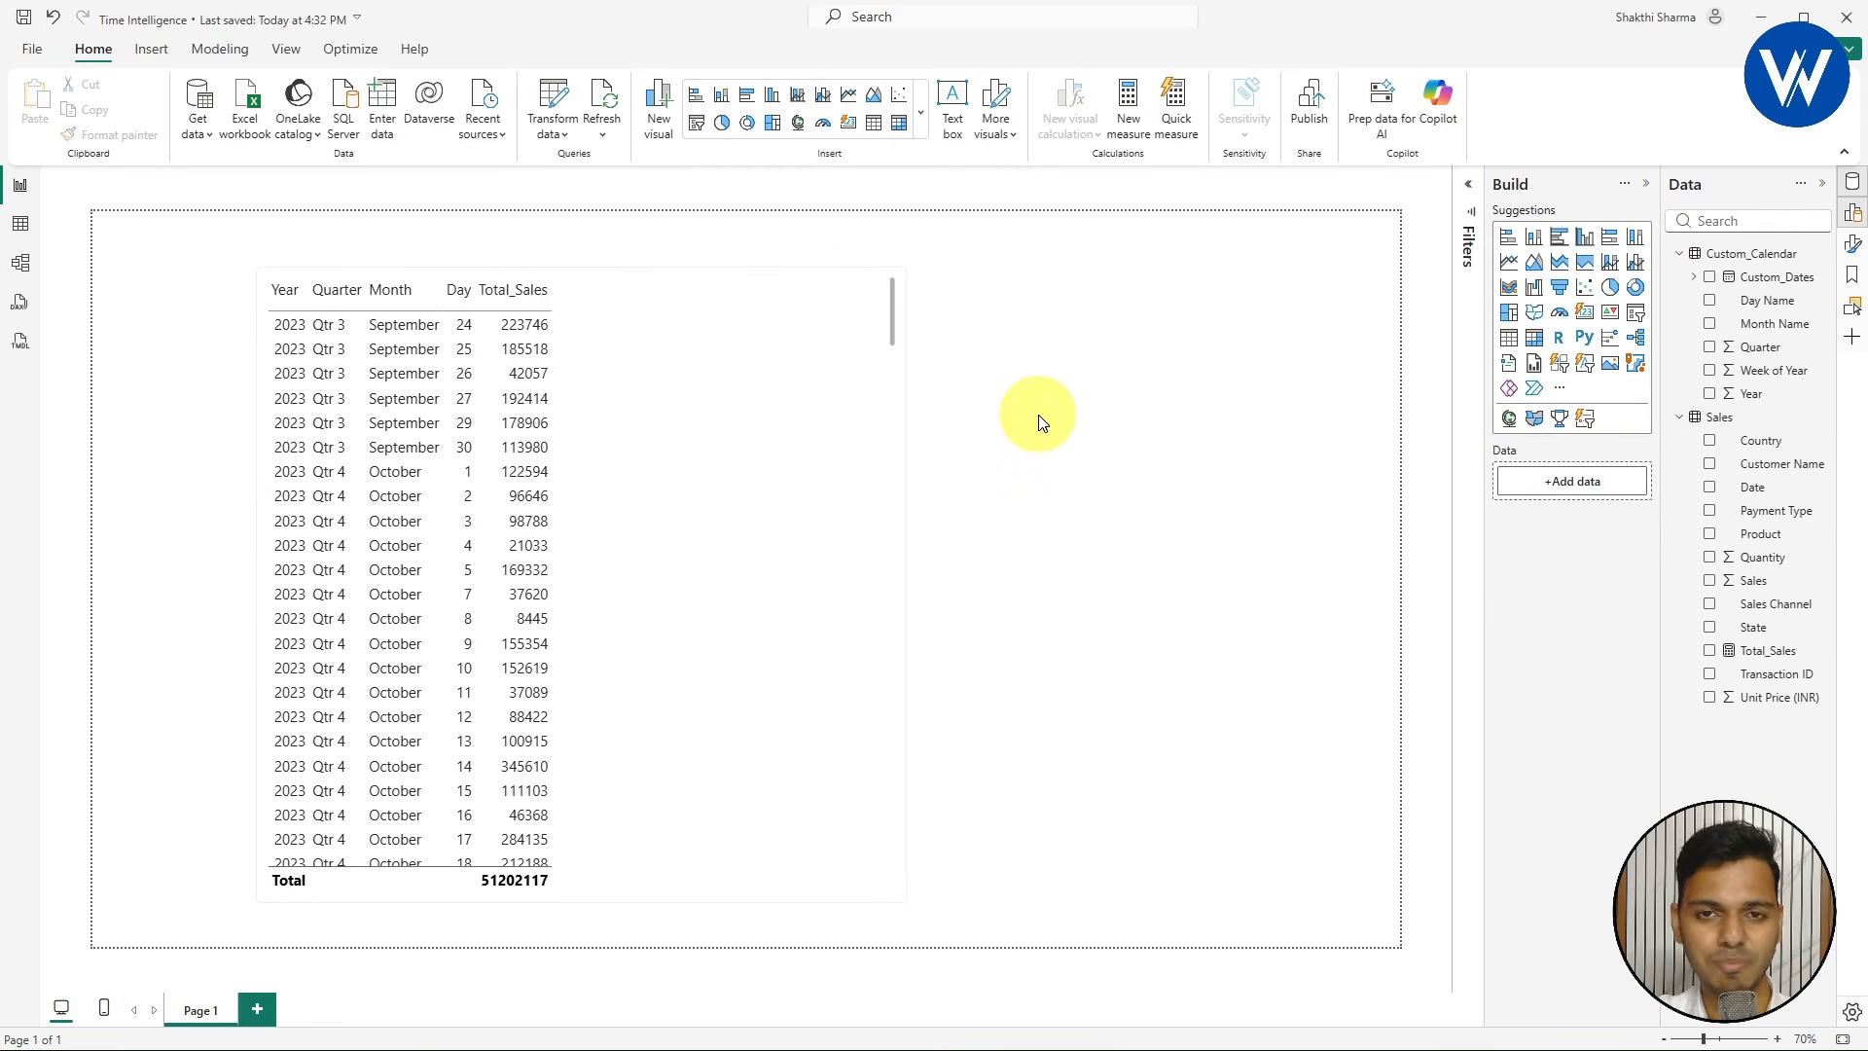
pyautogui.rightClick(1712, 422)
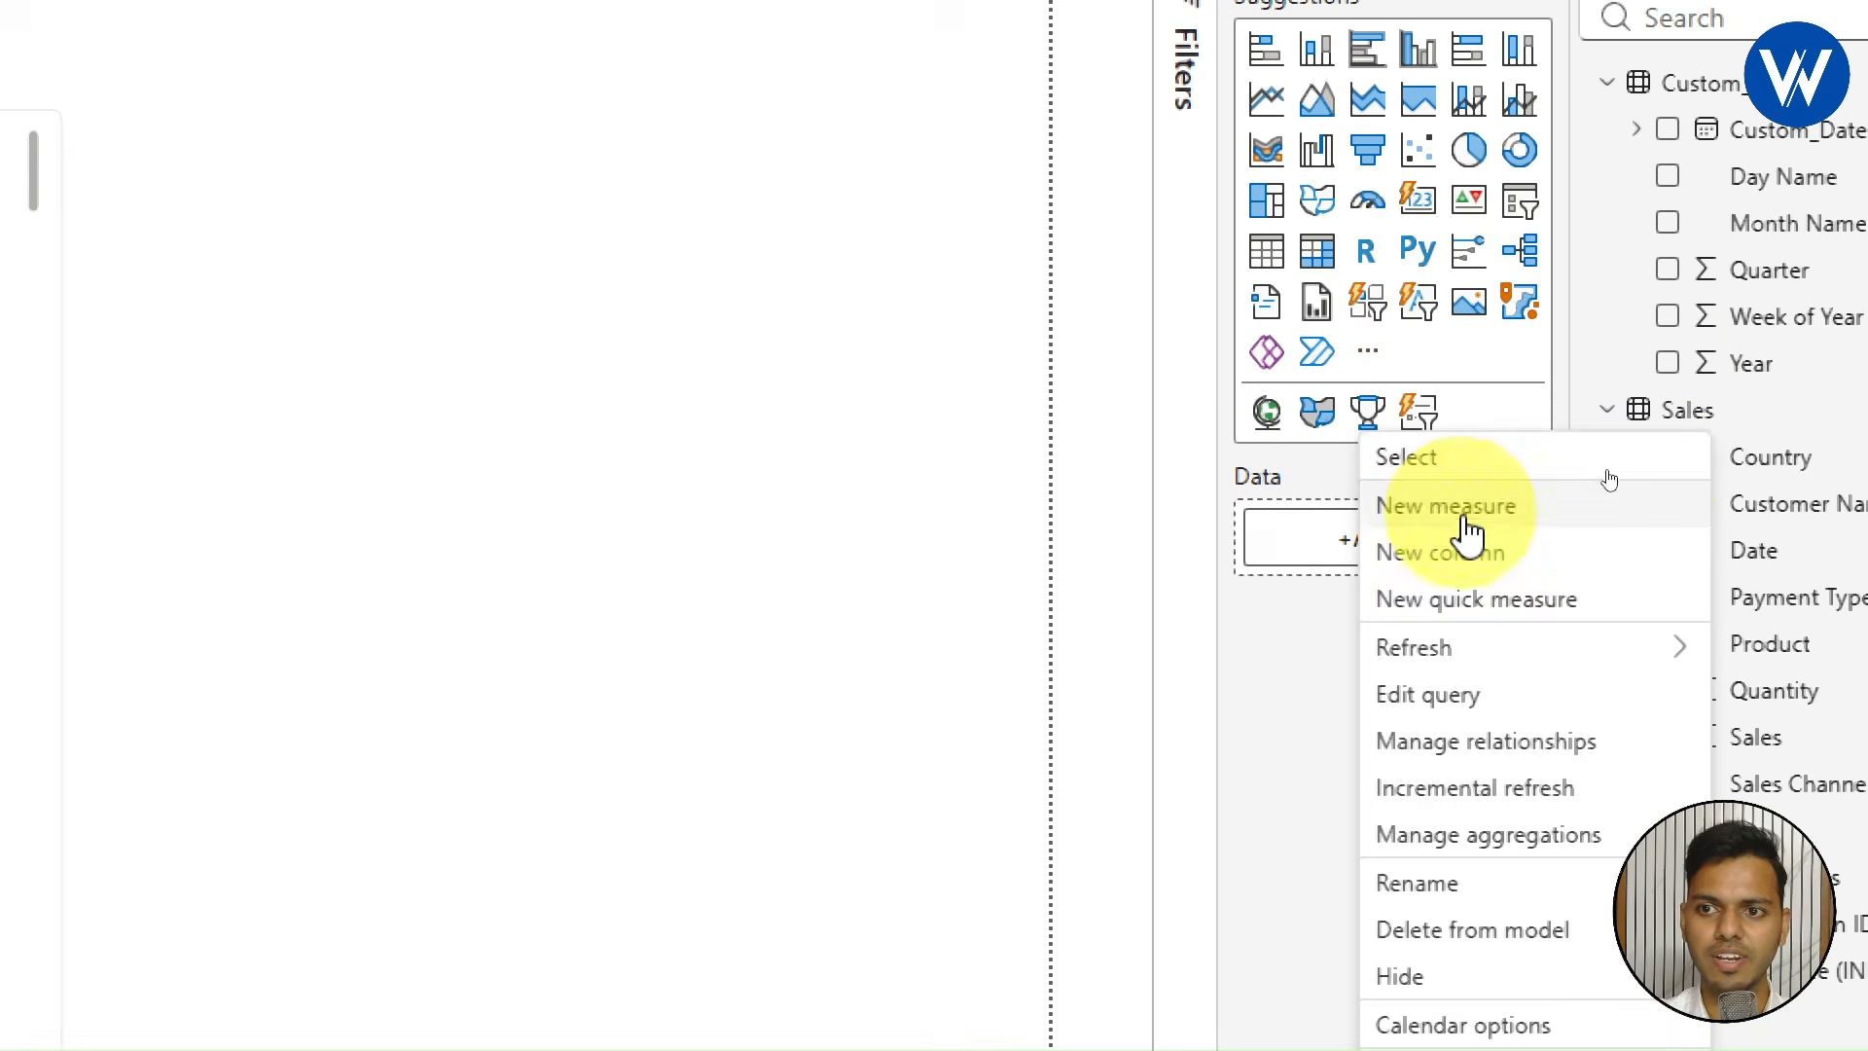
pyautogui.click(1595, 460)
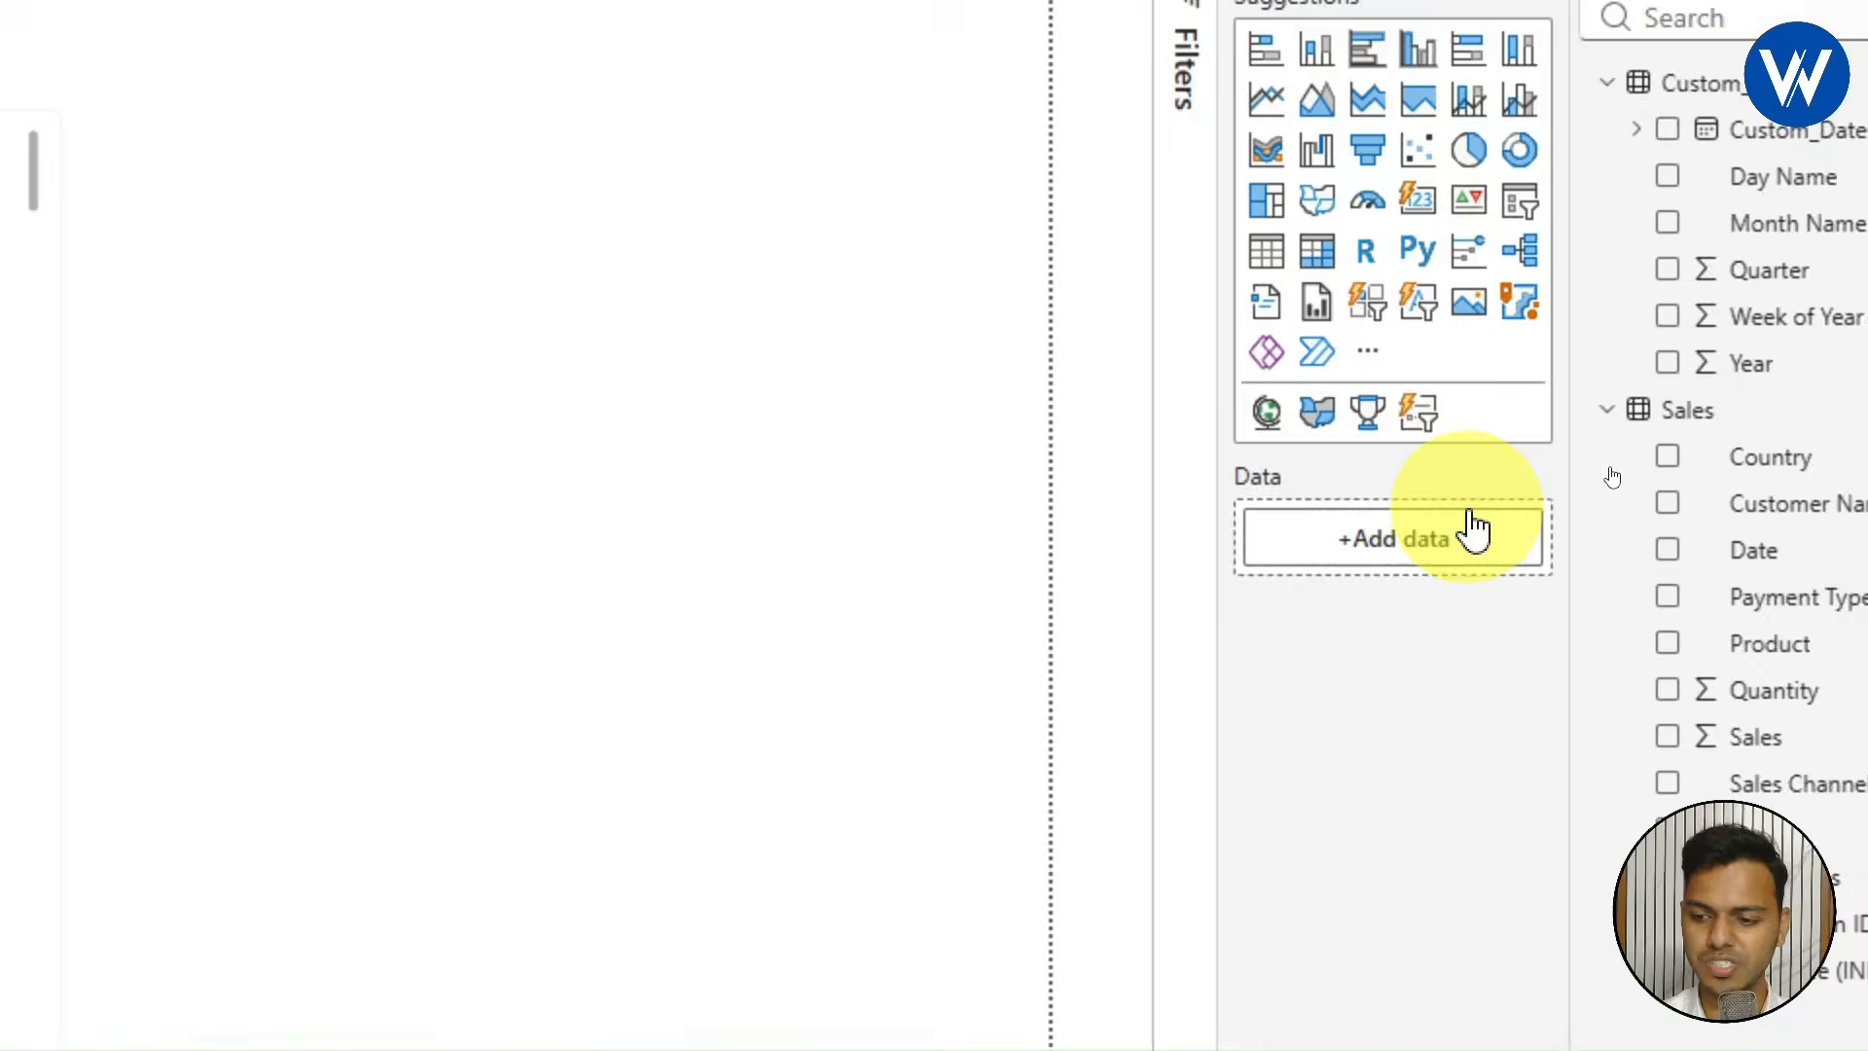
pyautogui.click(369, 197)
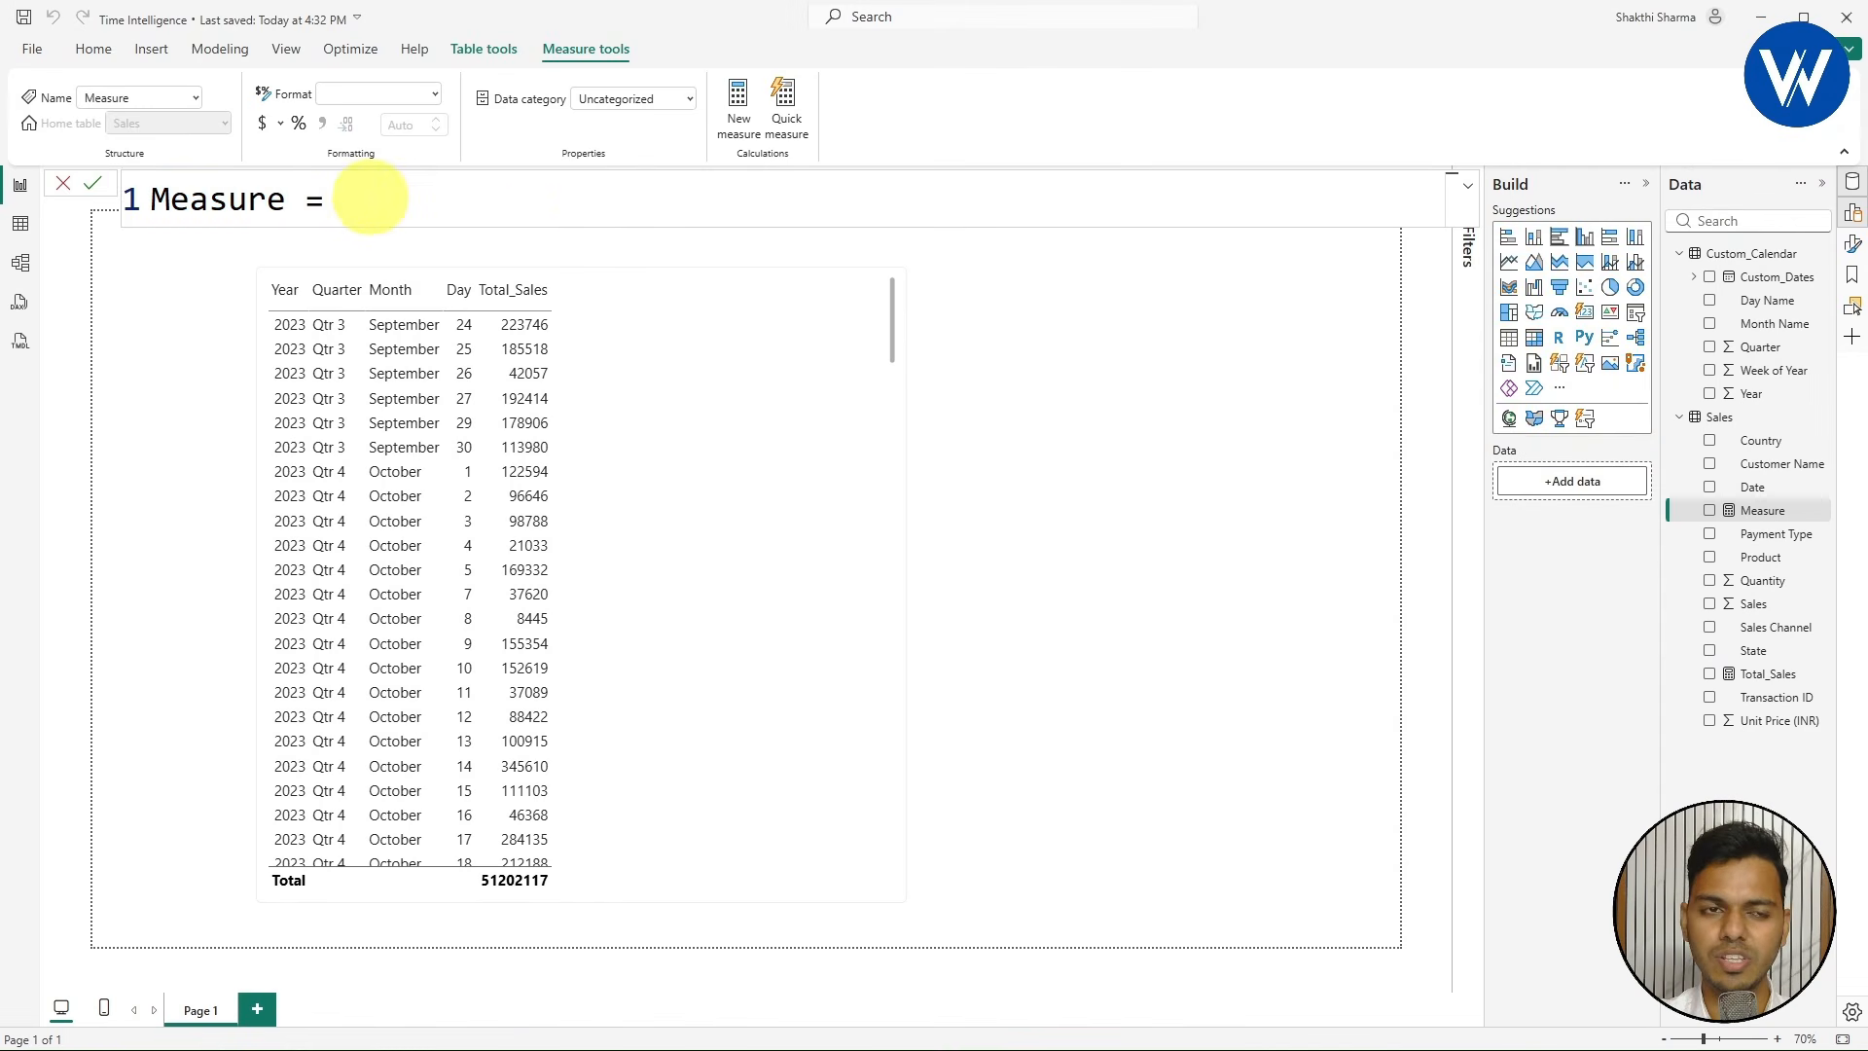
pyautogui.moveTo(369, 196); pyautogui.dragTo(83, 194)
pyautogui.write('MTD =')
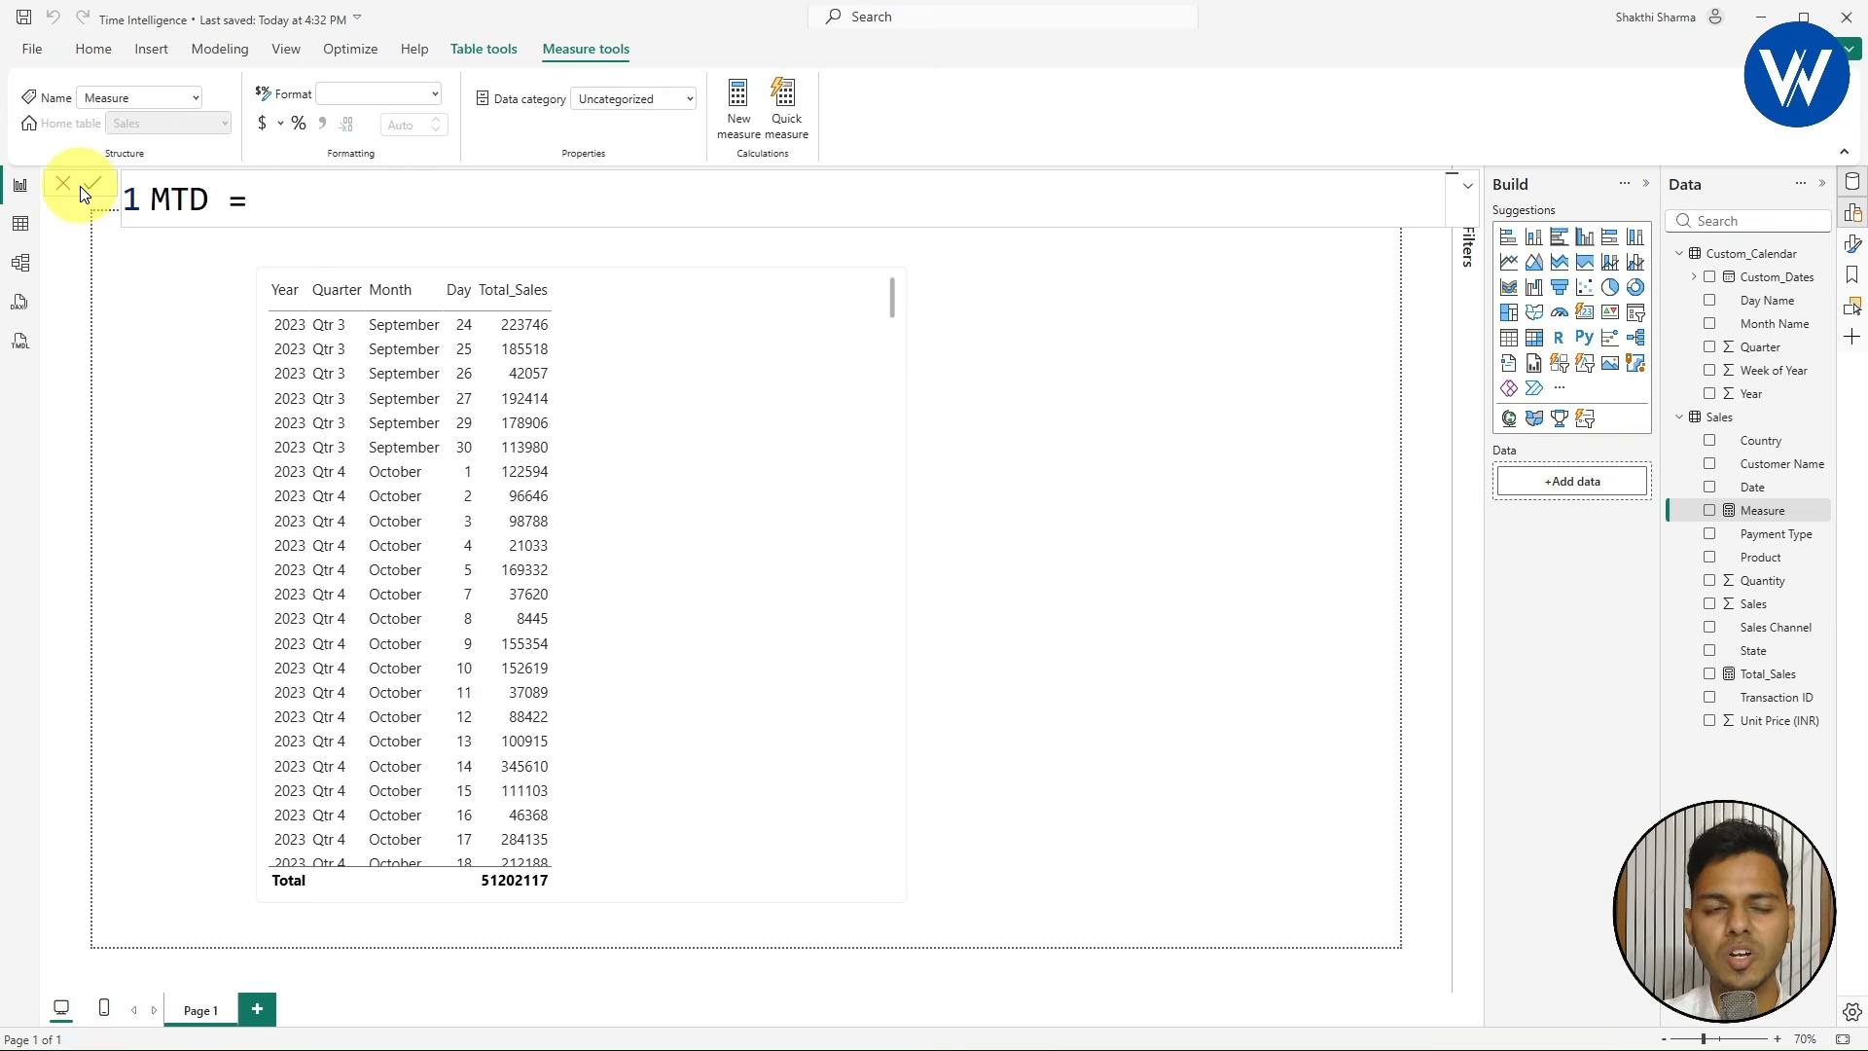
# - Begin the MTD formula's expression with TOTAL to bring up the matching function suggestions
pyautogui.write('TOA')
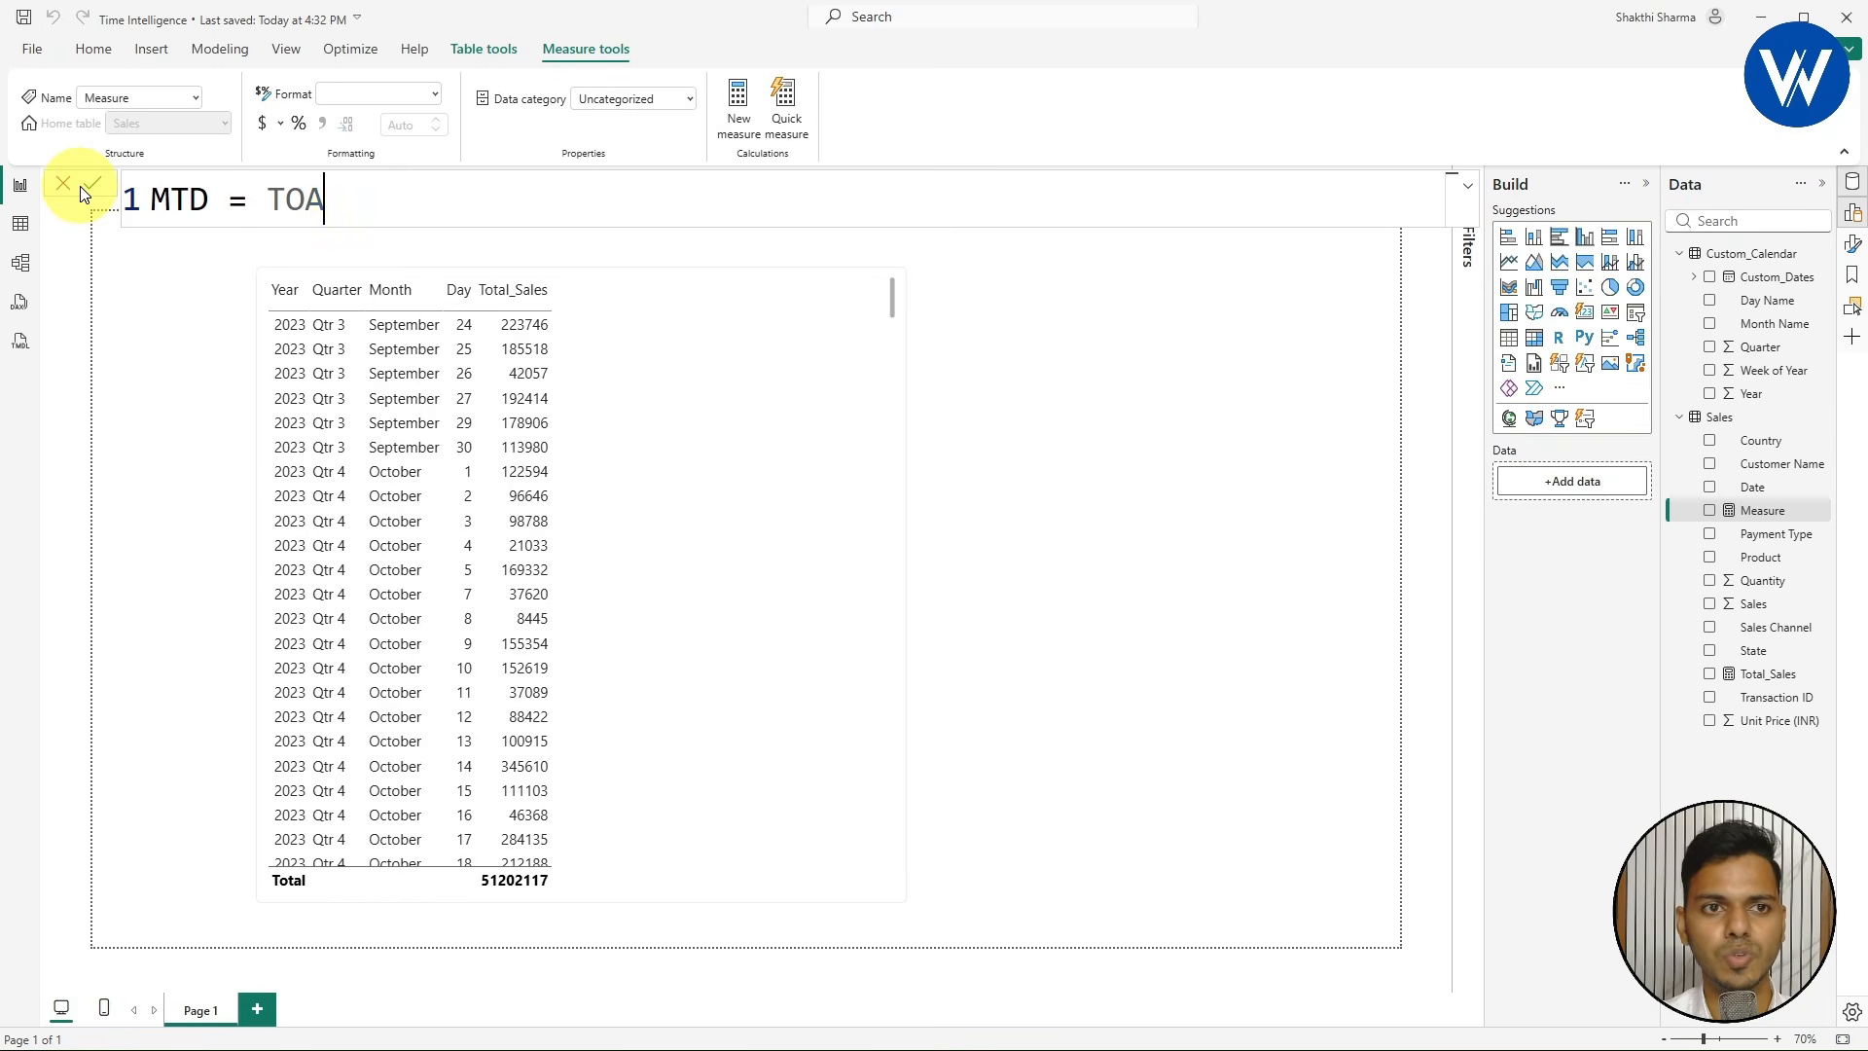
pyautogui.press('BackSpace')
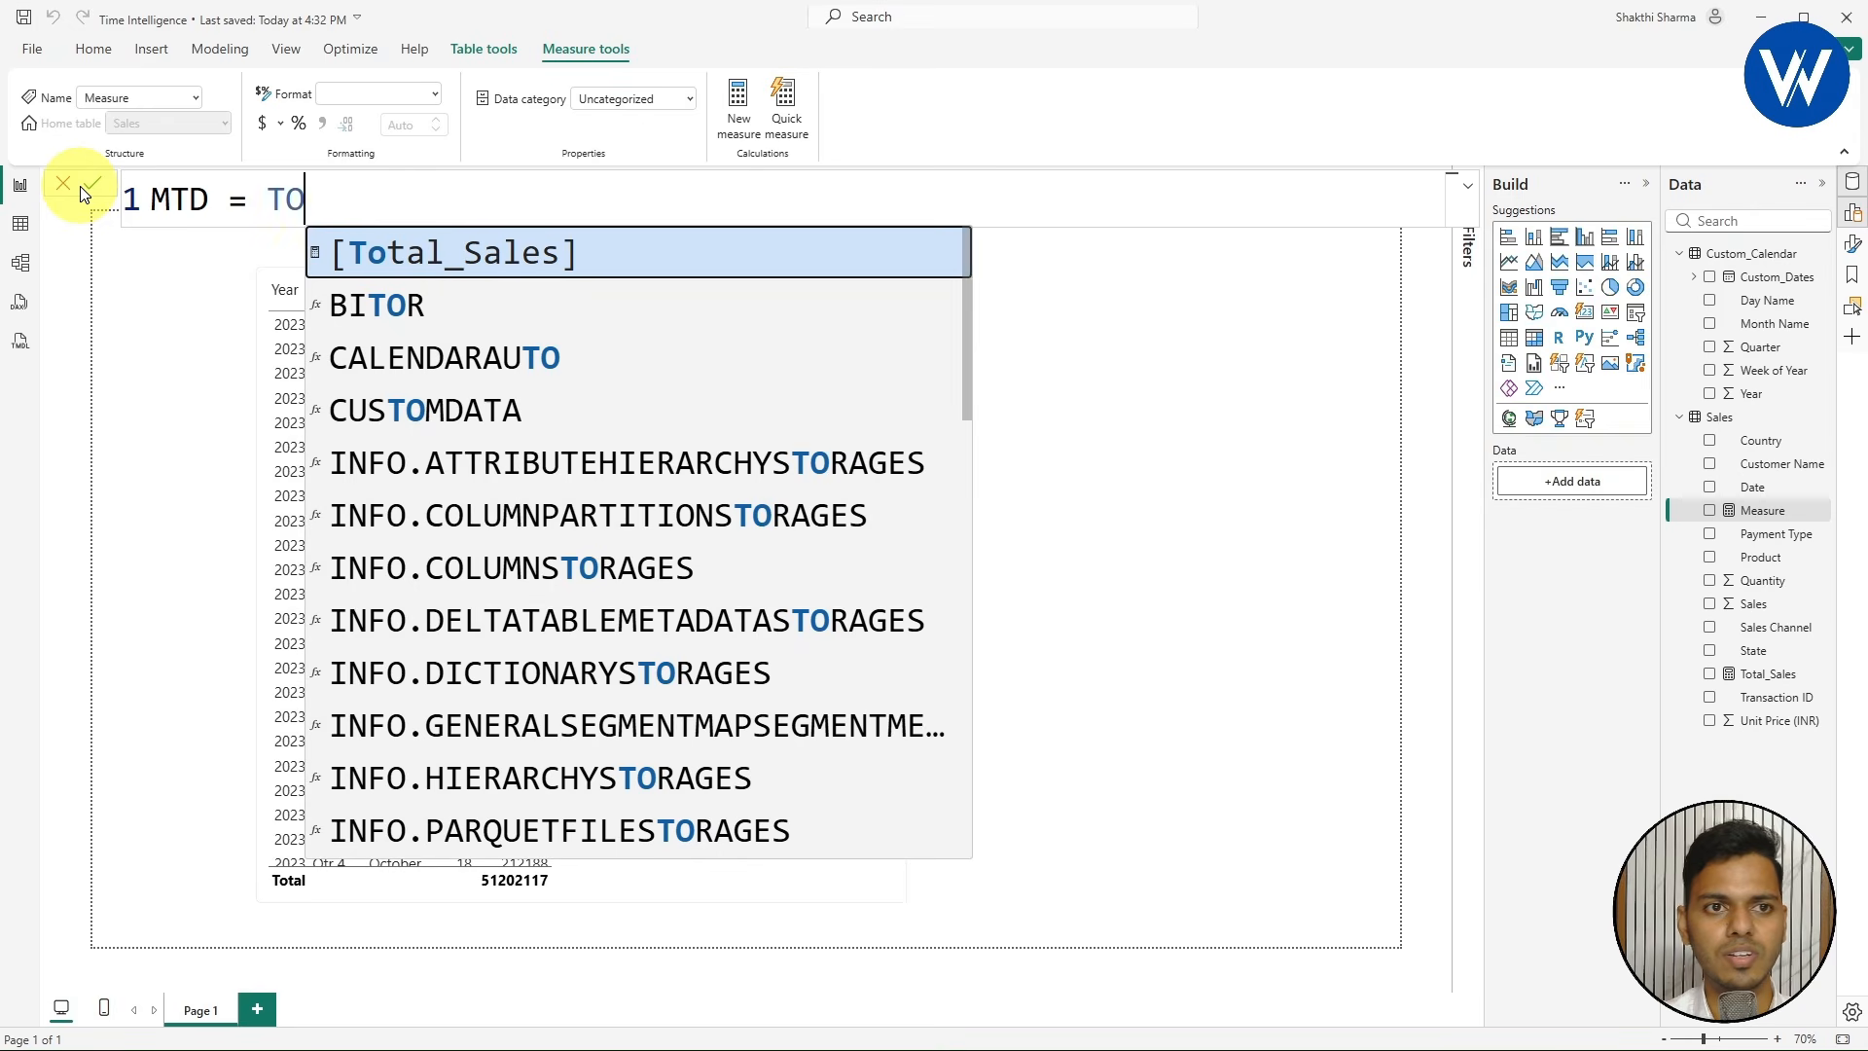
pyautogui.write('TAL')
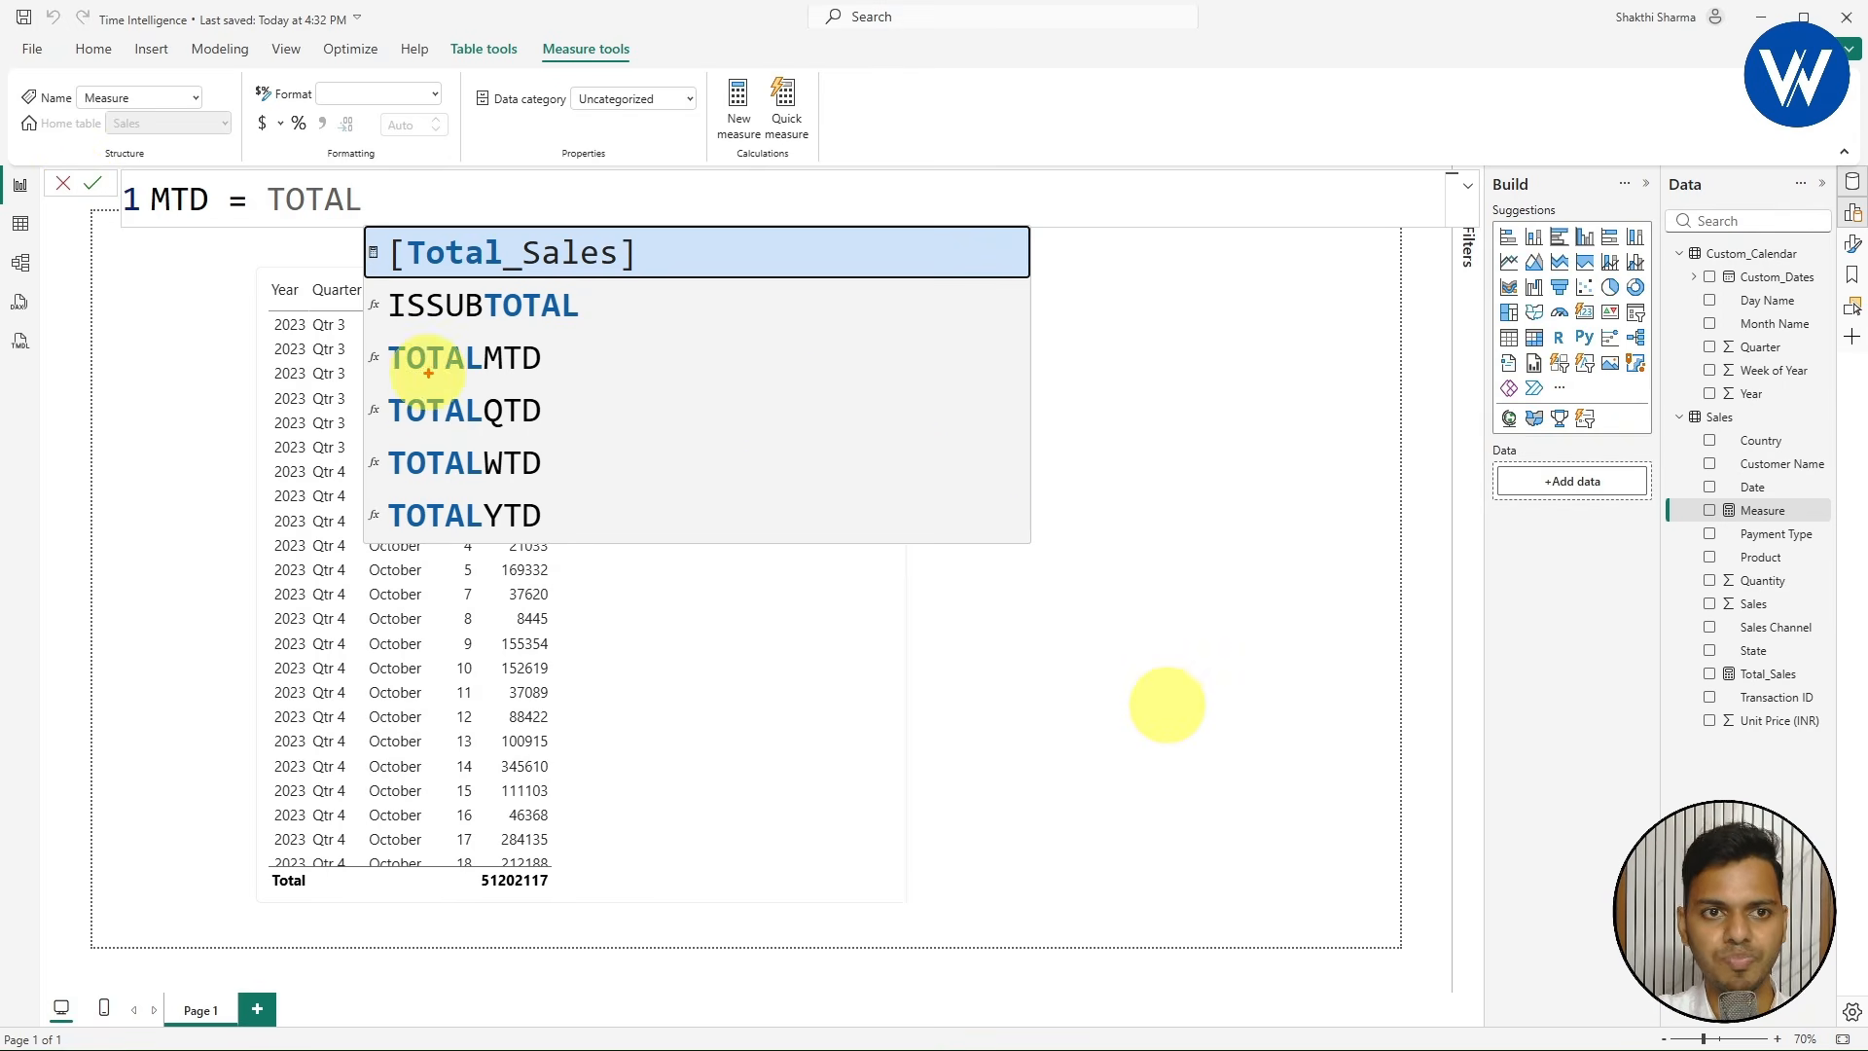
pyautogui.moveTo(390, 375); pyautogui.dragTo(525, 374)
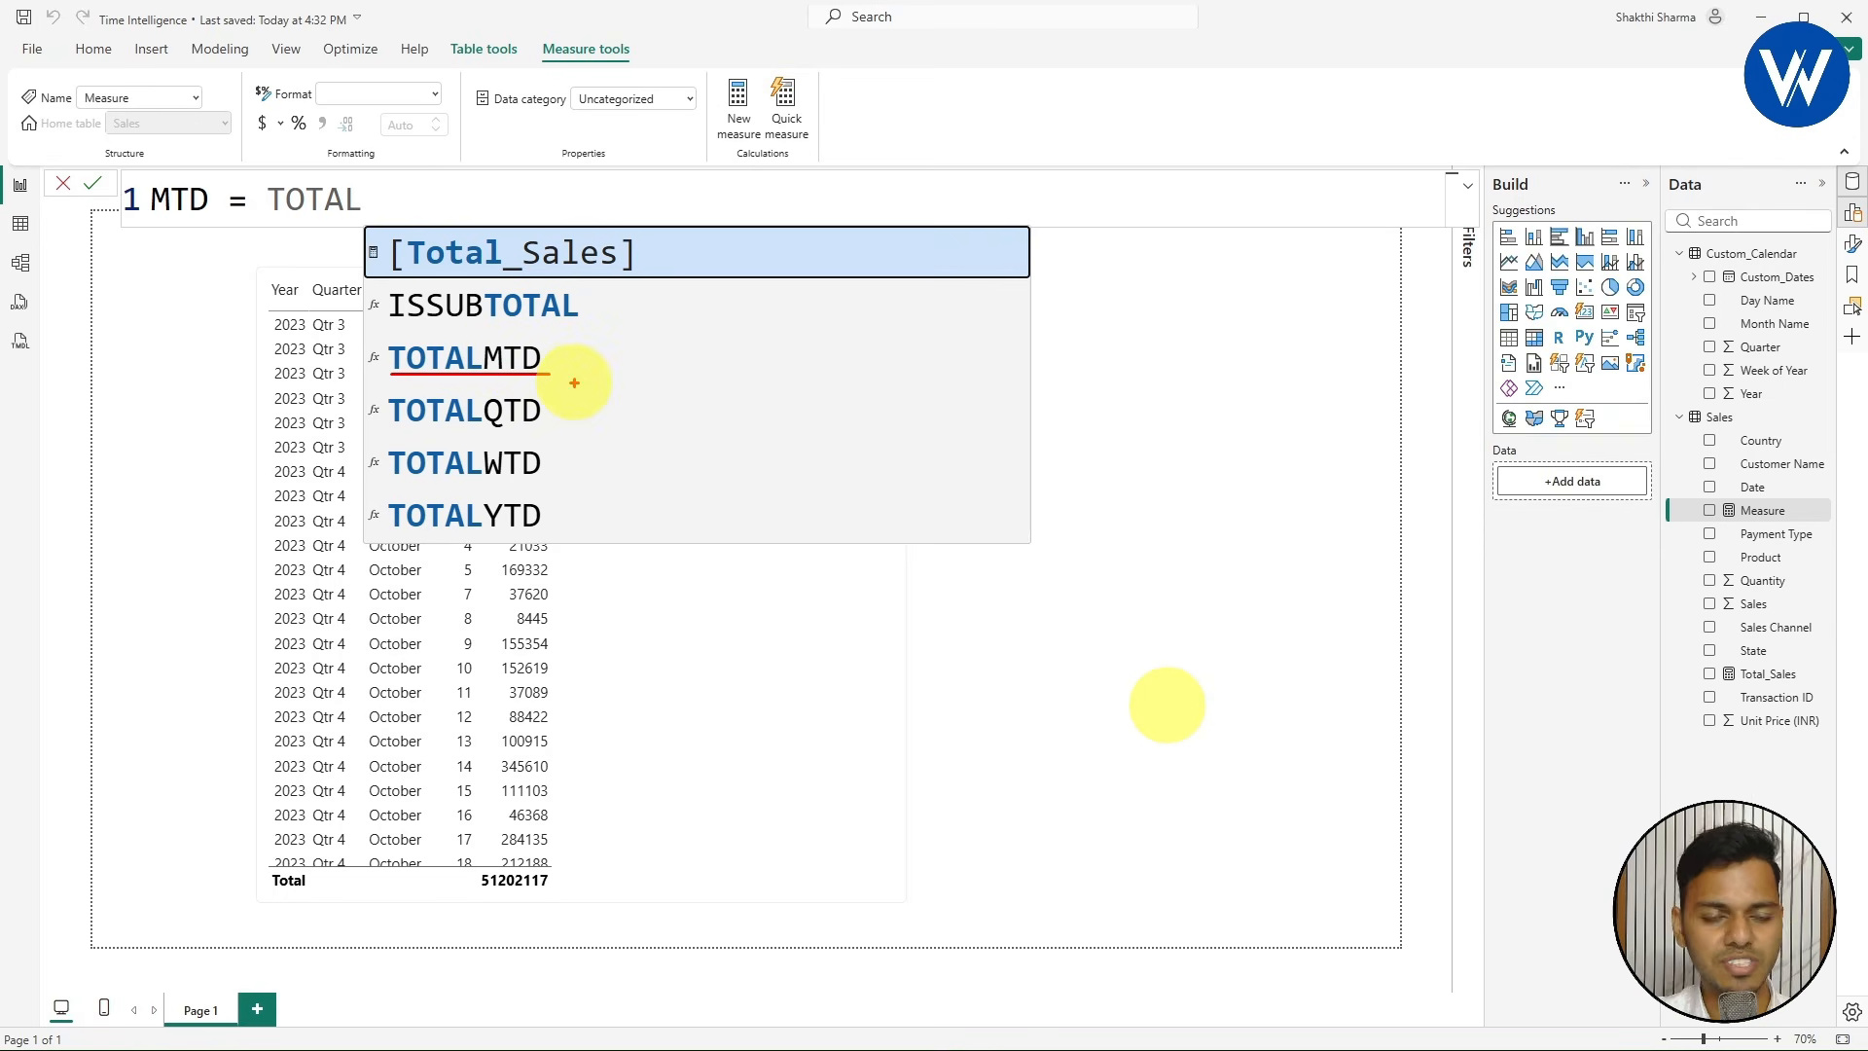
pyautogui.moveTo(398, 429); pyautogui.dragTo(555, 425)
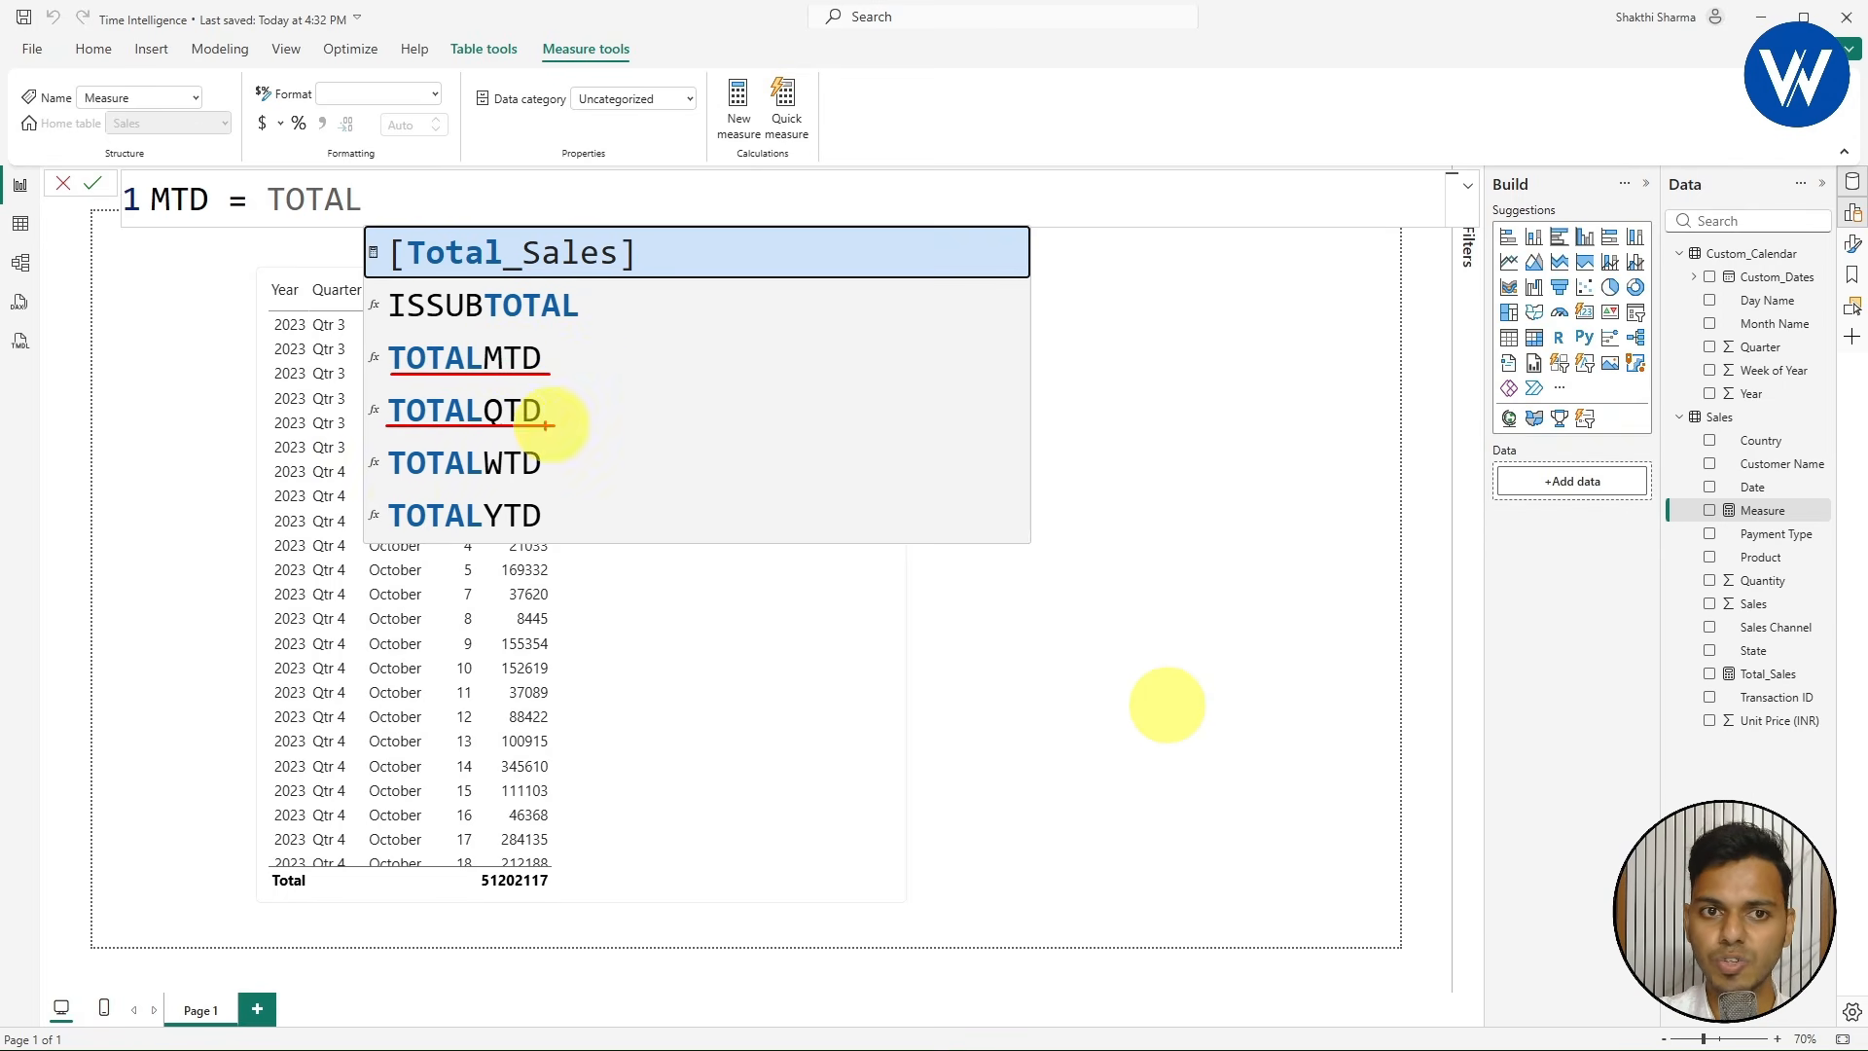
pyautogui.moveTo(399, 535); pyautogui.dragTo(556, 535)
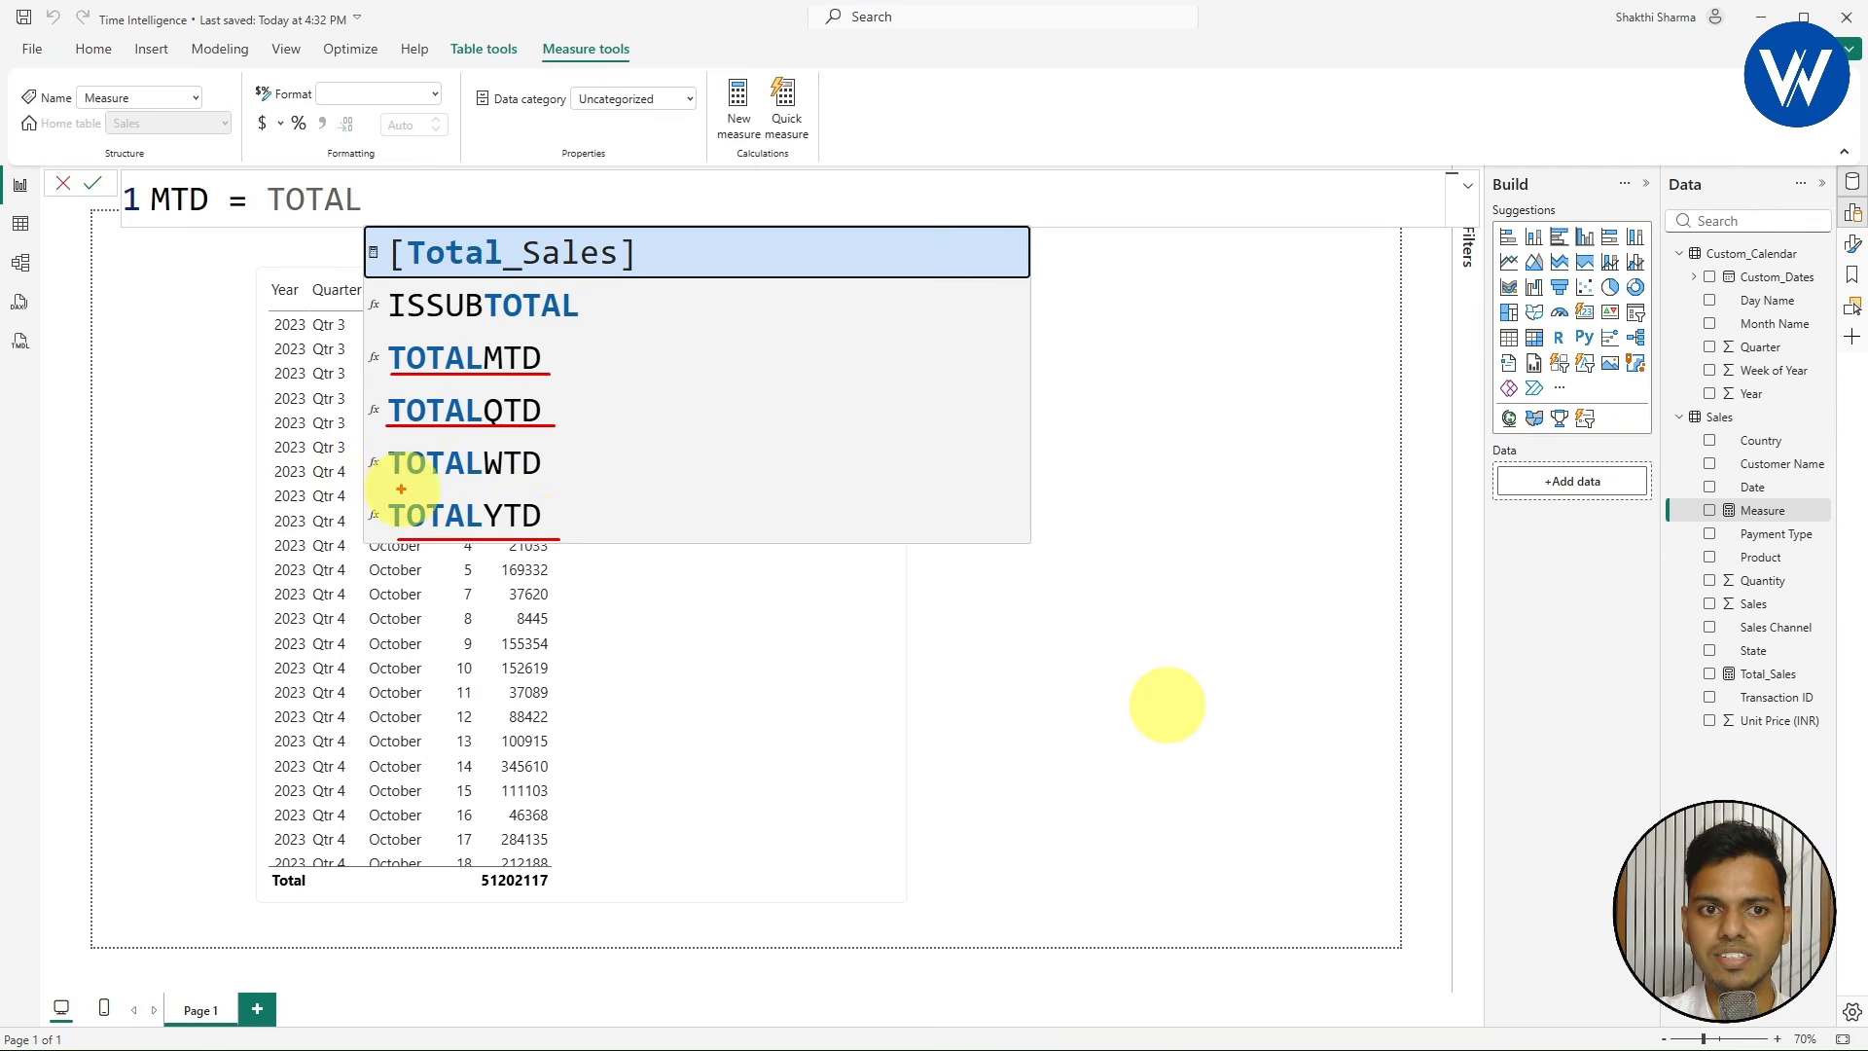
pyautogui.moveTo(399, 487); pyautogui.dragTo(552, 487)
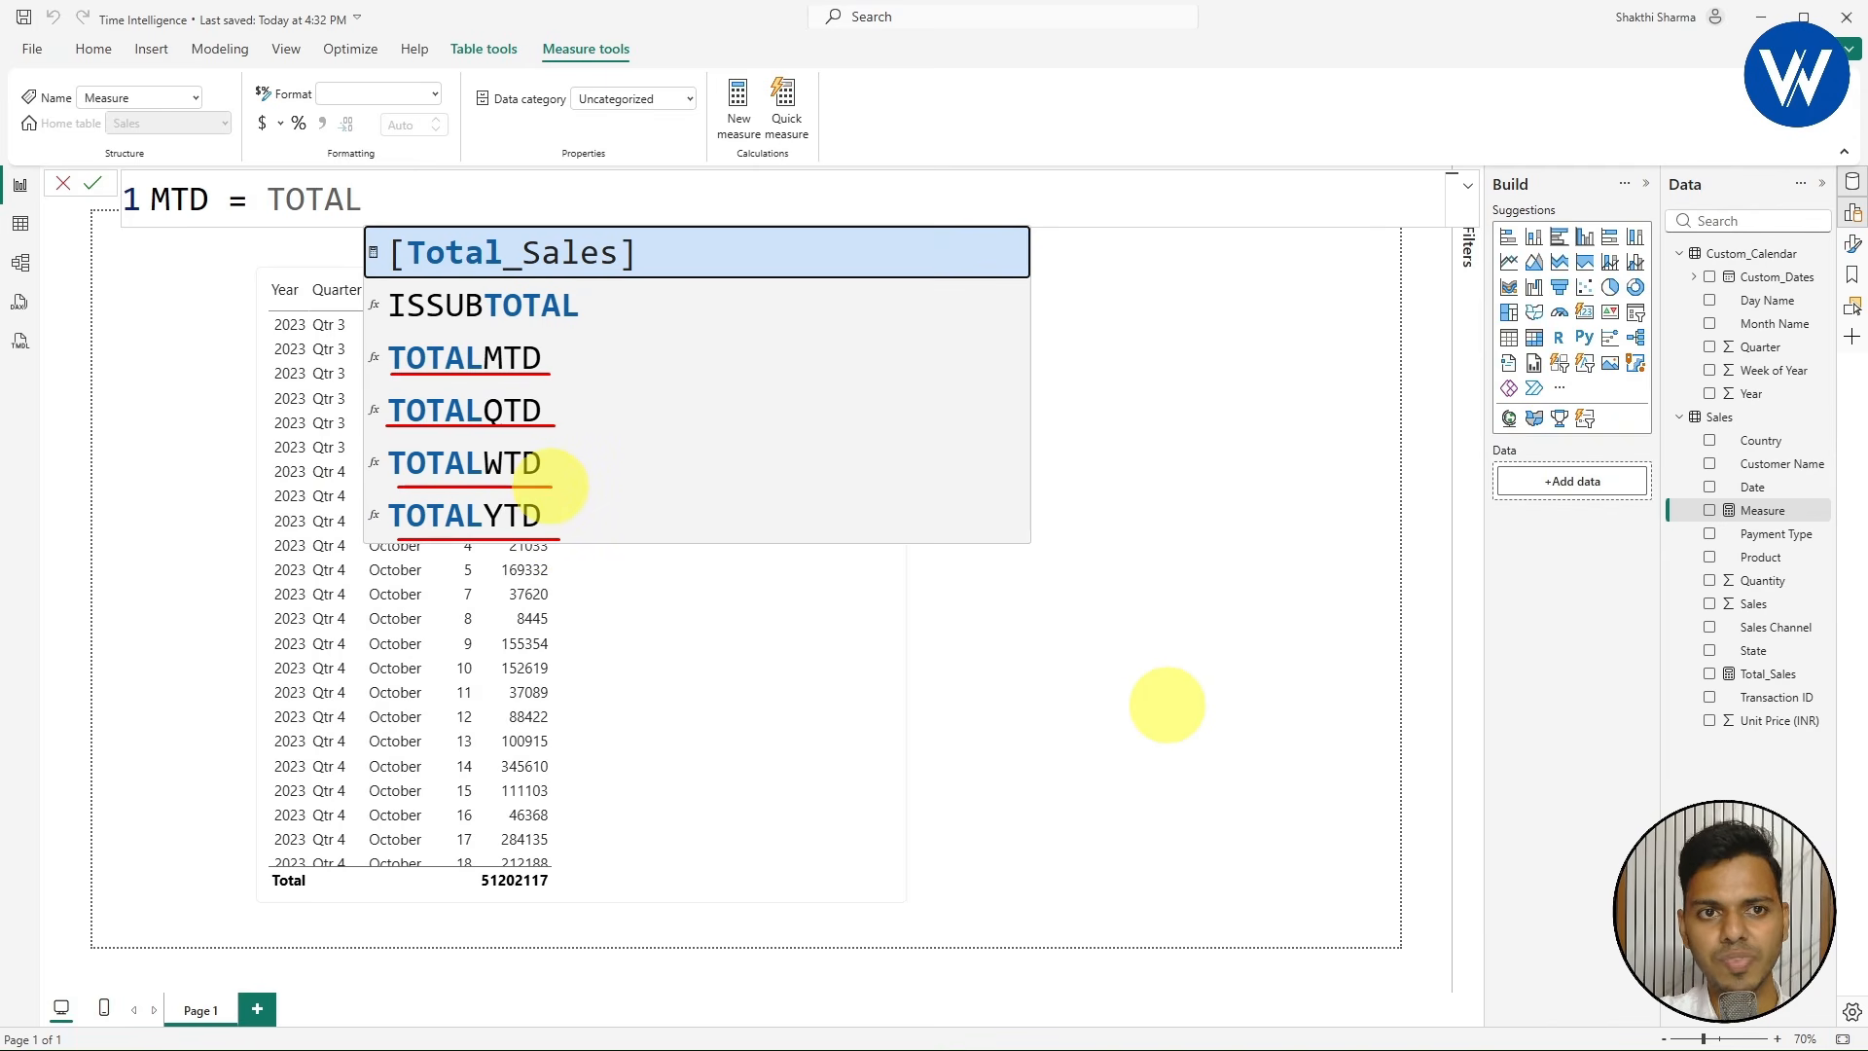
pyautogui.press('Escape')
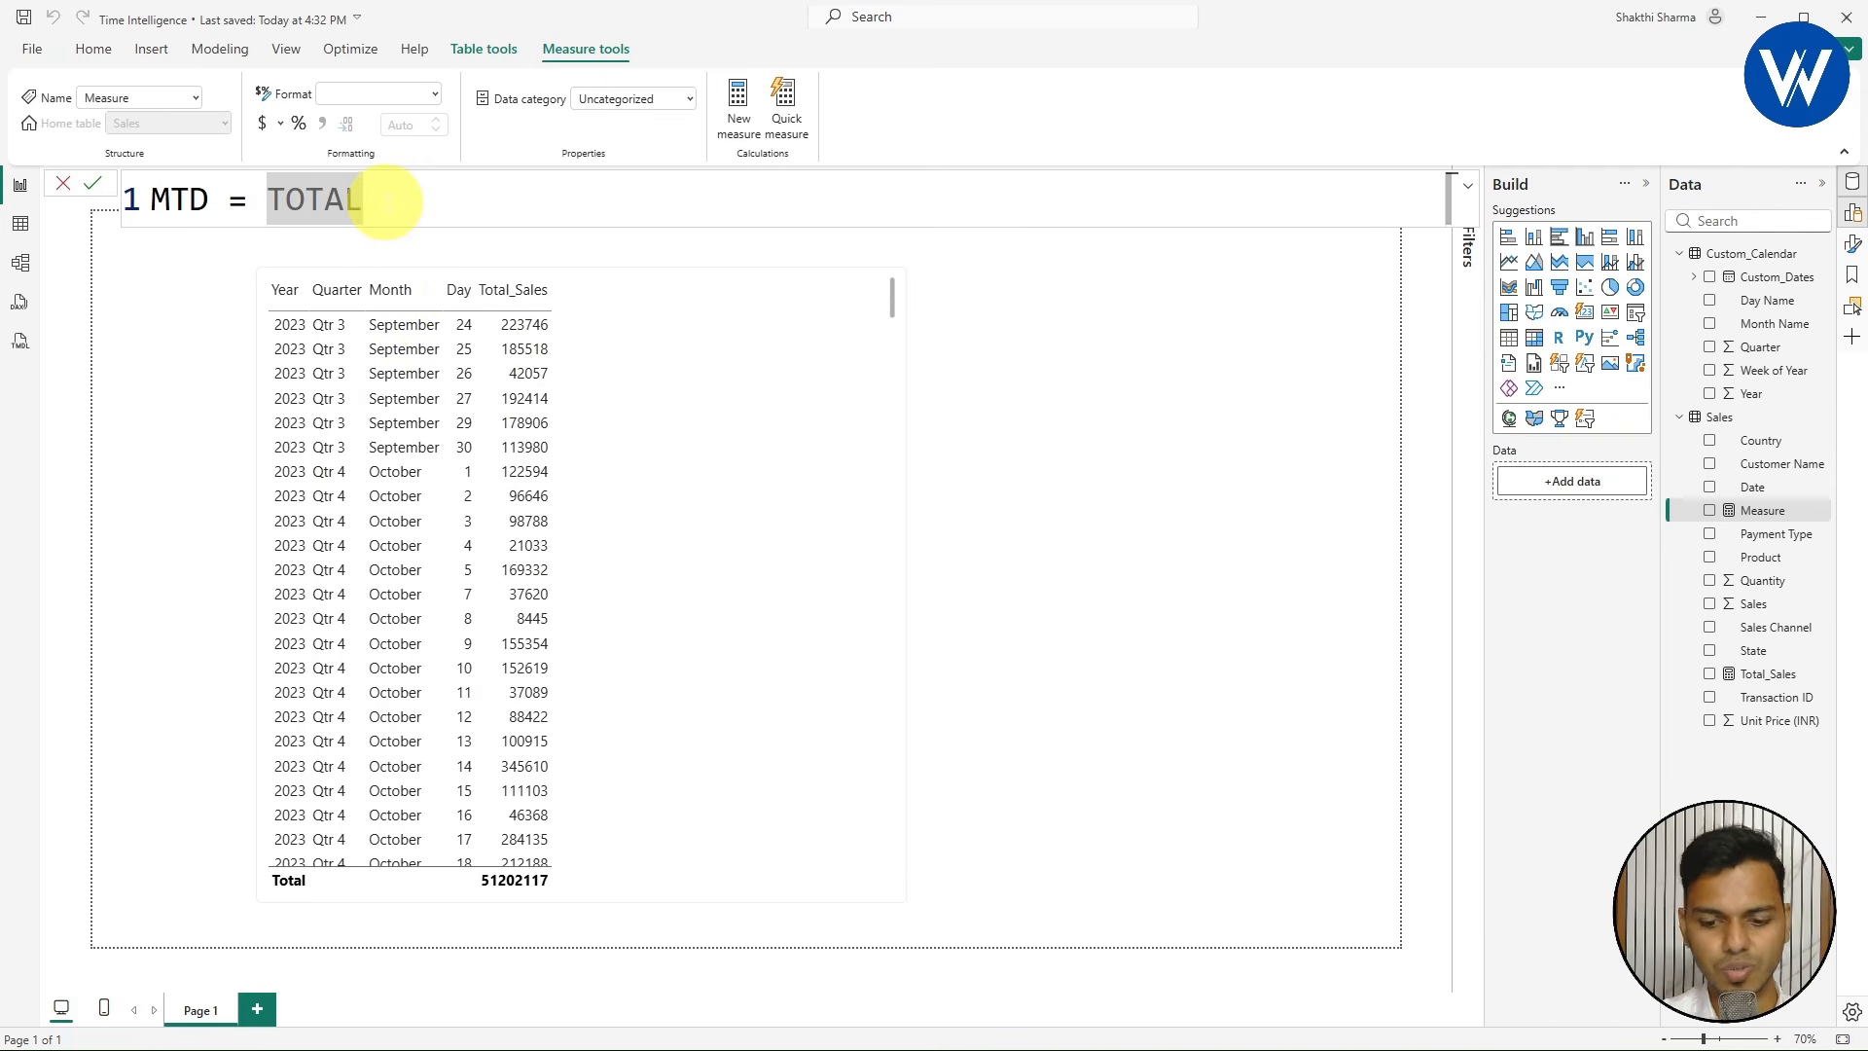
# - Bring the suggestions for TOTAL back up and insert the TOTALMTD function into the MTD formula
pyautogui.press('BackSpace')
pyautogui.write('L')
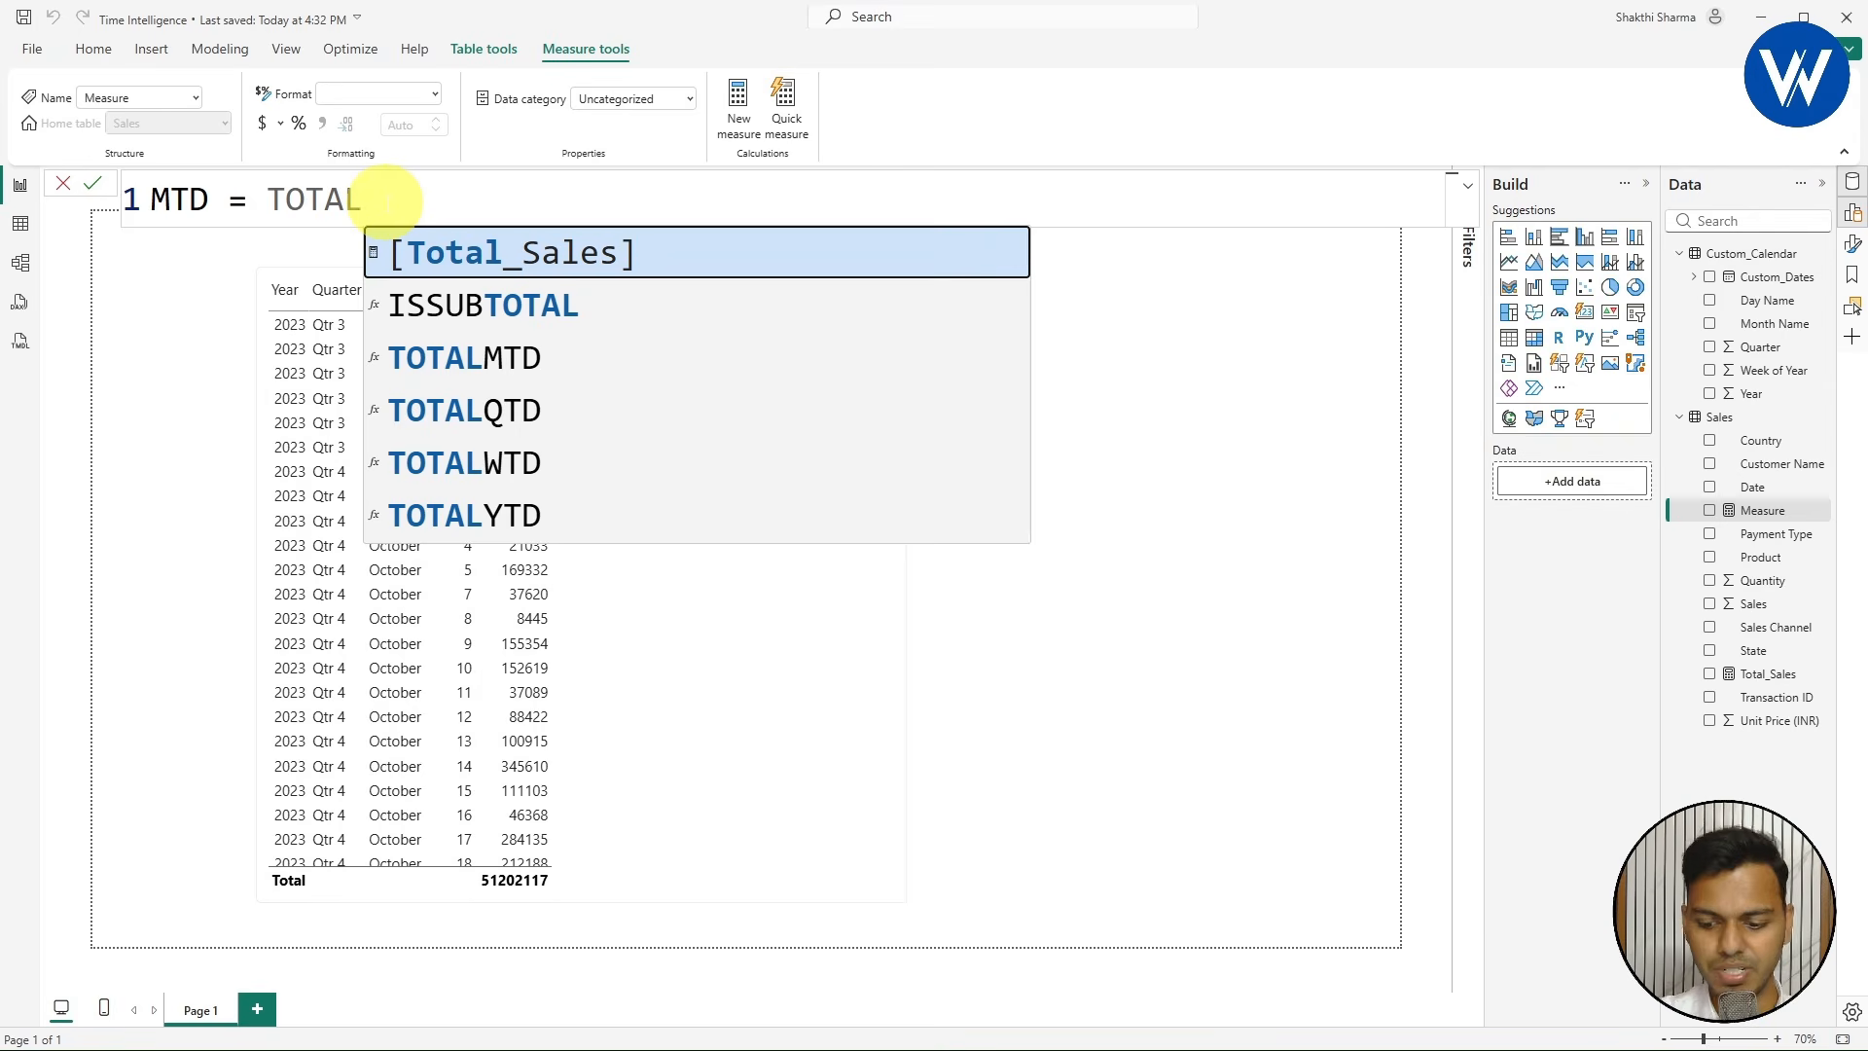
pyautogui.press('Down')
pyautogui.press('Down')
pyautogui.press('Tab')
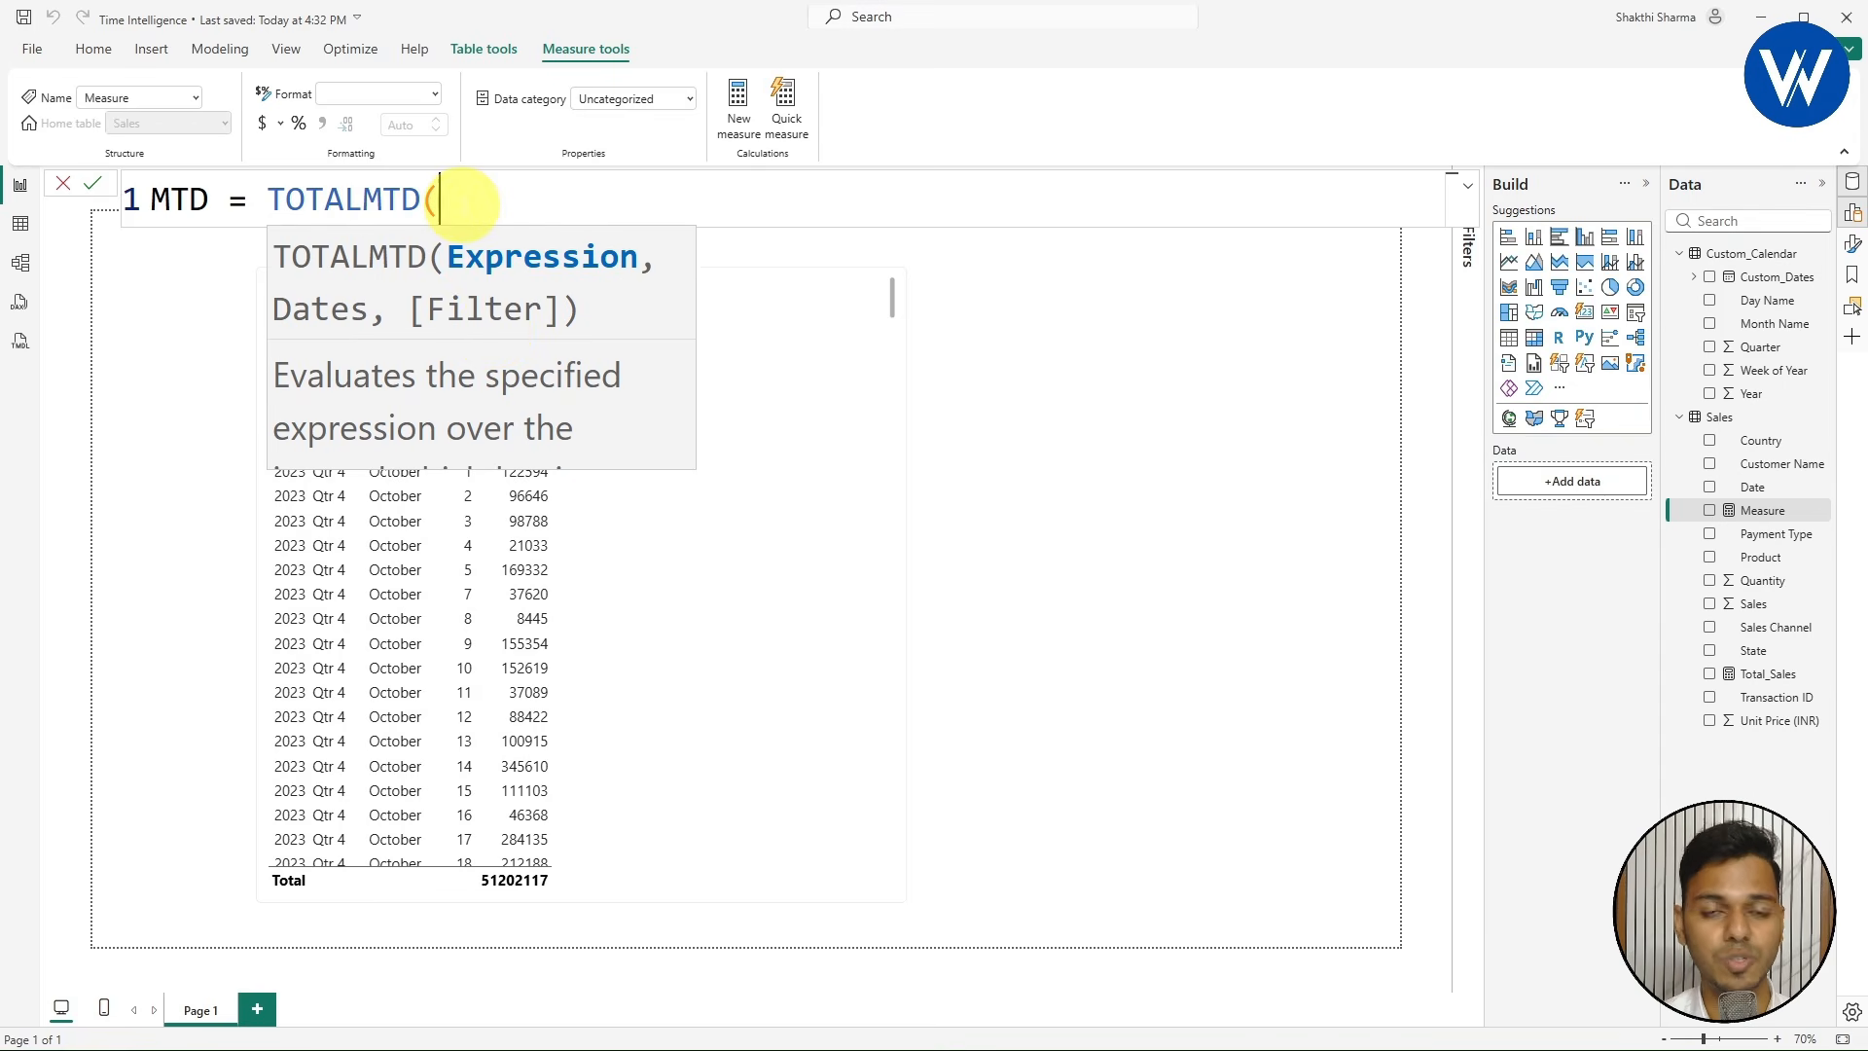
# - Complete TOTALMTD with [Total_Sales] as the expression and Custom_Calendar[Custom_Dates] as the dates, and commit the formula
pyautogui.write('TOTAL')
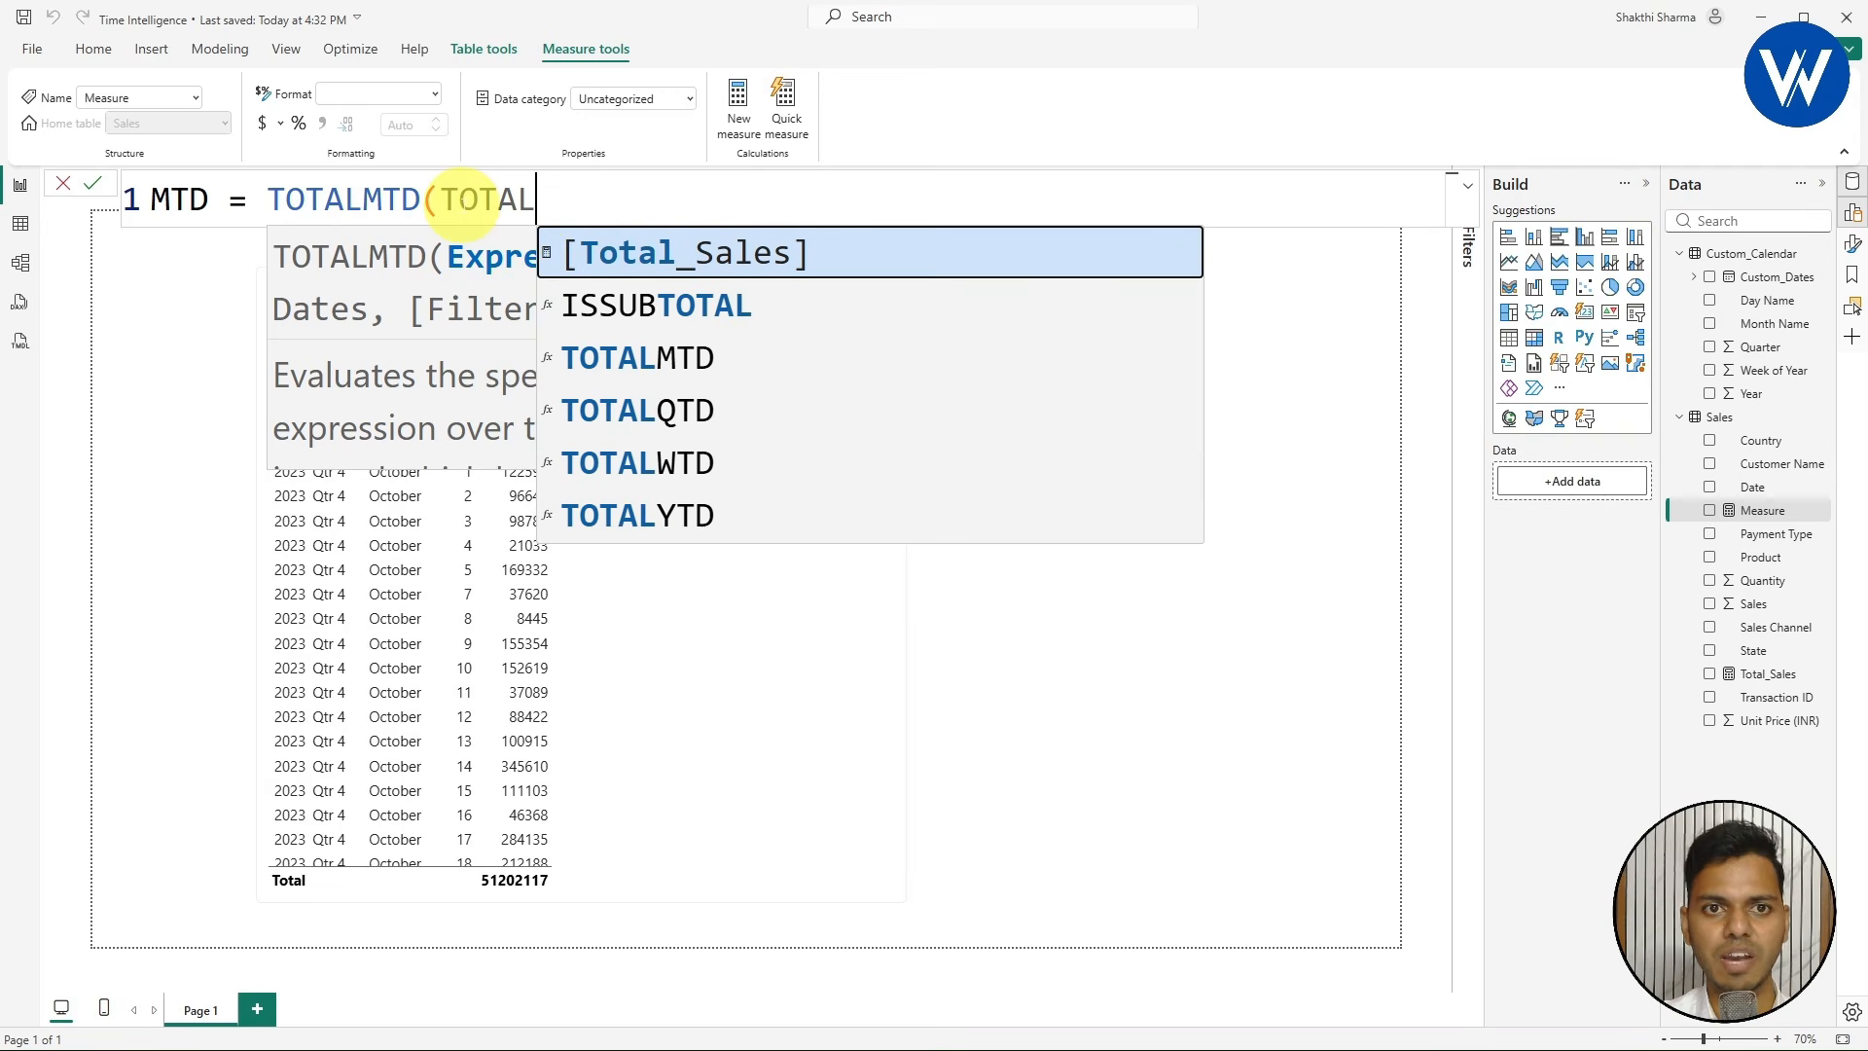
pyautogui.press('Tab')
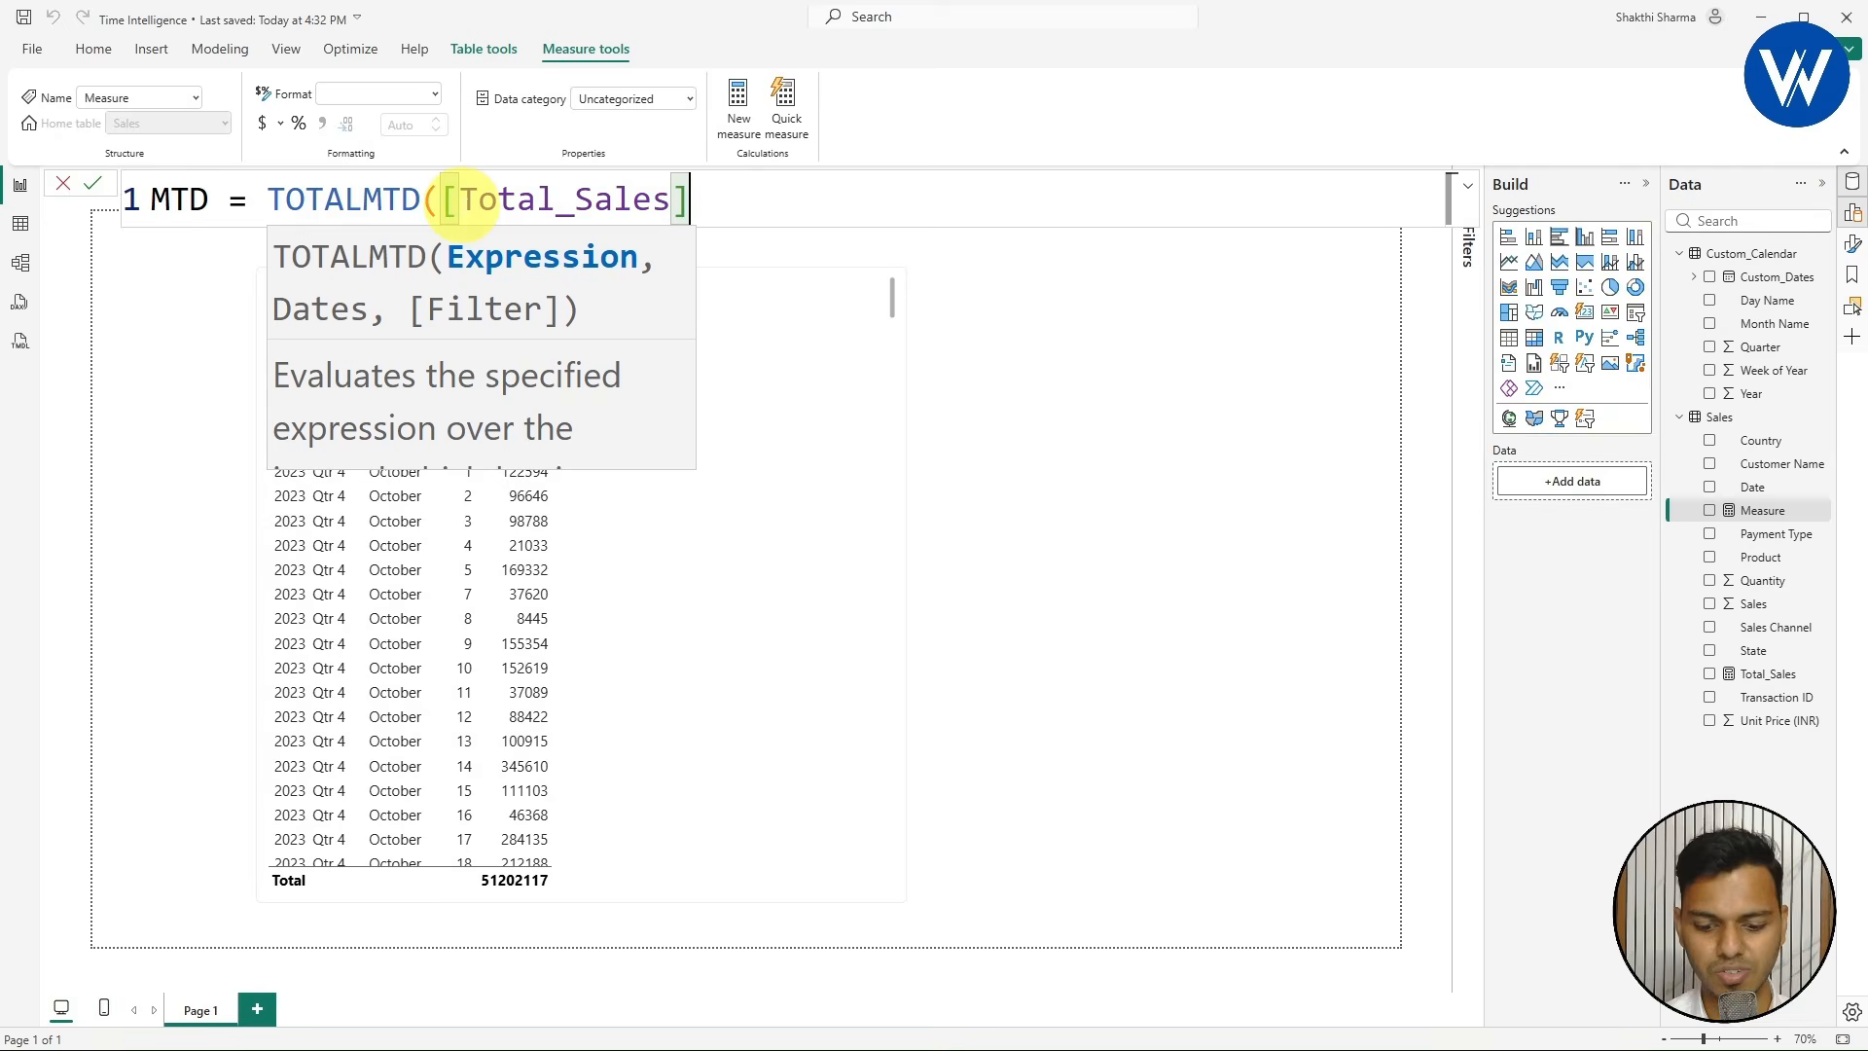
pyautogui.write(',')
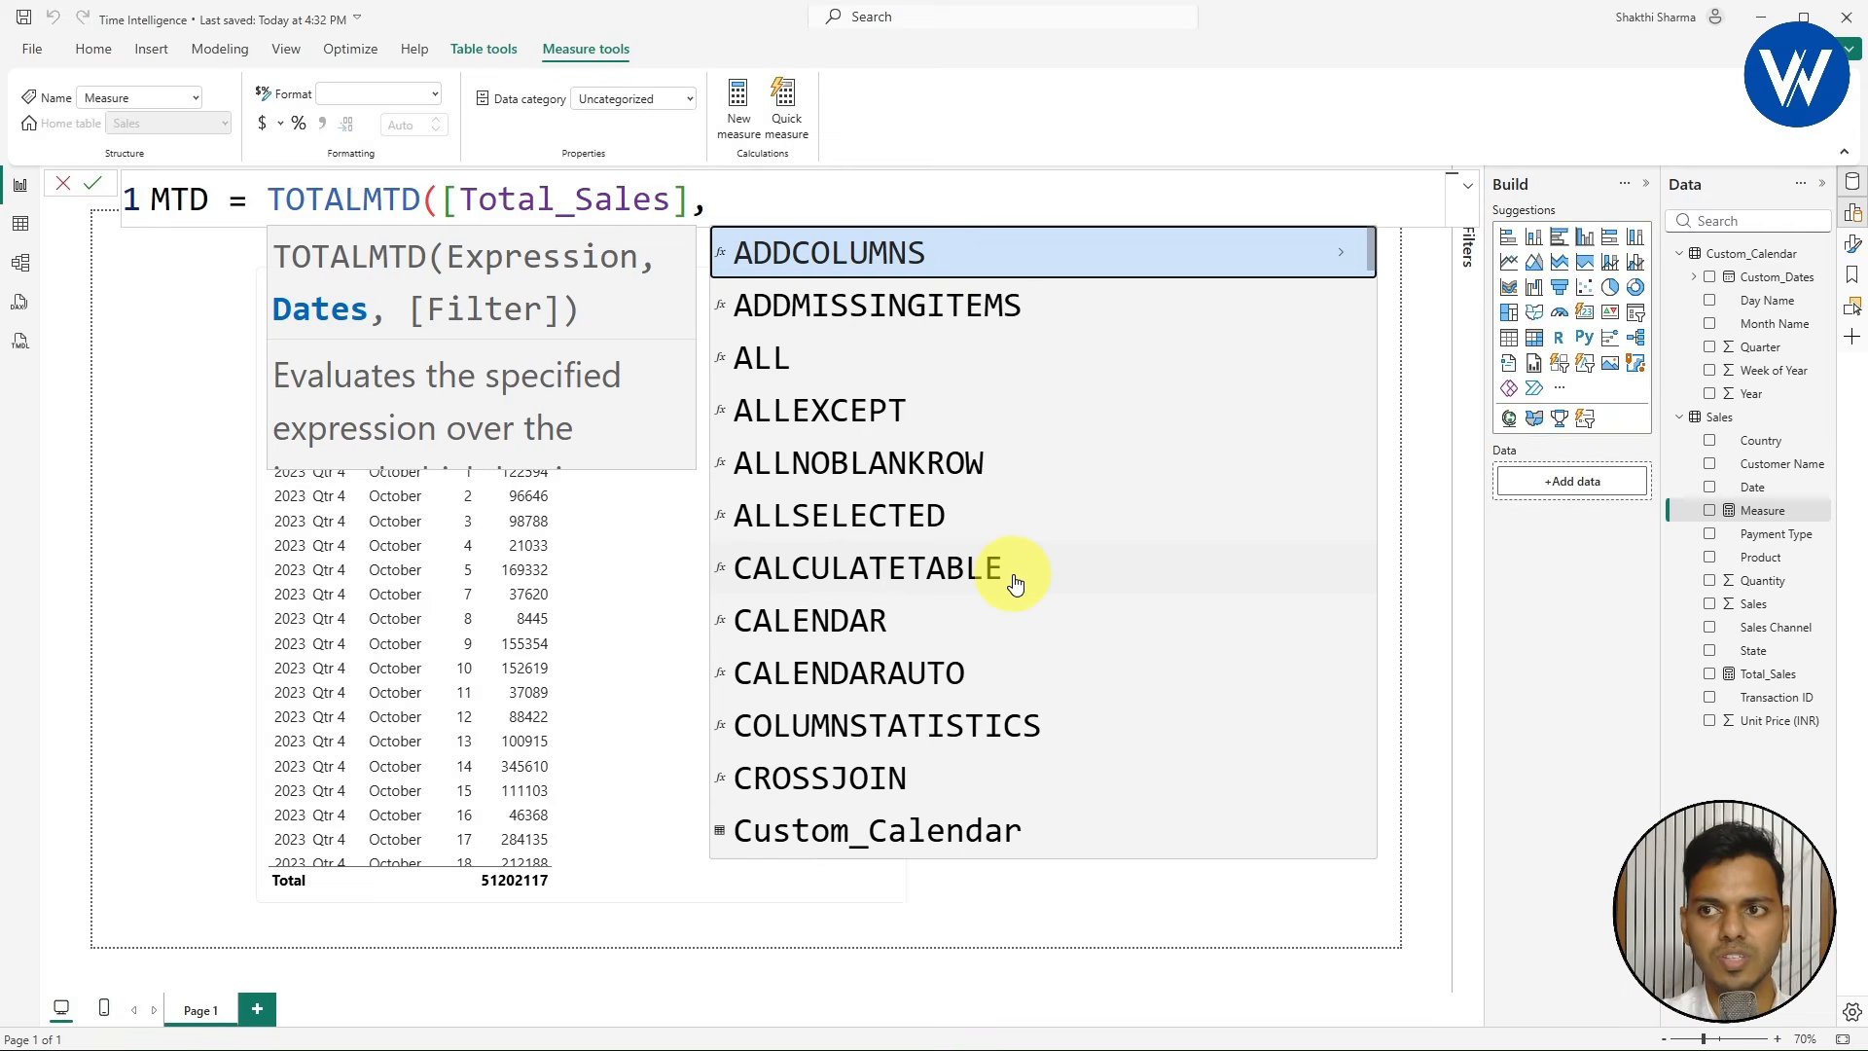
pyautogui.write('CUSTO')
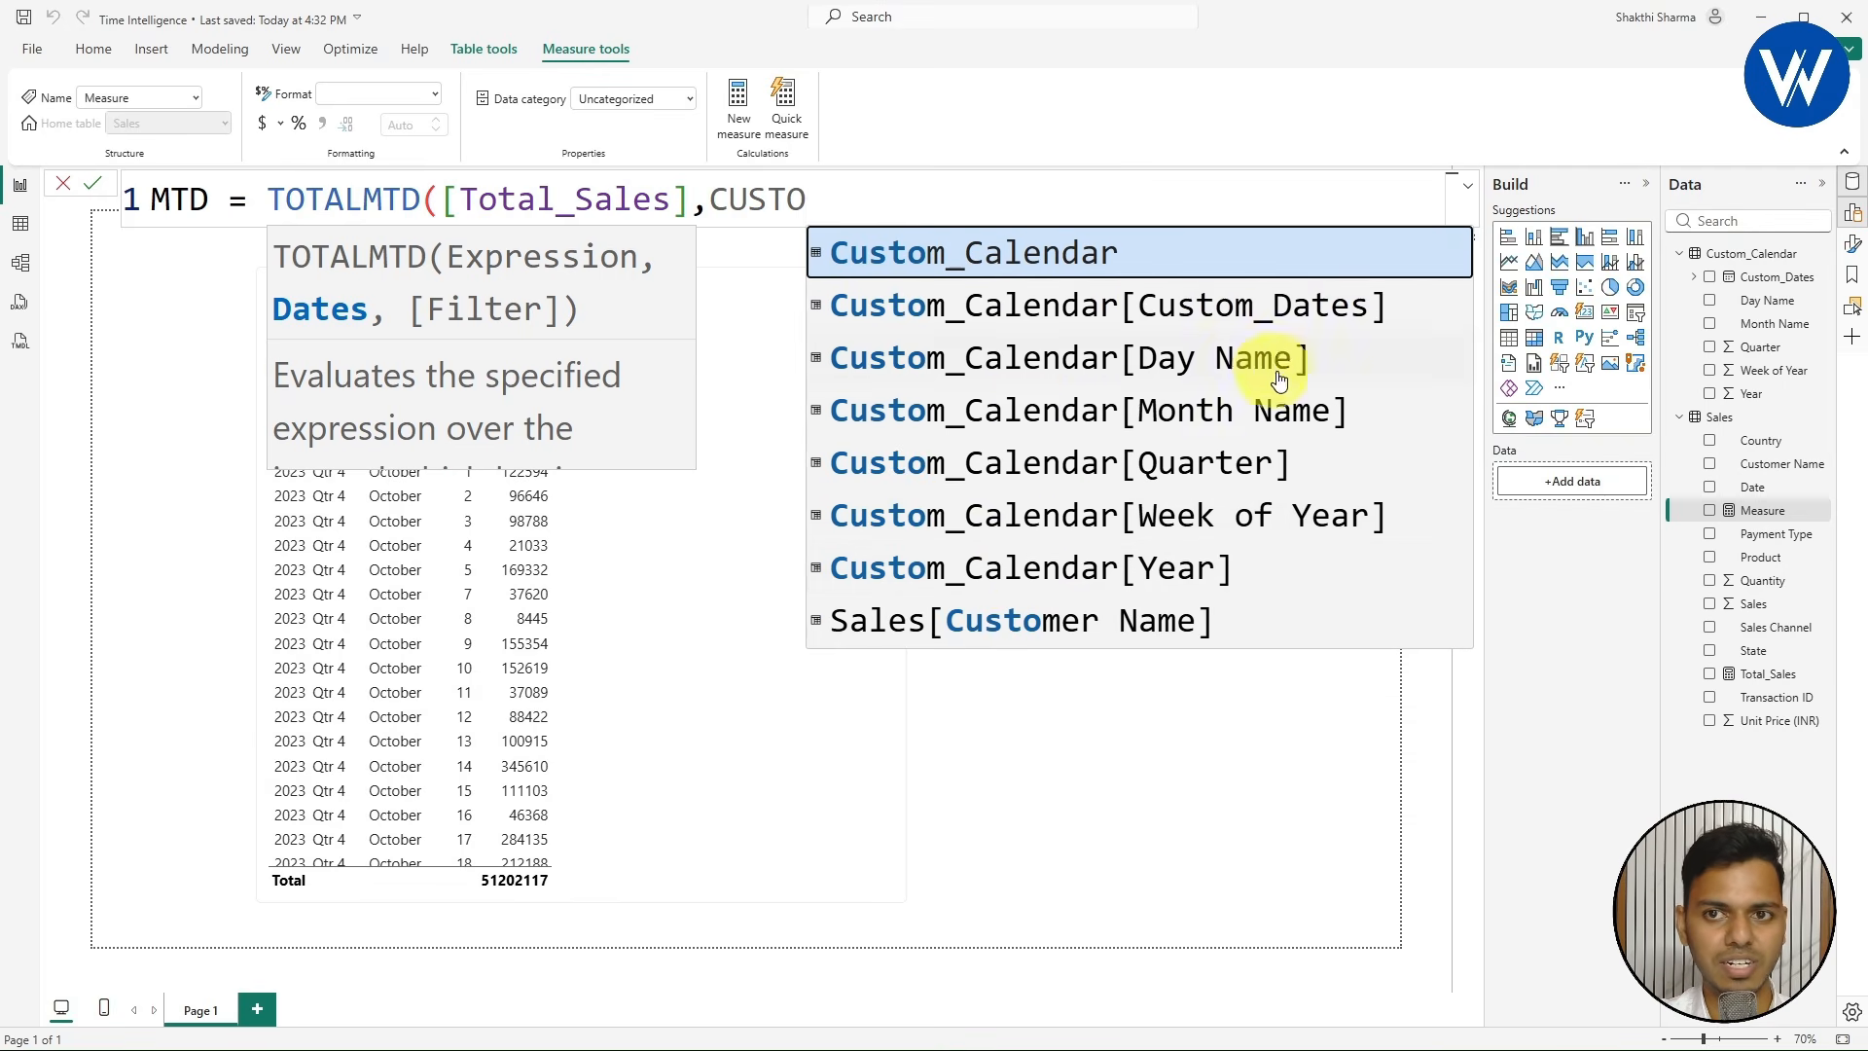
pyautogui.click(1177, 306)
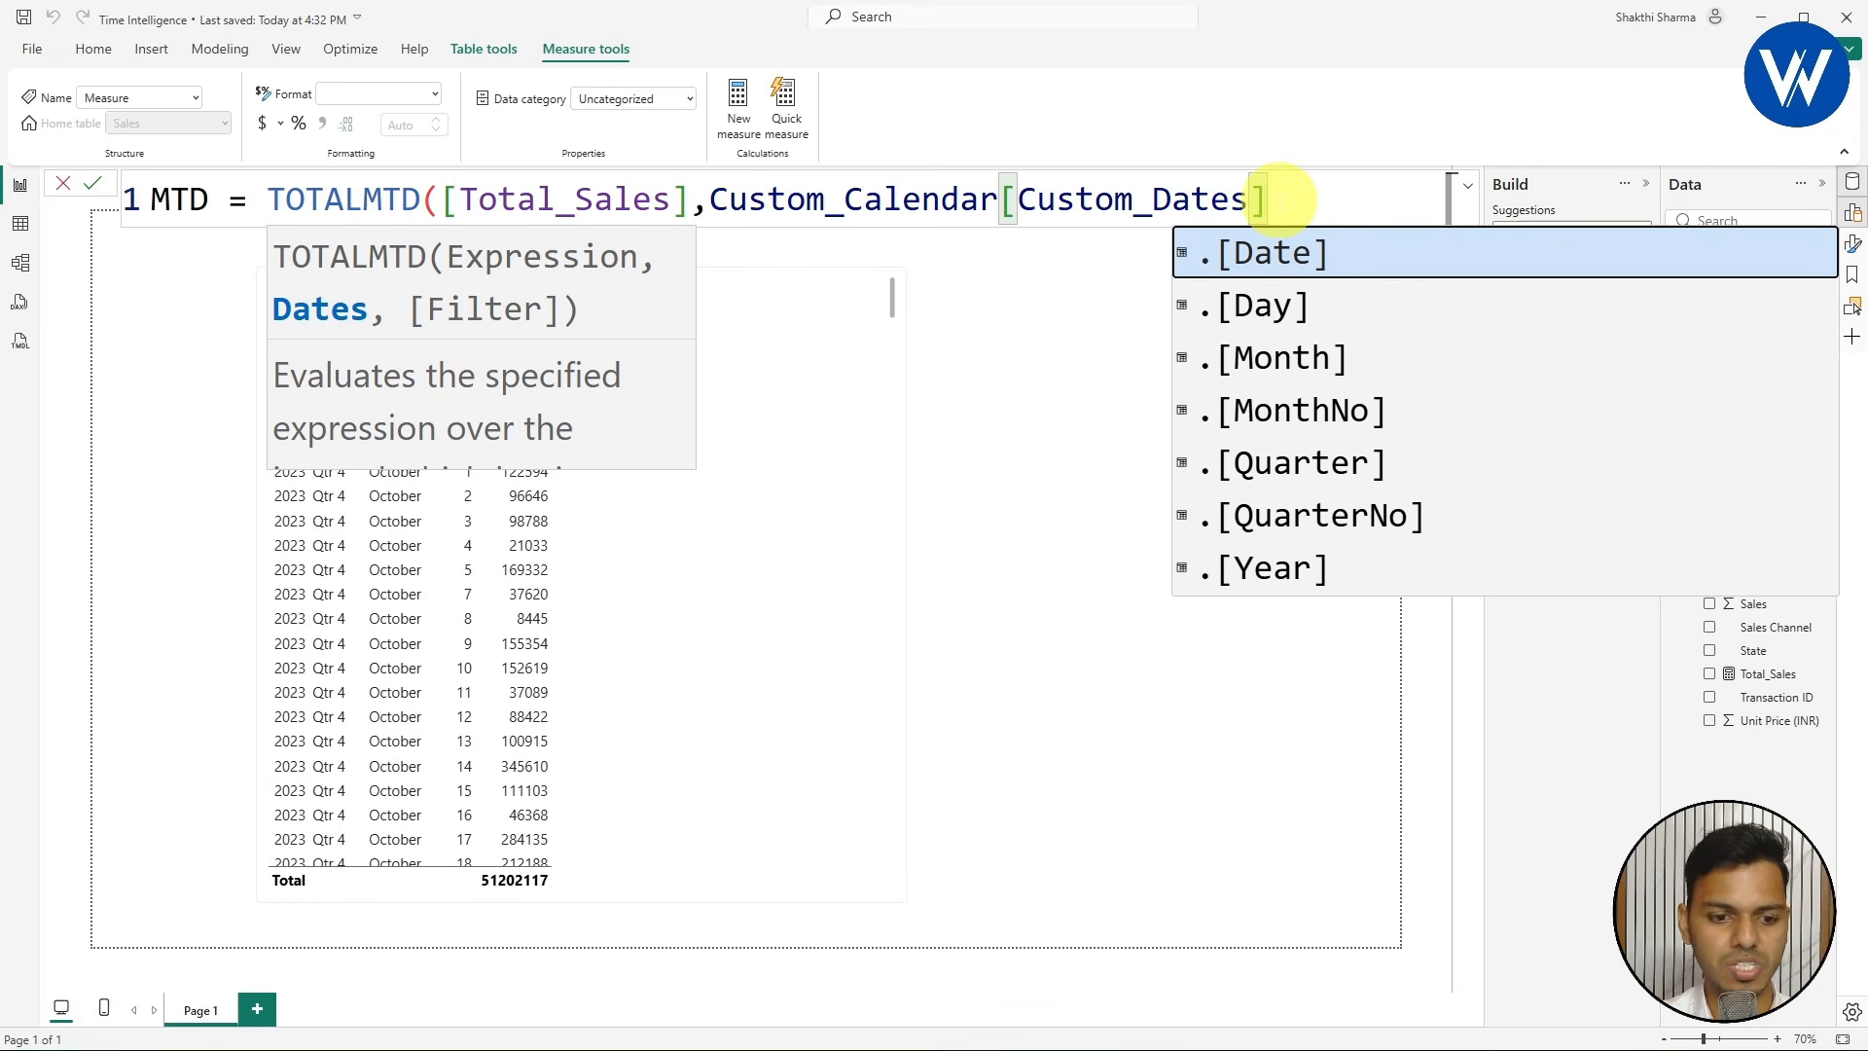
pyautogui.write(')')
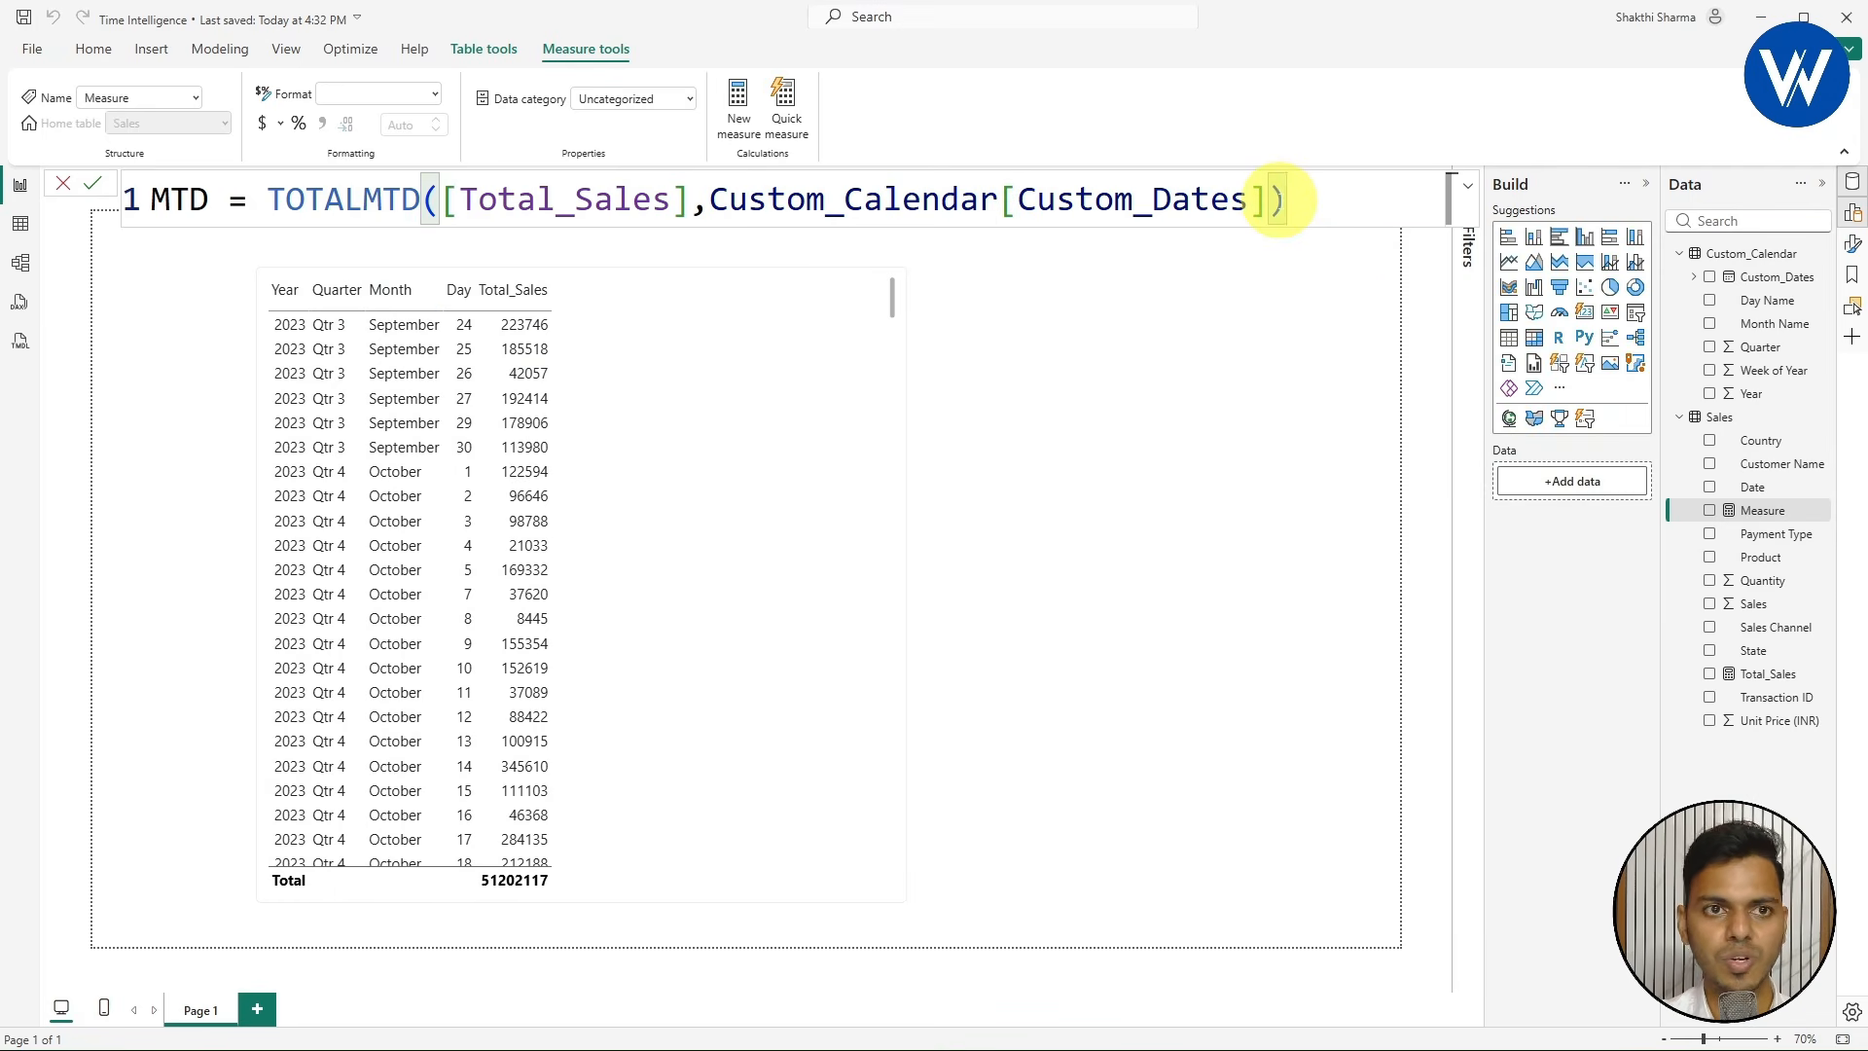
pyautogui.press('Return')
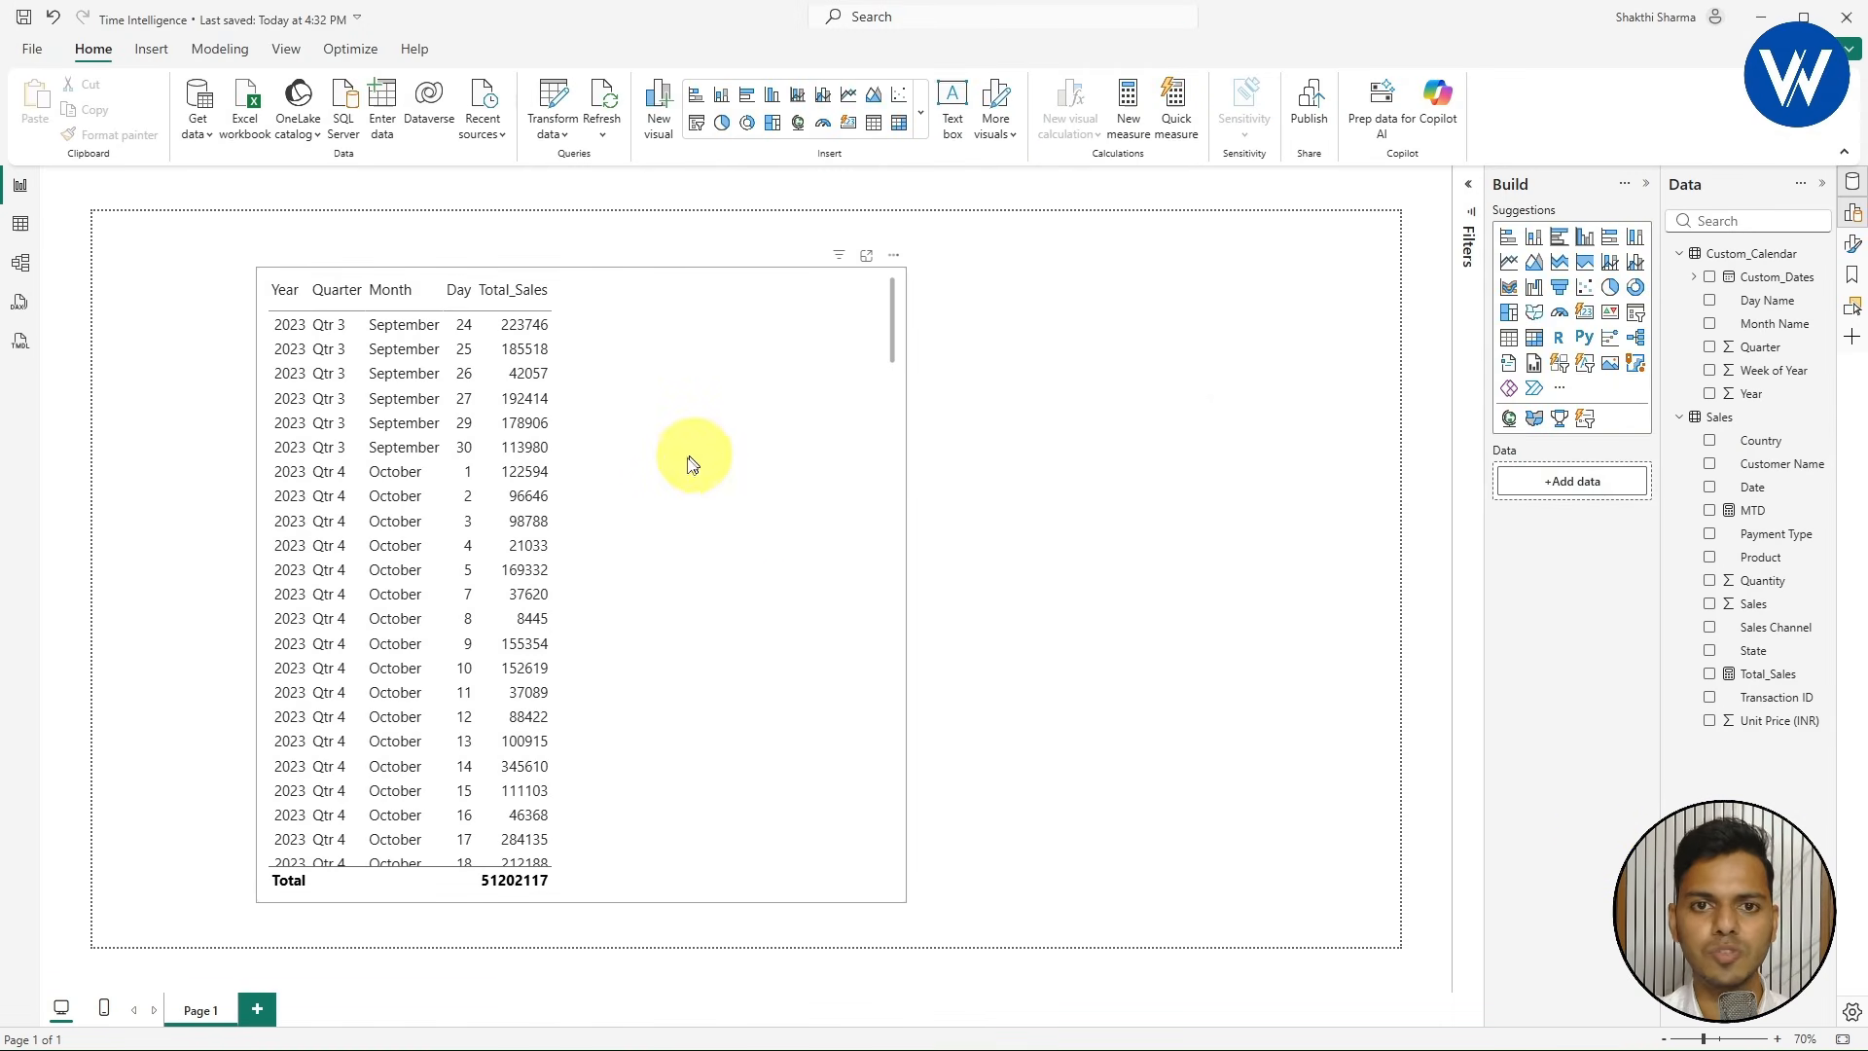
# - Add the MTD measure as a column of the table visual, after Total_Sales
pyautogui.click(787, 513)
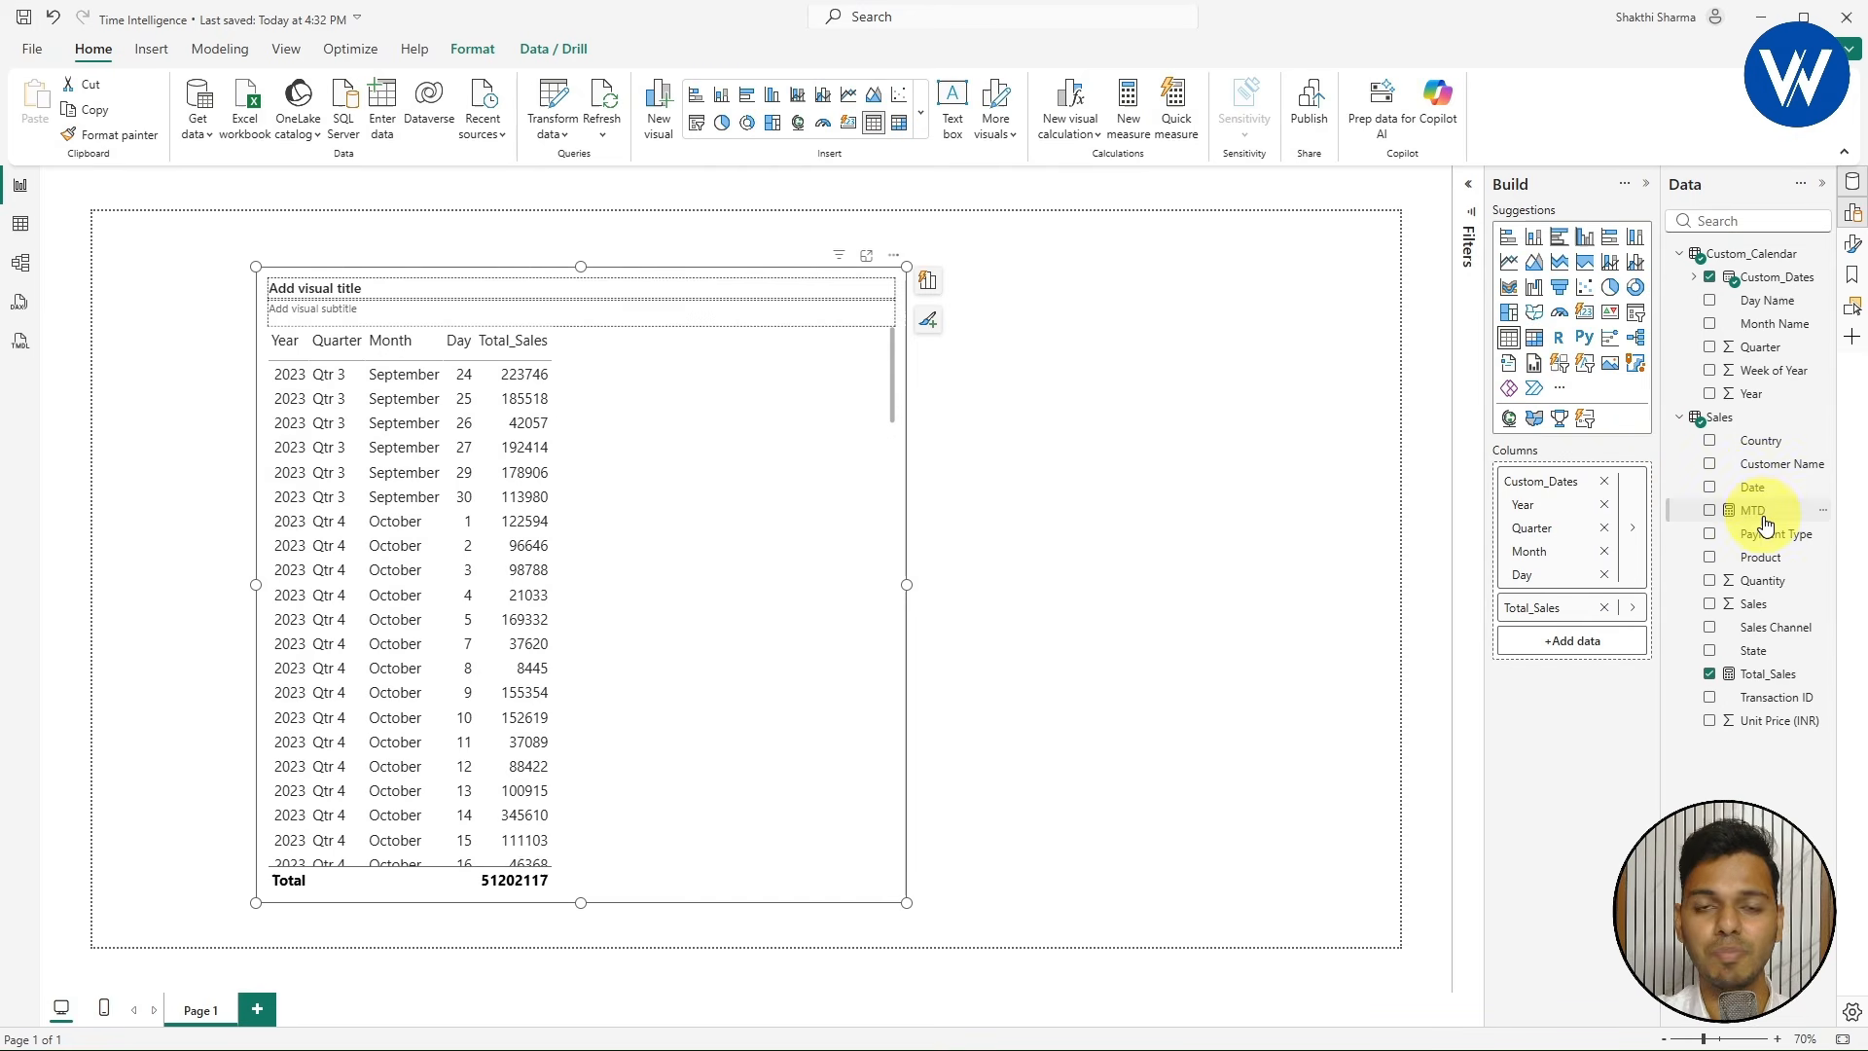
pyautogui.moveTo(1765, 520); pyautogui.dragTo(1578, 644)
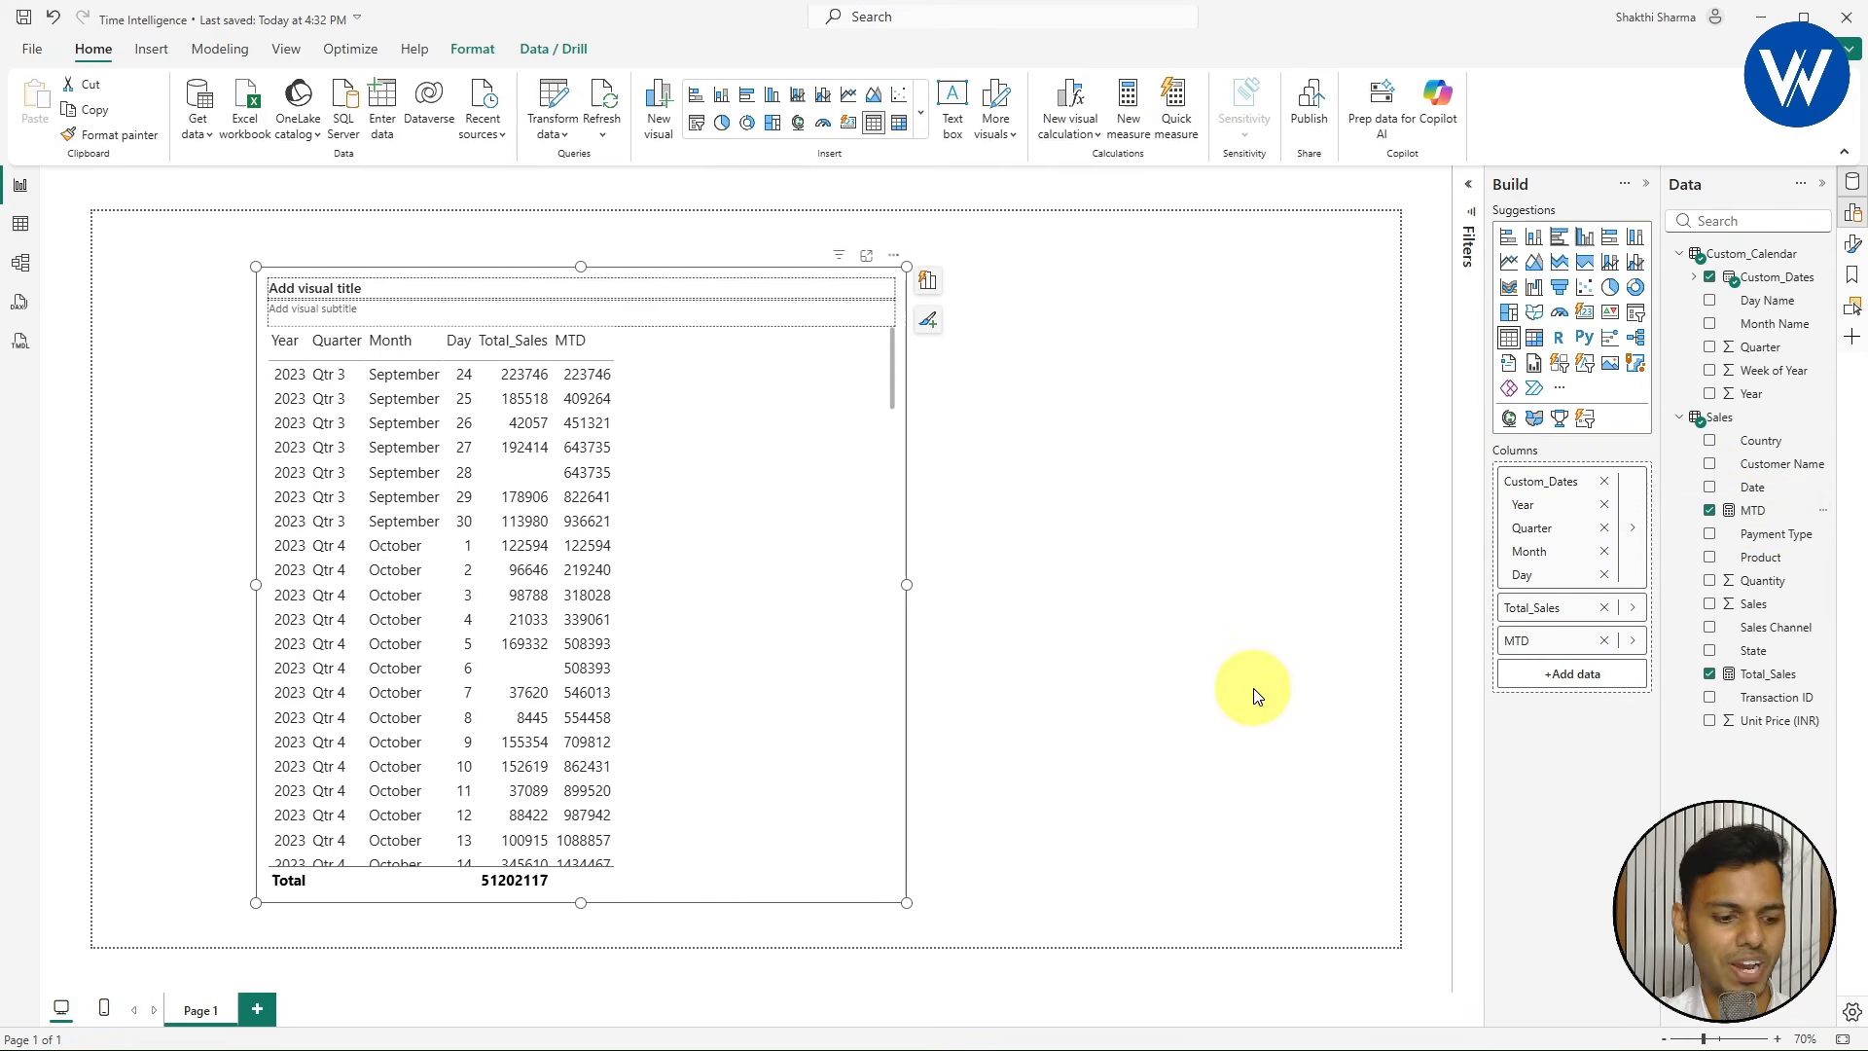
pyautogui.moveTo(542, 328)
pyautogui.mouseDown()
pyautogui.moveTo(623, 406)
pyautogui.moveTo(674, 833)
pyautogui.moveTo(657, 882)
pyautogui.mouseUp()
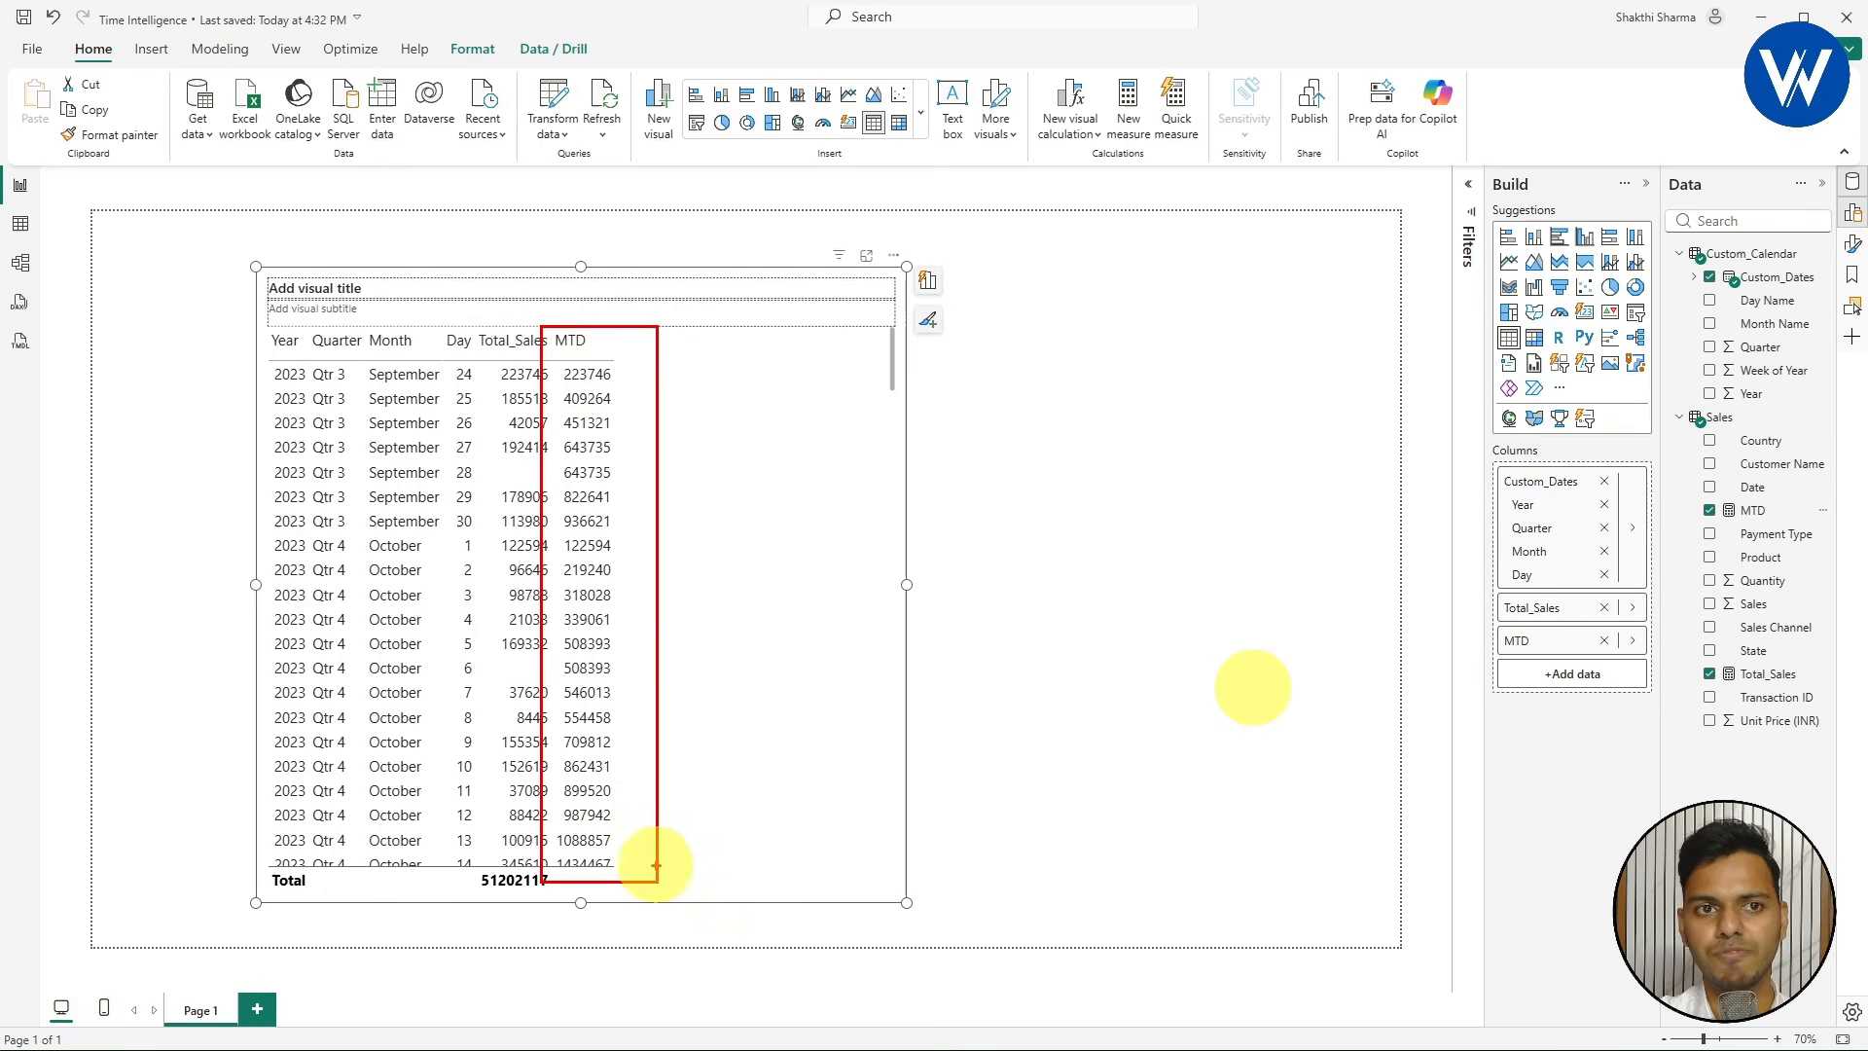
pyautogui.press('Escape')
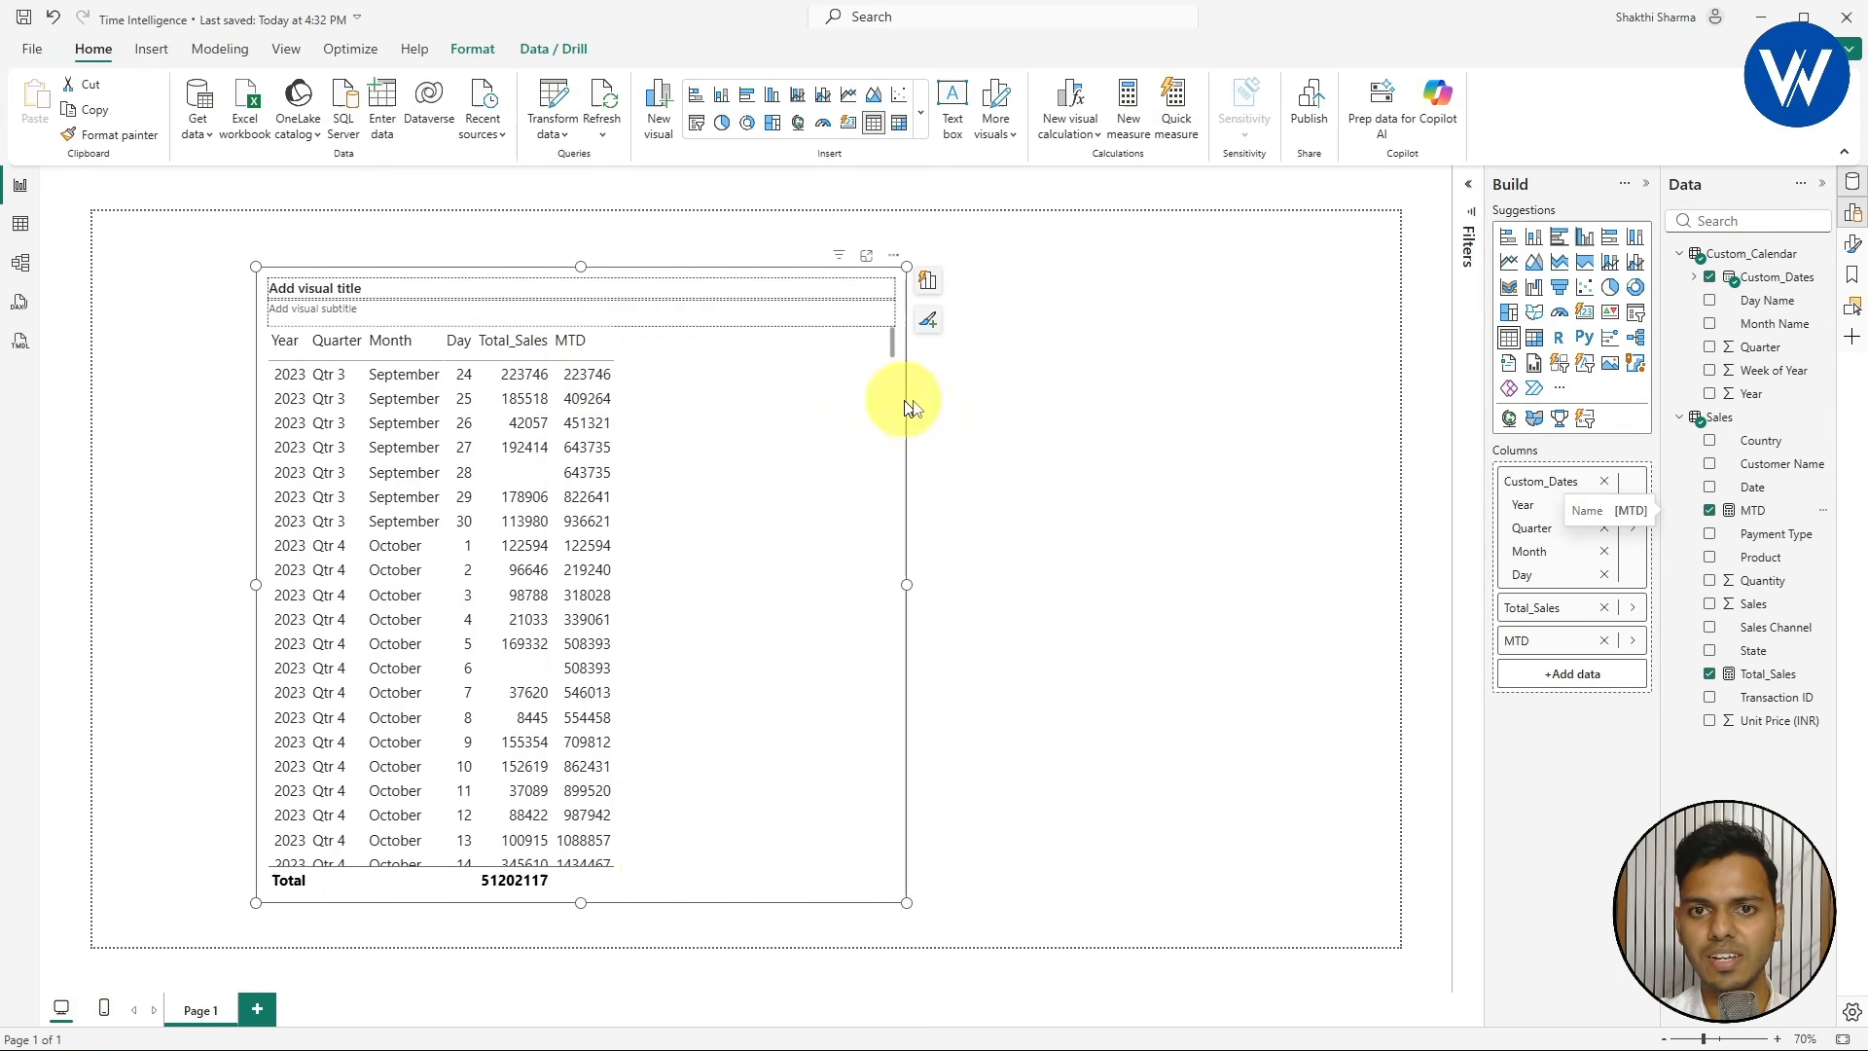
# - Turn off the table visual's title, deselect the visual and close its formatting options
pyautogui.click(1853, 242)
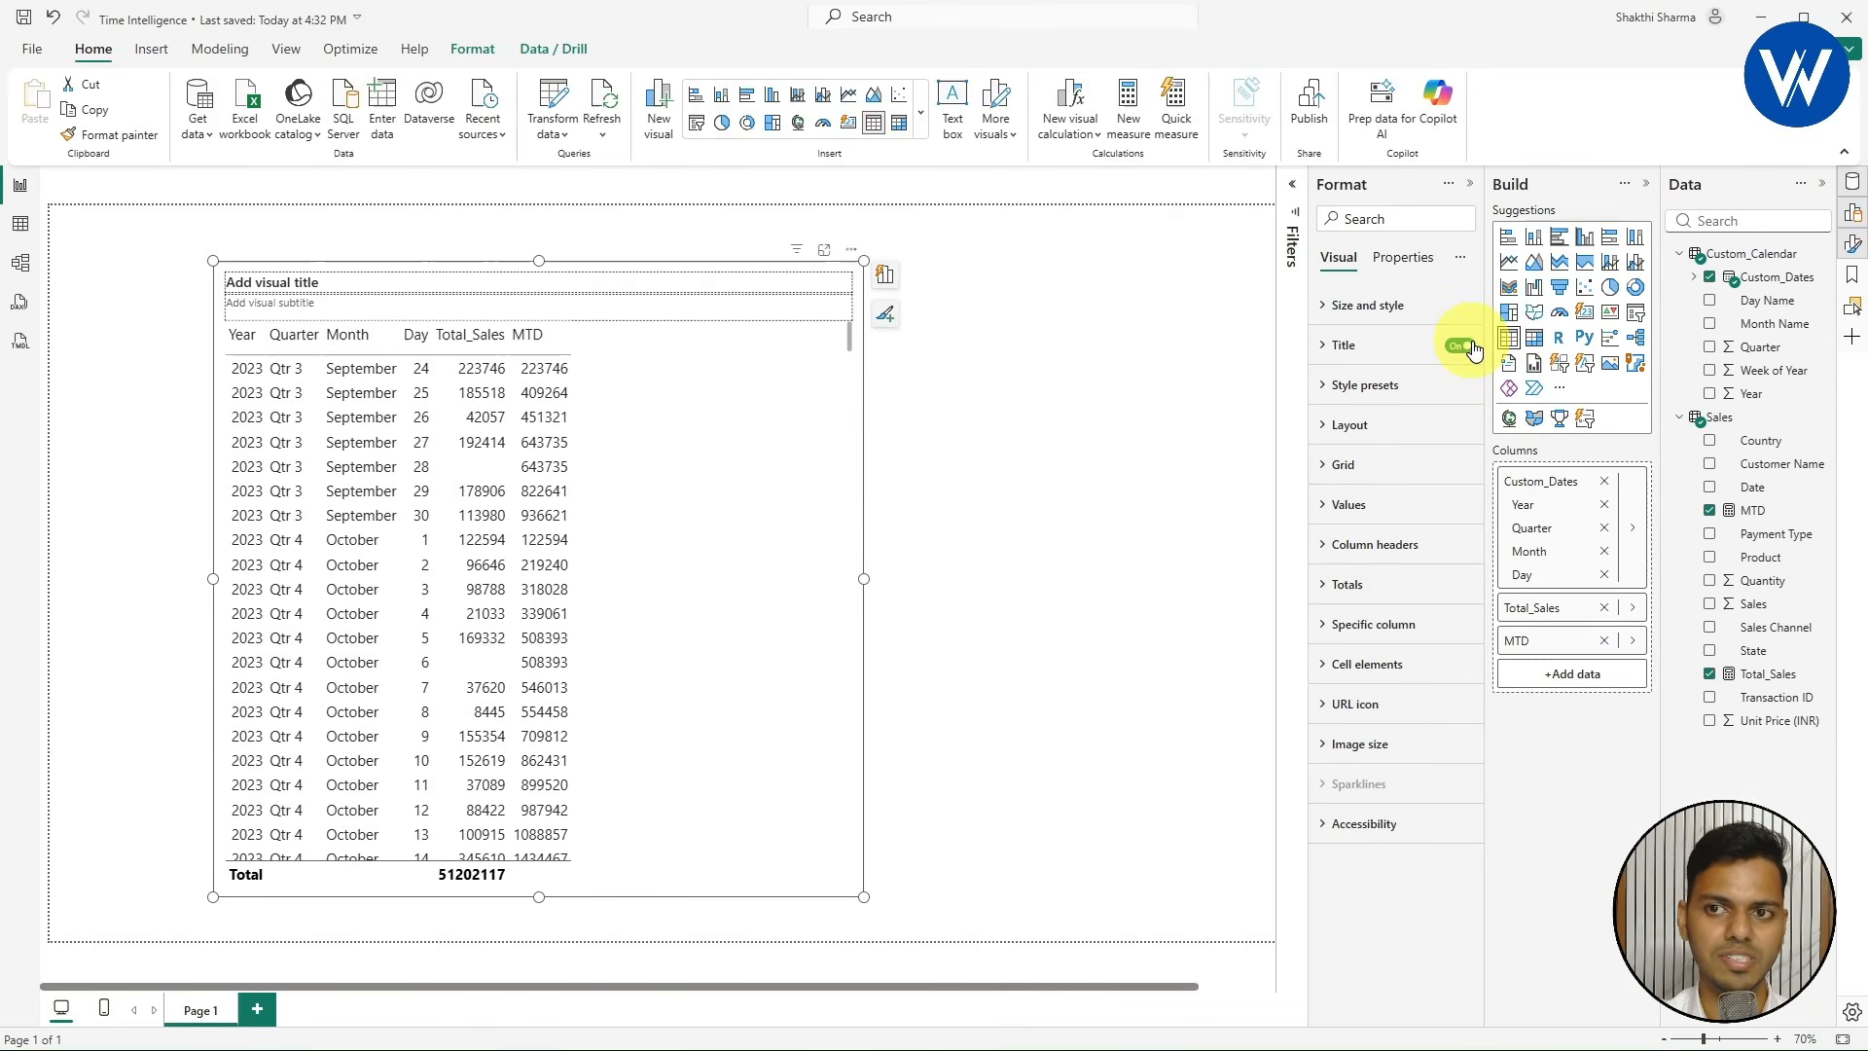
pyautogui.click(1455, 353)
pyautogui.click(1083, 375)
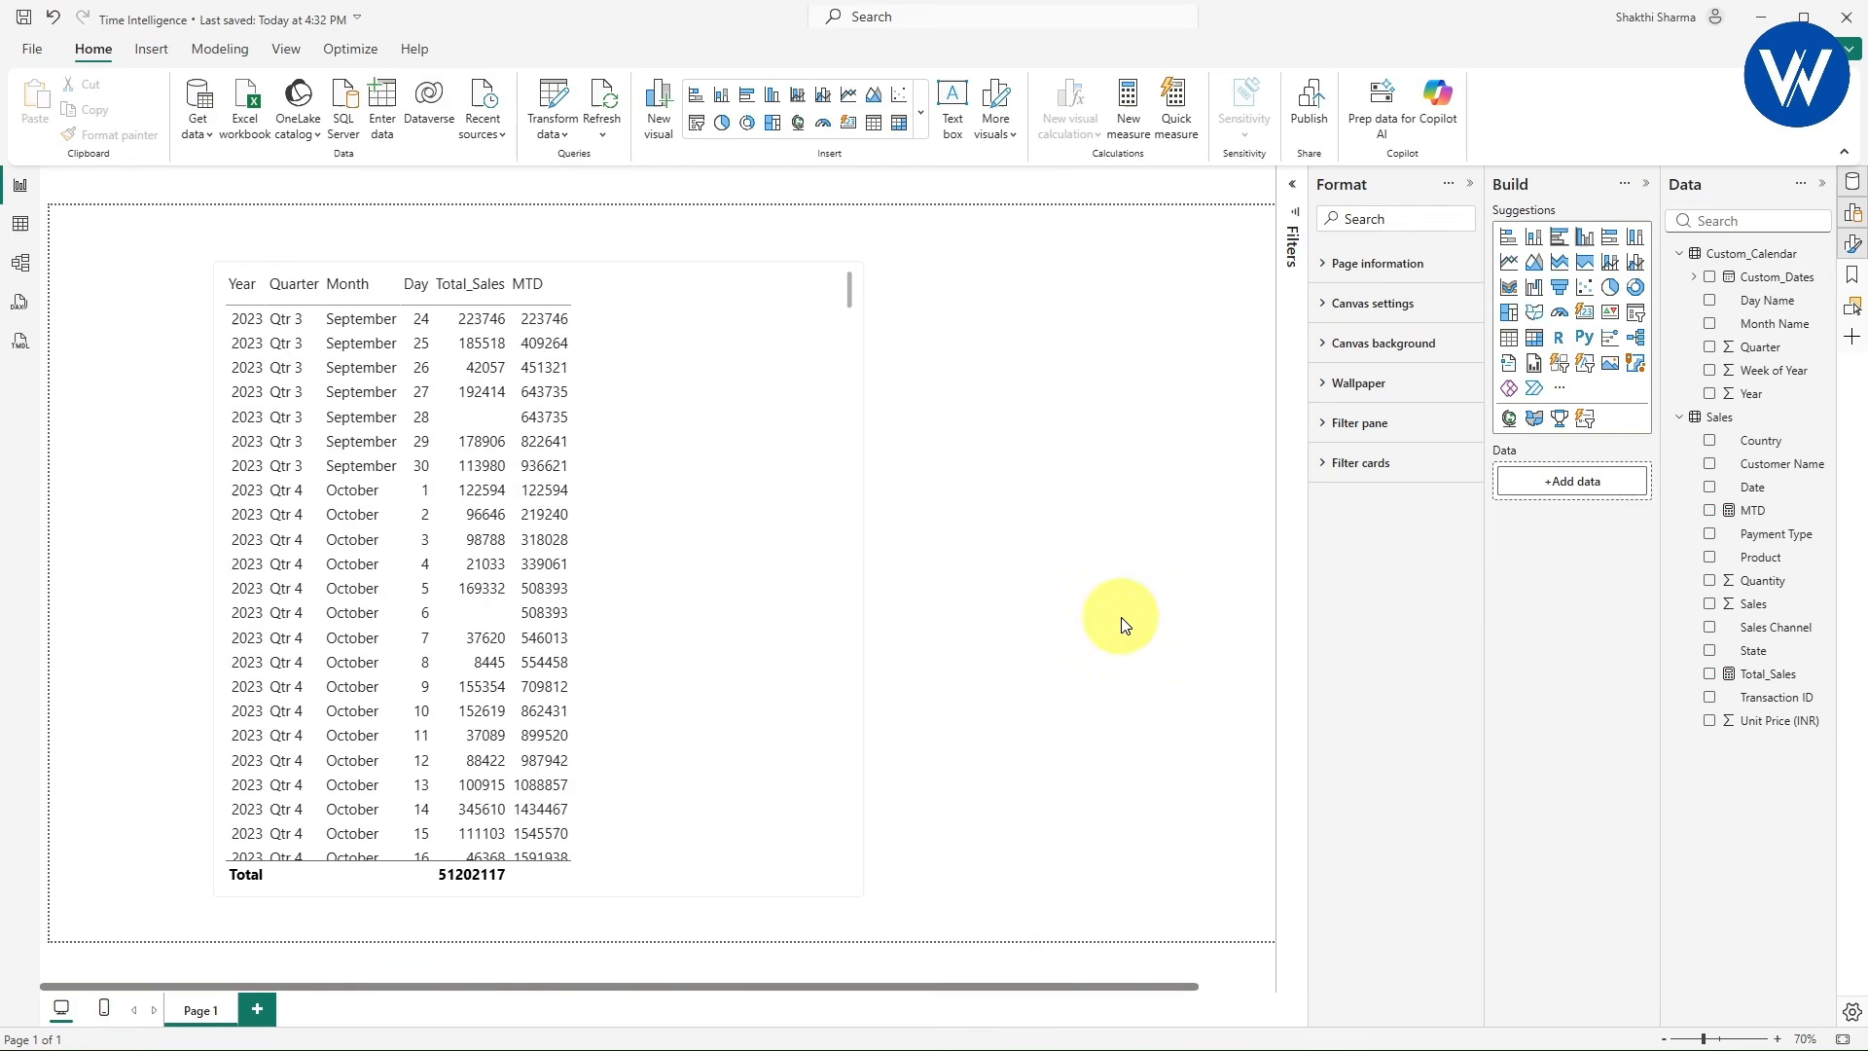
pyautogui.click(1470, 184)
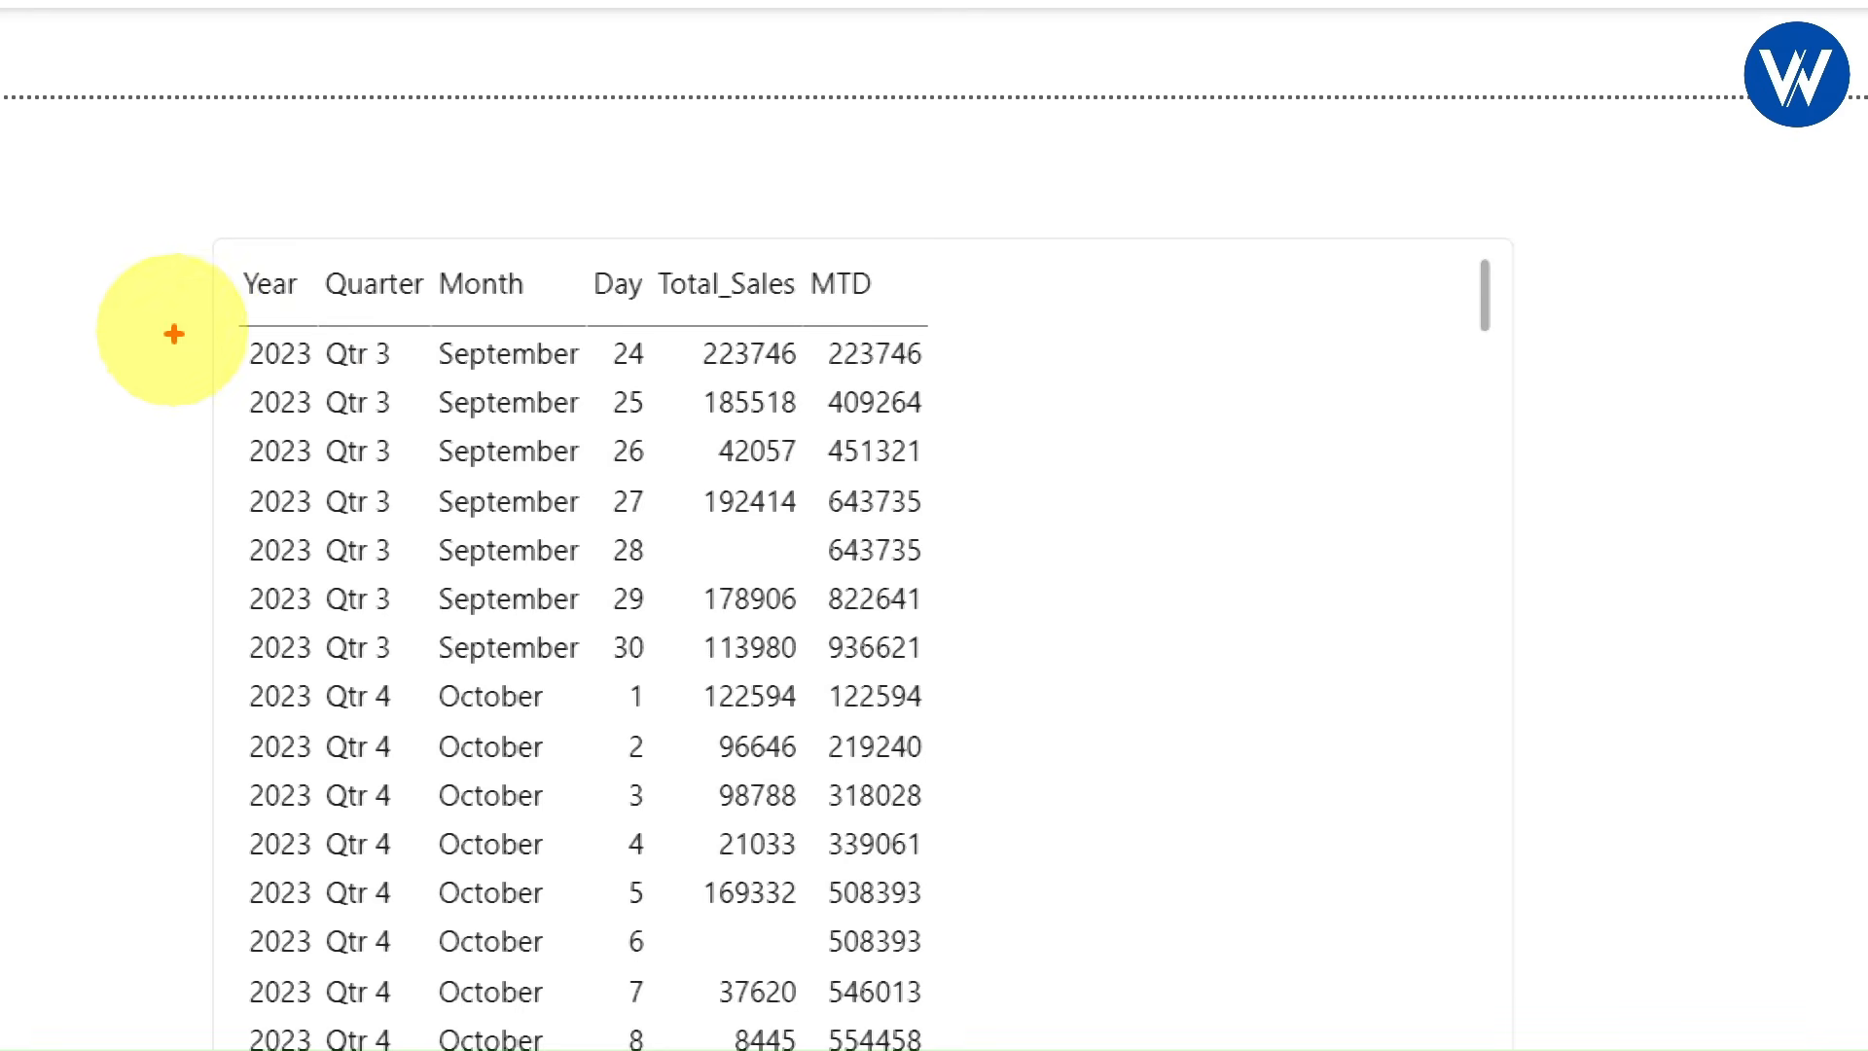
pyautogui.moveTo(165, 322); pyautogui.dragTo(1350, 321)
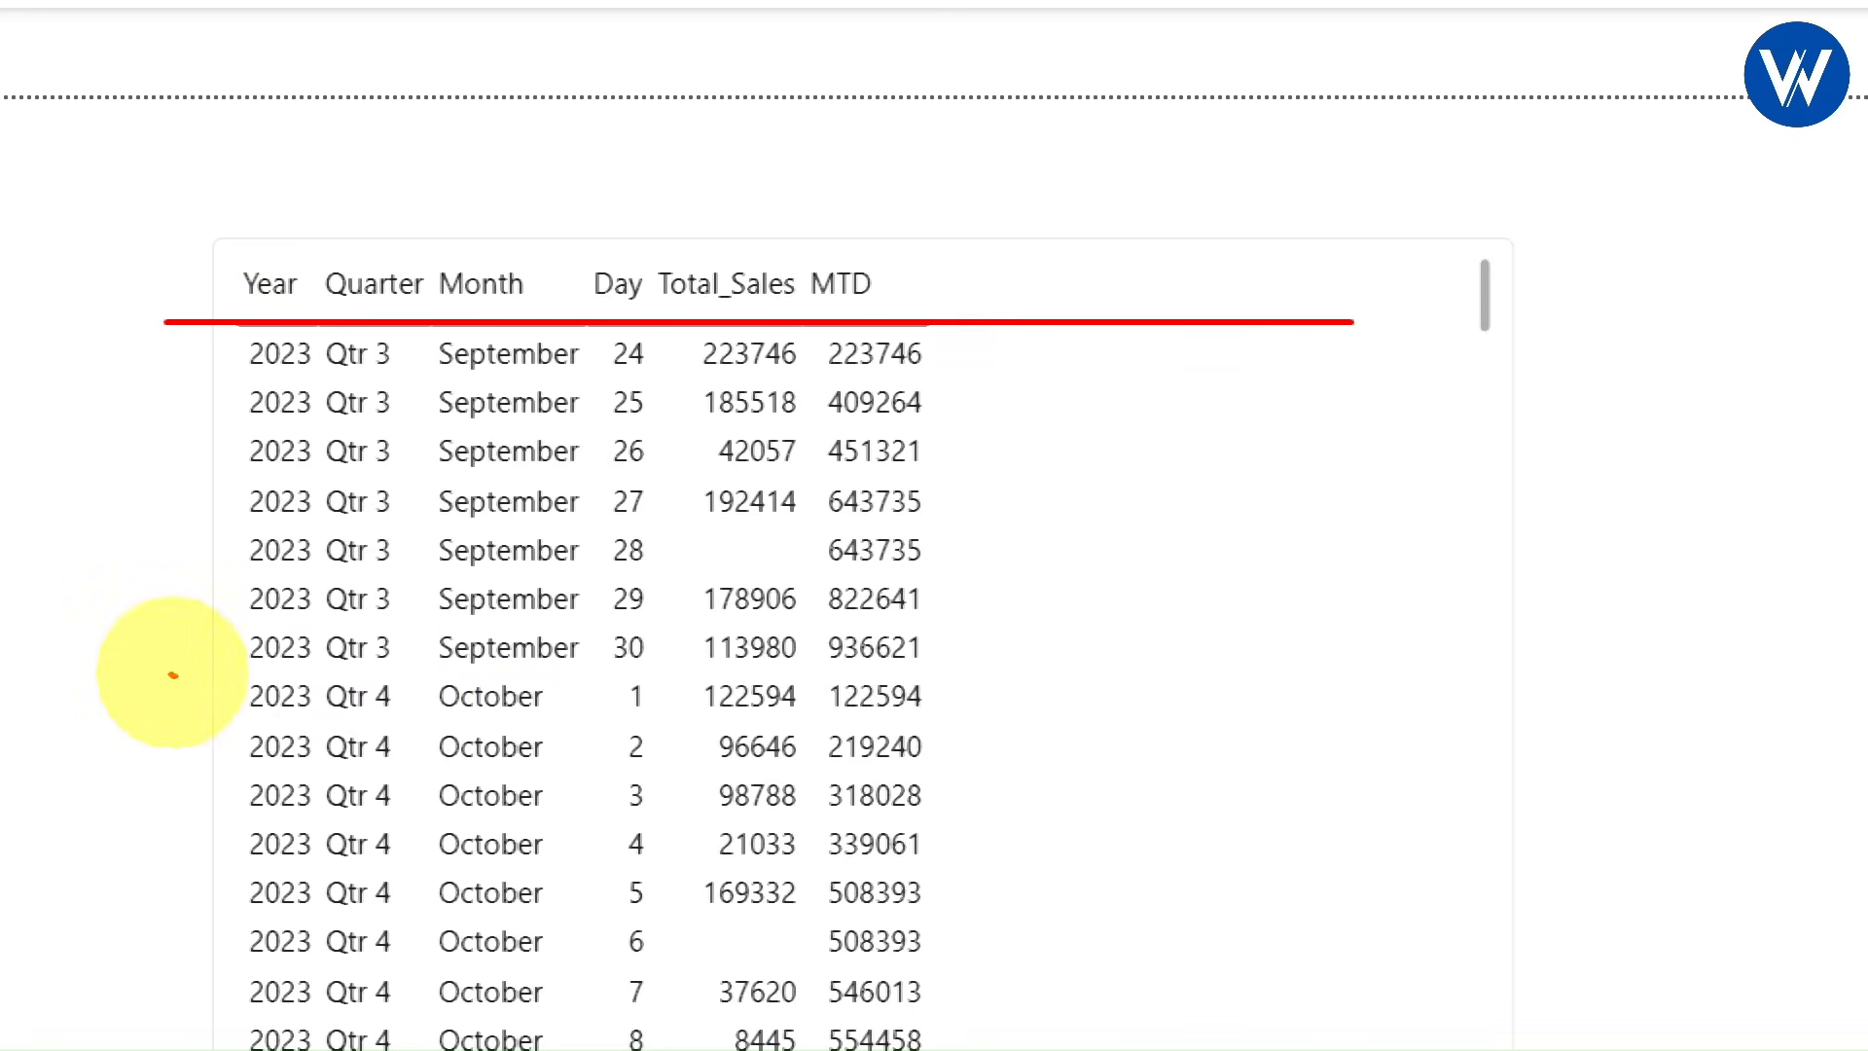
pyautogui.moveTo(172, 673); pyautogui.dragTo(1379, 671)
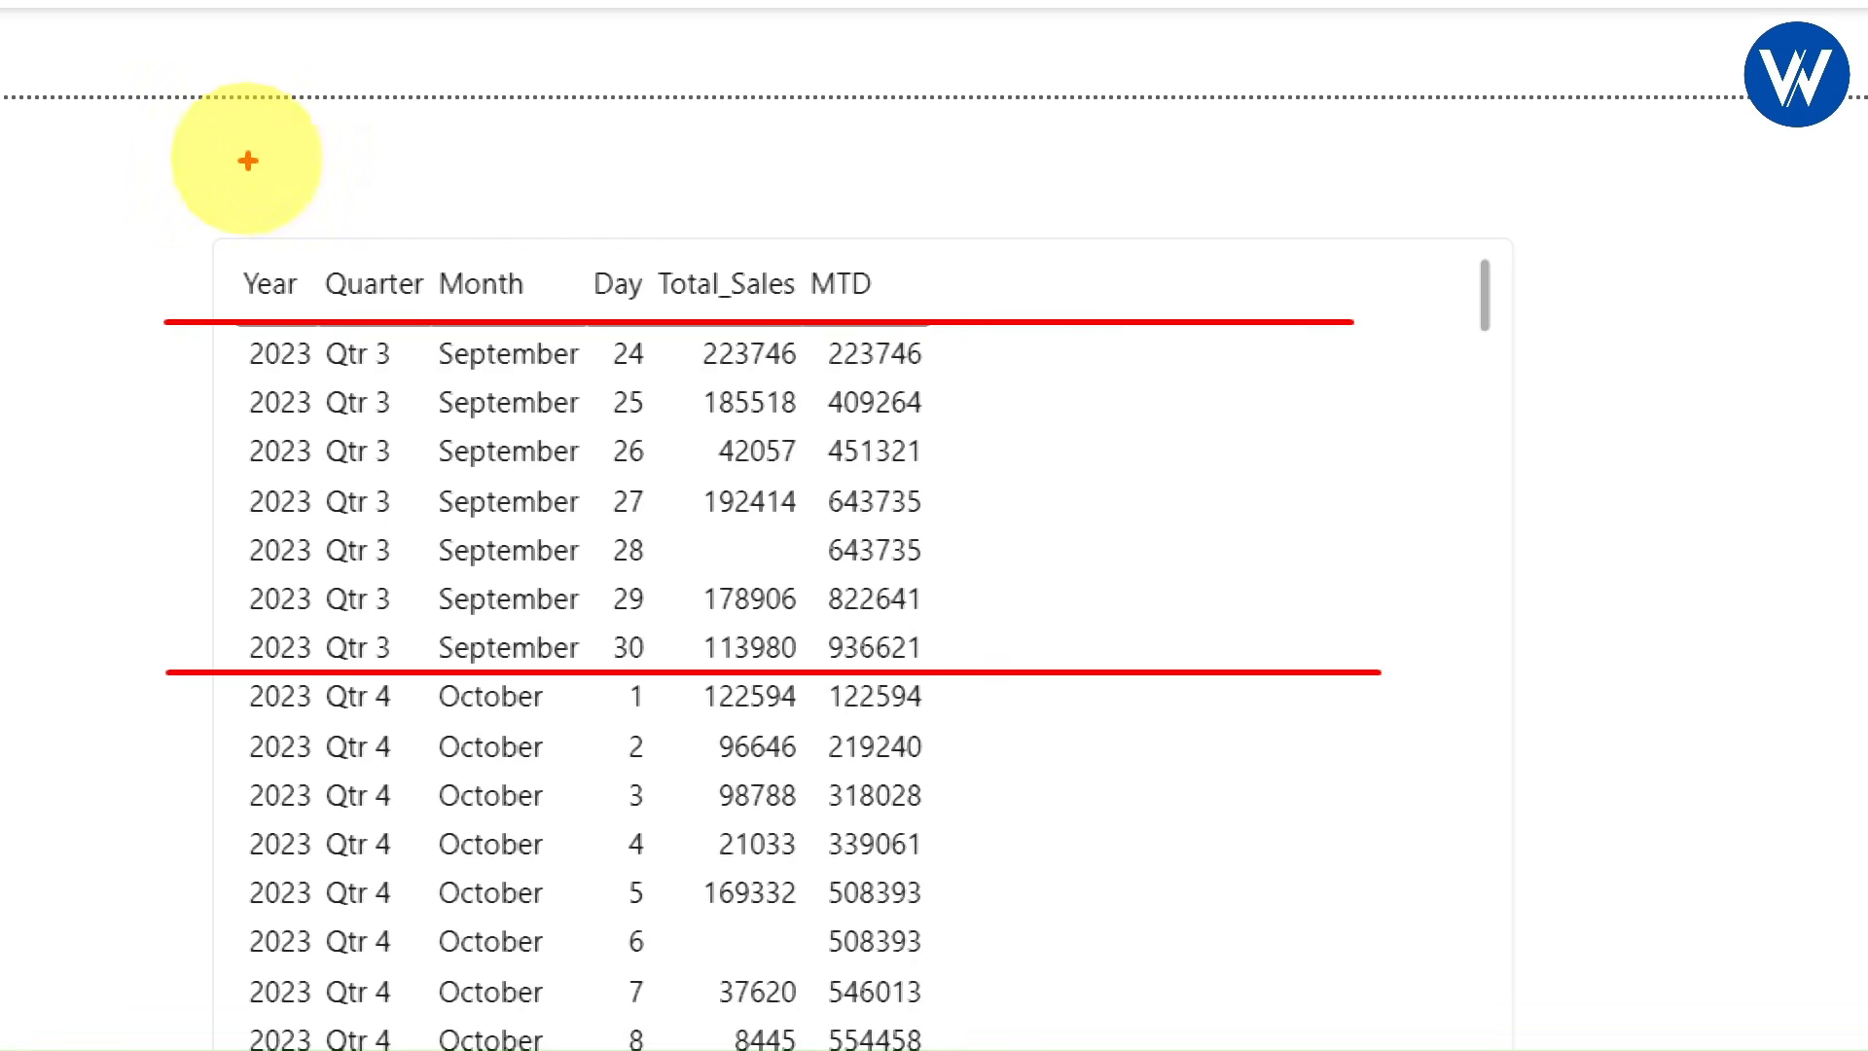
pyautogui.moveTo(264, 264); pyautogui.dragTo(266, 177)
pyautogui.moveTo(375, 258); pyautogui.dragTo(366, 156)
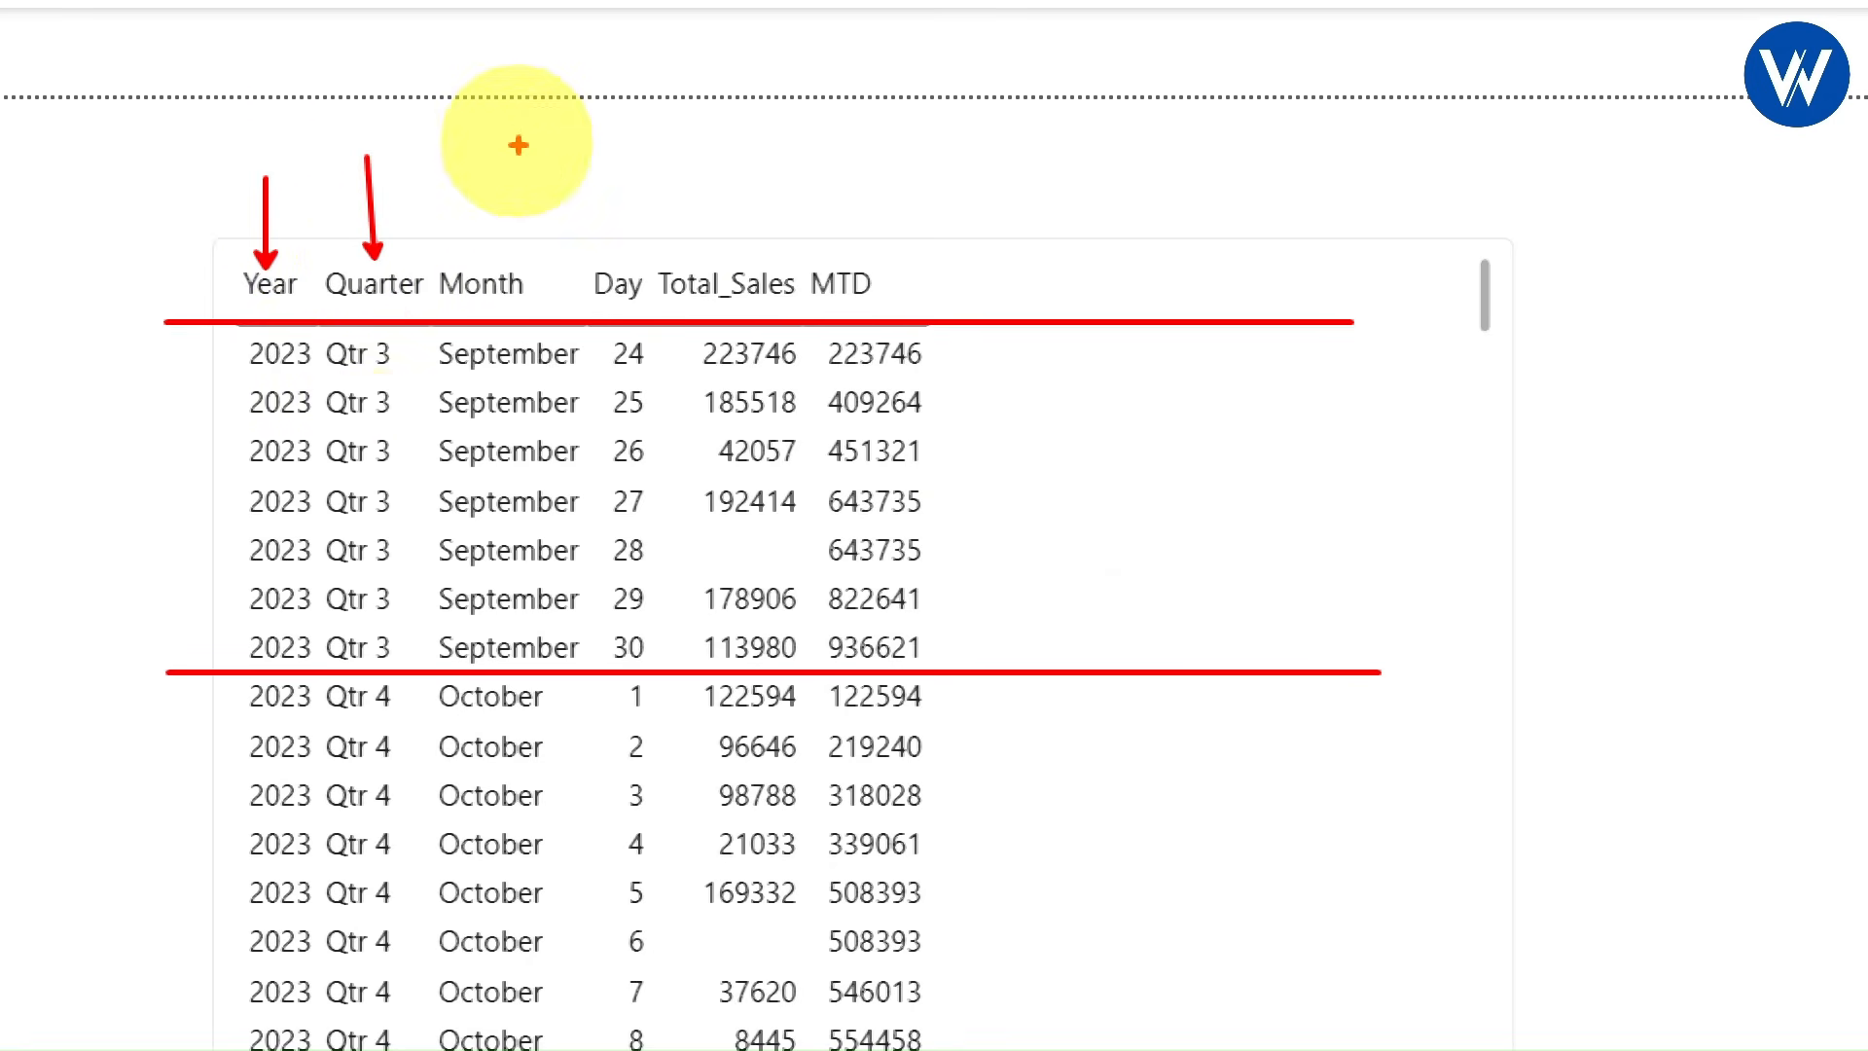
pyautogui.moveTo(480, 259); pyautogui.dragTo(484, 166)
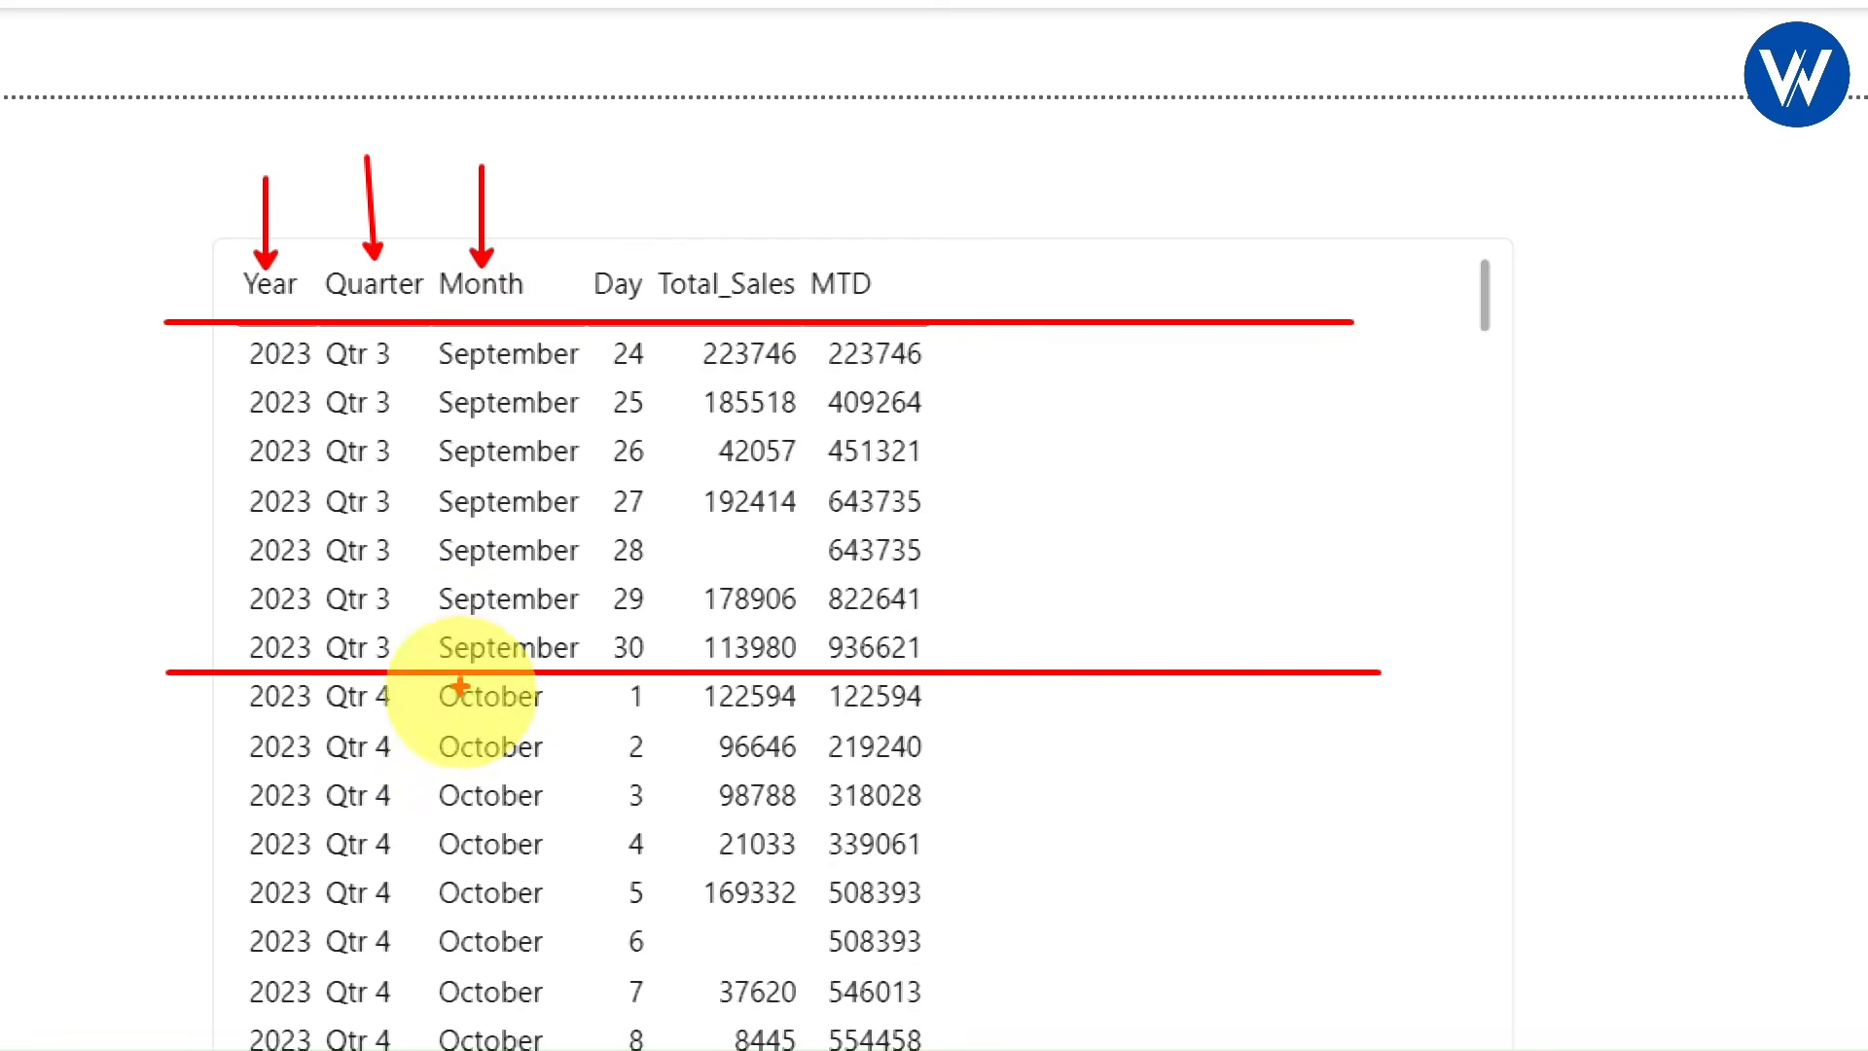
pyautogui.moveTo(614, 254); pyautogui.dragTo(620, 158)
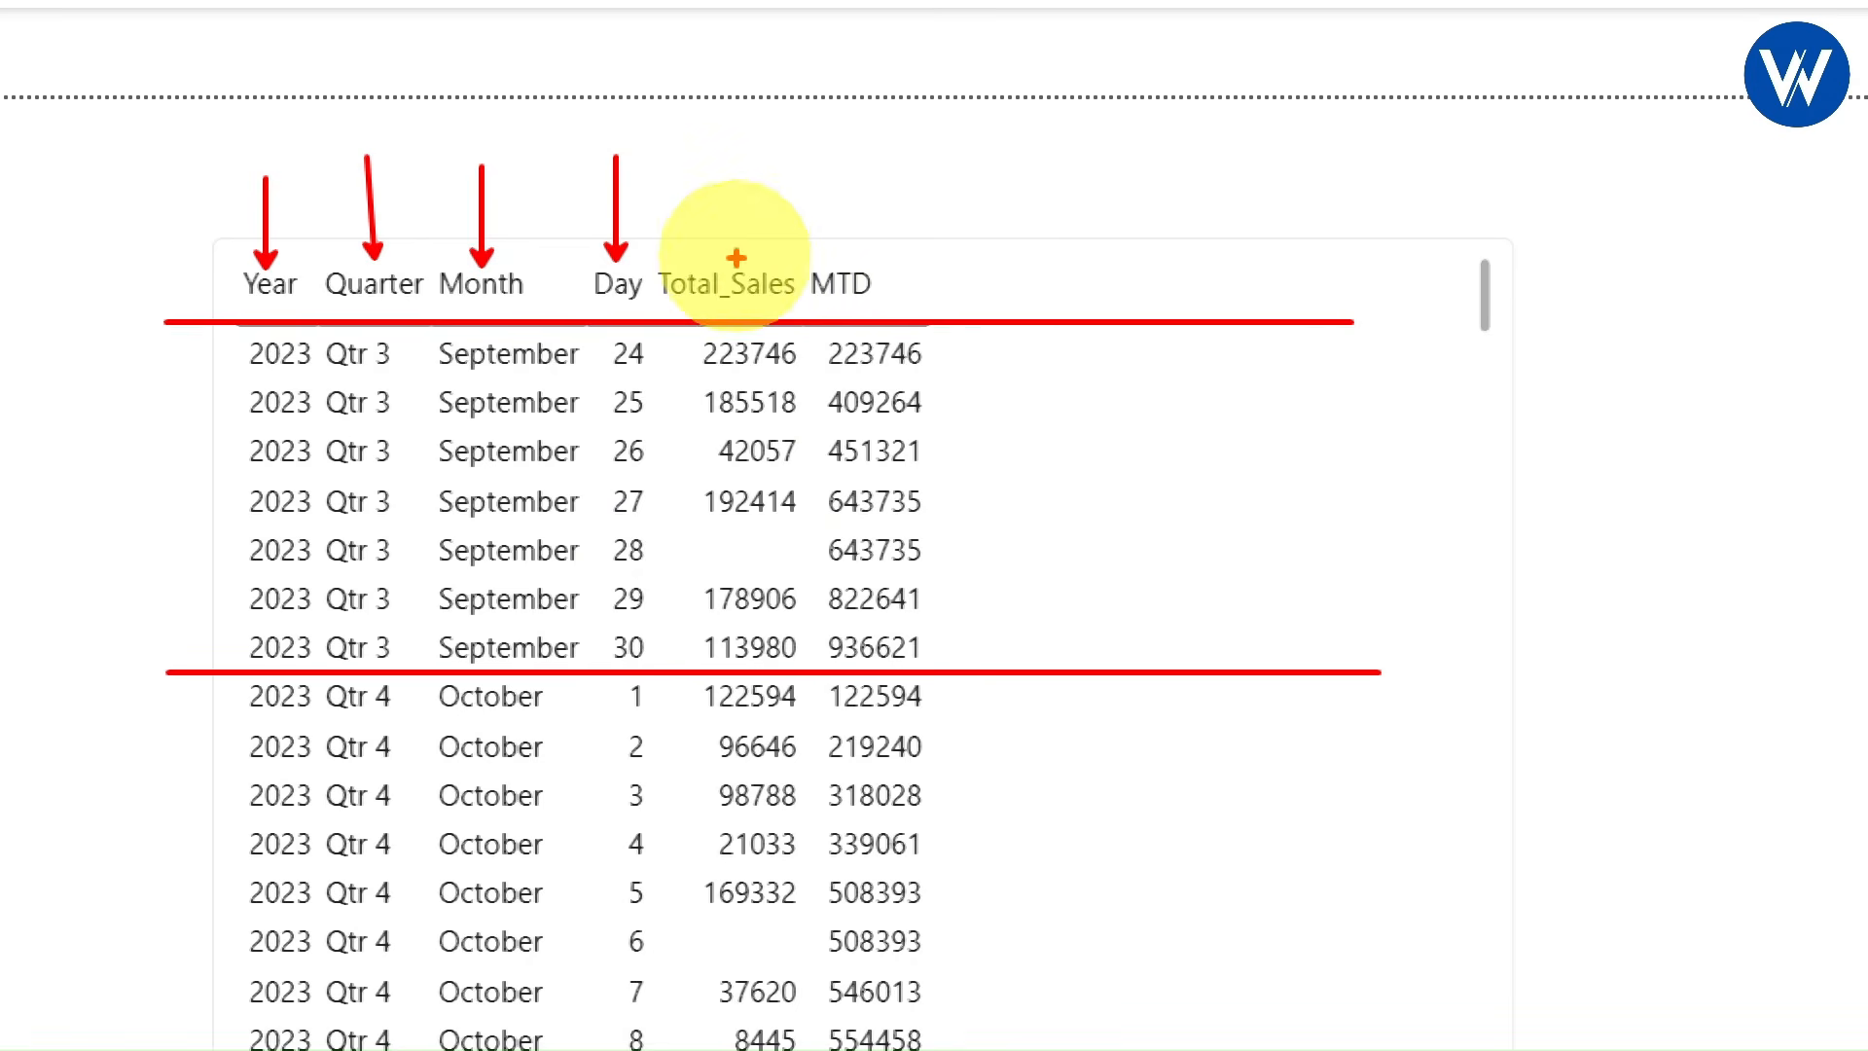
# - Compare the MTD values with the daily Total_Sales for September and October 2023 in the table visual
pyautogui.moveTo(736, 259); pyautogui.dragTo(738, 158)
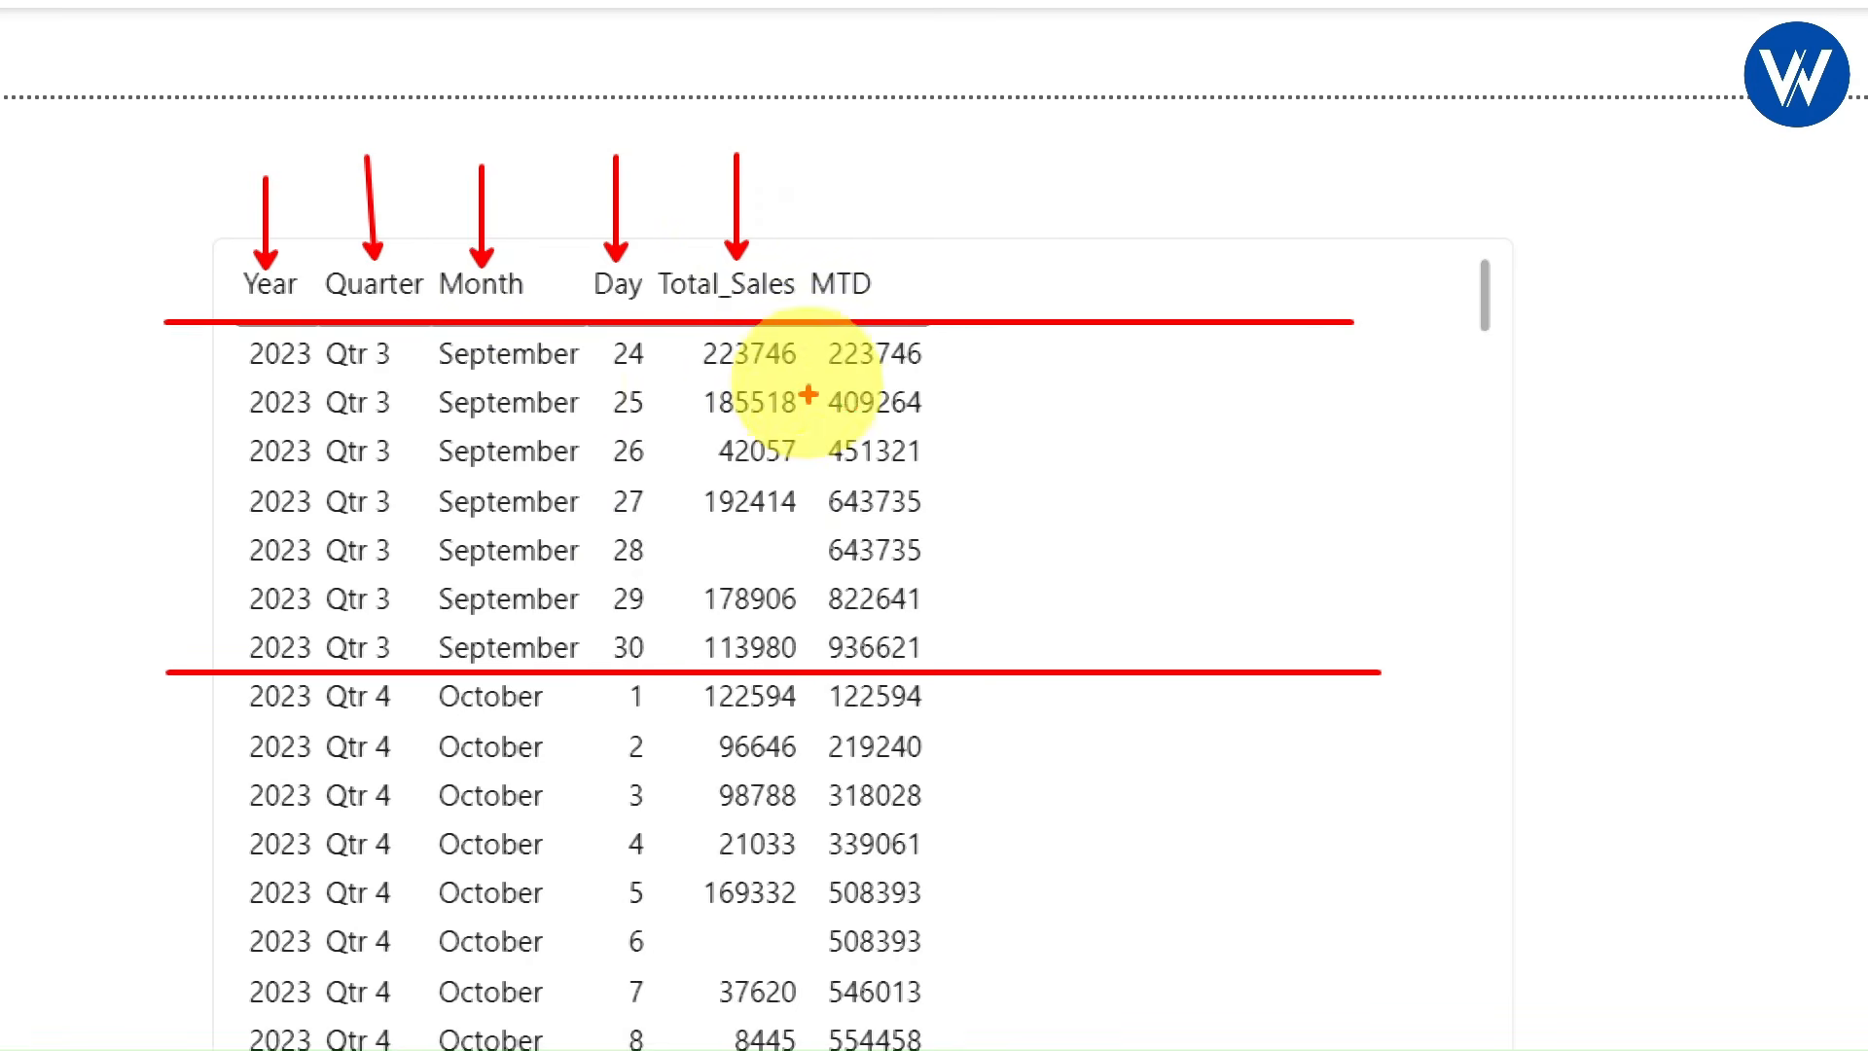
pyautogui.moveTo(732, 551); pyautogui.dragTo(778, 541)
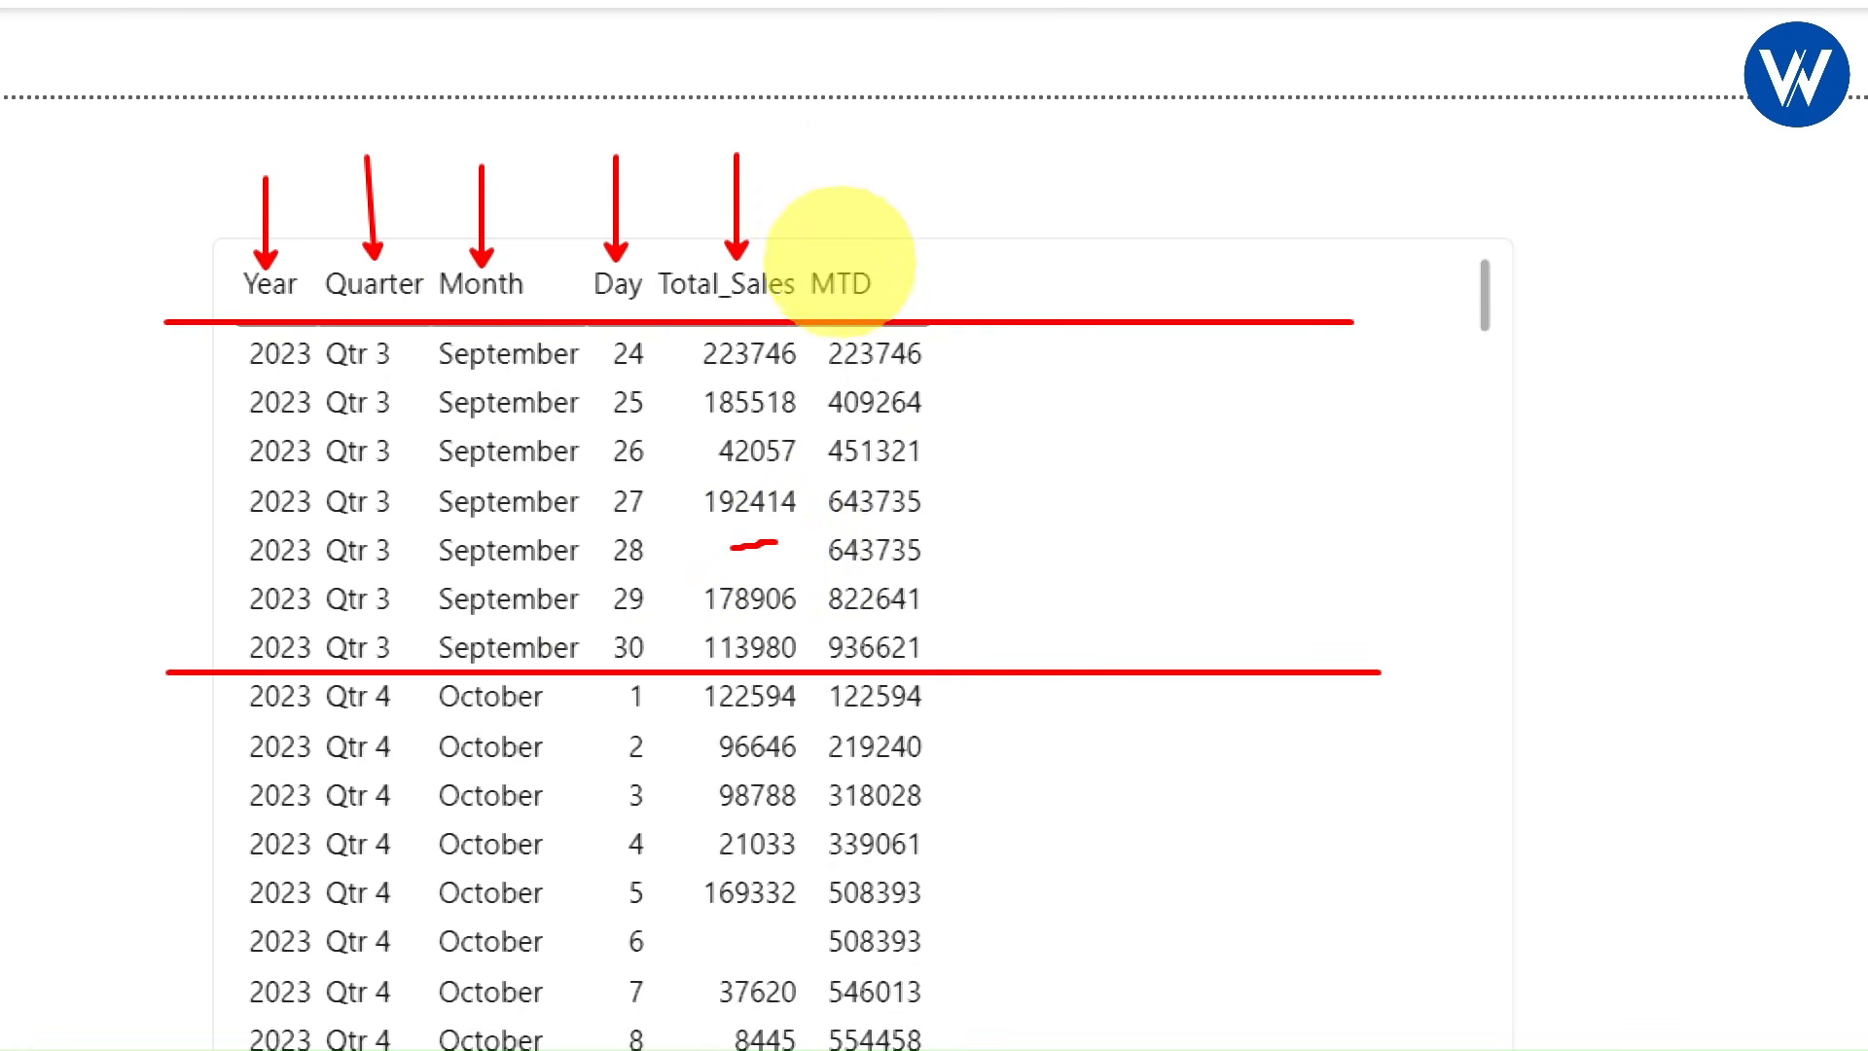
pyautogui.moveTo(843, 261); pyautogui.dragTo(866, 178)
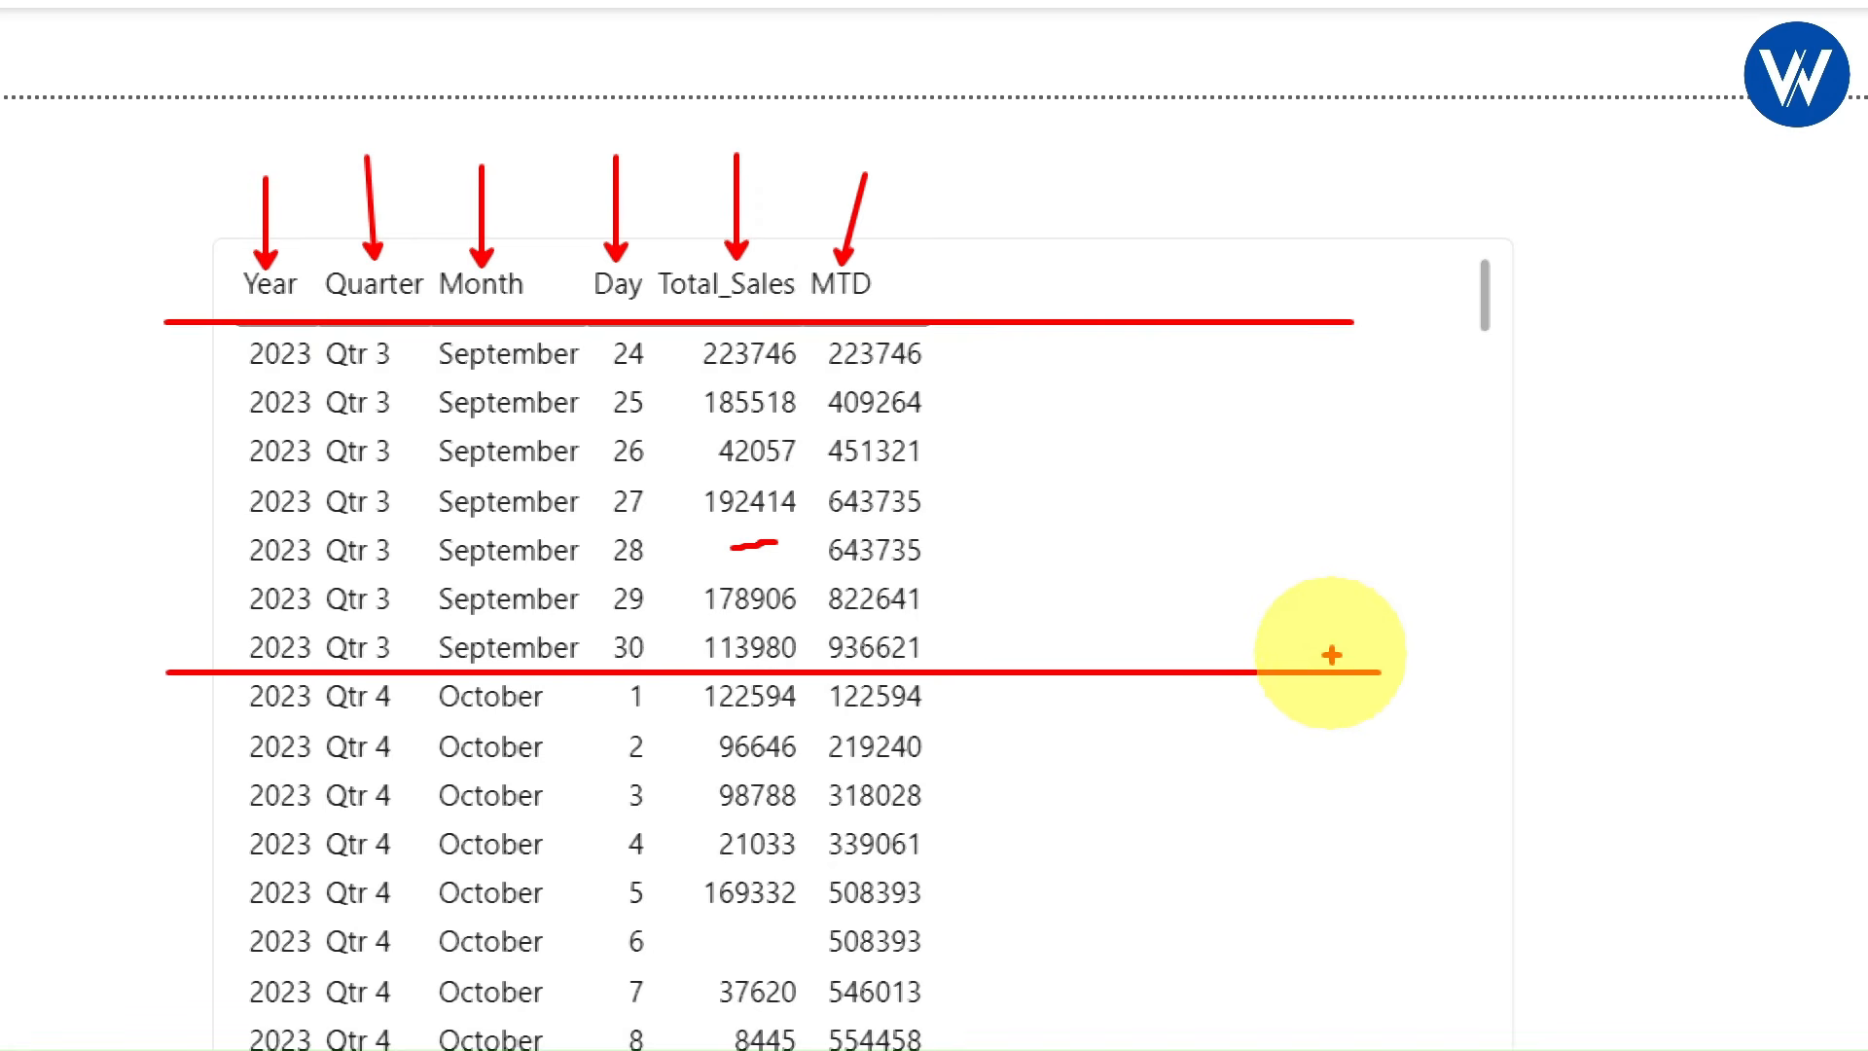
pyautogui.moveTo(1329, 662)
pyautogui.mouseDown()
pyautogui.moveTo(1306, 334)
pyautogui.moveTo(1321, 343)
pyautogui.mouseUp()
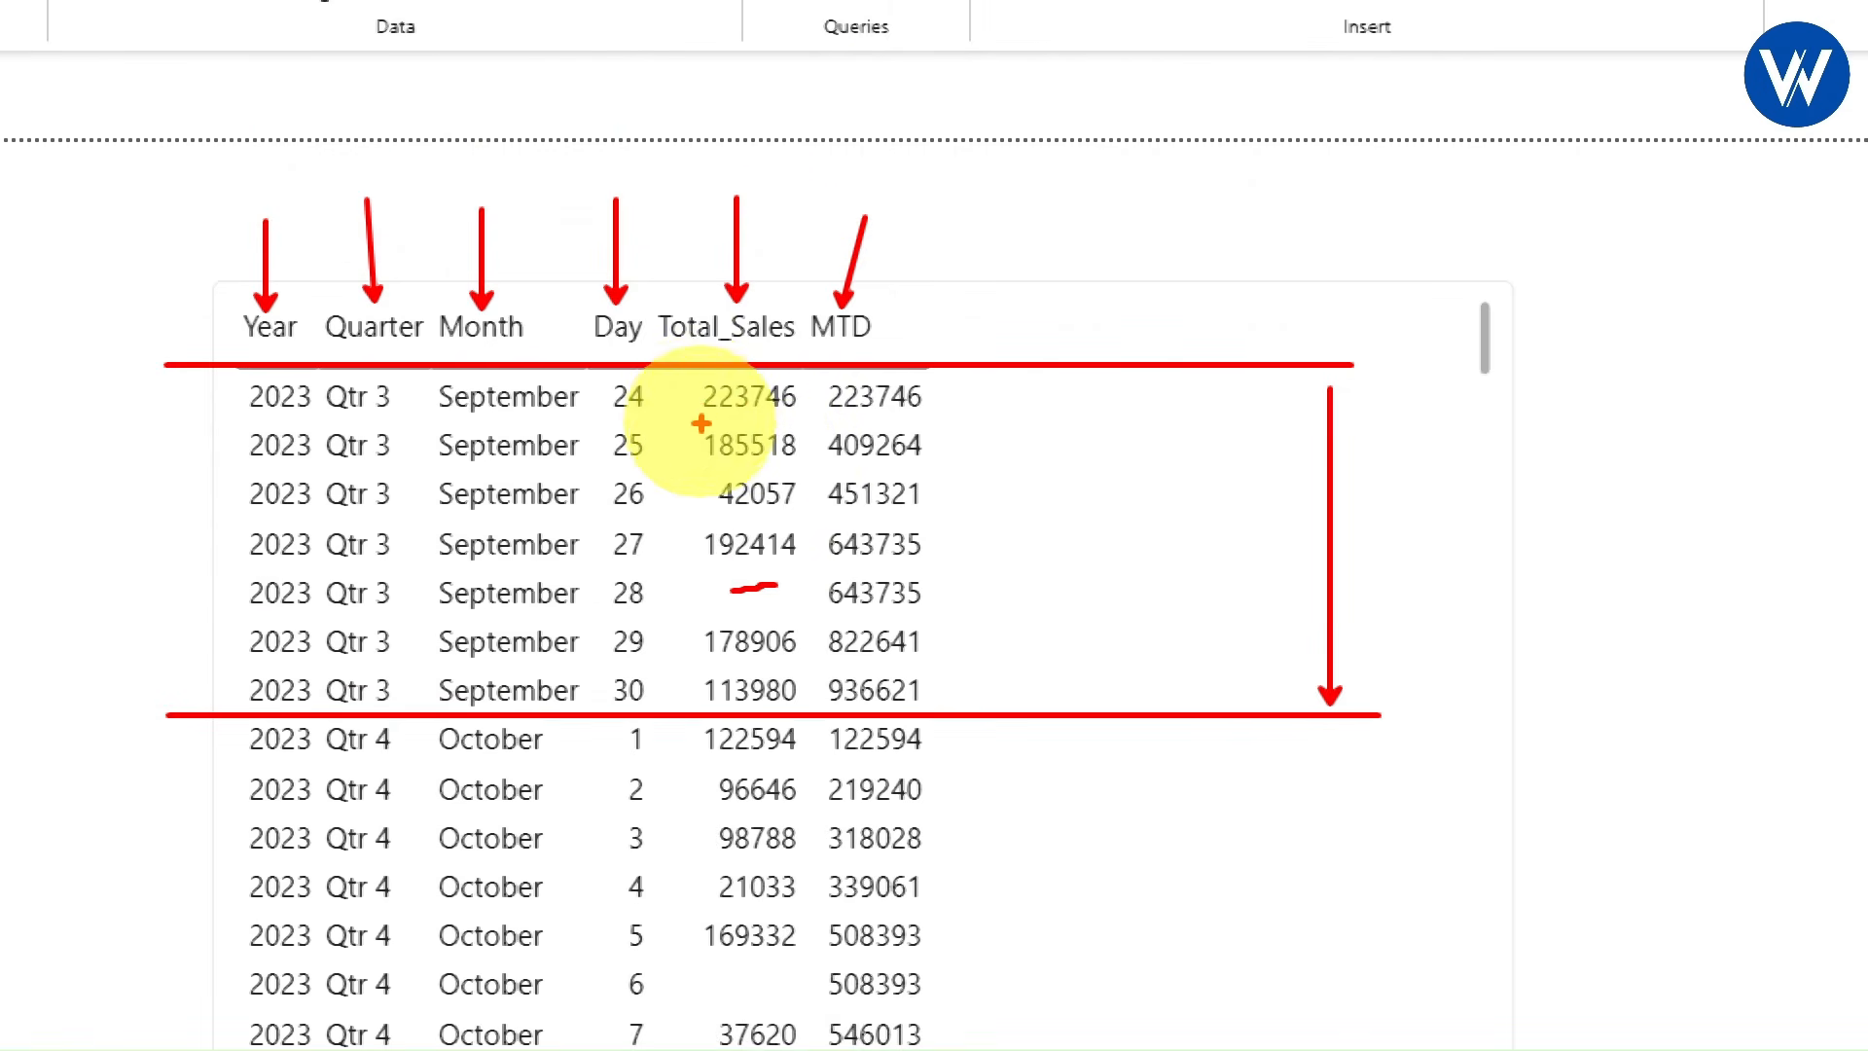
pyautogui.moveTo(691, 411); pyautogui.dragTo(815, 410)
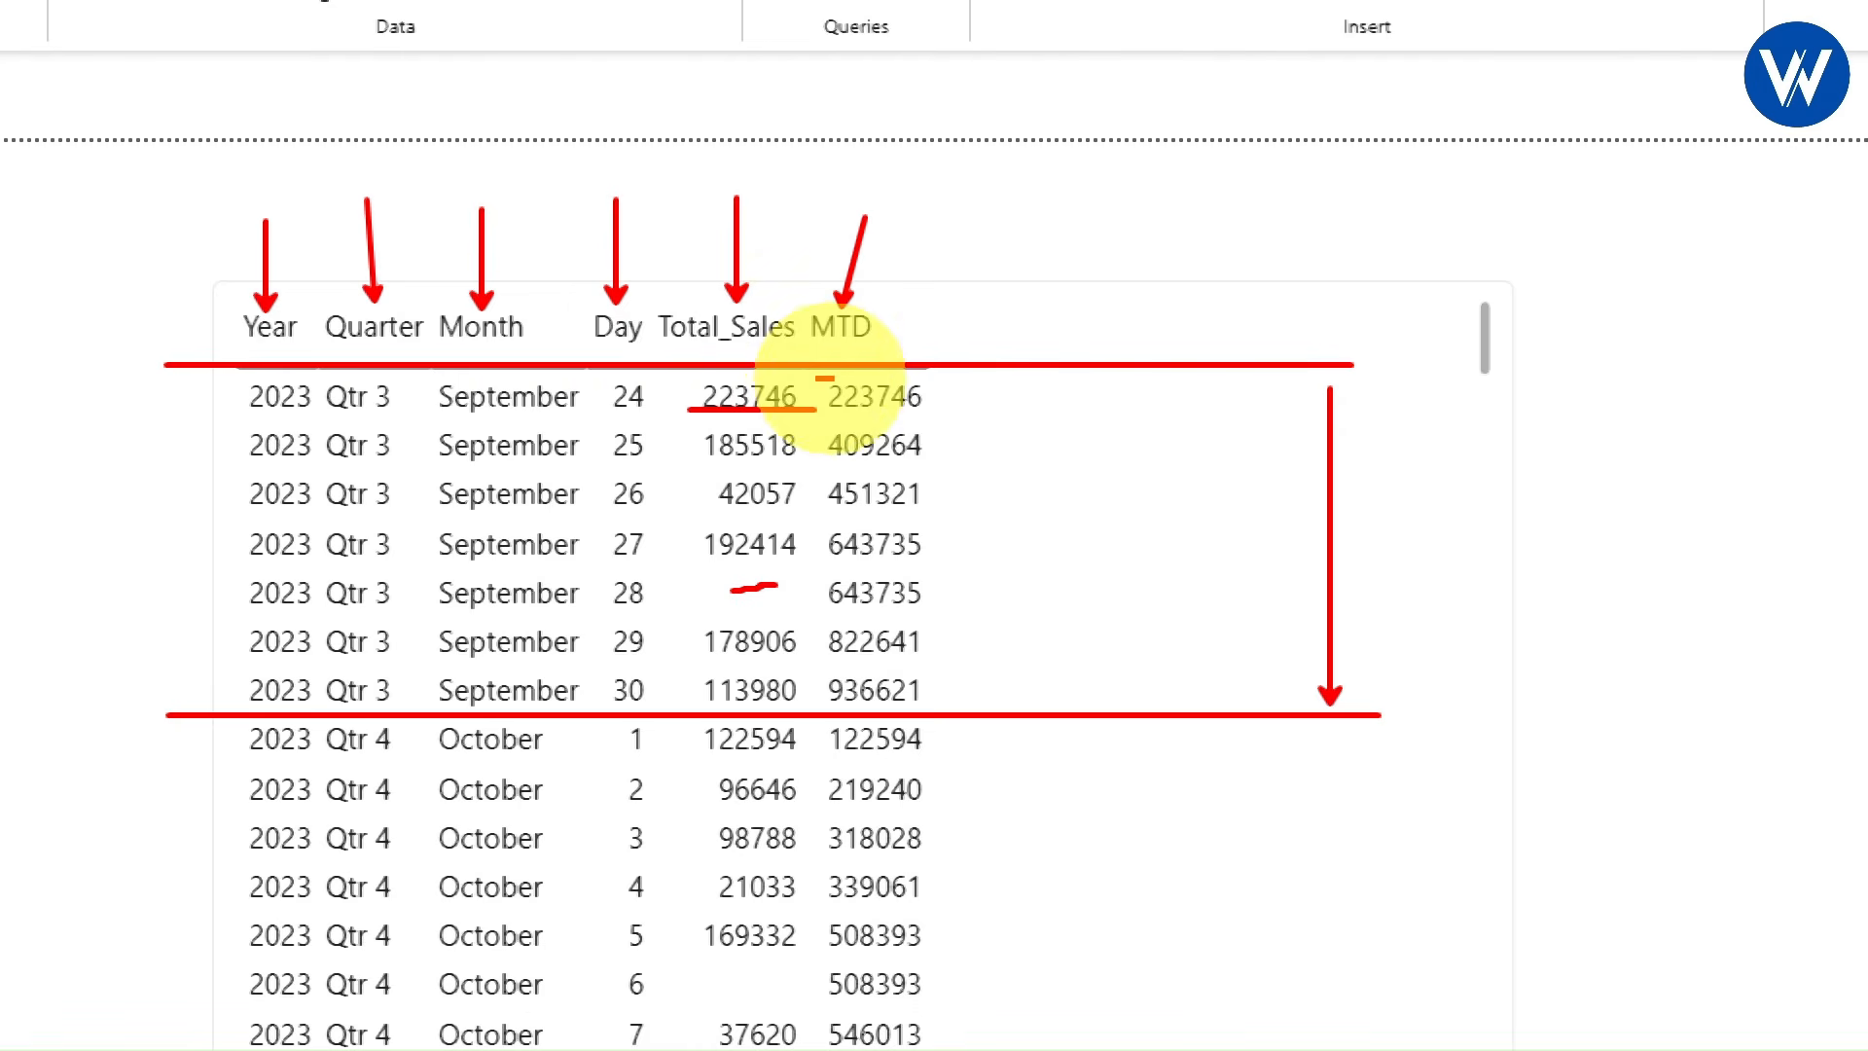
pyautogui.moveTo(815, 378); pyautogui.dragTo(947, 413)
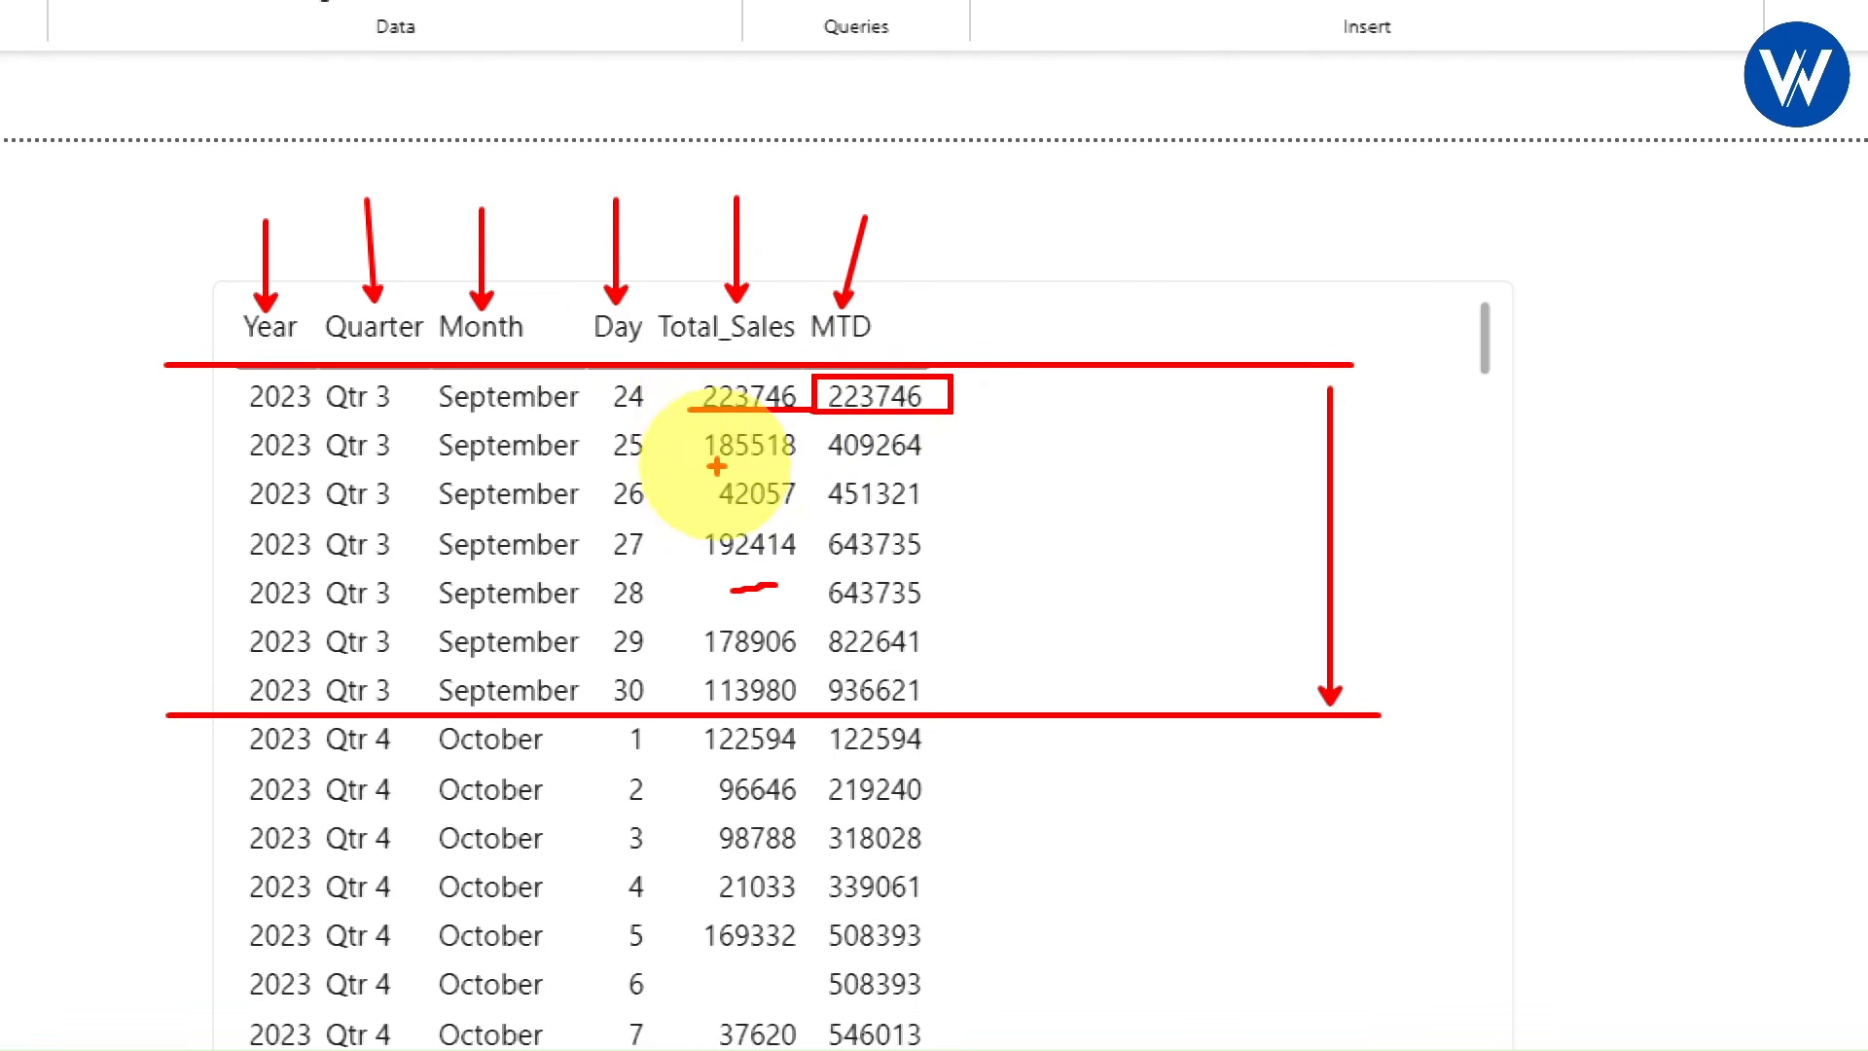
pyautogui.moveTo(705, 468); pyautogui.dragTo(793, 464)
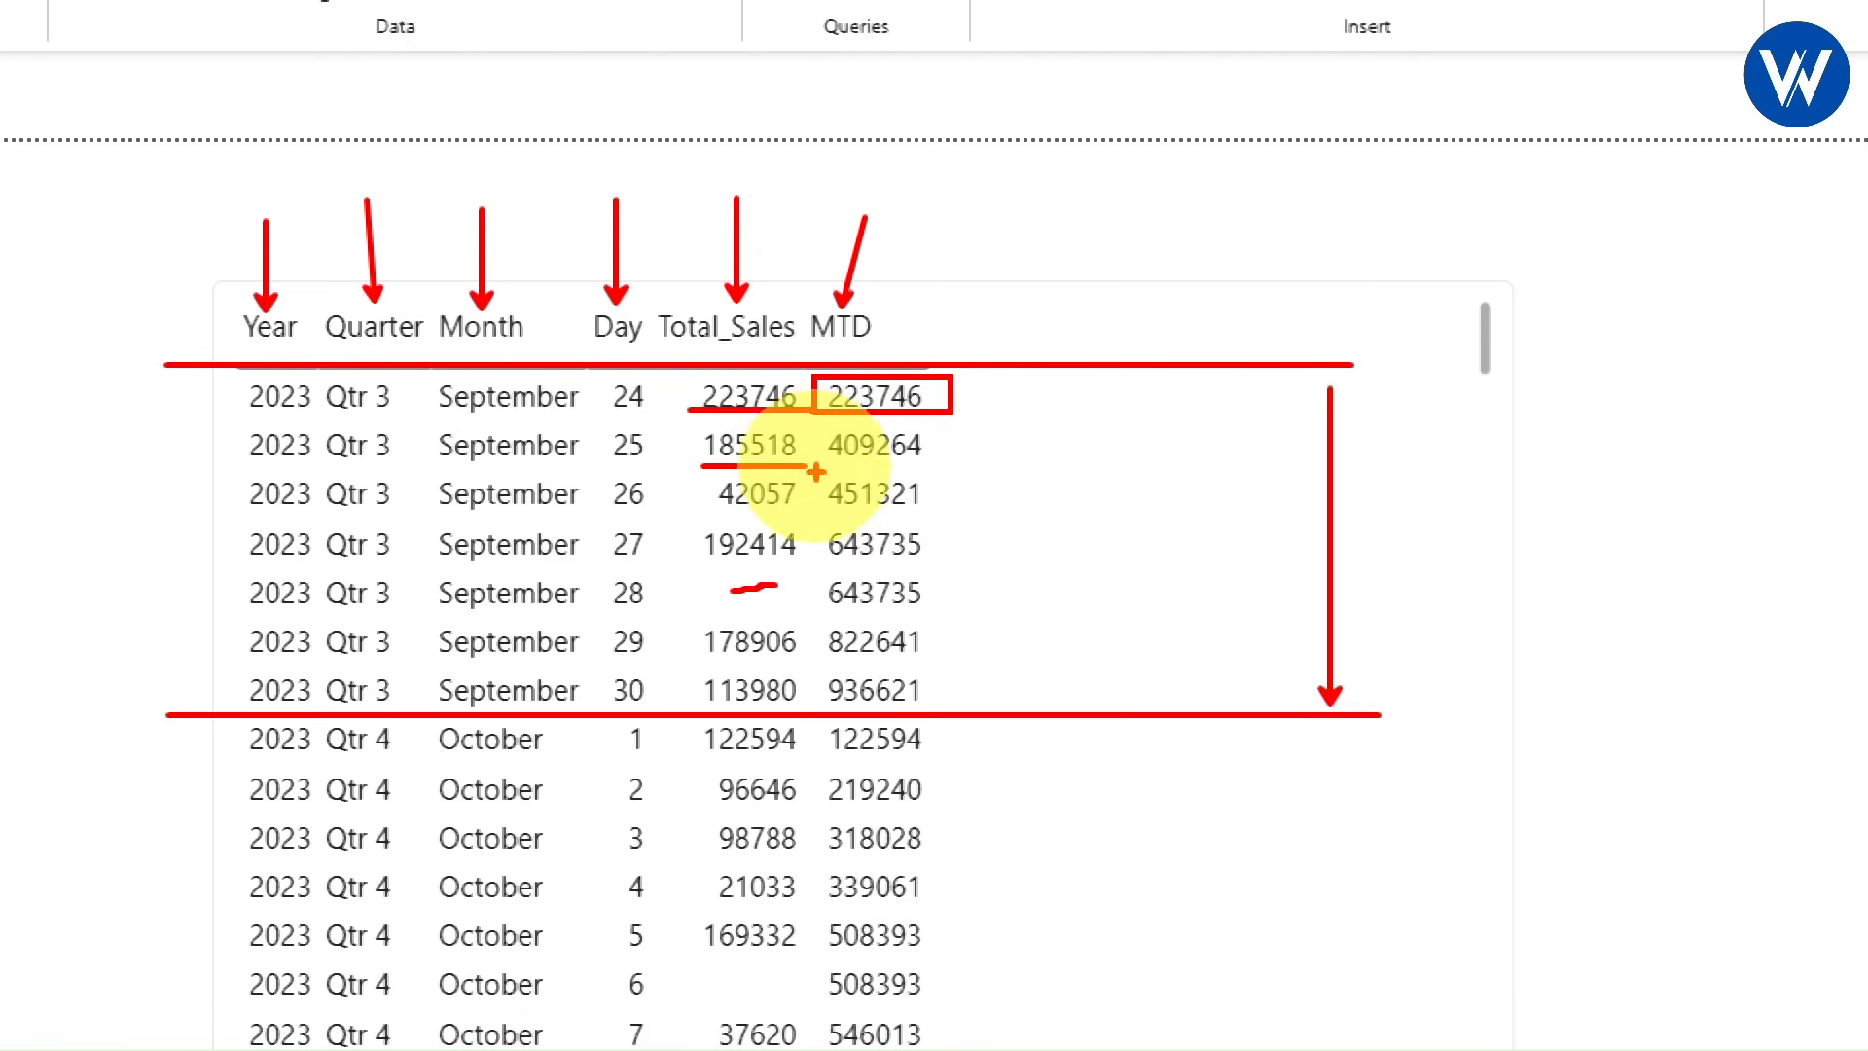
pyautogui.moveTo(812, 421); pyautogui.dragTo(958, 462)
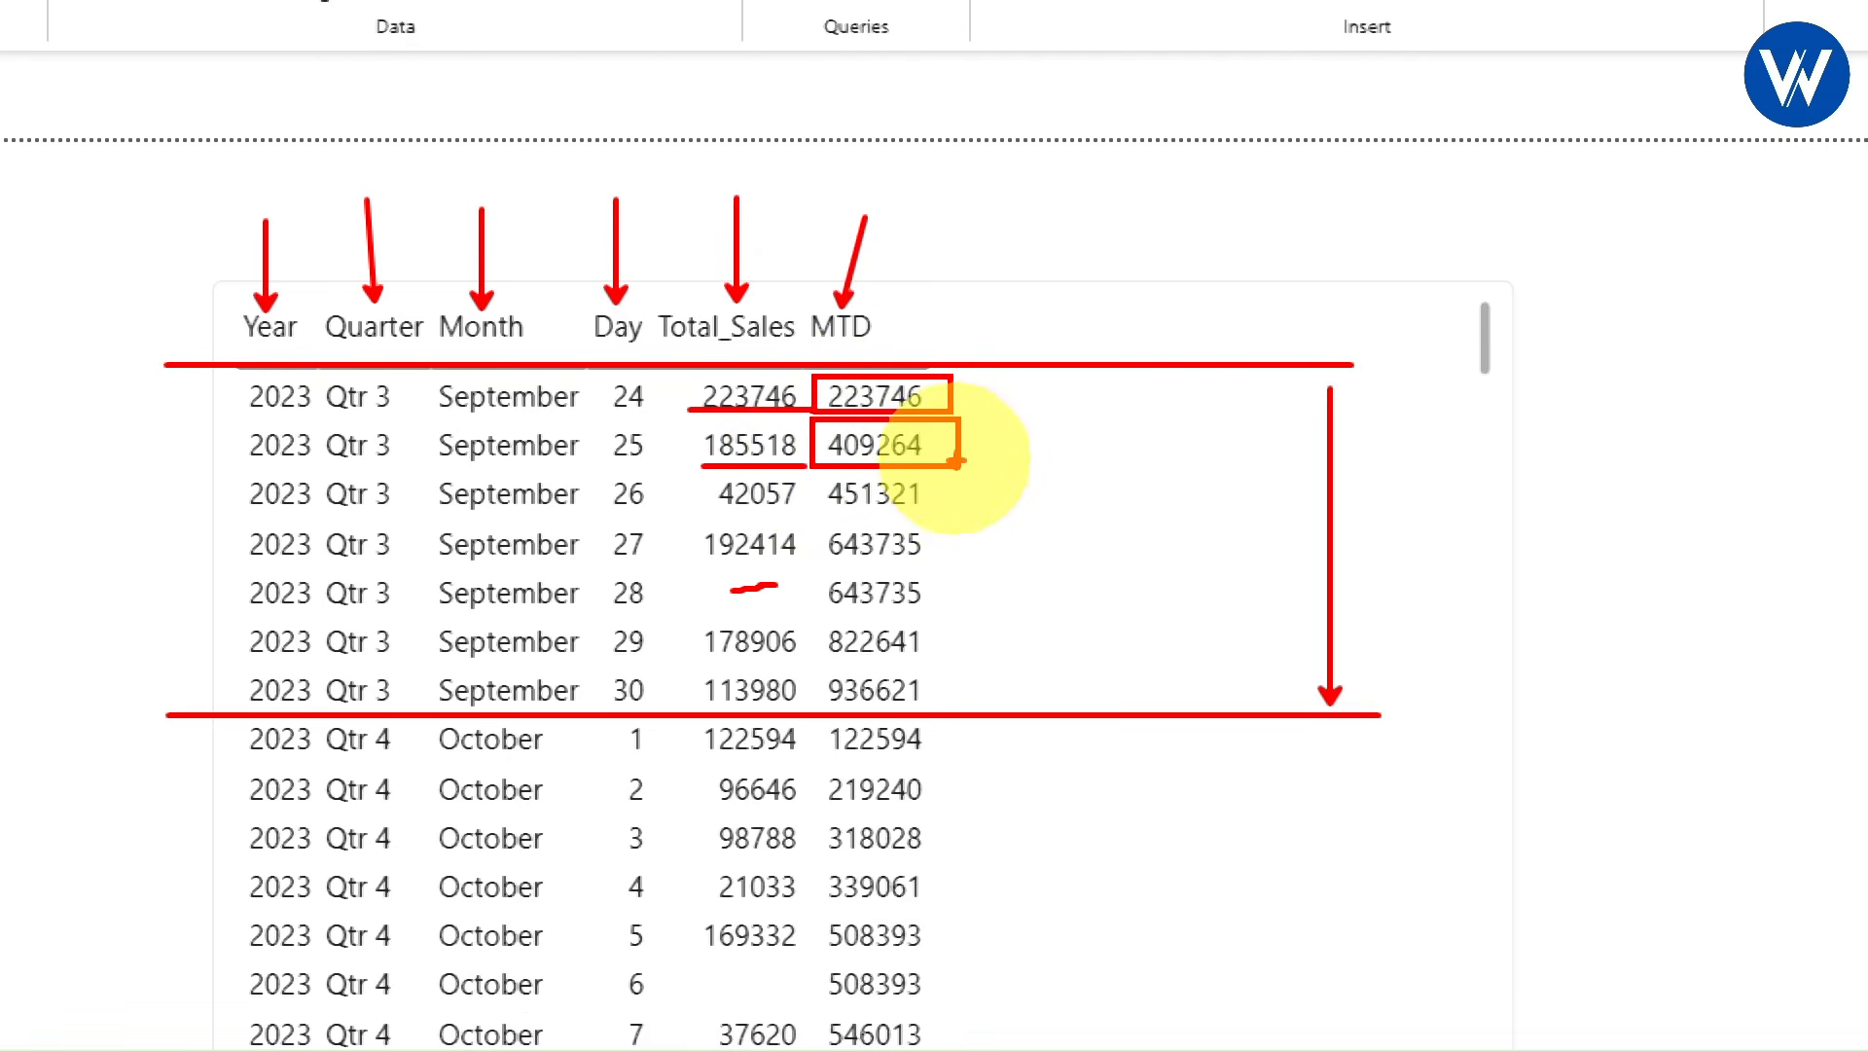
pyautogui.moveTo(705, 394)
pyautogui.mouseDown()
pyautogui.moveTo(671, 416)
pyautogui.moveTo(702, 438)
pyautogui.mouseUp()
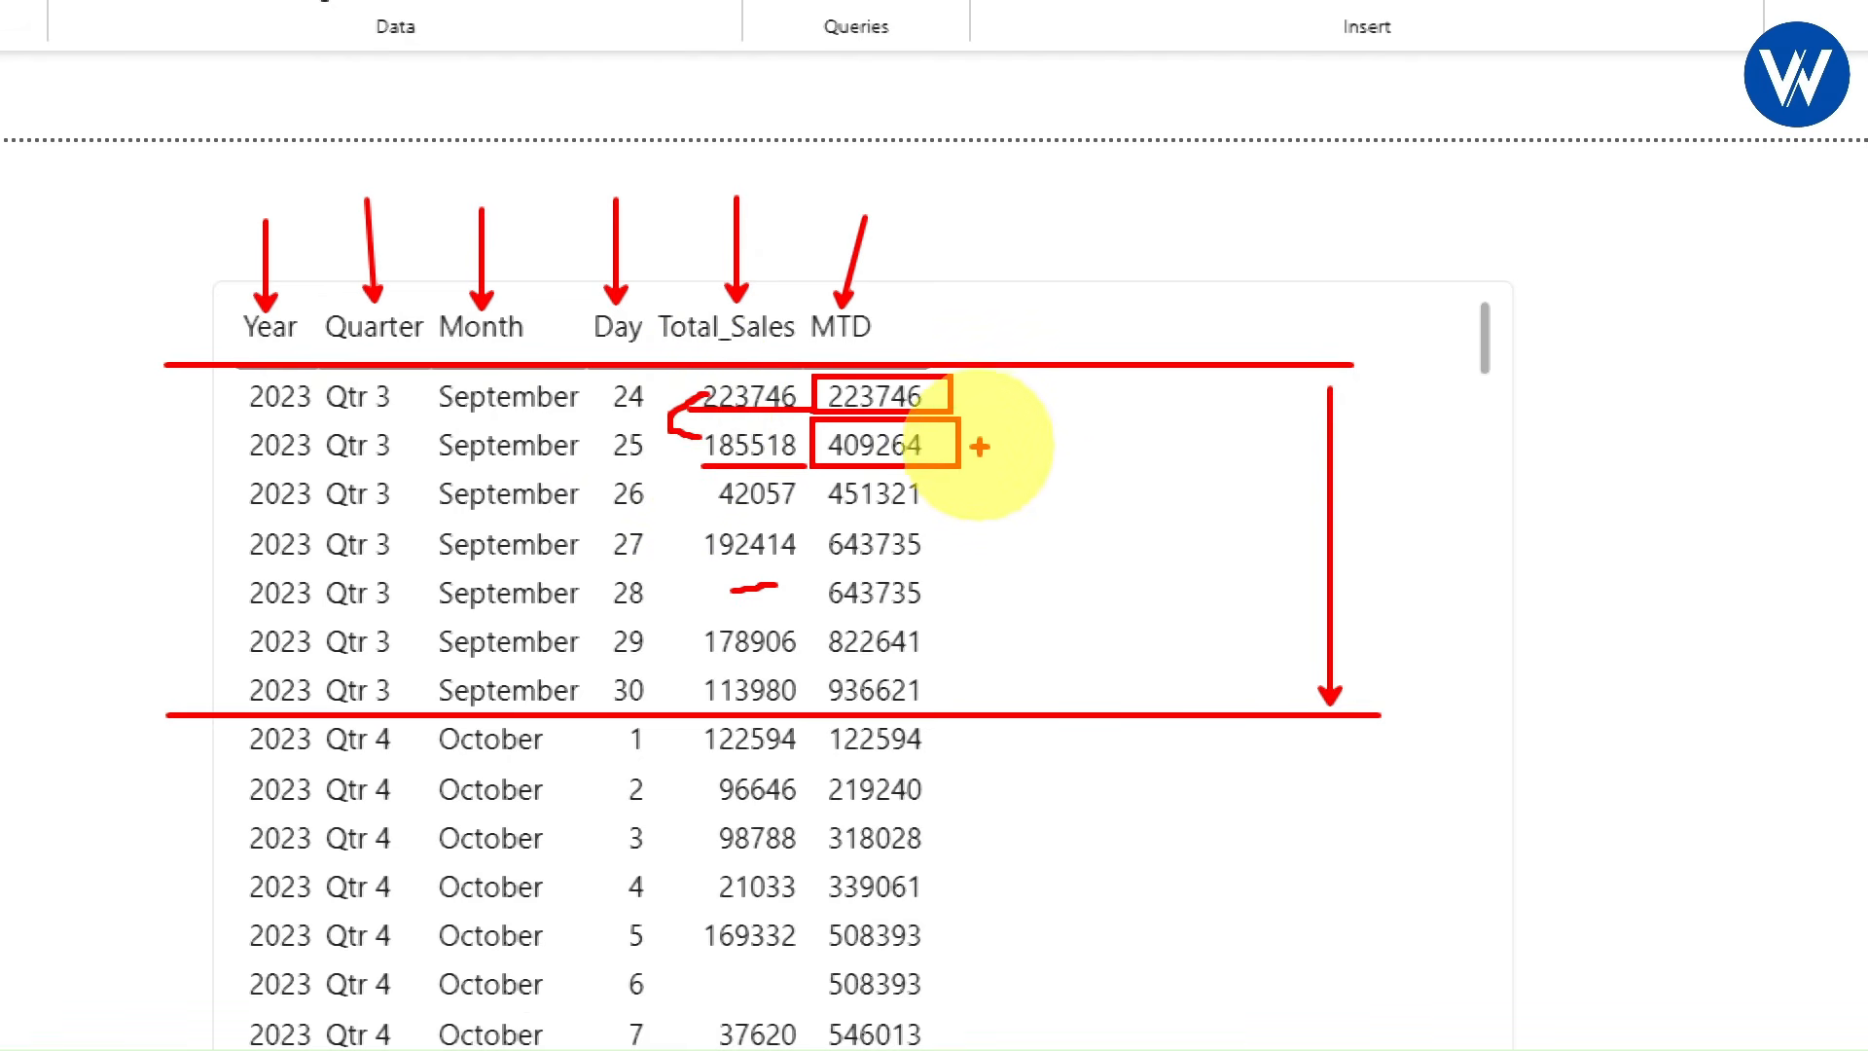
pyautogui.moveTo(982, 451)
pyautogui.mouseDown()
pyautogui.moveTo(1119, 552)
pyautogui.moveTo(1058, 509)
pyautogui.mouseUp()
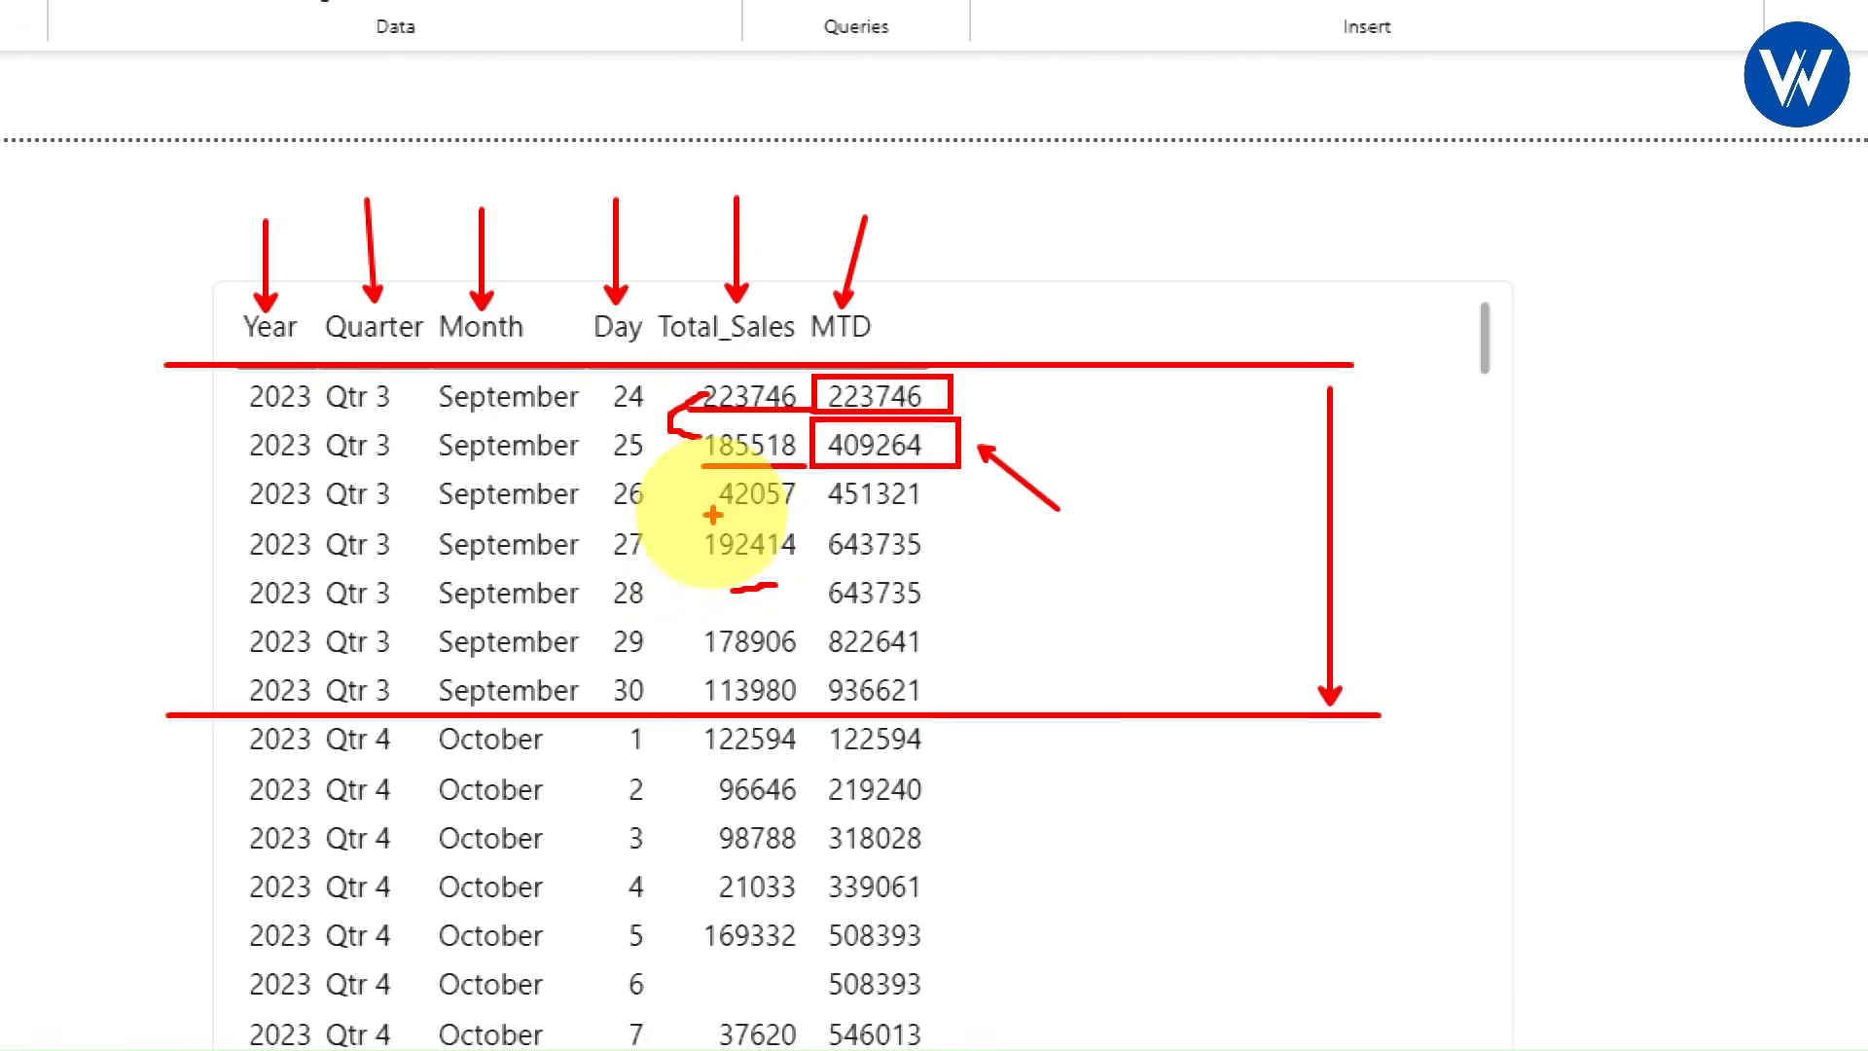
pyautogui.moveTo(715, 508); pyautogui.dragTo(792, 508)
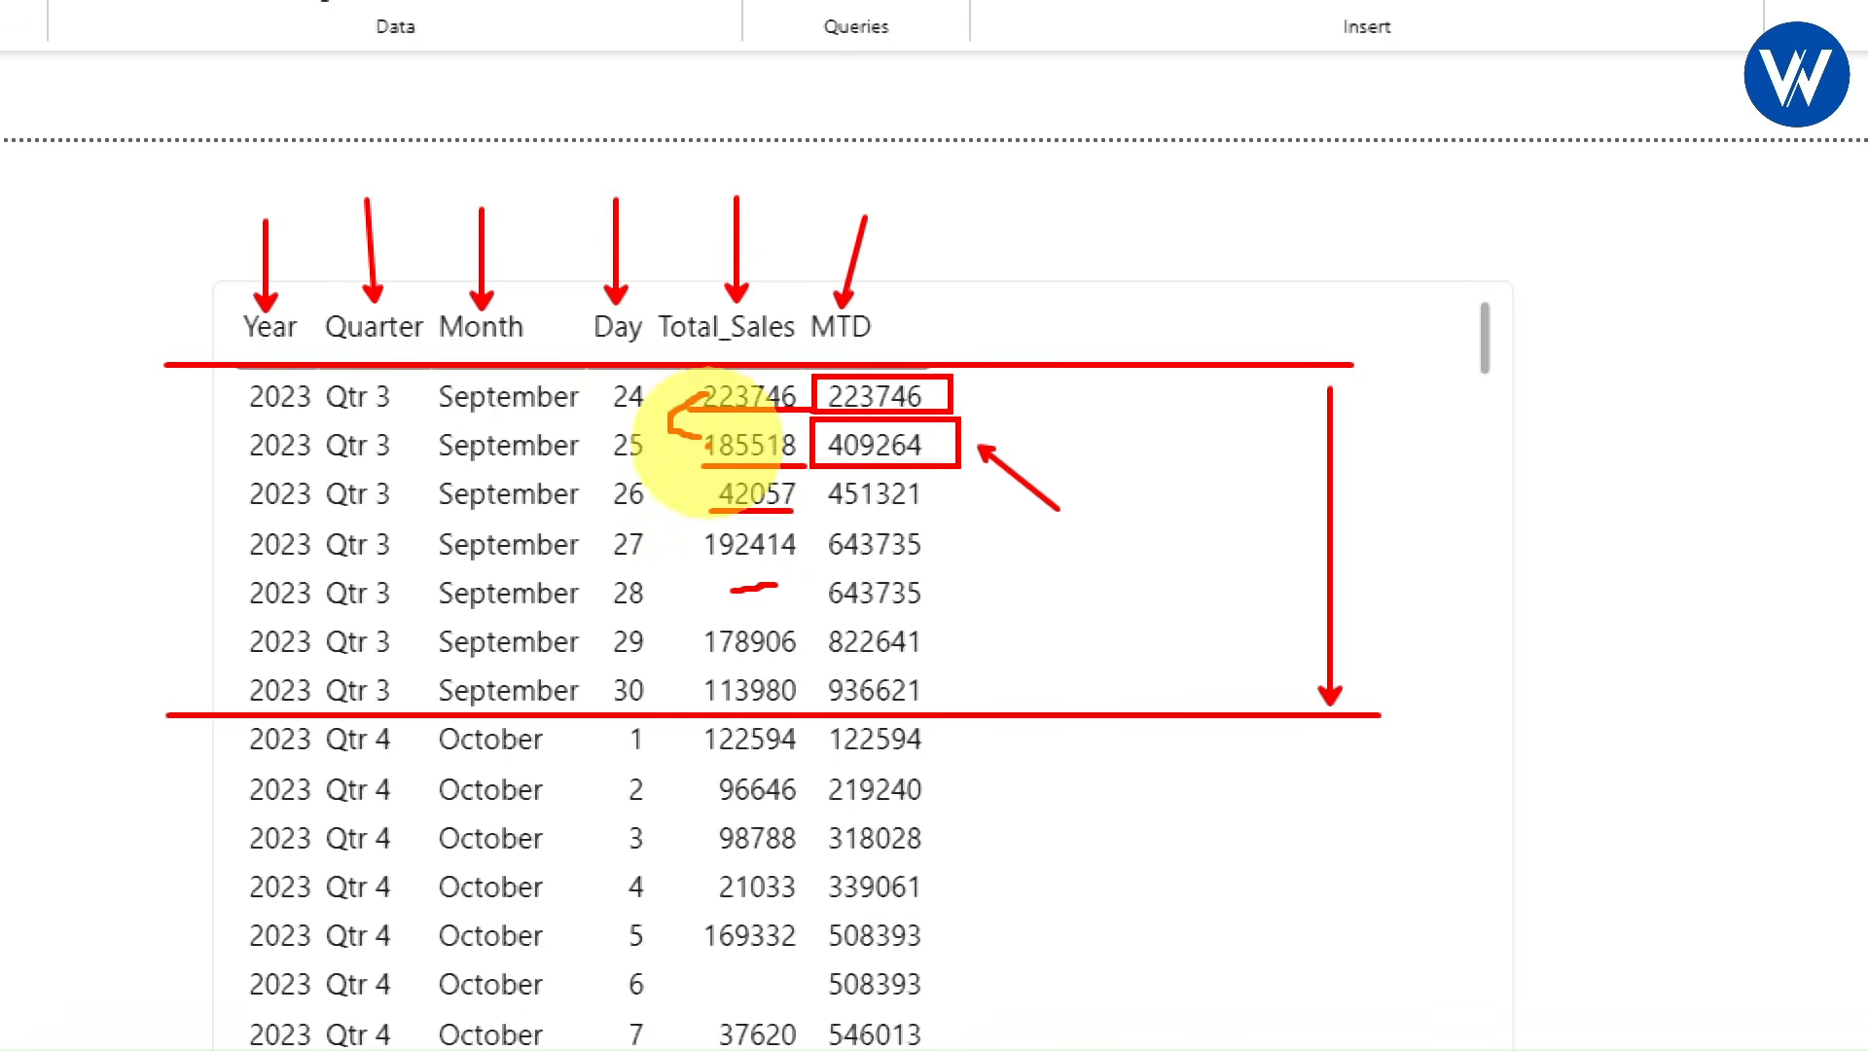
pyautogui.moveTo(704, 447)
pyautogui.mouseDown()
pyautogui.moveTo(712, 496)
pyautogui.moveTo(940, 520)
pyautogui.mouseUp()
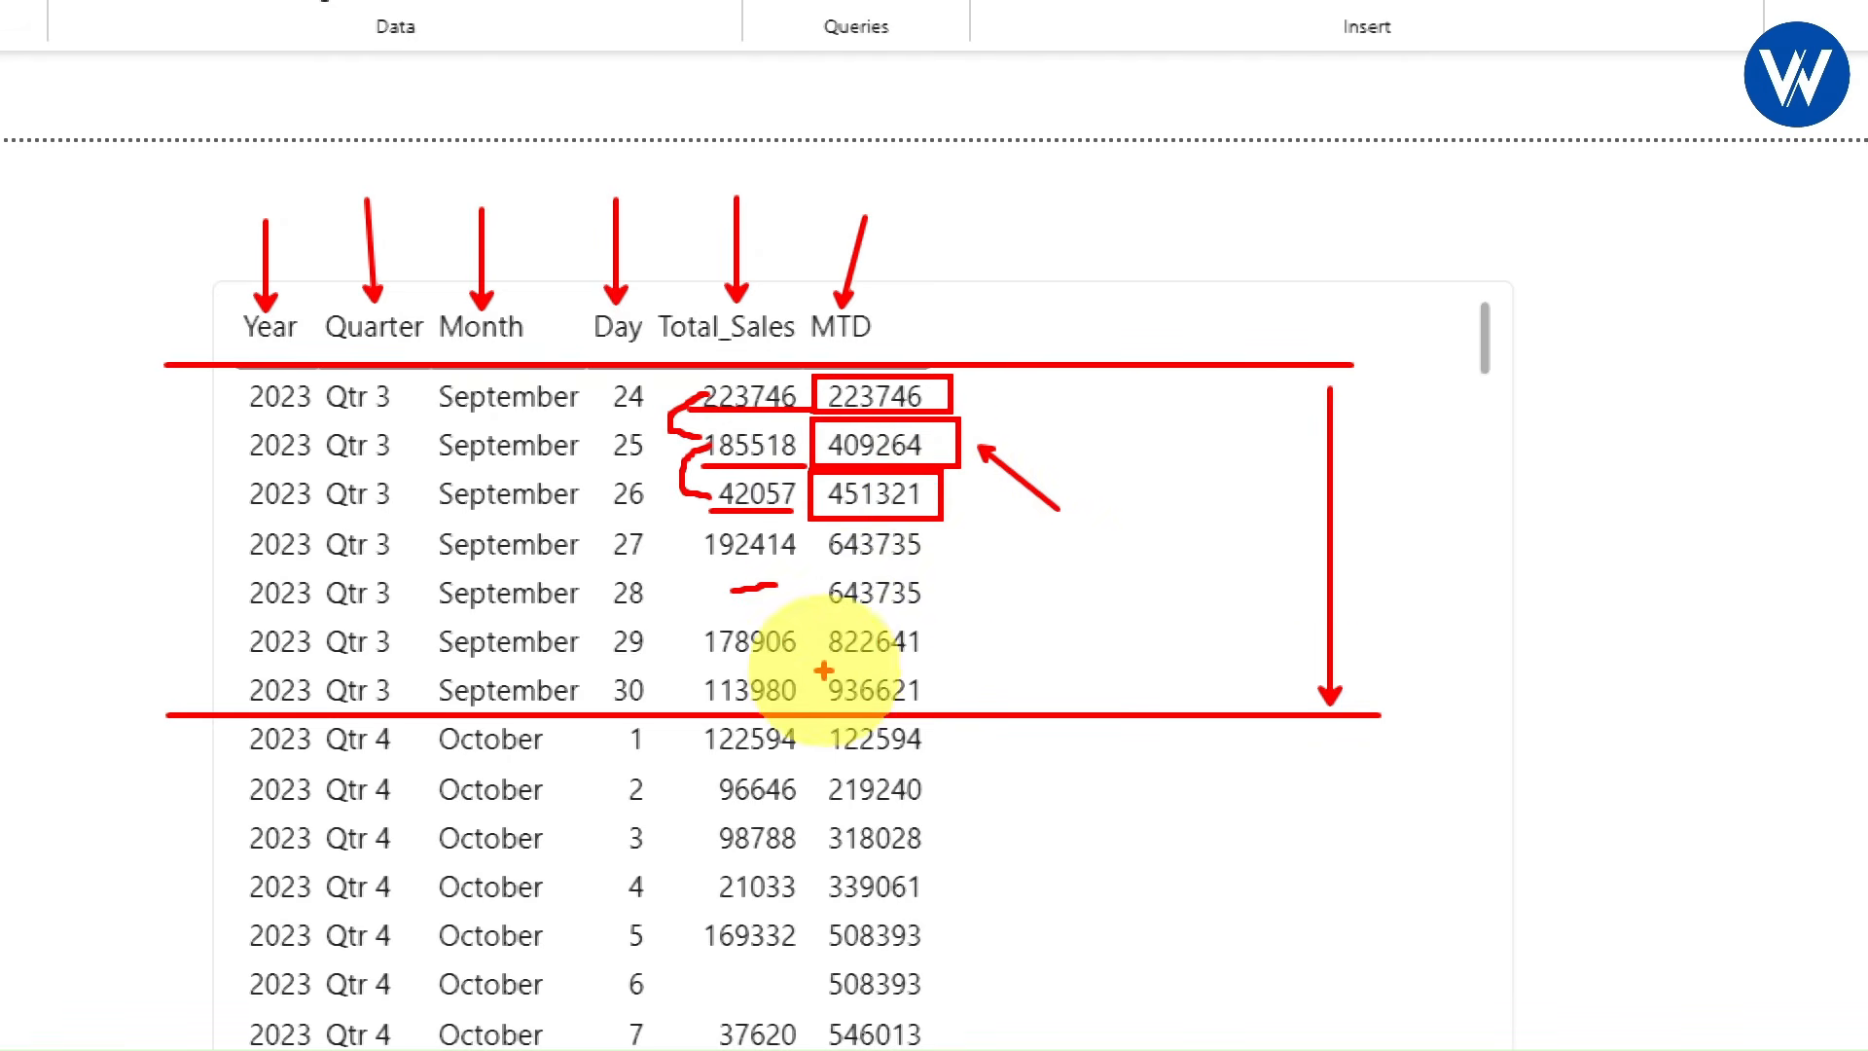
pyautogui.moveTo(811, 664); pyautogui.dragTo(1230, 799)
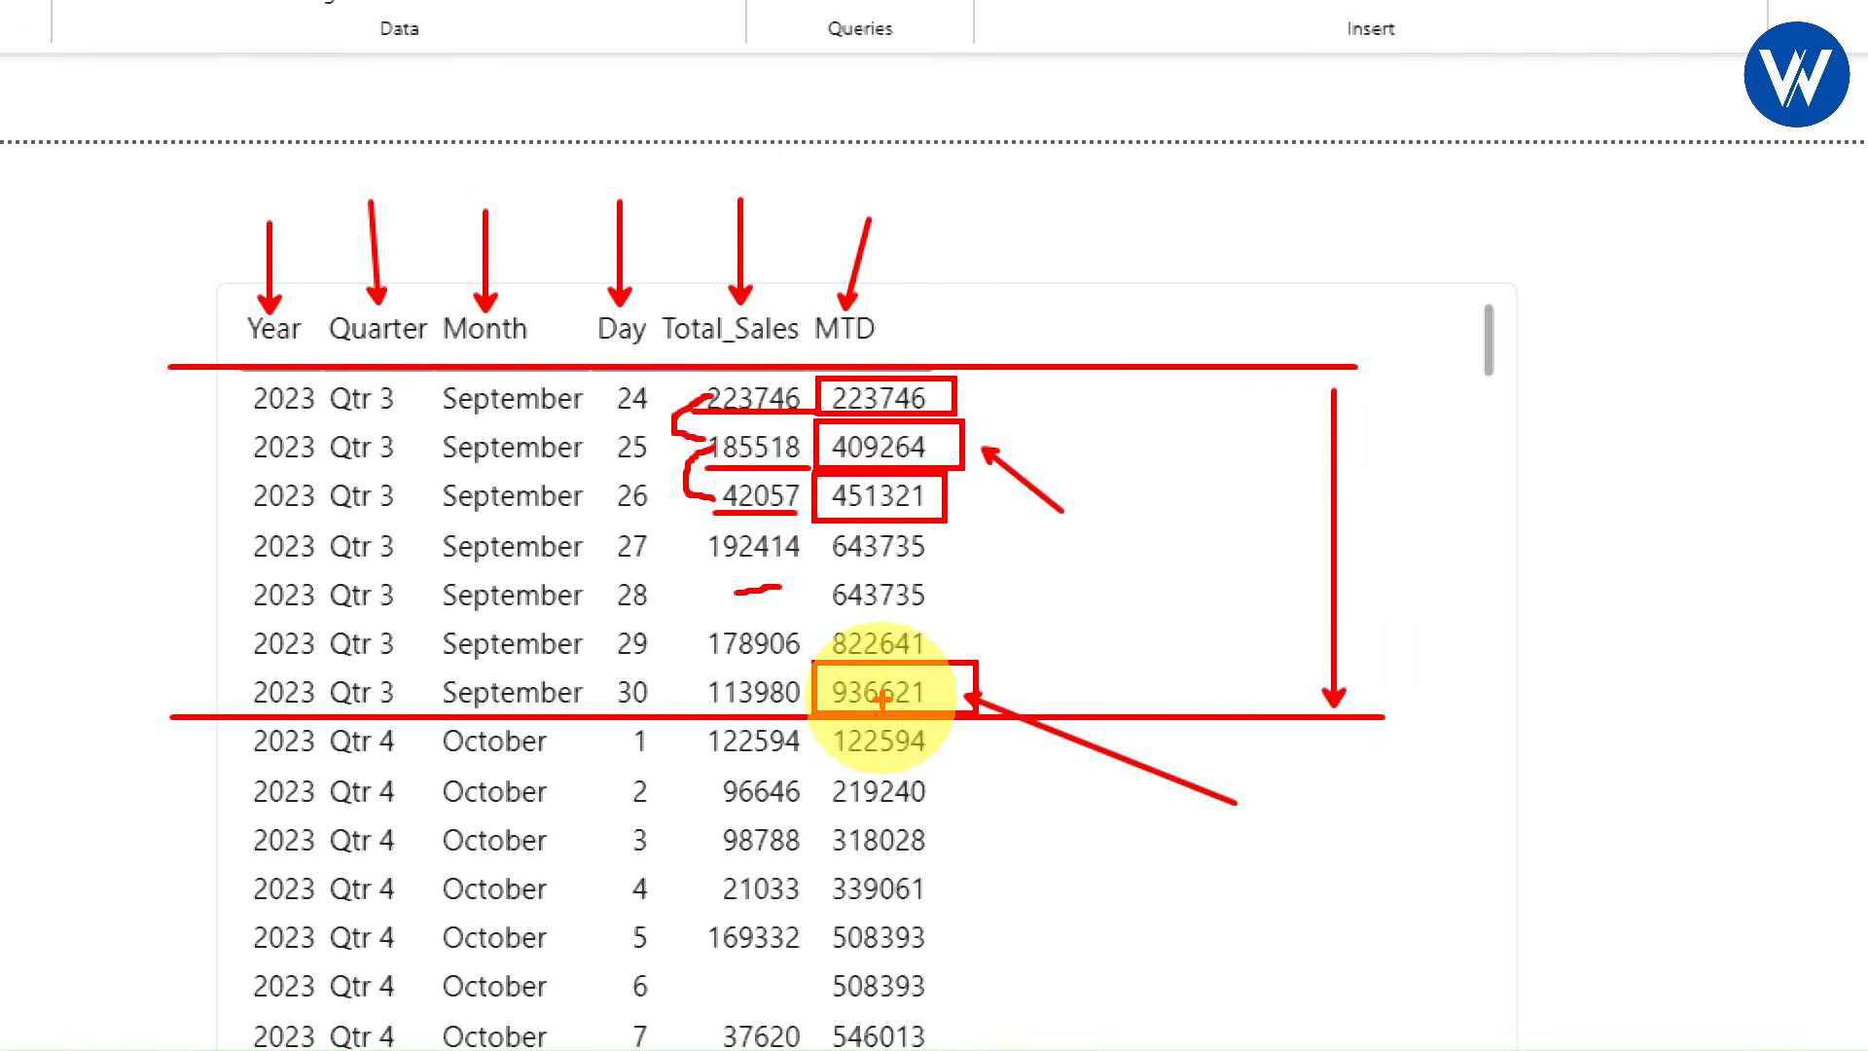
pyautogui.press('Escape')
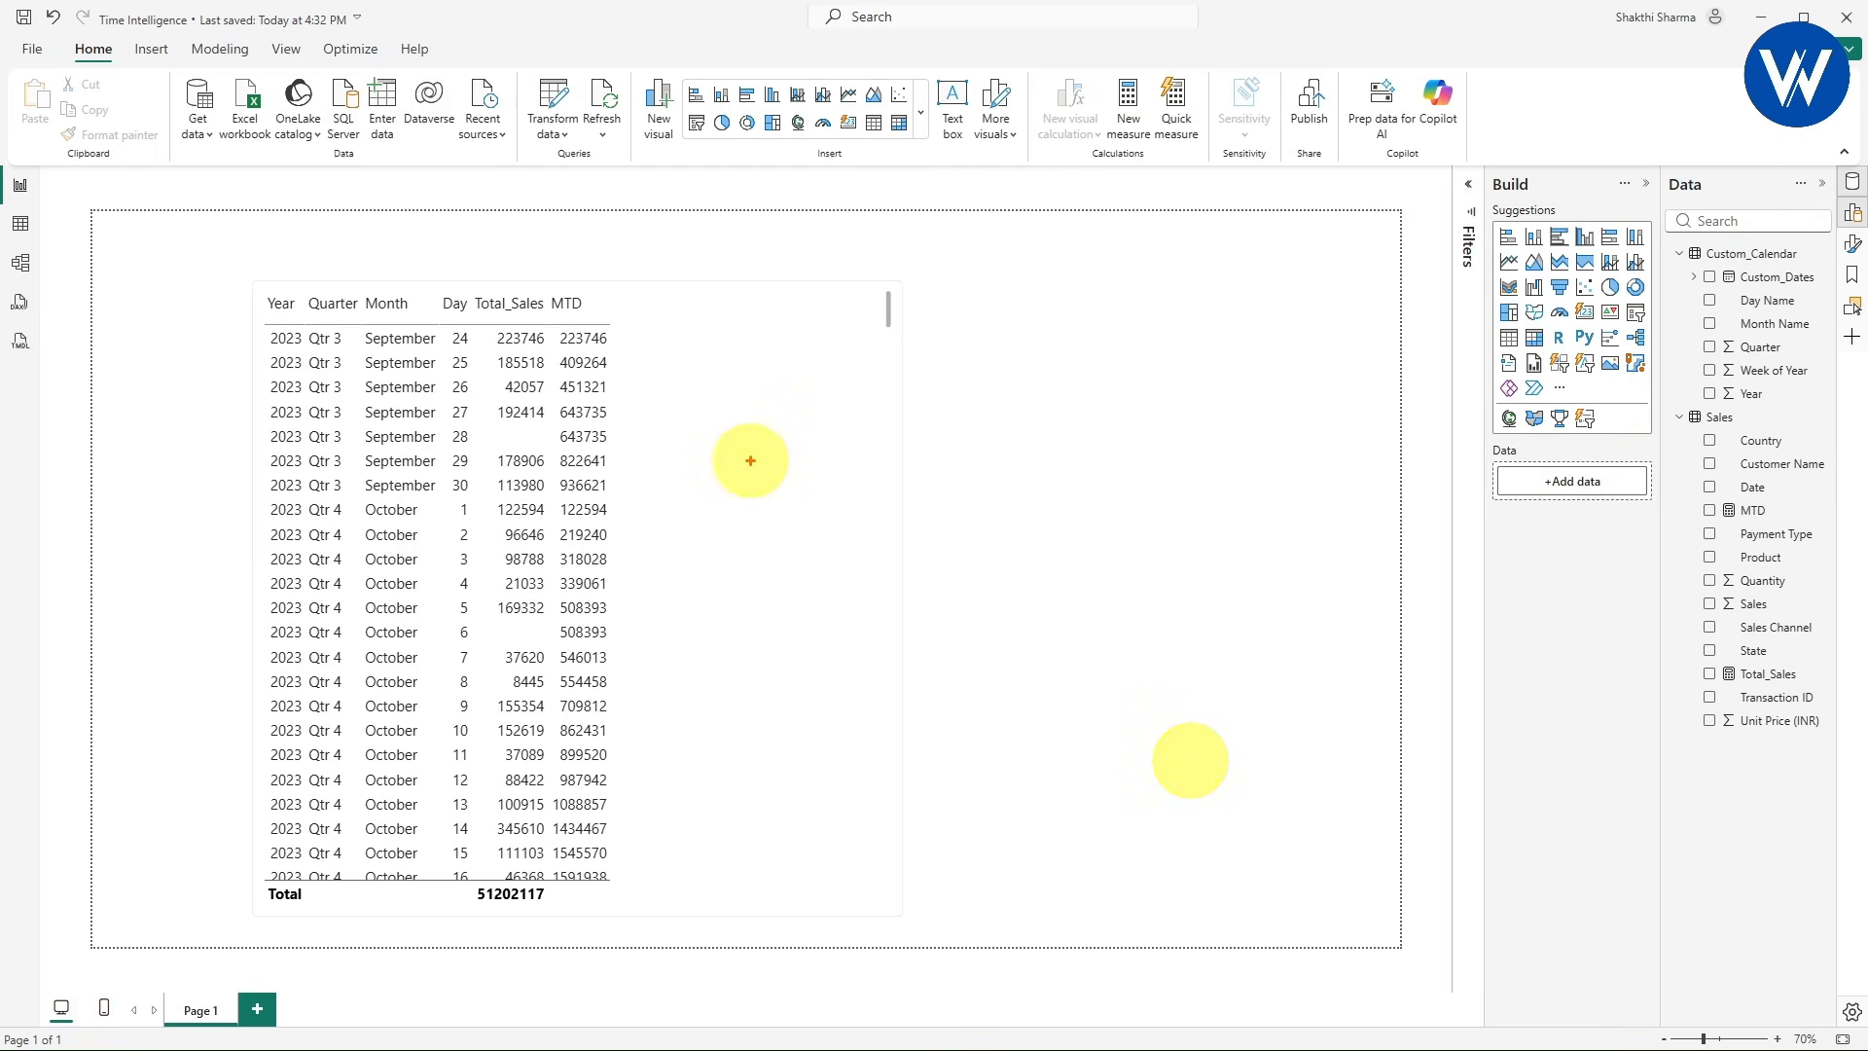
pyautogui.moveTo(670, 487); pyautogui.dragTo(670, 340)
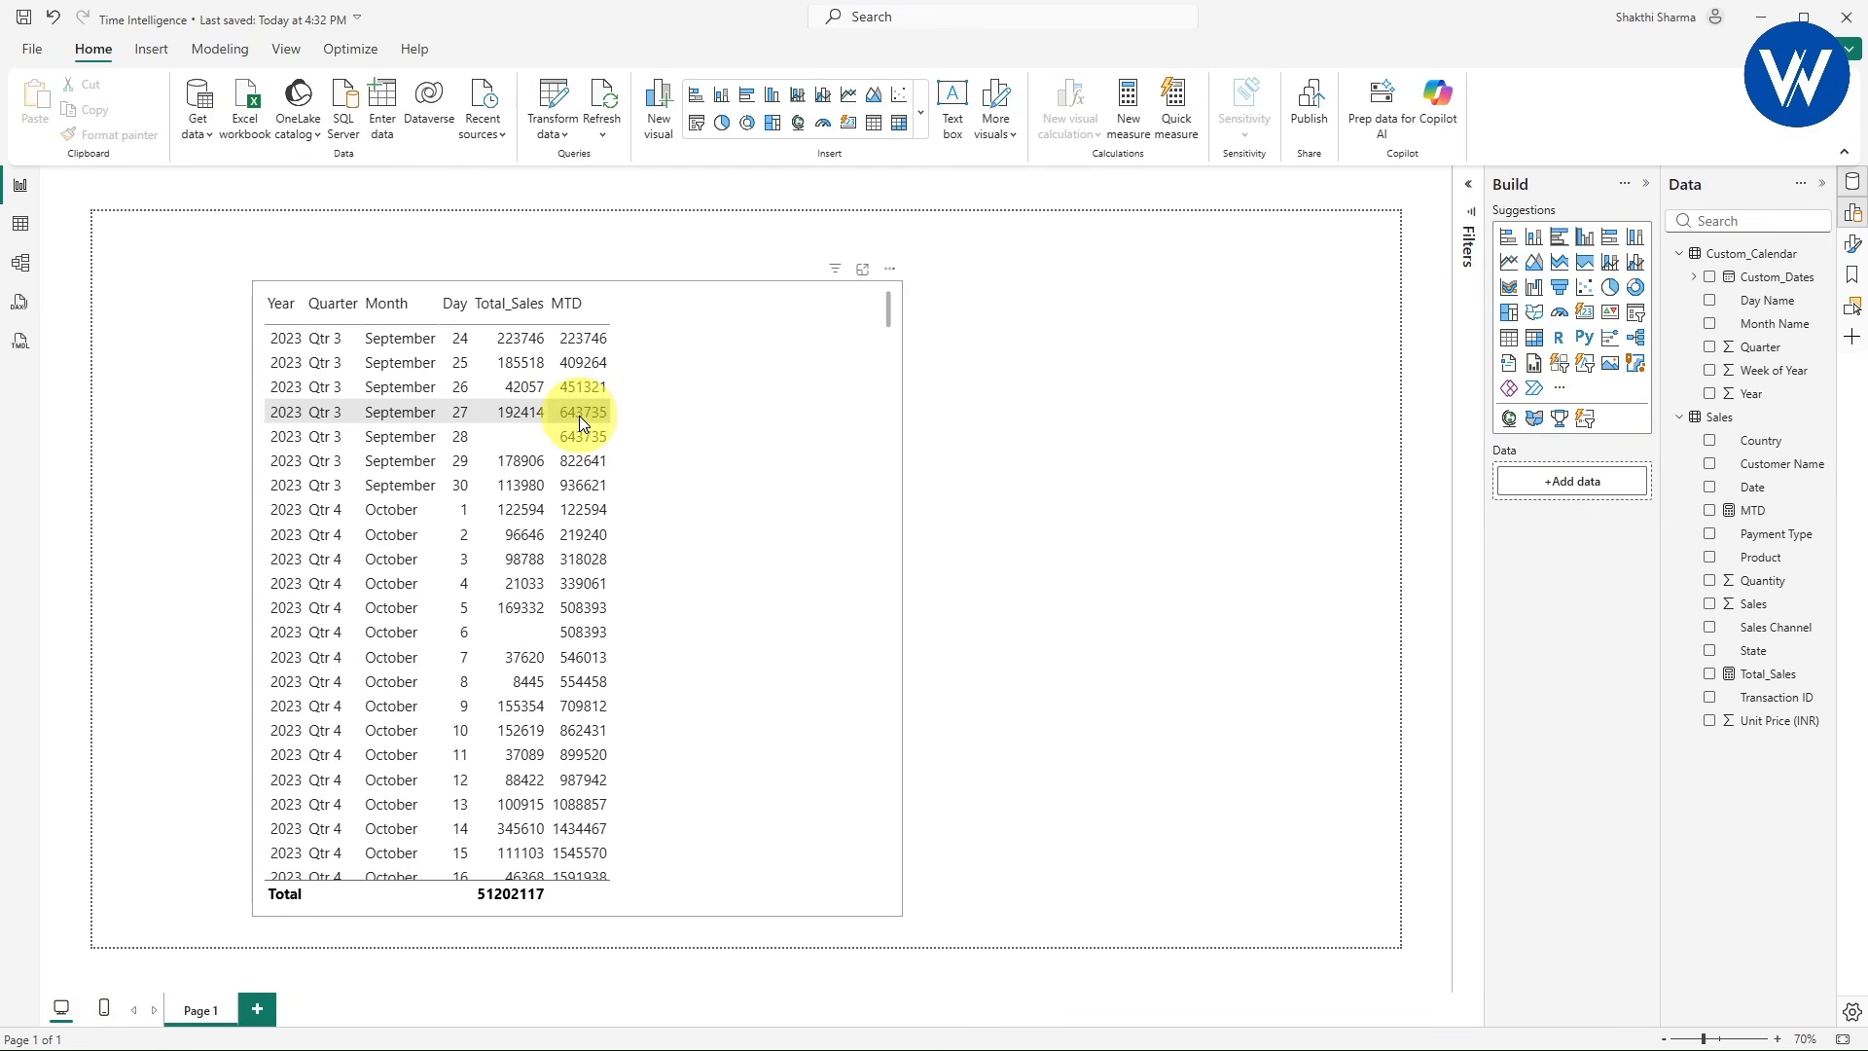
pyautogui.scroll(-3, 595, 414)
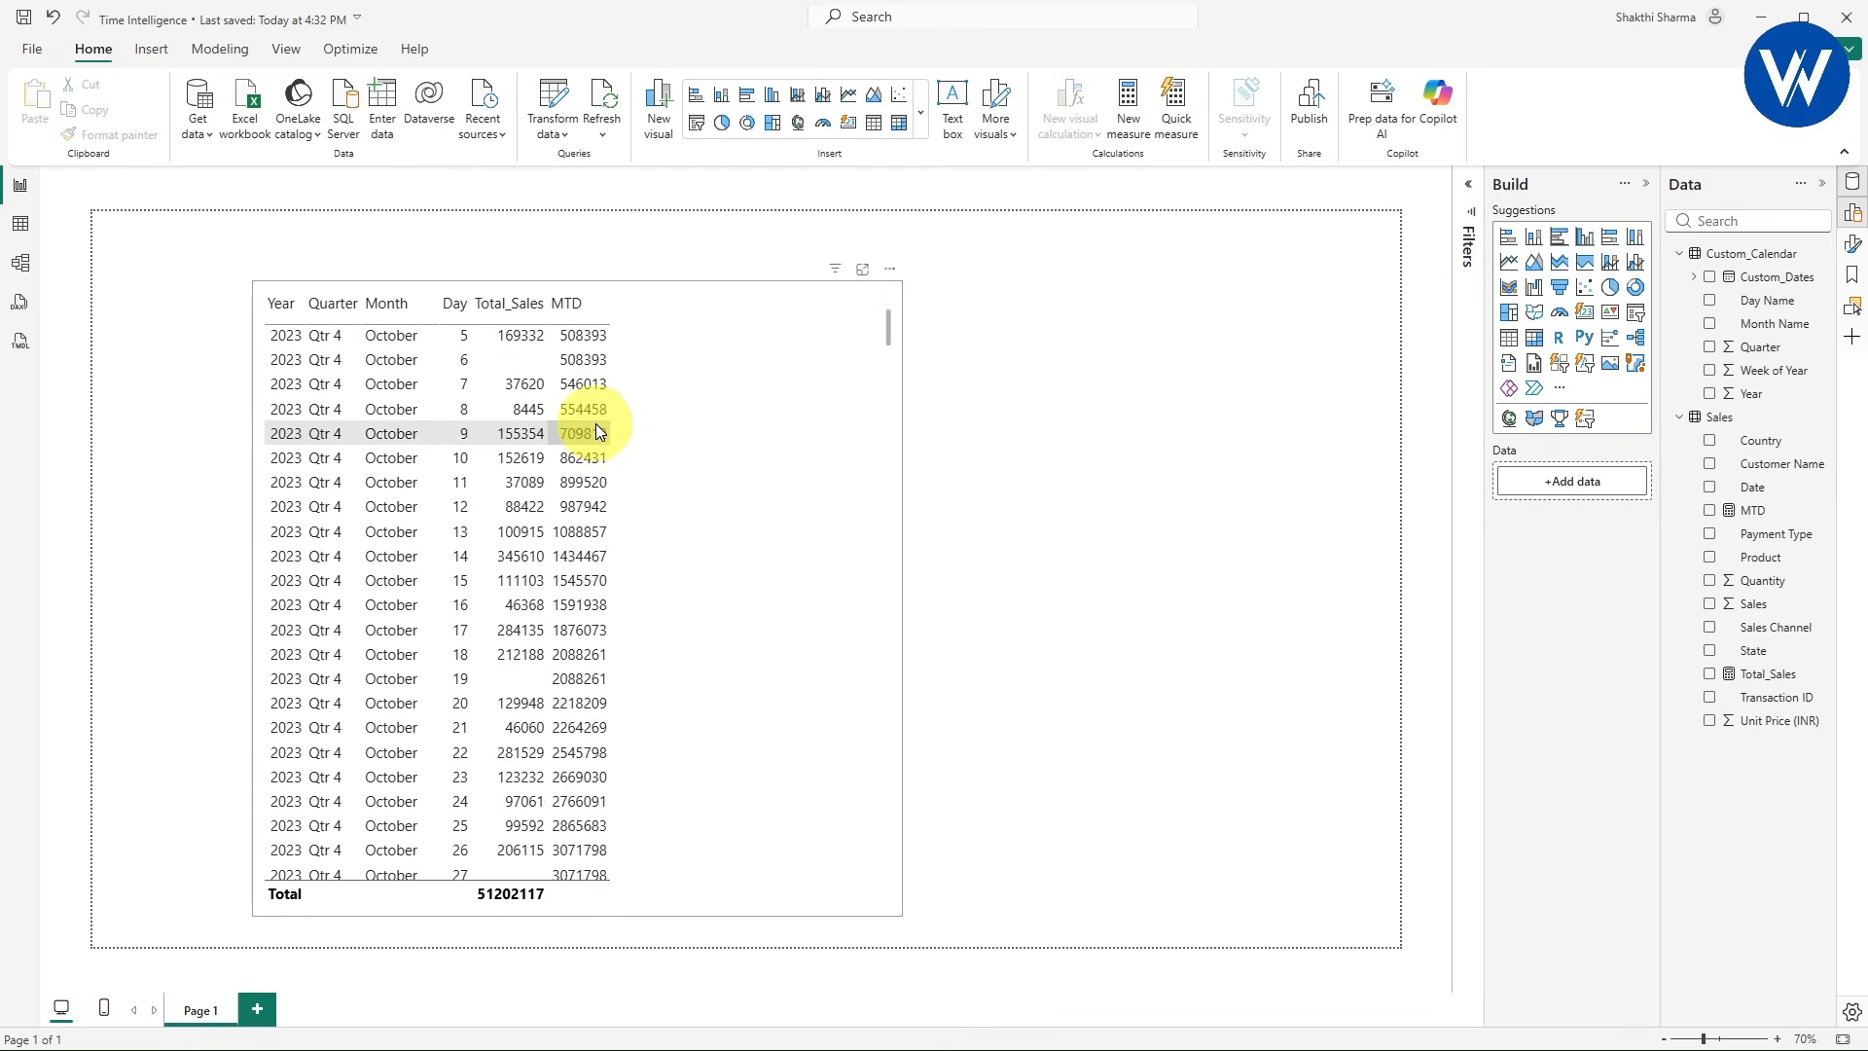
pyautogui.scroll(3, 594, 425)
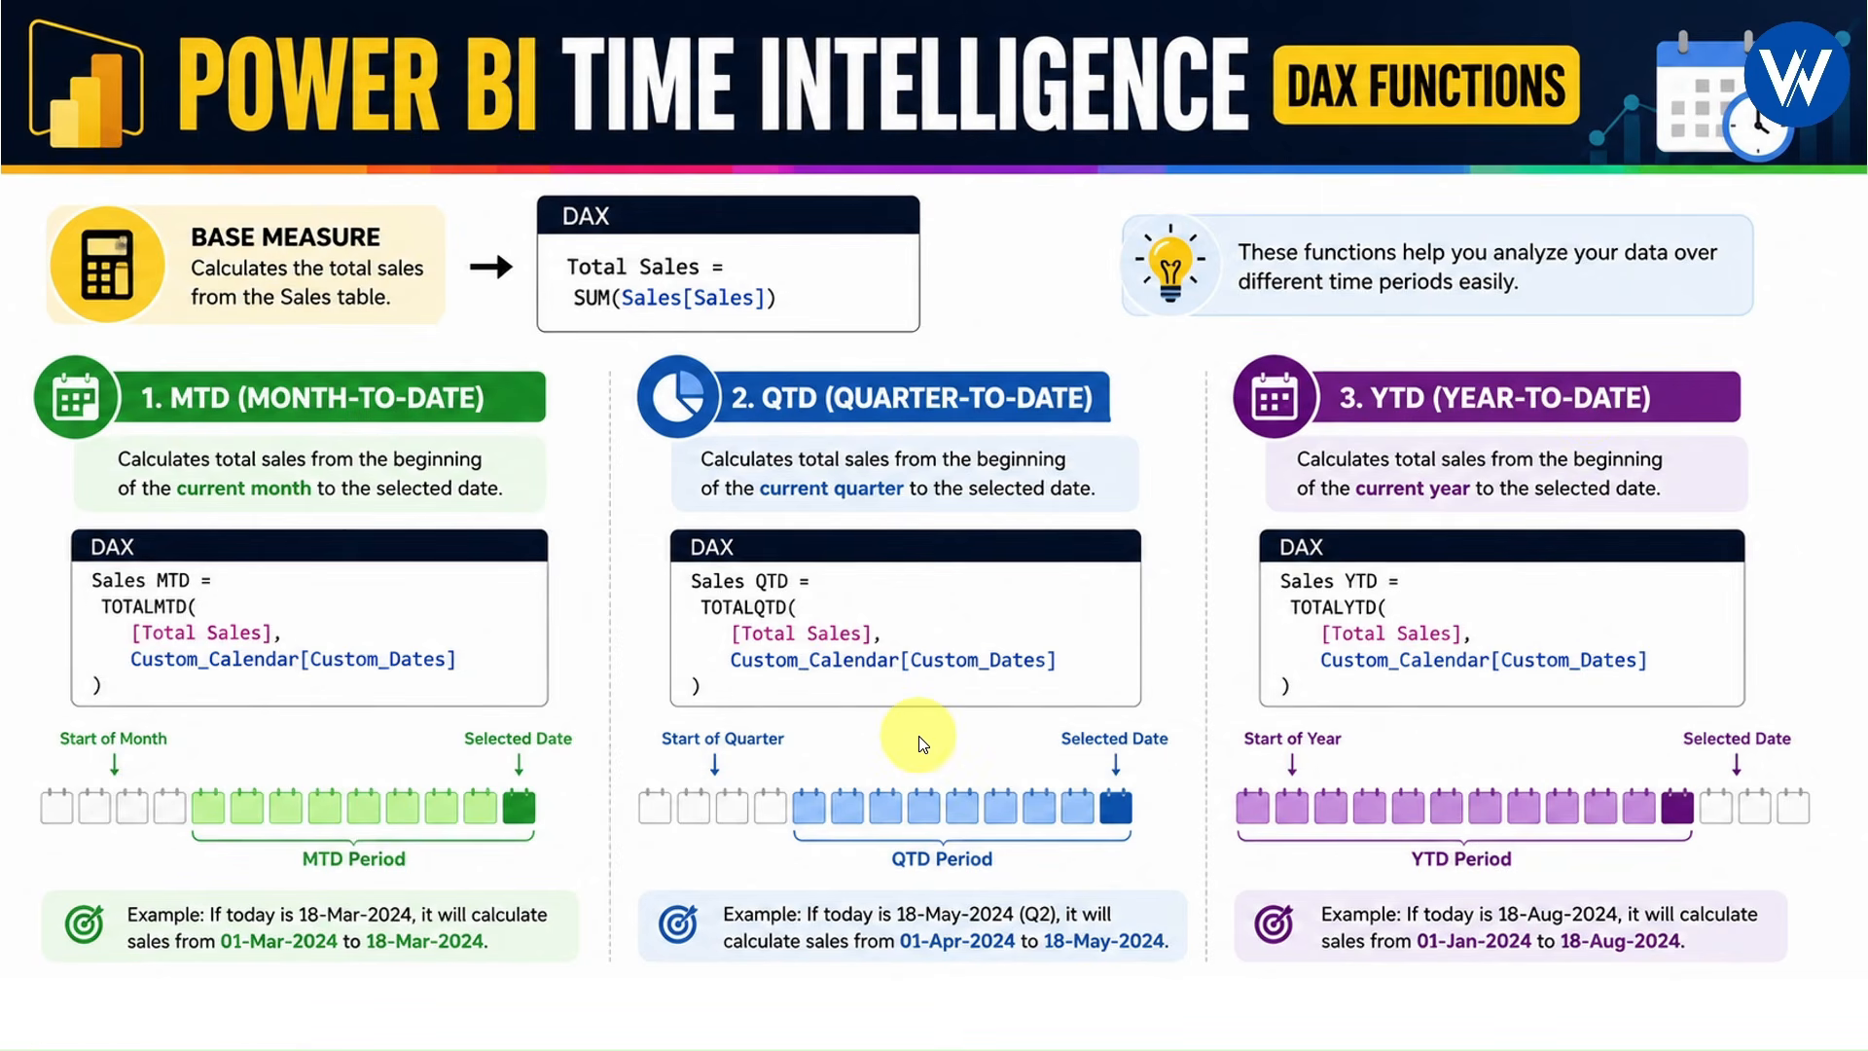
# - Switch back to Power BI and create a new measure in the Sales table, naming it QTD
pyautogui.hotkey('alt', 'Tab')
pyautogui.rightClick(1736, 420)
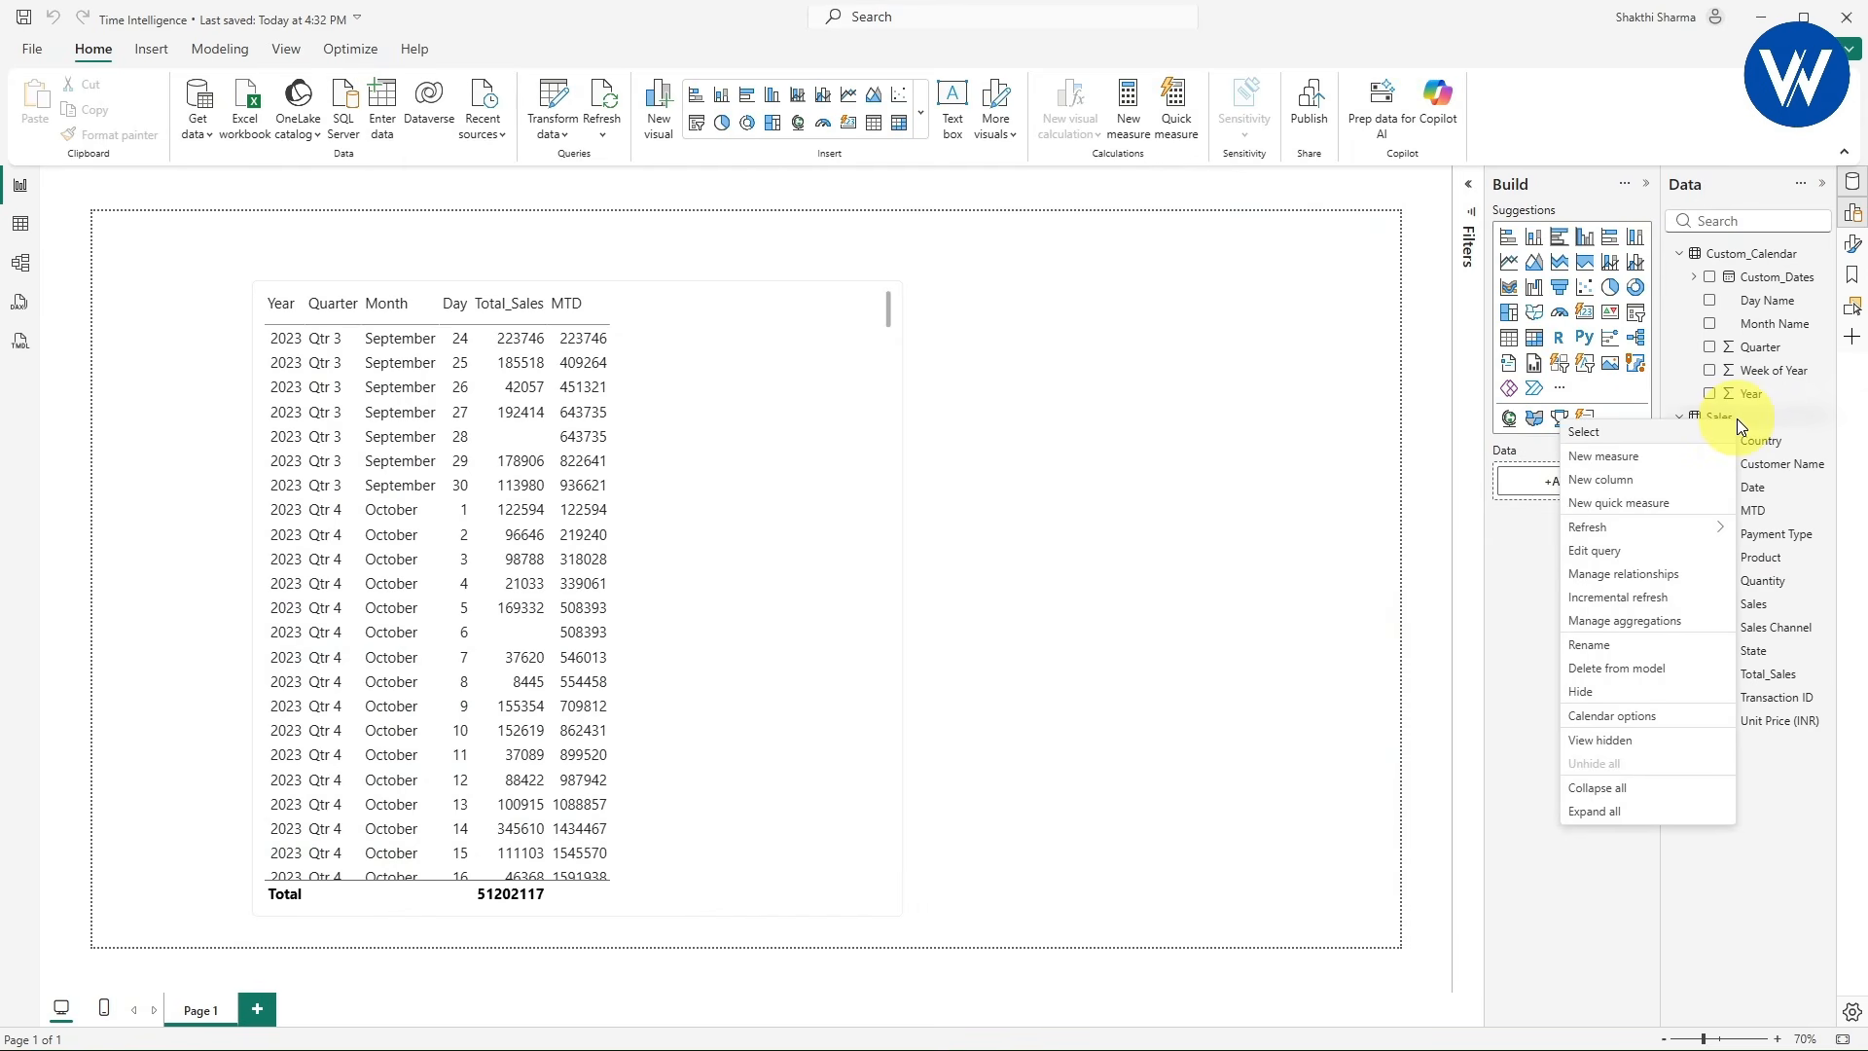
pyautogui.click(1604, 456)
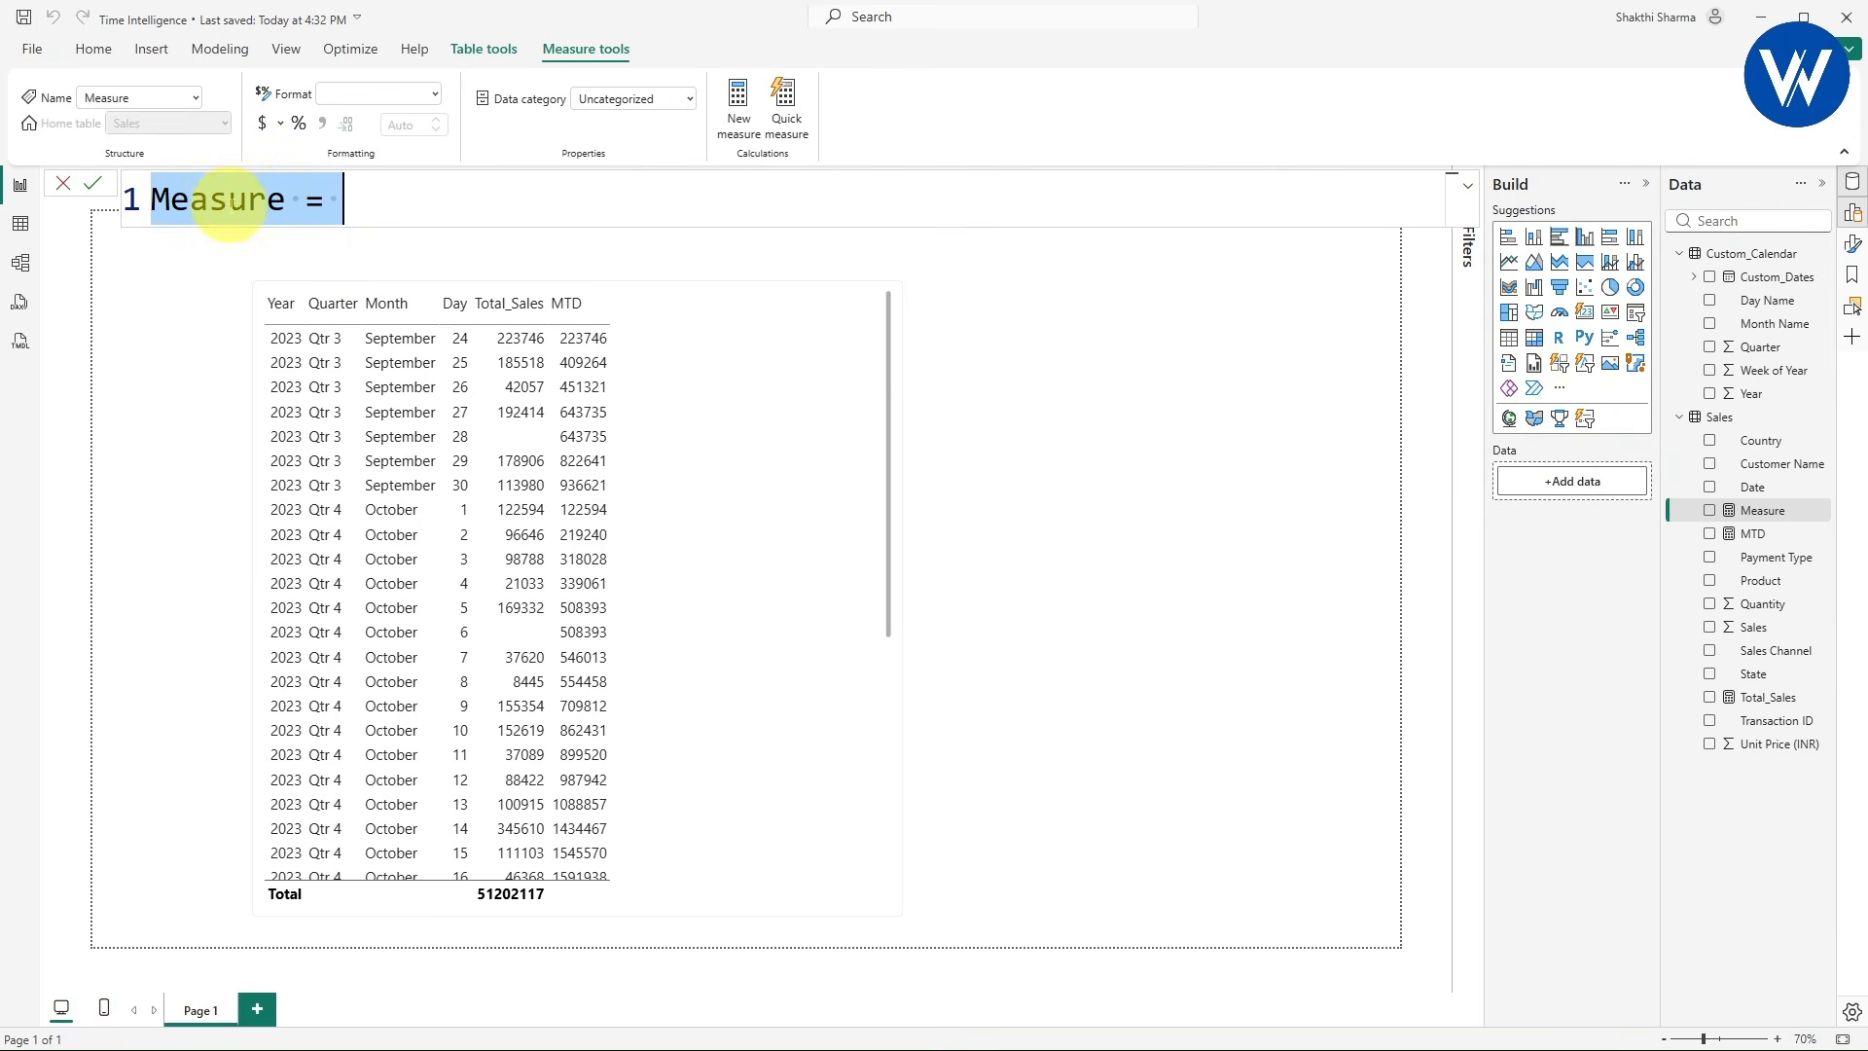
pyautogui.click(229, 200)
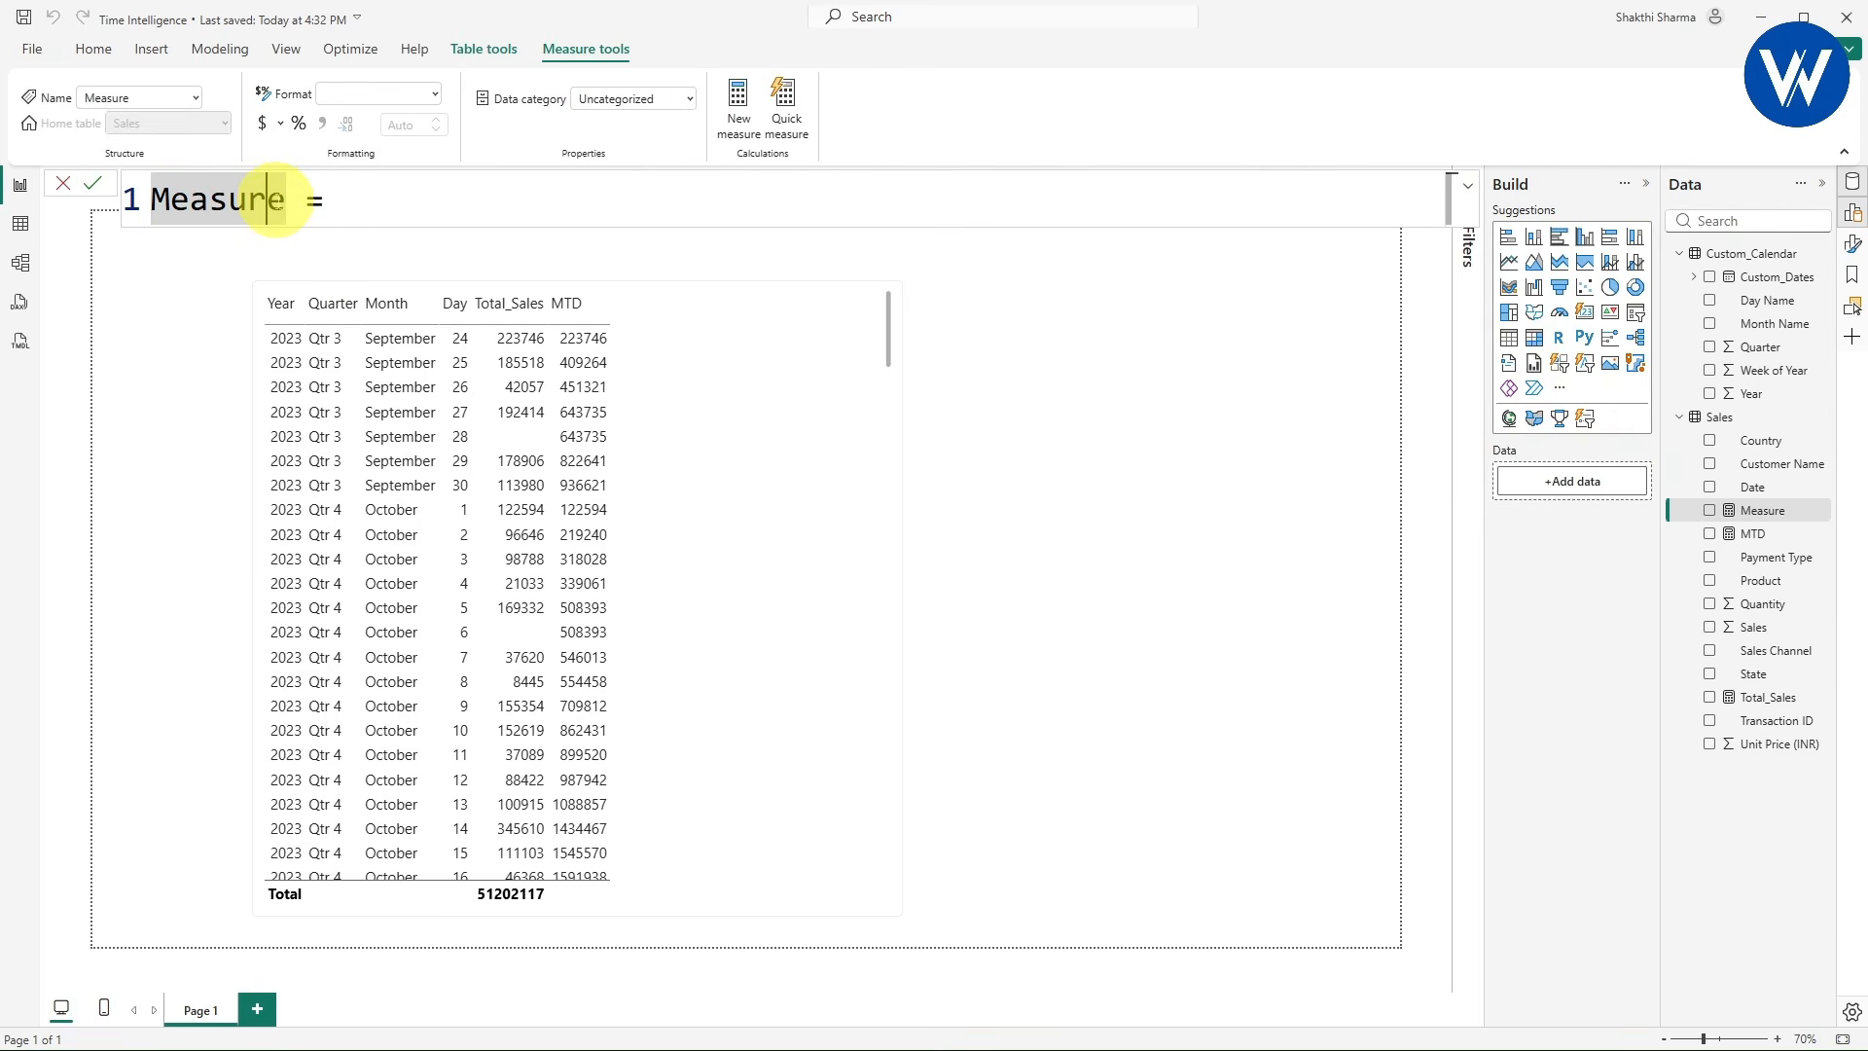
pyautogui.moveTo(284, 200); pyautogui.dragTo(136, 200)
pyautogui.write('A')
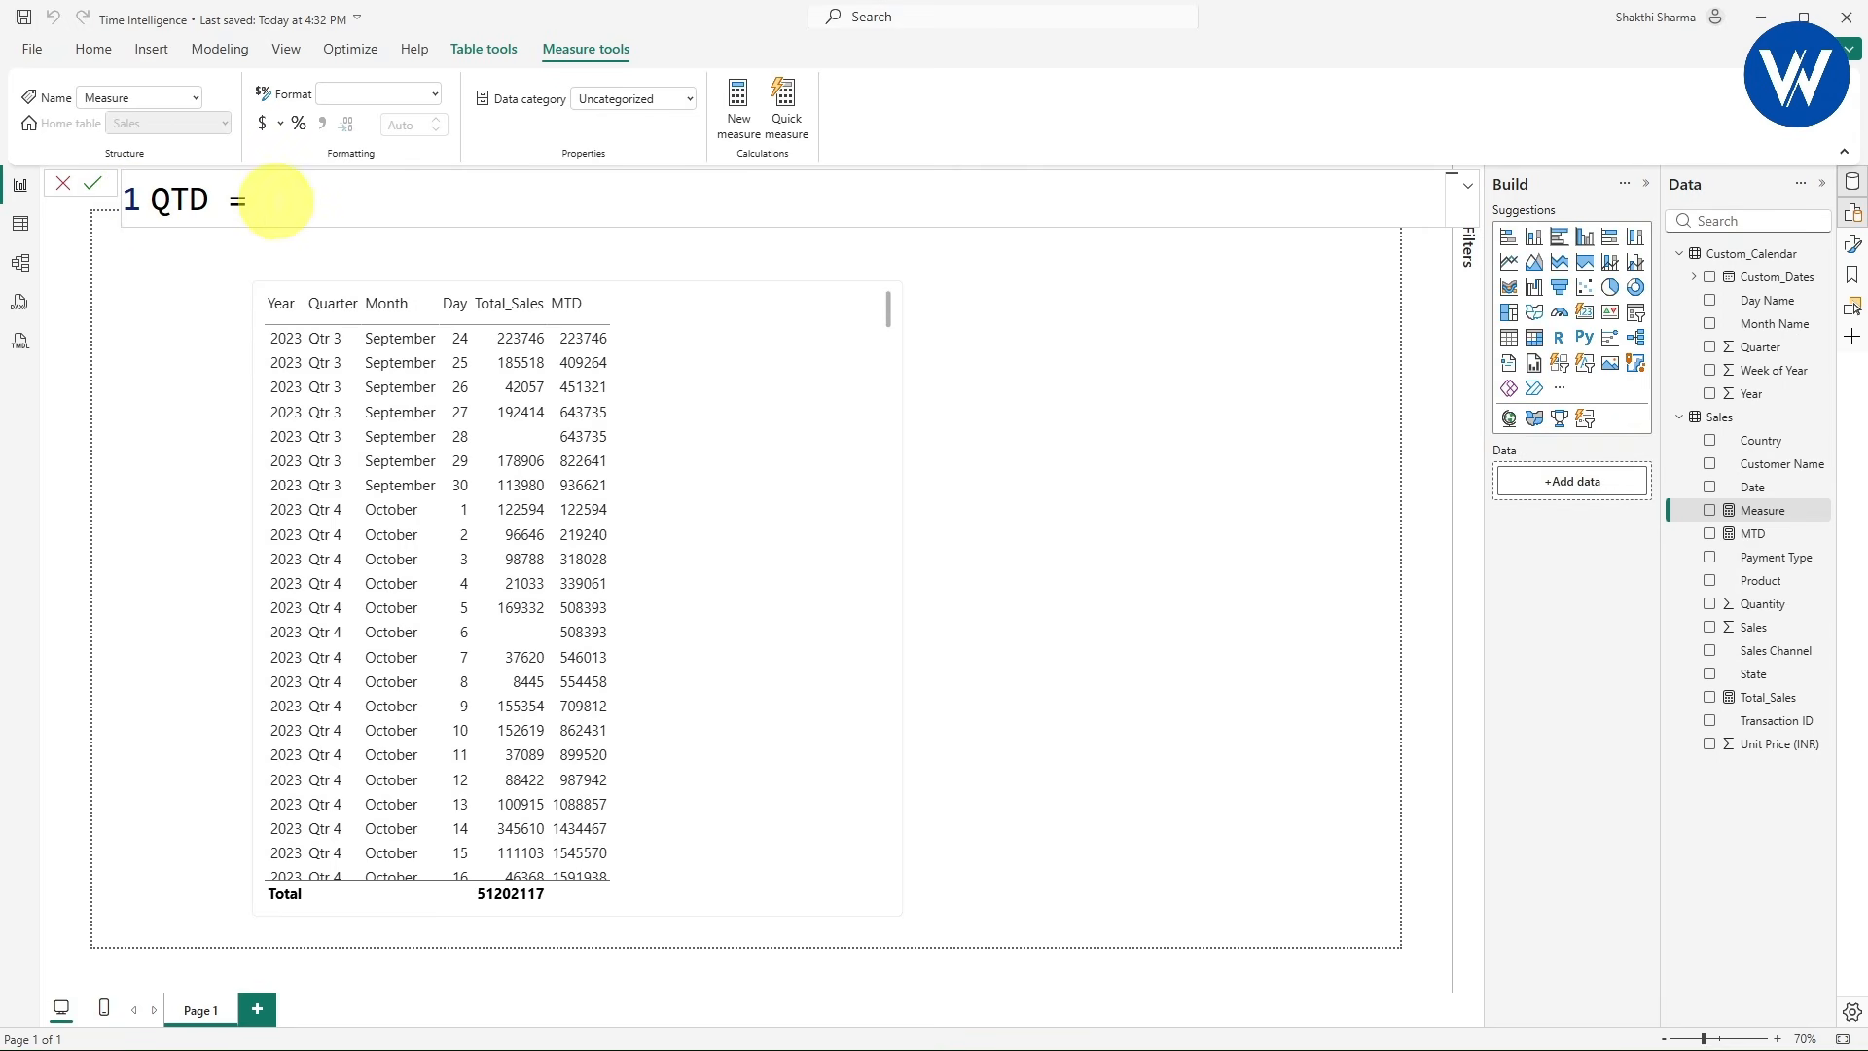
# - Define QTD with TOTALQTD, using [Total_Sales] as the expression and Custom_Calendar[Custom_Dates] as the dates, and commit the formula
pyautogui.write('TOTAL')
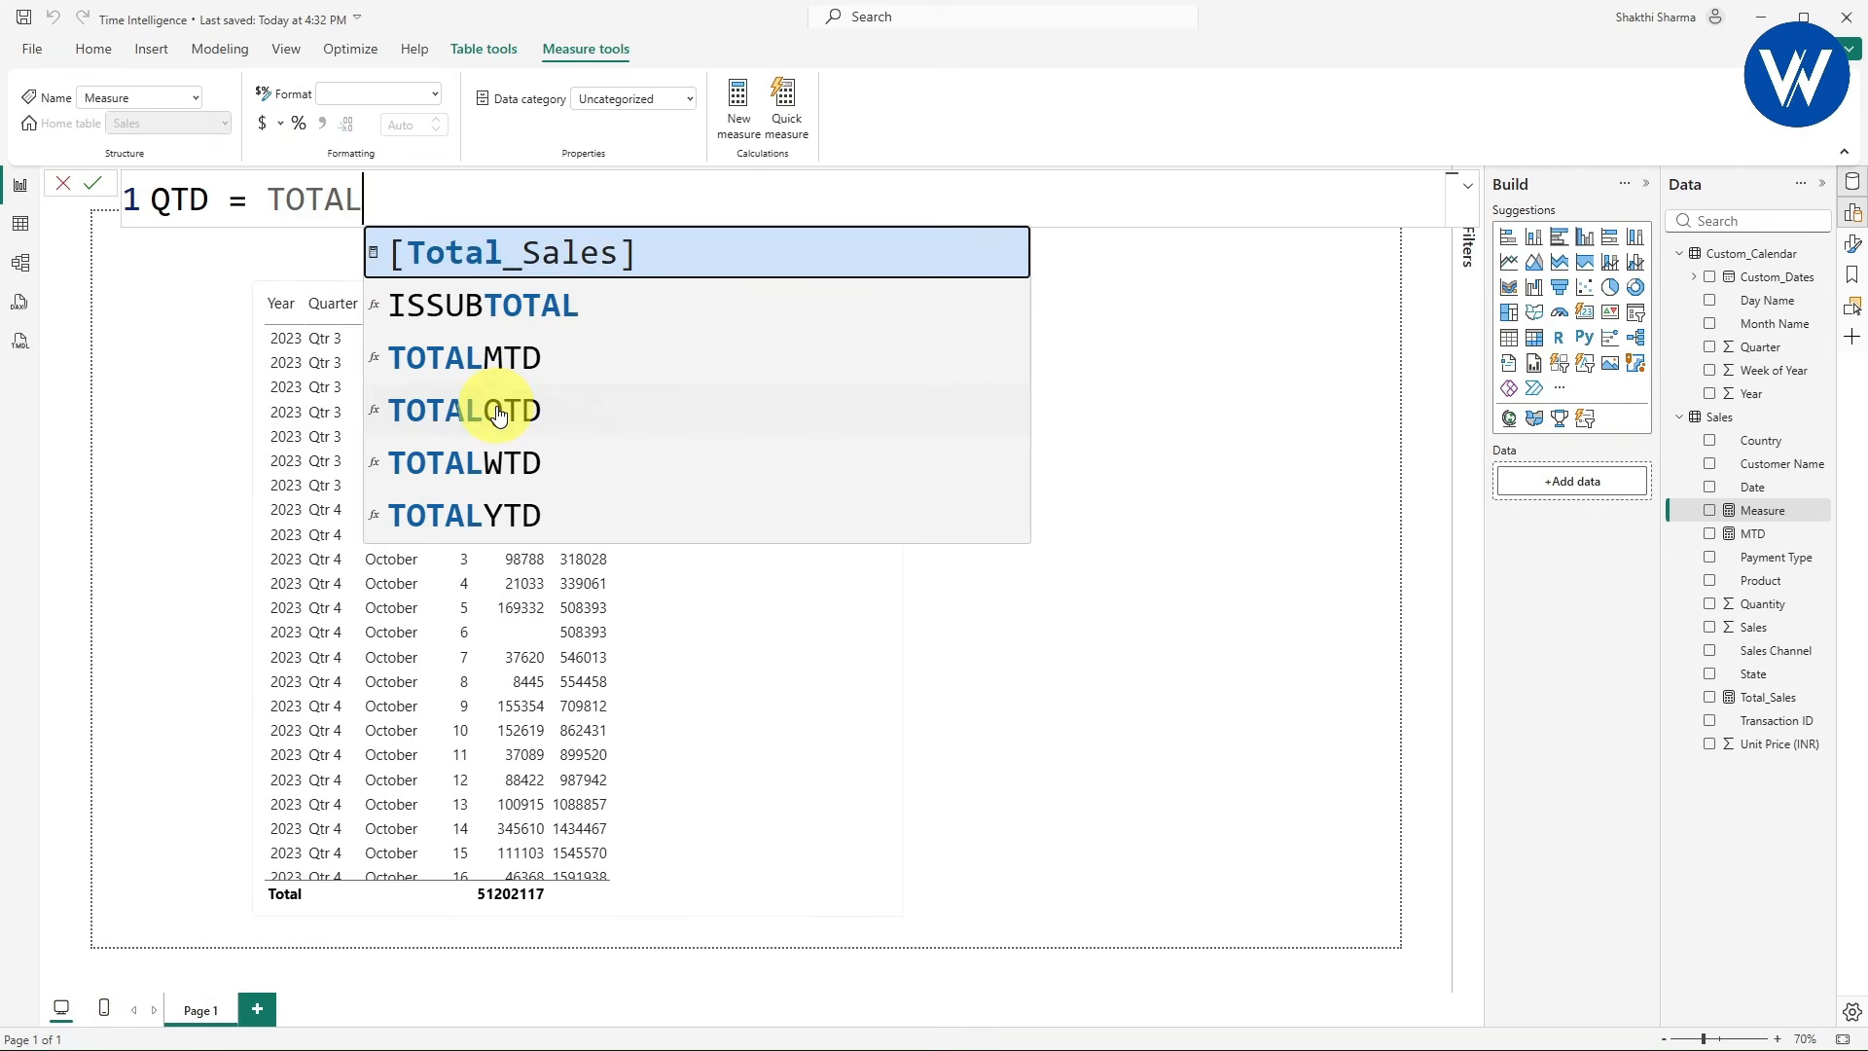
pyautogui.click(501, 420)
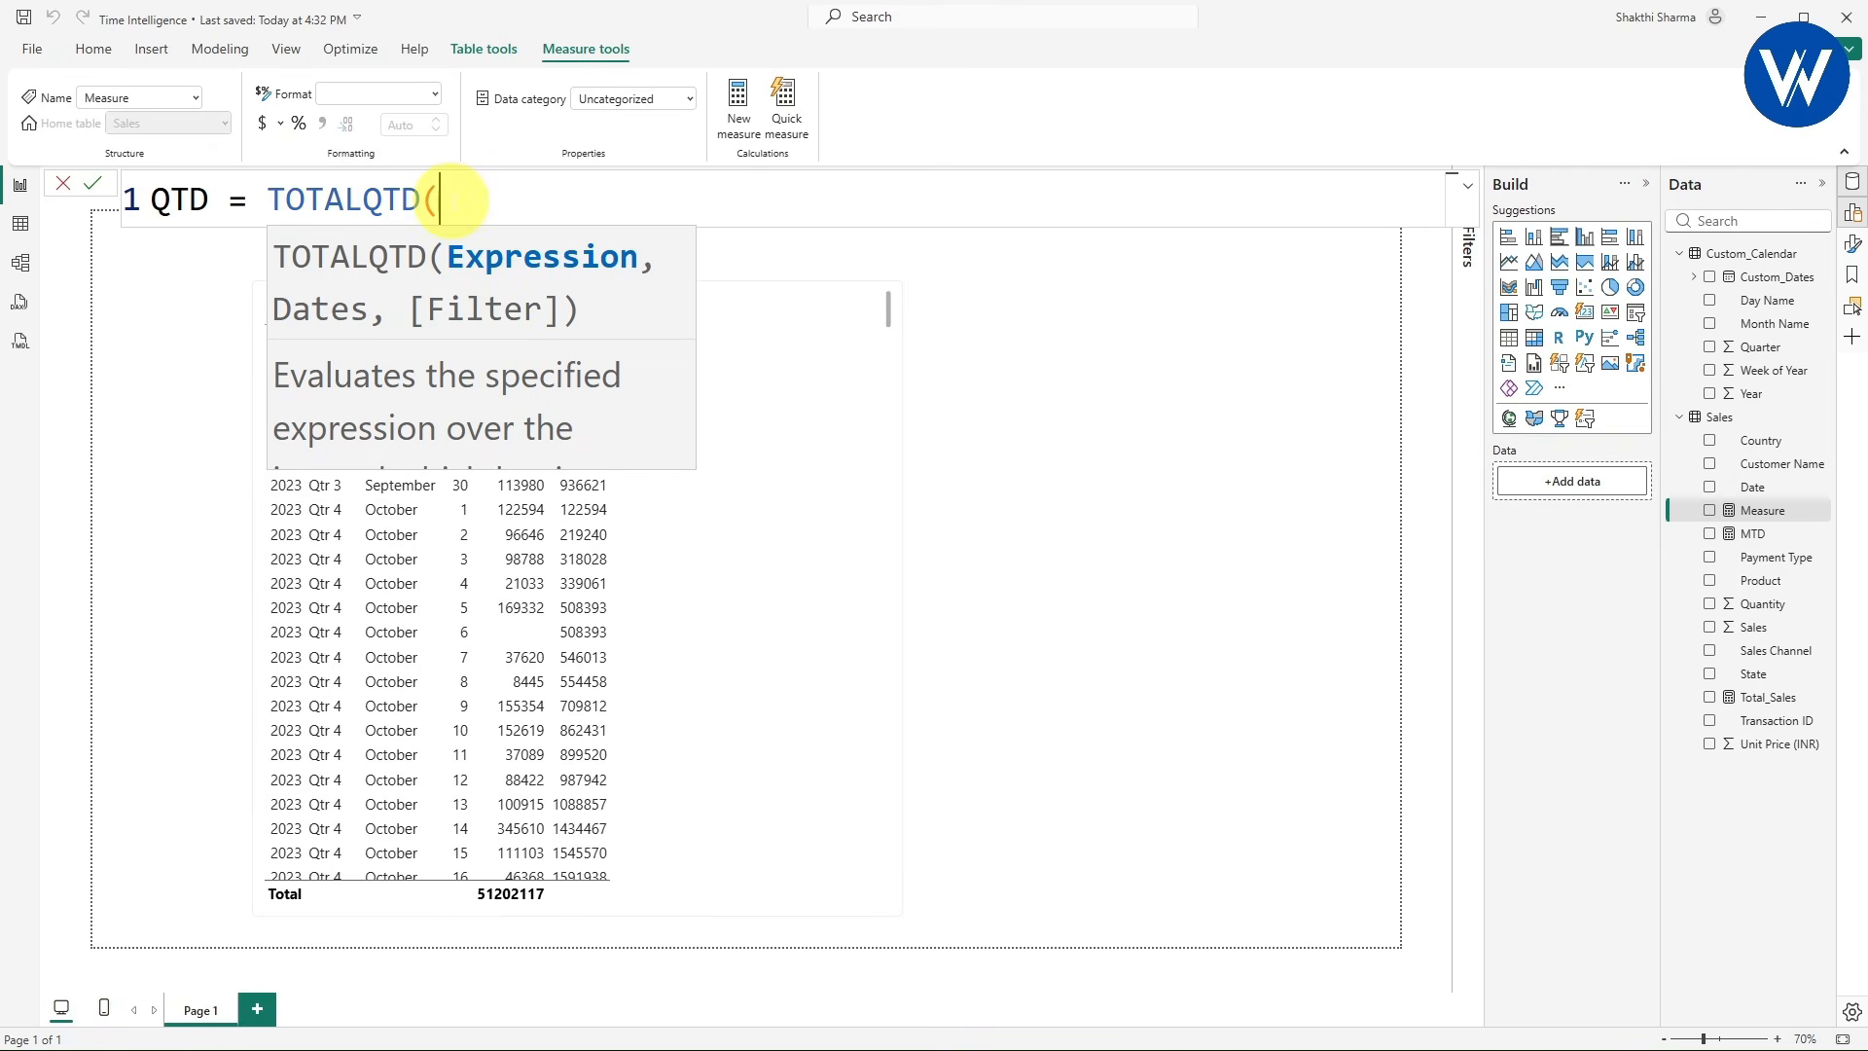
pyautogui.write('TO')
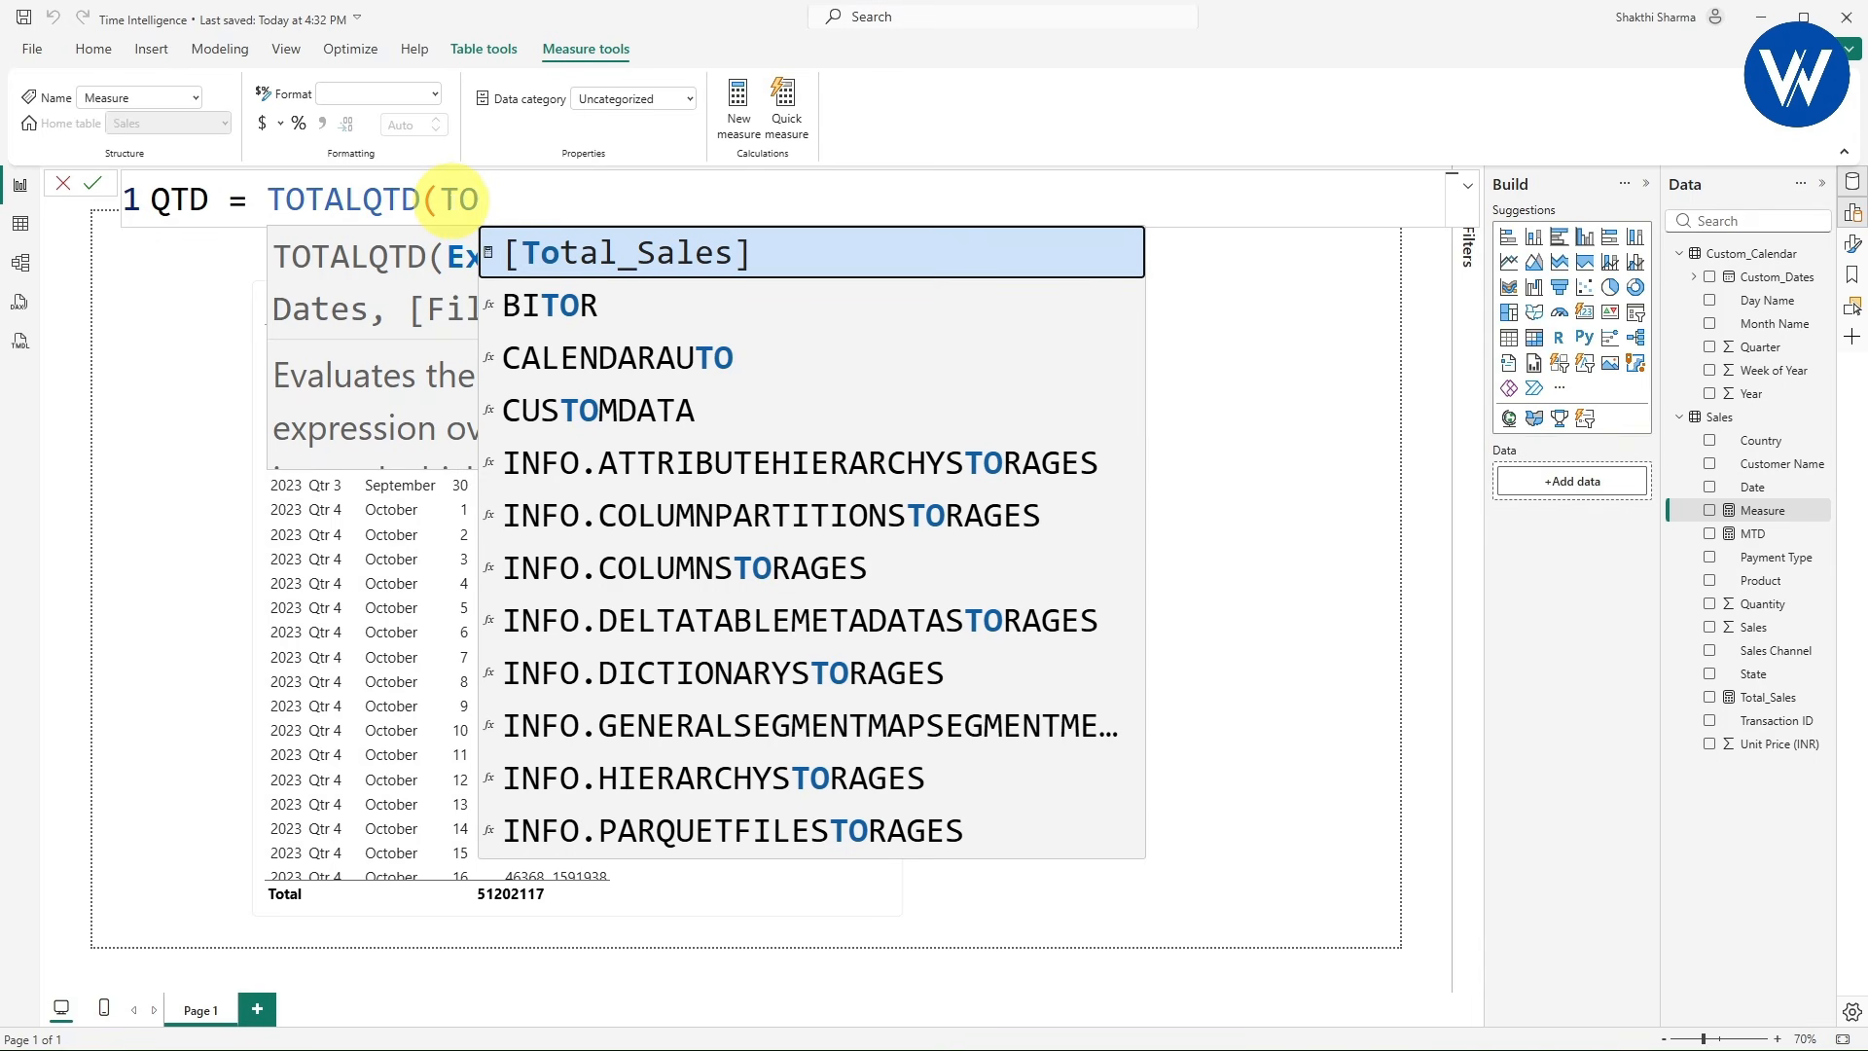
pyautogui.click(569, 255)
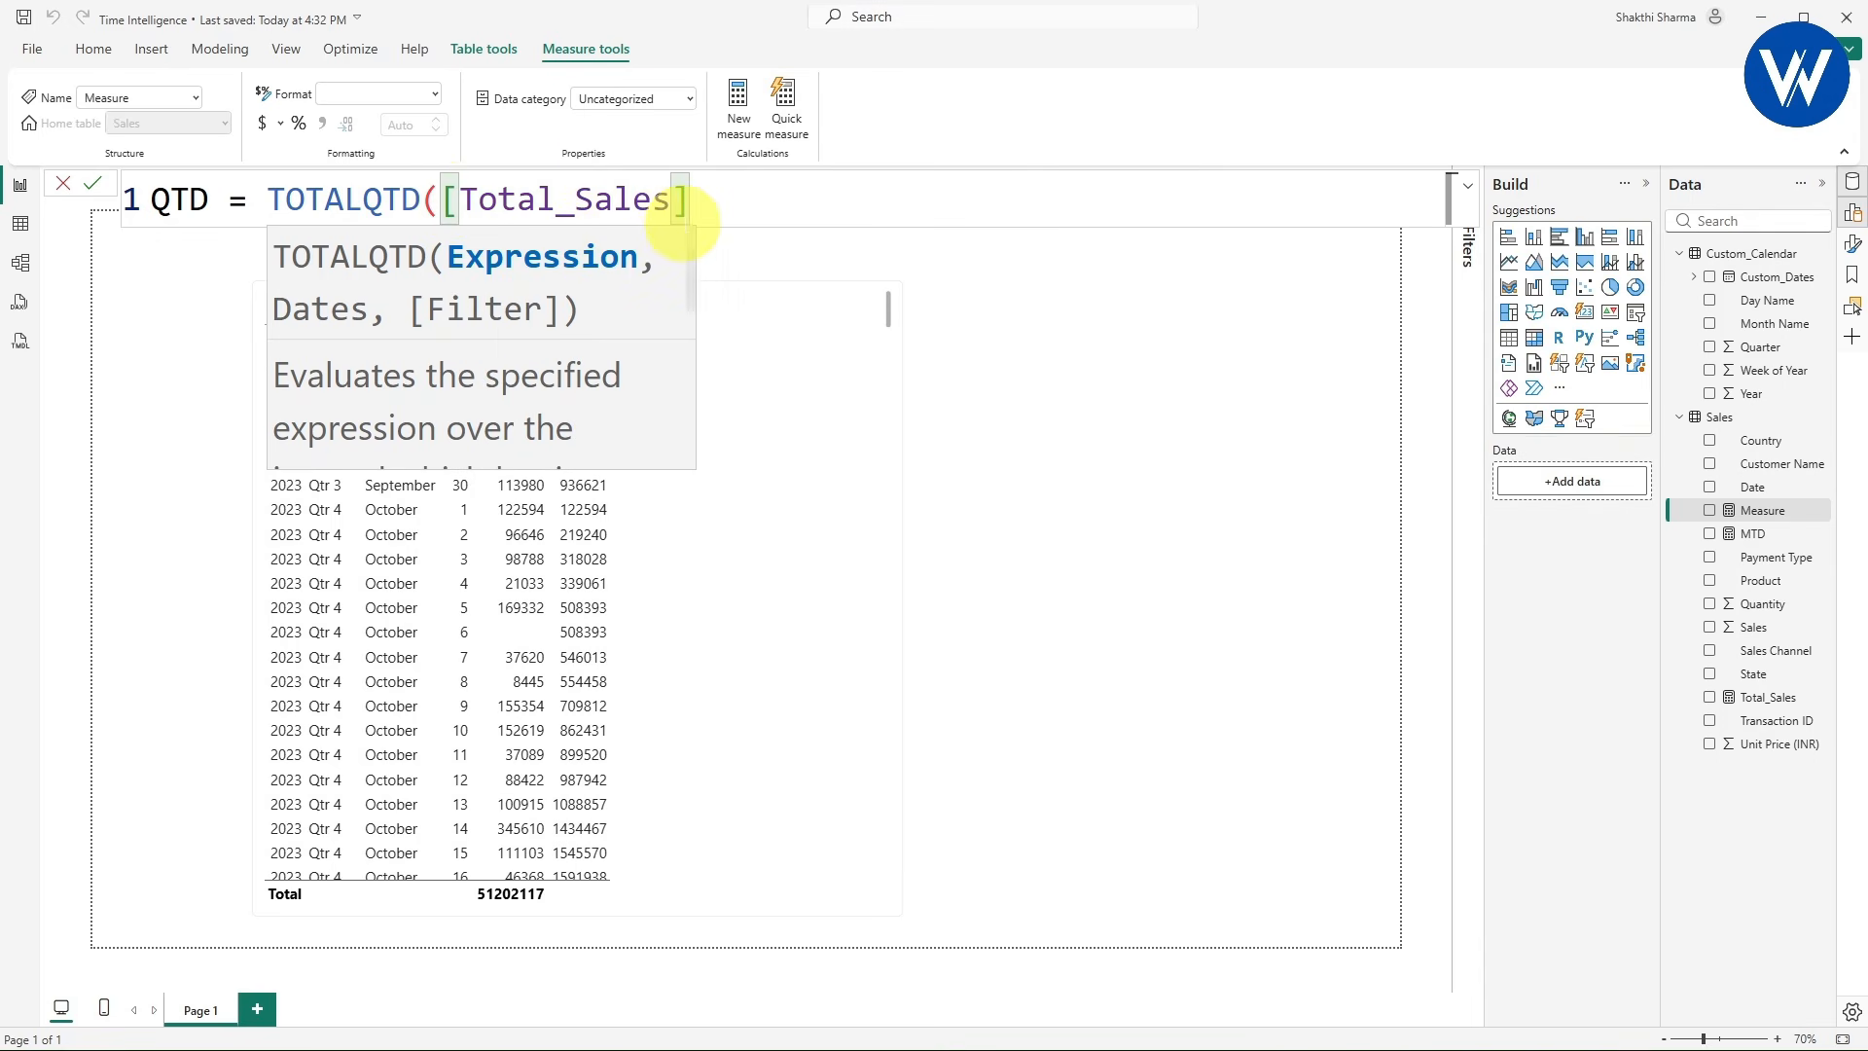
pyautogui.write(',')
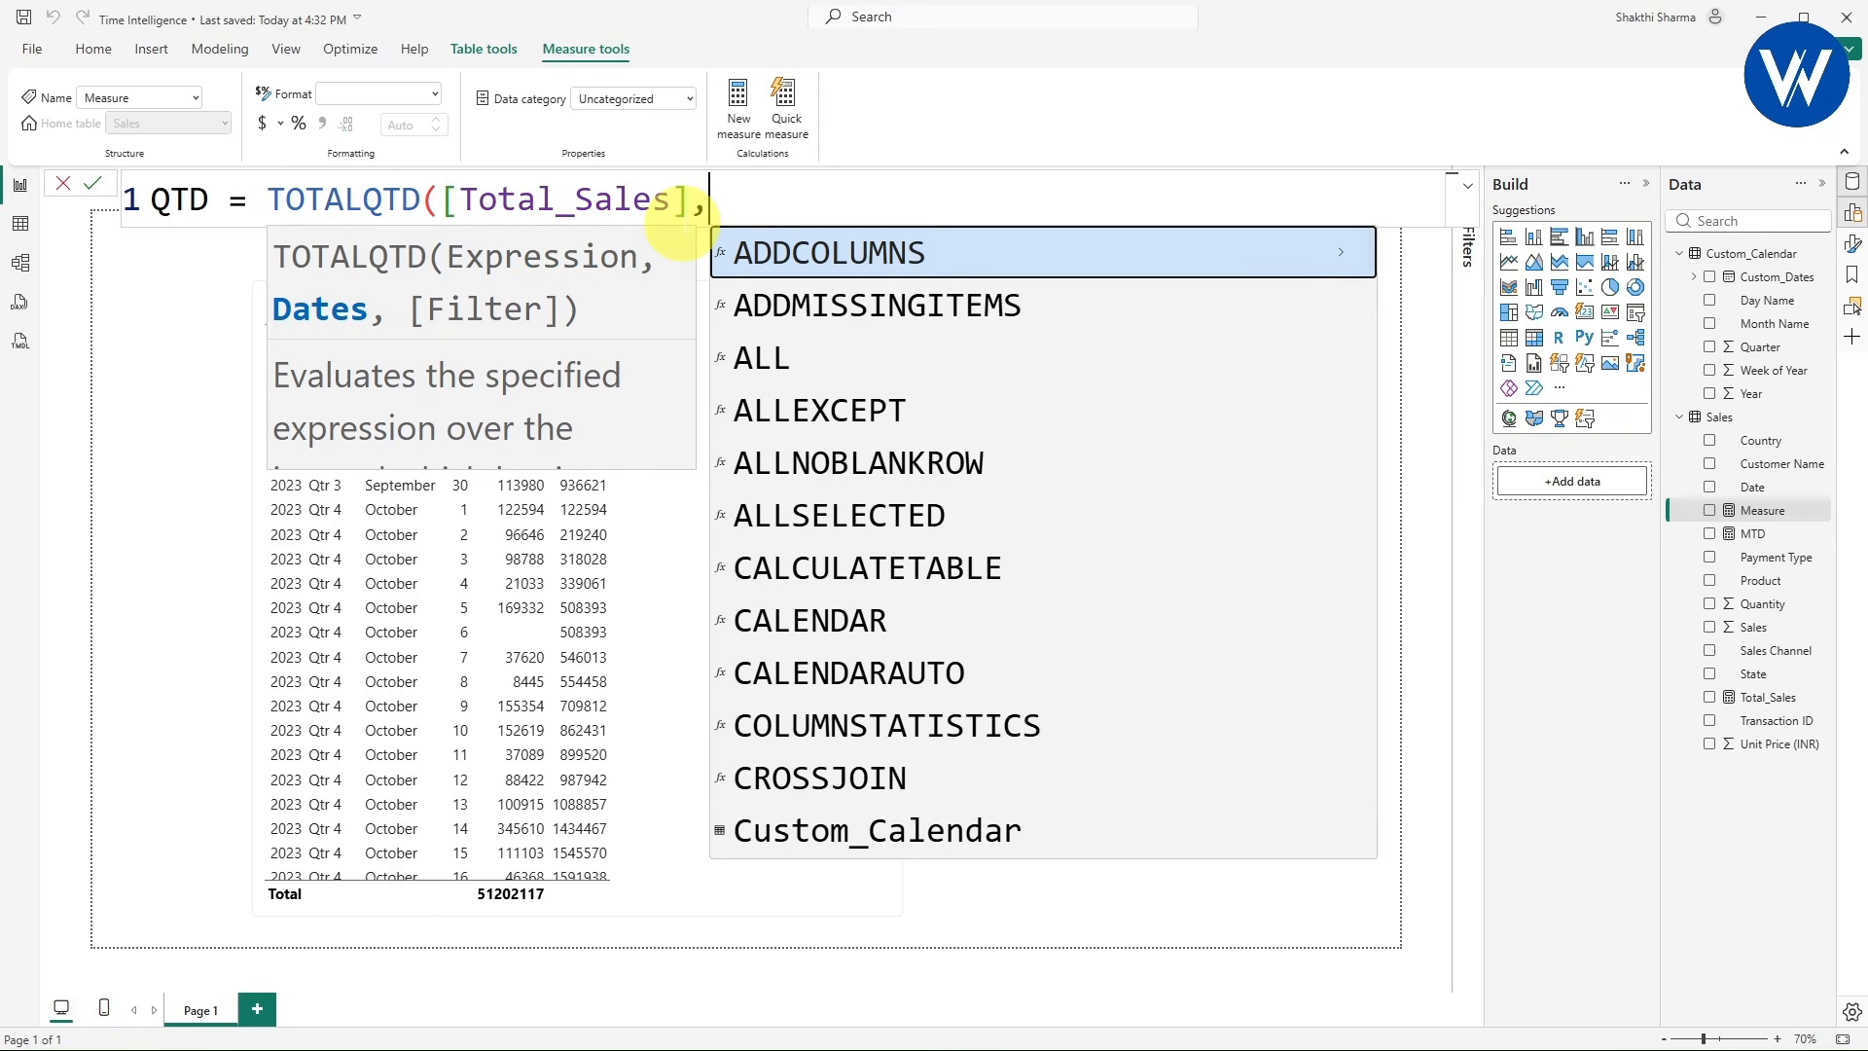
pyautogui.write('CUSTOM')
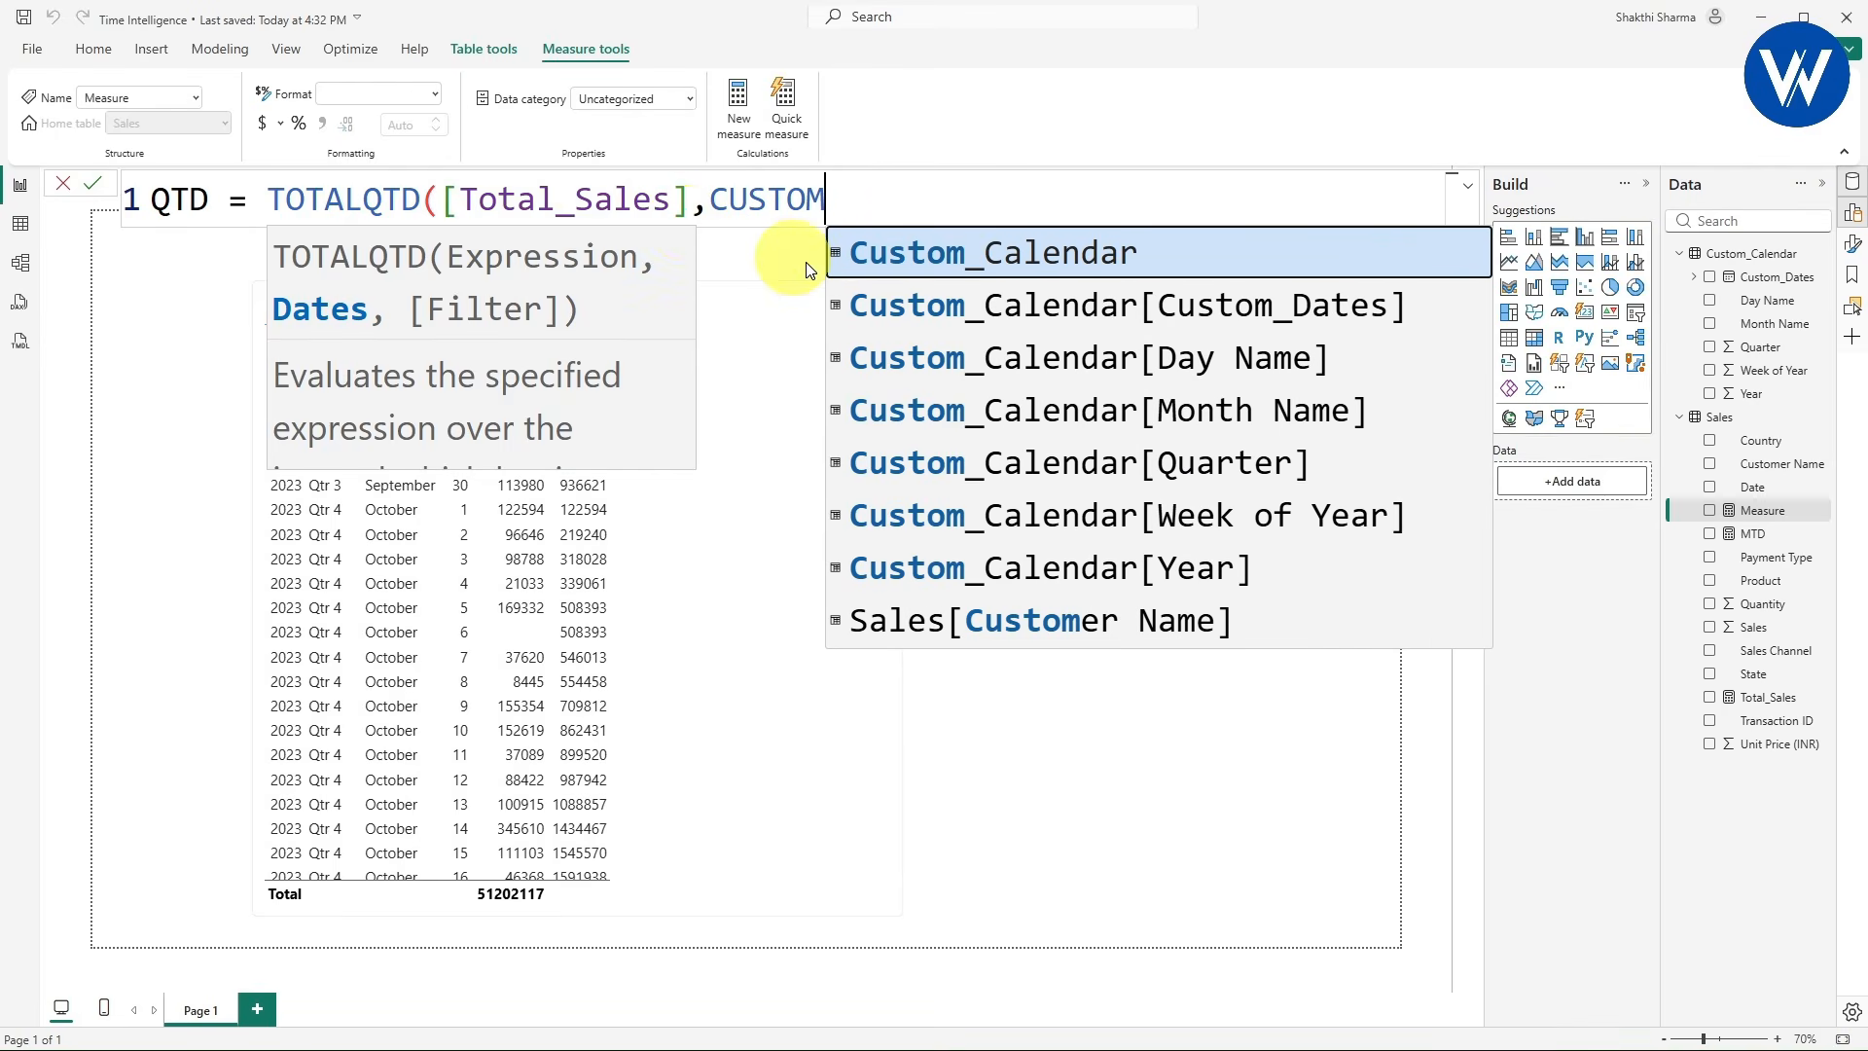
pyautogui.click(1124, 319)
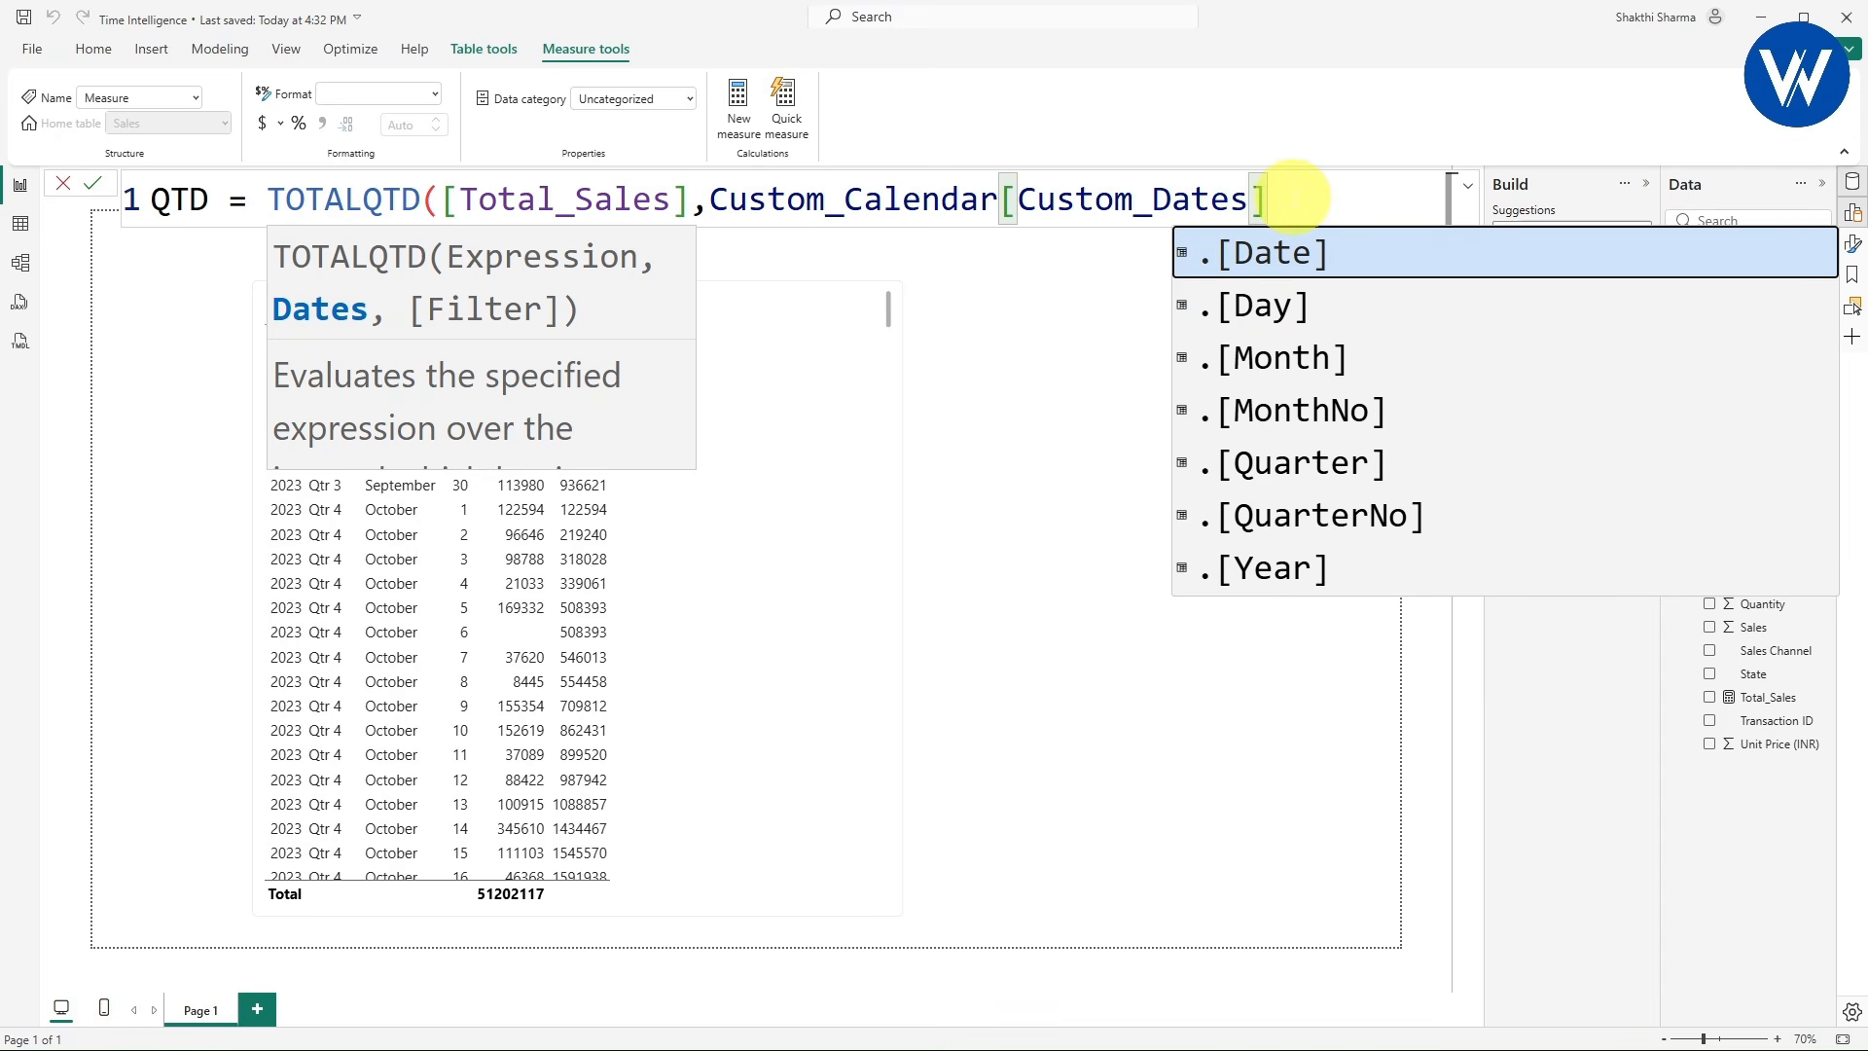
pyautogui.write(')')
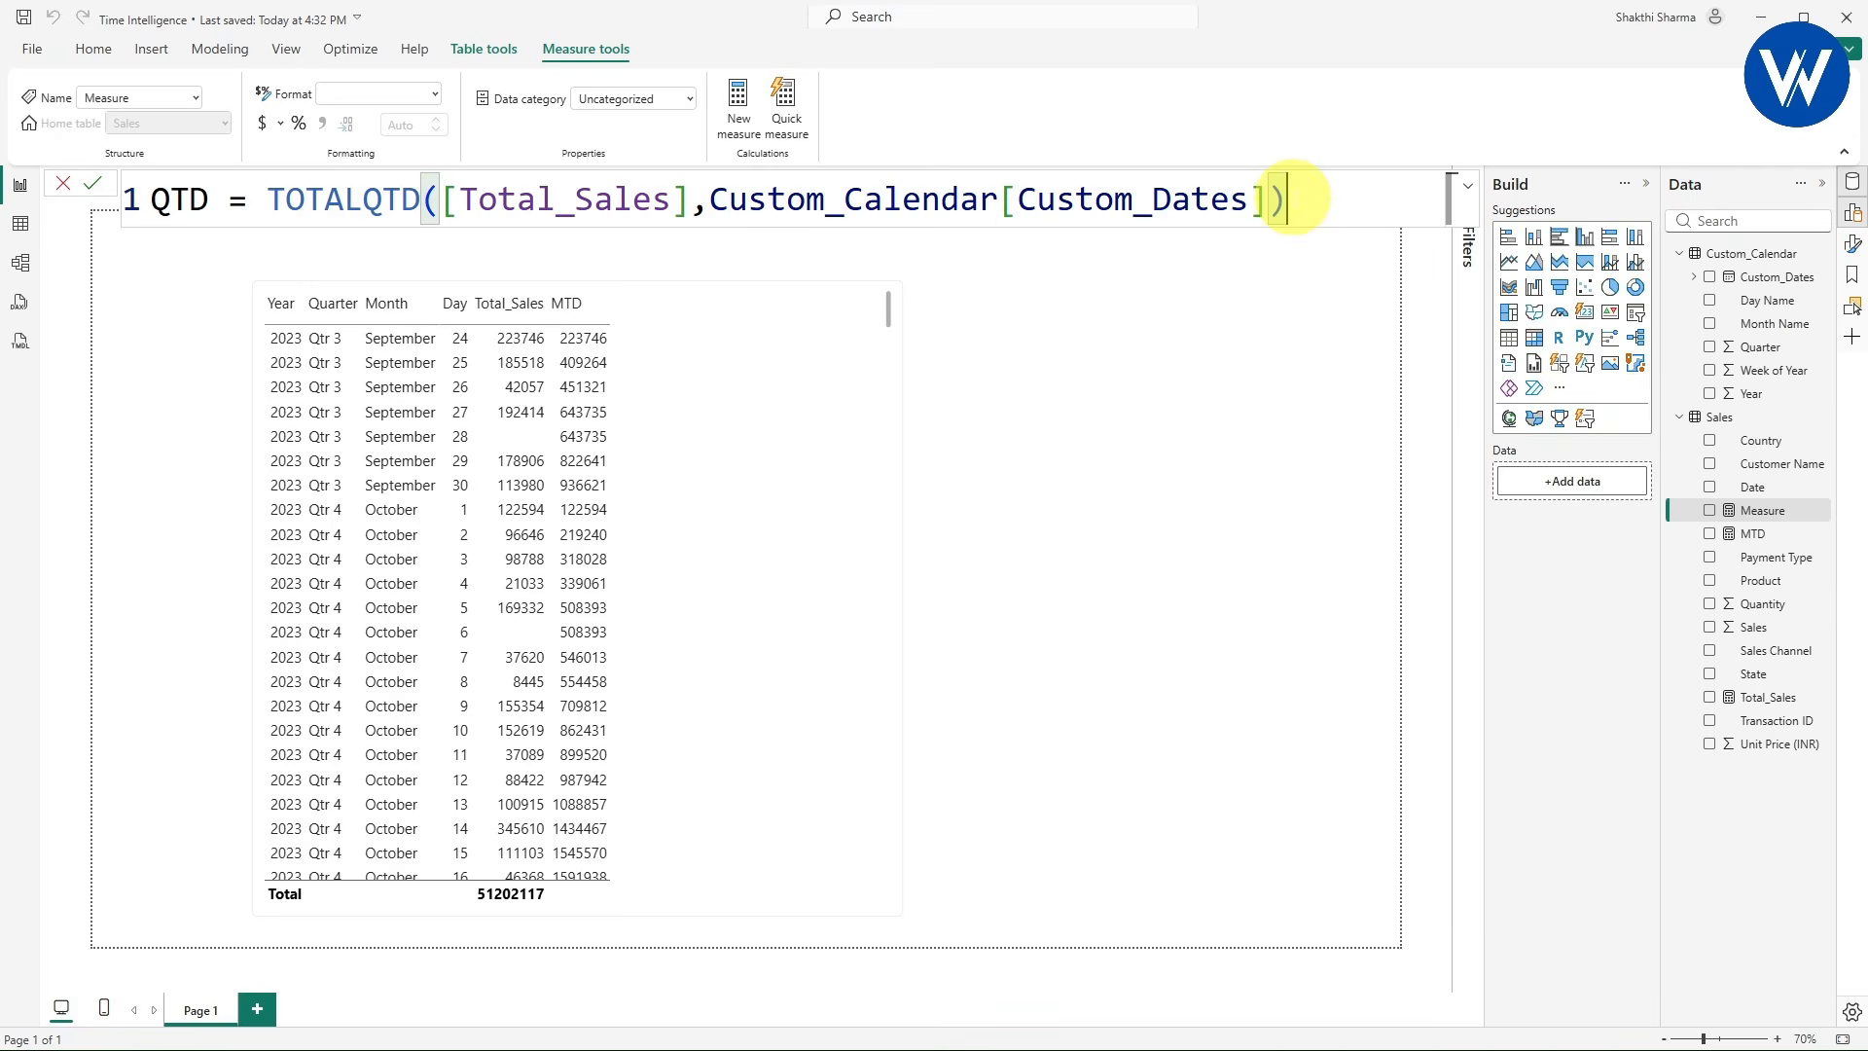
pyautogui.press('Return')
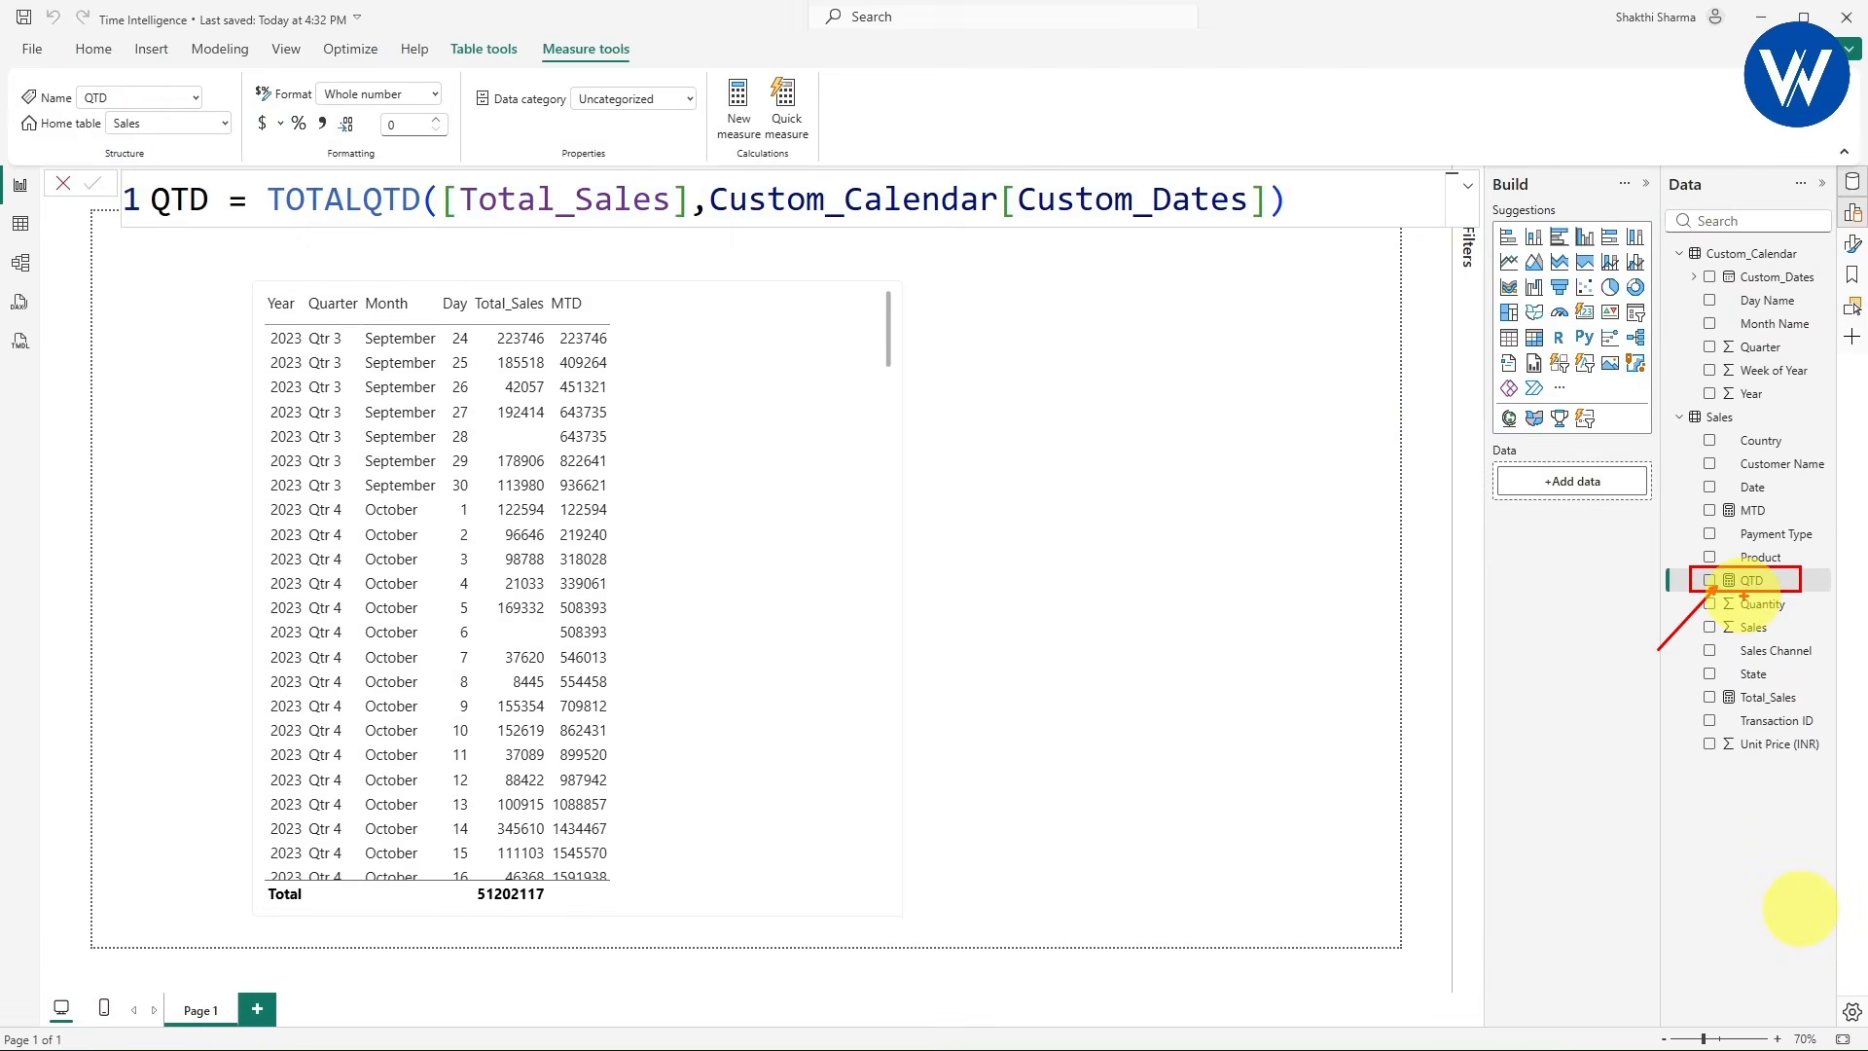
# - Replace the MTD column of the table visual with the QTD measure, placed after Total_Sales
pyautogui.click(820, 621)
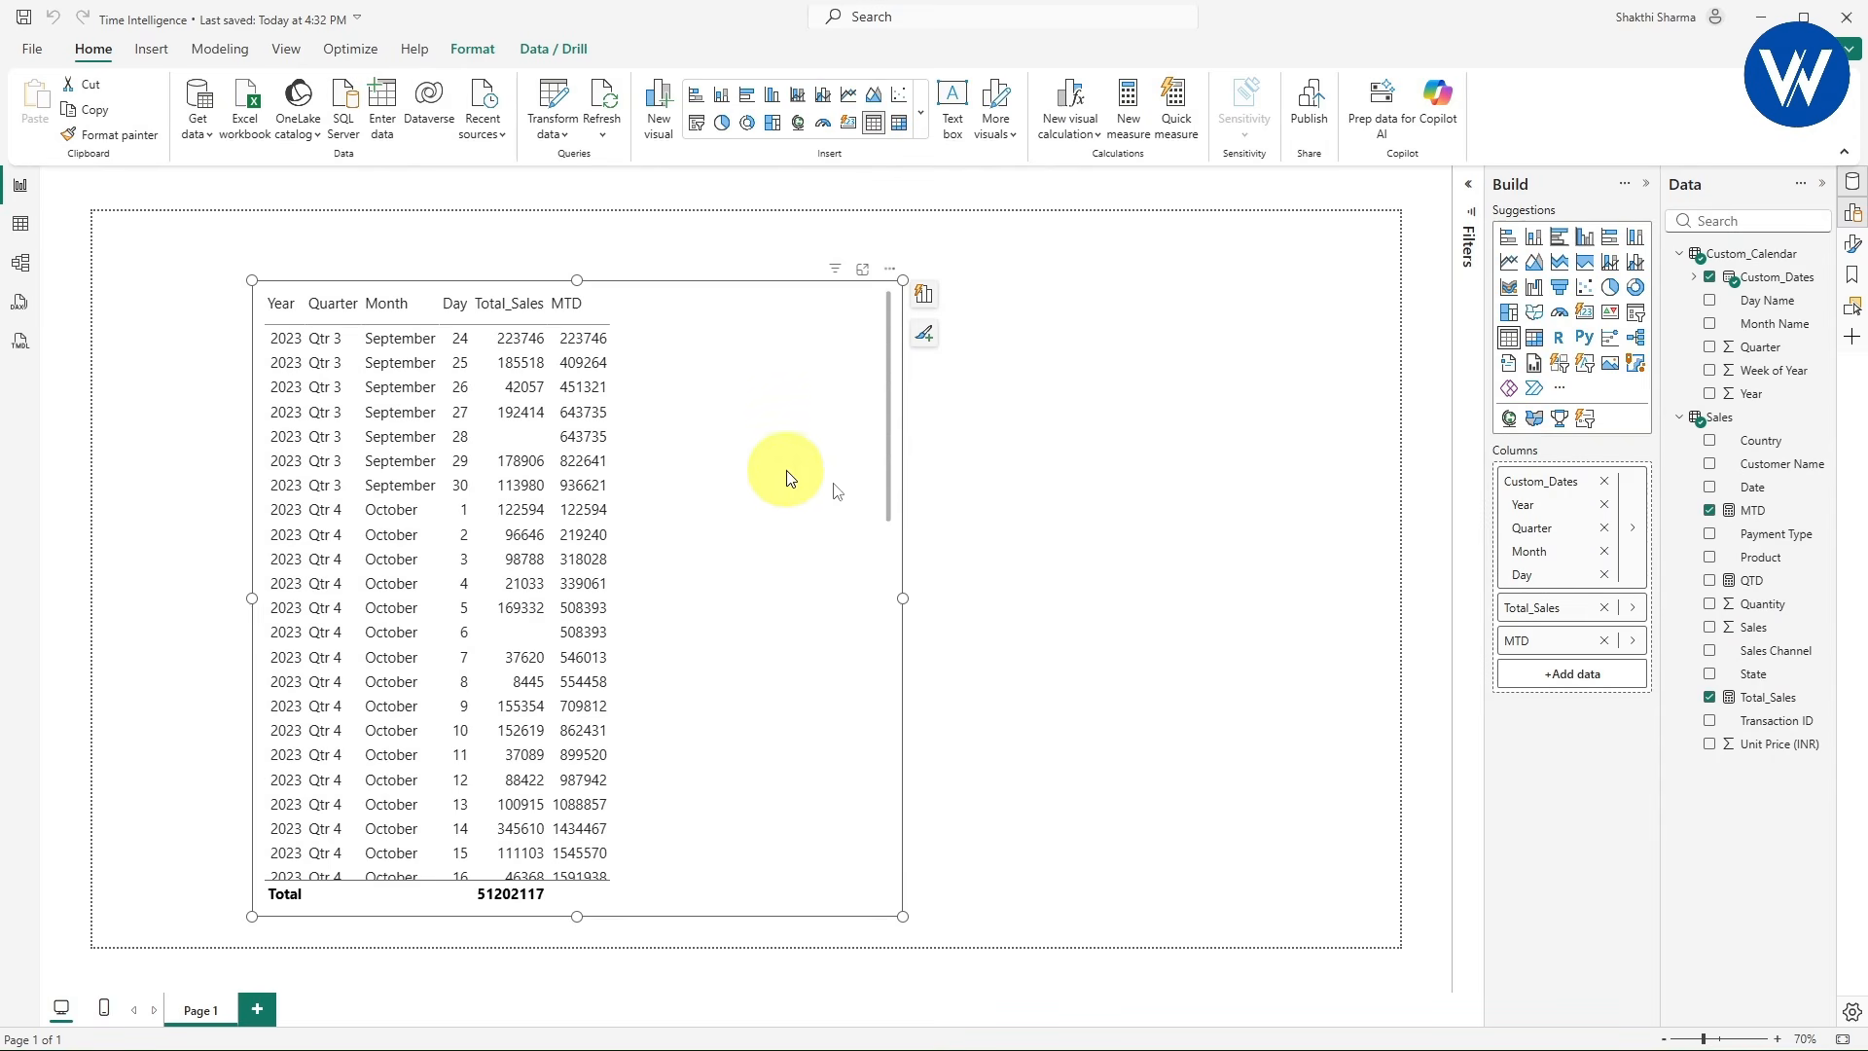
pyautogui.click(1603, 642)
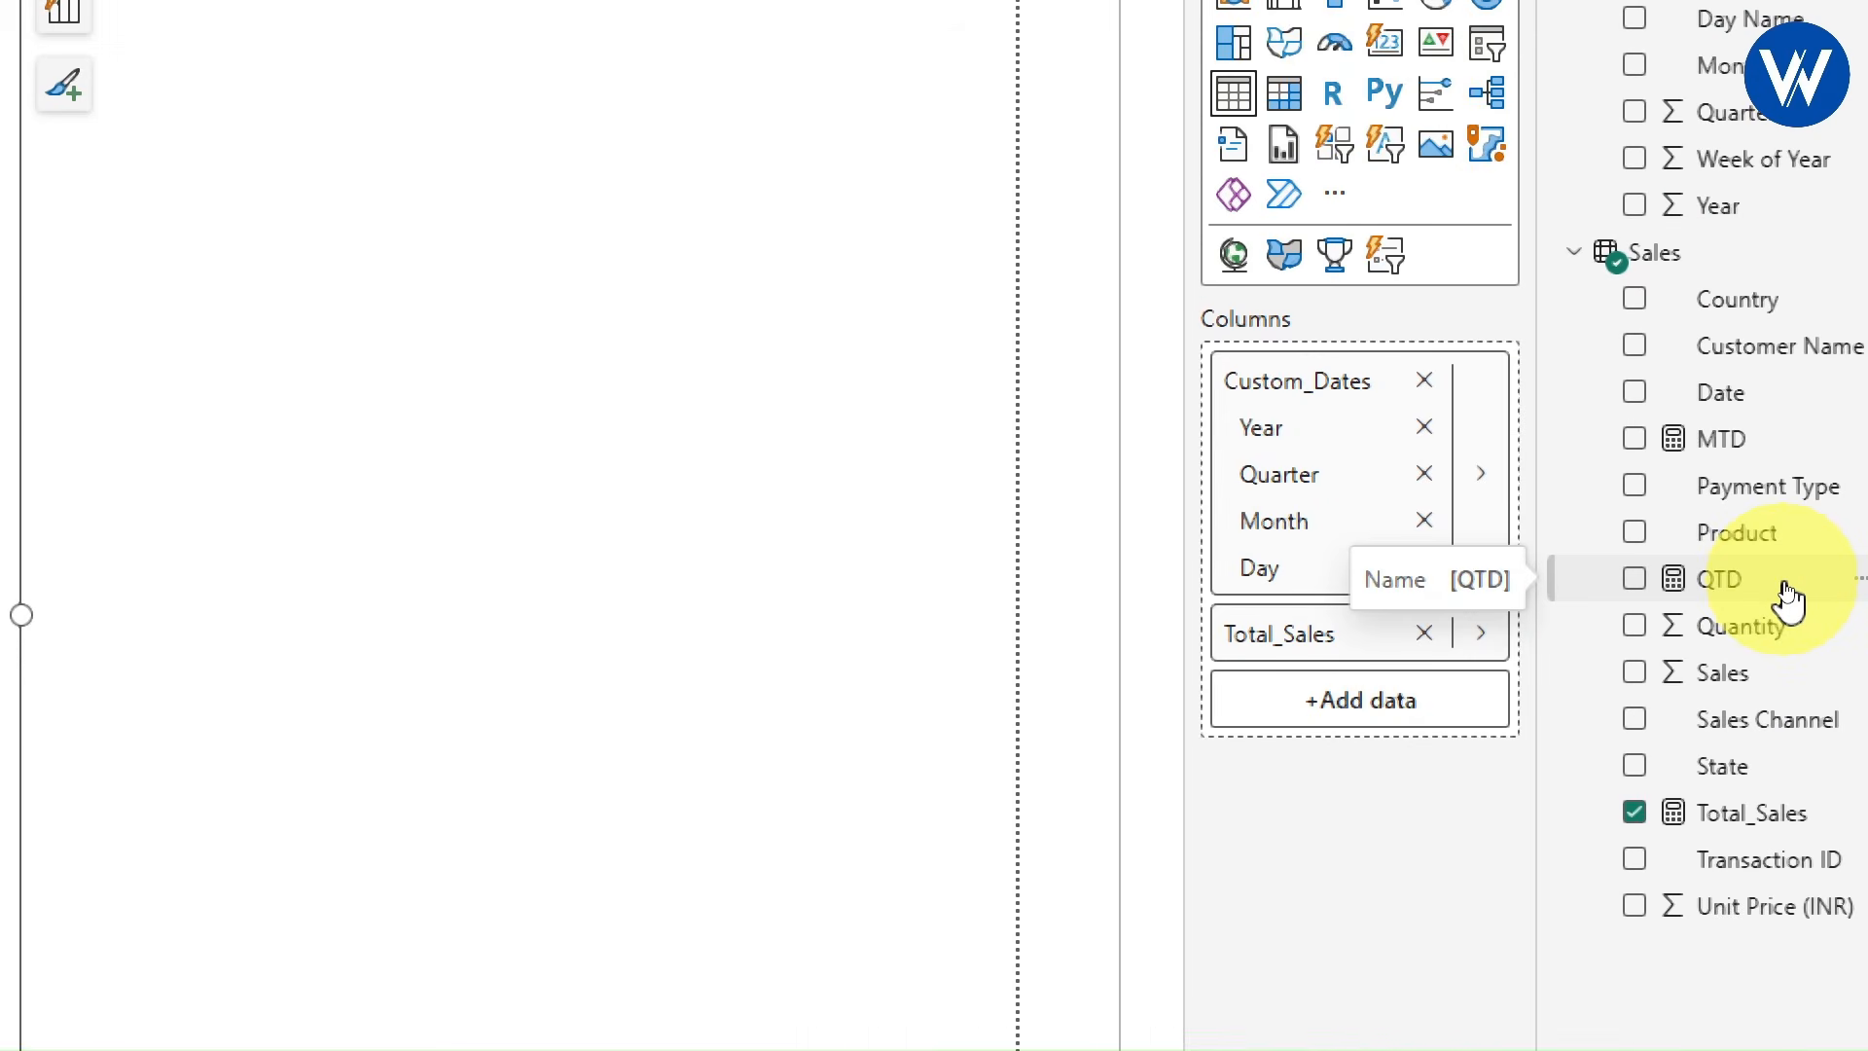
pyautogui.moveTo(1788, 601); pyautogui.dragTo(1391, 725)
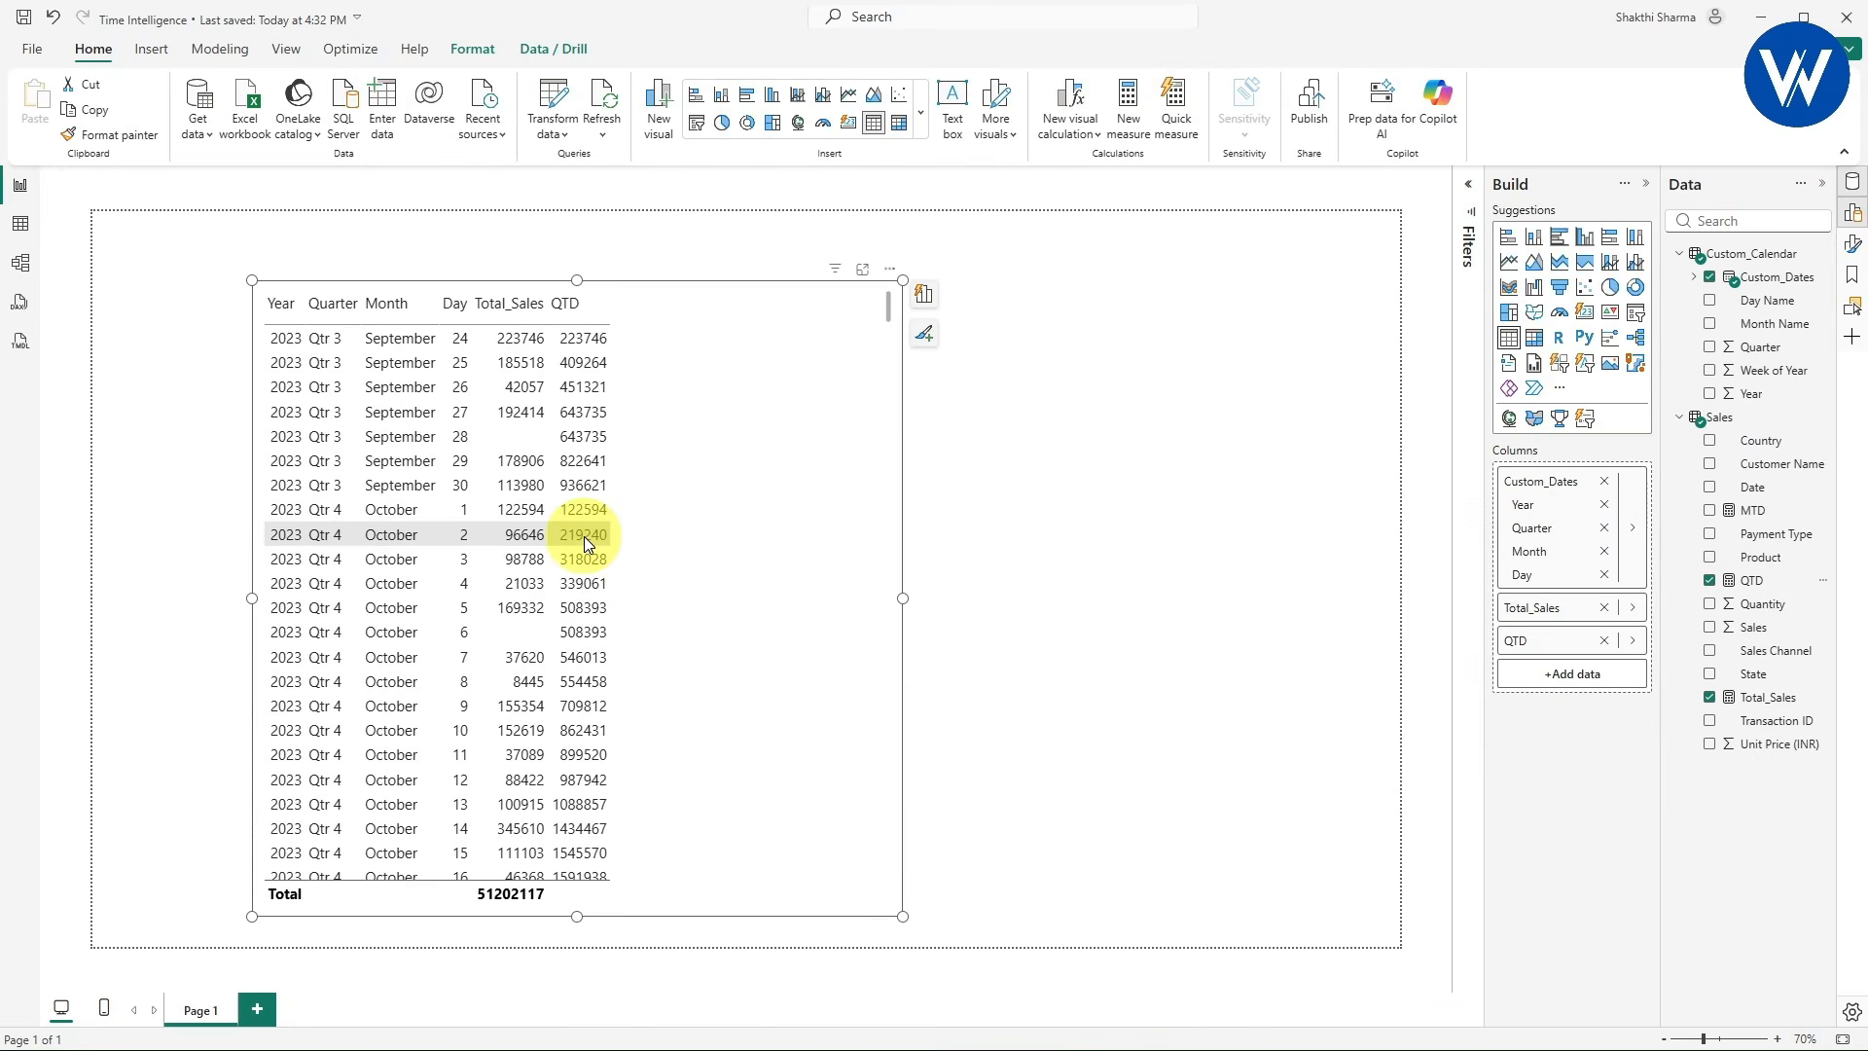
# - Remove the Day level of the Custom_Dates hierarchy from the table visual's columns
pyautogui.click(1017, 598)
pyautogui.click(874, 550)
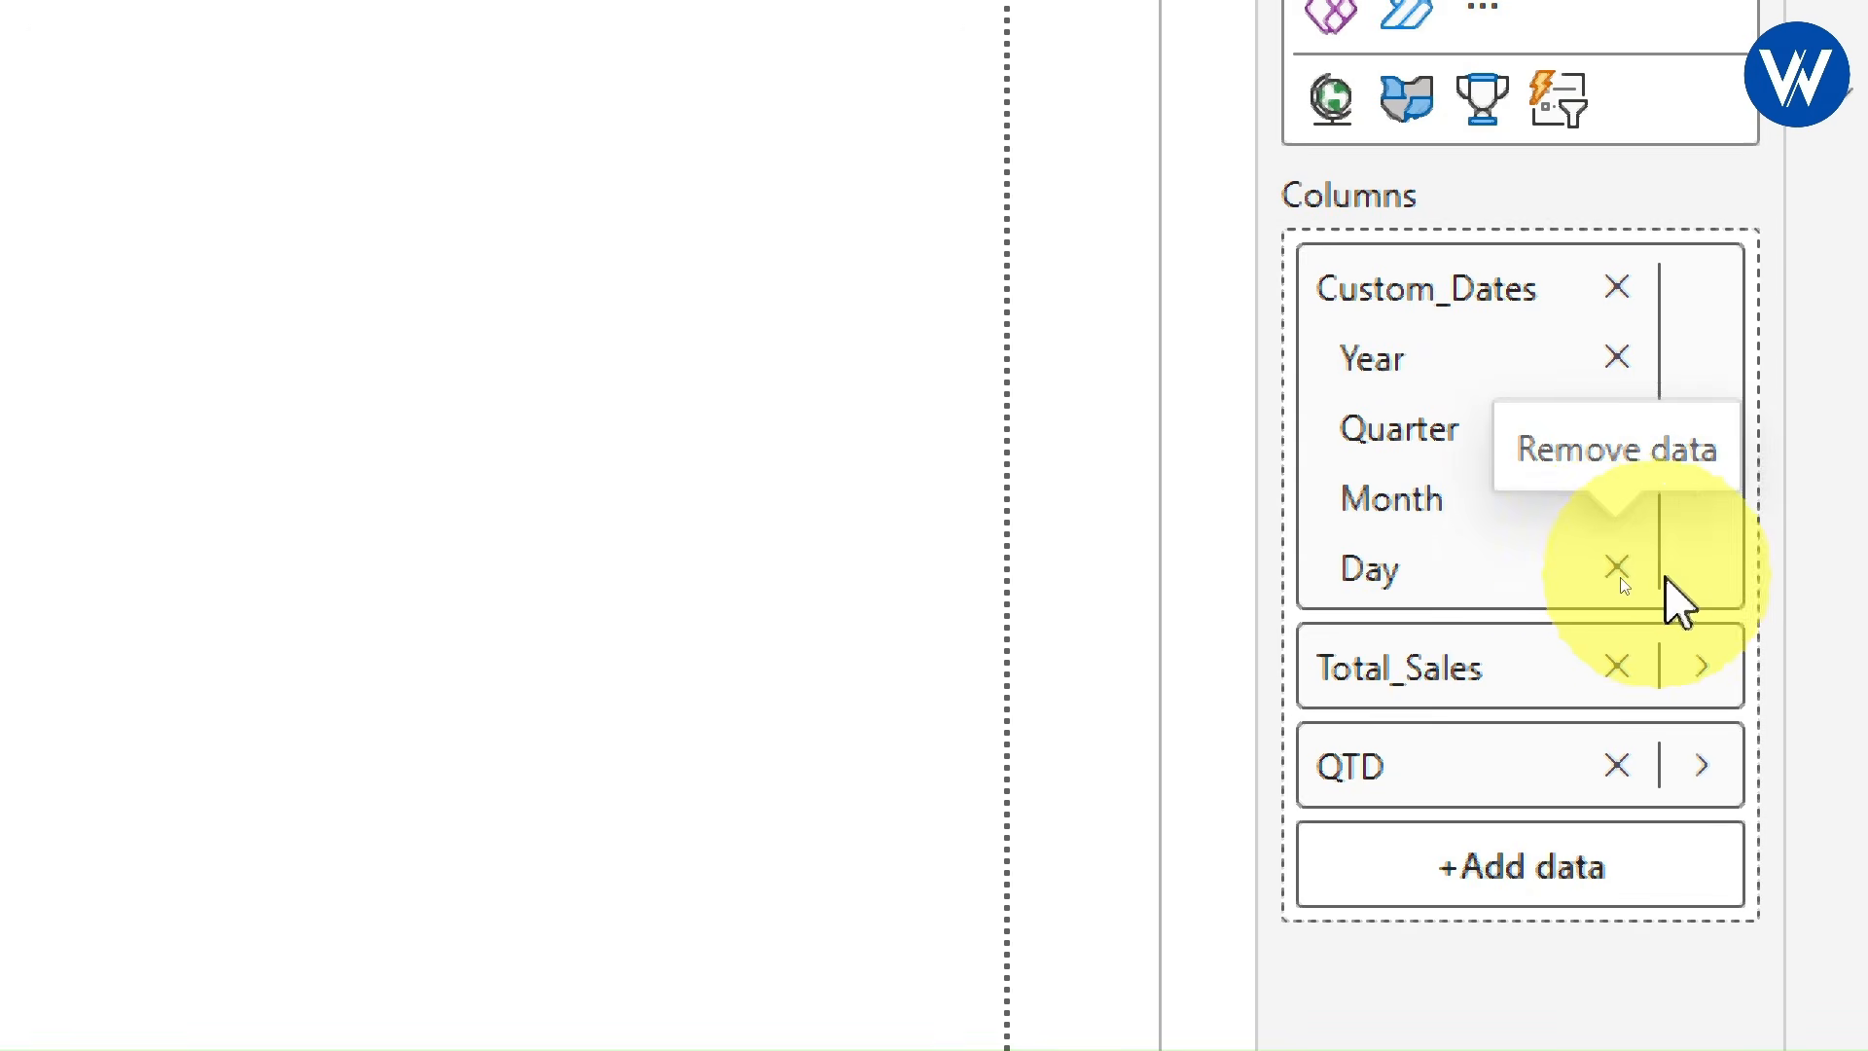
pyautogui.click(1617, 572)
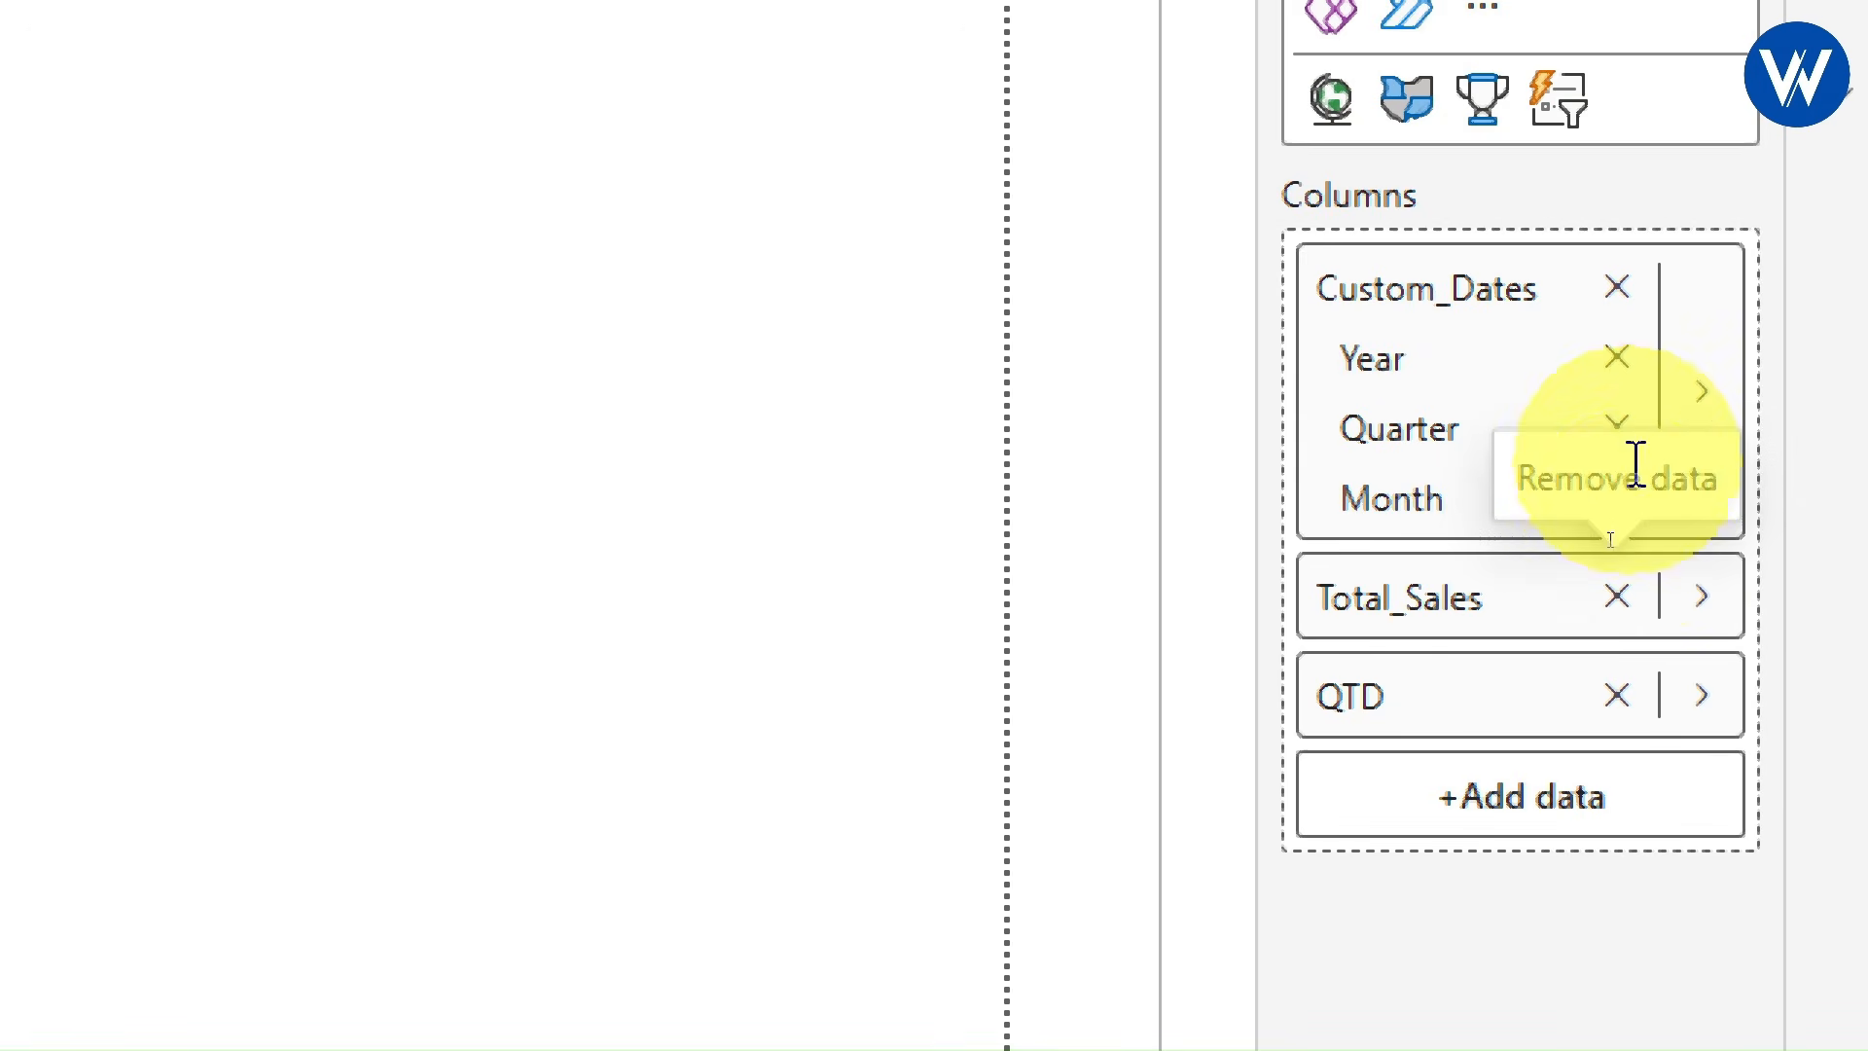
# - Mark the quarter boundaries in the table visual and examine how the QTD column runs within each quarter
pyautogui.click(1012, 438)
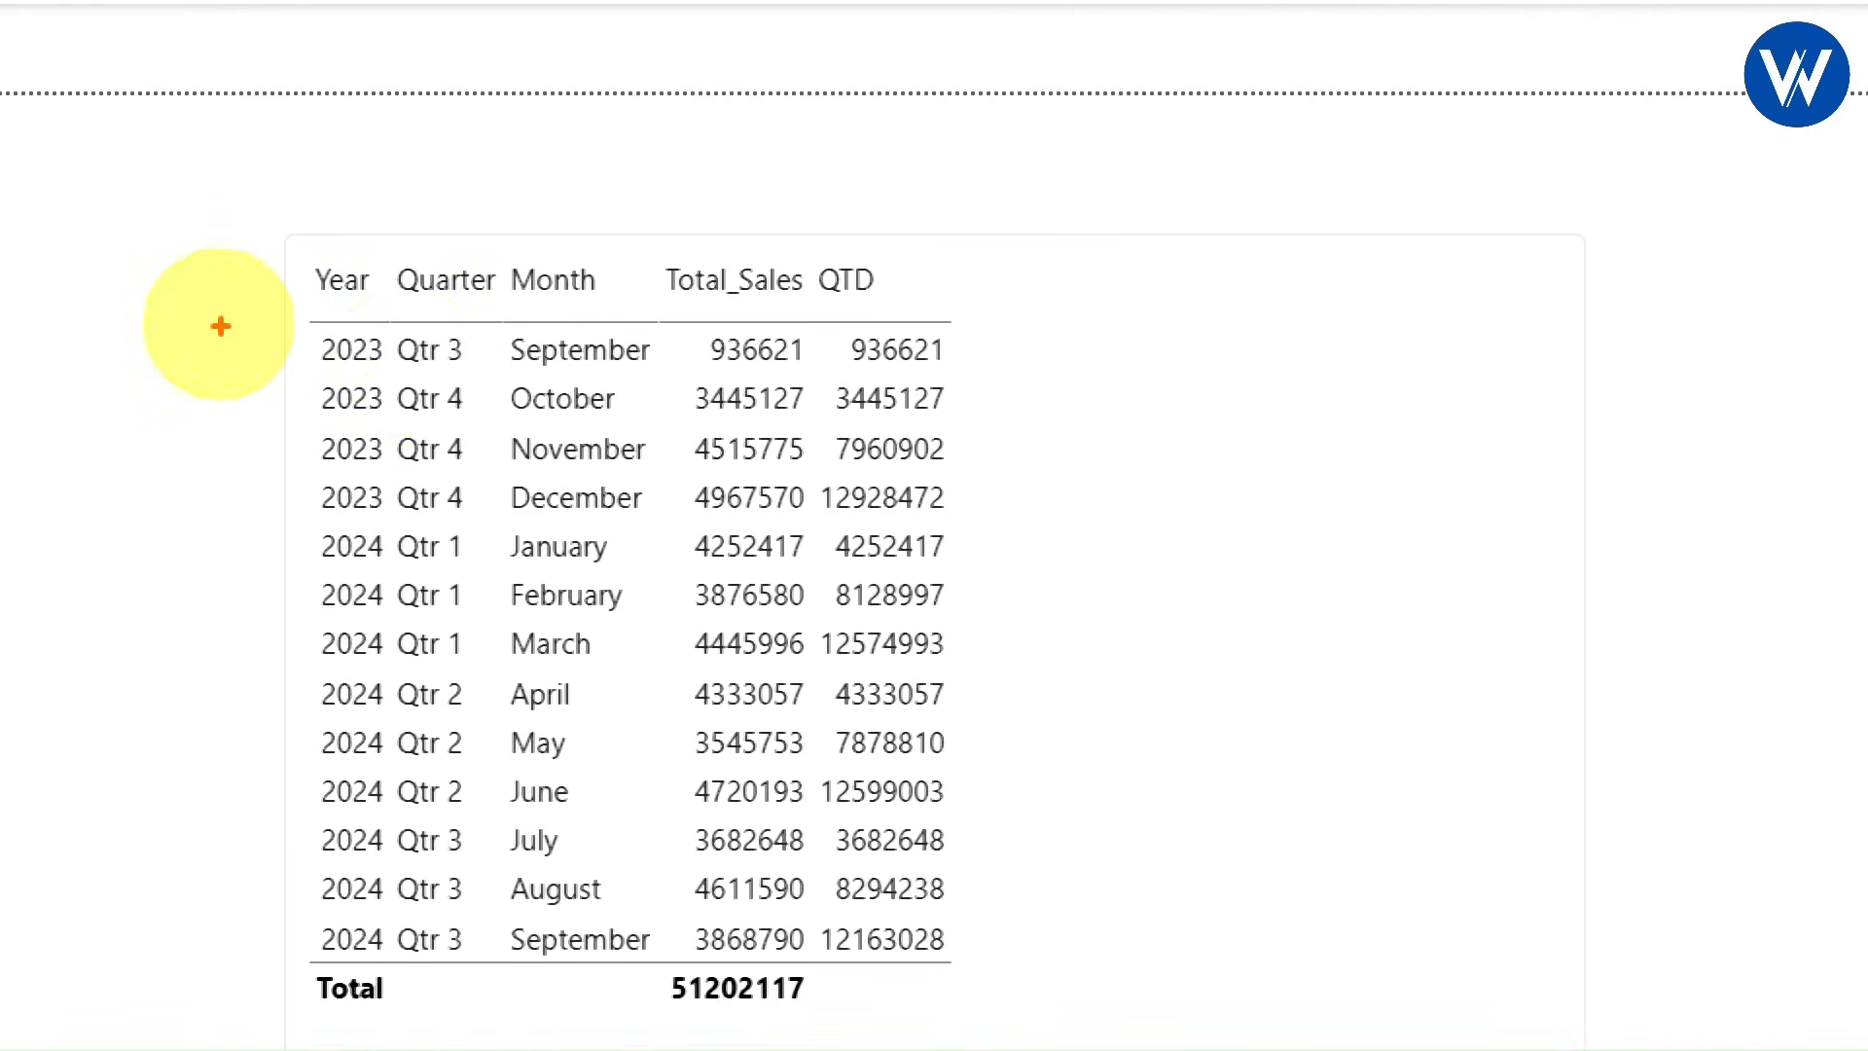
pyautogui.moveTo(296, 371); pyautogui.dragTo(1104, 369)
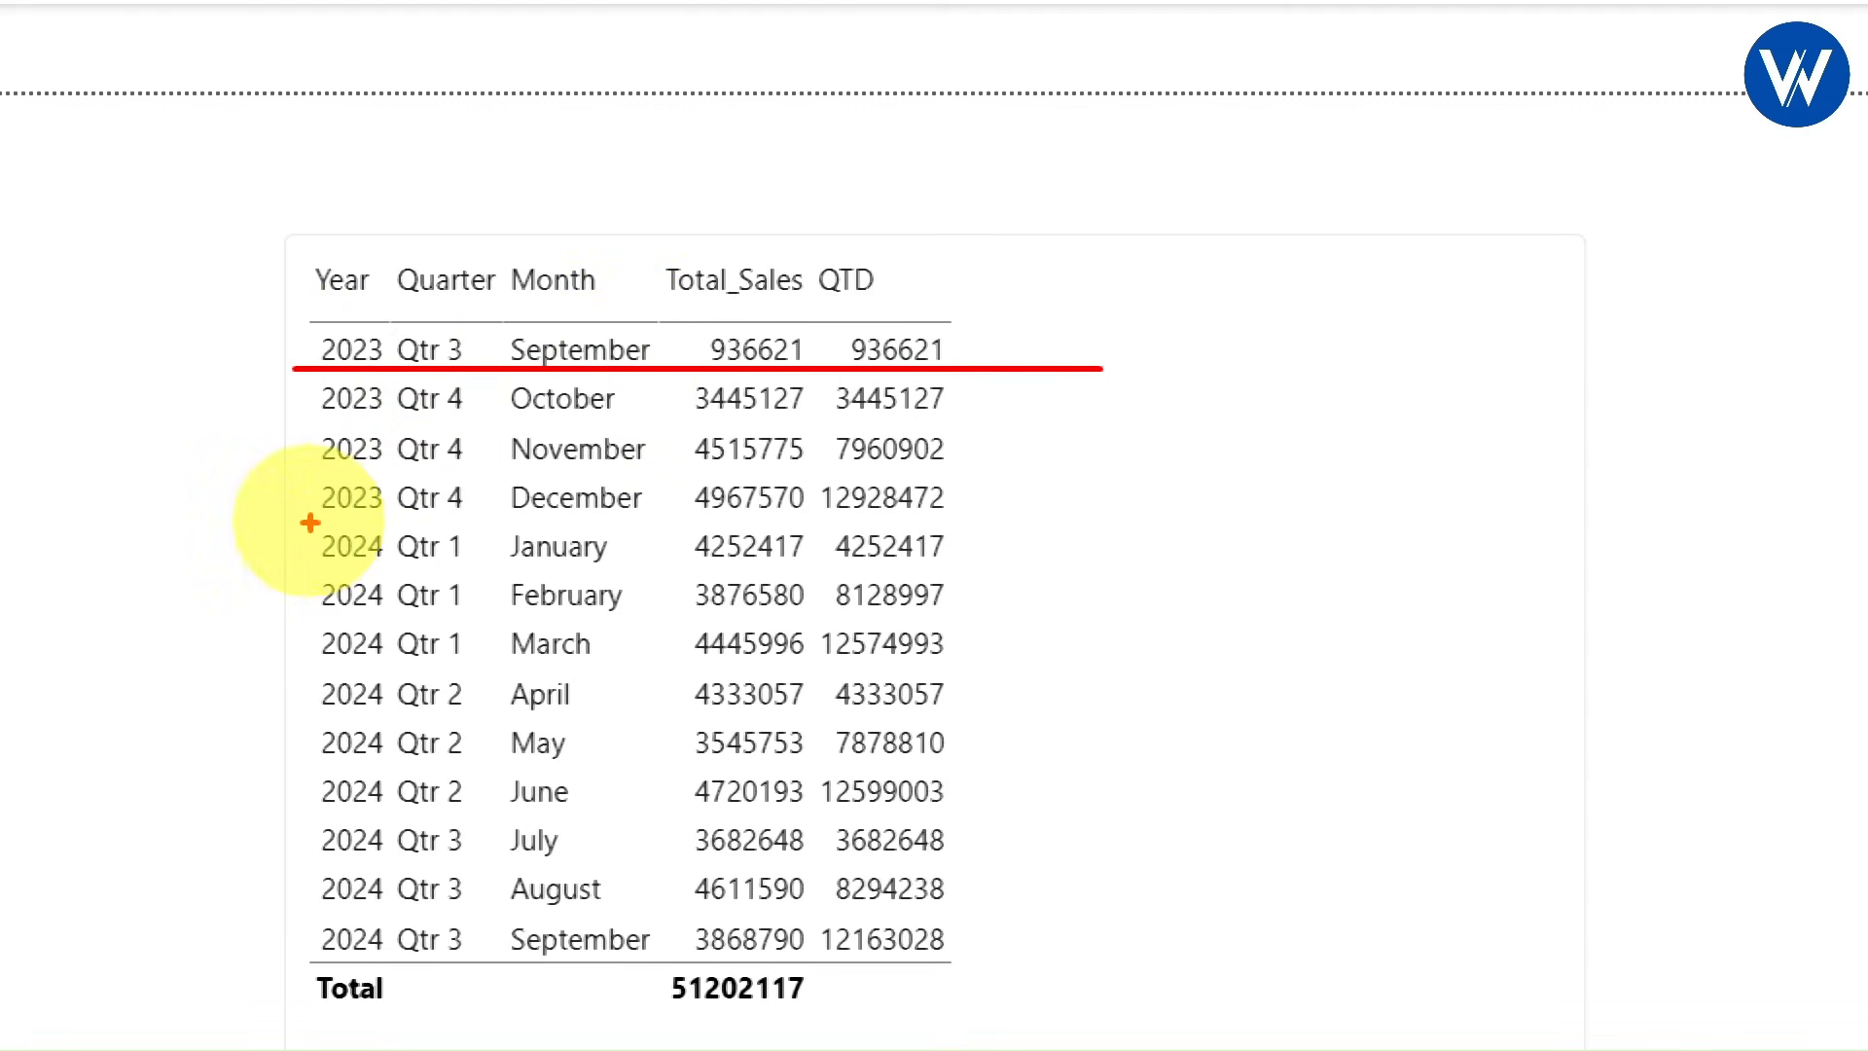
pyautogui.moveTo(273, 522); pyautogui.dragTo(1127, 520)
pyautogui.moveTo(277, 670)
pyautogui.mouseDown()
pyautogui.moveTo(1209, 658)
pyautogui.moveTo(1162, 662)
pyautogui.mouseUp()
pyautogui.moveTo(263, 805)
pyautogui.mouseDown()
pyautogui.moveTo(1272, 800)
pyautogui.moveTo(1250, 806)
pyautogui.mouseUp()
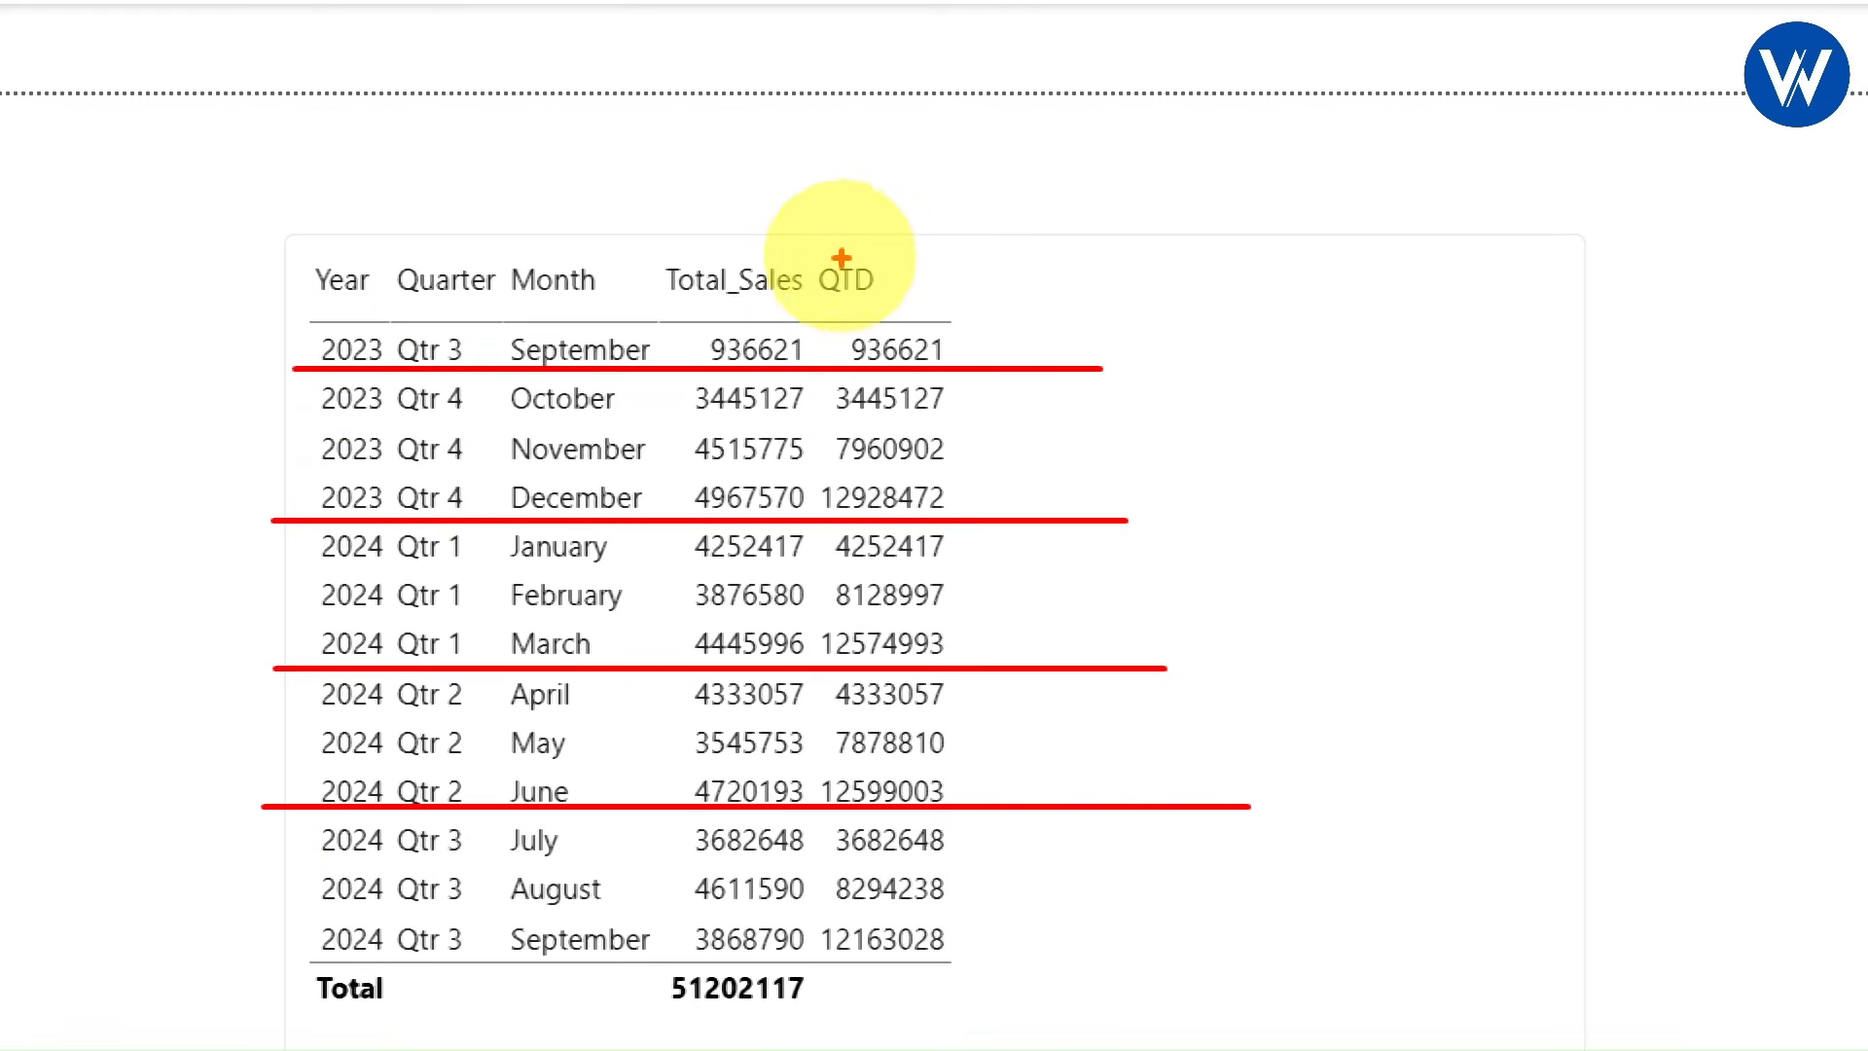
pyautogui.moveTo(842, 257); pyautogui.dragTo(858, 195)
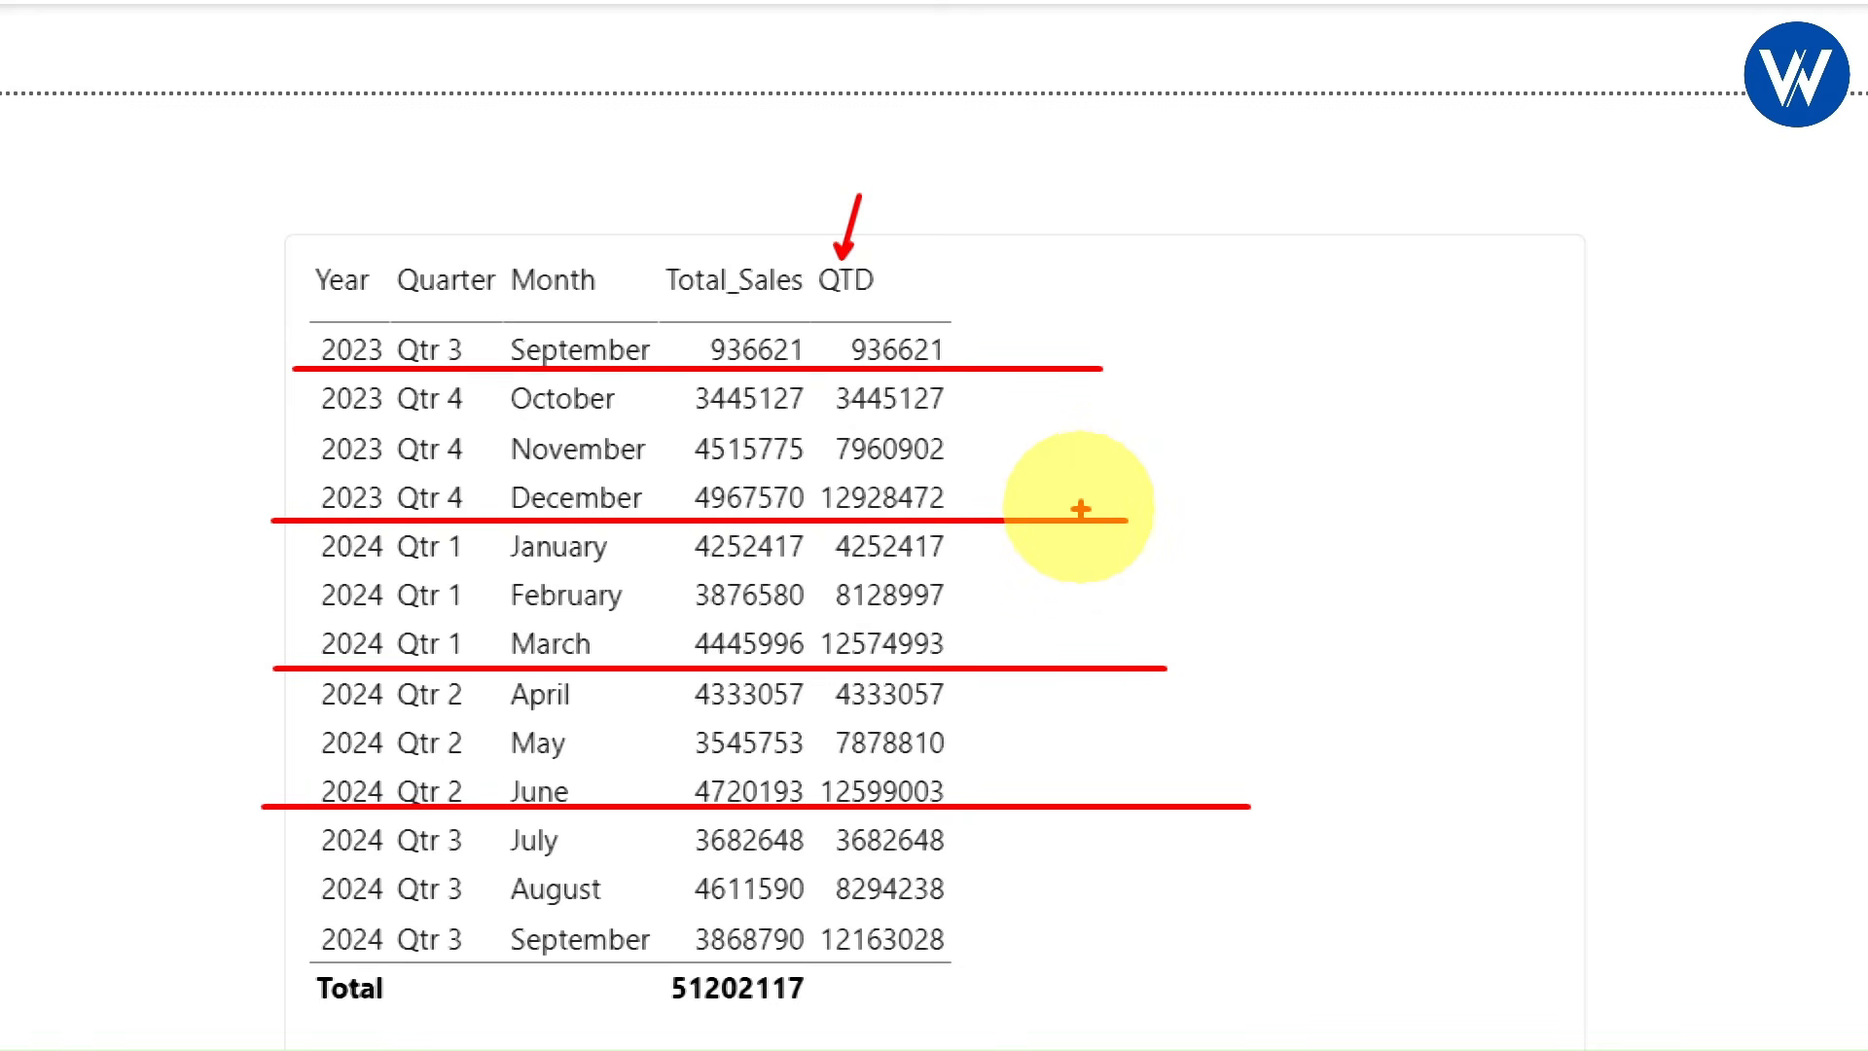
pyautogui.moveTo(1079, 510); pyautogui.dragTo(1077, 382)
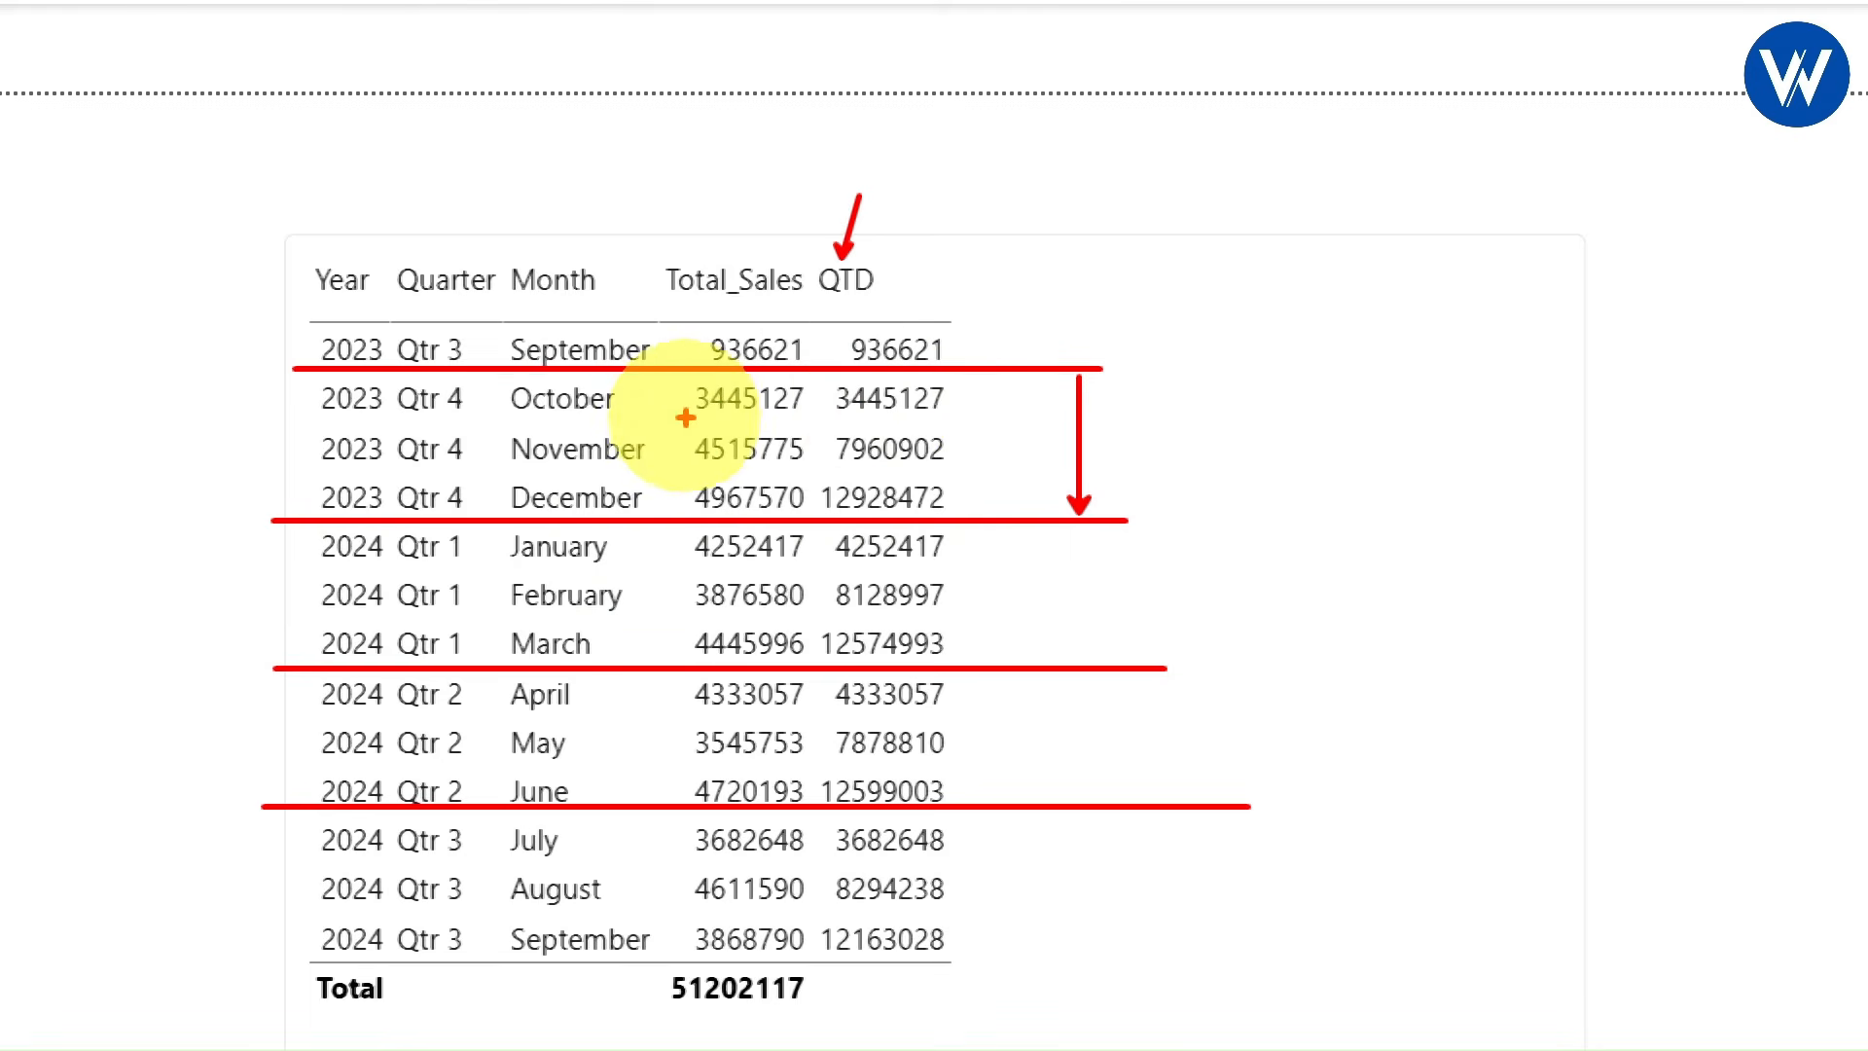
# - Compare QTD with the monthly Total_Sales for October to December 2023 to check the running total within Qtr 4
pyautogui.moveTo(687, 413); pyautogui.dragTo(963, 409)
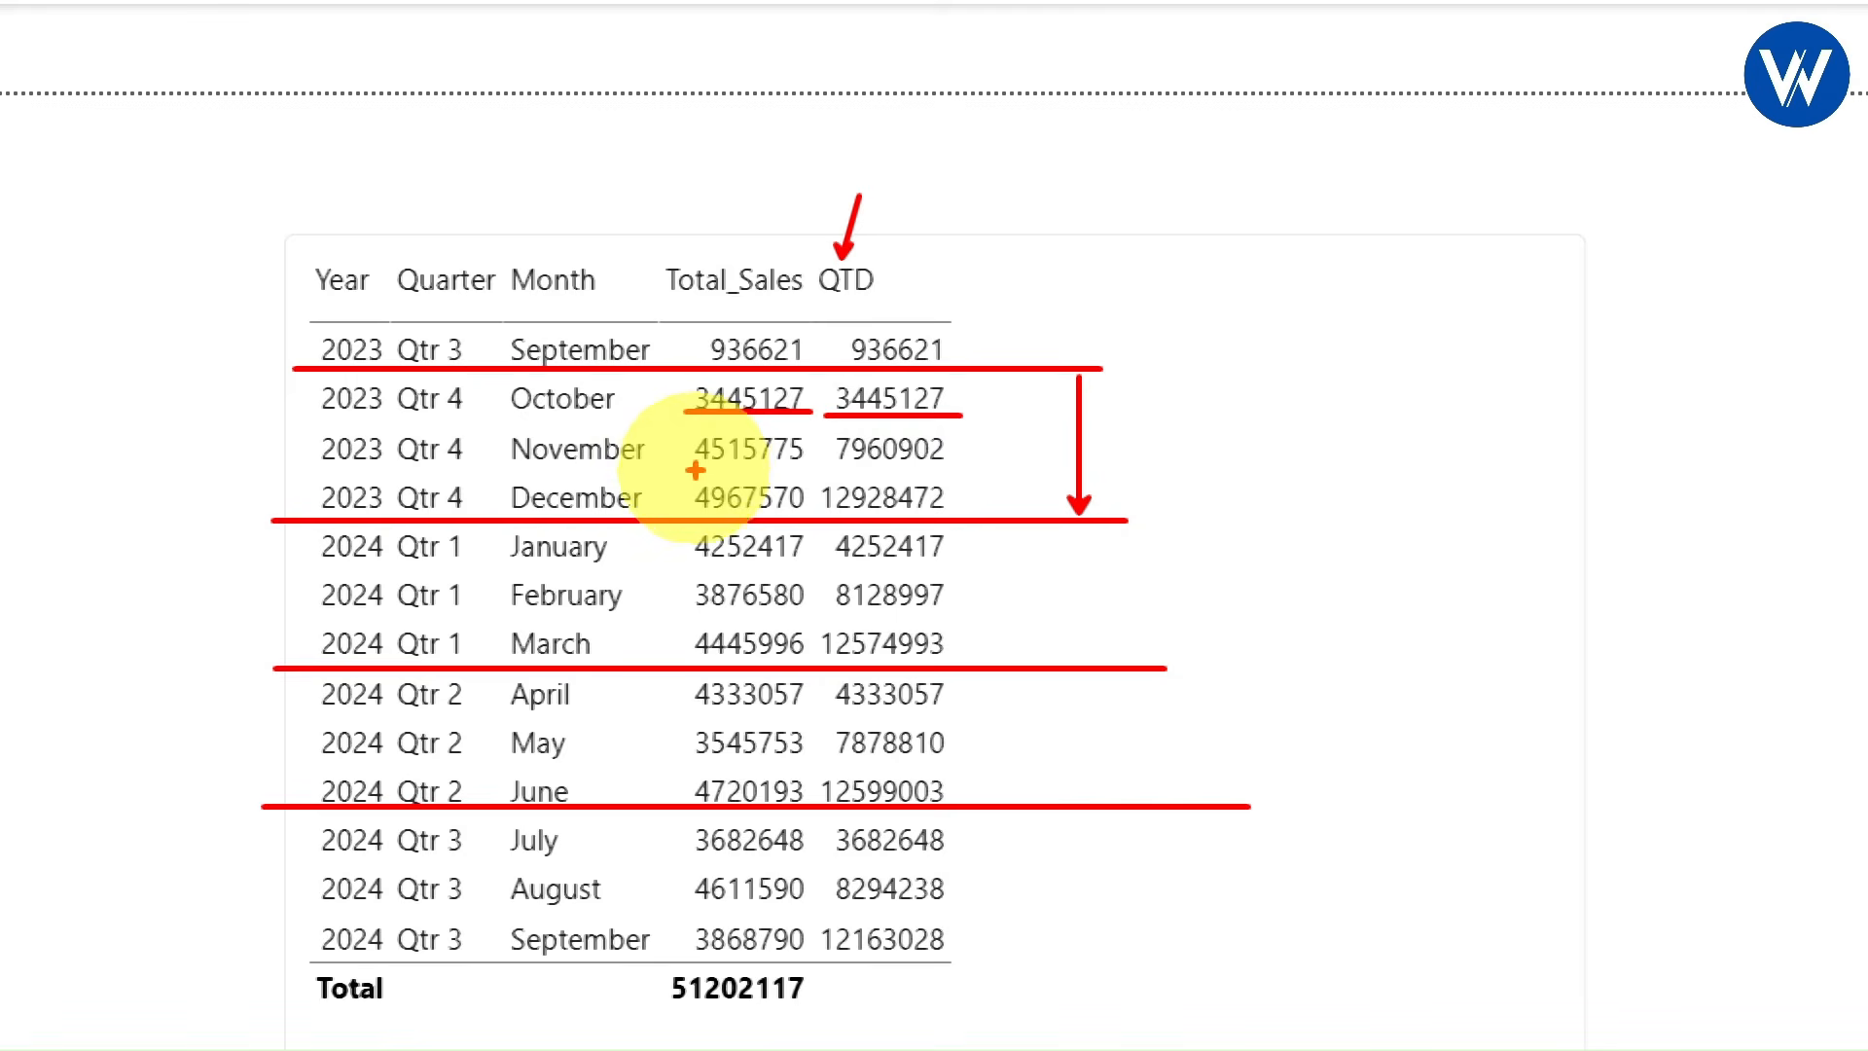
pyautogui.moveTo(695, 471); pyautogui.dragTo(807, 469)
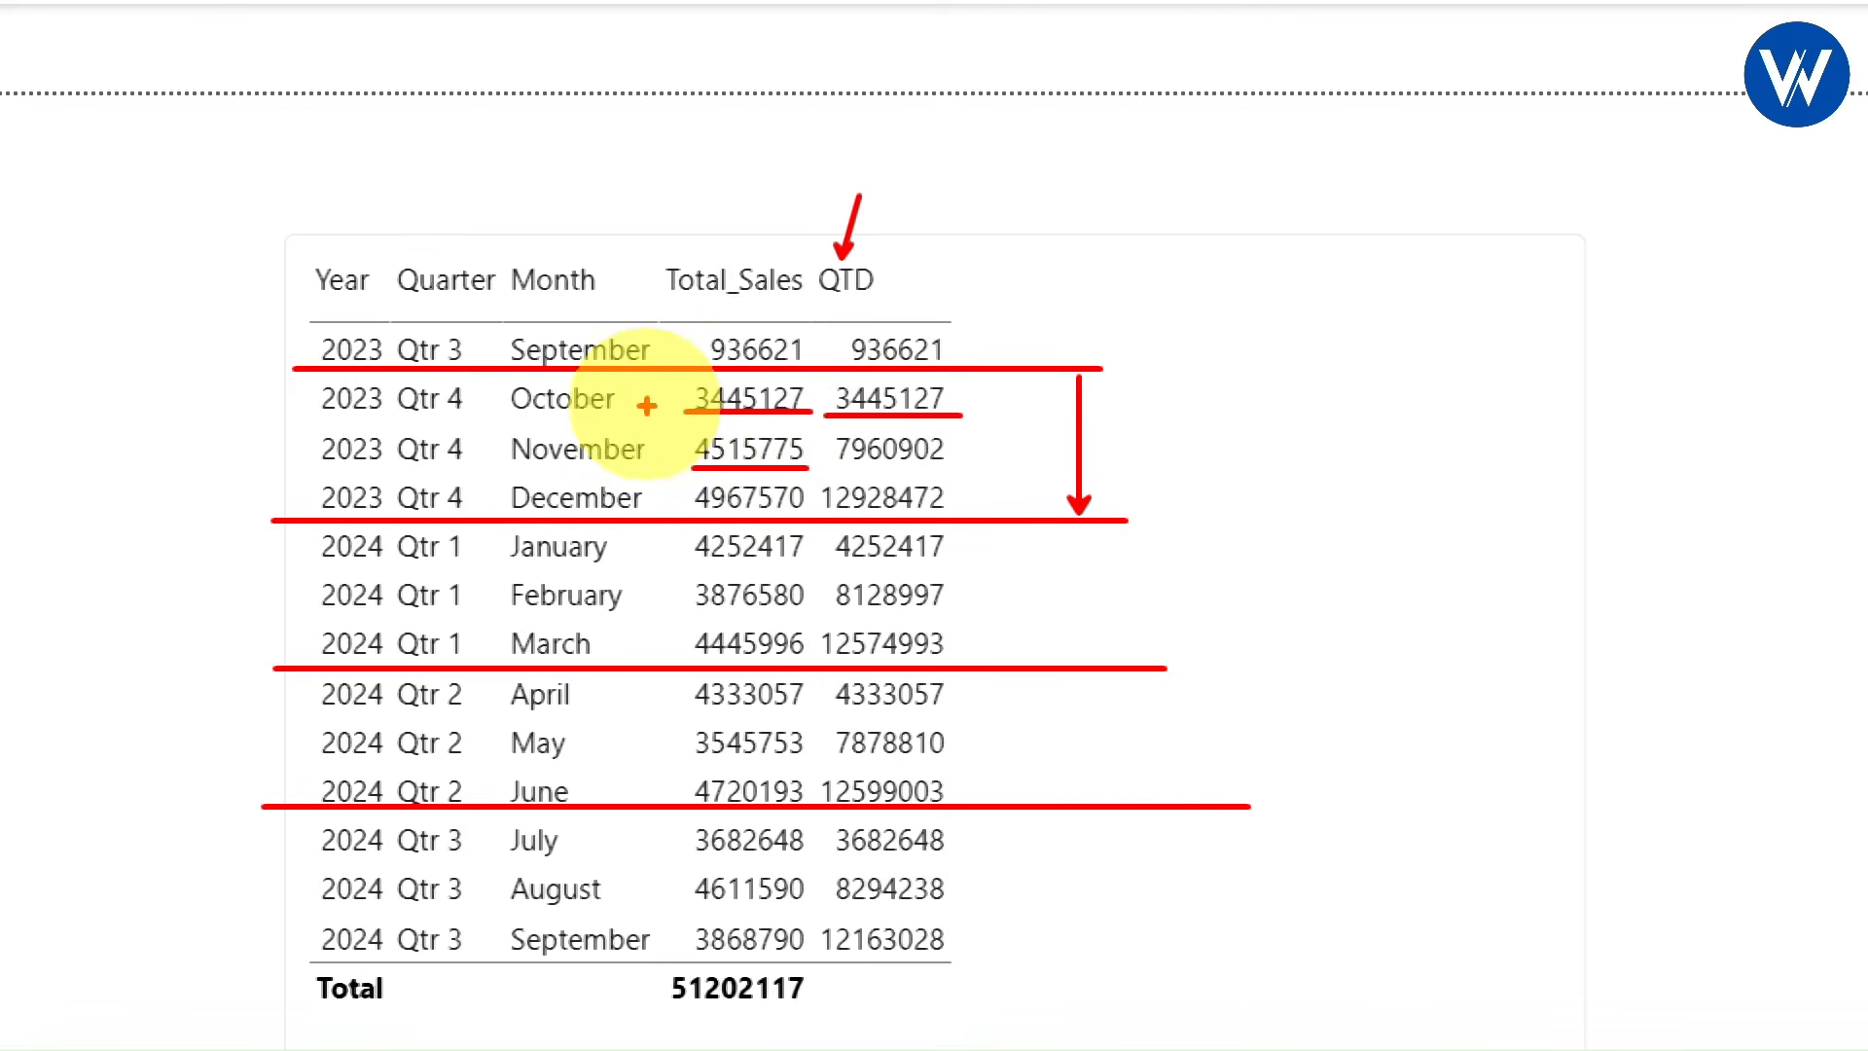
pyautogui.moveTo(689, 399); pyautogui.dragTo(698, 452)
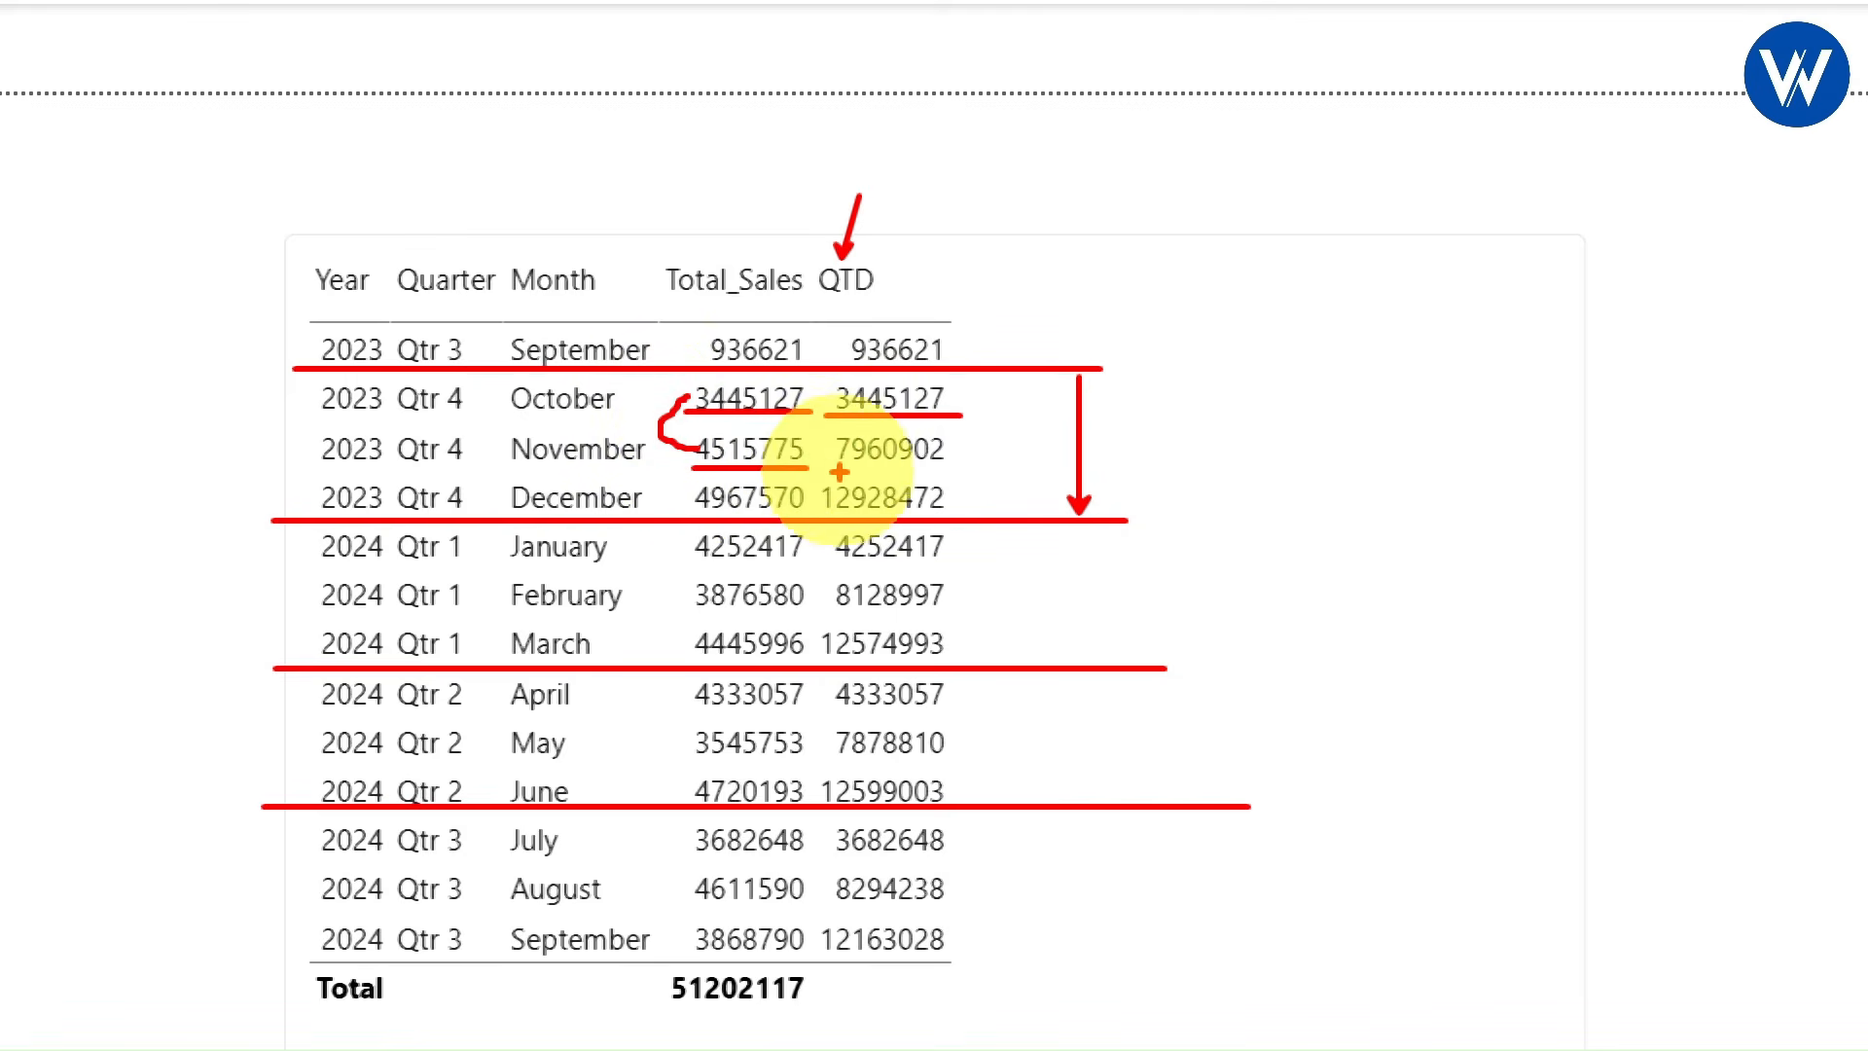
pyautogui.moveTo(828, 473); pyautogui.dragTo(949, 470)
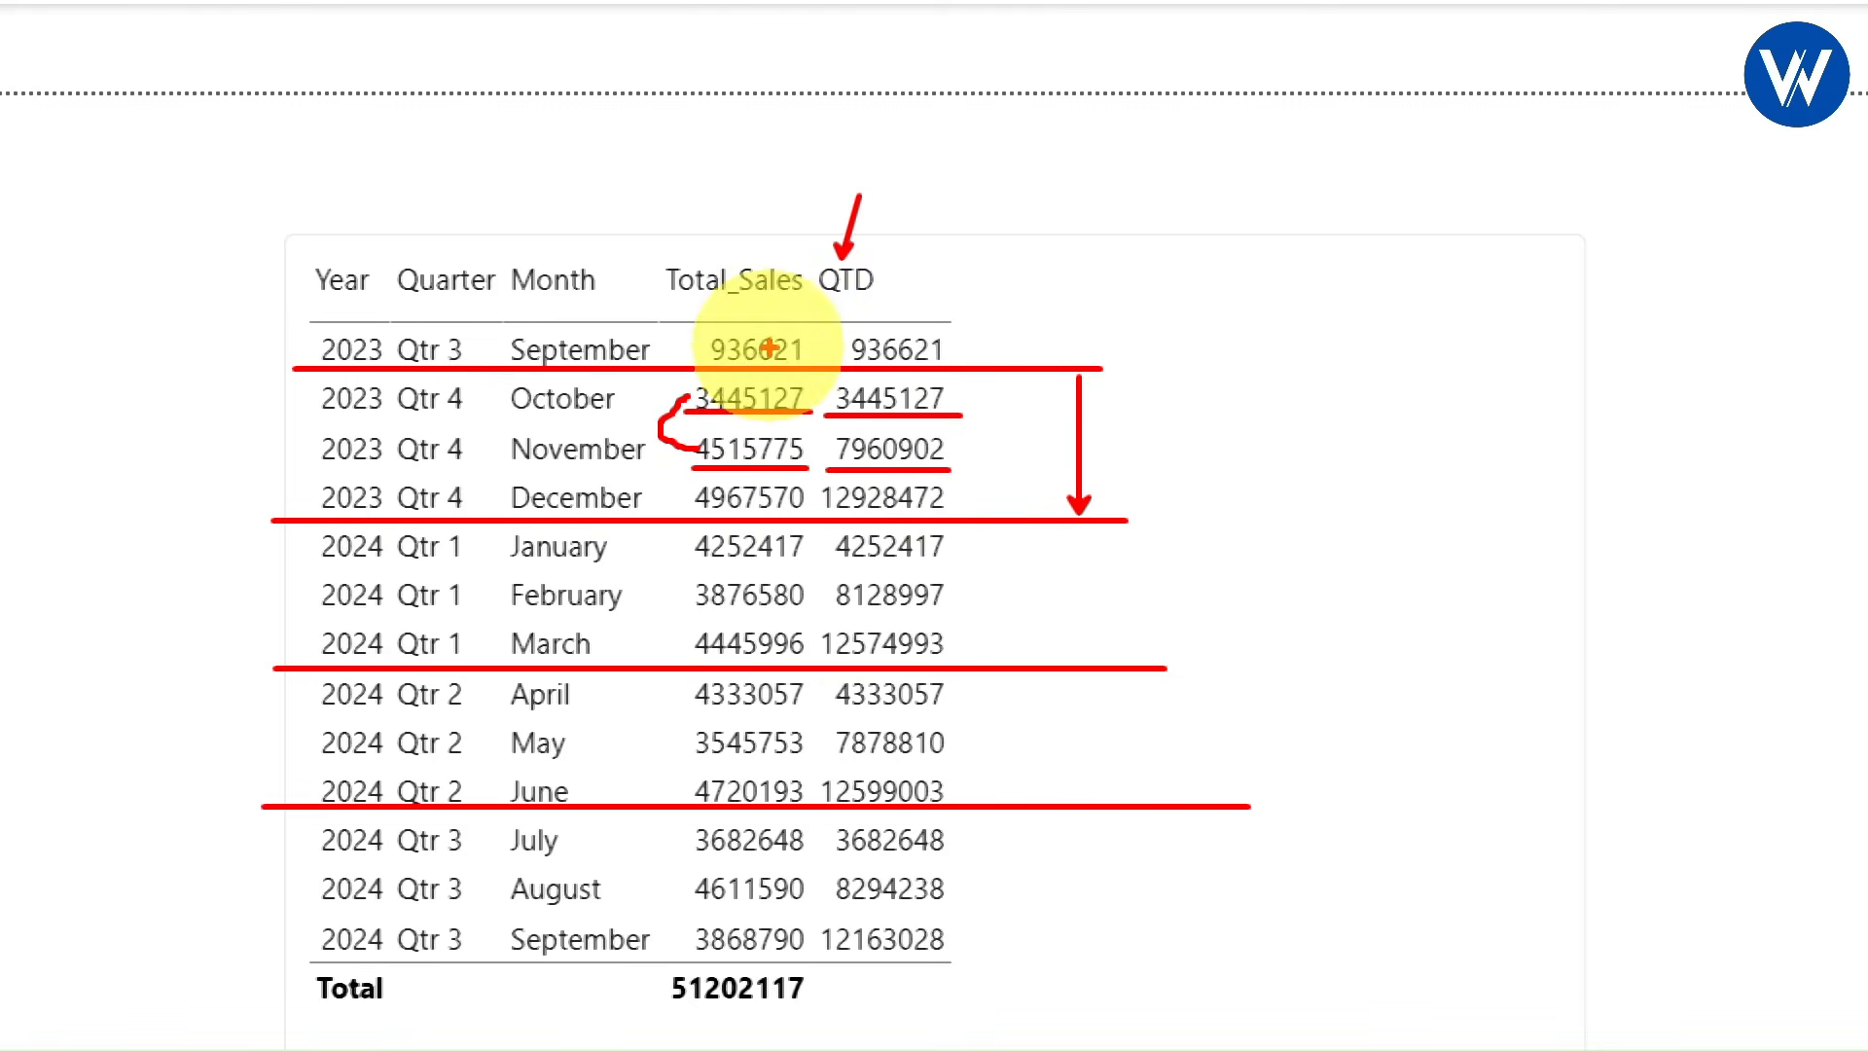
pyautogui.moveTo(687, 397)
pyautogui.mouseDown()
pyautogui.moveTo(664, 469)
pyautogui.moveTo(695, 499)
pyautogui.mouseUp()
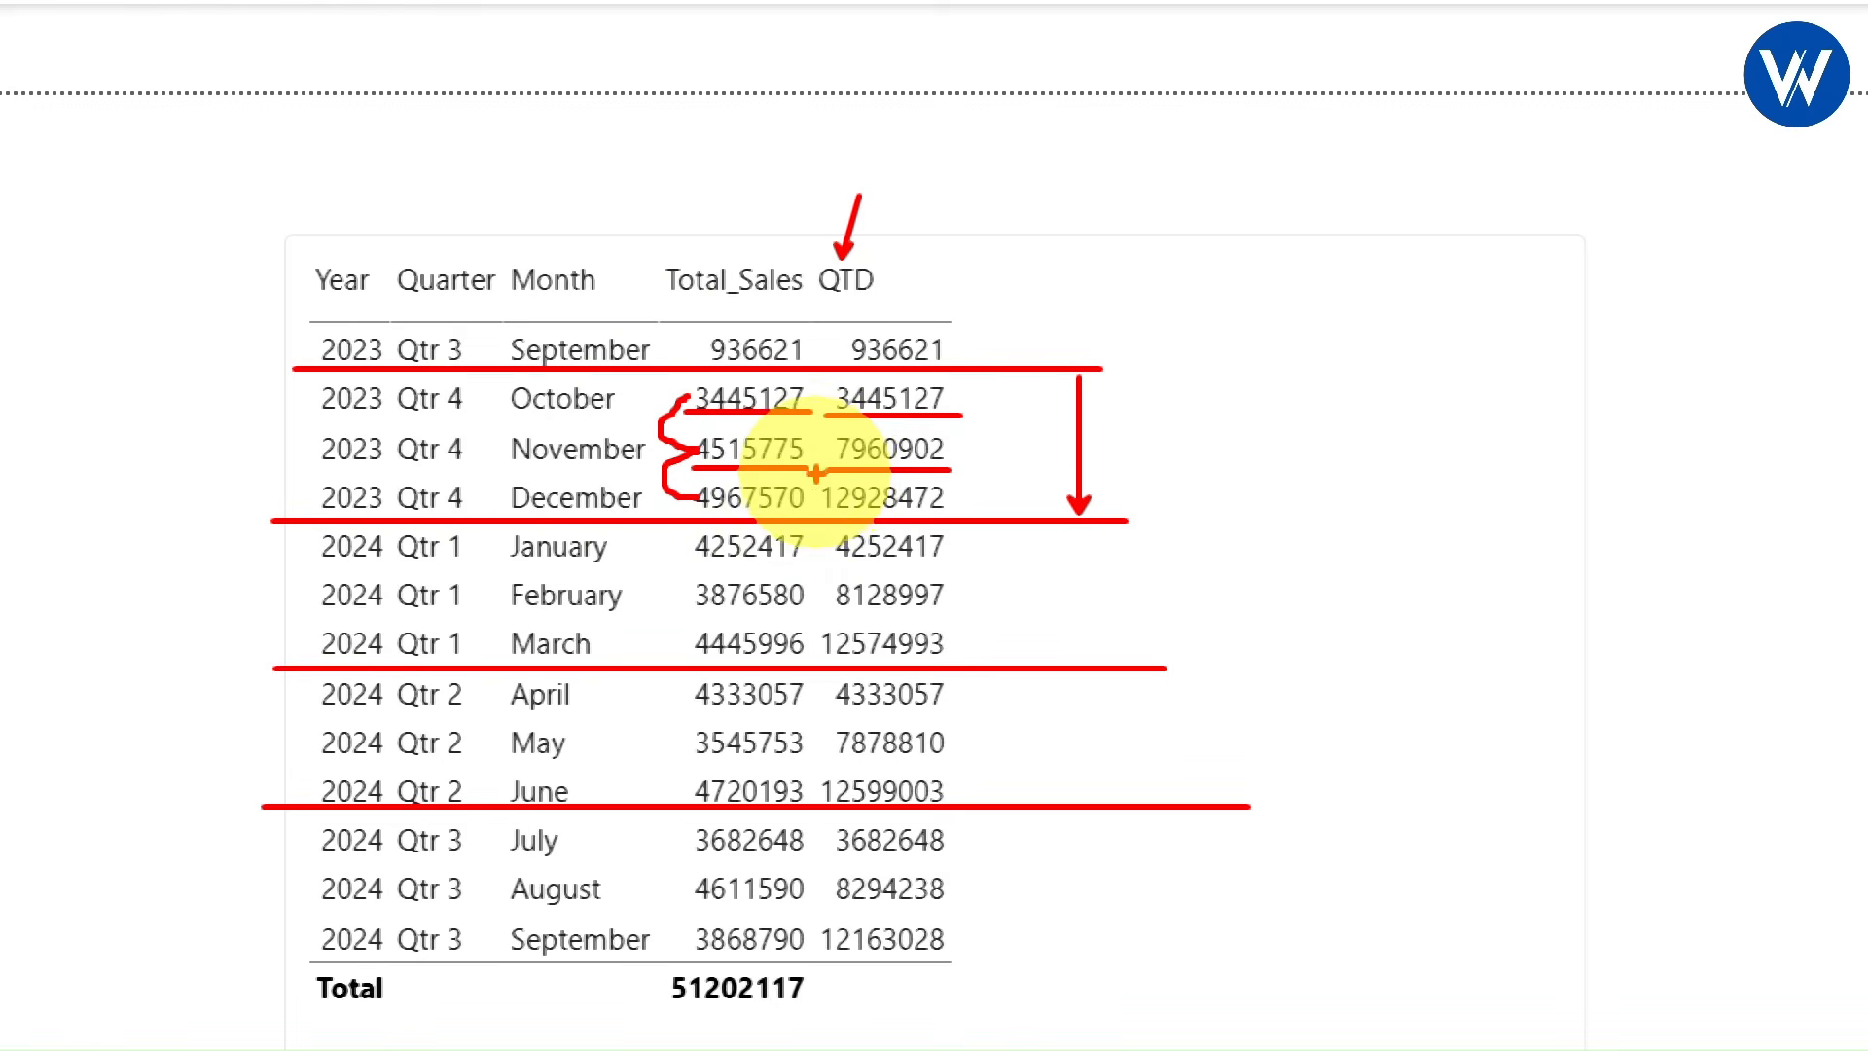
pyautogui.moveTo(815, 474)
pyautogui.mouseDown()
pyautogui.moveTo(1034, 523)
pyautogui.moveTo(1058, 569)
pyautogui.mouseUp()
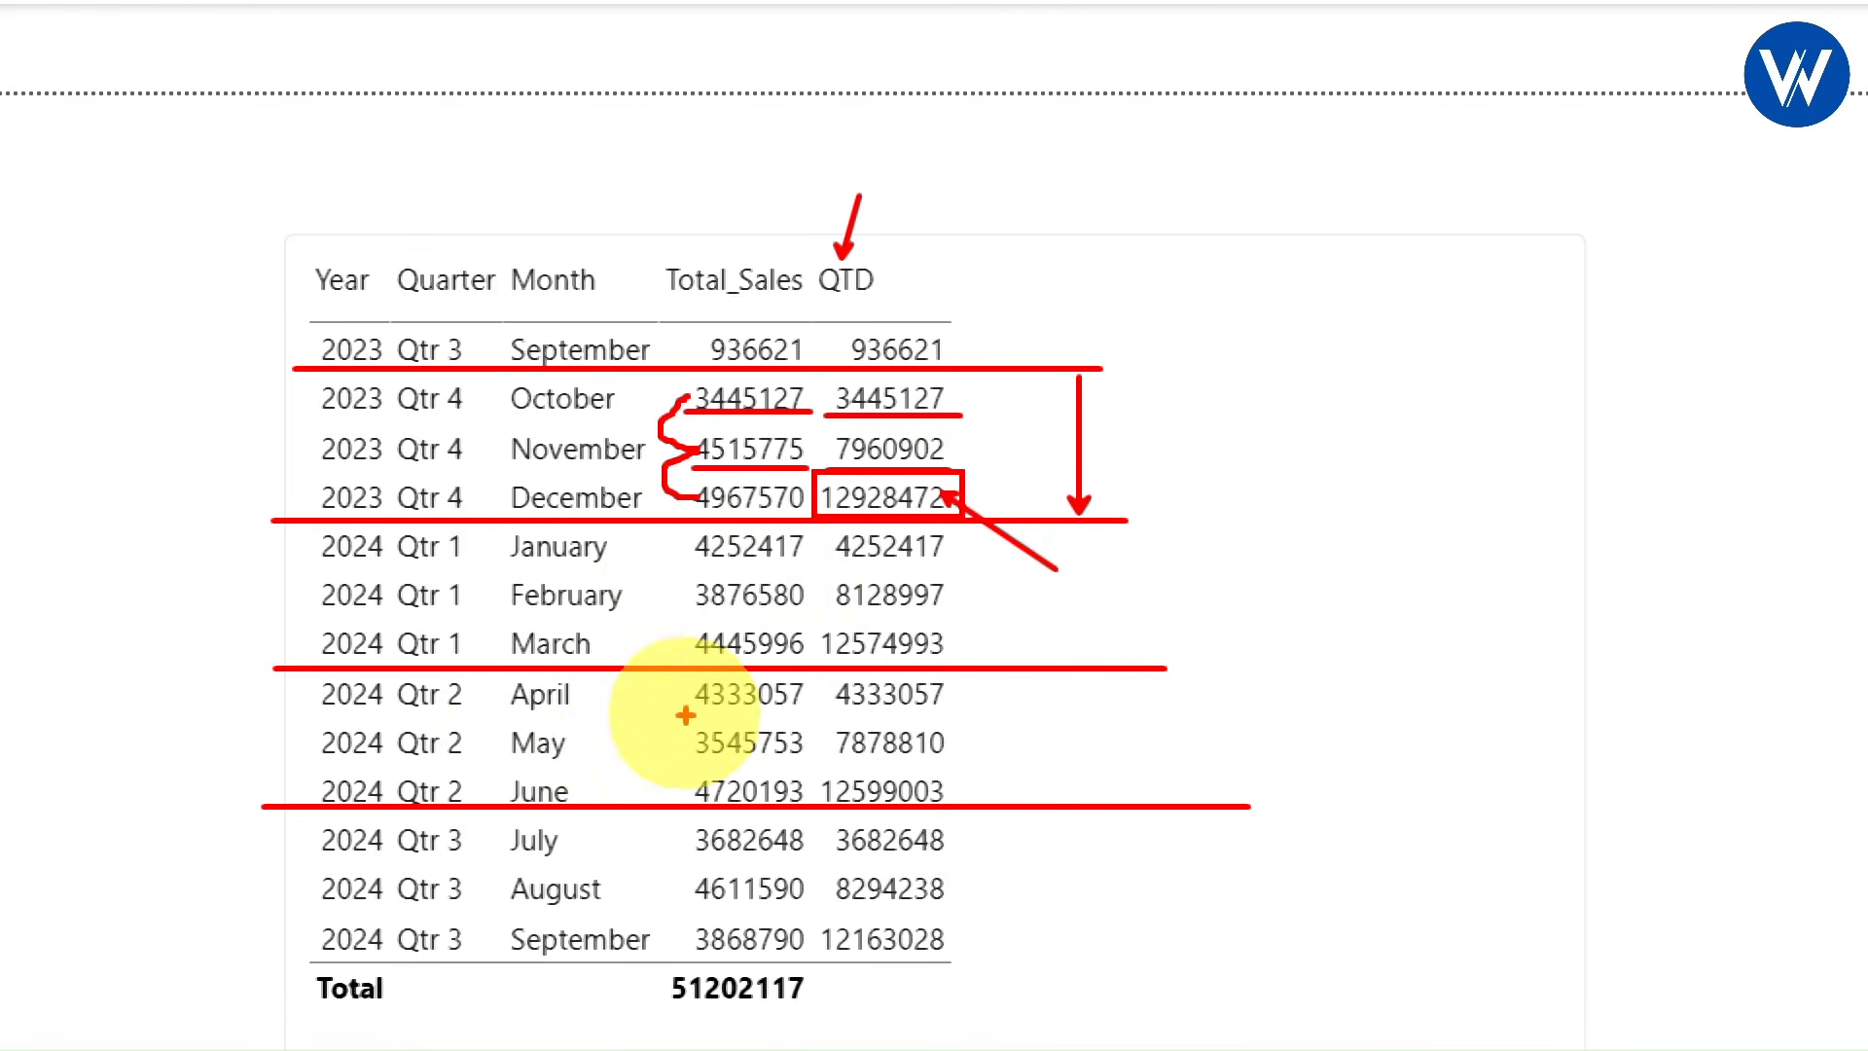
# - Compare QTD with the monthly Total_Sales for April to June 2024 to check the running total within Qtr 2
pyautogui.moveTo(693, 712); pyautogui.dragTo(977, 713)
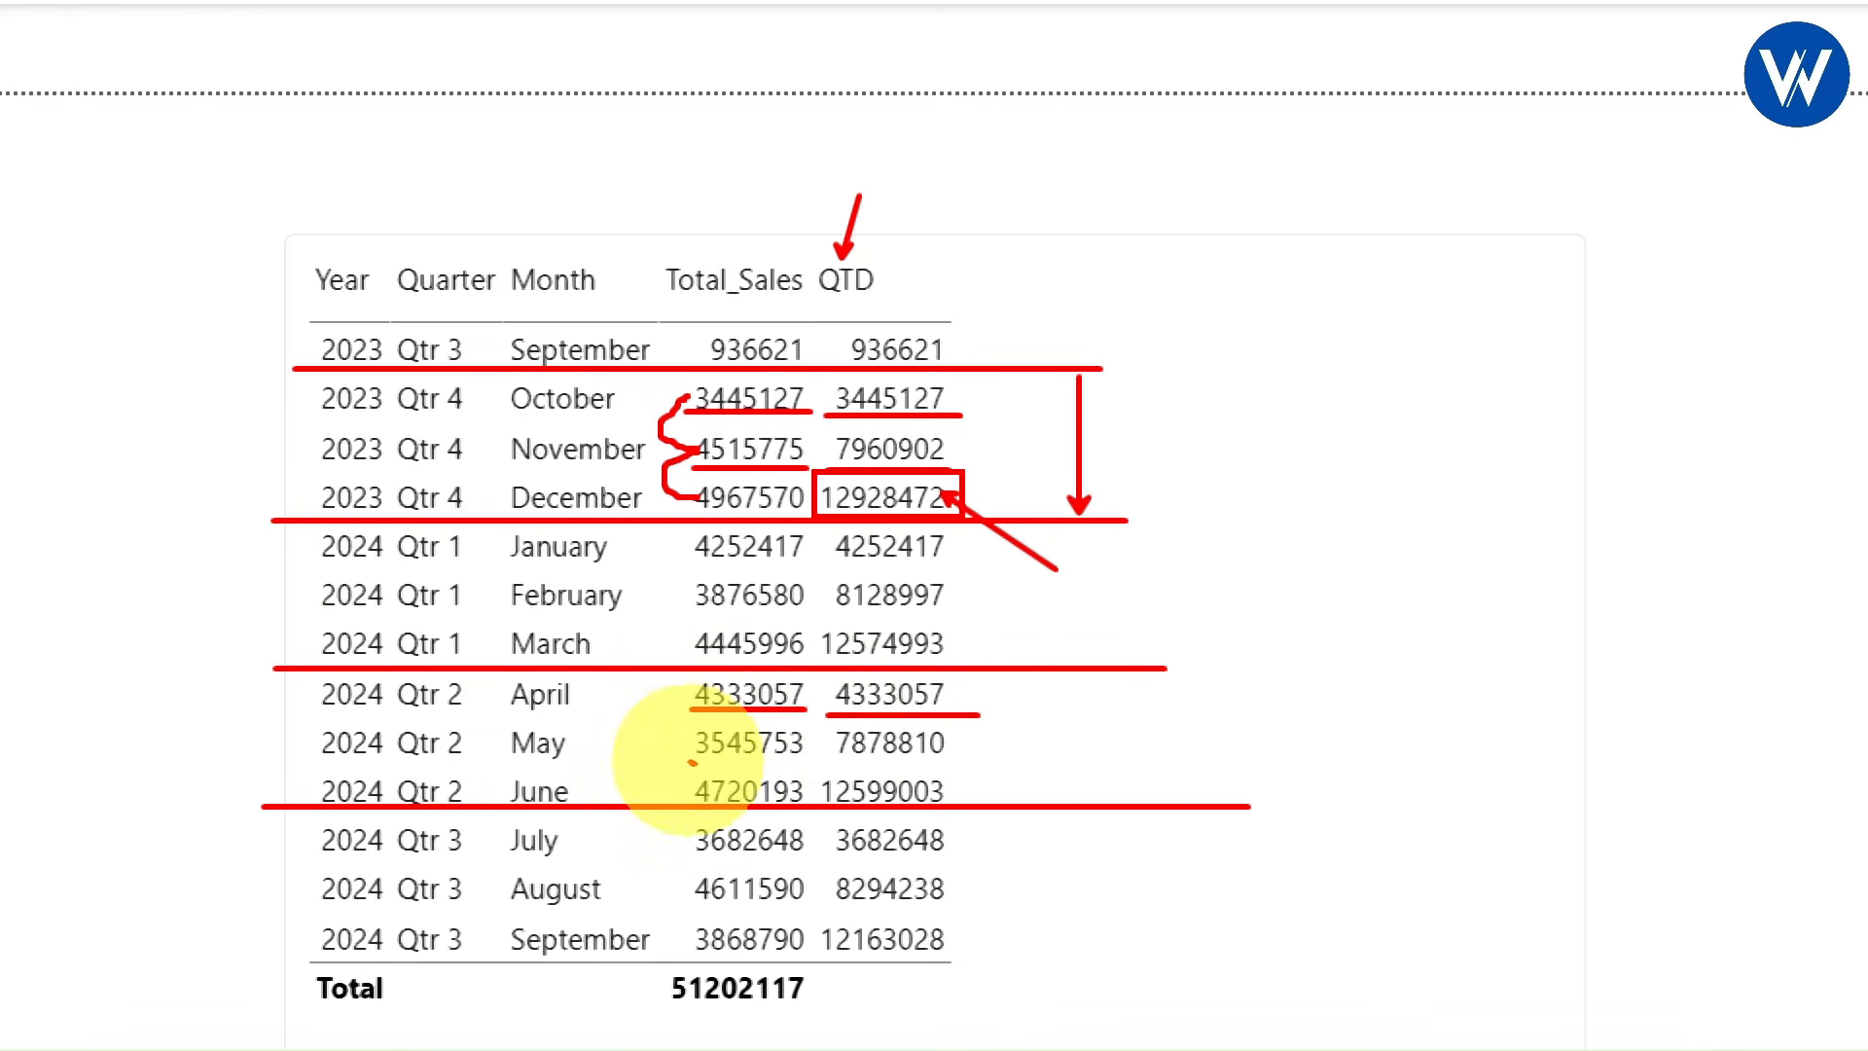
pyautogui.moveTo(689, 761); pyautogui.dragTo(963, 752)
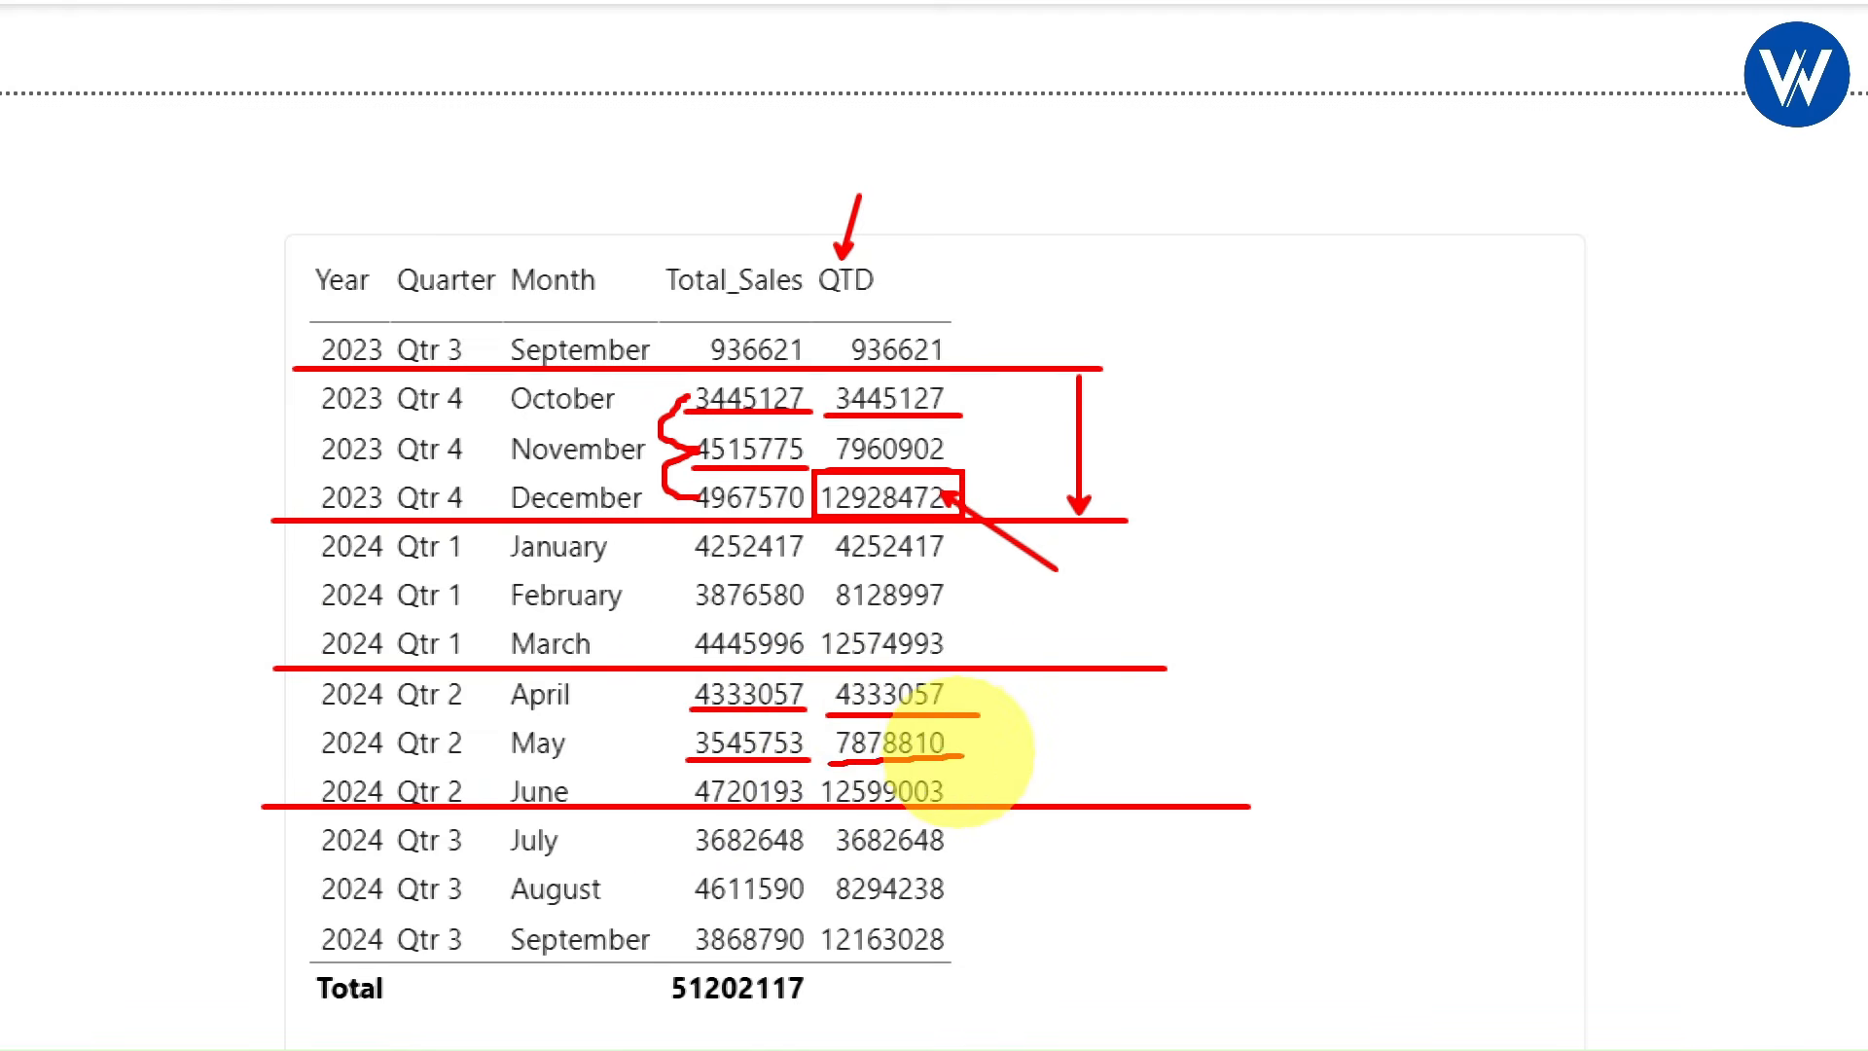
pyautogui.moveTo(689, 692)
pyautogui.mouseDown()
pyautogui.moveTo(670, 715)
pyautogui.moveTo(695, 747)
pyautogui.mouseUp()
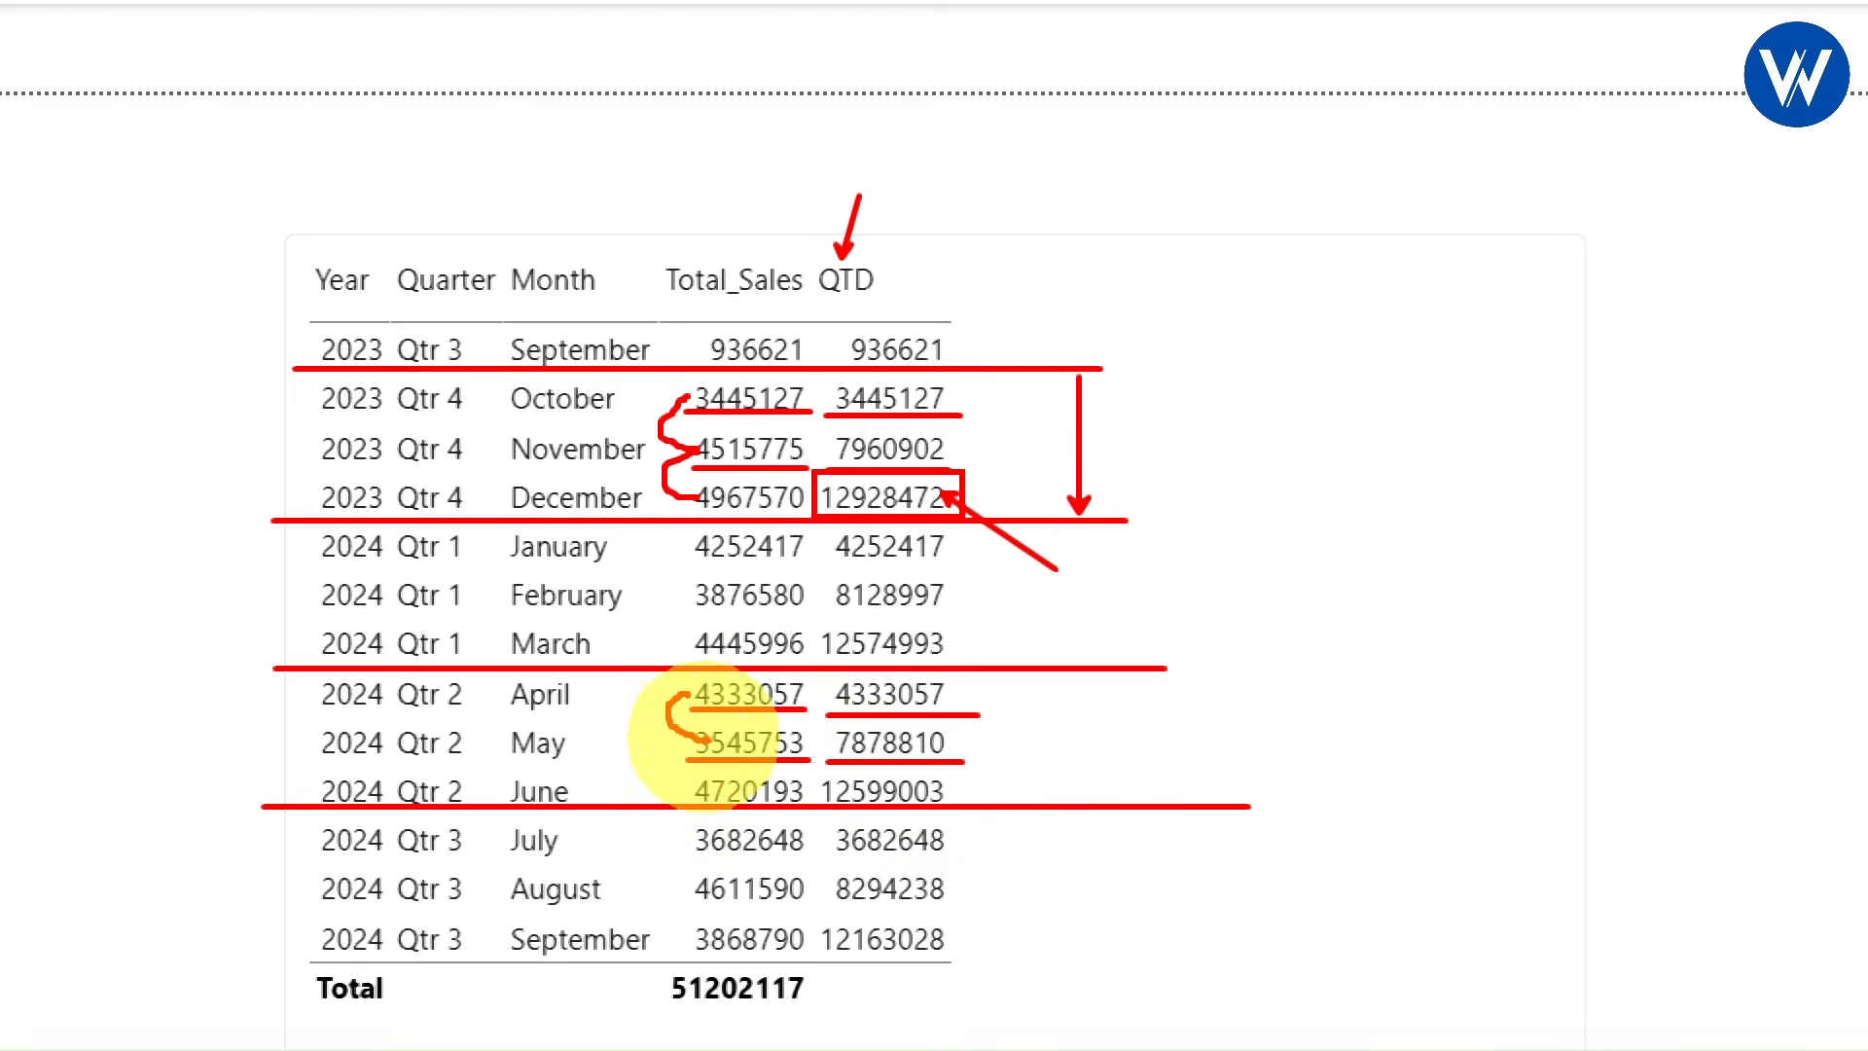
pyautogui.moveTo(671, 755); pyautogui.dragTo(715, 786)
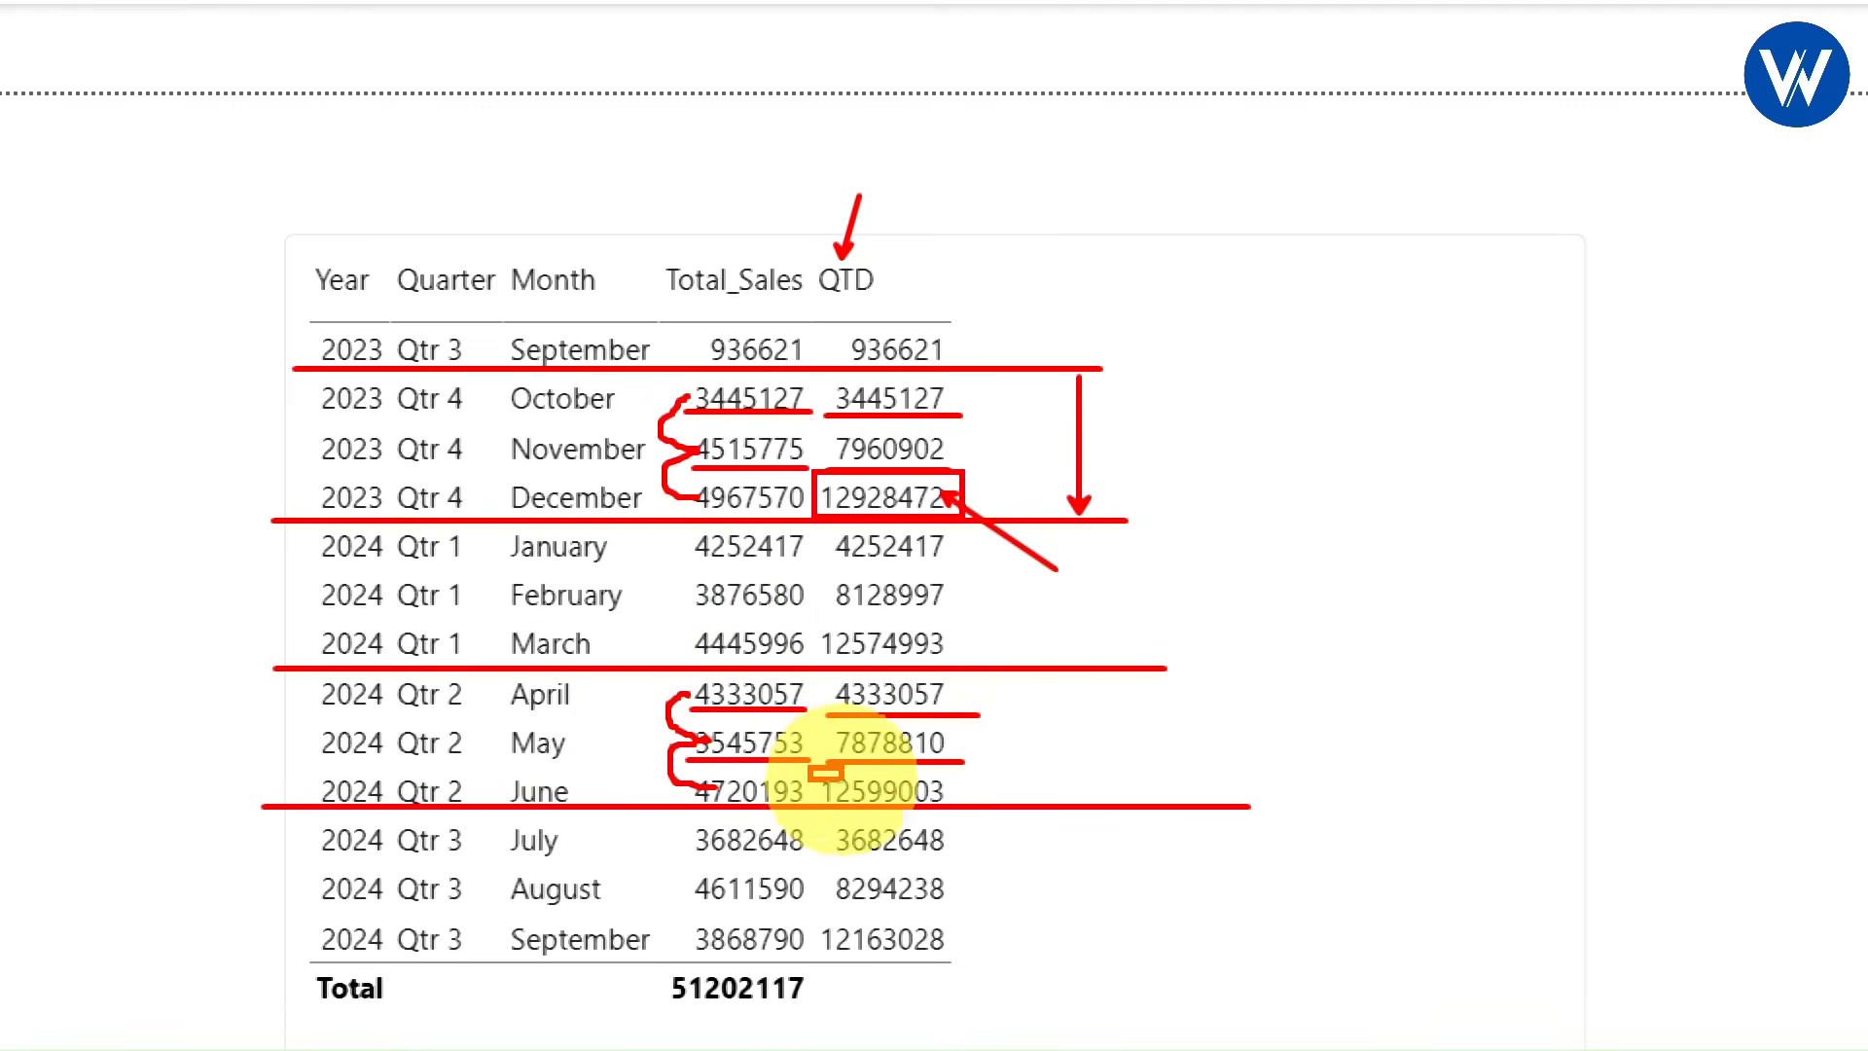
pyautogui.moveTo(810, 769)
pyautogui.mouseDown()
pyautogui.moveTo(970, 807)
pyautogui.moveTo(1137, 814)
pyautogui.mouseUp()
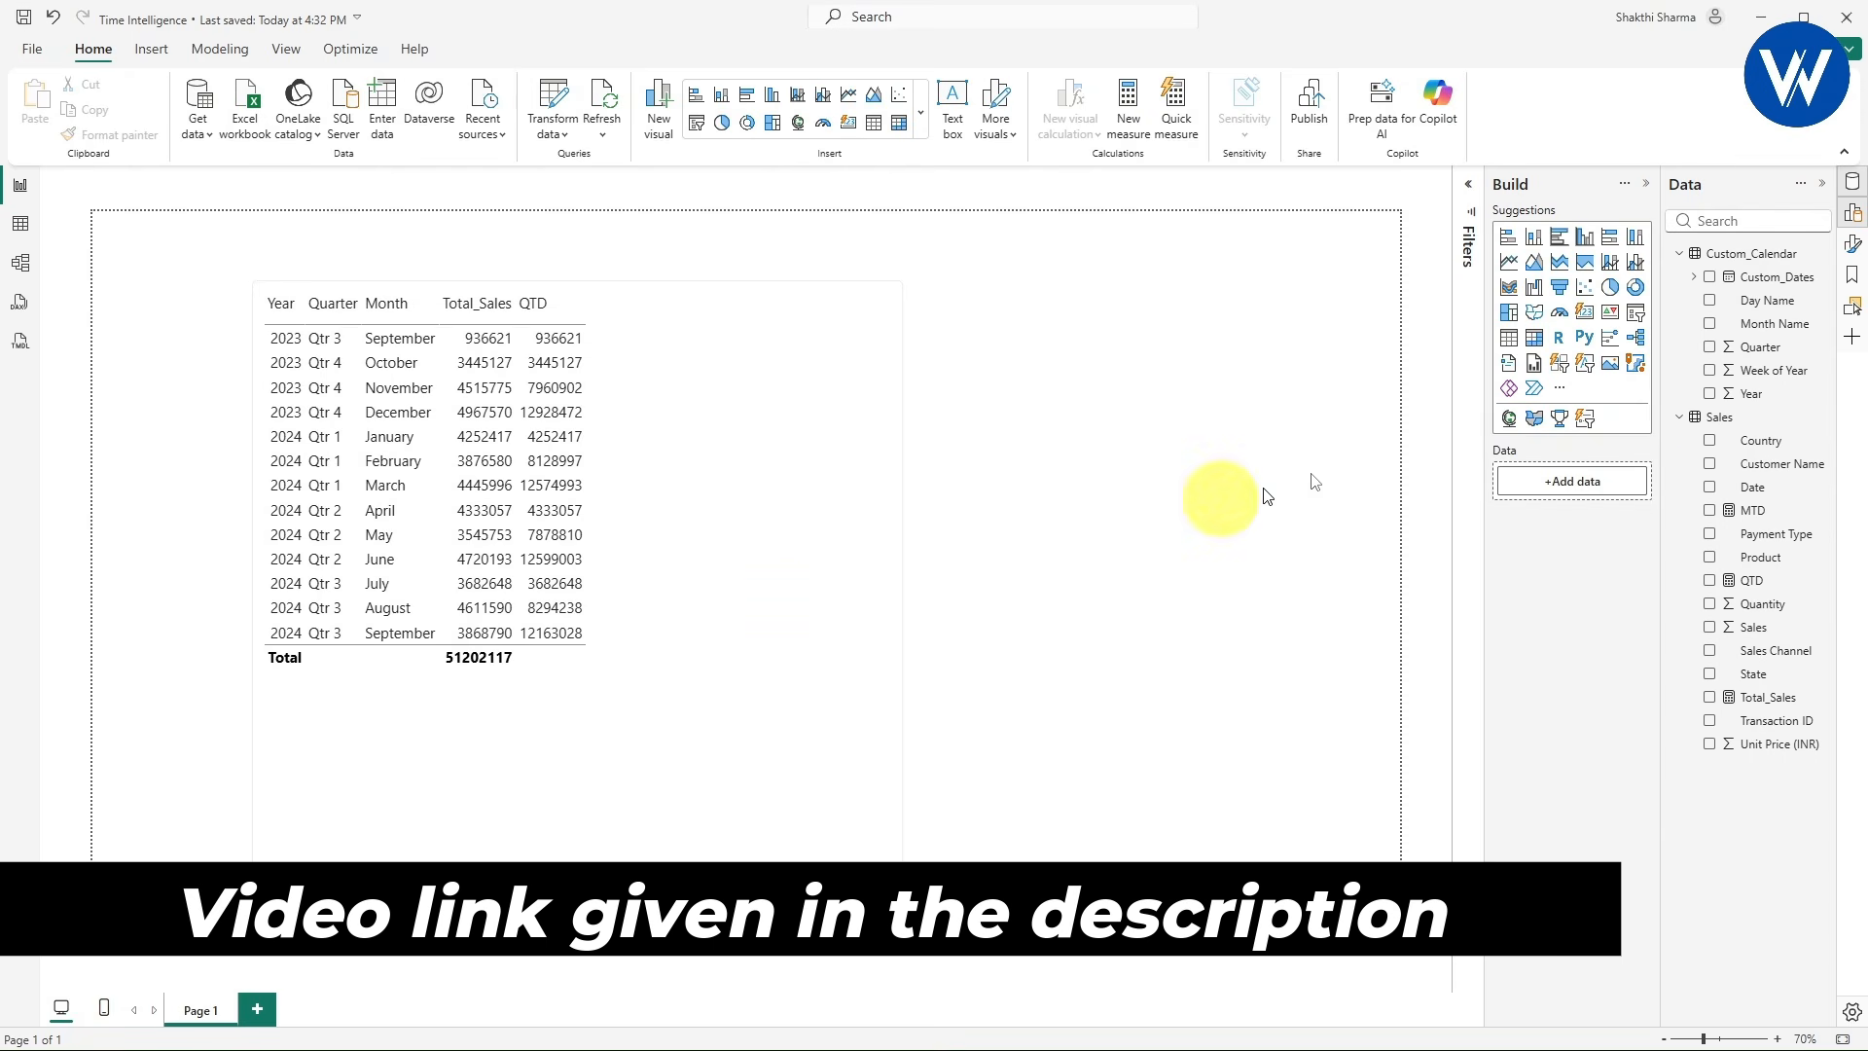
# - Create a new measure in the Sales table and name it YTD in its formula
pyautogui.rightClick(1721, 417)
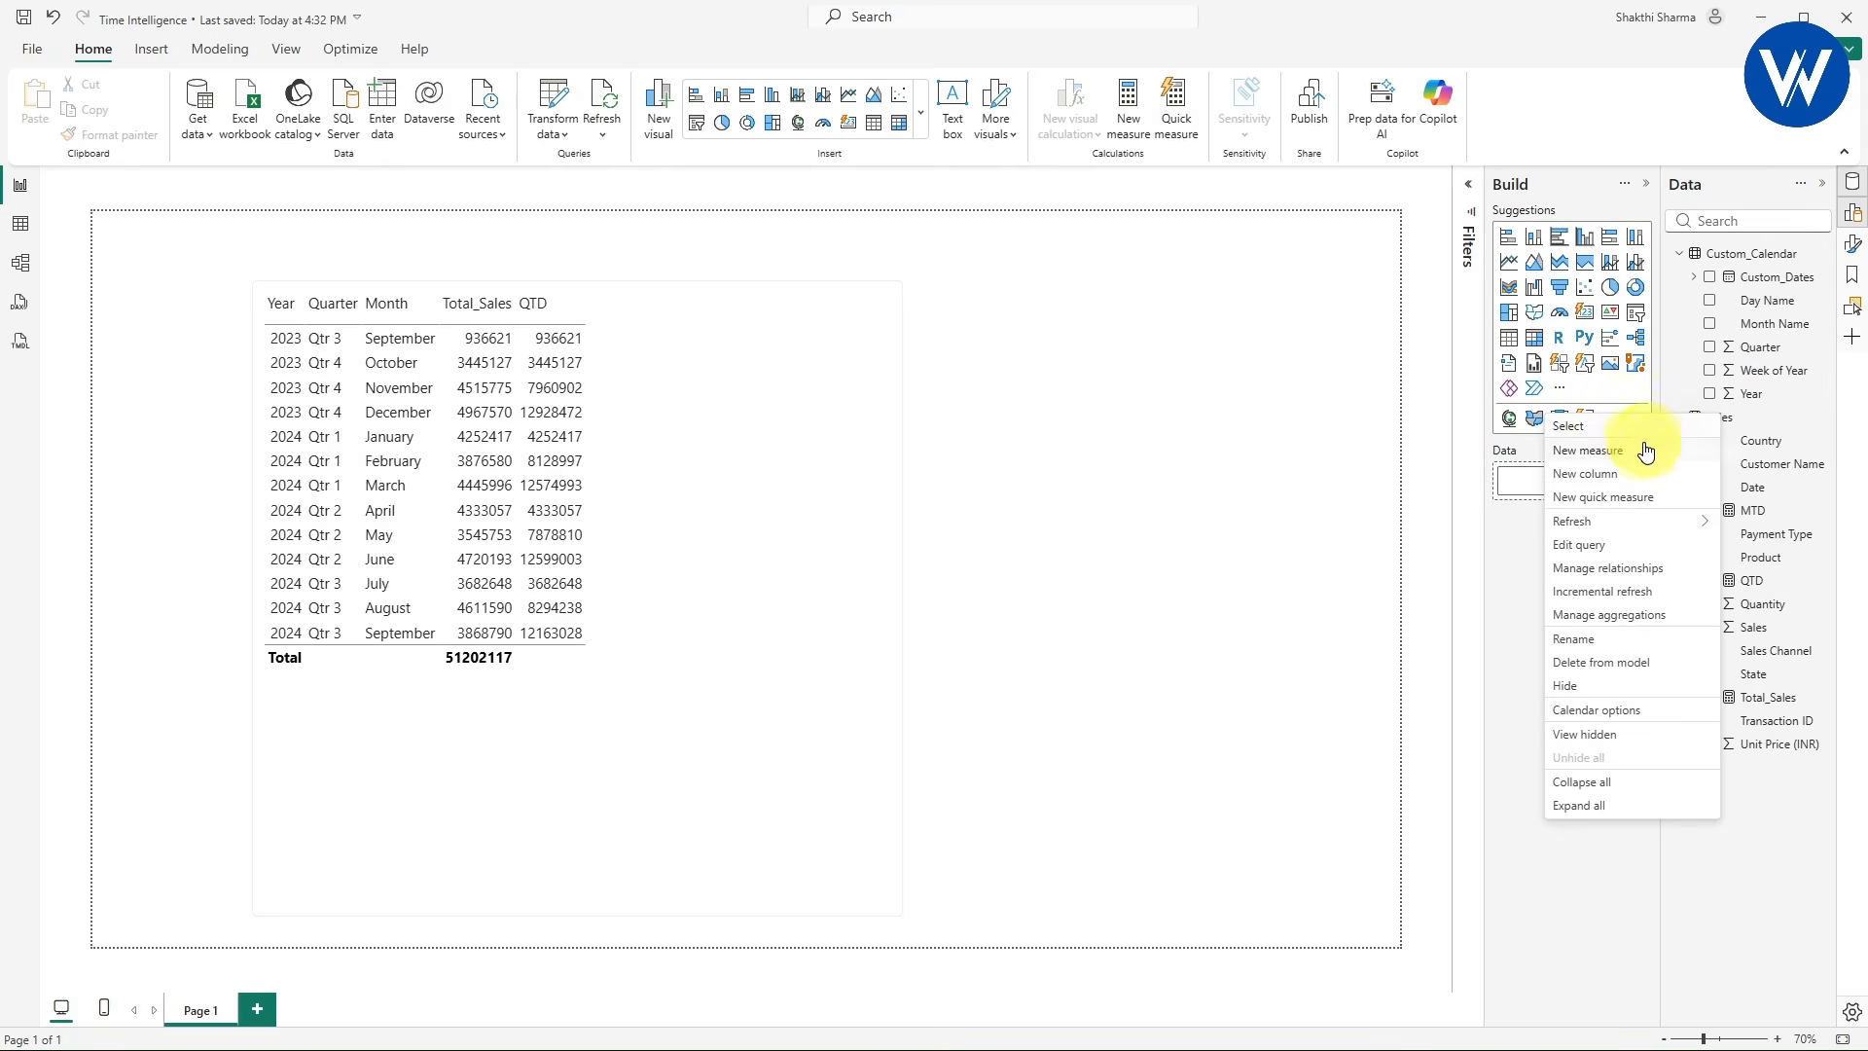
pyautogui.click(1607, 454)
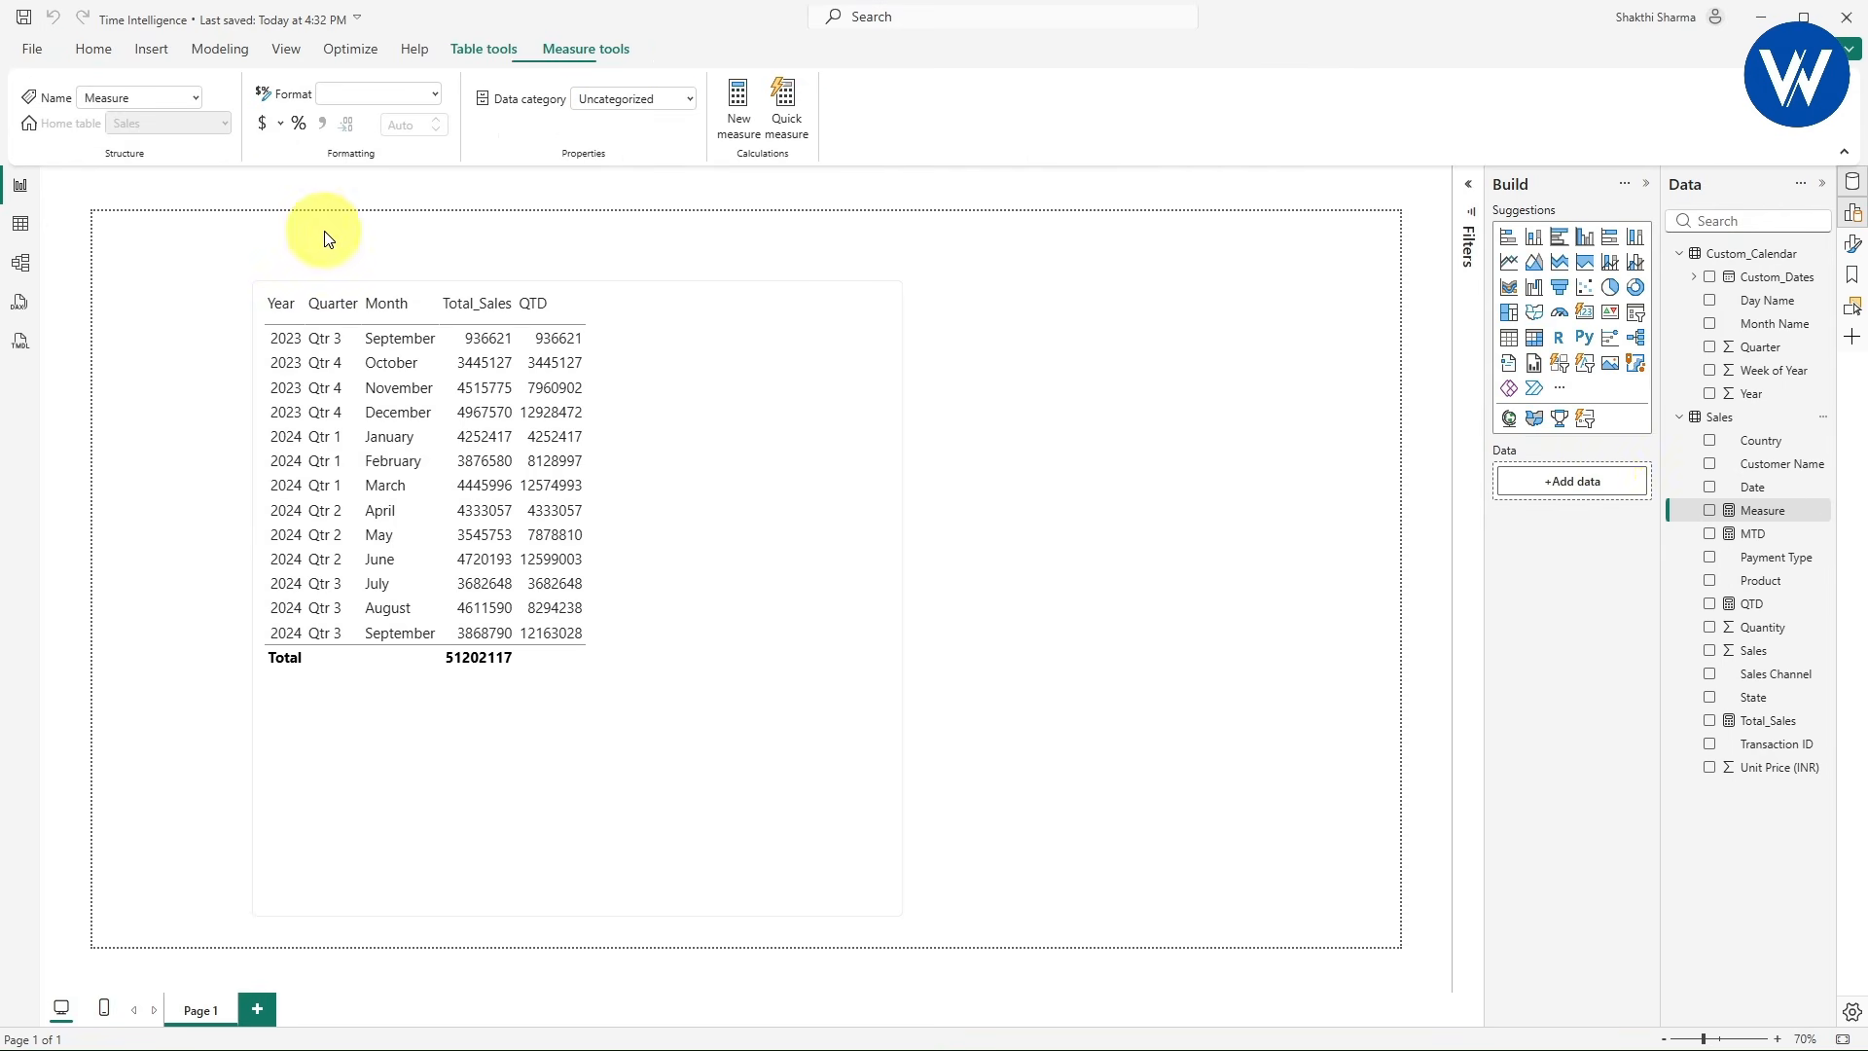
pyautogui.click(208, 199)
pyautogui.doubleClick(260, 199)
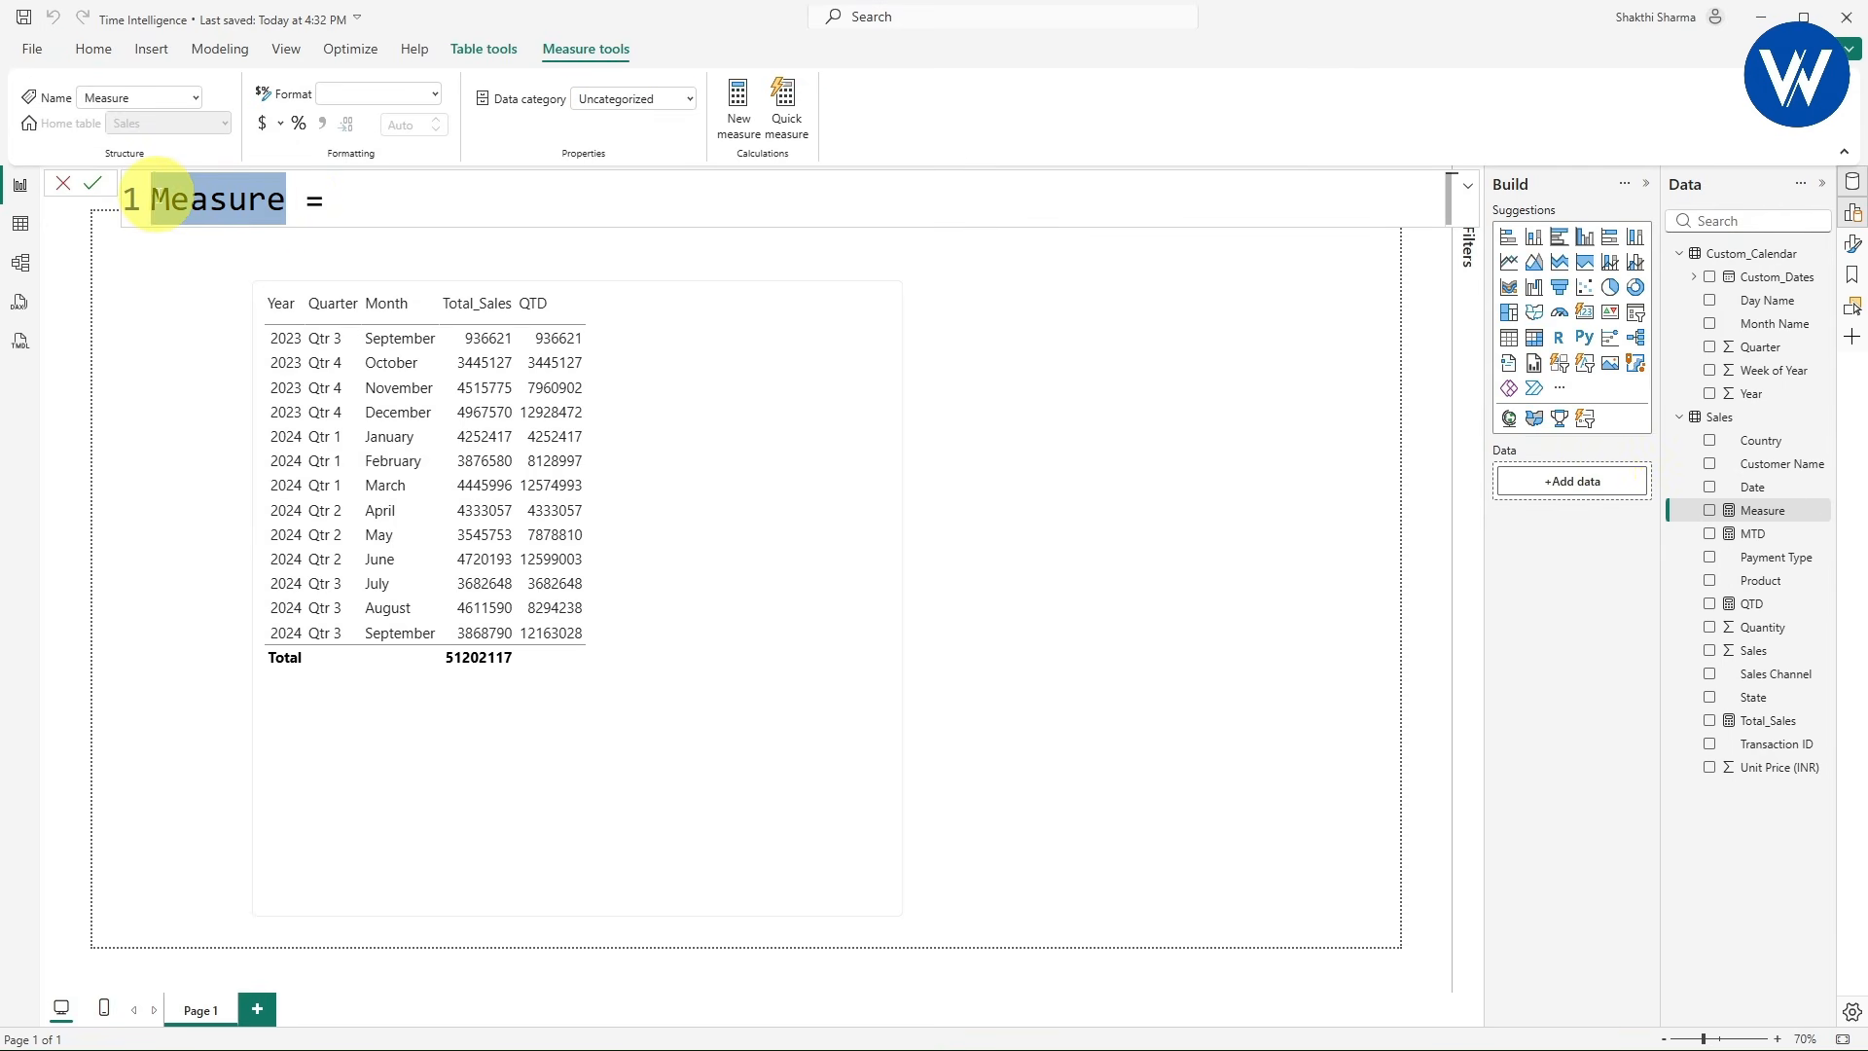
pyautogui.write('TD')
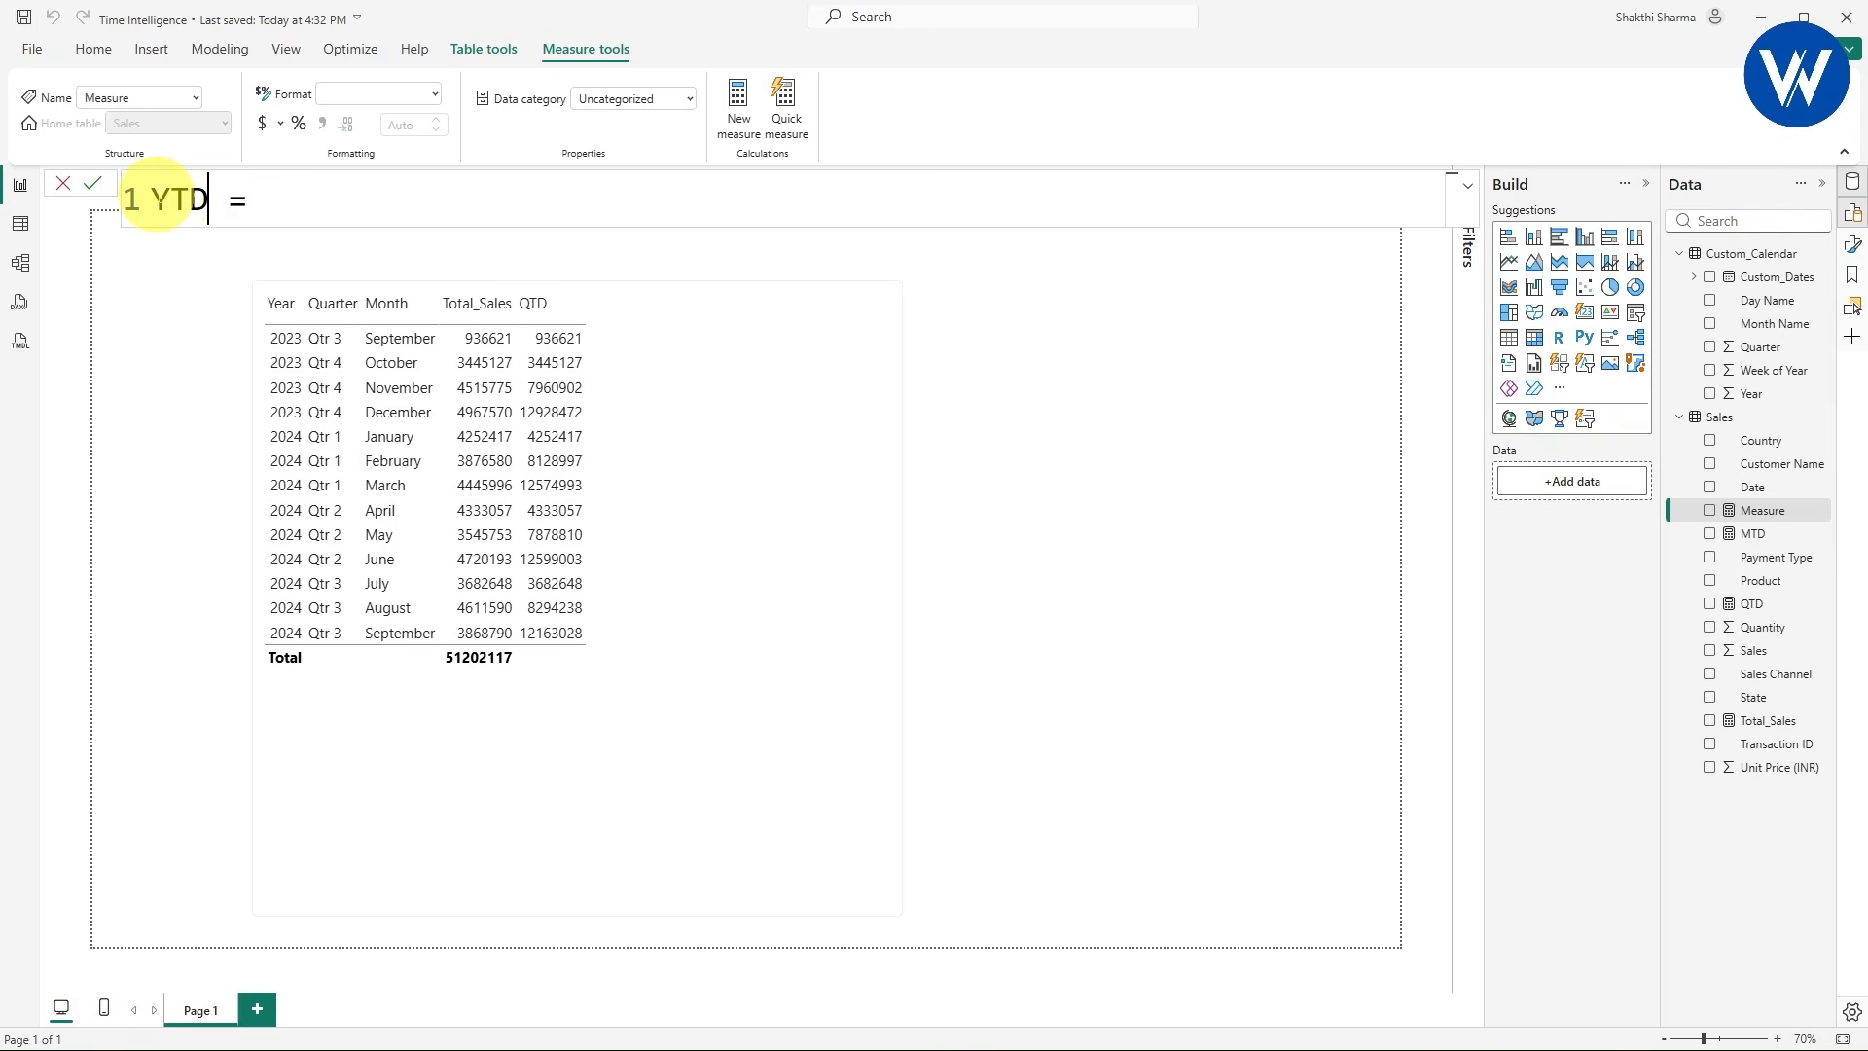
# - Define YTD with TOTALYTD, using [Total_Sales] as the expression and Custom_Calendar[Custom_Dates] as the dates, and commit the formula
pyautogui.click(309, 197)
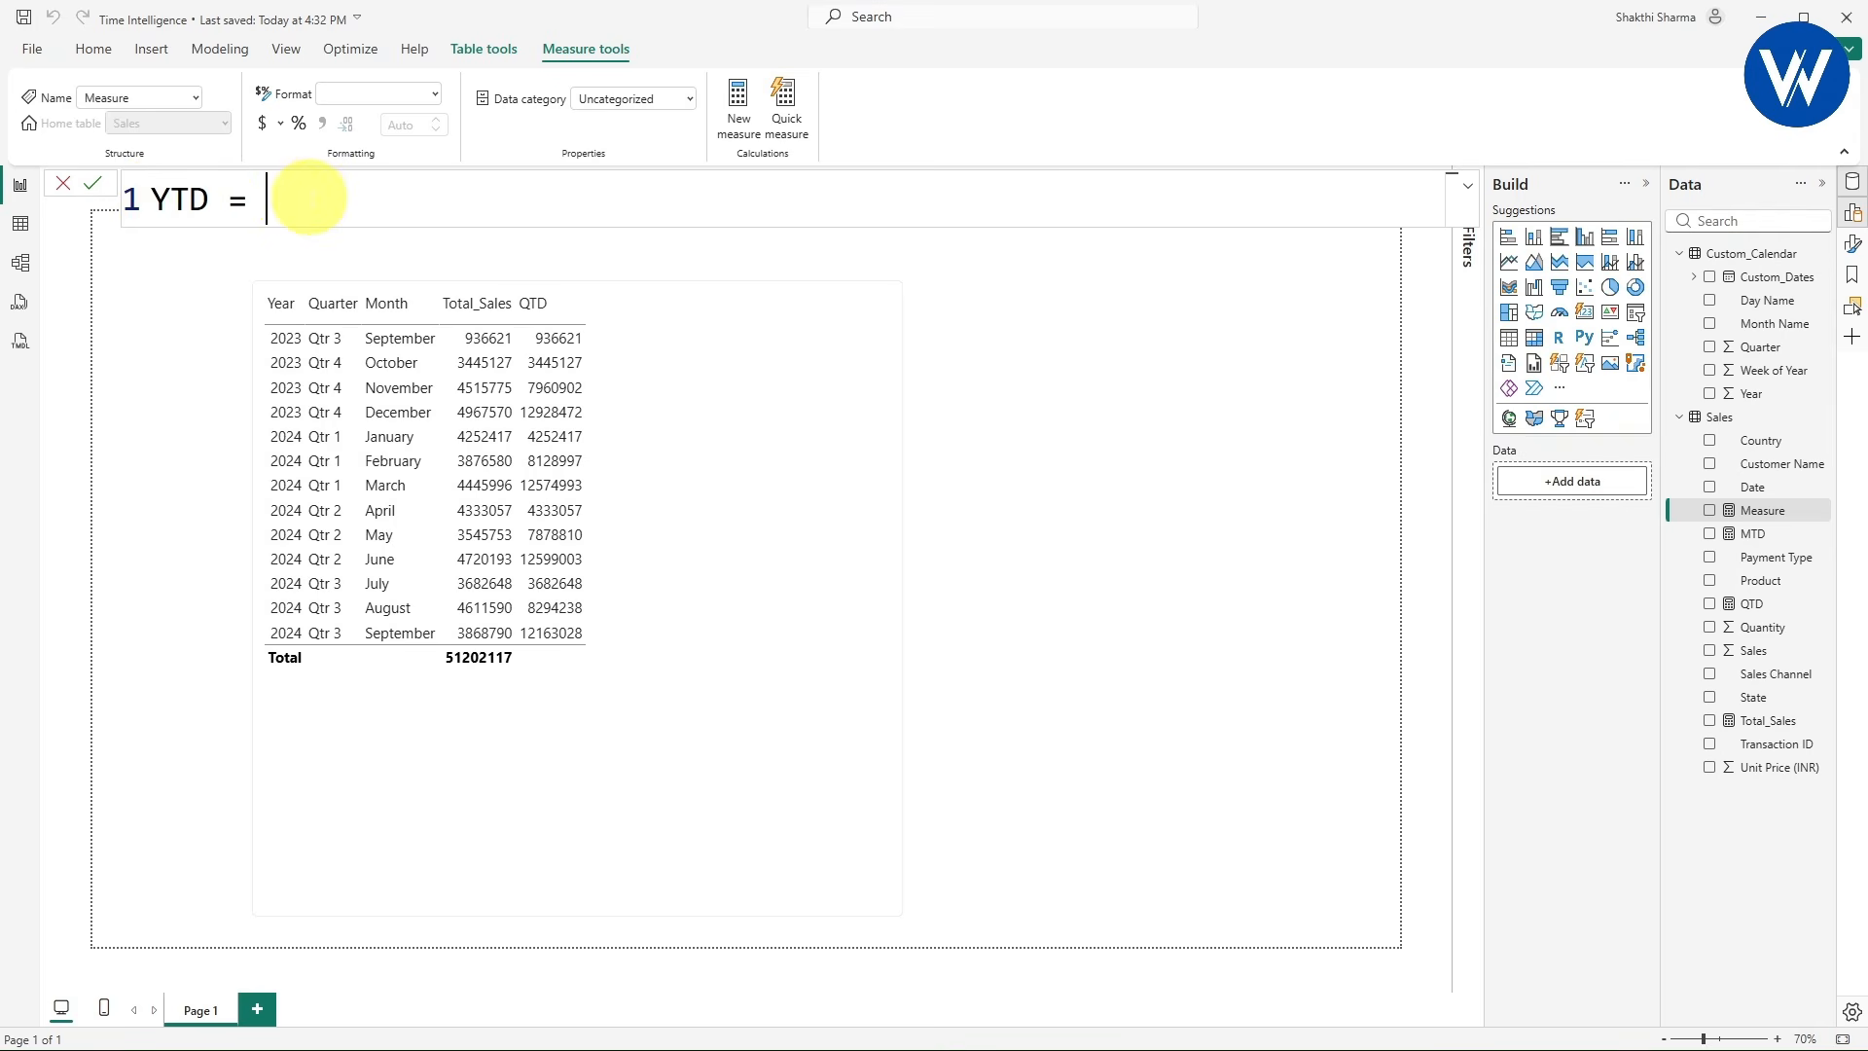
pyautogui.write('TOTAL')
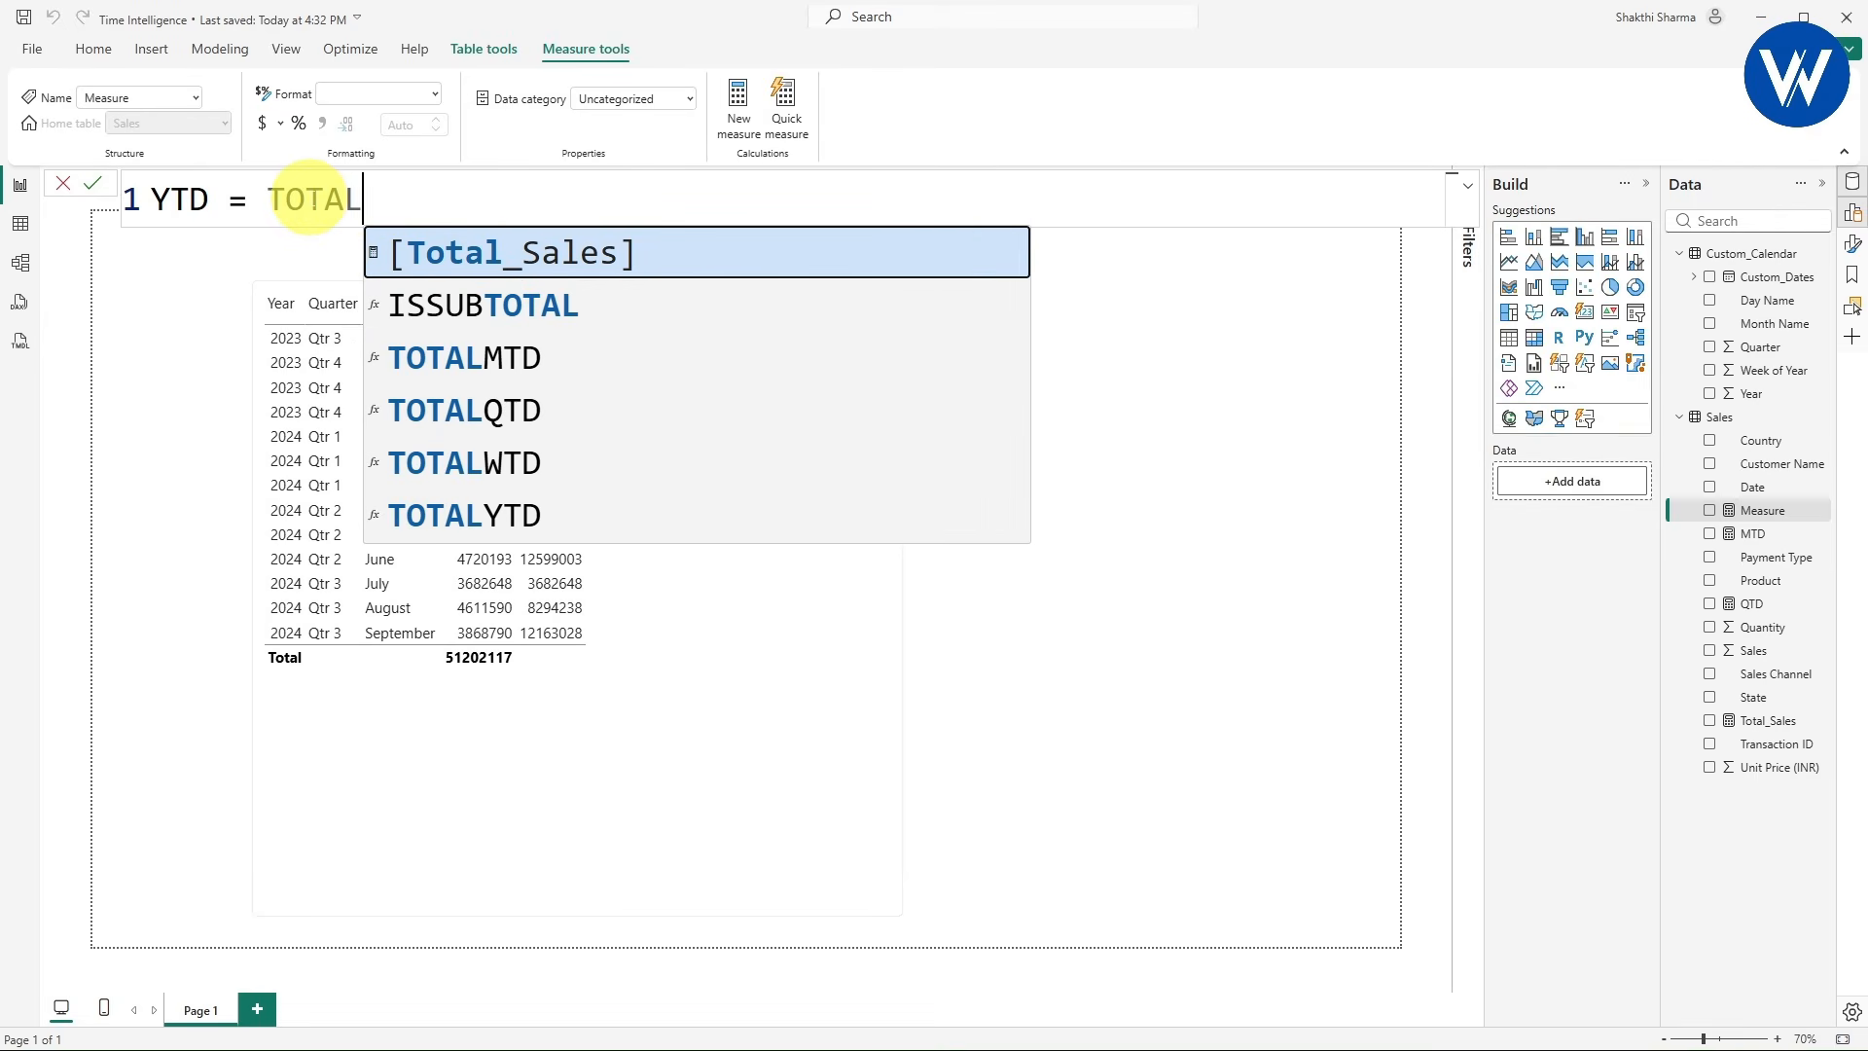
pyautogui.click(517, 520)
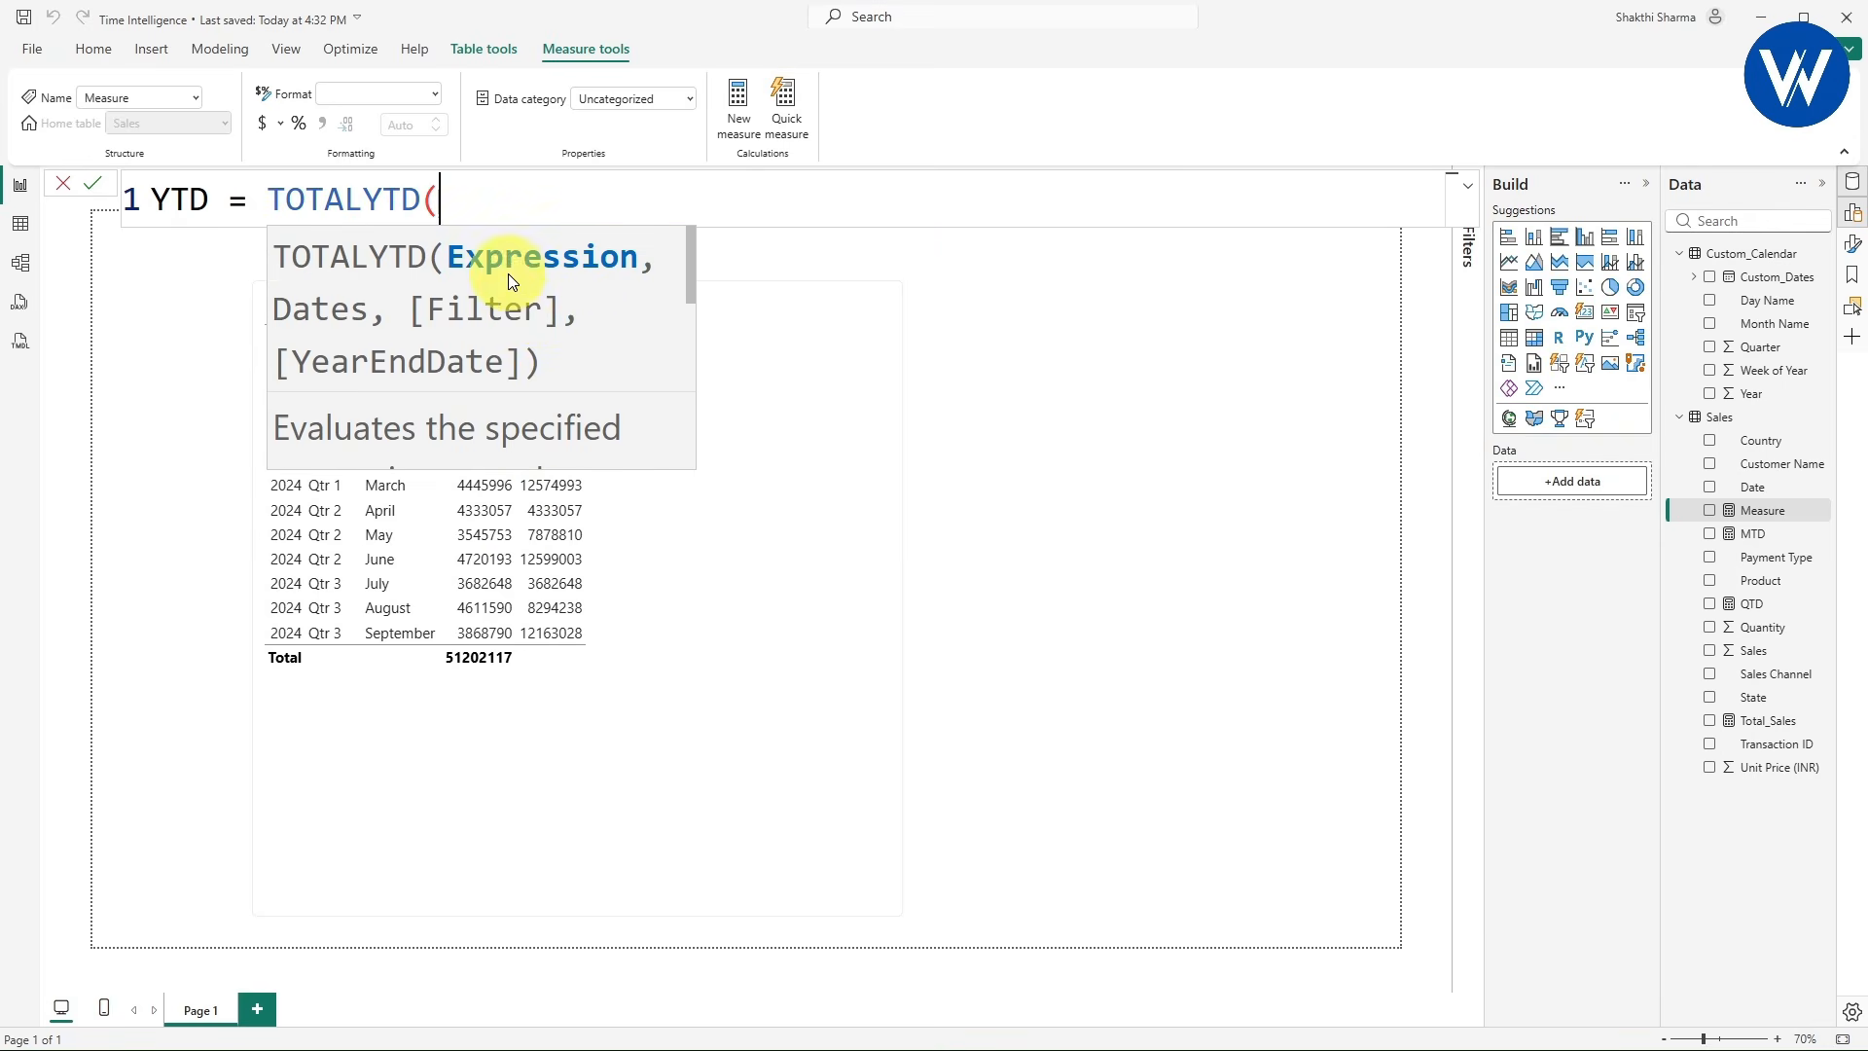
pyautogui.write('TOTAL')
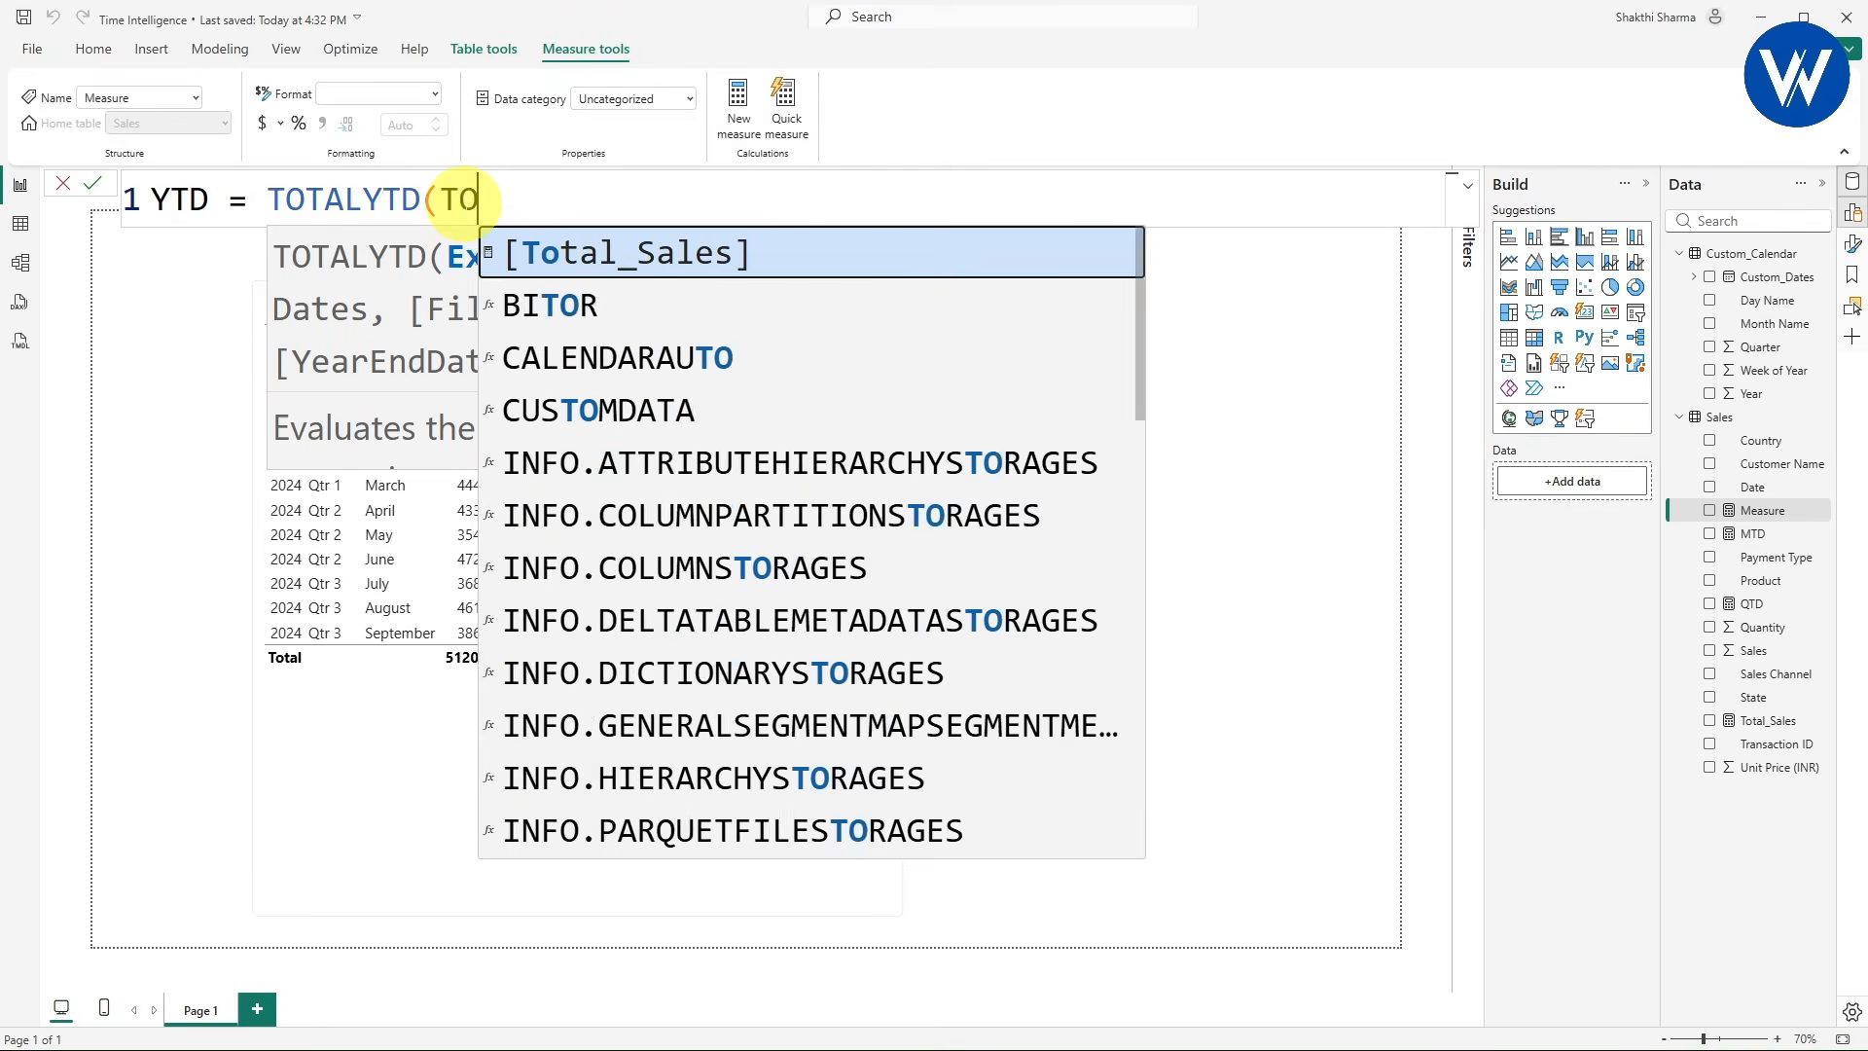
pyautogui.press('Tab')
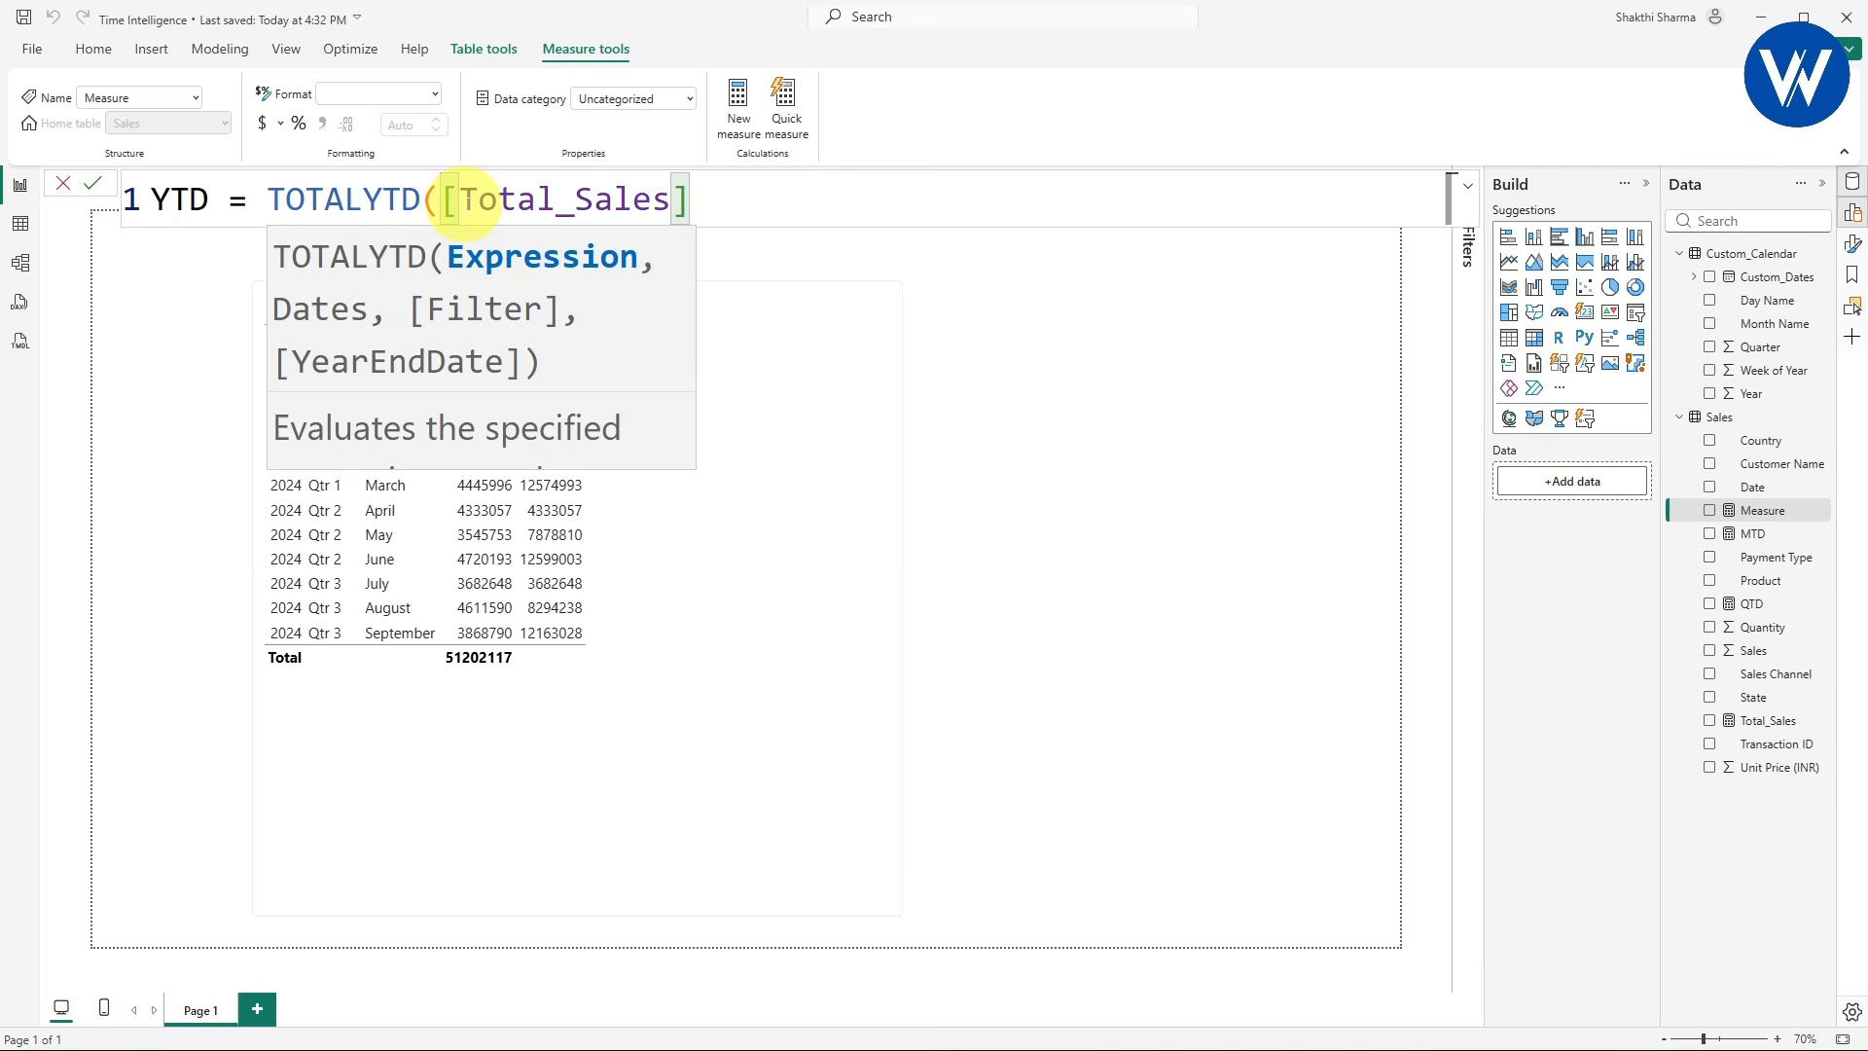
pyautogui.write(',')
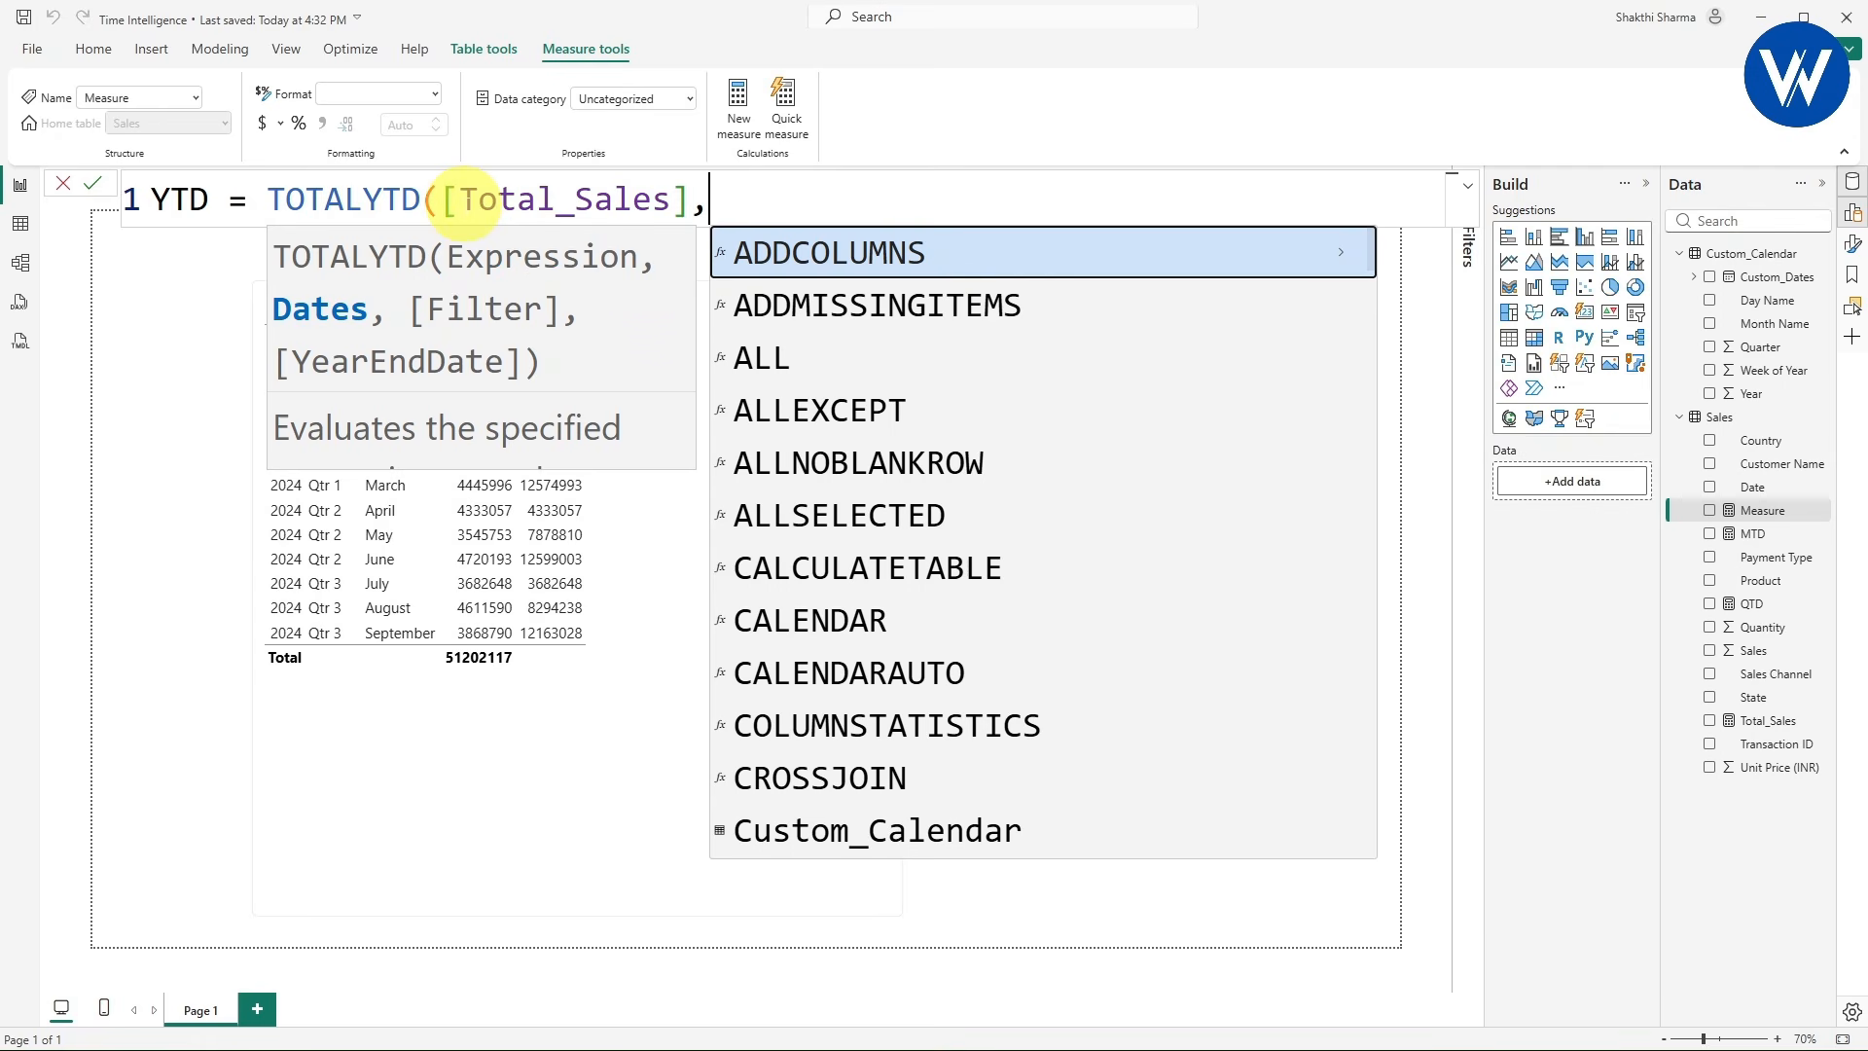
pyautogui.write('CO')
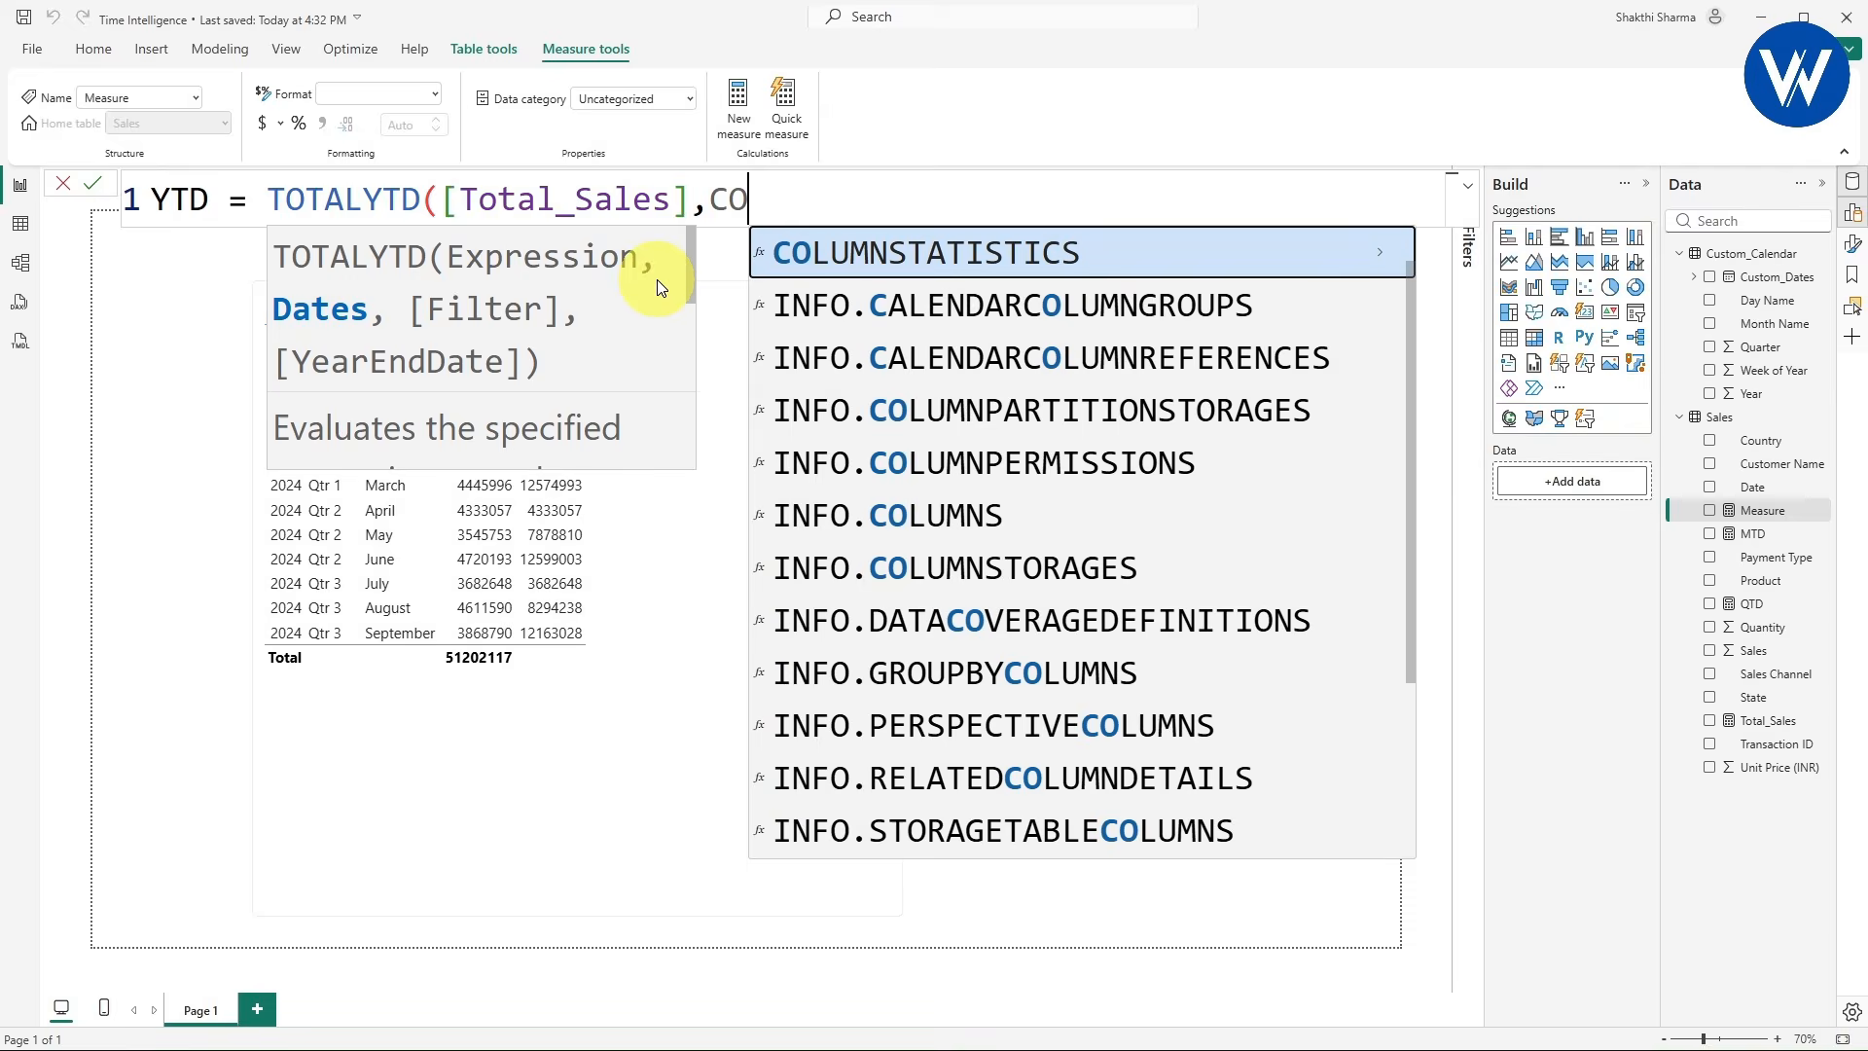
pyautogui.press('BackSpace')
pyautogui.write('USTOM')
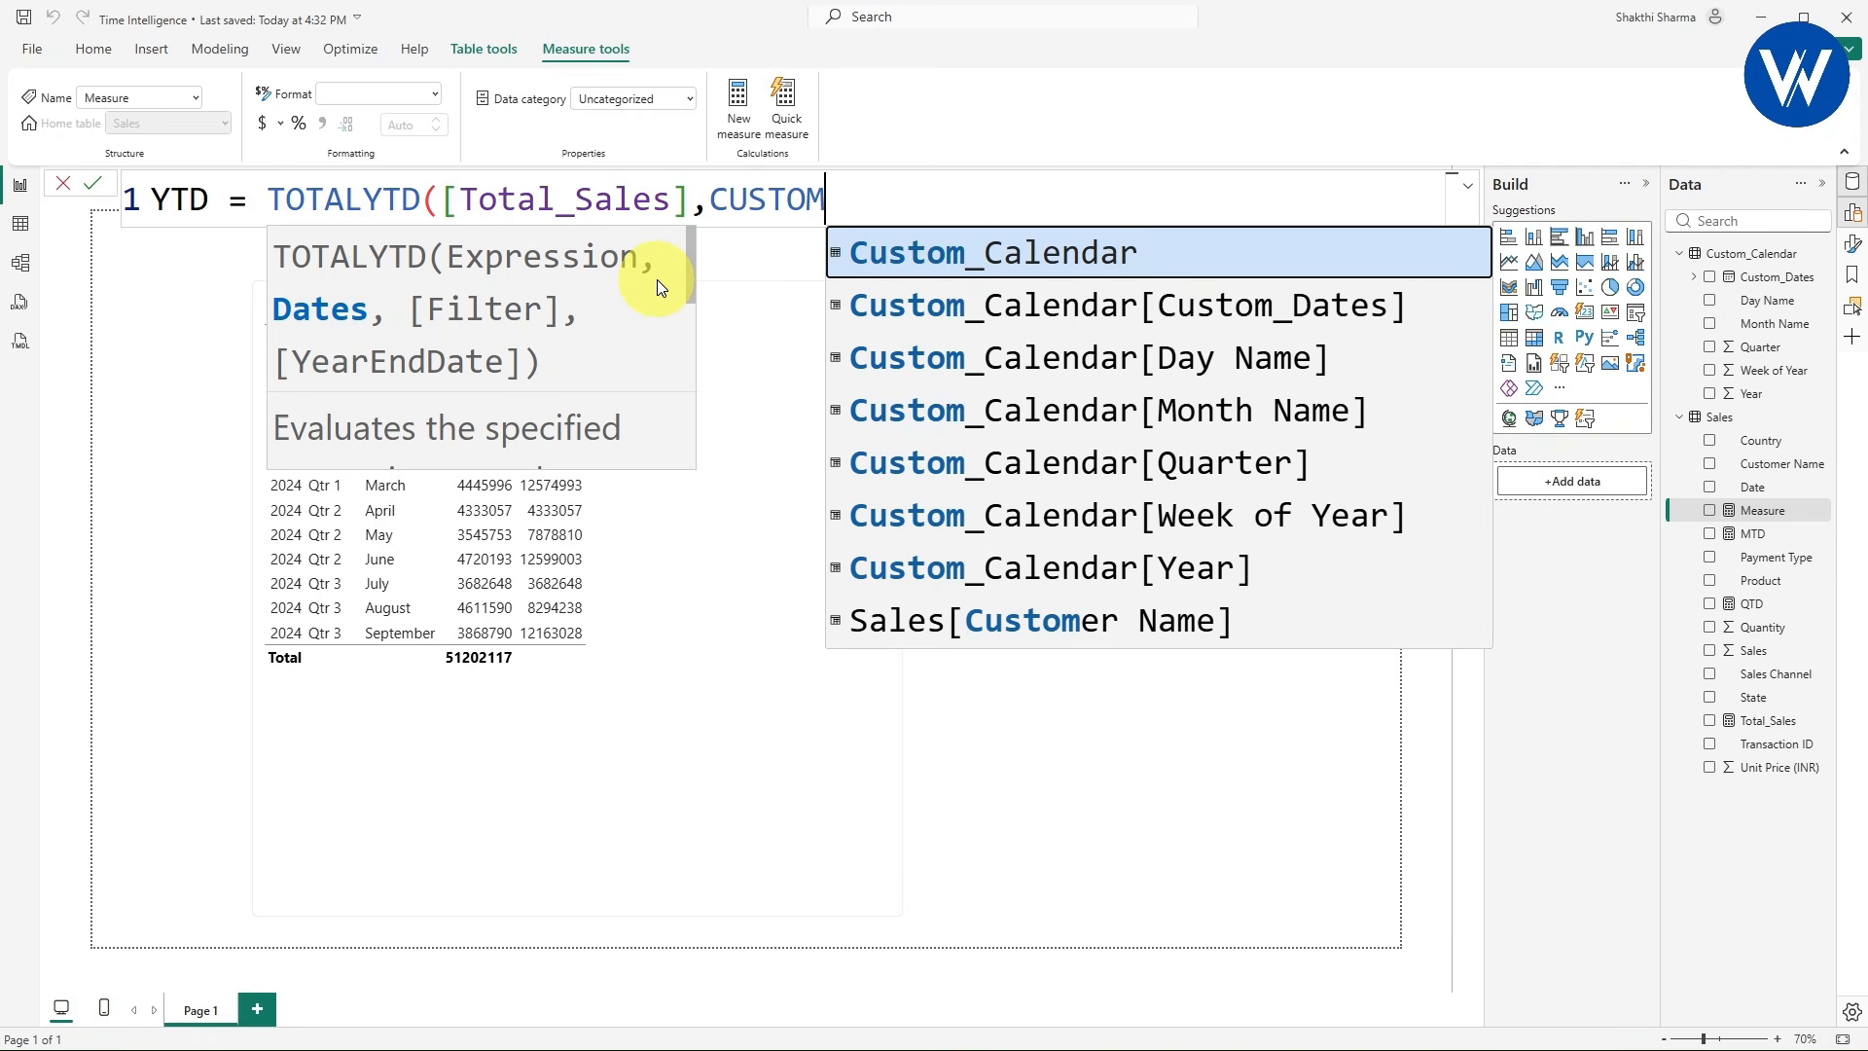
pyautogui.click(950, 304)
pyautogui.write(')')
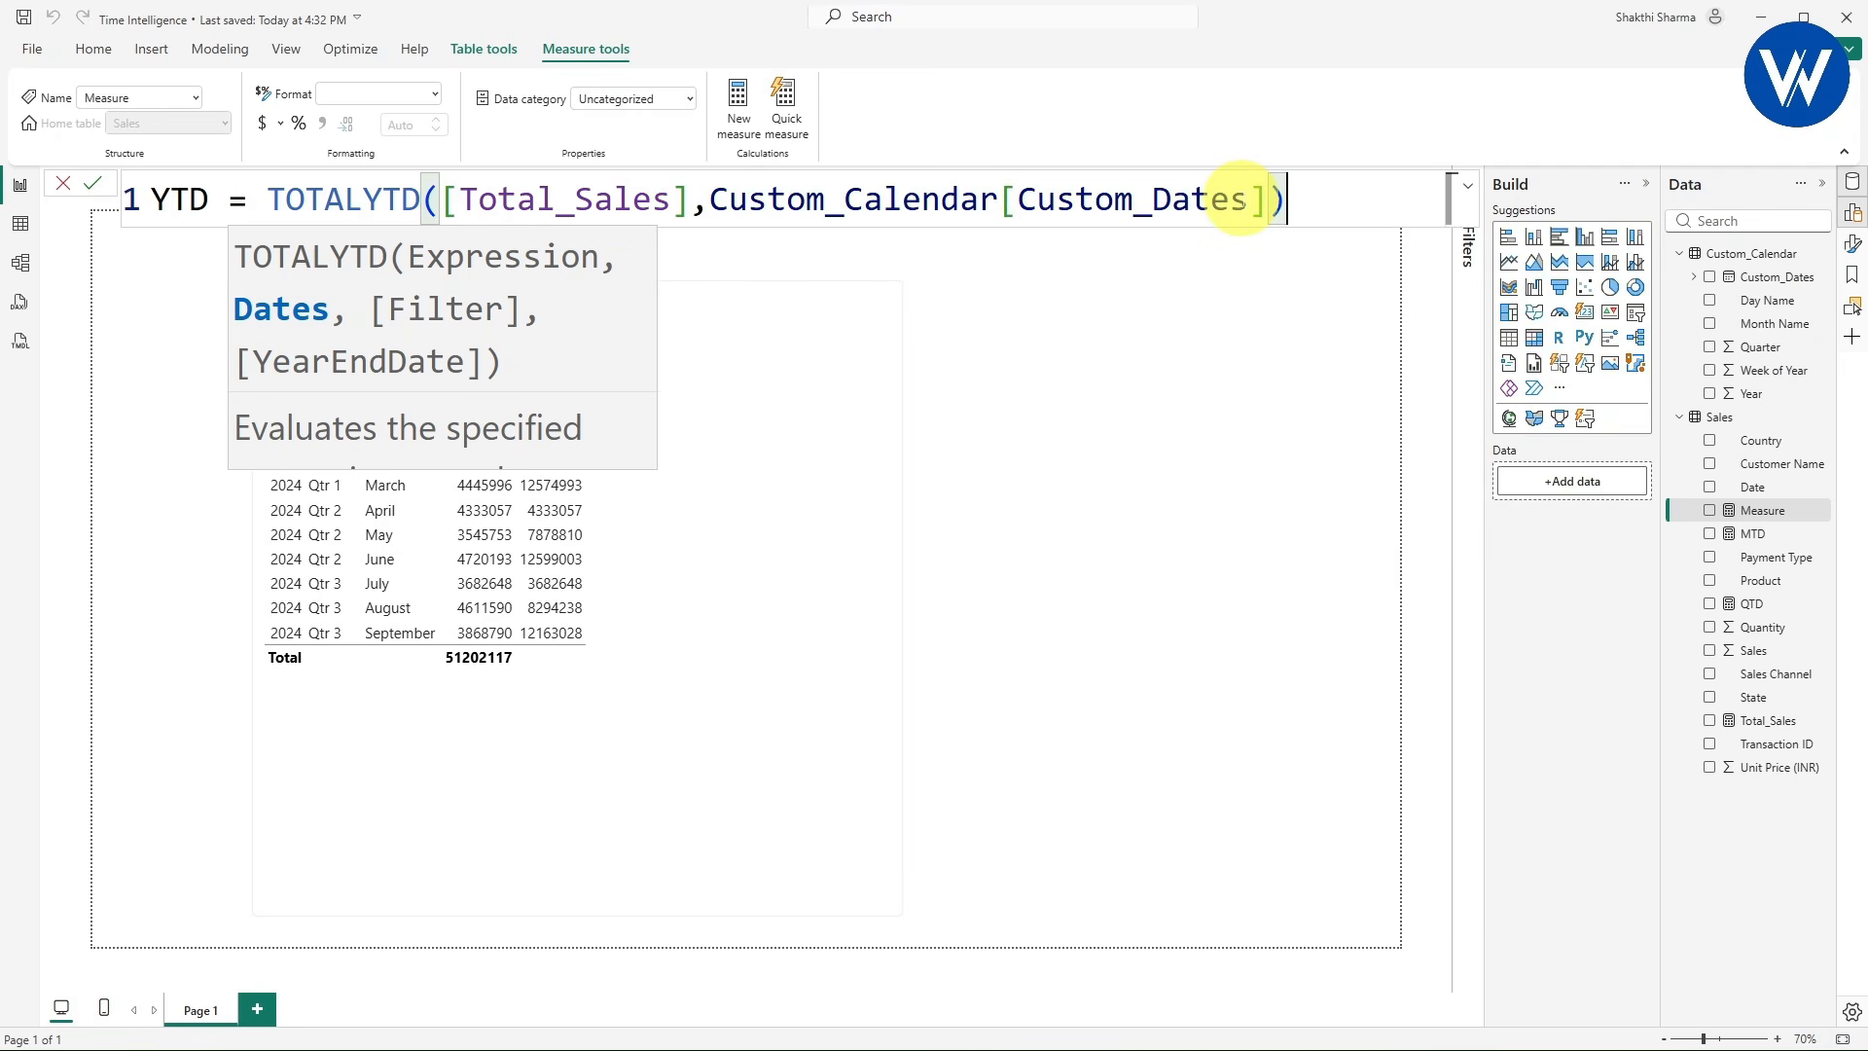
pyautogui.press('Return')
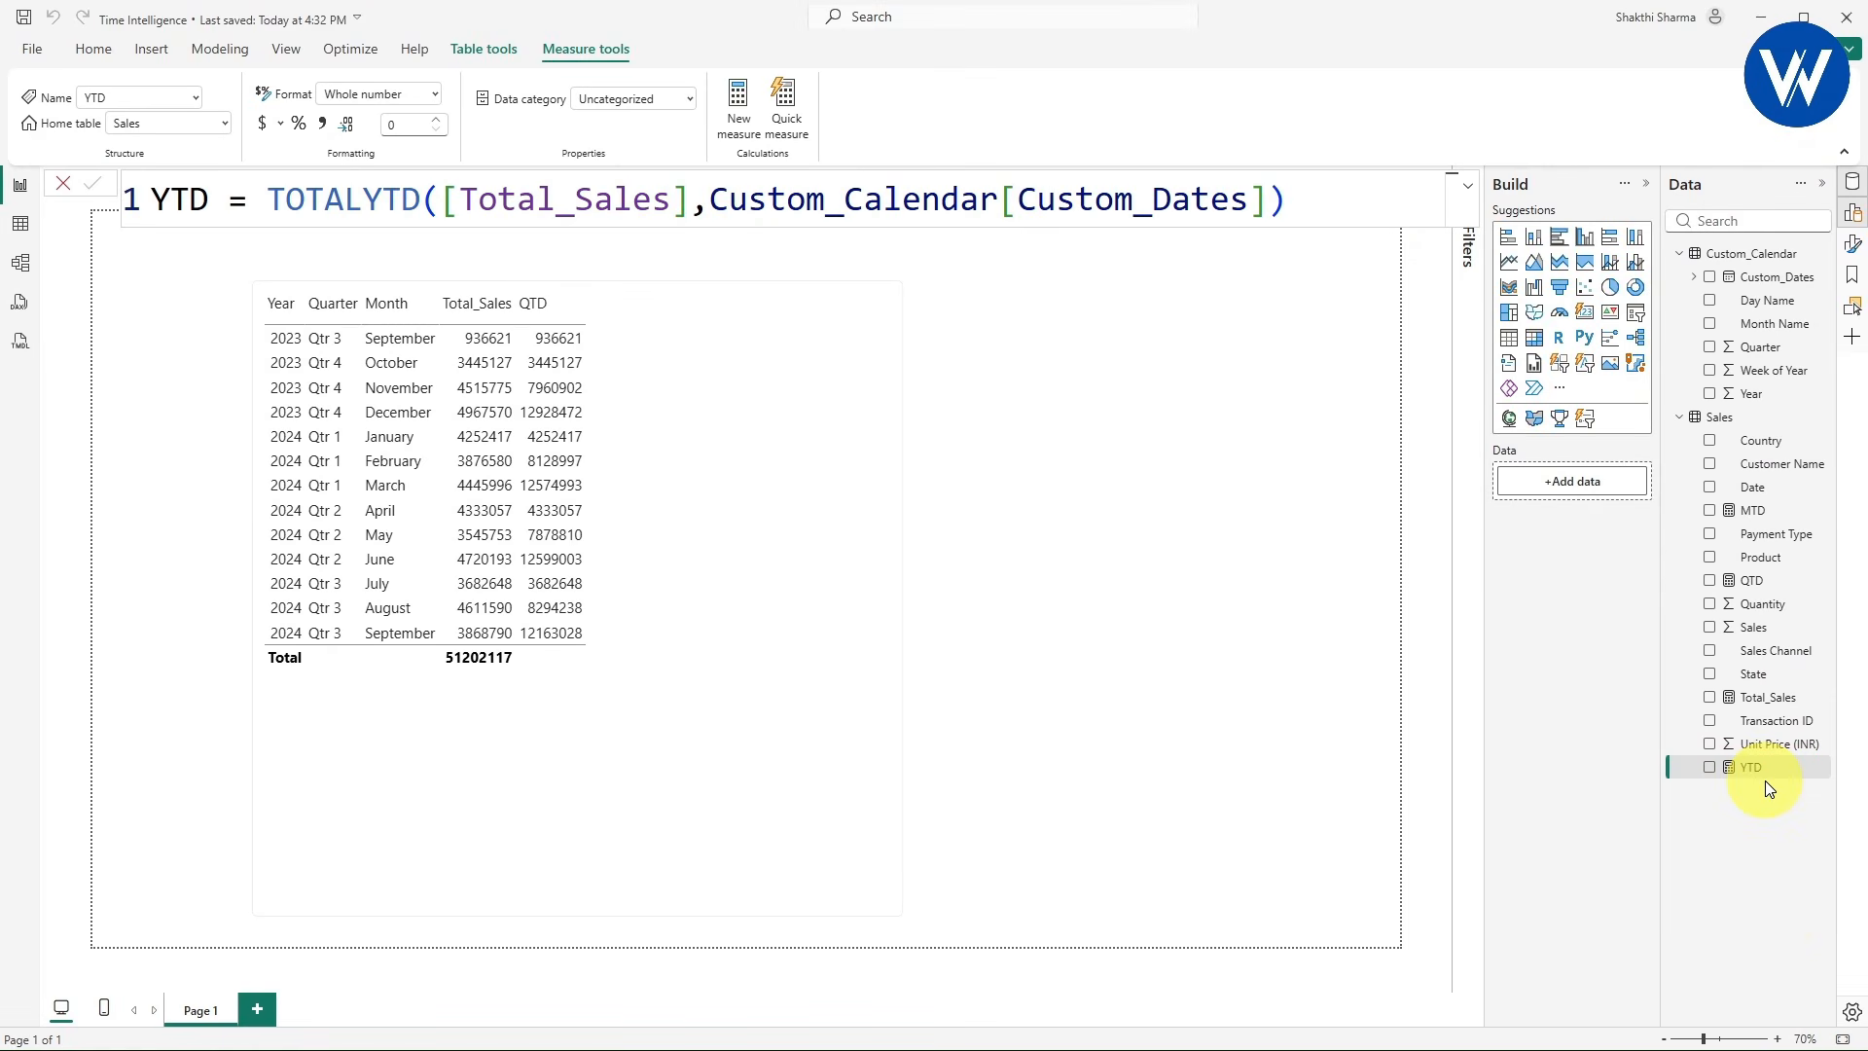
# - Replace the QTD column of the table visual with the YTD measure and remove the Month level of the Custom_Dates hierarchy
pyautogui.click(792, 638)
pyautogui.click(1139, 509)
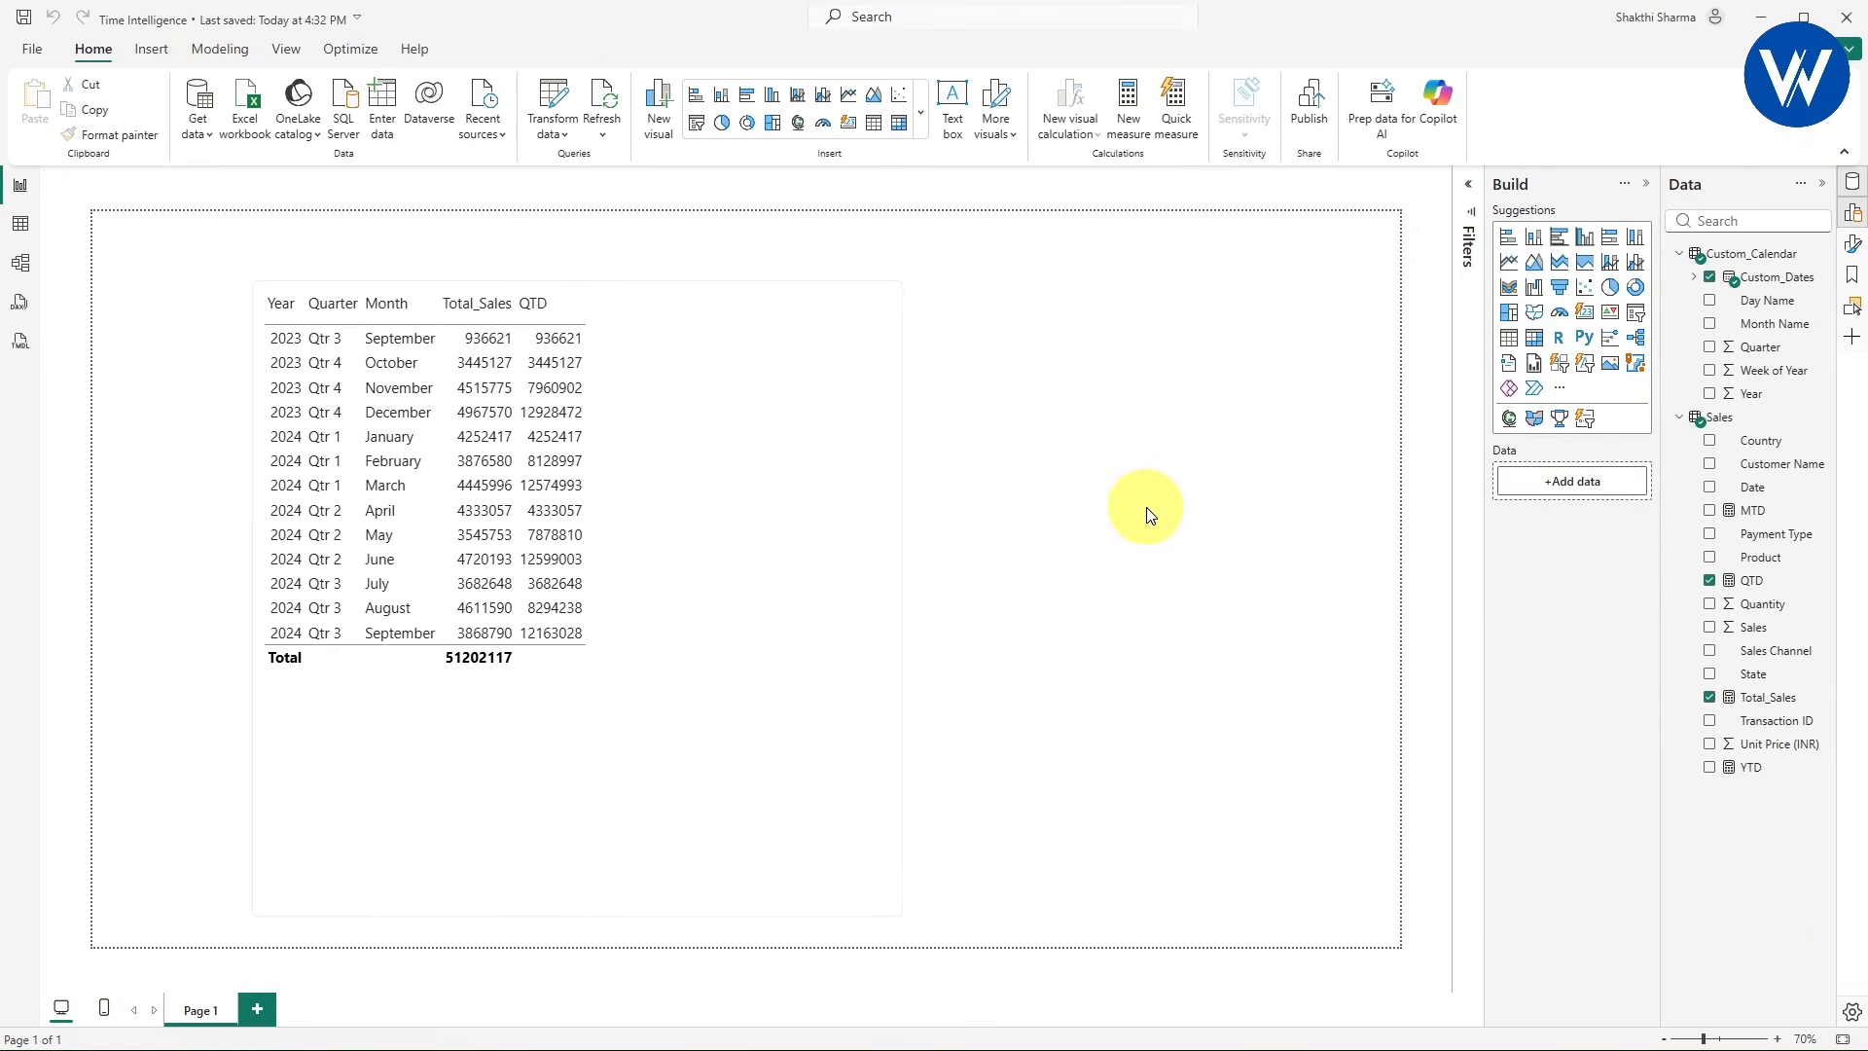
pyautogui.click(851, 583)
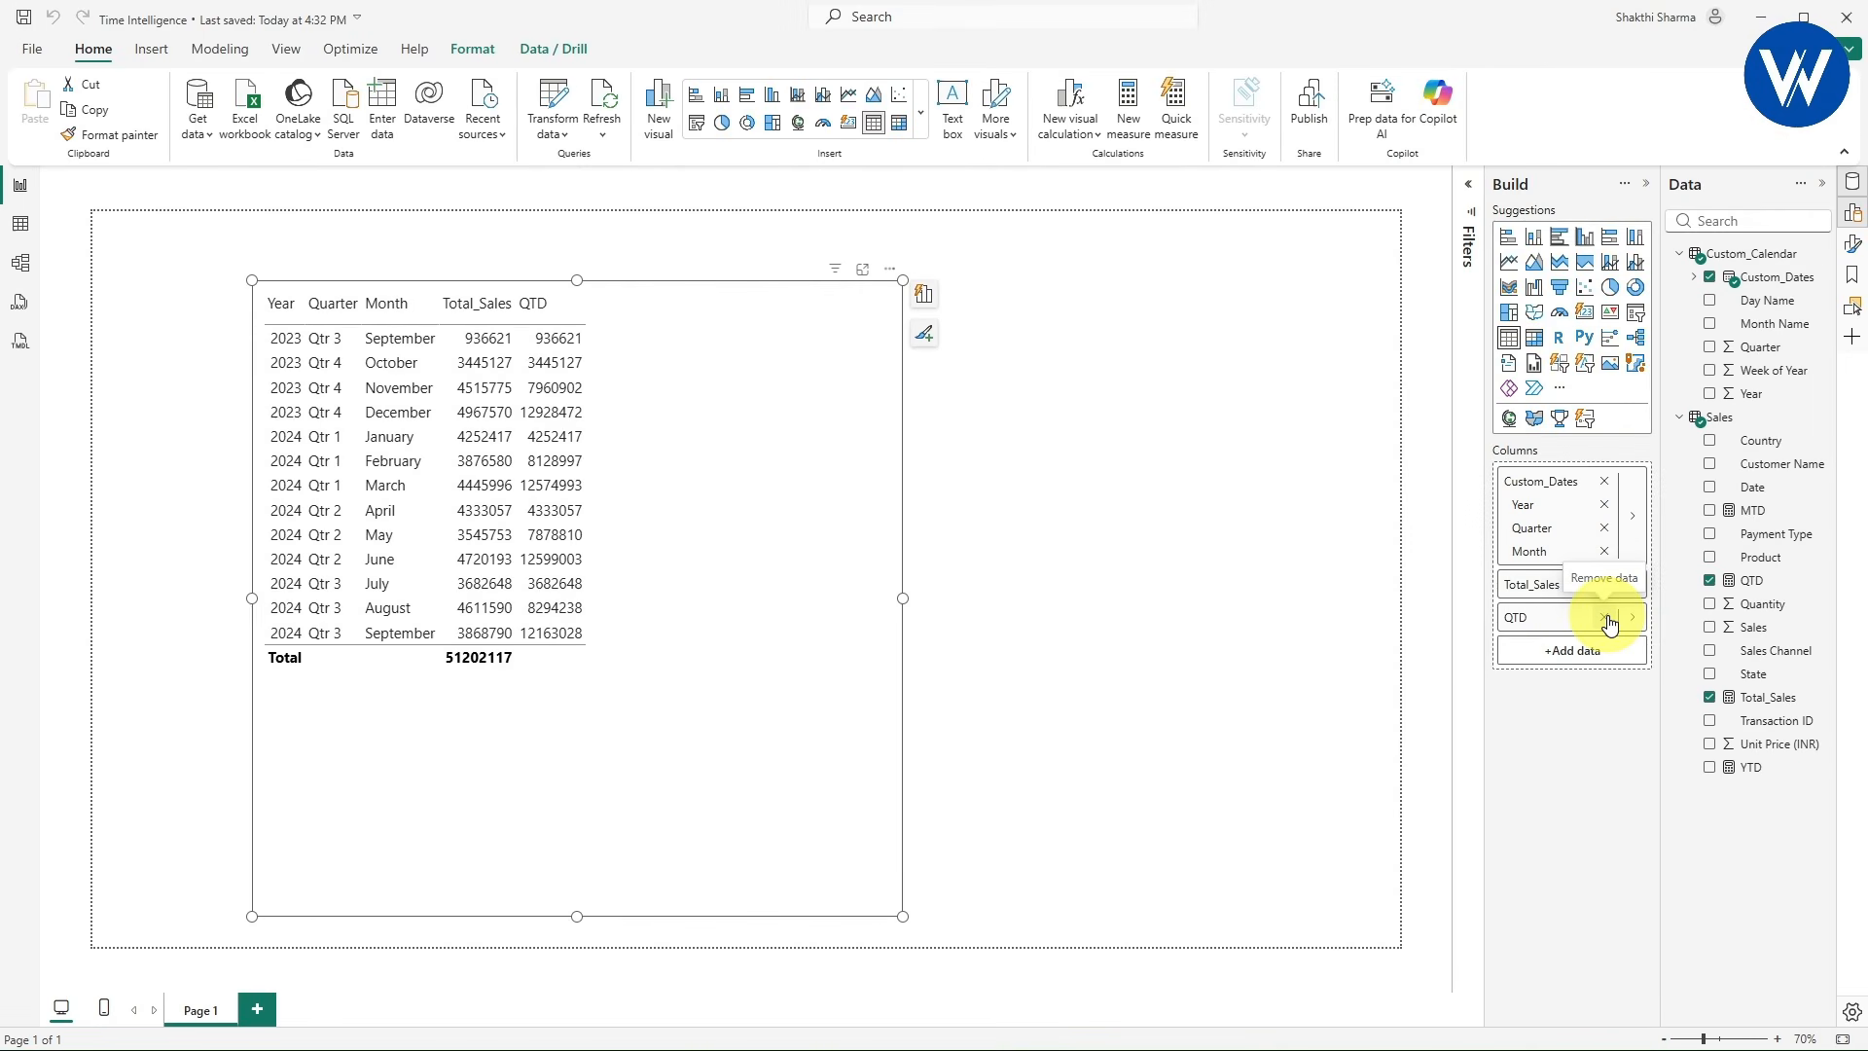
pyautogui.click(1605, 619)
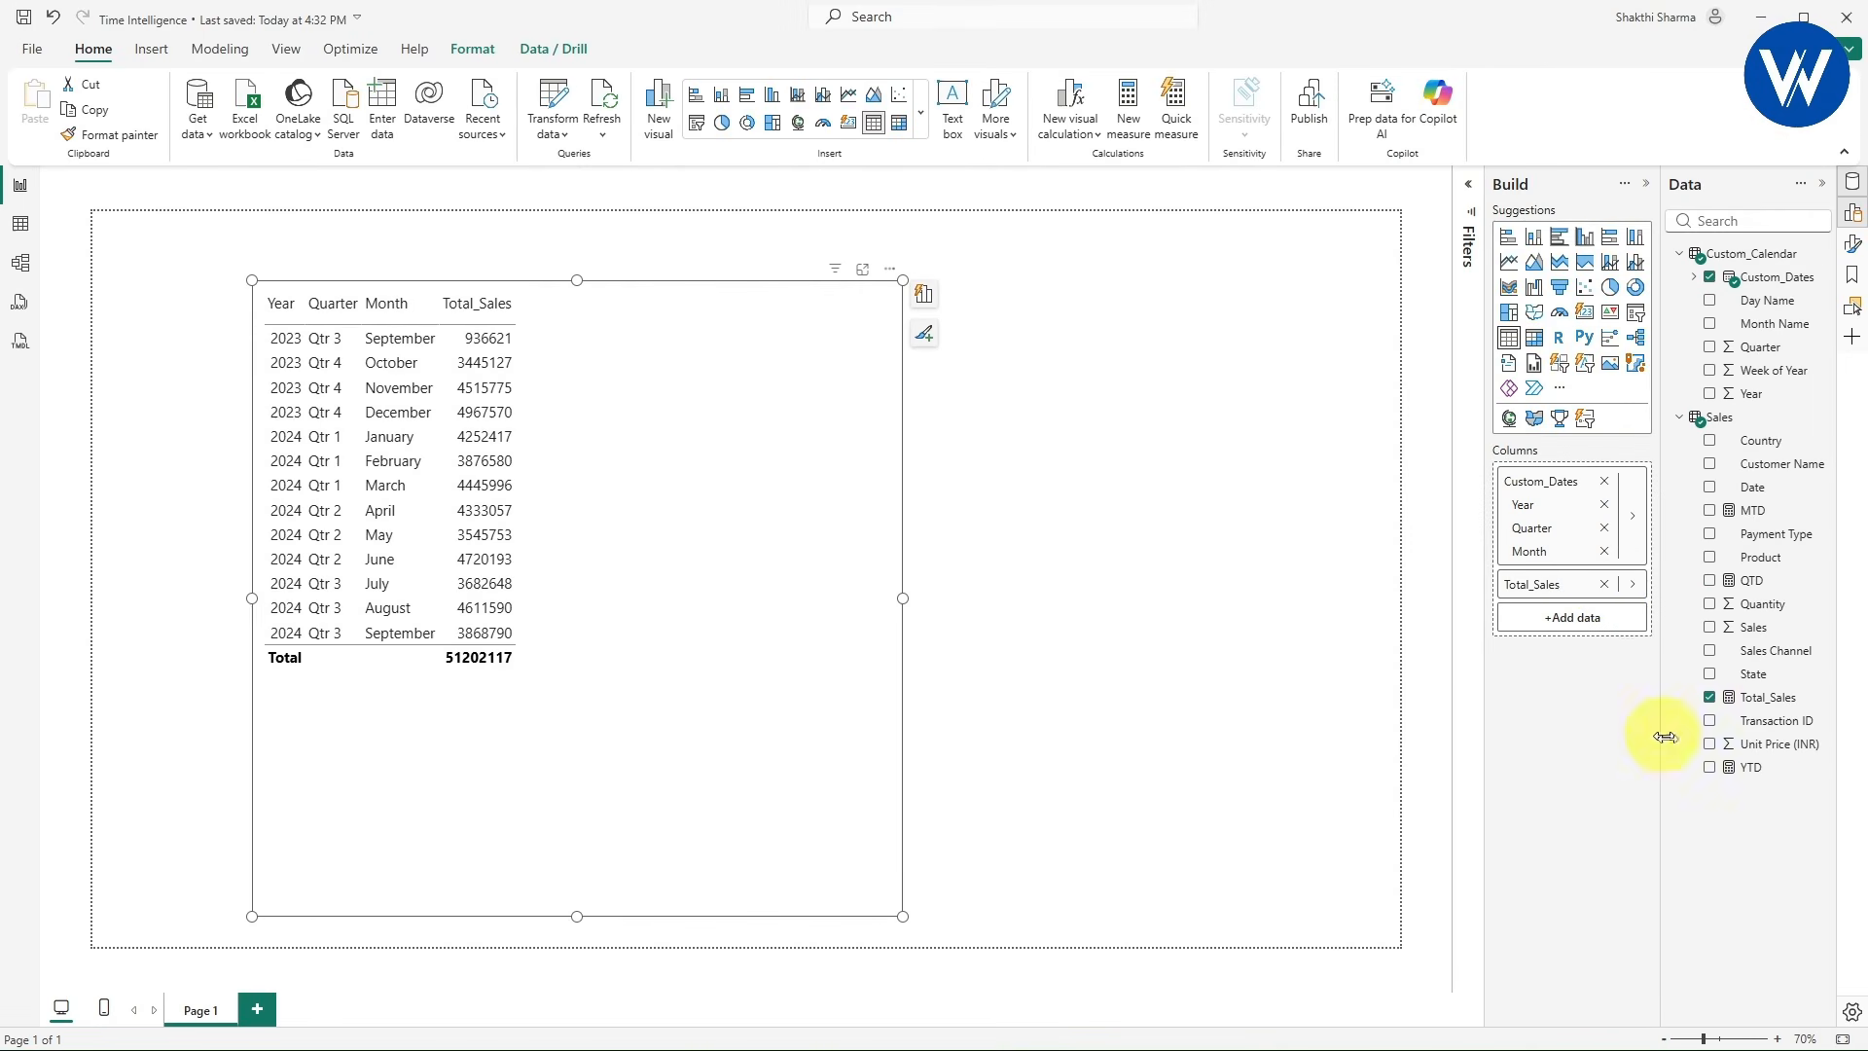
pyautogui.moveTo(1580, 633); pyautogui.dragTo(1579, 632)
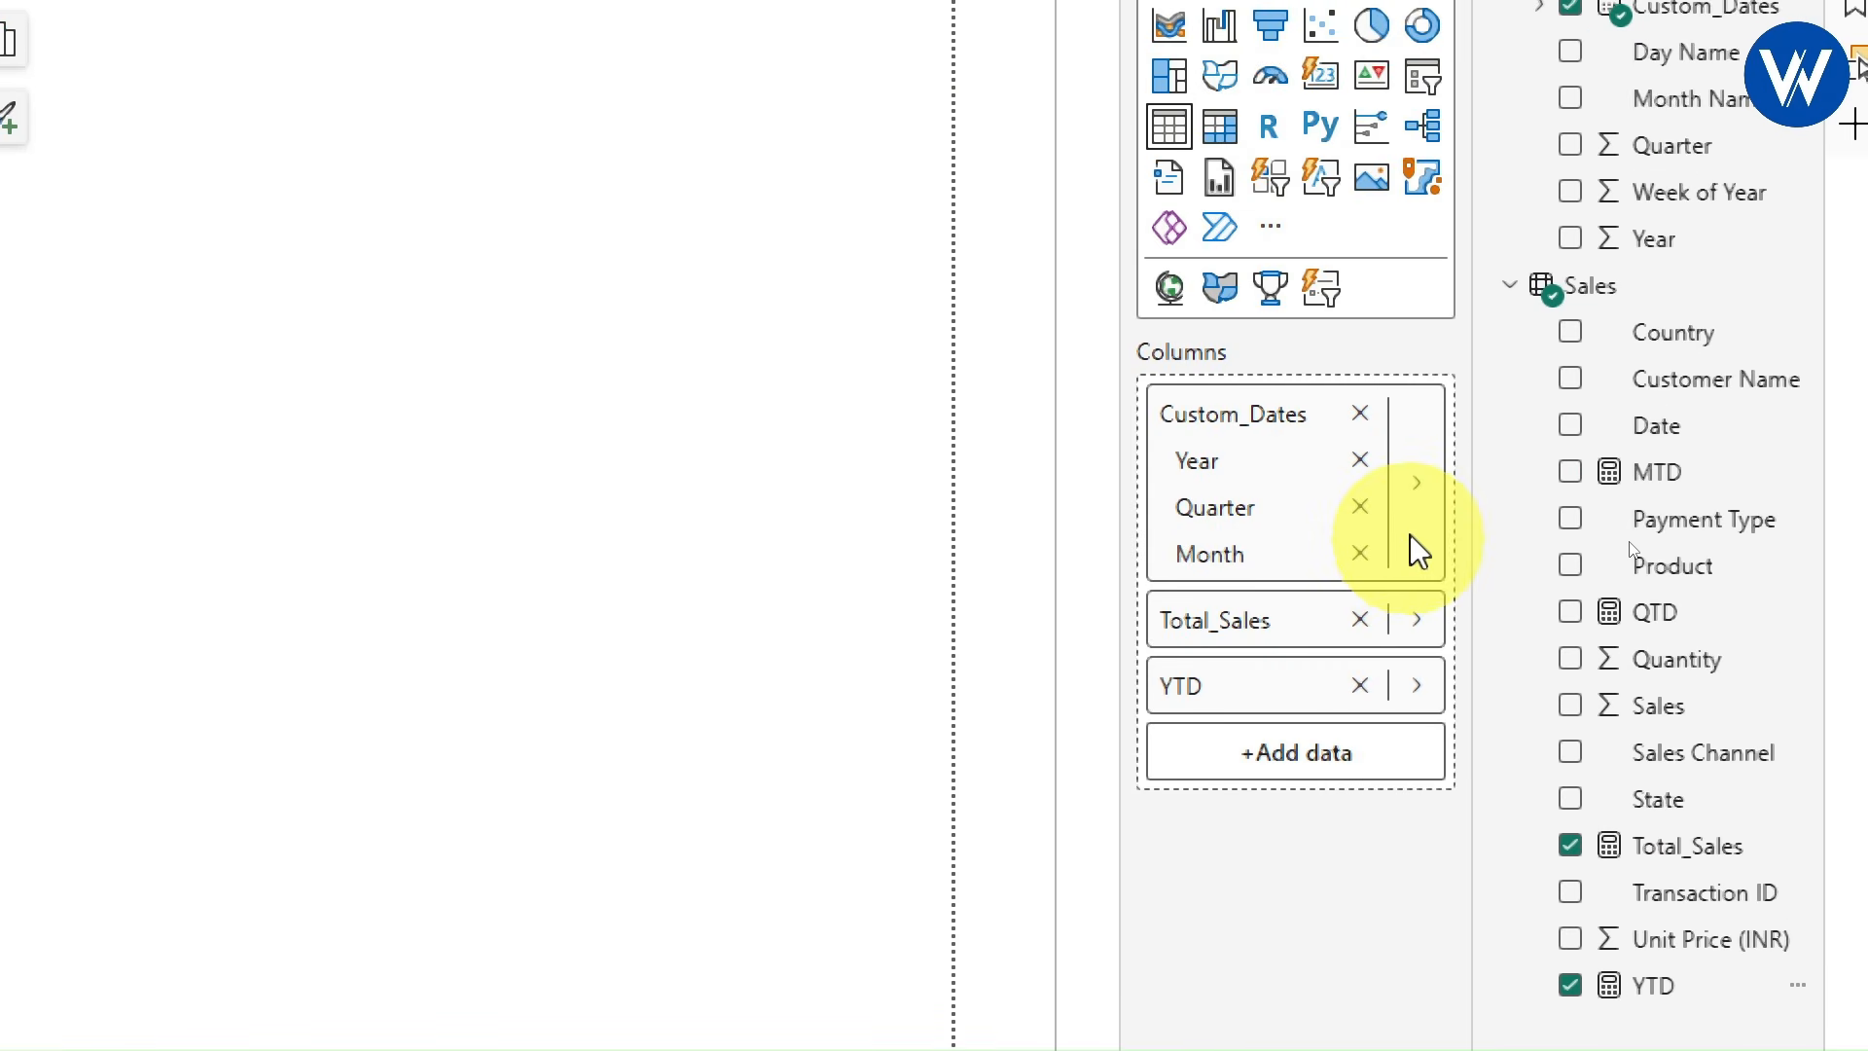
pyautogui.click(1361, 555)
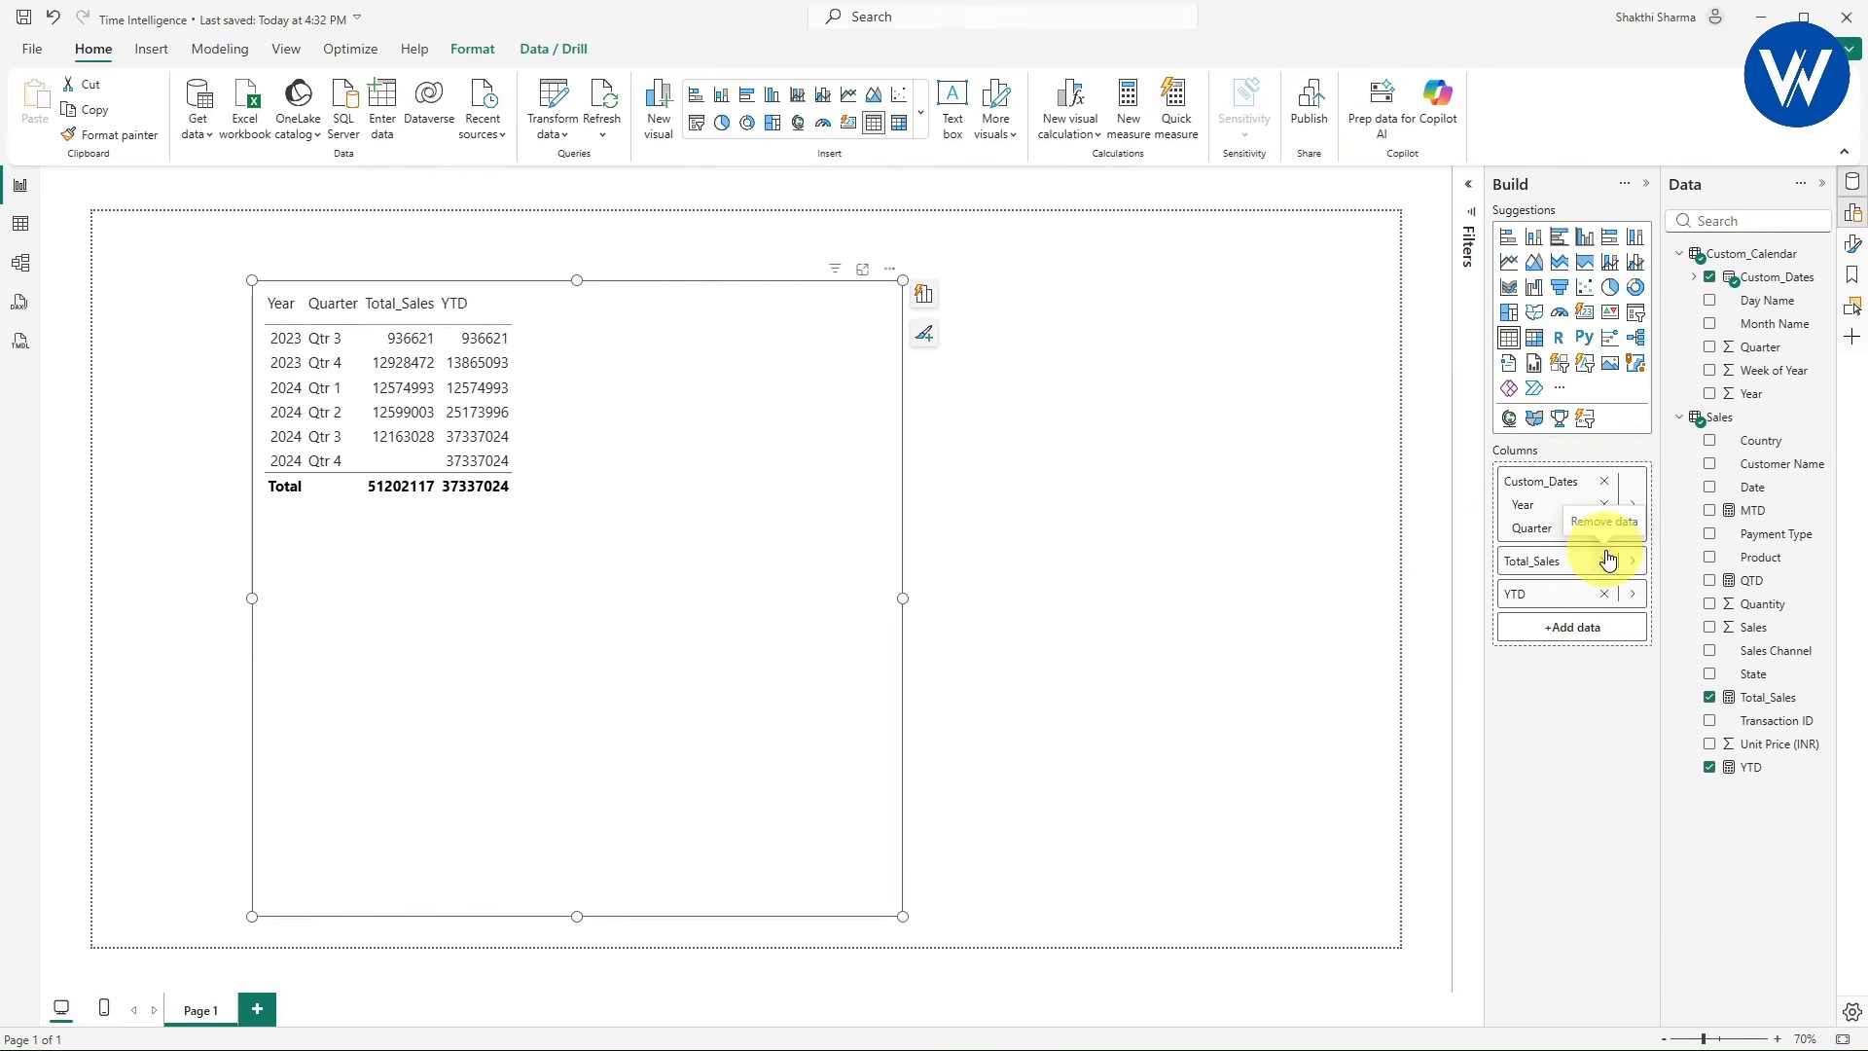
# - Shrink the YTD table visual so that its frame fits closely around its rows and columns
pyautogui.click(1029, 608)
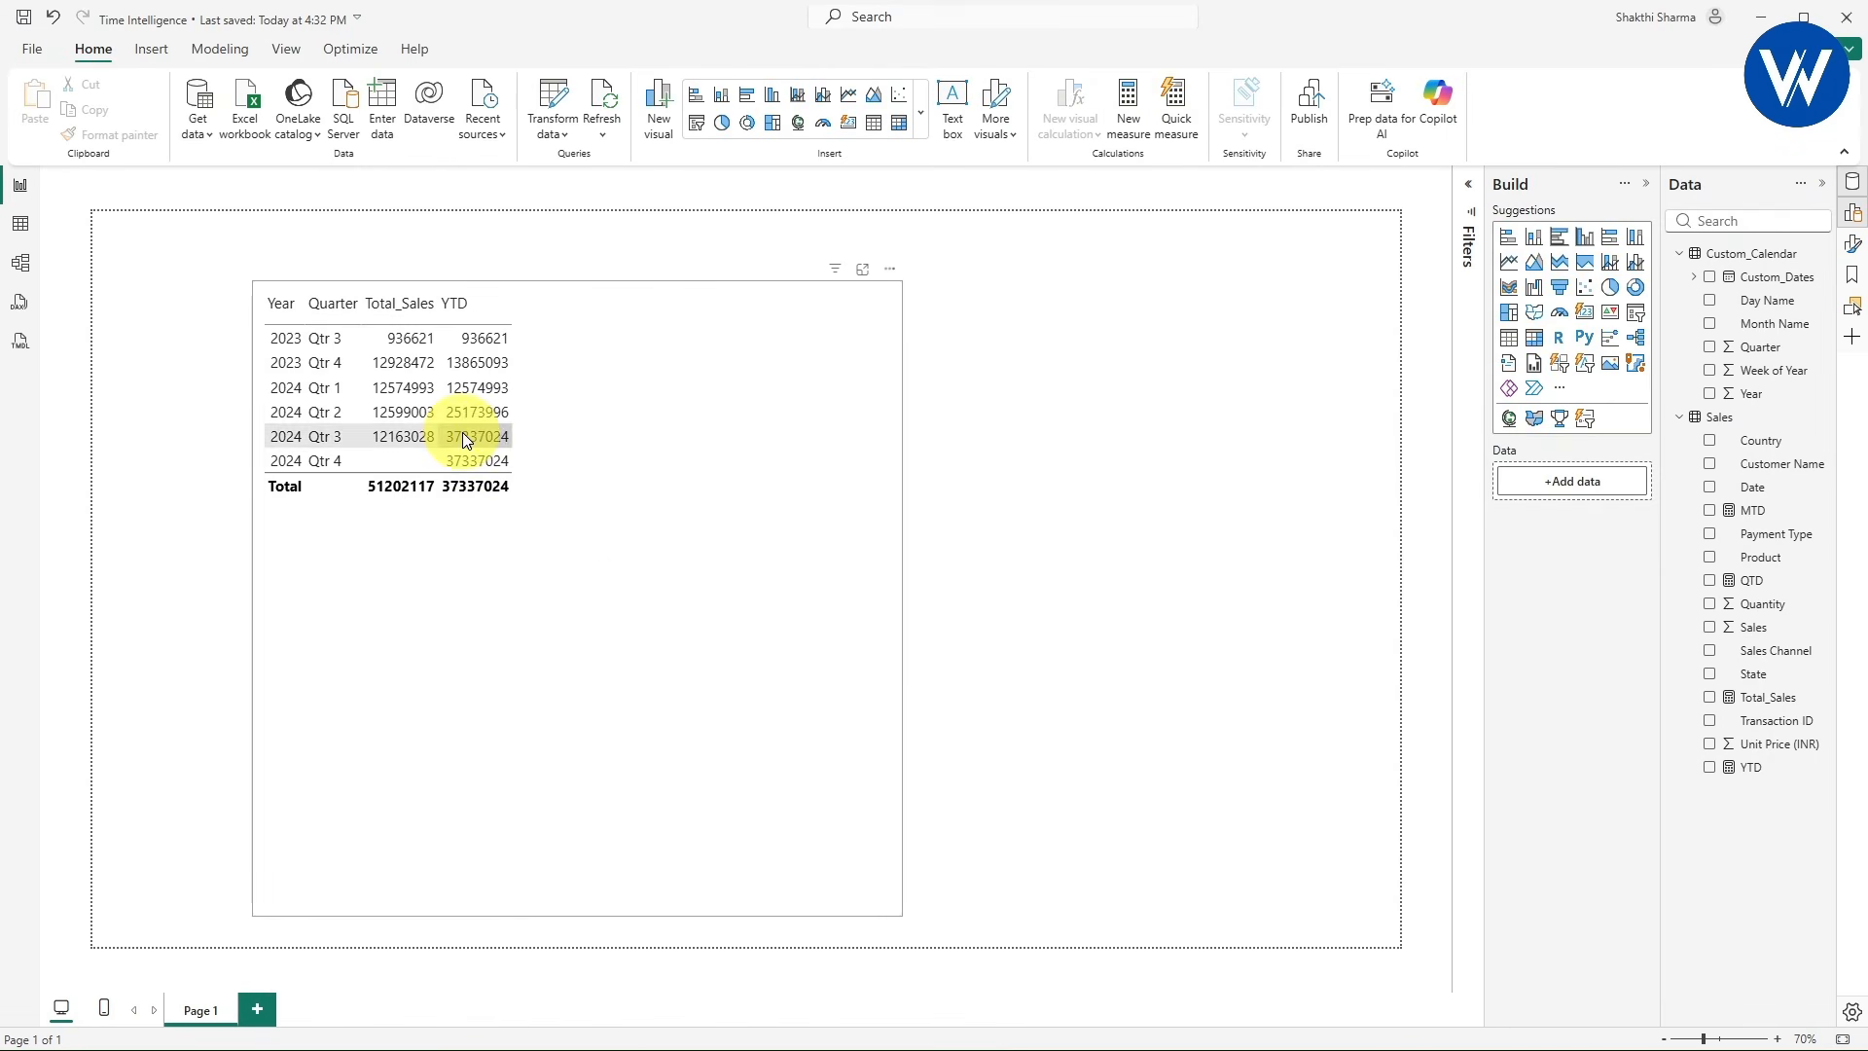
pyautogui.moveTo(901, 914); pyautogui.dragTo(702, 533)
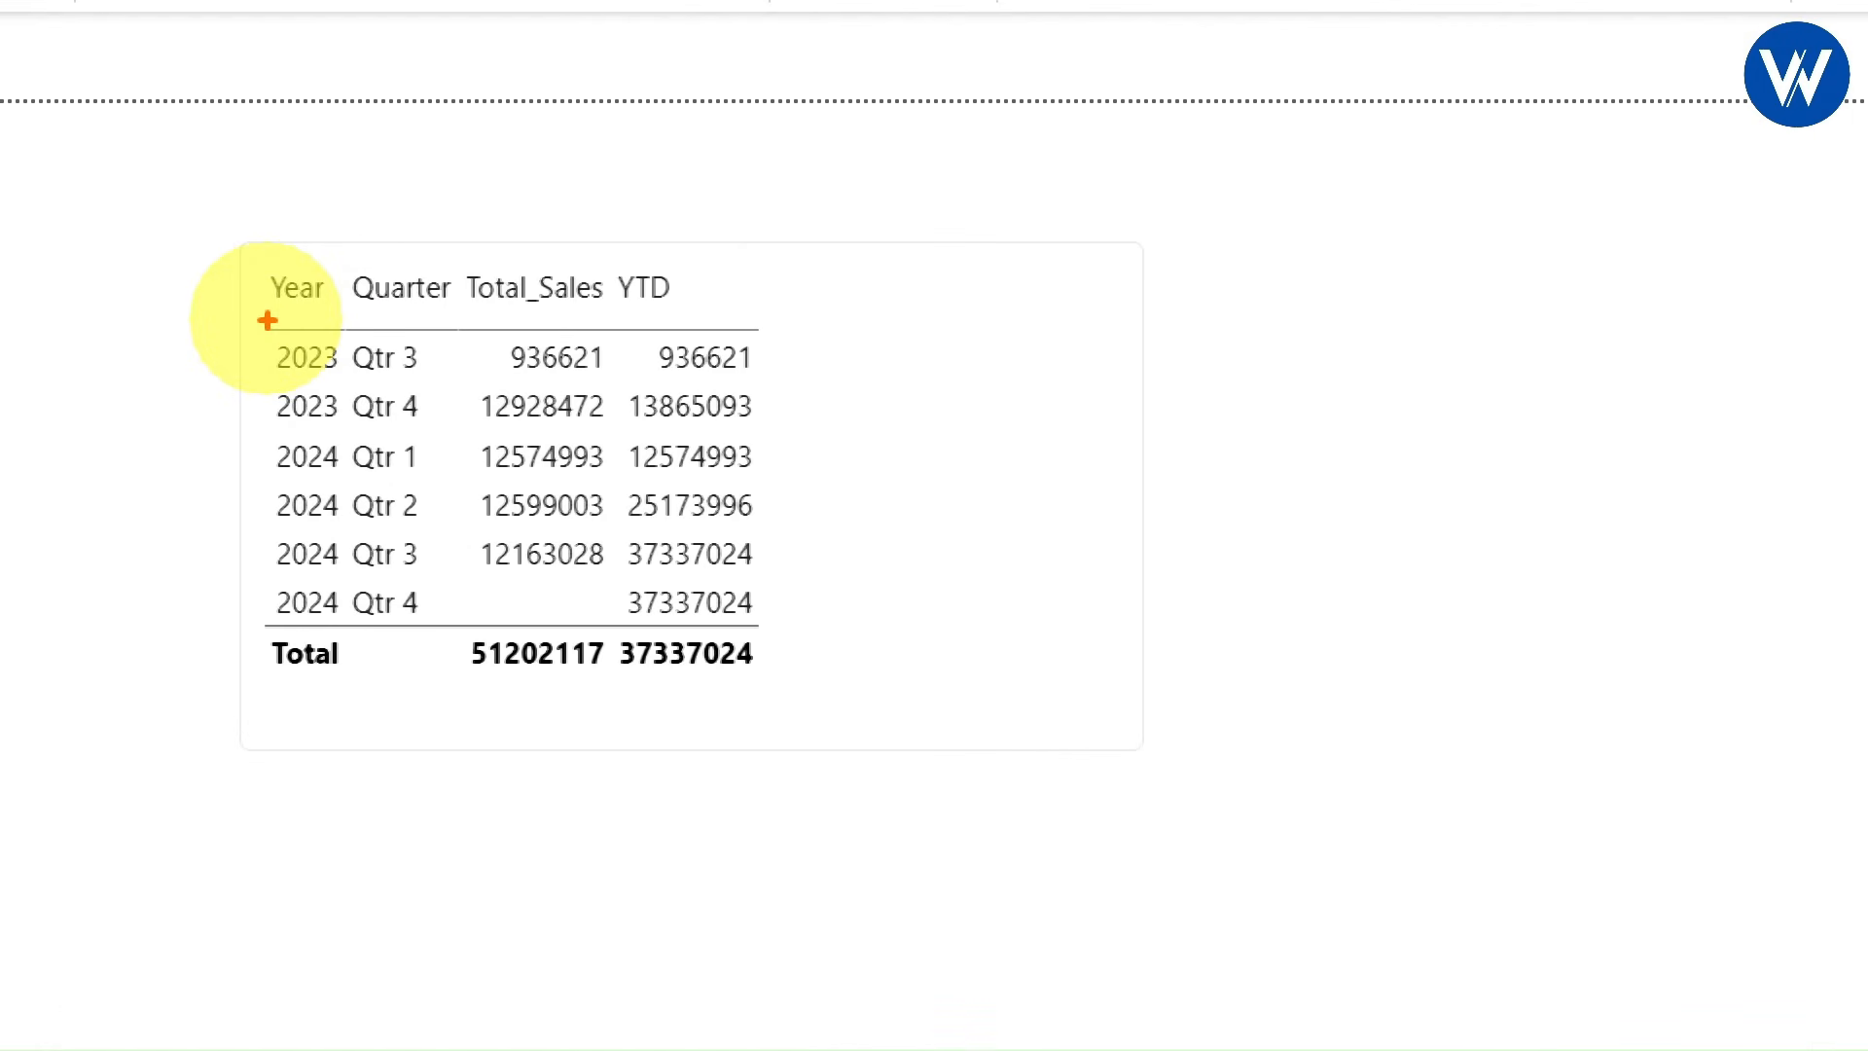
# - Compare YTD with the quarterly Total_Sales for Qtr 3 and Qtr 4 of 2023 to check the year's running total
pyautogui.moveTo(605, 256); pyautogui.dragTo(722, 308)
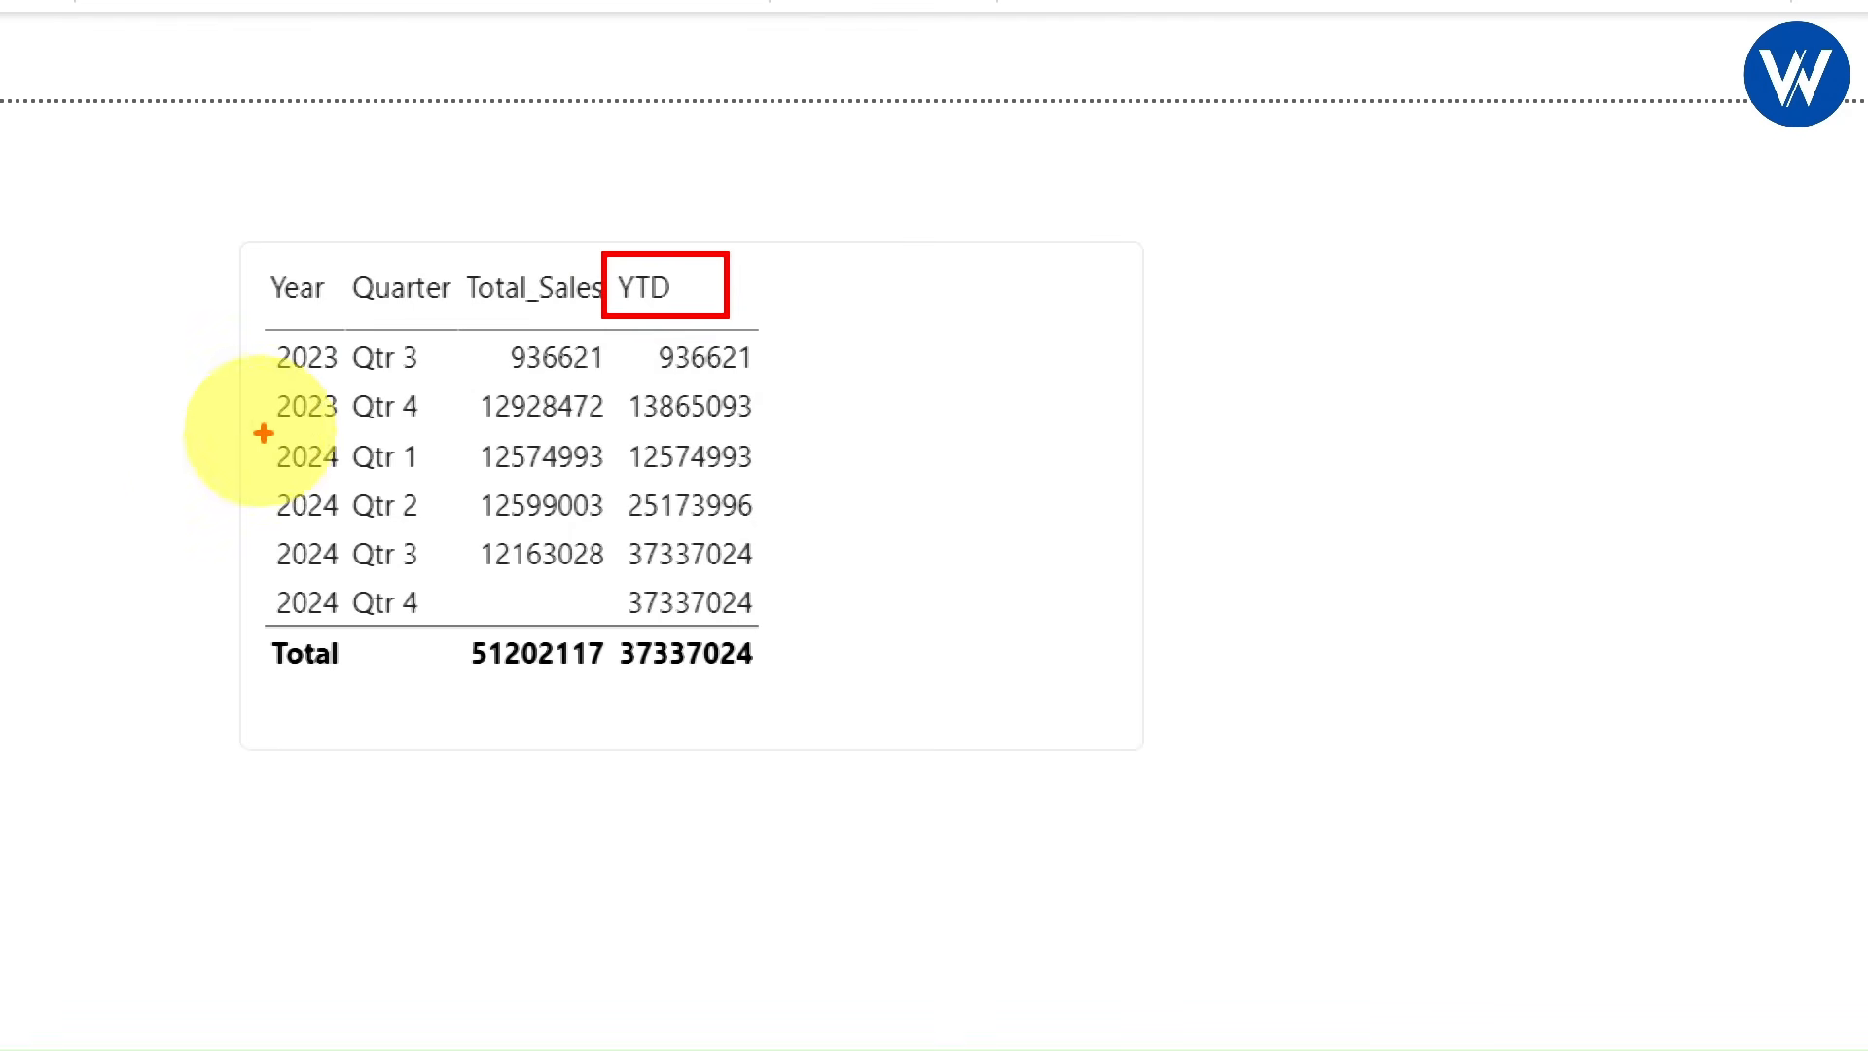
pyautogui.moveTo(208, 430)
pyautogui.mouseDown()
pyautogui.moveTo(909, 404)
pyautogui.moveTo(958, 430)
pyautogui.mouseUp()
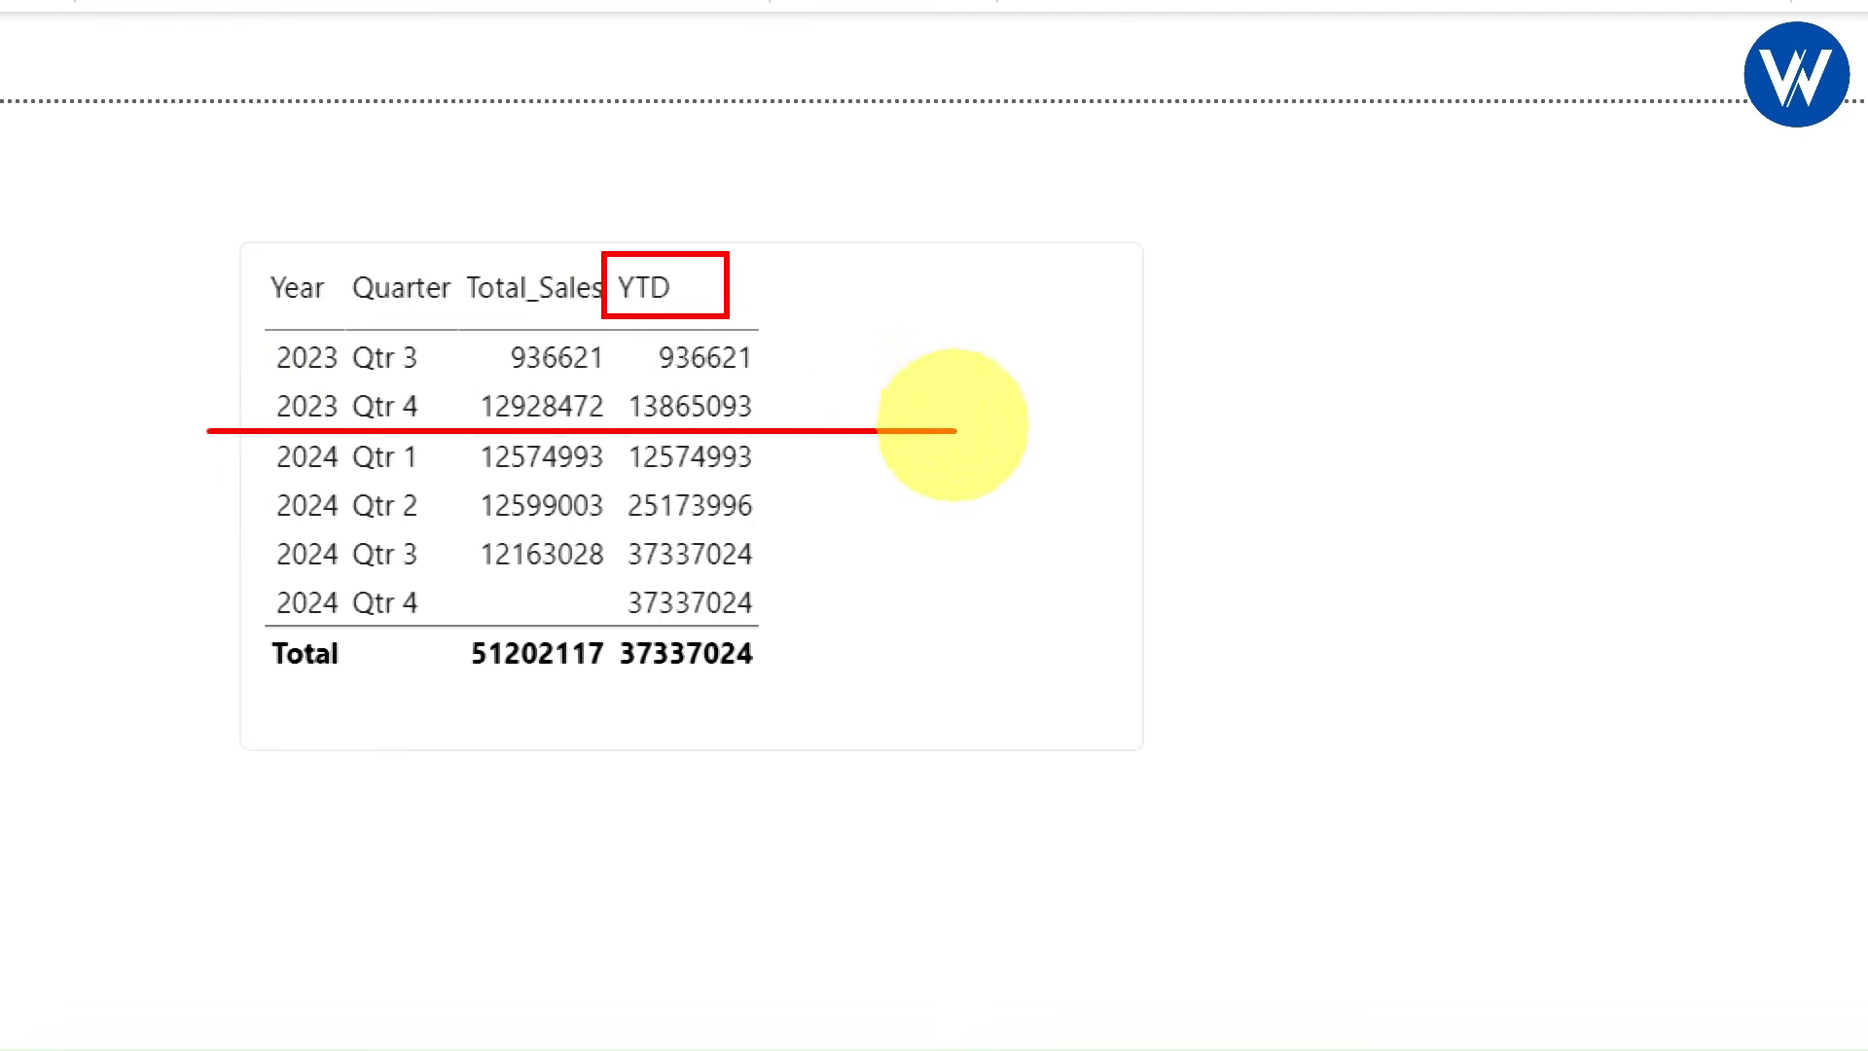
pyautogui.moveTo(241, 621); pyautogui.dragTo(972, 619)
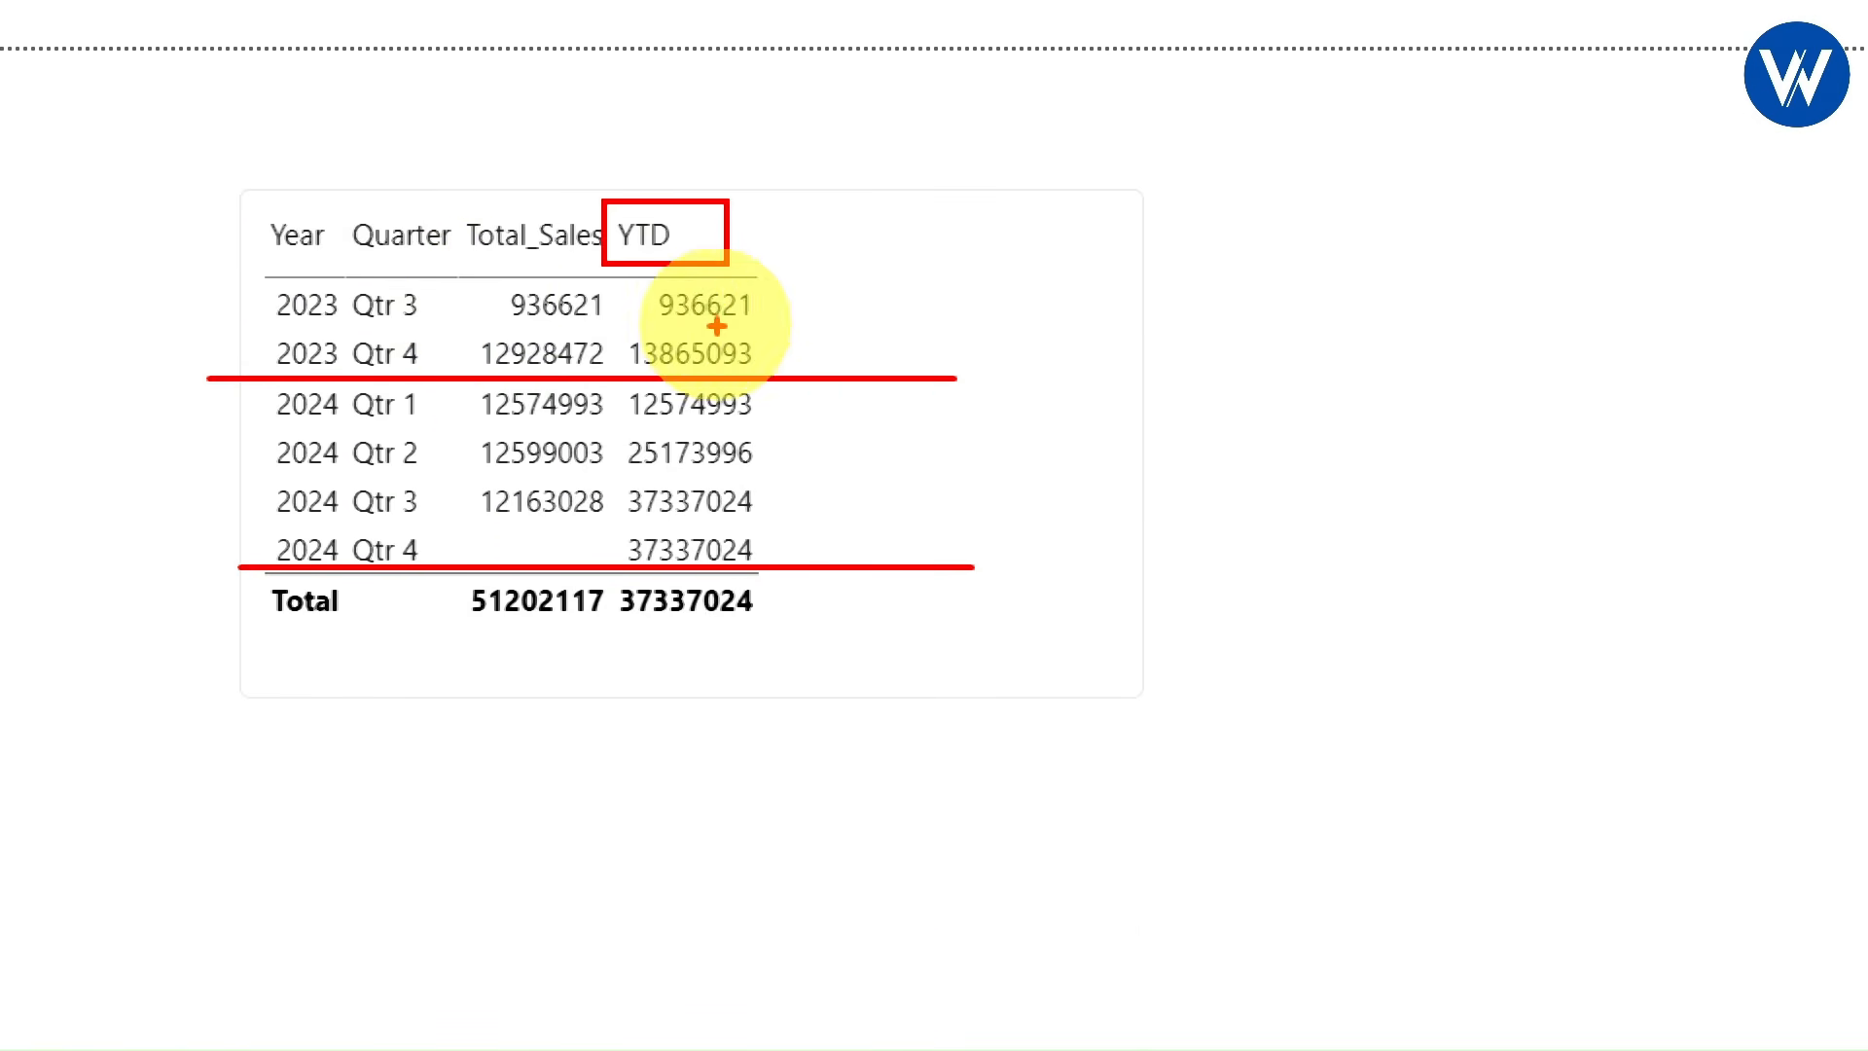
pyautogui.moveTo(650, 317); pyautogui.dragTo(752, 329)
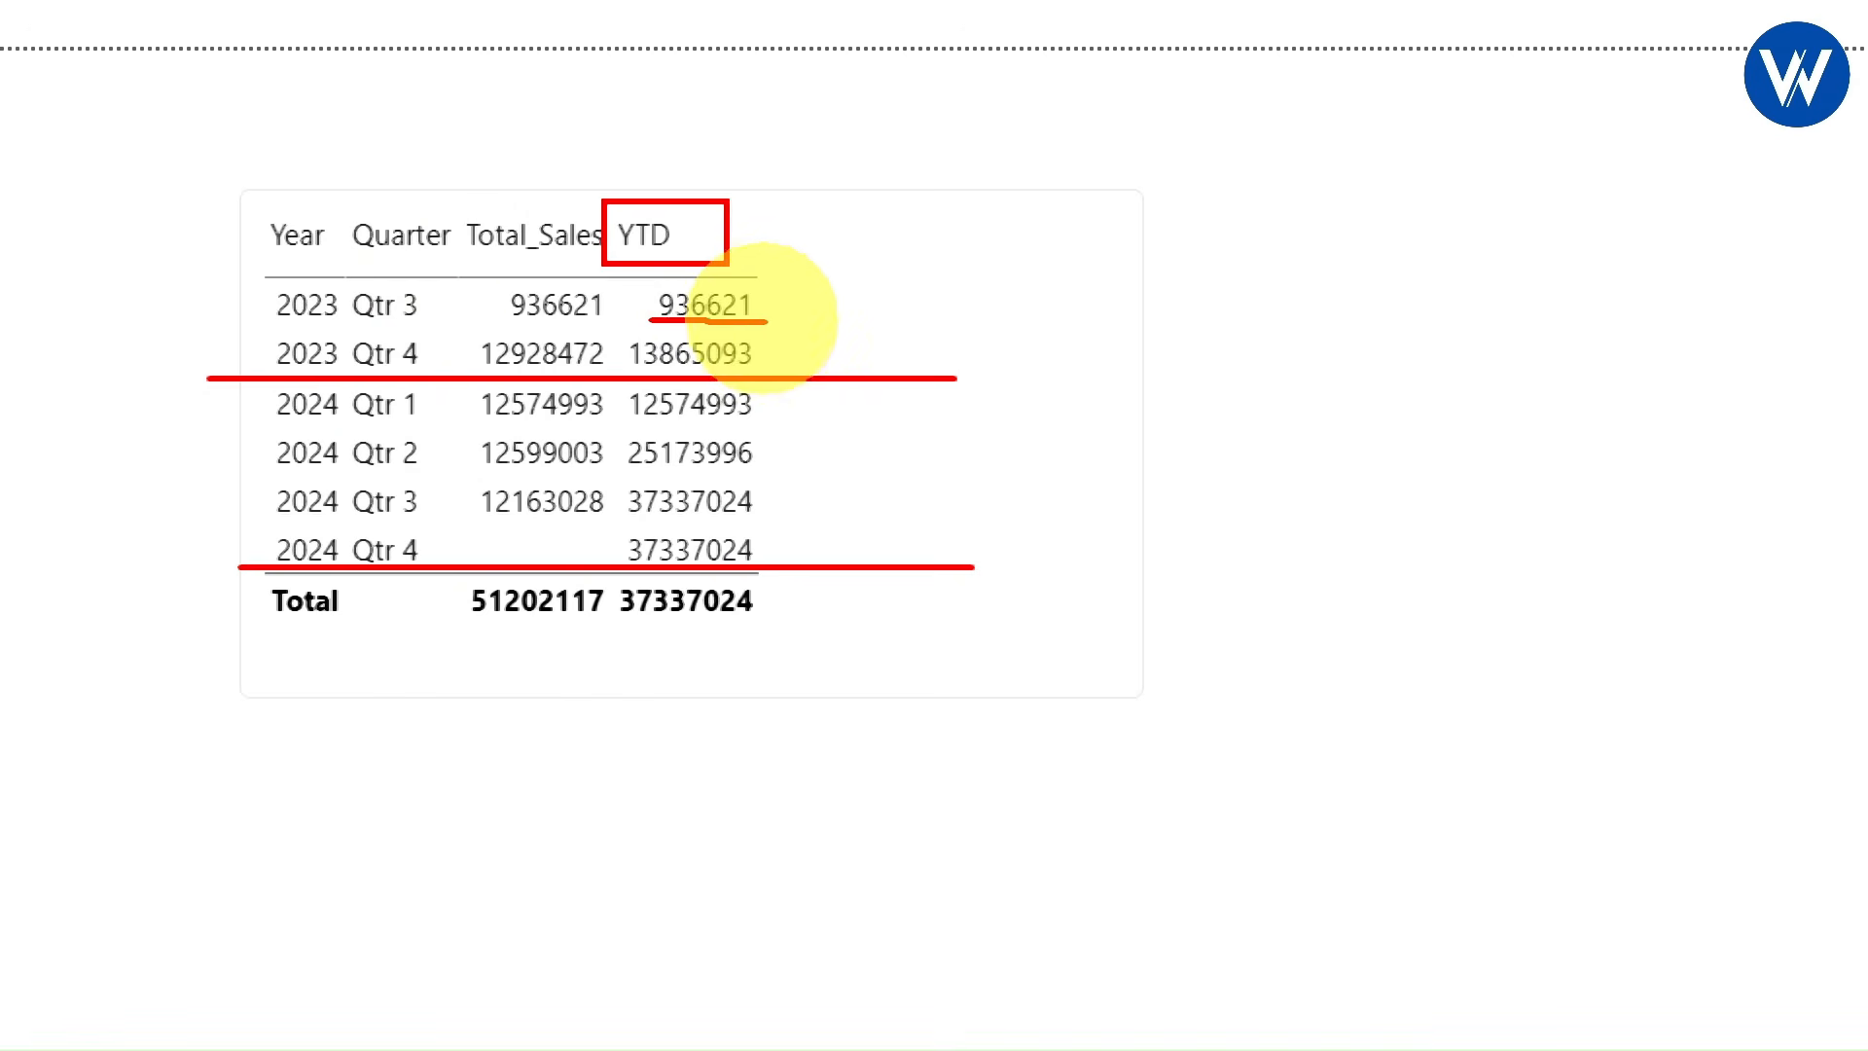
pyautogui.moveTo(500, 303)
pyautogui.mouseDown()
pyautogui.moveTo(469, 310)
pyautogui.moveTo(482, 358)
pyautogui.mouseUp()
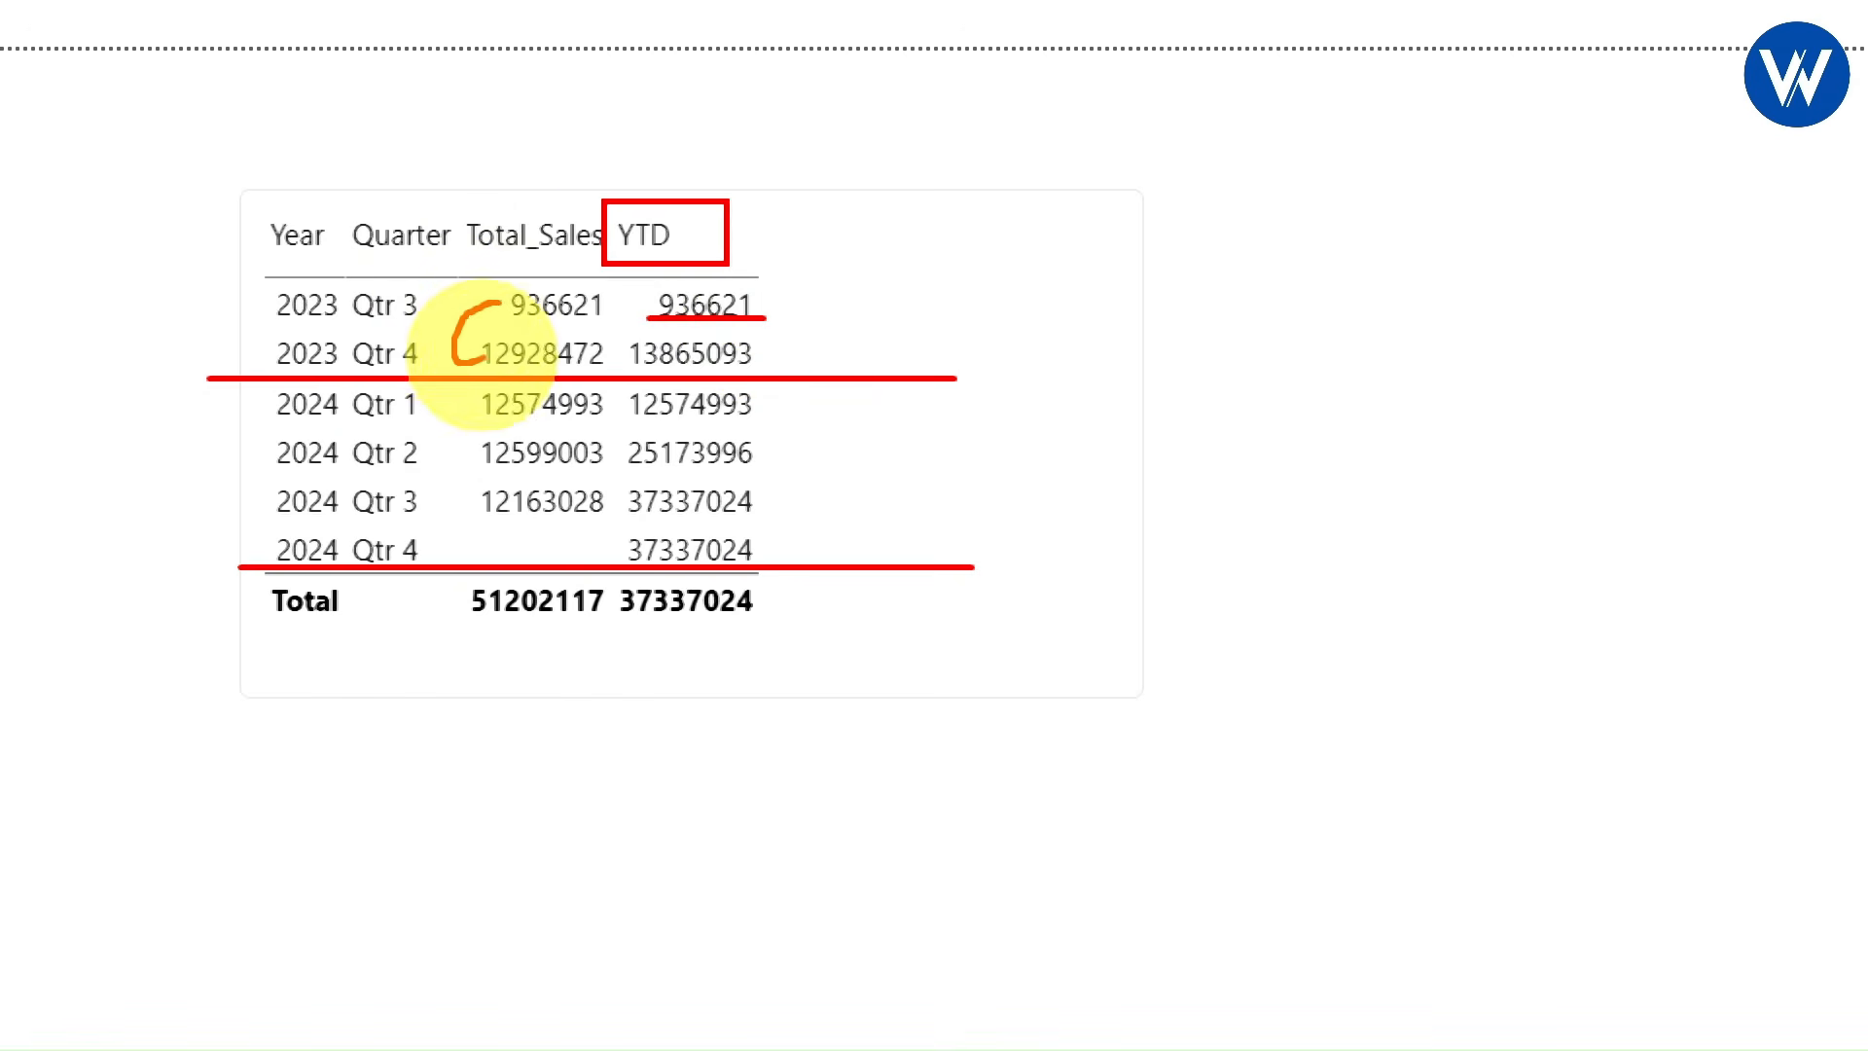
pyautogui.moveTo(634, 372); pyautogui.dragTo(774, 371)
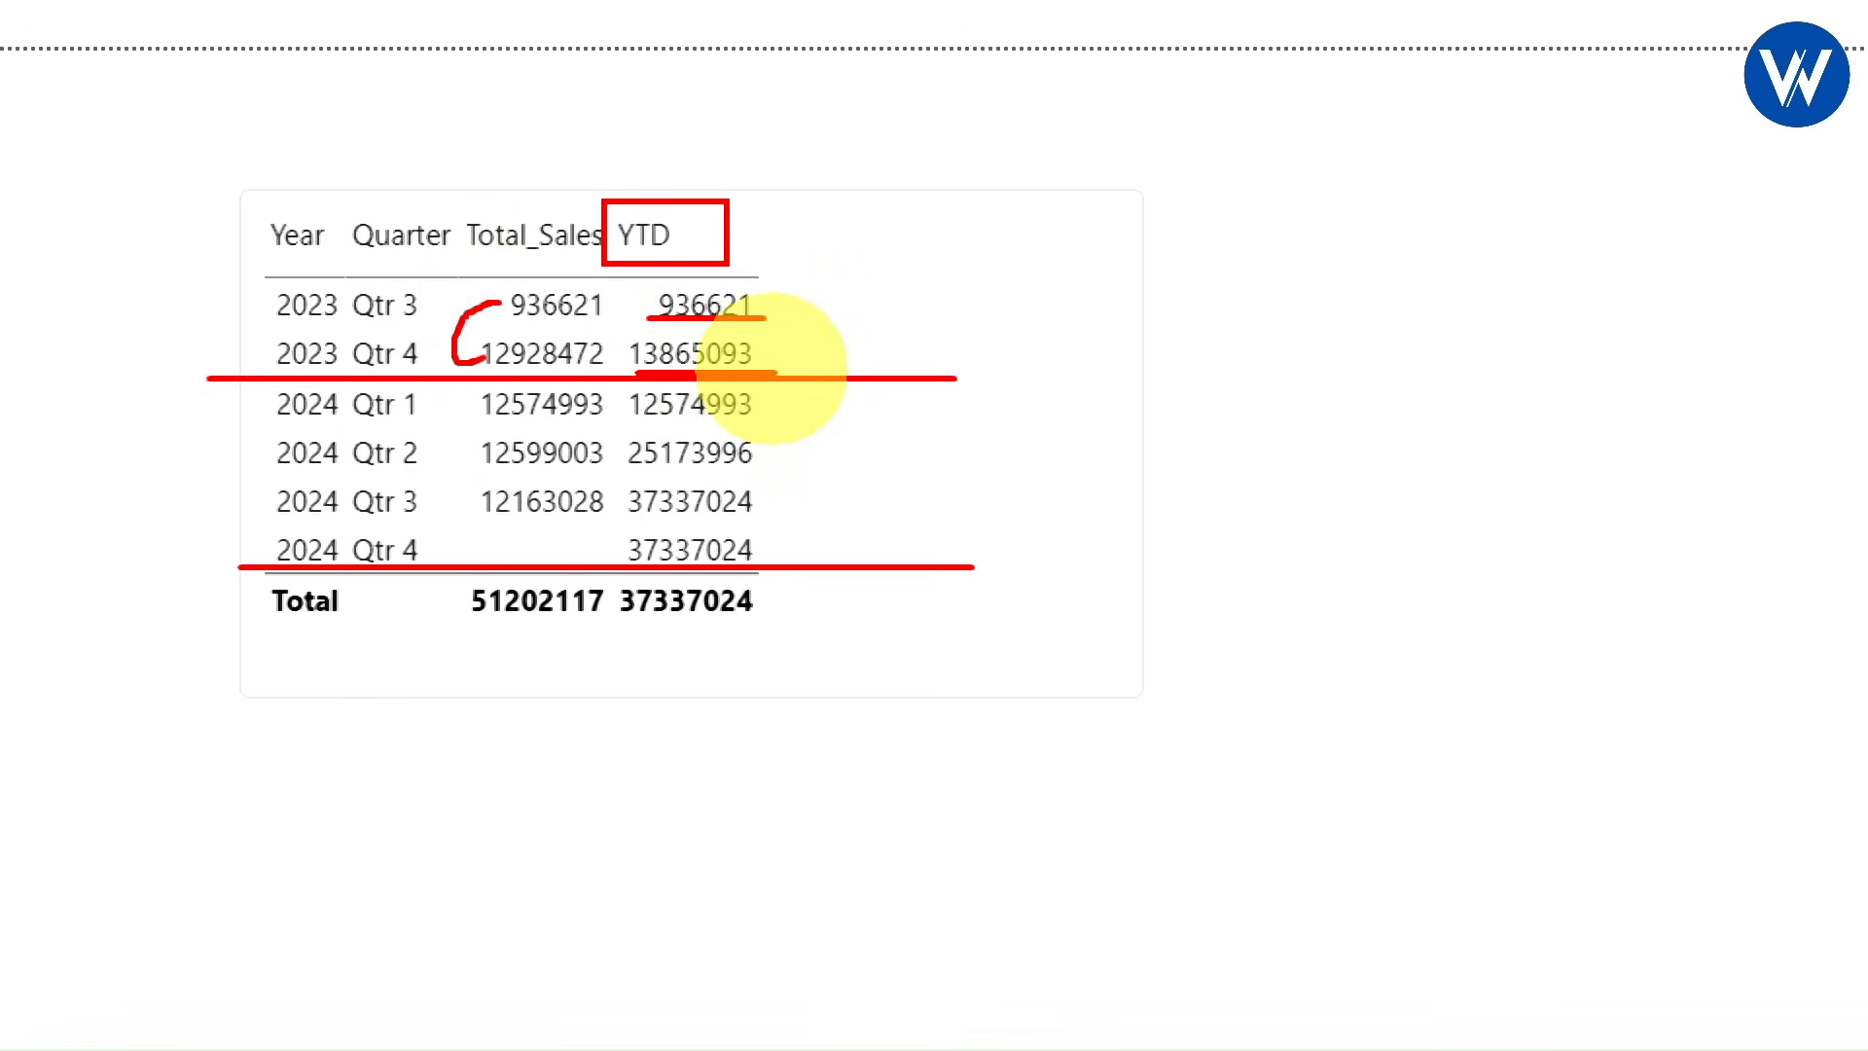
pyautogui.moveTo(623, 333); pyautogui.dragTo(943, 402)
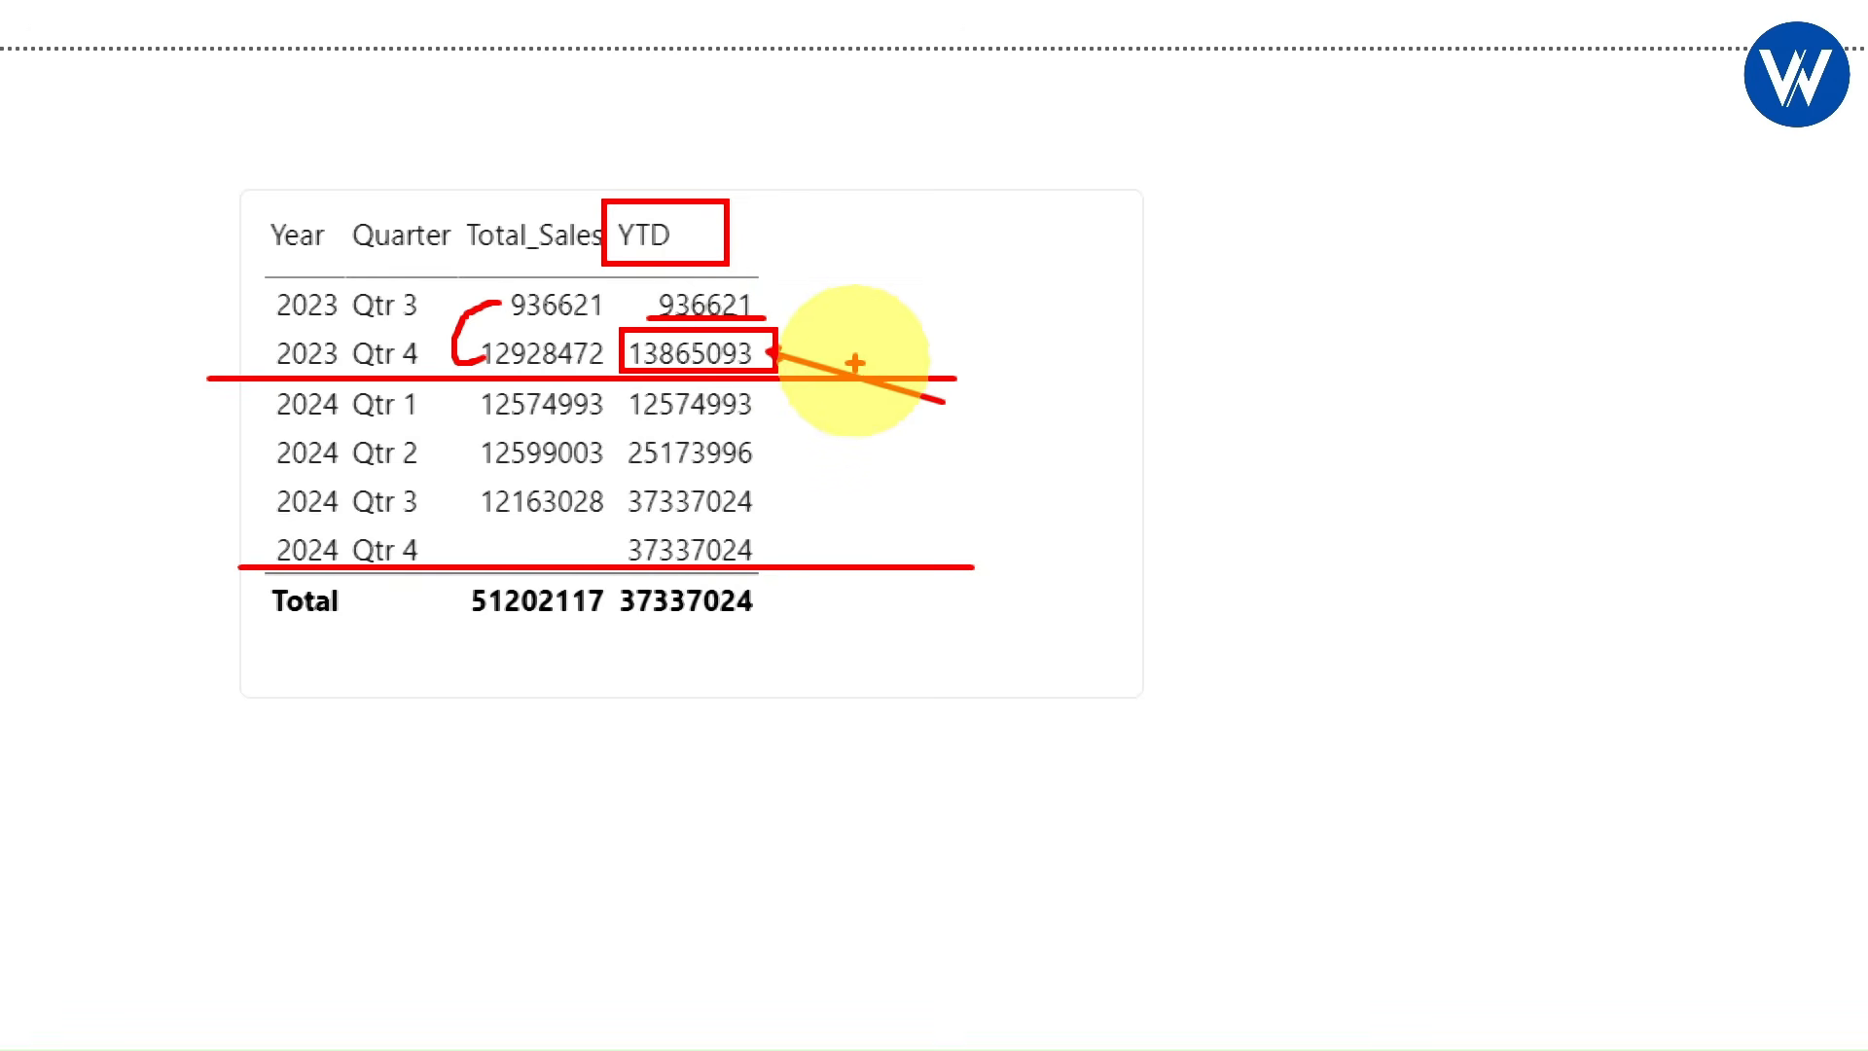
pyautogui.moveTo(866, 368); pyautogui.dragTo(867, 284)
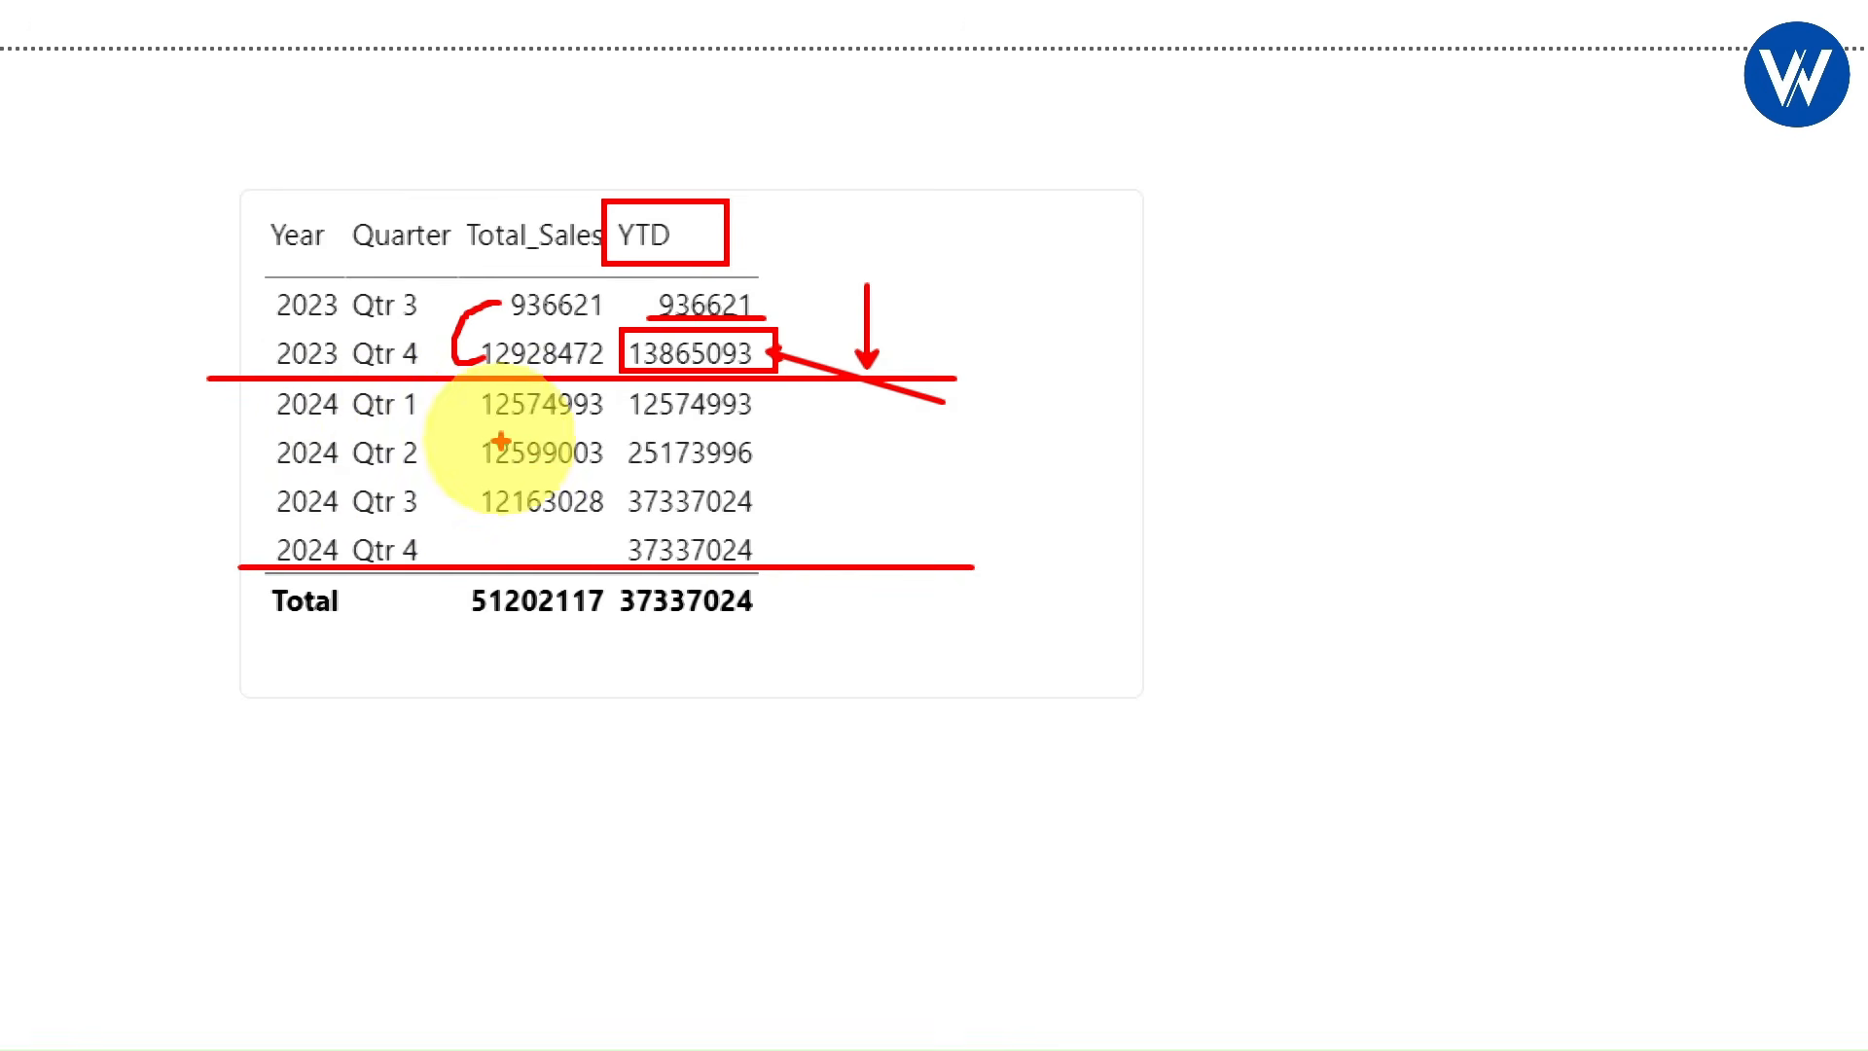
# - Check how YTD restarts in Qtr 1 of 2024 and accumulates Total_Sales through Qtr 4, where no sales exist
pyautogui.moveTo(486, 416); pyautogui.dragTo(773, 418)
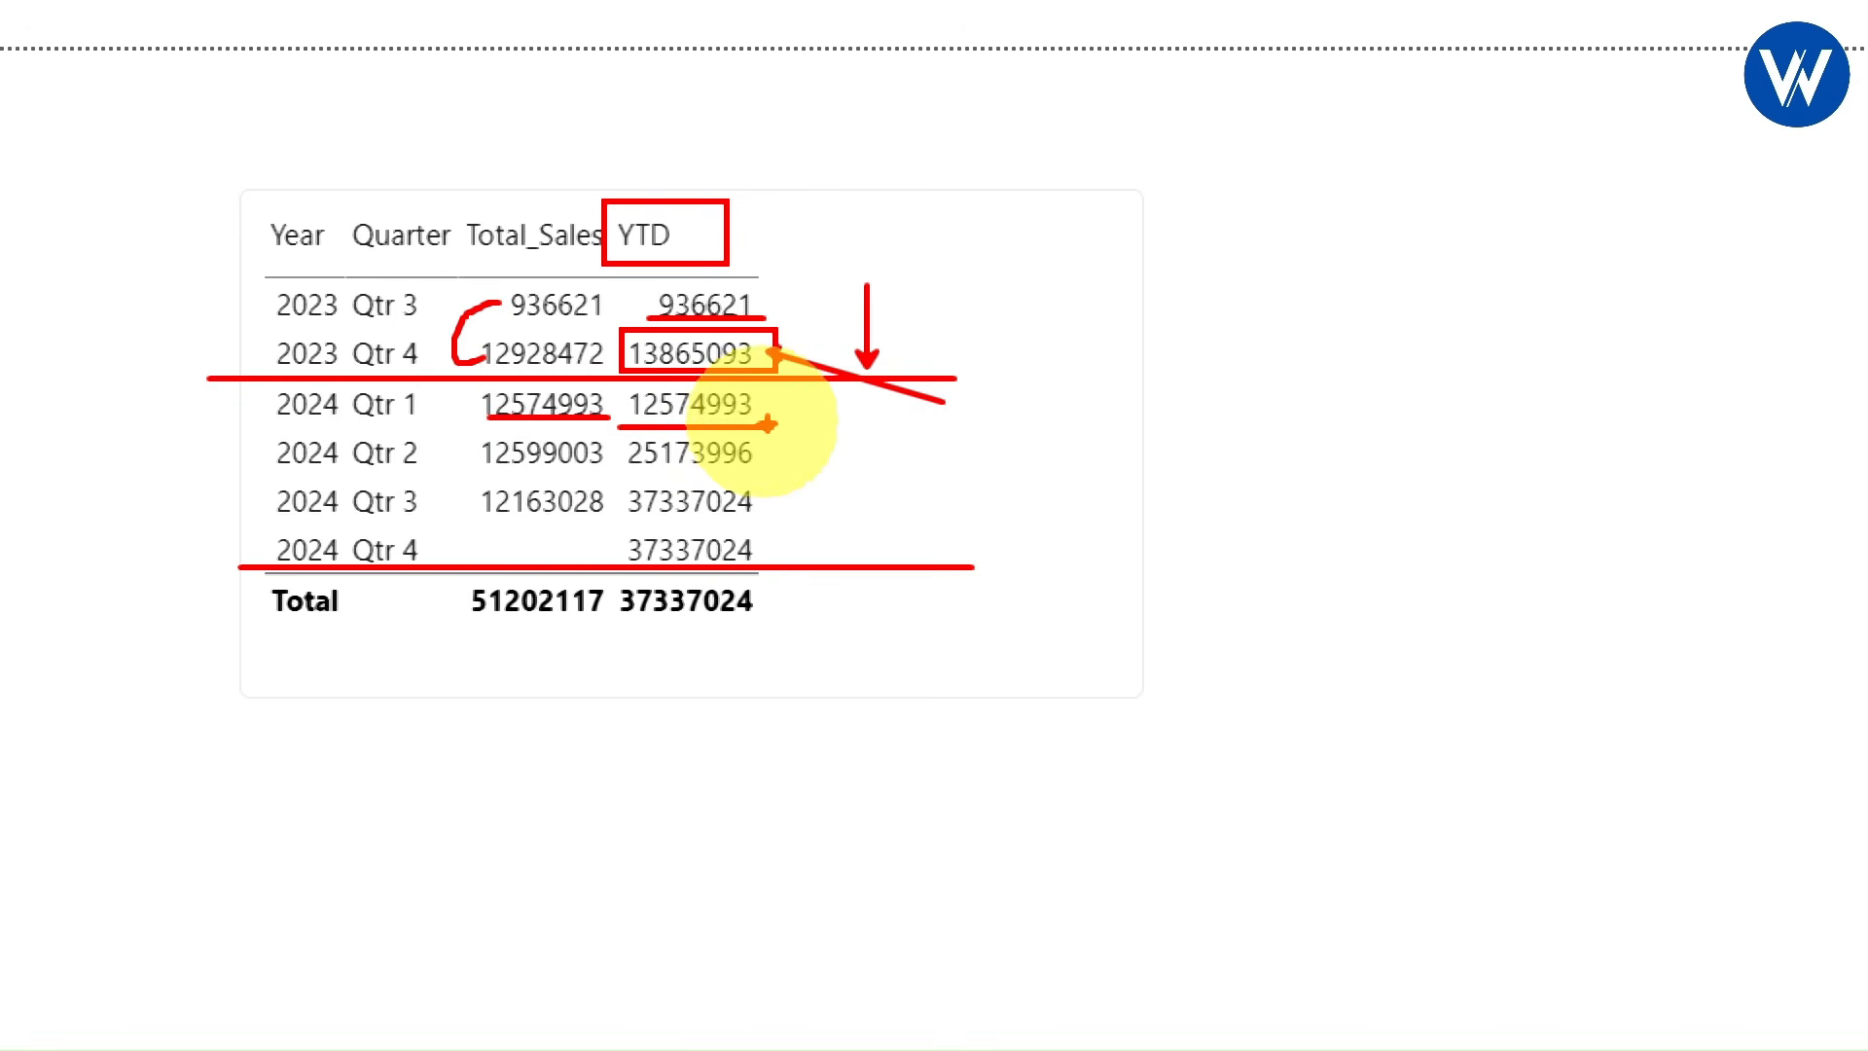
pyautogui.moveTo(443, 472); pyautogui.dragTo(790, 467)
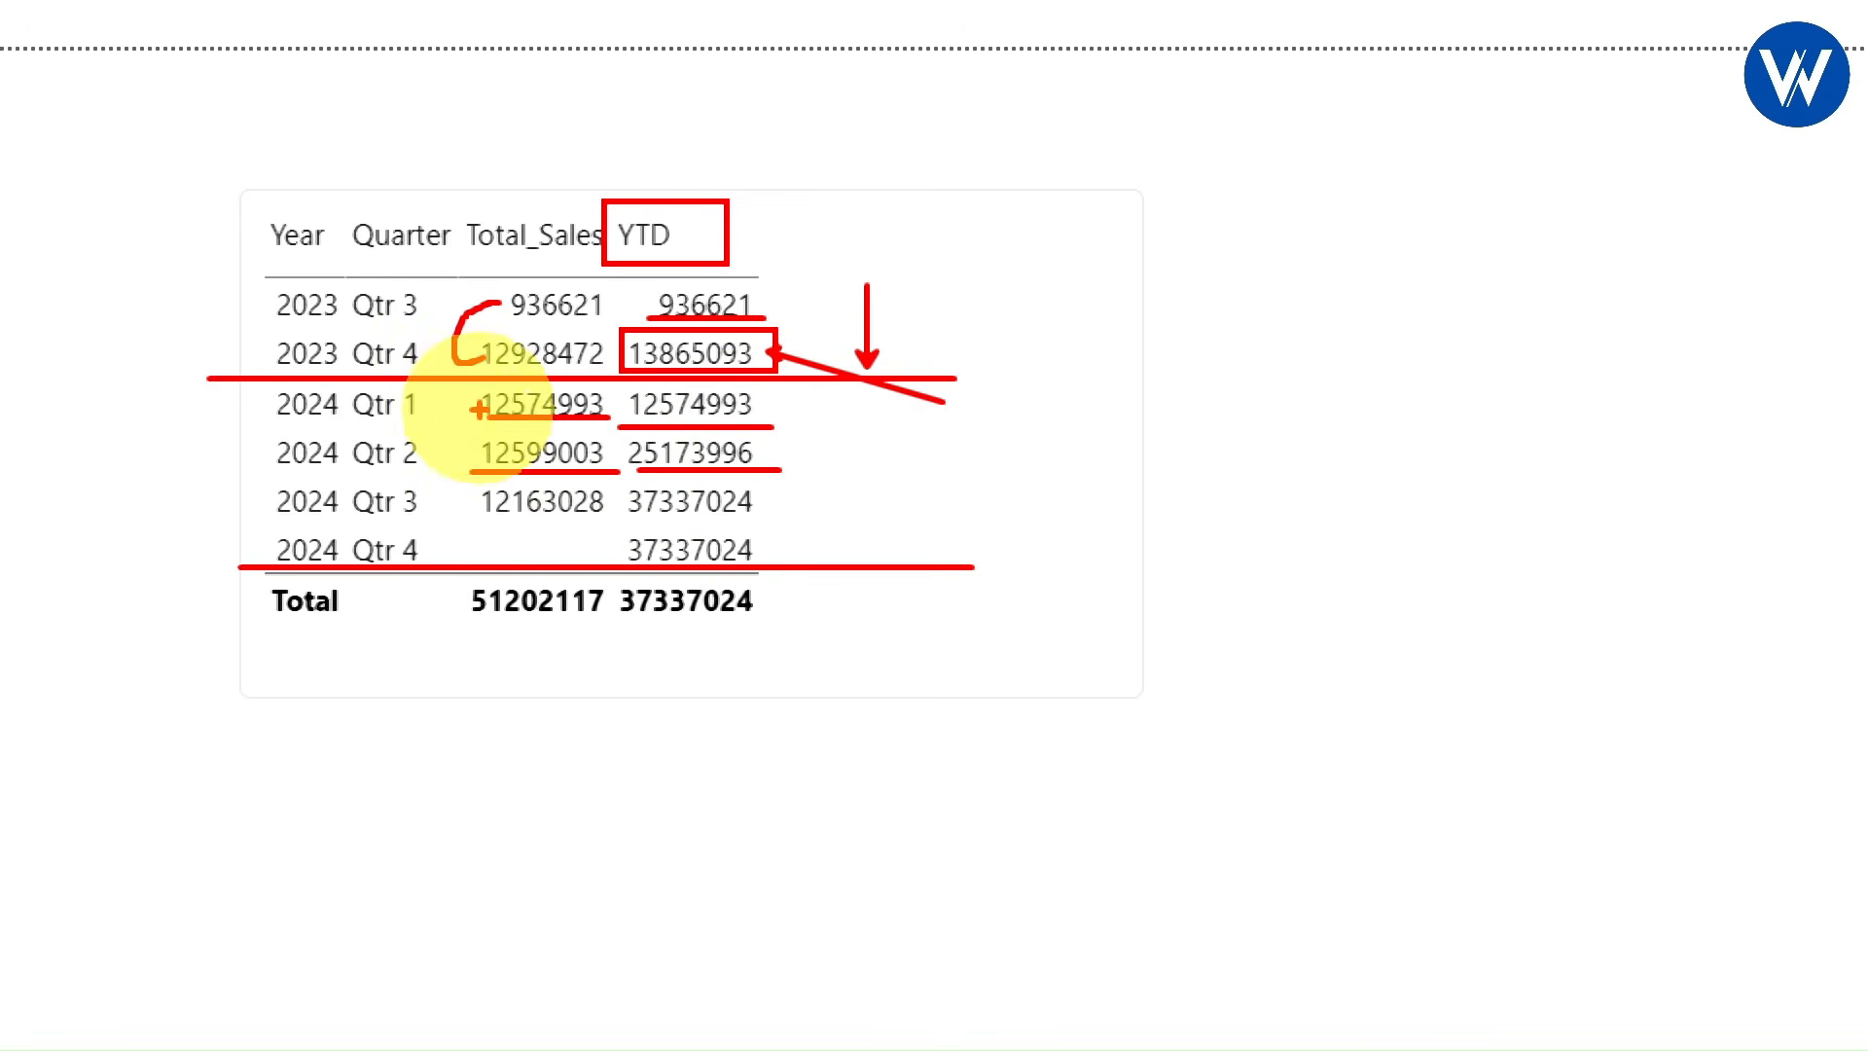
pyautogui.moveTo(481, 407)
pyautogui.mouseDown()
pyautogui.moveTo(454, 496)
pyautogui.moveTo(484, 507)
pyautogui.mouseUp()
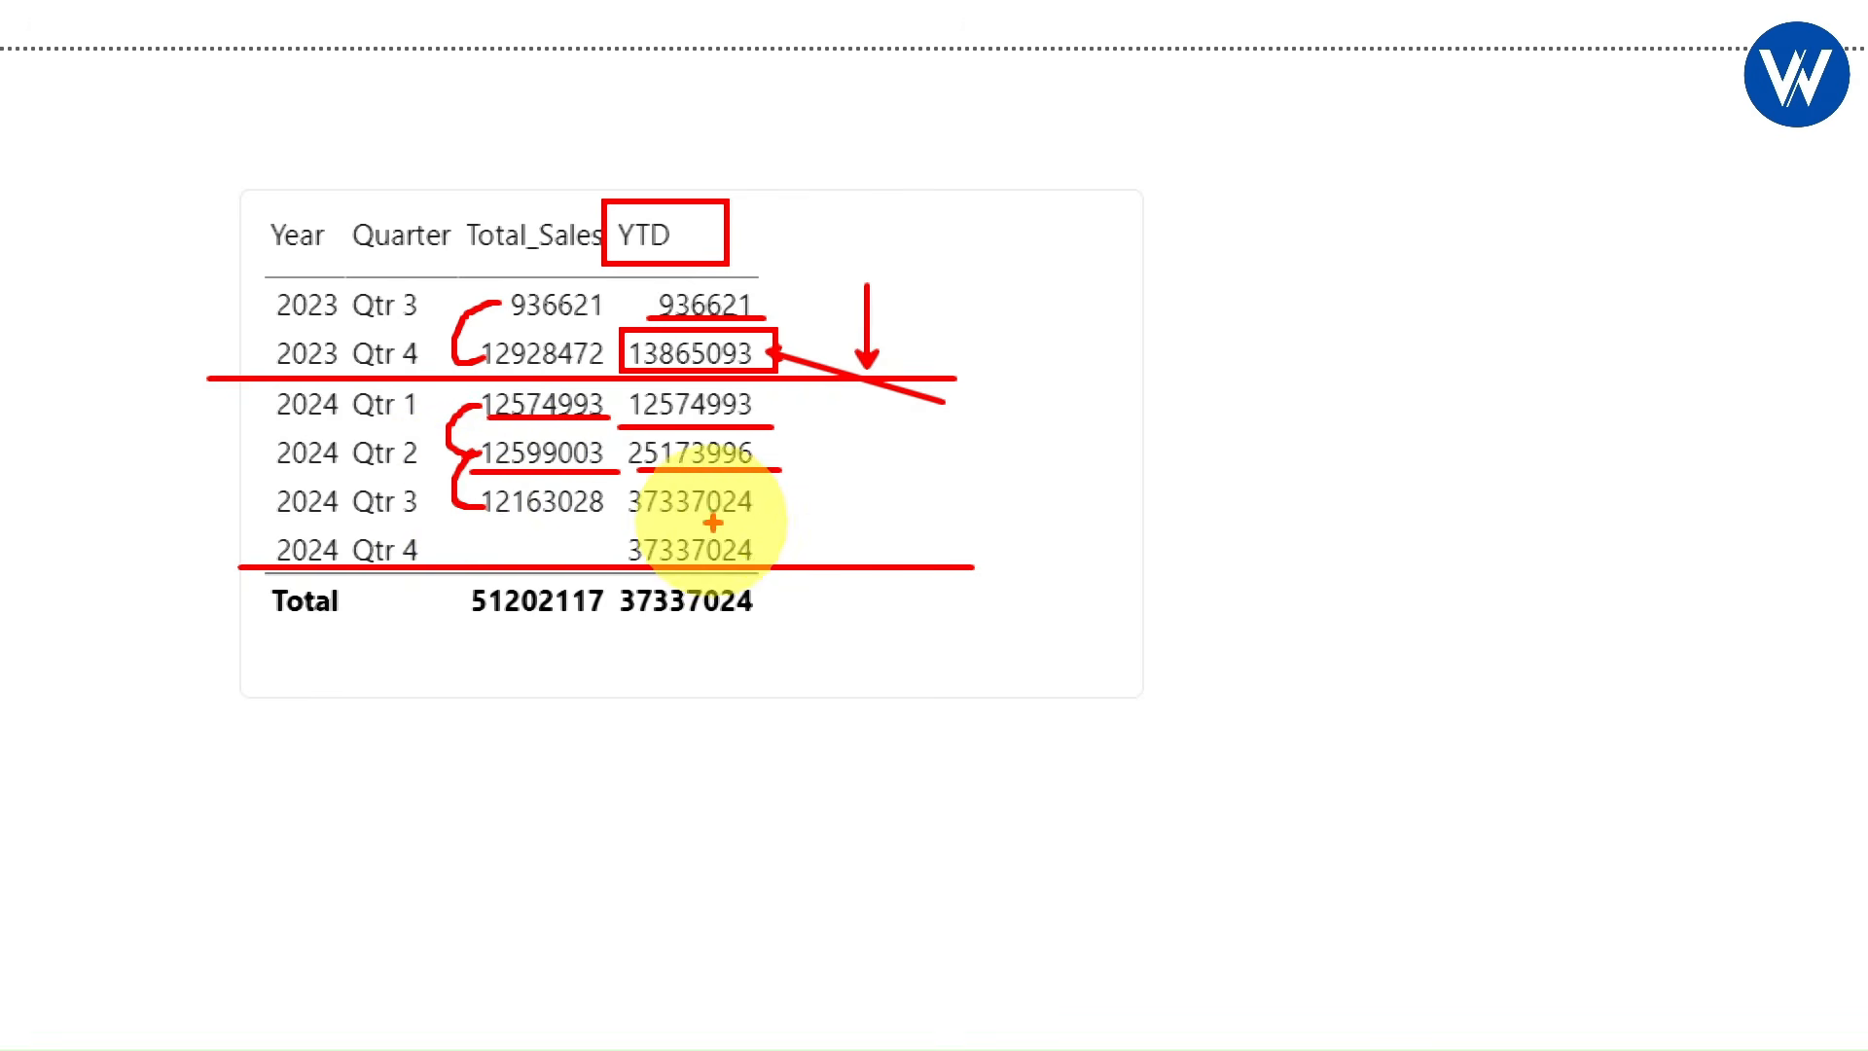
pyautogui.moveTo(632, 521); pyautogui.dragTo(775, 518)
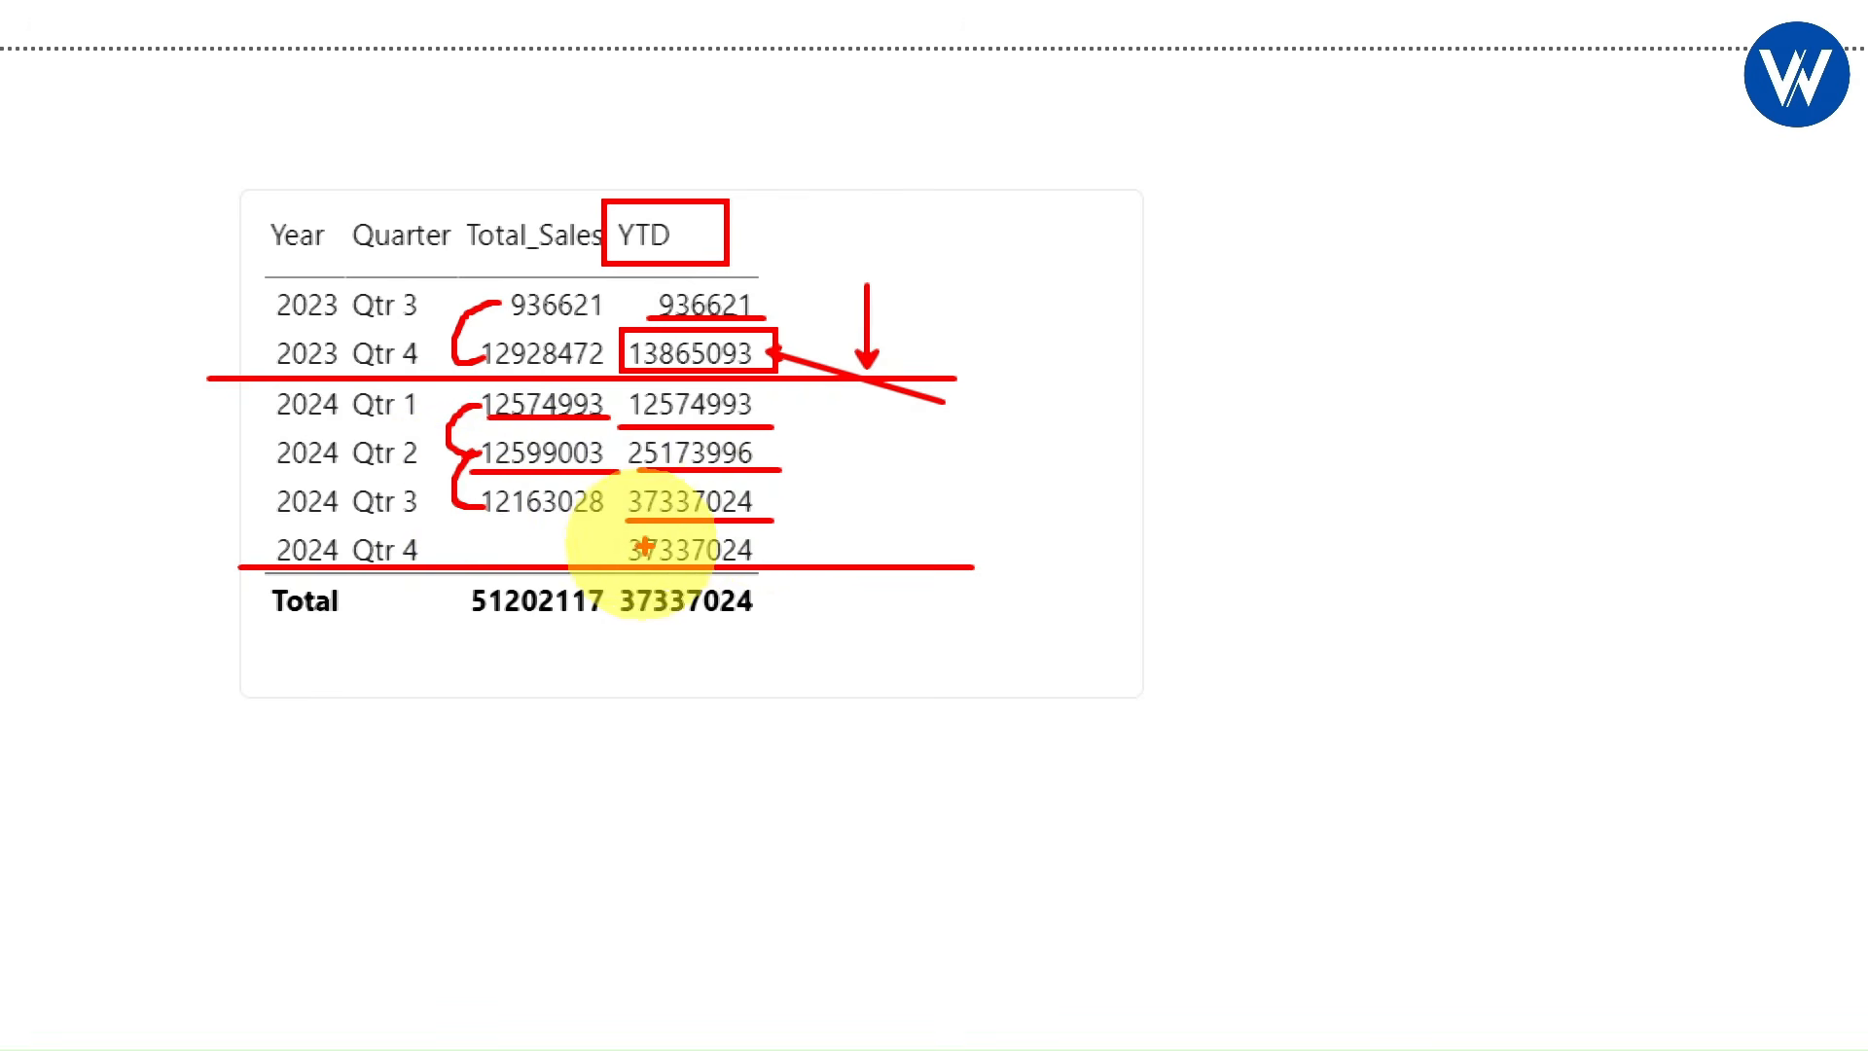
pyautogui.moveTo(621, 532); pyautogui.dragTo(788, 564)
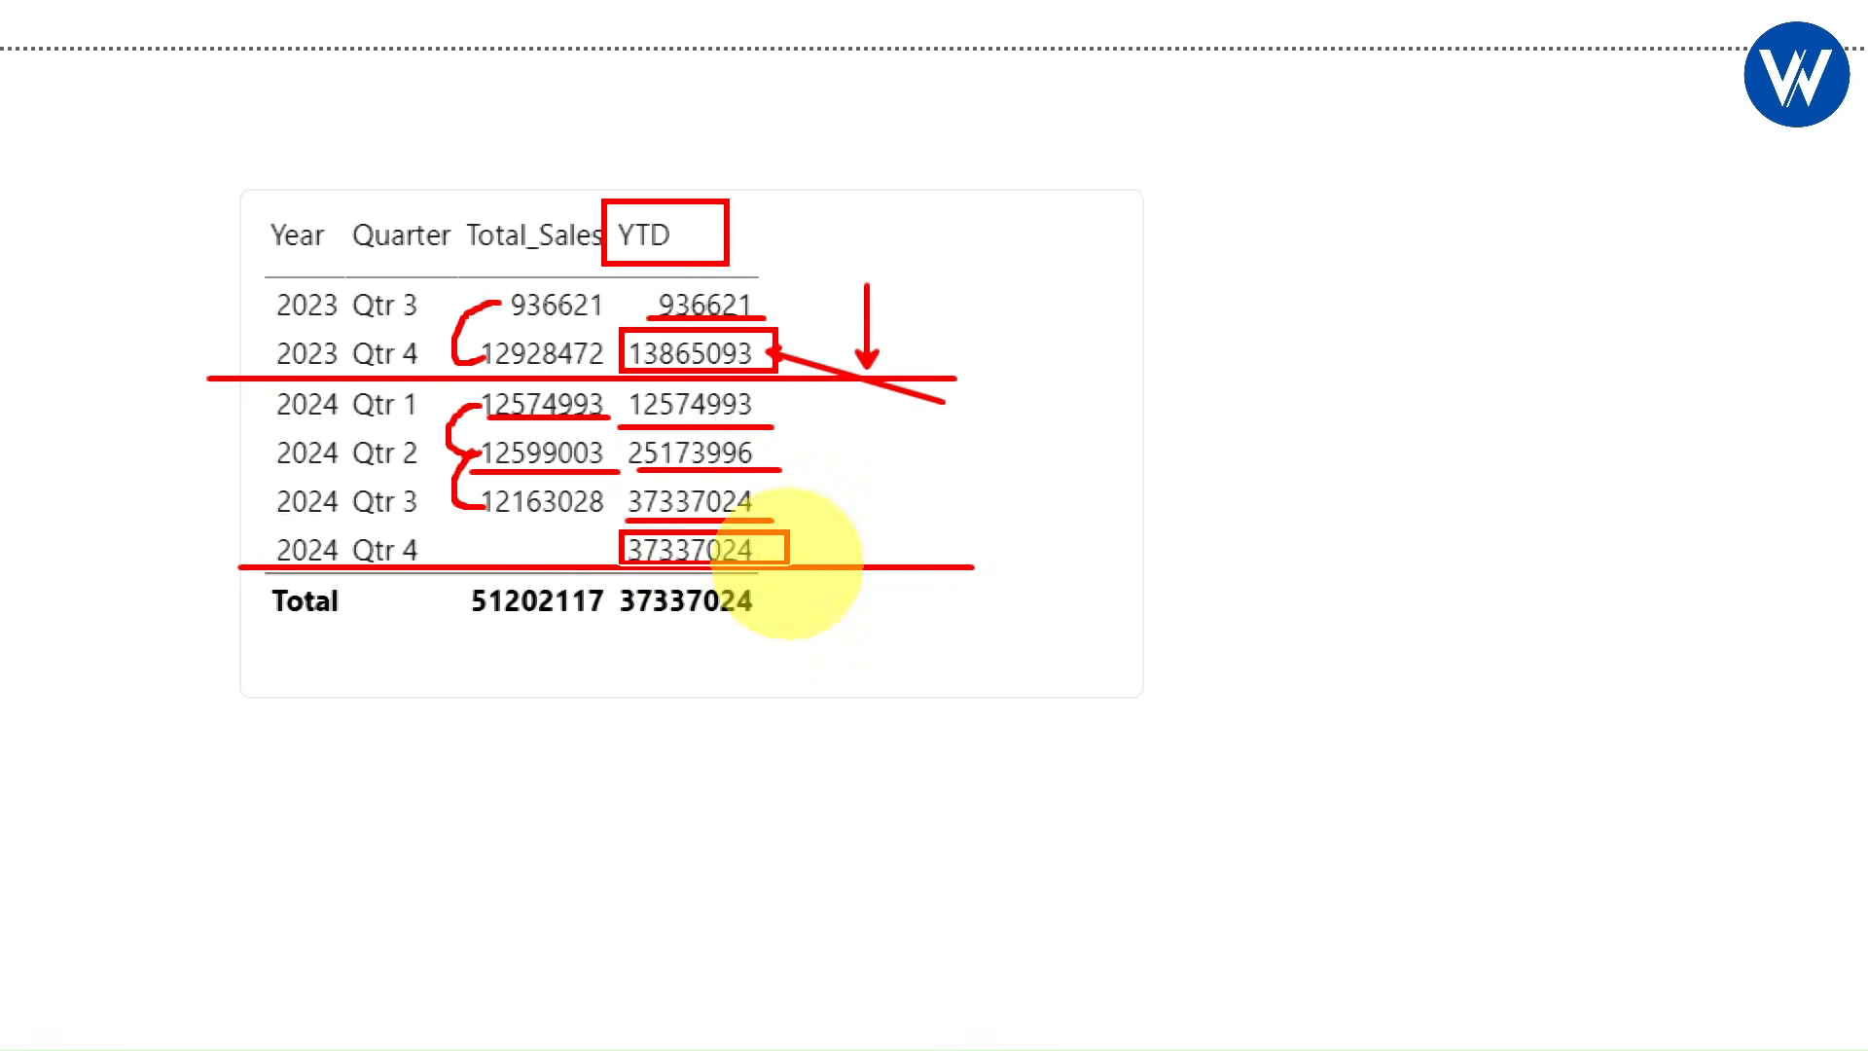
pyautogui.moveTo(526, 545)
pyautogui.mouseDown()
pyautogui.moveTo(541, 556)
pyautogui.moveTo(533, 537)
pyautogui.mouseUp()
pyautogui.moveTo(797, 542); pyautogui.dragTo(994, 630)
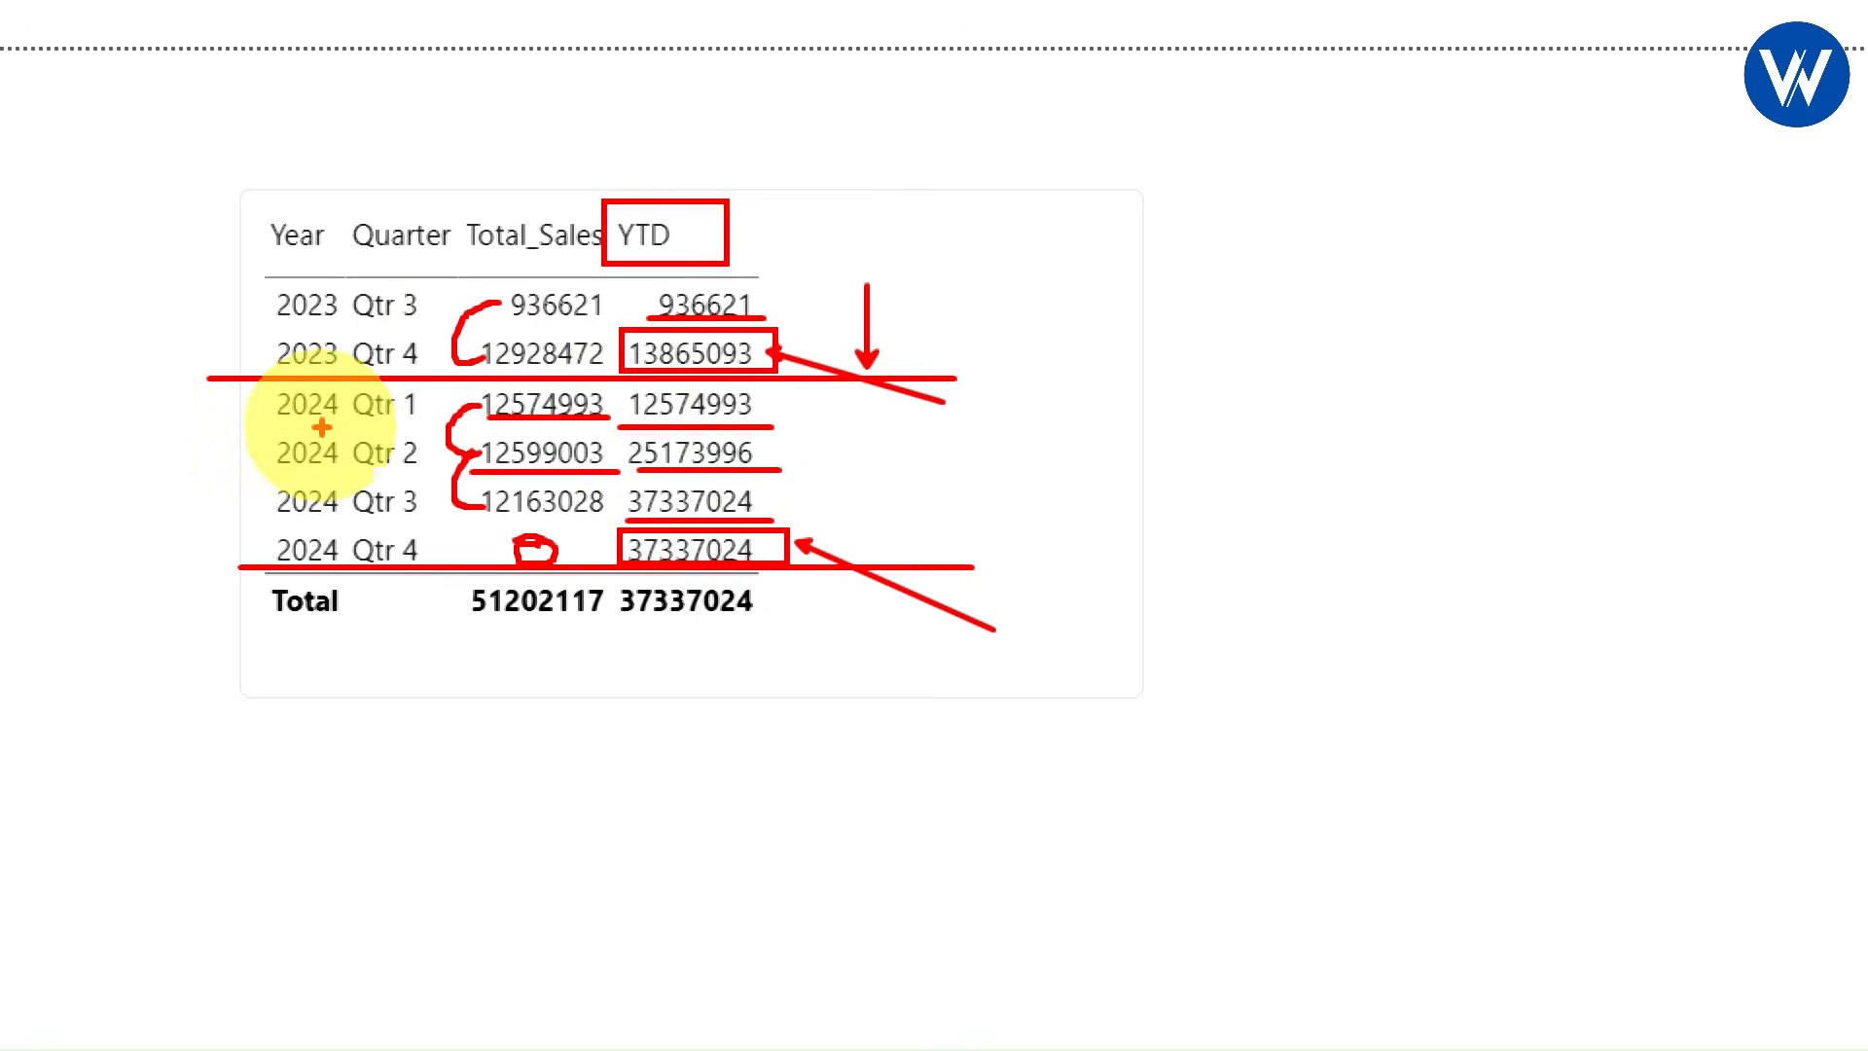
pyautogui.press('Escape')
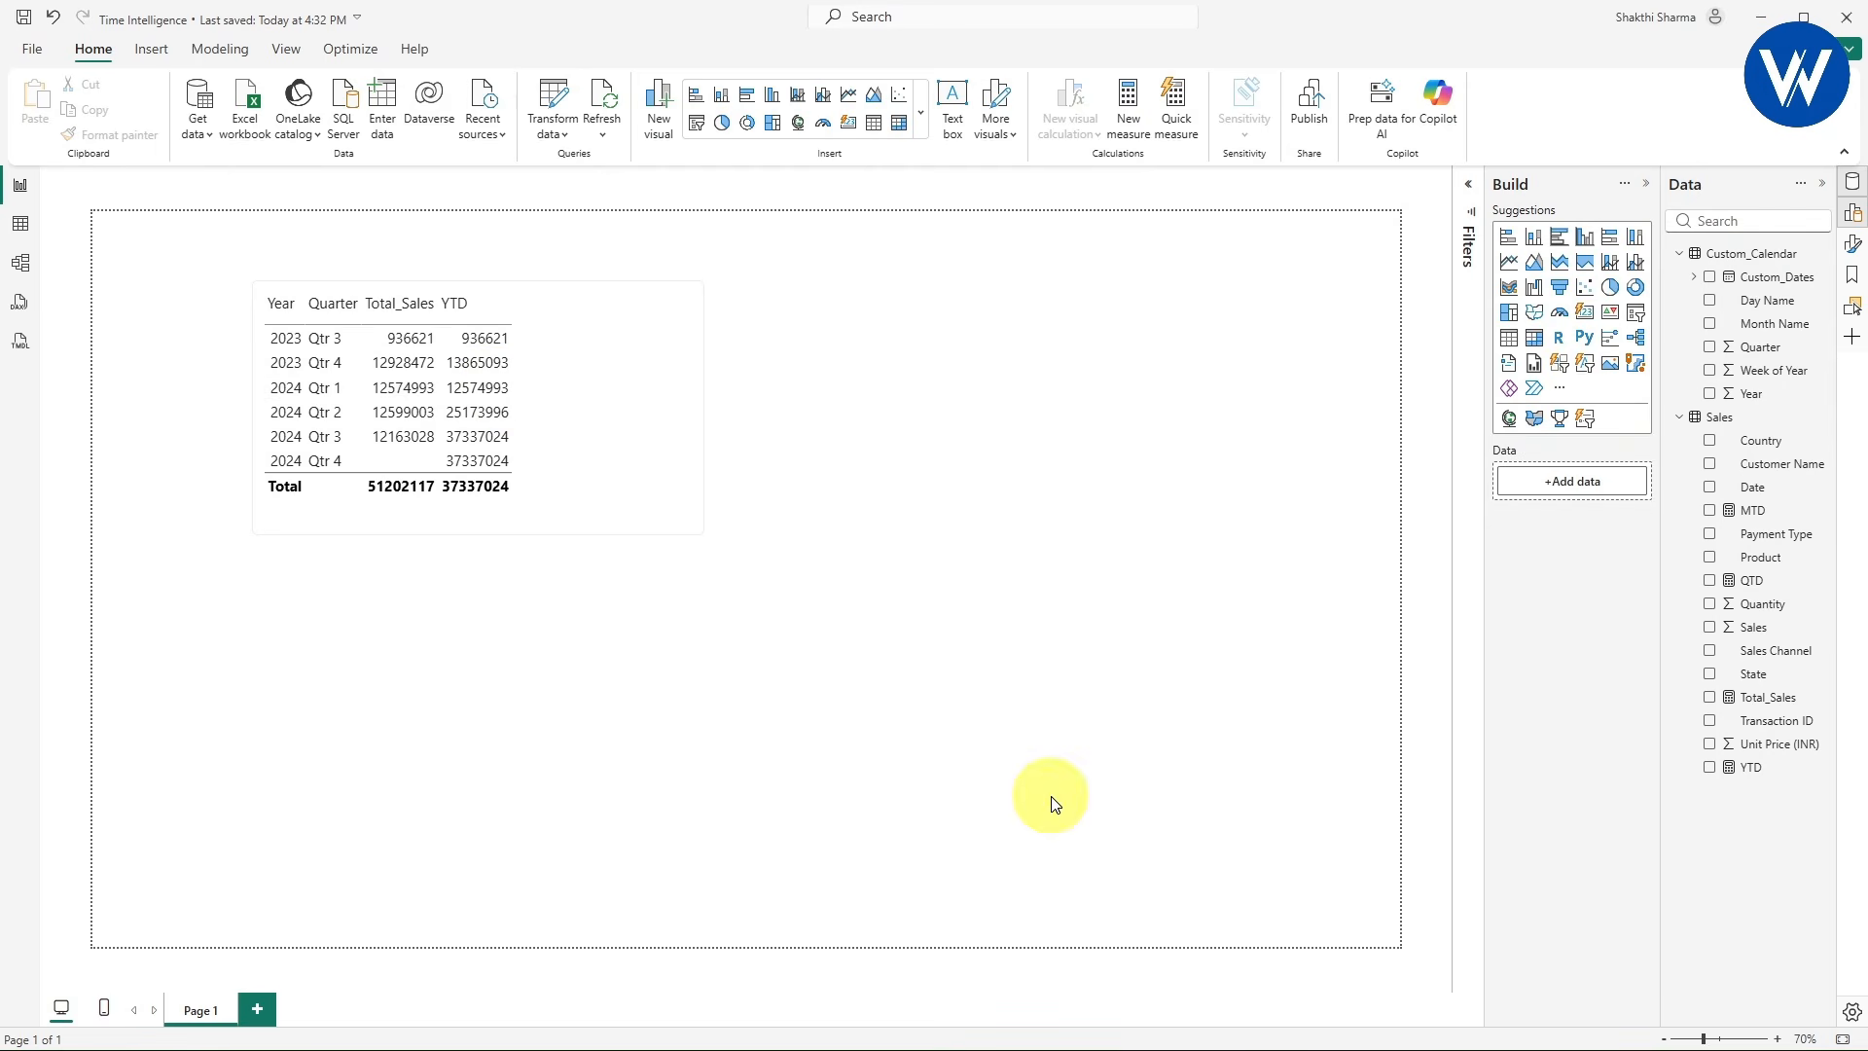
# - Delete the YTD table visual from the report page
pyautogui.click(639, 507)
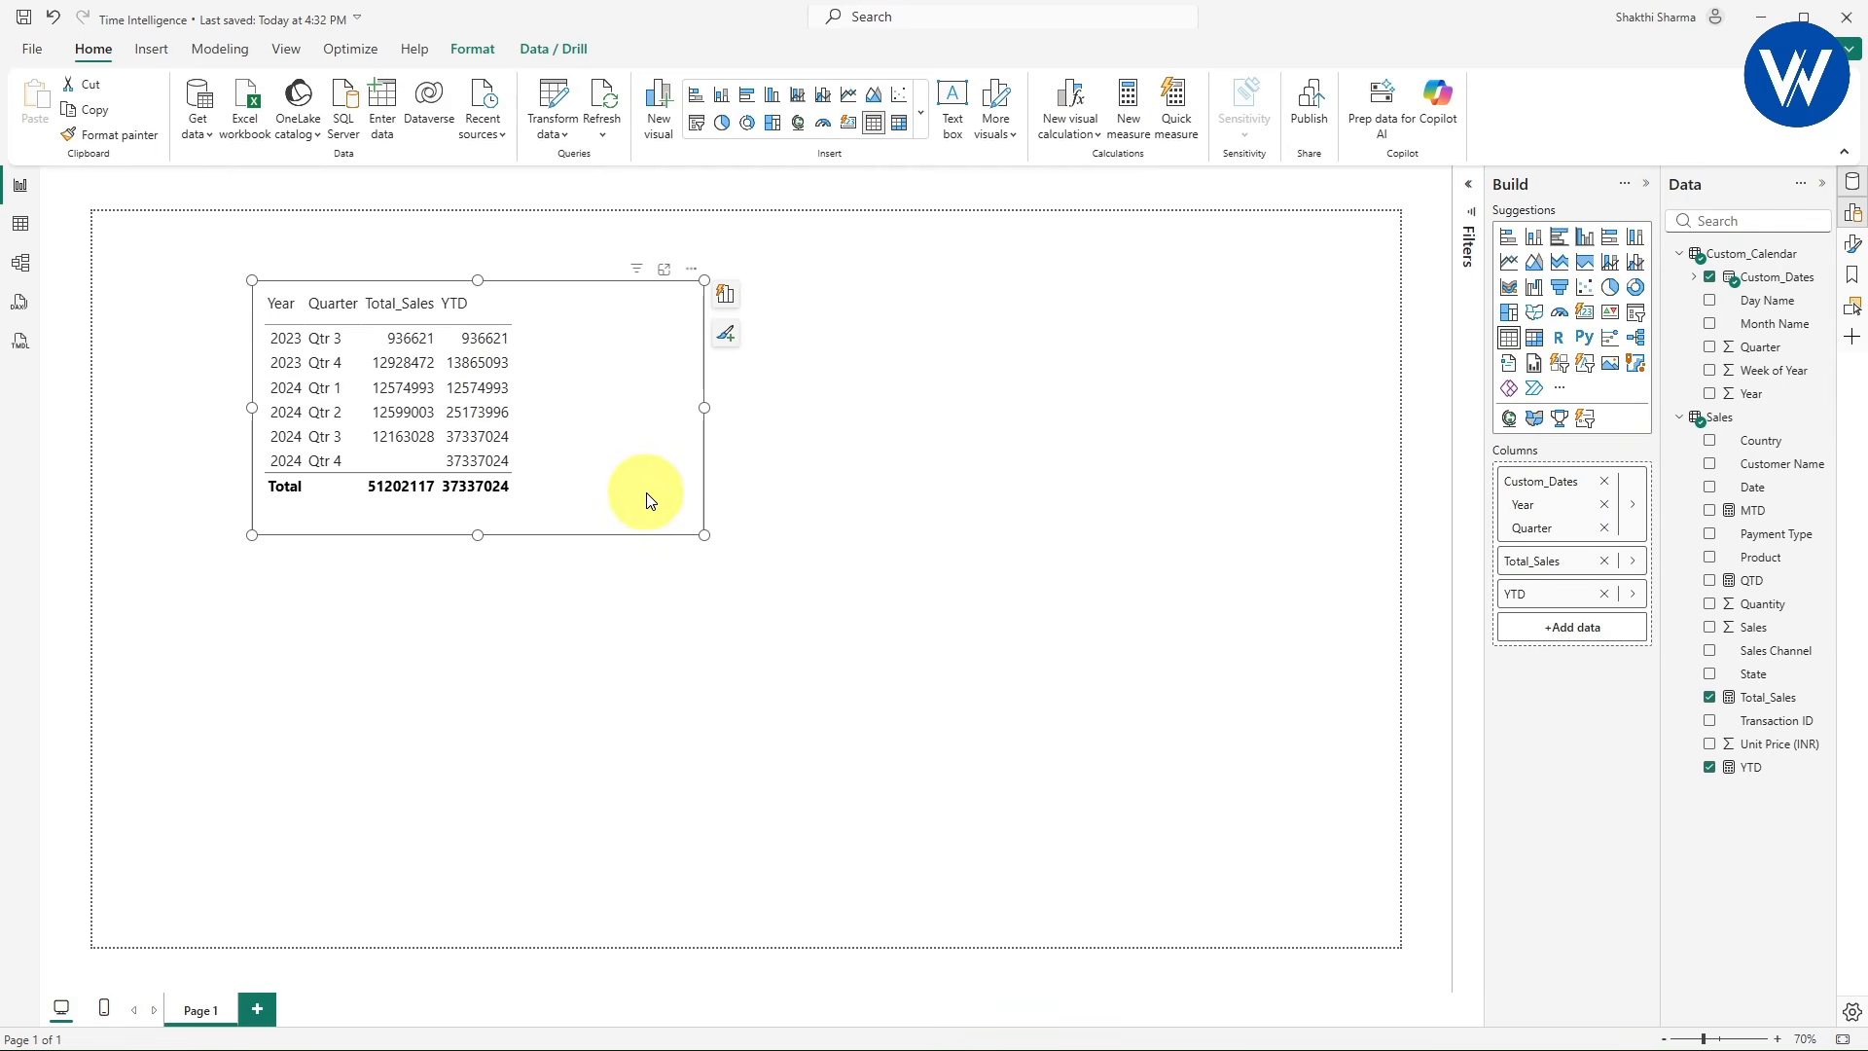
pyautogui.press('Delete')
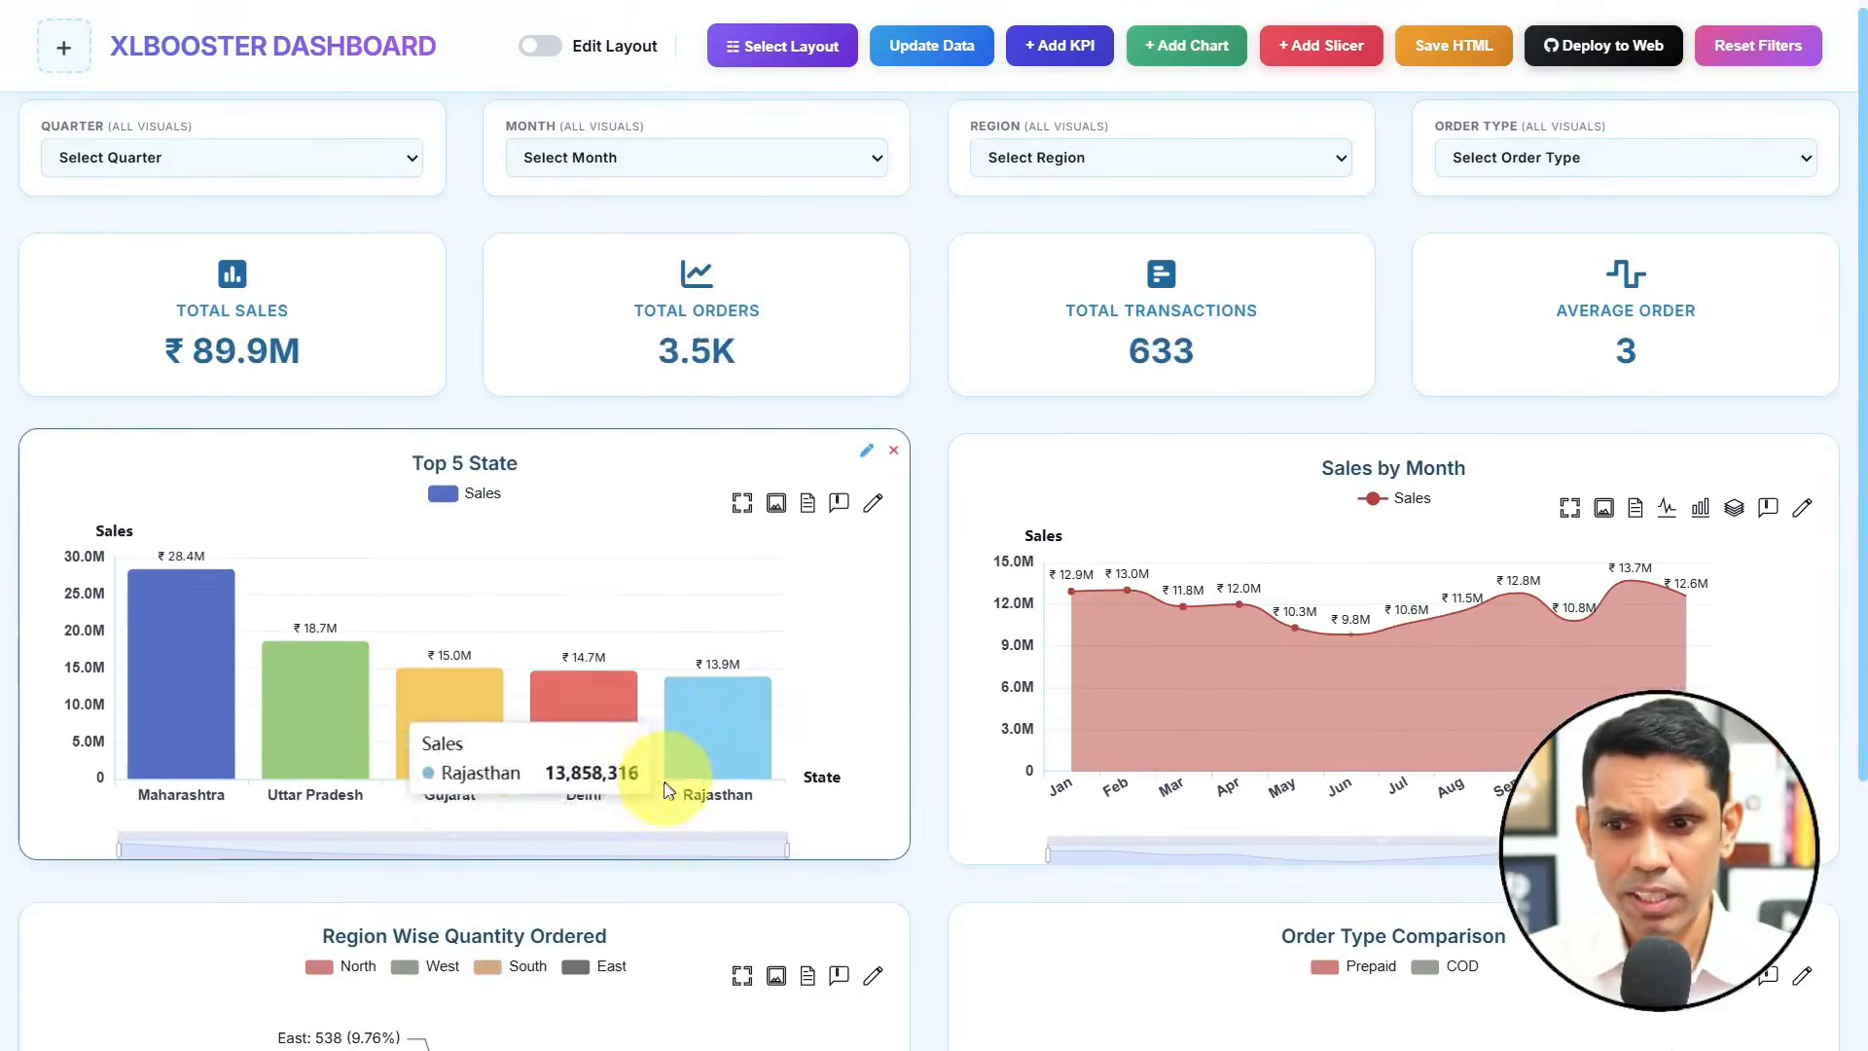
# - Switch to the XLBooster dashboard and try cross-filtering with the Uttar Pradesh and Maharashtra bars of Top 5 State, resetting the filters in between
pyautogui.scroll(-2, 579, 919)
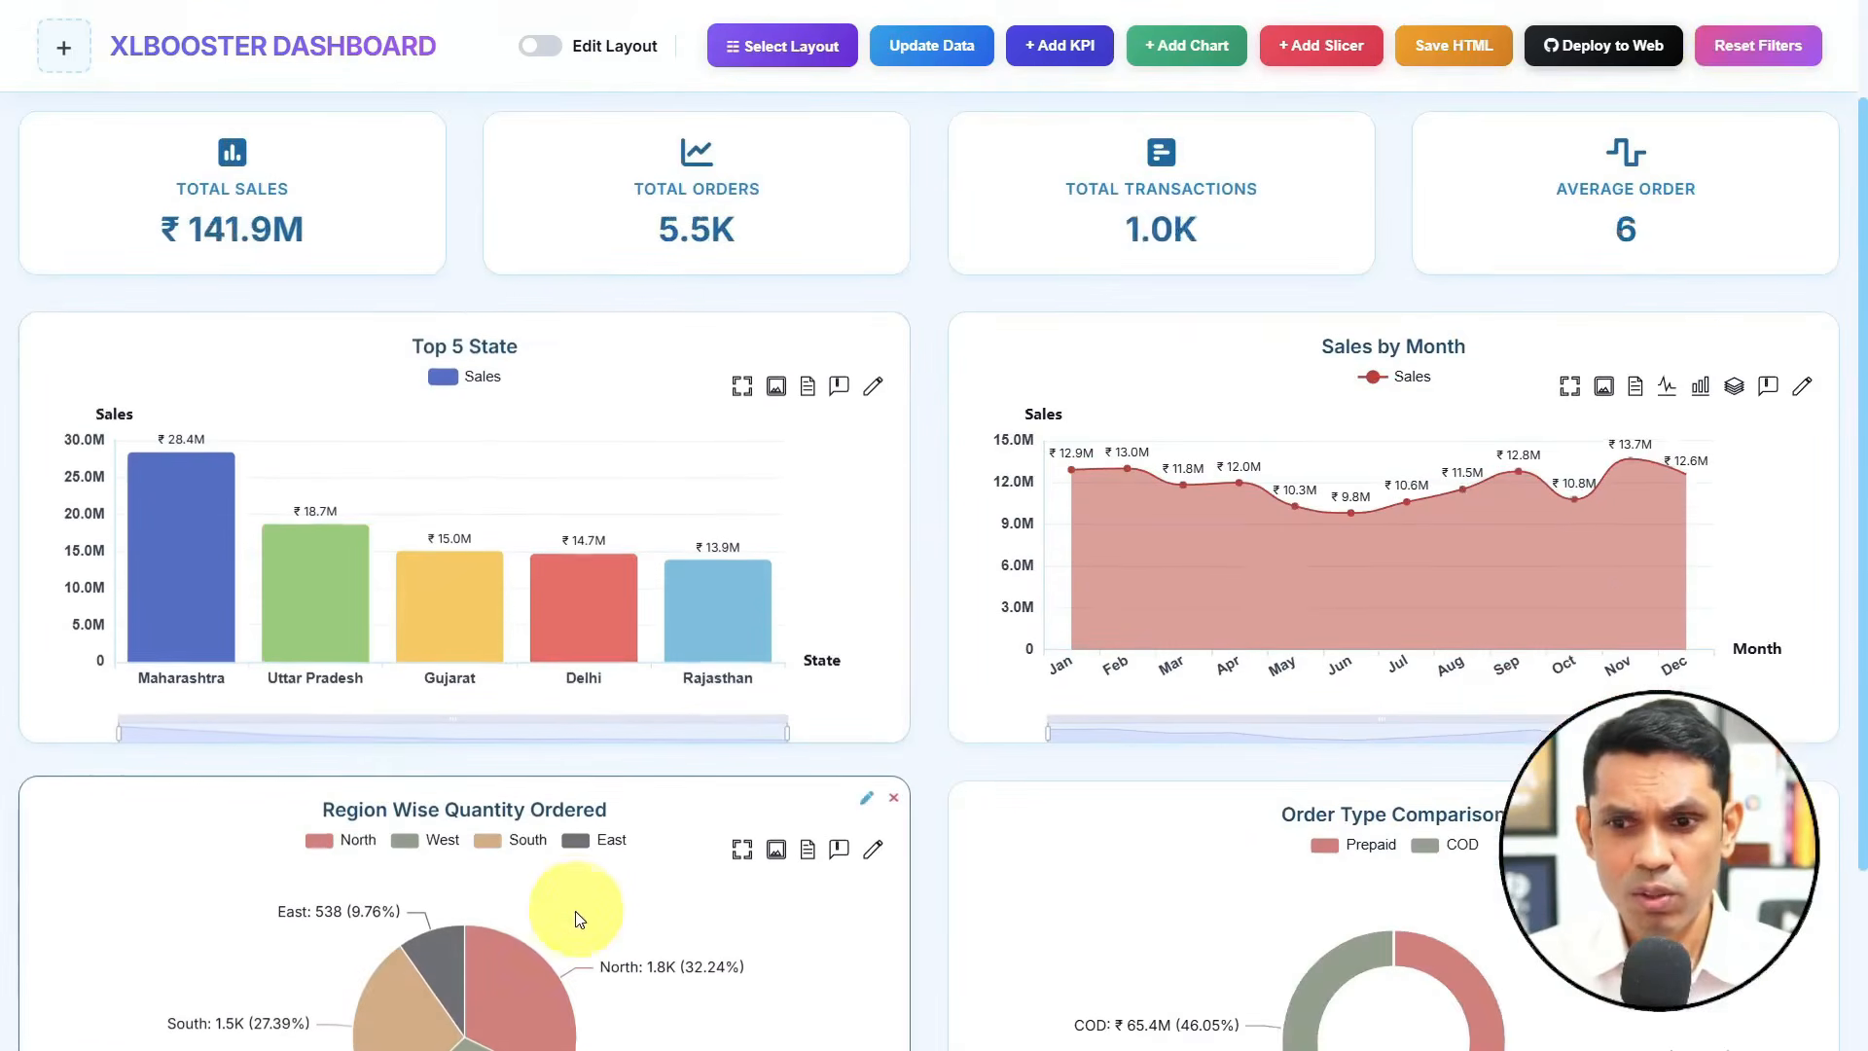
pyautogui.scroll(-4, 575, 919)
pyautogui.moveTo(419, 795)
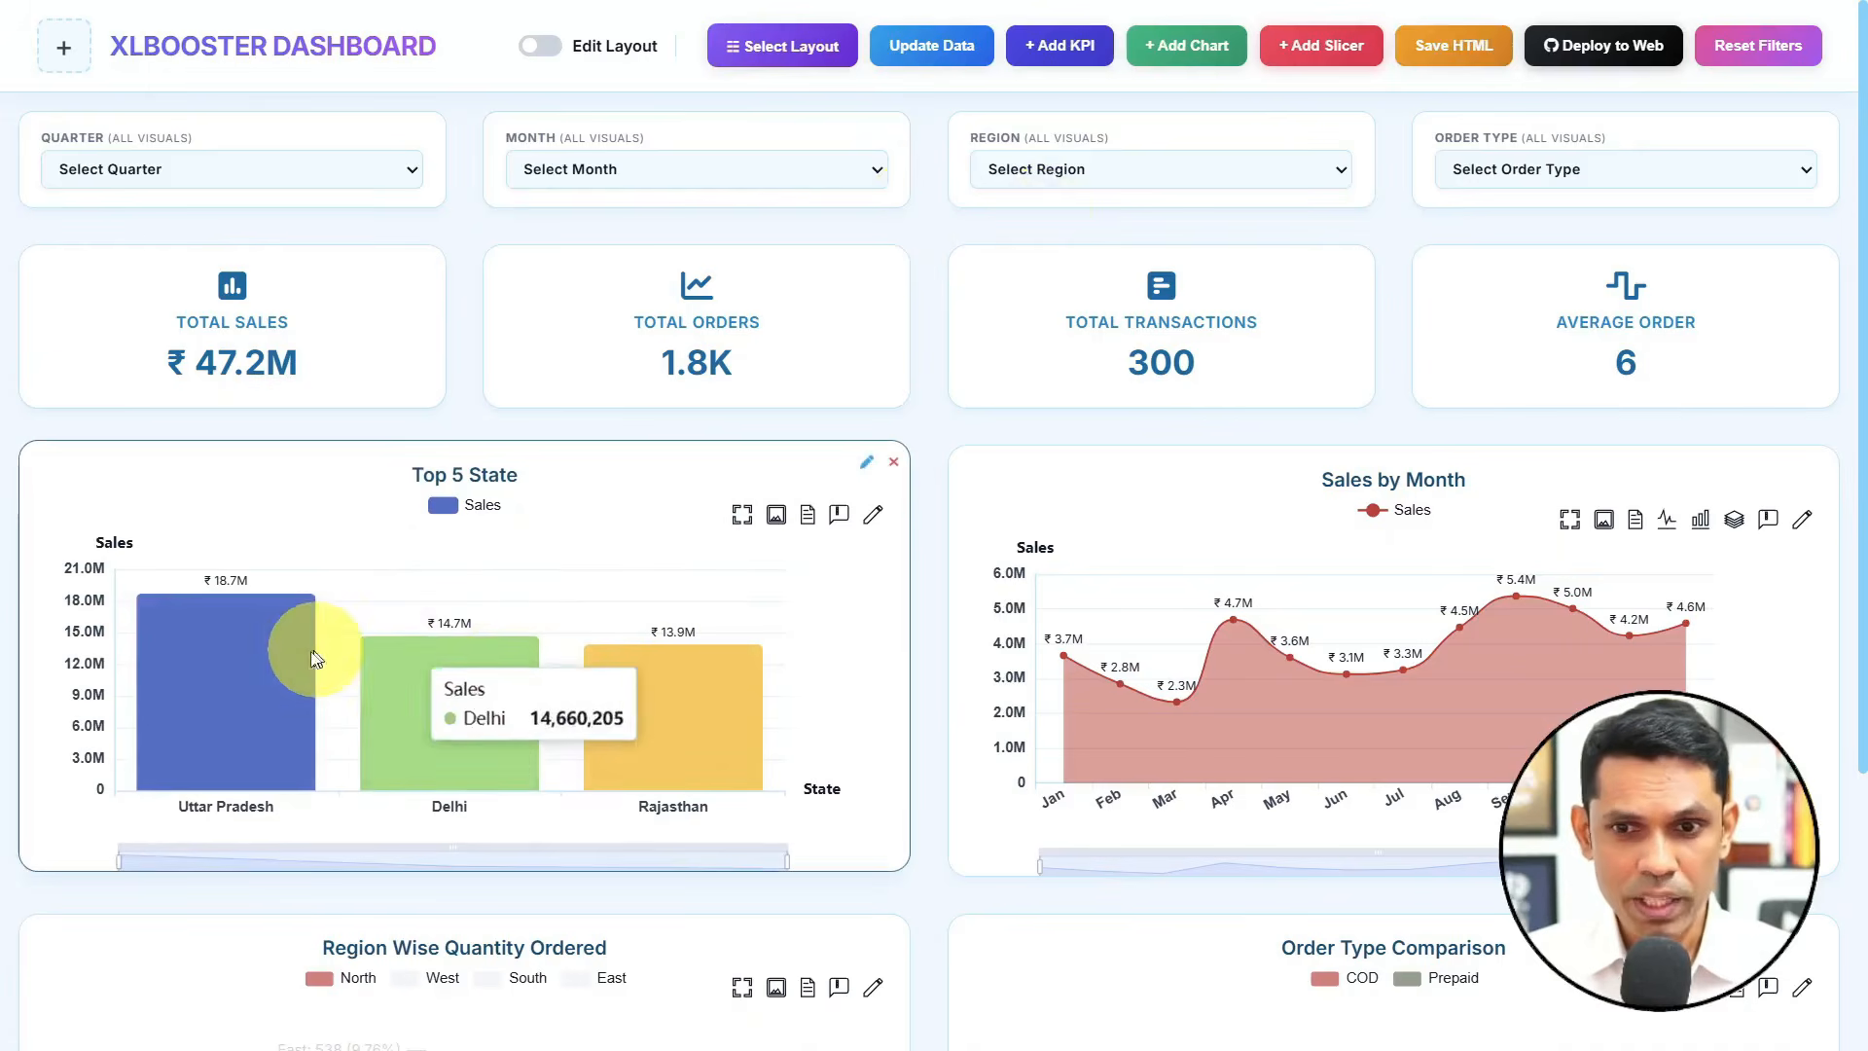
pyautogui.click(253, 679)
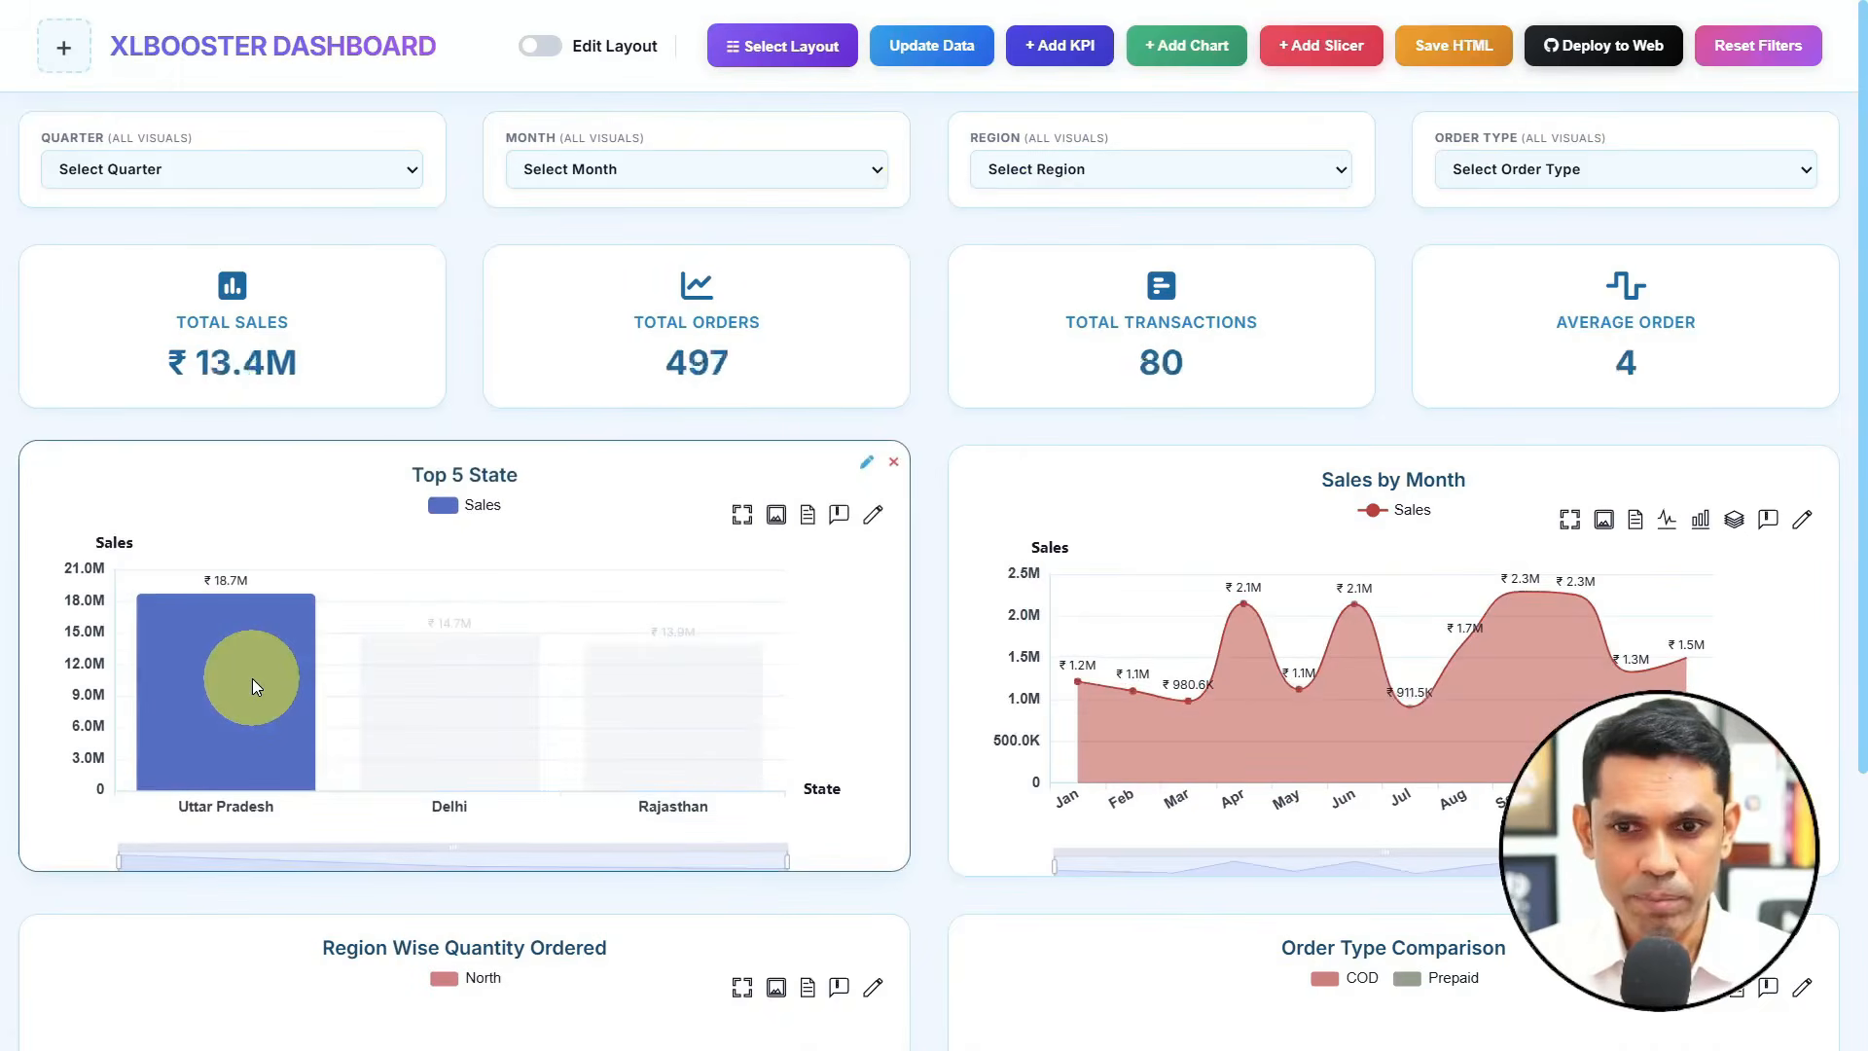
pyautogui.click(253, 679)
pyautogui.click(1740, 59)
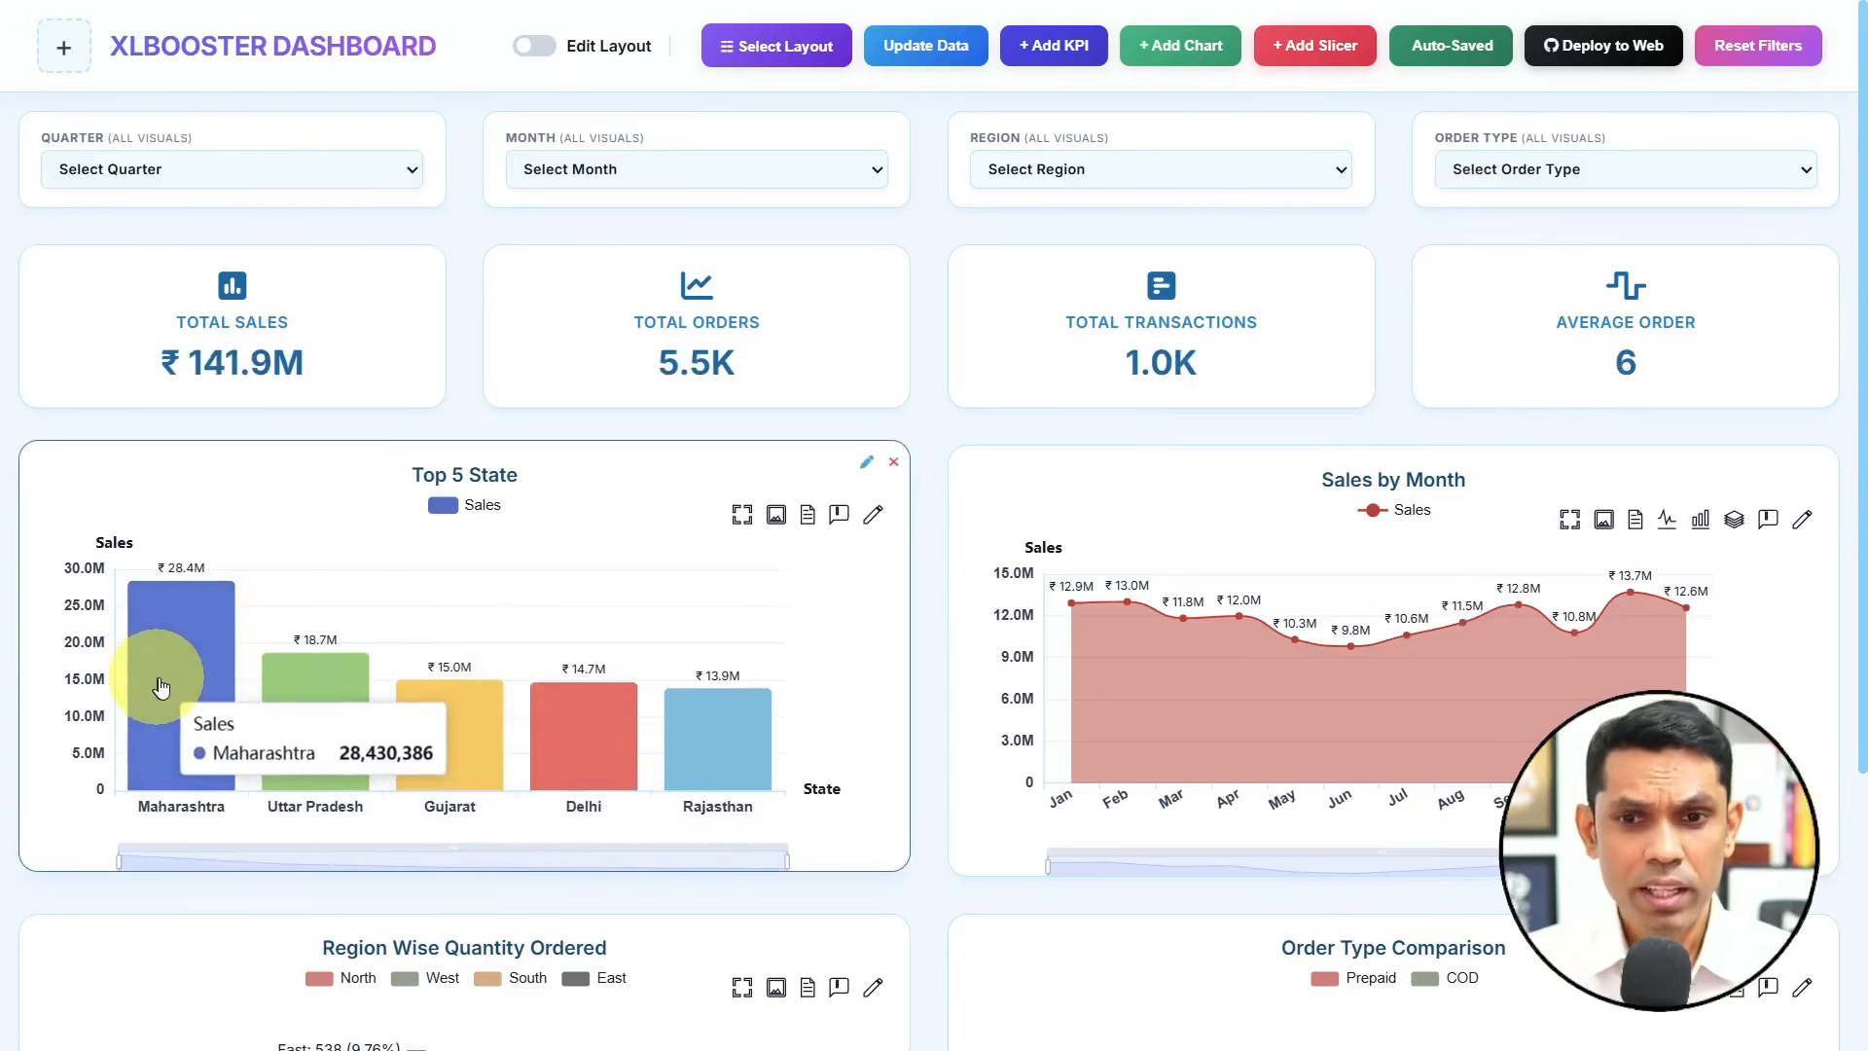
pyautogui.click(161, 687)
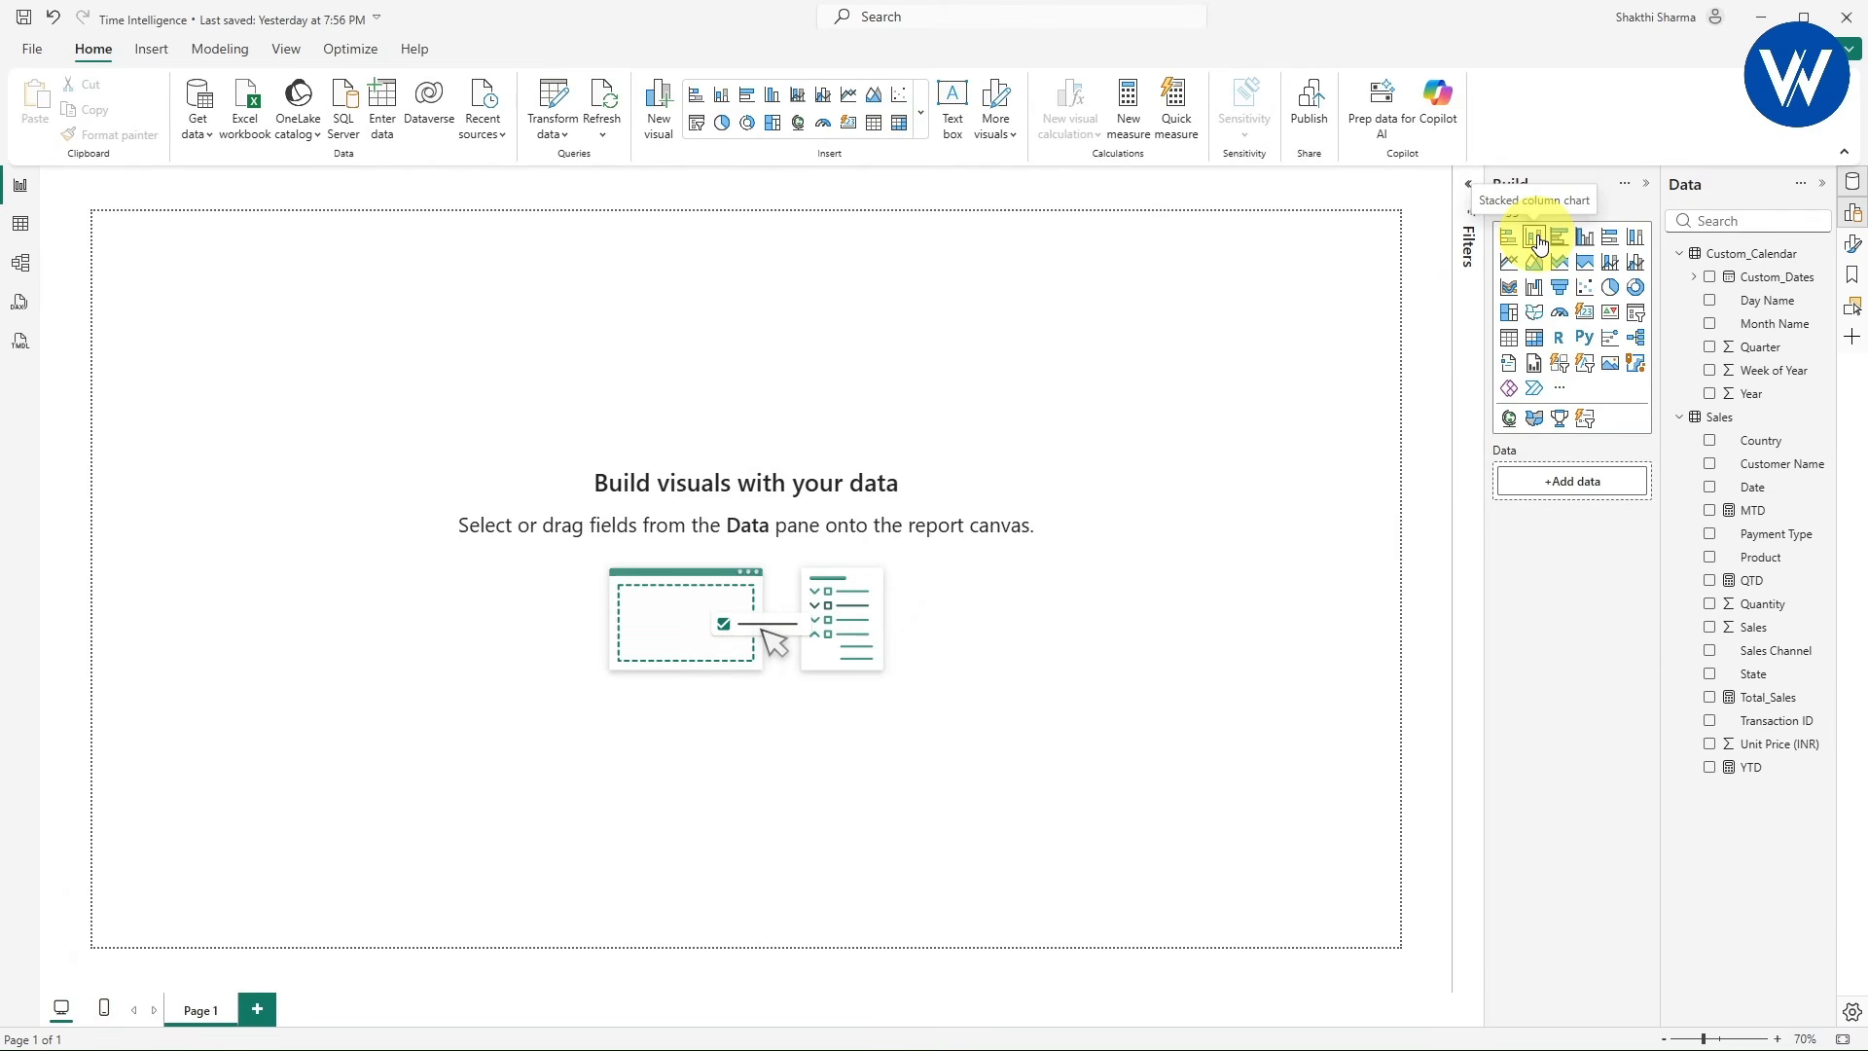
# - In Power BI, insert an enlarged stacked column chart mid-page with Custom_Dates on the X-axis and Total_Sales on the Y-axis
pyautogui.click(1538, 243)
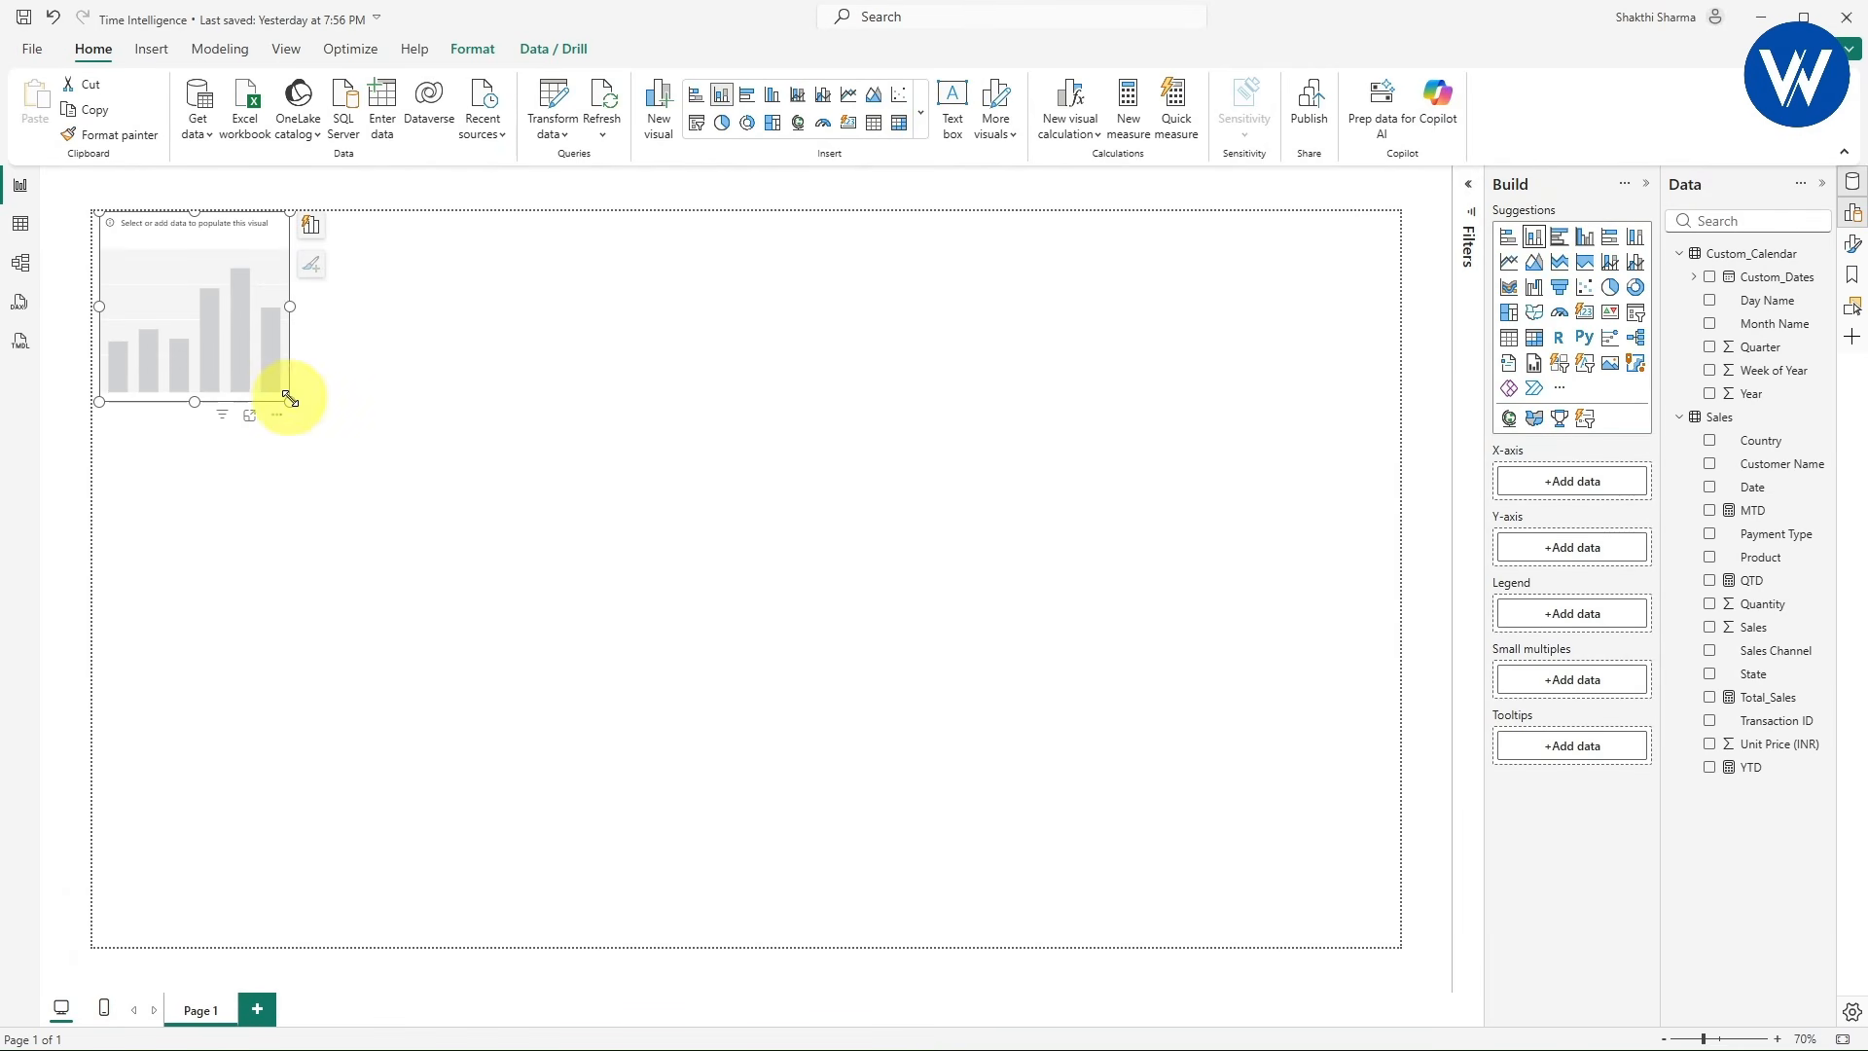
pyautogui.moveTo(291, 396); pyautogui.dragTo(615, 765)
pyautogui.moveTo(447, 458); pyautogui.dragTo(797, 588)
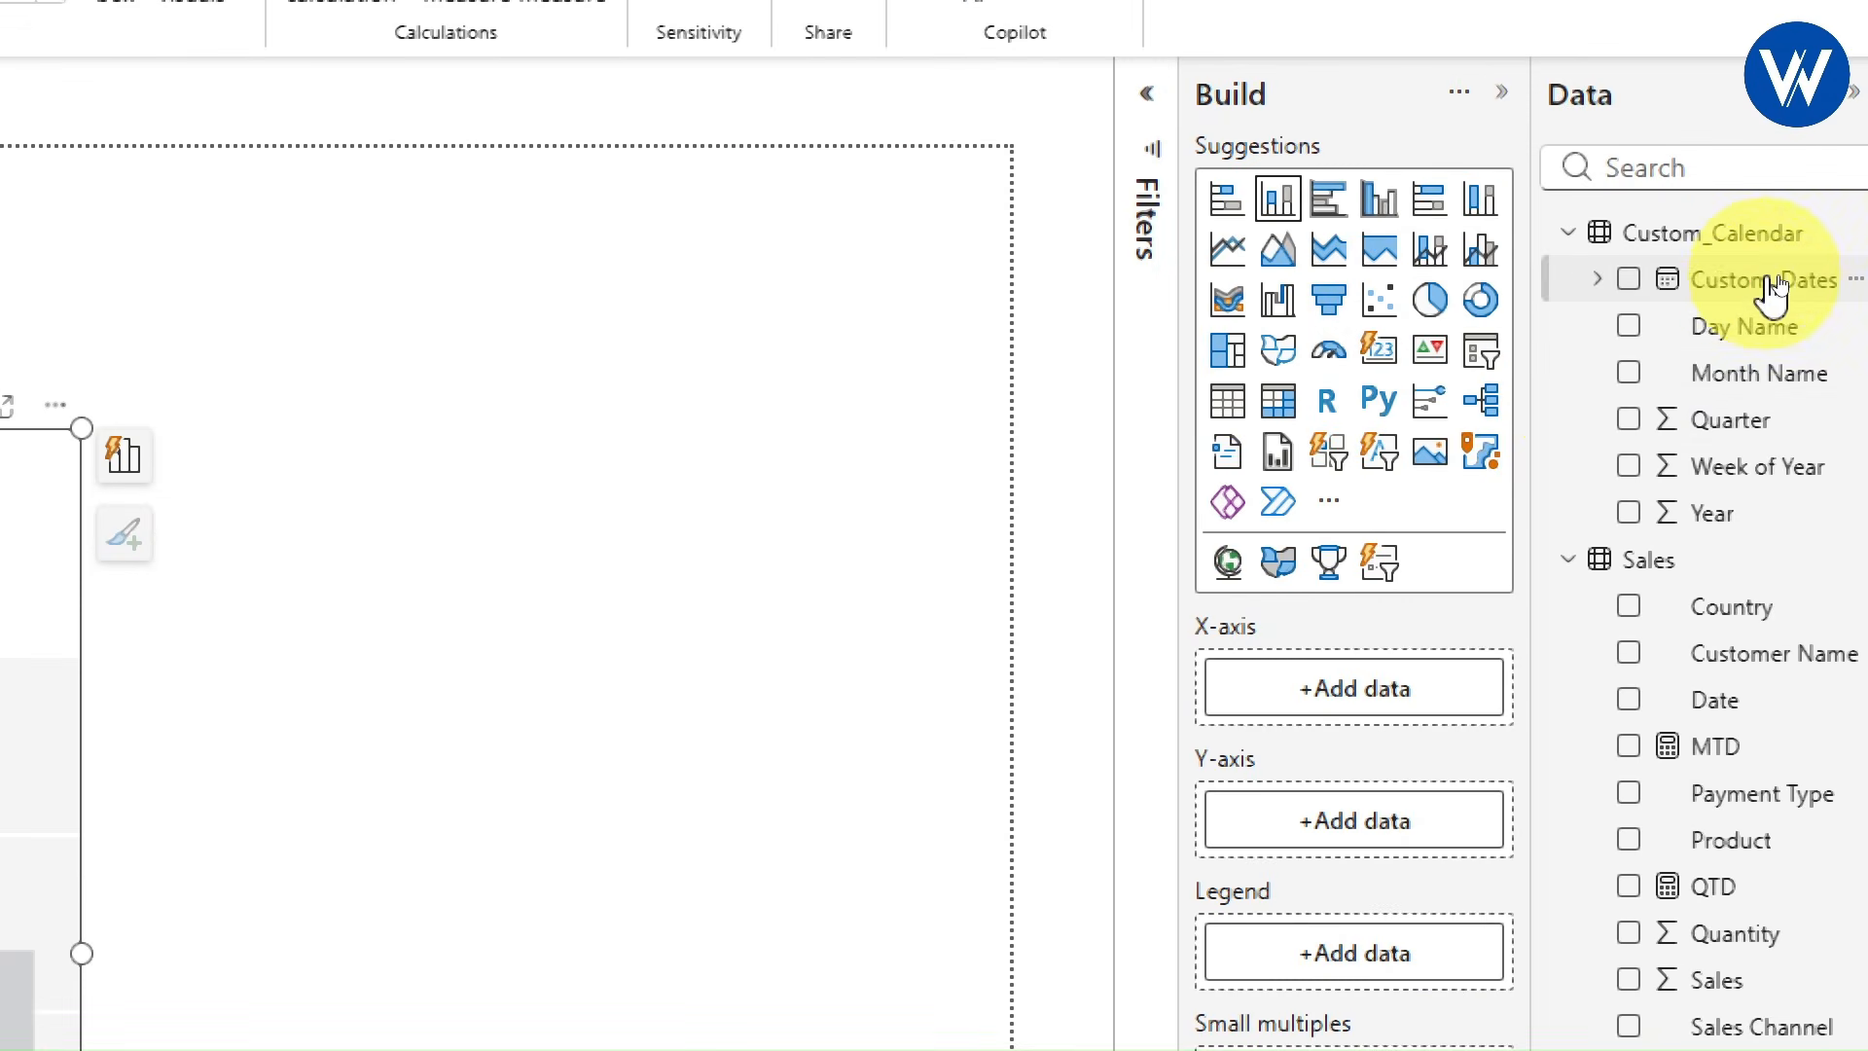
pyautogui.moveTo(1773, 282); pyautogui.dragTo(1389, 691)
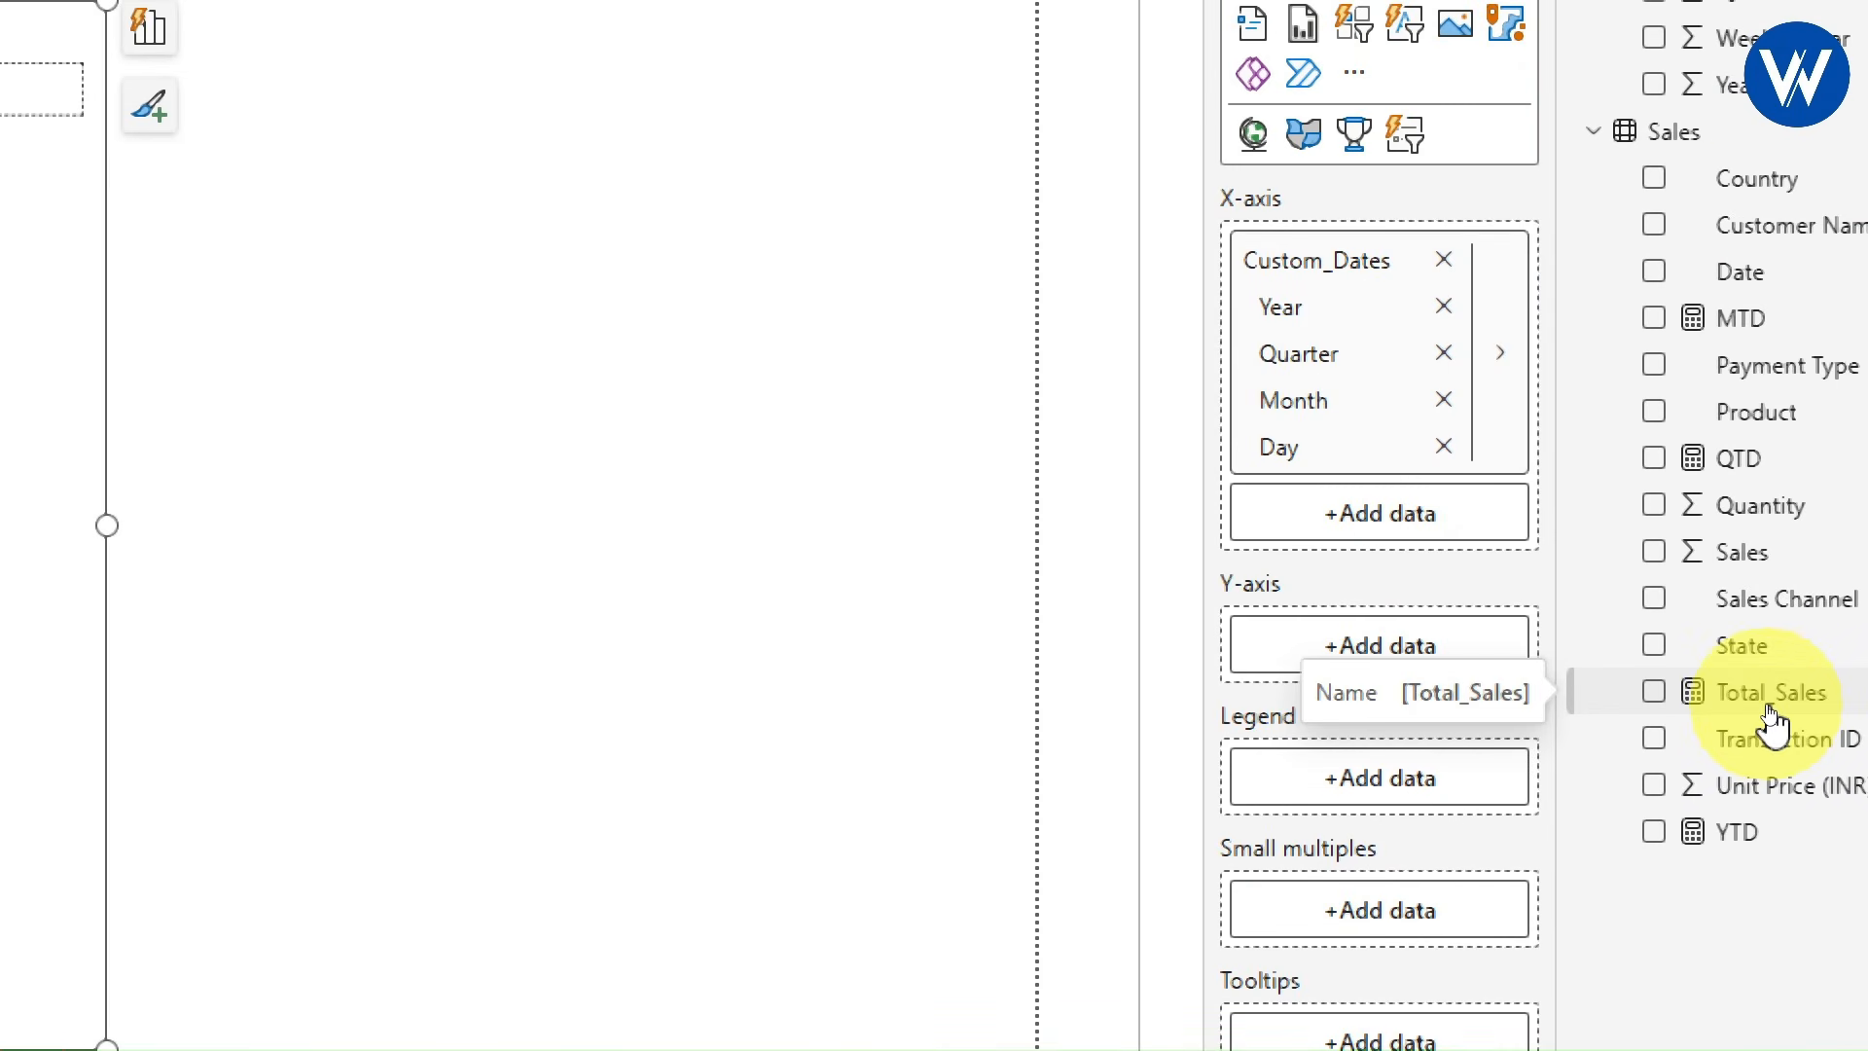
pyautogui.moveTo(1767, 707); pyautogui.dragTo(1341, 666)
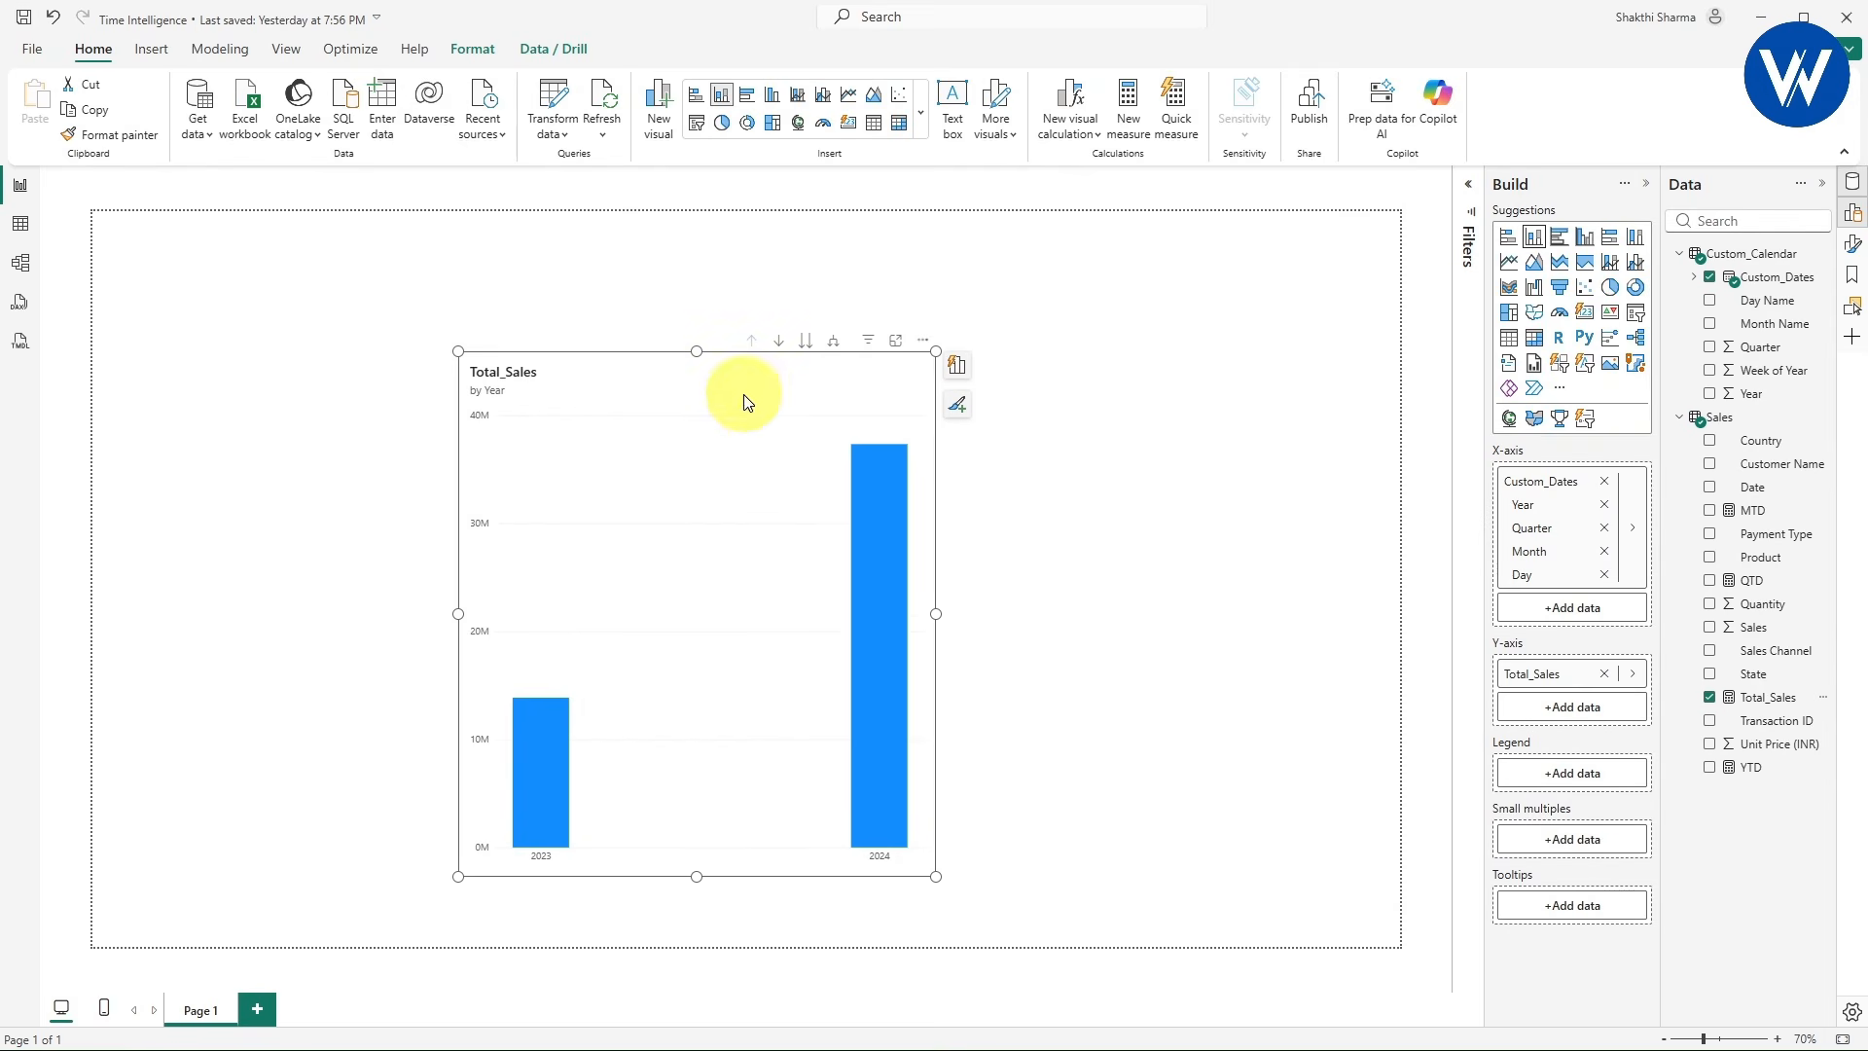
# - Widen the Total_Sales chart across most of the page and expand its date hierarchy from Year through Quarter and Month to Day
pyautogui.moveTo(697, 352); pyautogui.dragTo(696, 377)
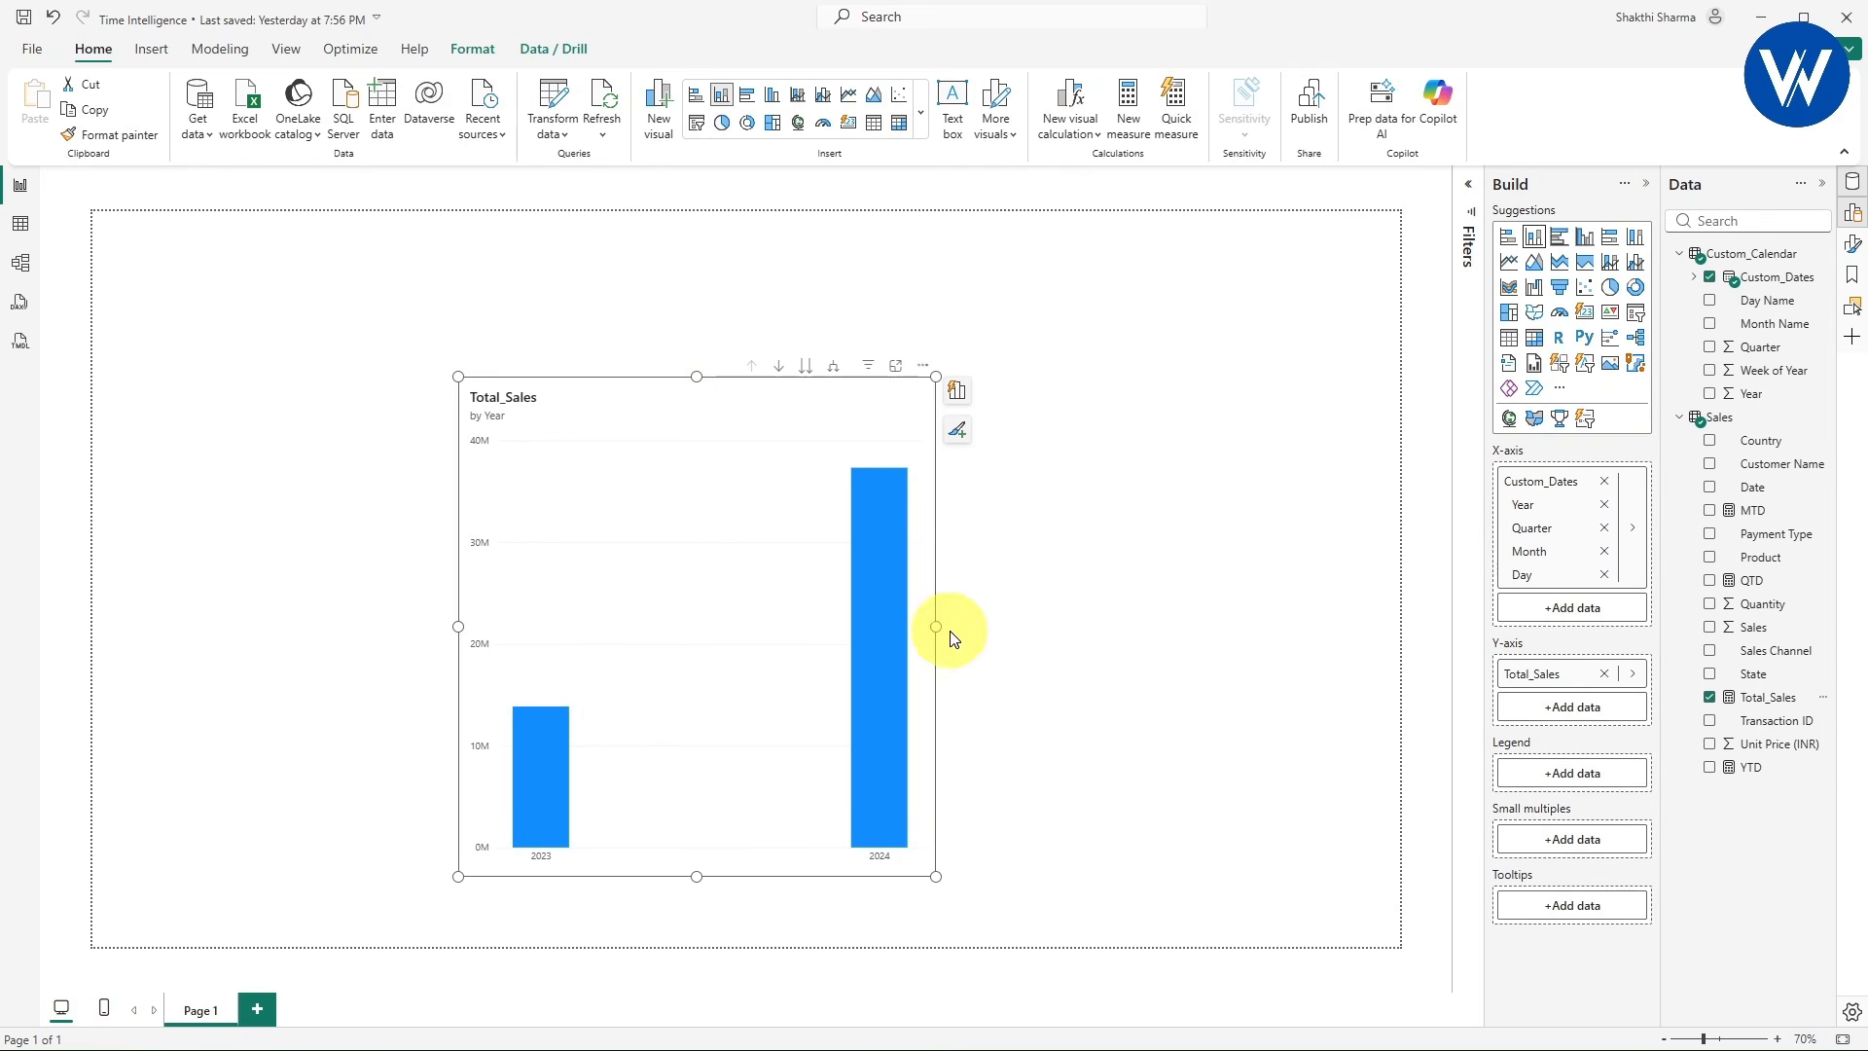
pyautogui.moveTo(941, 625); pyautogui.dragTo(1080, 628)
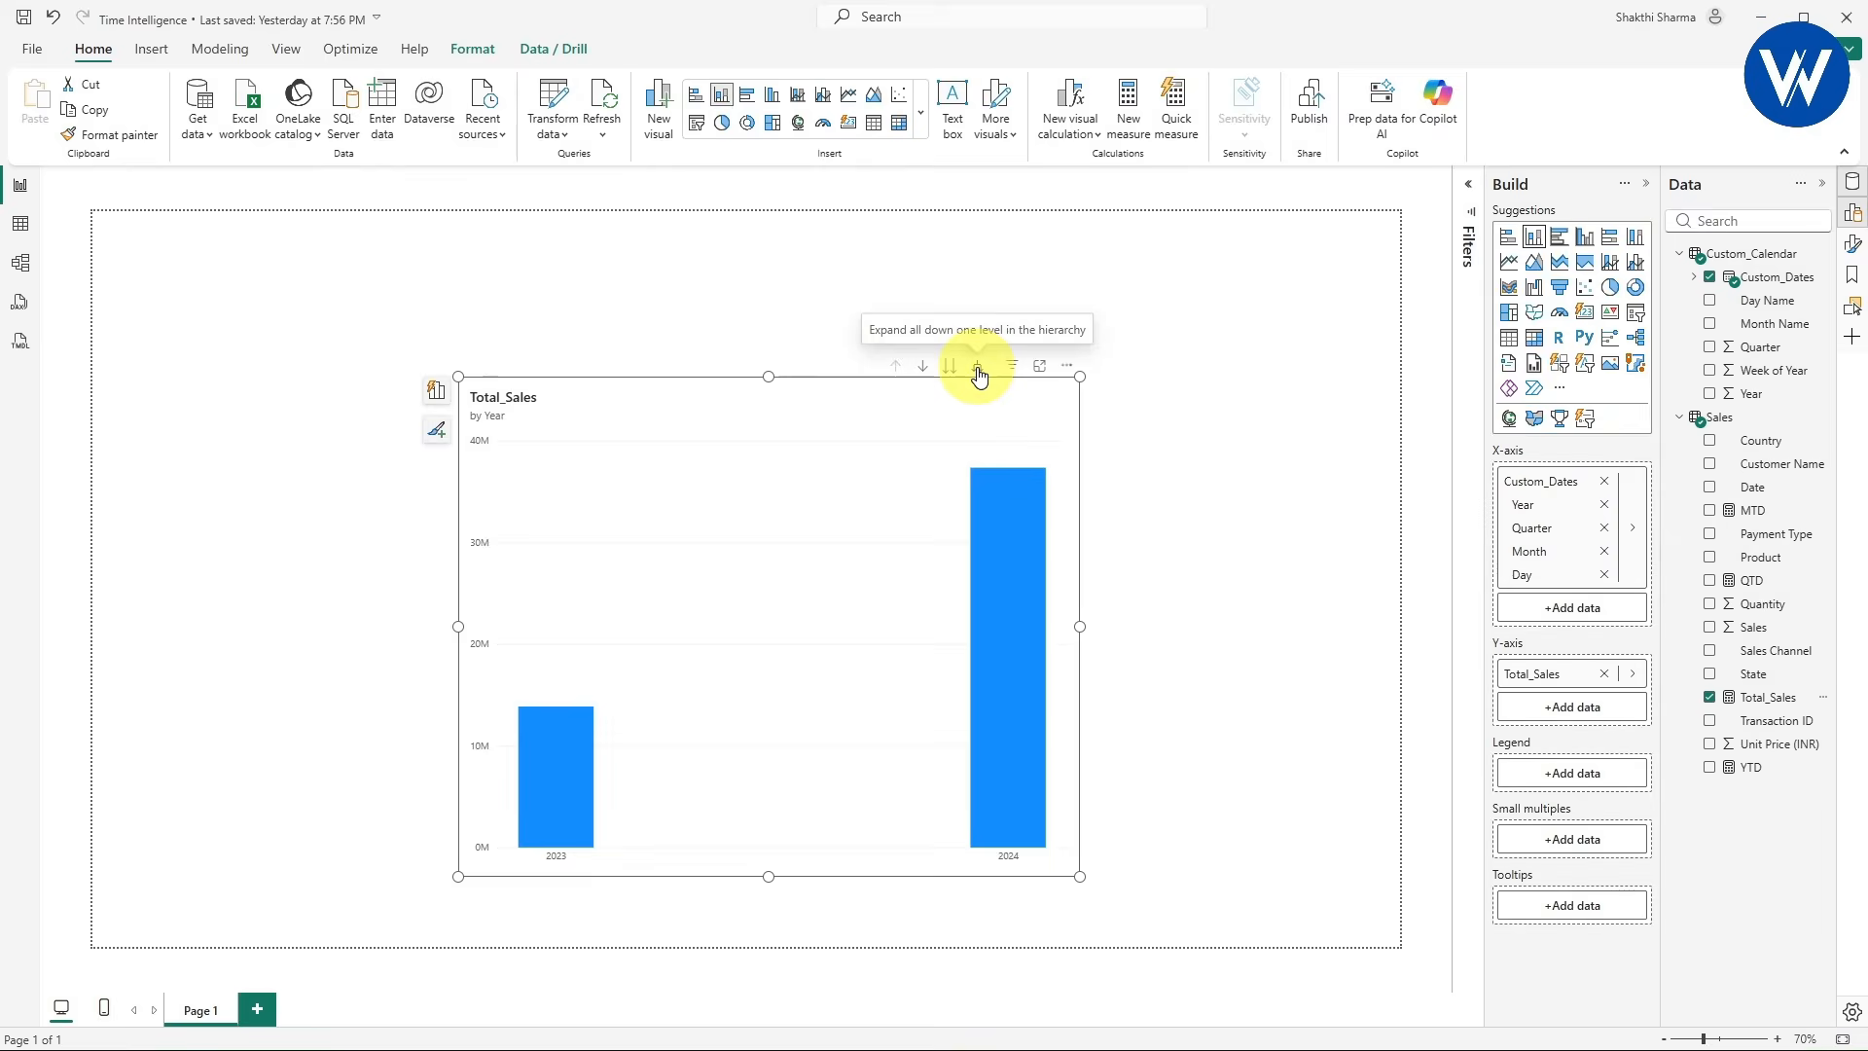
pyautogui.click(977, 367)
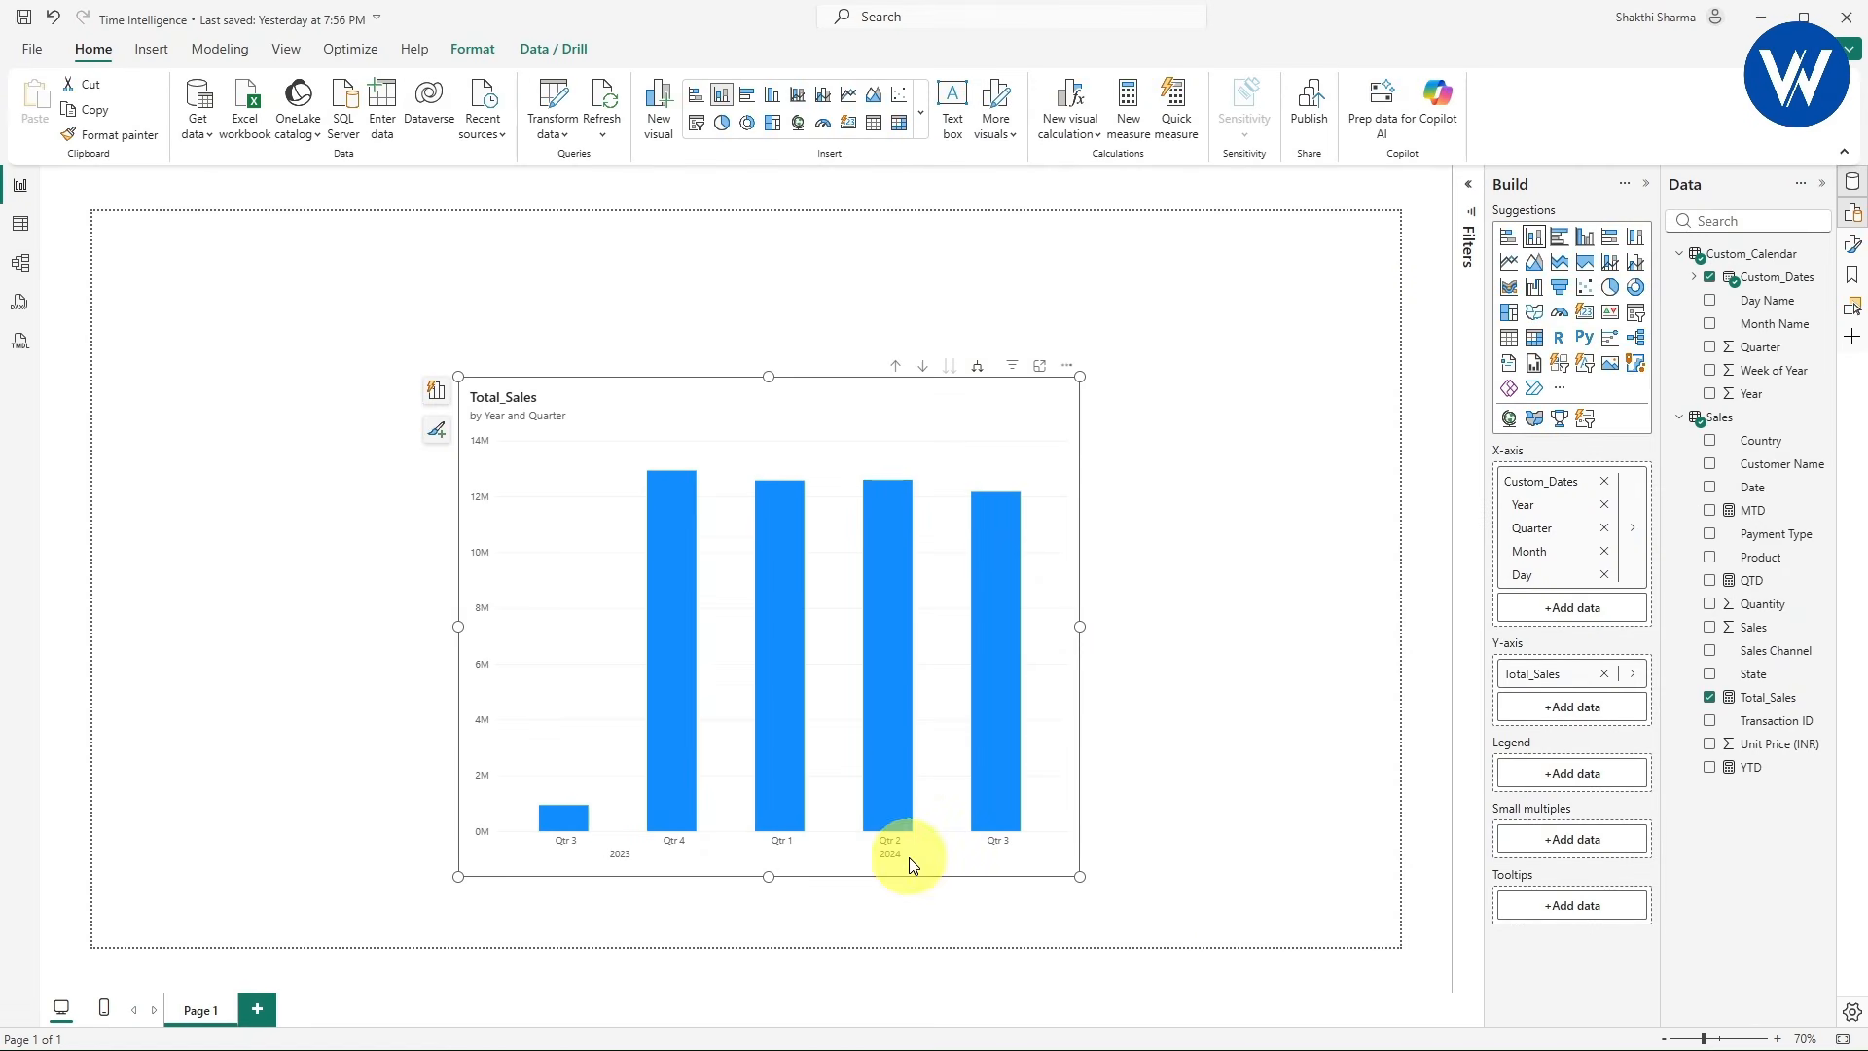
pyautogui.click(979, 369)
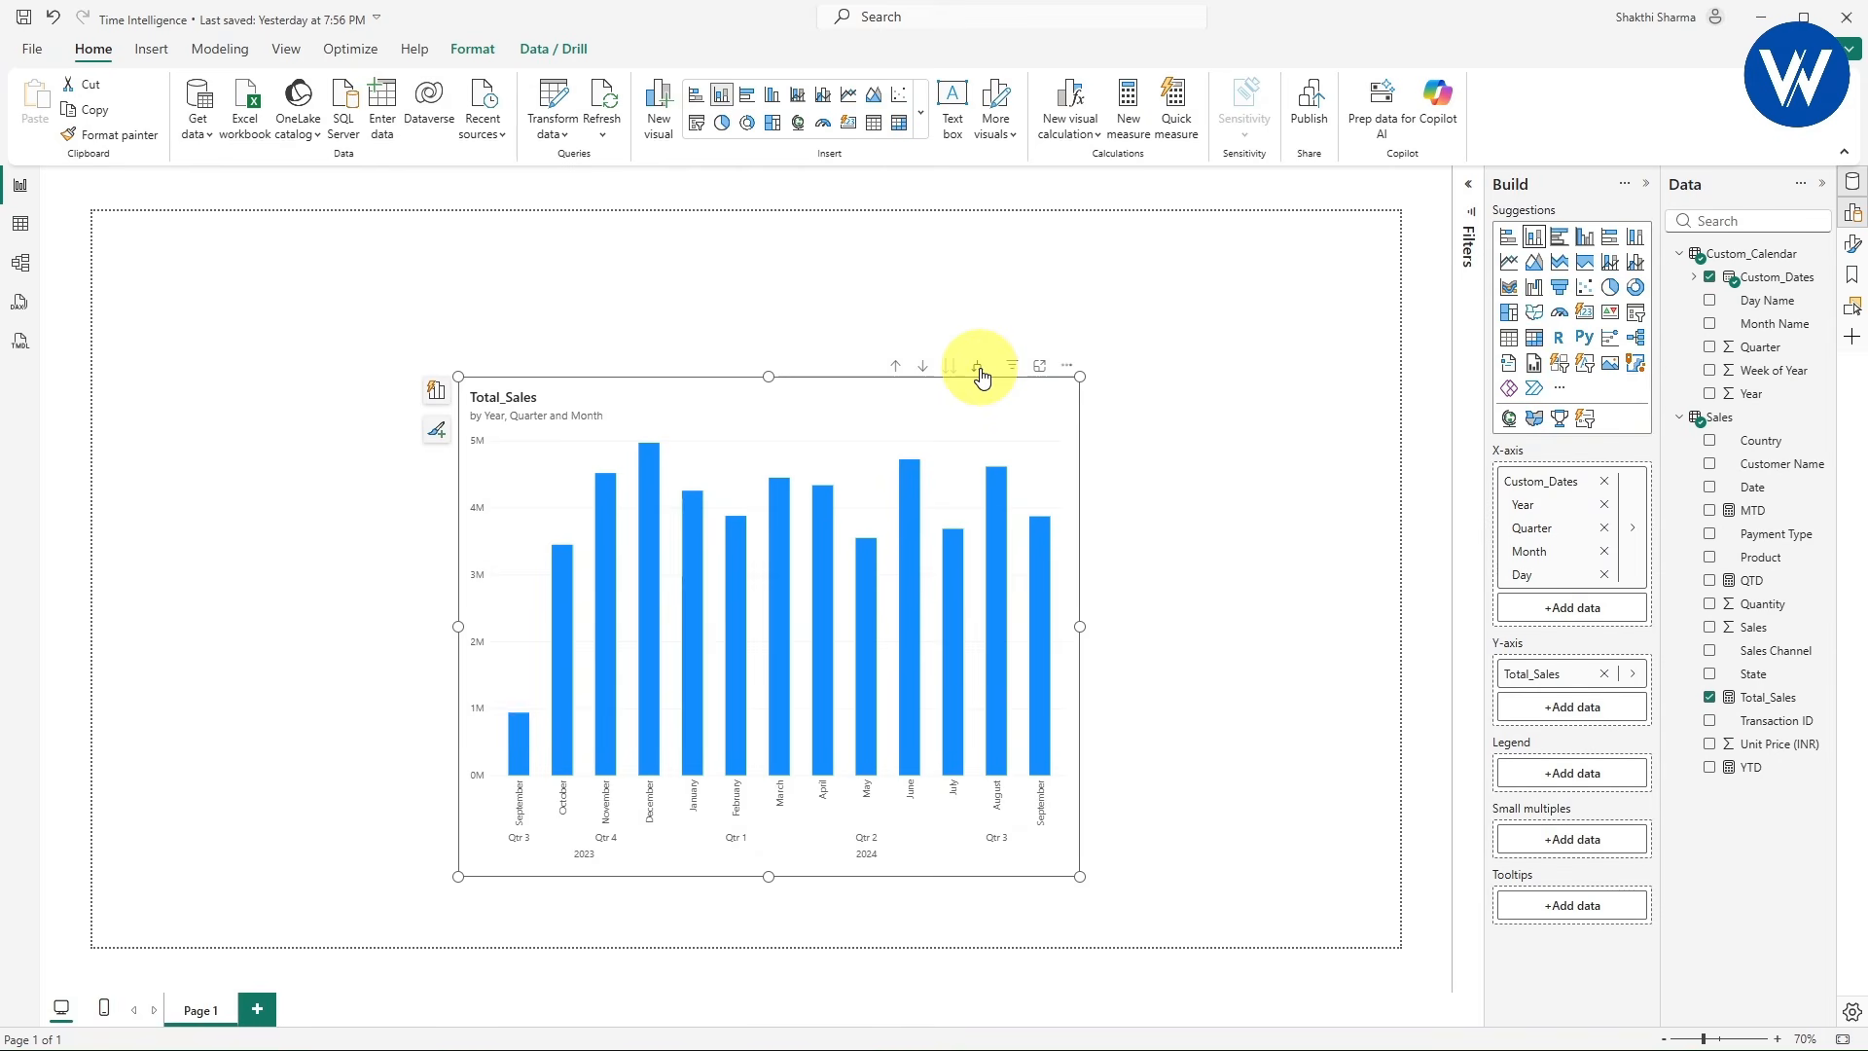
pyautogui.moveTo(1080, 626); pyautogui.dragTo(1313, 626)
pyautogui.click(1206, 369)
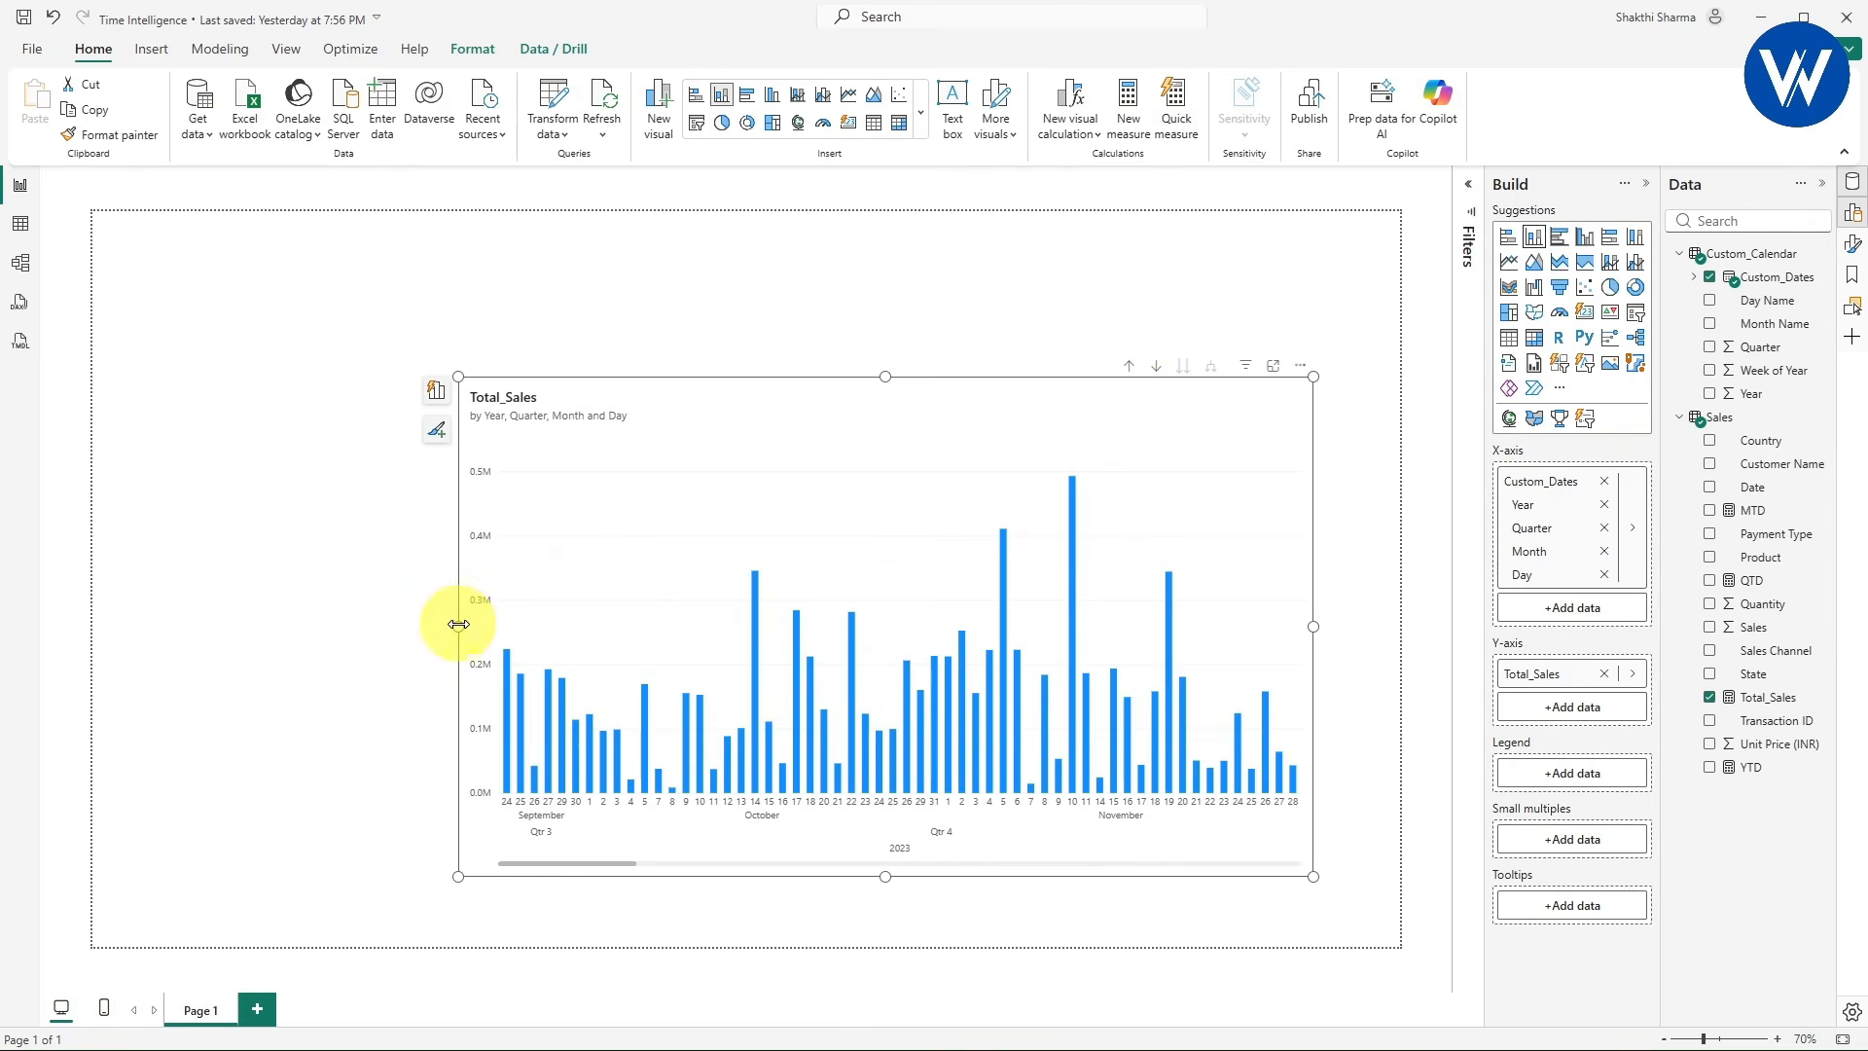
pyautogui.moveTo(458, 624); pyautogui.dragTo(218, 624)
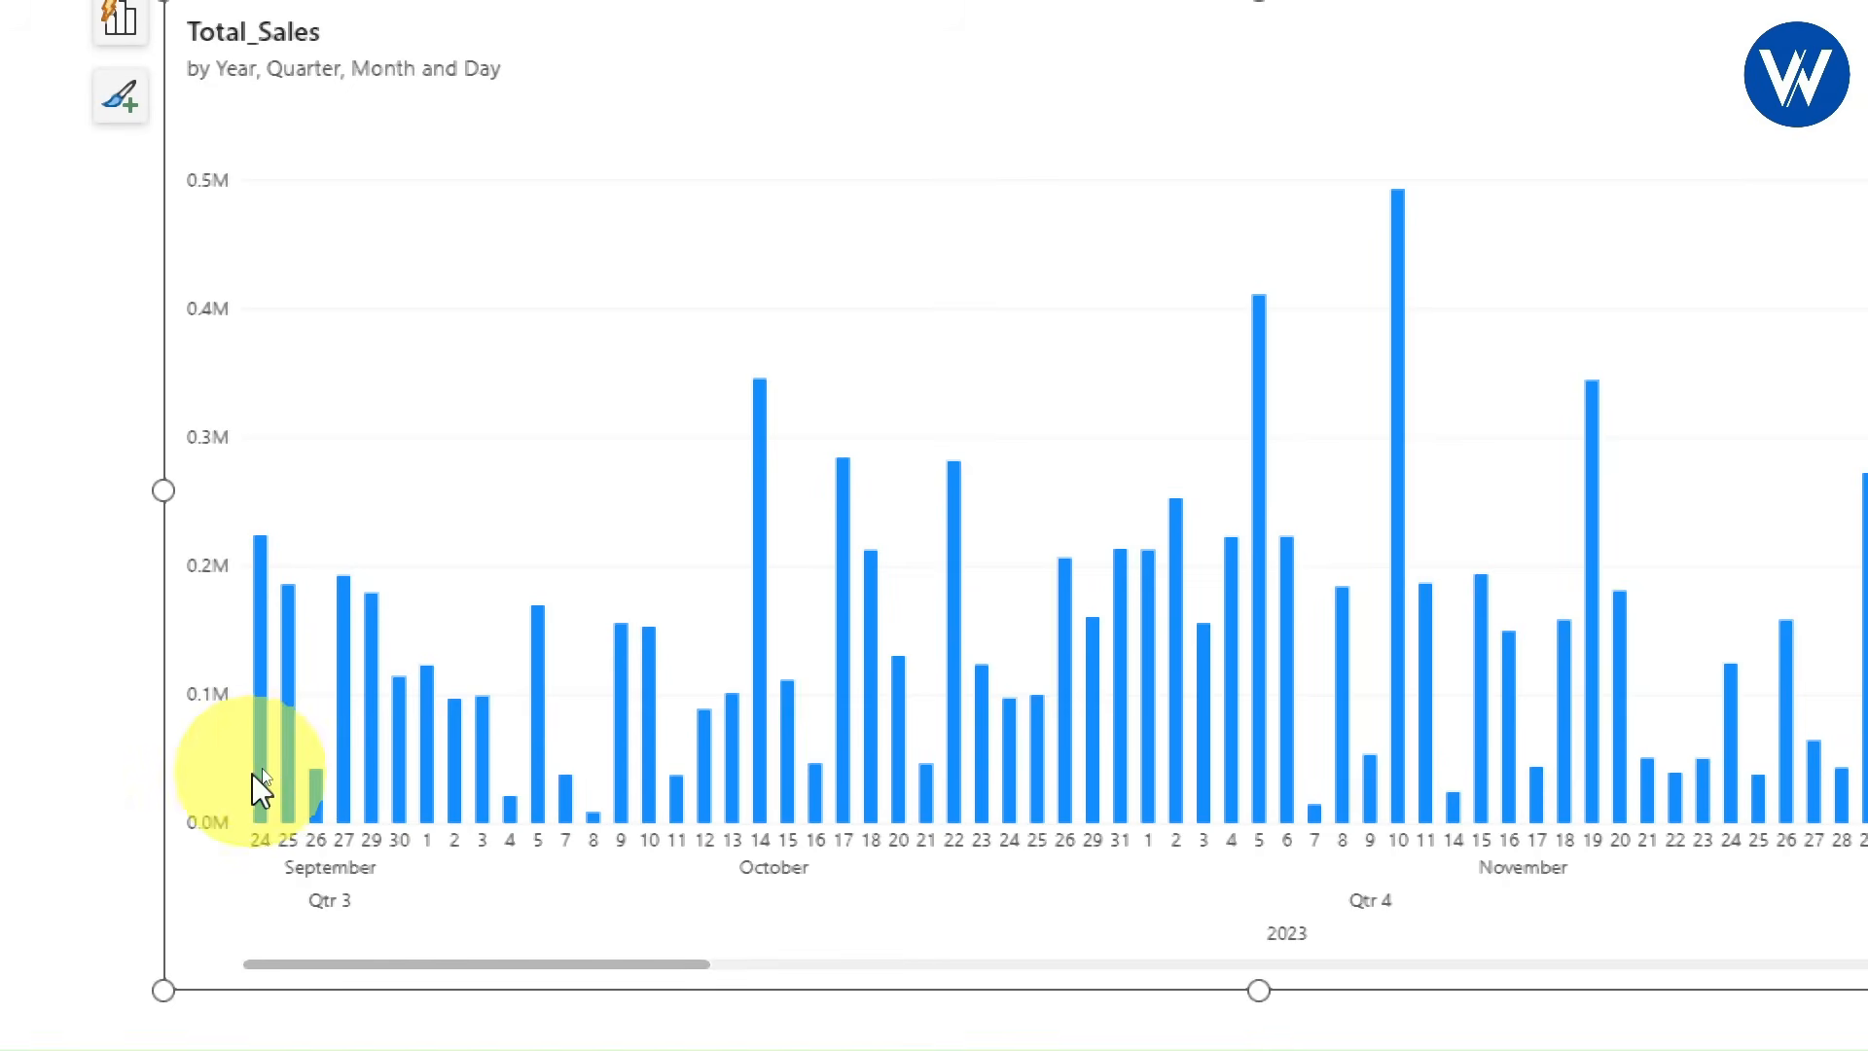
pyautogui.moveTo(285, 769)
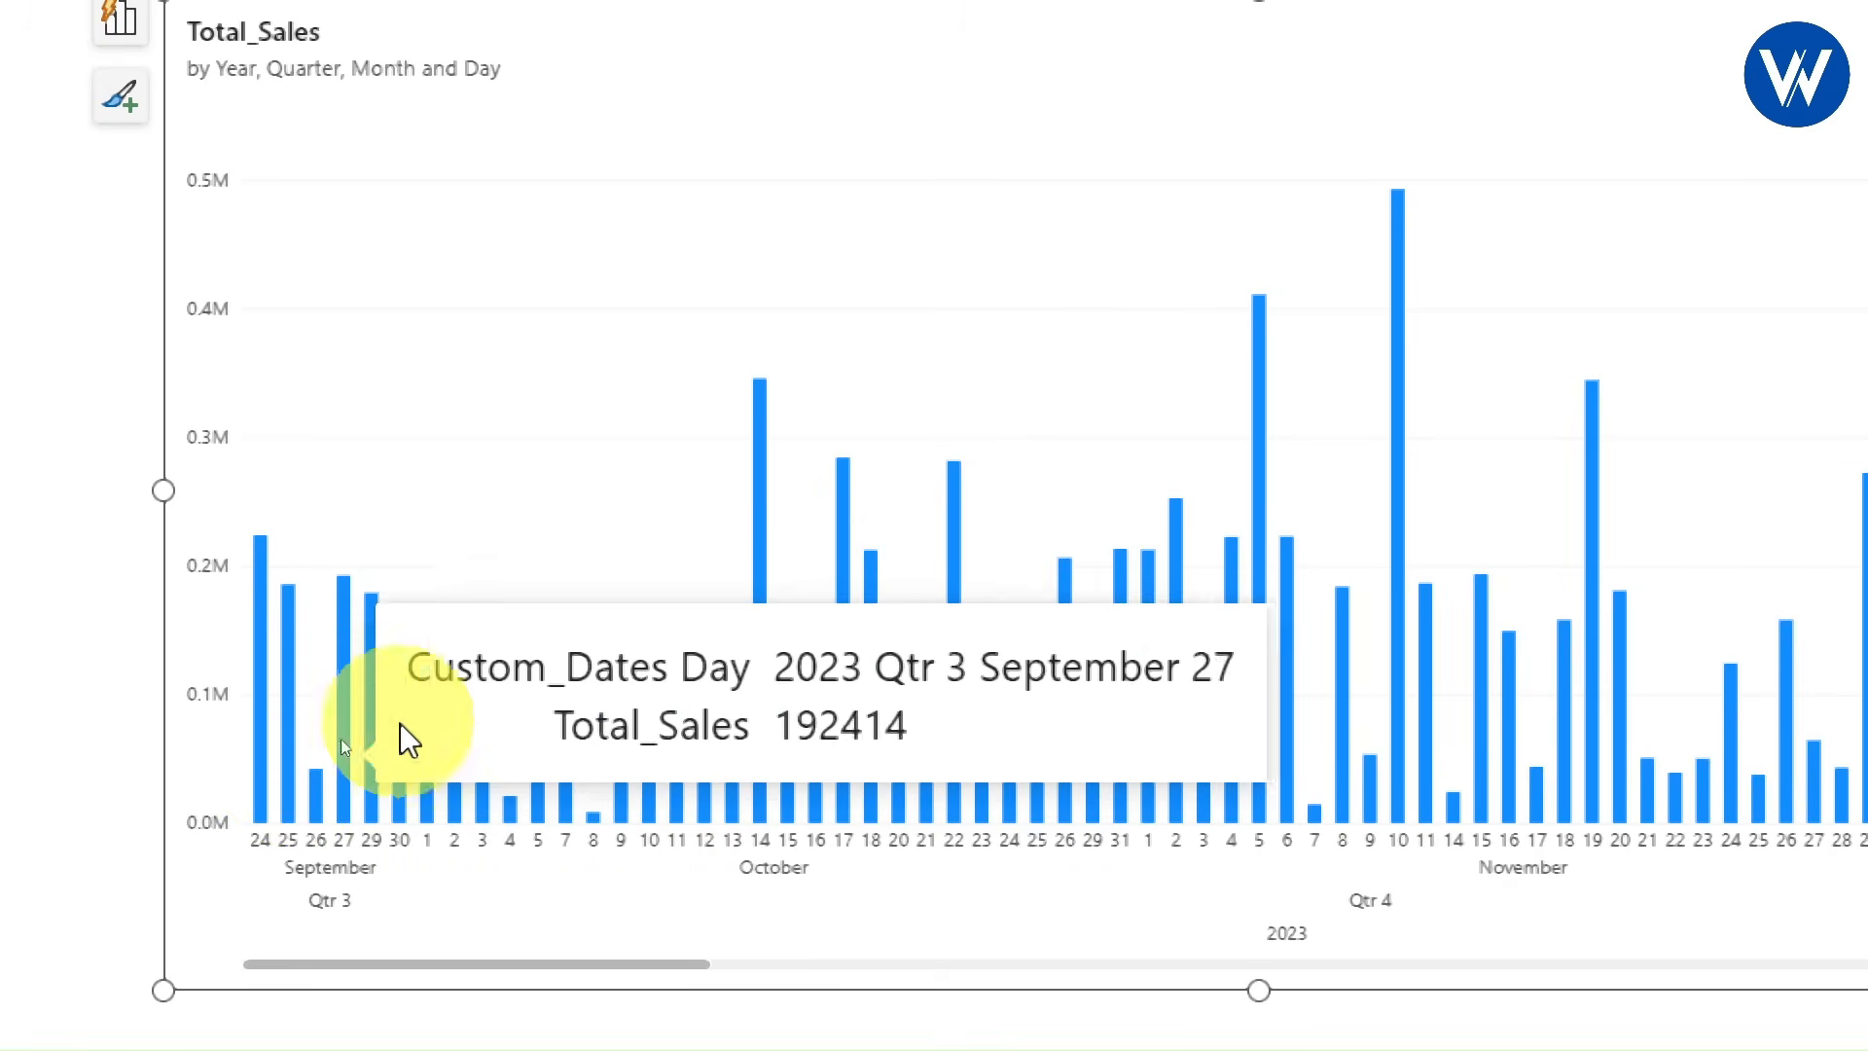
# - Replace Total_Sales with MTD on the daily chart's Y-axis and shift the chart slightly left on the page
pyautogui.scroll(-1, 616, 905)
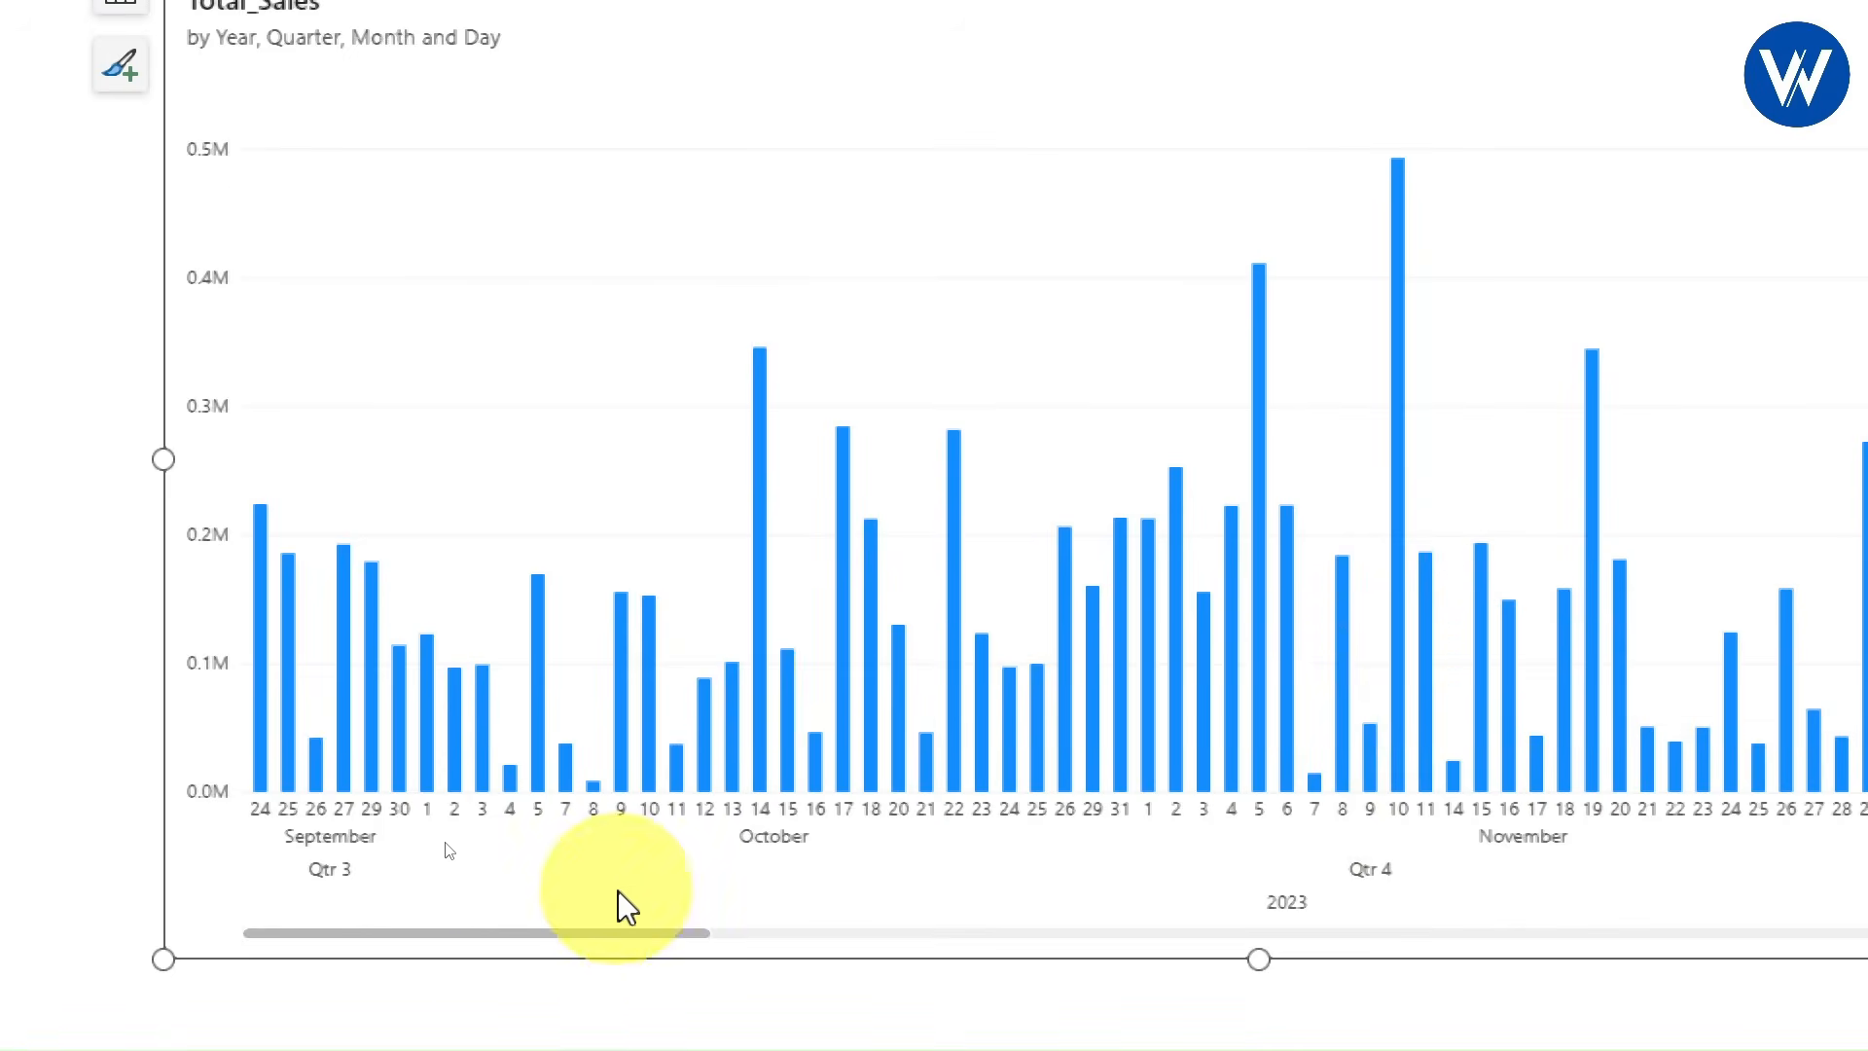
pyautogui.moveTo(640, 948)
pyautogui.mouseDown()
pyautogui.moveTo(766, 931)
pyautogui.moveTo(988, 948)
pyautogui.moveTo(613, 963)
pyautogui.mouseUp()
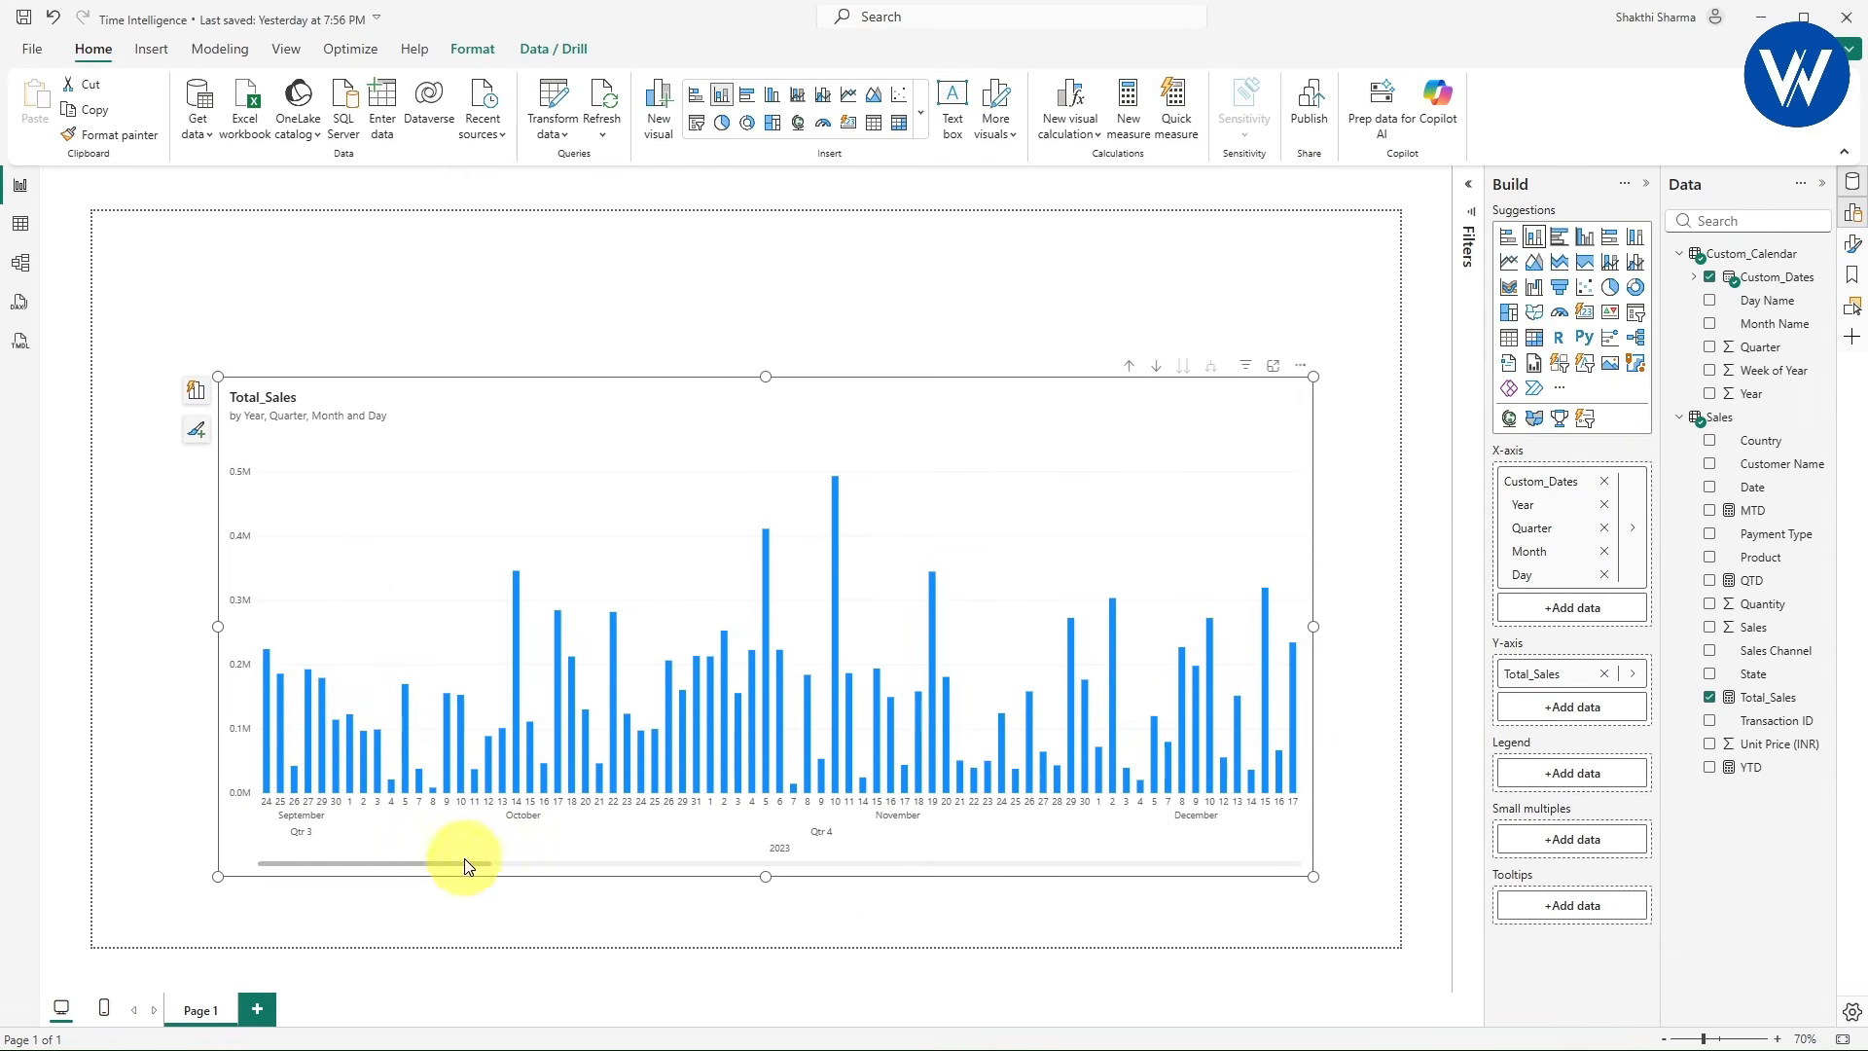
pyautogui.moveTo(465, 871); pyautogui.dragTo(354, 888)
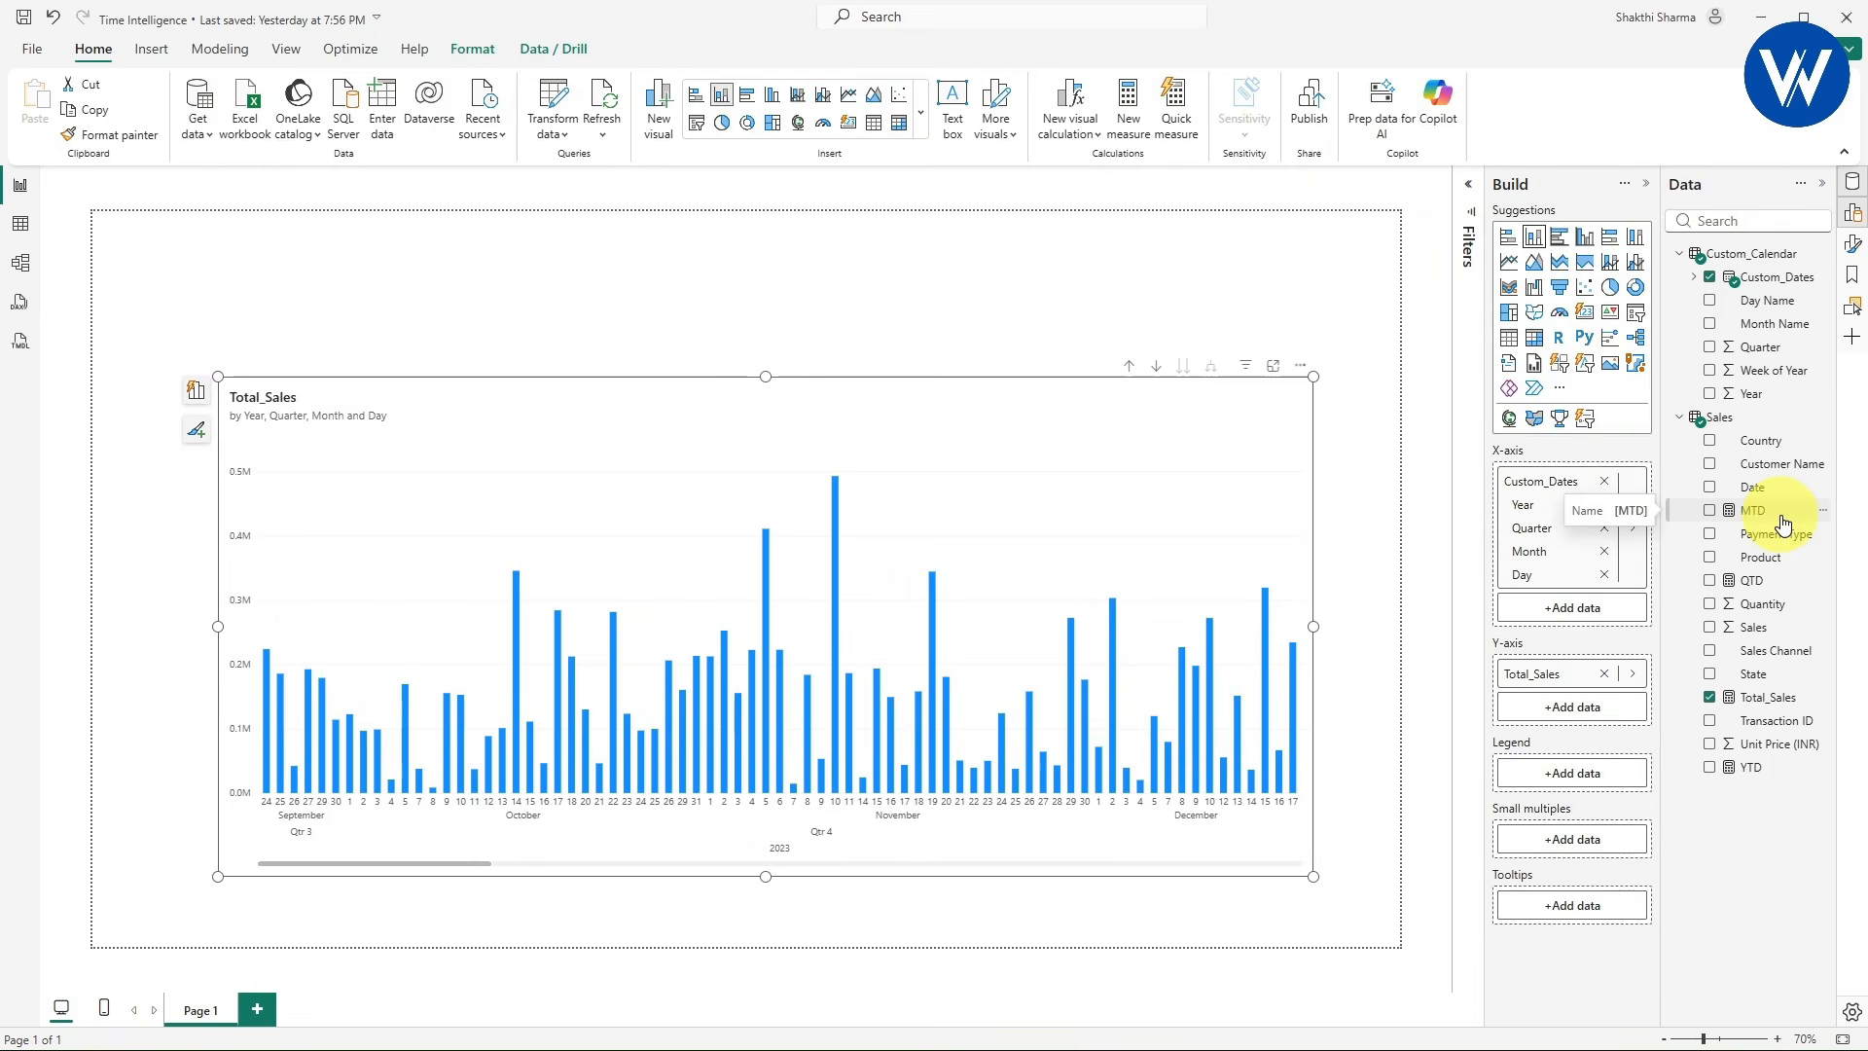
pyautogui.moveTo(1780, 520); pyautogui.dragTo(1572, 720)
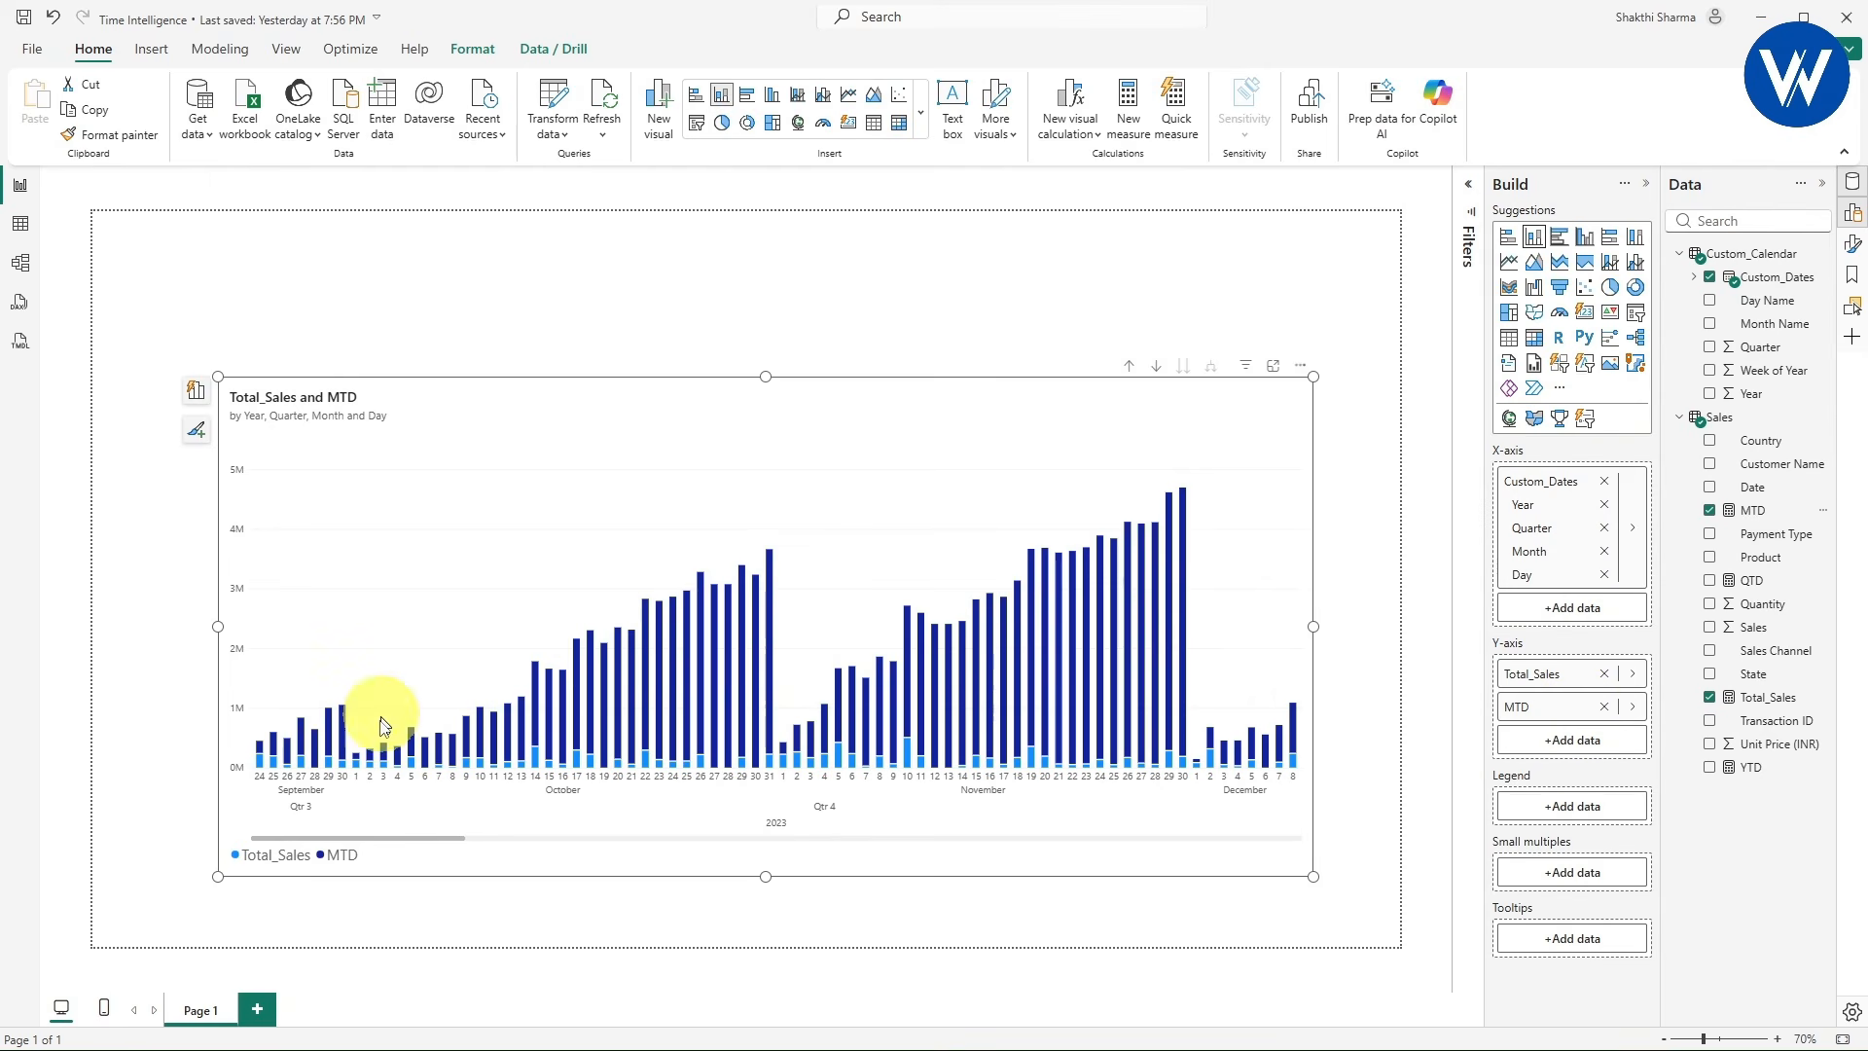
pyautogui.moveTo(404, 852); pyautogui.dragTo(367, 850)
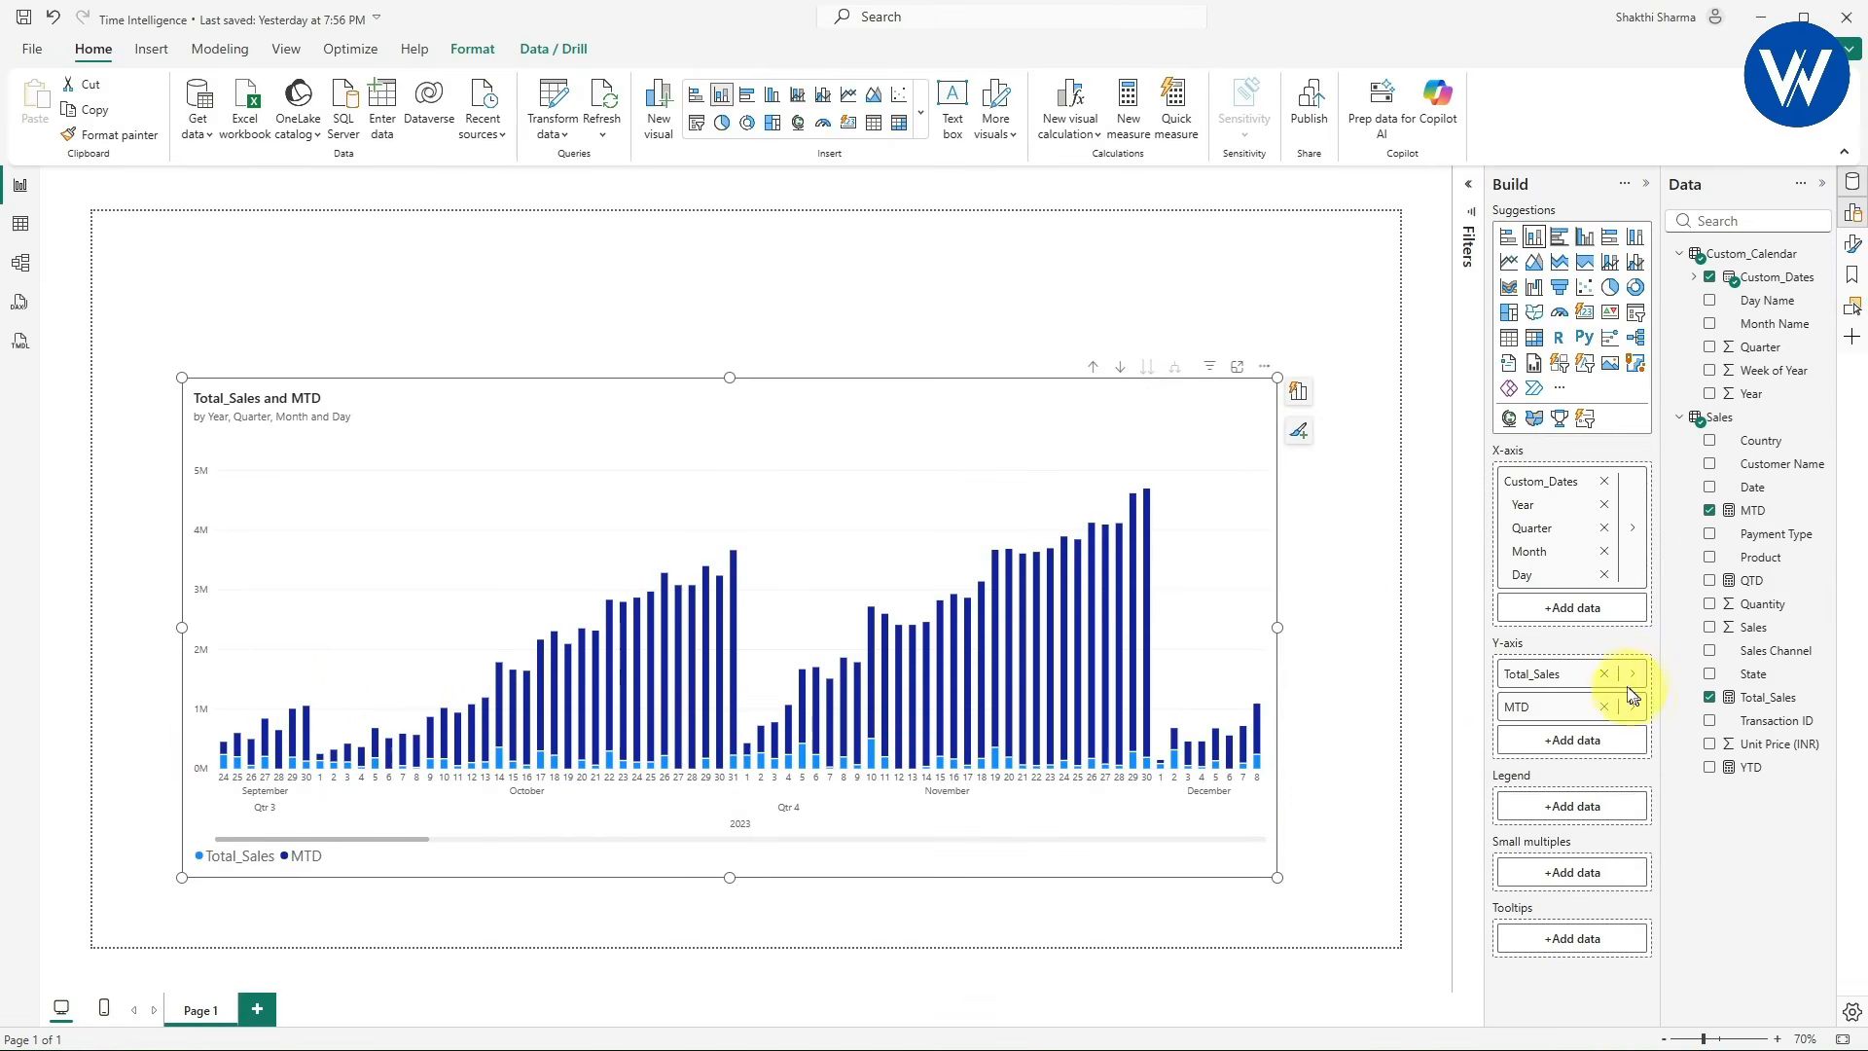
pyautogui.click(1603, 674)
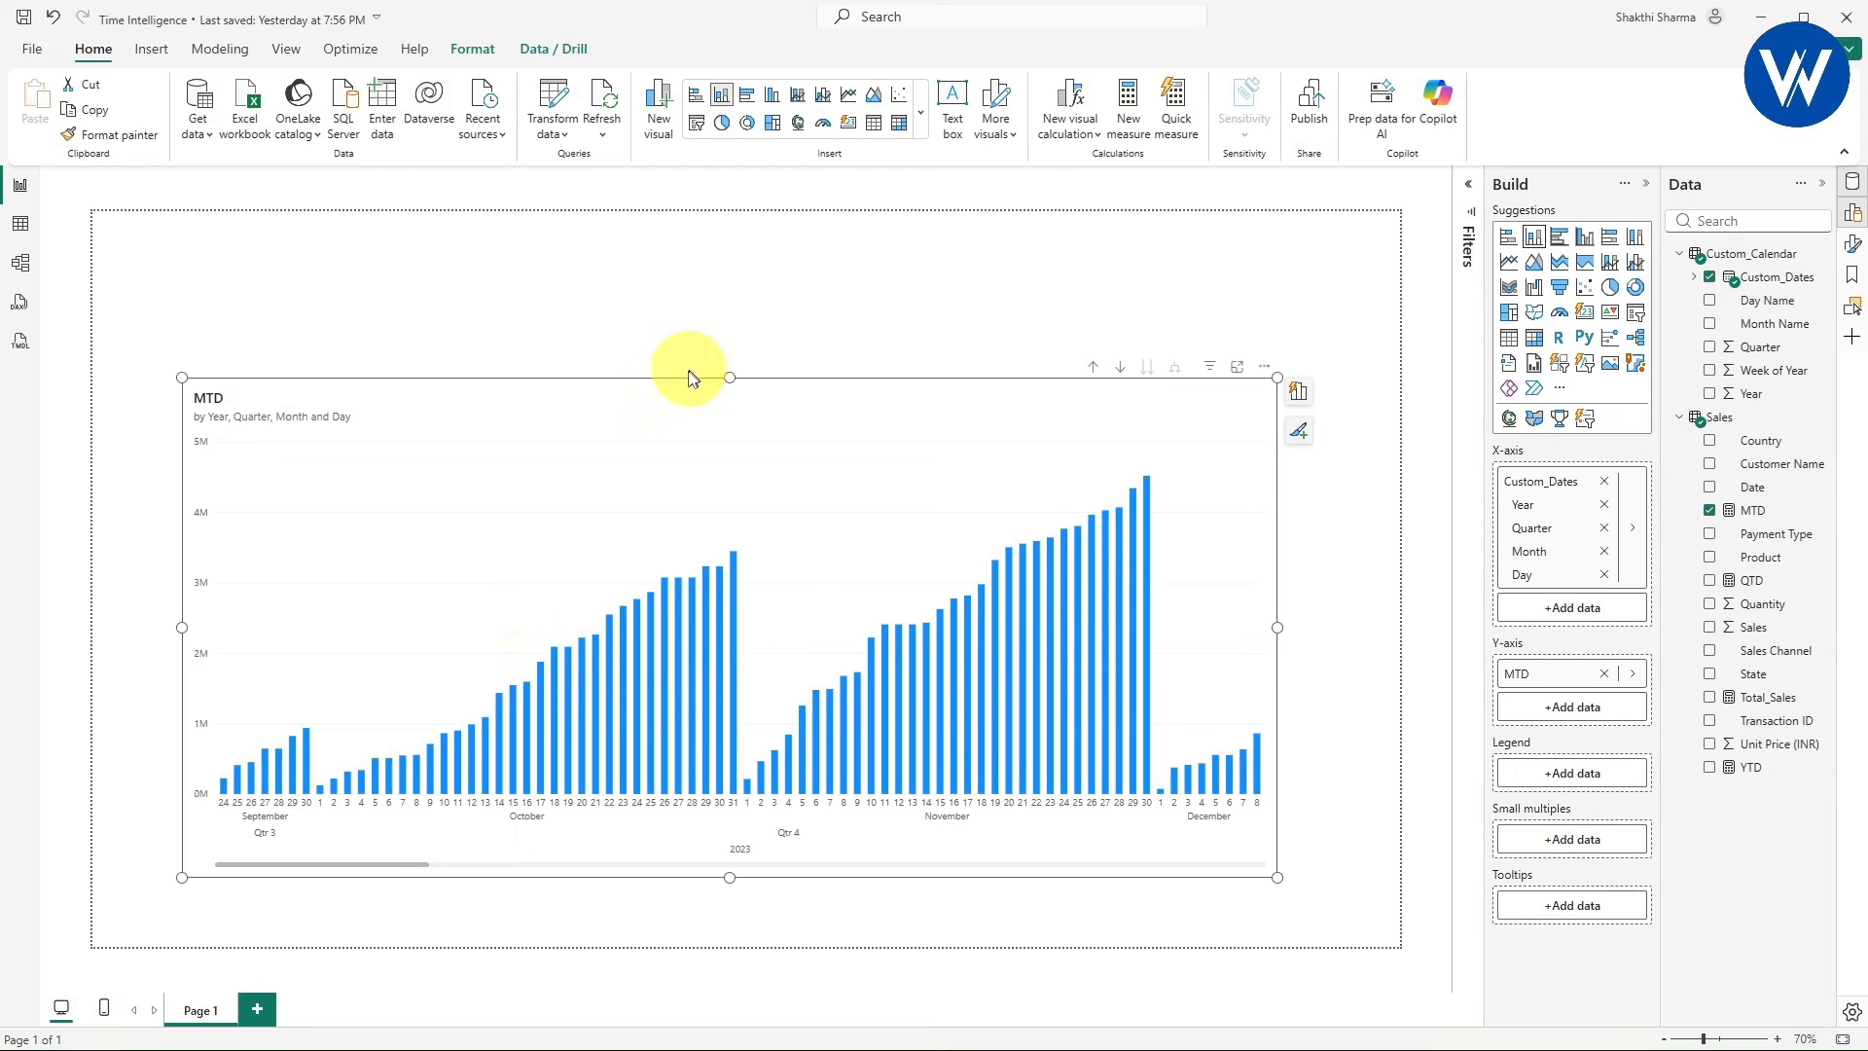
# - Examine how the daily MTD bars build up and restart each month from September to December 2023
pyautogui.scroll(1, 689, 362)
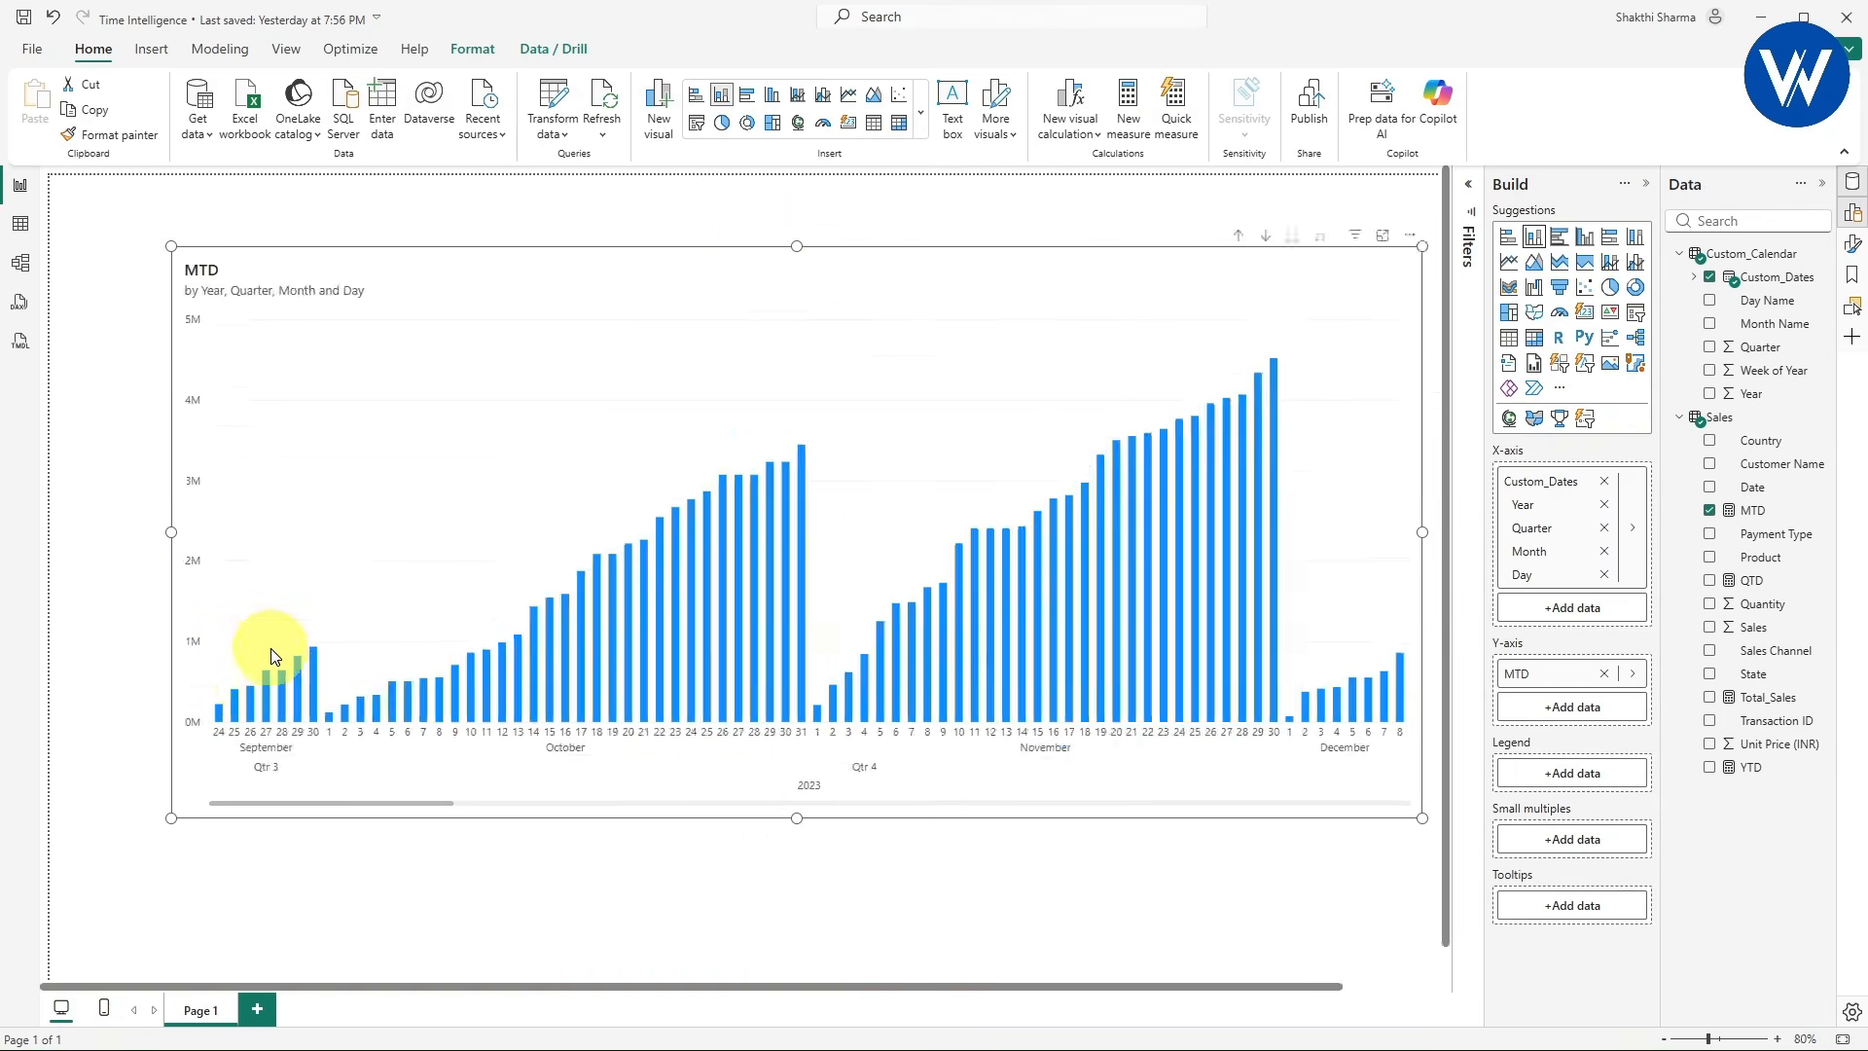
pyautogui.scroll(4, 274, 657)
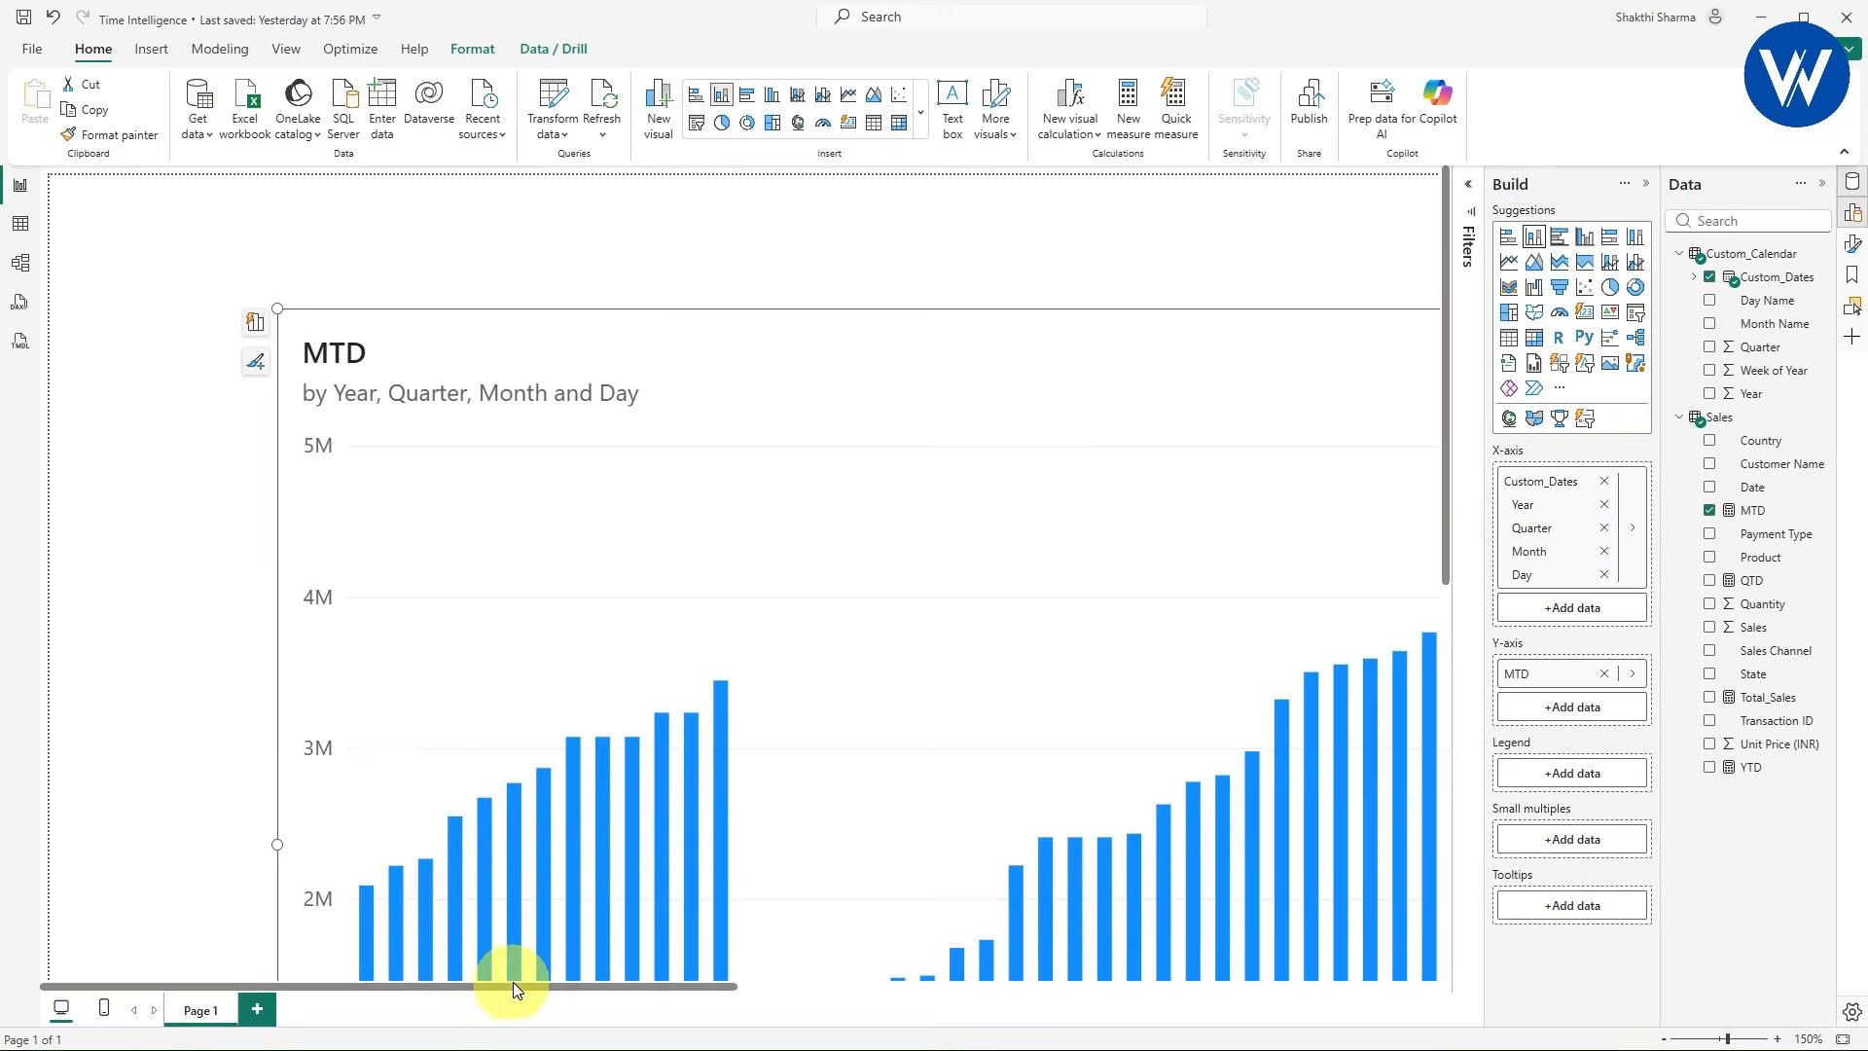
pyautogui.moveTo(1446, 464); pyautogui.dragTo(1433, 755)
pyautogui.moveTo(896, 802); pyautogui.dragTo(625, 801)
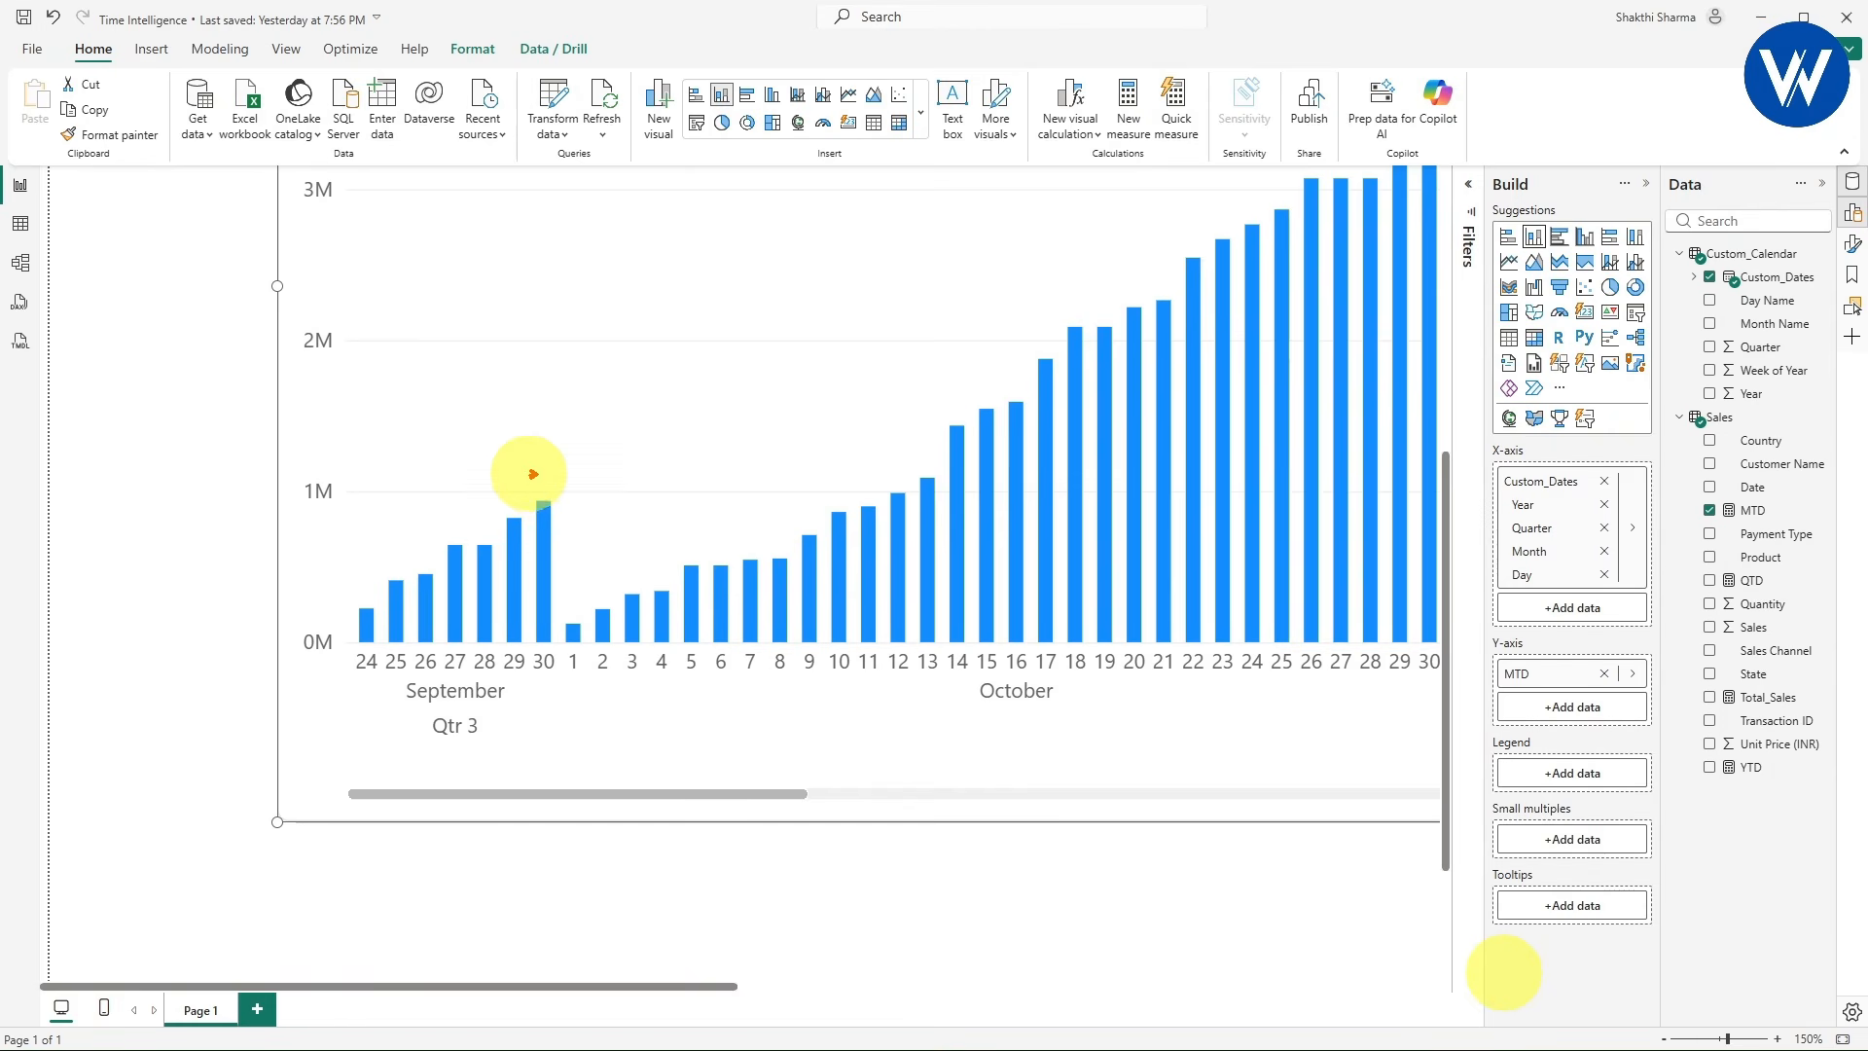
pyautogui.moveTo(533, 474)
pyautogui.mouseDown()
pyautogui.moveTo(343, 550)
pyautogui.moveTo(339, 585)
pyautogui.mouseUp()
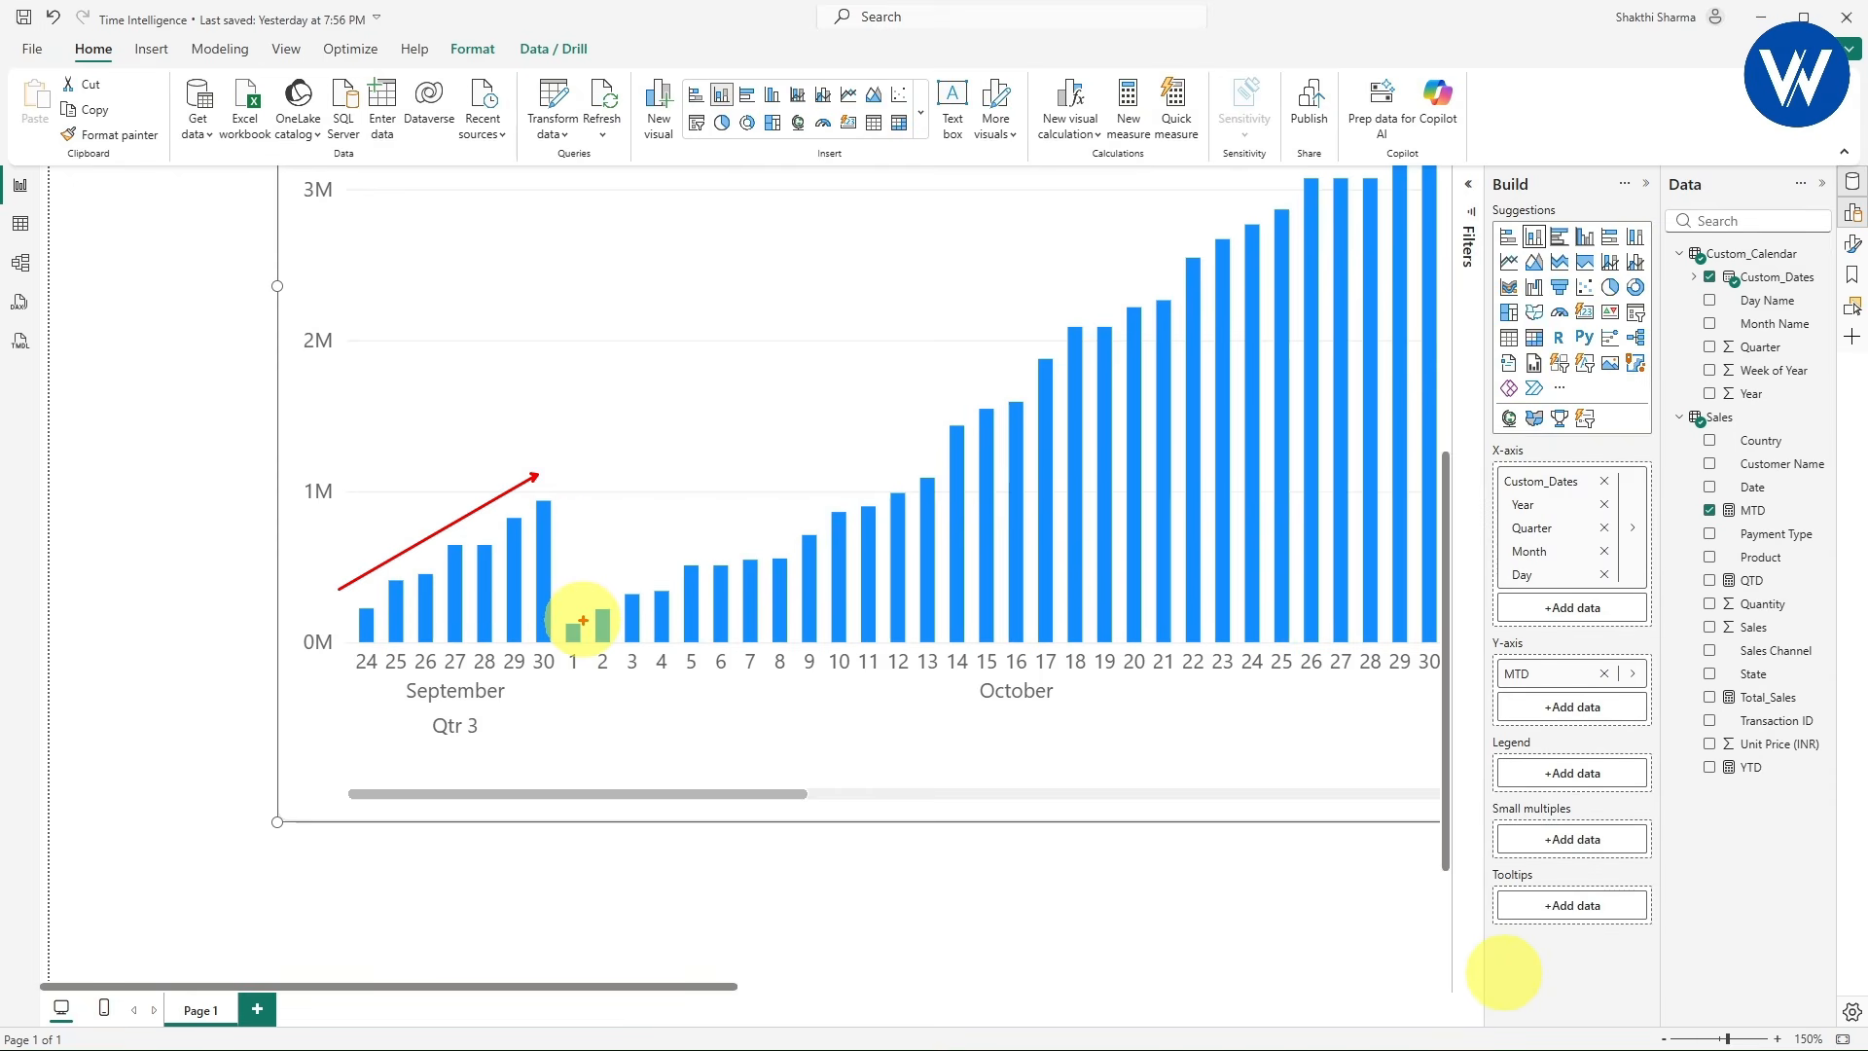
pyautogui.hscroll(2, 539, 769)
pyautogui.scroll(1, 539, 768)
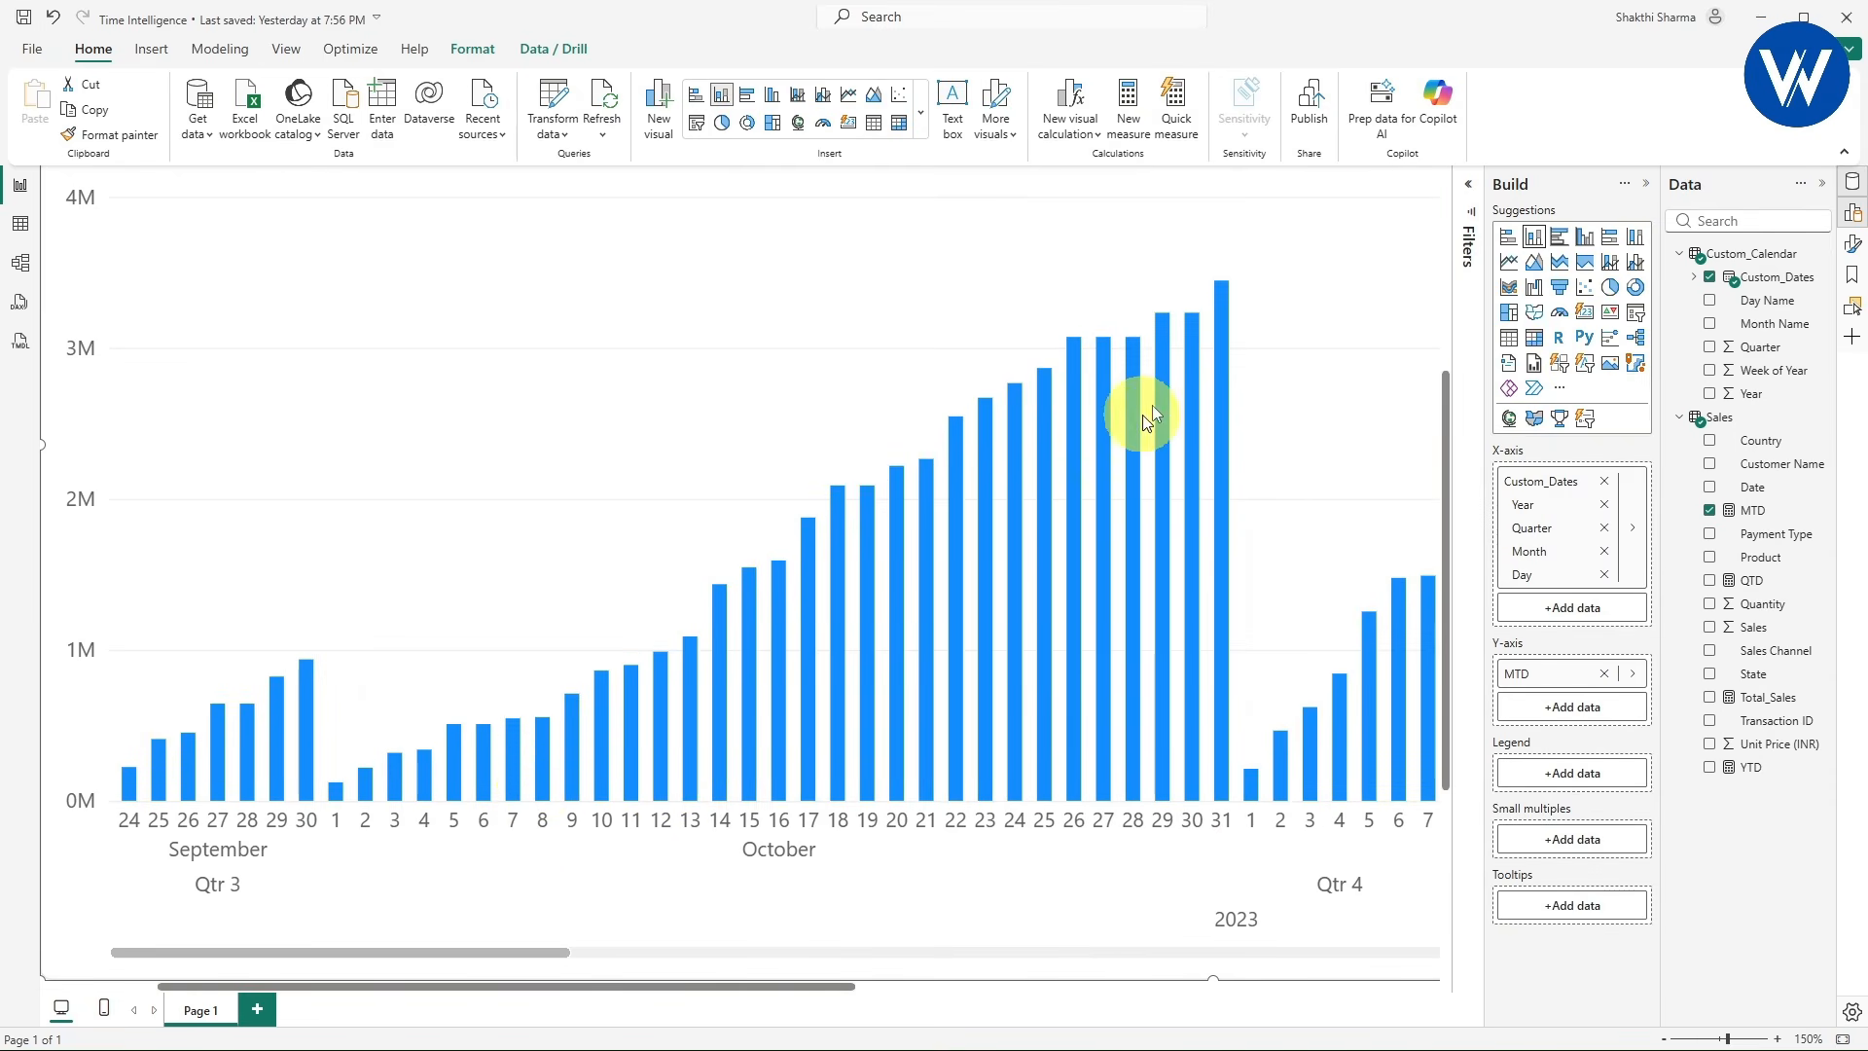
pyautogui.moveTo(517, 962); pyautogui.dragTo(695, 940)
pyautogui.scroll(-1, 891, 631)
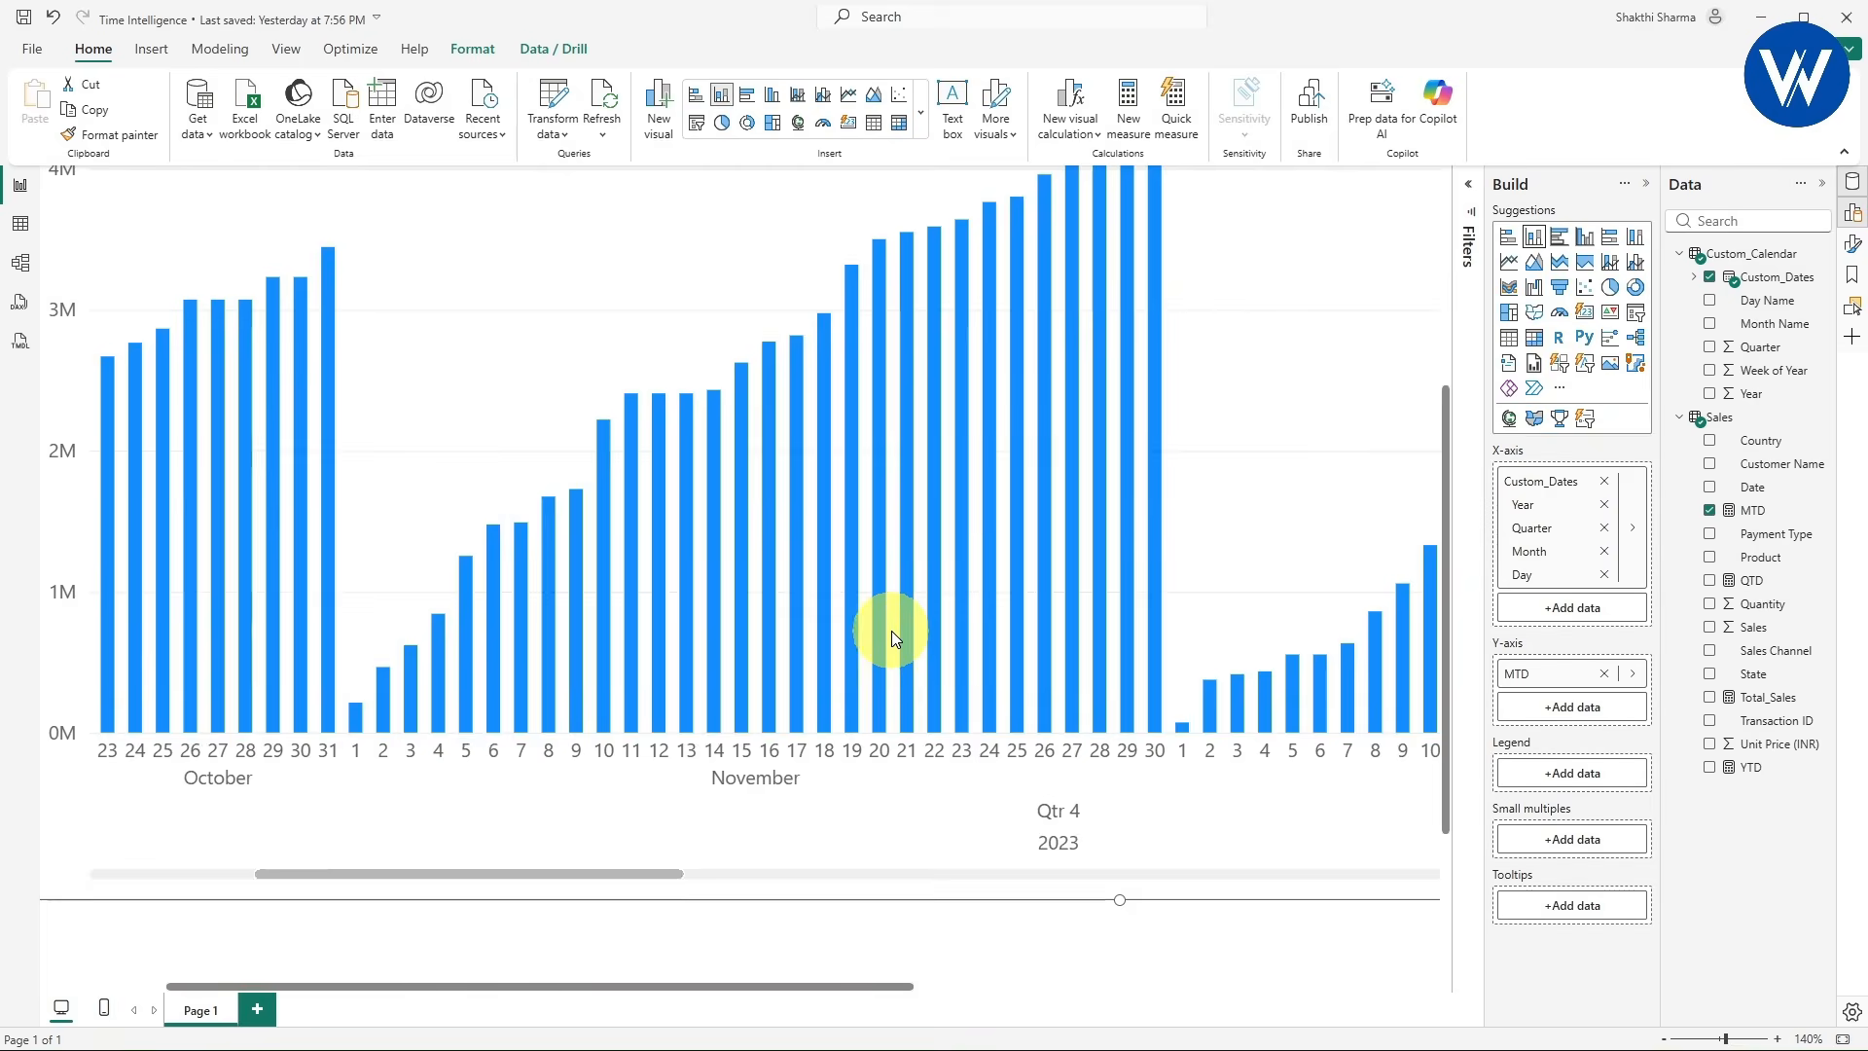
pyautogui.scroll(1, 903, 573)
pyautogui.moveTo(904, 573)
pyautogui.scroll(-1, 905, 572)
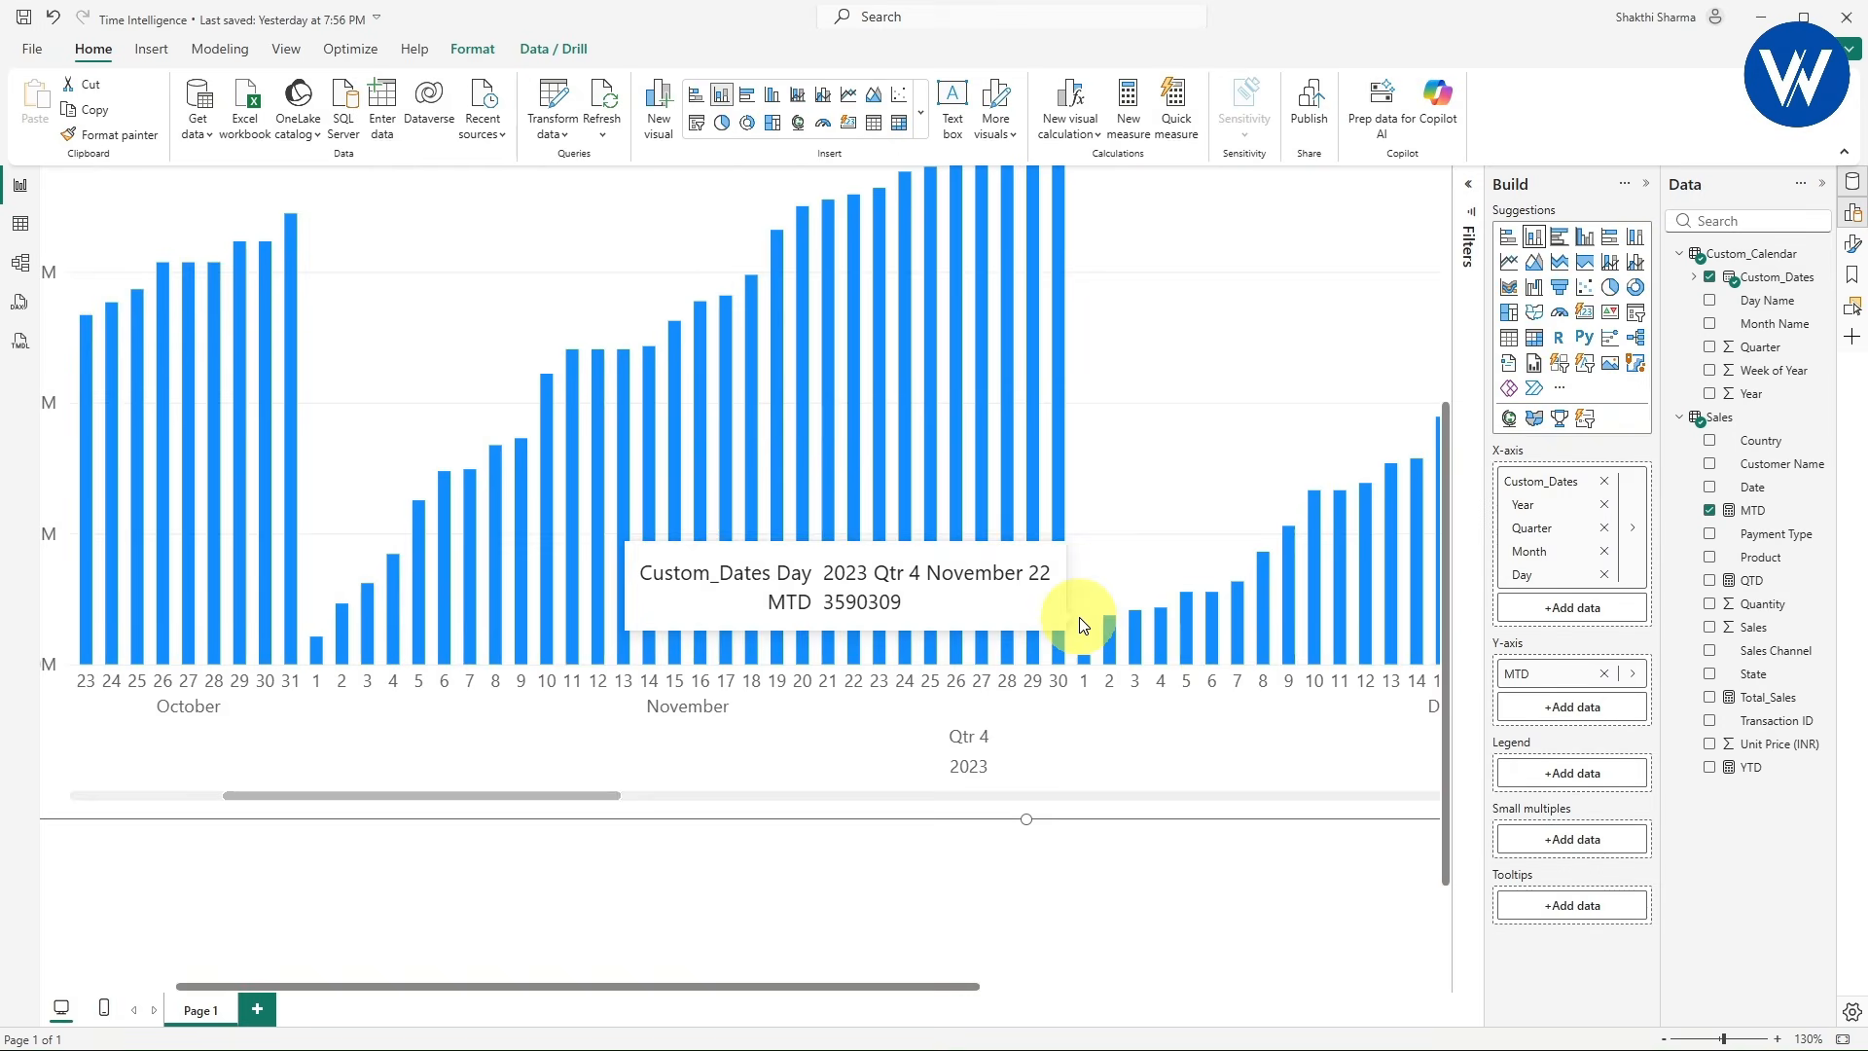
pyautogui.scroll(-1, 1449, 741)
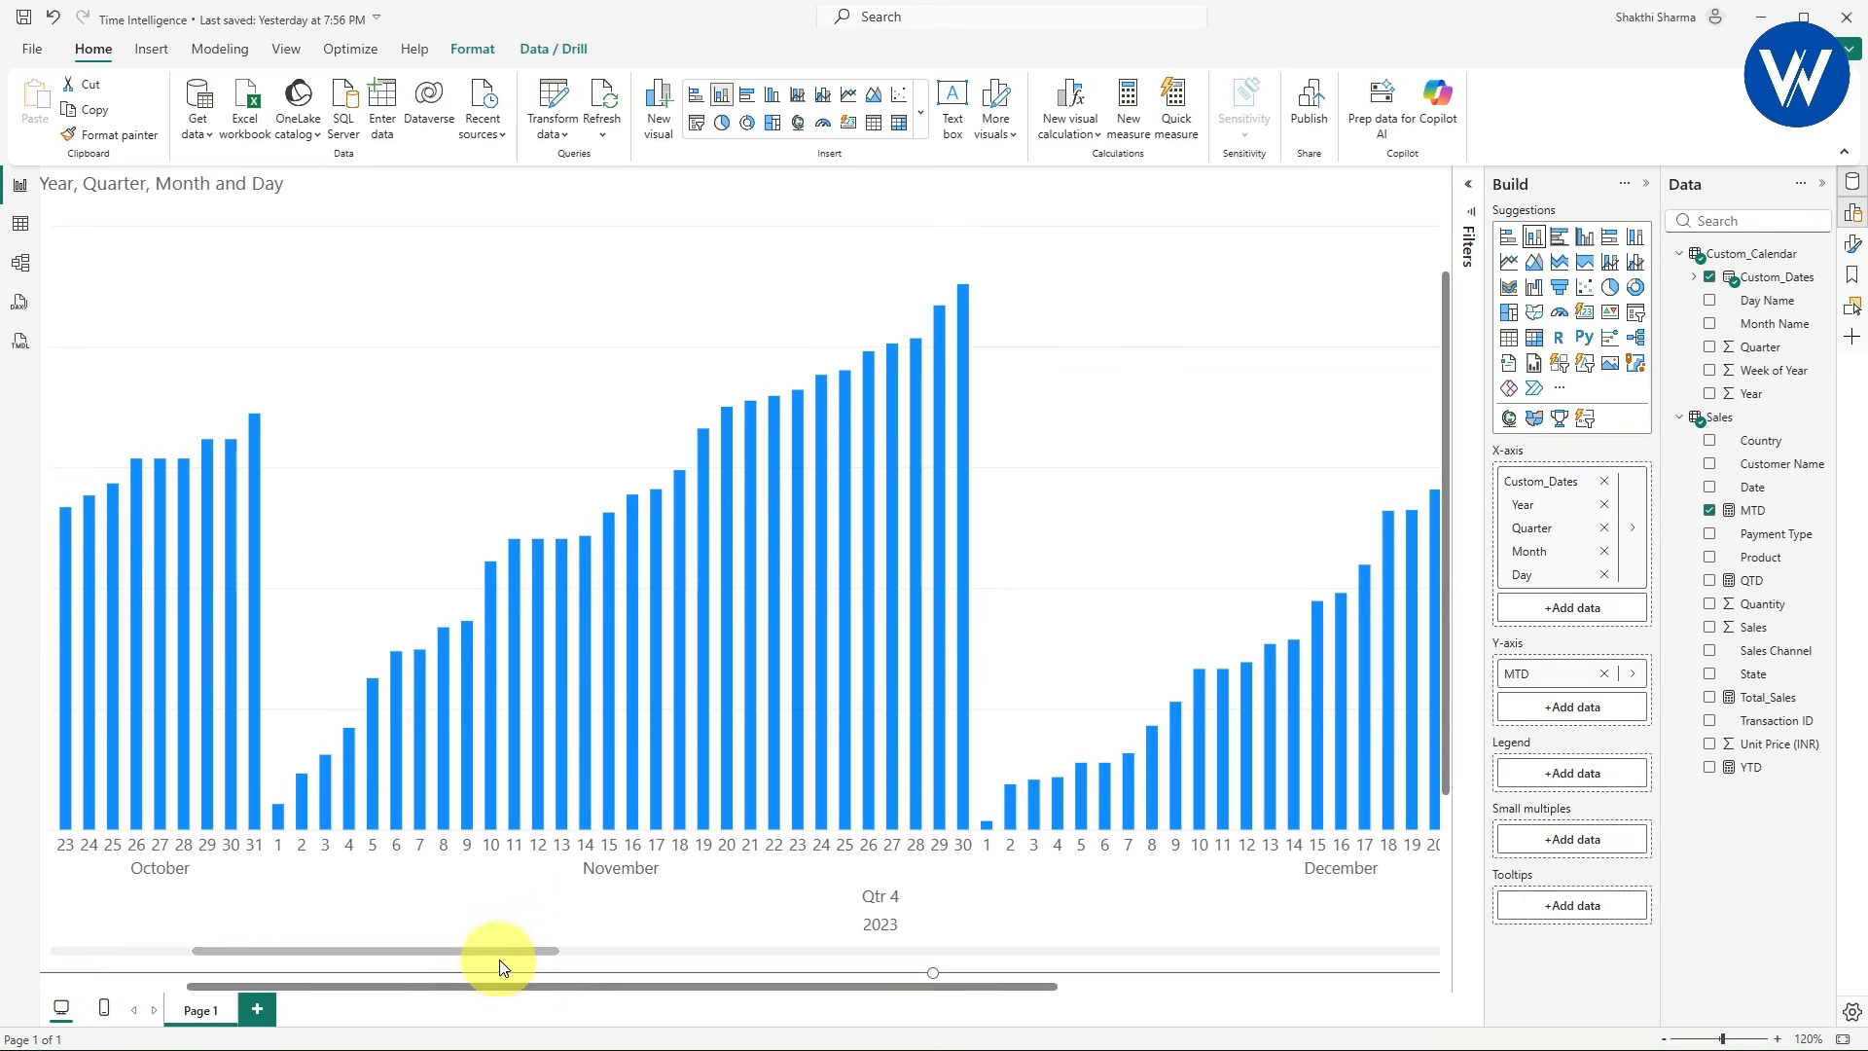
# - Place the MTD chart at the page's right edge and look through its days to September 2024 and back to the start
pyautogui.scroll(-5, 499, 966)
pyautogui.click(480, 751)
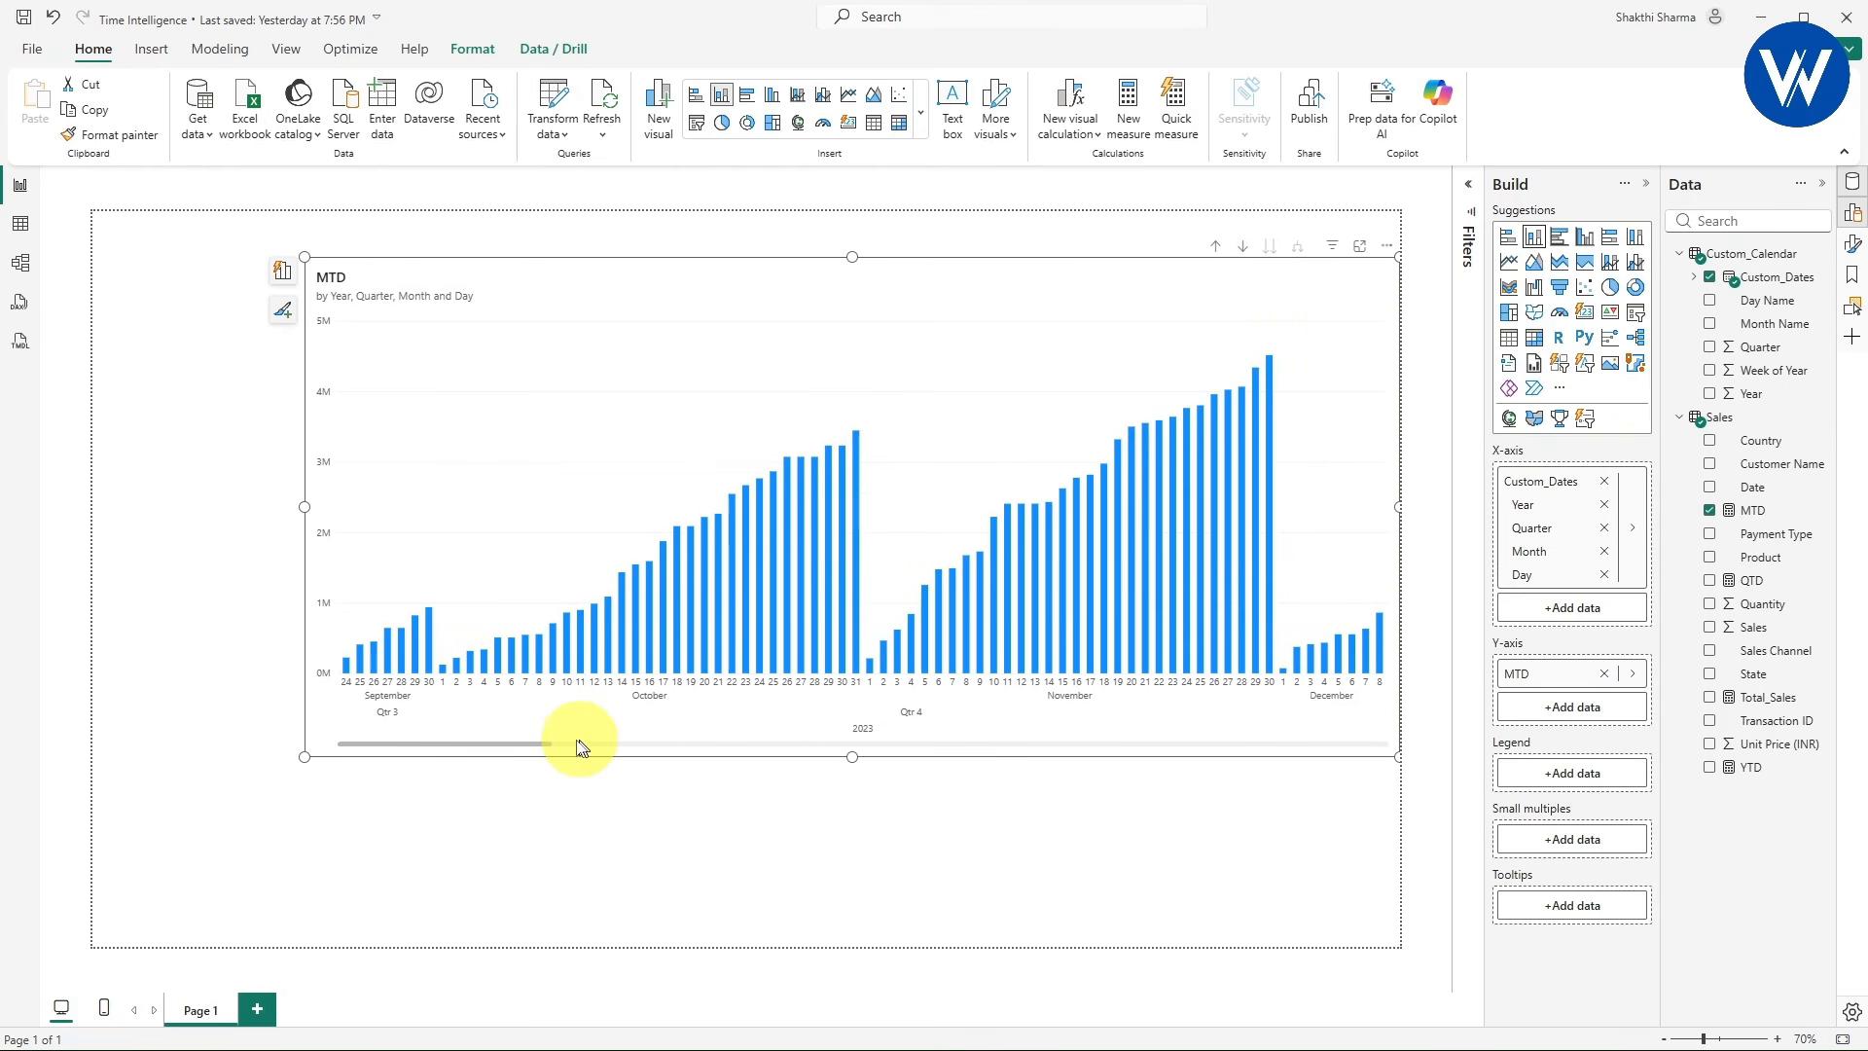
pyautogui.moveTo(526, 752); pyautogui.dragTo(1380, 755)
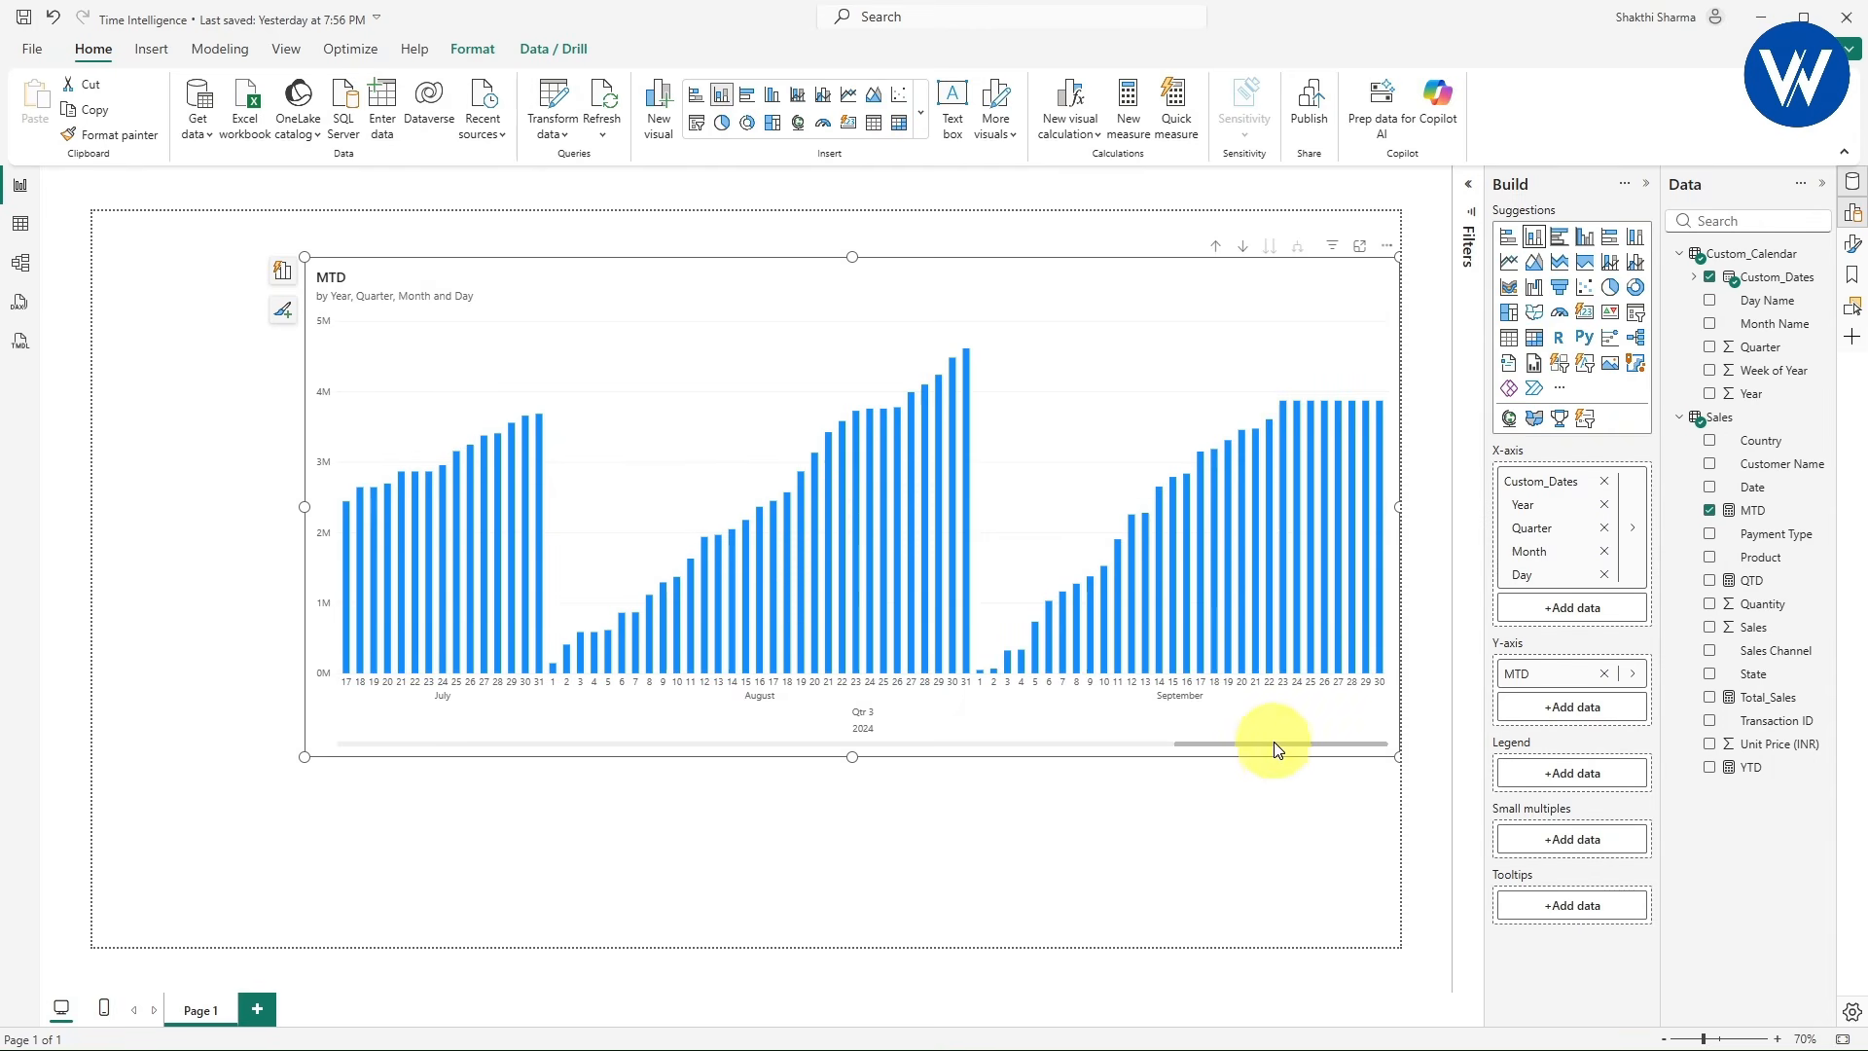
pyautogui.moveTo(1275, 741); pyautogui.dragTo(400, 768)
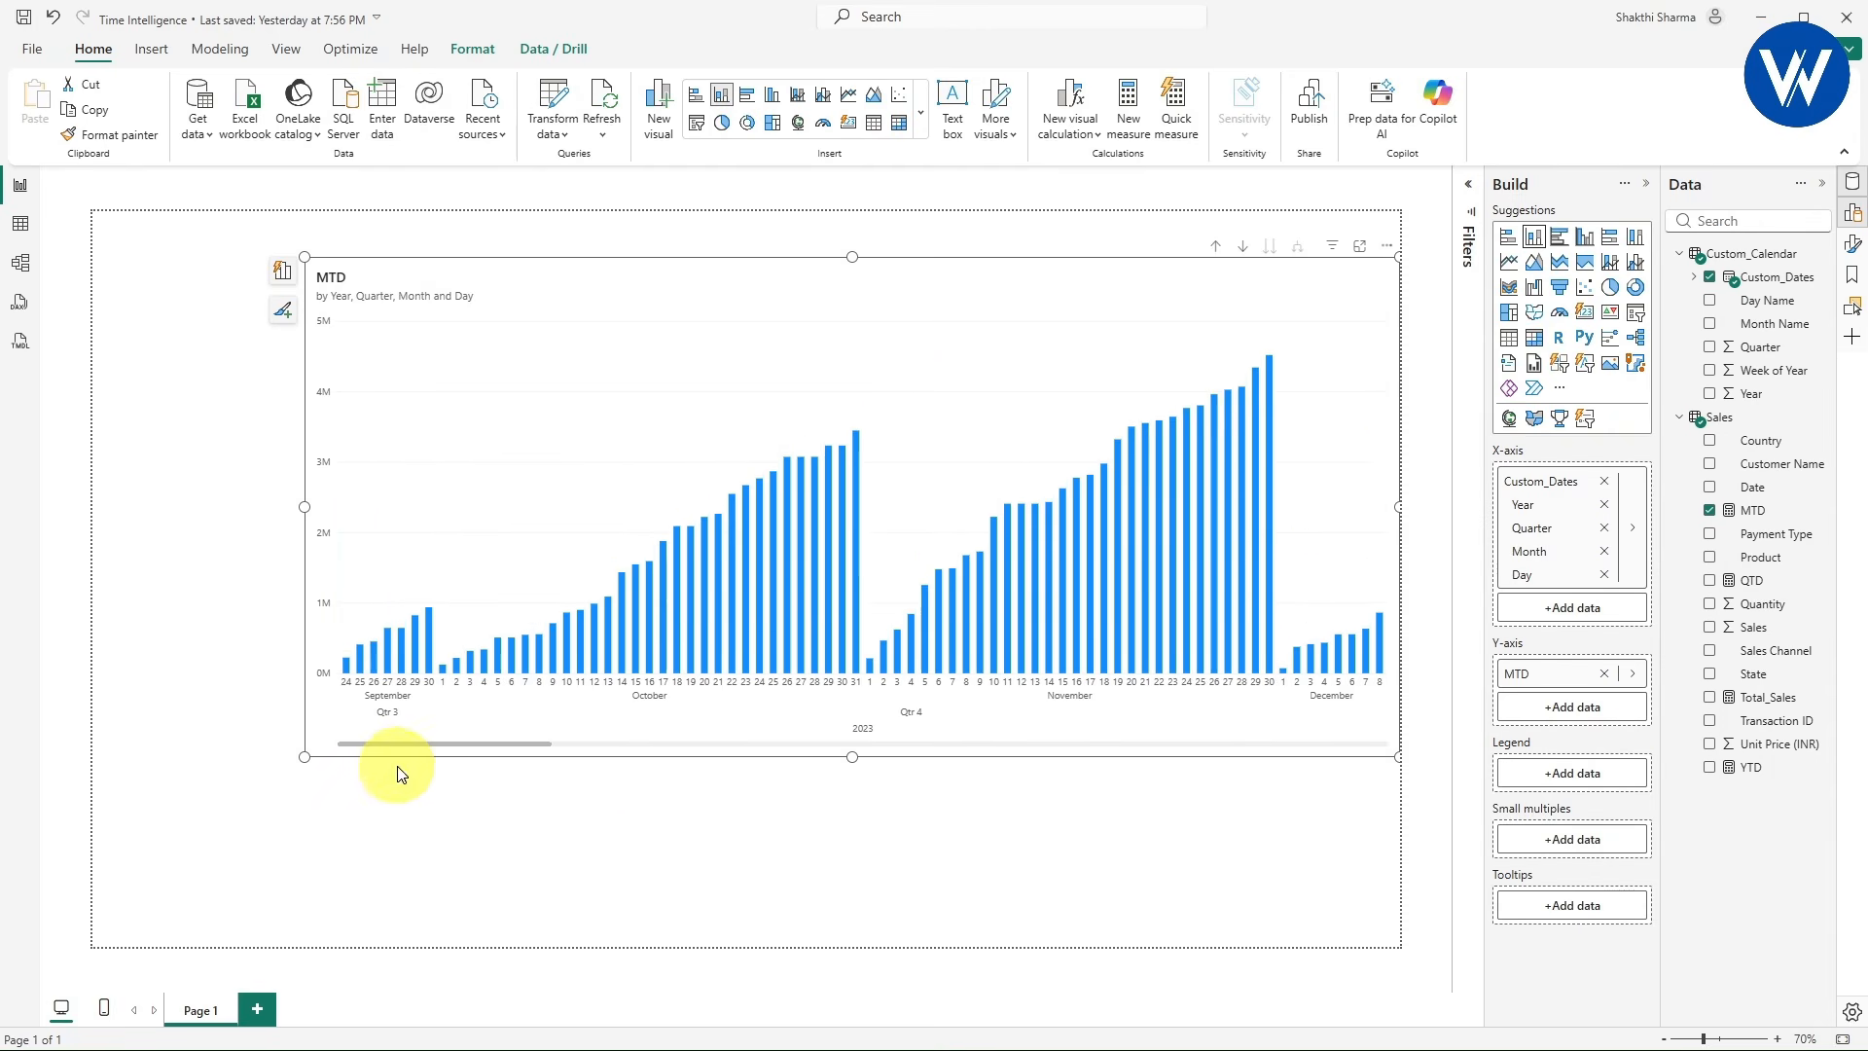
# - Replace MTD with QTD on the chart's Y-axis and remove the Day level from the X-axis date hierarchy
pyautogui.click(1605, 676)
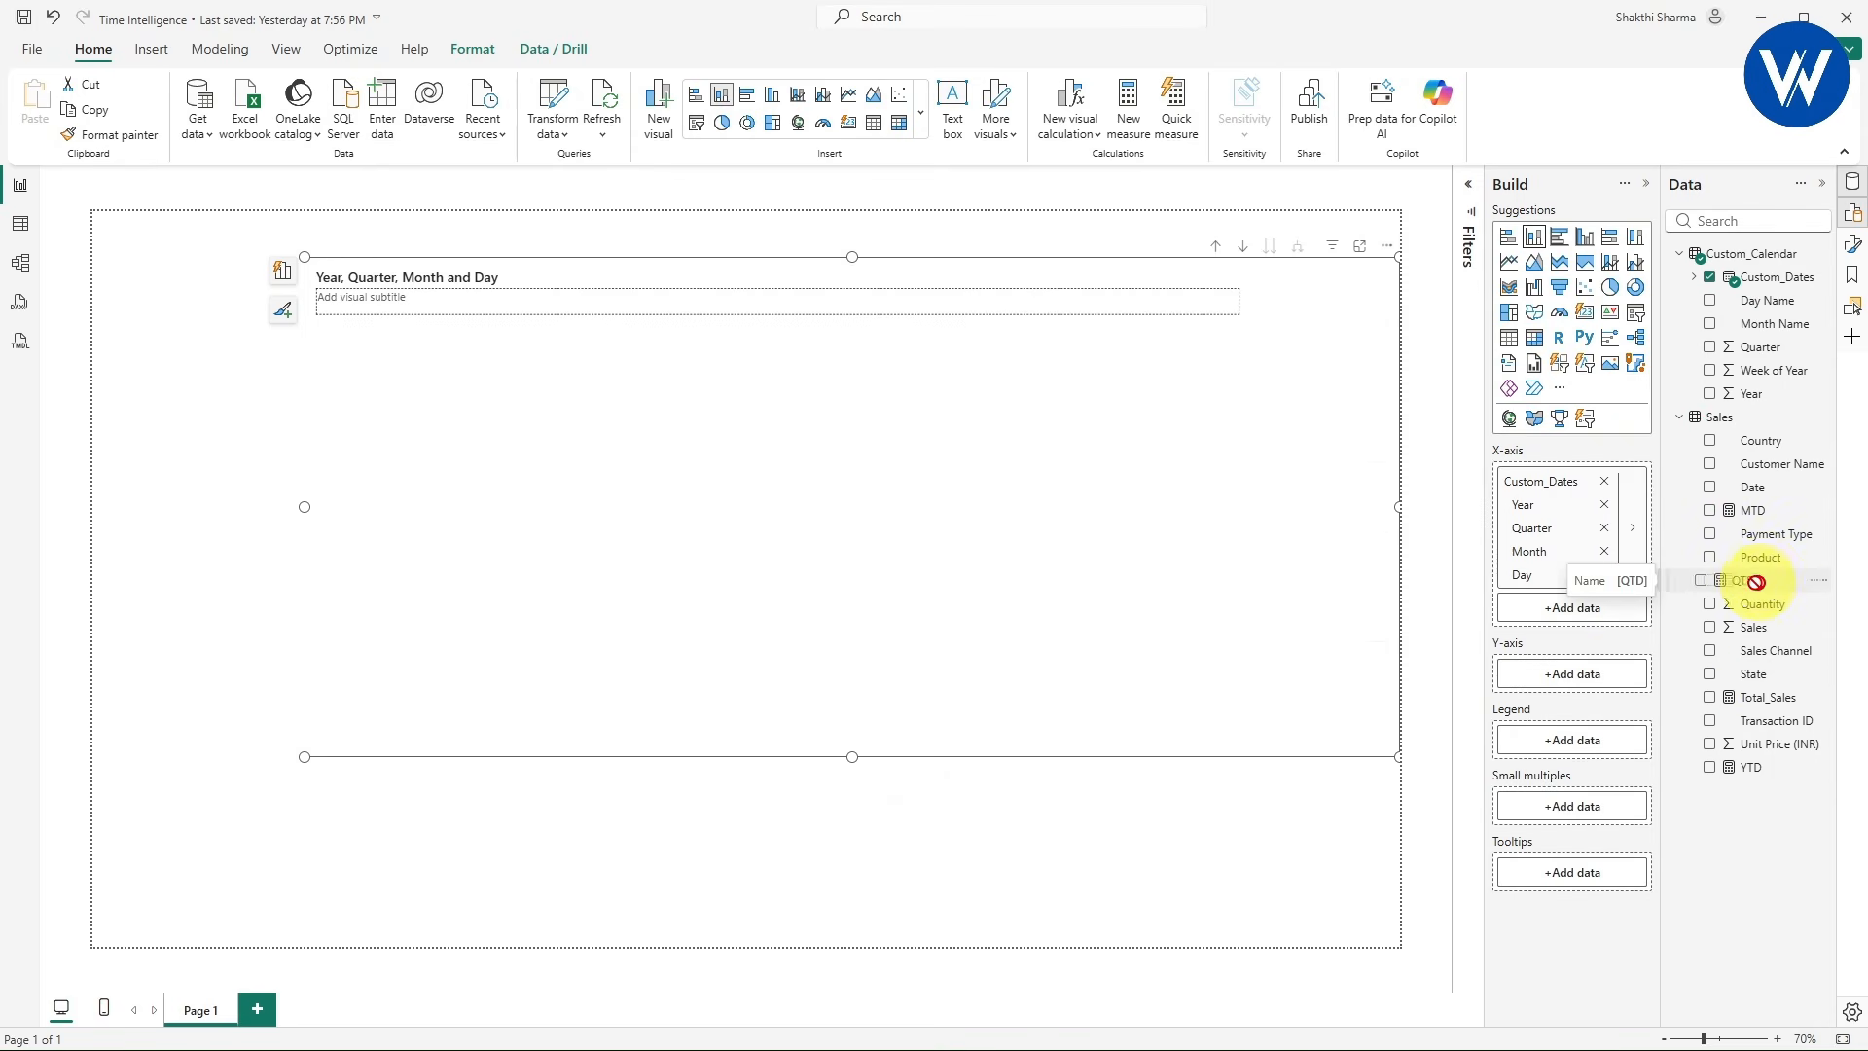
pyautogui.moveTo(1756, 582); pyautogui.dragTo(1581, 689)
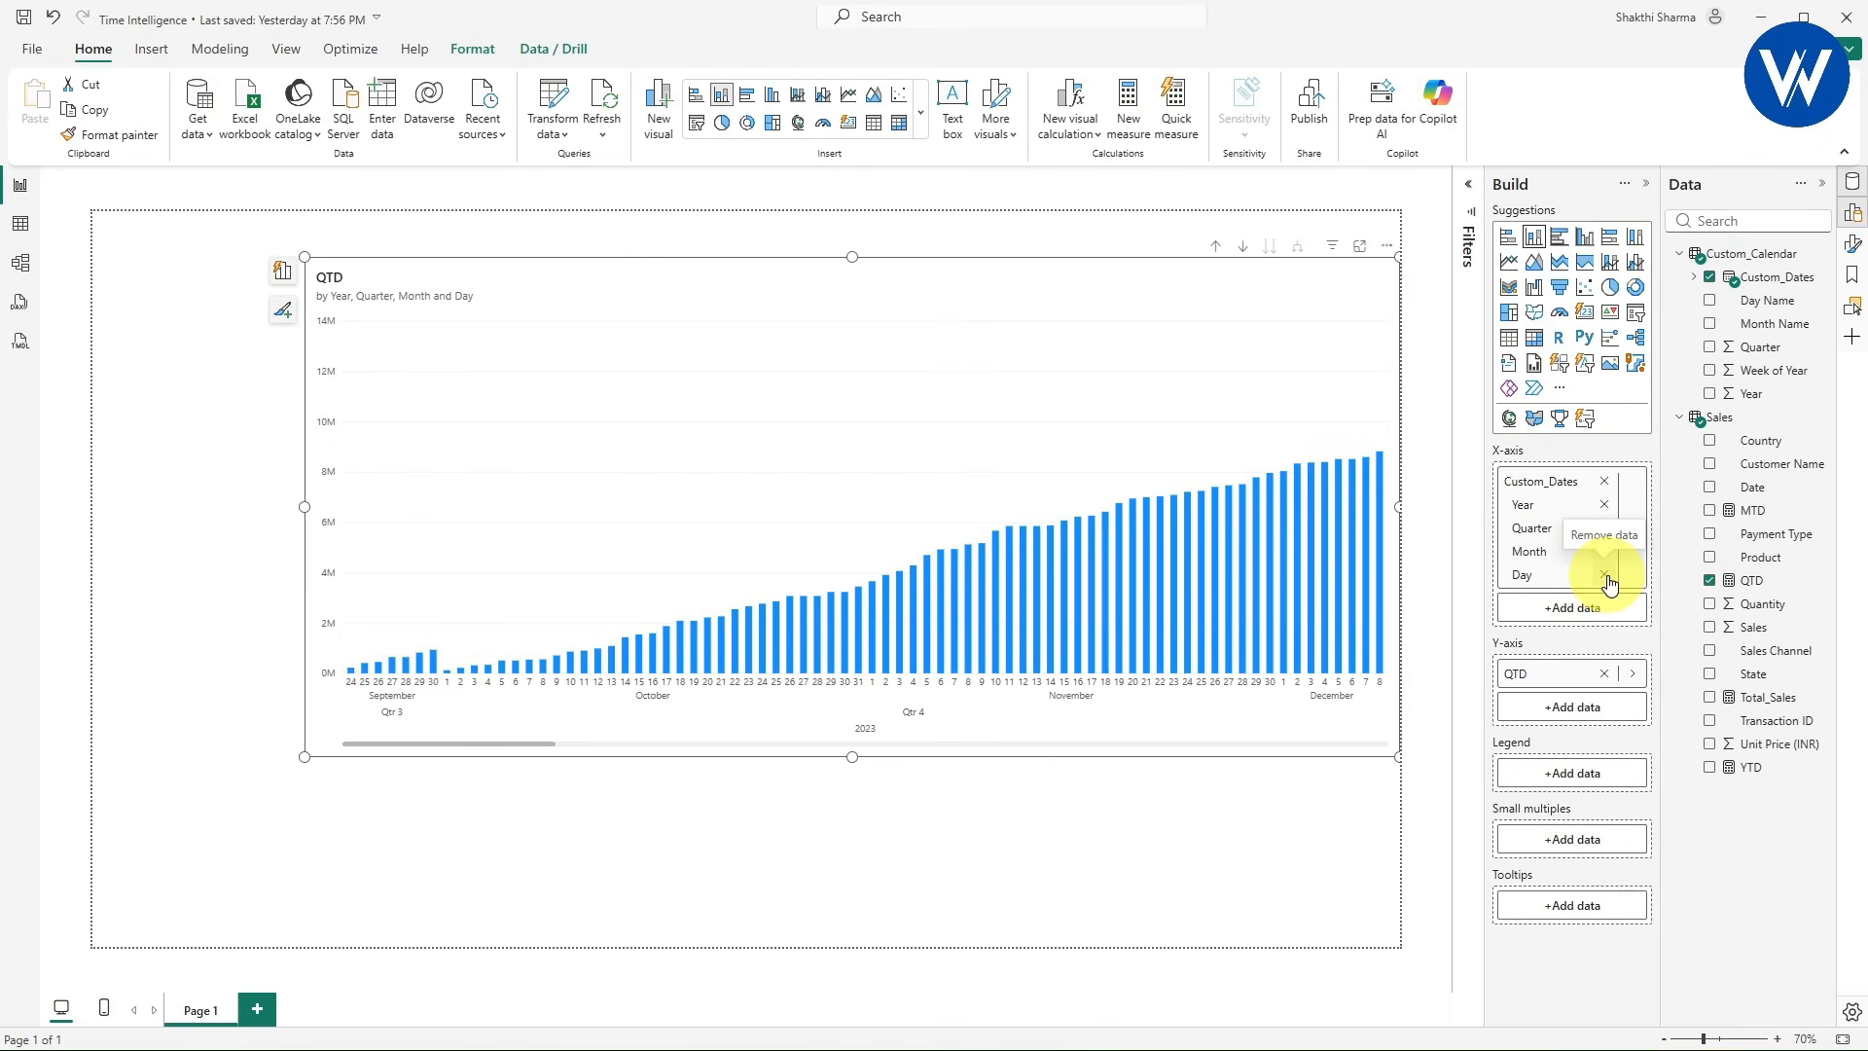
pyautogui.click(1605, 575)
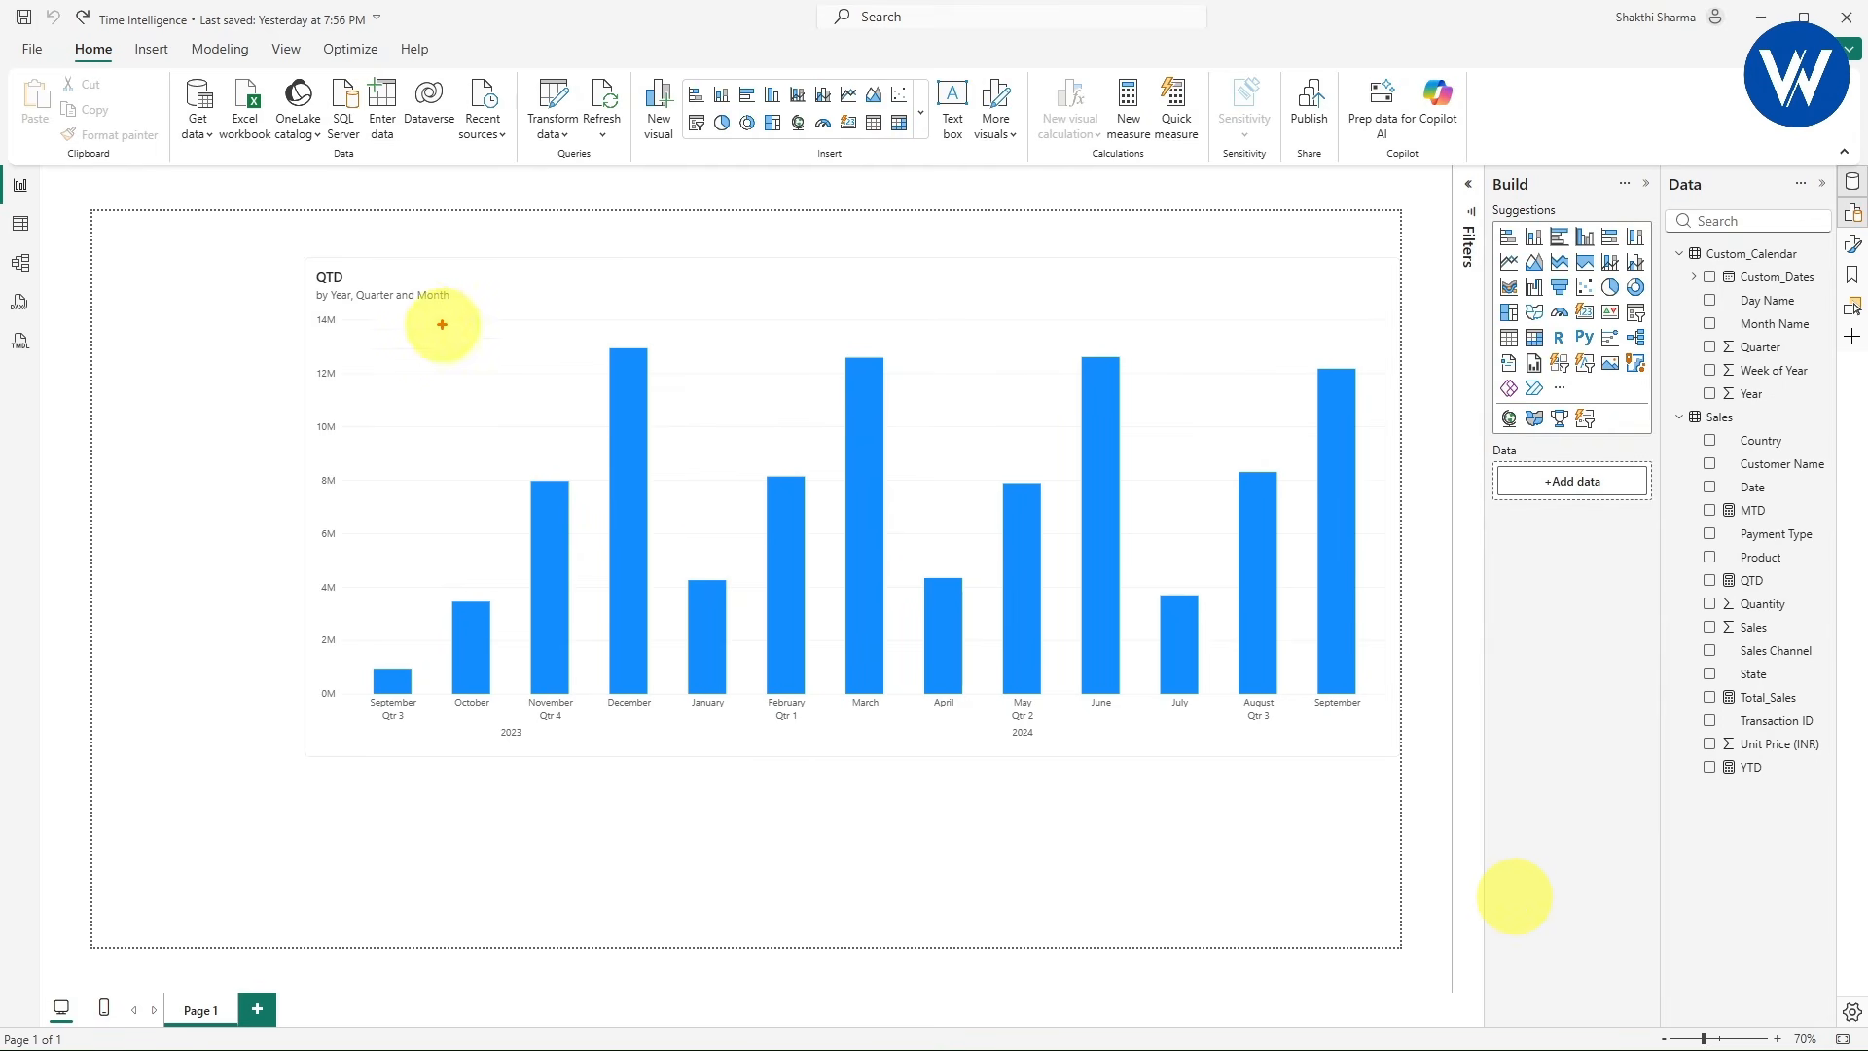
# - Compare the monthly QTD build-up within each quarter from October 2023 to September 2024
pyautogui.moveTo(422, 315)
pyautogui.mouseDown()
pyautogui.moveTo(596, 563)
pyautogui.moveTo(669, 722)
pyautogui.mouseUp()
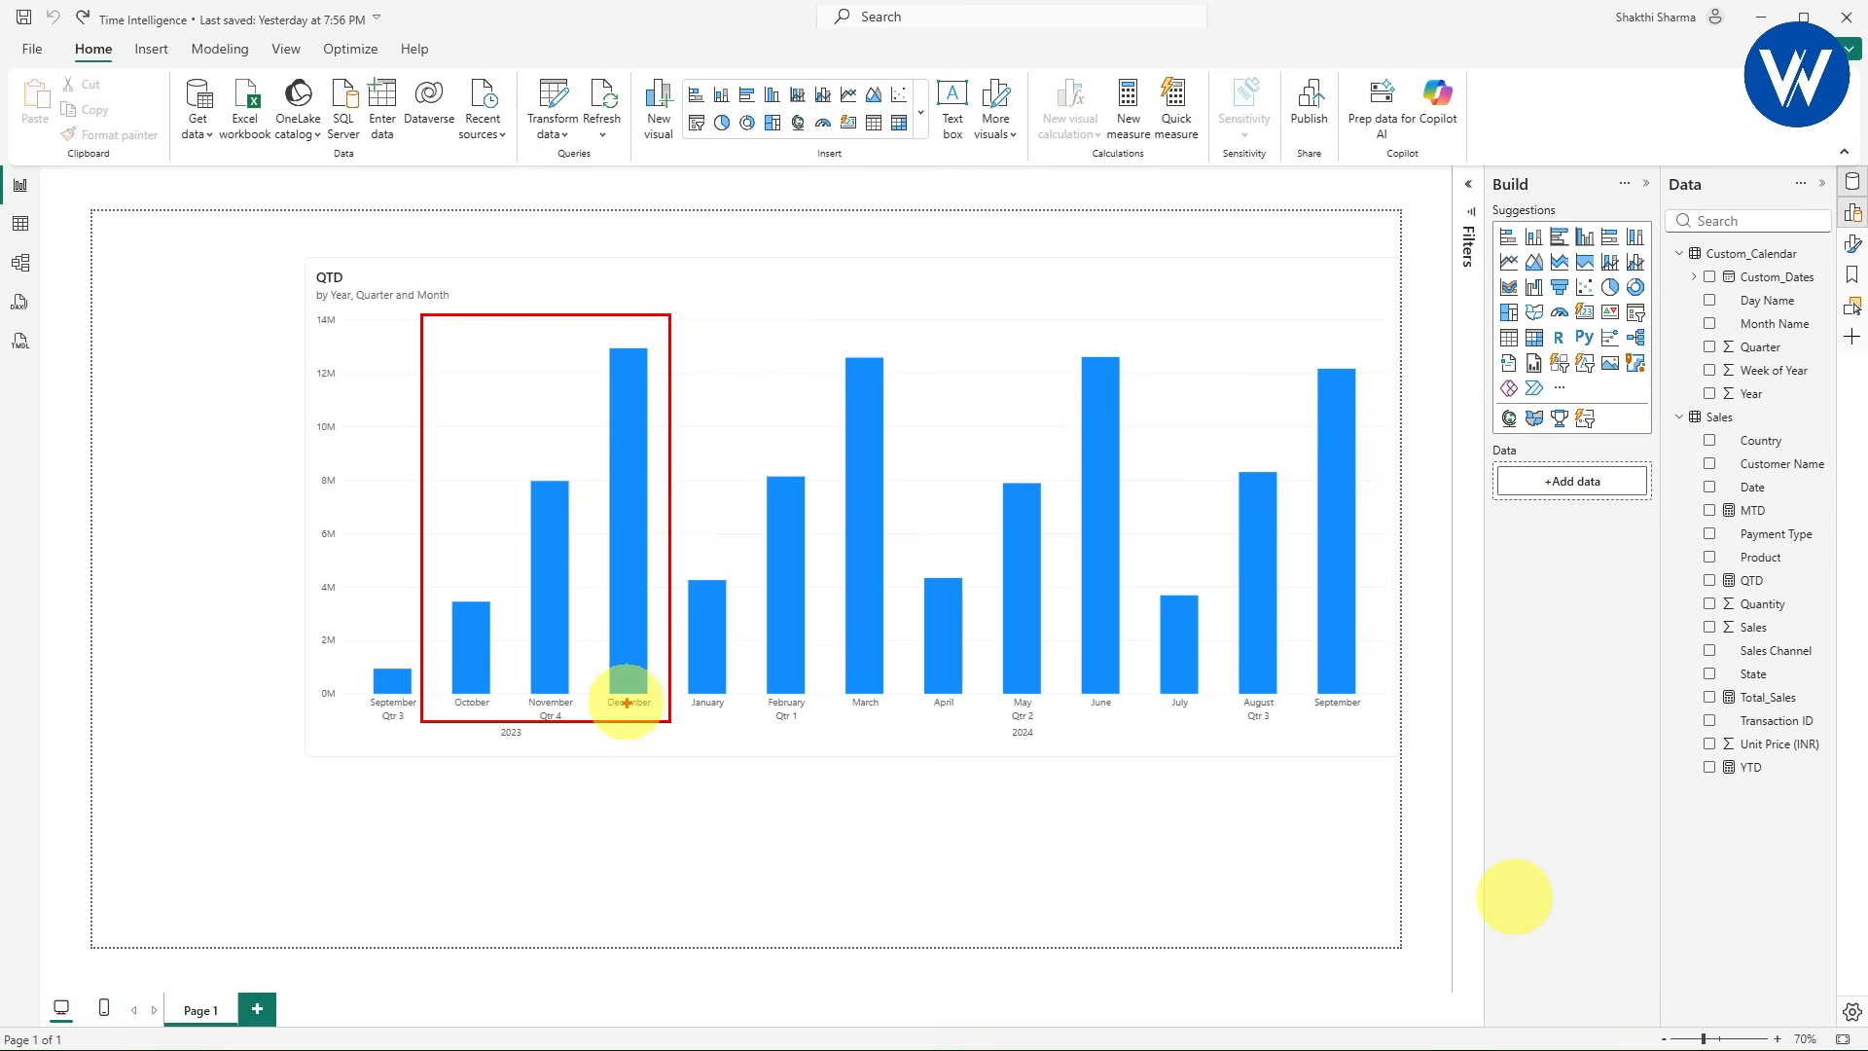
pyautogui.moveTo(678, 317)
pyautogui.mouseDown()
pyautogui.moveTo(744, 399)
pyautogui.moveTo(900, 729)
pyautogui.mouseUp()
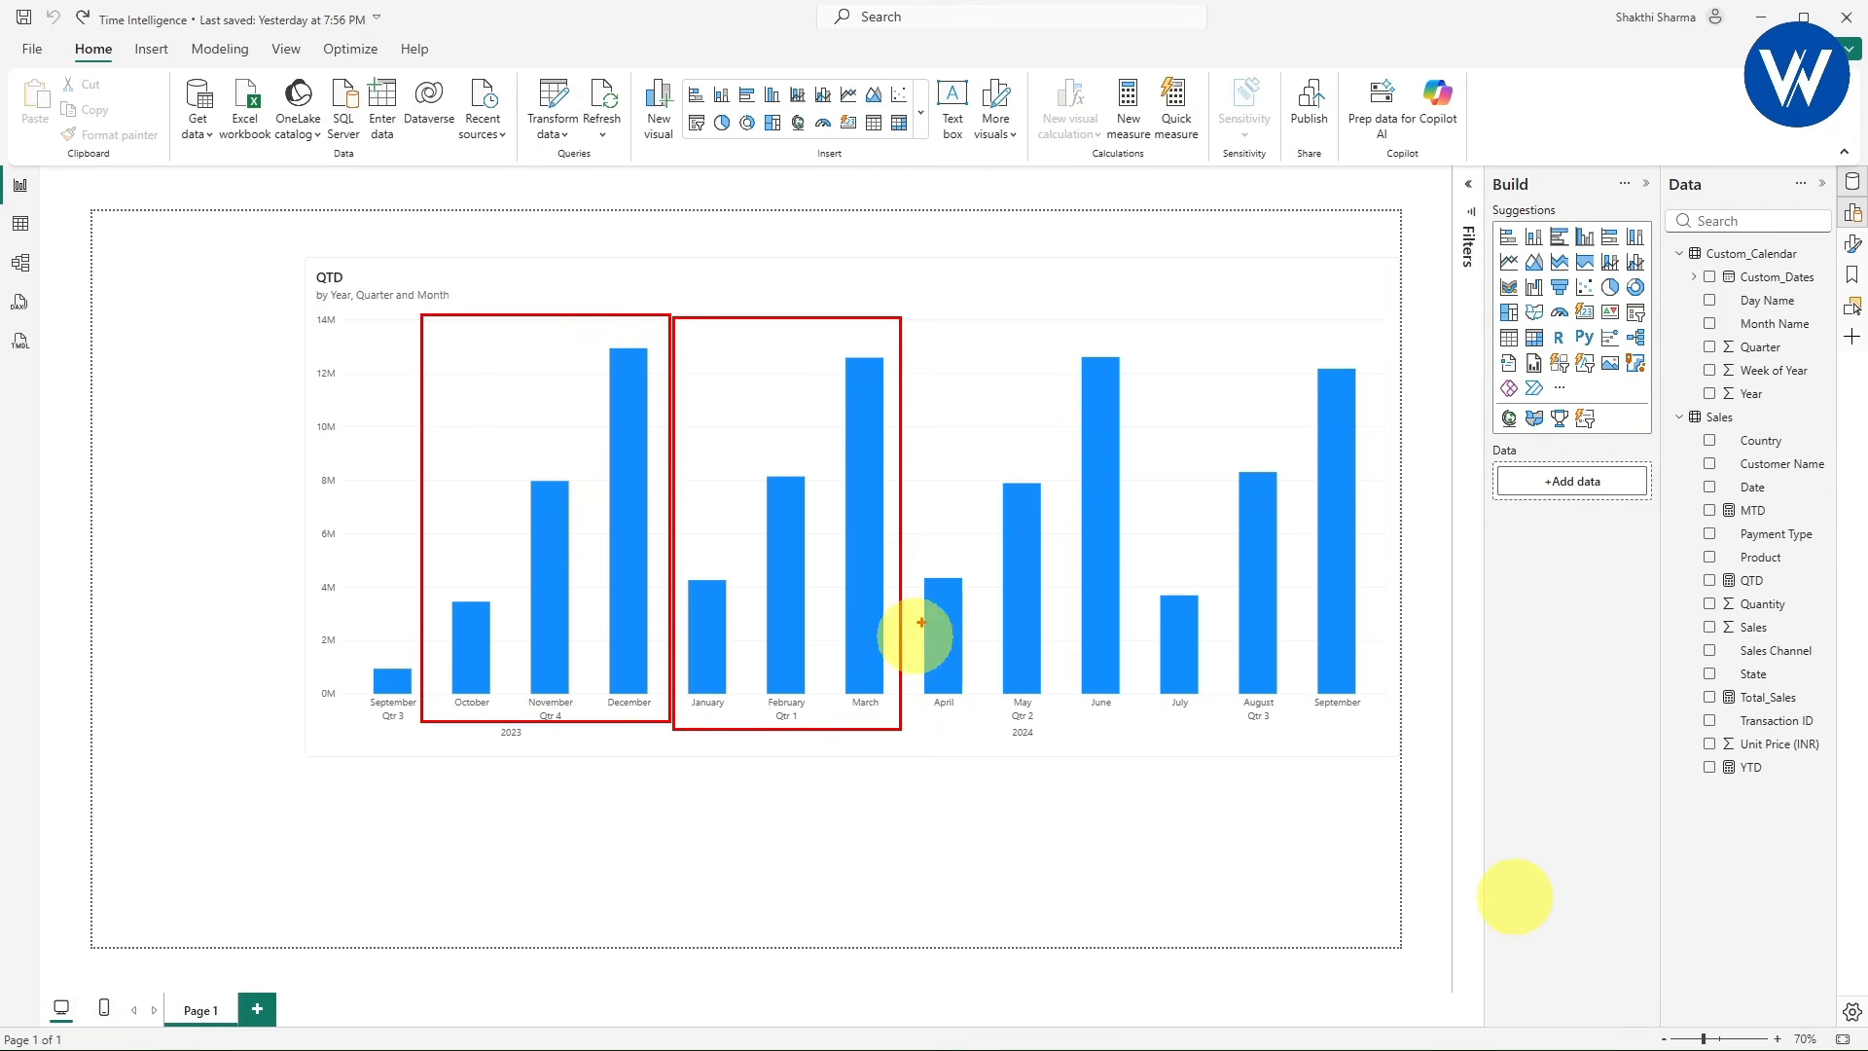
pyautogui.moveTo(904, 320)
pyautogui.mouseDown()
pyautogui.moveTo(1093, 717)
pyautogui.moveTo(1133, 737)
pyautogui.mouseUp()
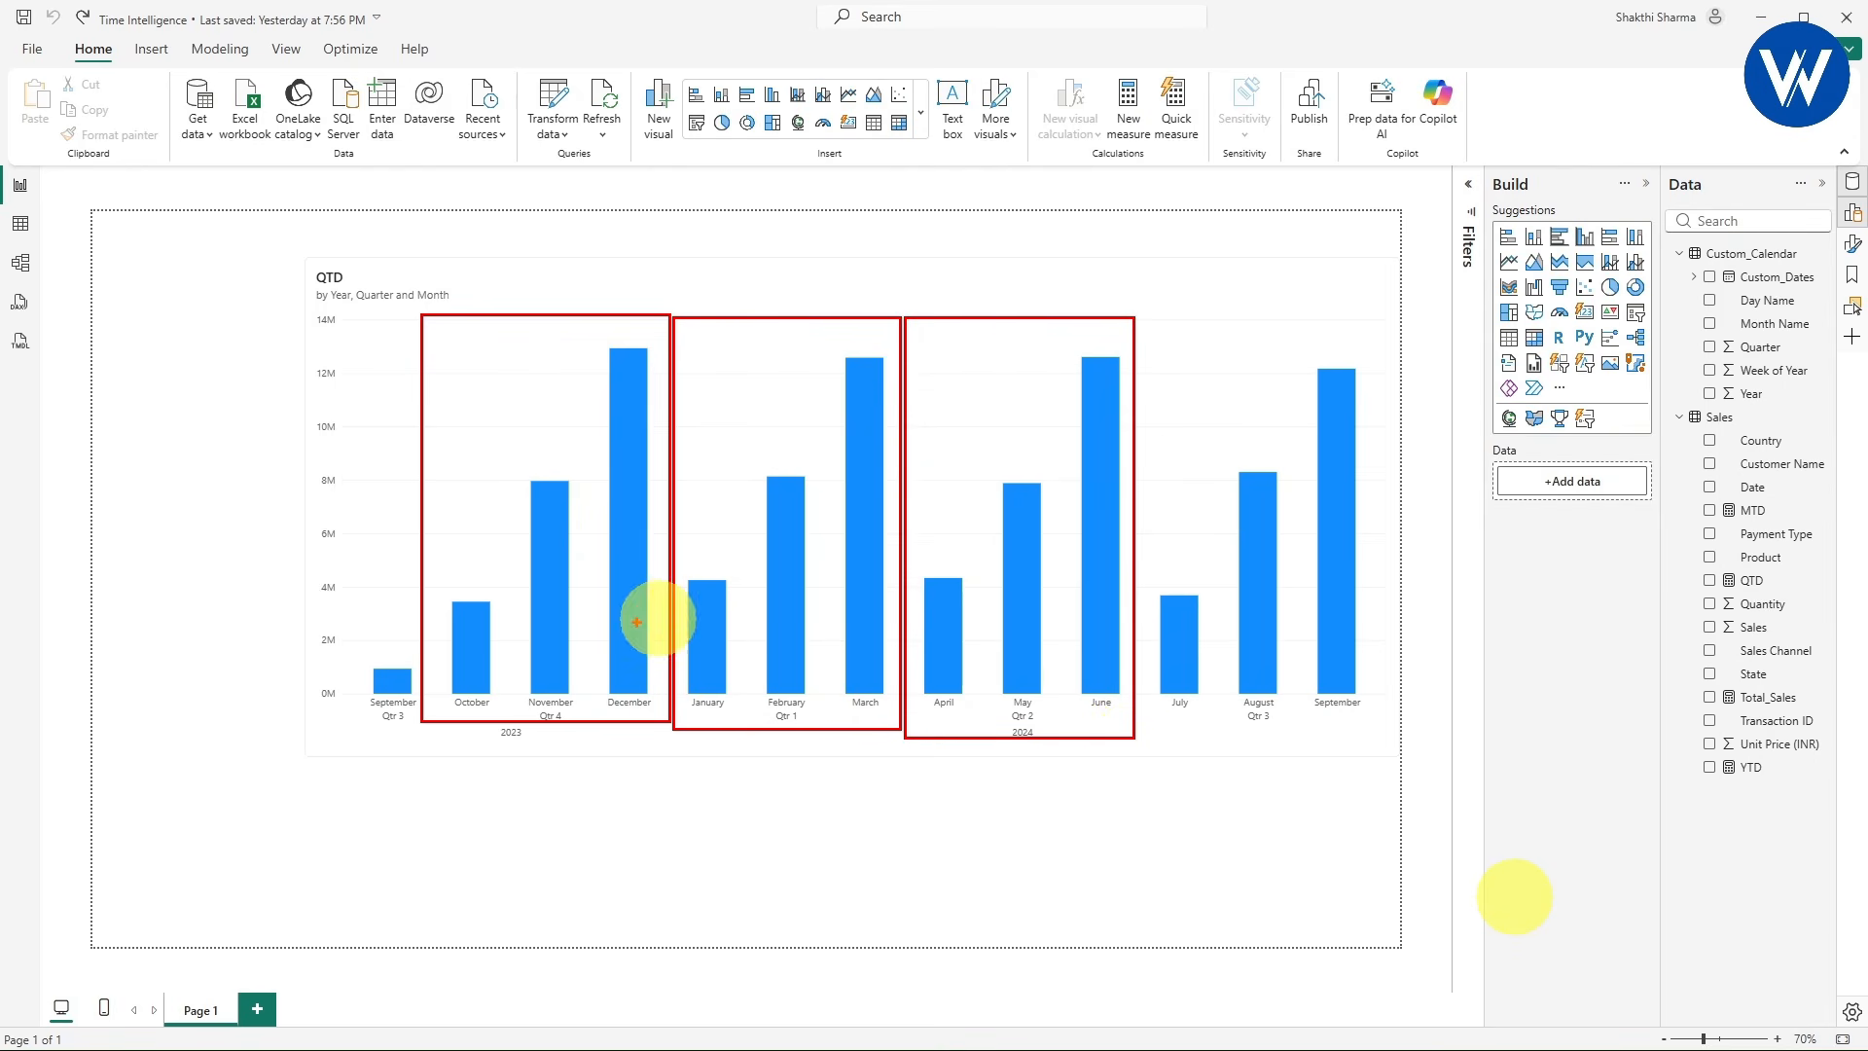
pyautogui.moveTo(455, 566); pyautogui.dragTo(623, 343)
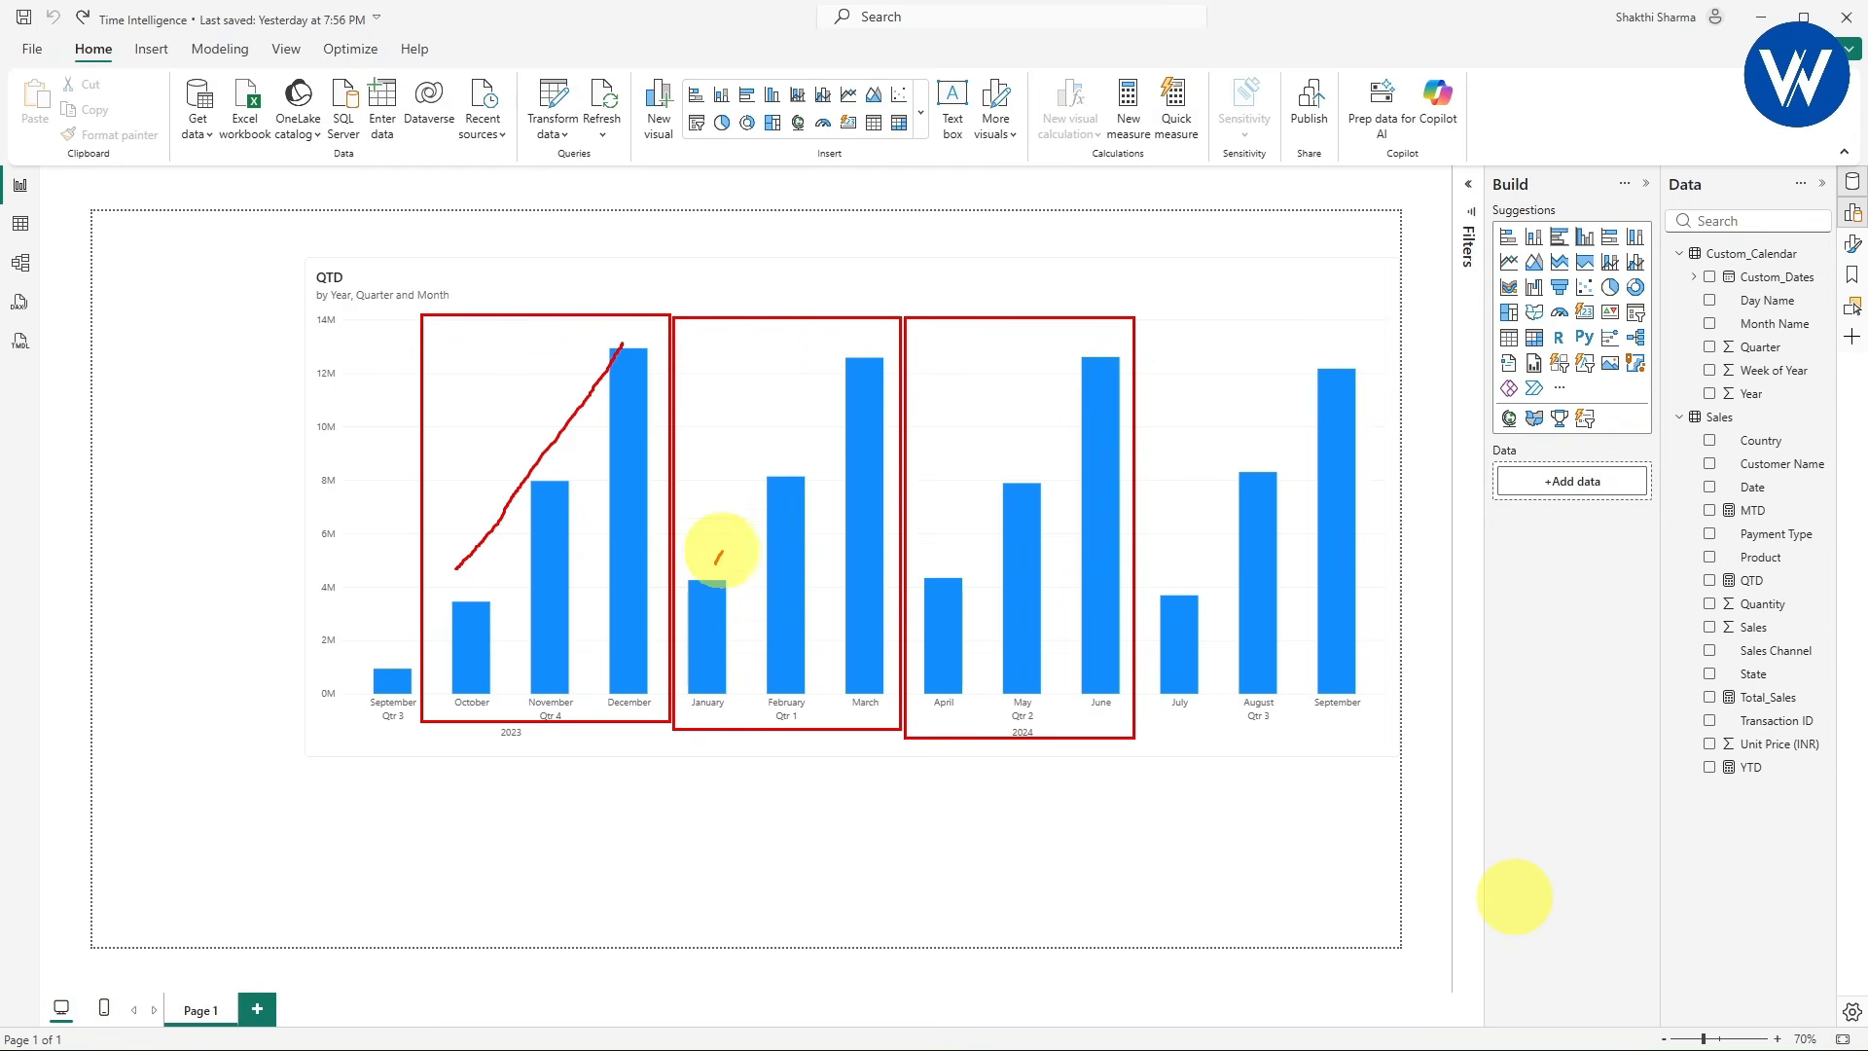
pyautogui.moveTo(718, 555); pyautogui.dragTo(835, 378)
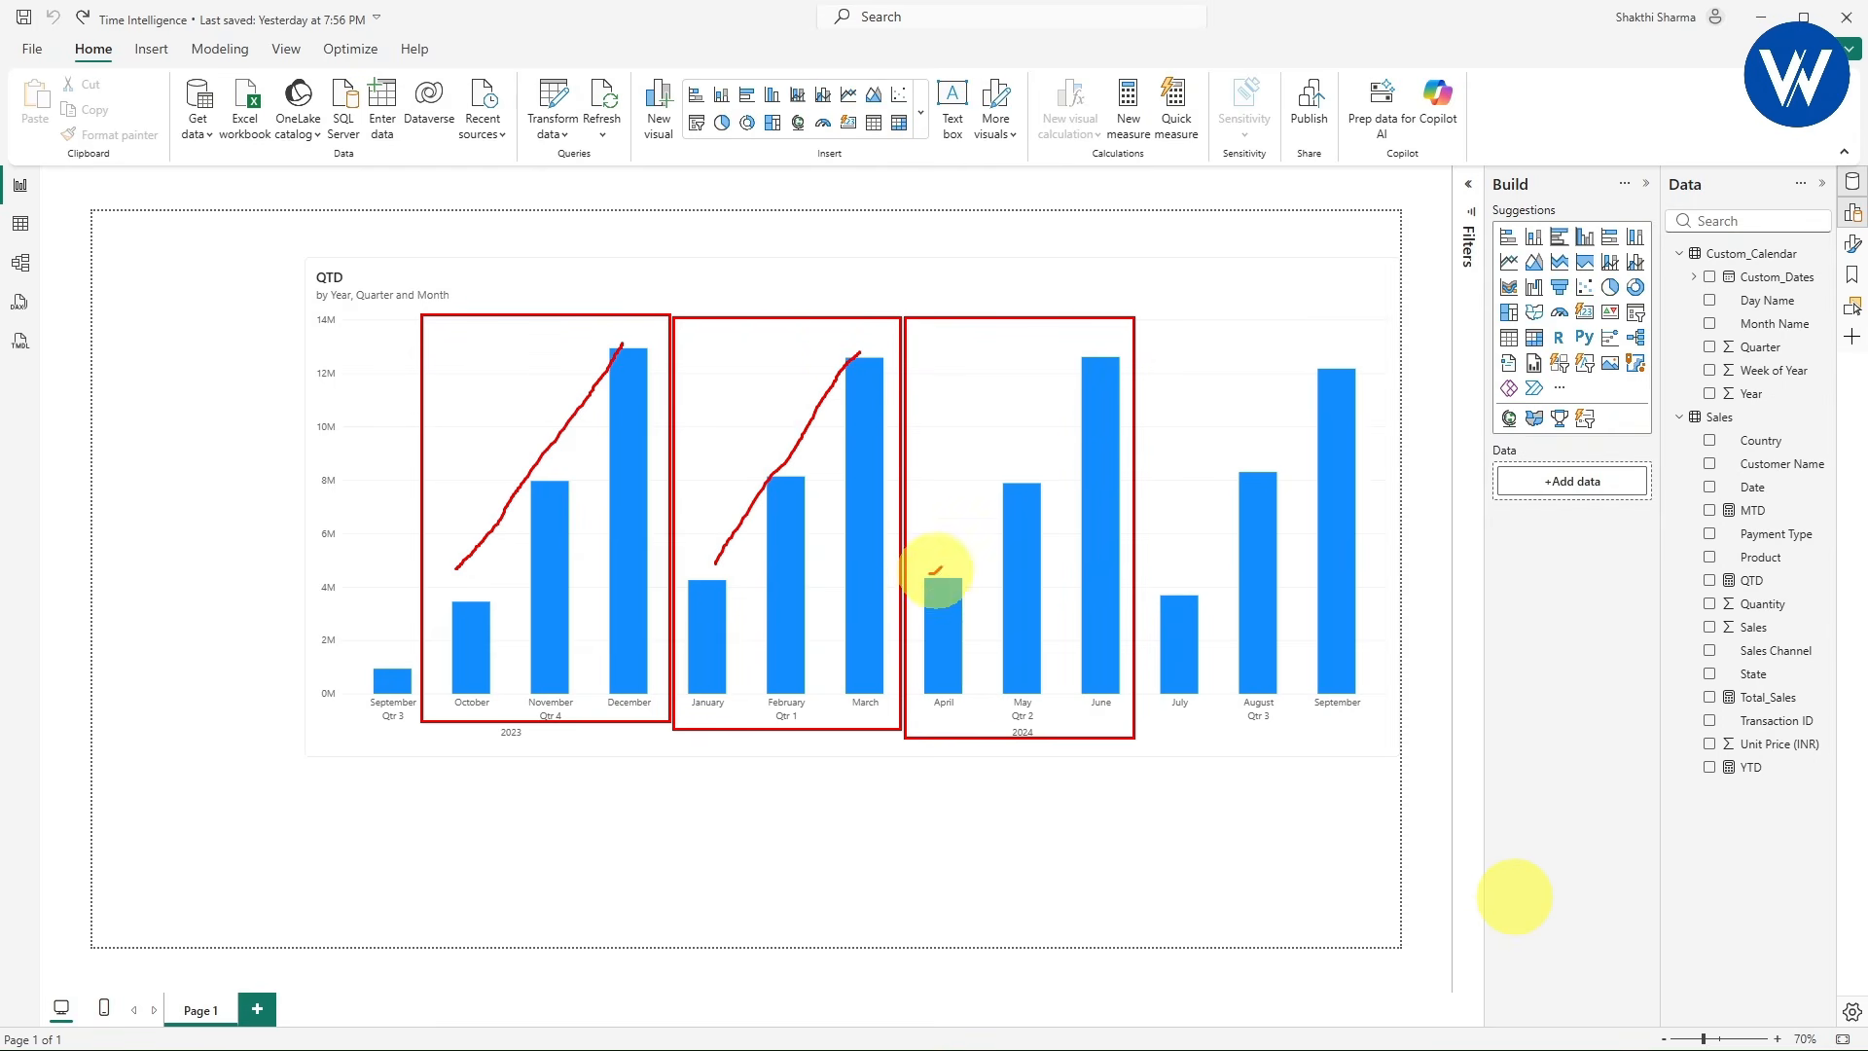
pyautogui.moveTo(936, 570); pyautogui.dragTo(1086, 354)
pyautogui.moveTo(1188, 584); pyautogui.dragTo(1330, 364)
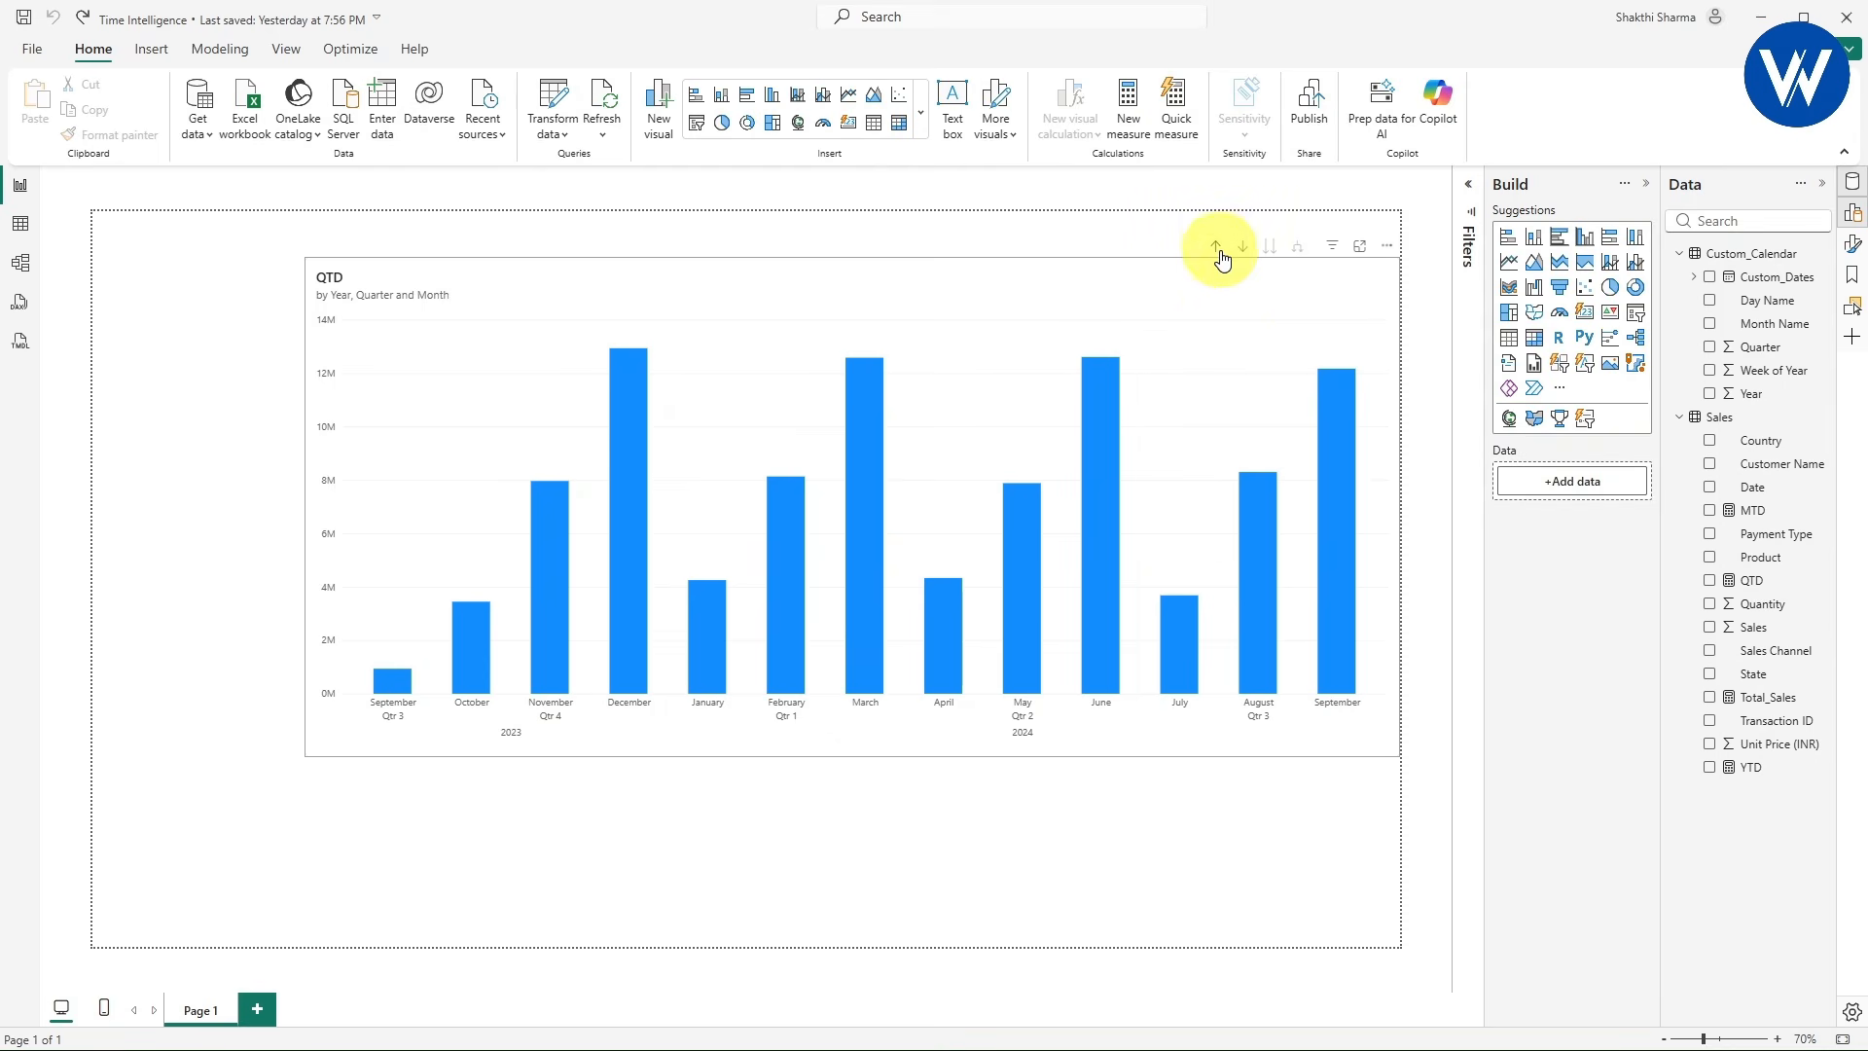
# - Drill the QTD chart up to quarters, expand it back to months, and move it slightly down and left on the page
pyautogui.click(1216, 254)
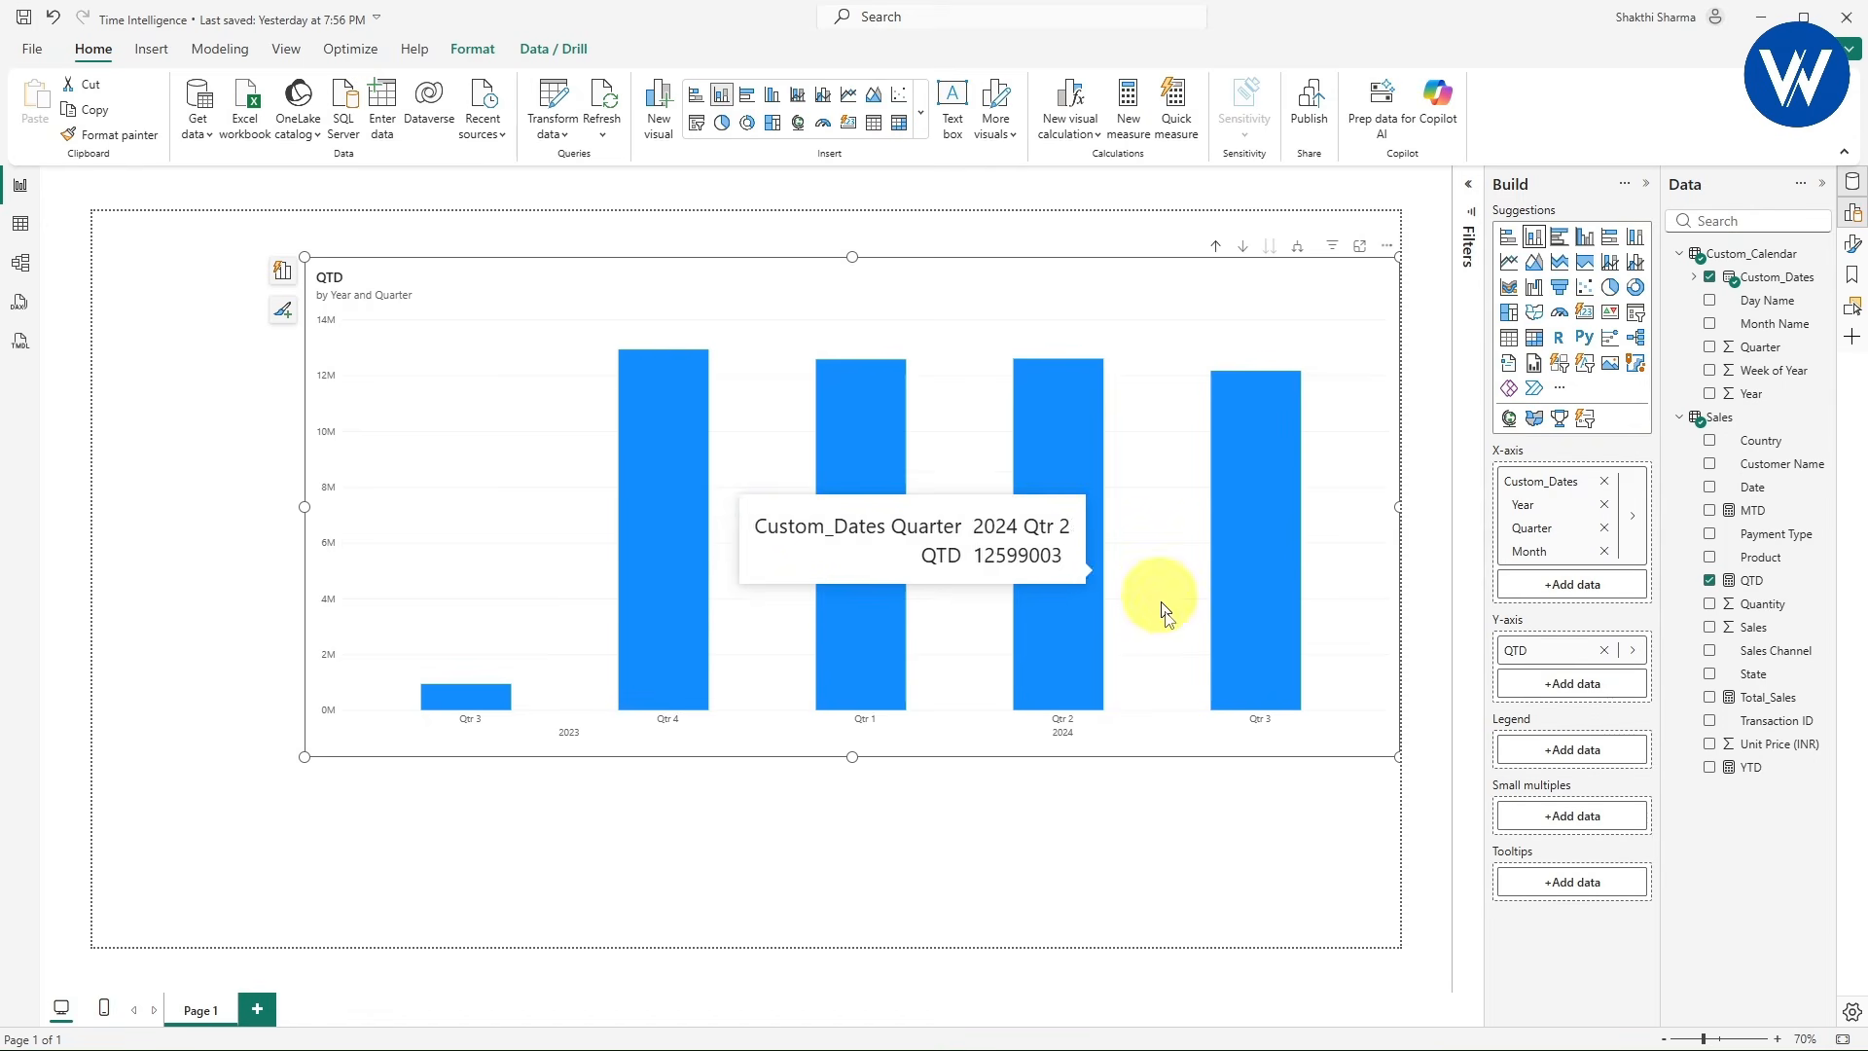
pyautogui.click(1297, 246)
pyautogui.click(1265, 793)
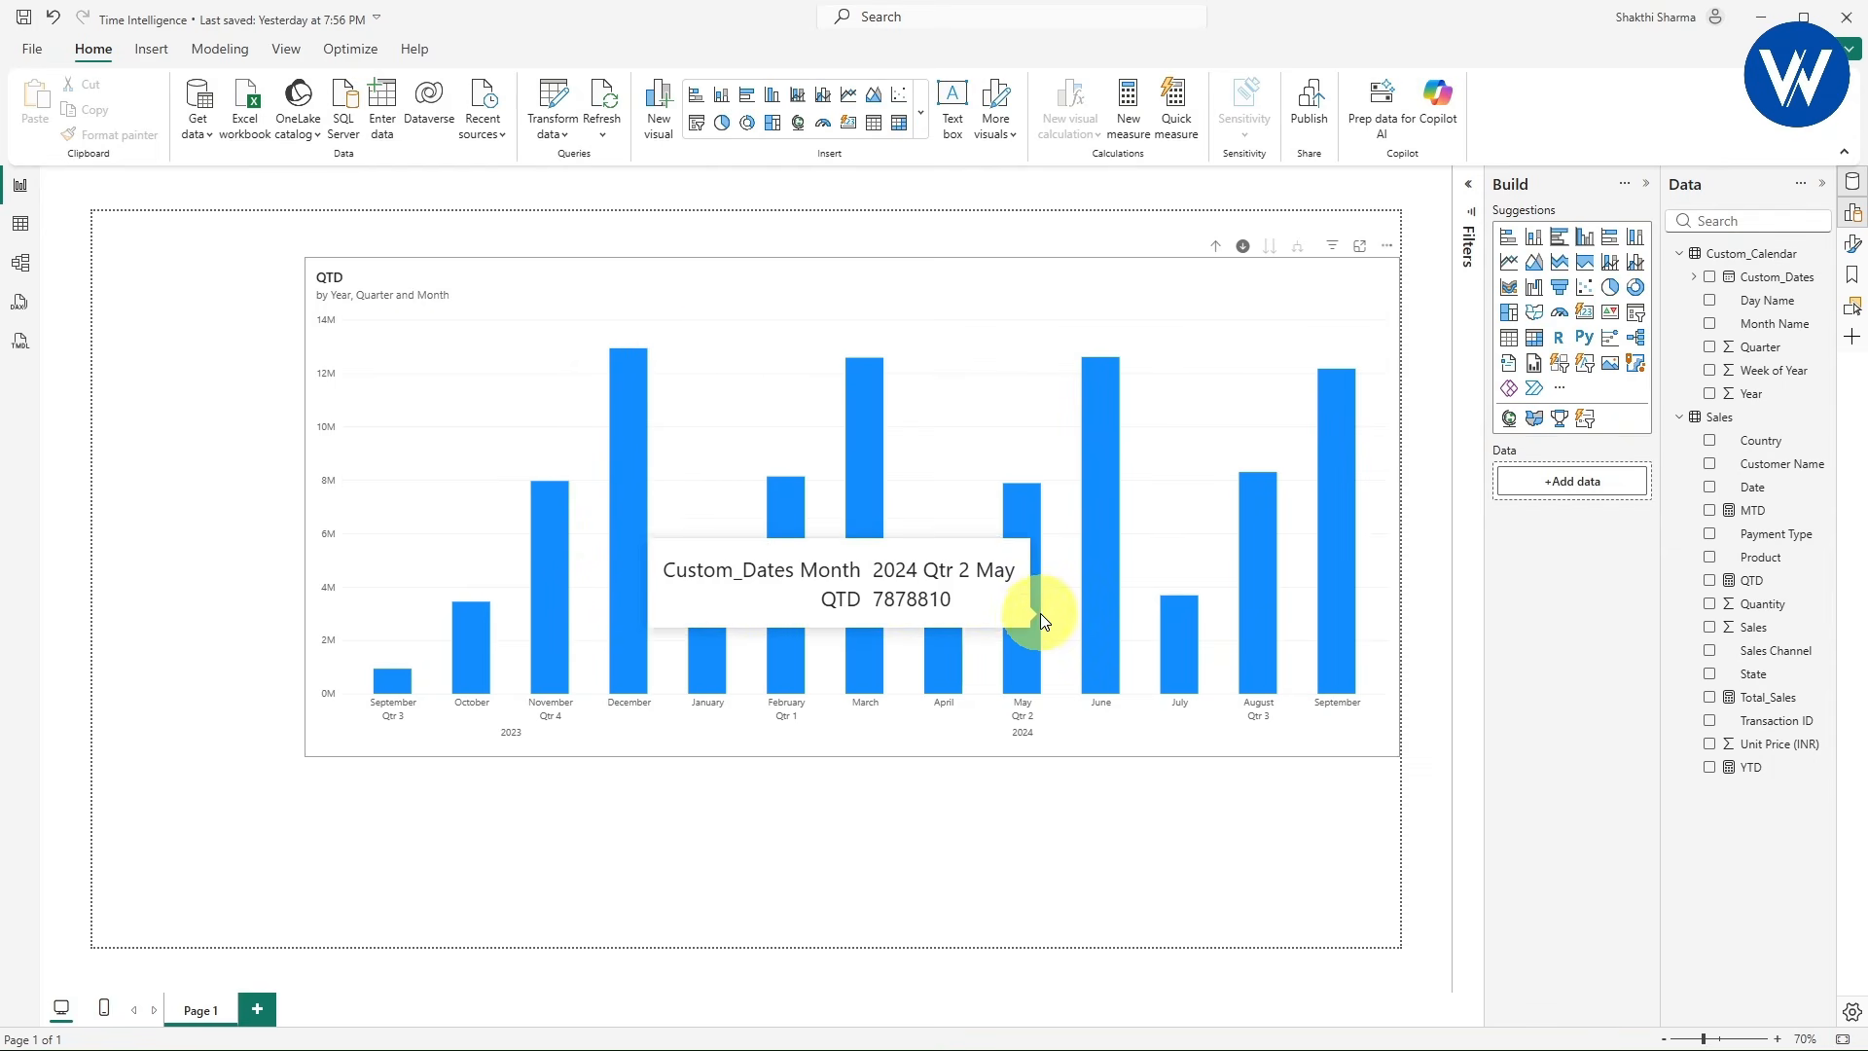
pyautogui.moveTo(1146, 747); pyautogui.dragTo(1114, 764)
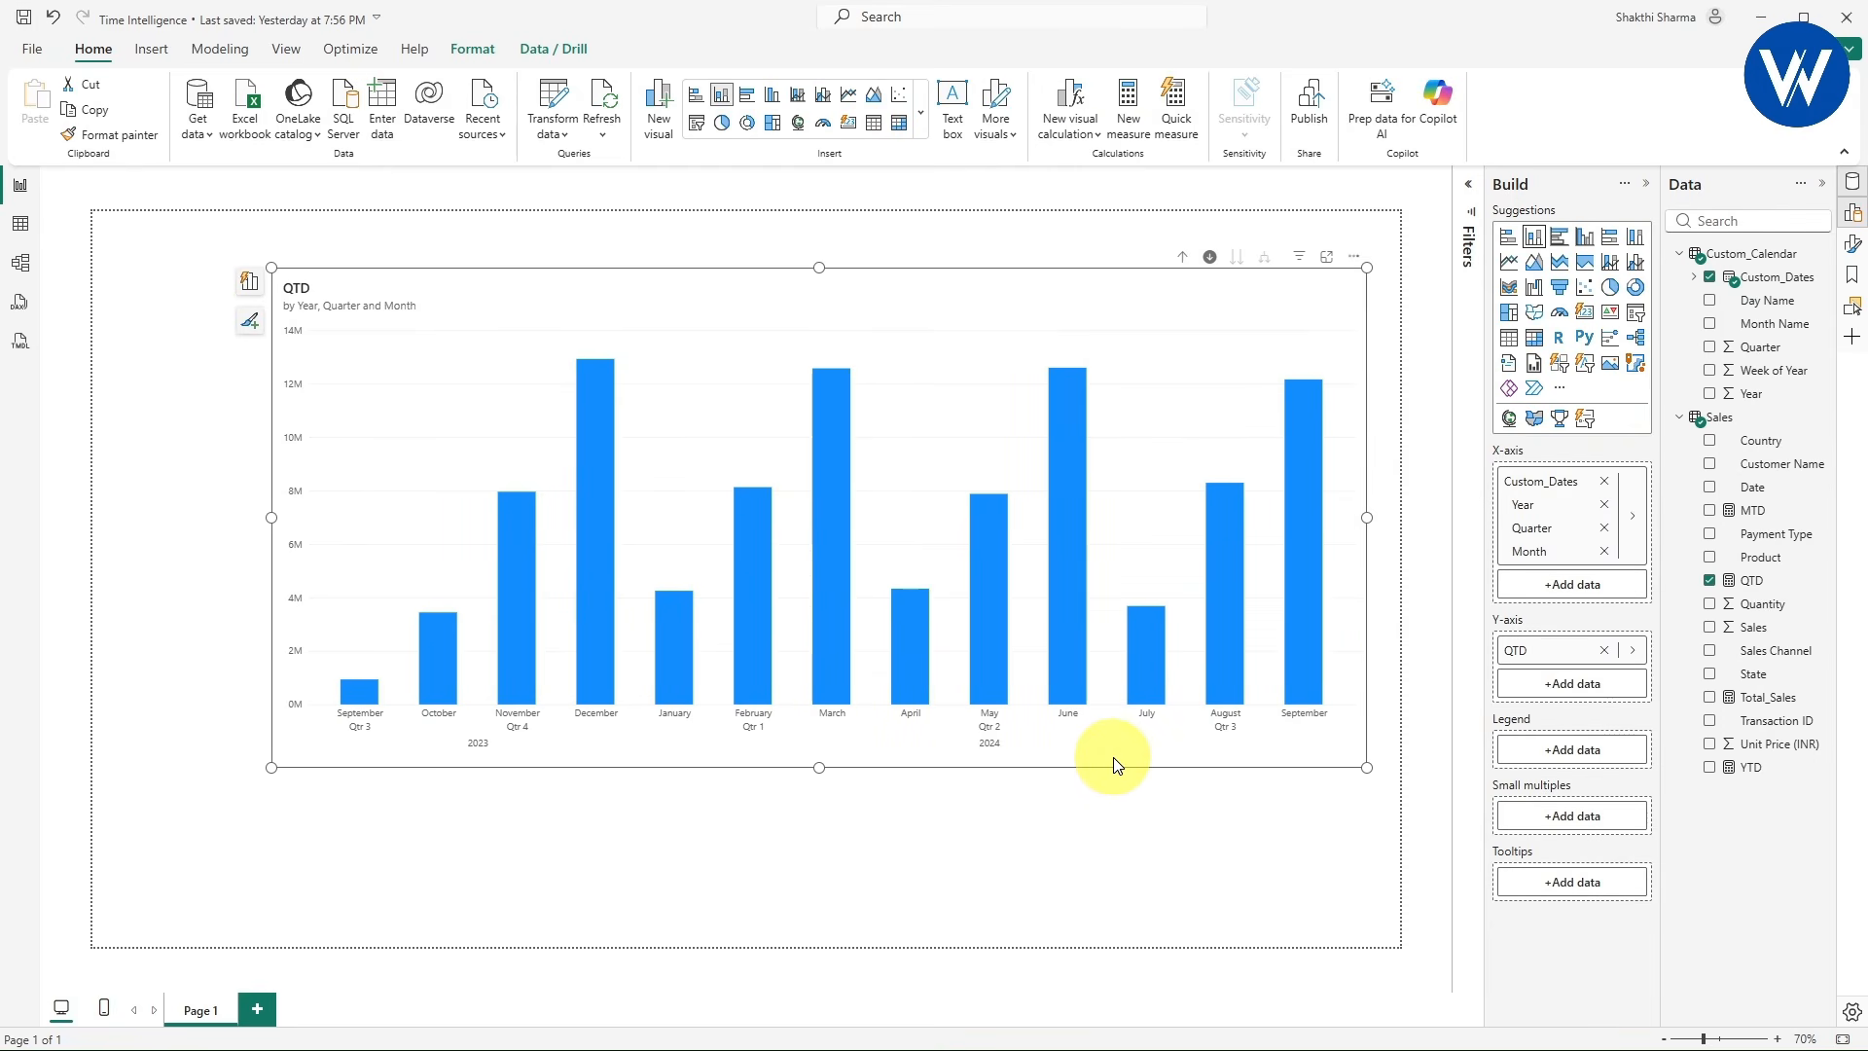
pyautogui.click(1175, 854)
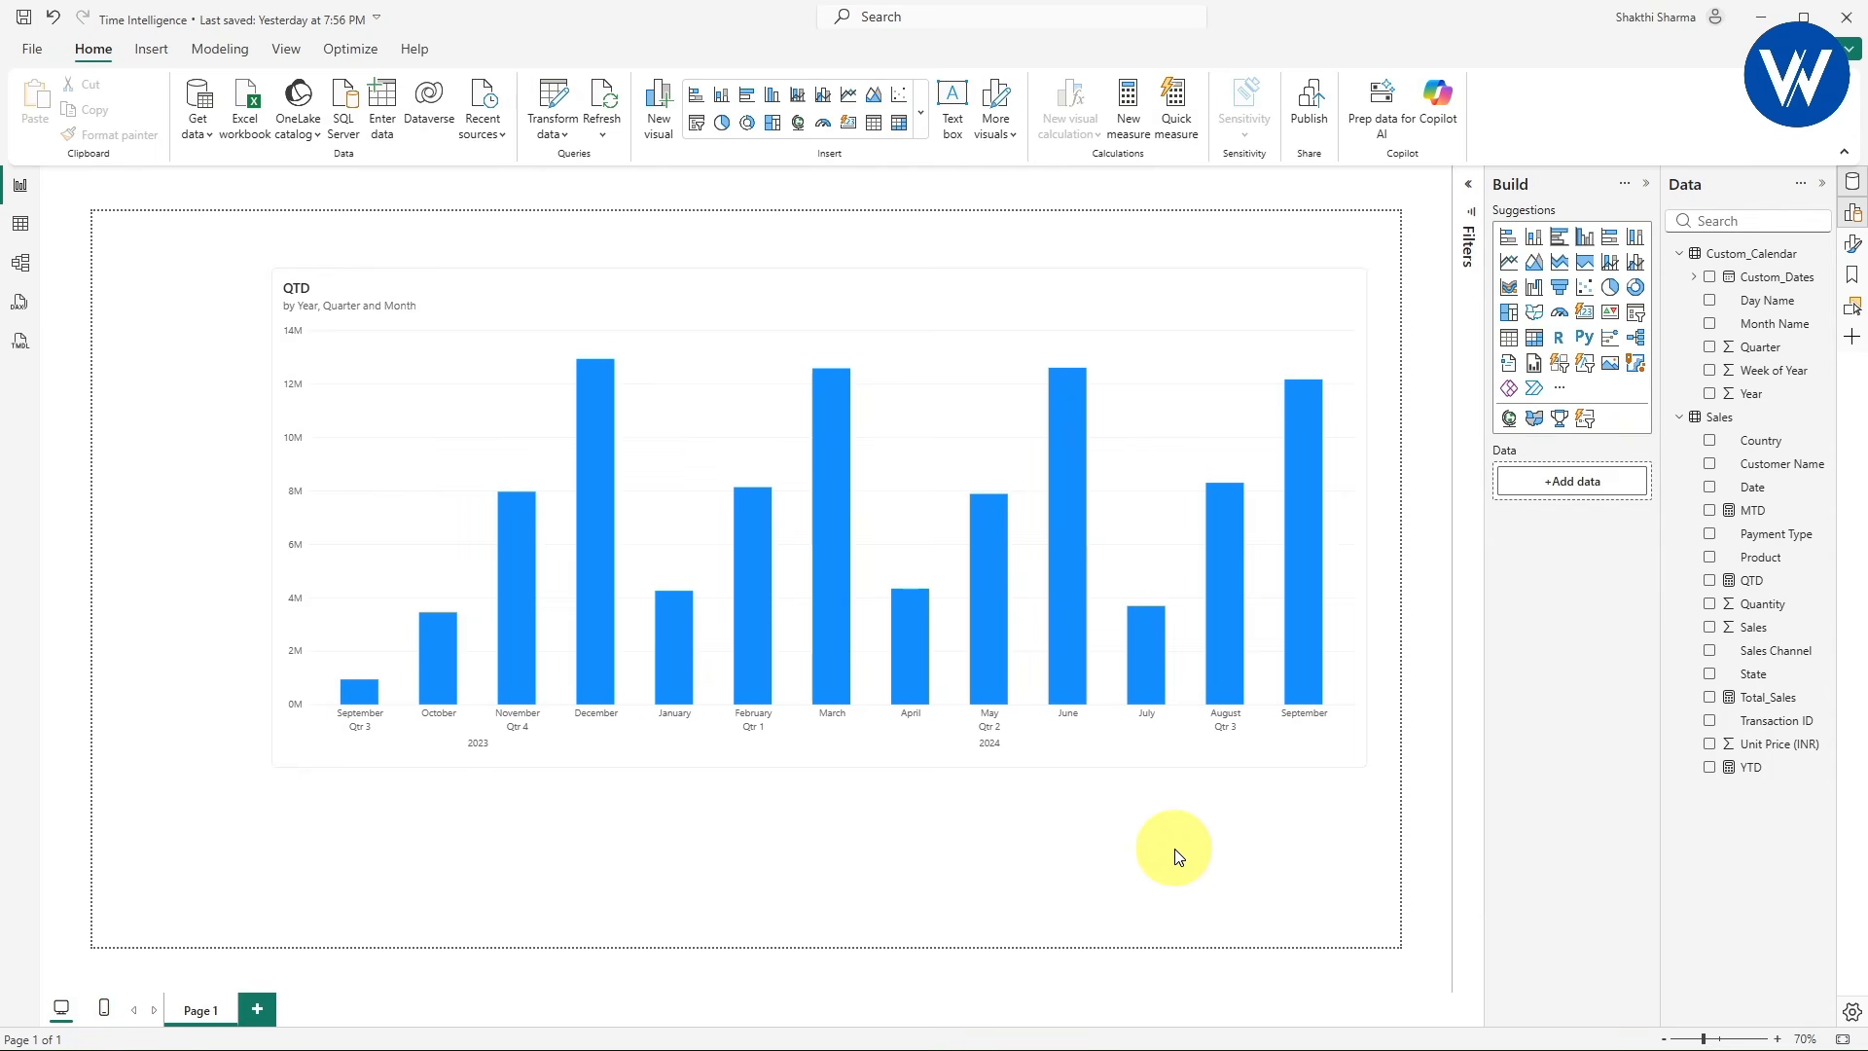
pyautogui.click(1207, 756)
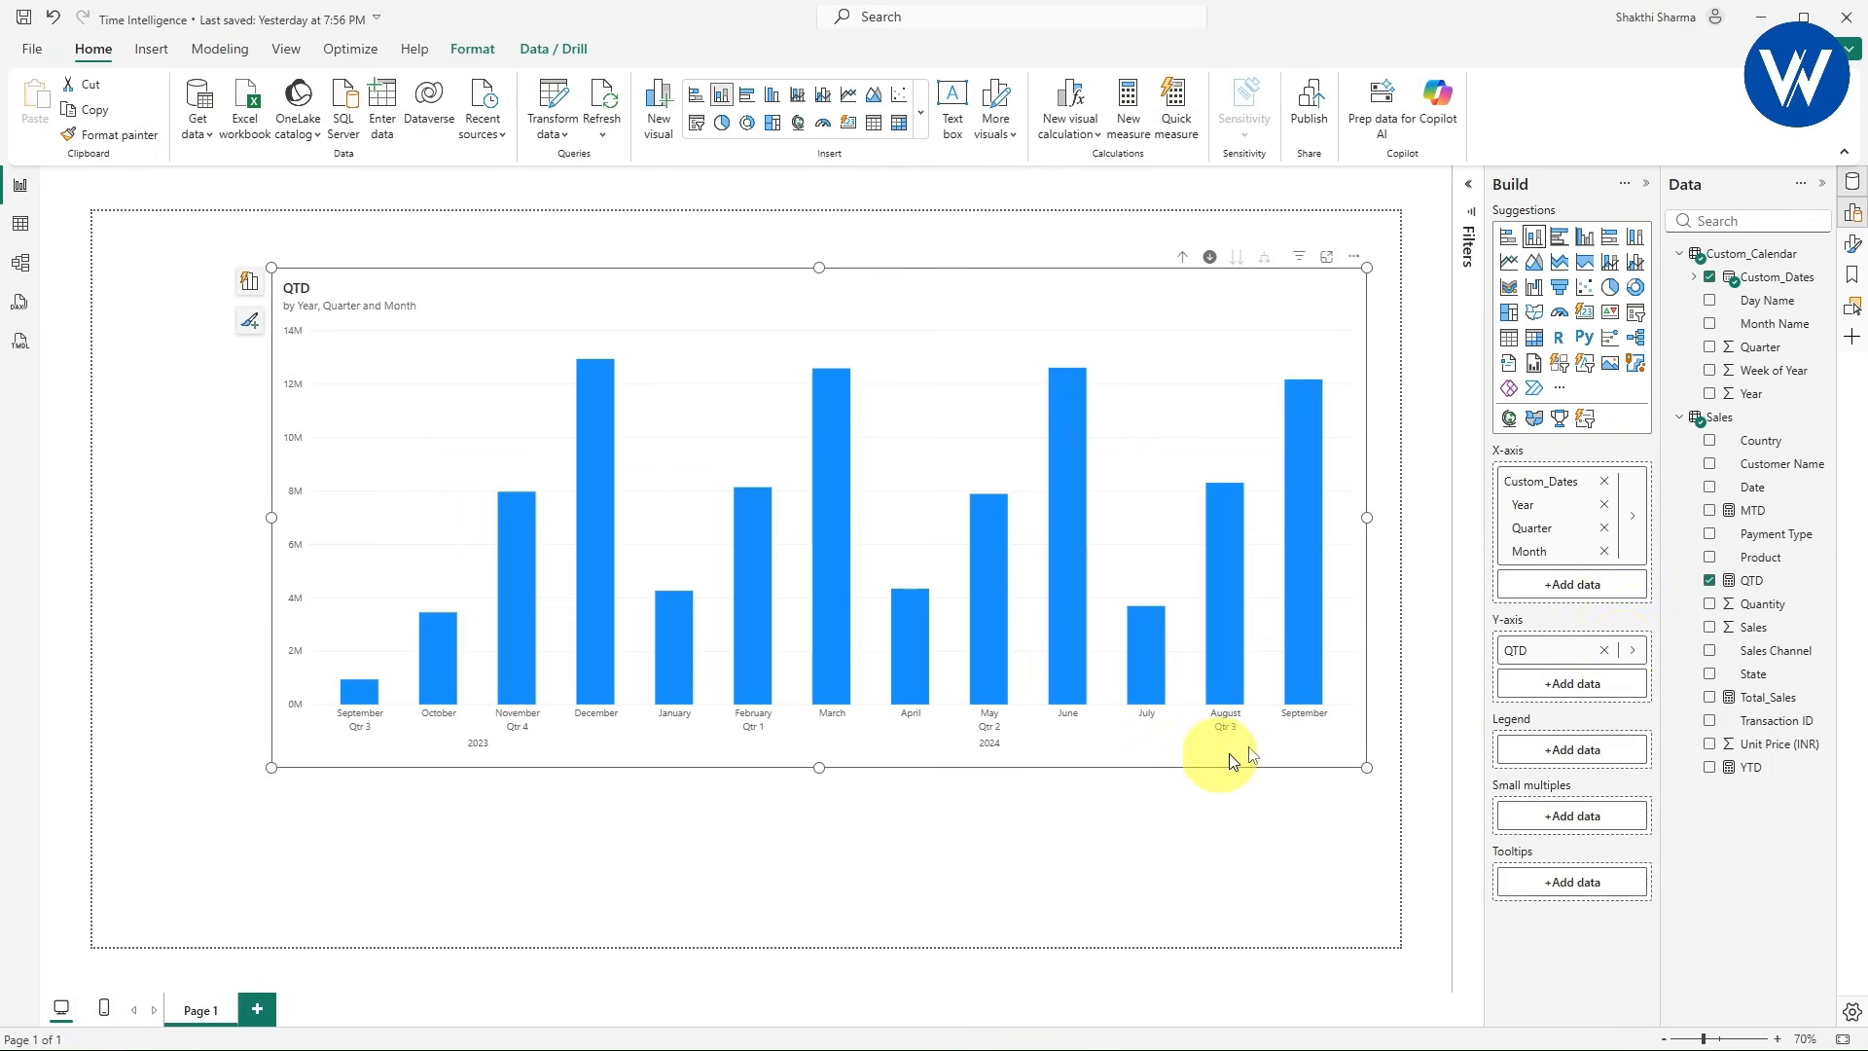
# - Replace QTD with YTD on the chart's Y-axis and remove the Month level from the X-axis date hierarchy
pyautogui.click(1604, 650)
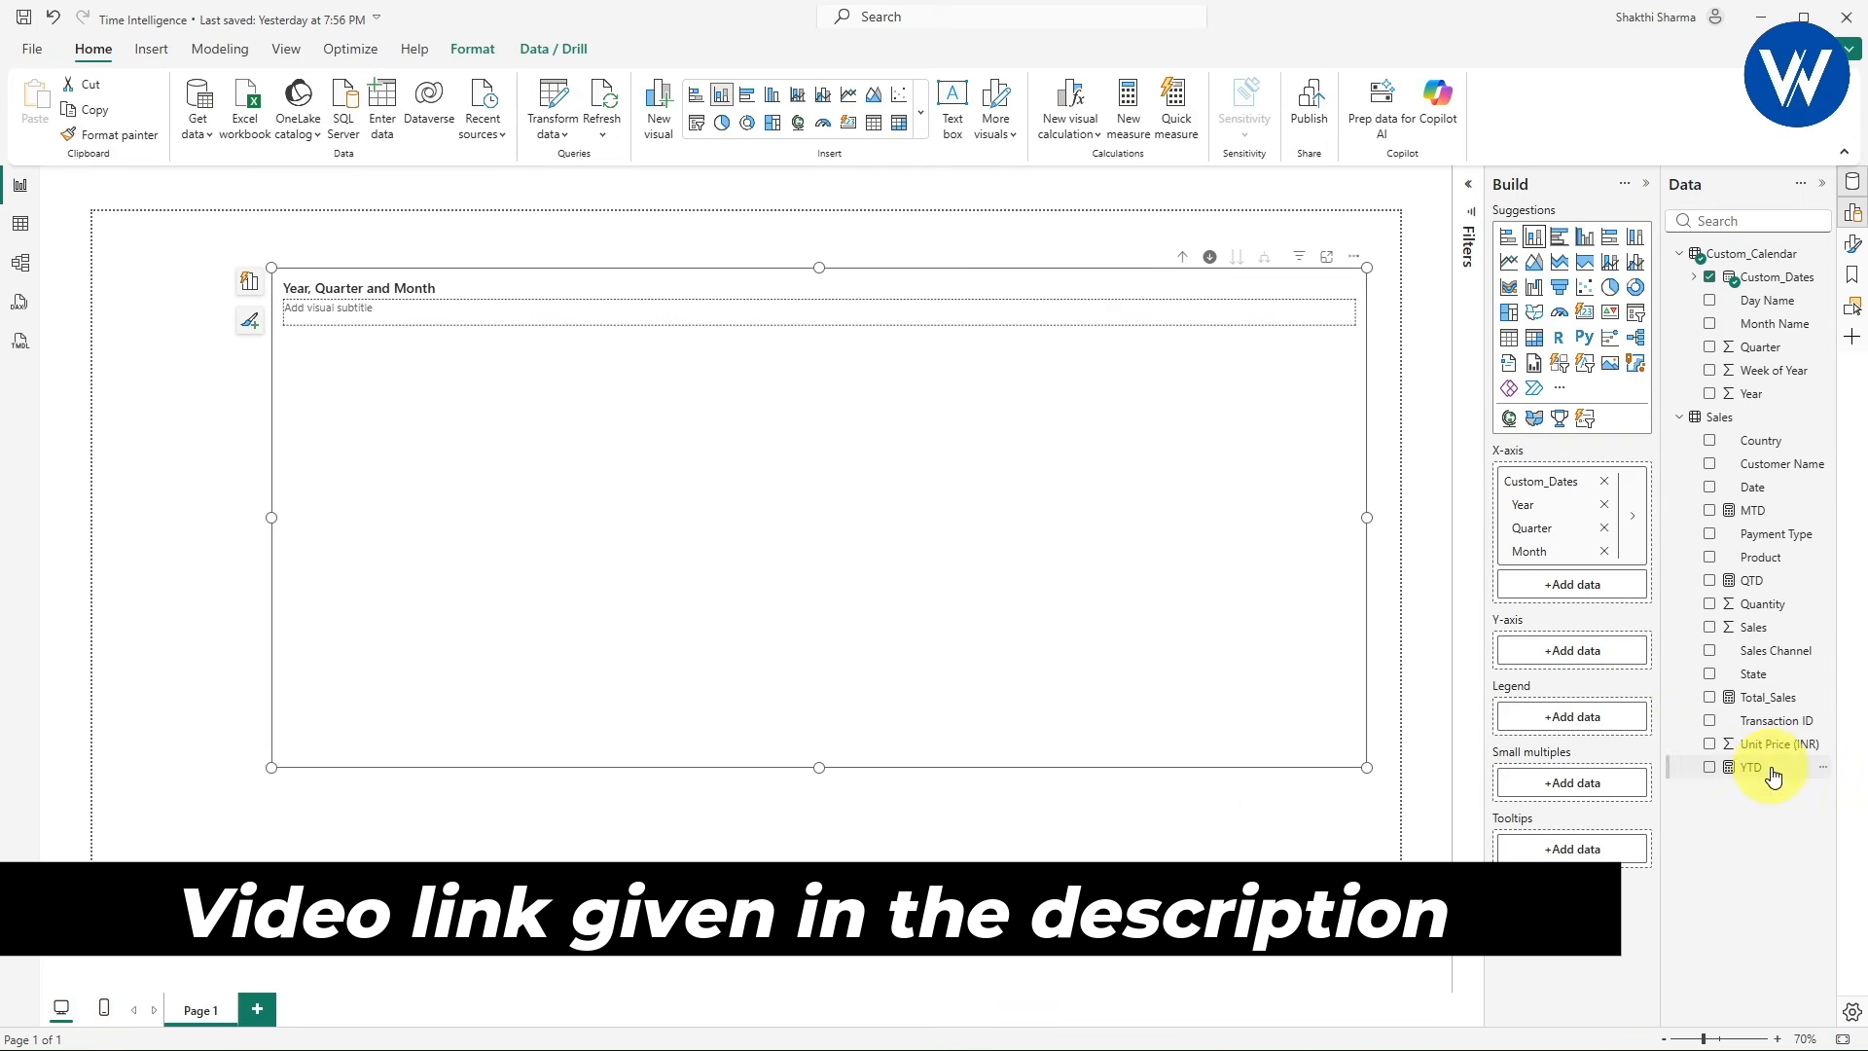
pyautogui.moveTo(1763, 768); pyautogui.dragTo(1587, 652)
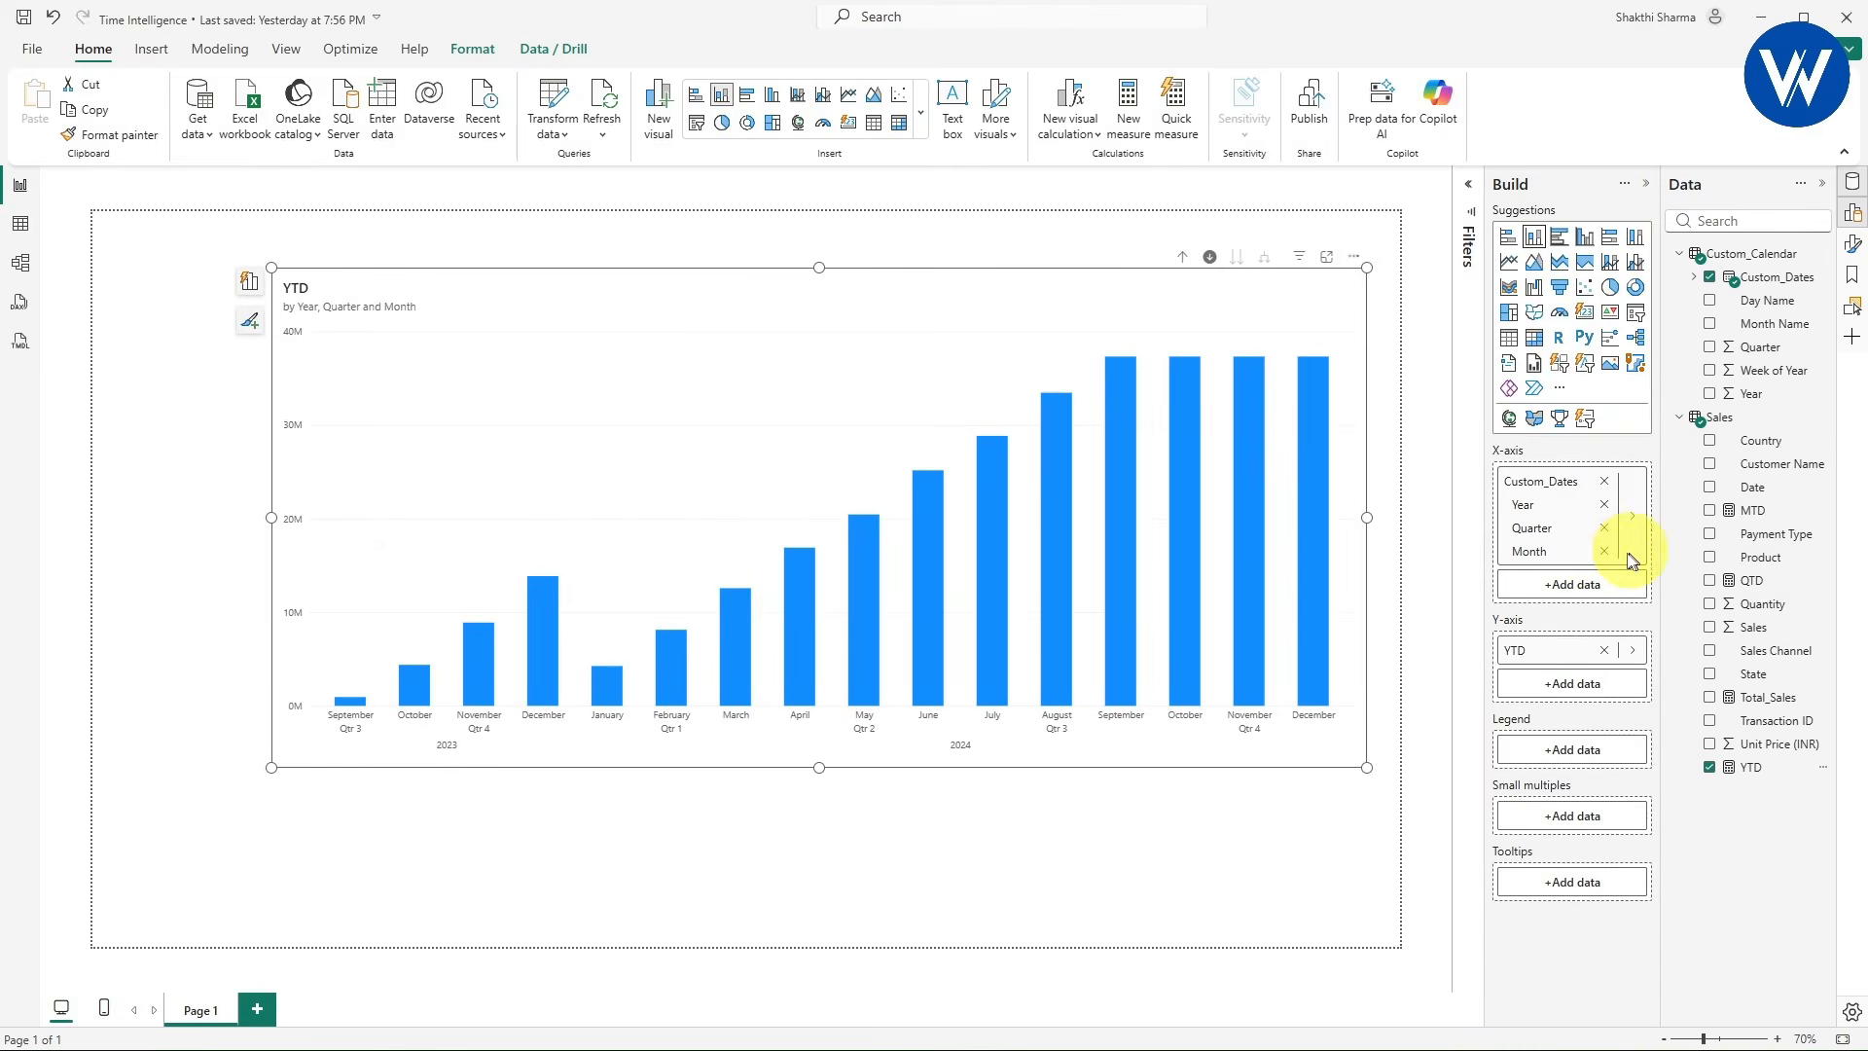
pyautogui.click(1604, 551)
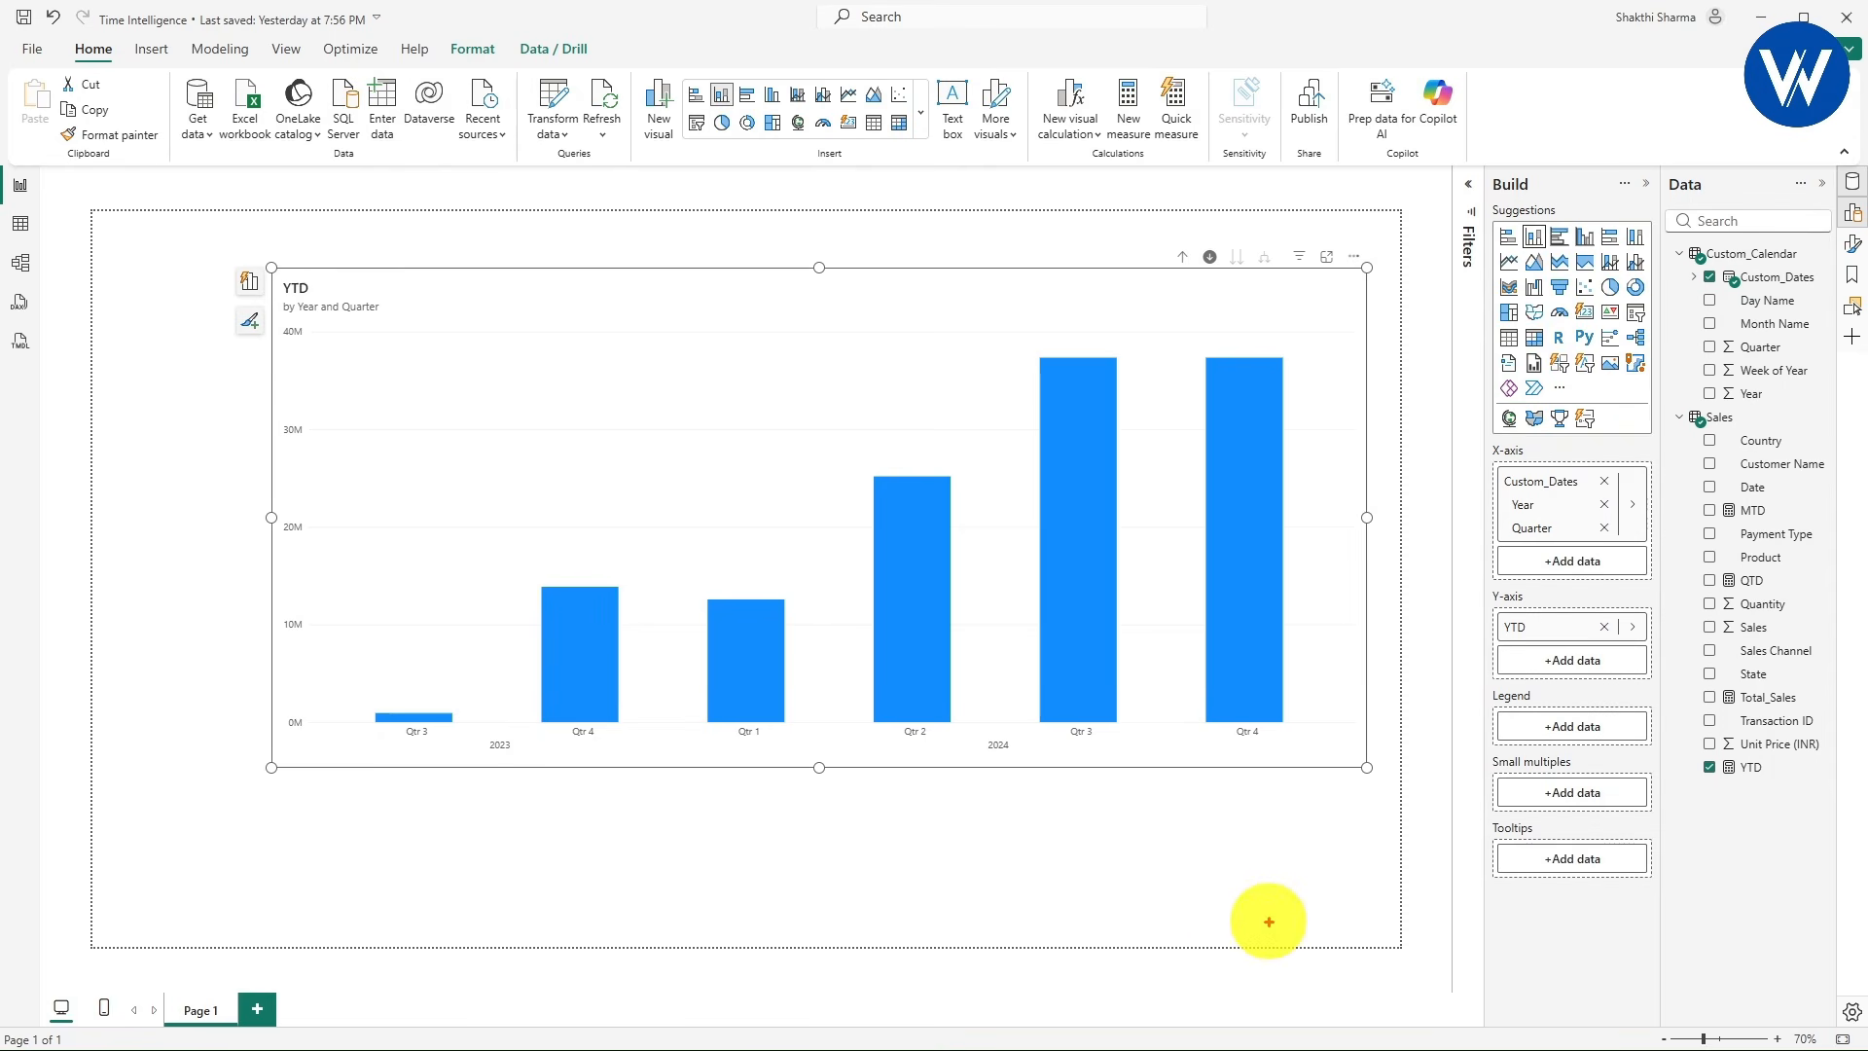
pyautogui.click(1054, 658)
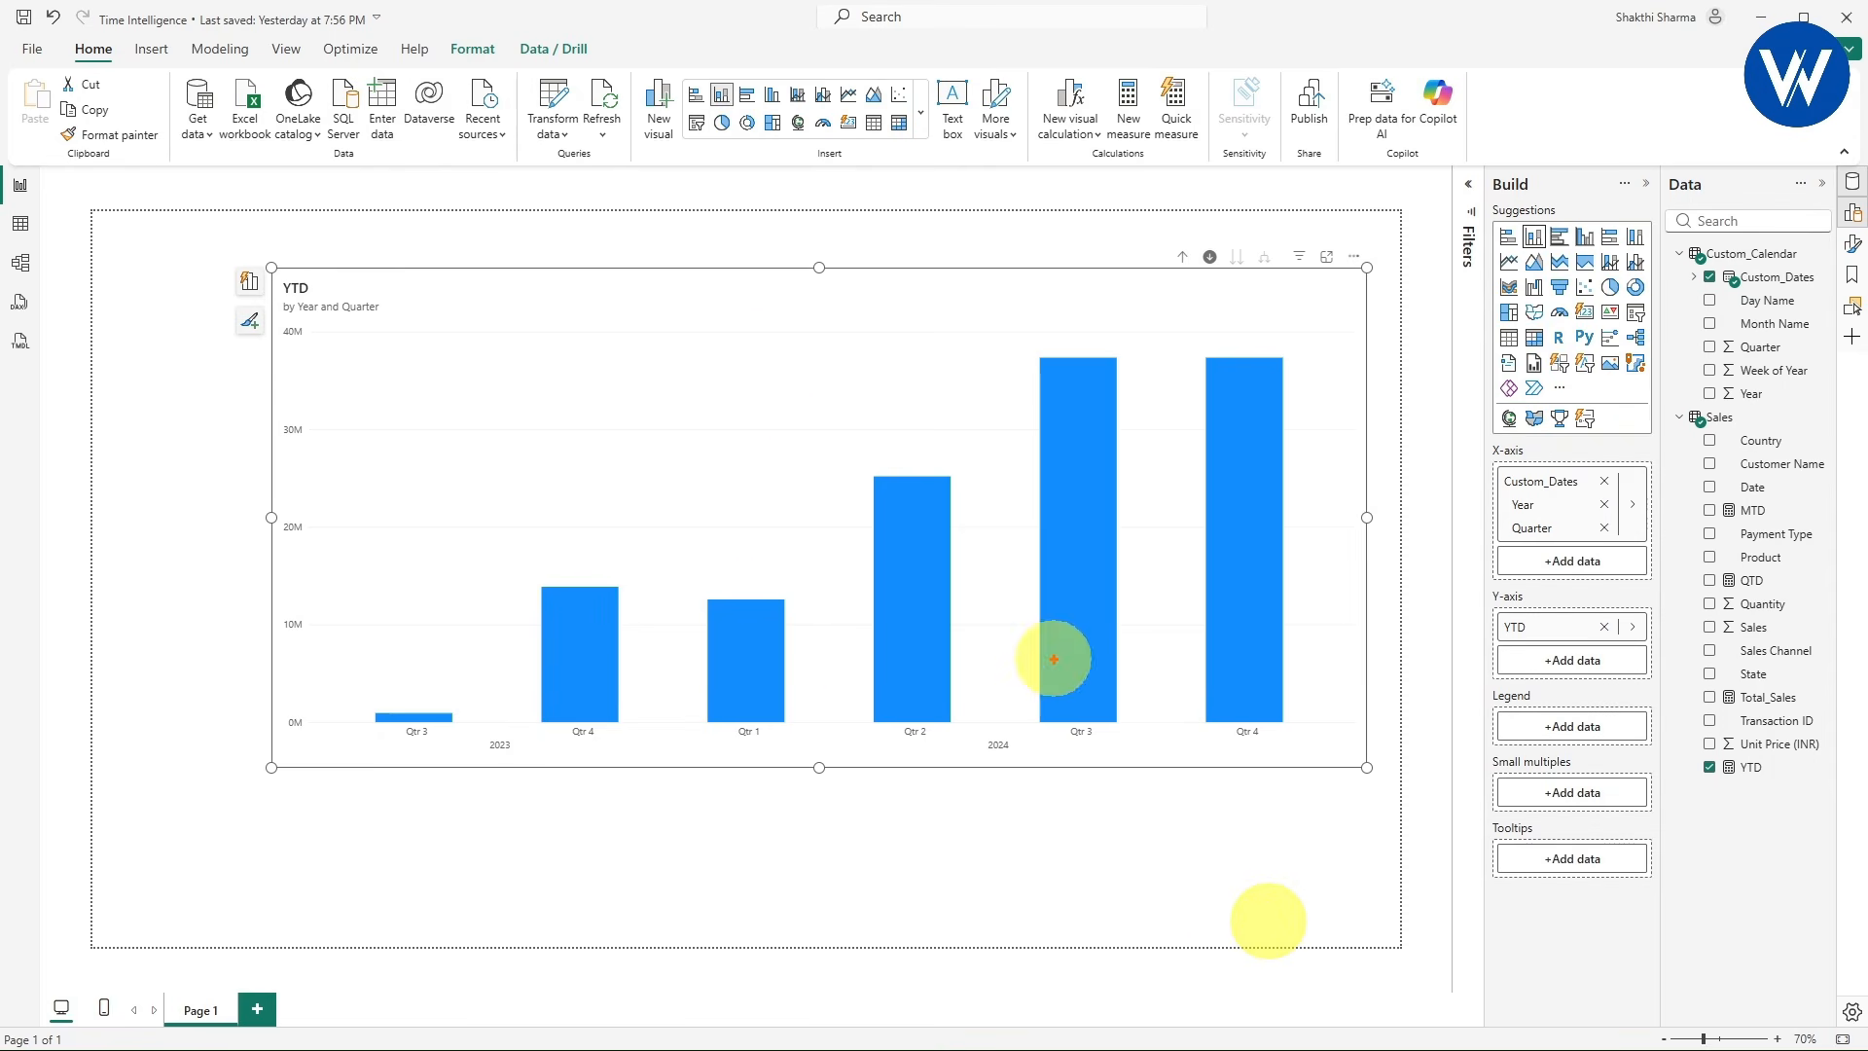
# - Examine how YTD builds up by quarter within 2023 and 2024 on the chart, including the value for 2024 Qtr 4
pyautogui.moveTo(676, 331)
pyautogui.mouseDown()
pyautogui.moveTo(1343, 750)
pyautogui.moveTo(1329, 761)
pyautogui.mouseUp()
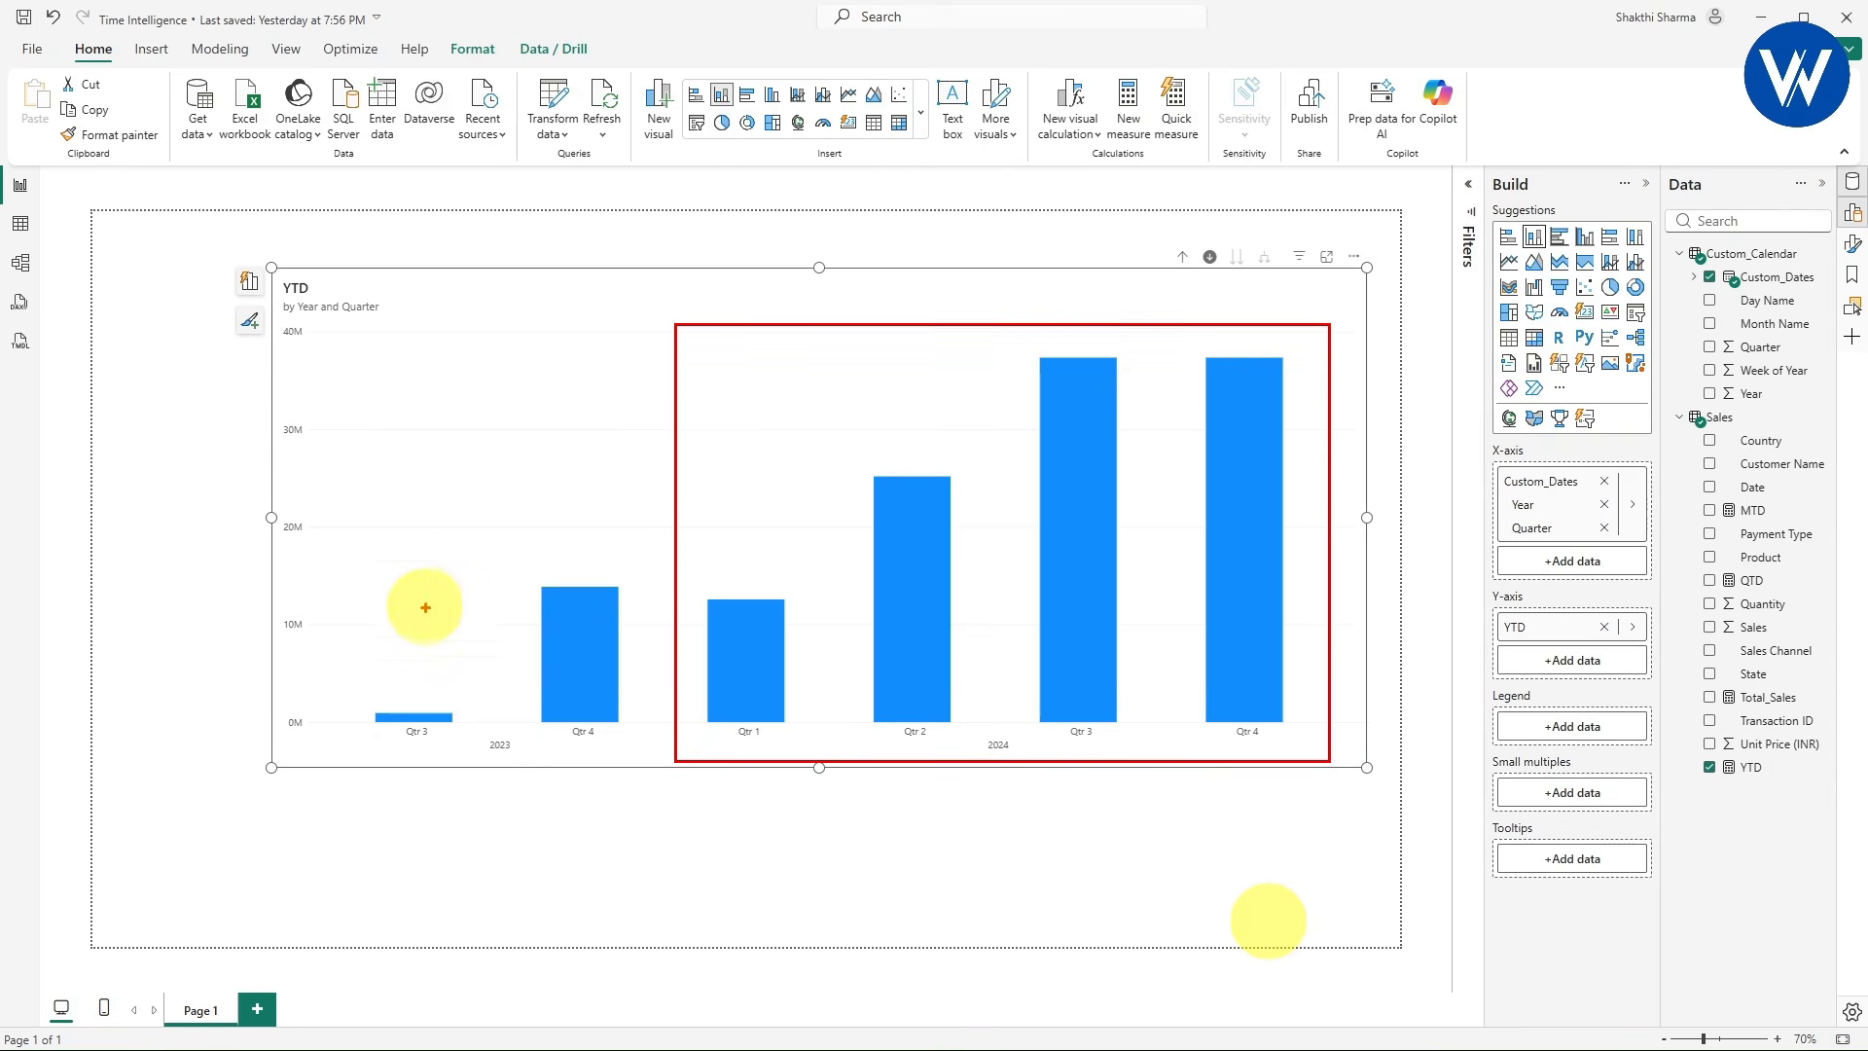
pyautogui.moveTo(328, 457); pyautogui.dragTo(647, 753)
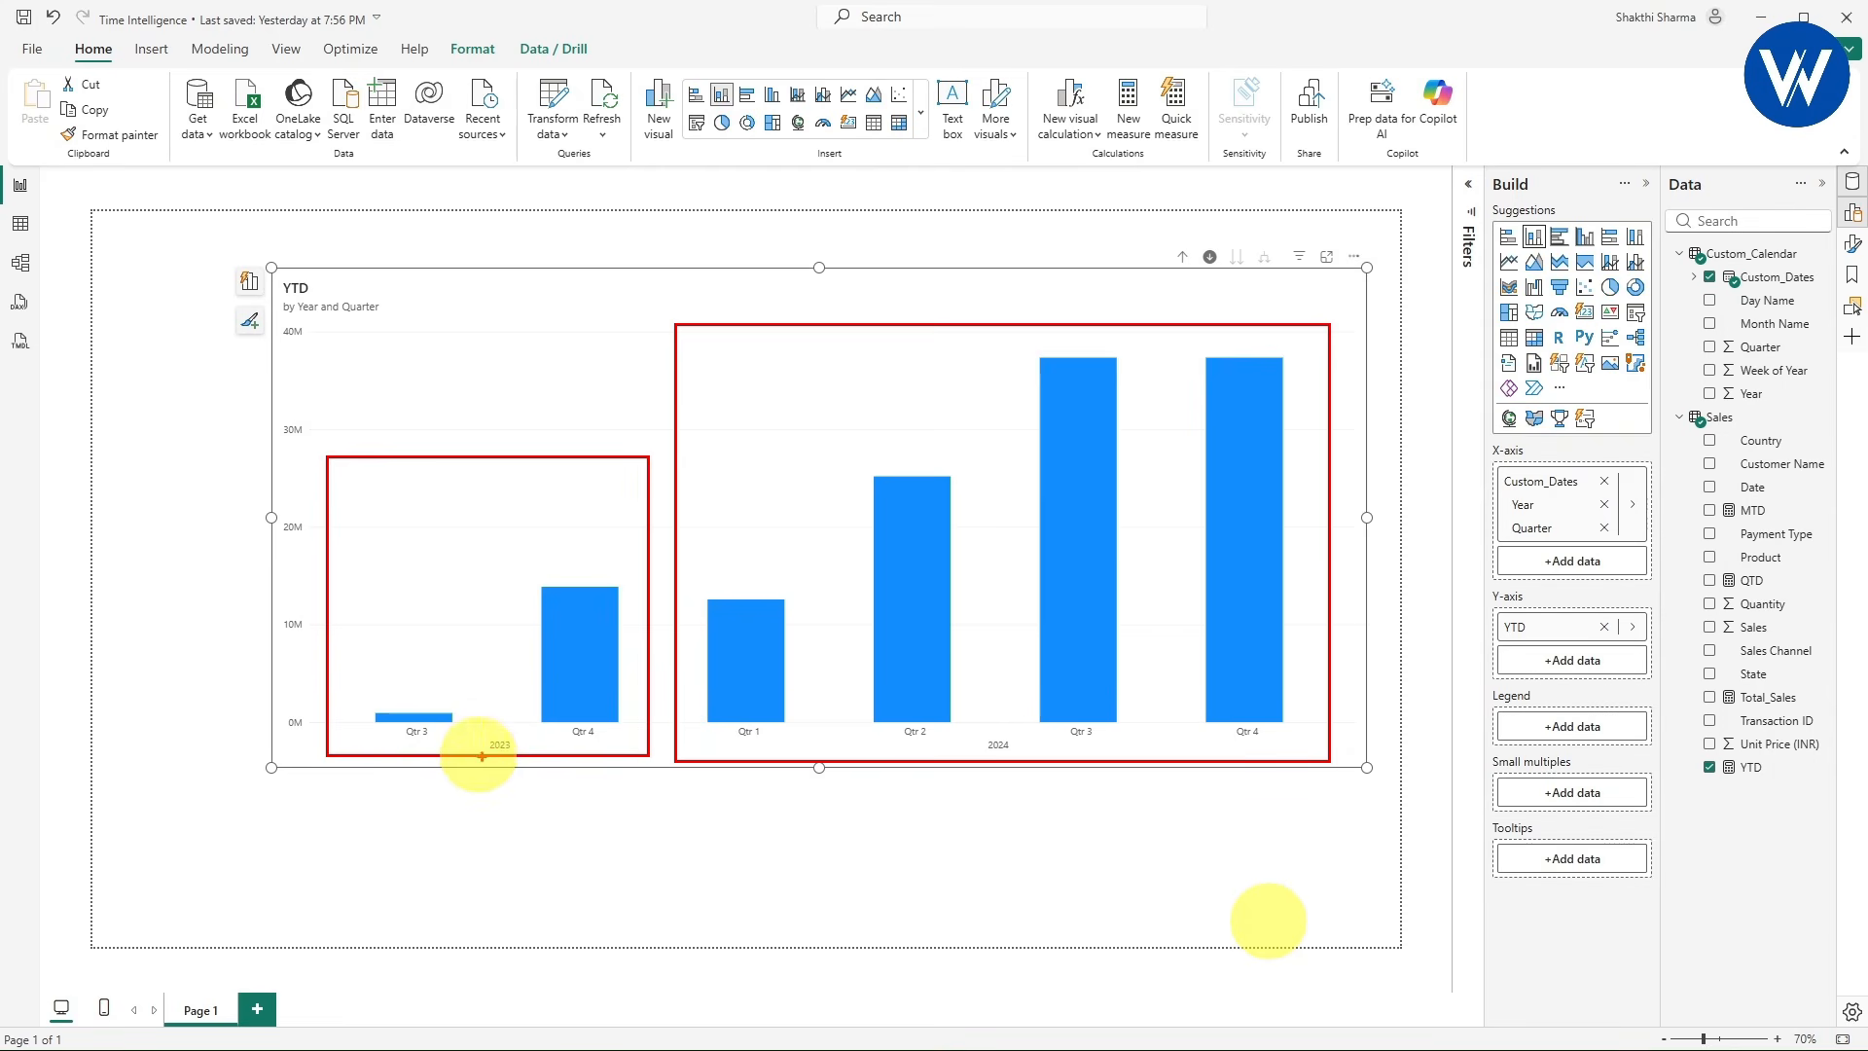
pyautogui.moveTo(559, 534)
pyautogui.mouseDown()
pyautogui.moveTo(388, 661)
pyautogui.moveTo(380, 706)
pyautogui.mouseUp()
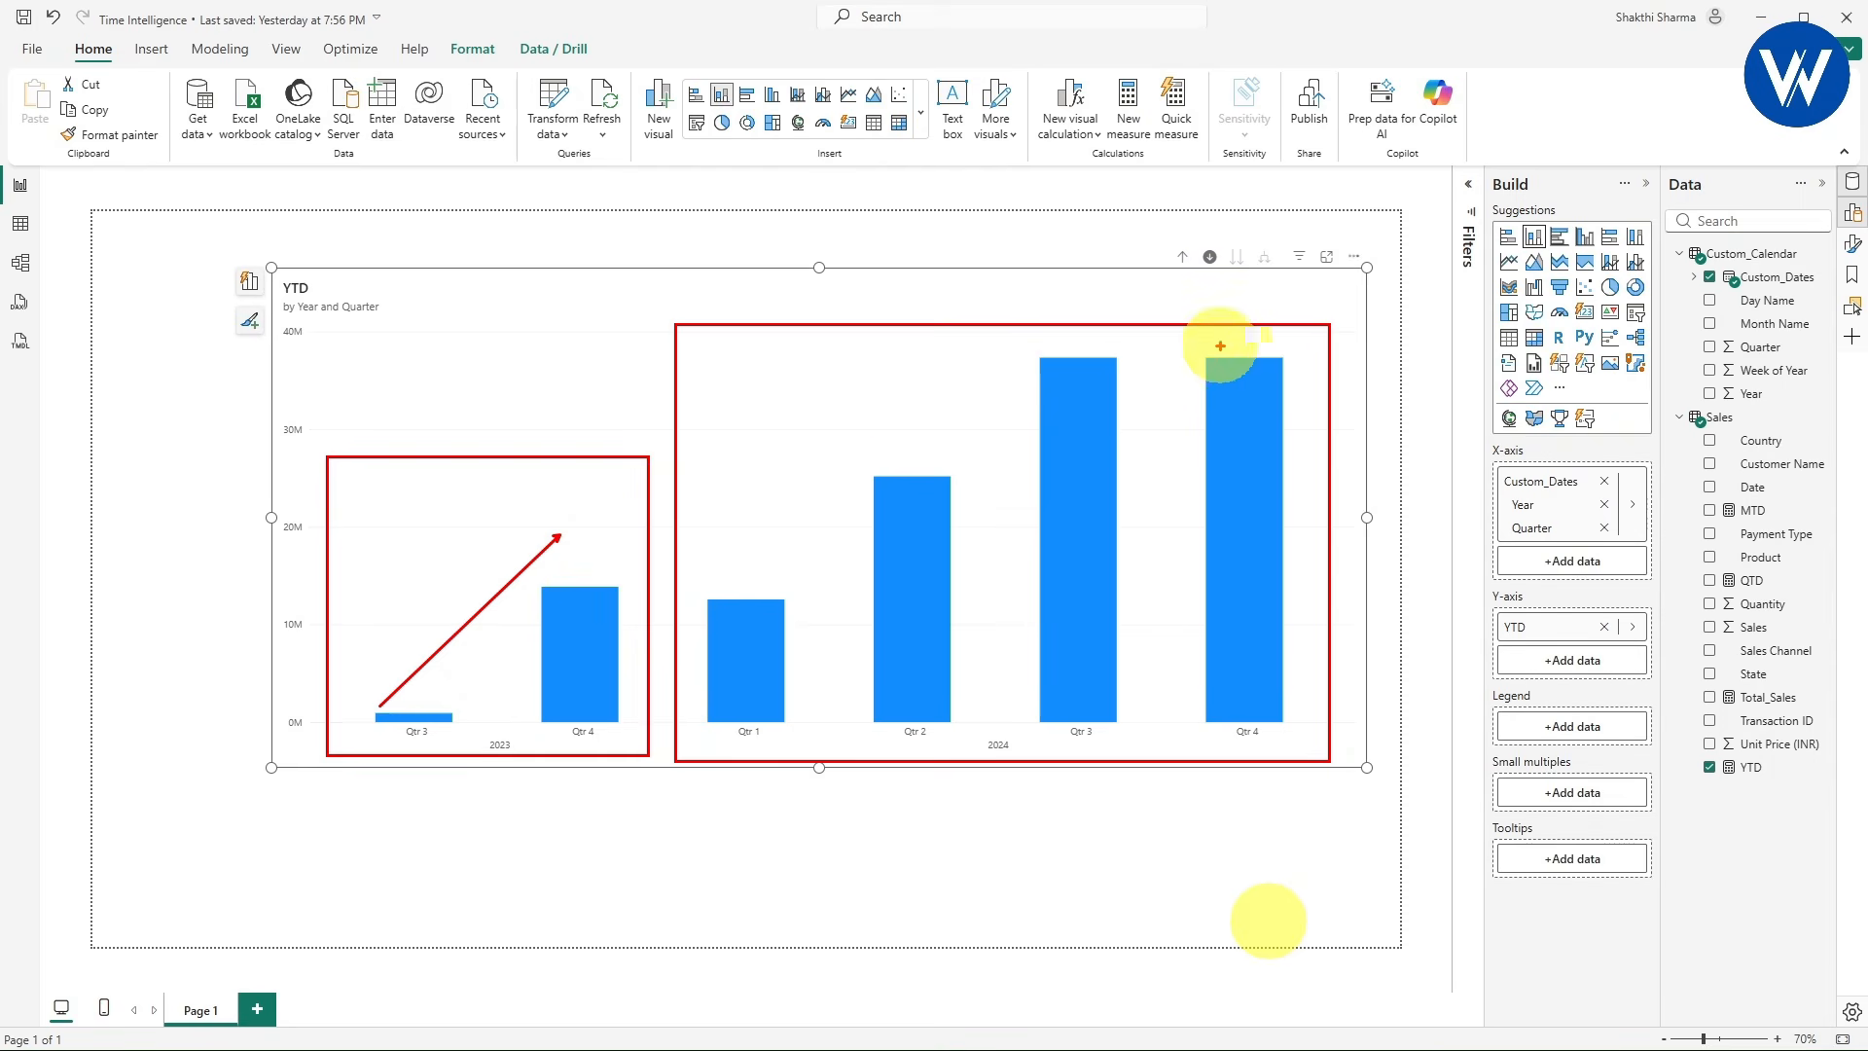
pyautogui.moveTo(1219, 345)
pyautogui.mouseDown()
pyautogui.moveTo(925, 370)
pyautogui.moveTo(768, 584)
pyautogui.mouseUp()
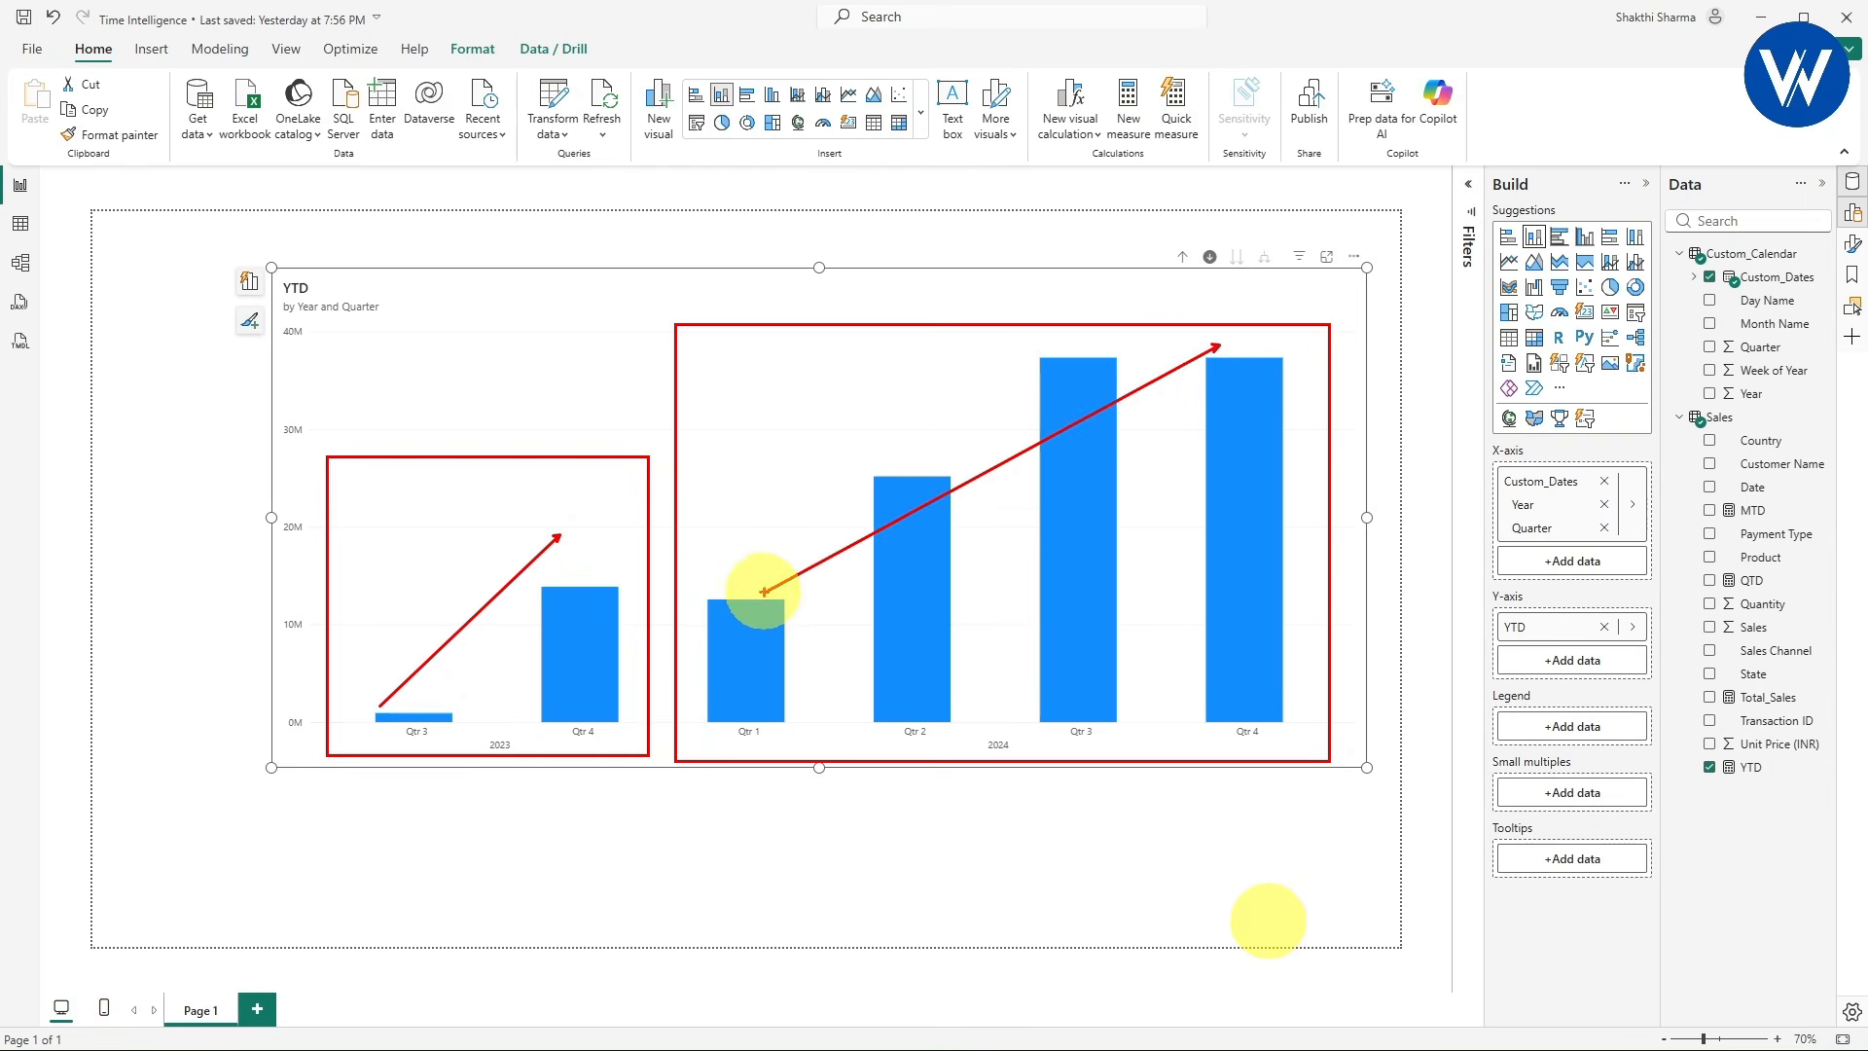
pyautogui.click(1086, 430)
pyautogui.moveTo(1258, 446)
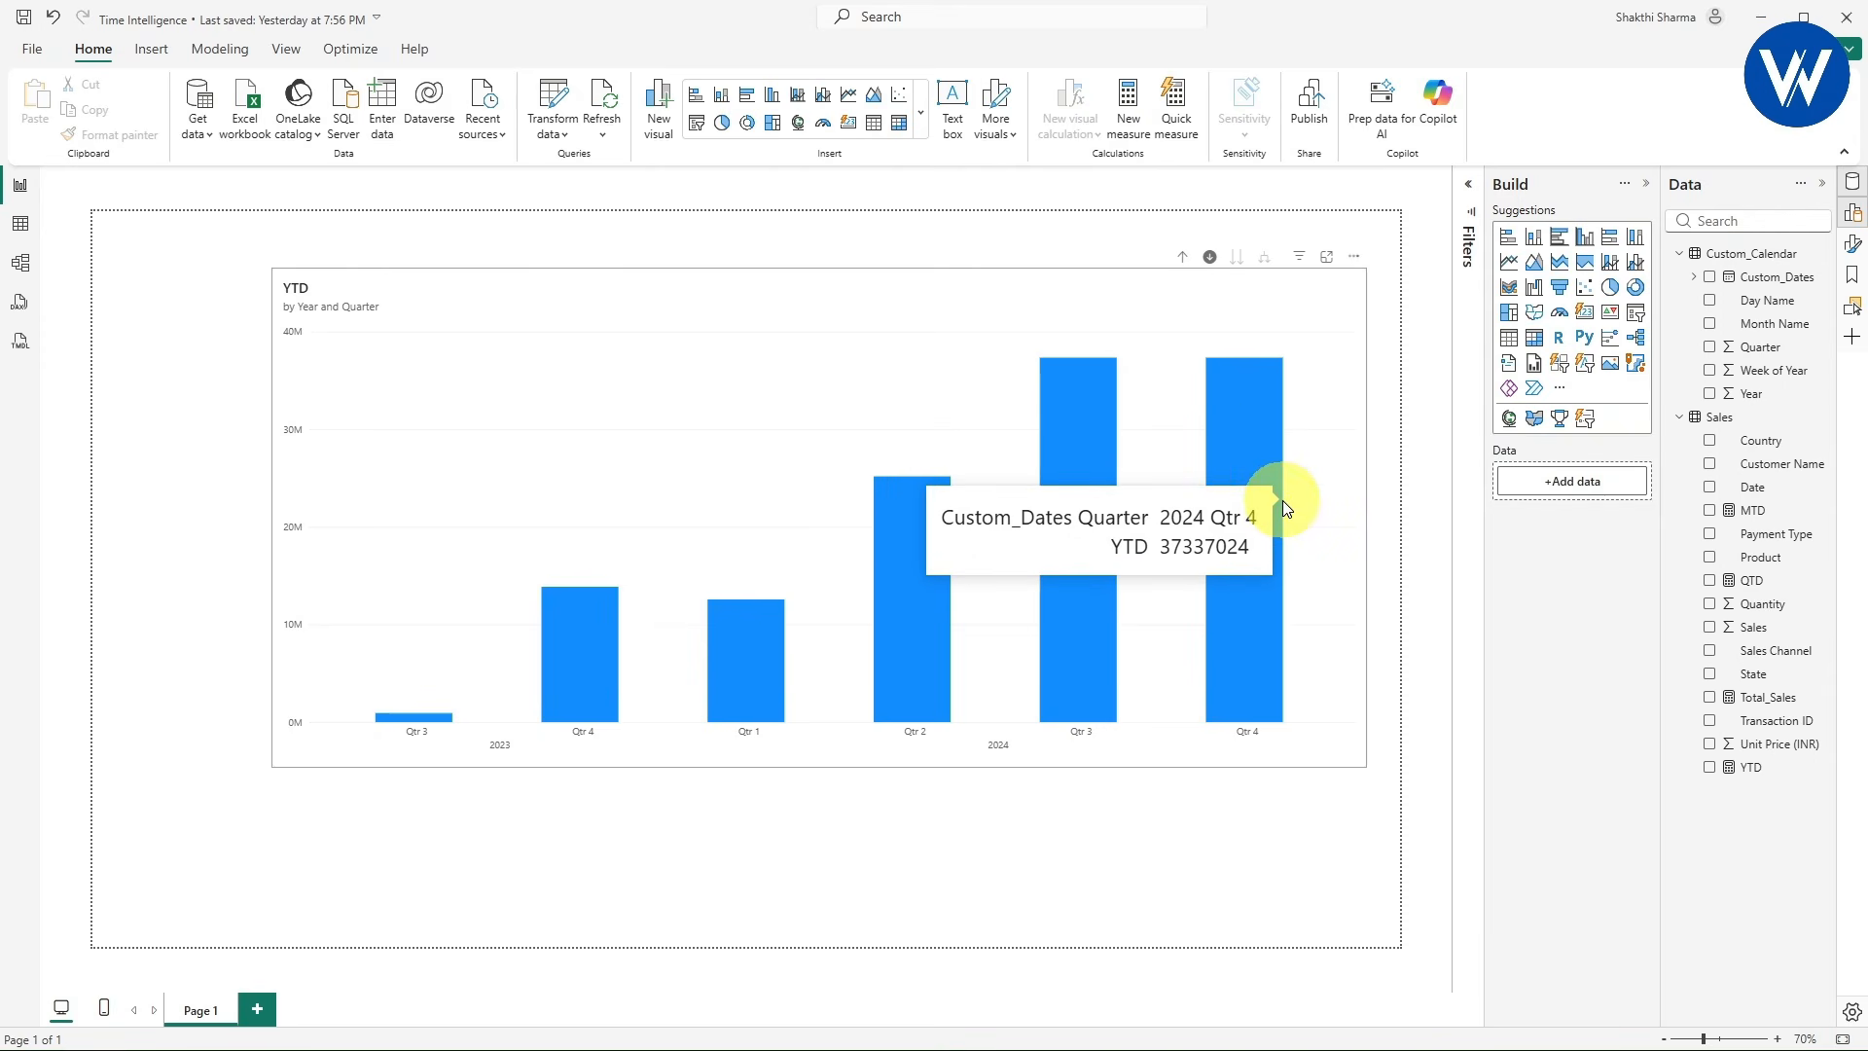
# - Check the range of dates in the Sales table's Date column through its filter list, leaving the column unfiltered
pyautogui.click(20, 223)
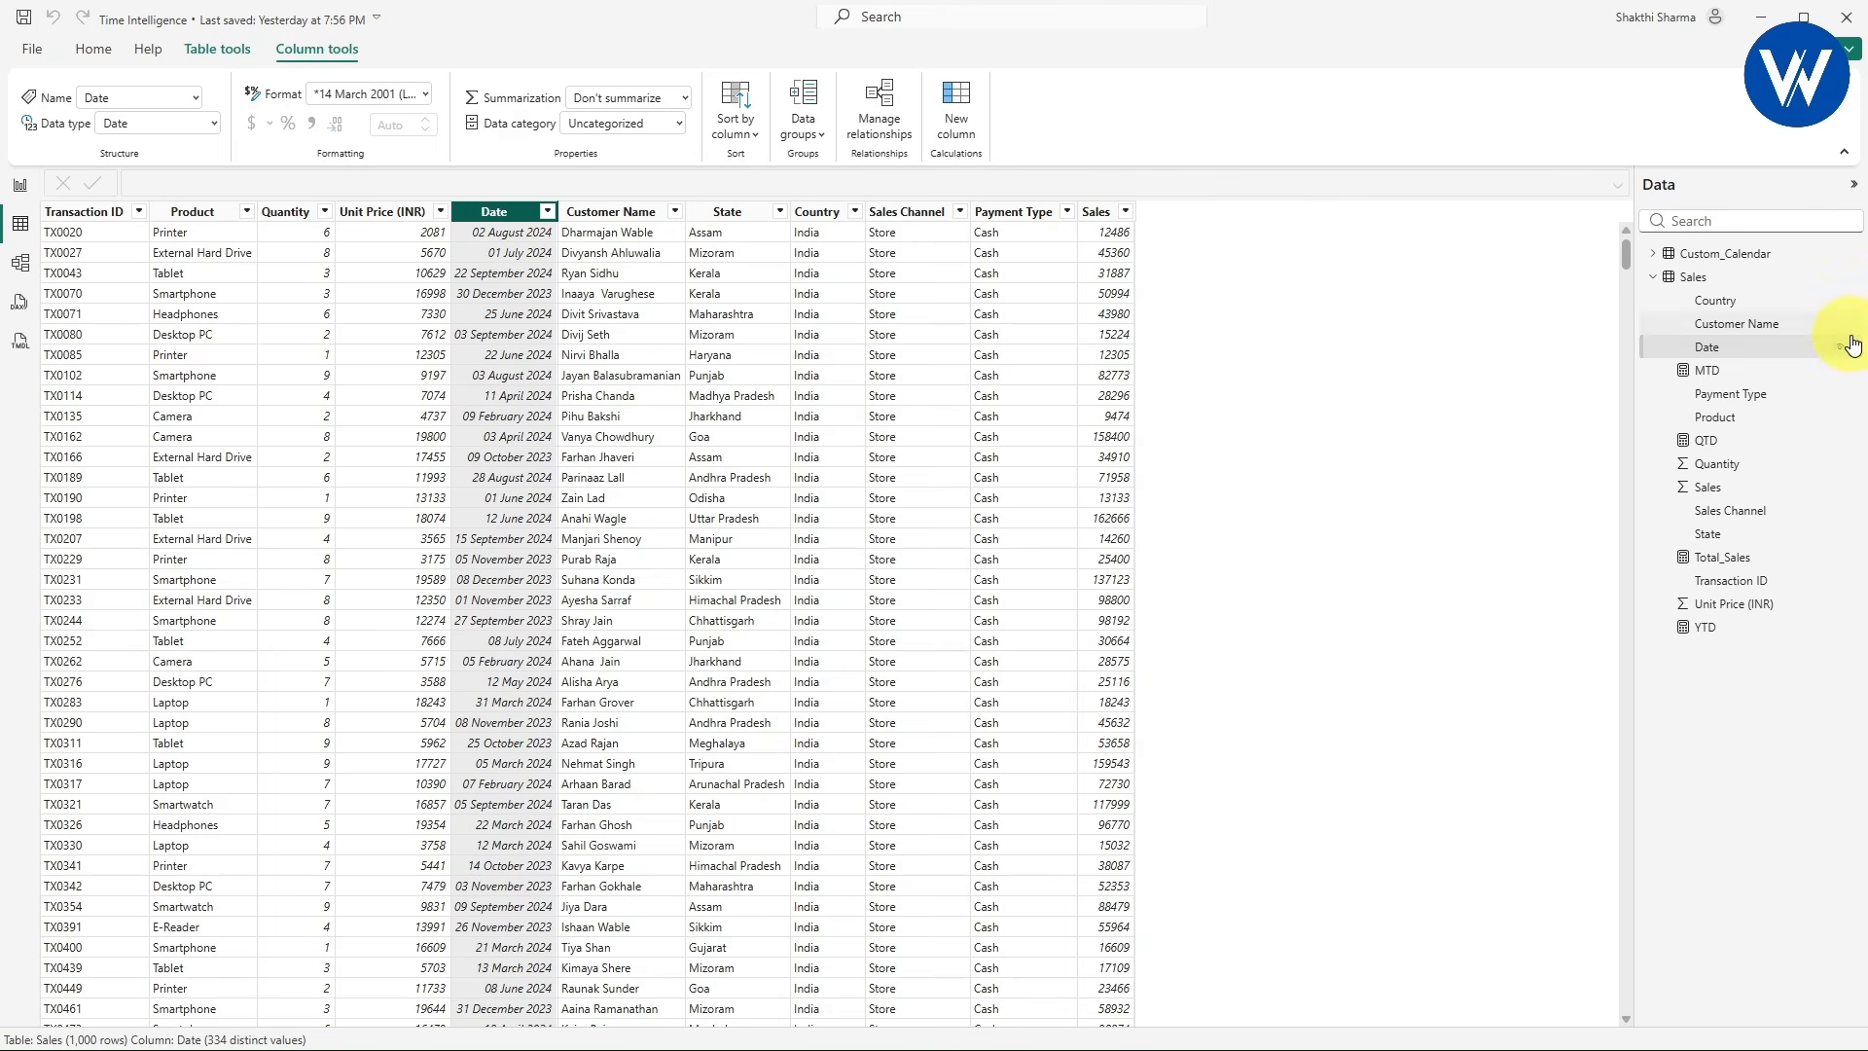
pyautogui.click(548, 211)
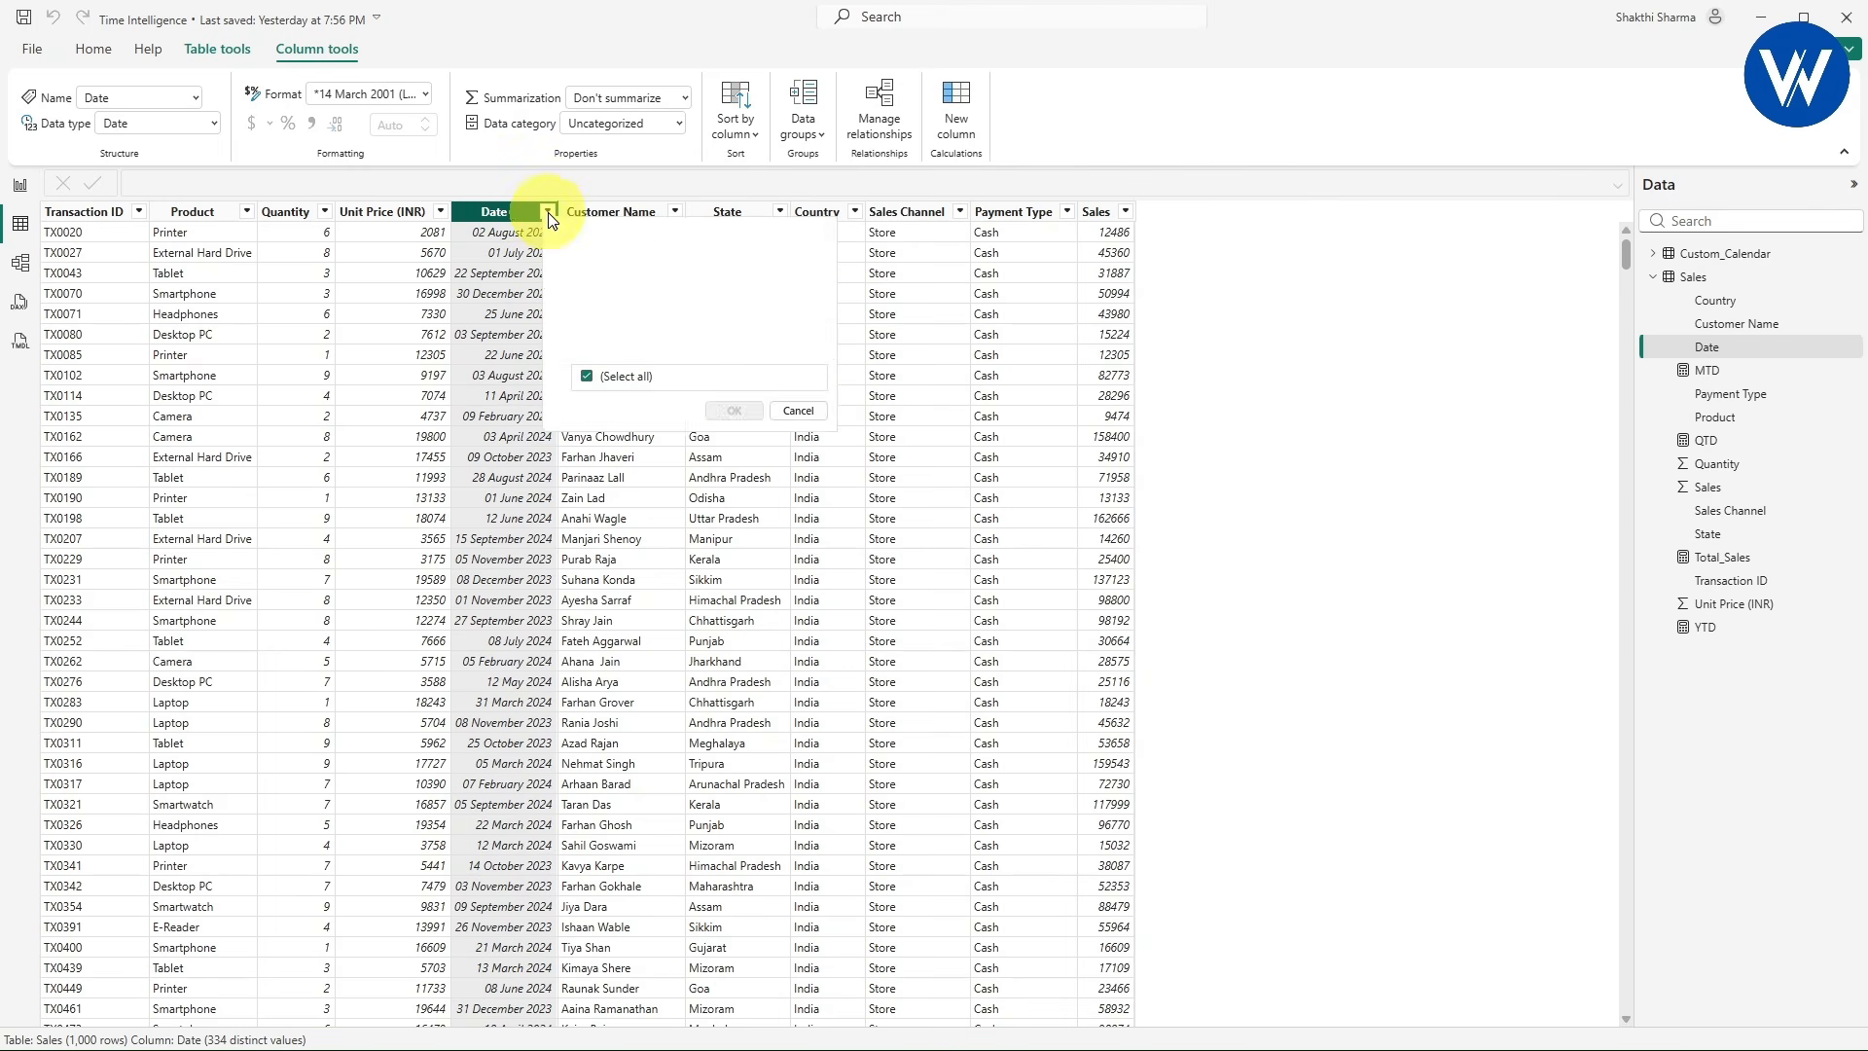
pyautogui.scroll(-3, 650, 429)
pyautogui.scroll(-4, 650, 429)
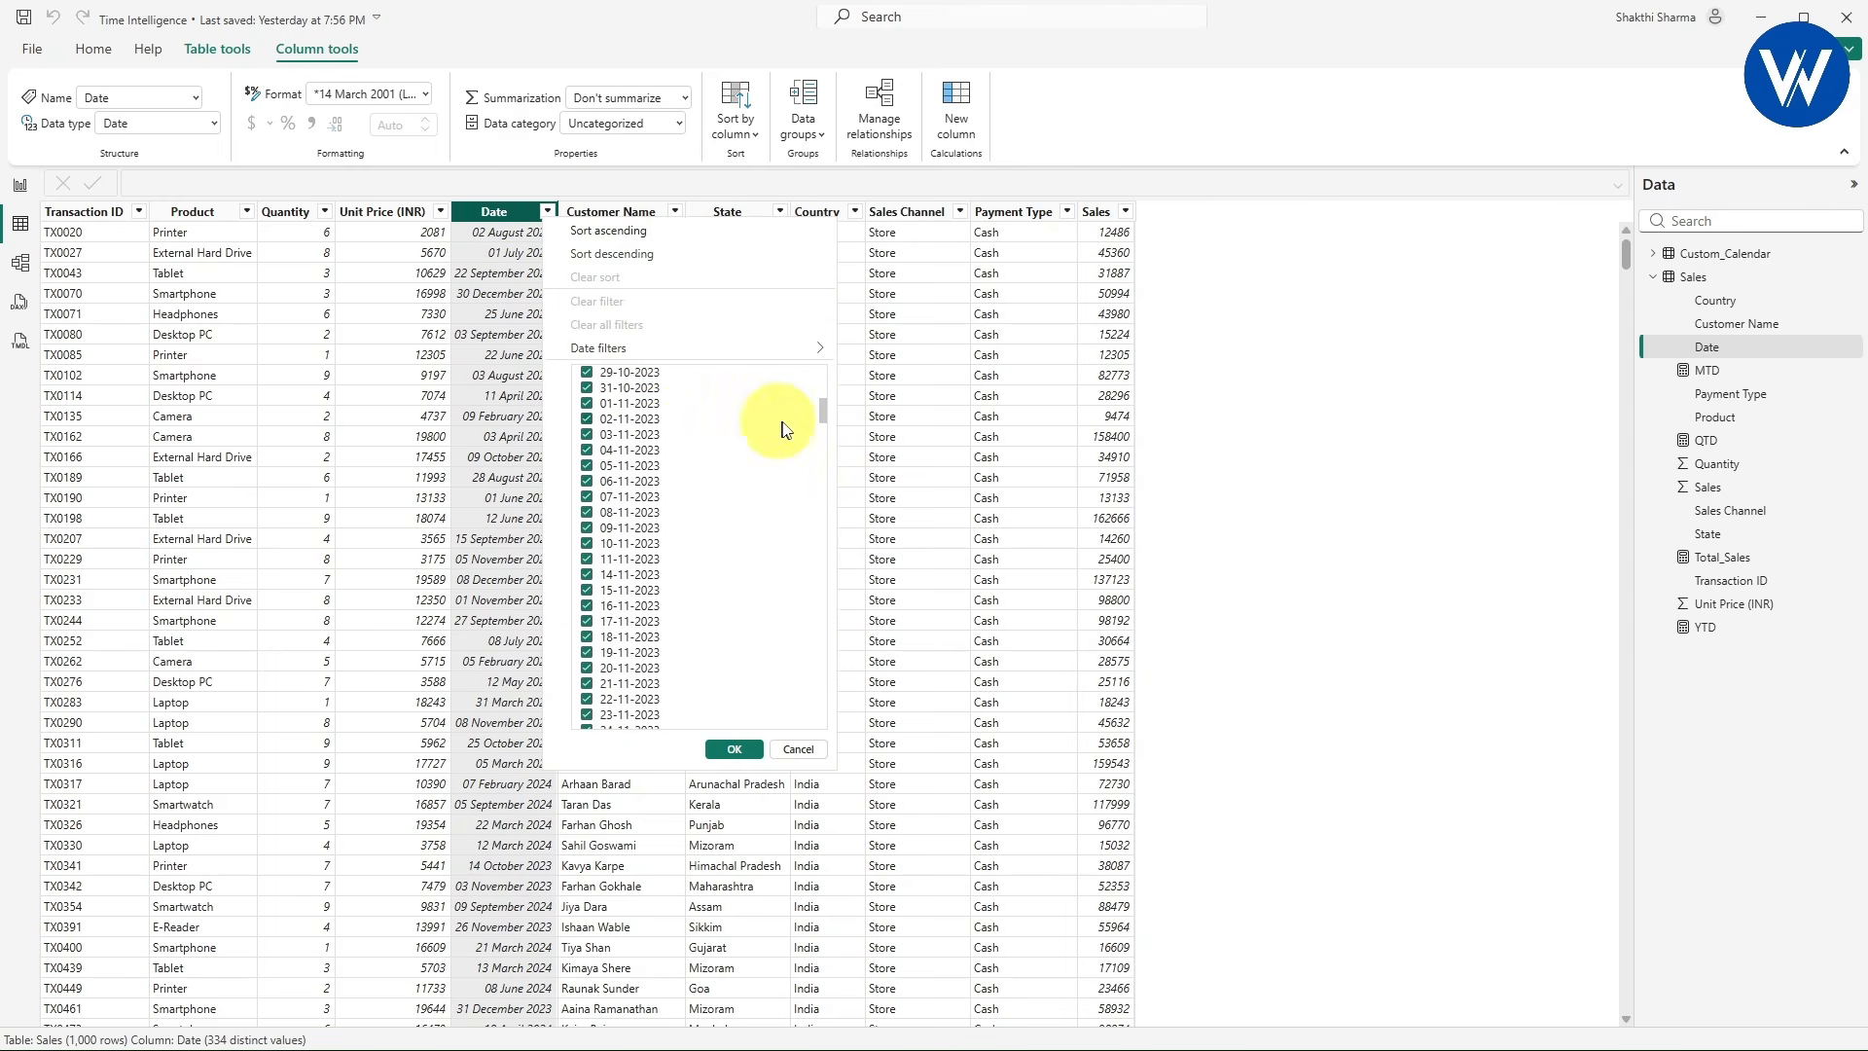
pyautogui.moveTo(821, 409); pyautogui.dragTo(827, 718)
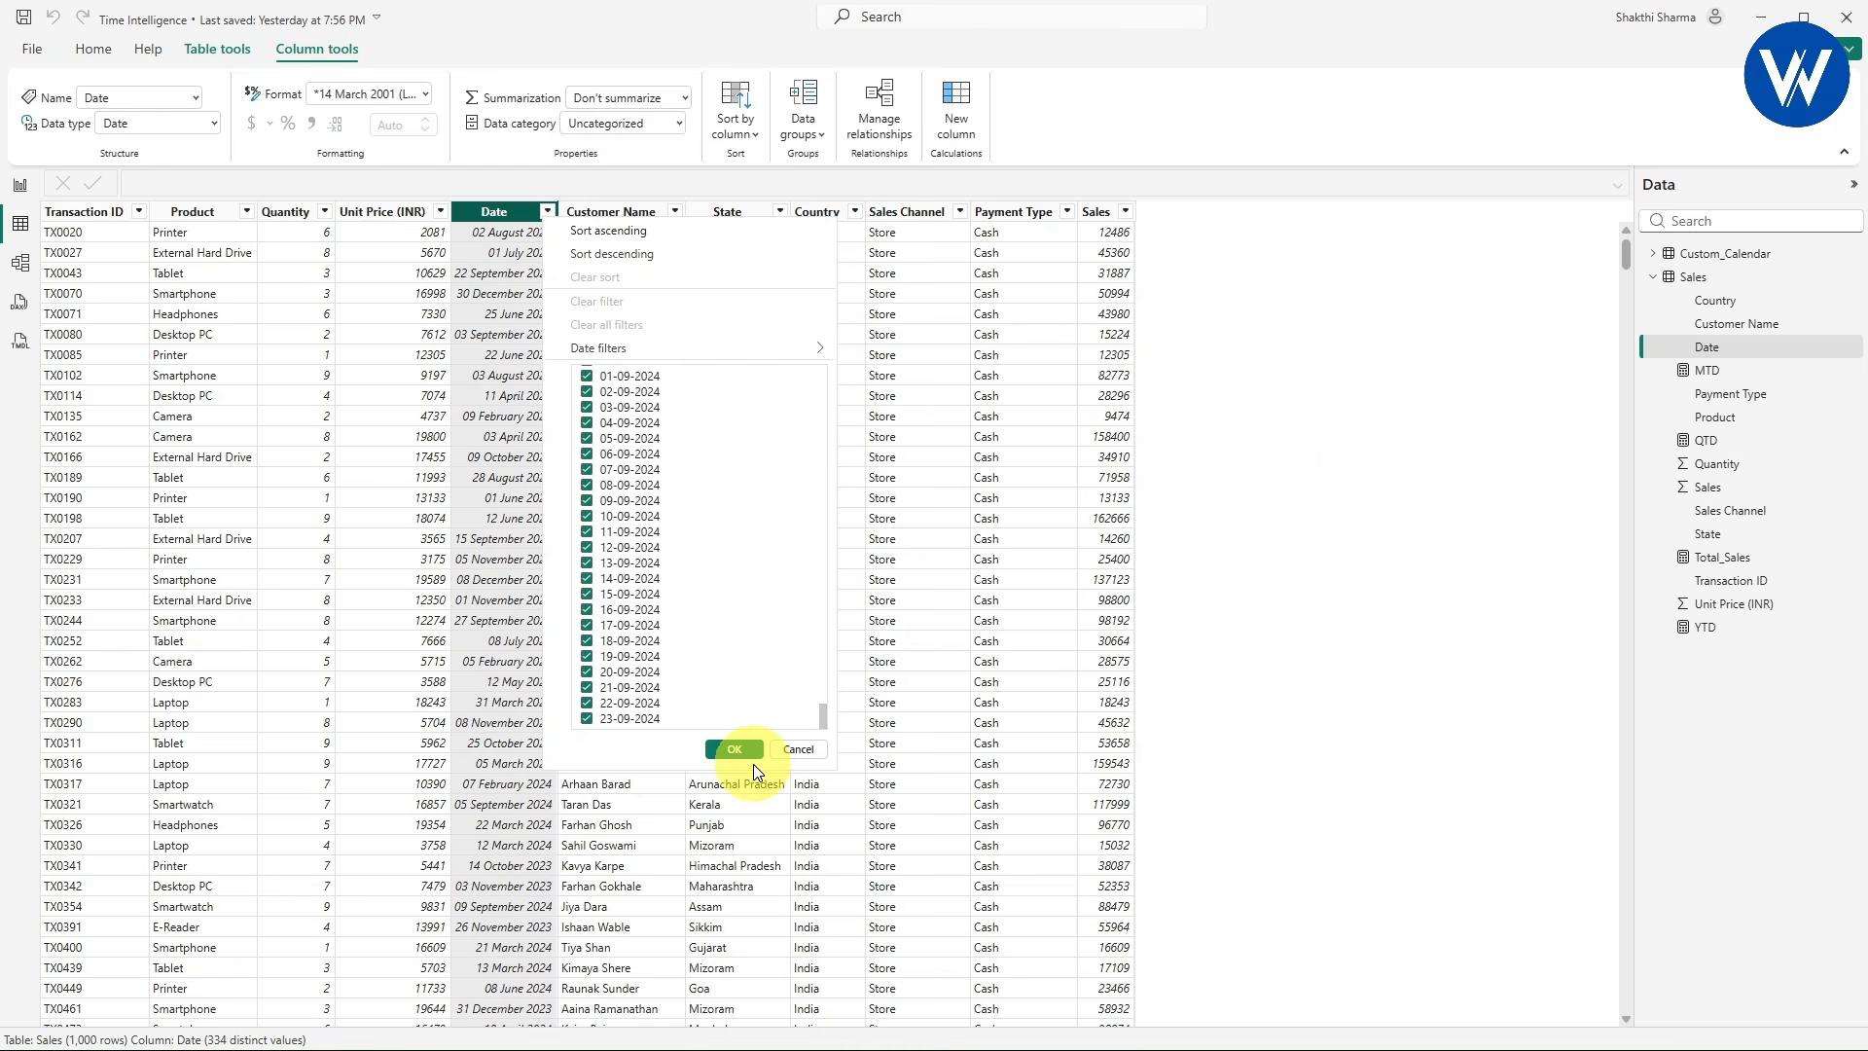
pyautogui.click(784, 755)
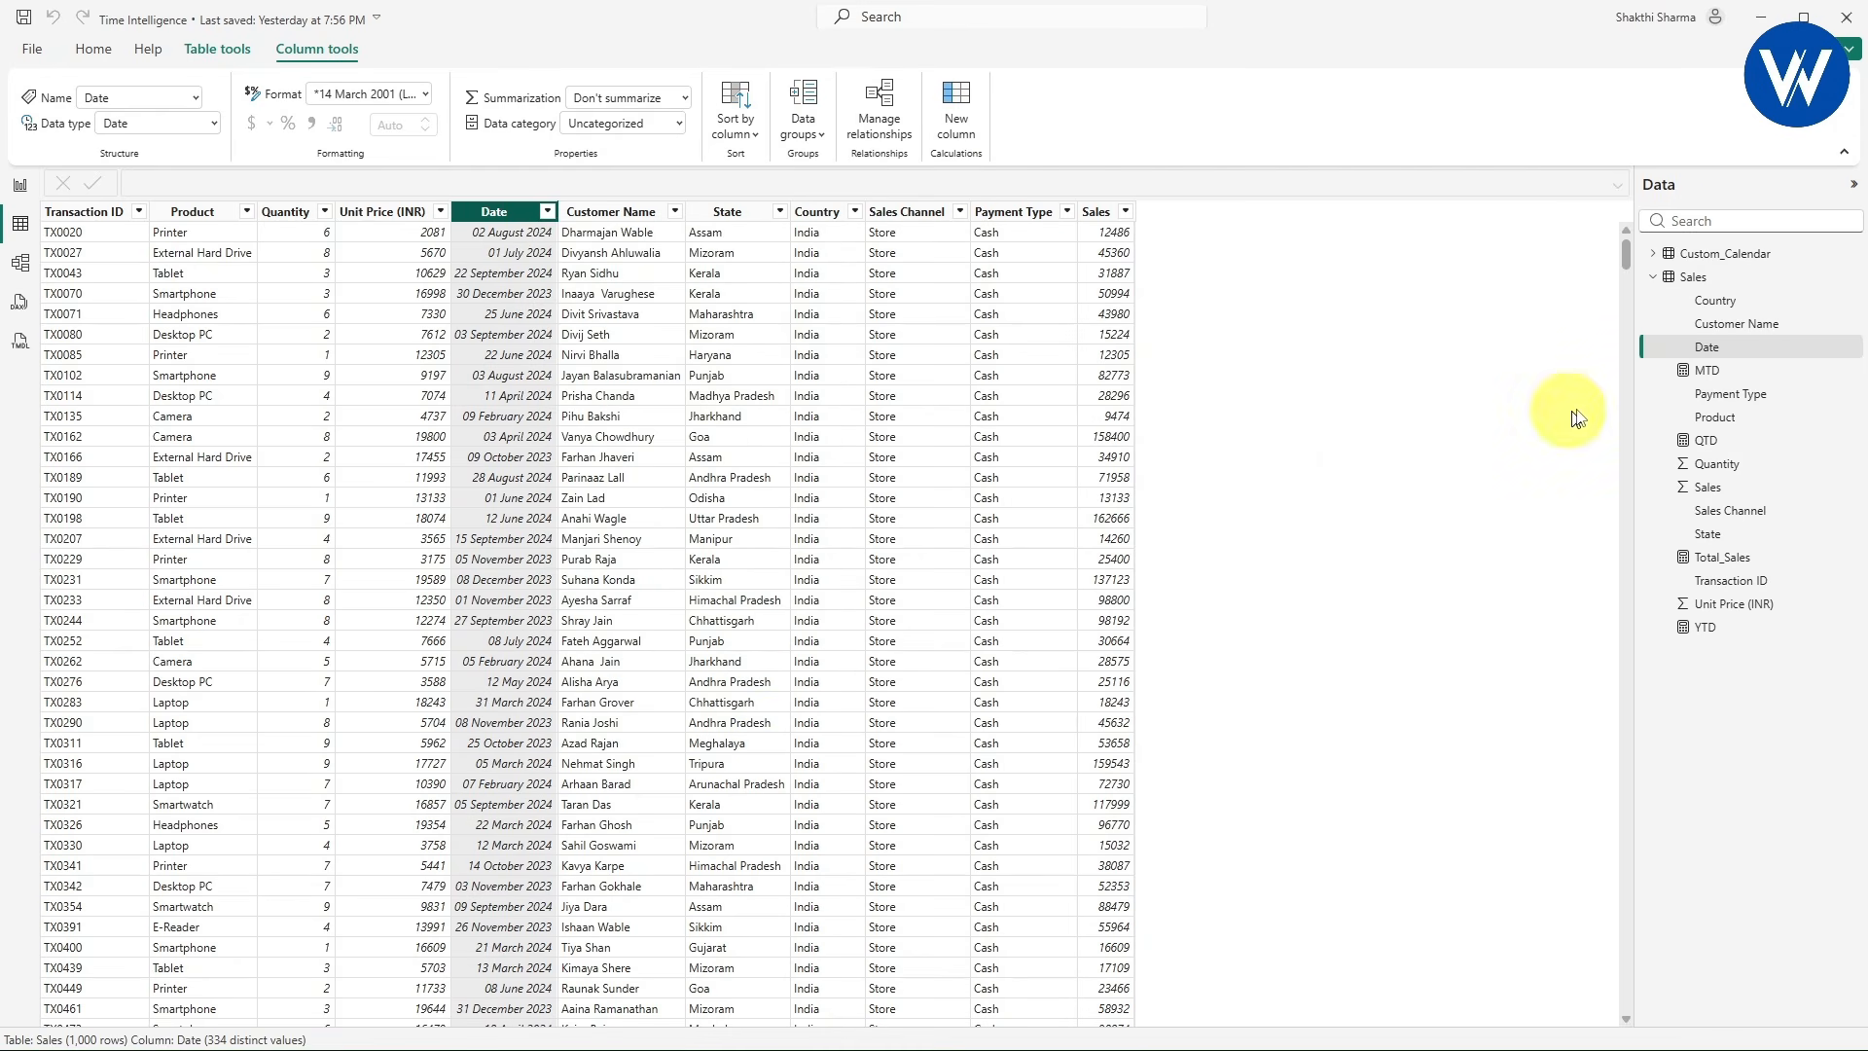
# - Check the range of dates in the Custom_Calendar table's Custom_Dates column through its filter list
pyautogui.click(1729, 255)
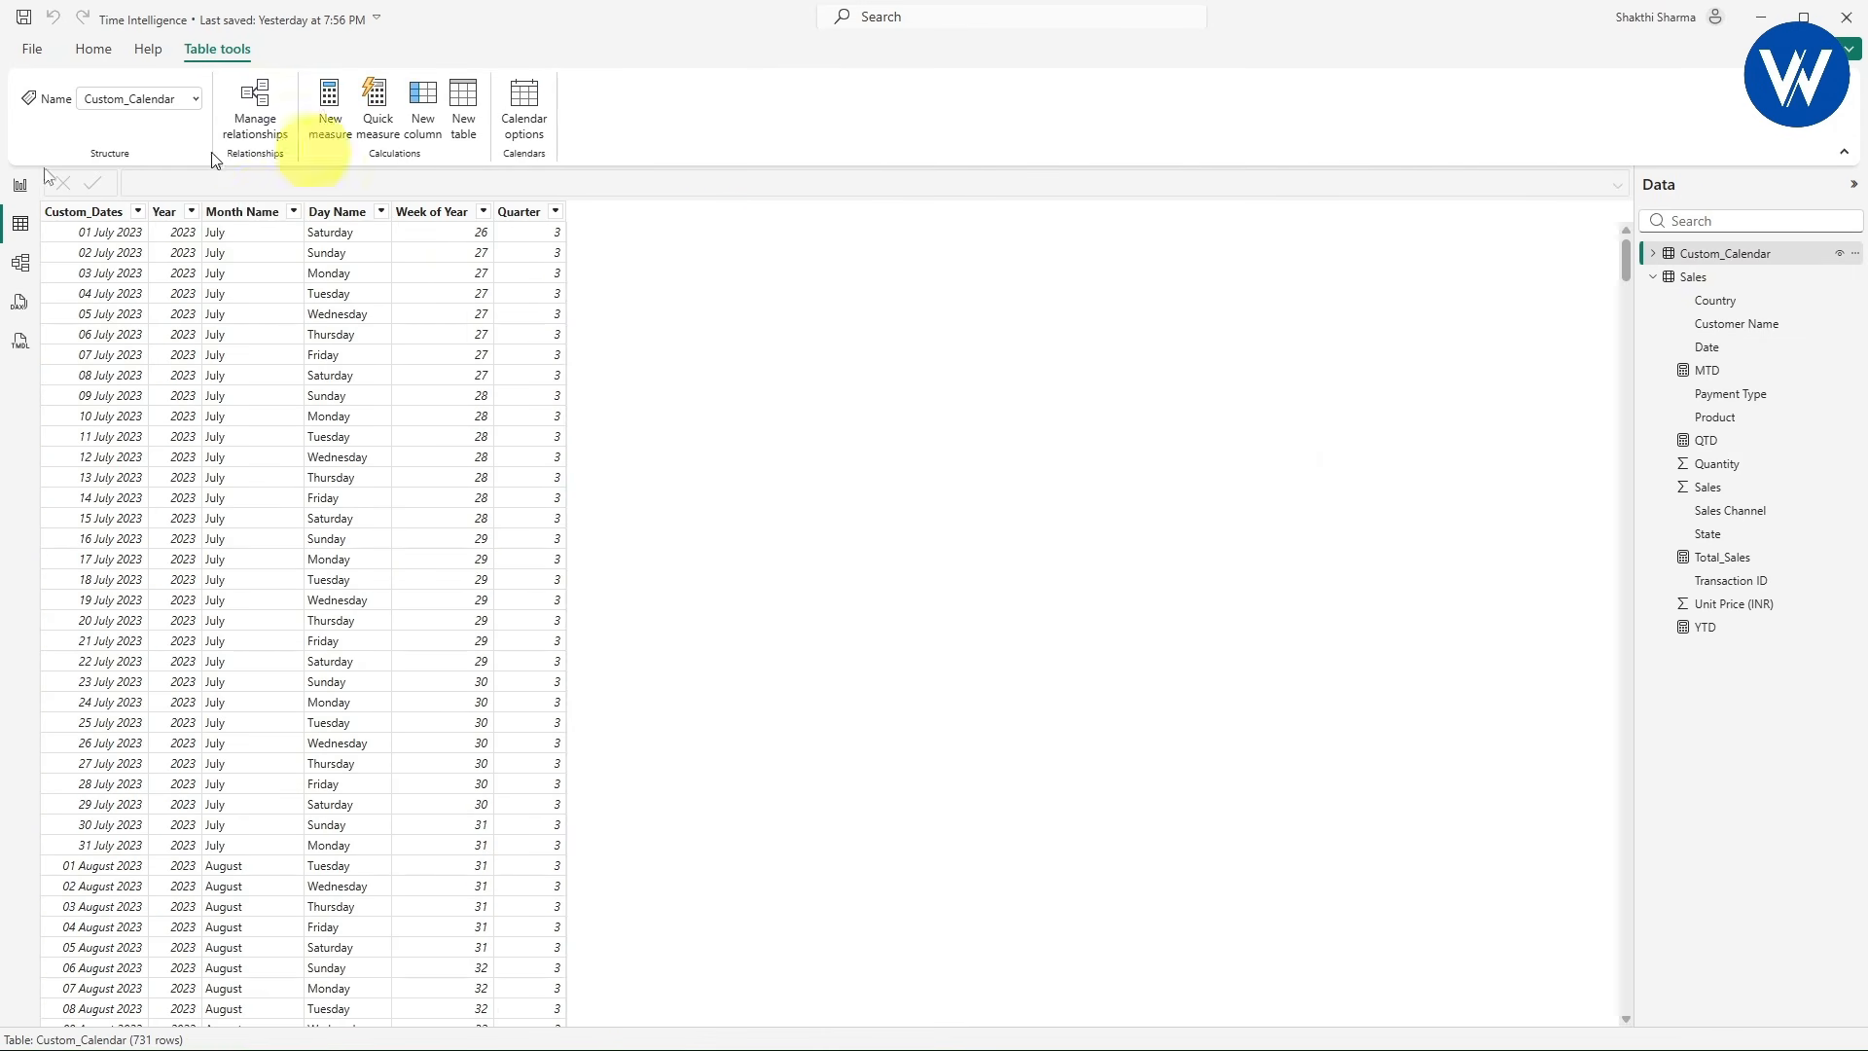
pyautogui.click(138, 212)
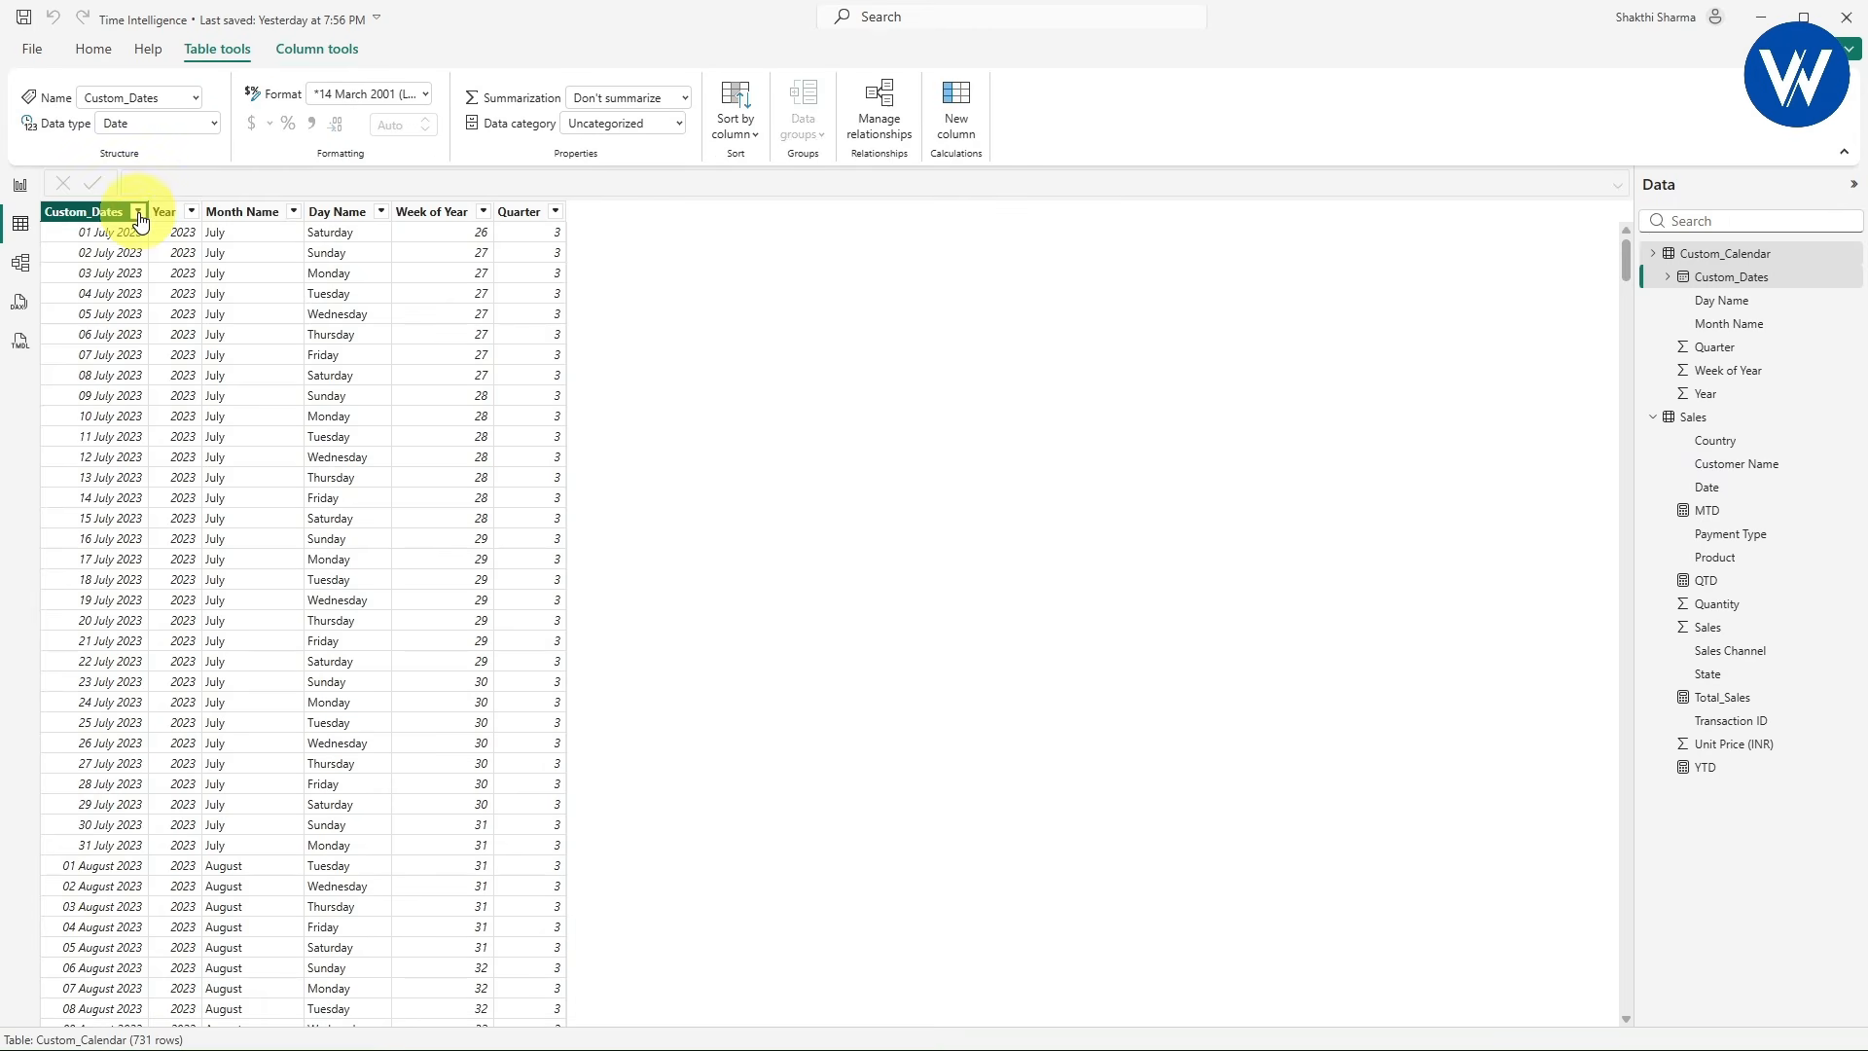
pyautogui.scroll(-10, 245, 540)
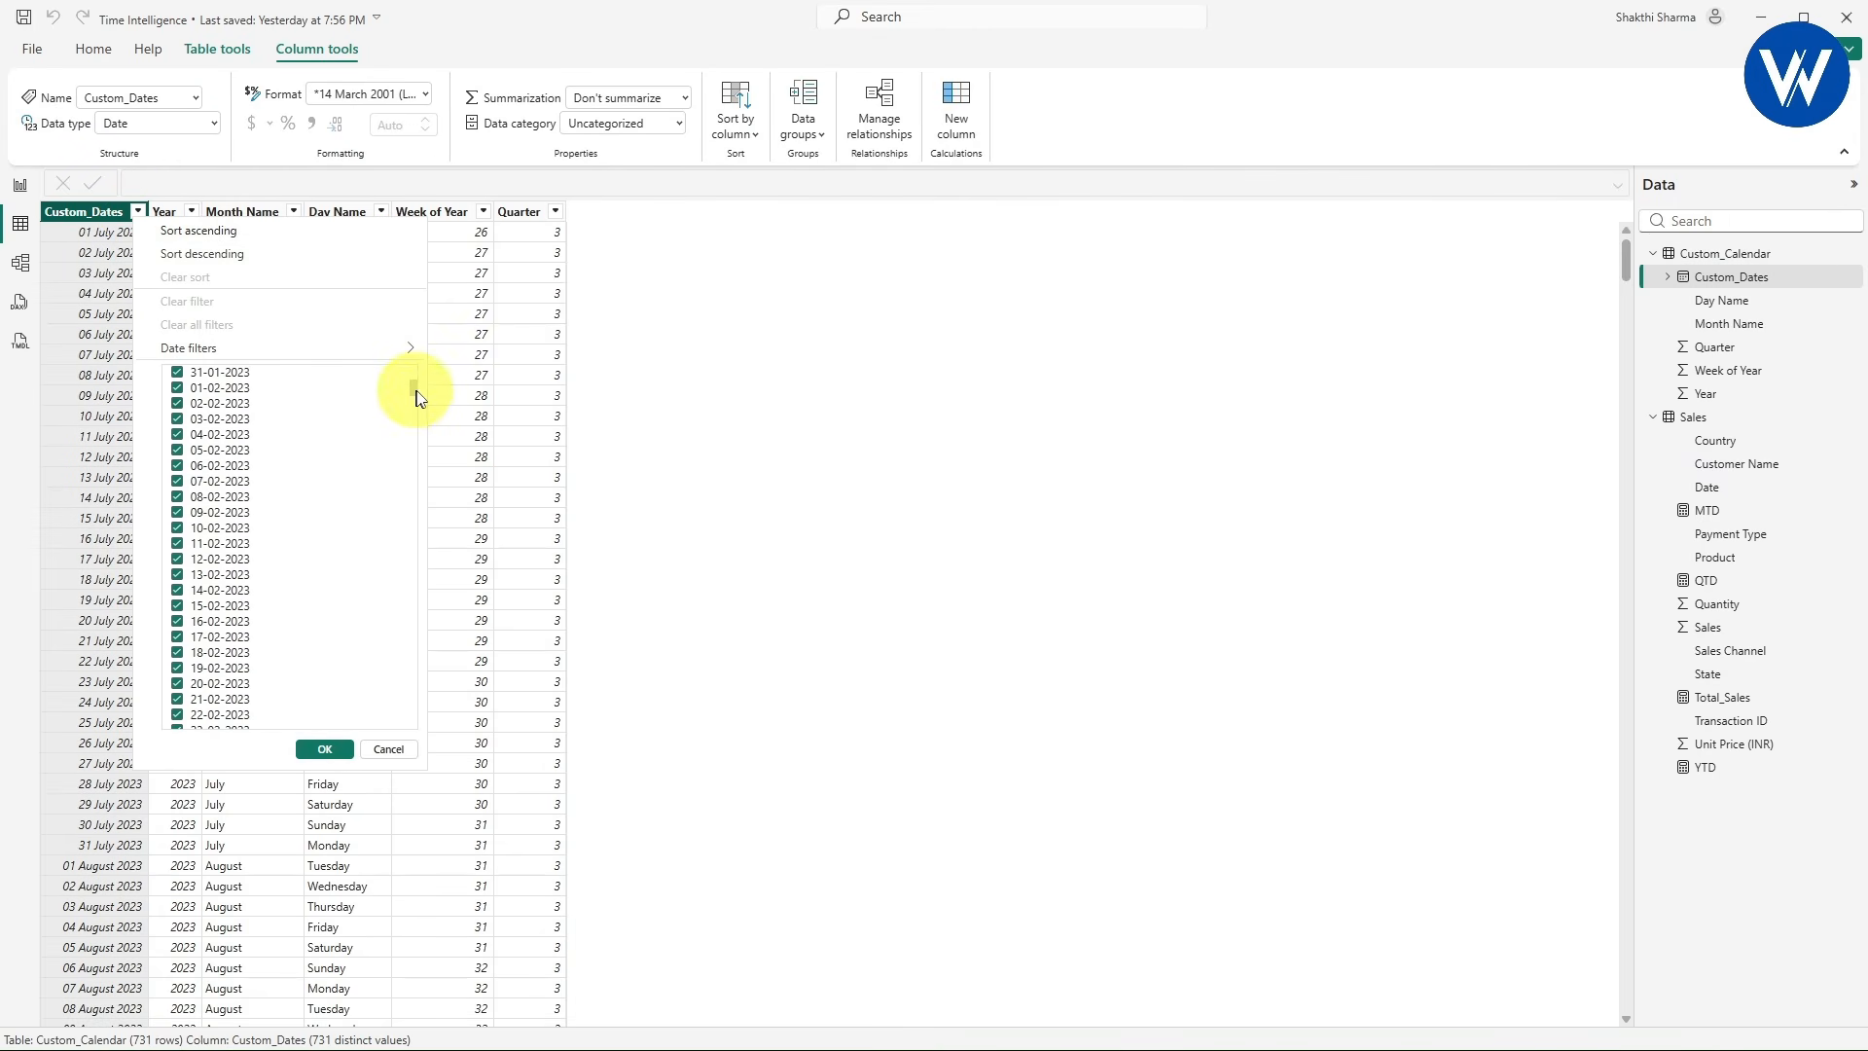
pyautogui.moveTo(416, 397); pyautogui.dragTo(416, 759)
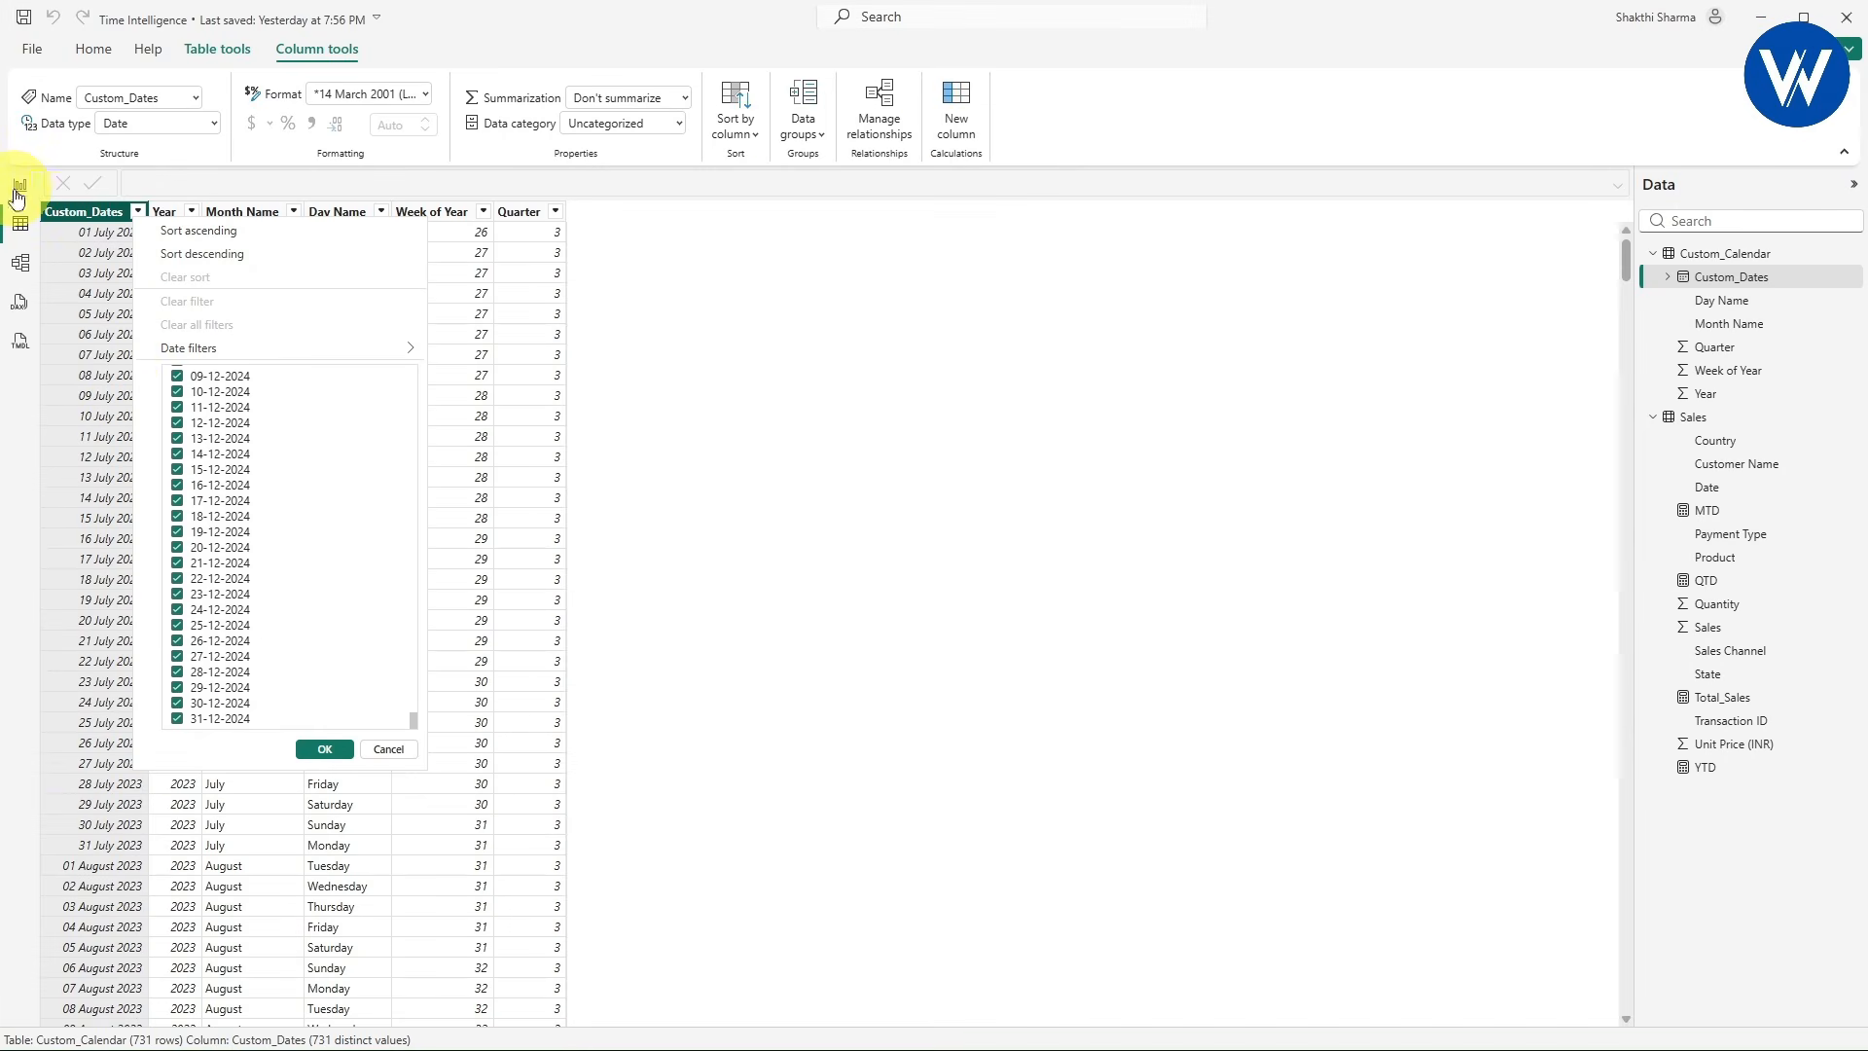
# - Return to the report page and compare the YTD values of 2024 Qtr 3 and Qtr 4 on the chart
pyautogui.click(19, 189)
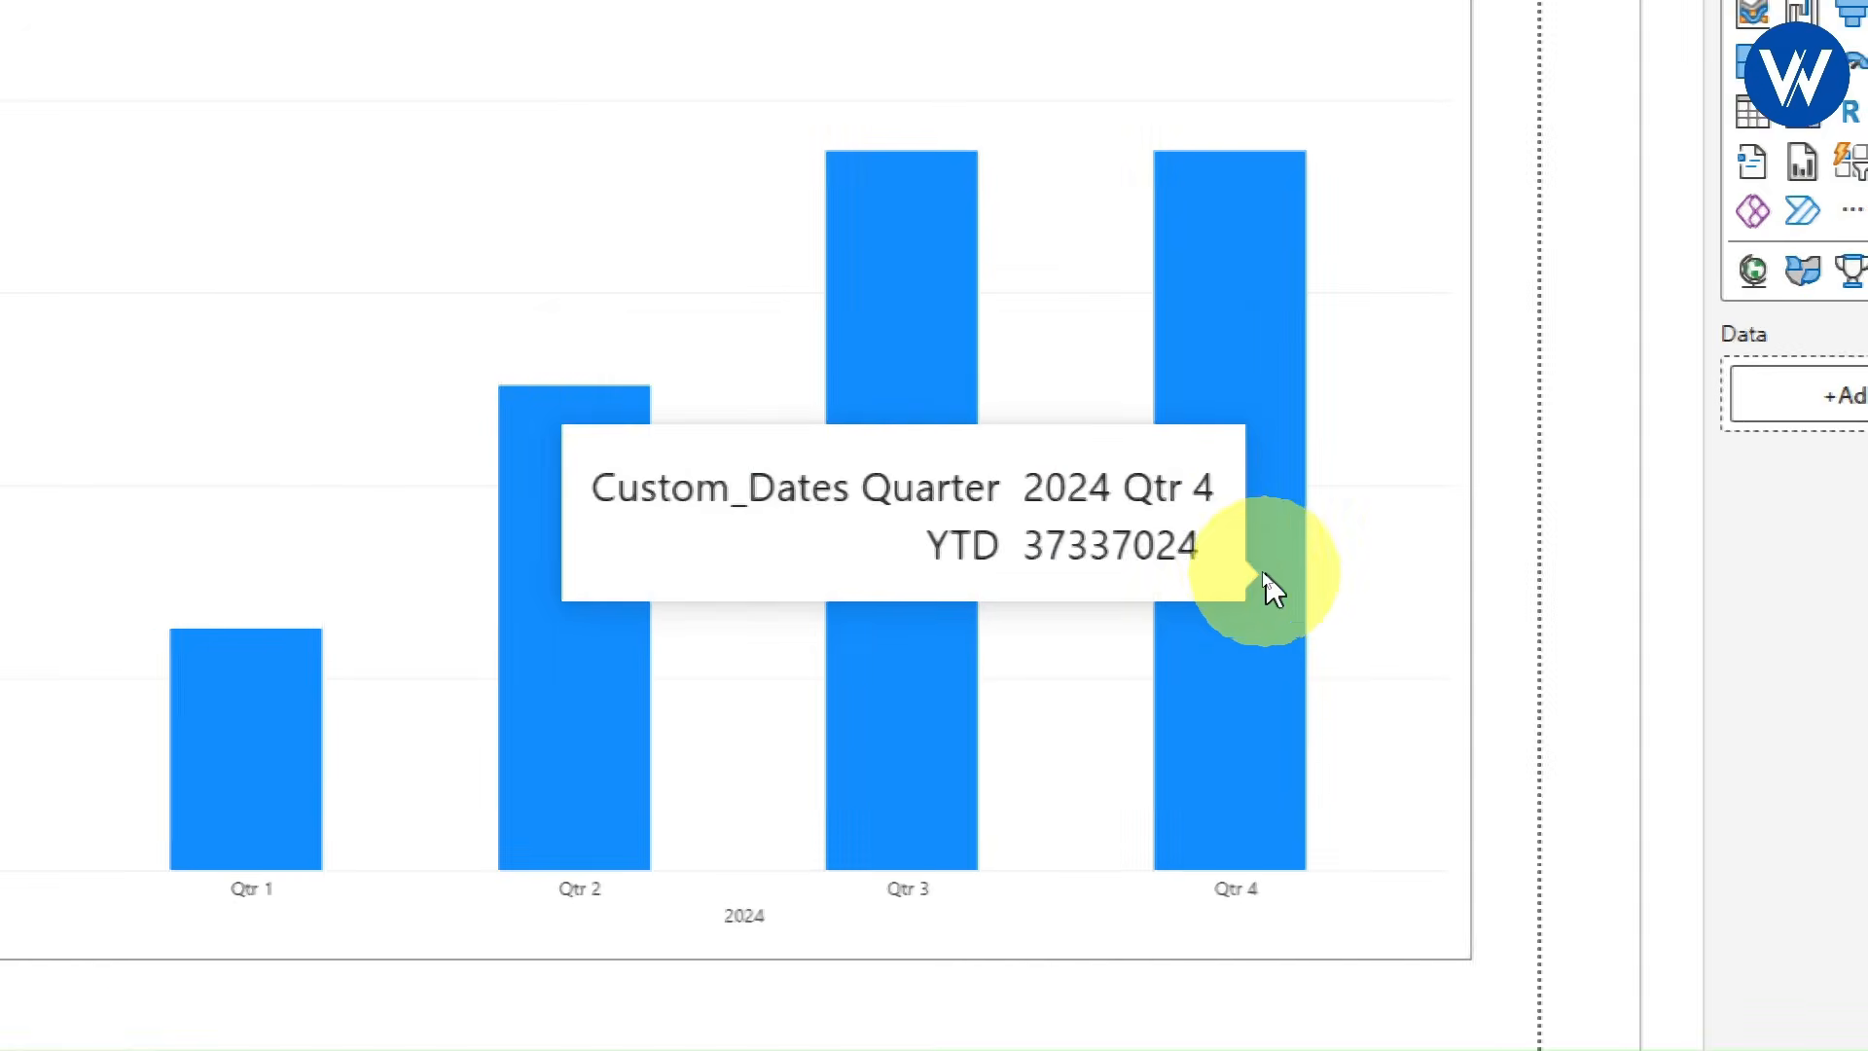
pyautogui.moveTo(921, 357)
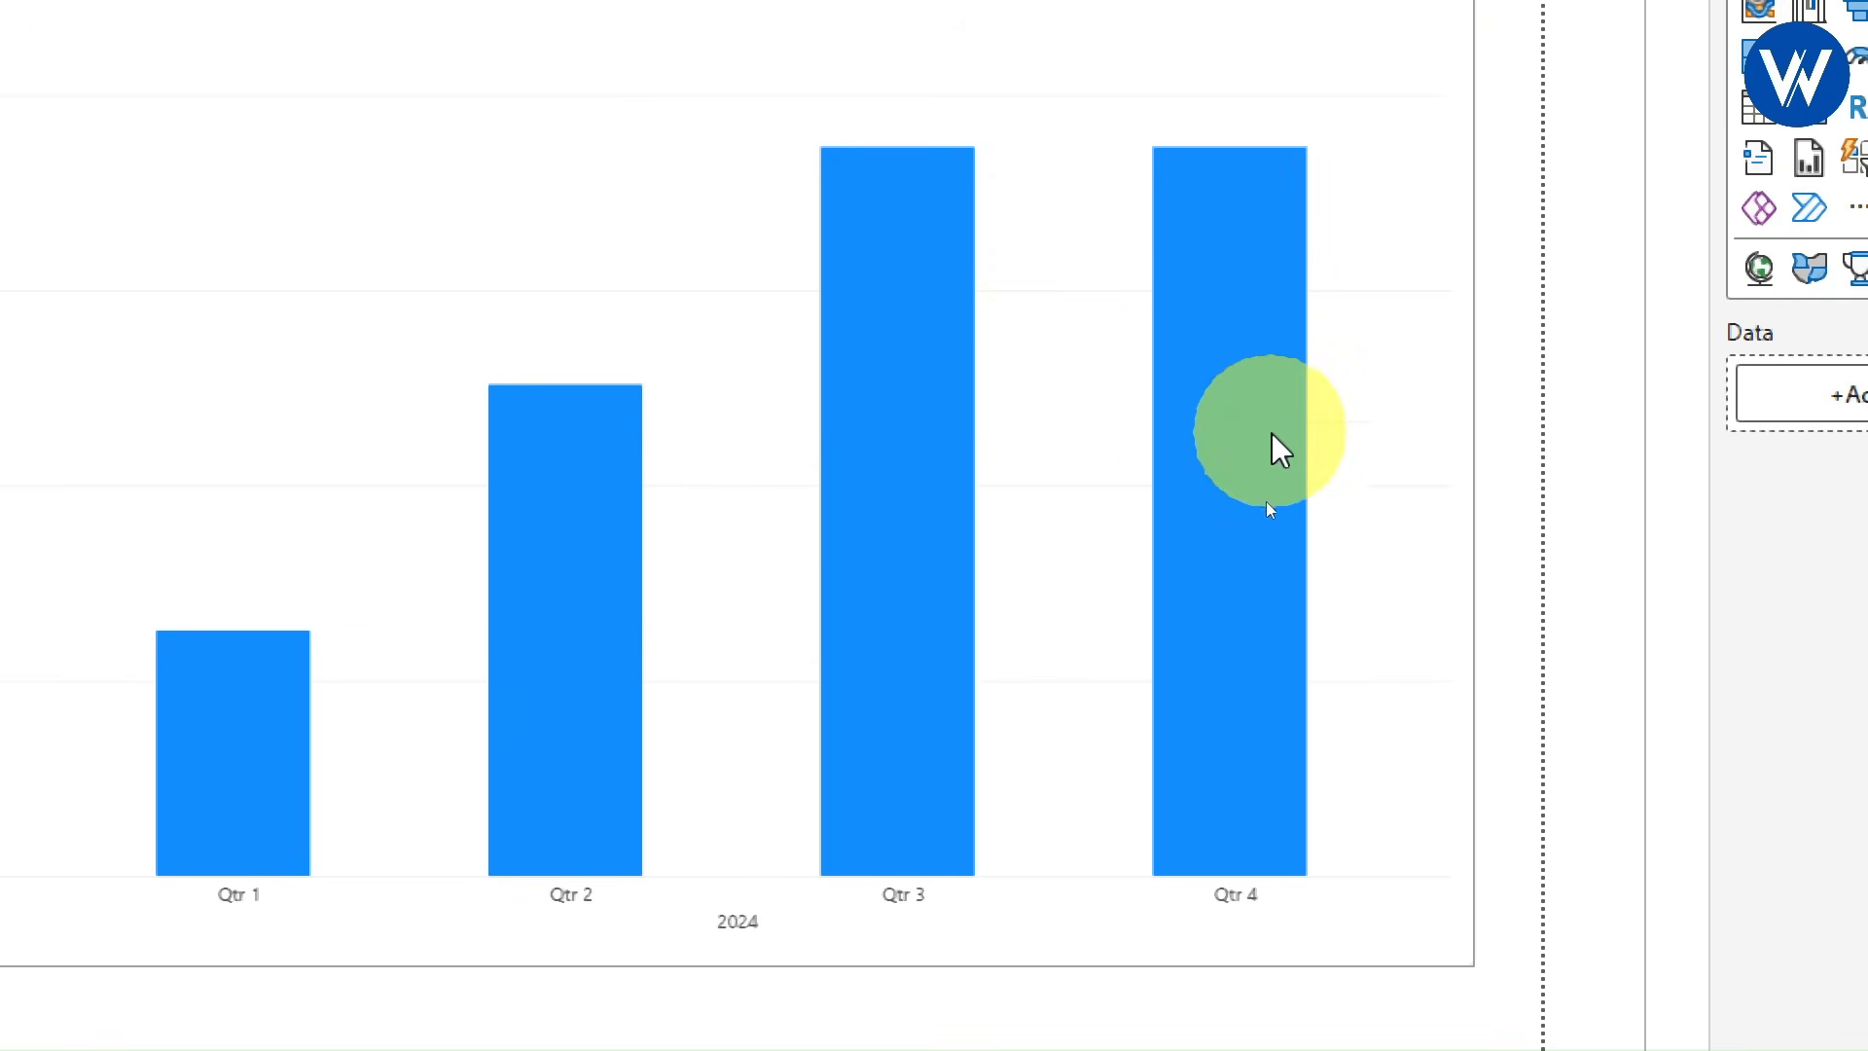
pyautogui.moveTo(1278, 498)
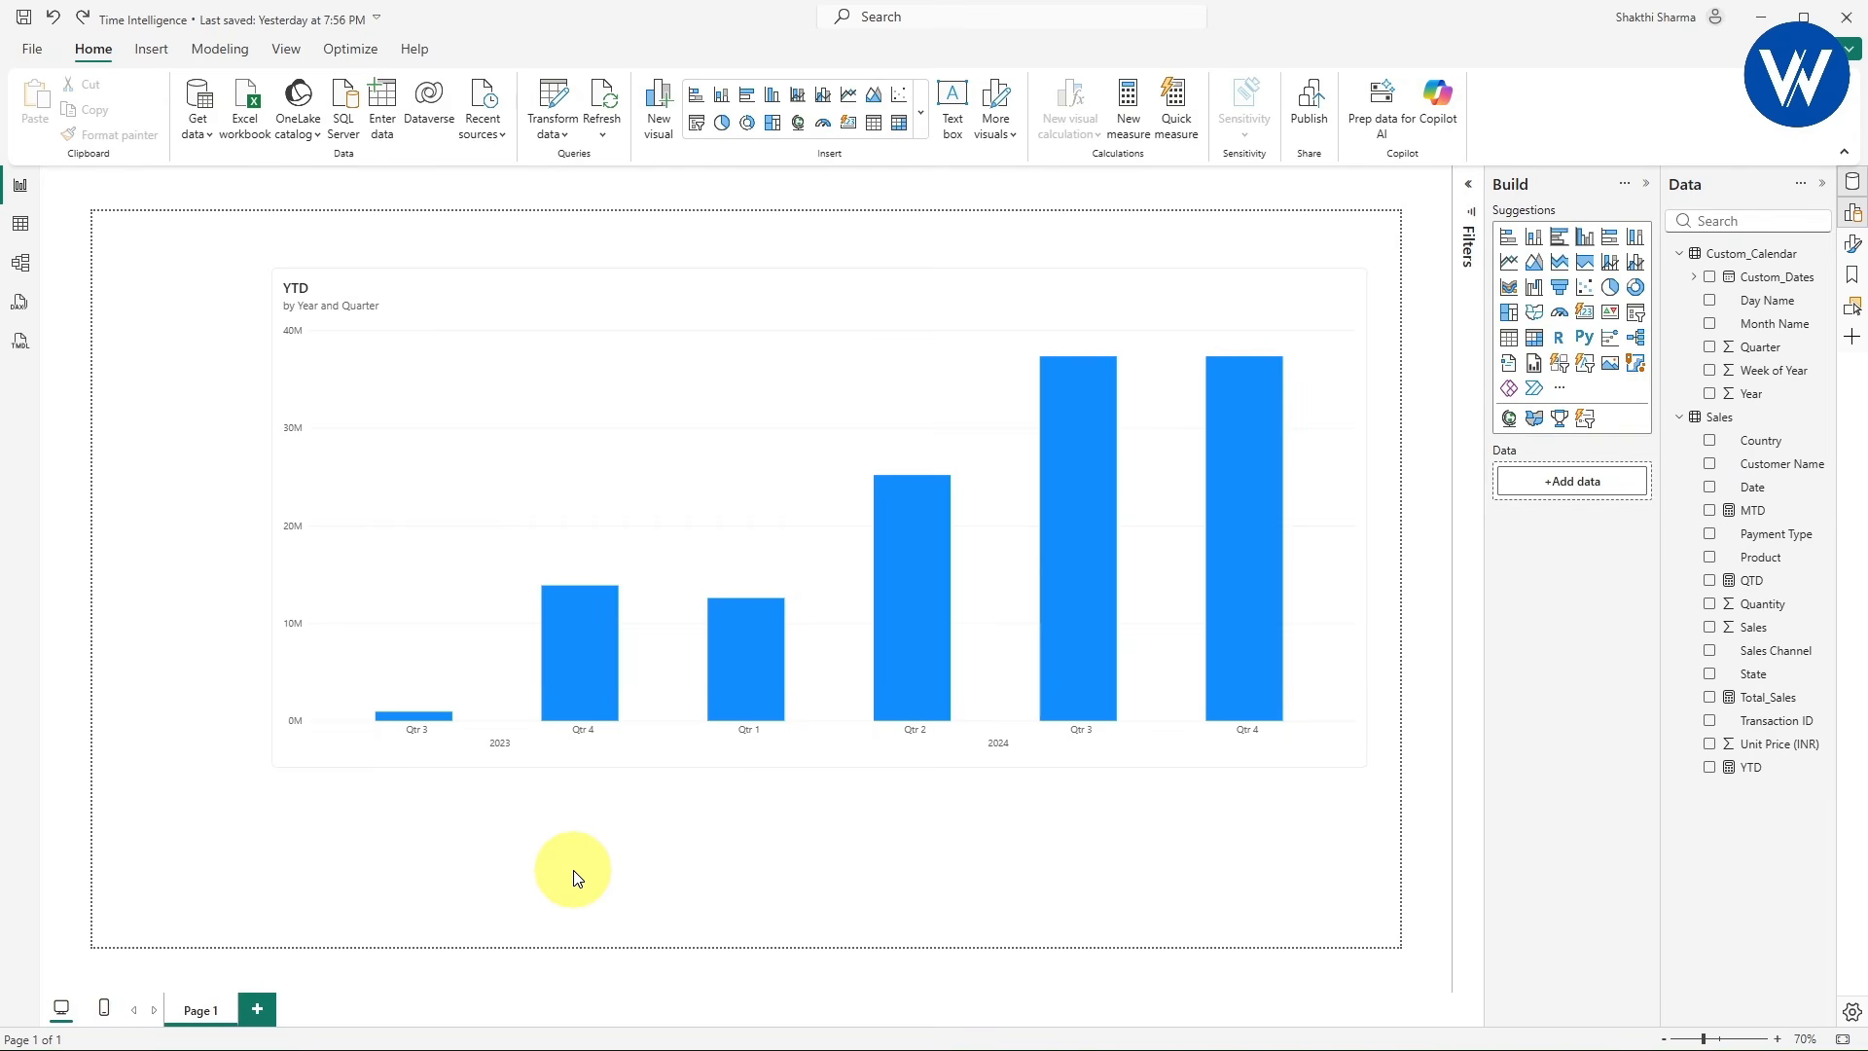
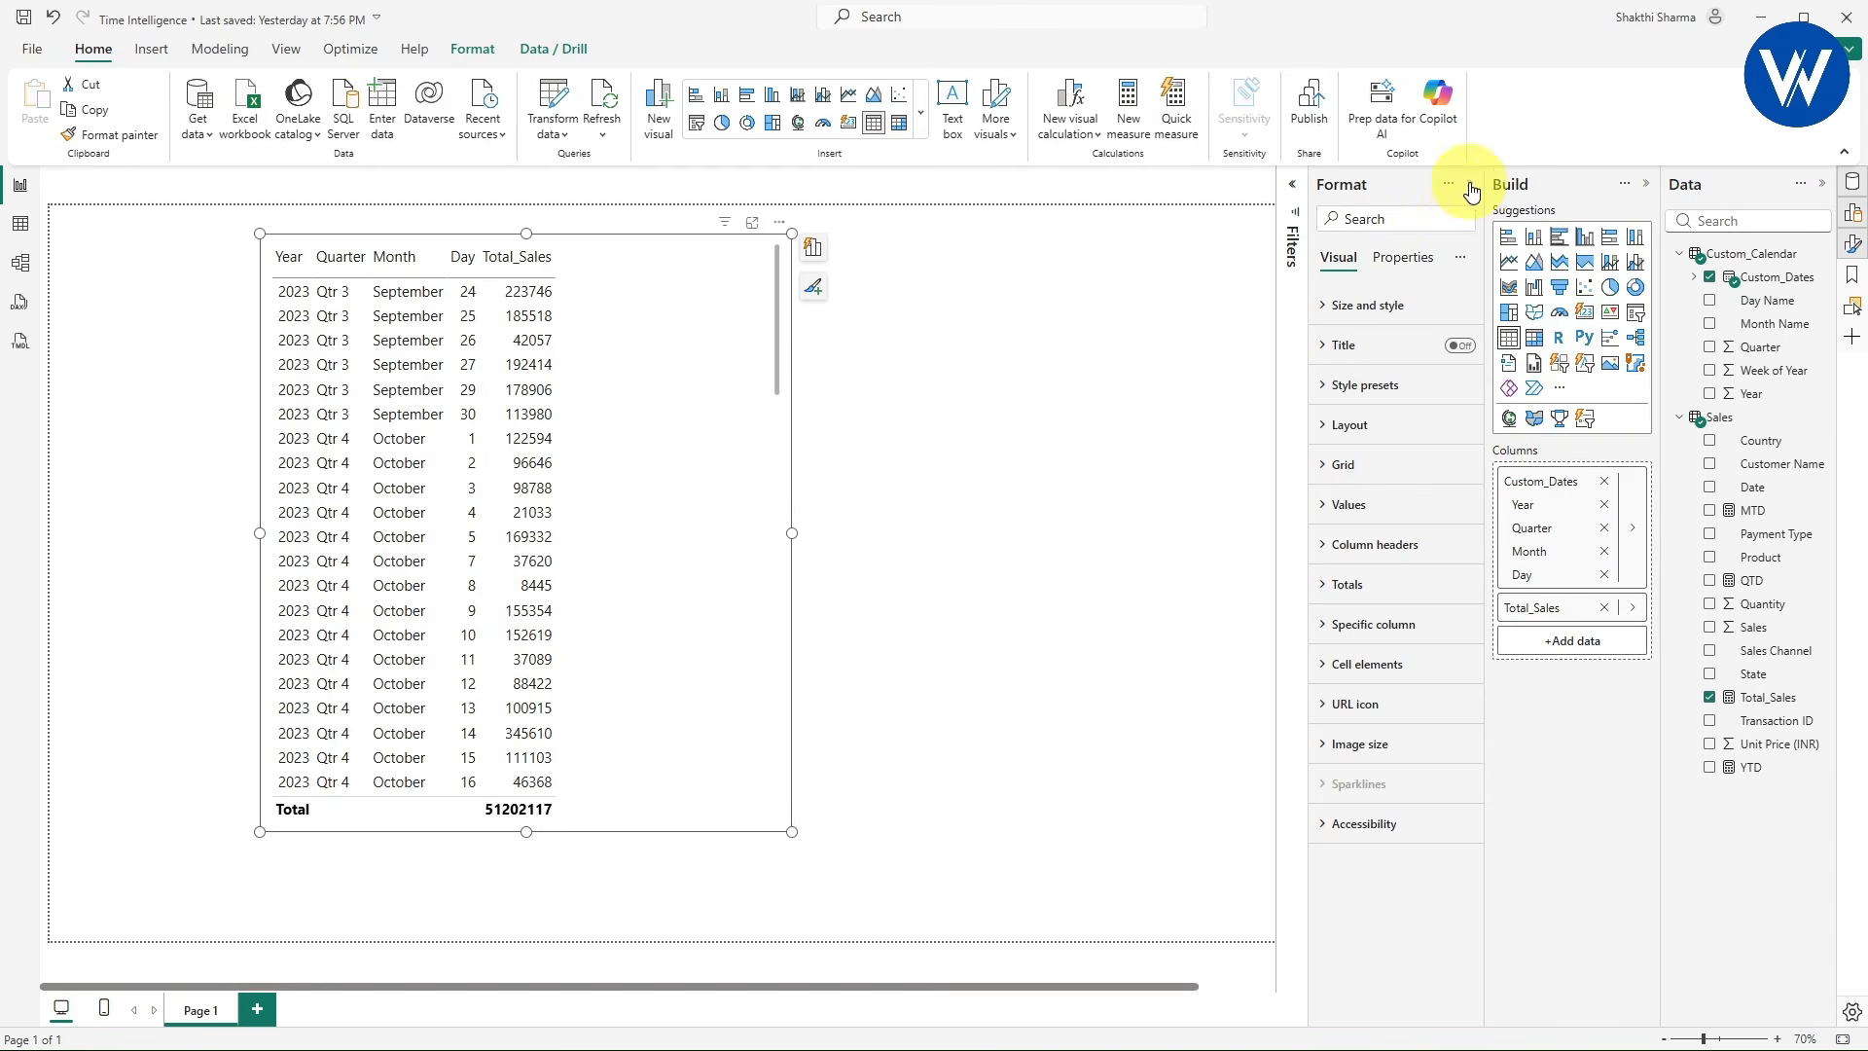
# - Close the formatting pane and remove the Day level from the Total_Sales table's date hierarchy
pyautogui.click(1471, 192)
pyautogui.click(988, 363)
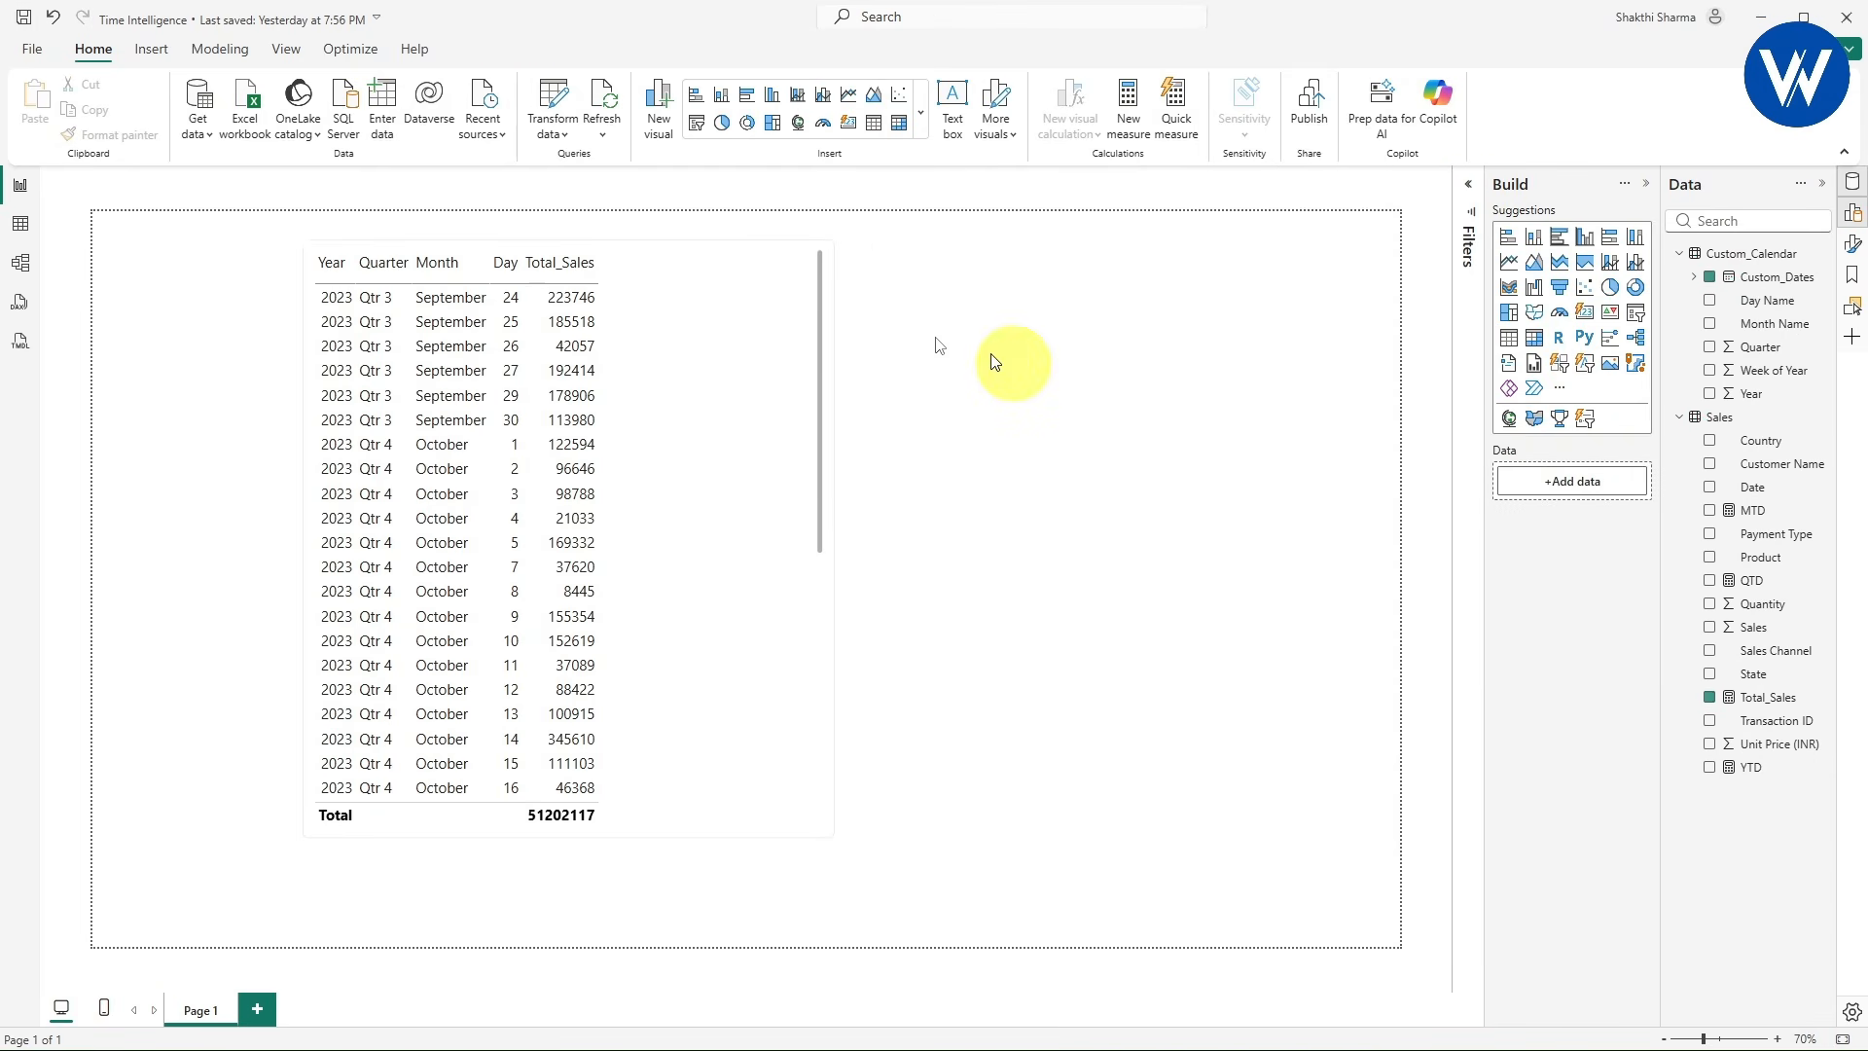
pyautogui.click(413, 295)
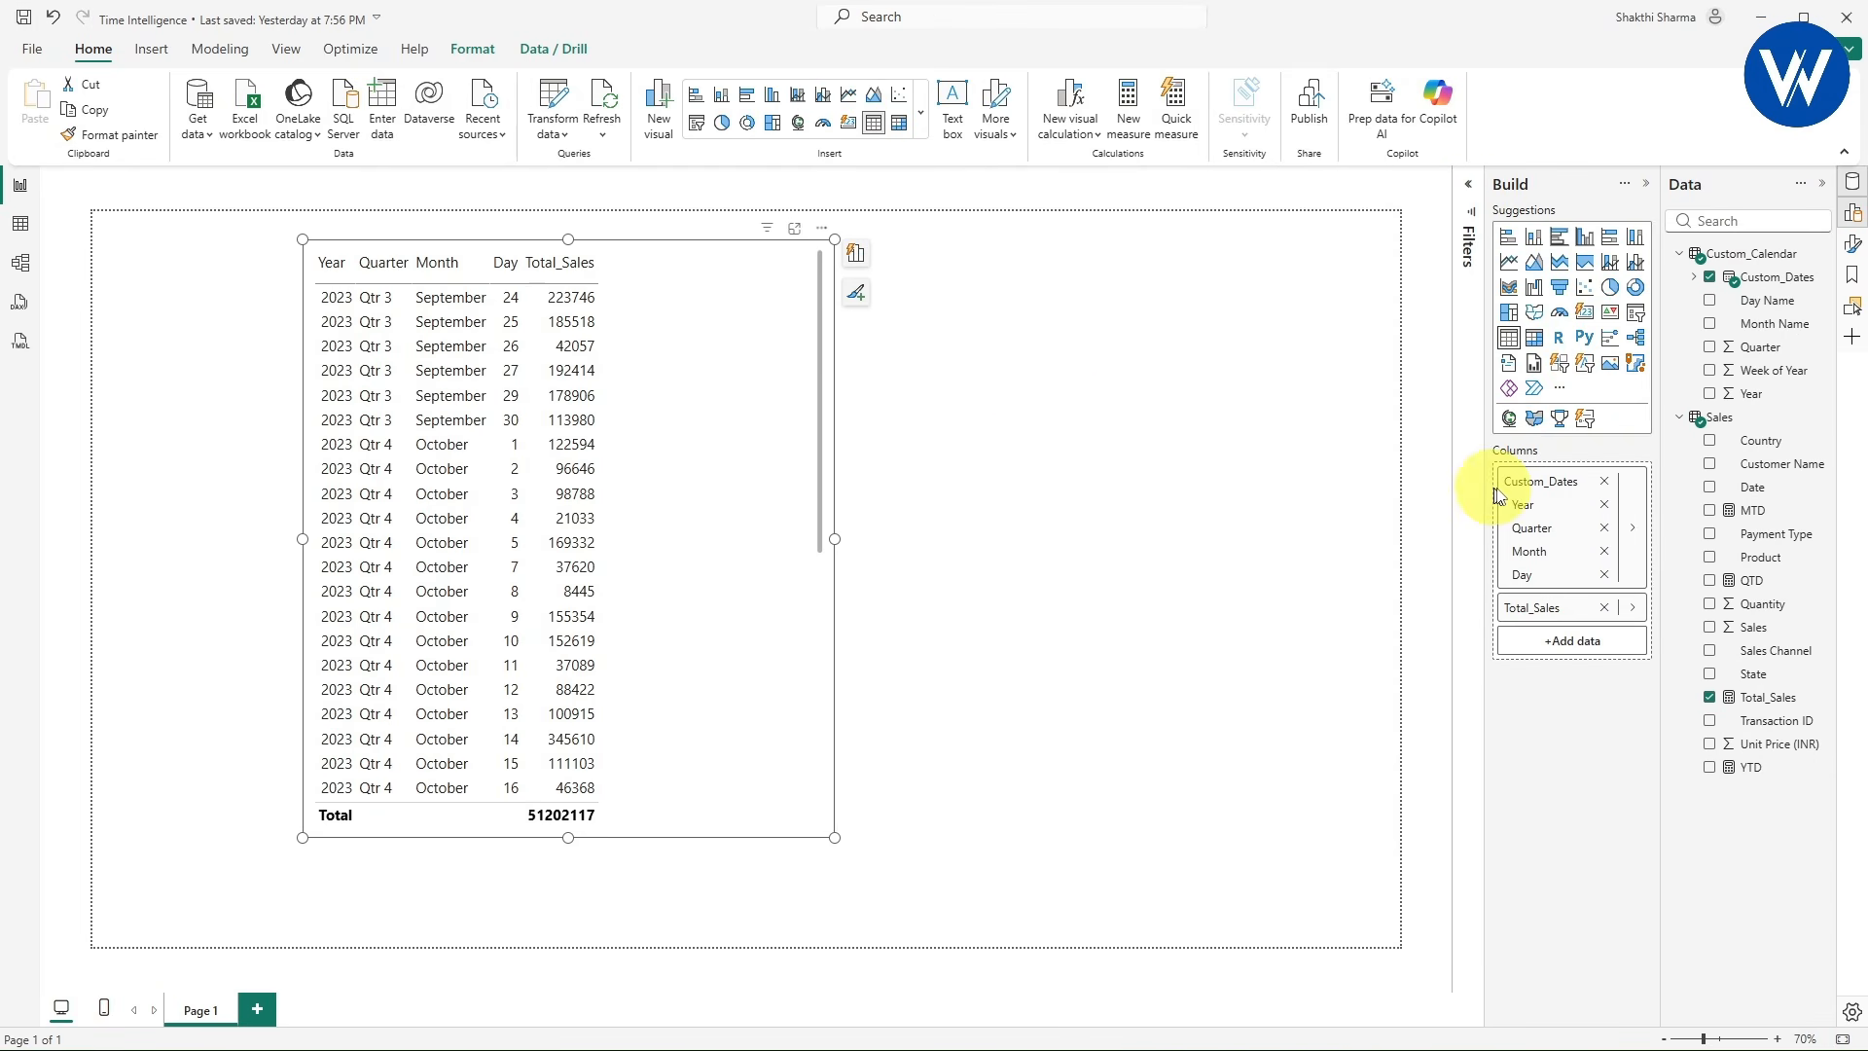
pyautogui.click(1606, 575)
pyautogui.click(968, 489)
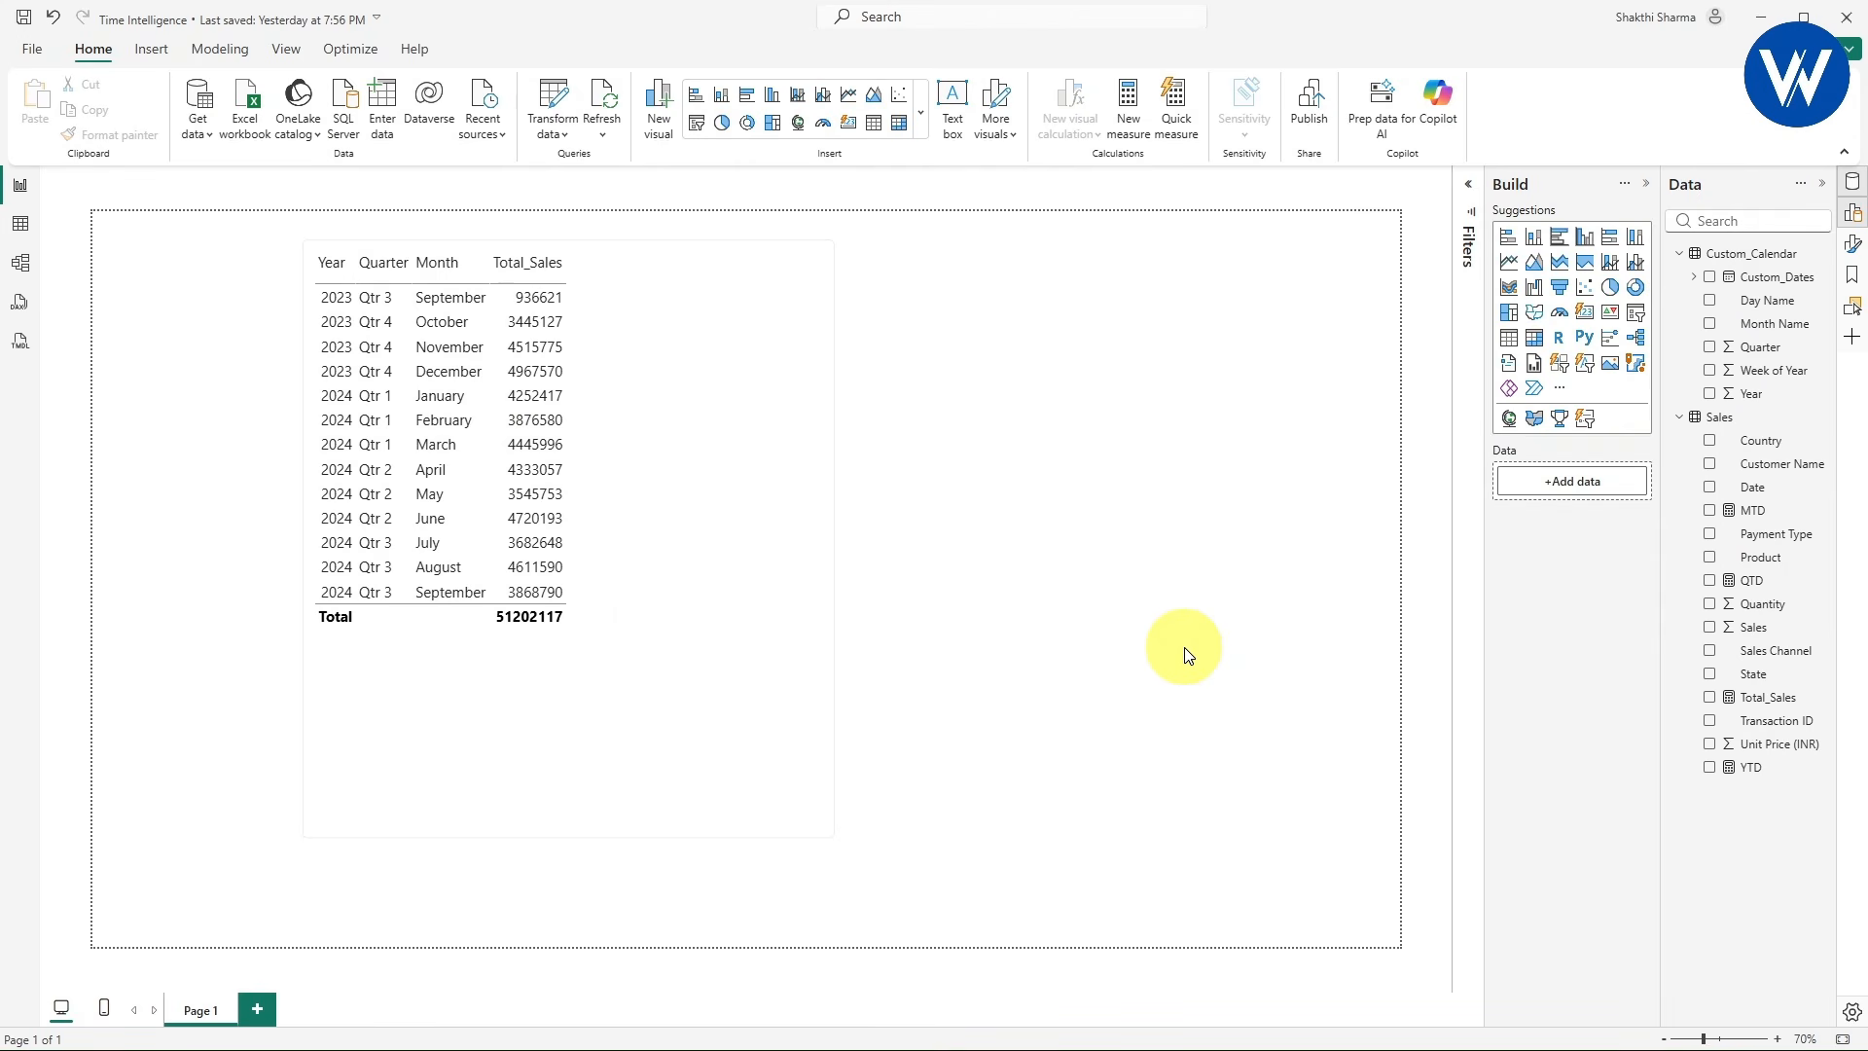
# - Create a new measure in the Sales table and name it PM
pyautogui.rightClick(1732, 414)
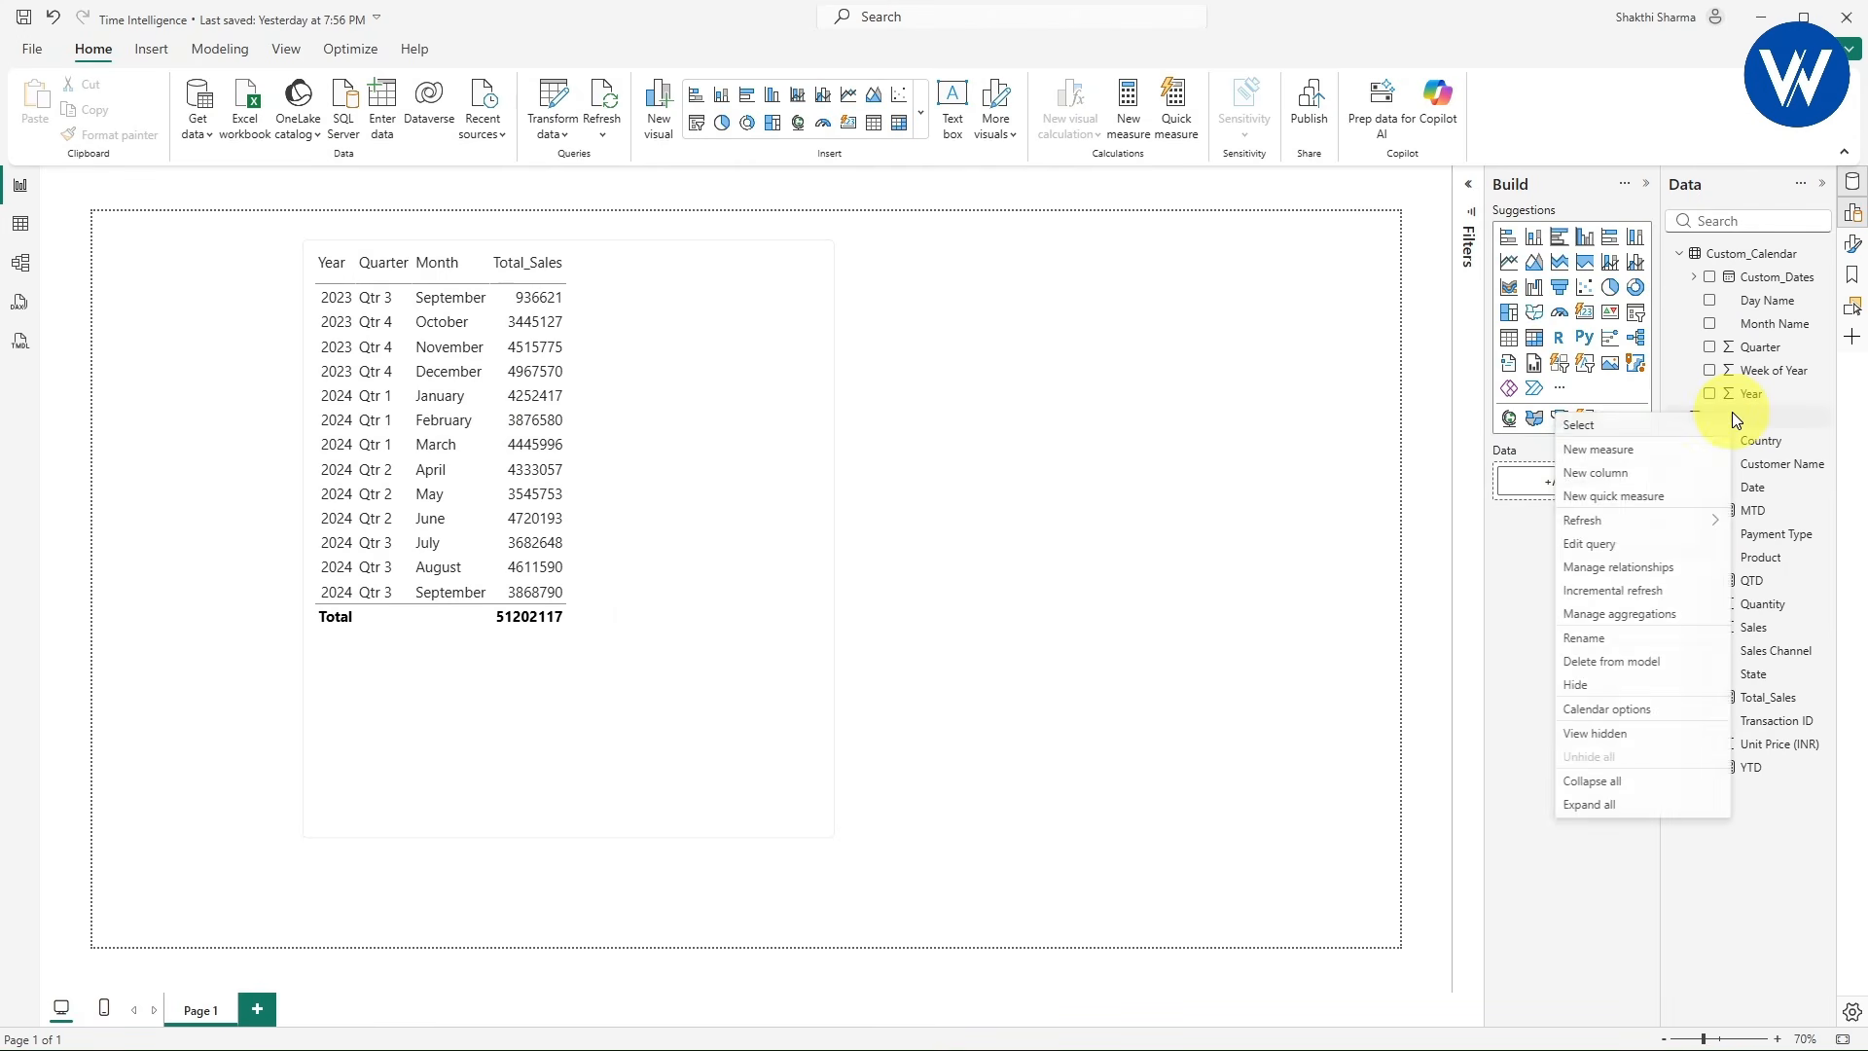
pyautogui.click(1610, 453)
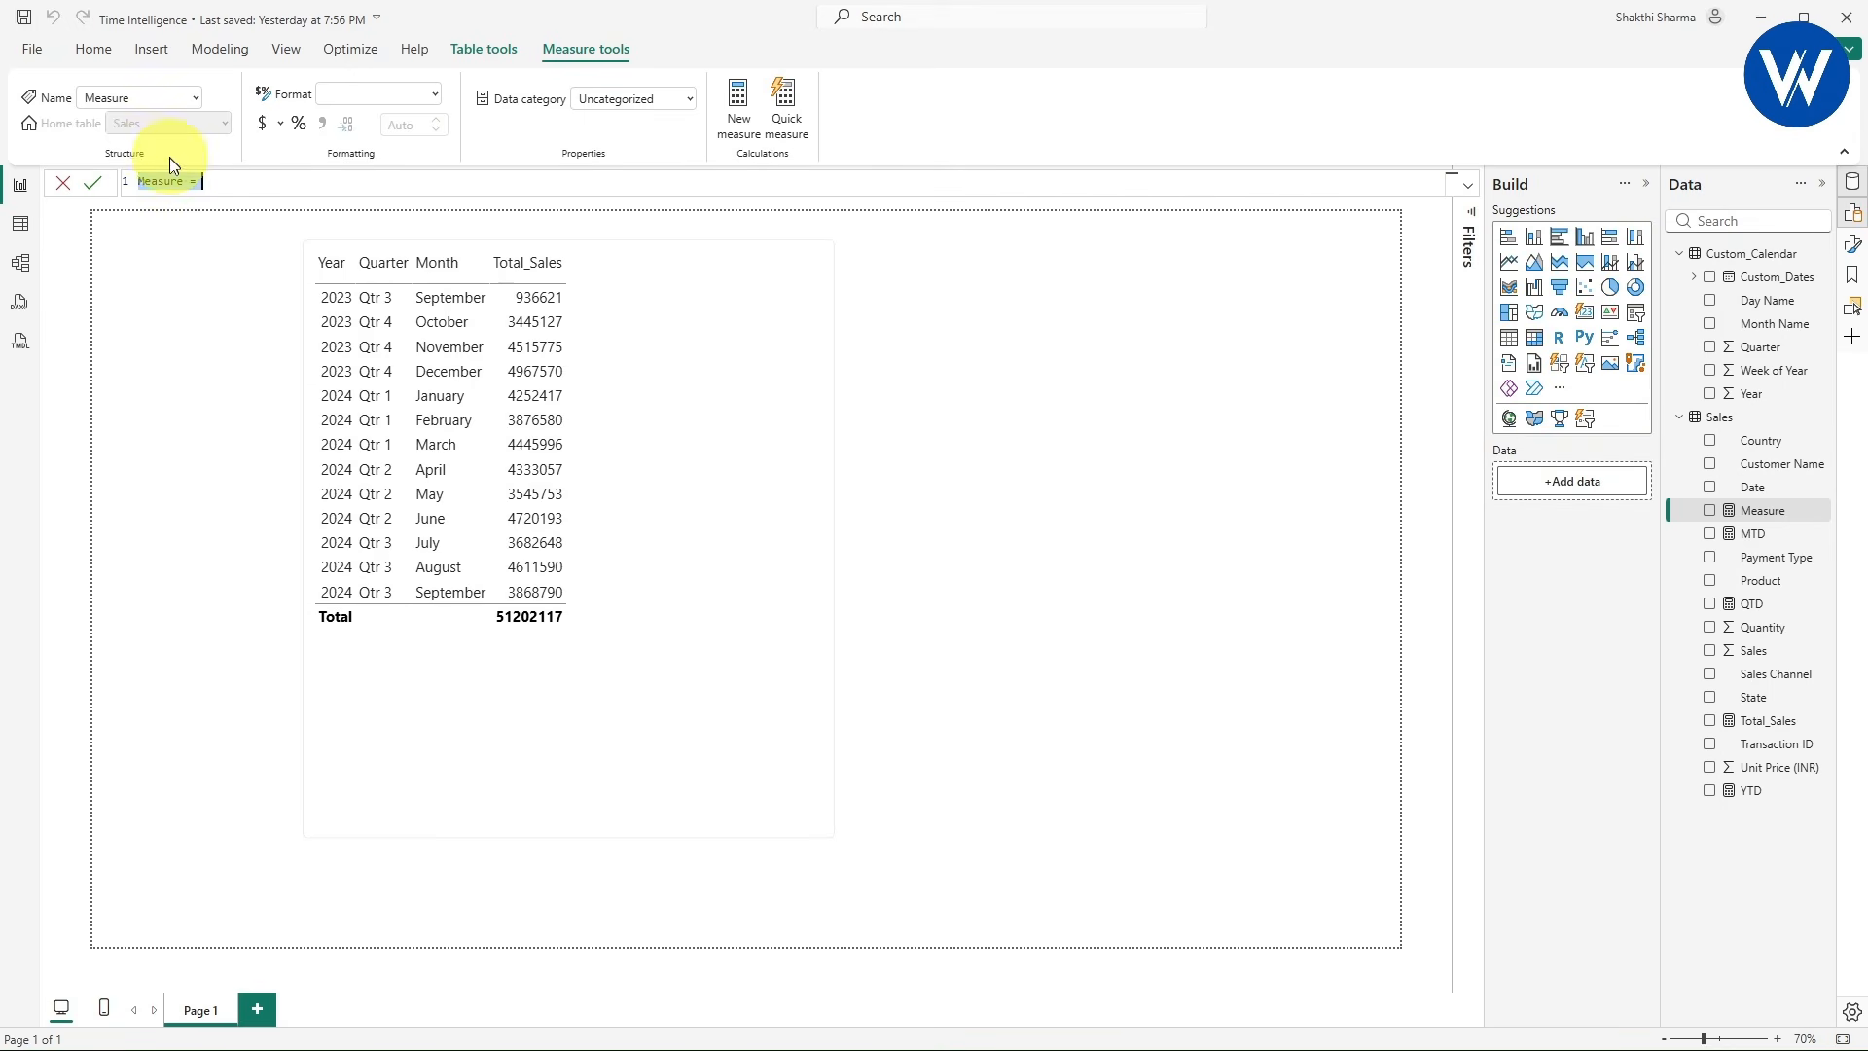
pyautogui.scroll(5, 190, 179)
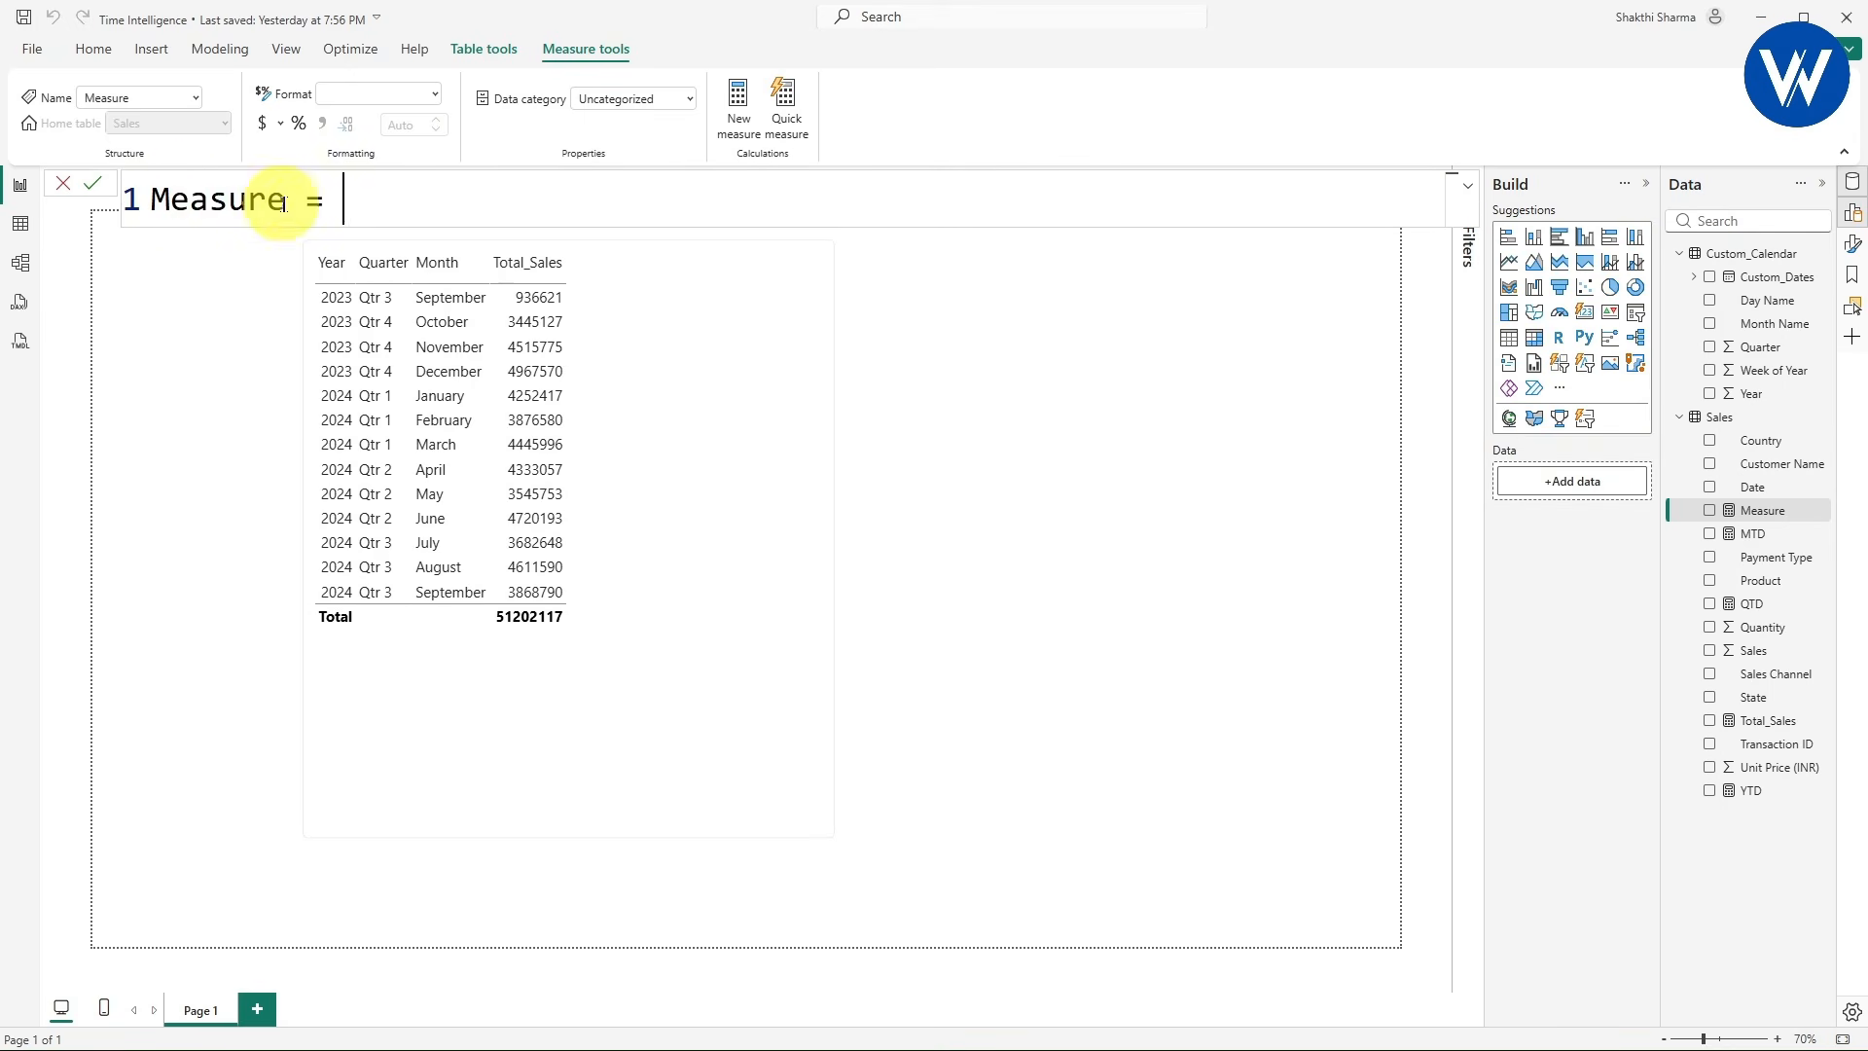
pyautogui.moveTo(289, 199); pyautogui.dragTo(141, 196)
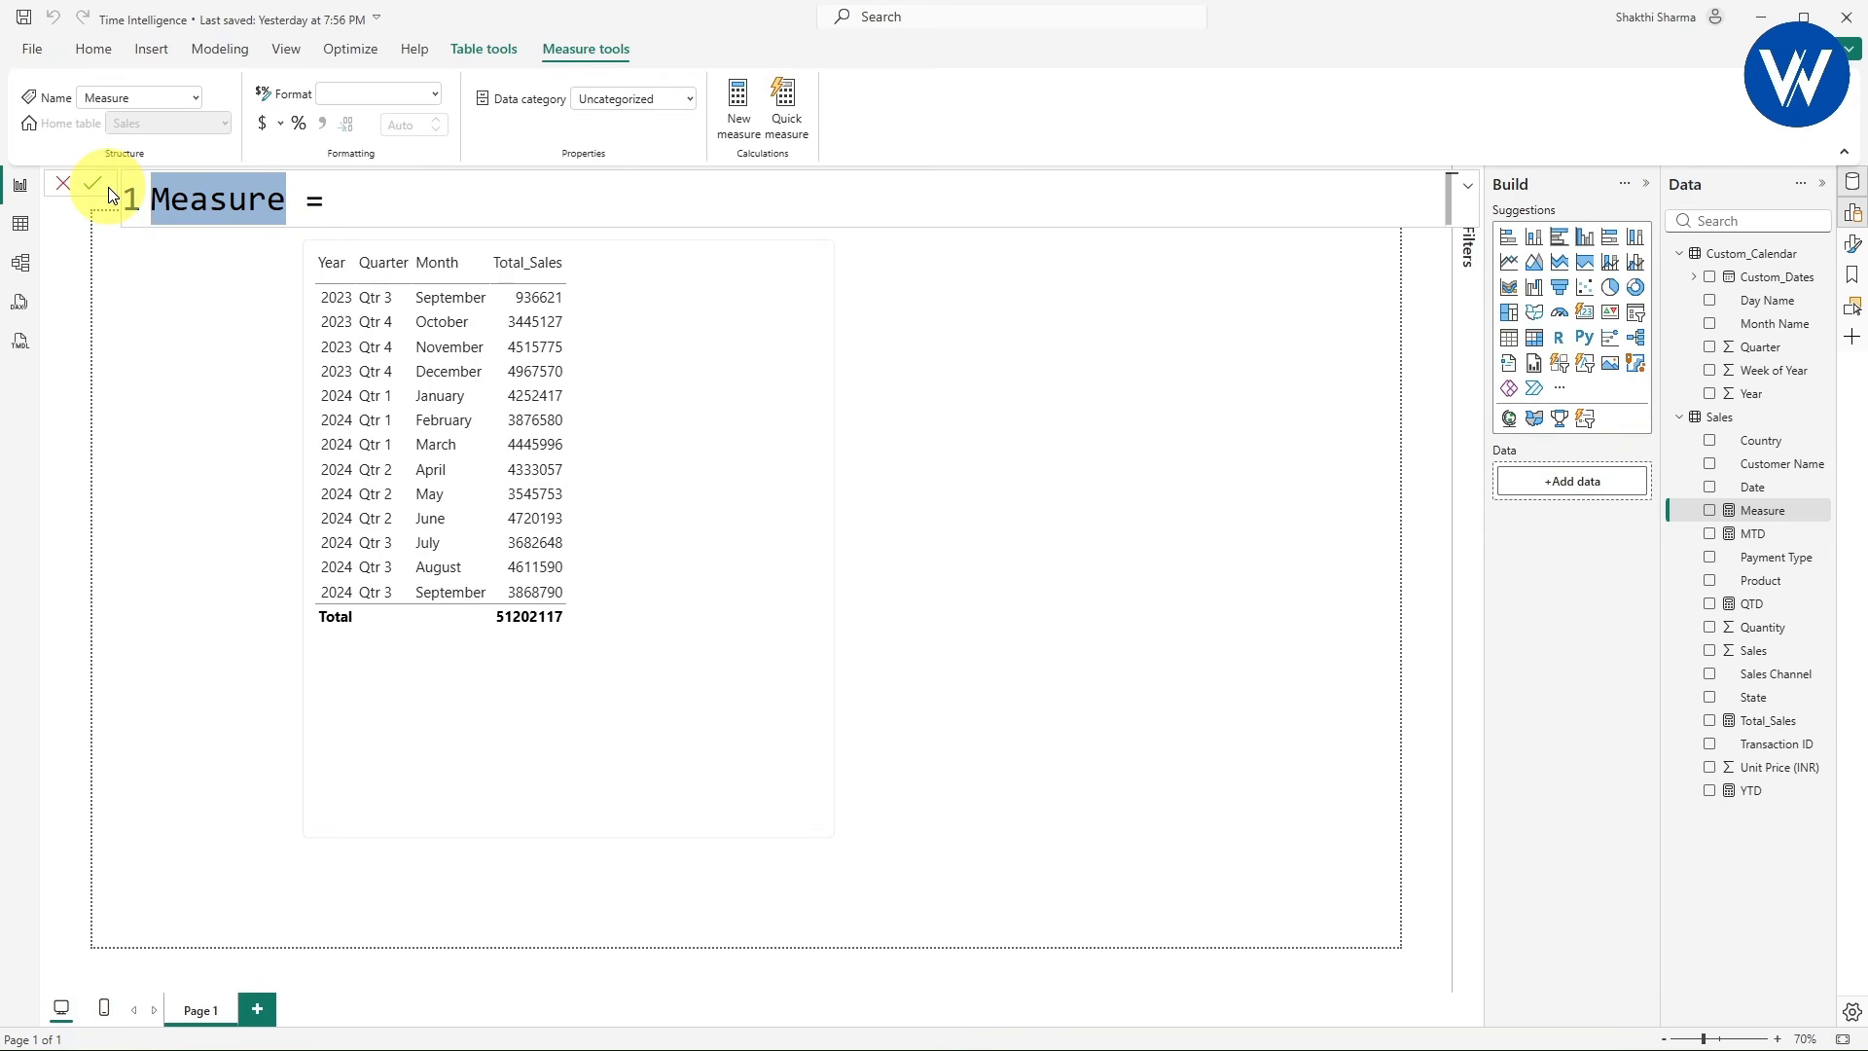
pyautogui.write('PM = ')
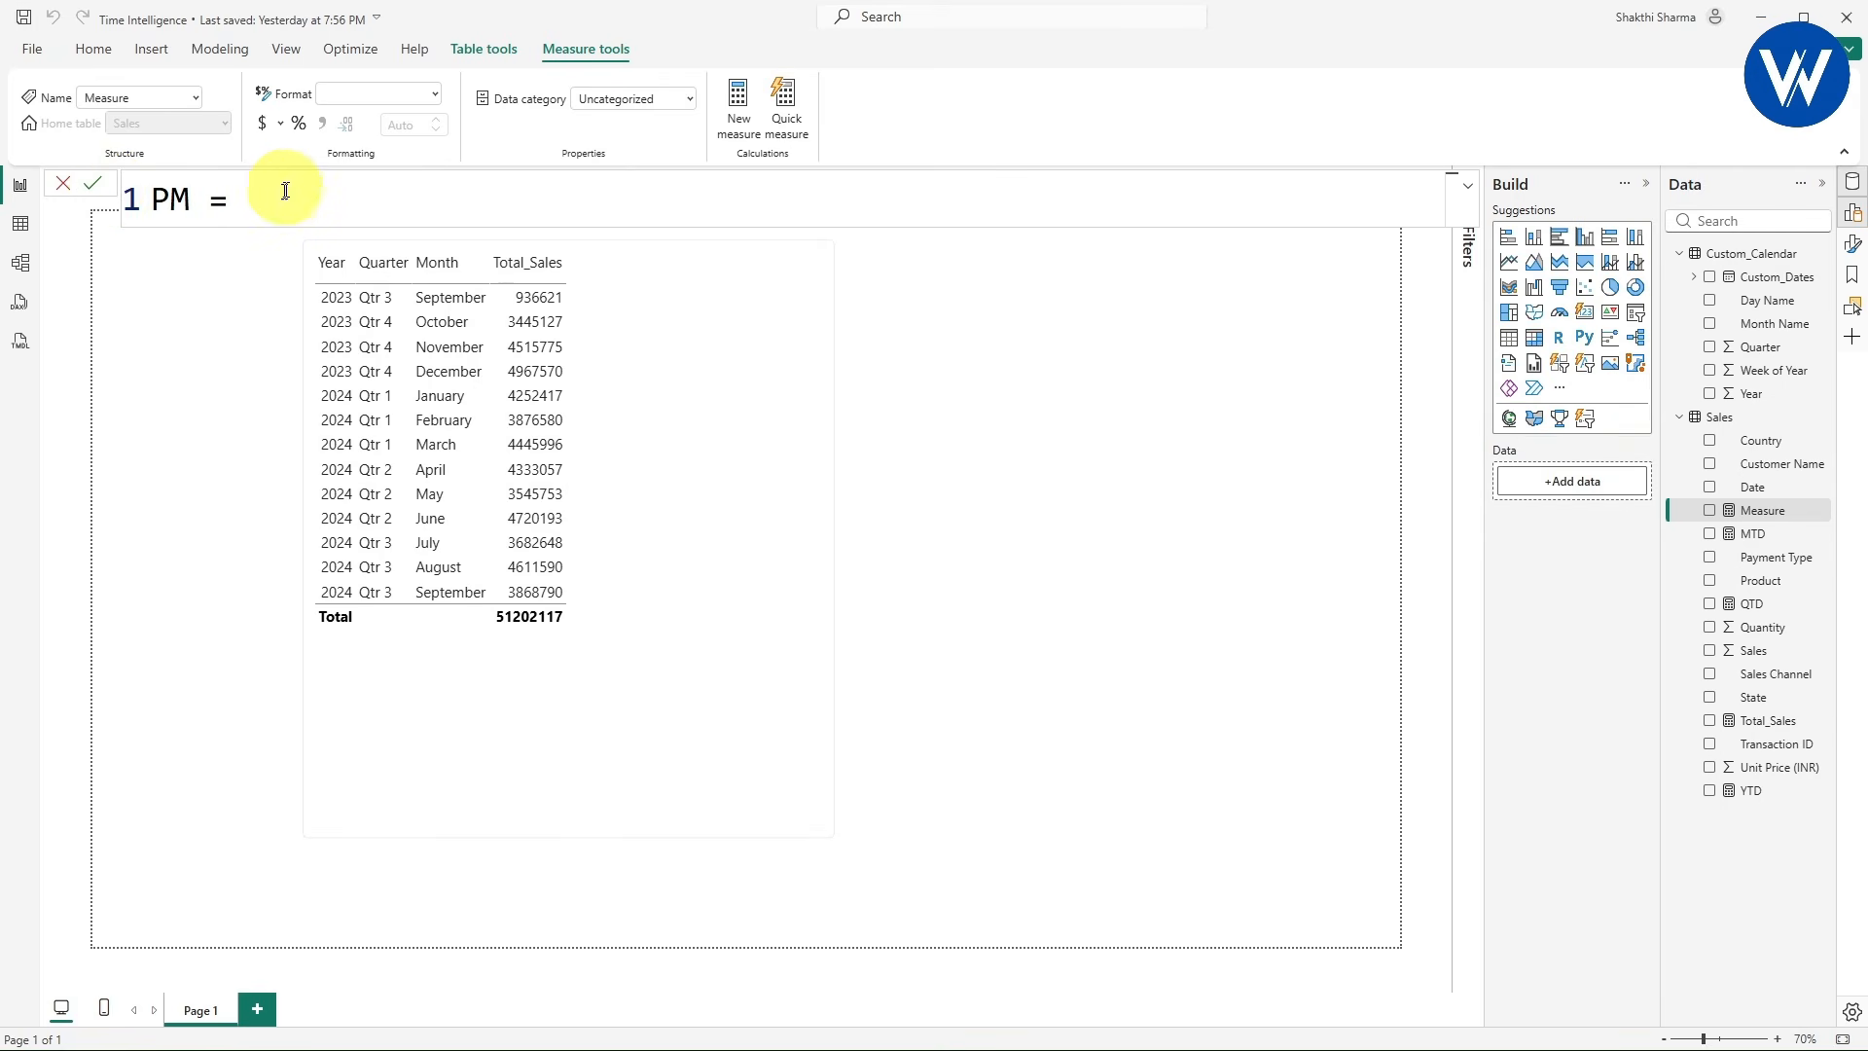
# - Start the PM measure's formula with CALCULATE, using the [Total_Sales] measure as its expression
pyautogui.write('c')
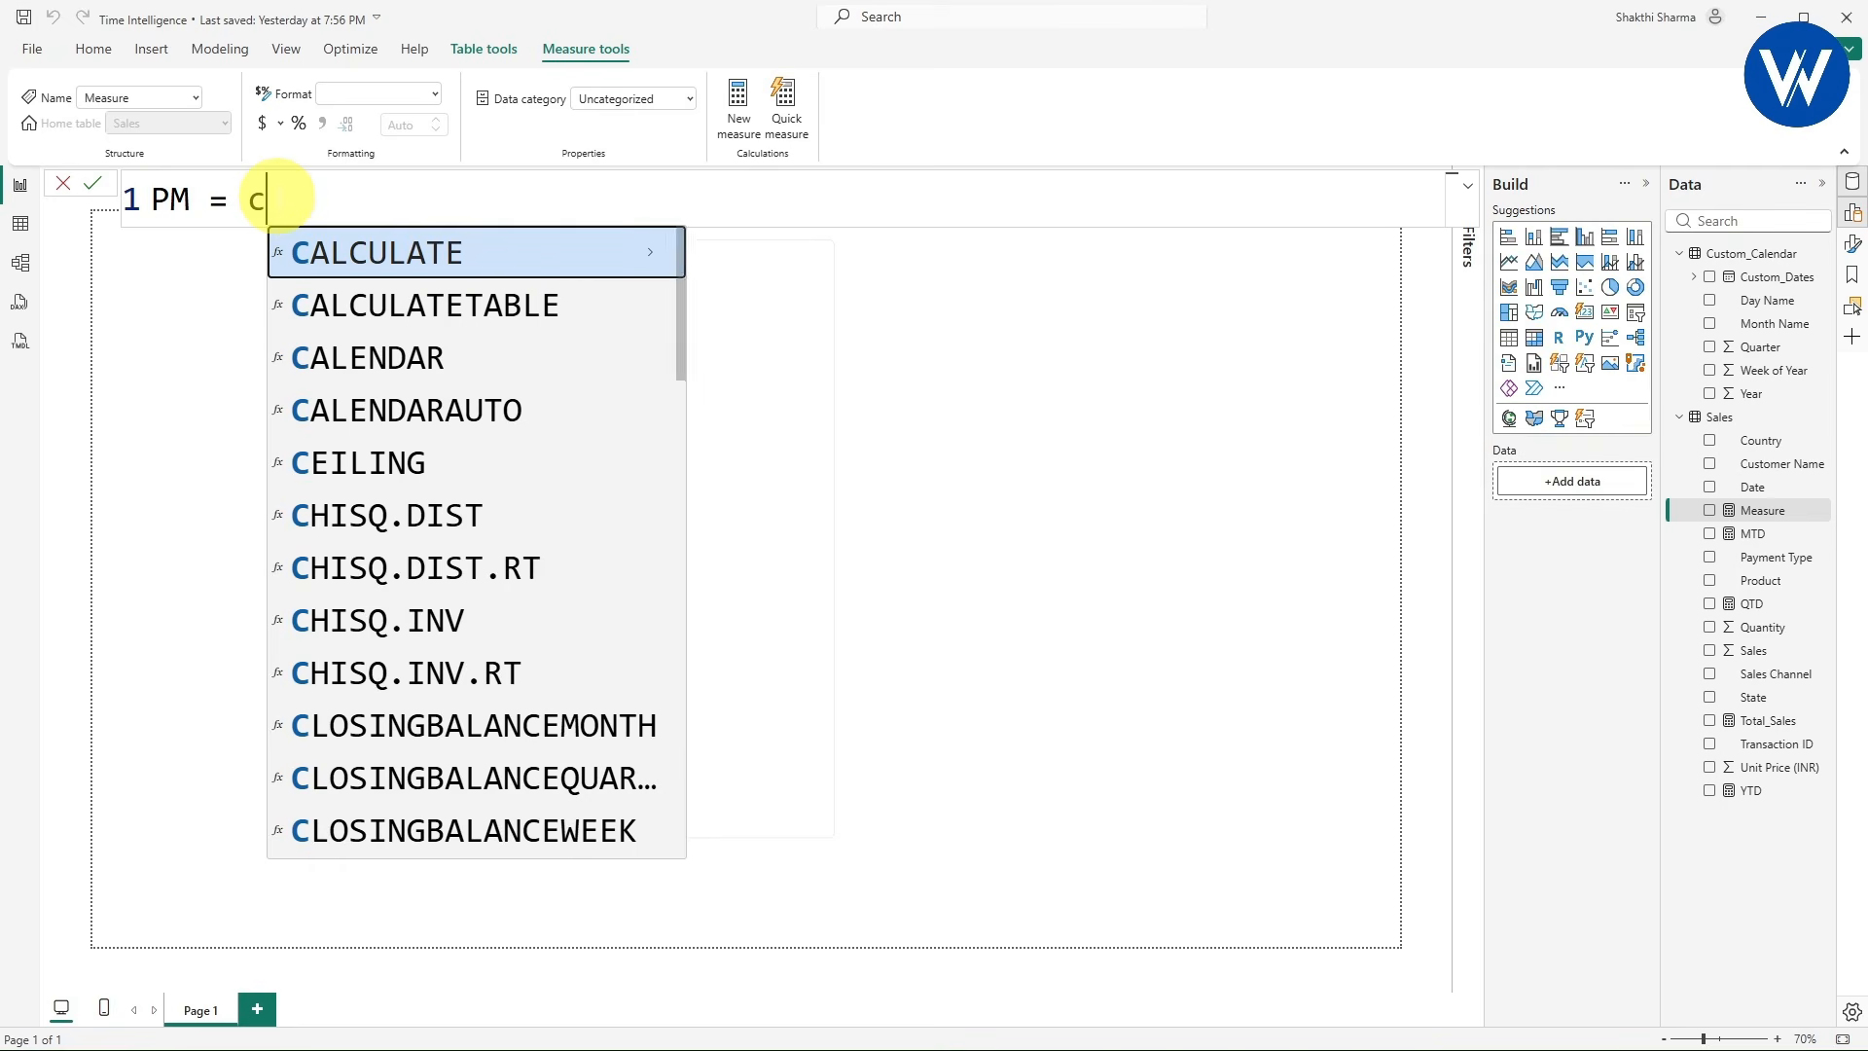
pyautogui.write('alc')
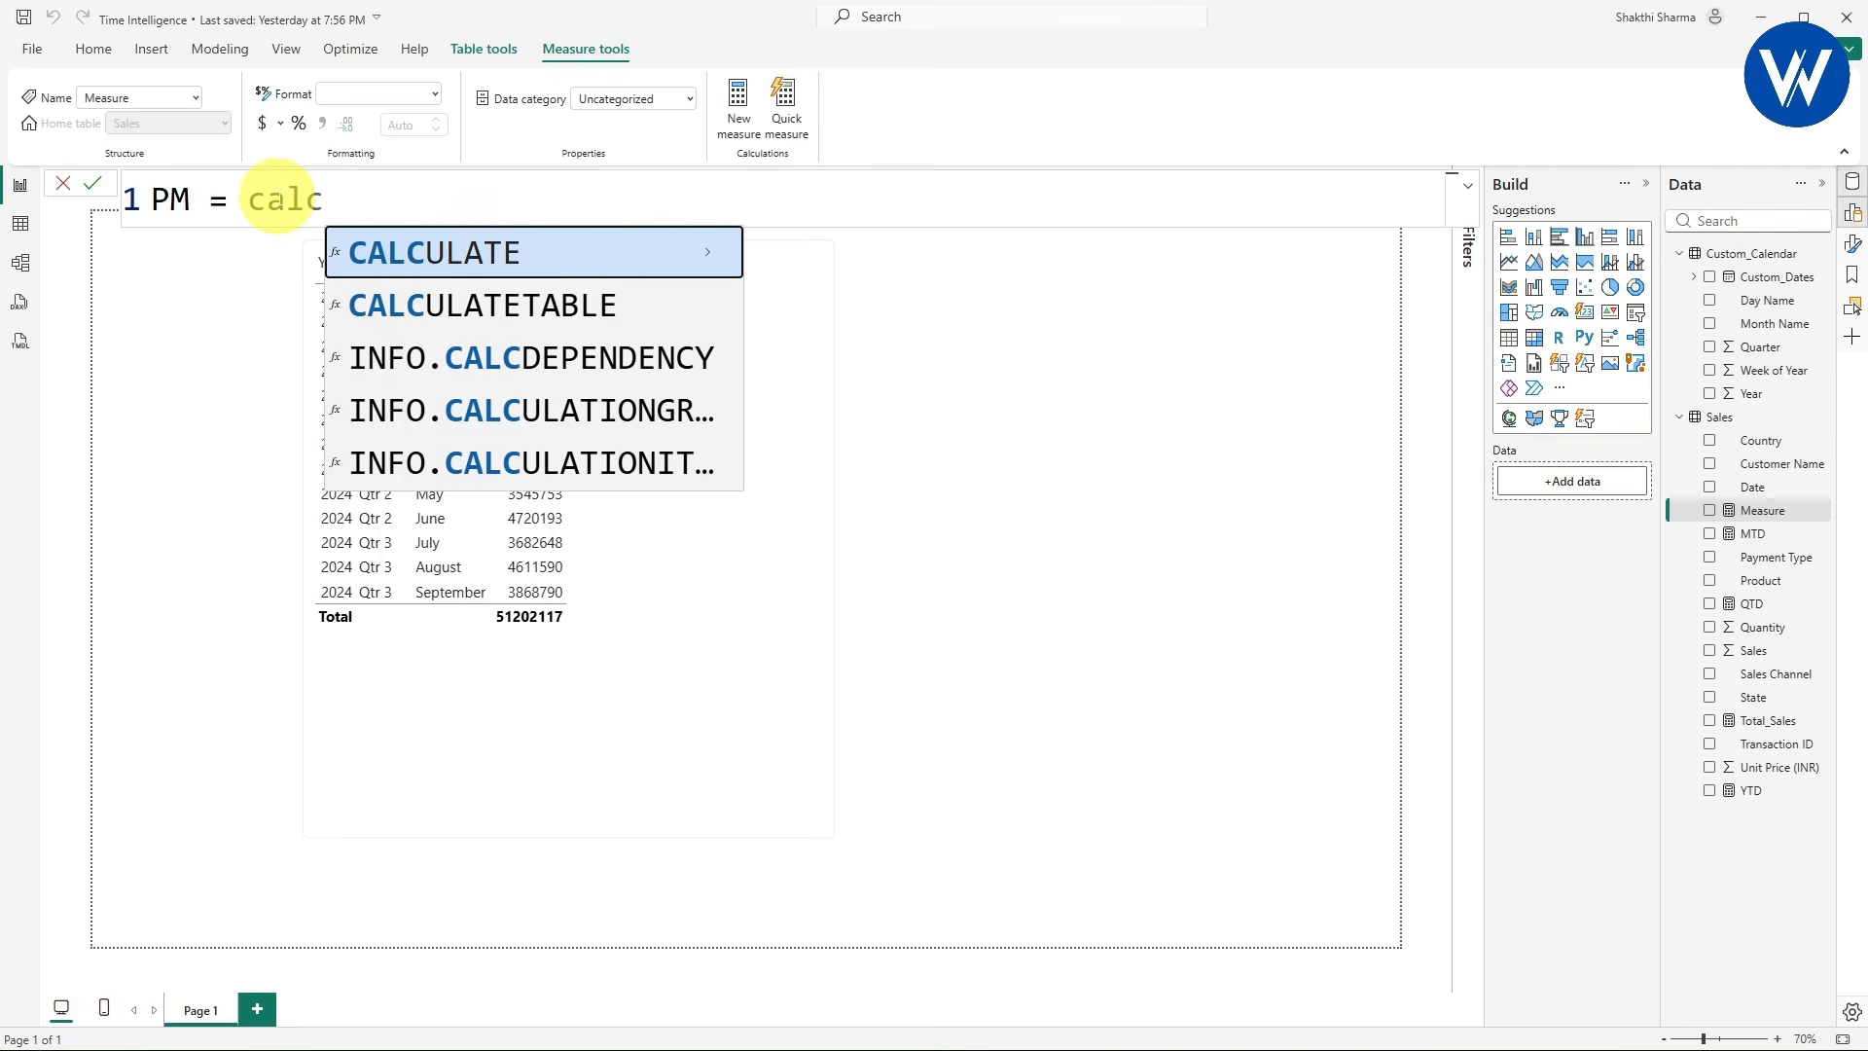
pyautogui.press('Tab')
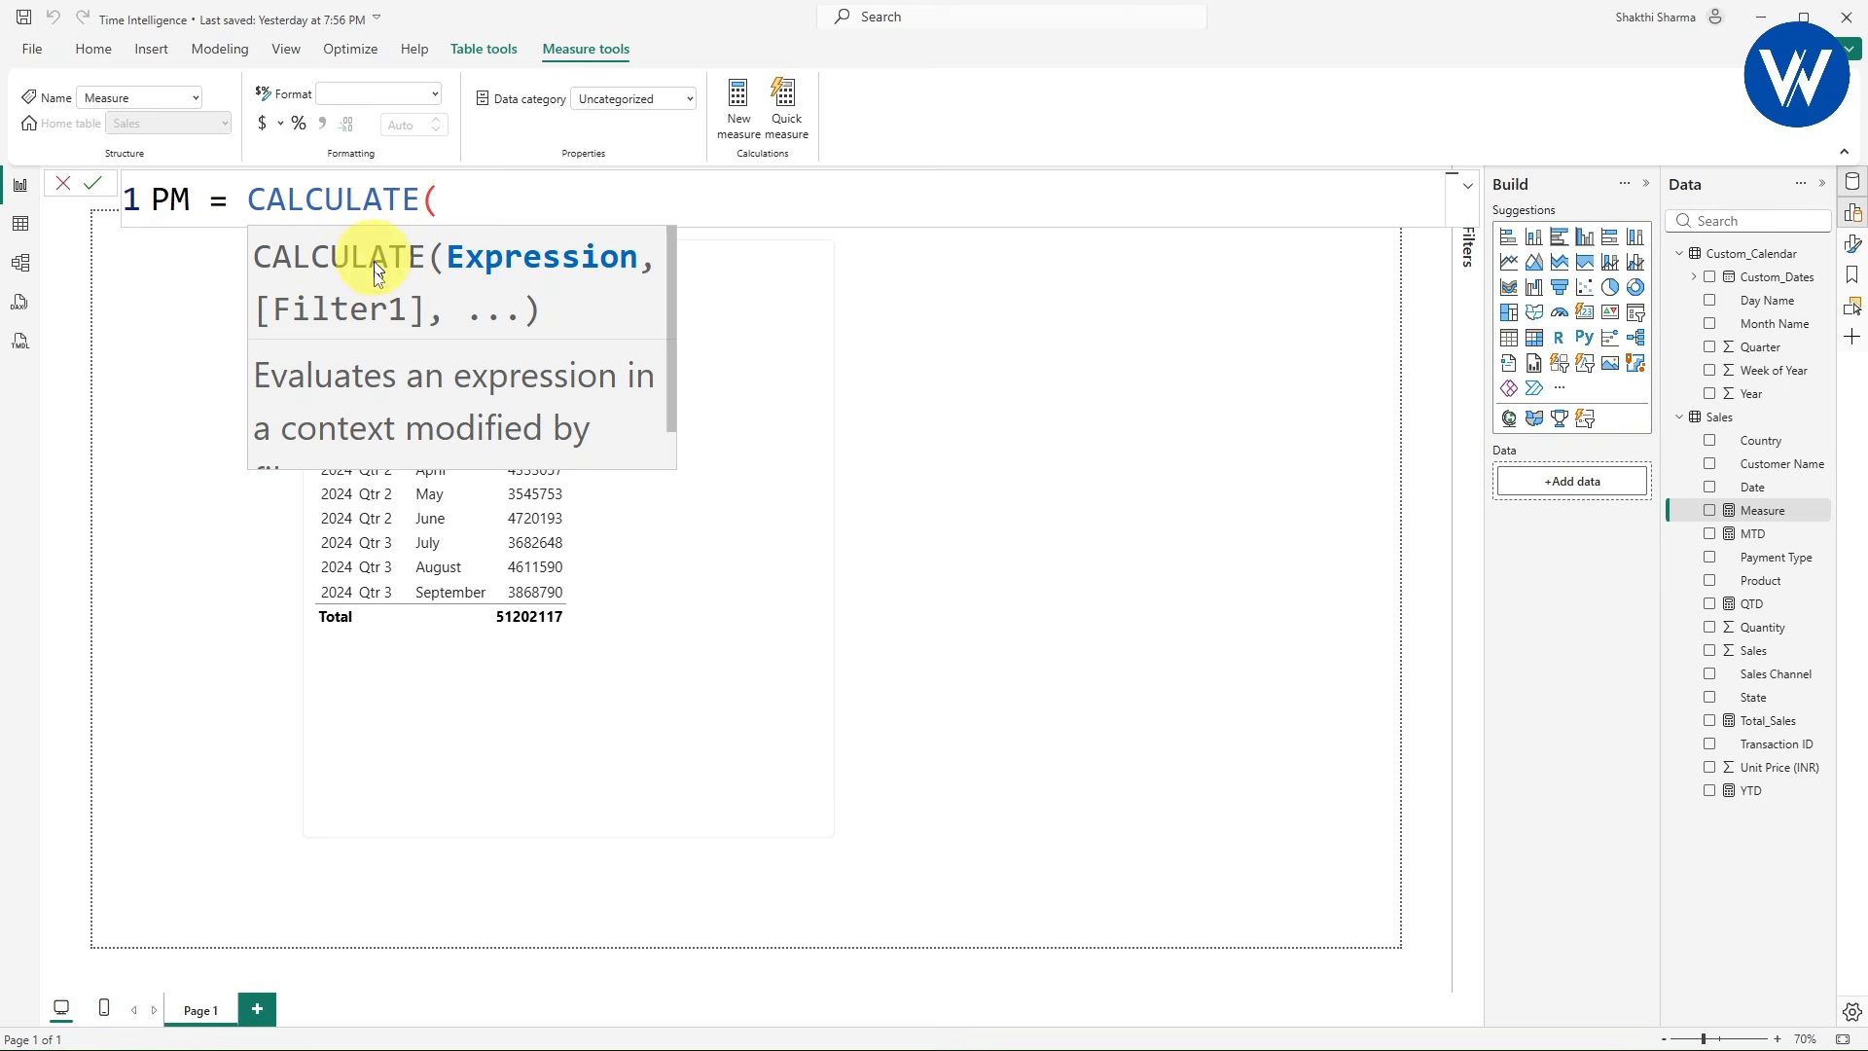
pyautogui.scroll(-1, 479, 409)
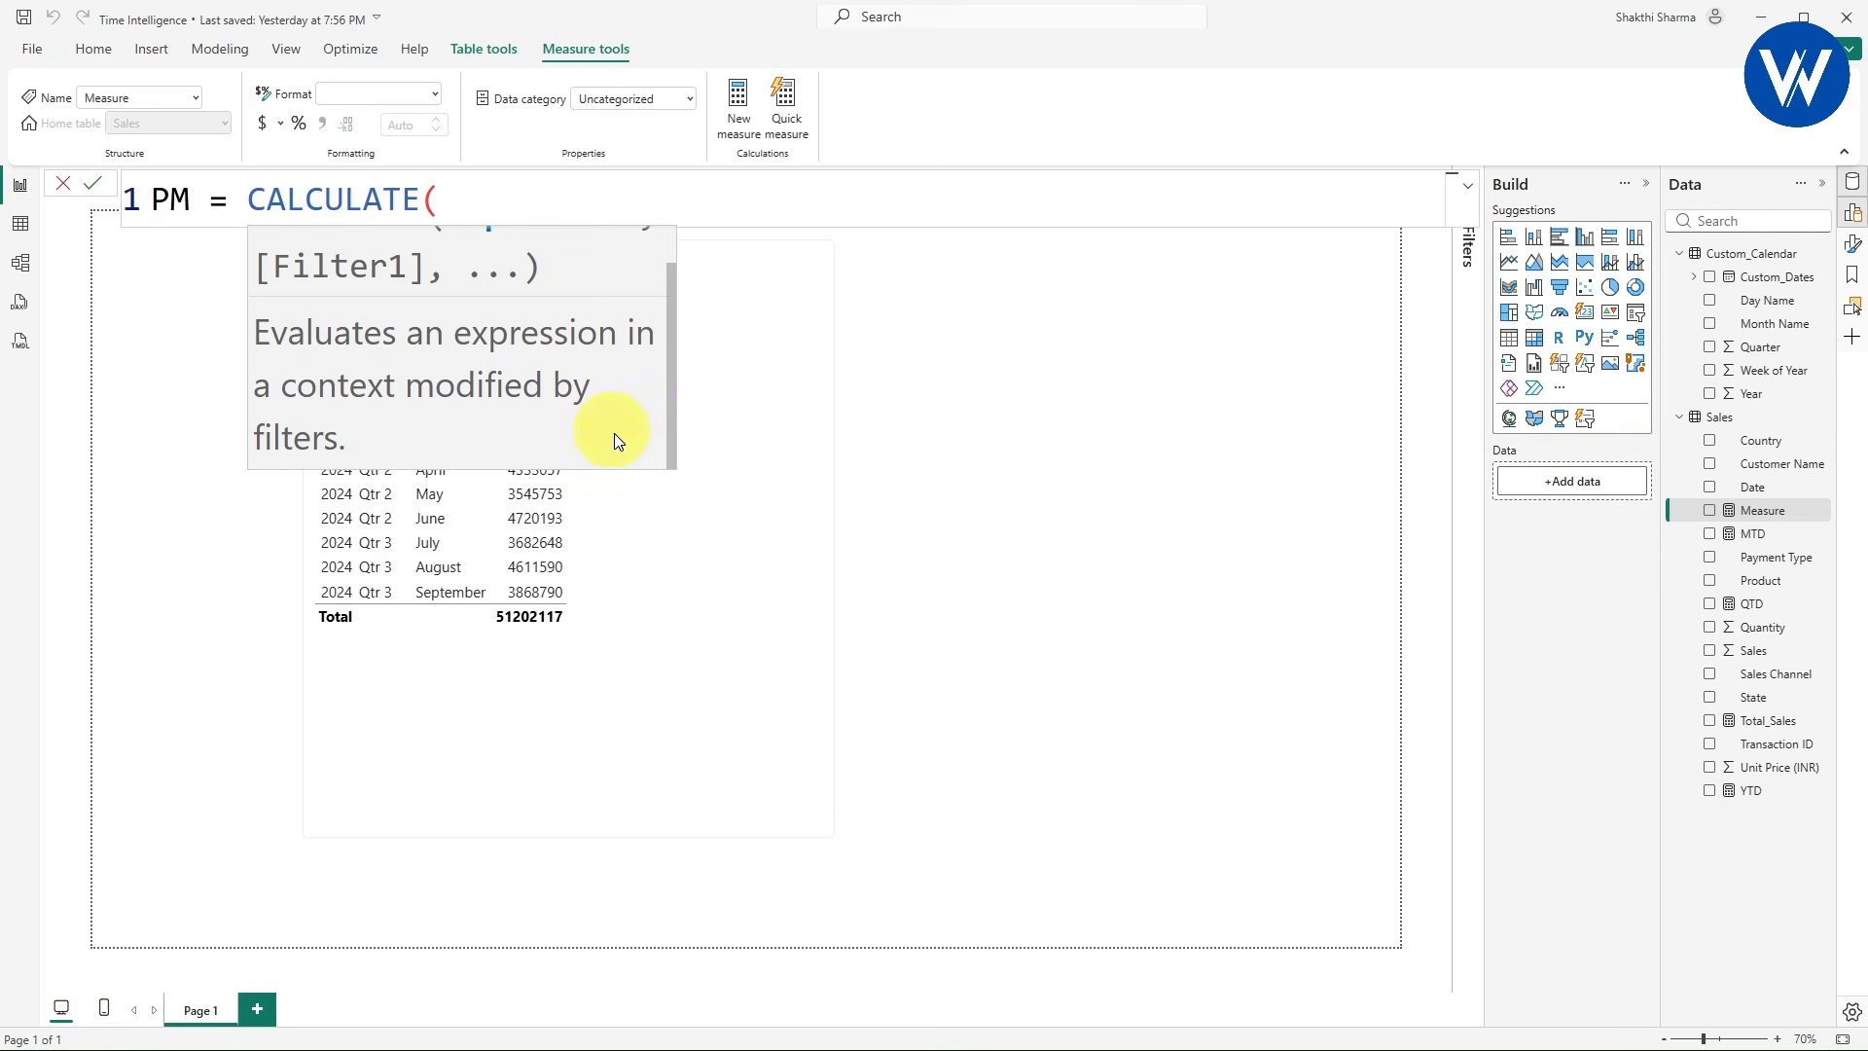
pyautogui.scroll(1, 387, 436)
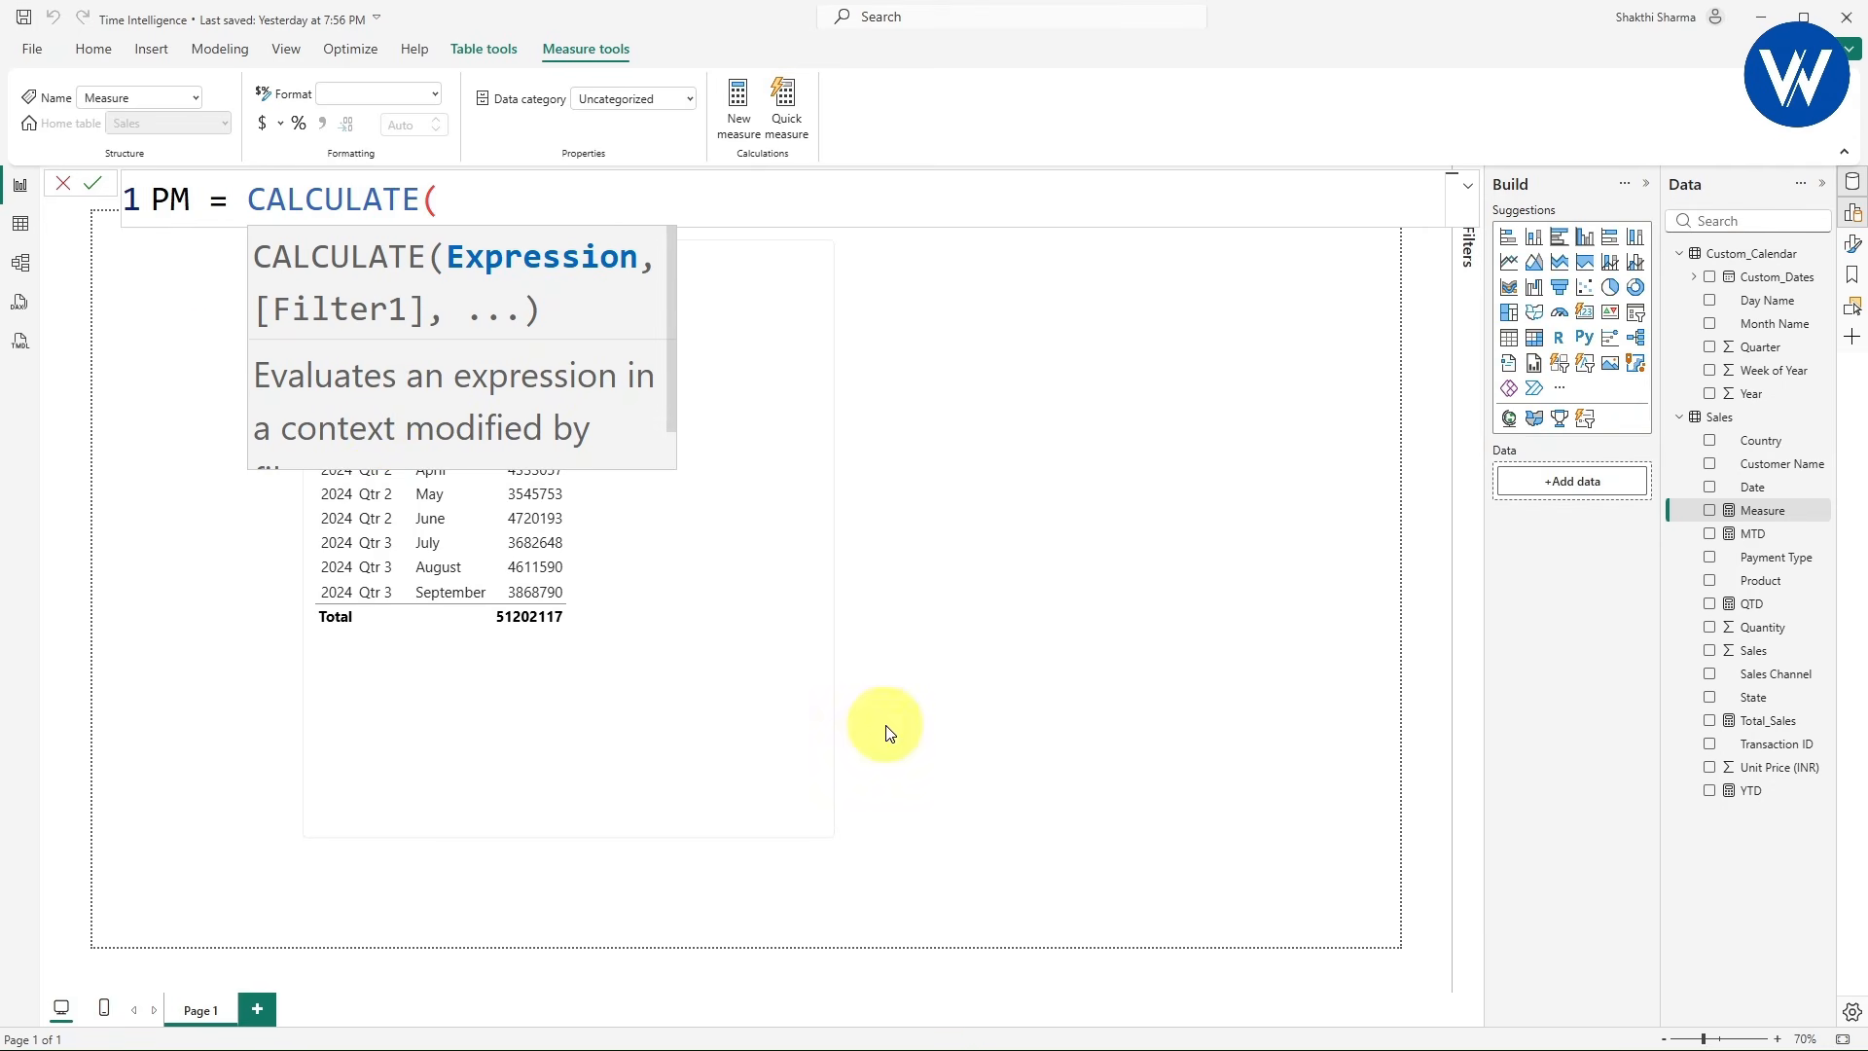
pyautogui.moveTo(454, 277); pyautogui.dragTo(626, 277)
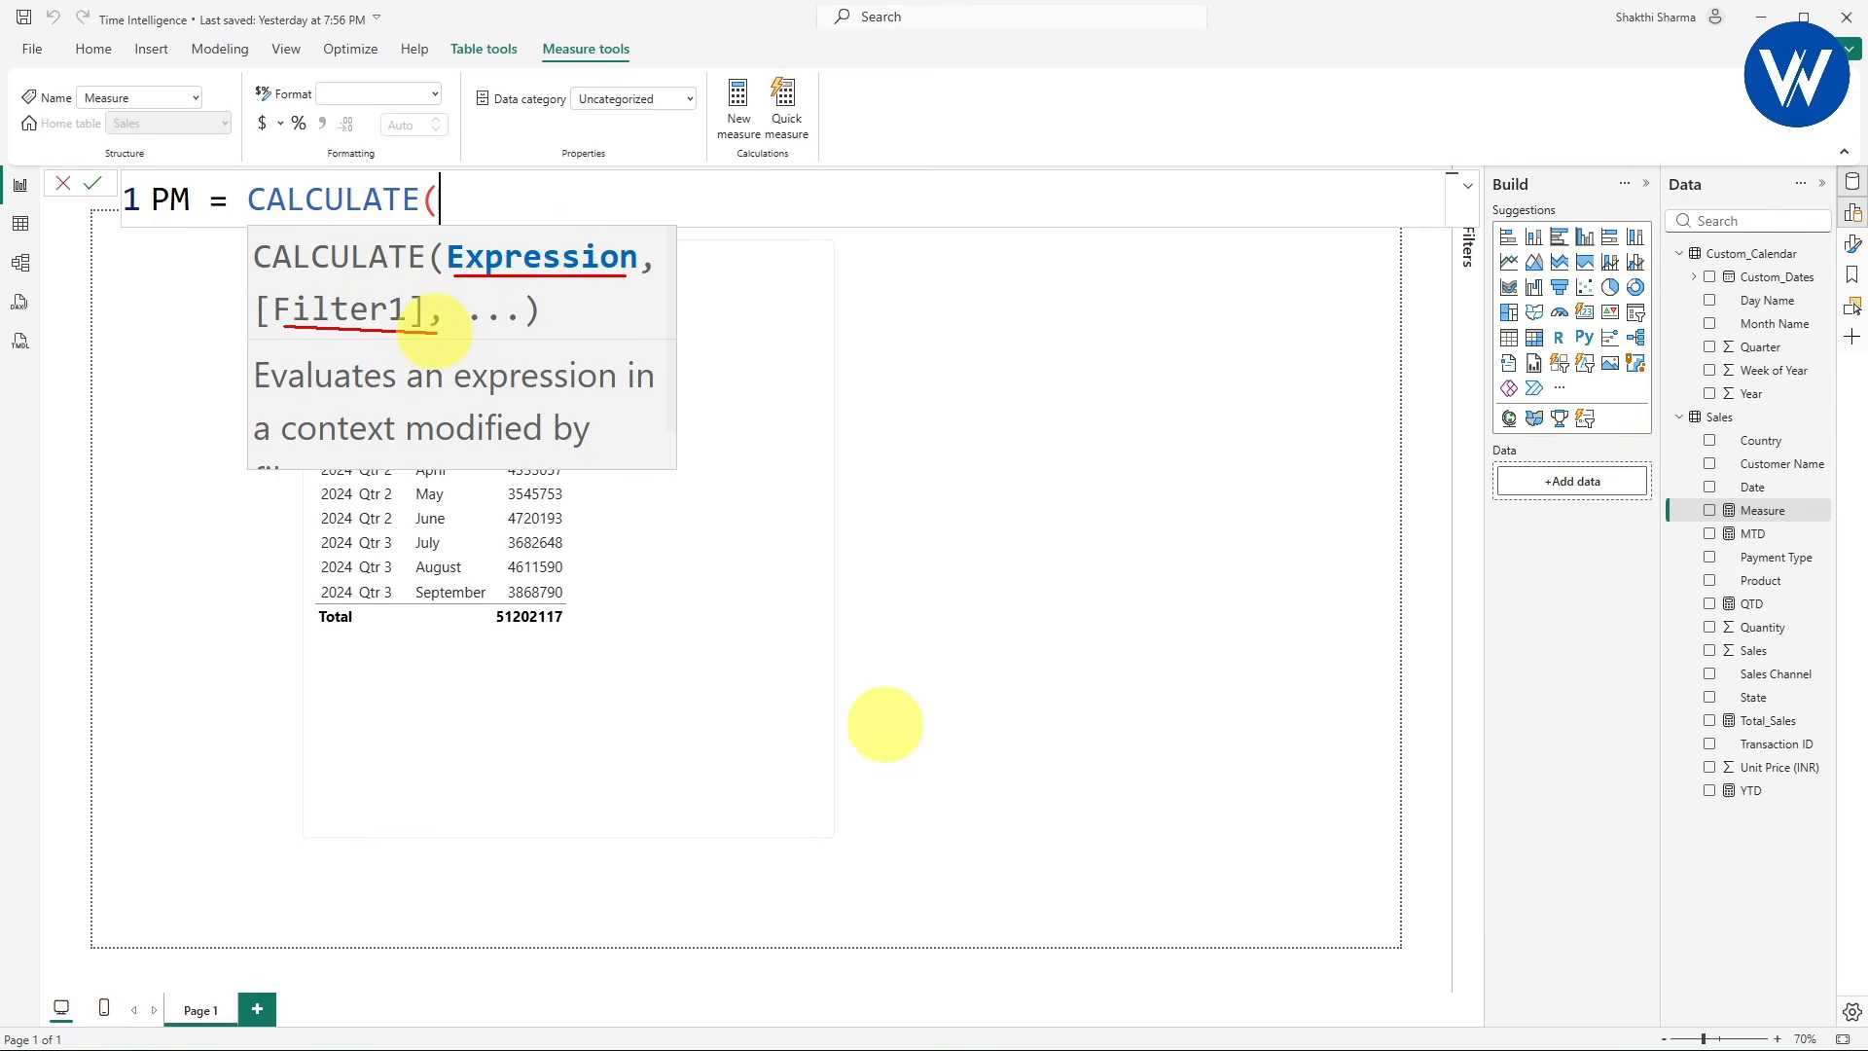
pyautogui.press('Escape')
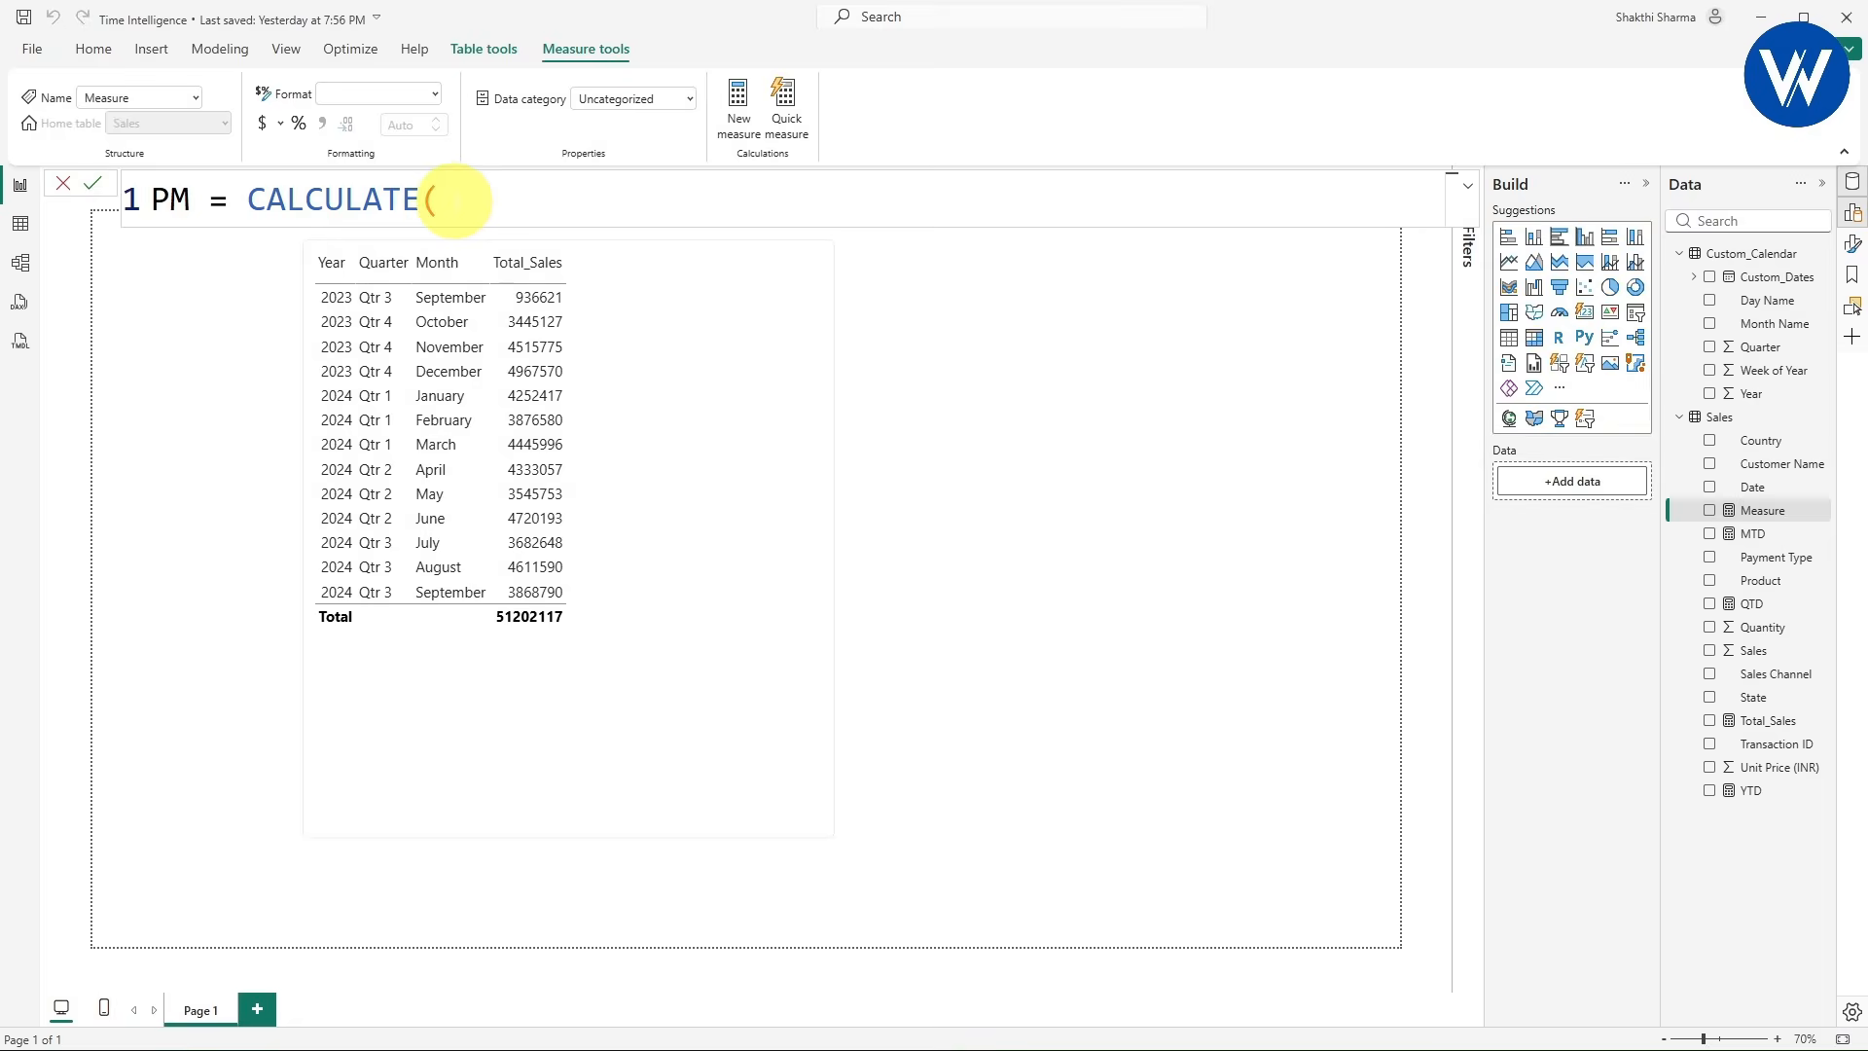
pyautogui.write('tot')
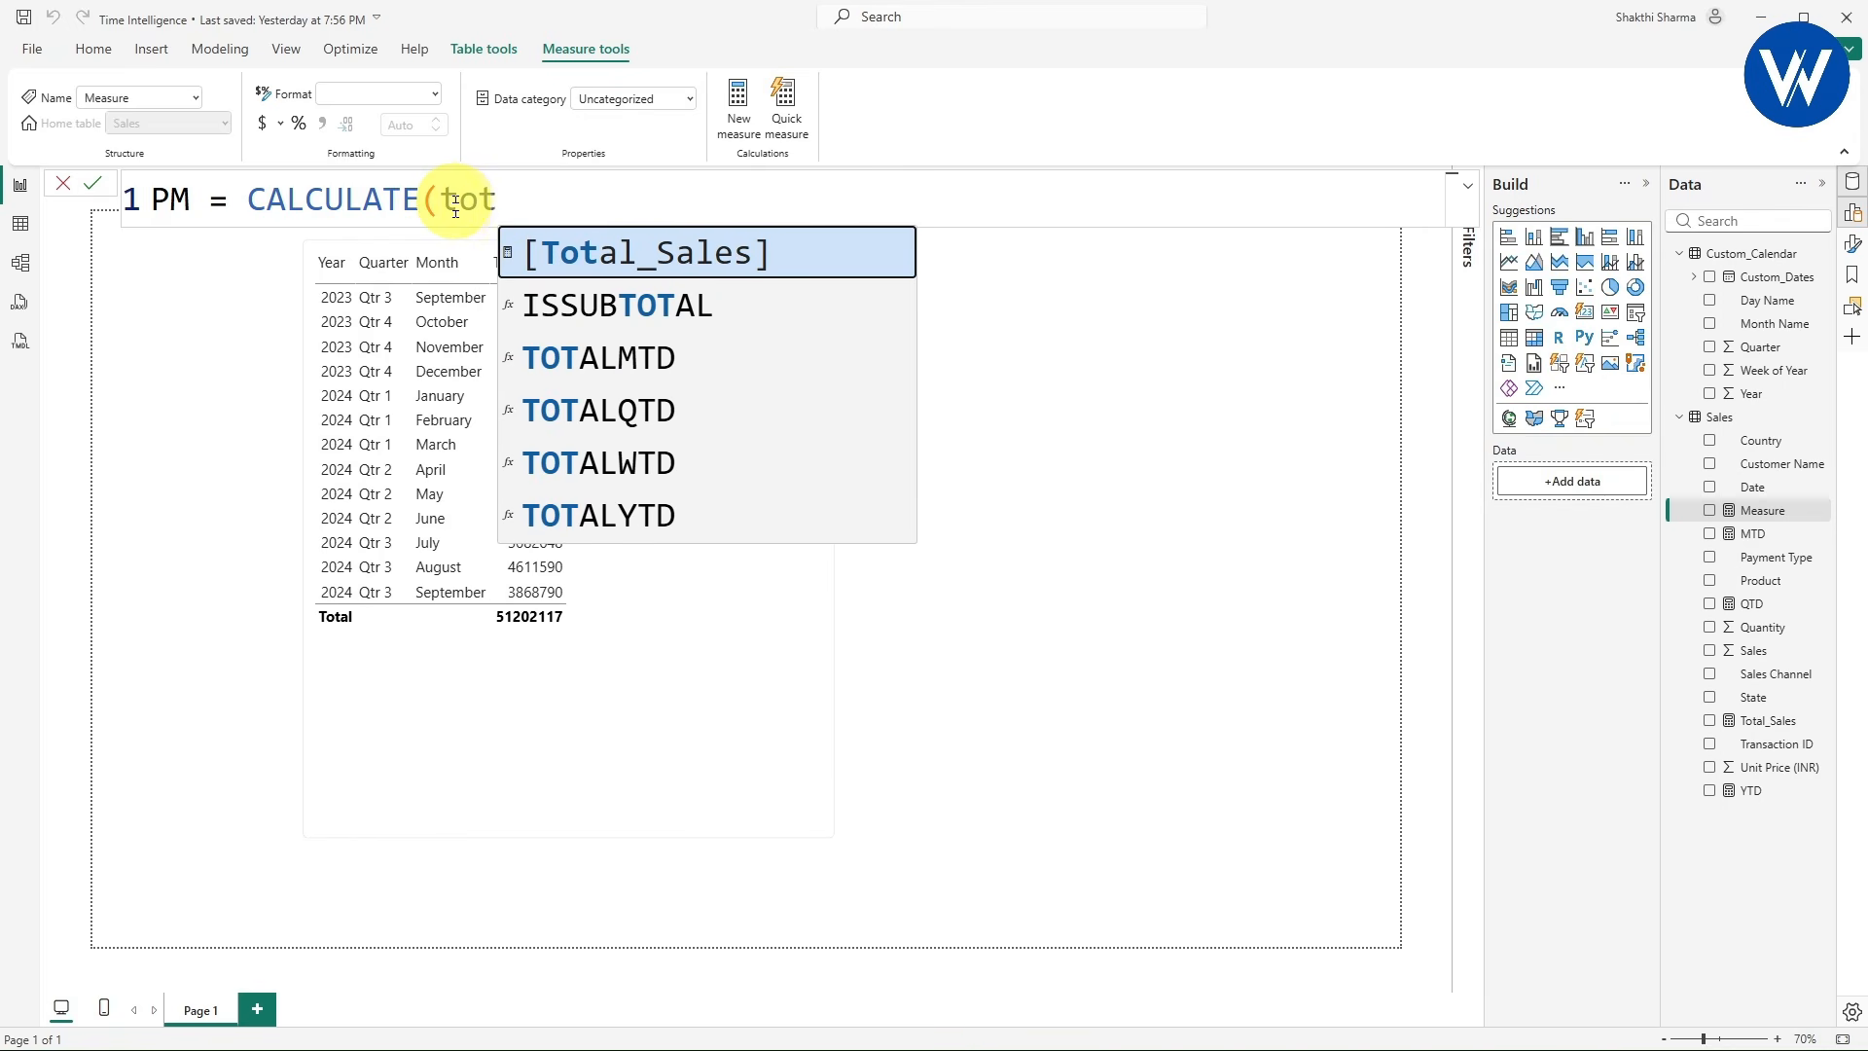
pyautogui.click(576, 250)
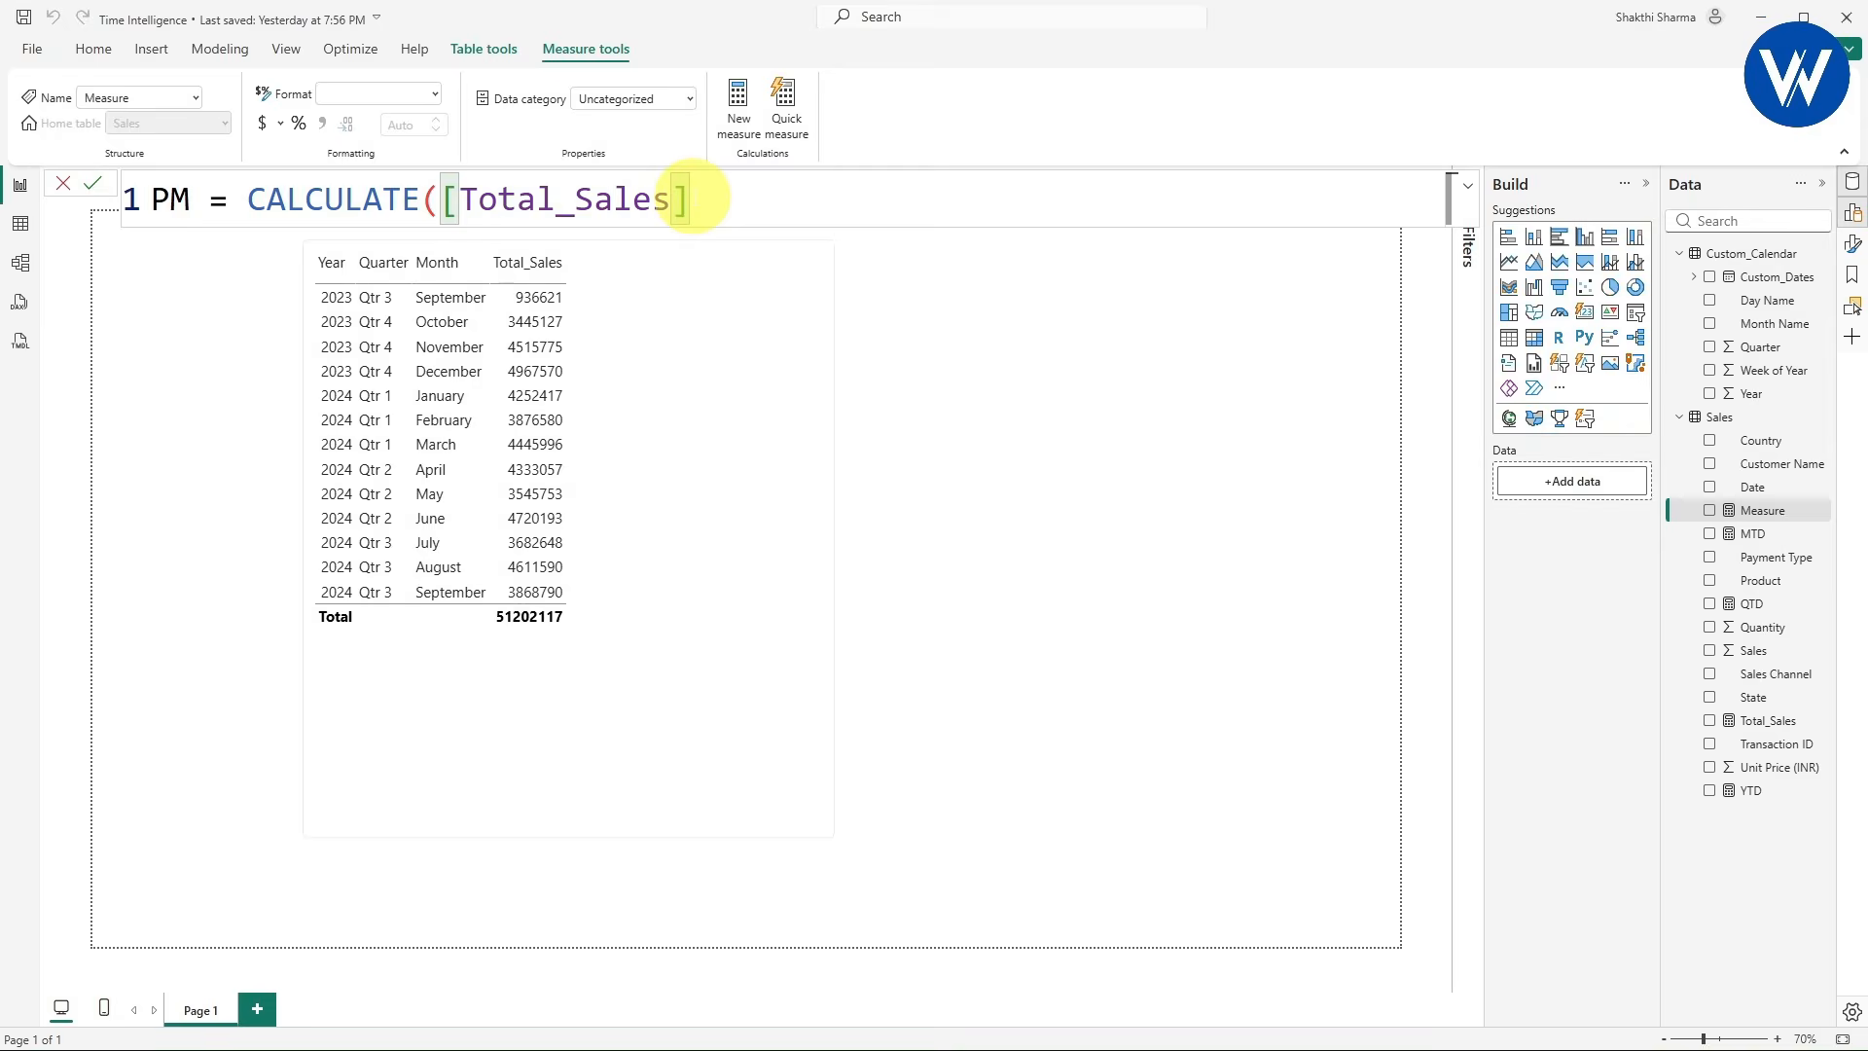
pyautogui.write(',')
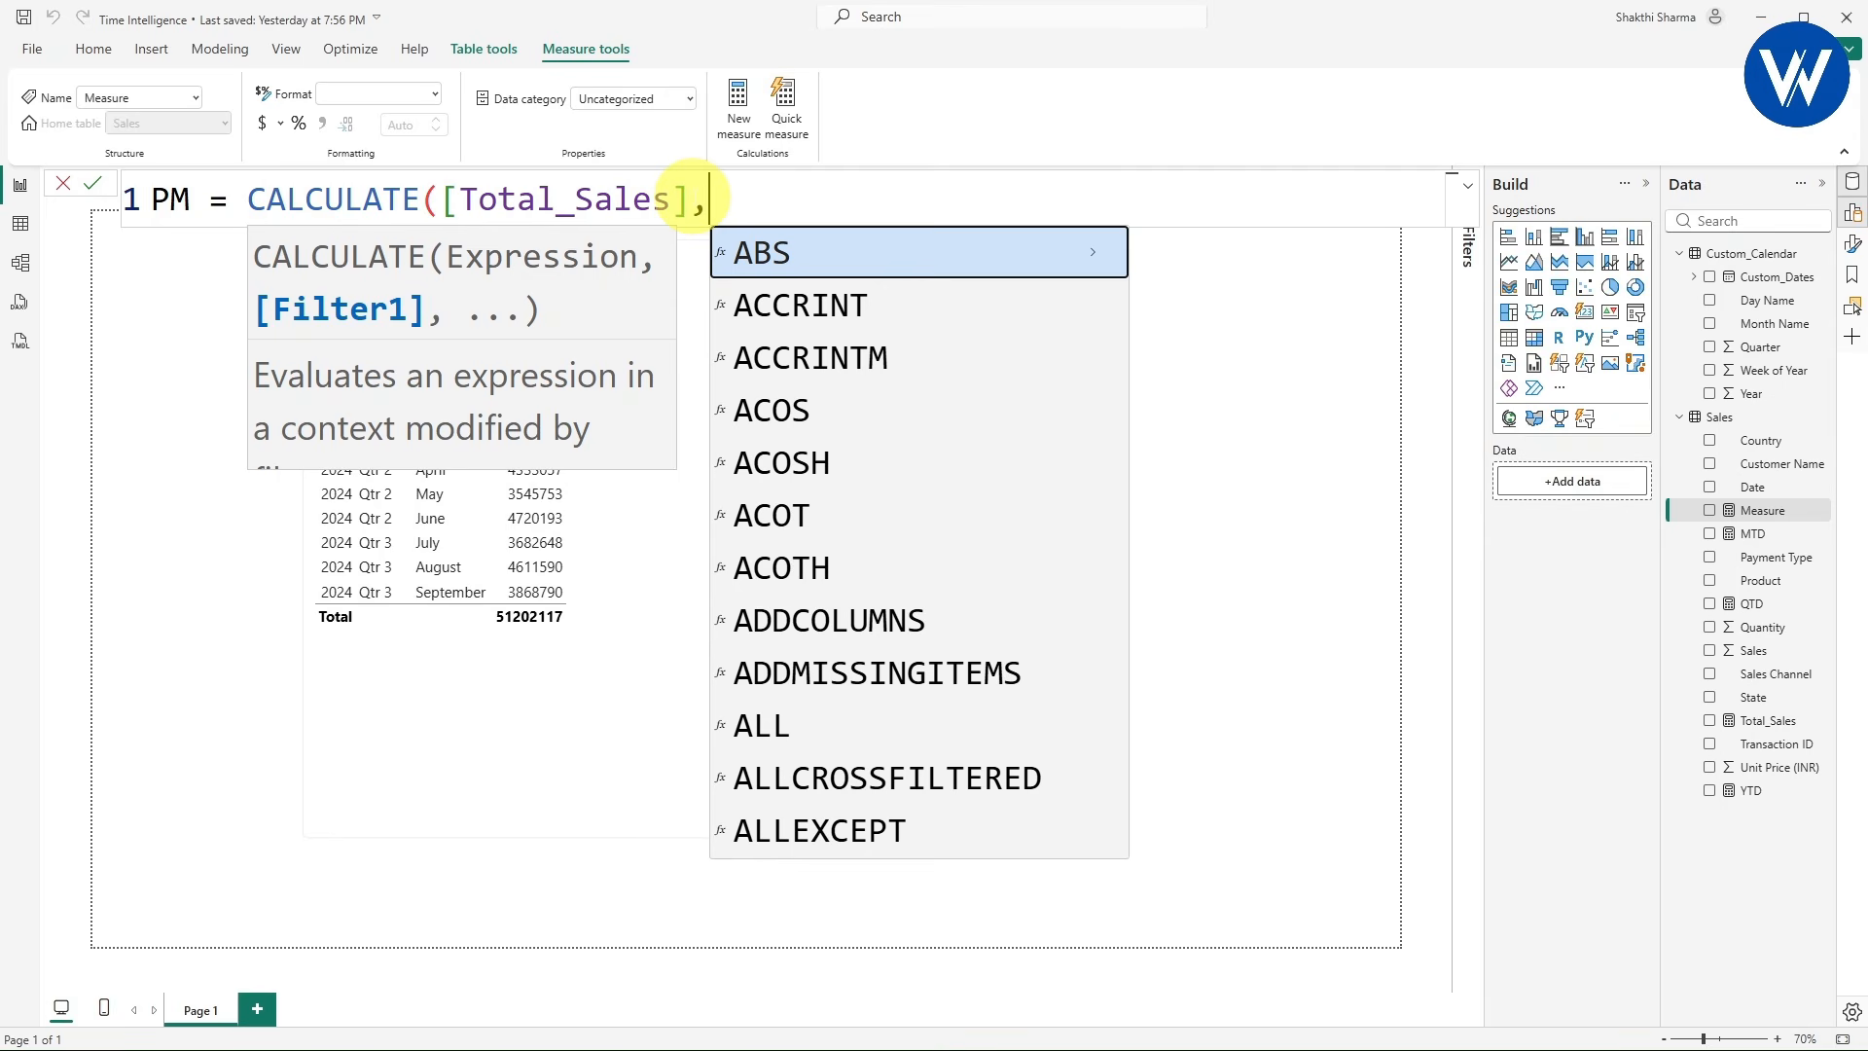
# - Complete the PM formula with the filter PREVIOUSMONTH(Custom_Calendar[Custom_Dates]) and commit the measure
pyautogui.write('pre')
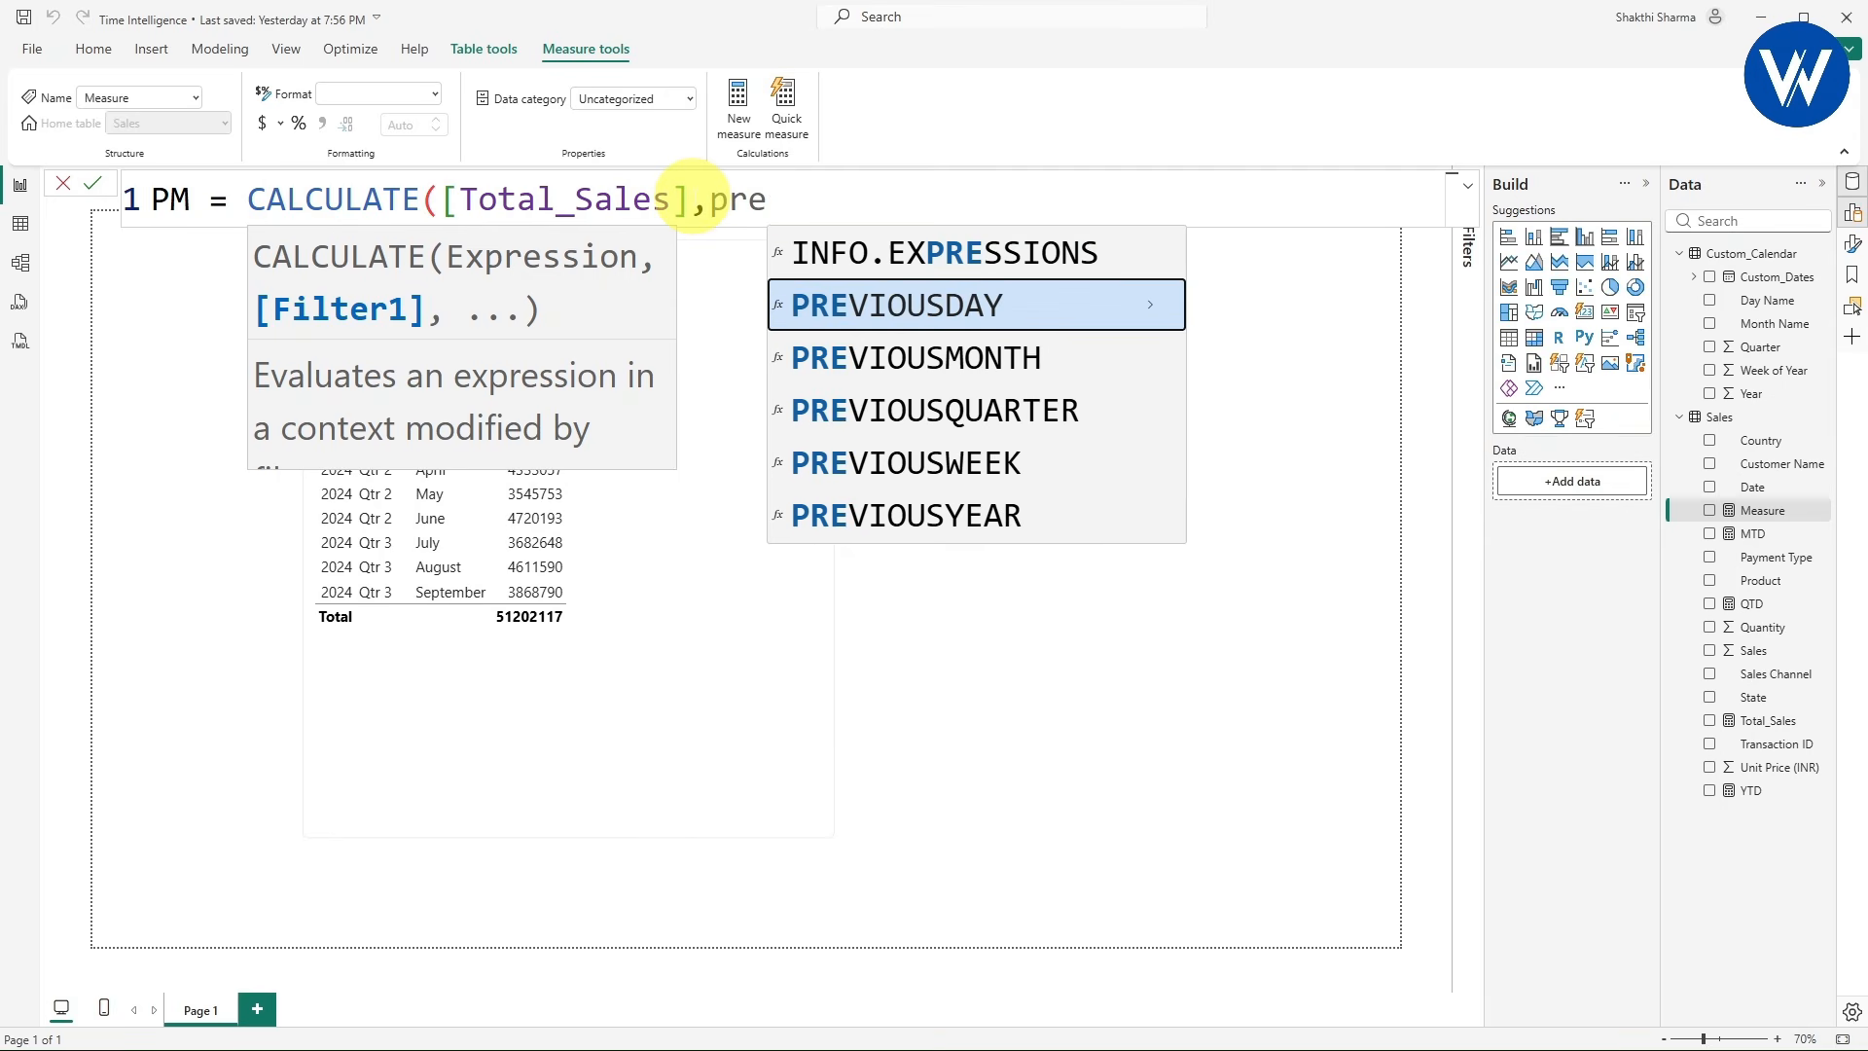
pyautogui.write('v')
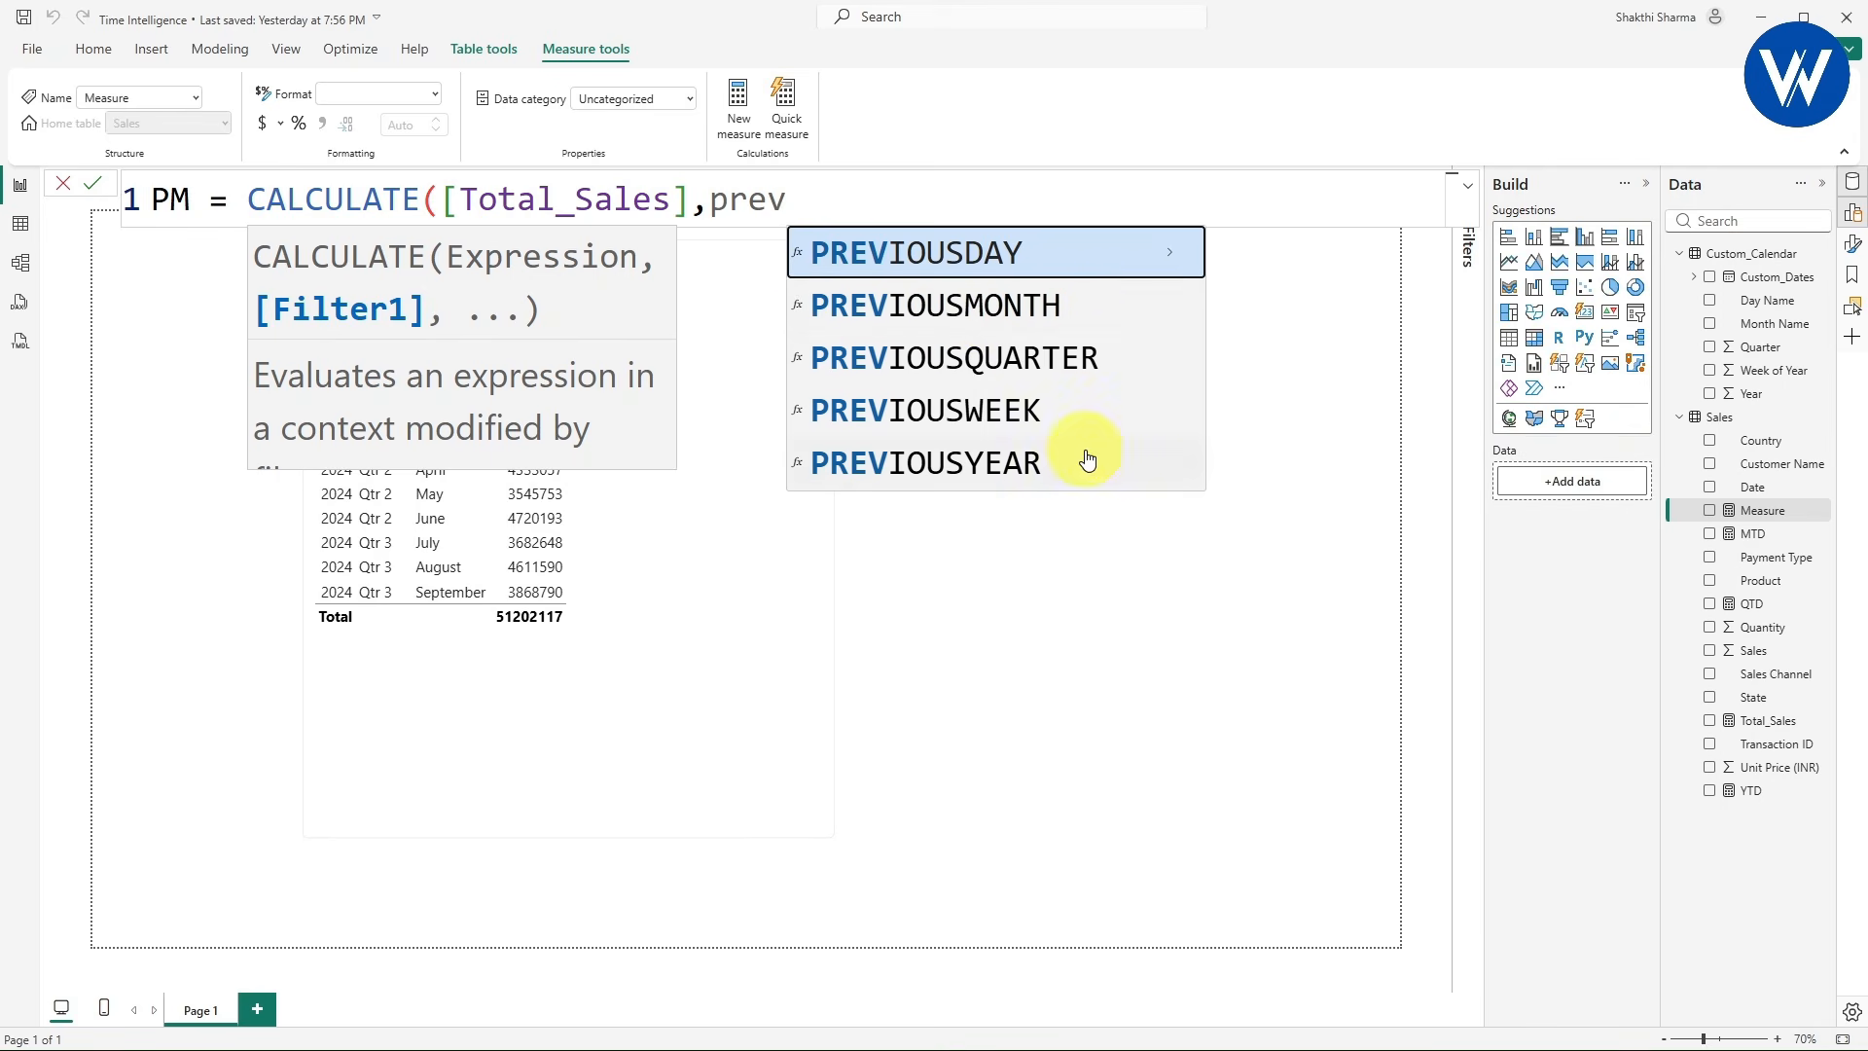
pyautogui.click(926, 309)
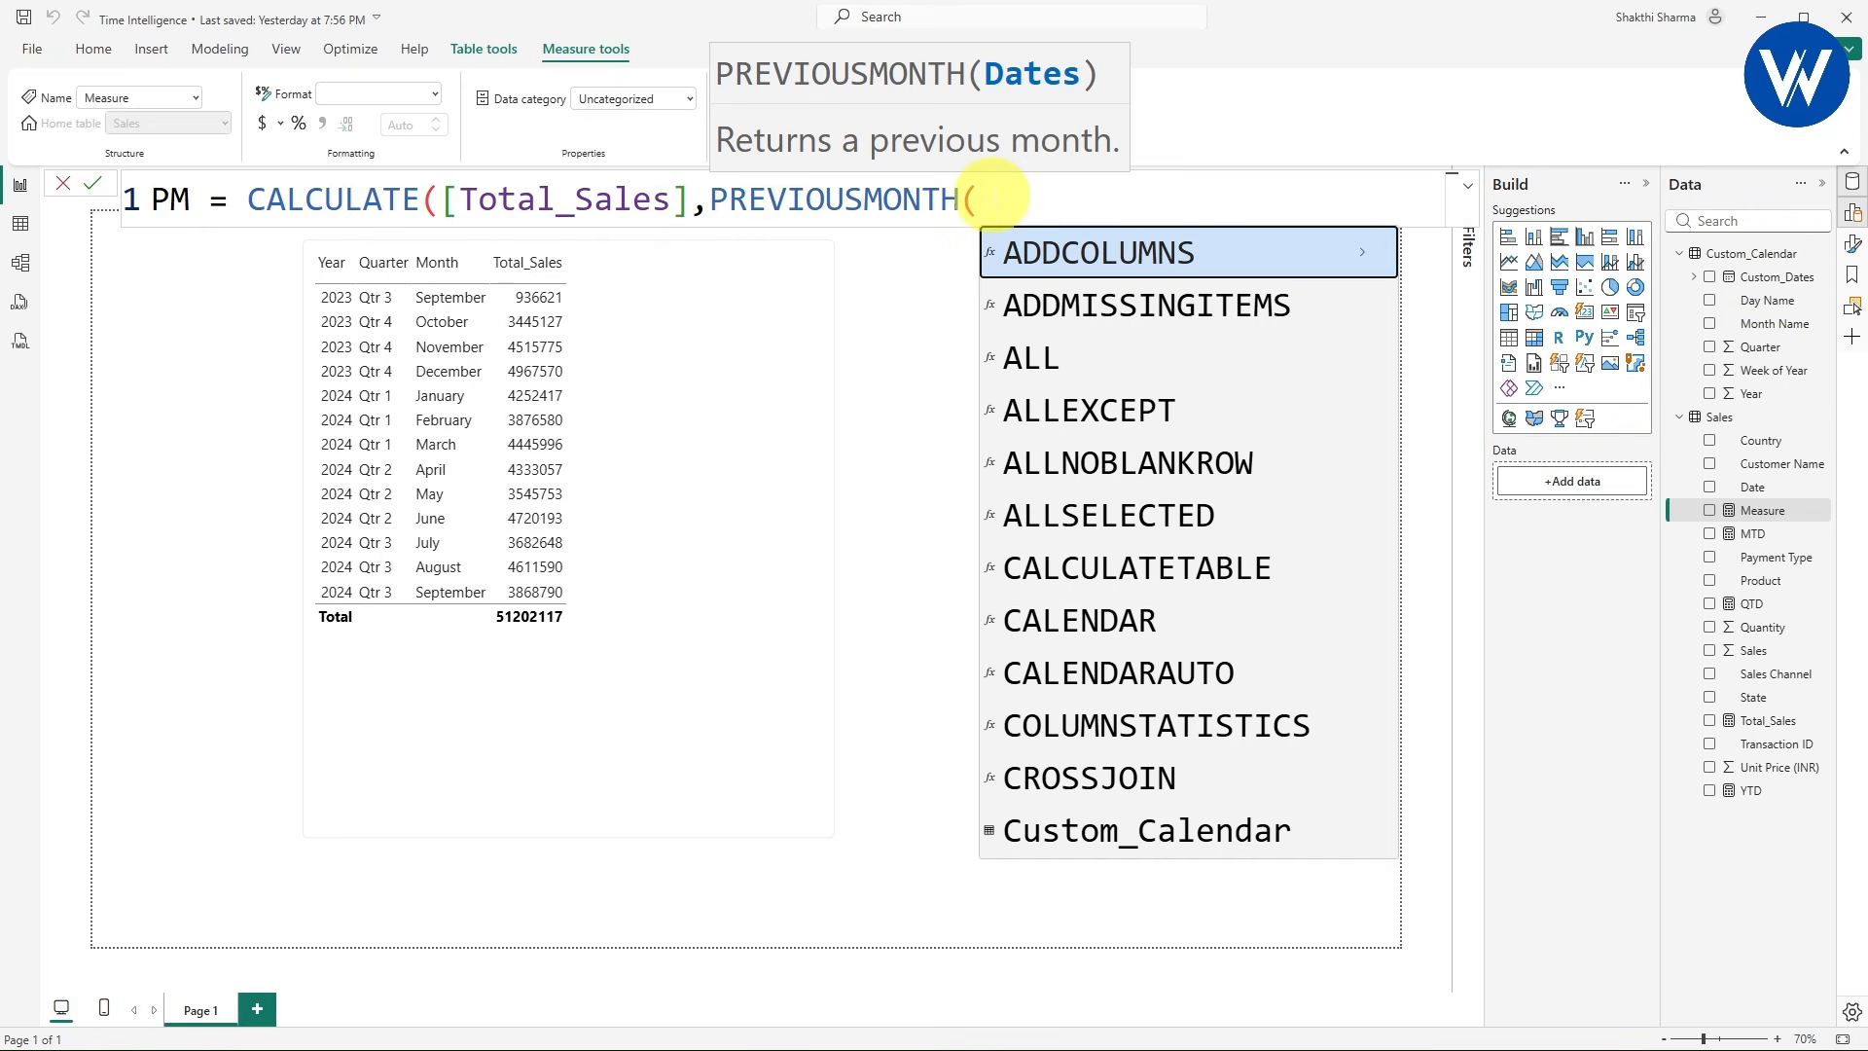
pyautogui.write('cu')
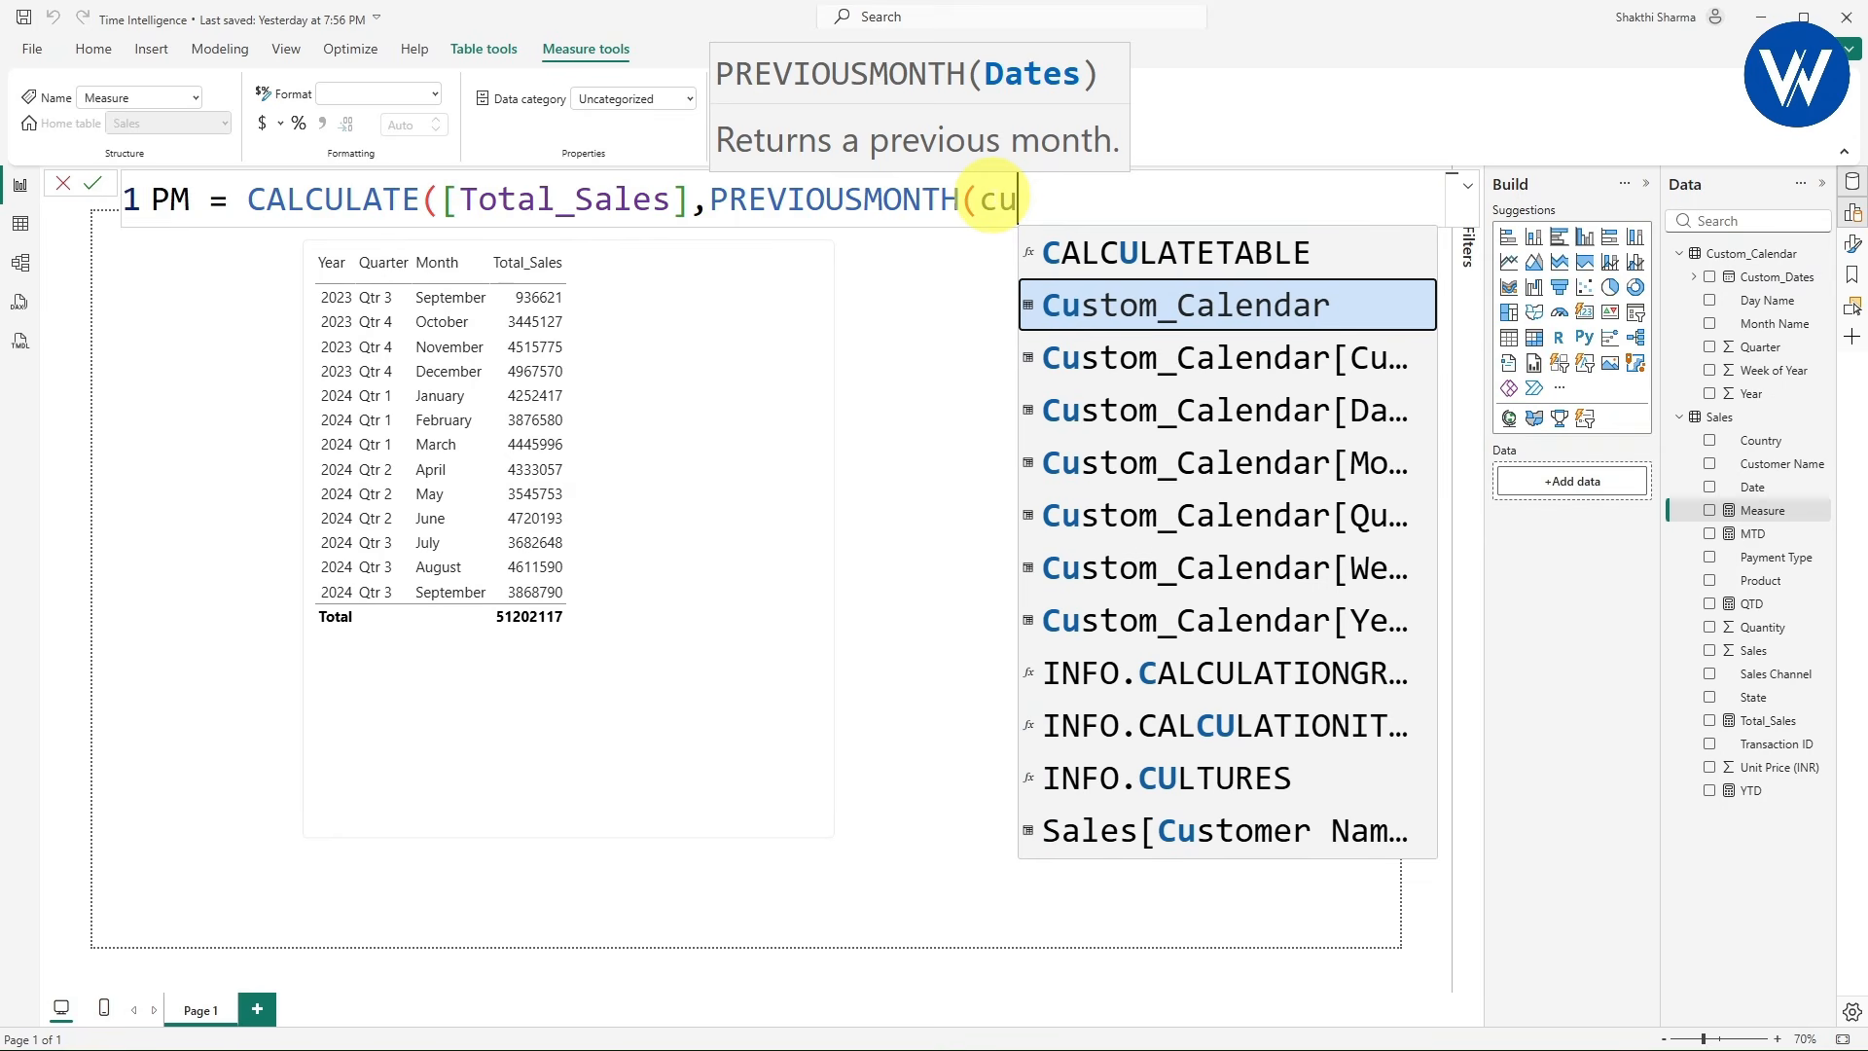
pyautogui.write('s')
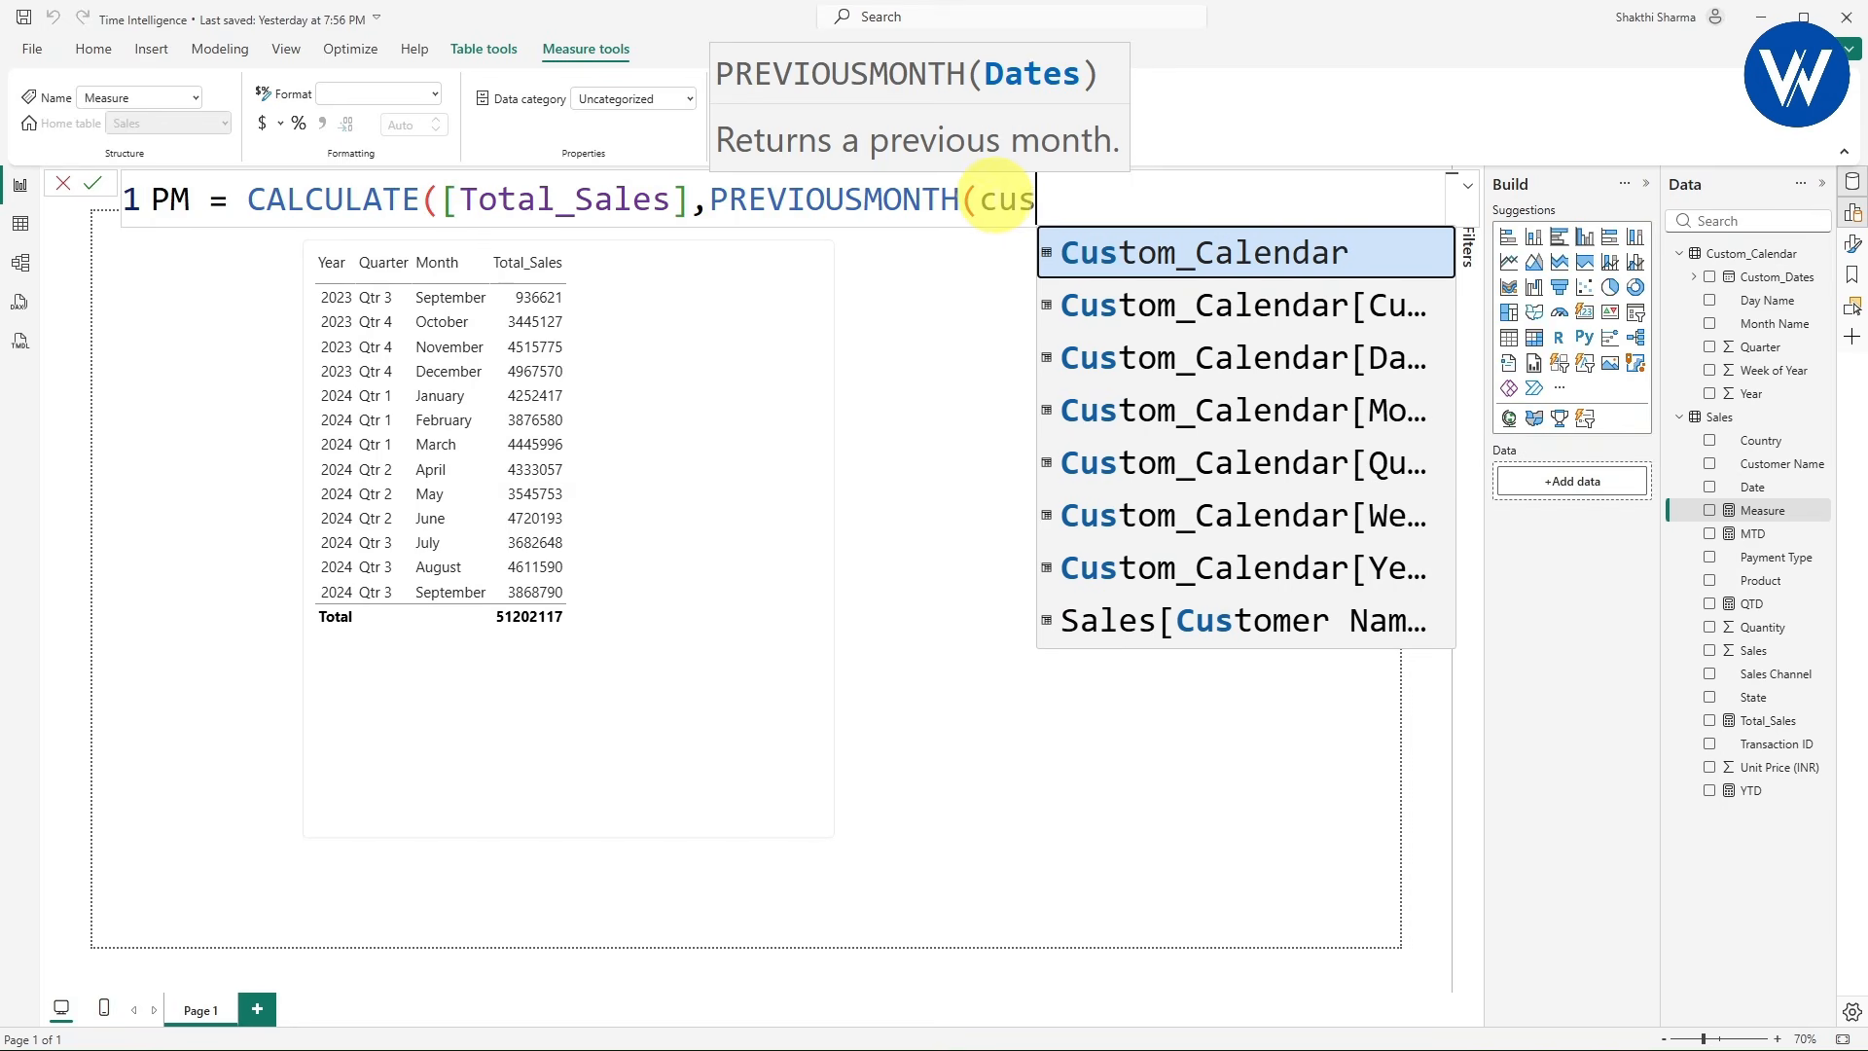
pyautogui.click(1298, 311)
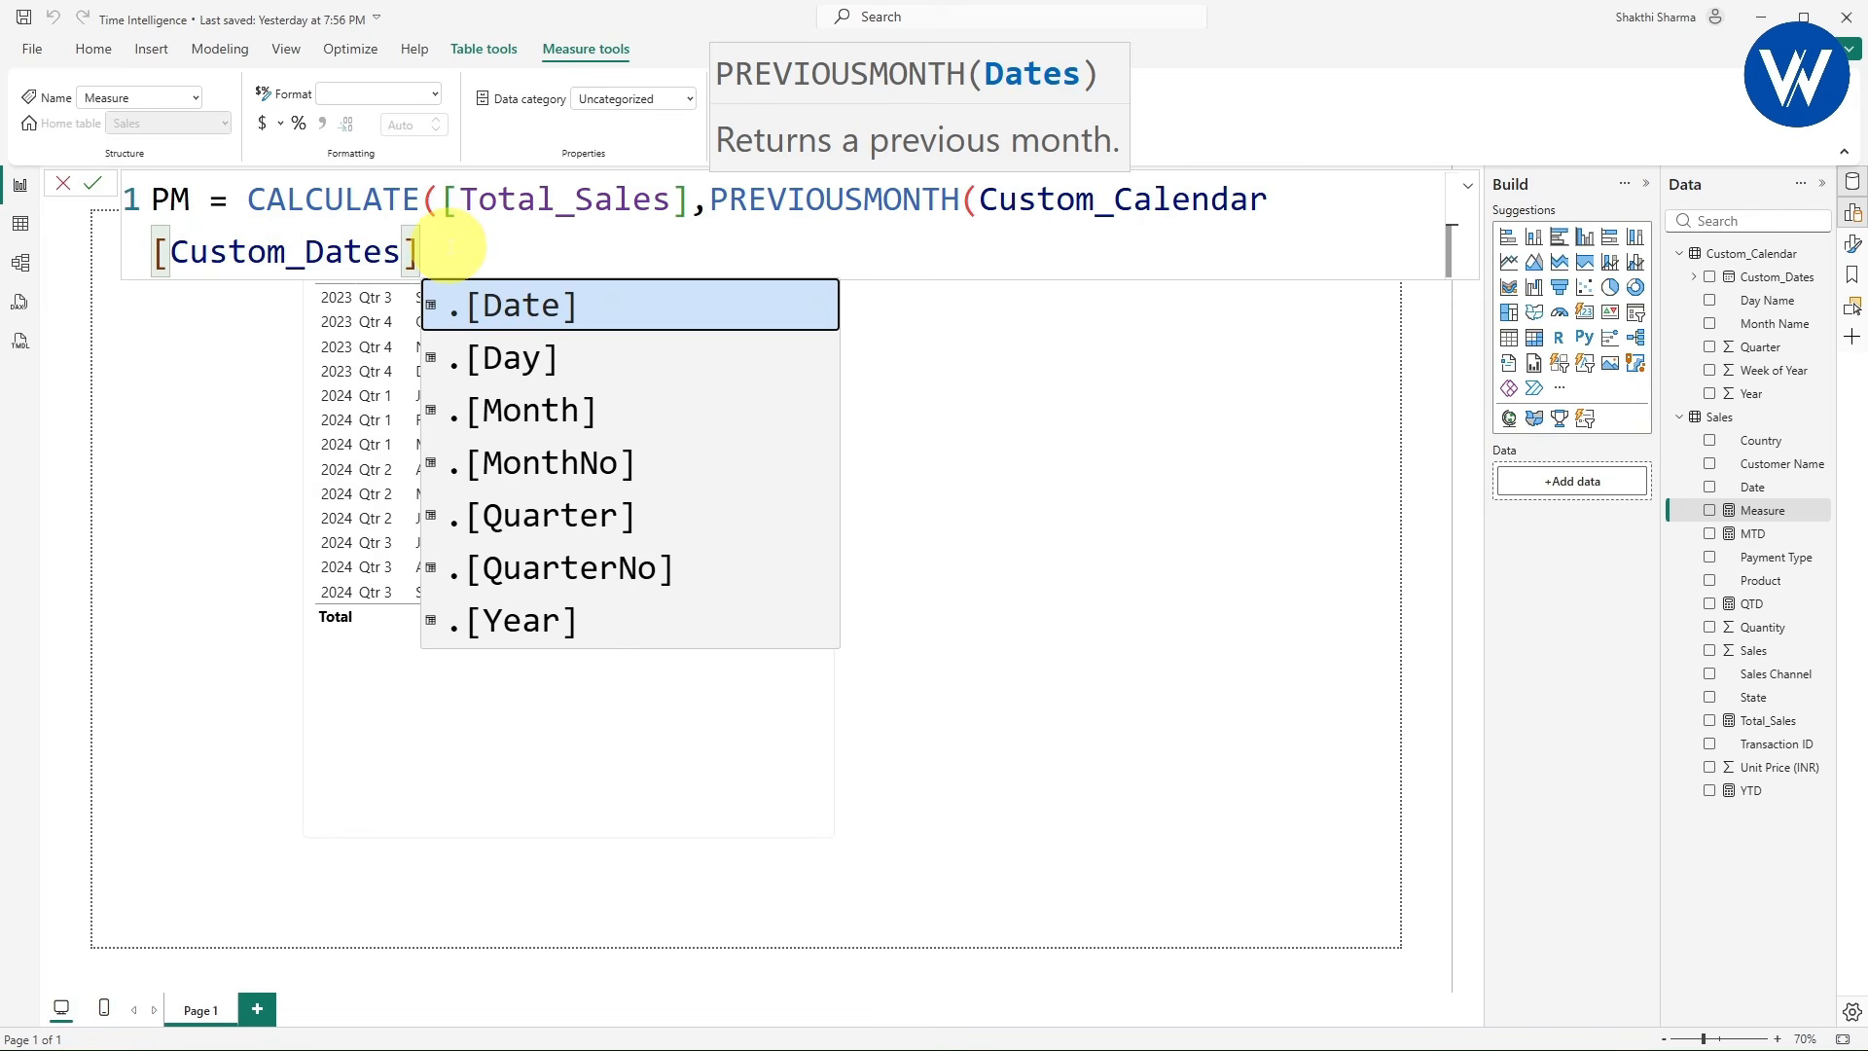
pyautogui.write(')')
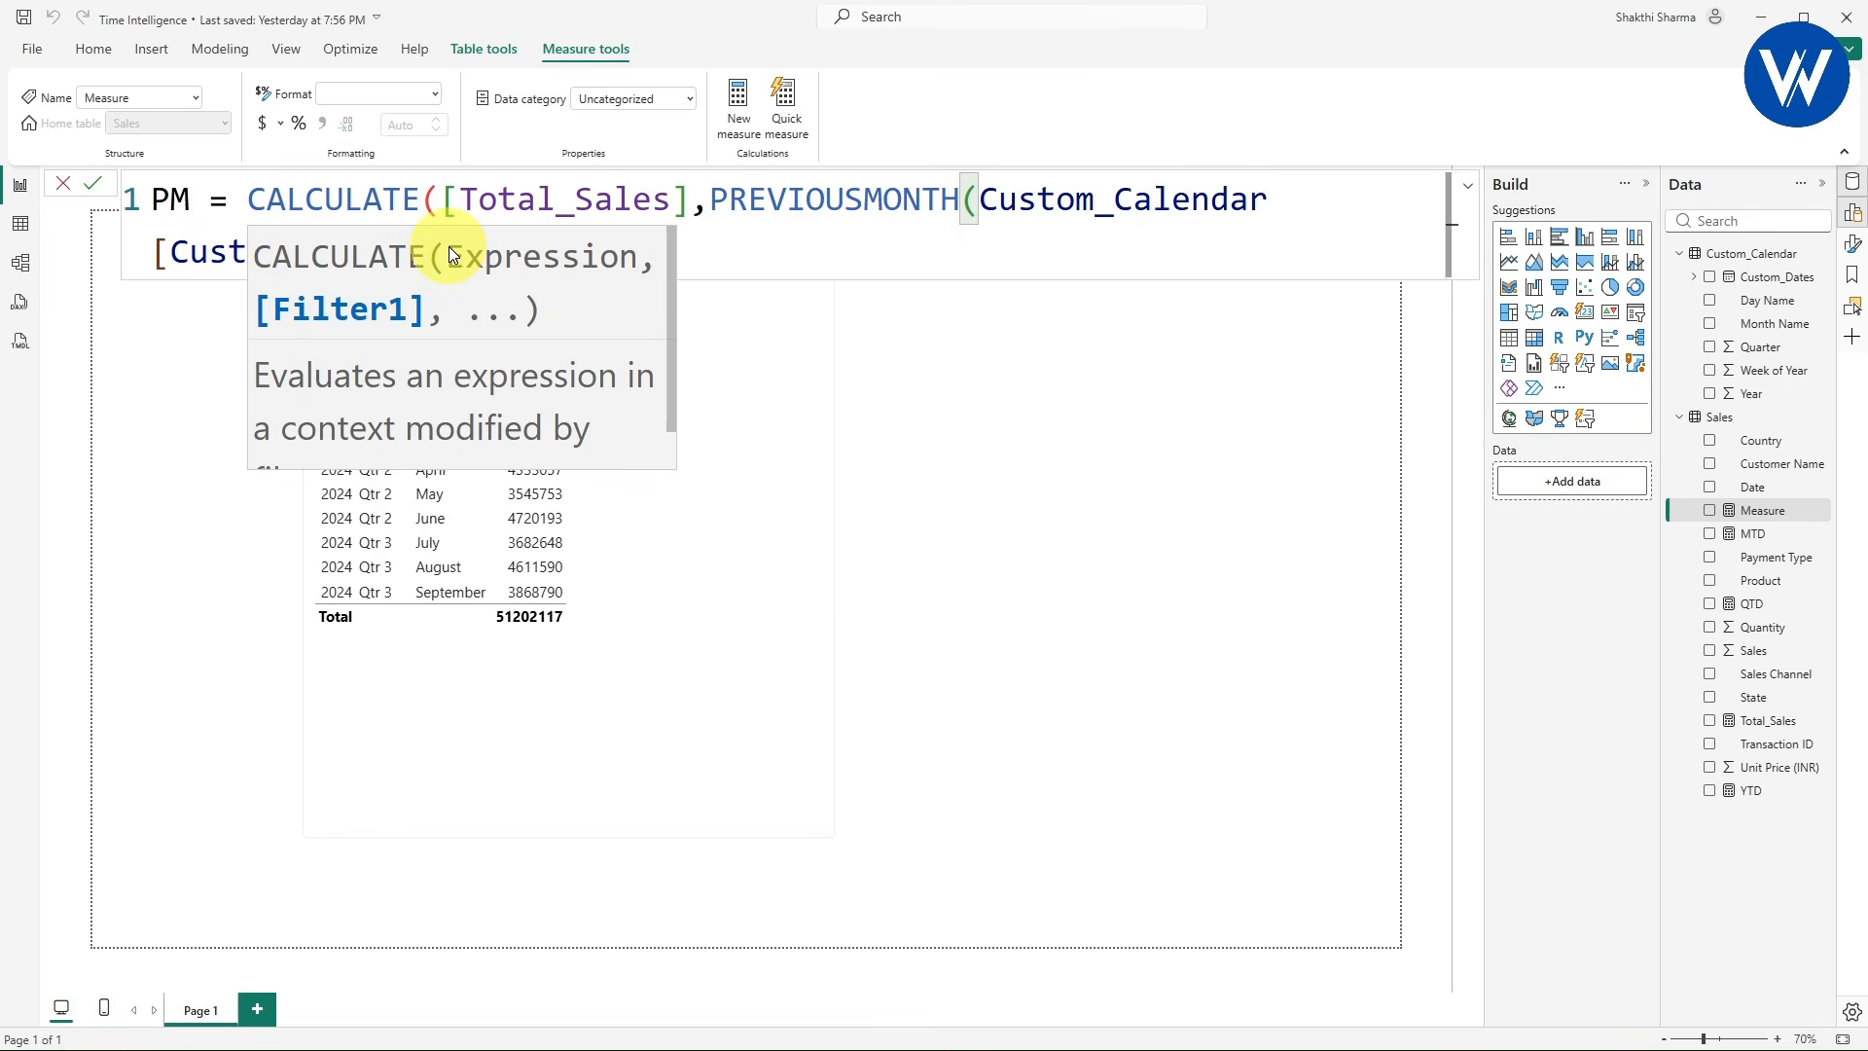
pyautogui.write(')')
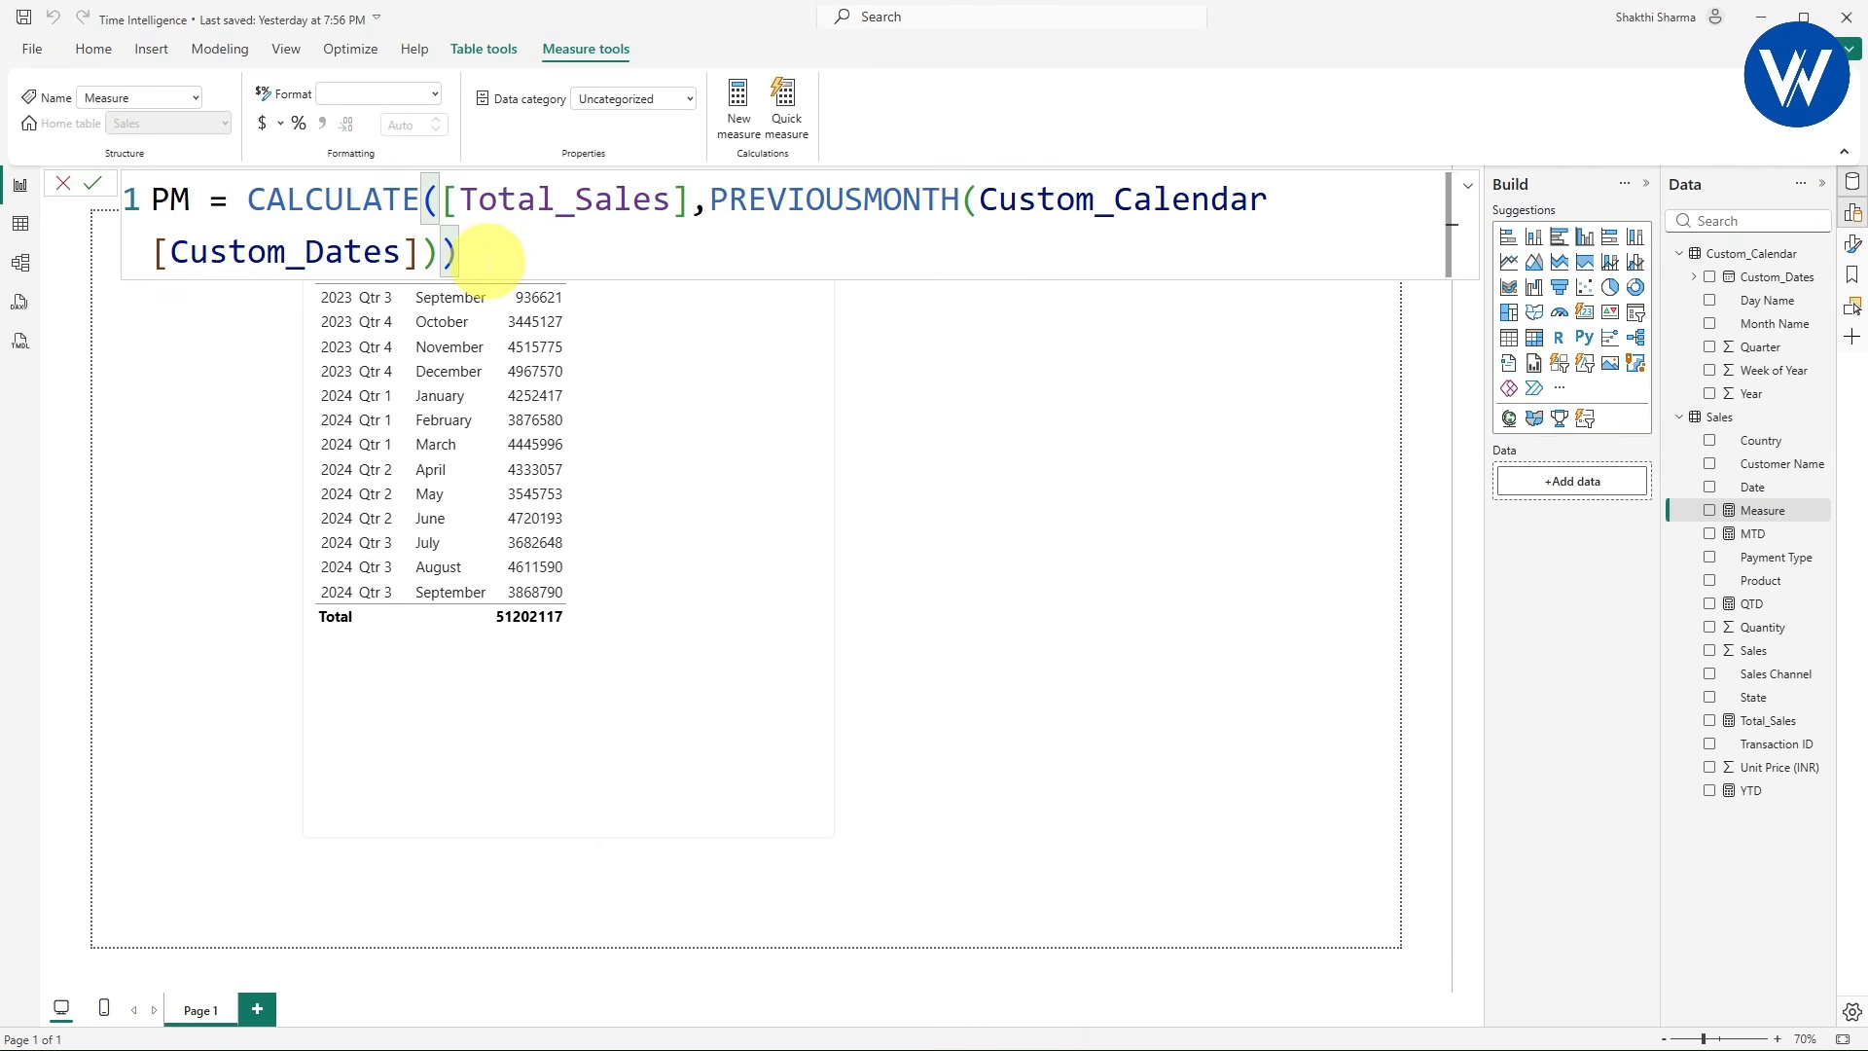
pyautogui.press('Return')
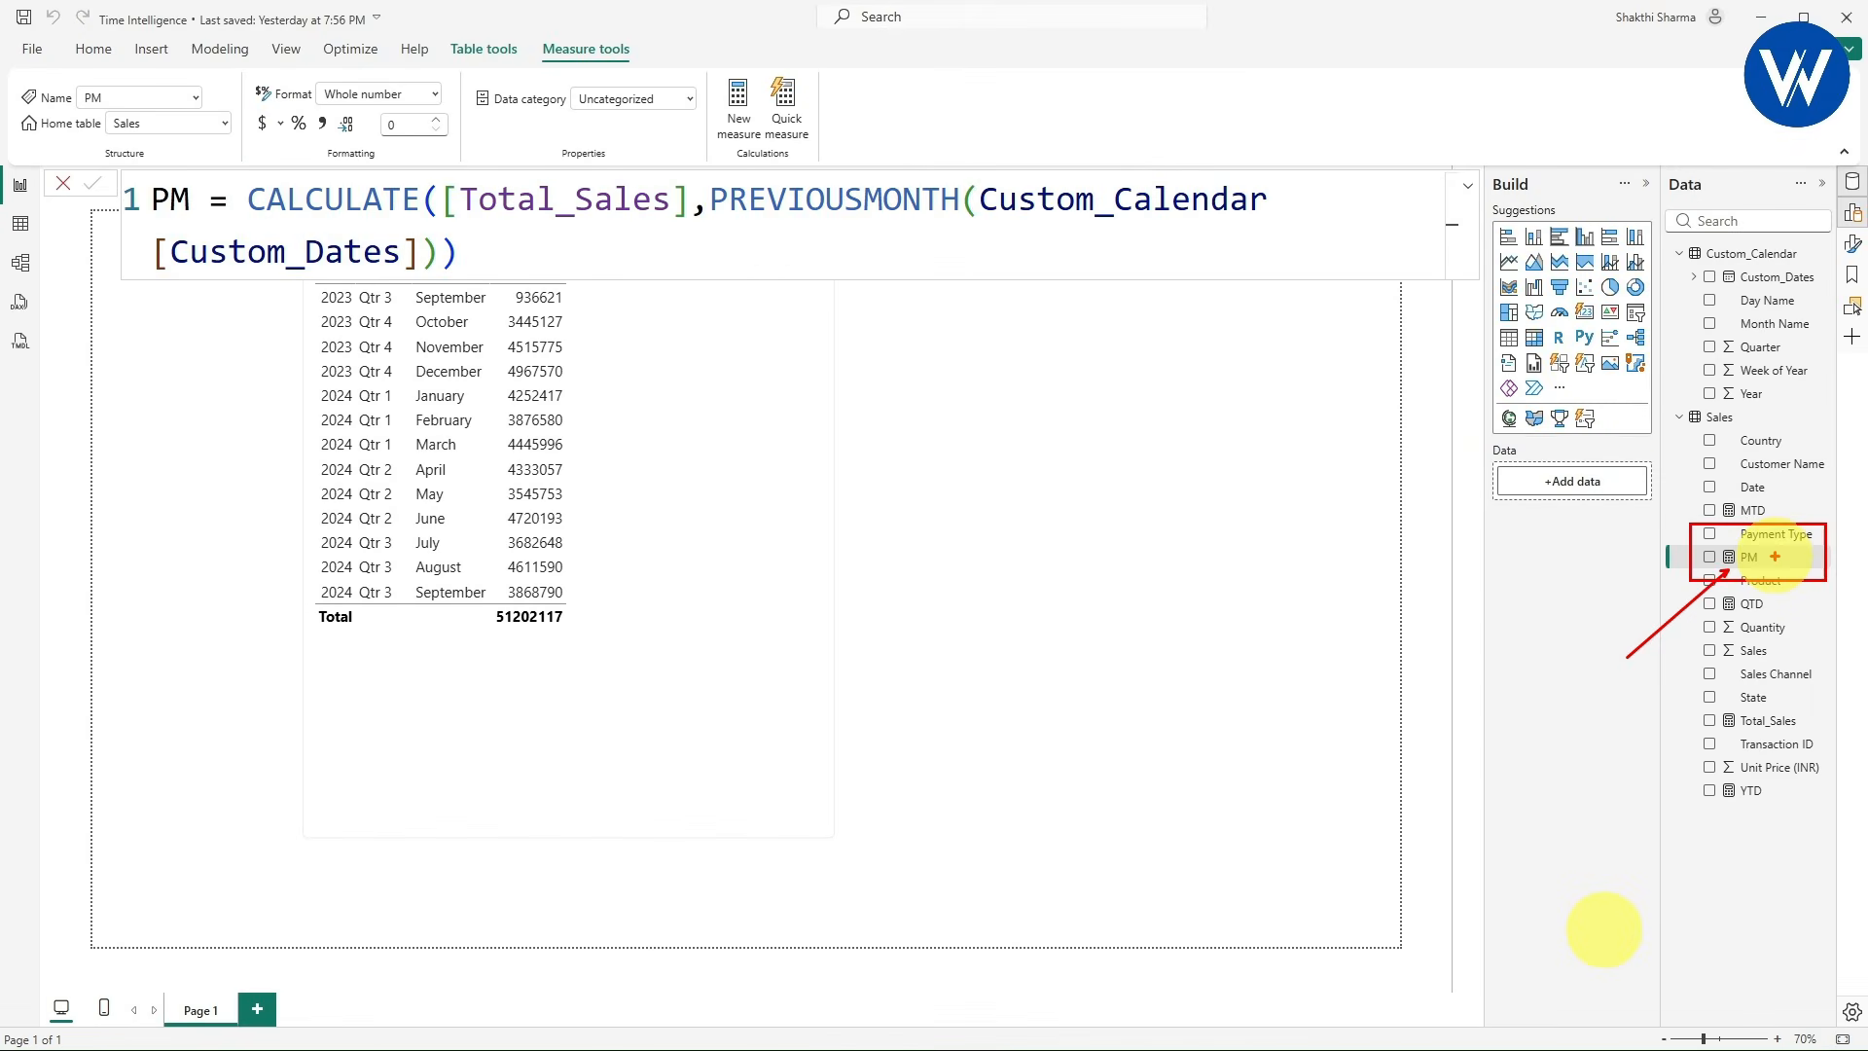
pyautogui.click(1284, 530)
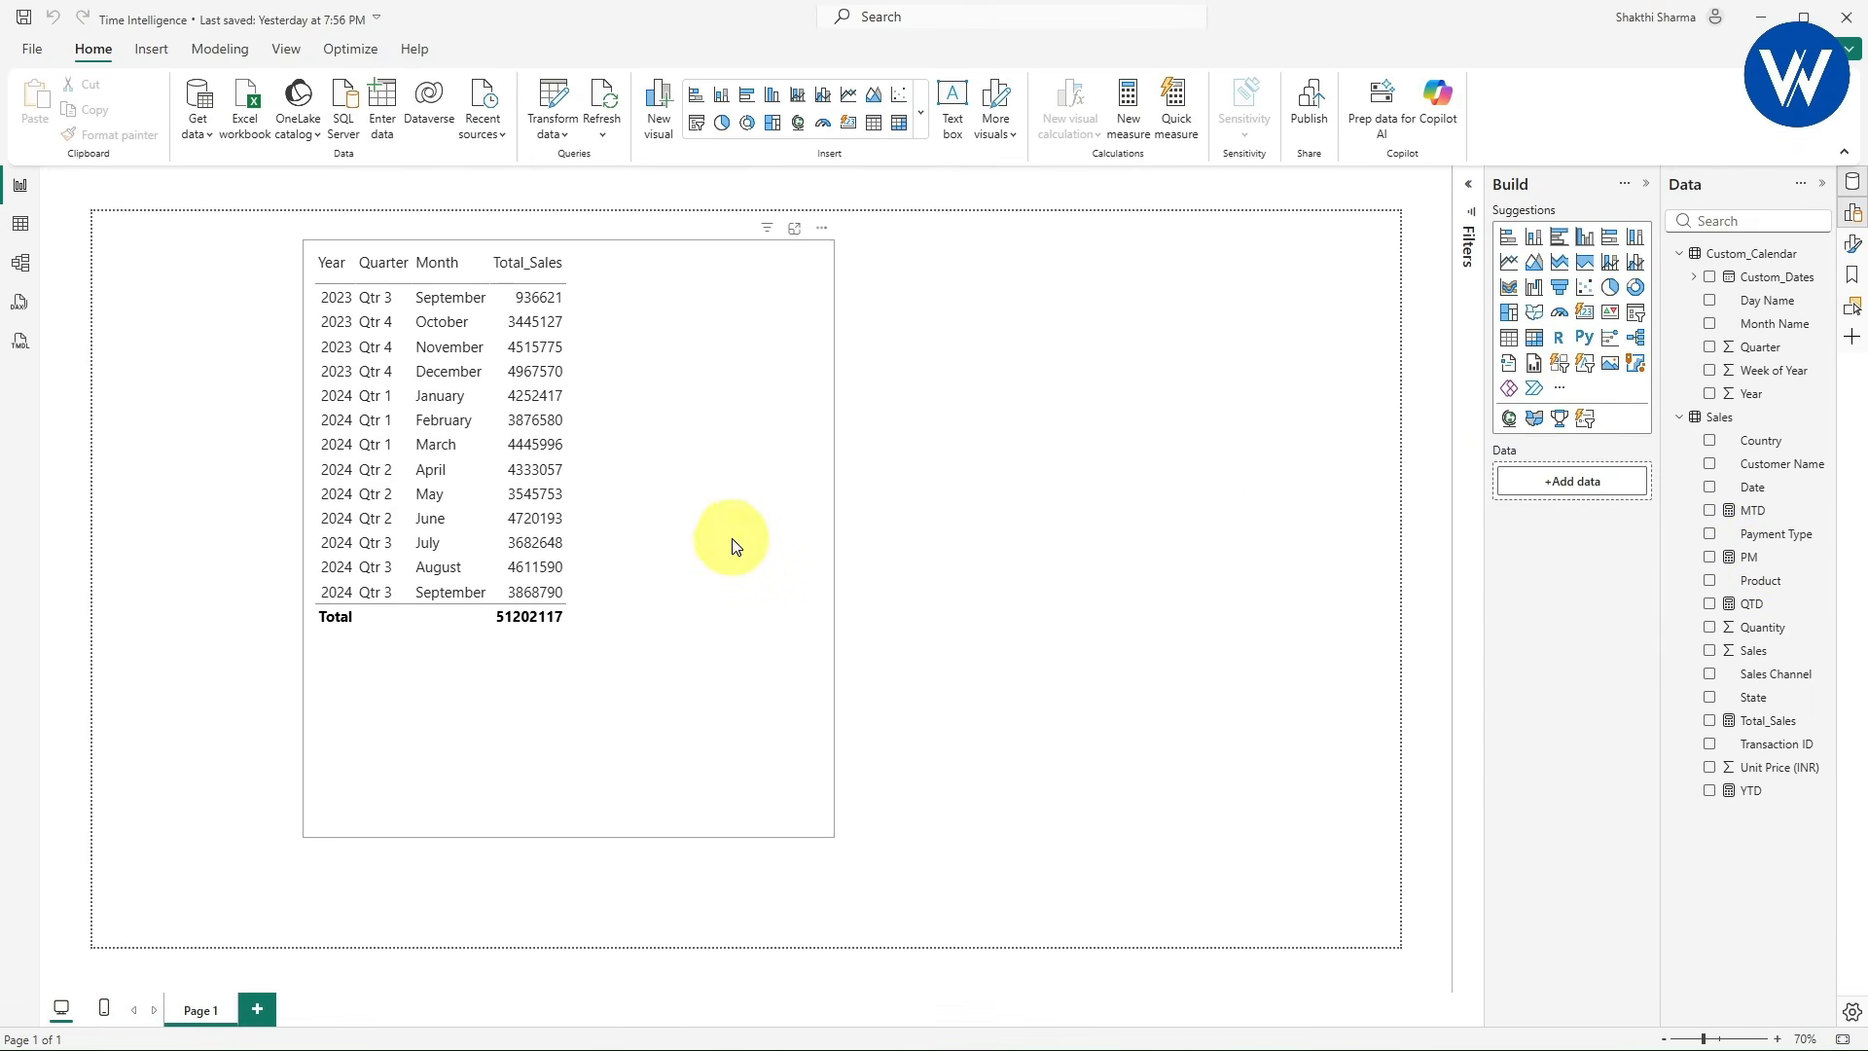
# - Move the Total_Sales table to the middle of the report page and set the theme's general text size to 17 pt
pyautogui.click(768, 579)
pyautogui.moveTo(717, 571); pyautogui.dragTo(924, 635)
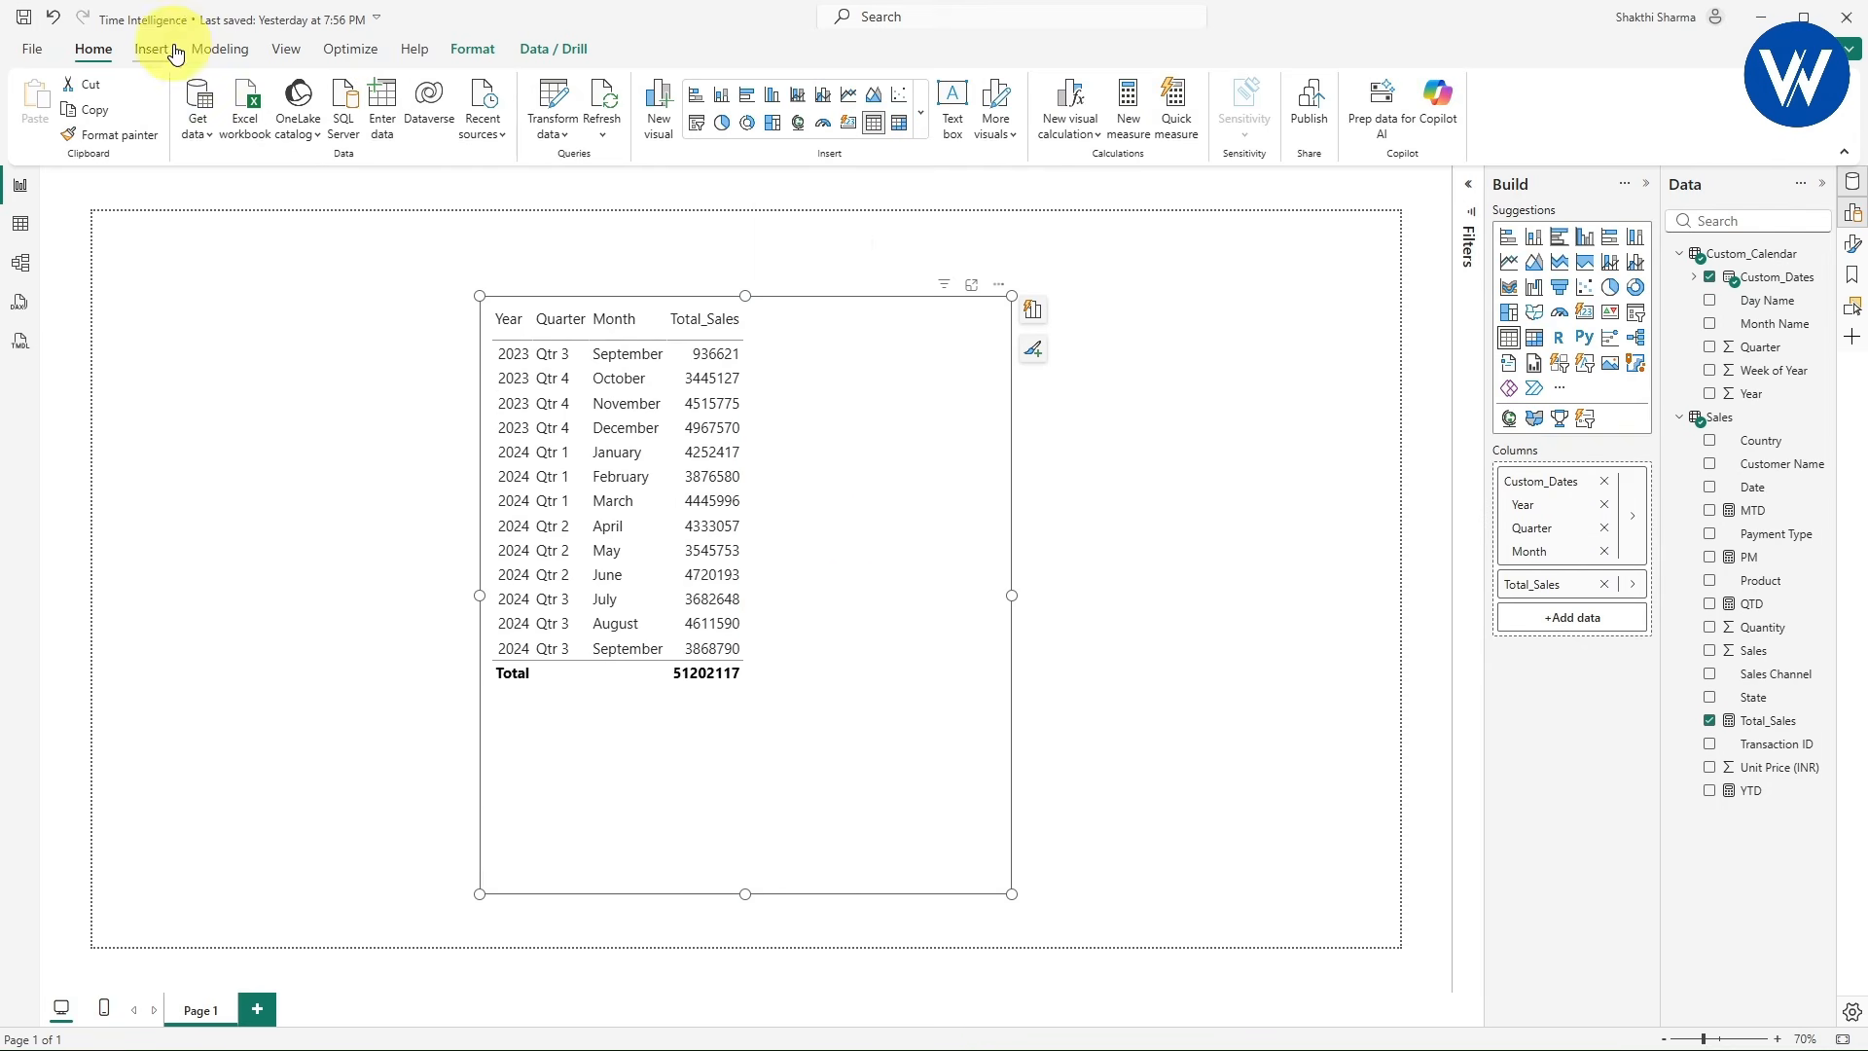
pyautogui.click(289, 53)
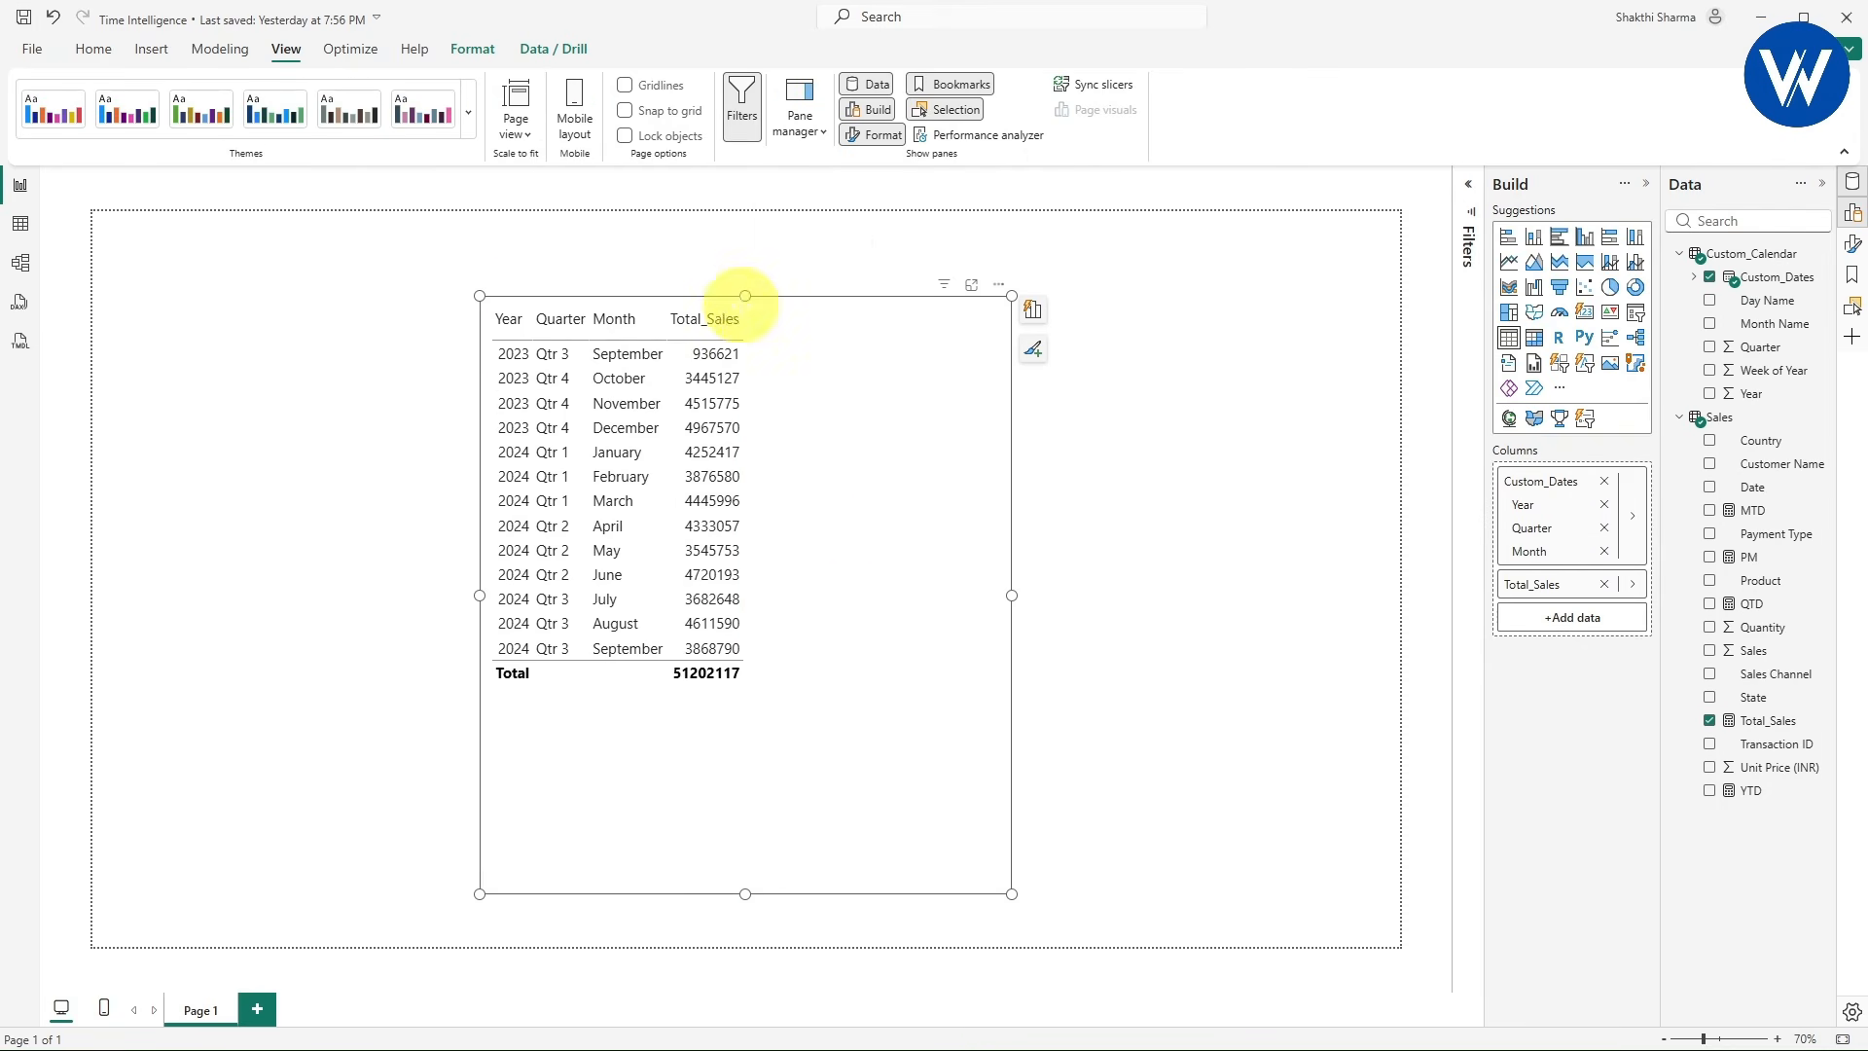
pyautogui.click(470, 122)
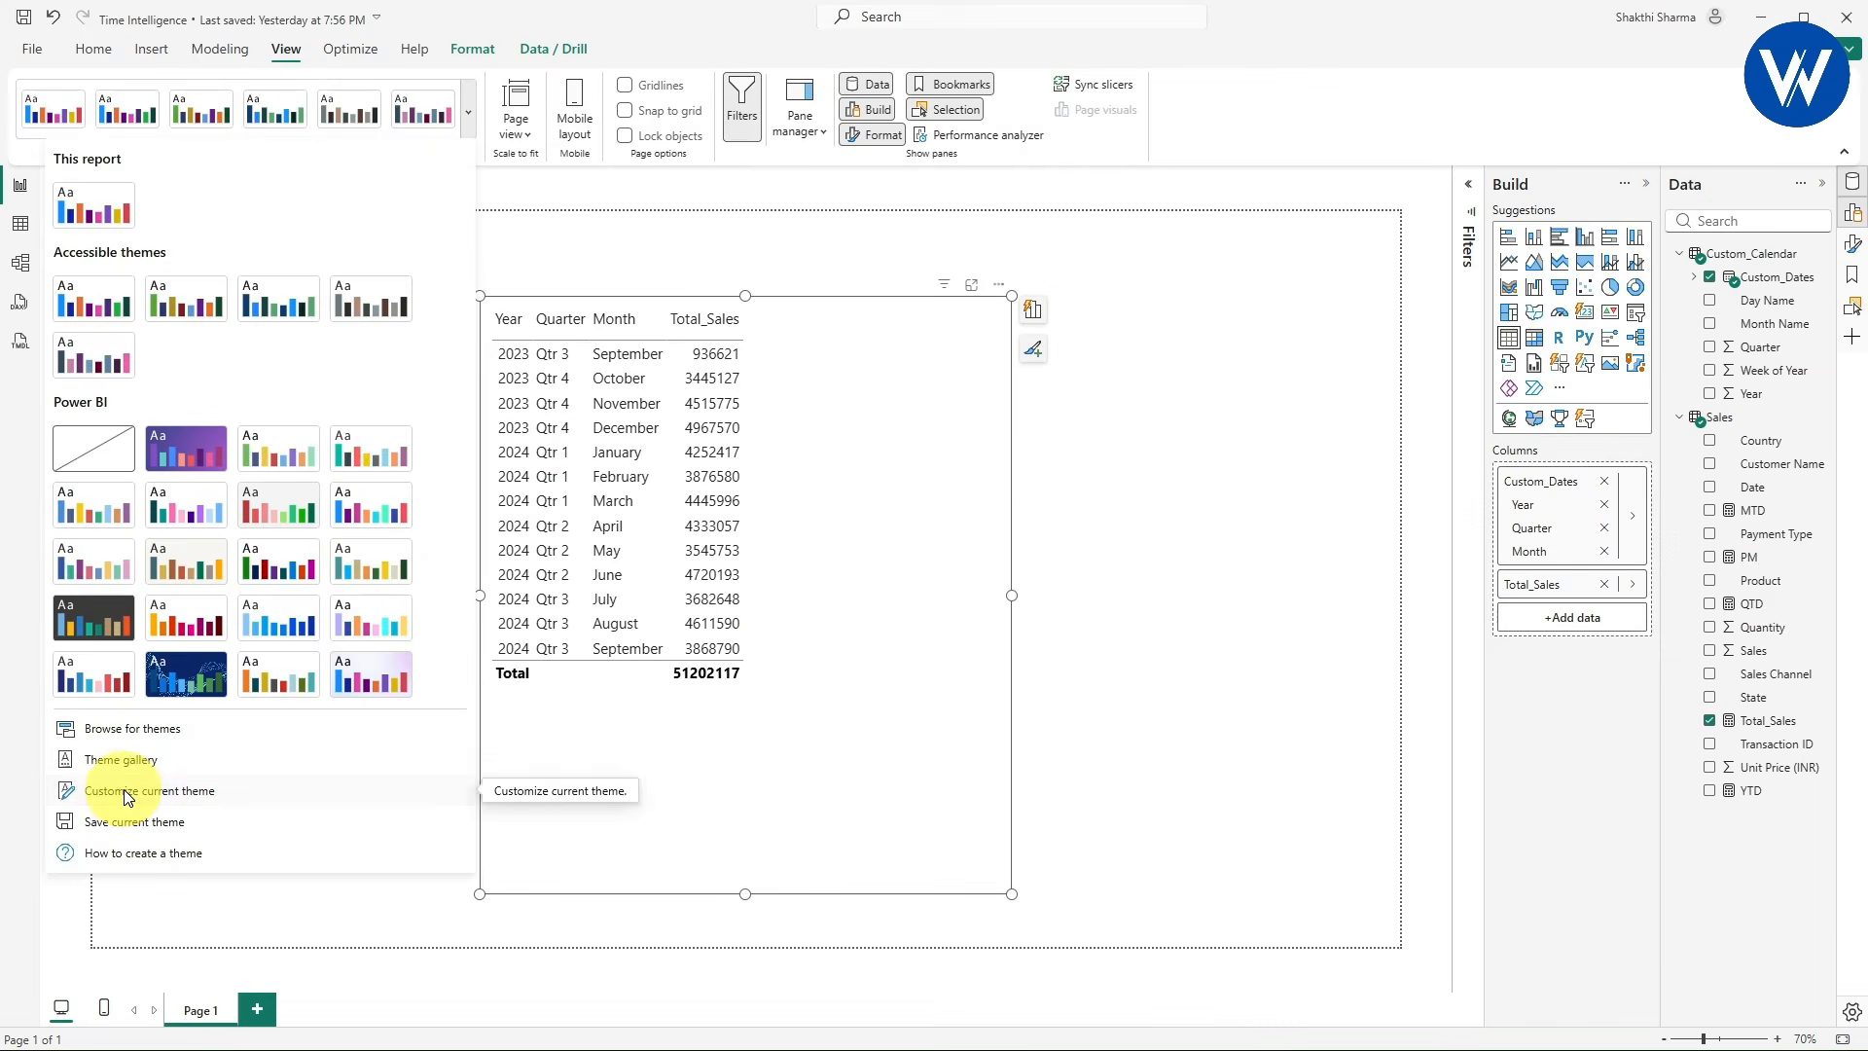
pyautogui.click(133, 800)
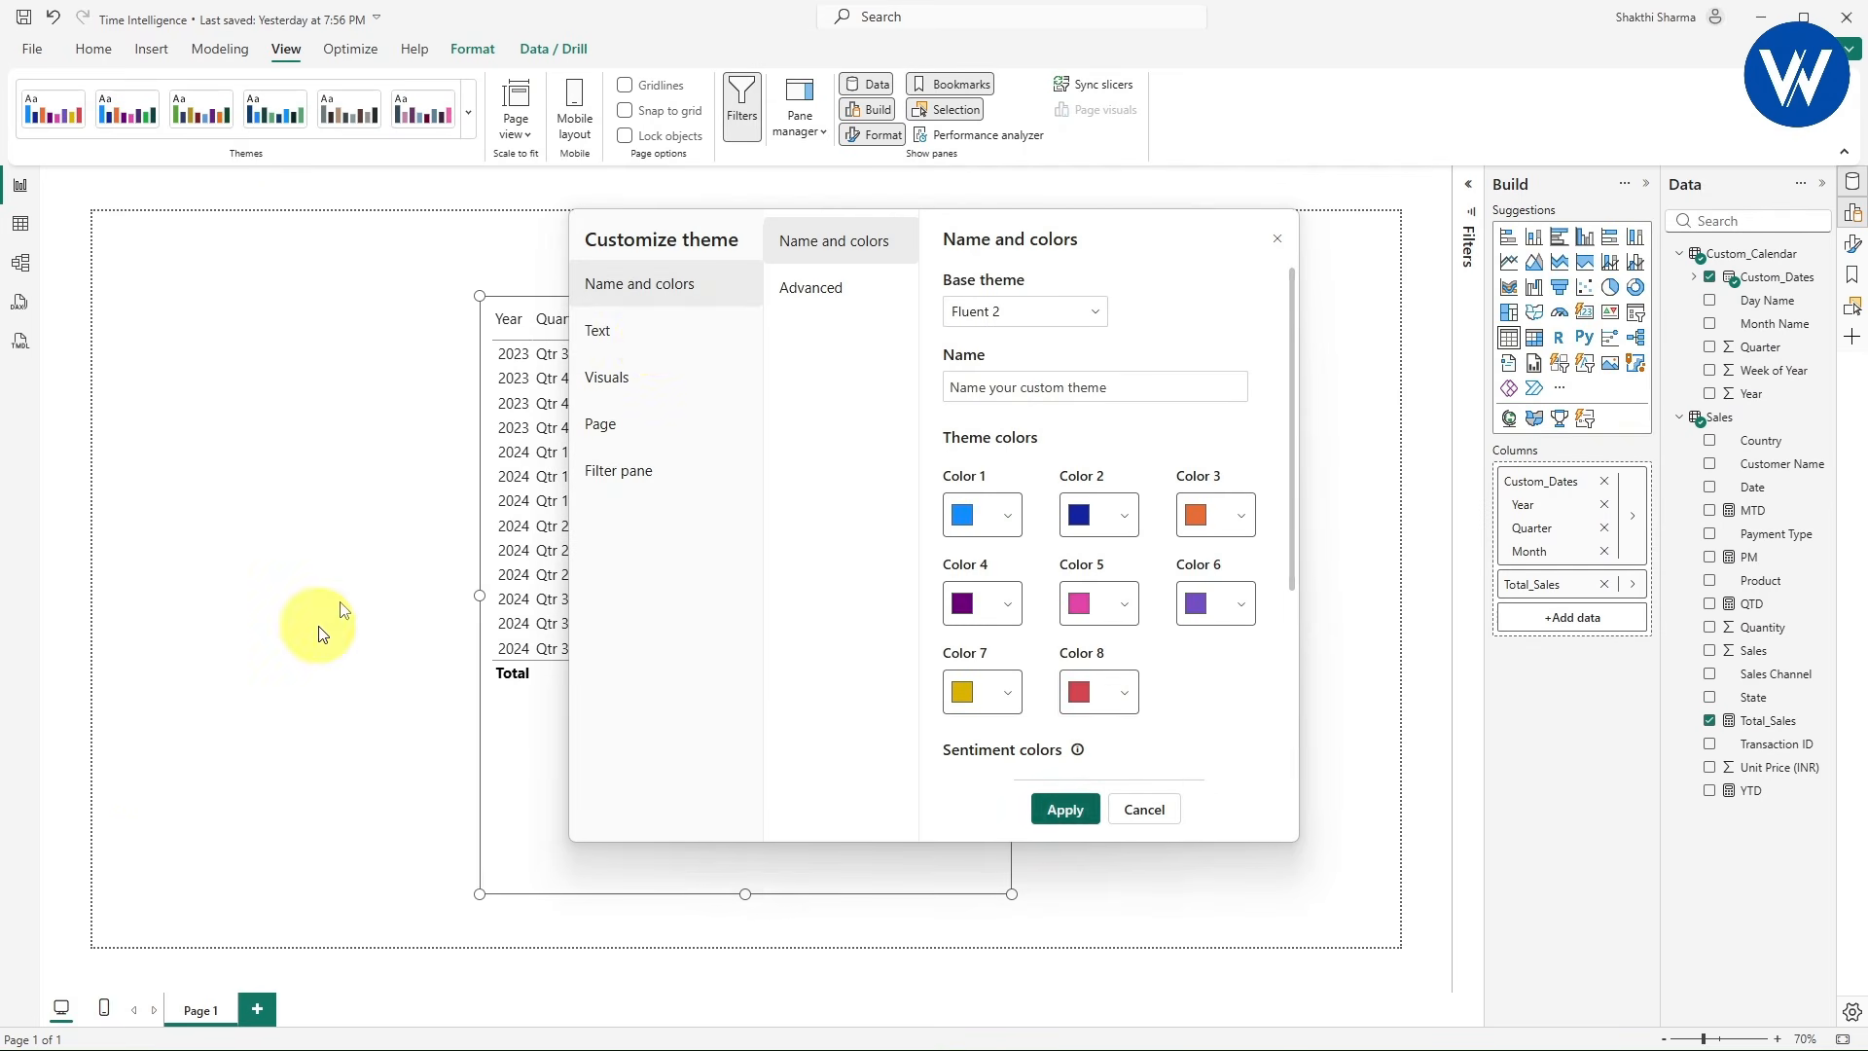
pyautogui.click(653, 348)
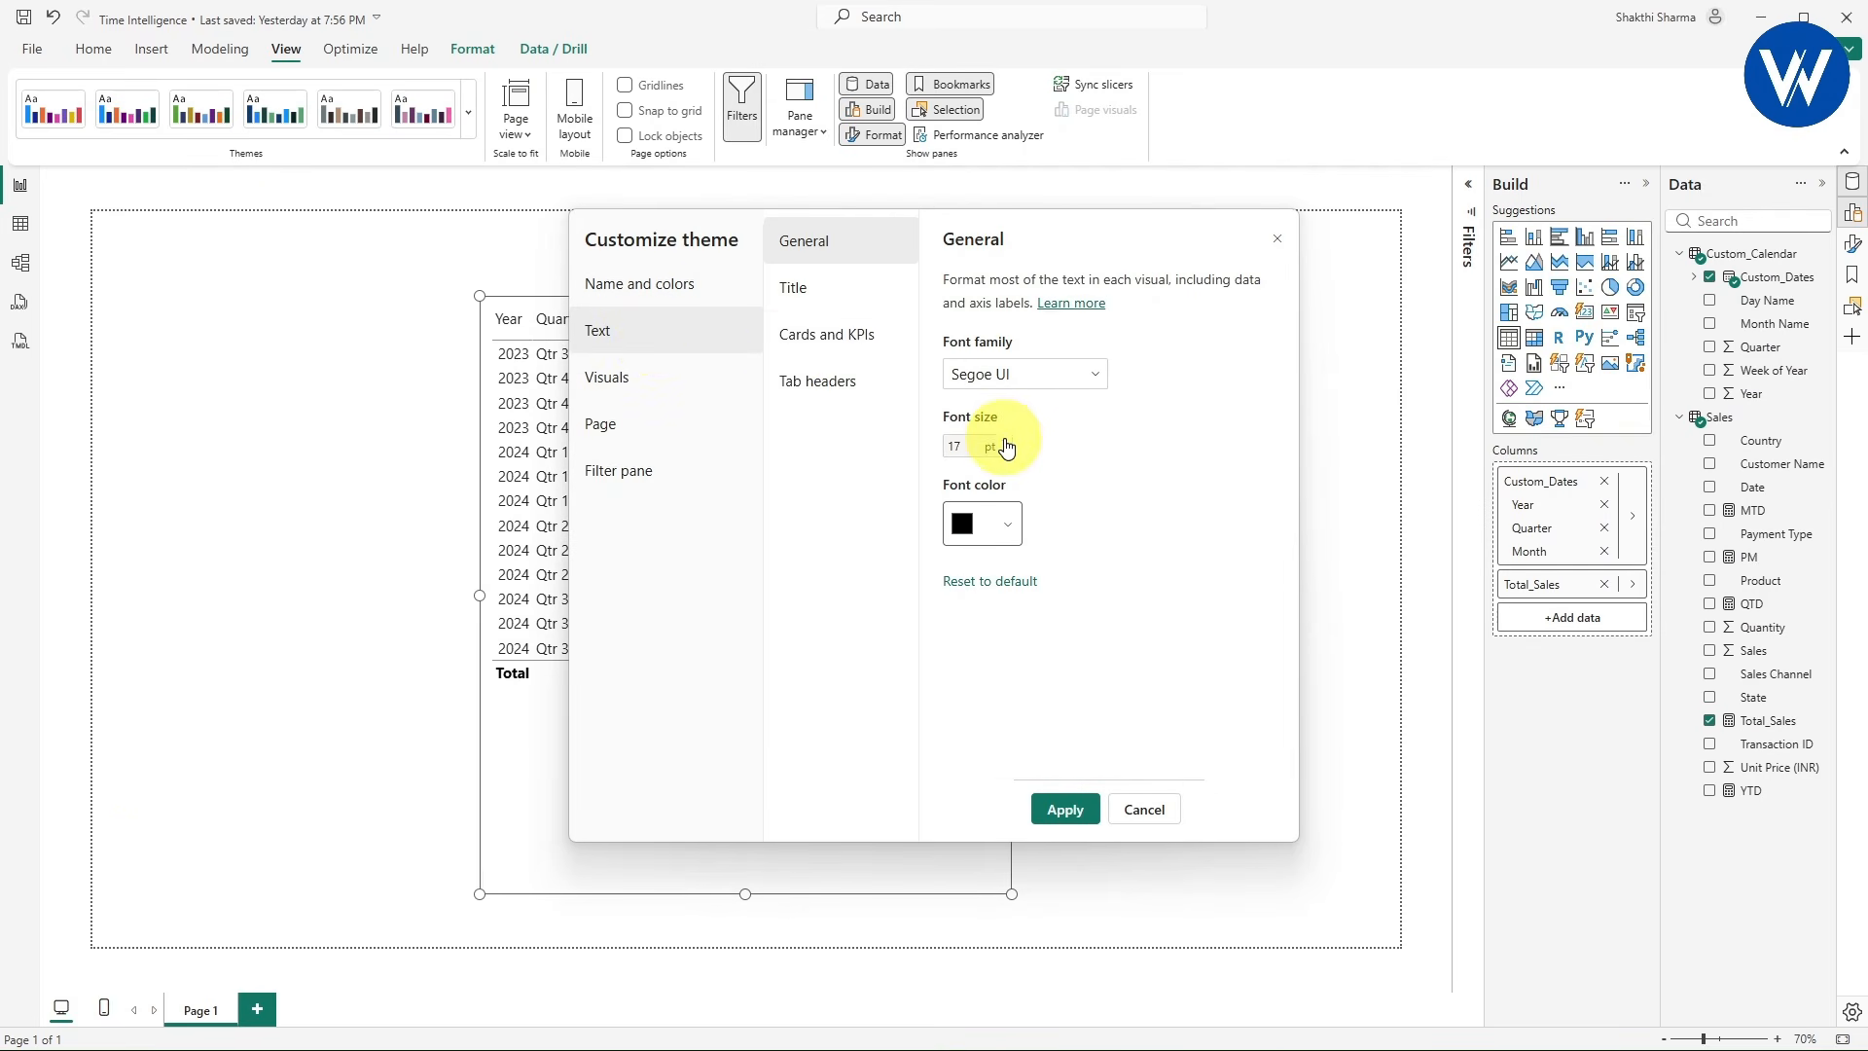
pyautogui.click(1066, 811)
pyautogui.click(1191, 707)
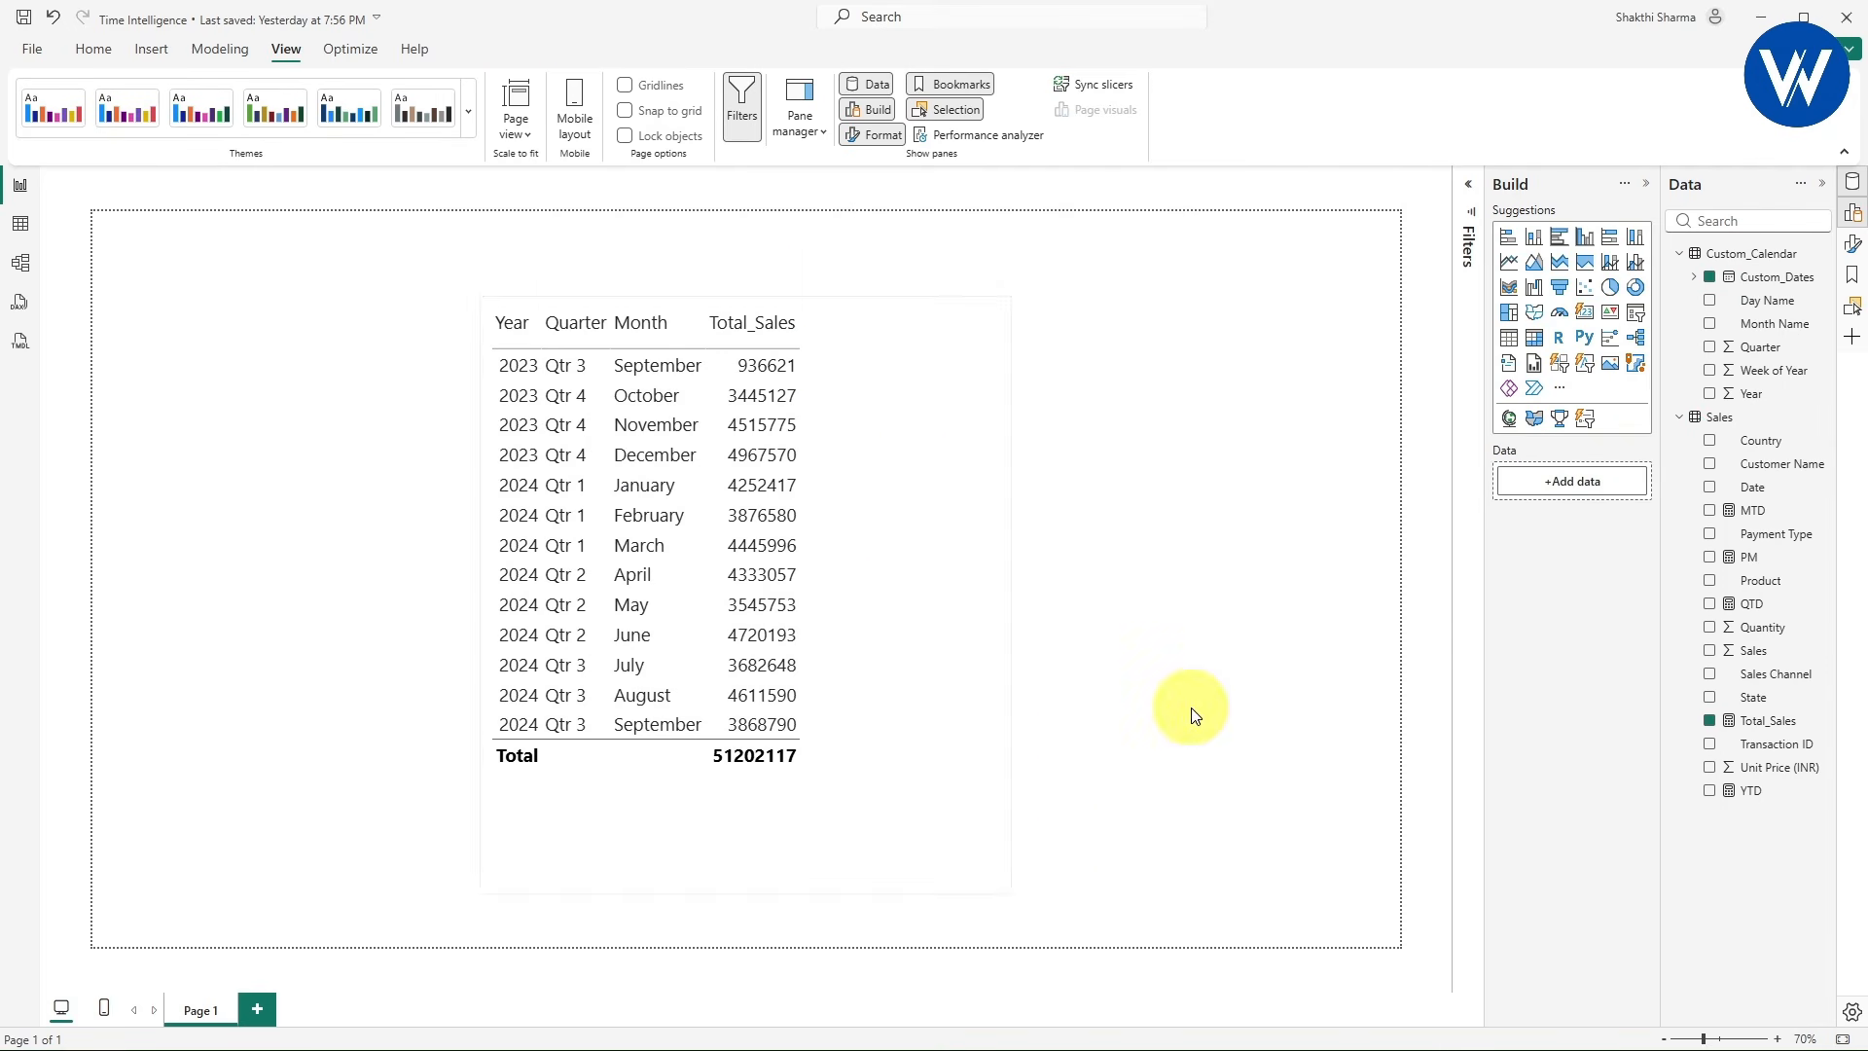
# - Add the PM measure to the table visual as a column after Total_Sales
pyautogui.click(877, 332)
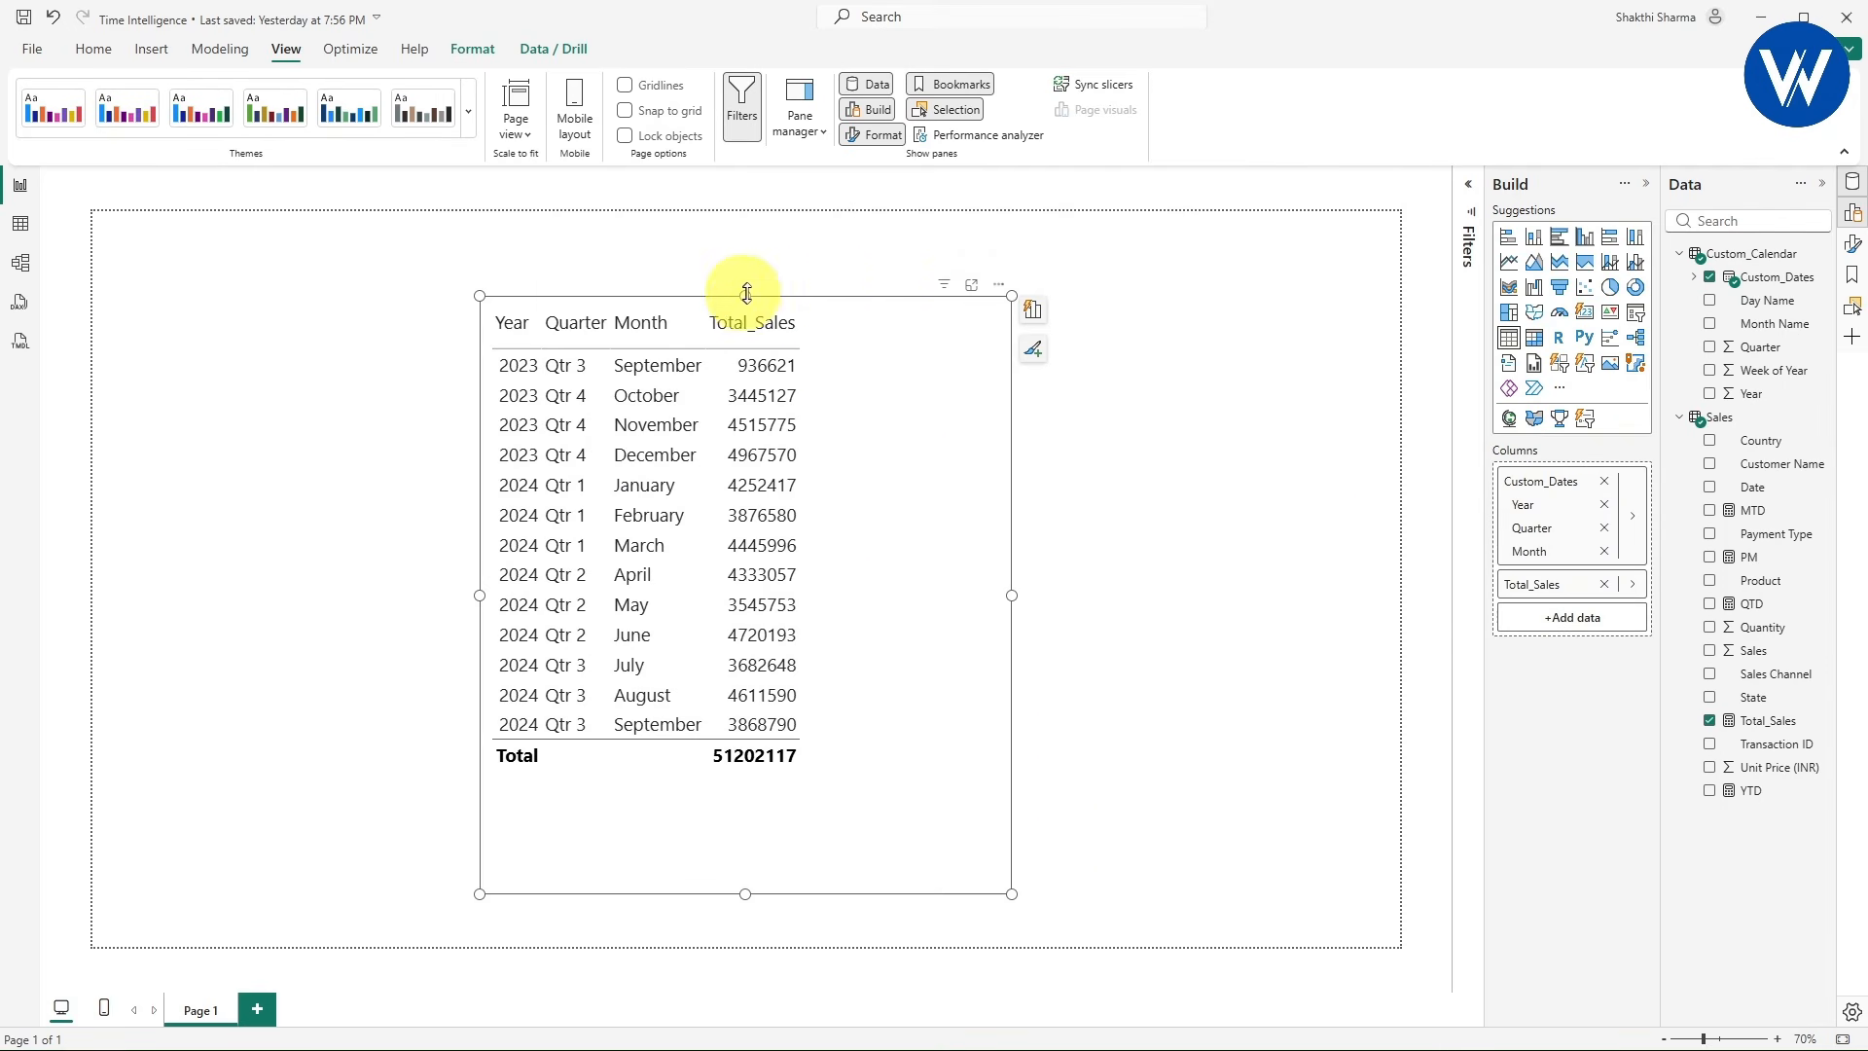
pyautogui.click(1416, 678)
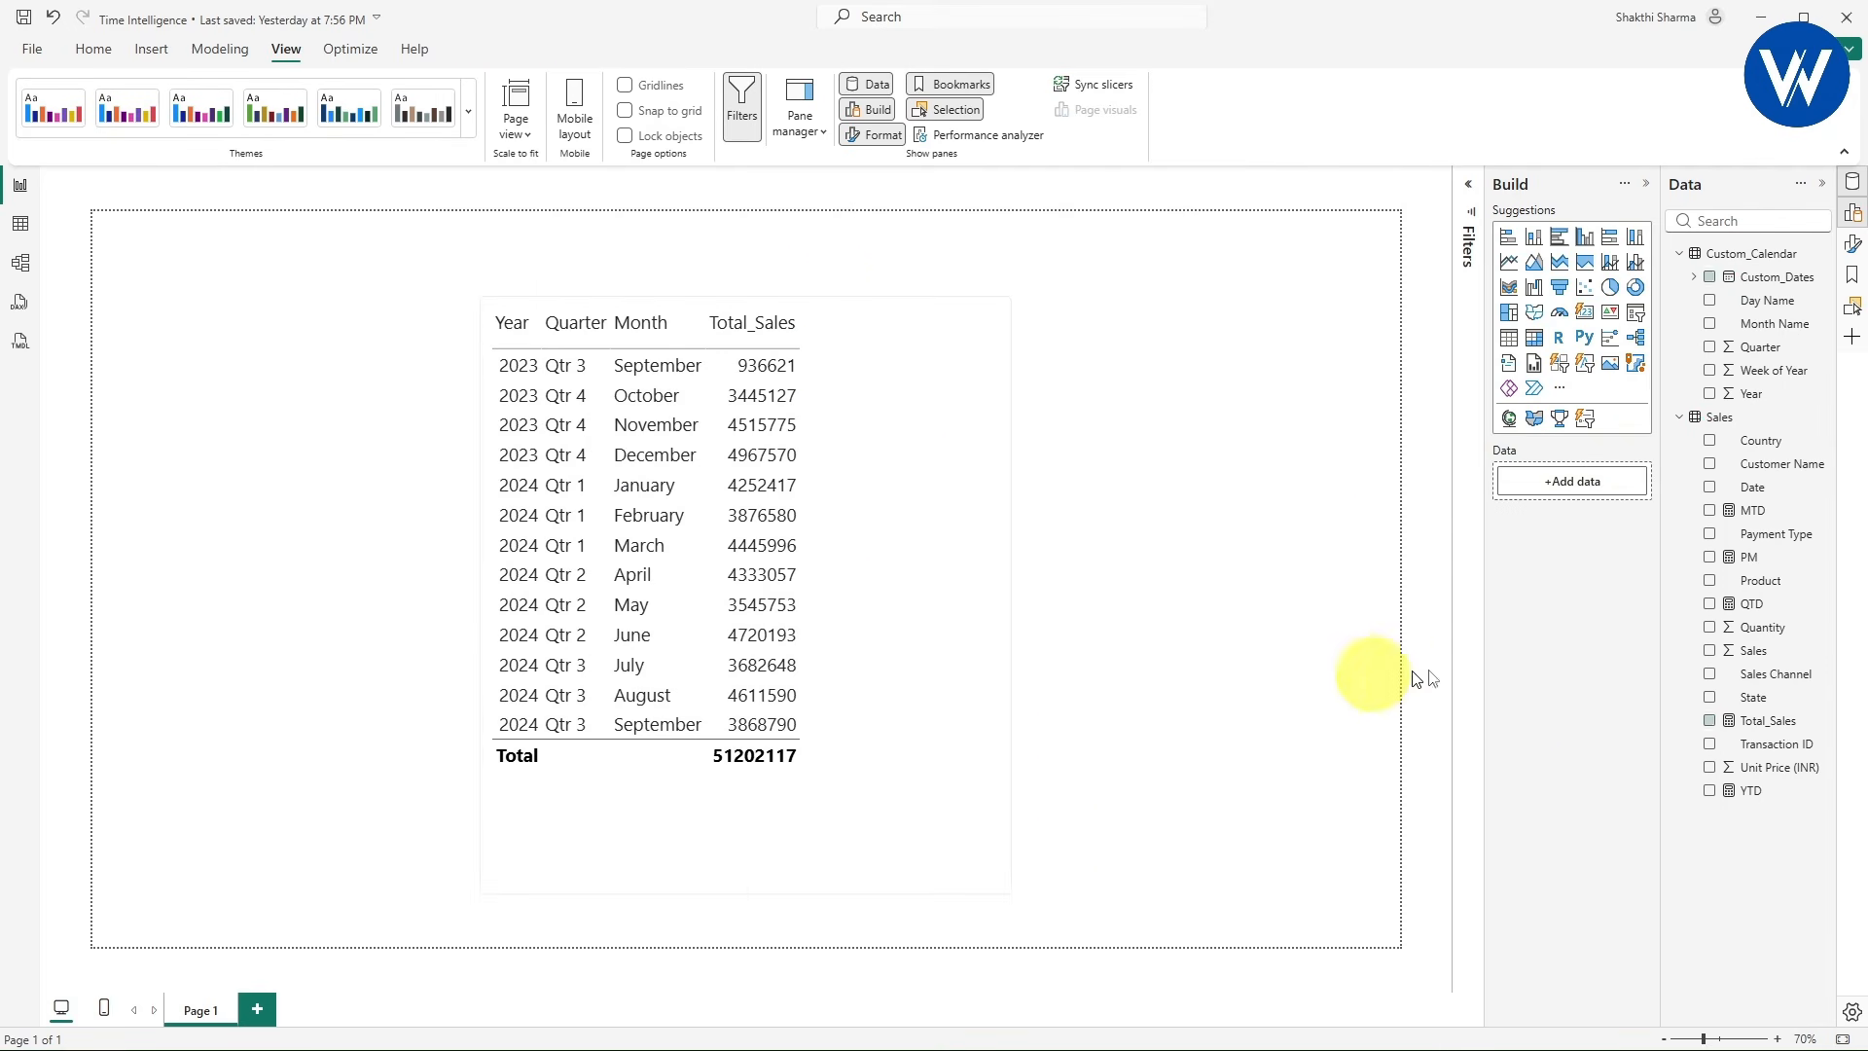
pyautogui.click(1000, 792)
pyautogui.moveTo(1760, 566); pyautogui.dragTo(1582, 627)
pyautogui.click(1089, 735)
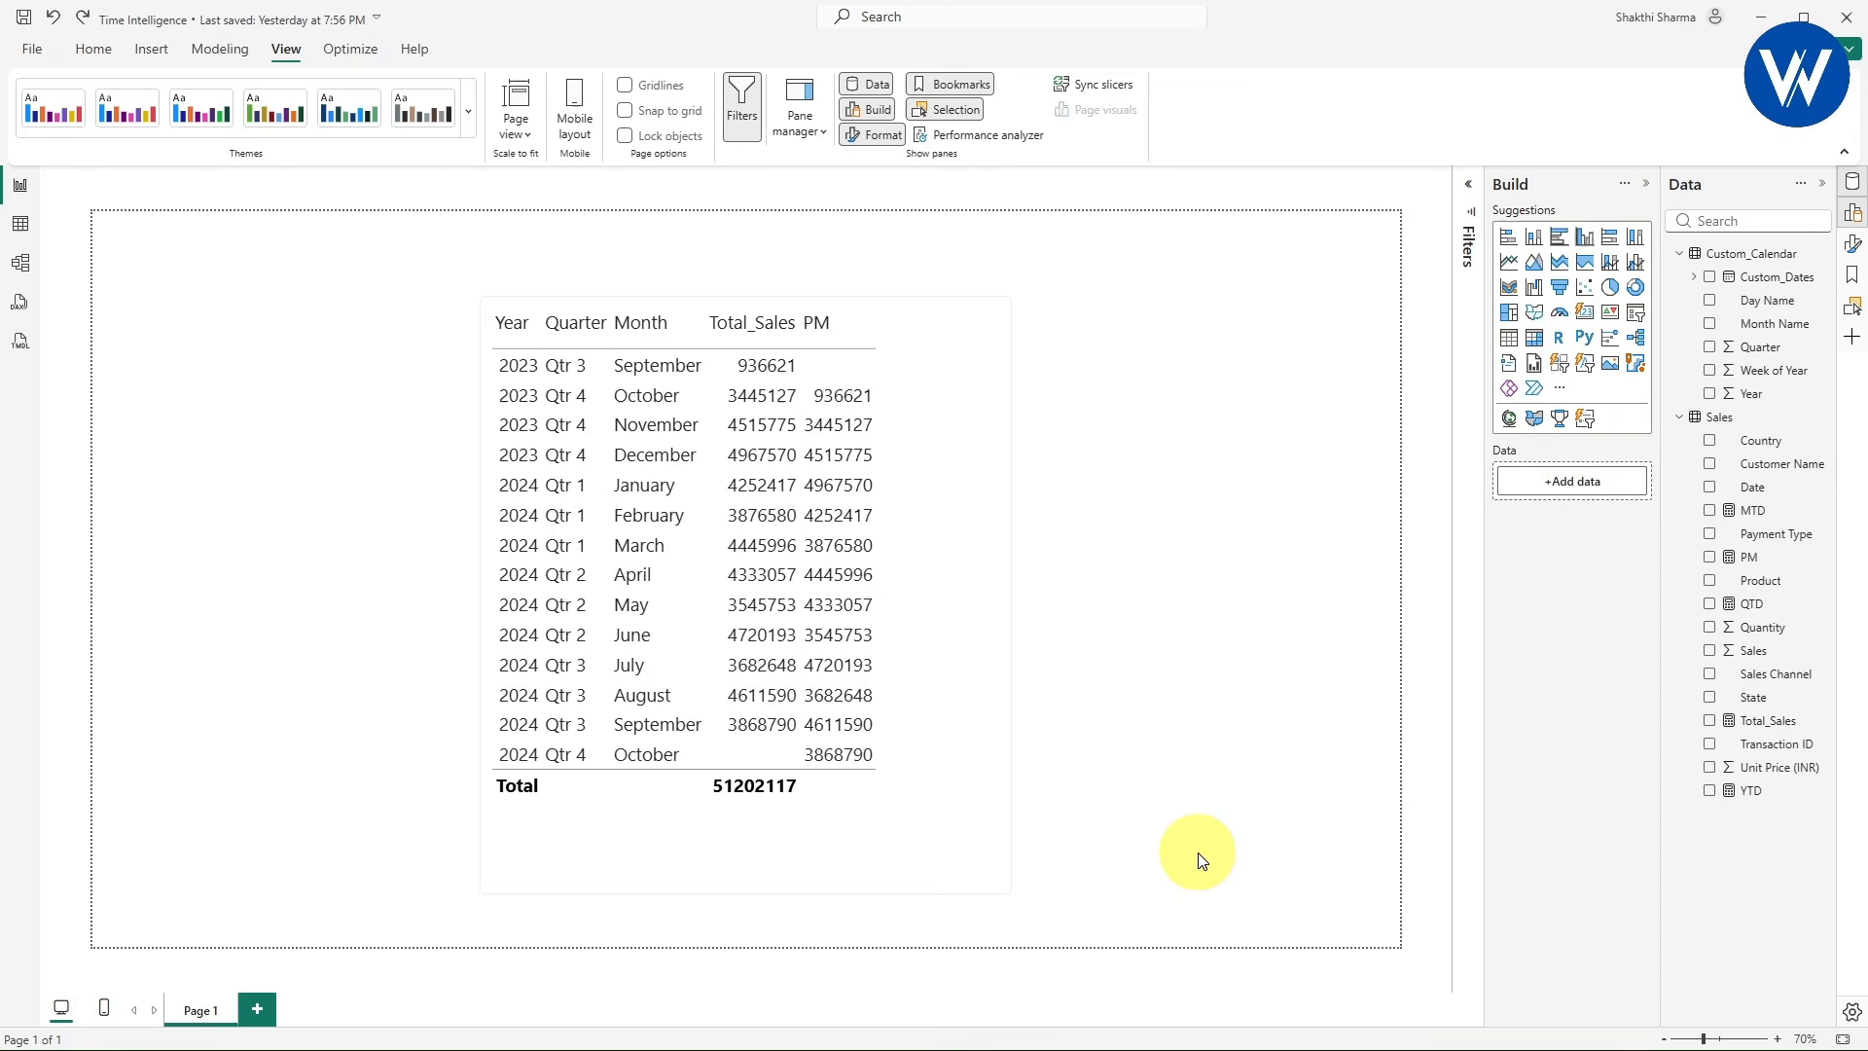
# - Examine the table's date columns and compare the PM column with the Total_Sales column
pyautogui.moveTo(801, 303)
pyautogui.mouseDown()
pyautogui.moveTo(929, 654)
pyautogui.moveTo(934, 763)
pyautogui.mouseUp()
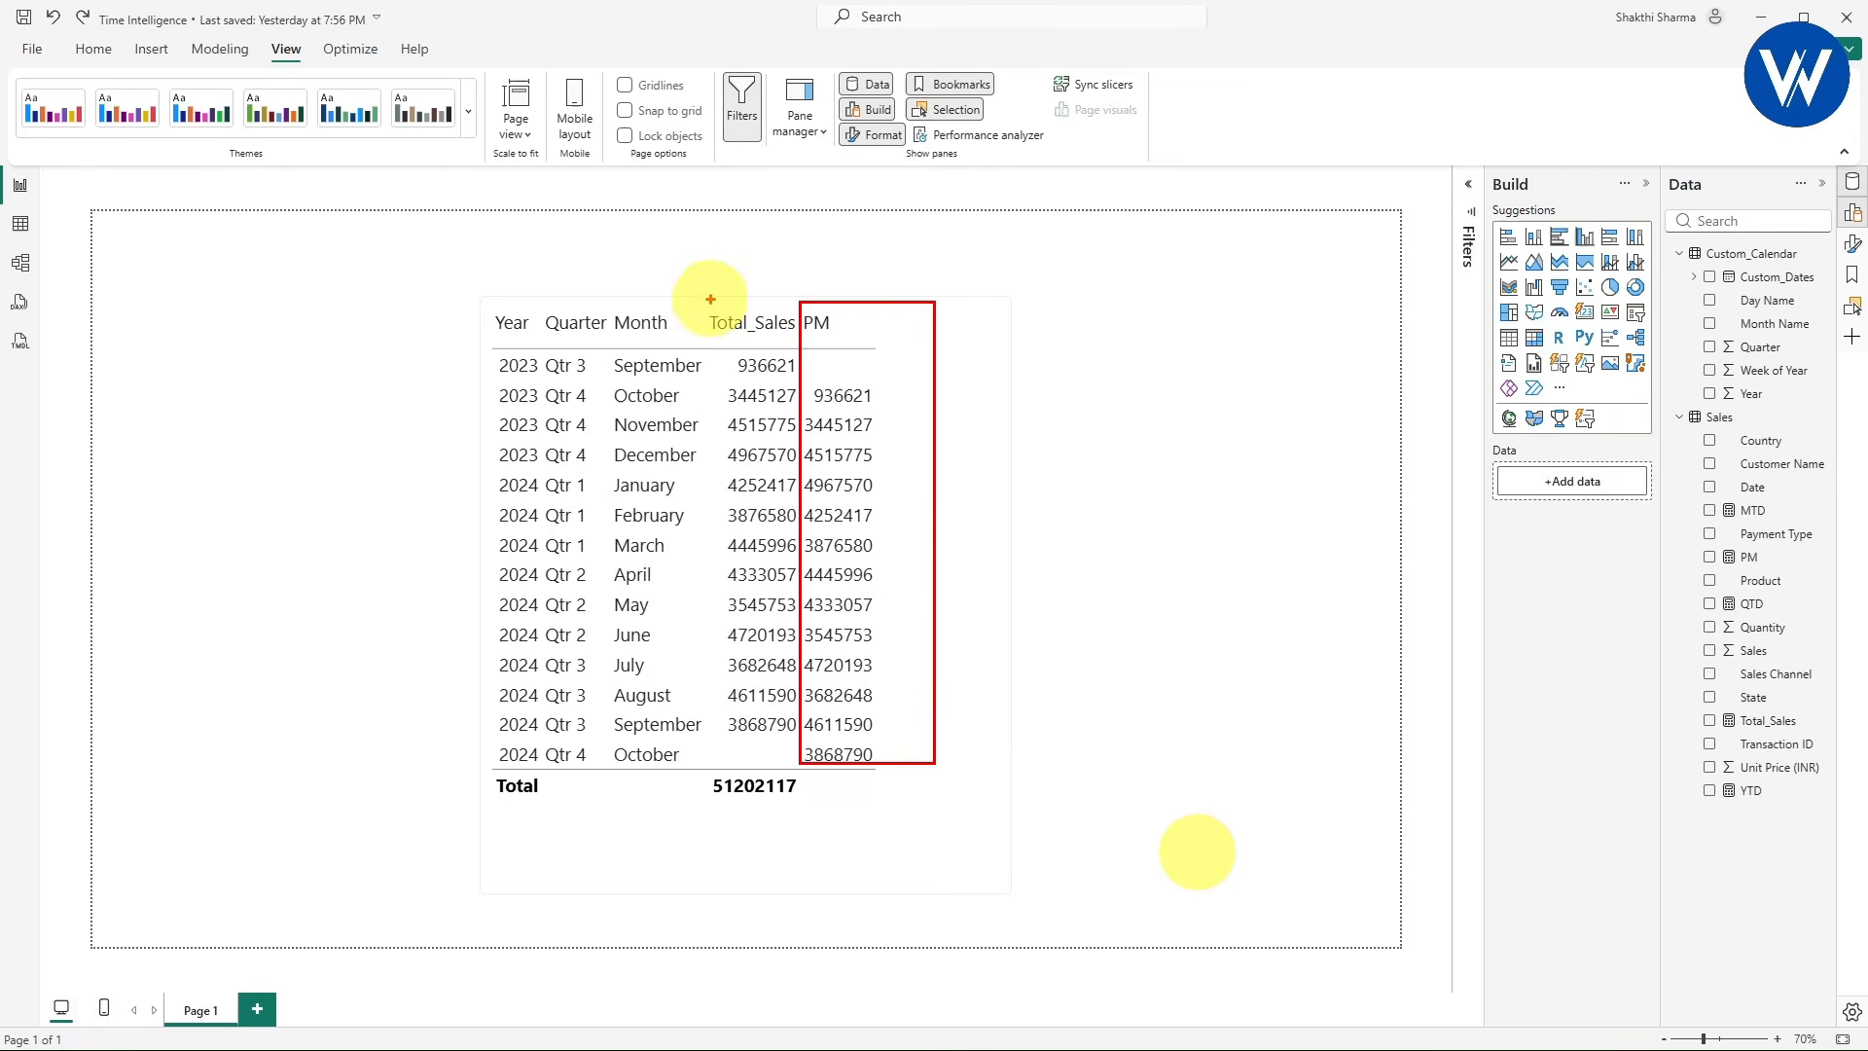
pyautogui.moveTo(710, 301)
pyautogui.mouseDown()
pyautogui.moveTo(792, 526)
pyautogui.moveTo(807, 769)
pyautogui.mouseUp()
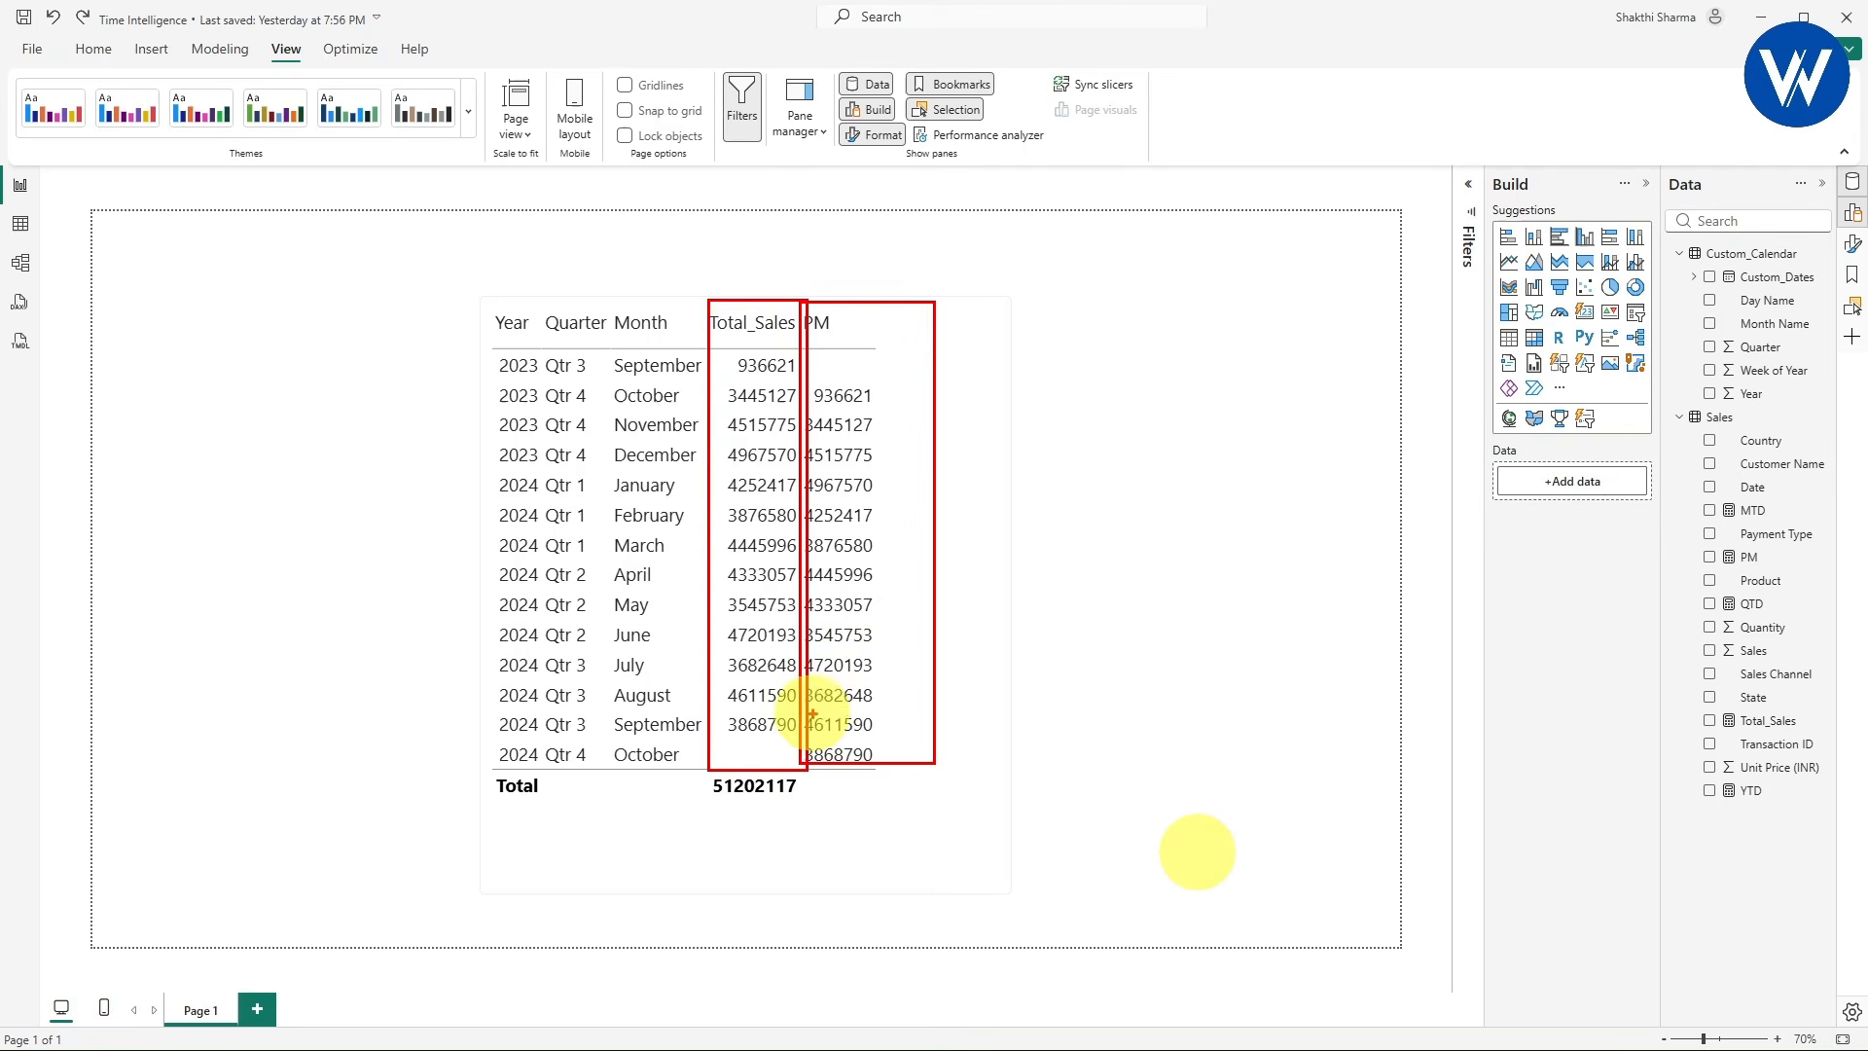
pyautogui.press('Escape')
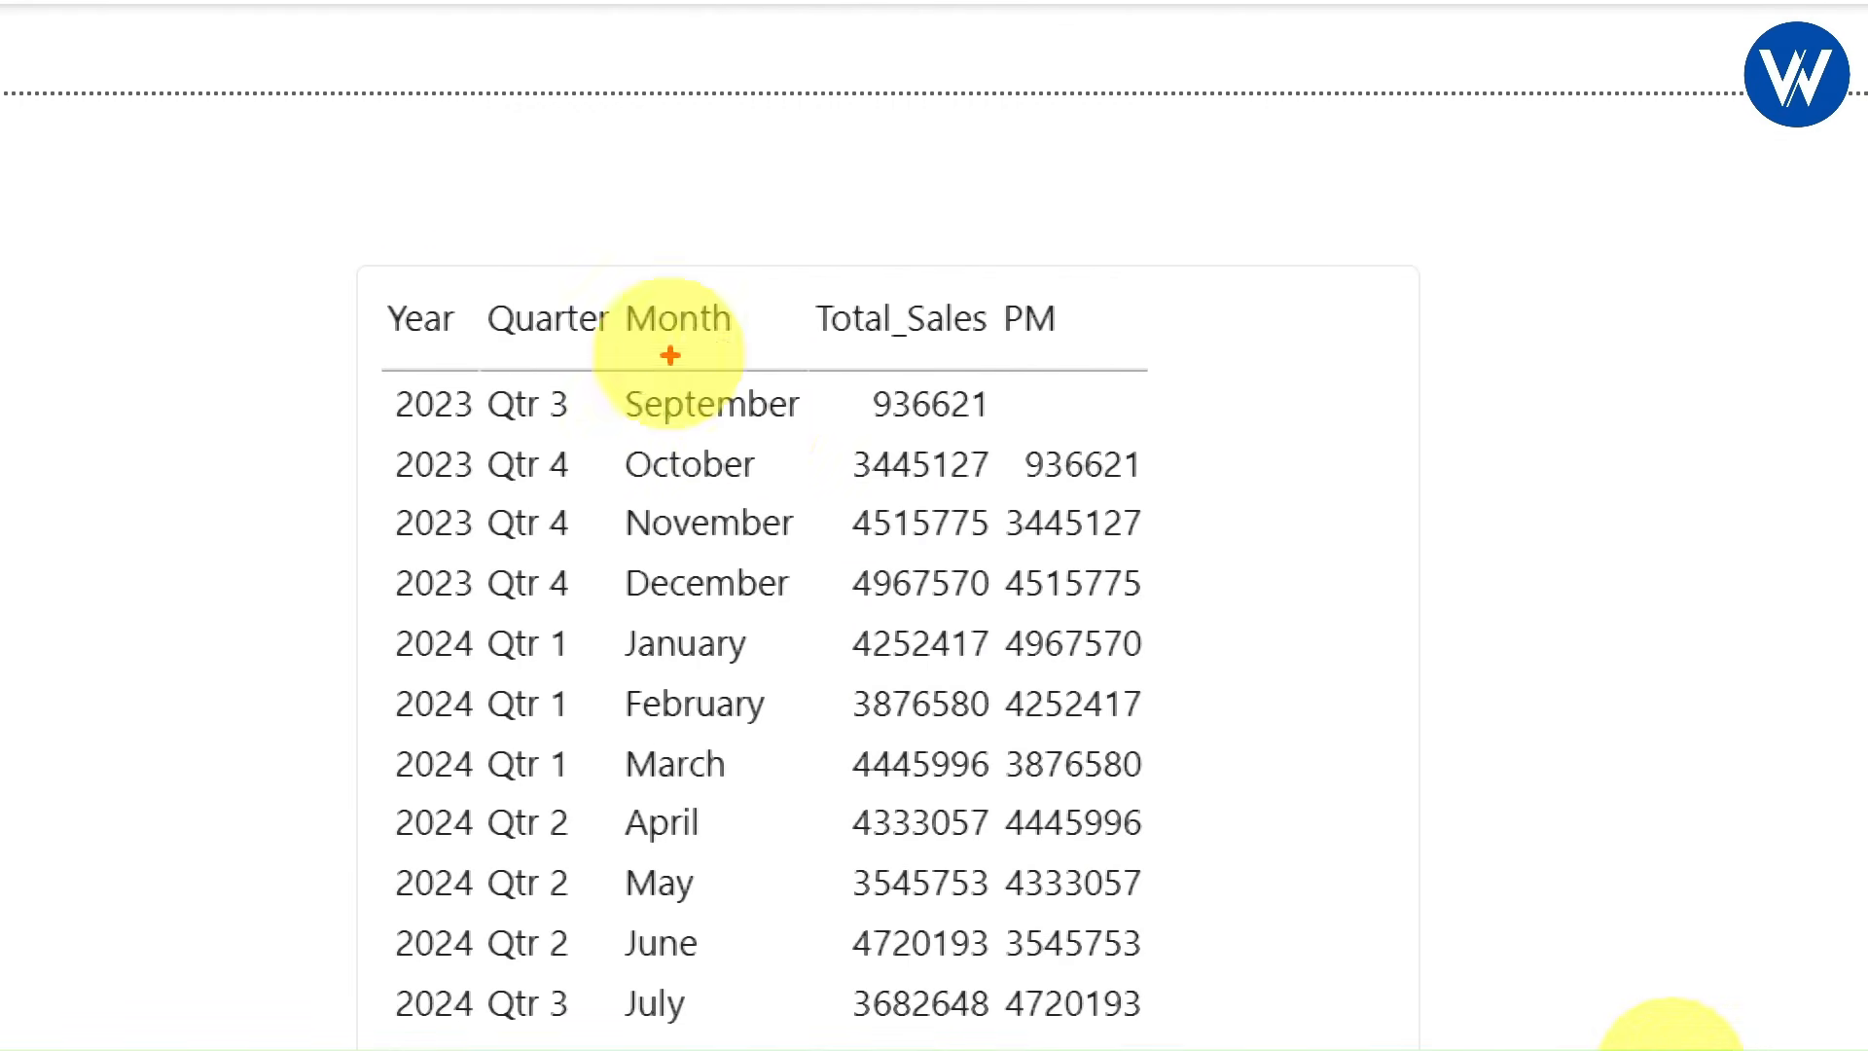
pyautogui.moveTo(414, 285); pyautogui.dragTo(423, 158)
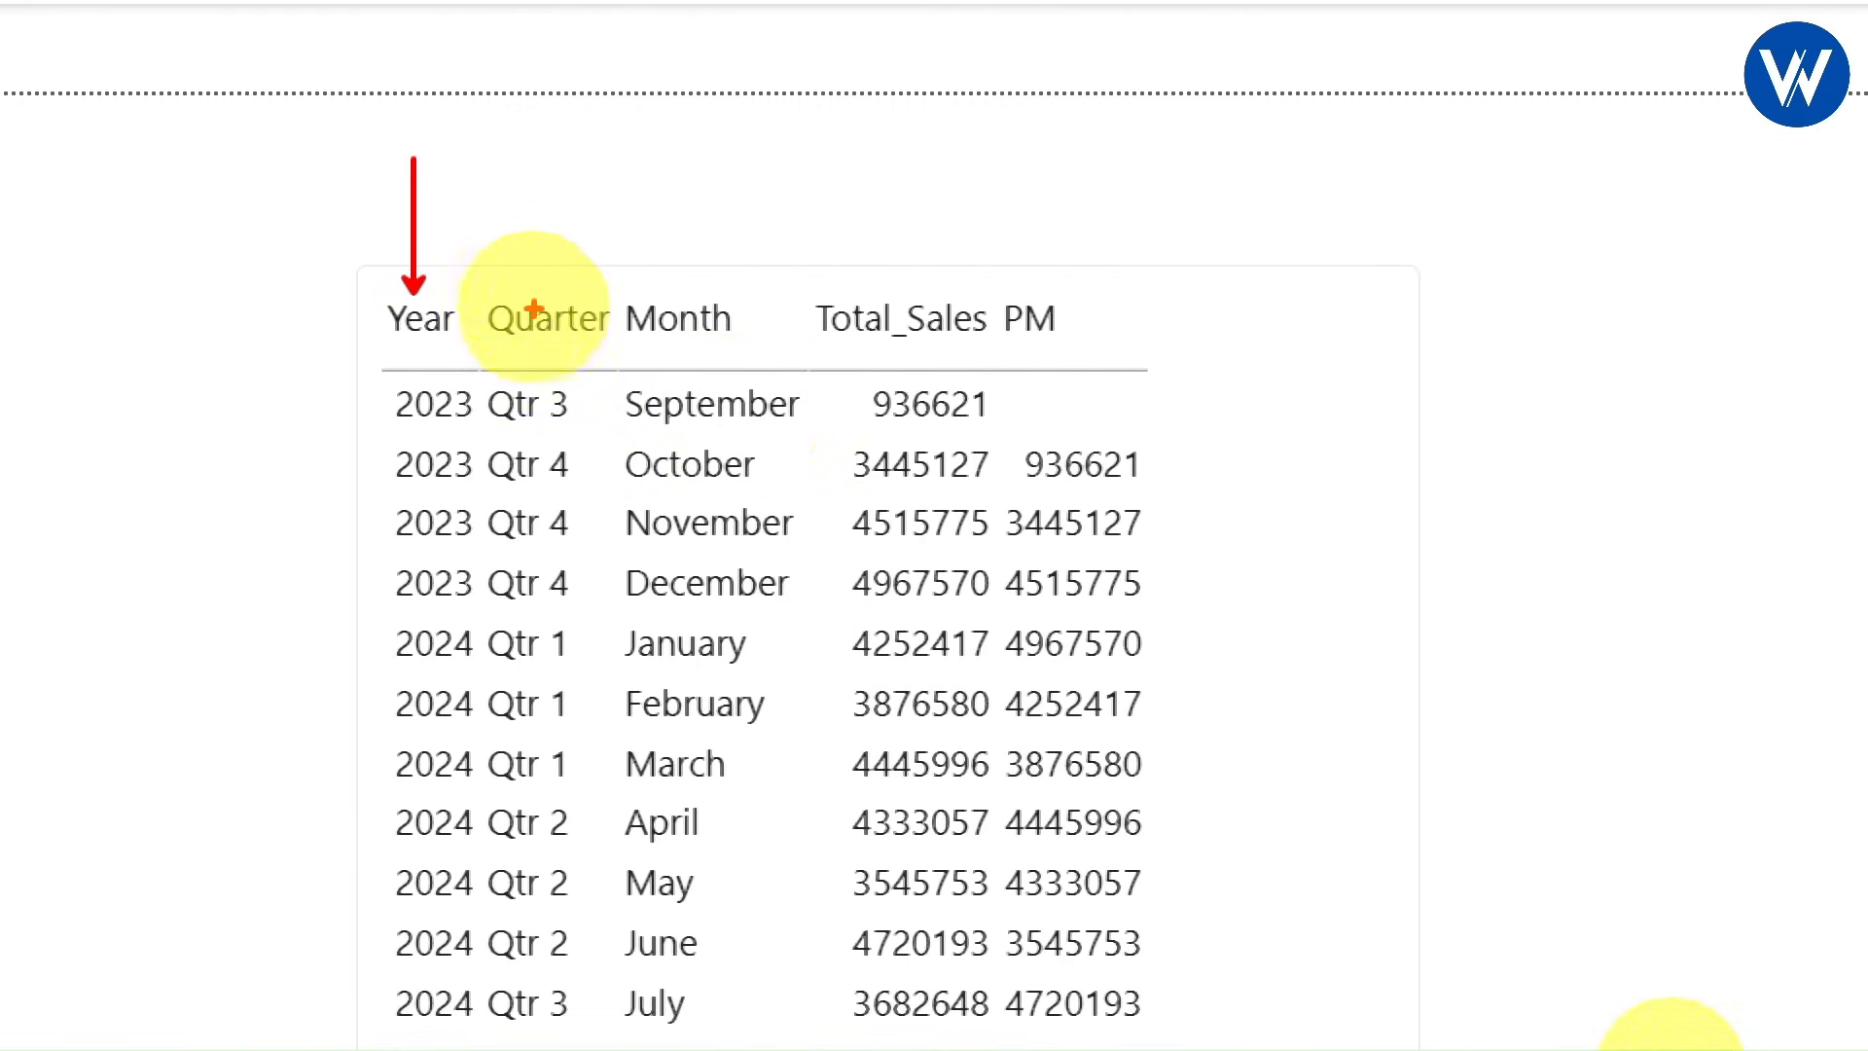
pyautogui.moveTo(536, 307); pyautogui.dragTo(536, 143)
pyautogui.moveTo(680, 294); pyautogui.dragTo(680, 152)
pyautogui.moveTo(899, 301); pyautogui.dragTo(901, 158)
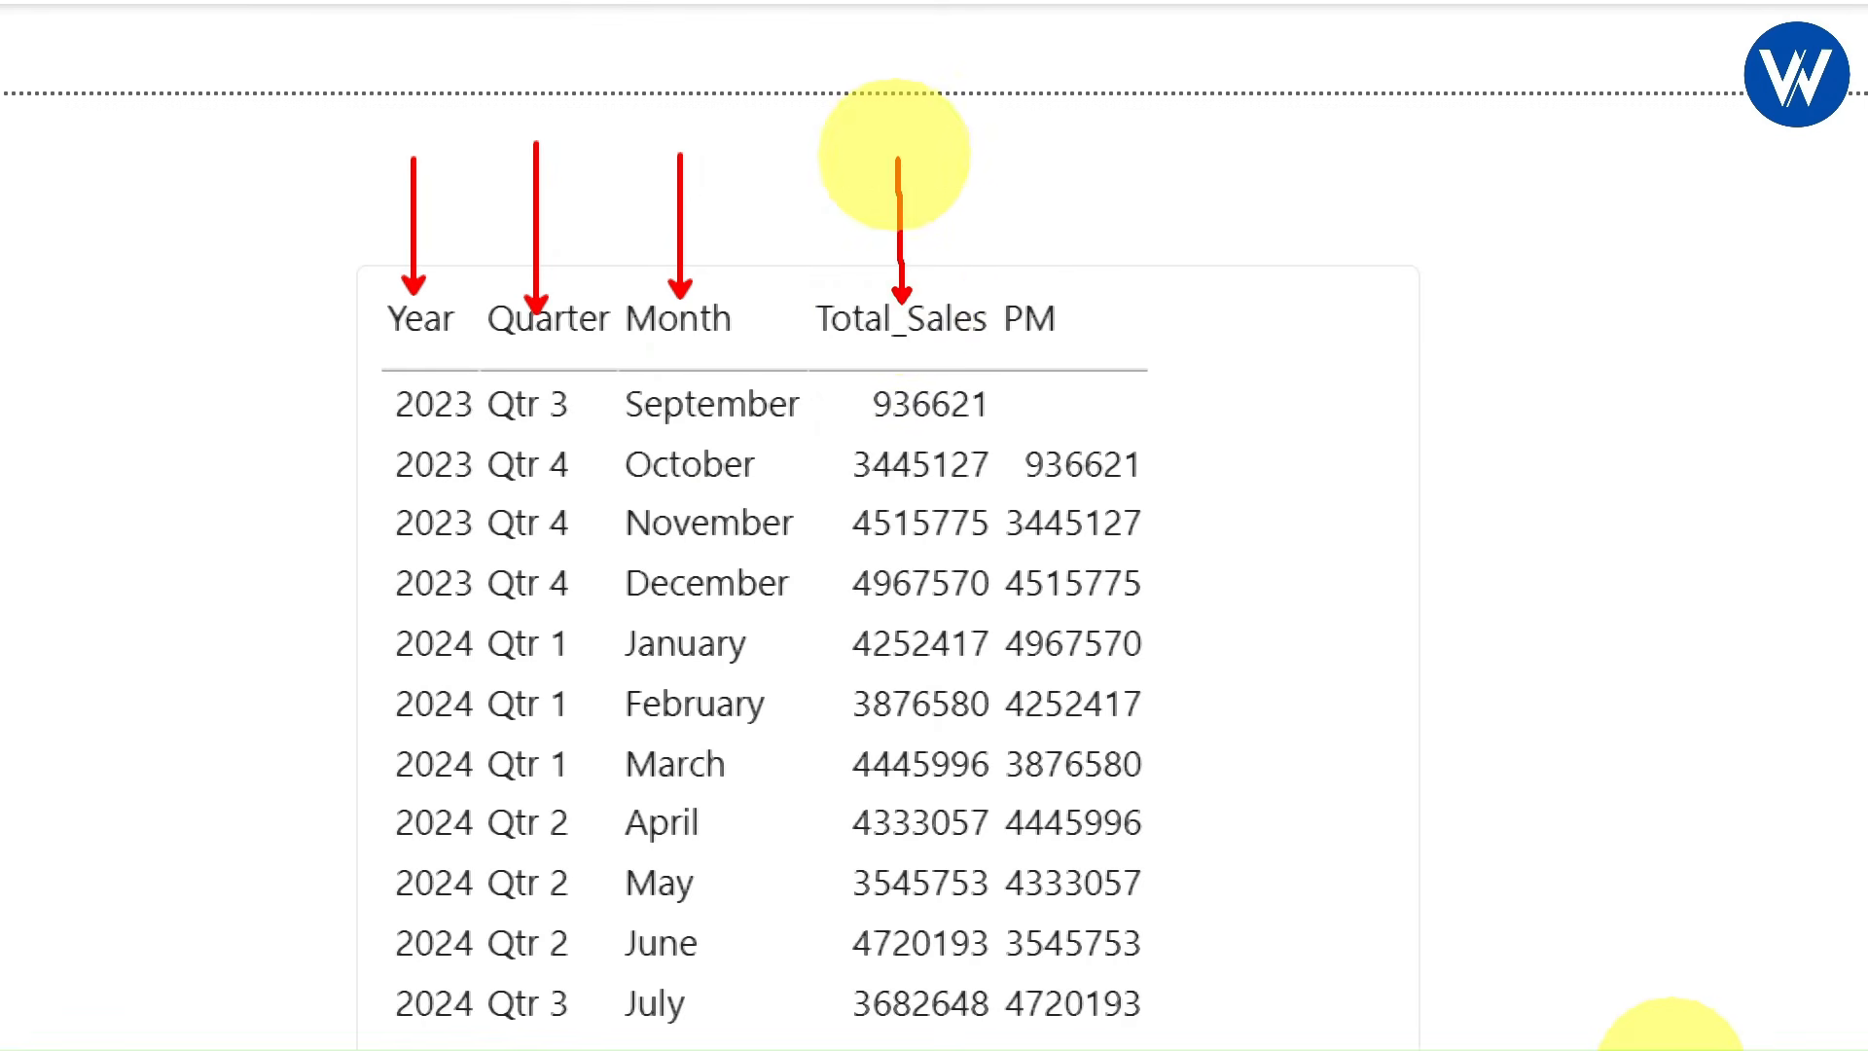
pyautogui.moveTo(1040, 291); pyautogui.dragTo(1041, 207)
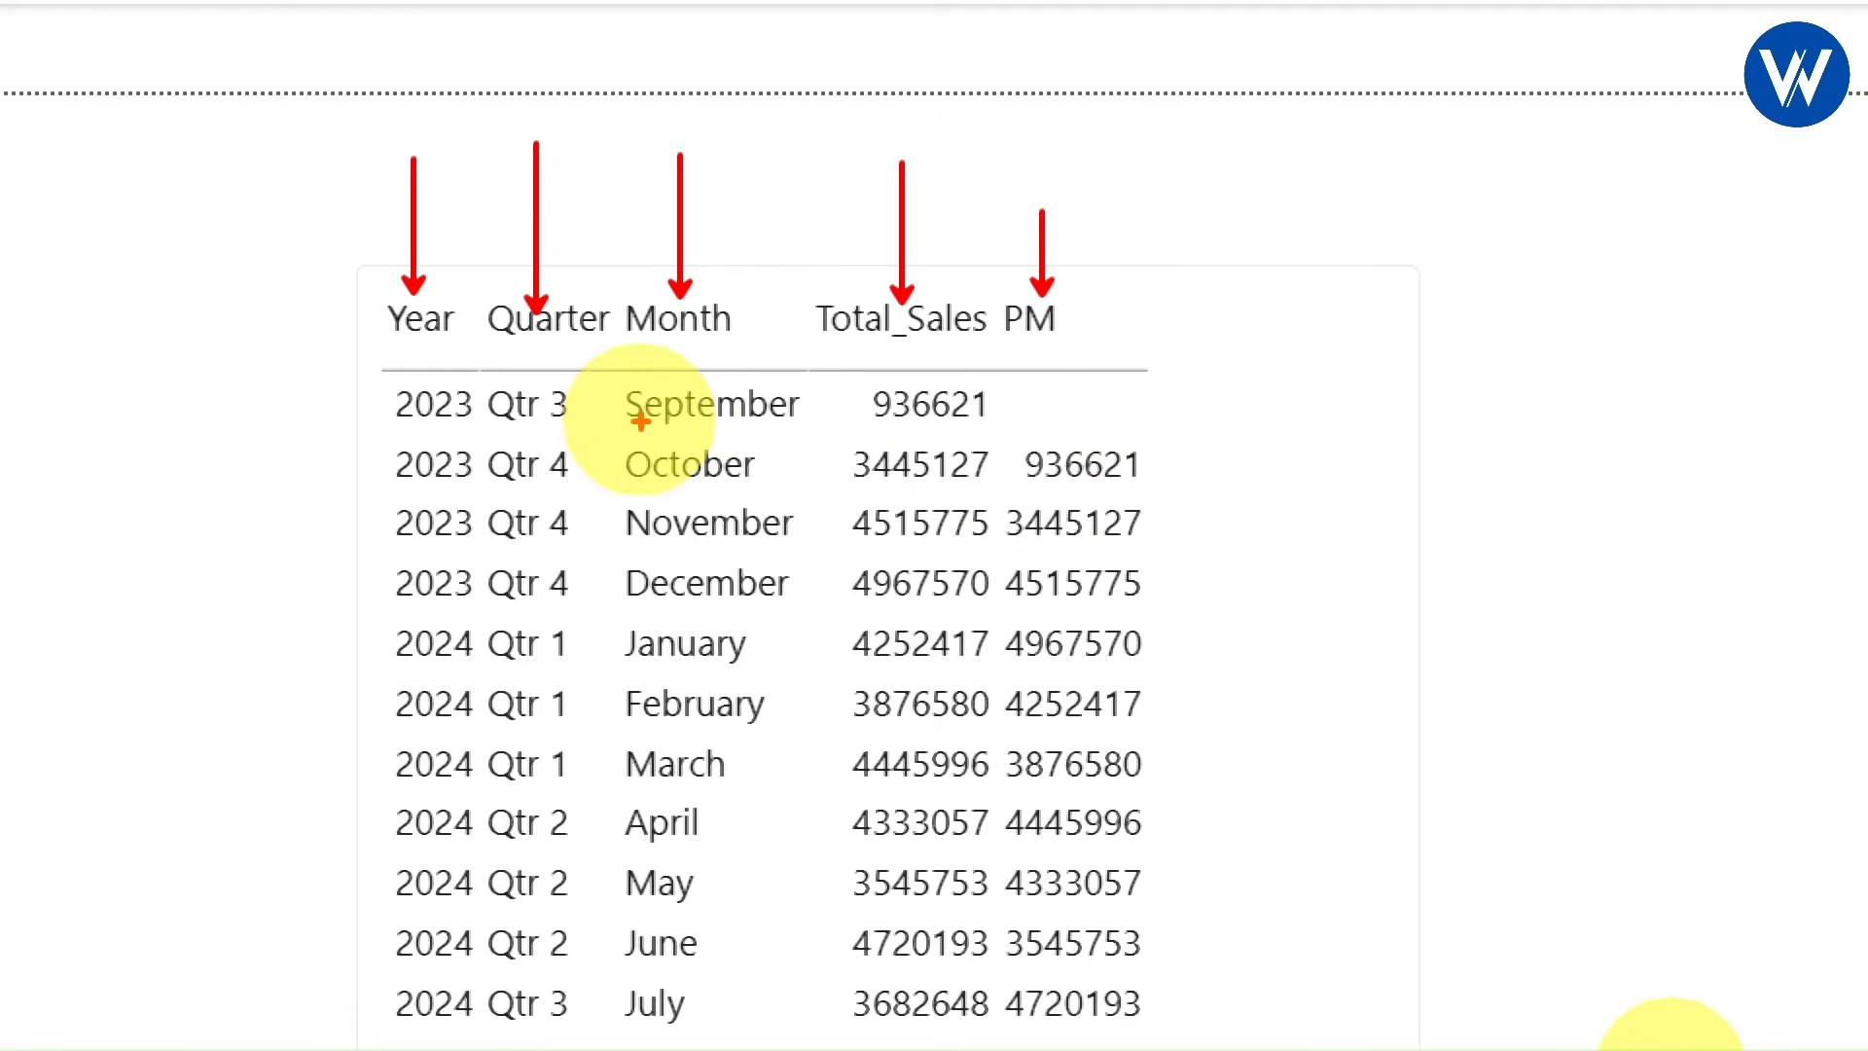
# - Examine the September and October 2023 rows of the table, comparing each month's Total_Sales with its PM value
pyautogui.moveTo(620, 425); pyautogui.dragTo(1223, 425)
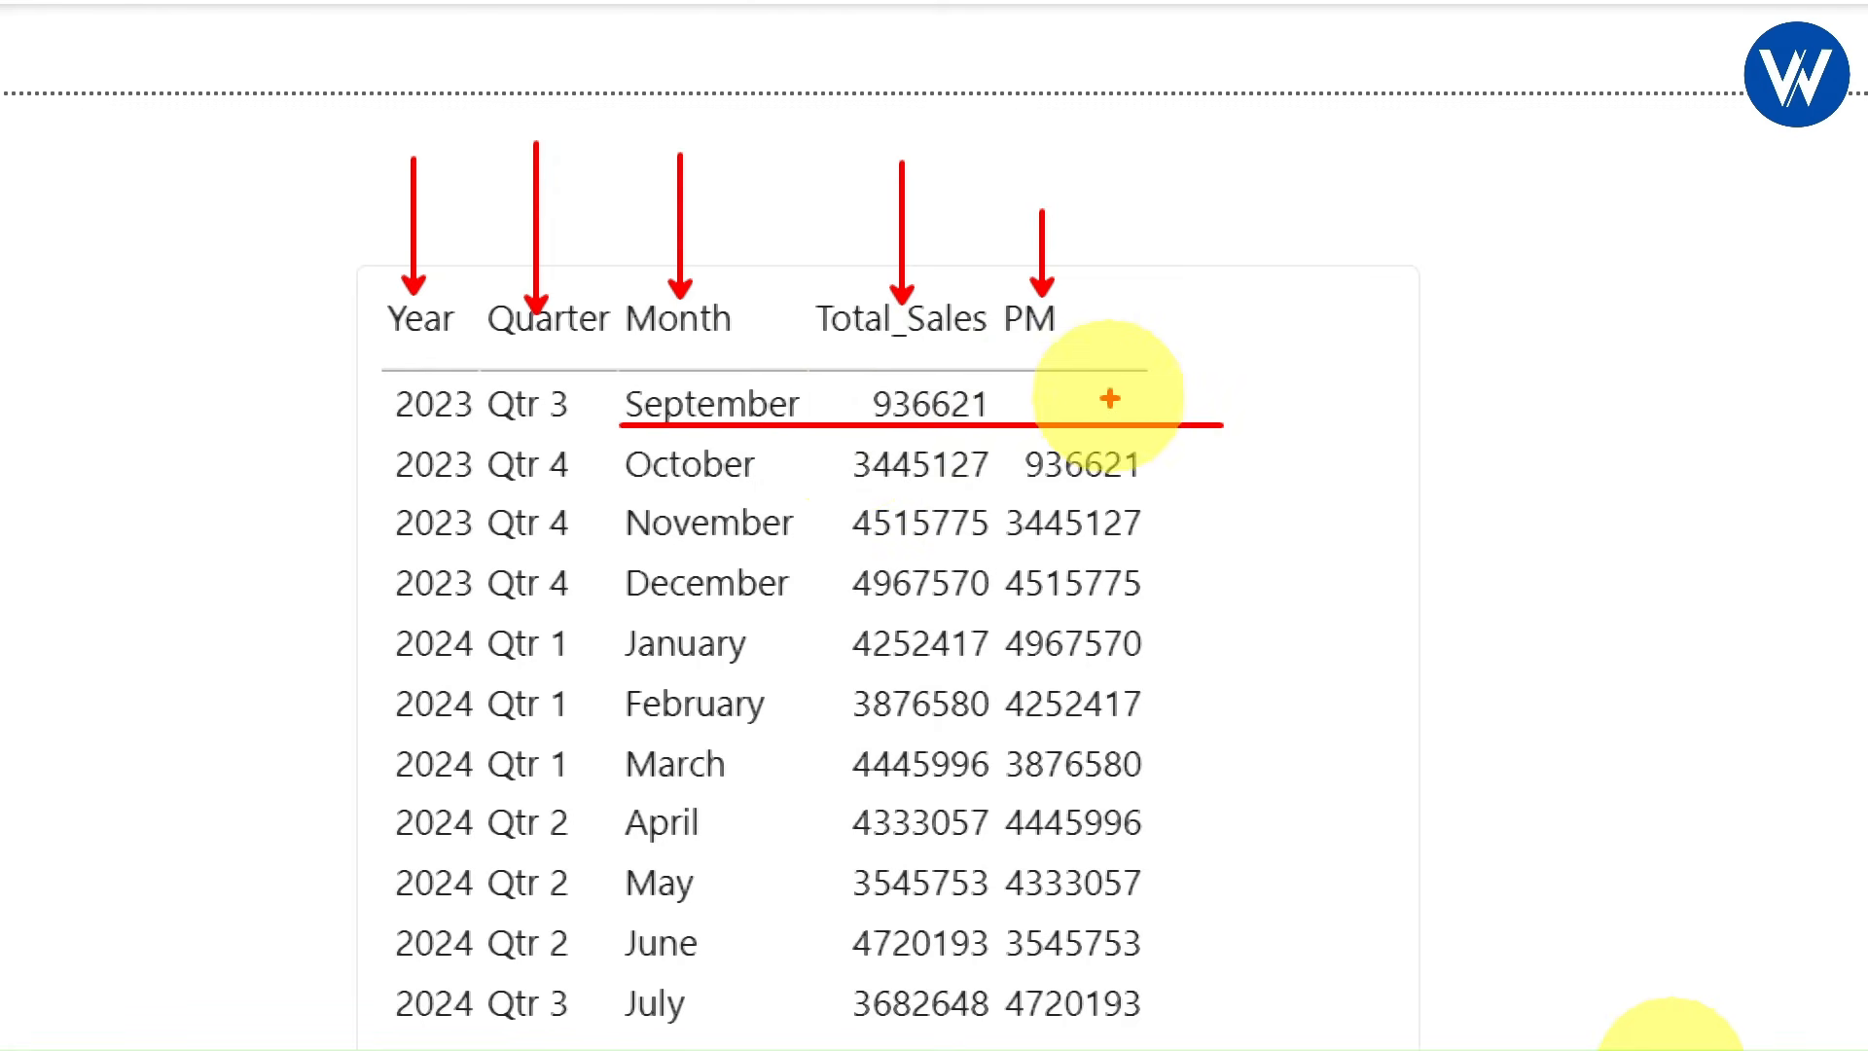
pyautogui.moveTo(1068, 389)
pyautogui.mouseDown()
pyautogui.moveTo(1066, 413)
pyautogui.moveTo(1099, 385)
pyautogui.moveTo(1071, 375)
pyautogui.mouseUp()
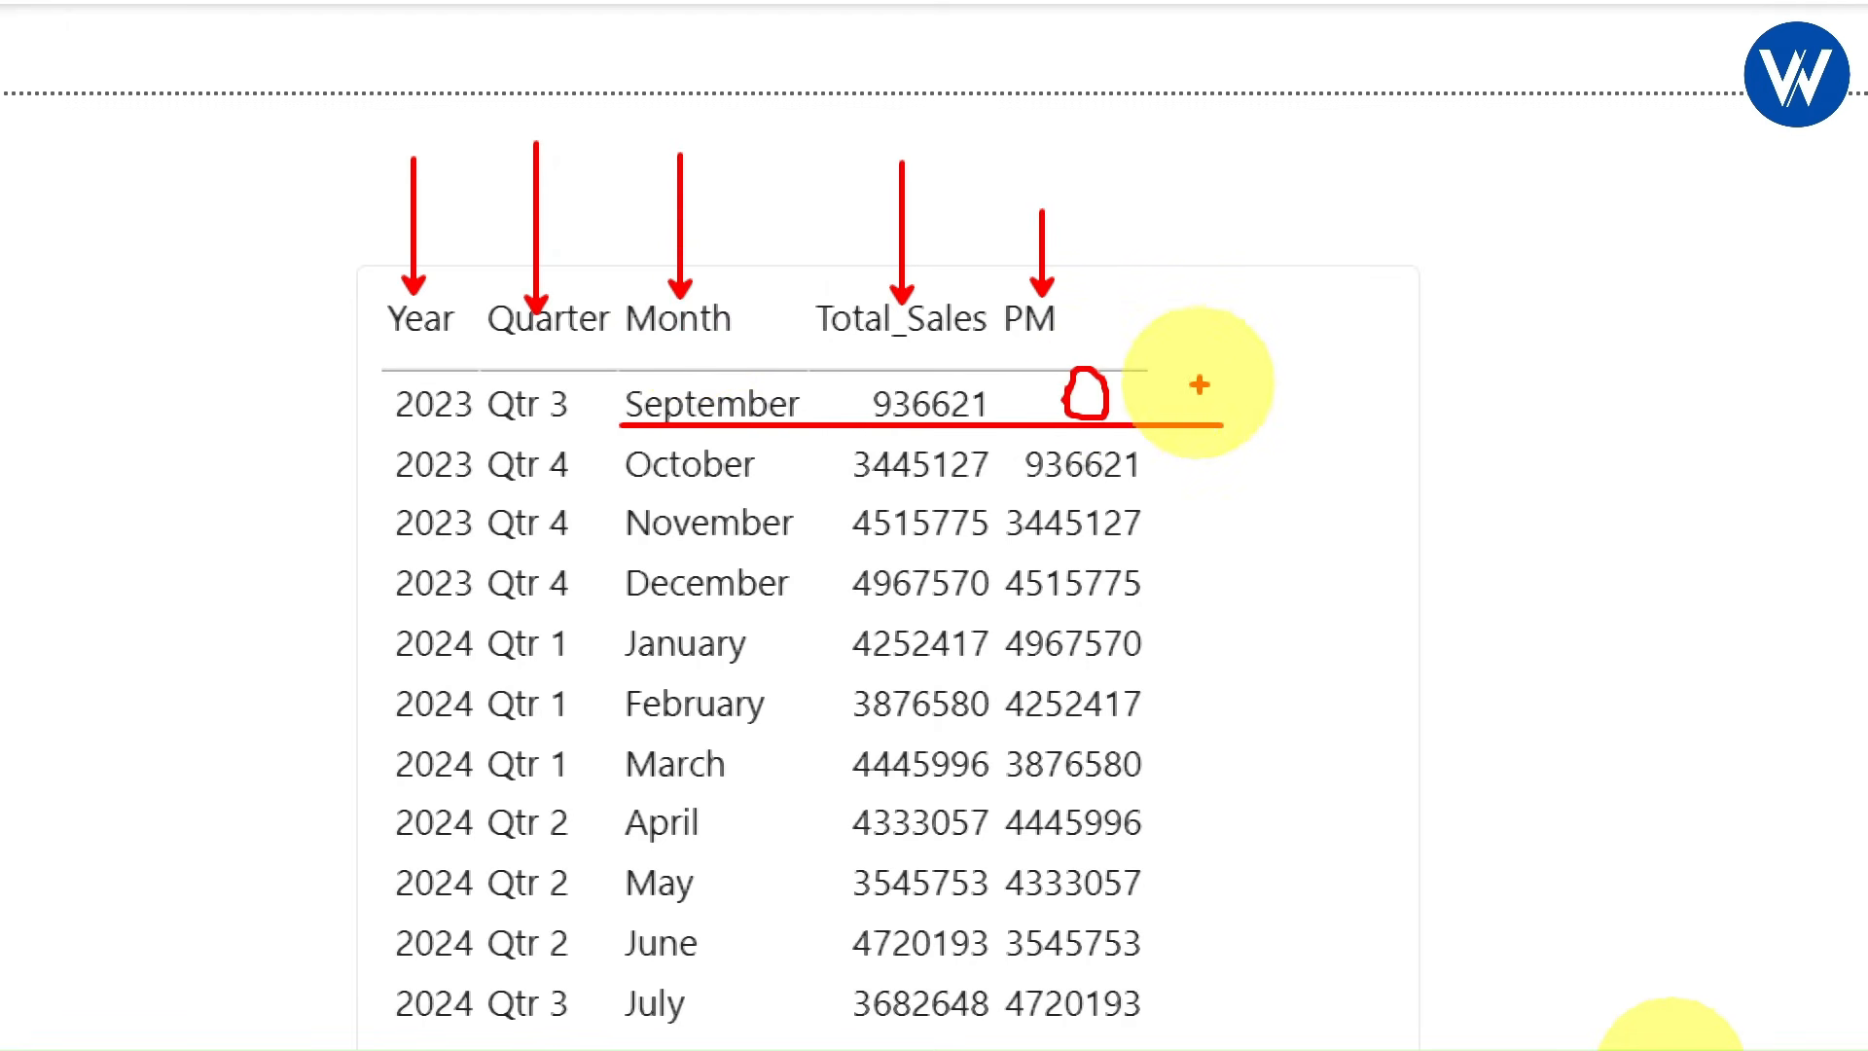
pyautogui.moveTo(619, 488); pyautogui.dragTo(1211, 489)
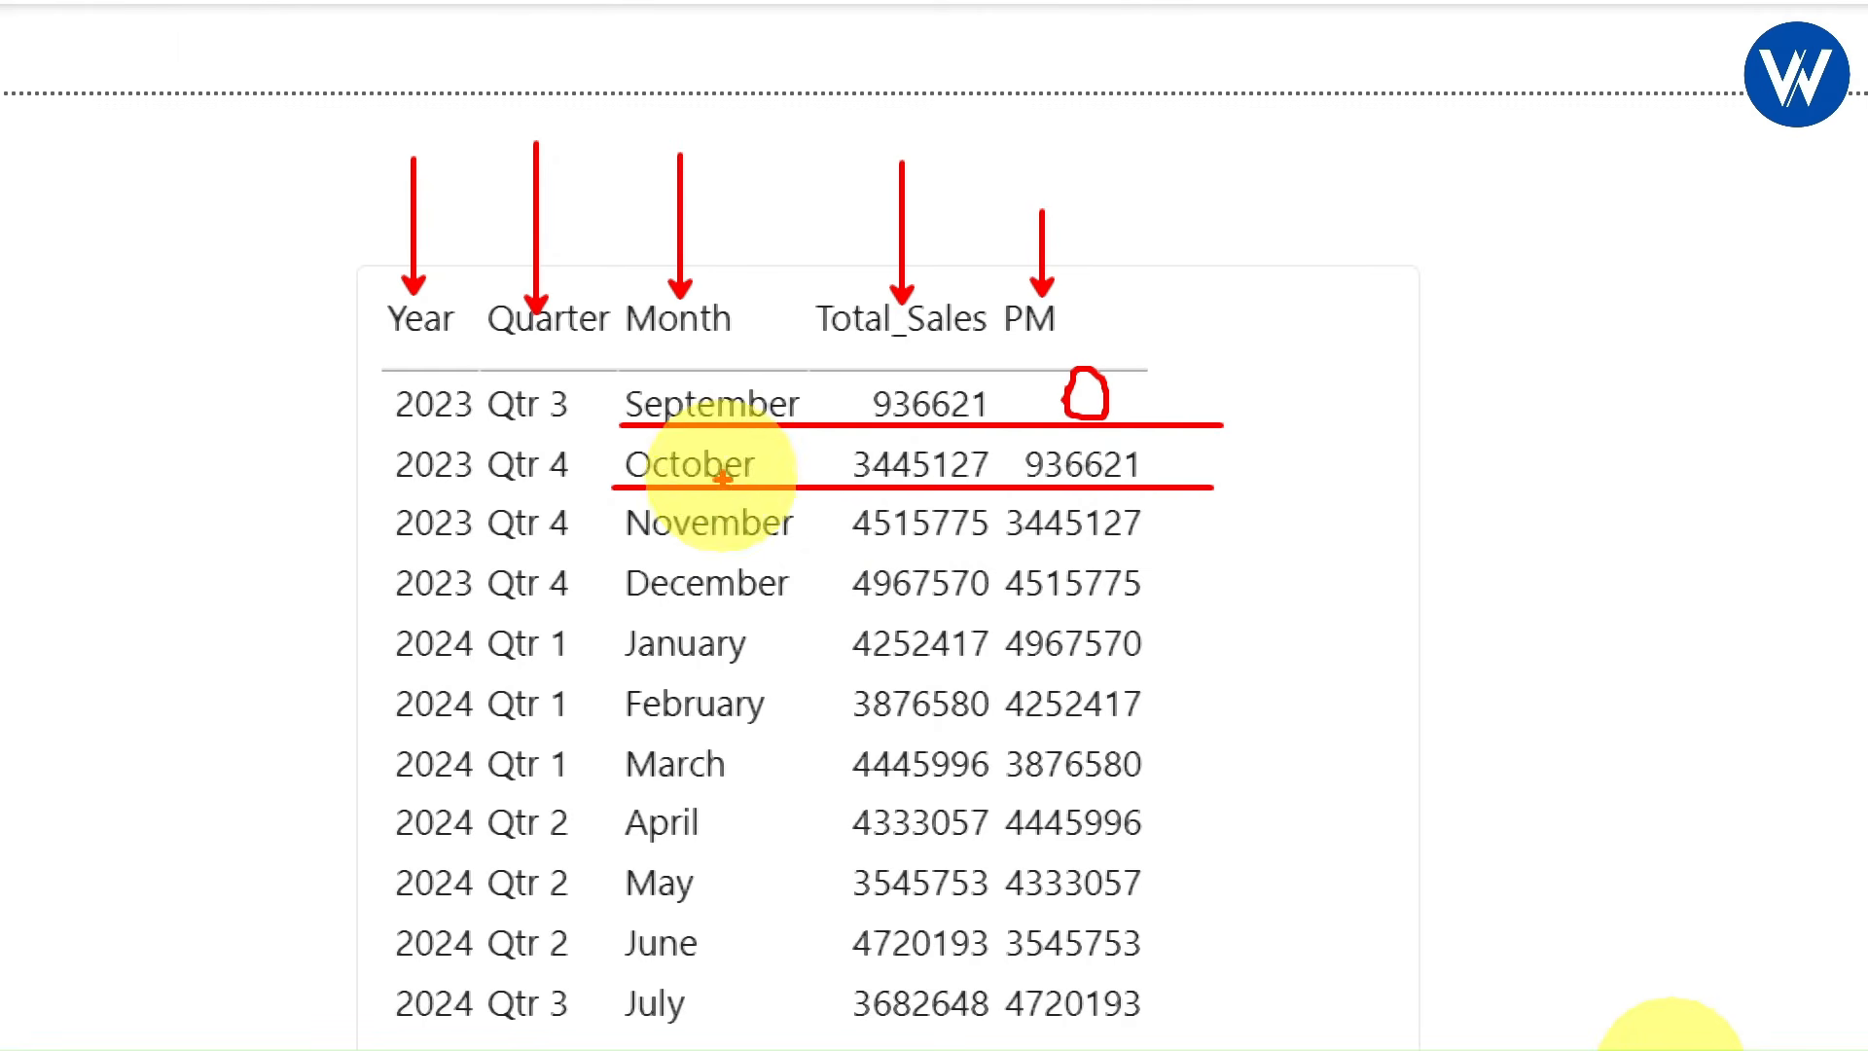
pyautogui.moveTo(878, 430)
pyautogui.mouseDown()
pyautogui.moveTo(879, 506)
pyautogui.moveTo(994, 461)
pyautogui.moveTo(880, 435)
pyautogui.mouseUp()
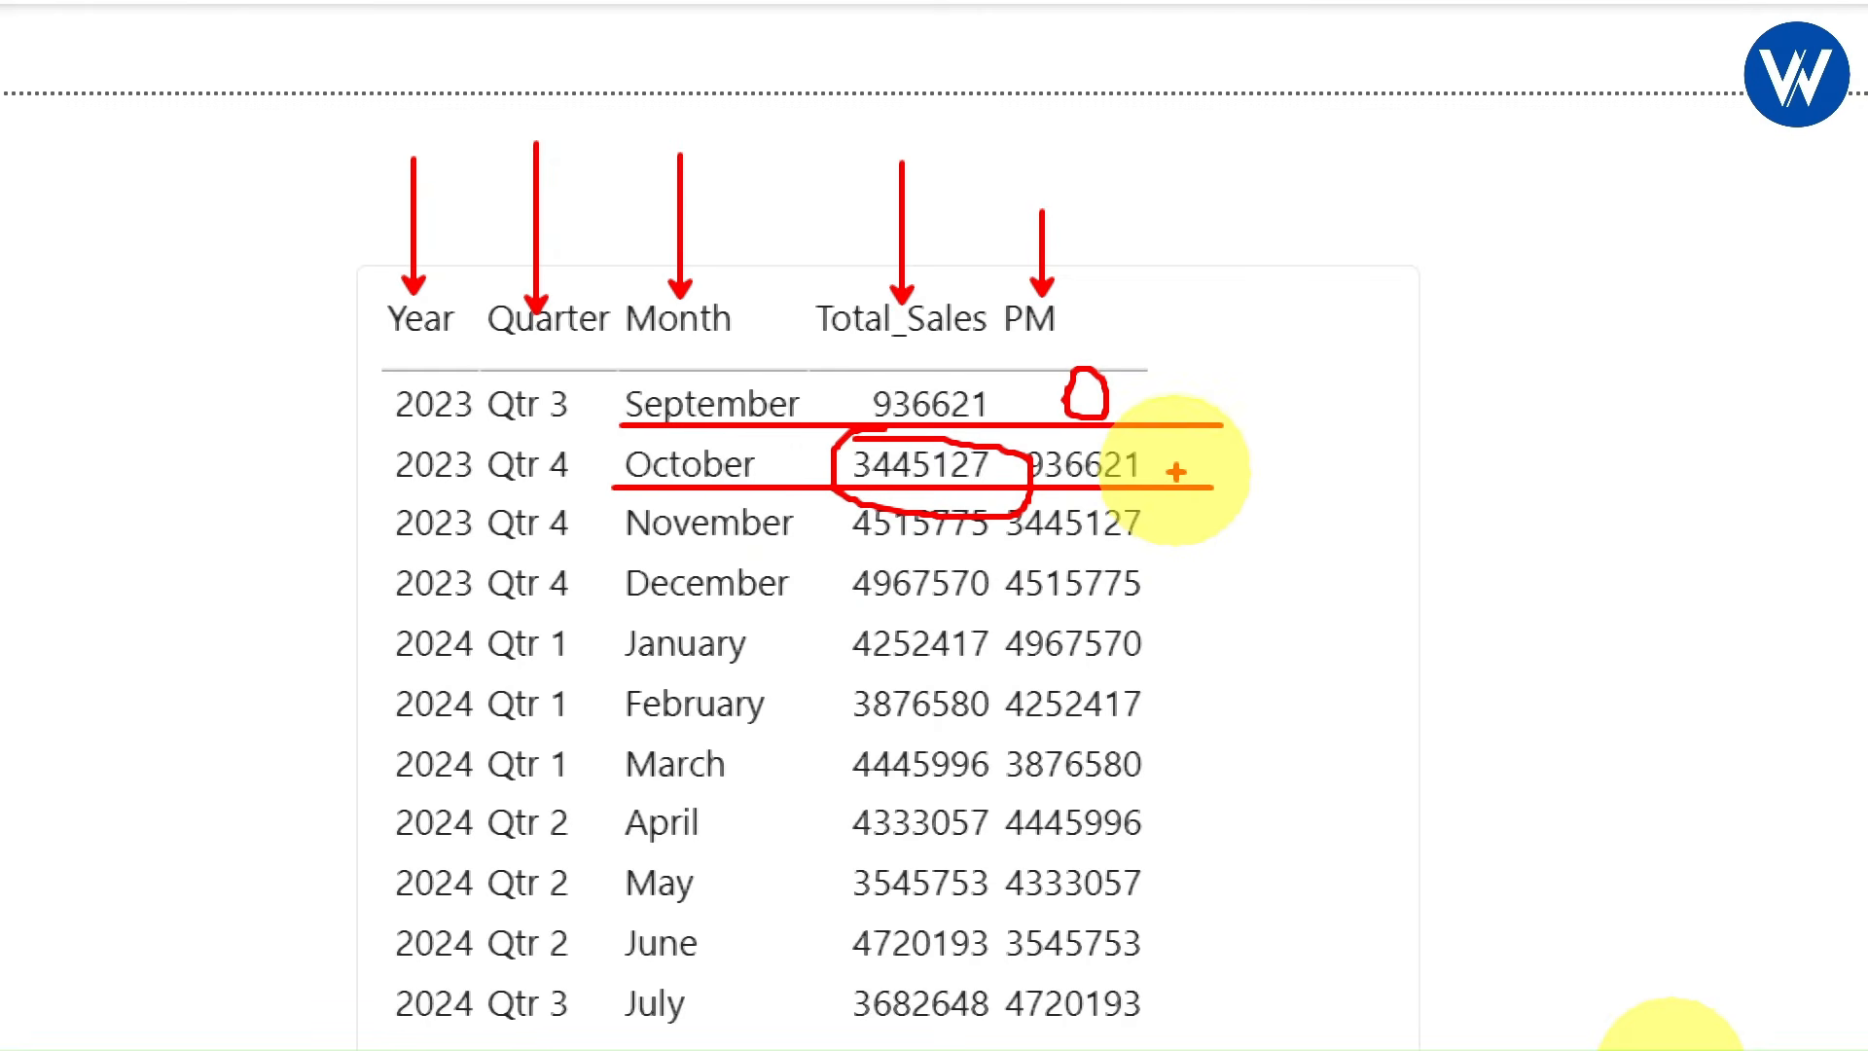
pyautogui.moveTo(1017, 409); pyautogui.dragTo(1115, 456)
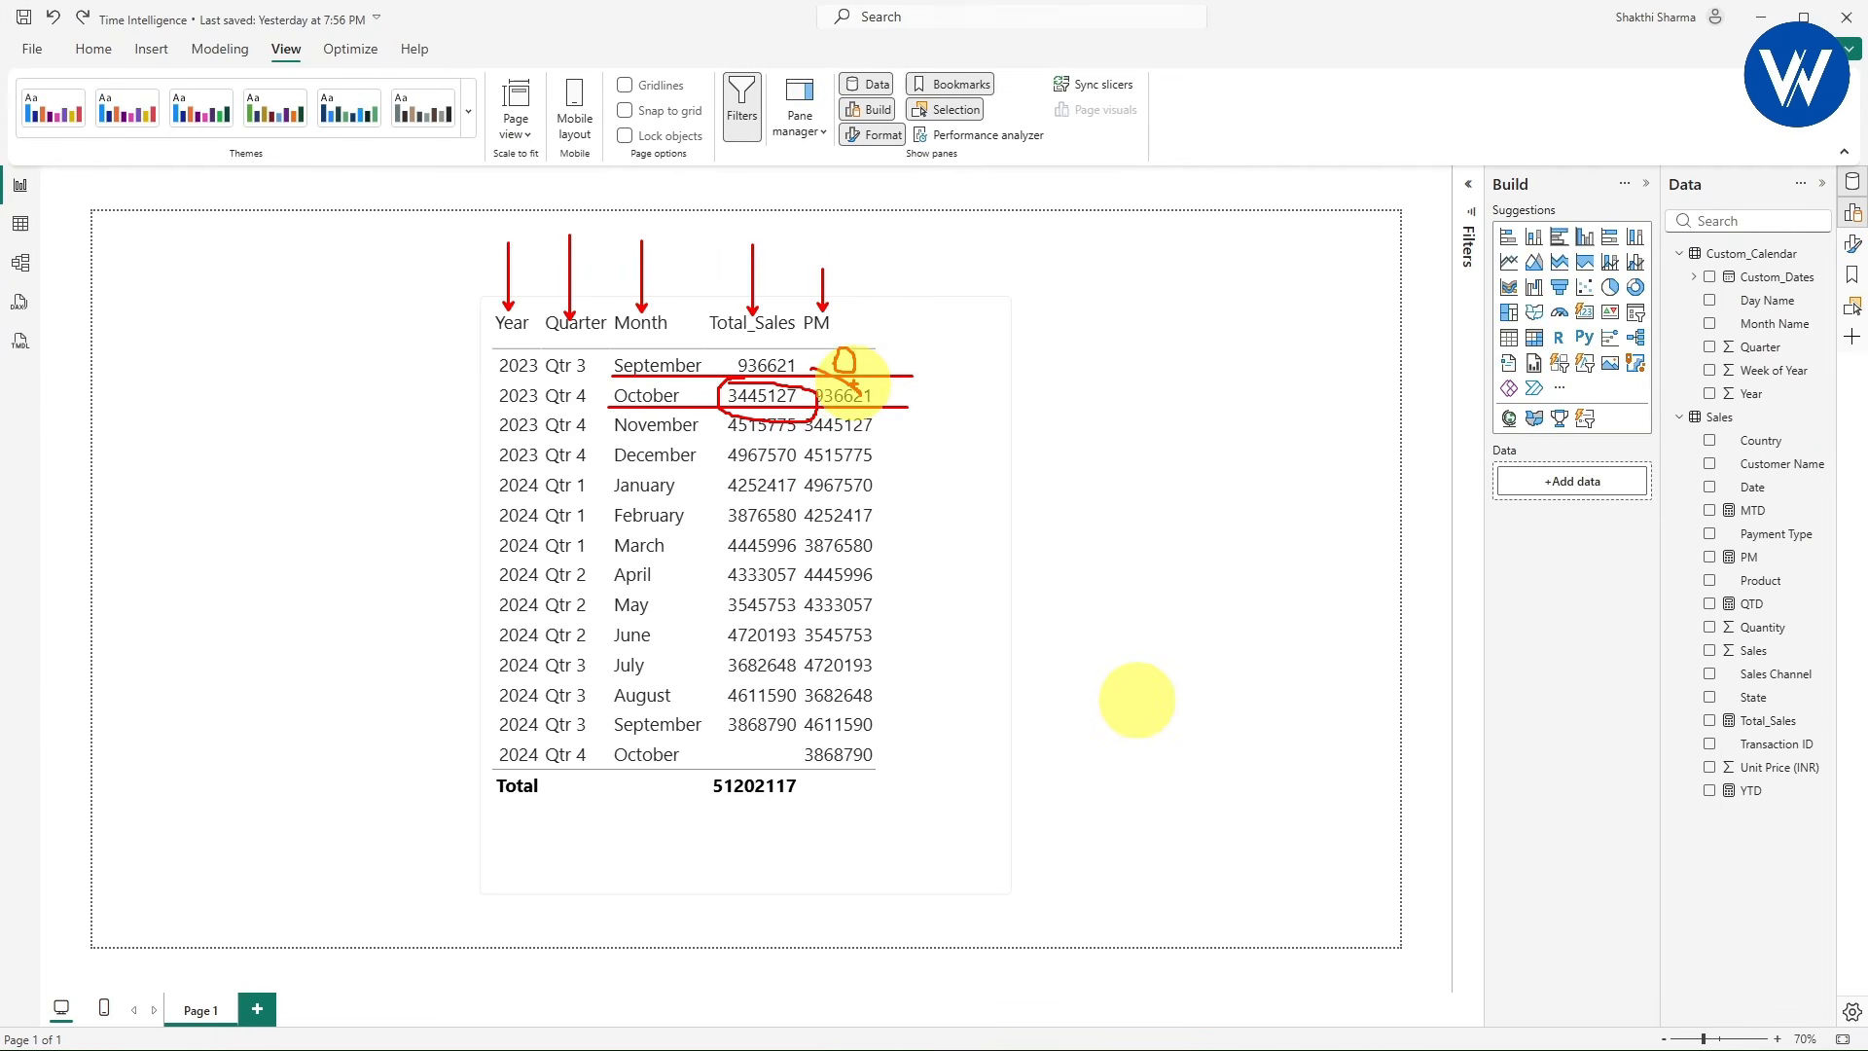
pyautogui.press('Escape')
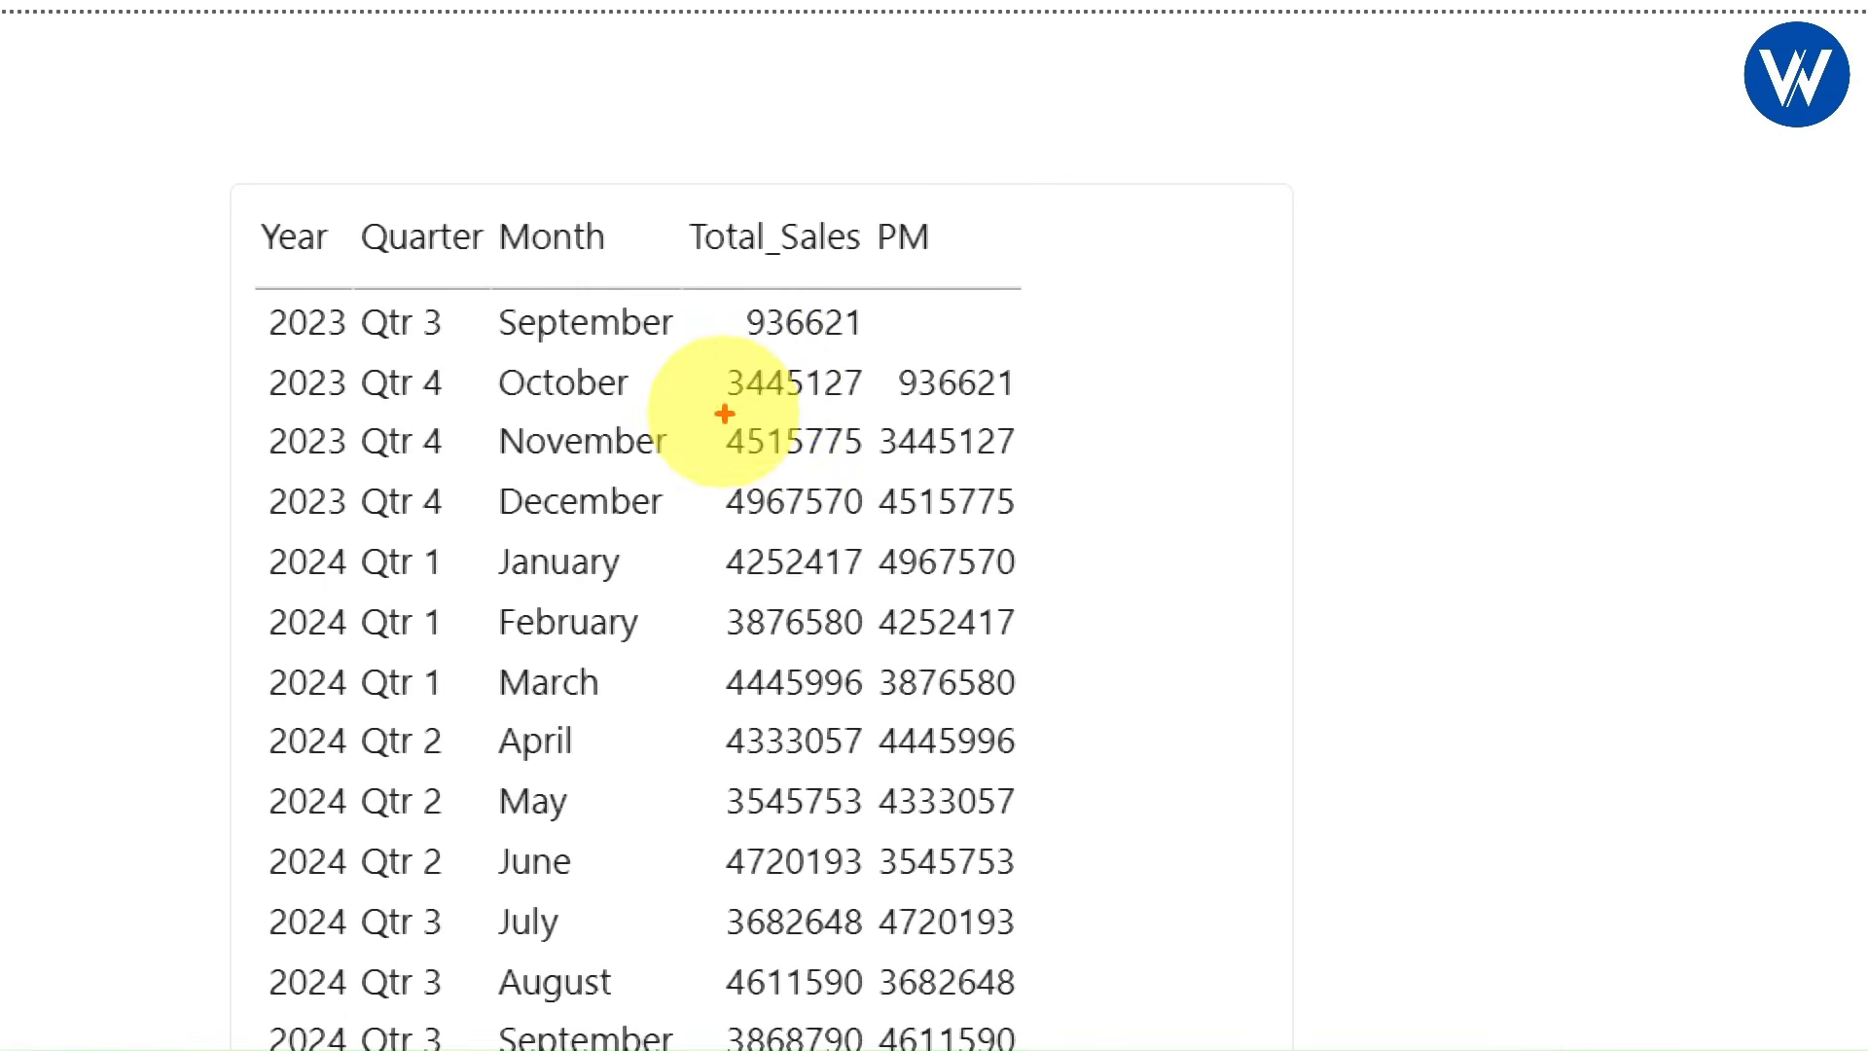
# - Trace each month's Total_Sales to the following month's PM value, ending with the October 2024 row
pyautogui.moveTo(737, 342)
pyautogui.mouseDown()
pyautogui.moveTo(868, 340)
pyautogui.moveTo(1033, 399)
pyautogui.mouseUp()
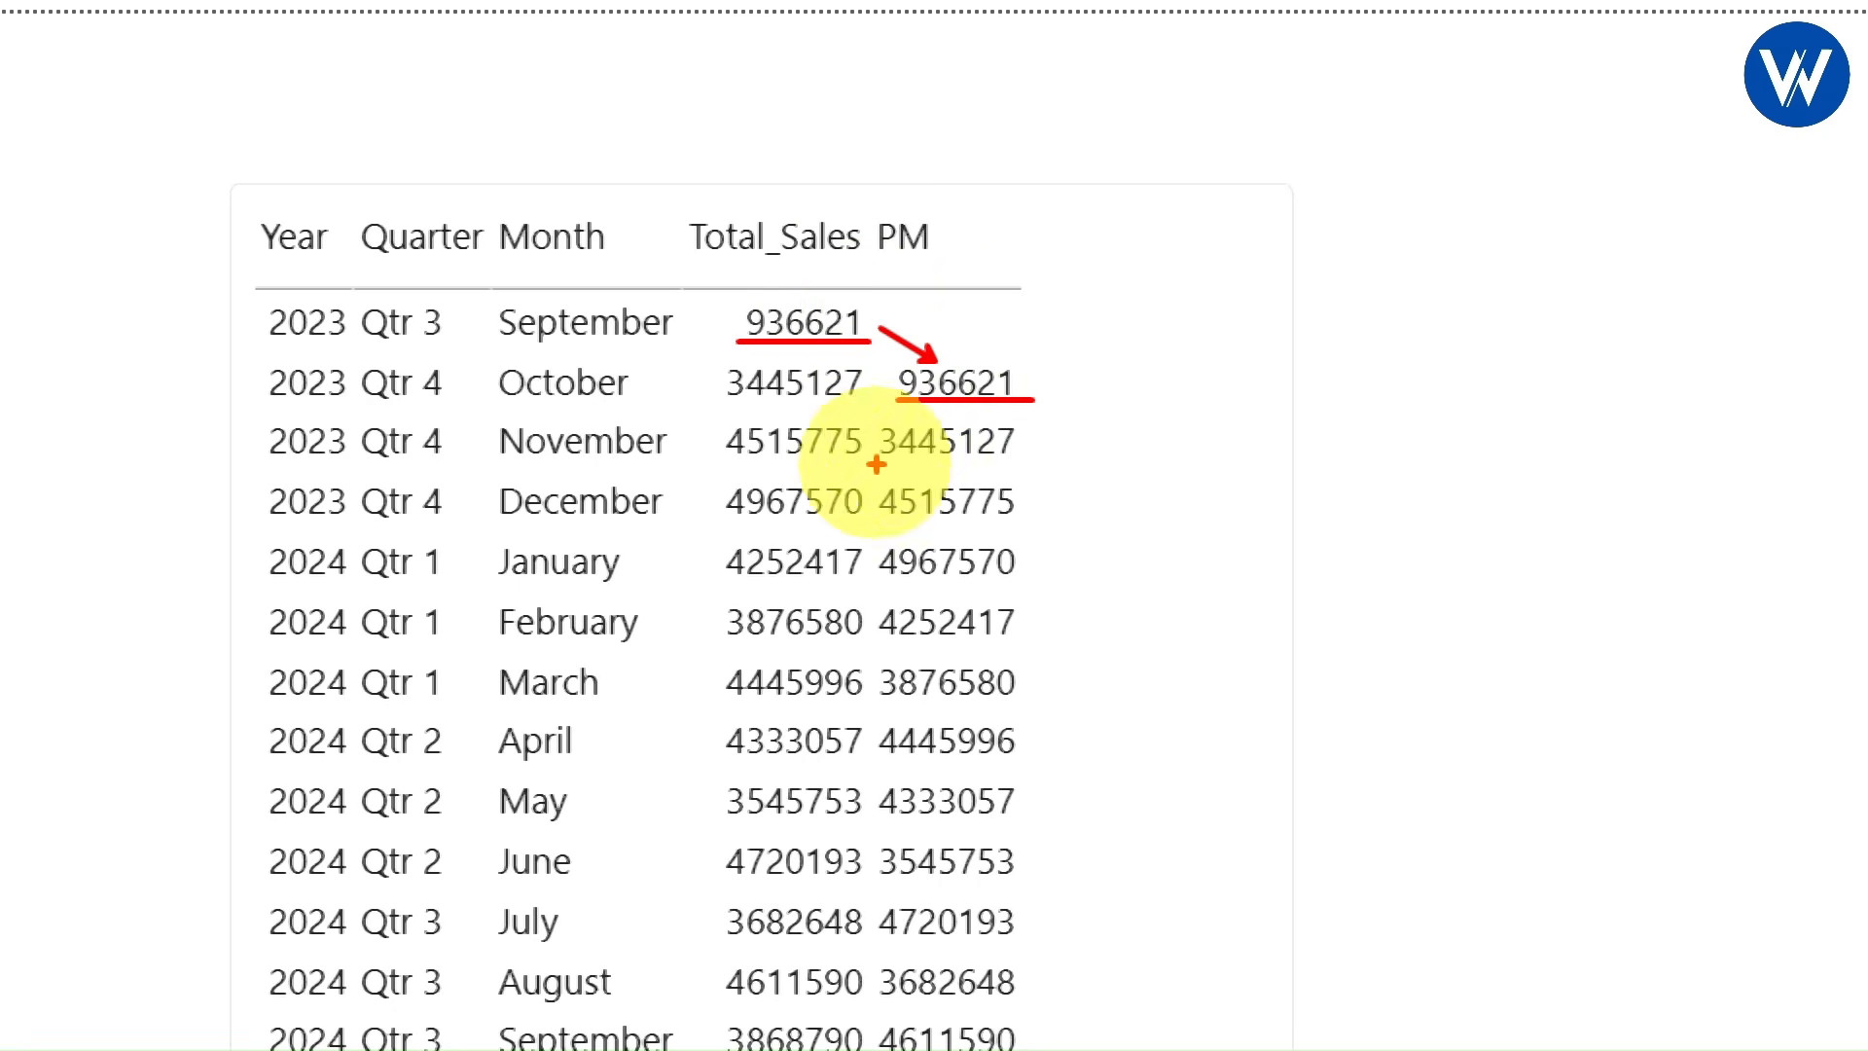
pyautogui.moveTo(875, 461); pyautogui.dragTo(1022, 461)
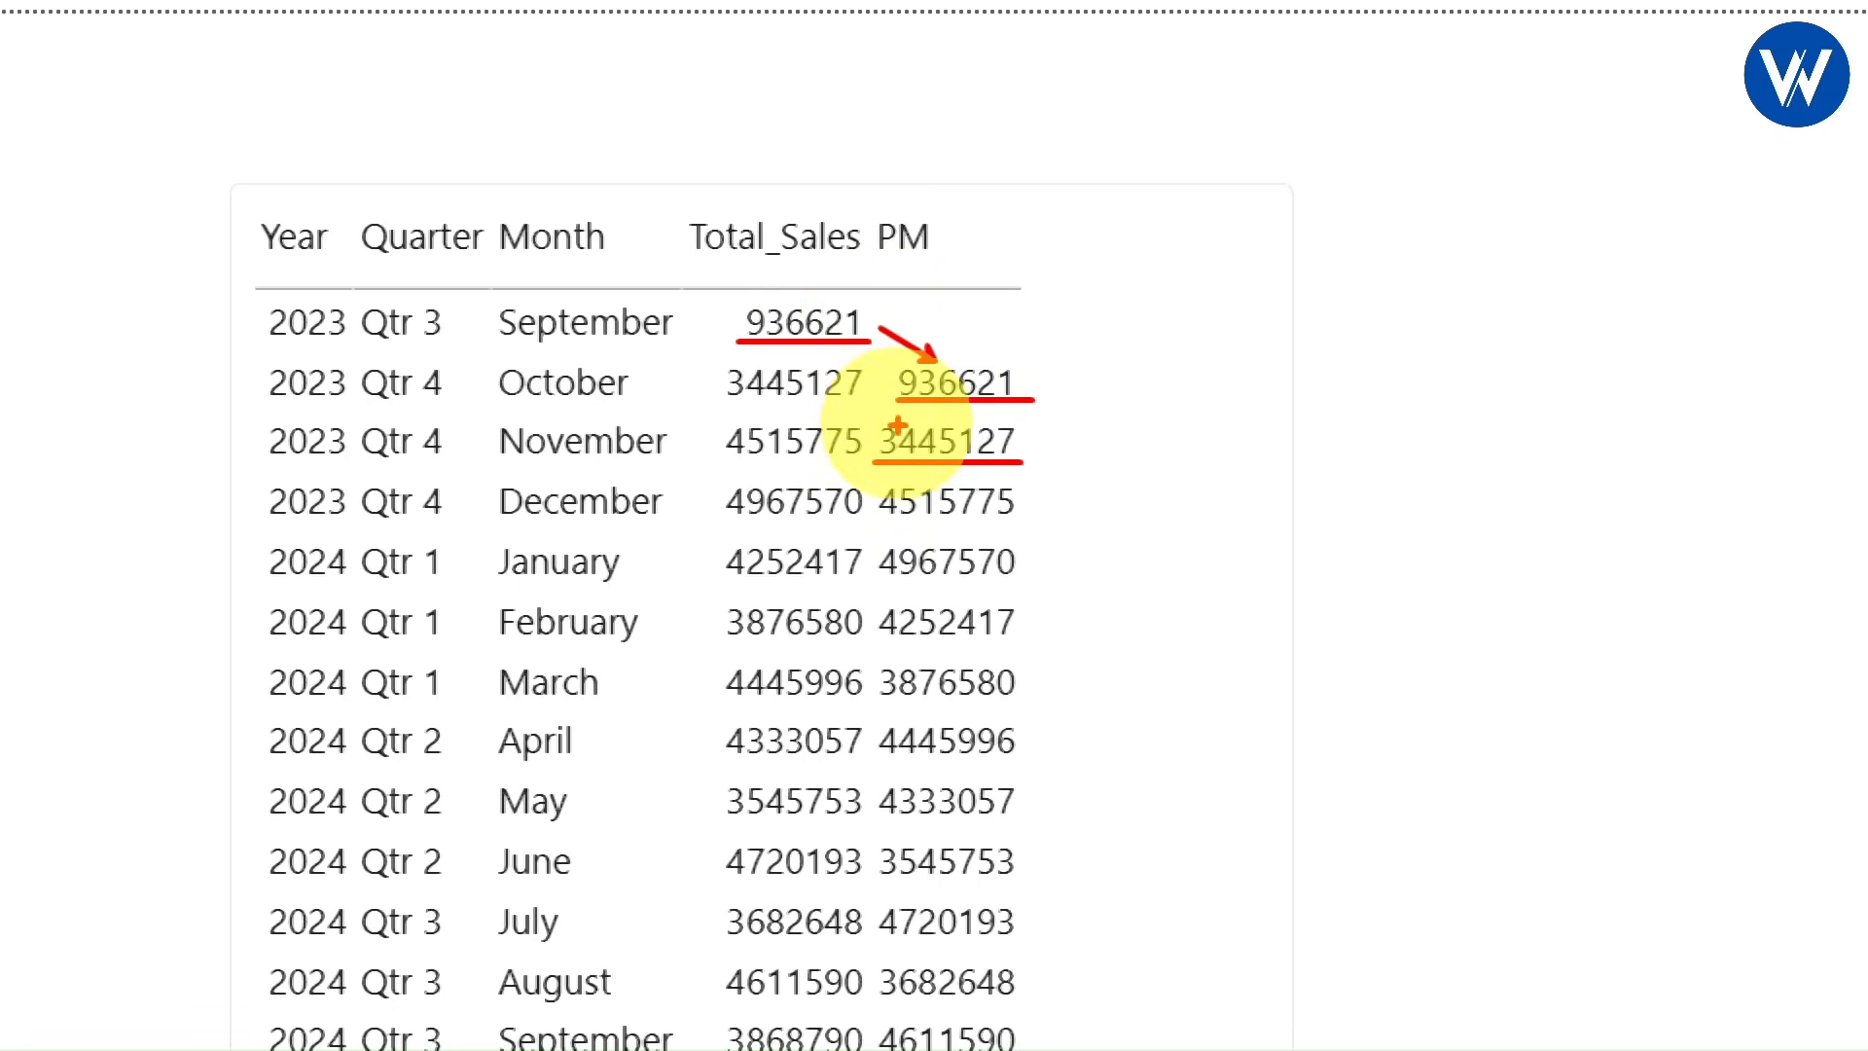
pyautogui.moveTo(851, 384); pyautogui.dragTo(897, 425)
pyautogui.moveTo(888, 531); pyautogui.dragTo(1039, 518)
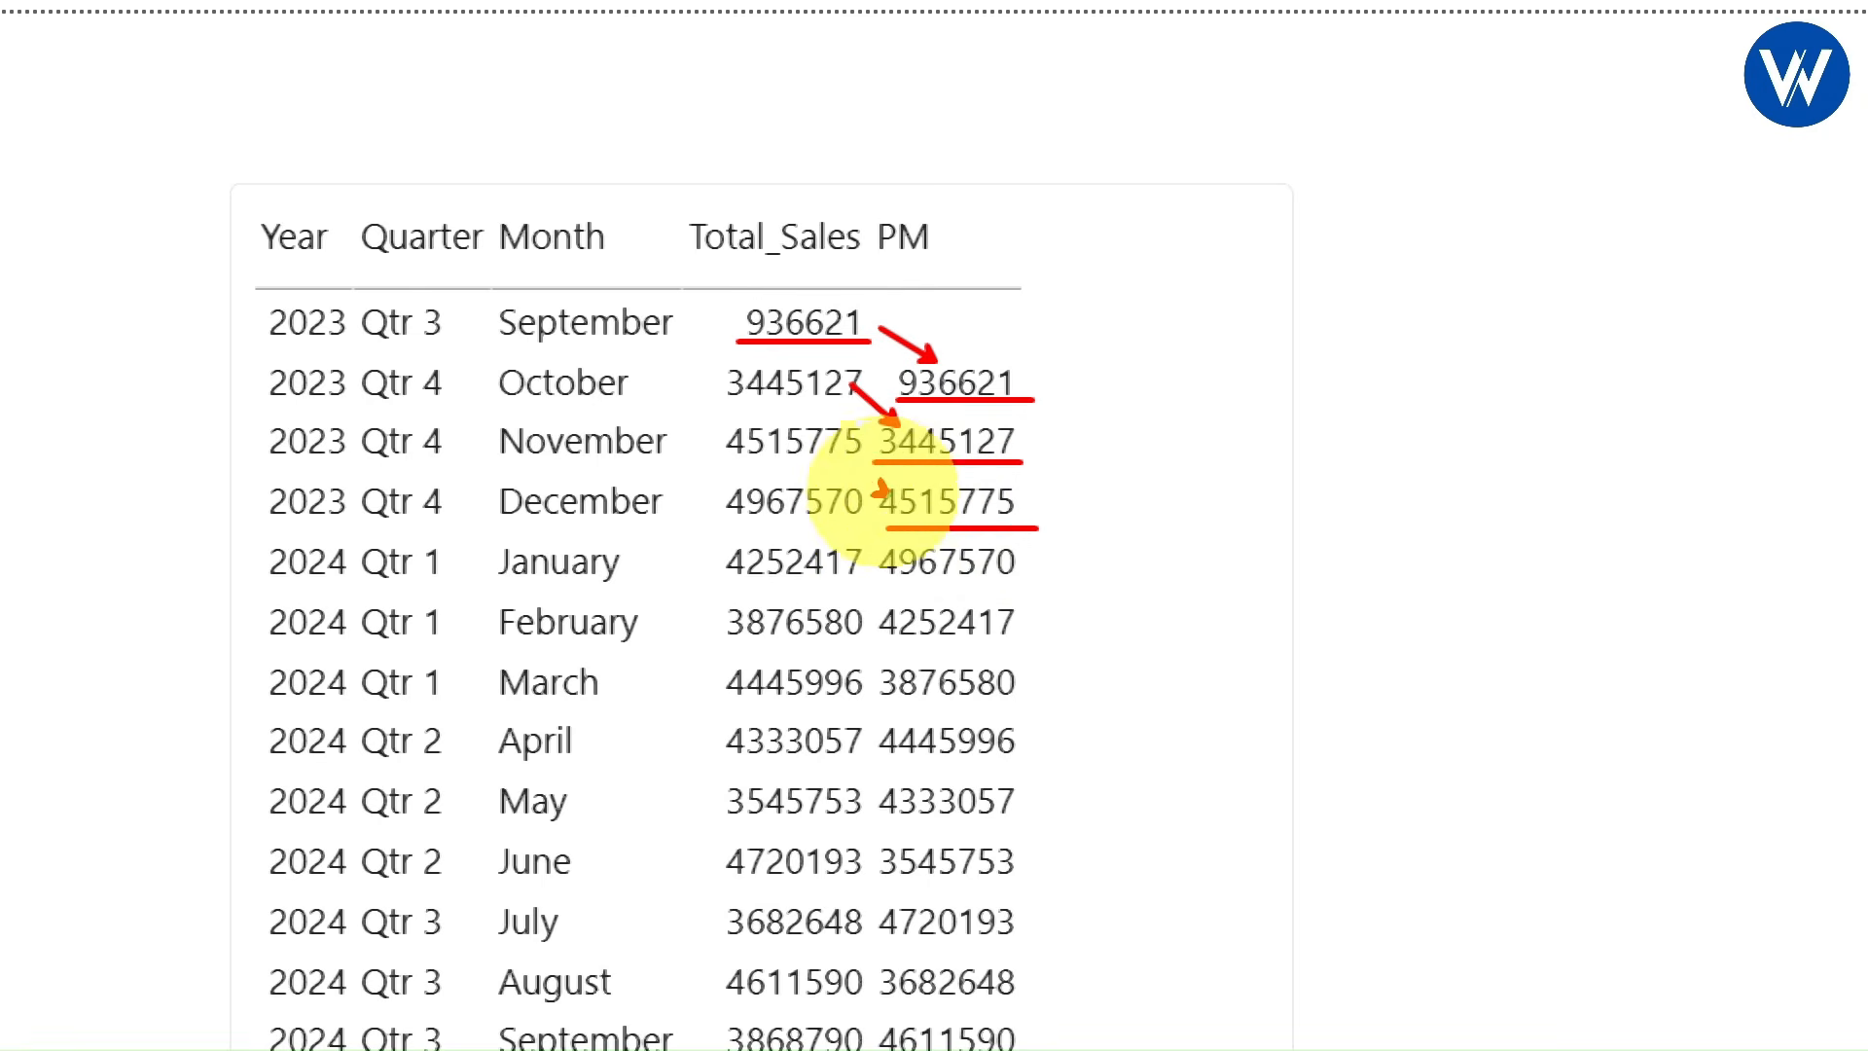
pyautogui.moveTo(827, 446); pyautogui.dragTo(889, 496)
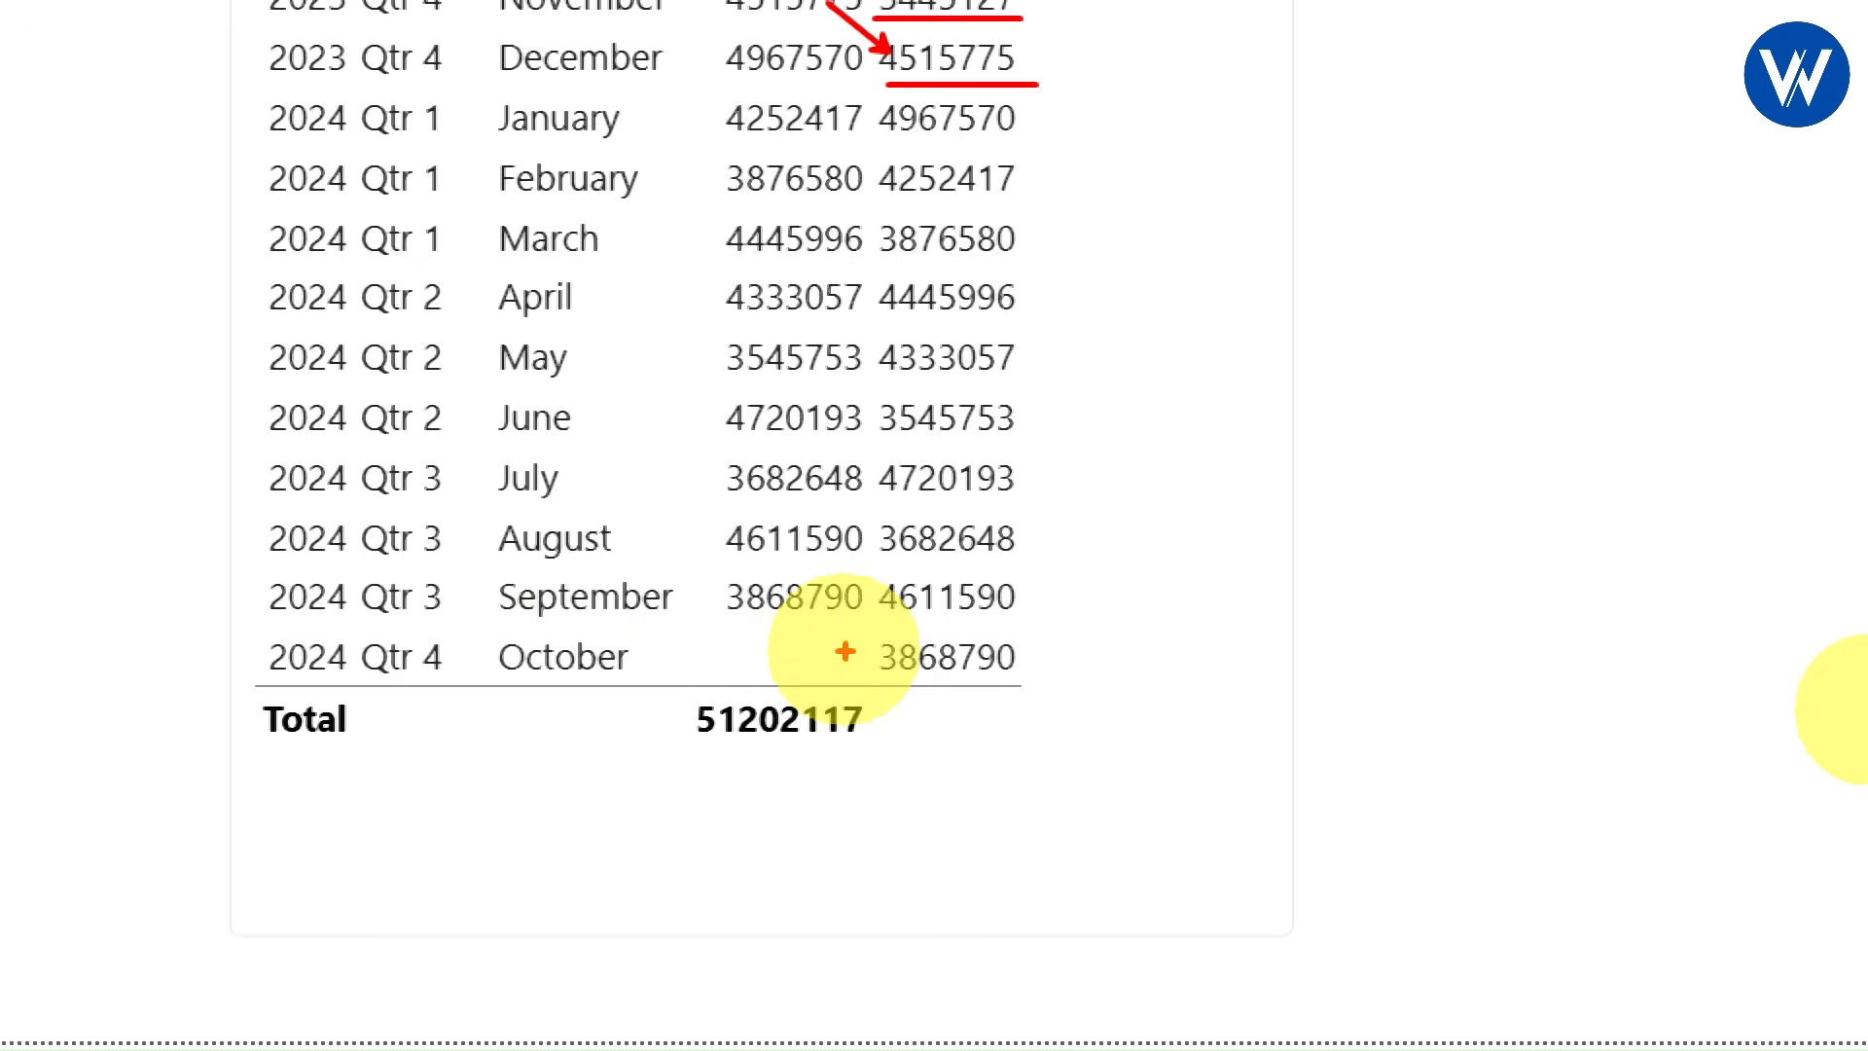
pyautogui.moveTo(796, 649)
pyautogui.mouseDown()
pyautogui.moveTo(783, 671)
pyautogui.moveTo(816, 650)
pyautogui.moveTo(819, 670)
pyautogui.moveTo(1067, 680)
pyautogui.mouseUp()
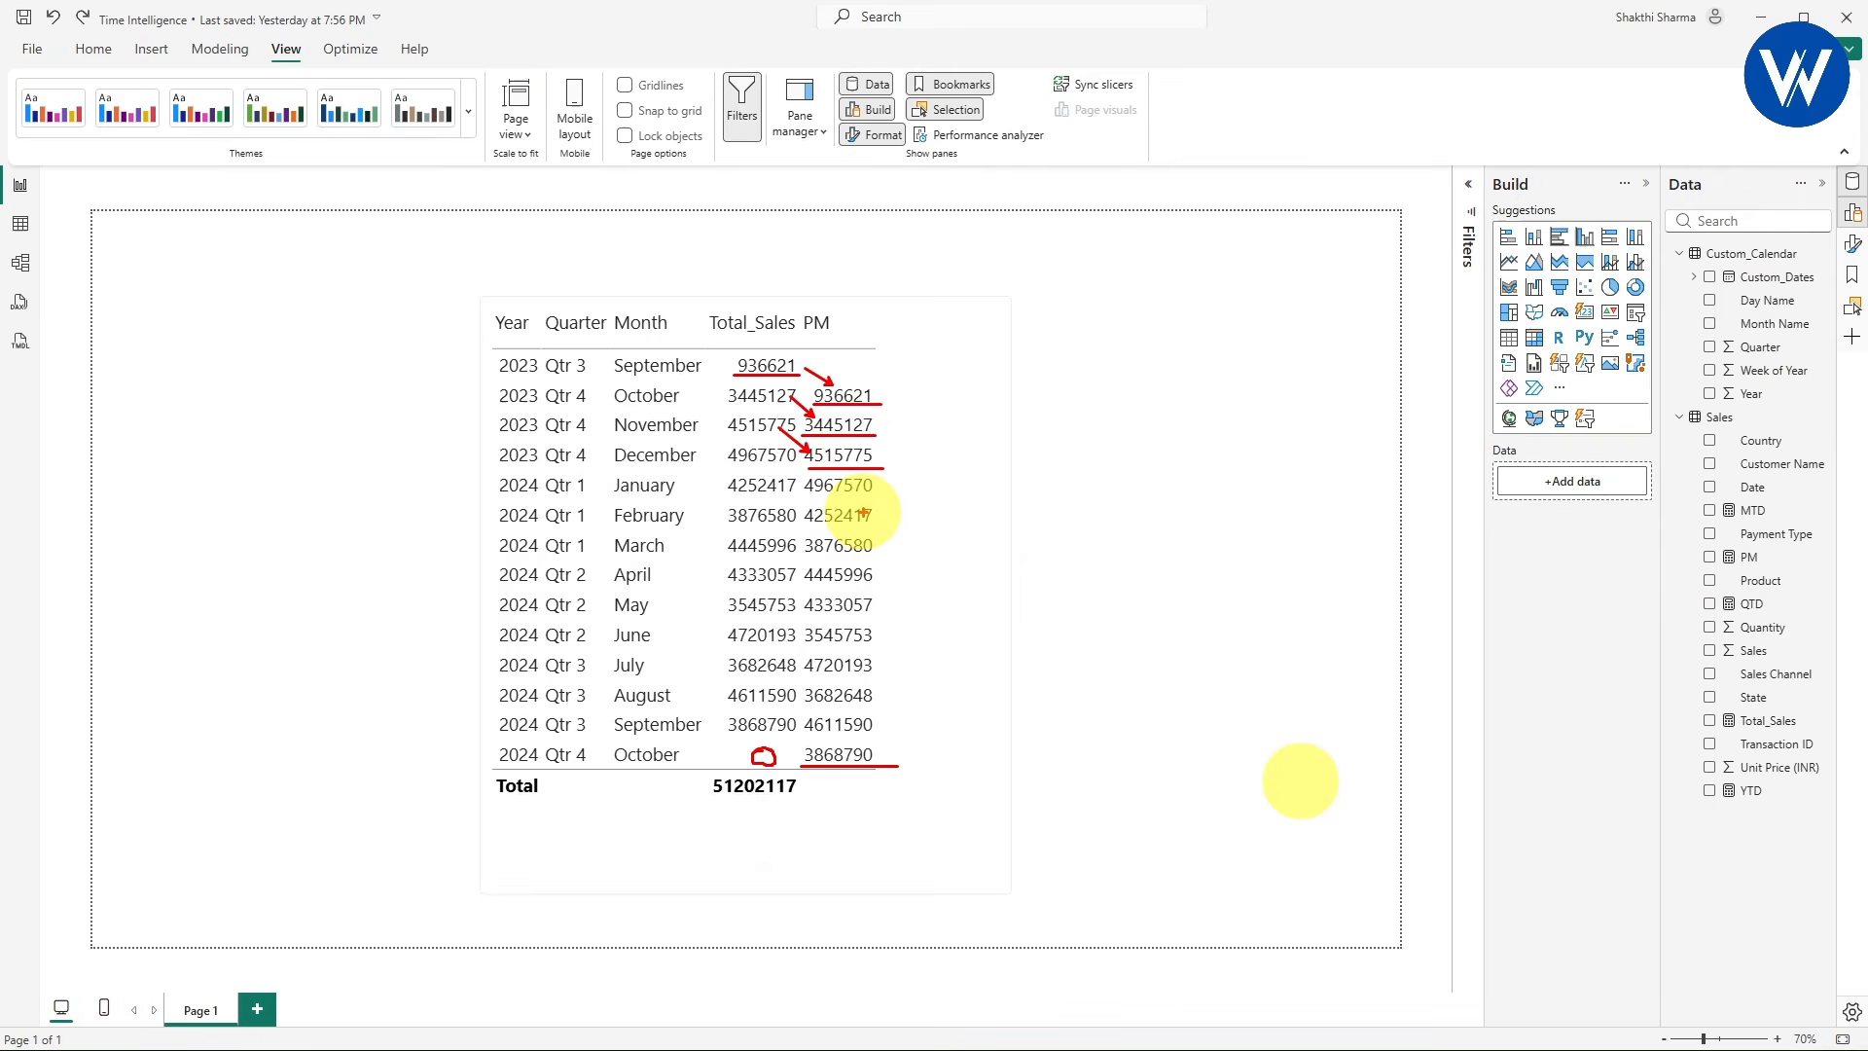
# - Convert the table visual to a stacked column chart and remove PM from its Y-axis
pyautogui.click(1004, 569)
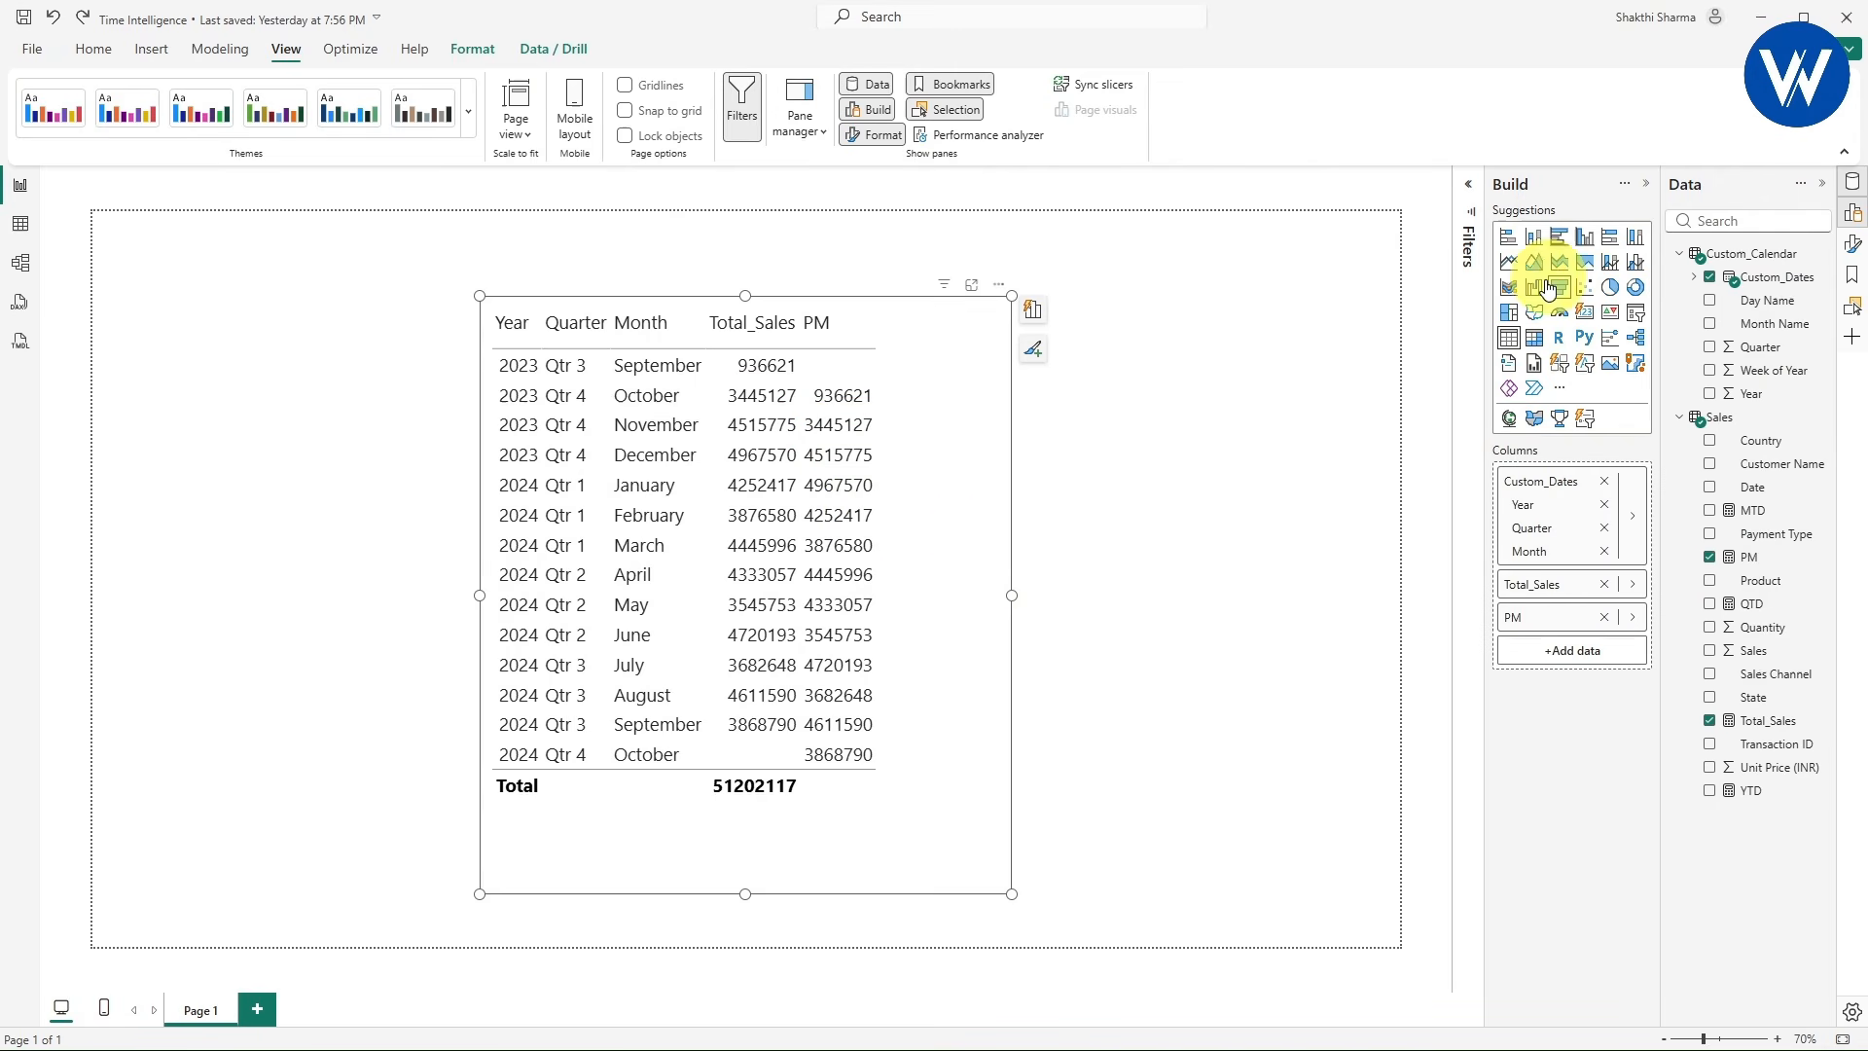
pyautogui.click(1510, 264)
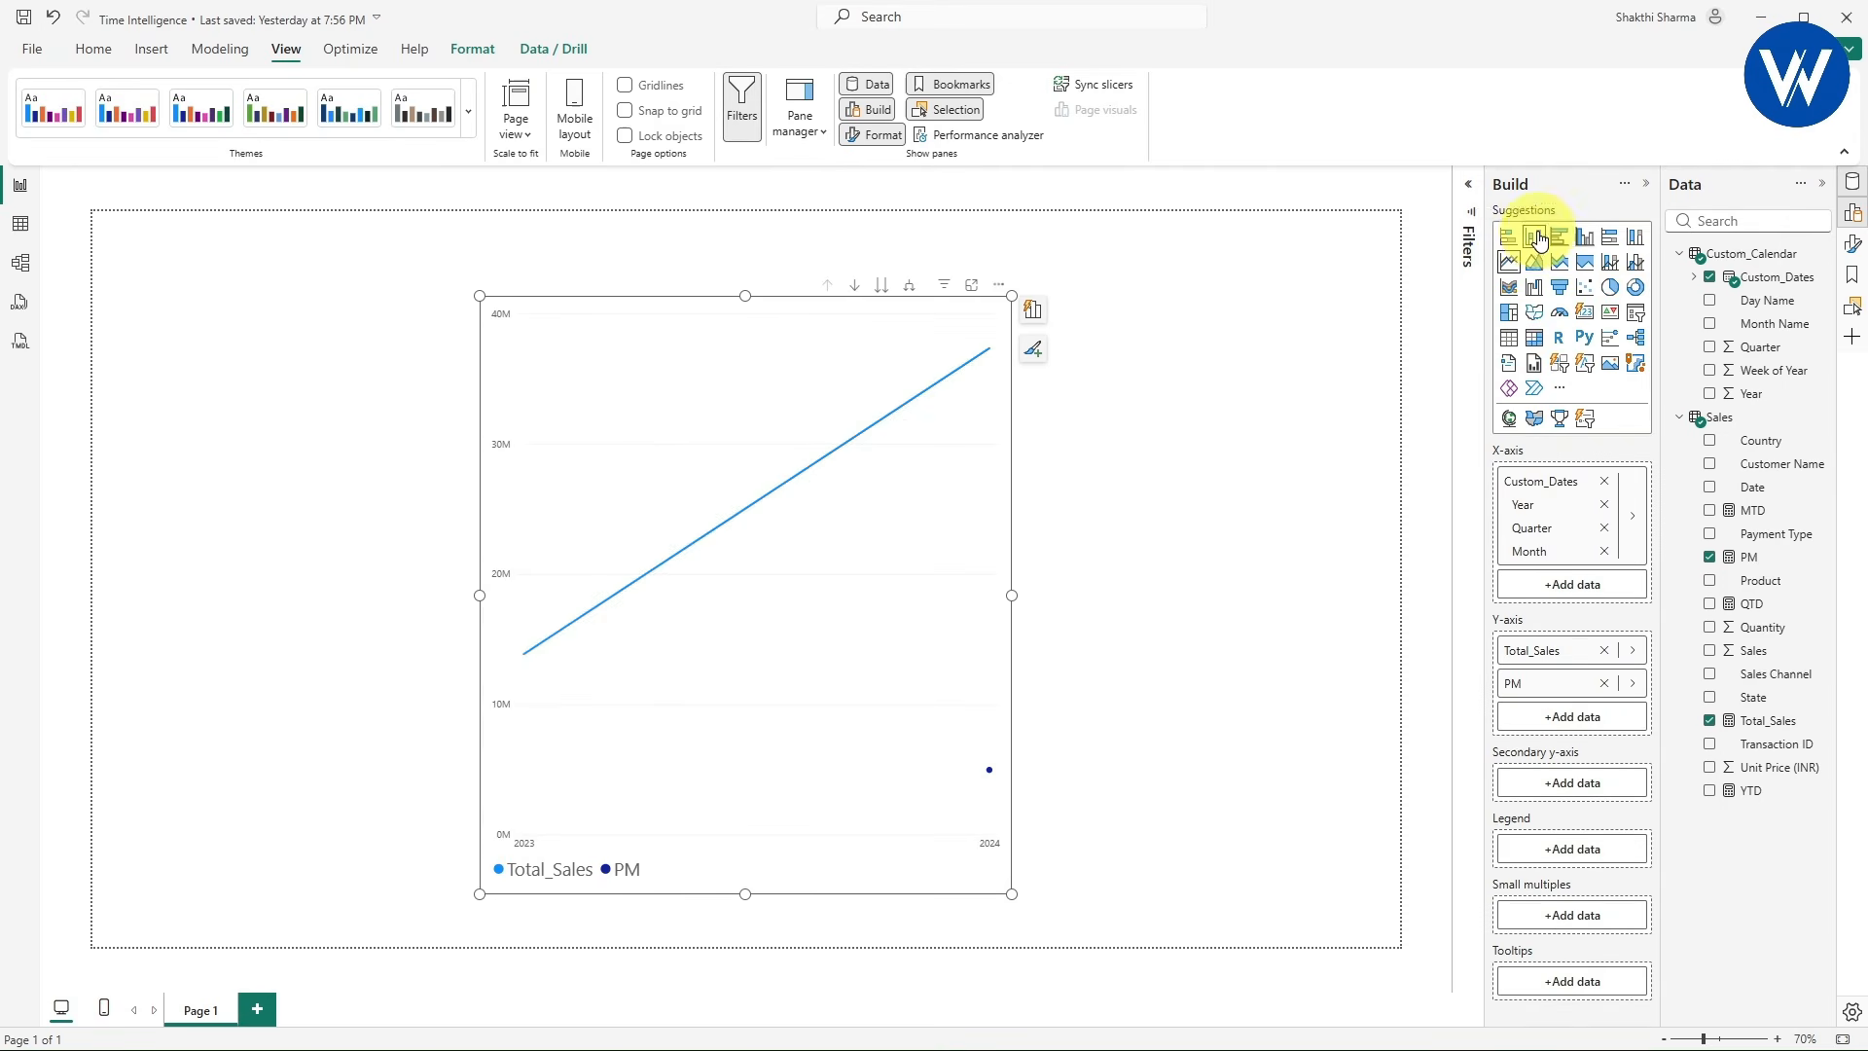
pyautogui.click(1535, 238)
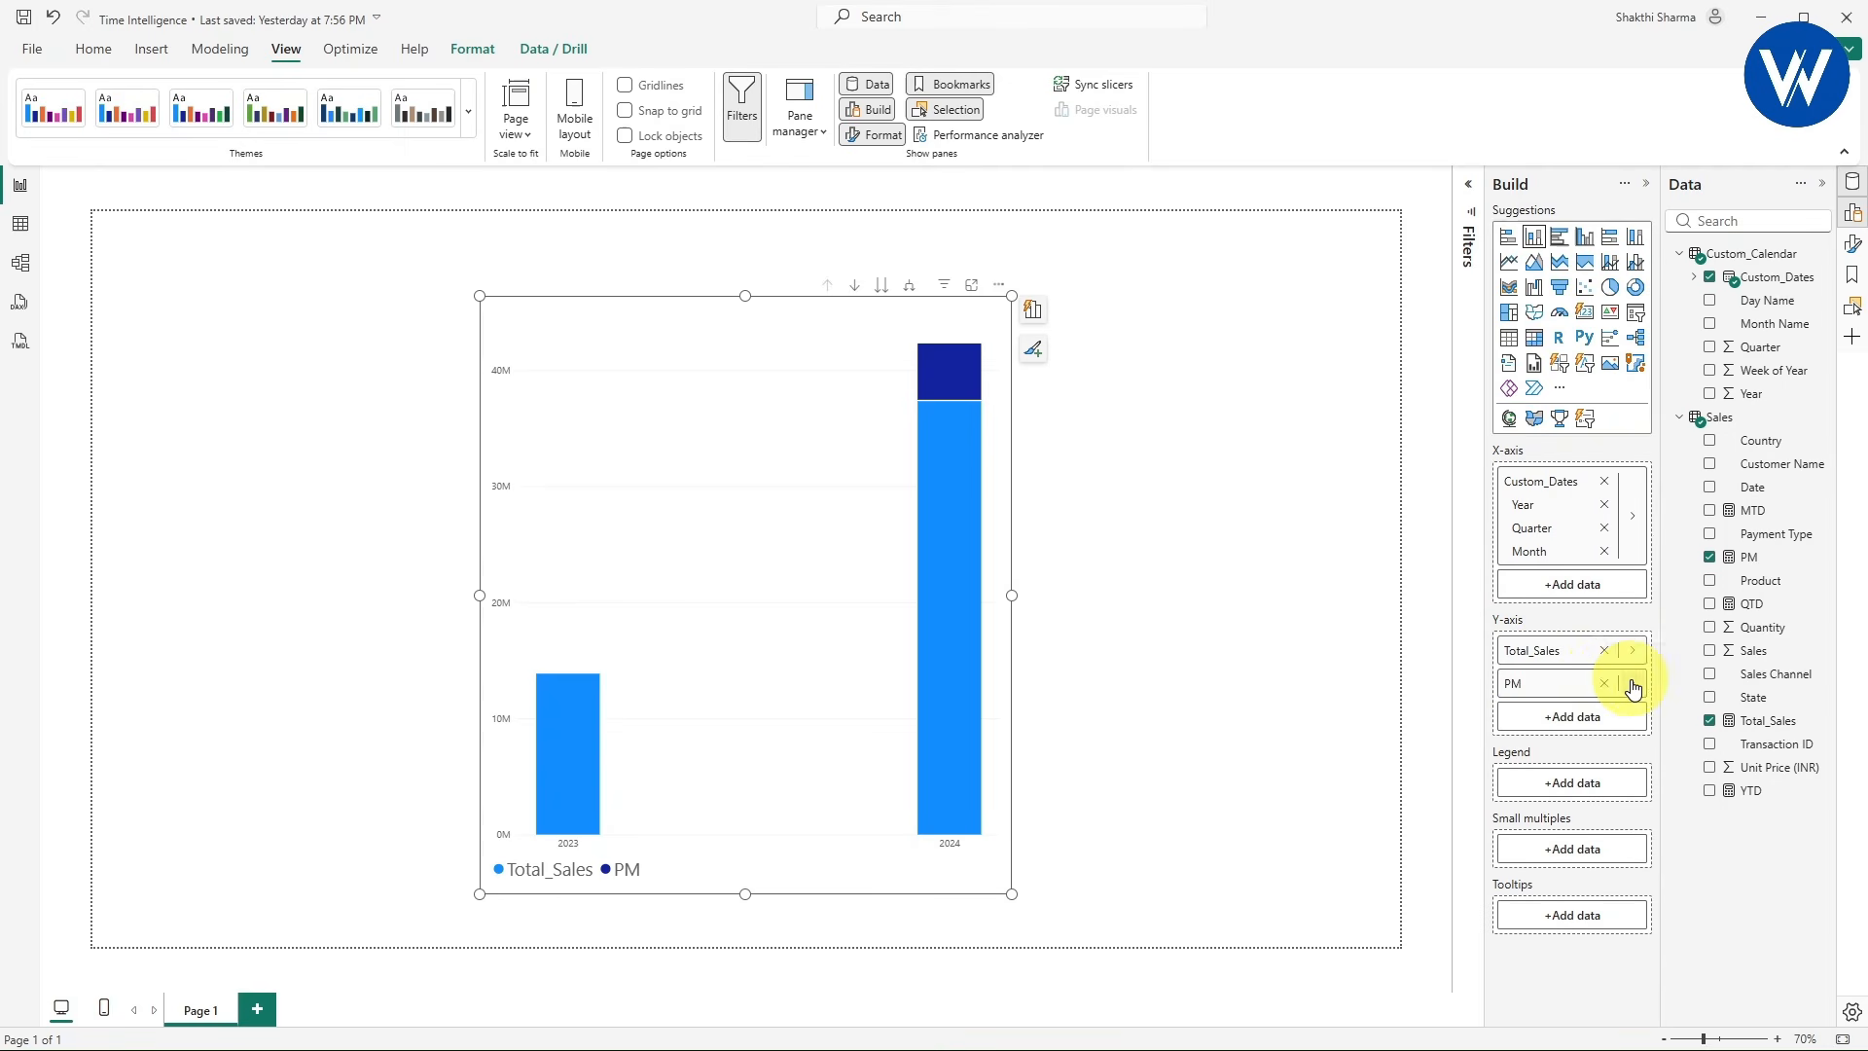
pyautogui.click(1603, 683)
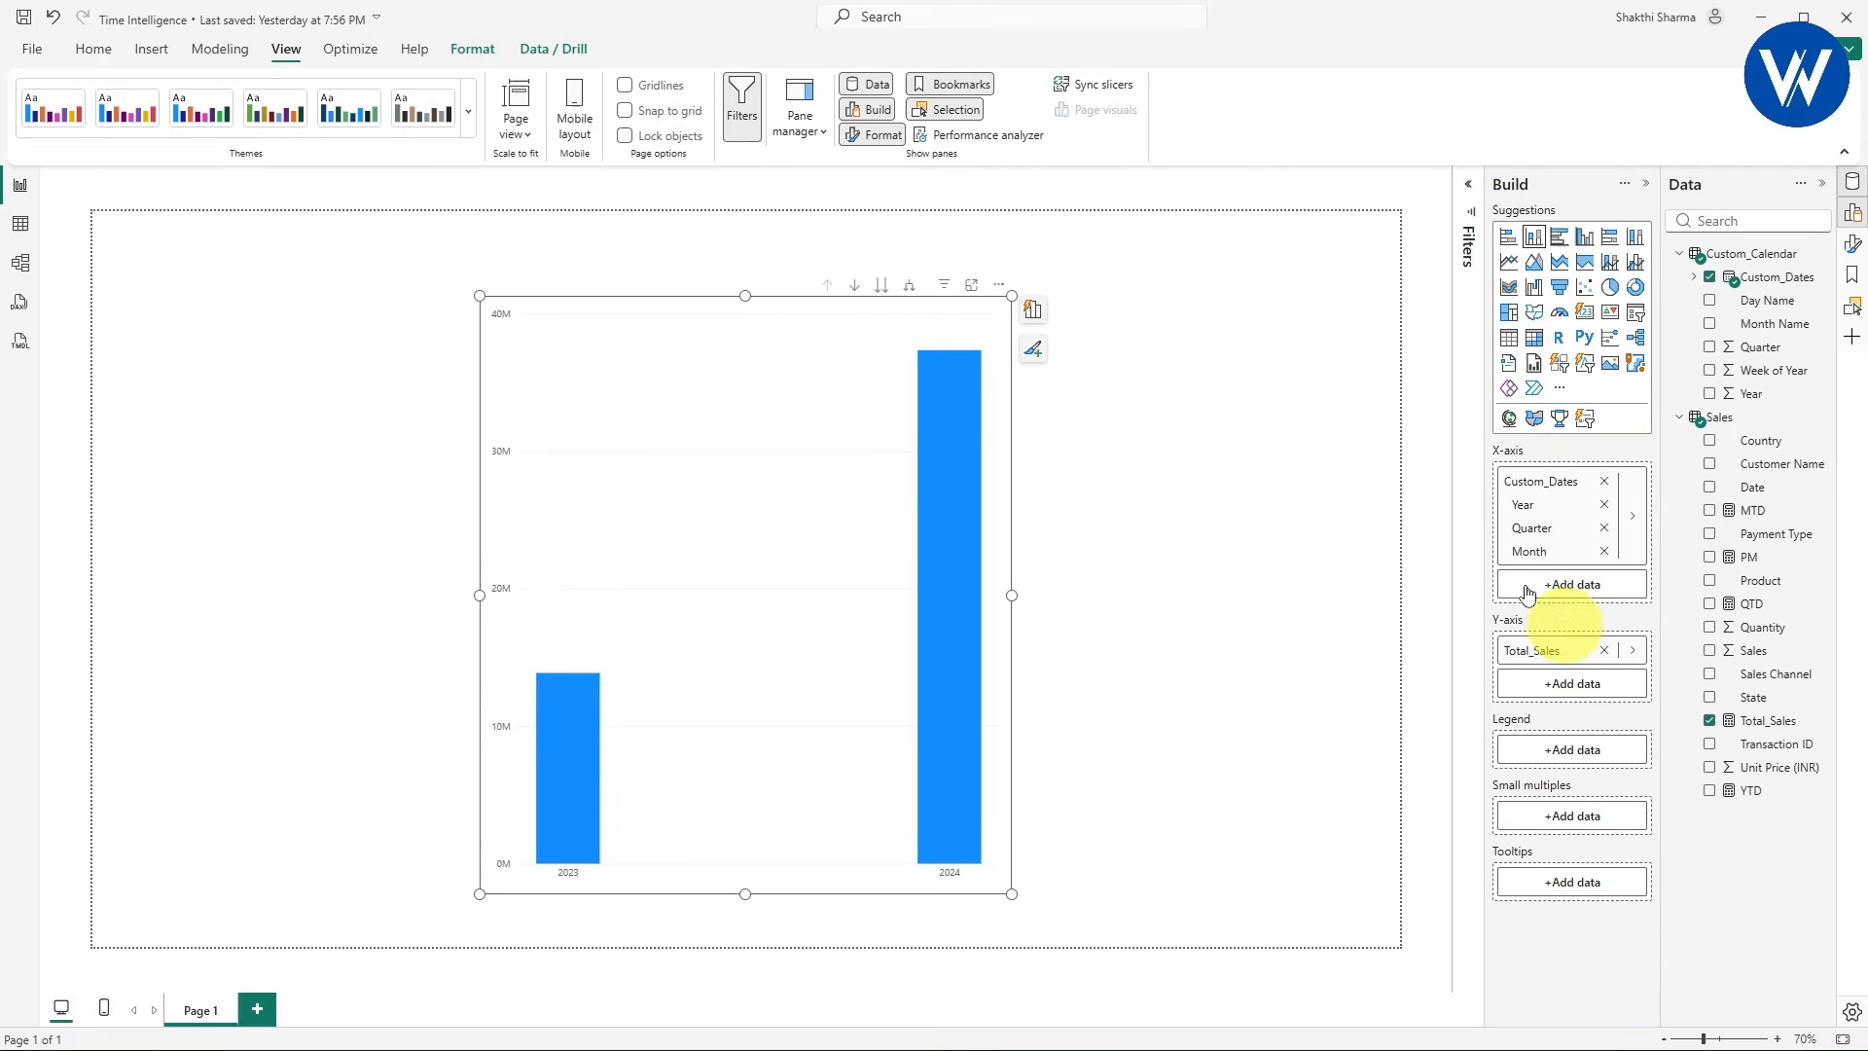
# - Expand the chart's date hierarchy down to month level and widen the chart on both sides to span most of the page
pyautogui.click(910, 288)
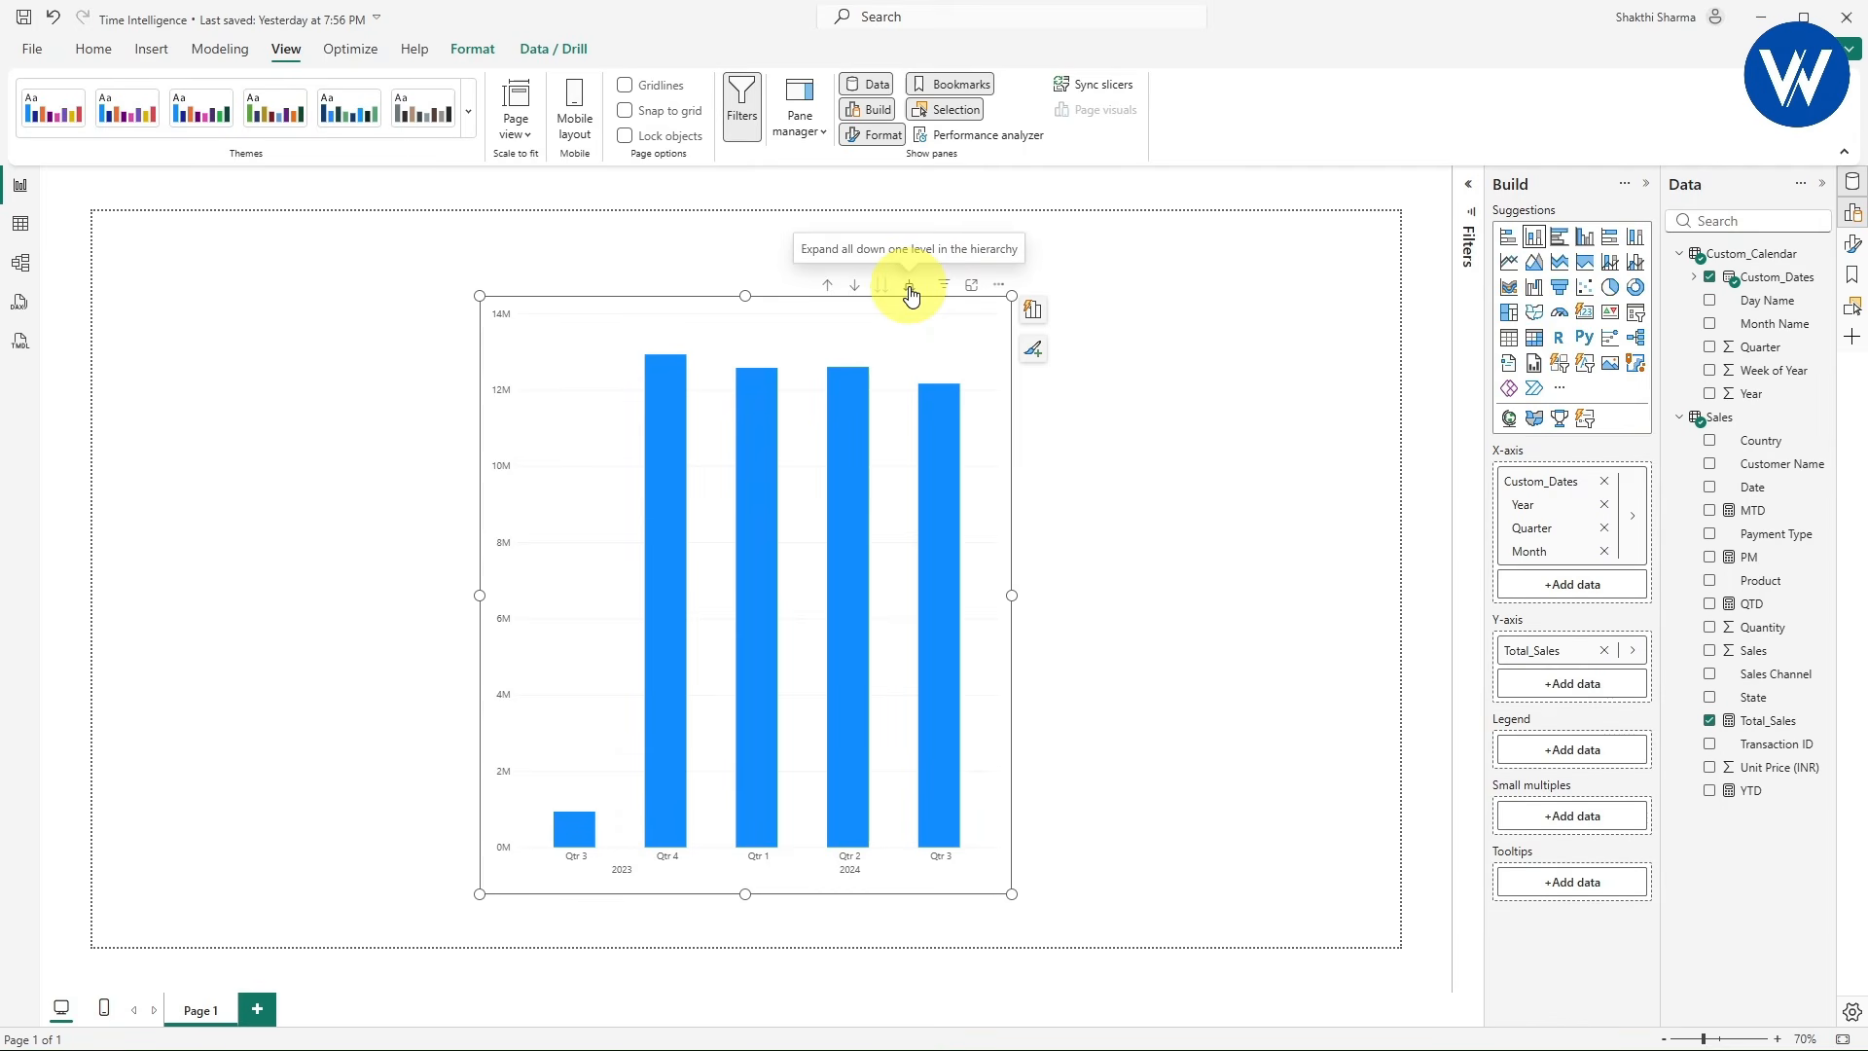
pyautogui.click(909, 290)
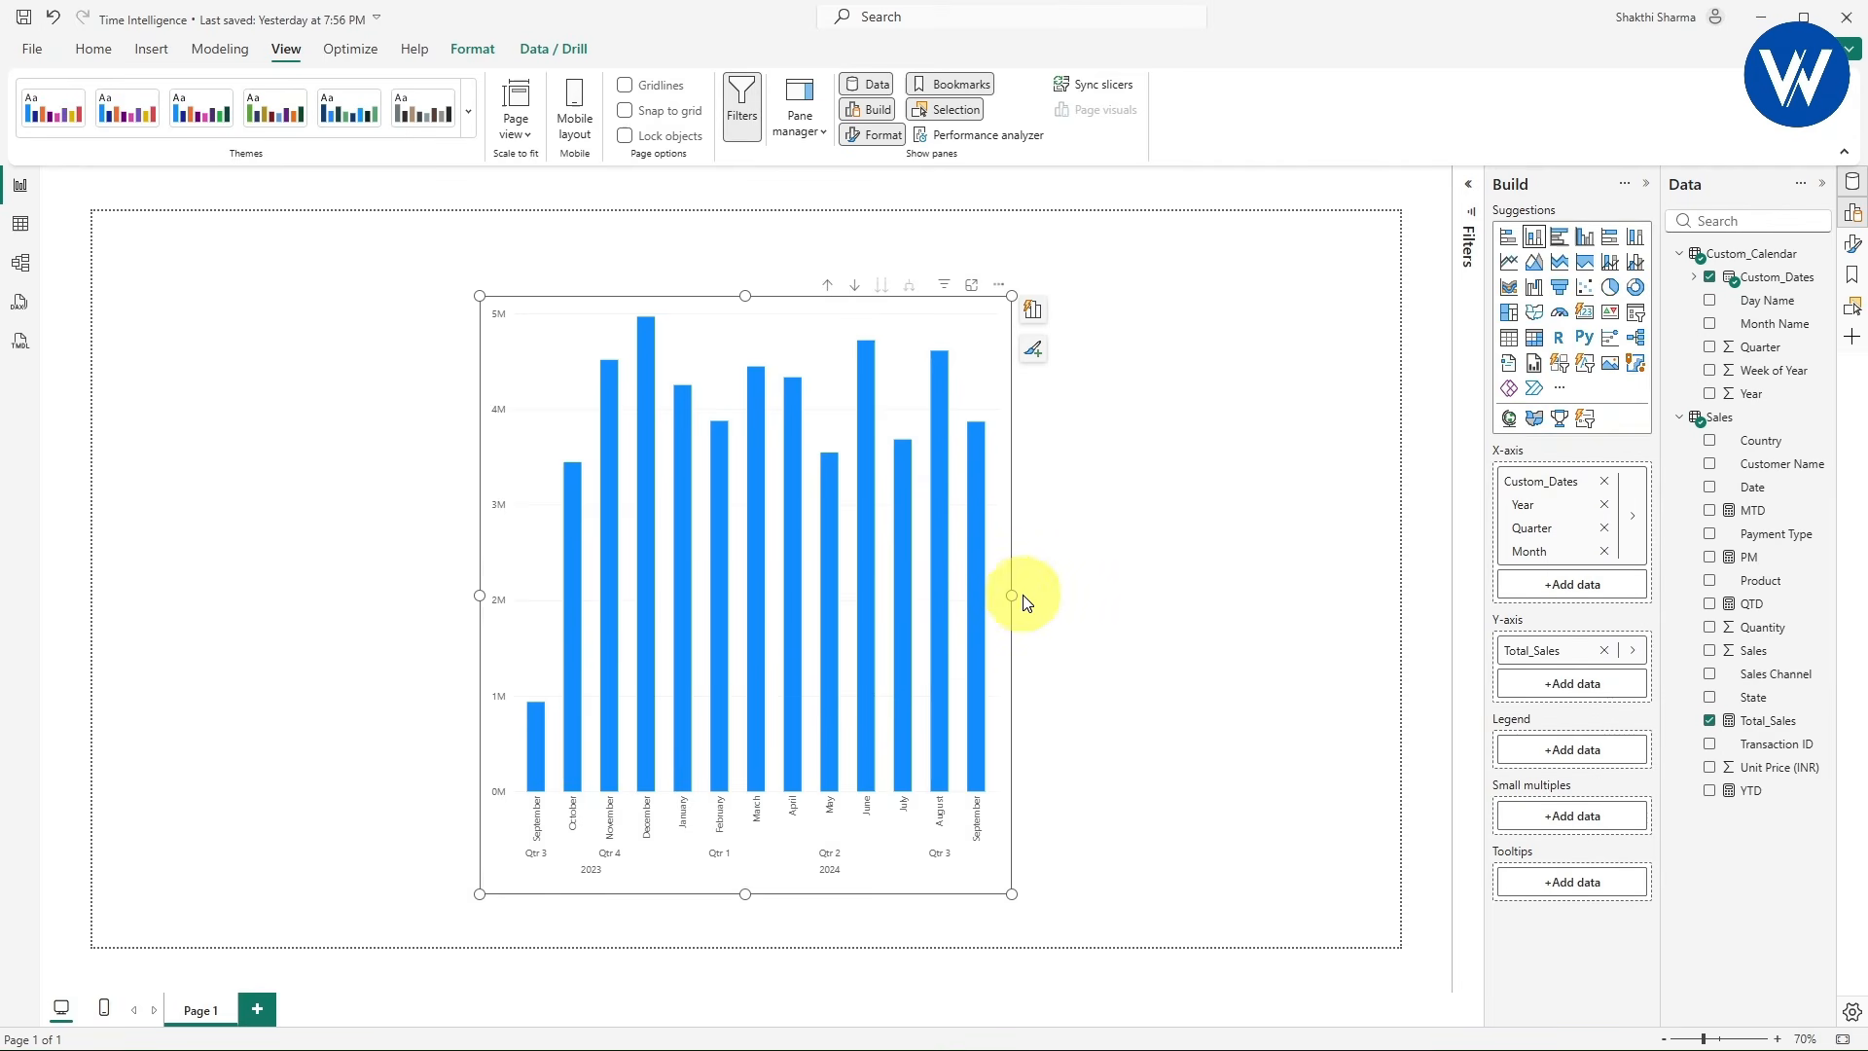
pyautogui.moveTo(1014, 596); pyautogui.dragTo(1358, 592)
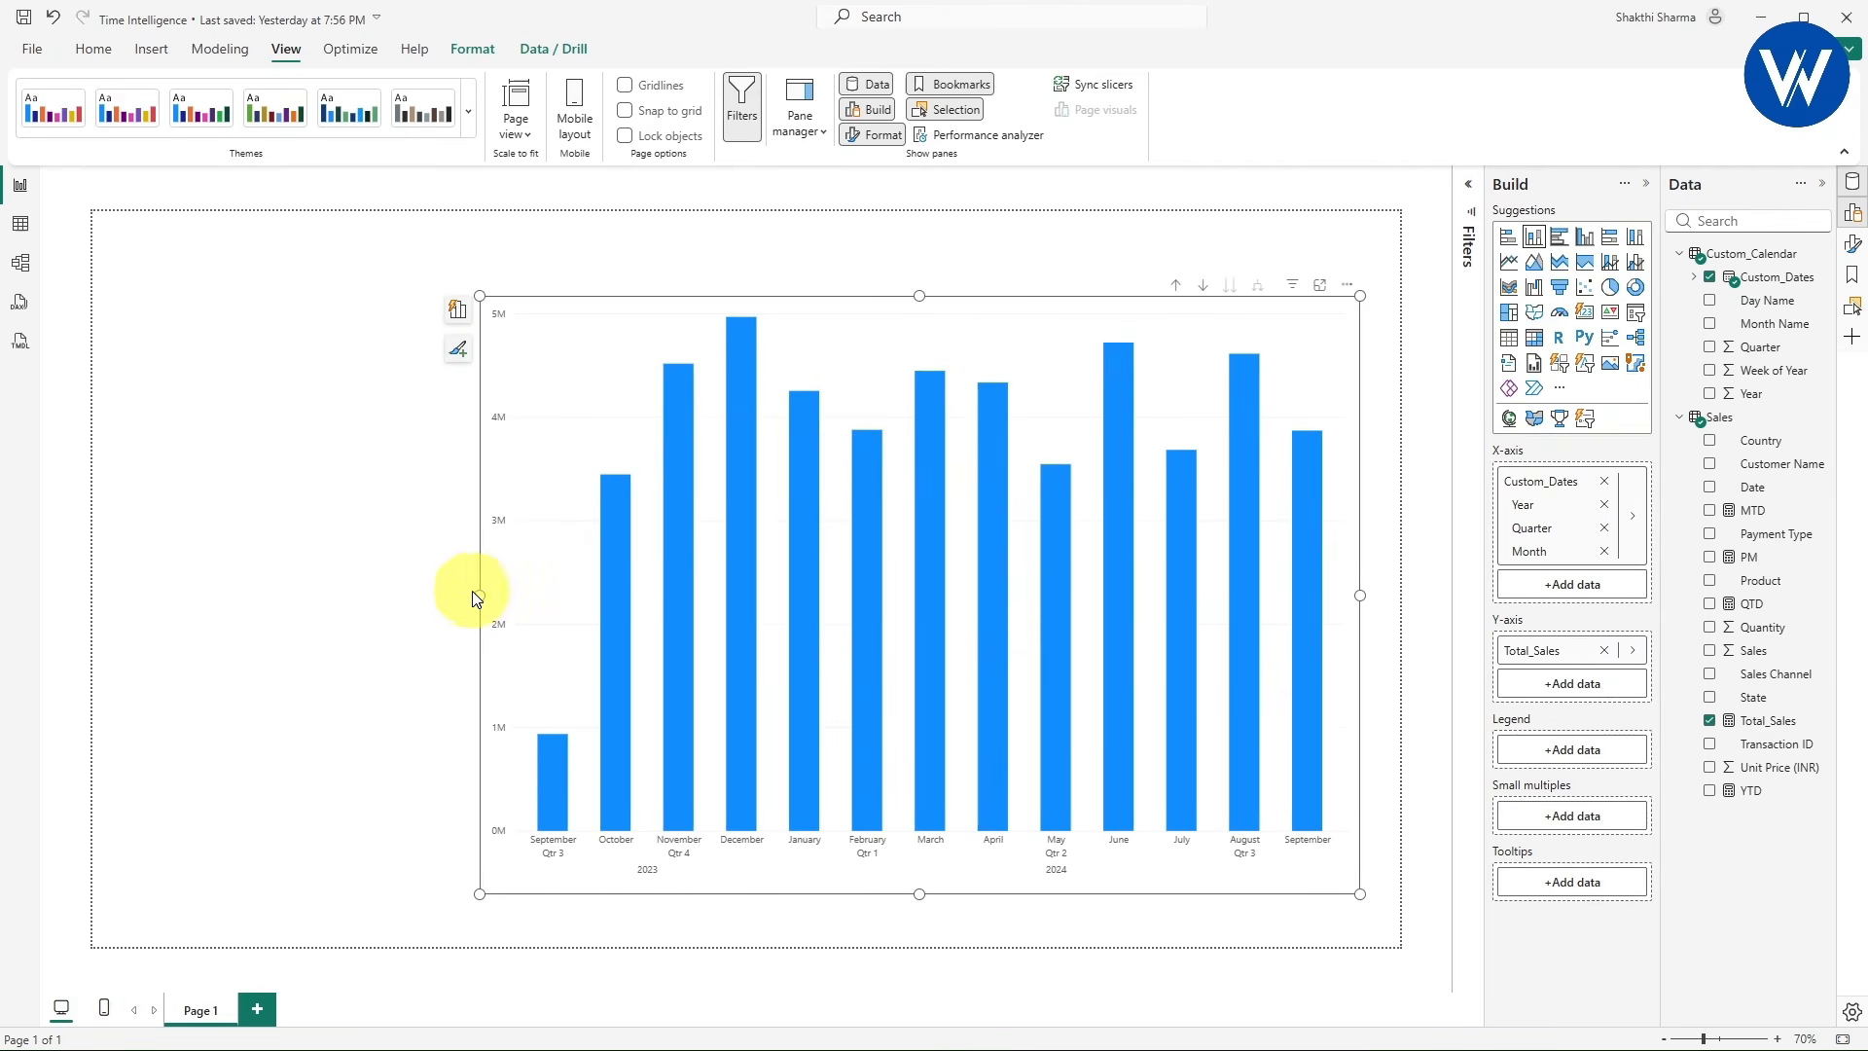
pyautogui.moveTo(476, 591); pyautogui.dragTo(198, 584)
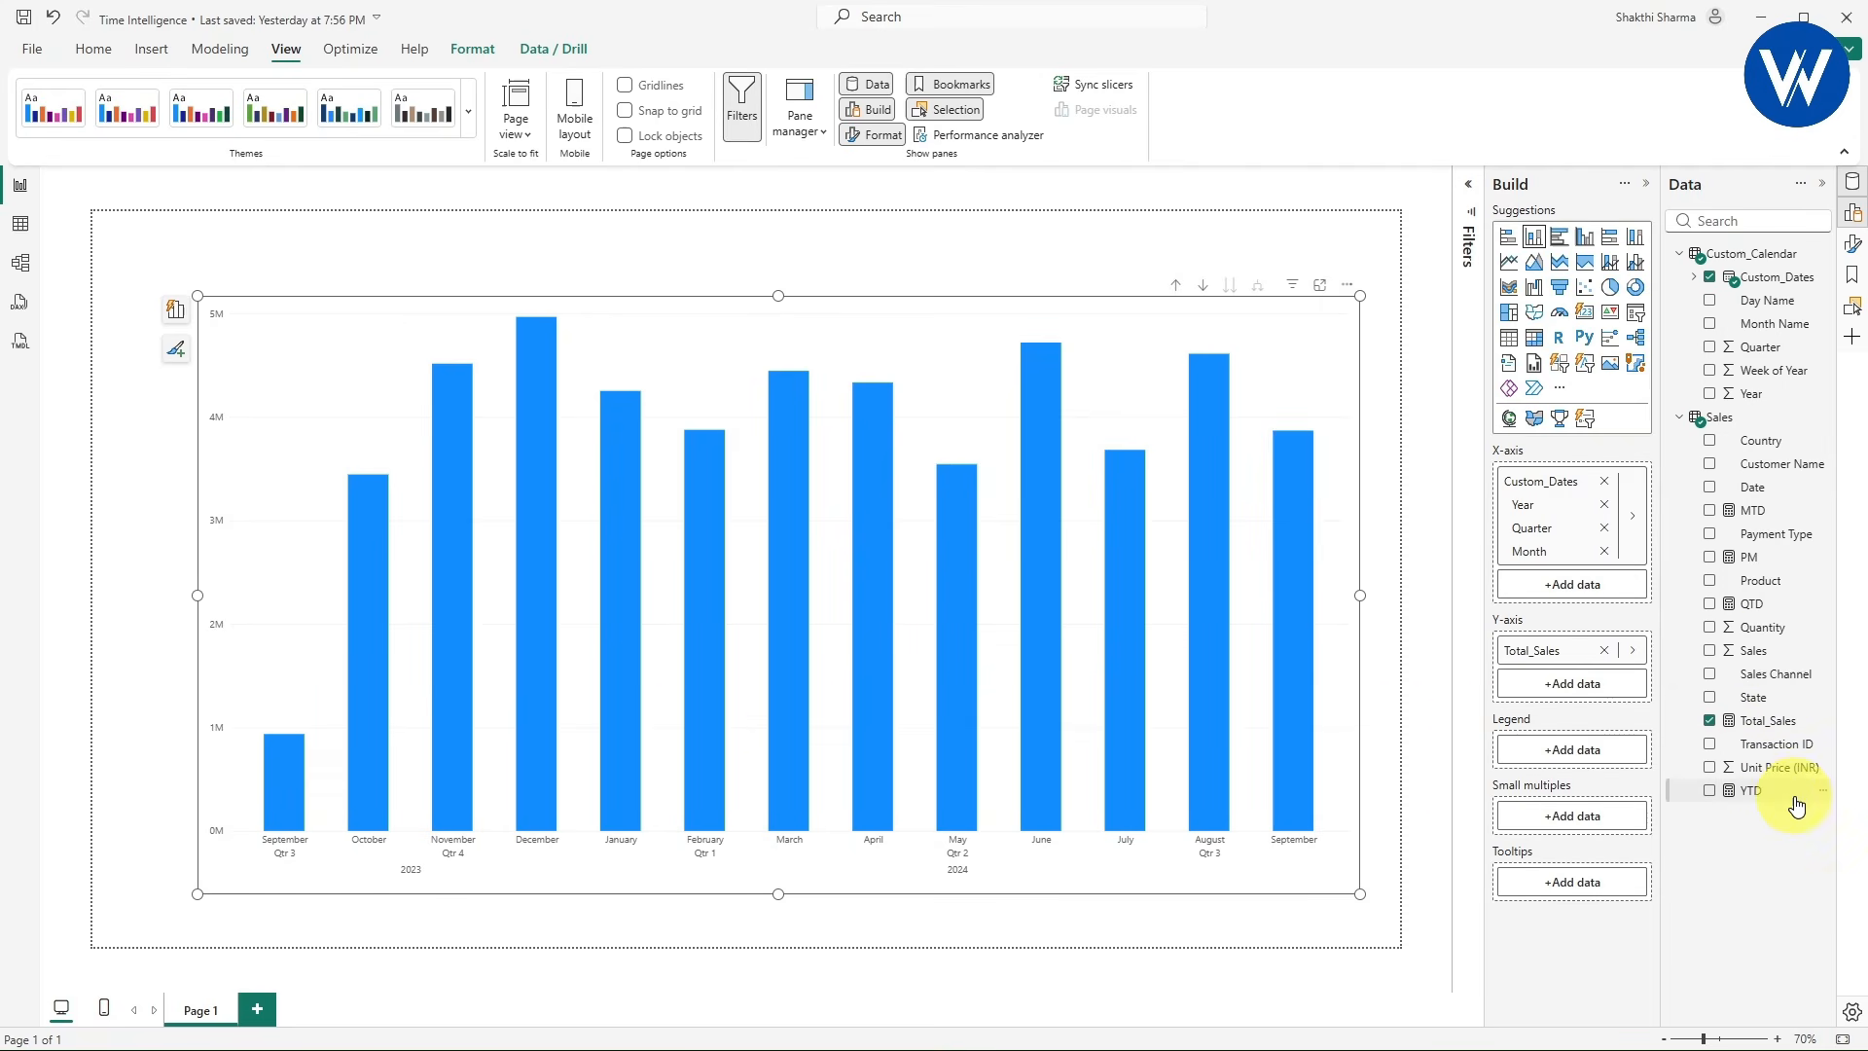
# - Add PM to the chart's Y-axis, try it as the line in a line and stacked column chart, and switch to a clustered column chart
pyautogui.moveTo(1767, 571); pyautogui.dragTo(1584, 698)
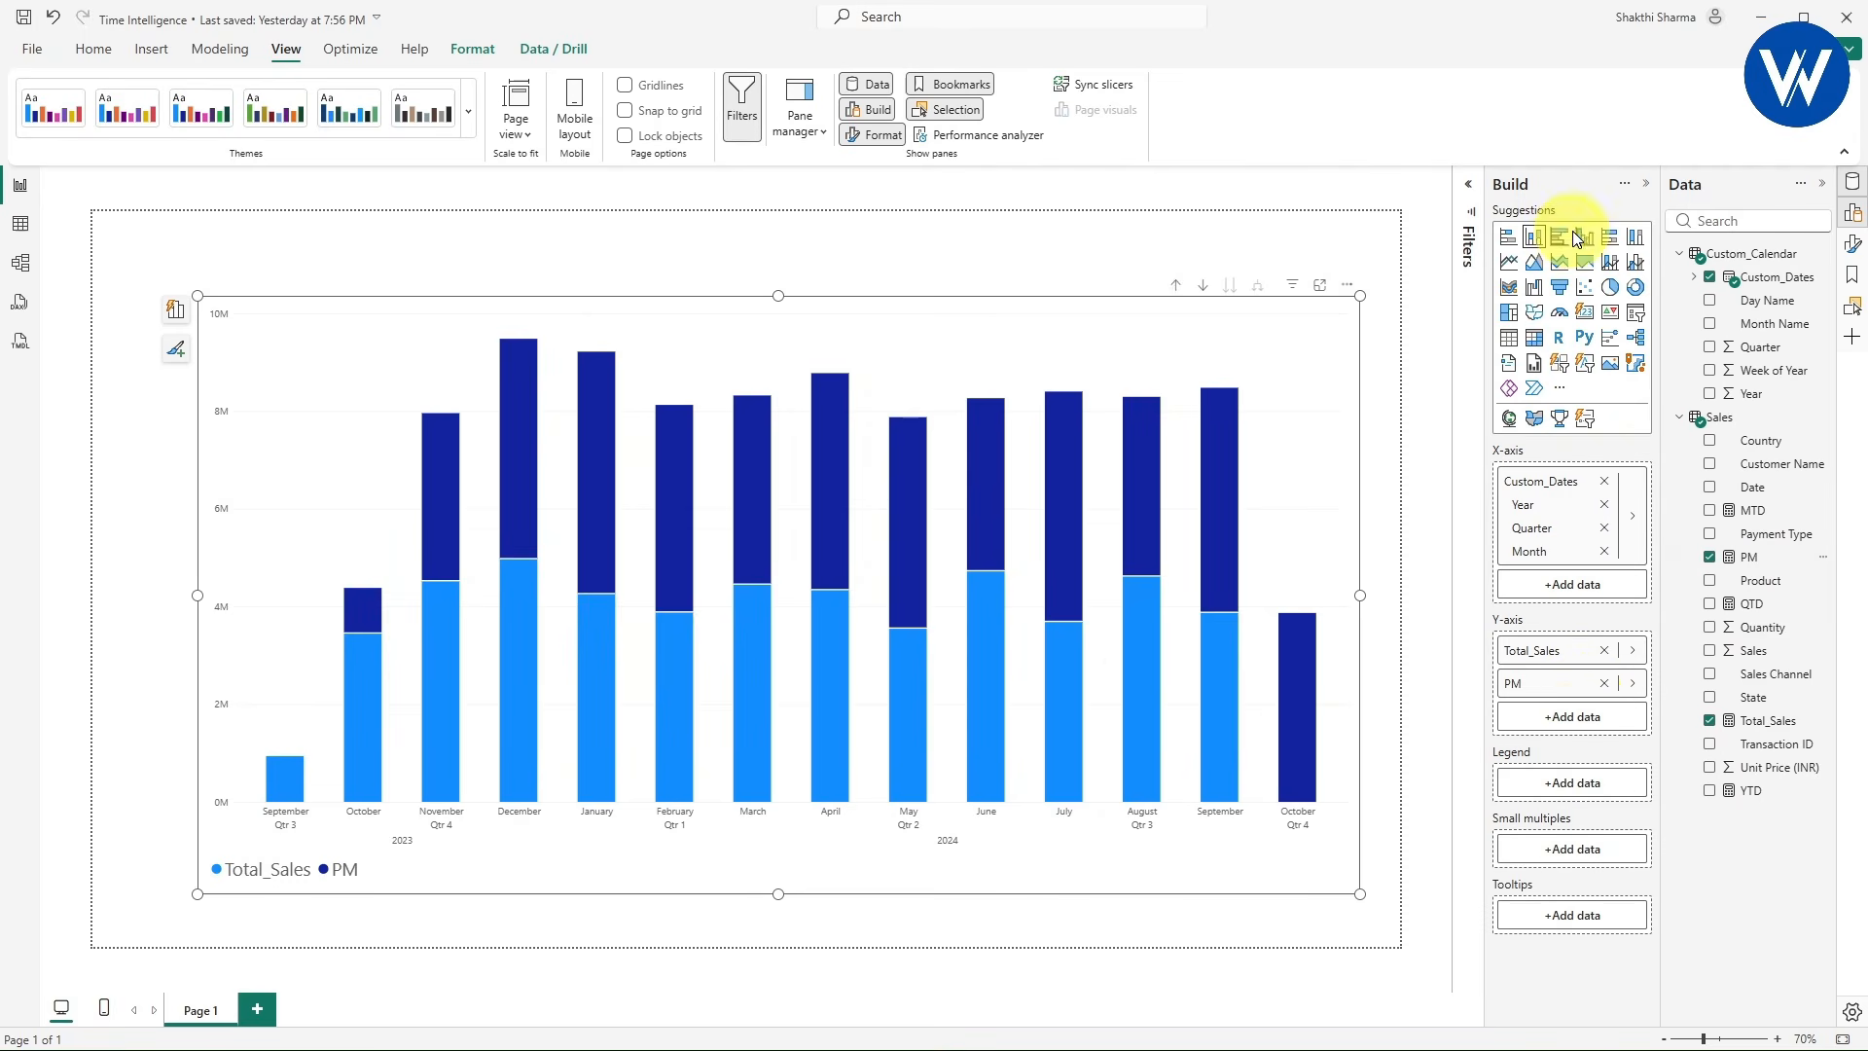
pyautogui.click(1611, 265)
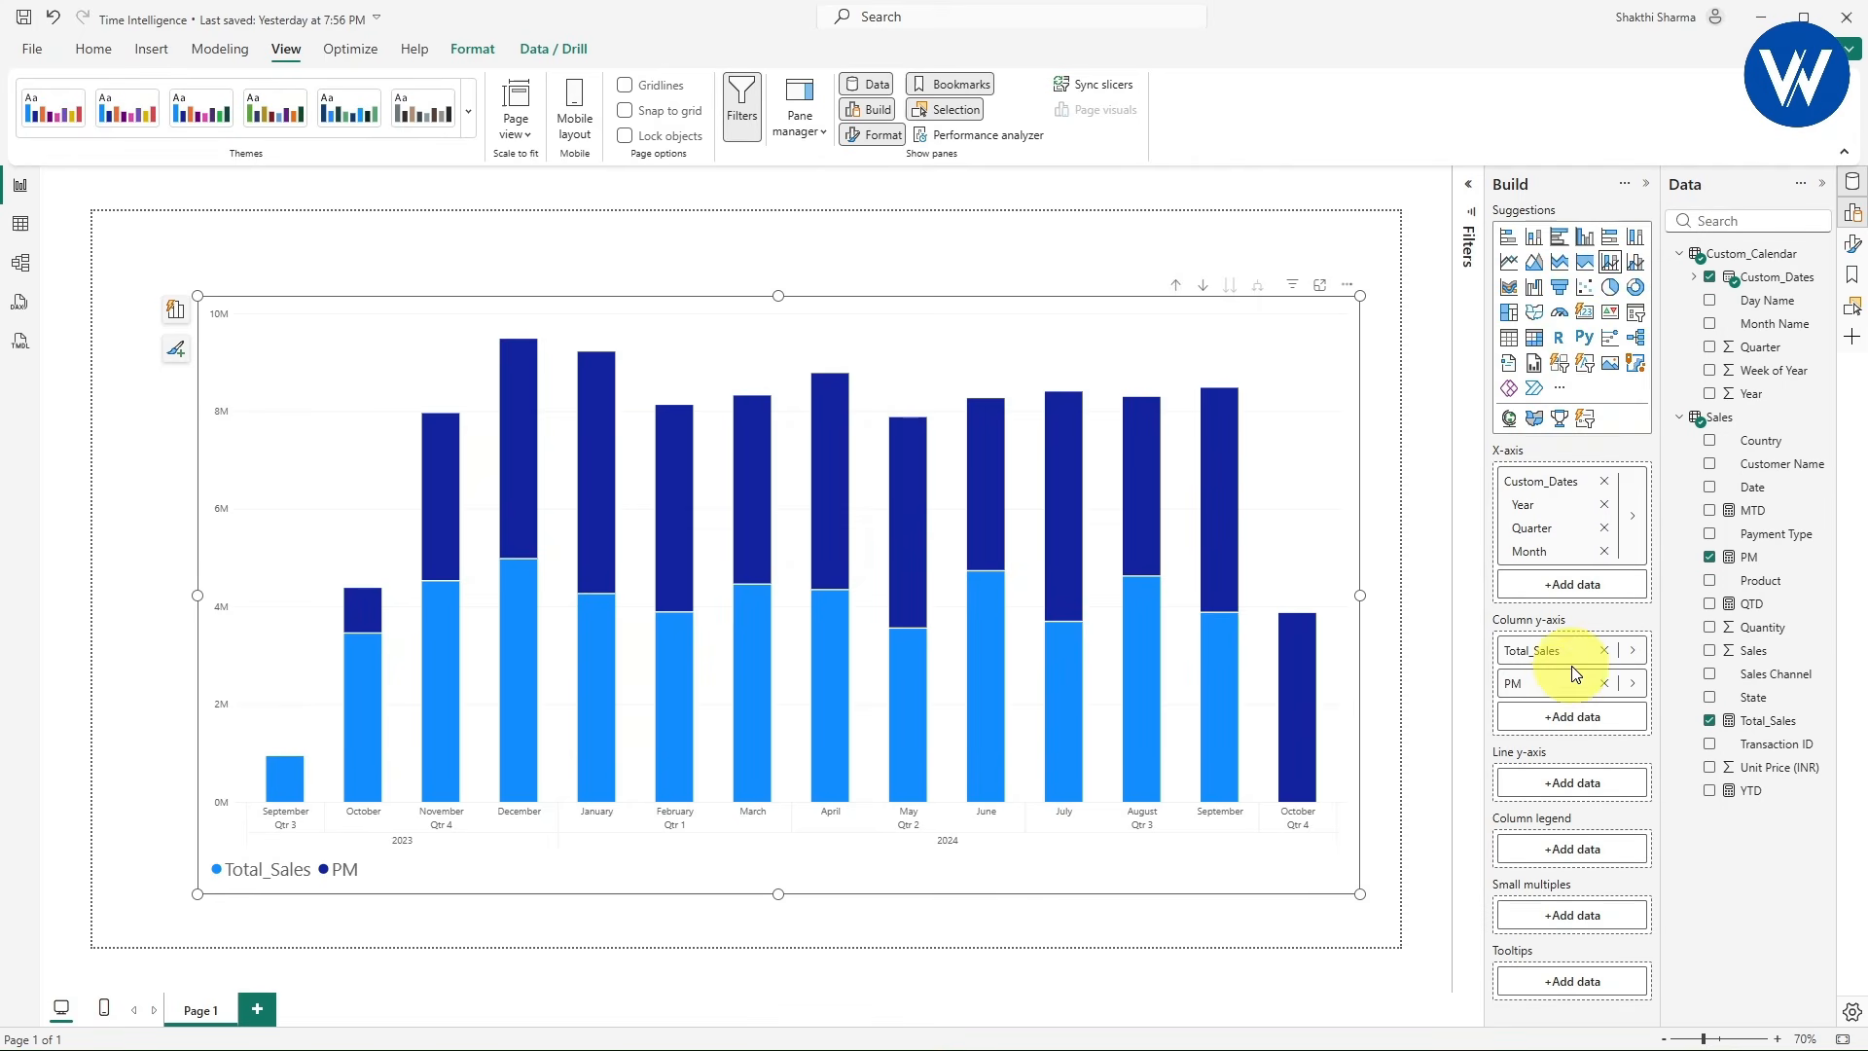
pyautogui.moveTo(1549, 695); pyautogui.dragTo(1555, 790)
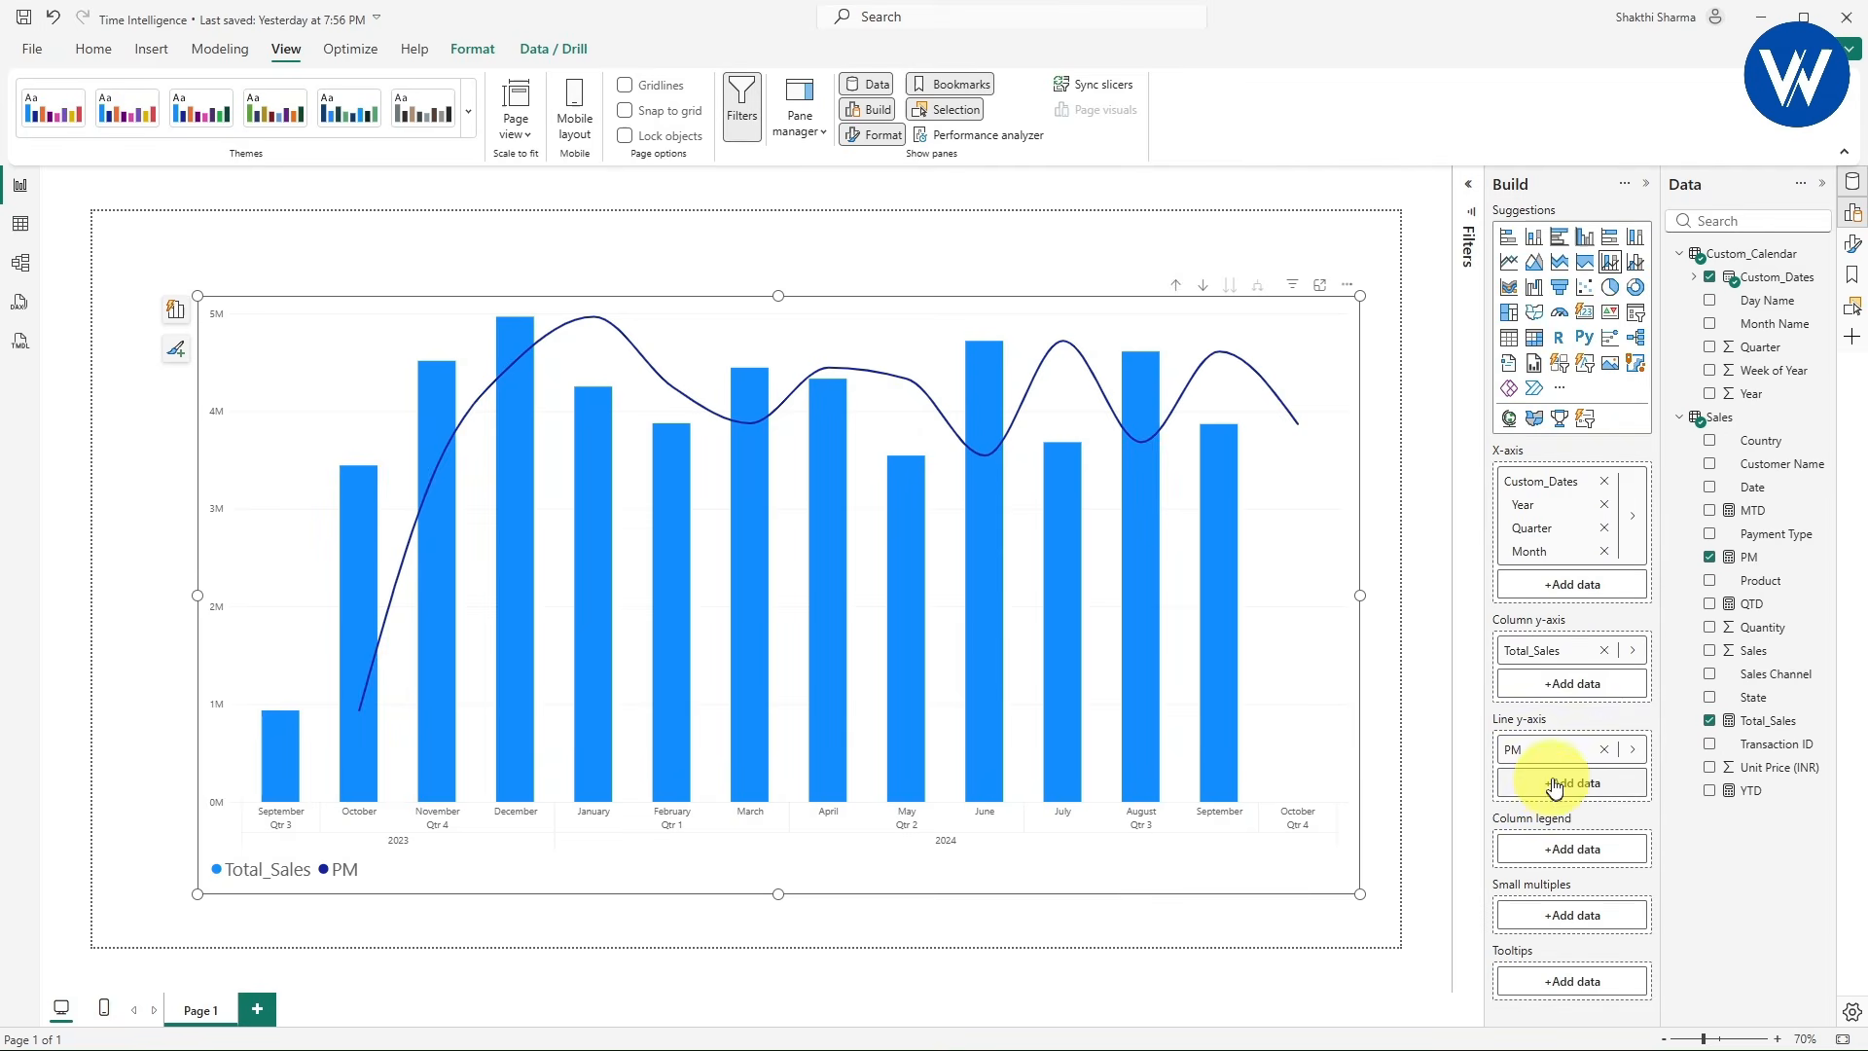
pyautogui.click(1586, 239)
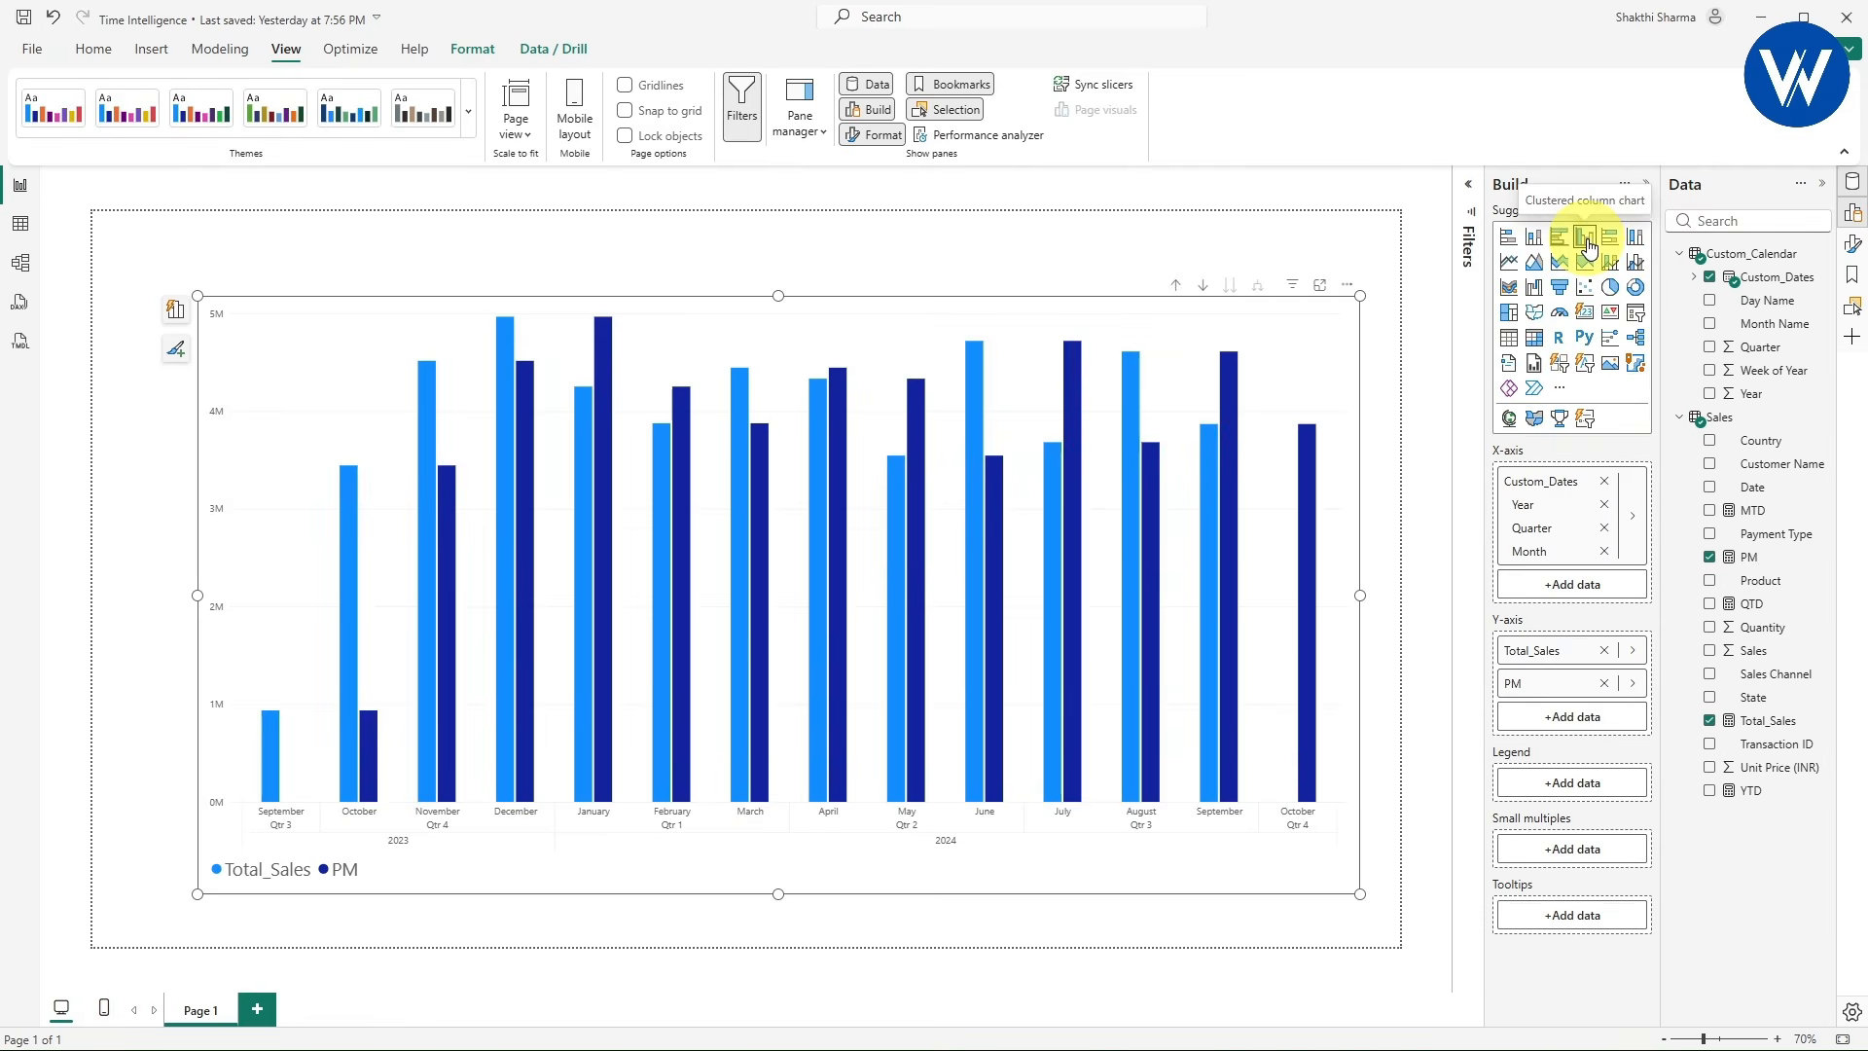
pyautogui.click(1075, 905)
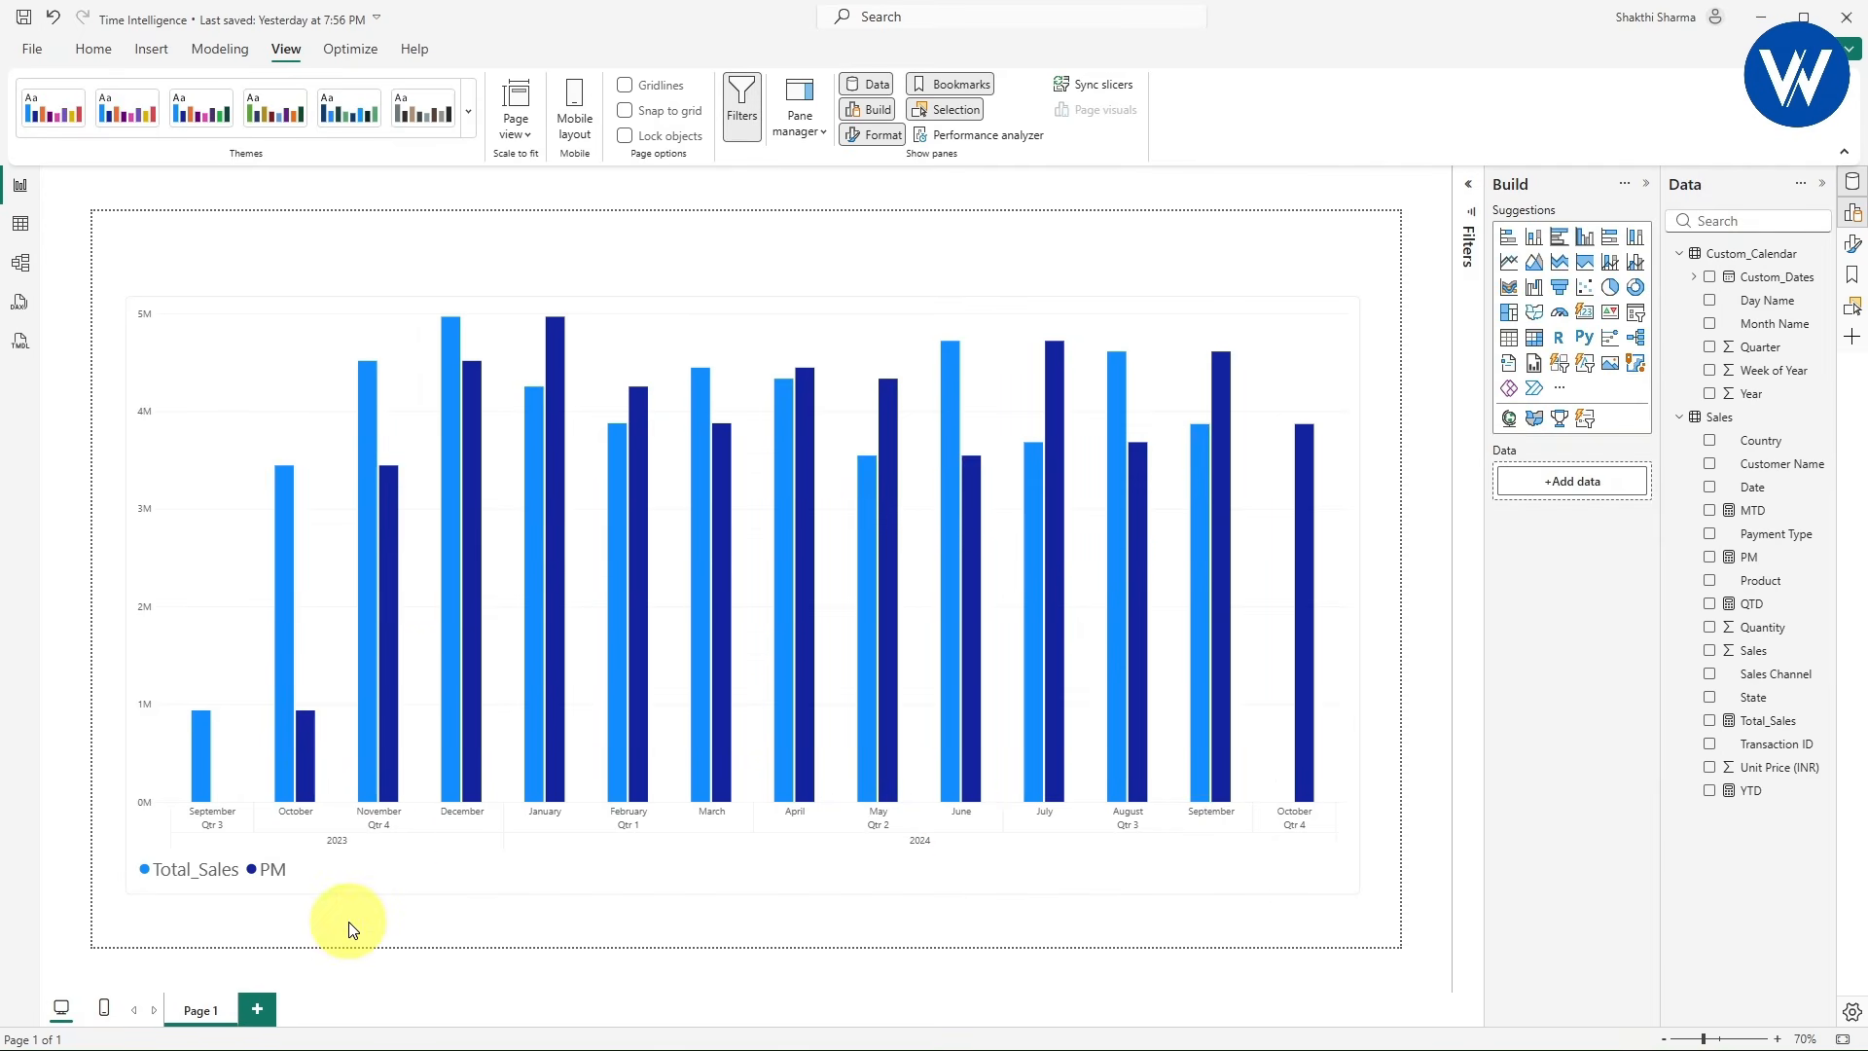
# - Compare the Total_Sales and PM columns in the clustered column chart, using the legend and the October 2023 pair
pyautogui.moveTo(118, 847)
pyautogui.mouseDown()
pyautogui.moveTo(203, 883)
pyautogui.moveTo(309, 883)
pyautogui.mouseUp()
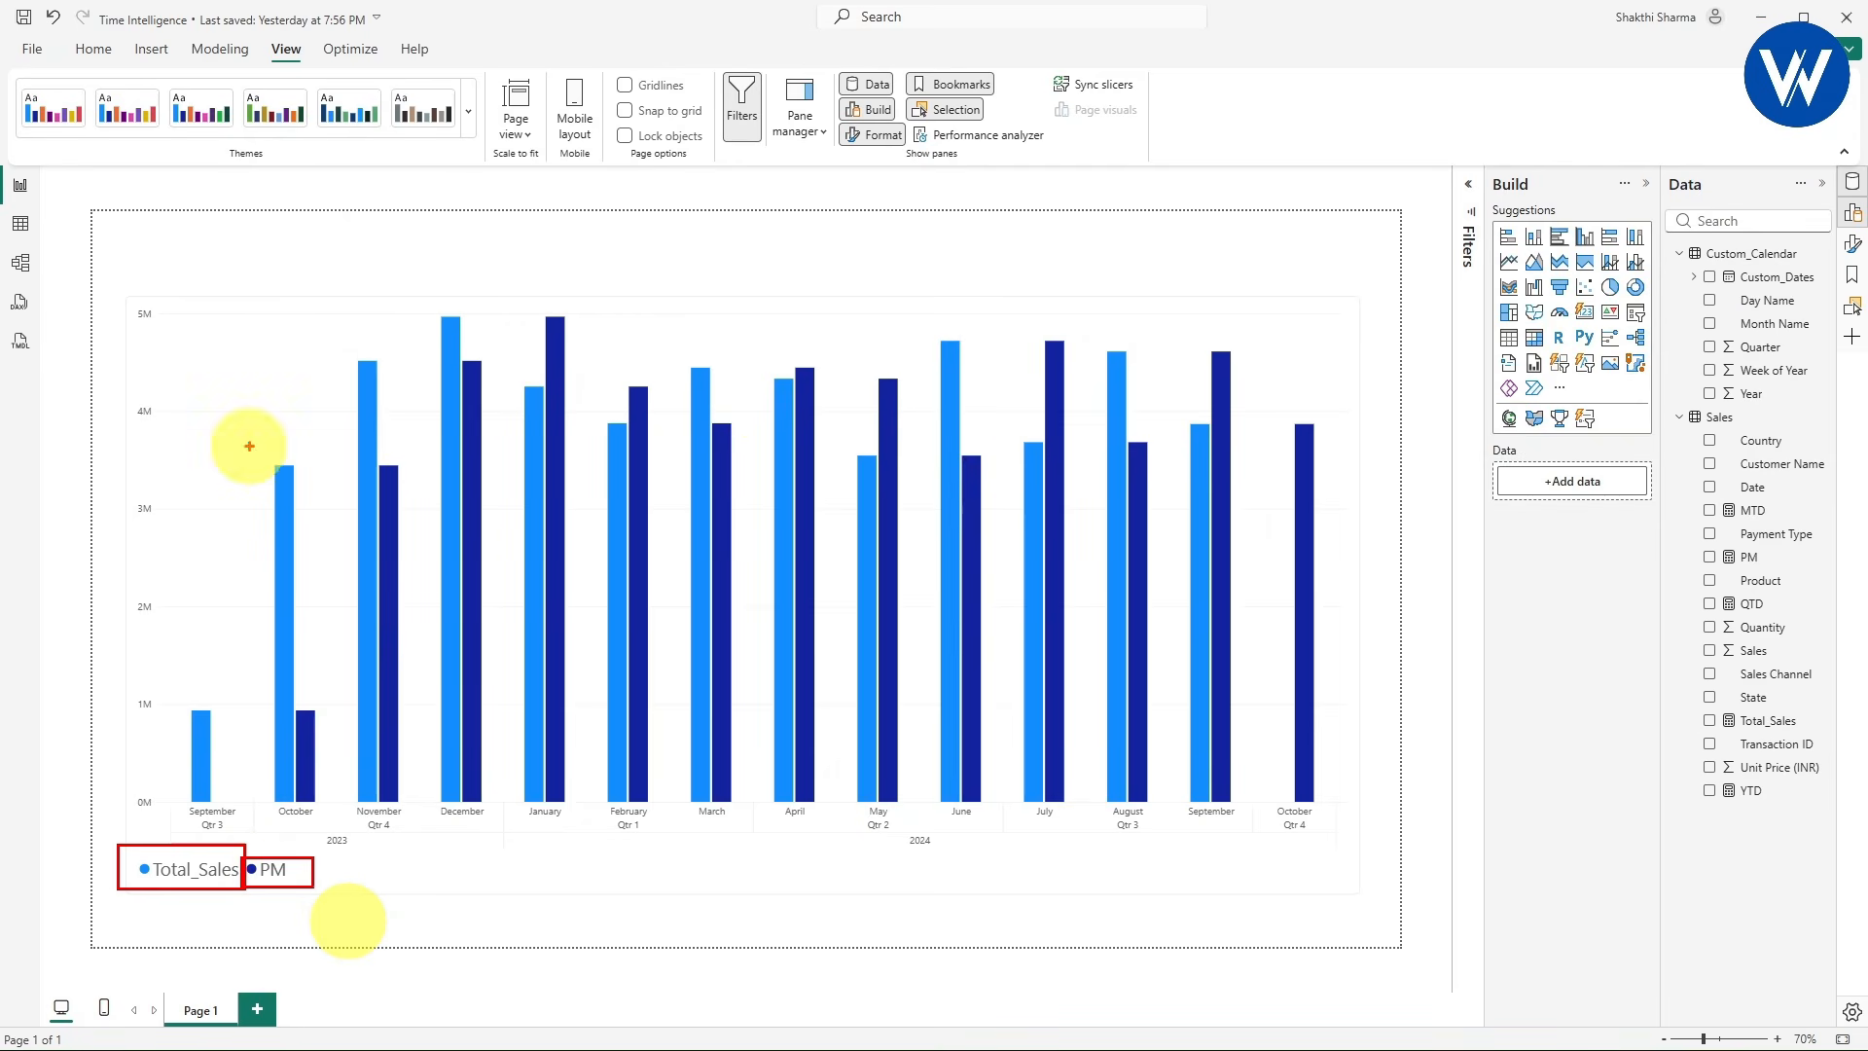
pyautogui.moveTo(248, 443)
pyautogui.mouseDown()
pyautogui.moveTo(336, 869)
pyautogui.moveTo(333, 830)
pyautogui.mouseUp()
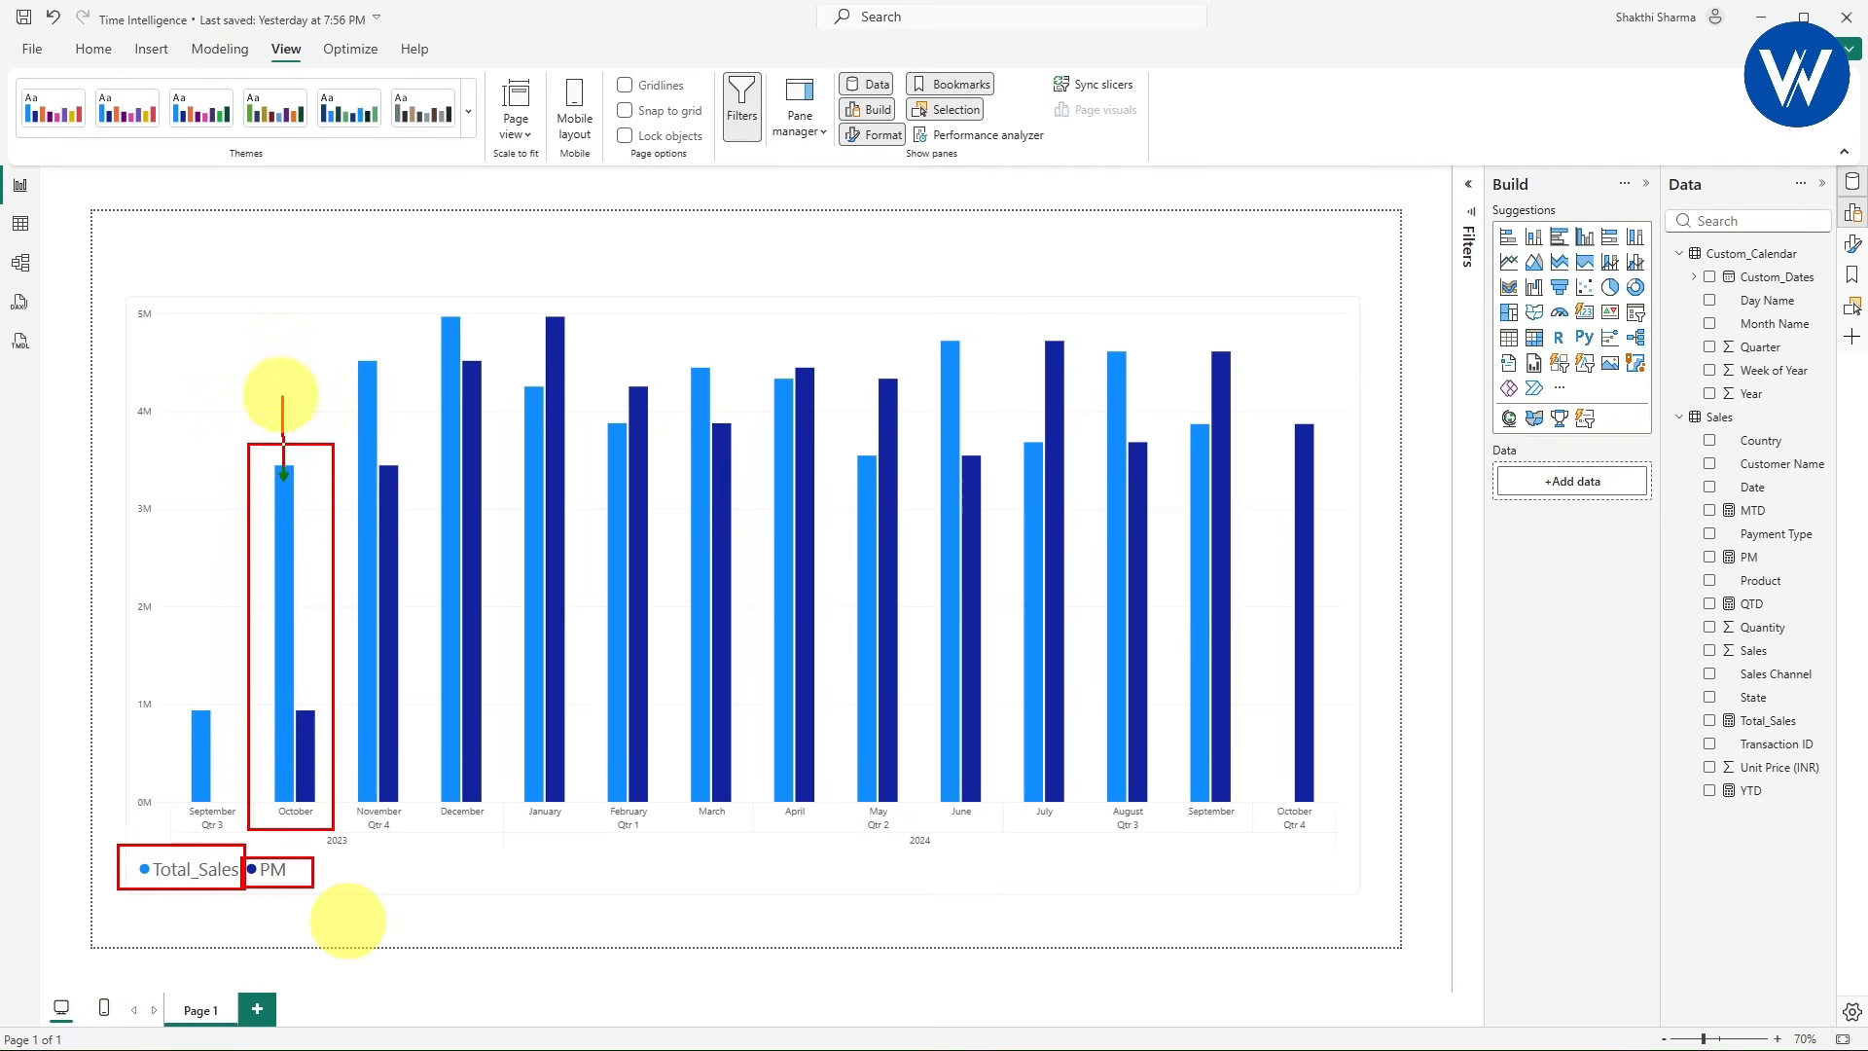
# - Compare the monthly Total_Sales and PM columns in the chart, including October 2023 and May 2024
pyautogui.moveTo(283, 394); pyautogui.dragTo(283, 479)
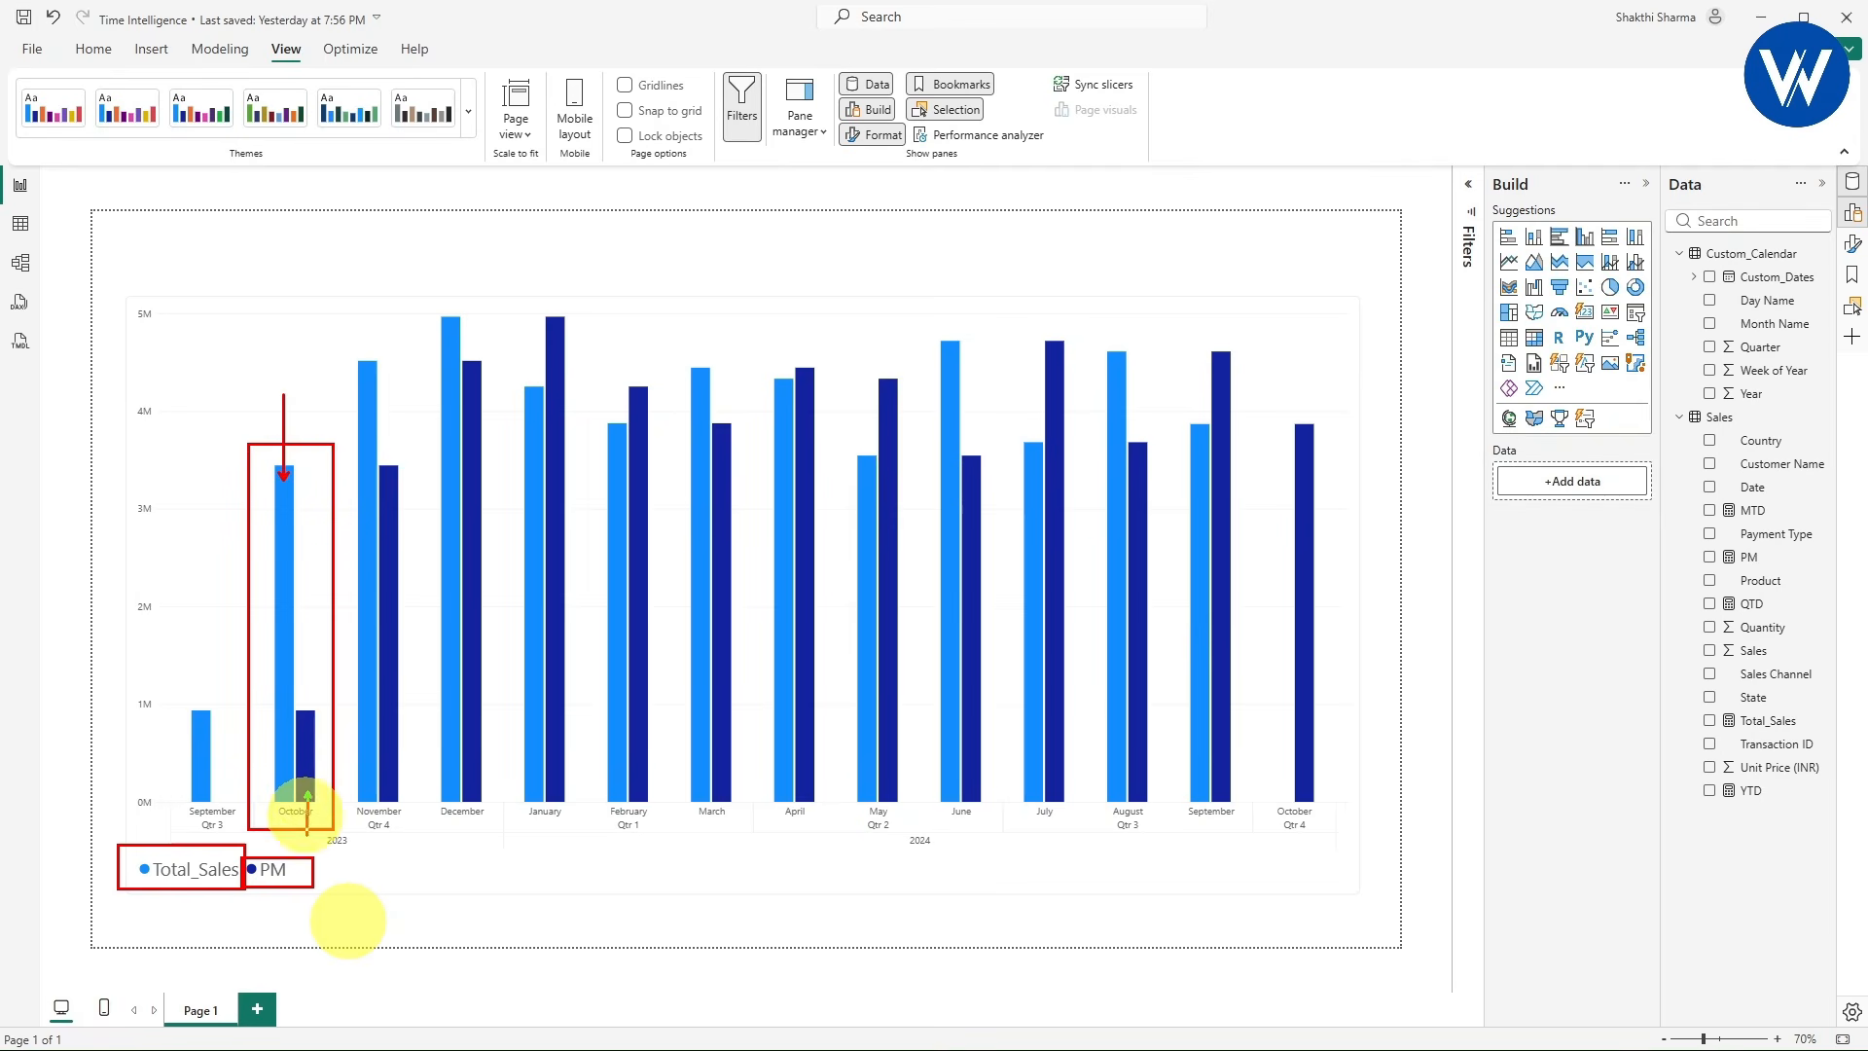
pyautogui.moveTo(308, 797); pyautogui.dragTo(307, 856)
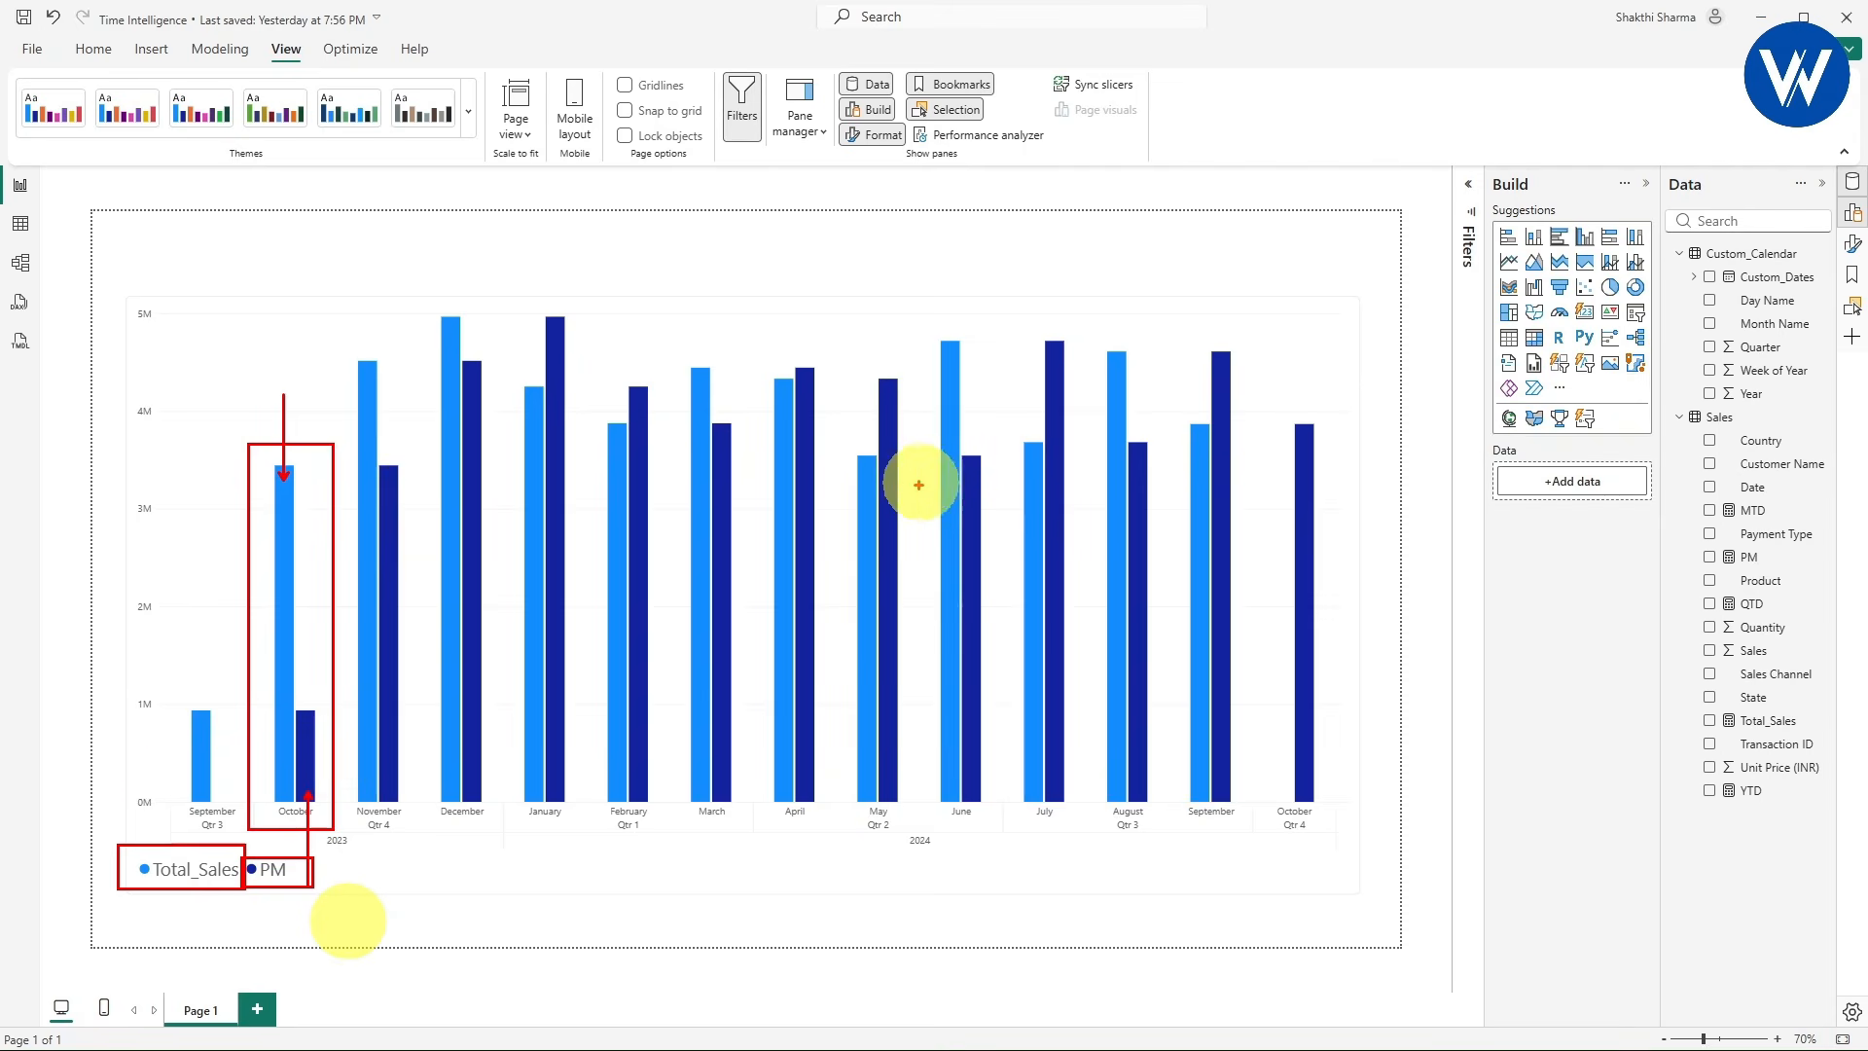
pyautogui.moveTo(828, 345)
pyautogui.mouseDown()
pyautogui.moveTo(934, 542)
pyautogui.moveTo(898, 823)
pyautogui.mouseUp()
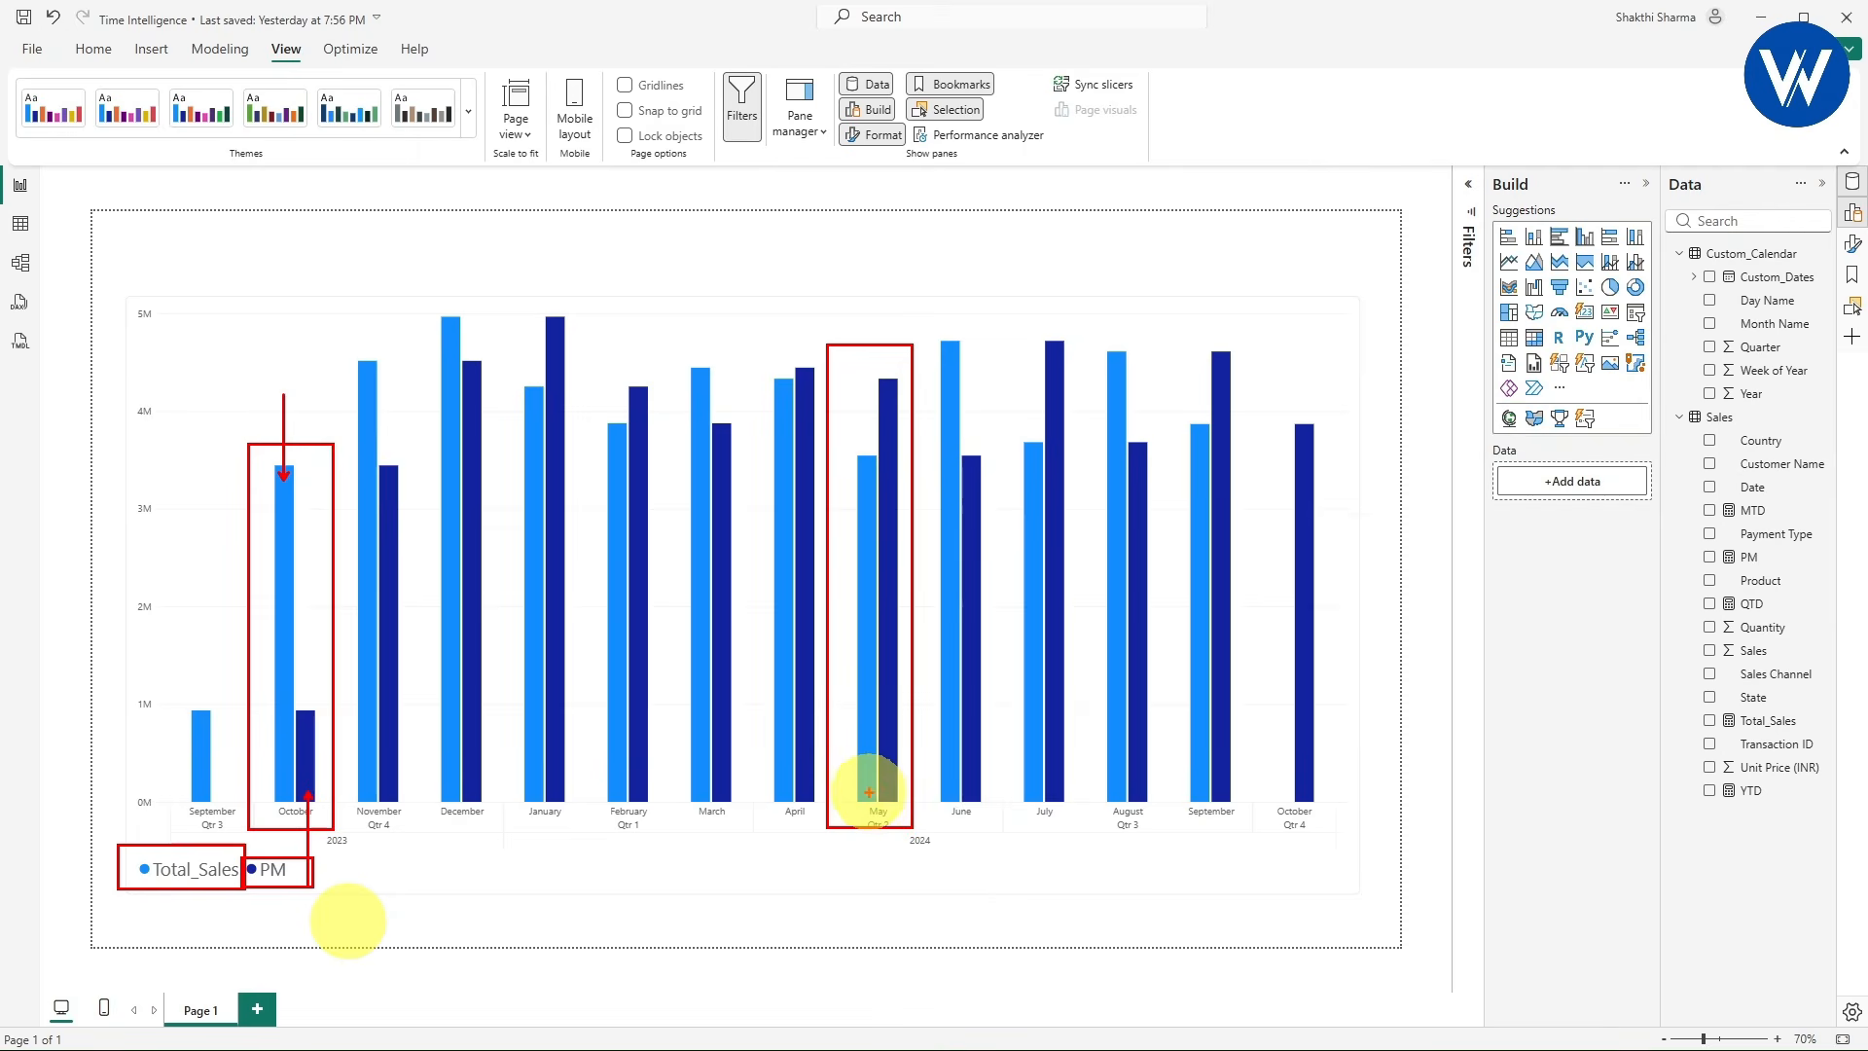
pyautogui.moveTo(884, 903); pyautogui.dragTo(869, 795)
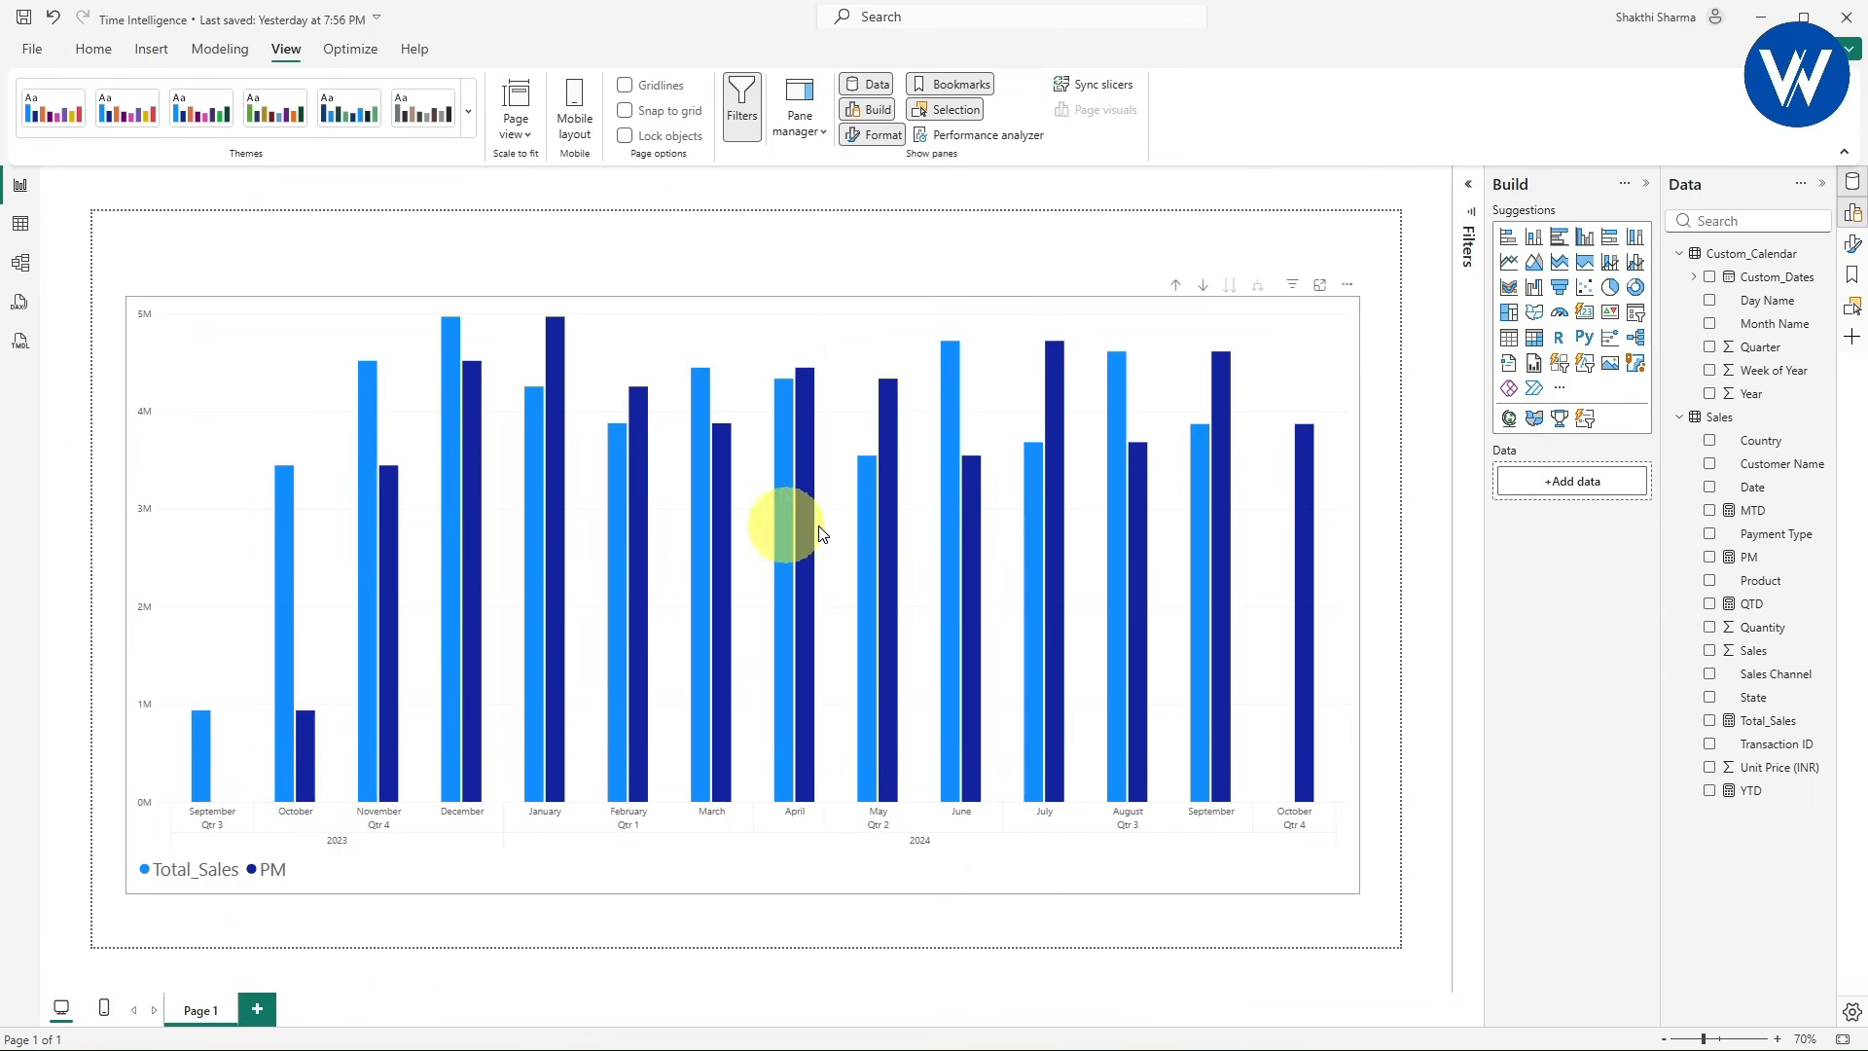
pyautogui.moveTo(1124, 630)
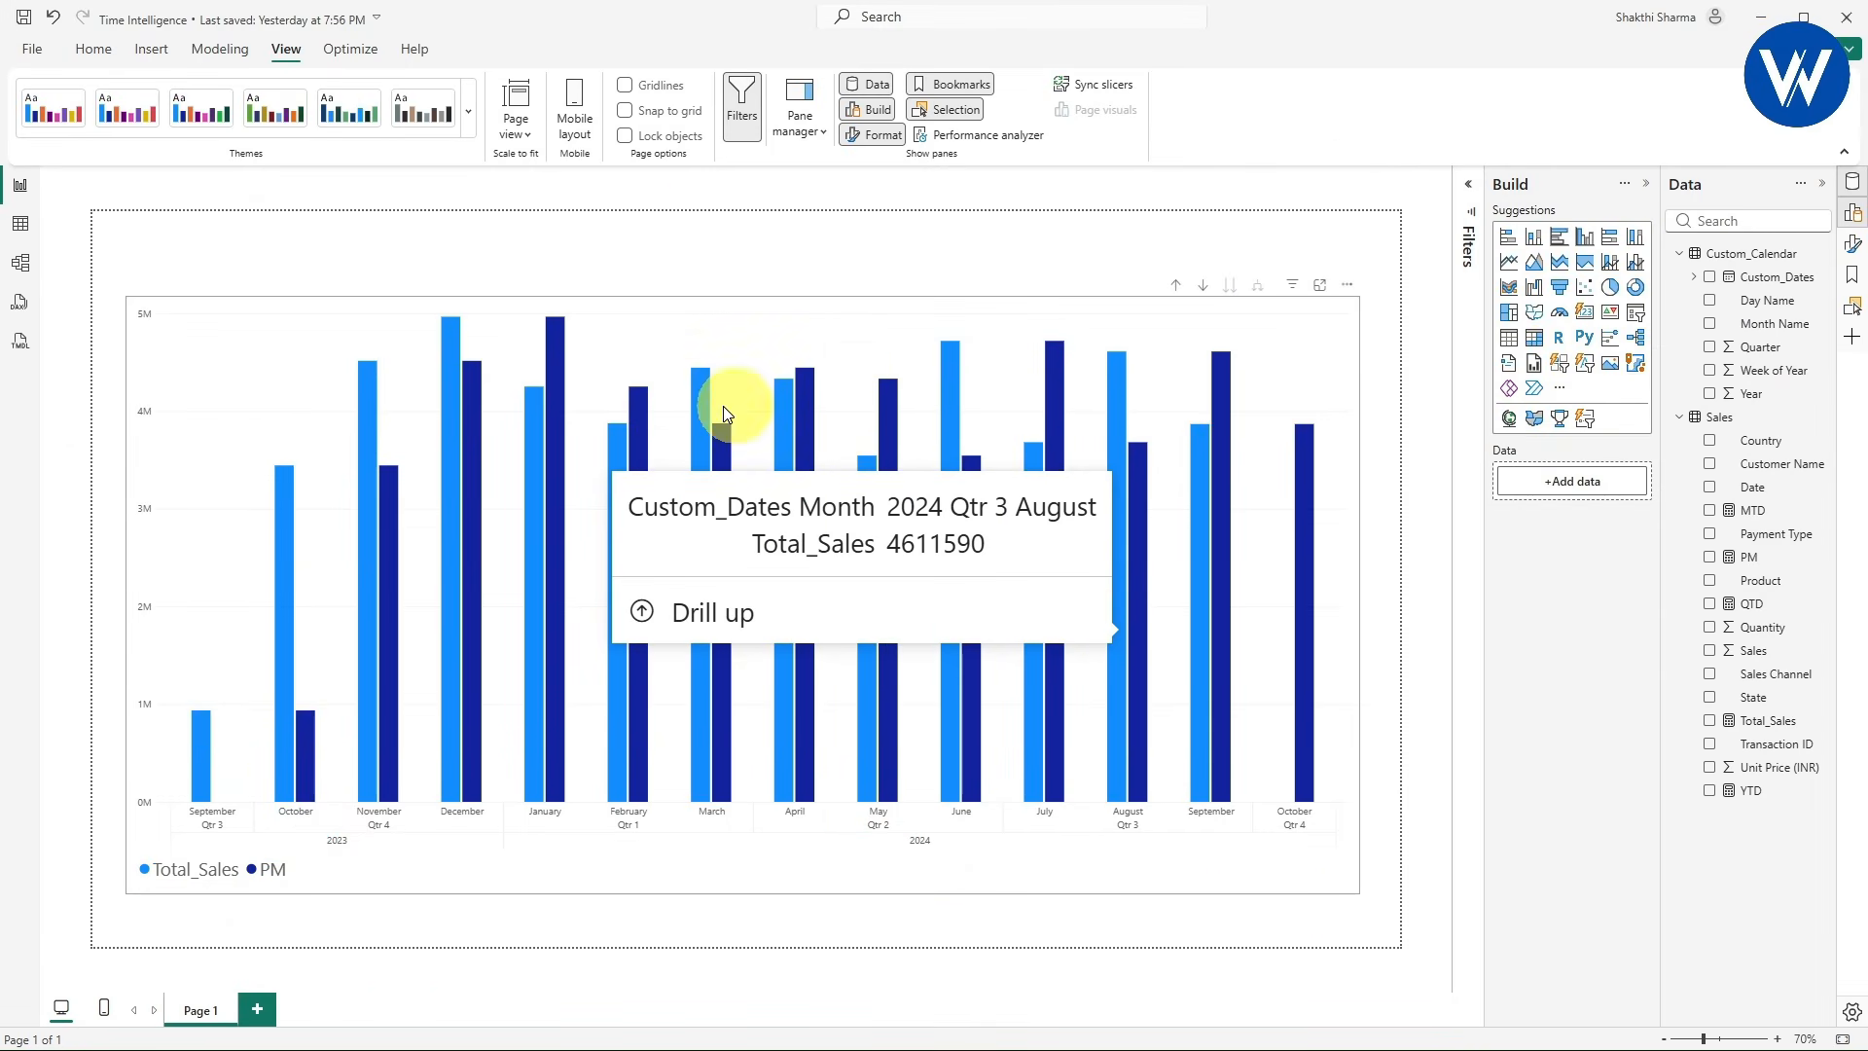
pyautogui.moveTo(1294, 697)
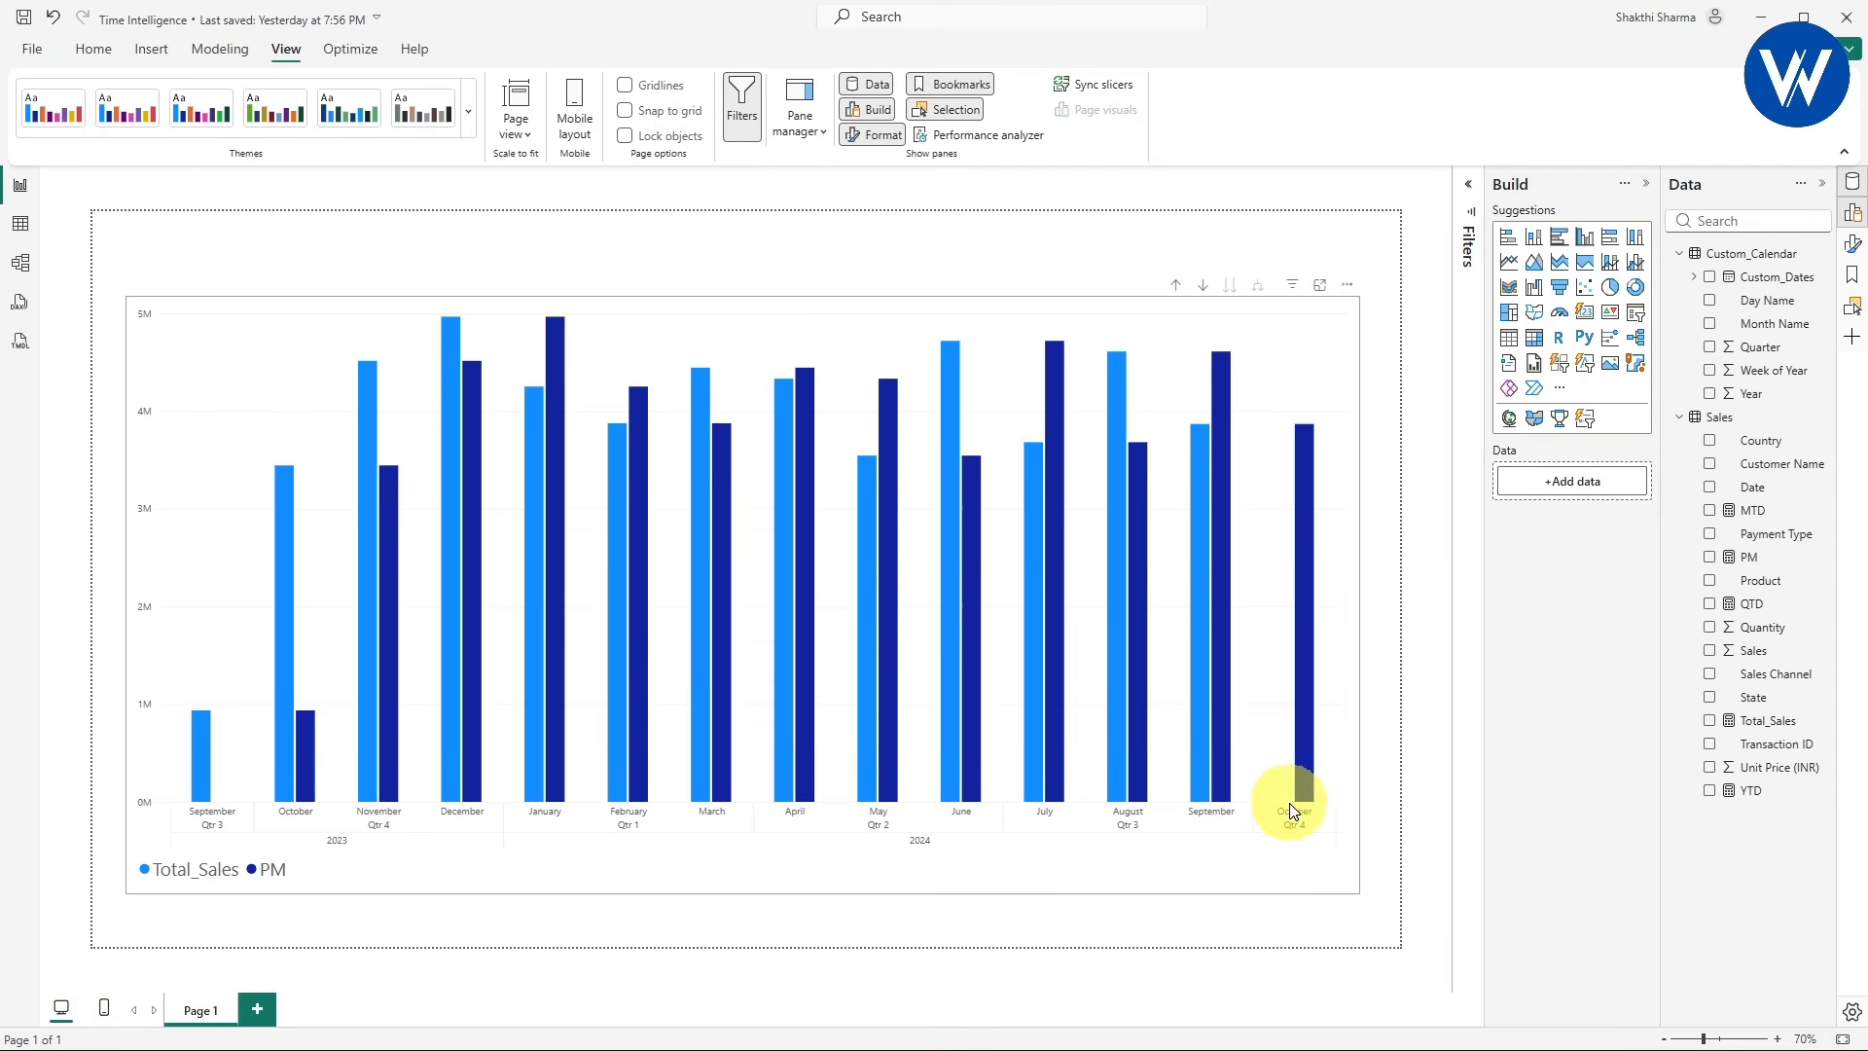
pyautogui.moveTo(791, 776)
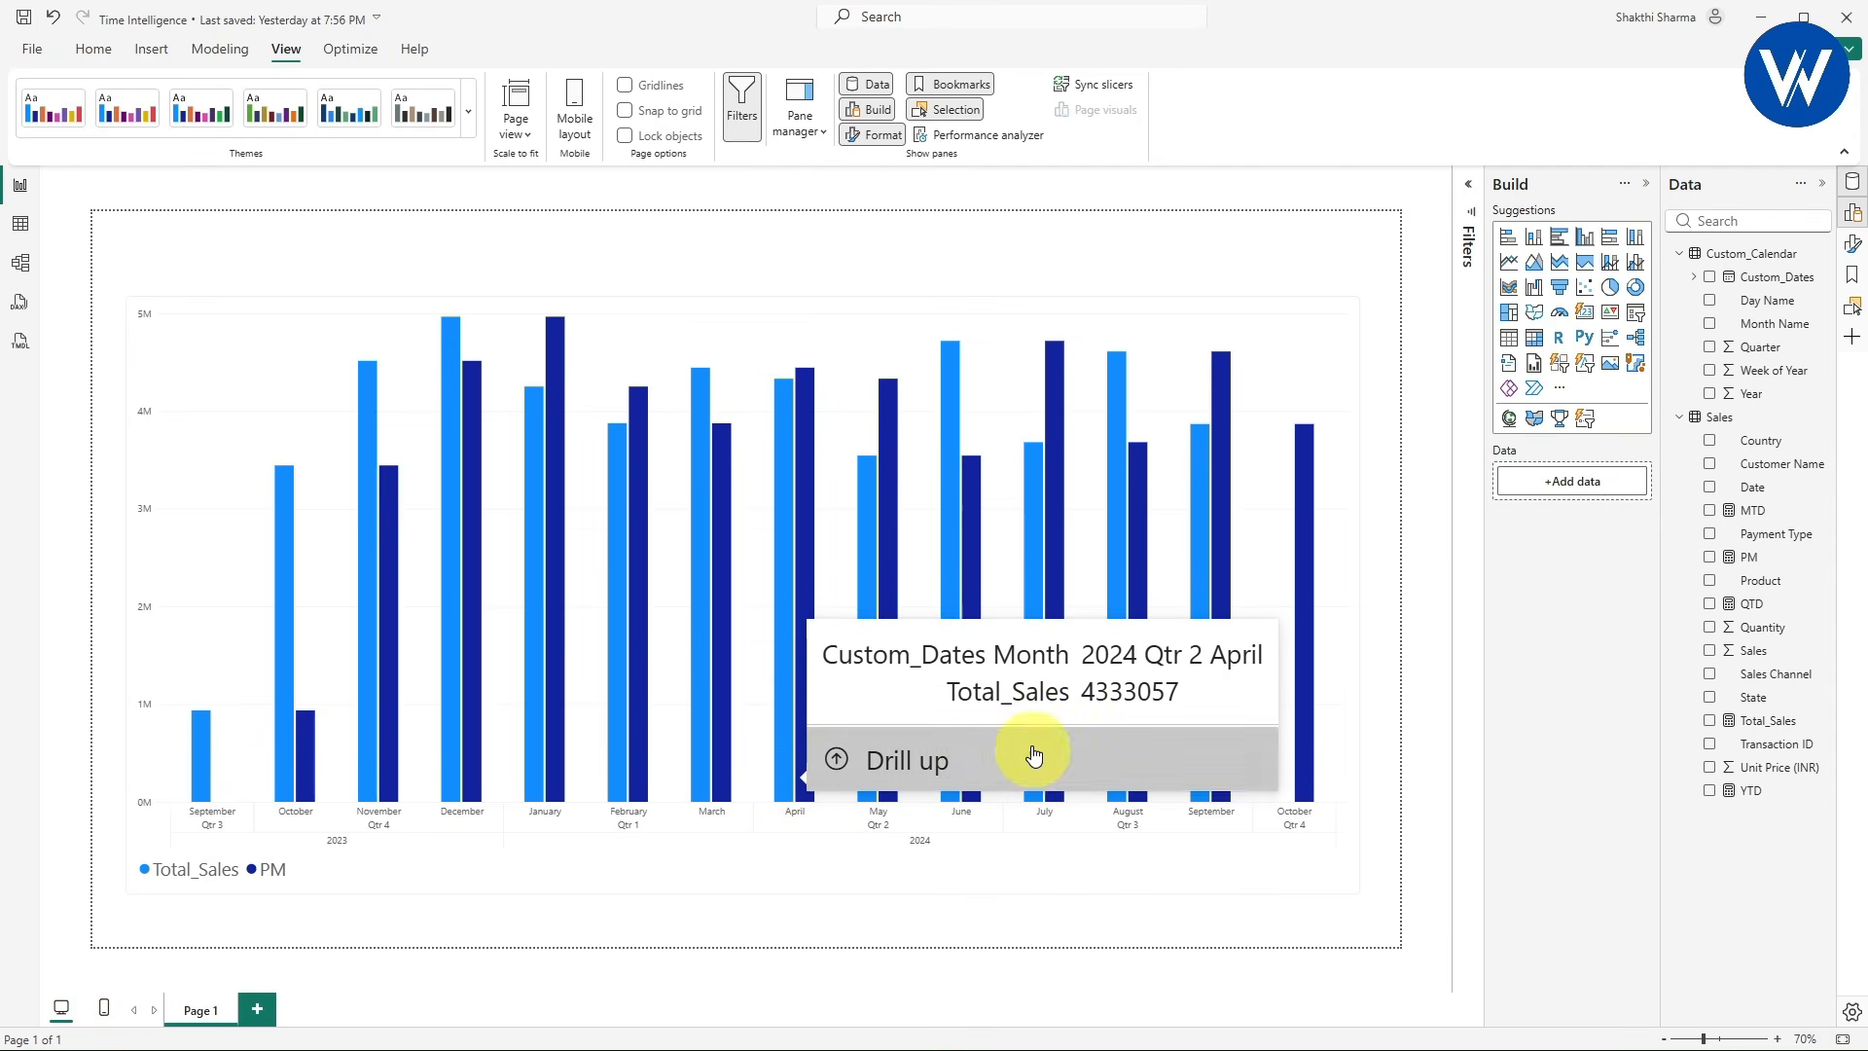
# - Convert the column chart to a table visual and remove the PM measure from its columns
pyautogui.click(104, 51)
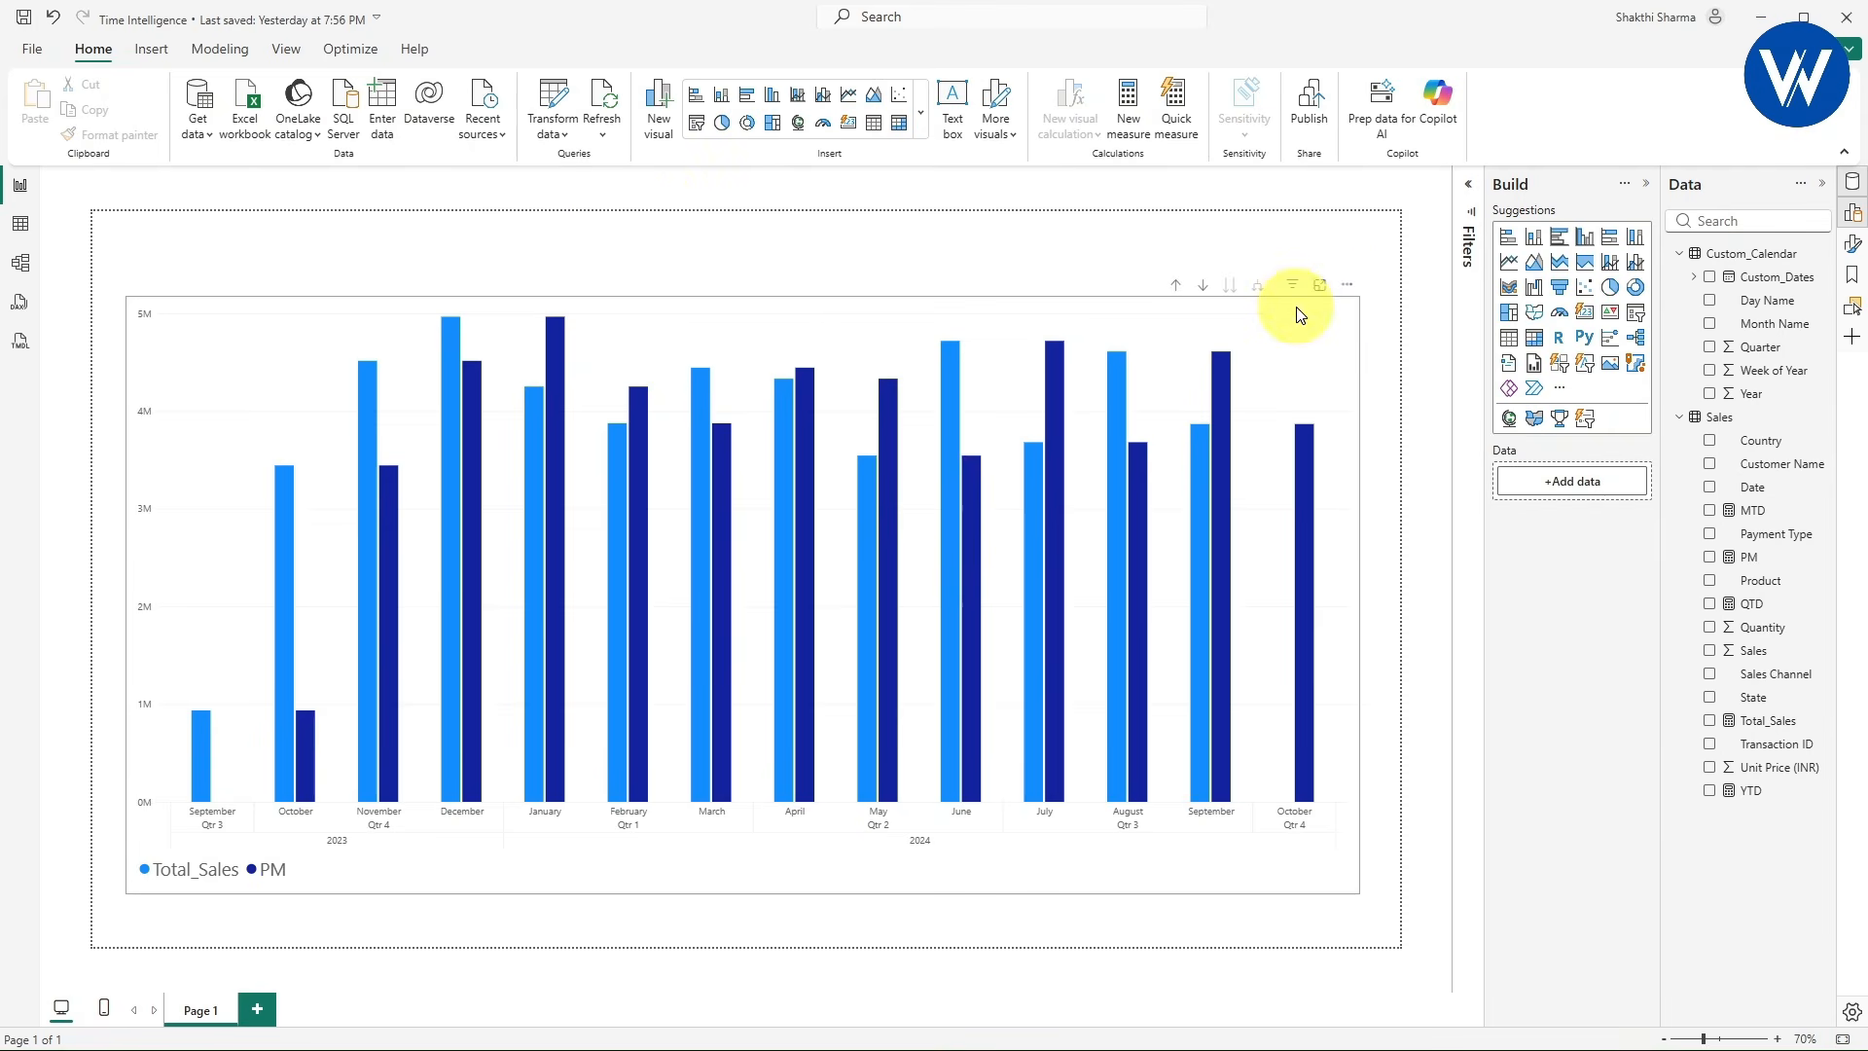
pyautogui.click(1342, 302)
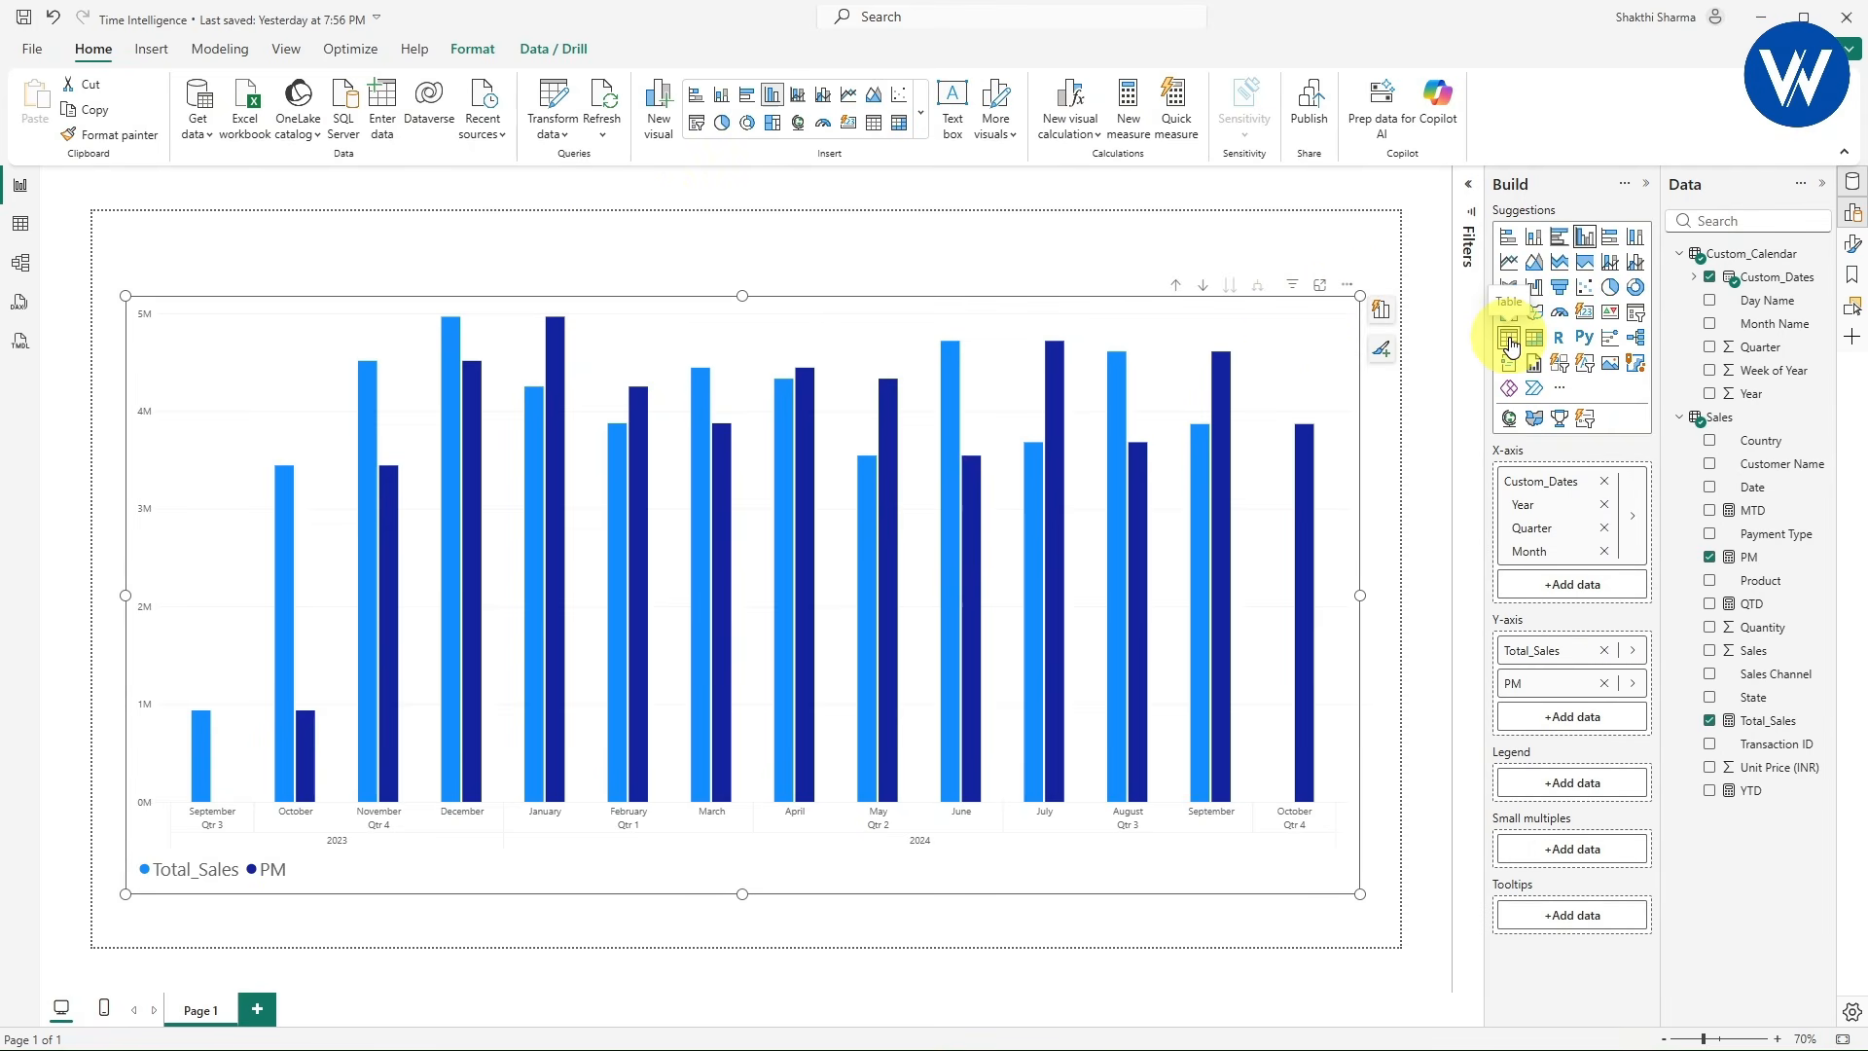
pyautogui.click(1511, 346)
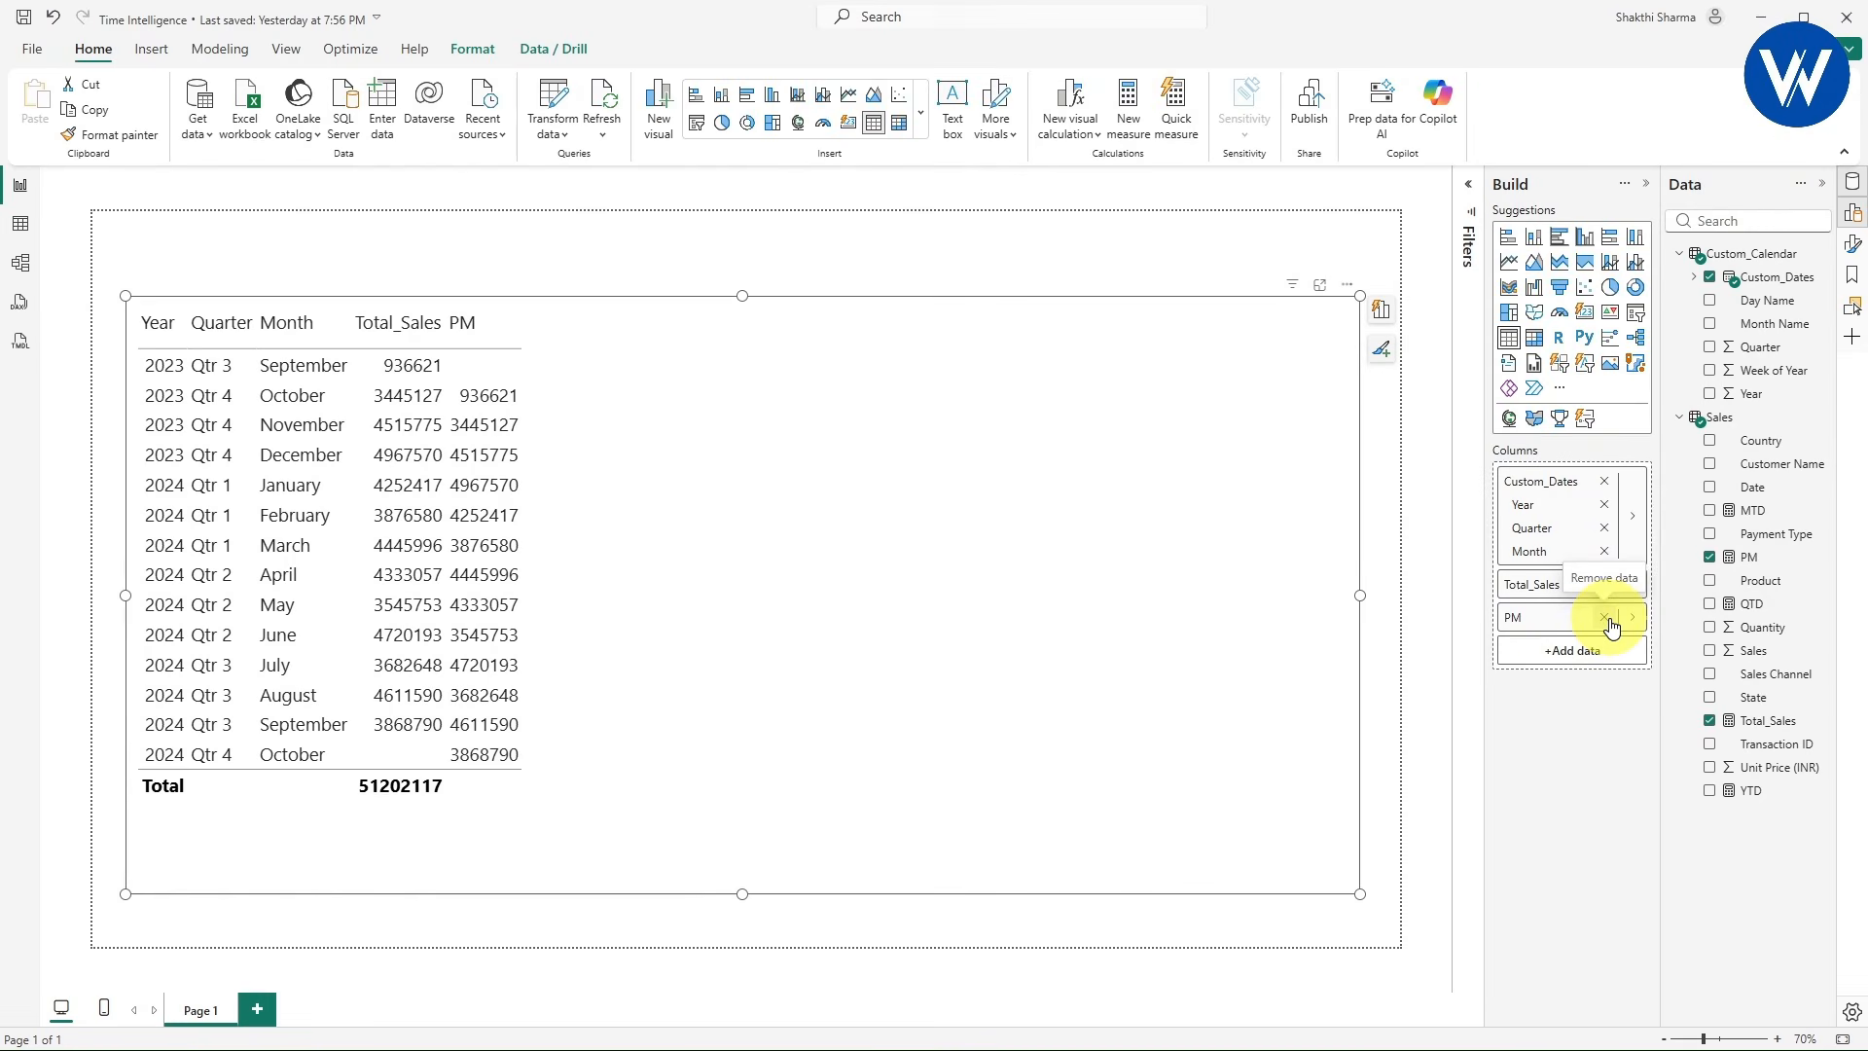
pyautogui.click(1604, 618)
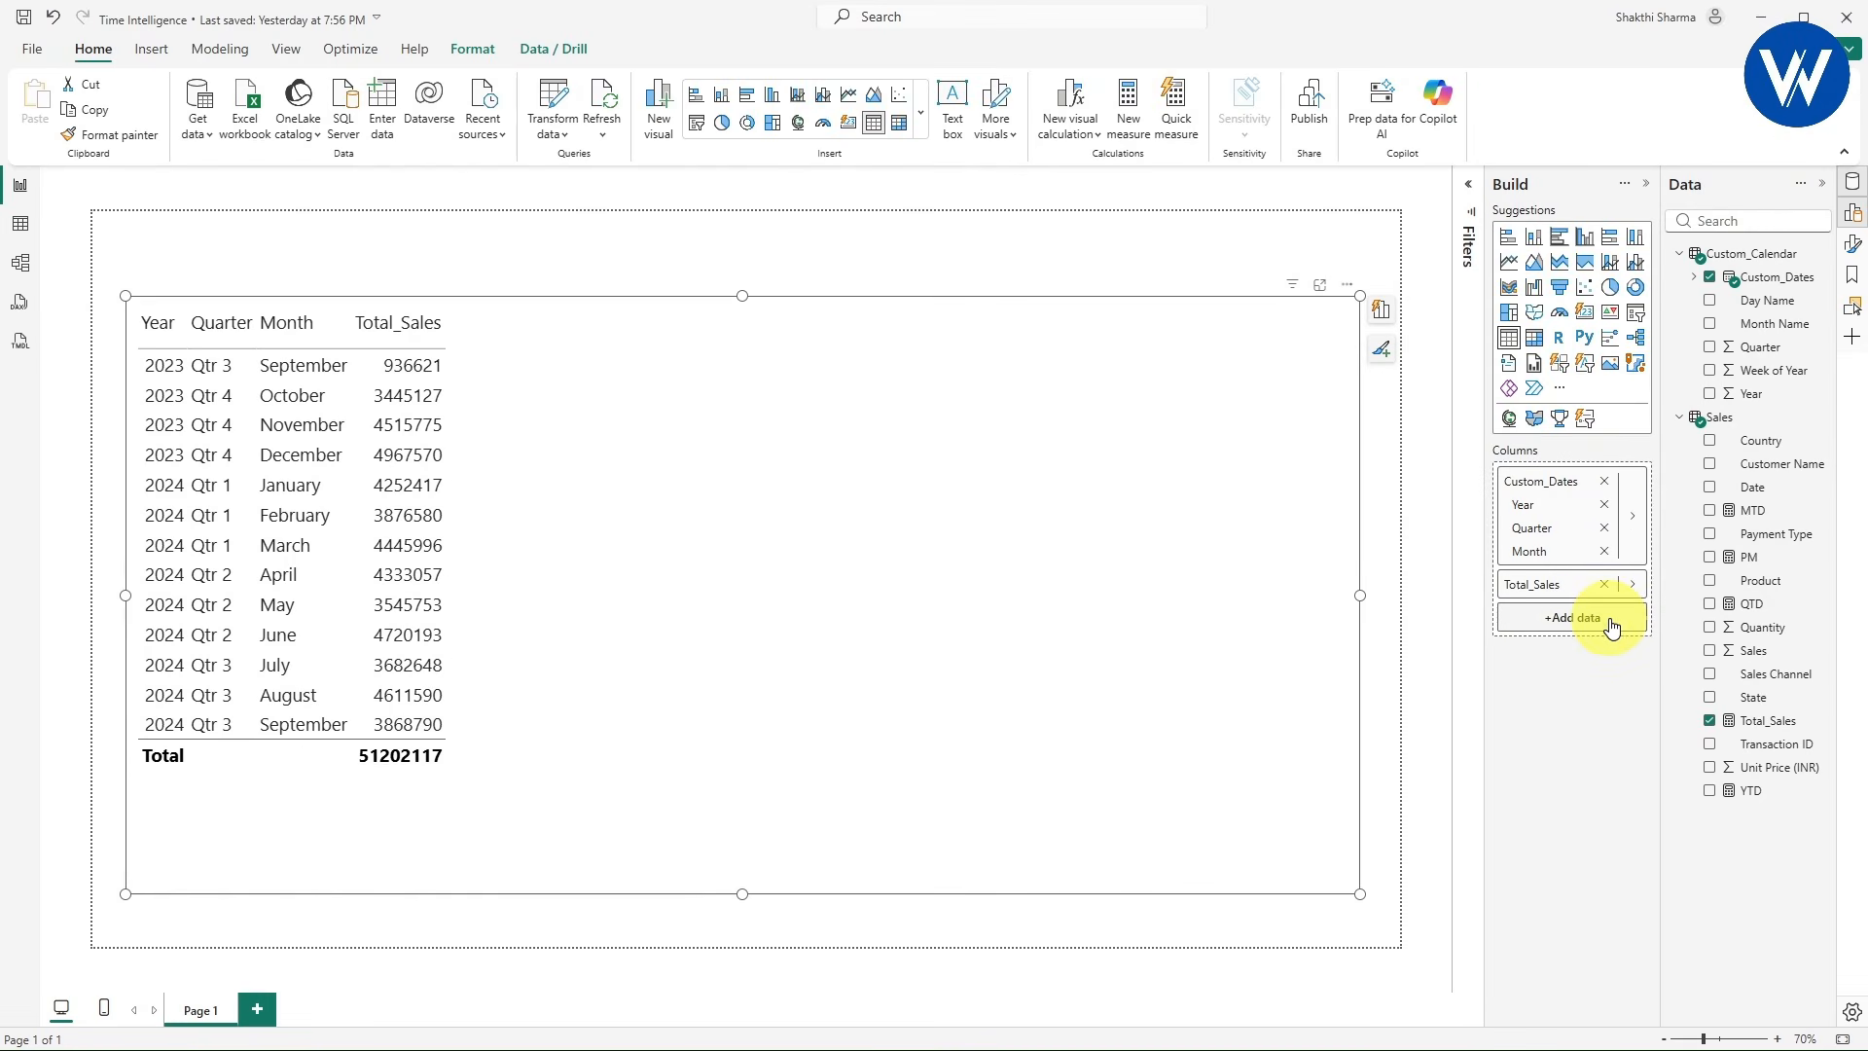
# - Create a new measure named PQ in the Sales table
pyautogui.rightClick(1741, 419)
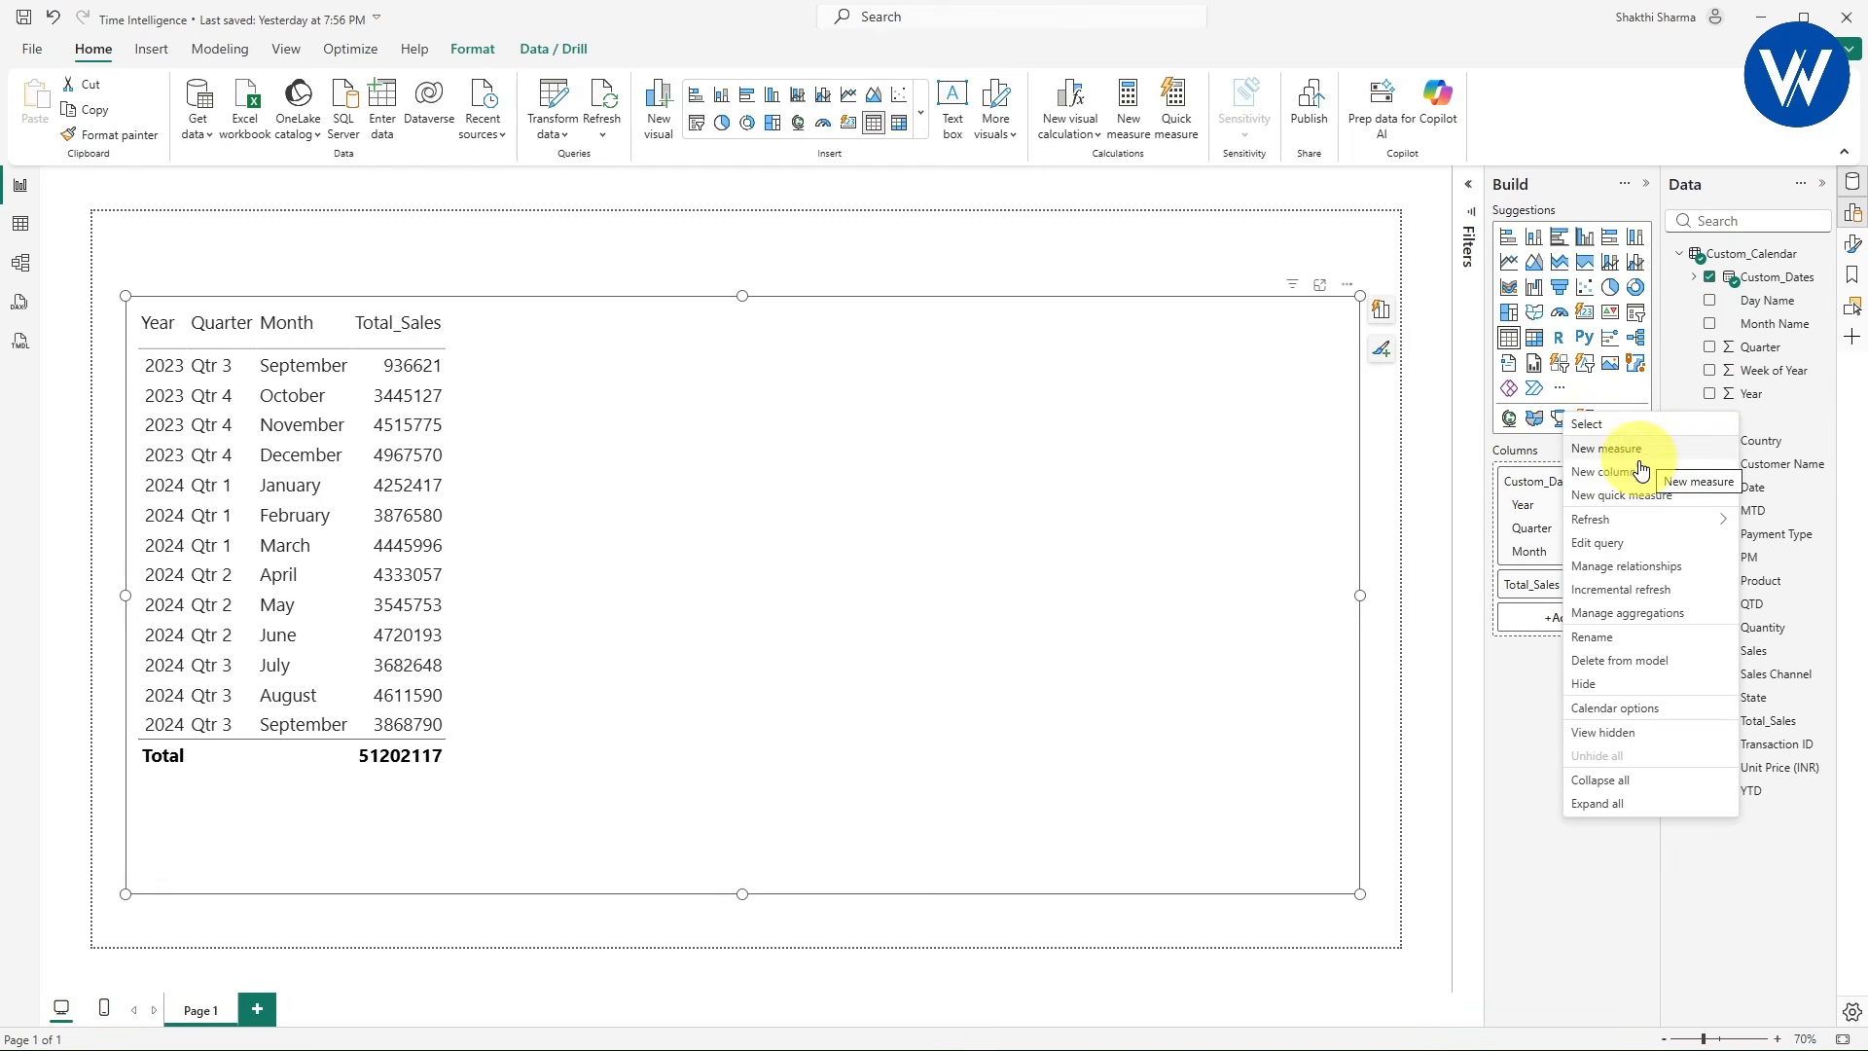
pyautogui.click(1606, 448)
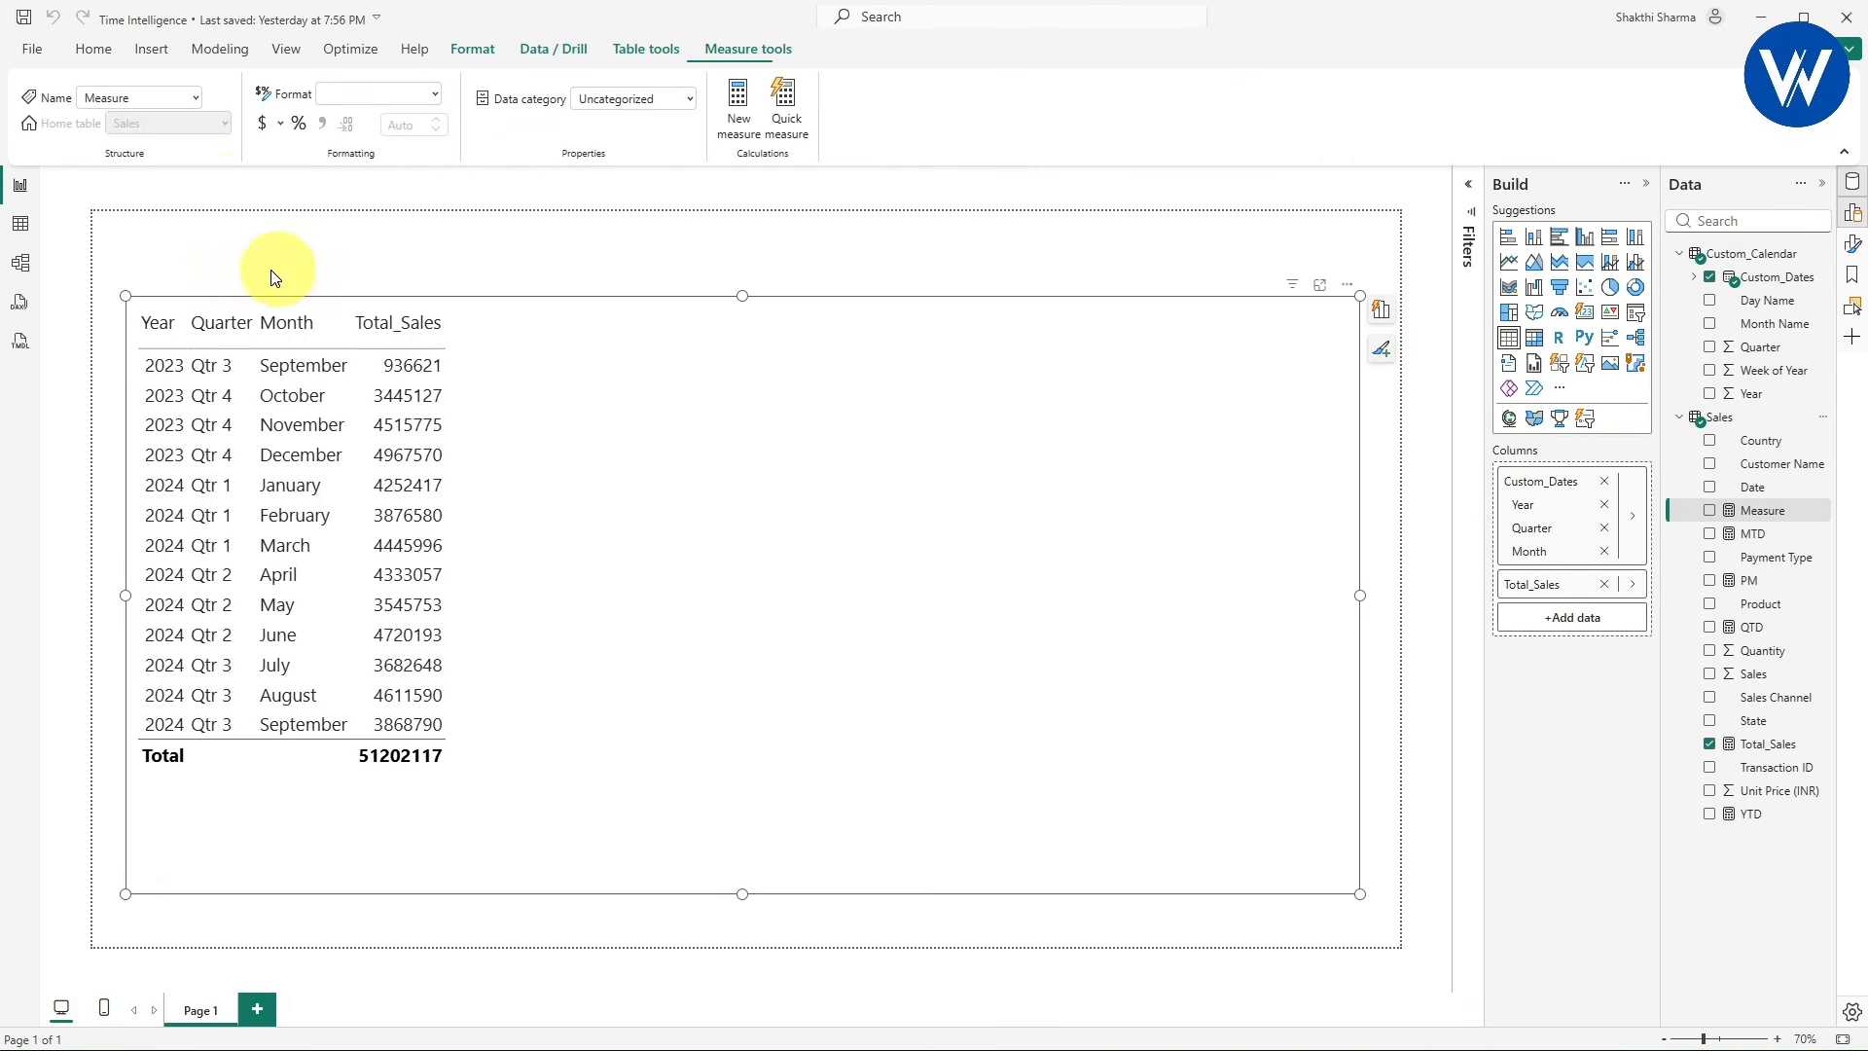
pyautogui.click(232, 195)
pyautogui.doubleClick(216, 194)
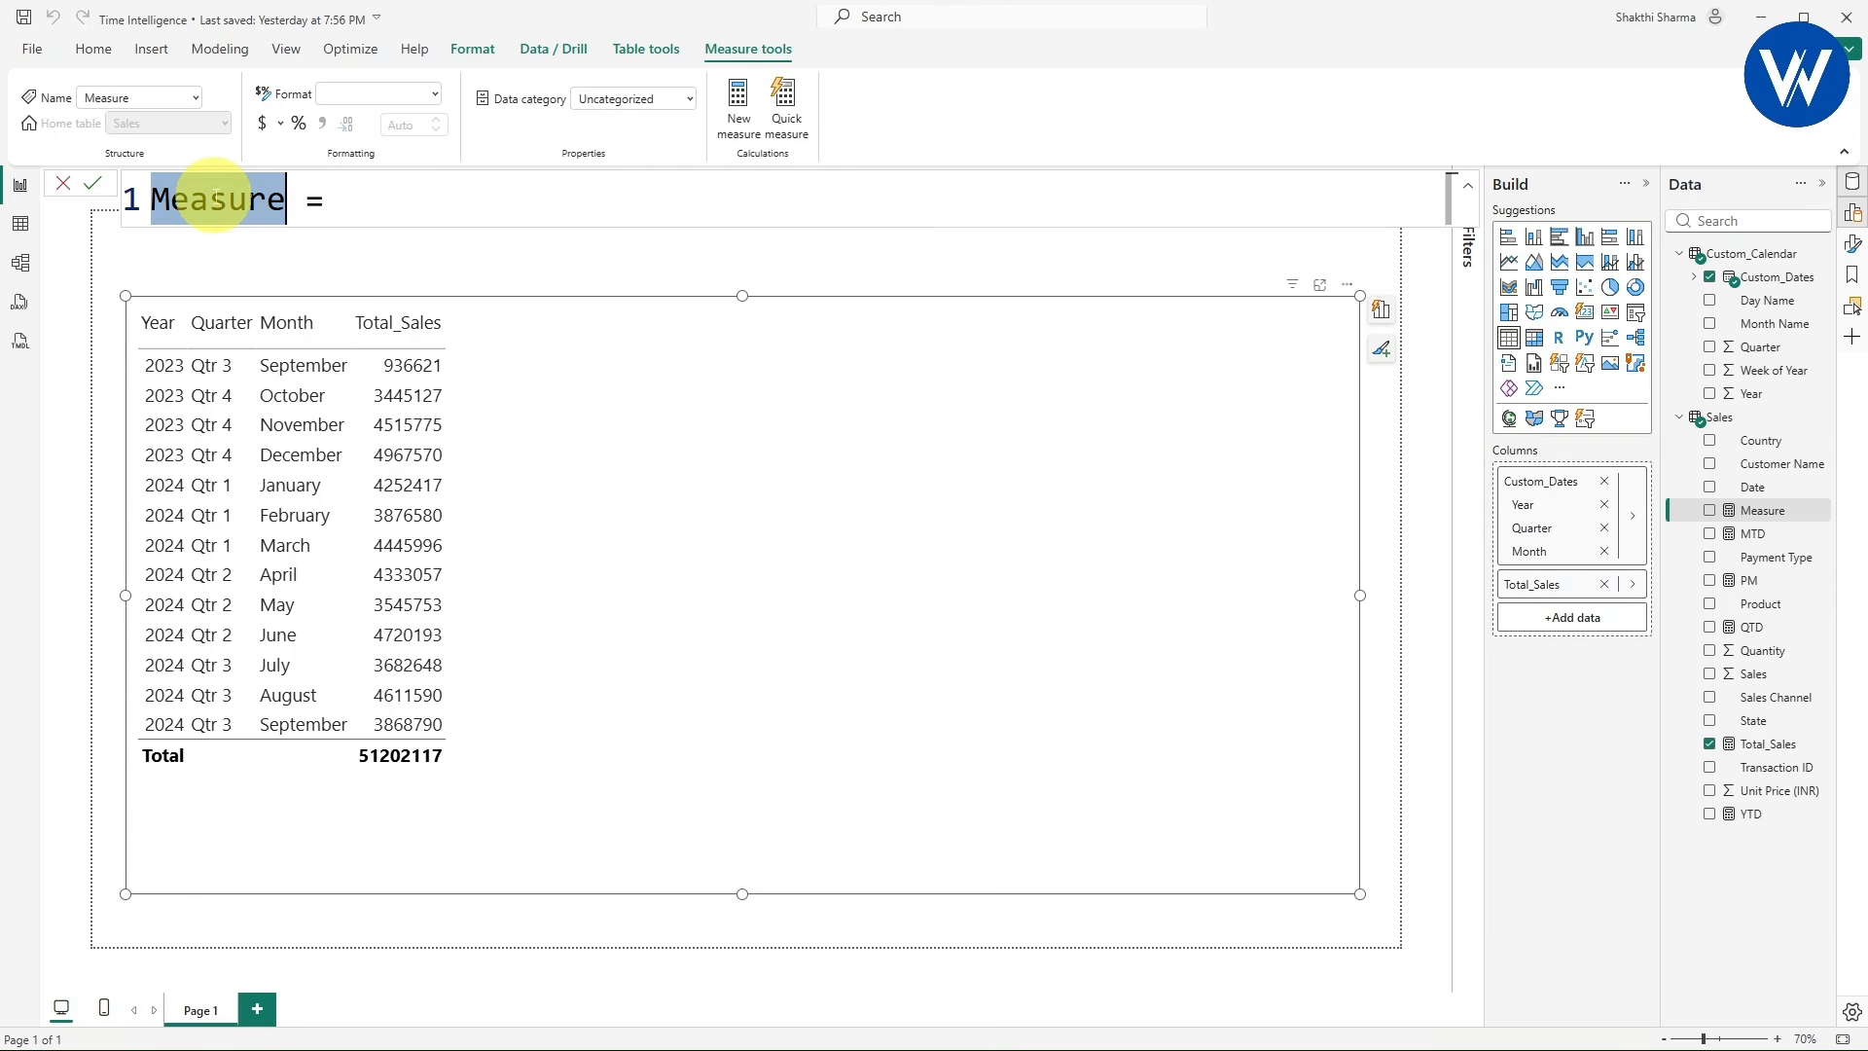
pyautogui.write('PQ = ')
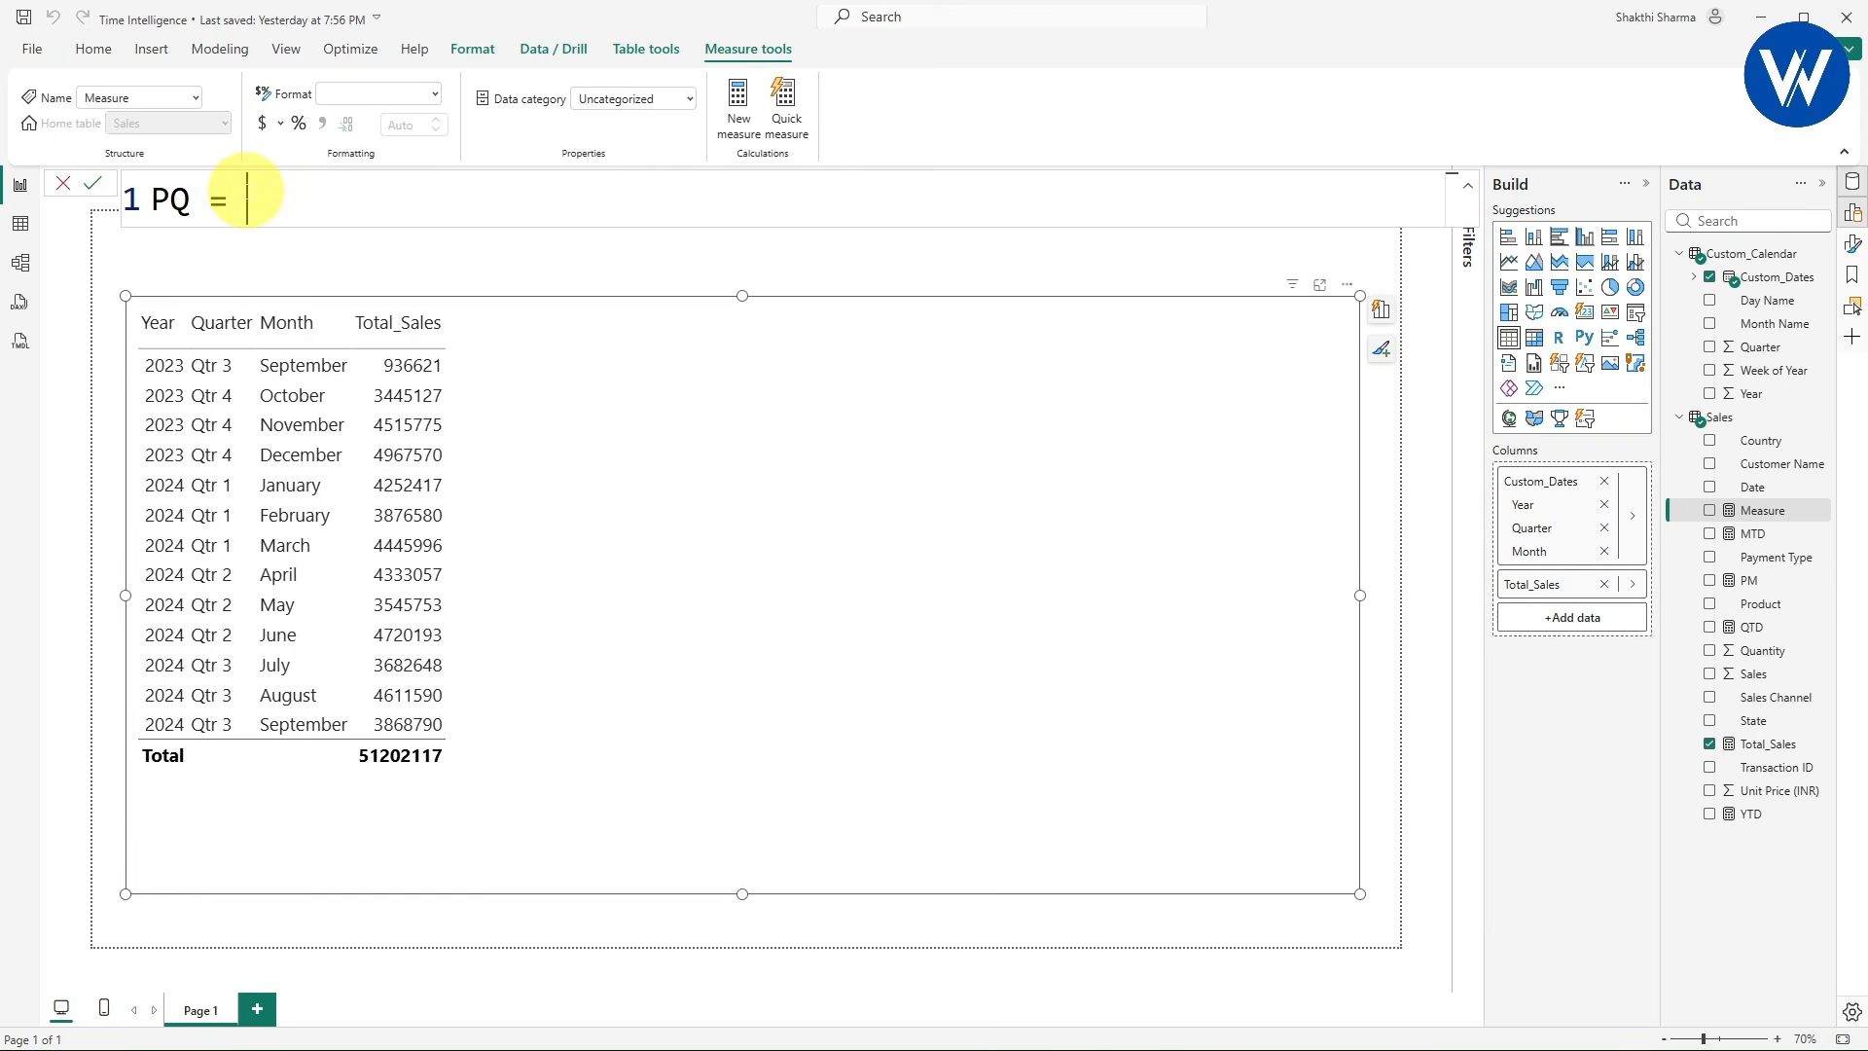
# - Begin the PQ formula with CALCULATE, using [Total_Sales] as its expression
pyautogui.write('calc')
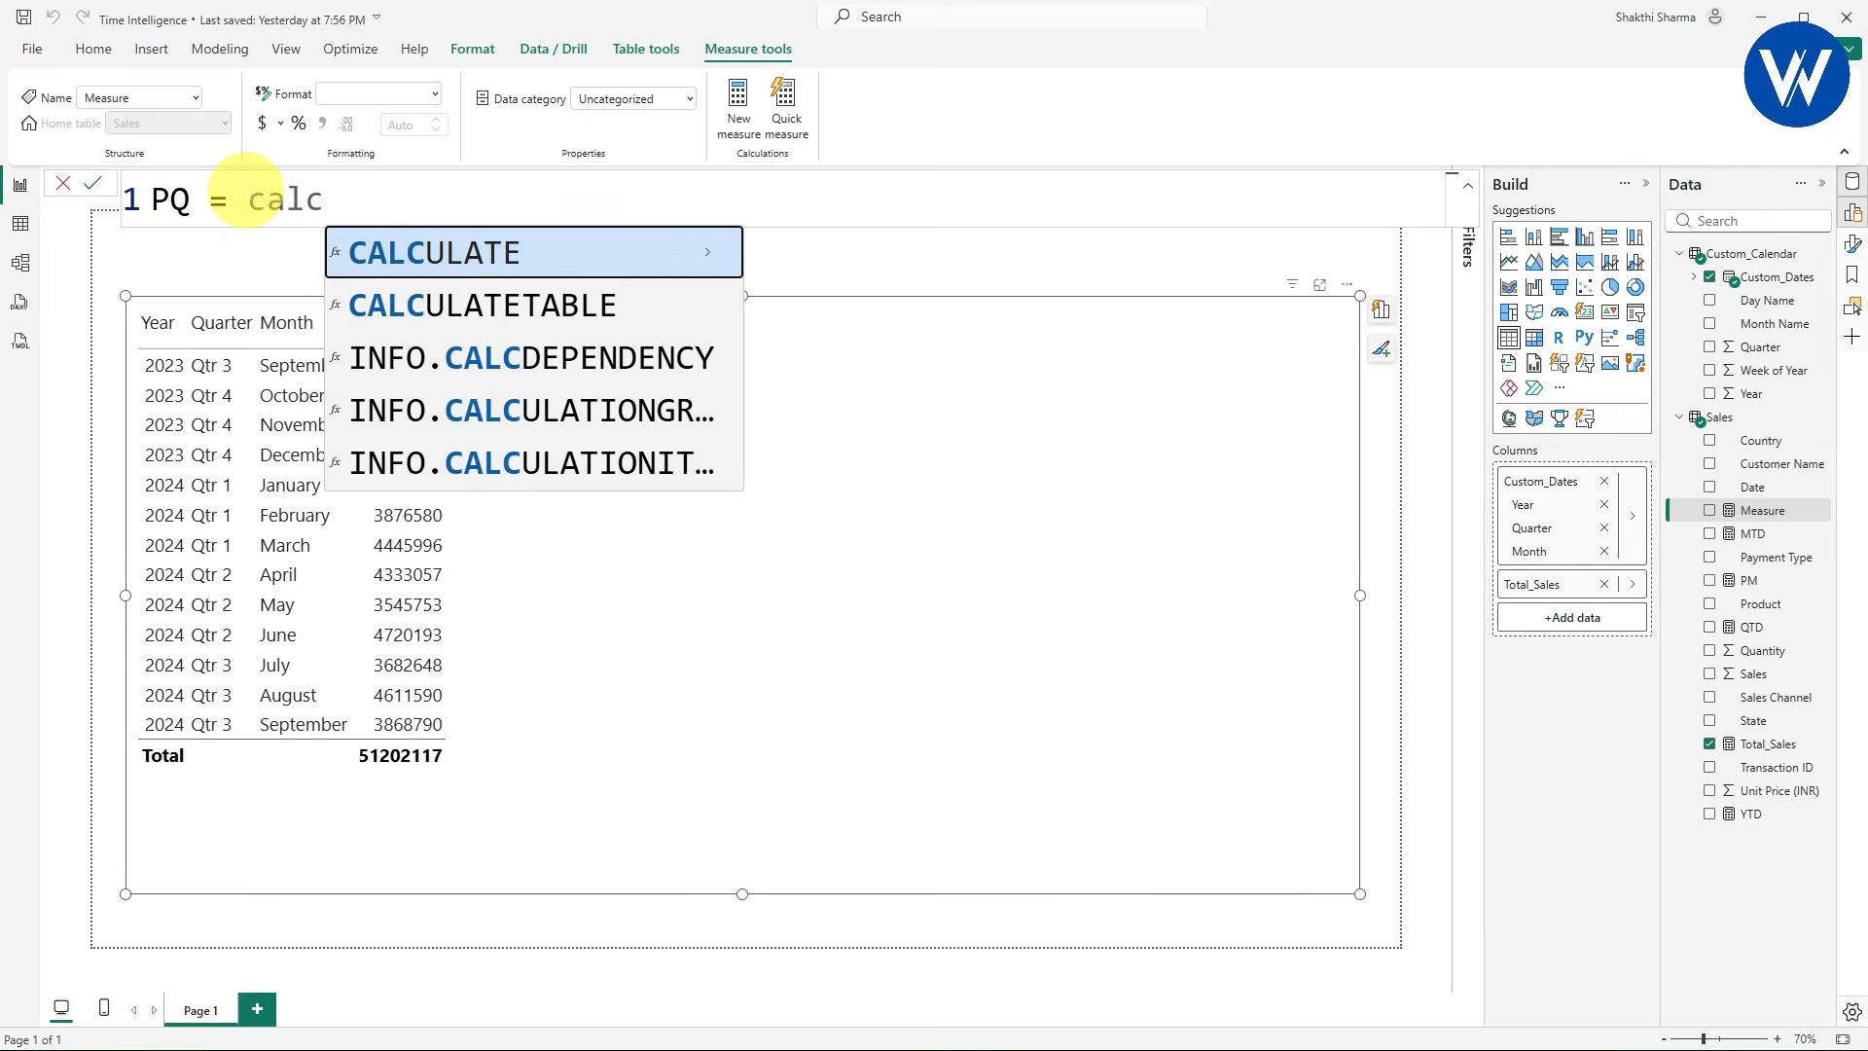
pyautogui.click(389, 255)
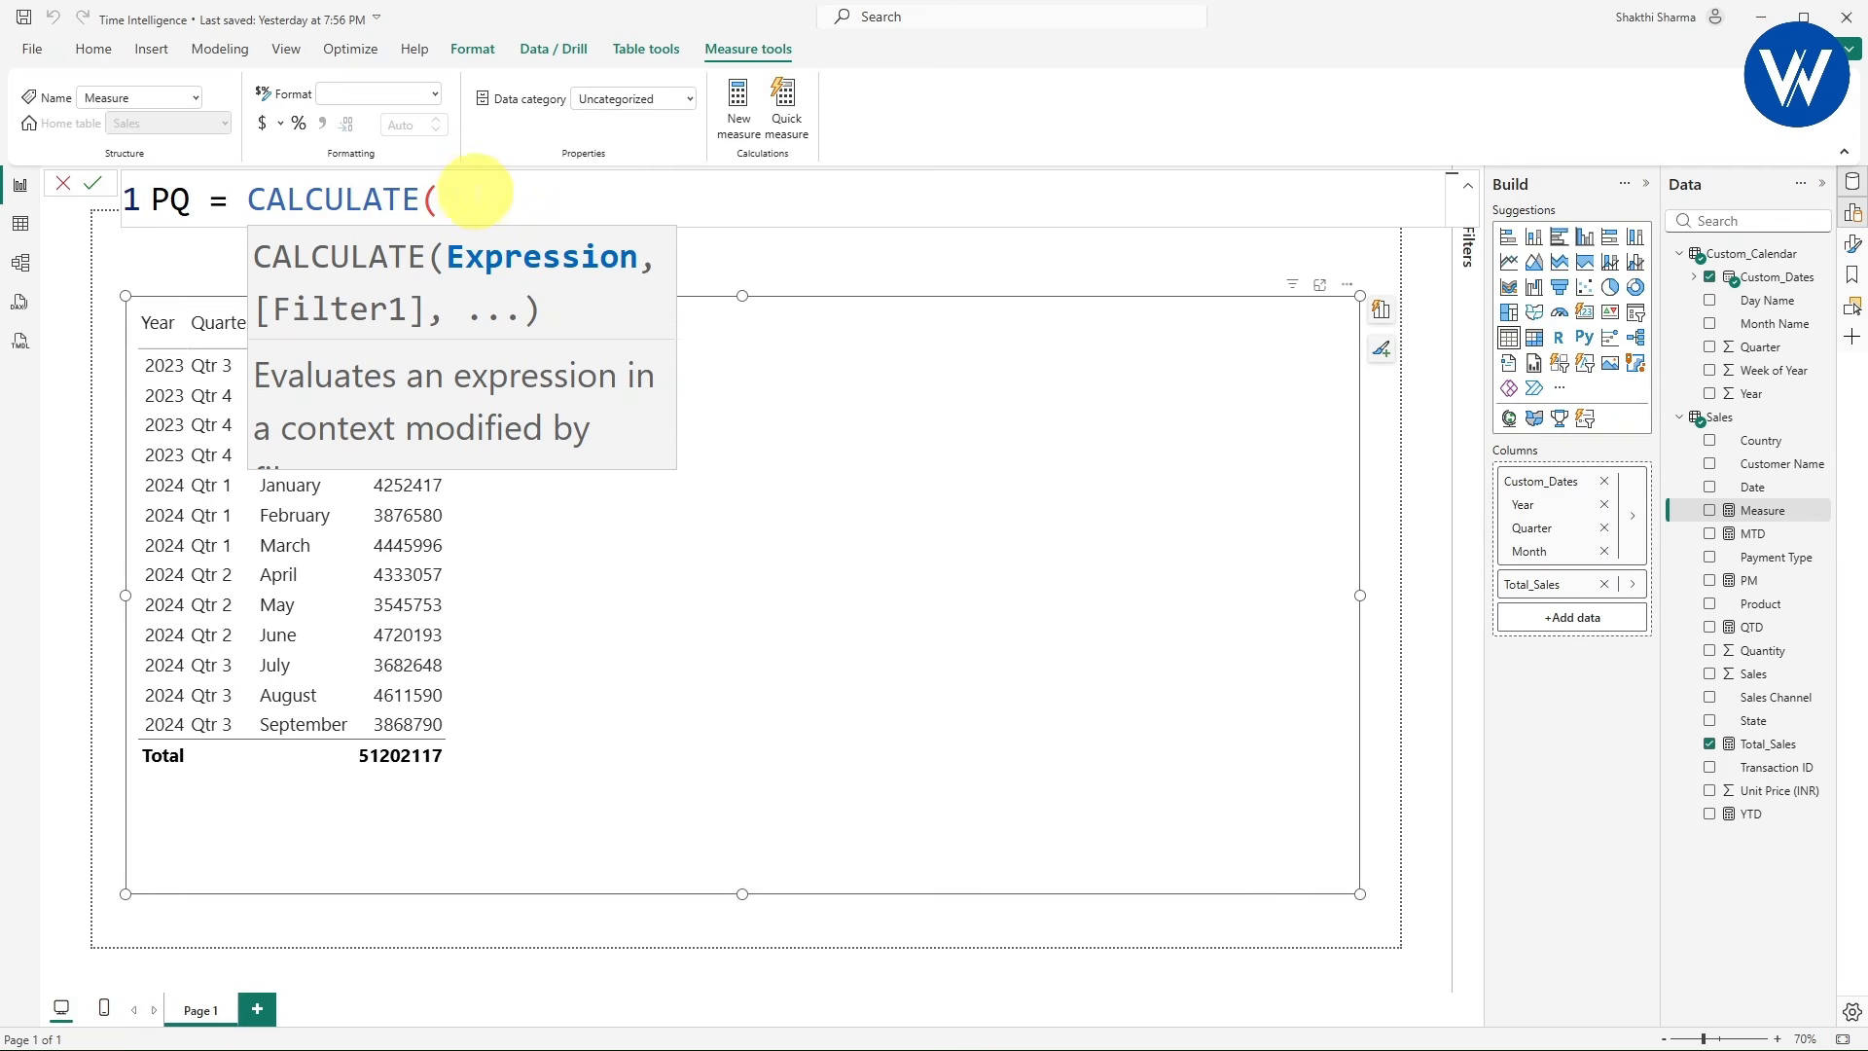
pyautogui.write('tot')
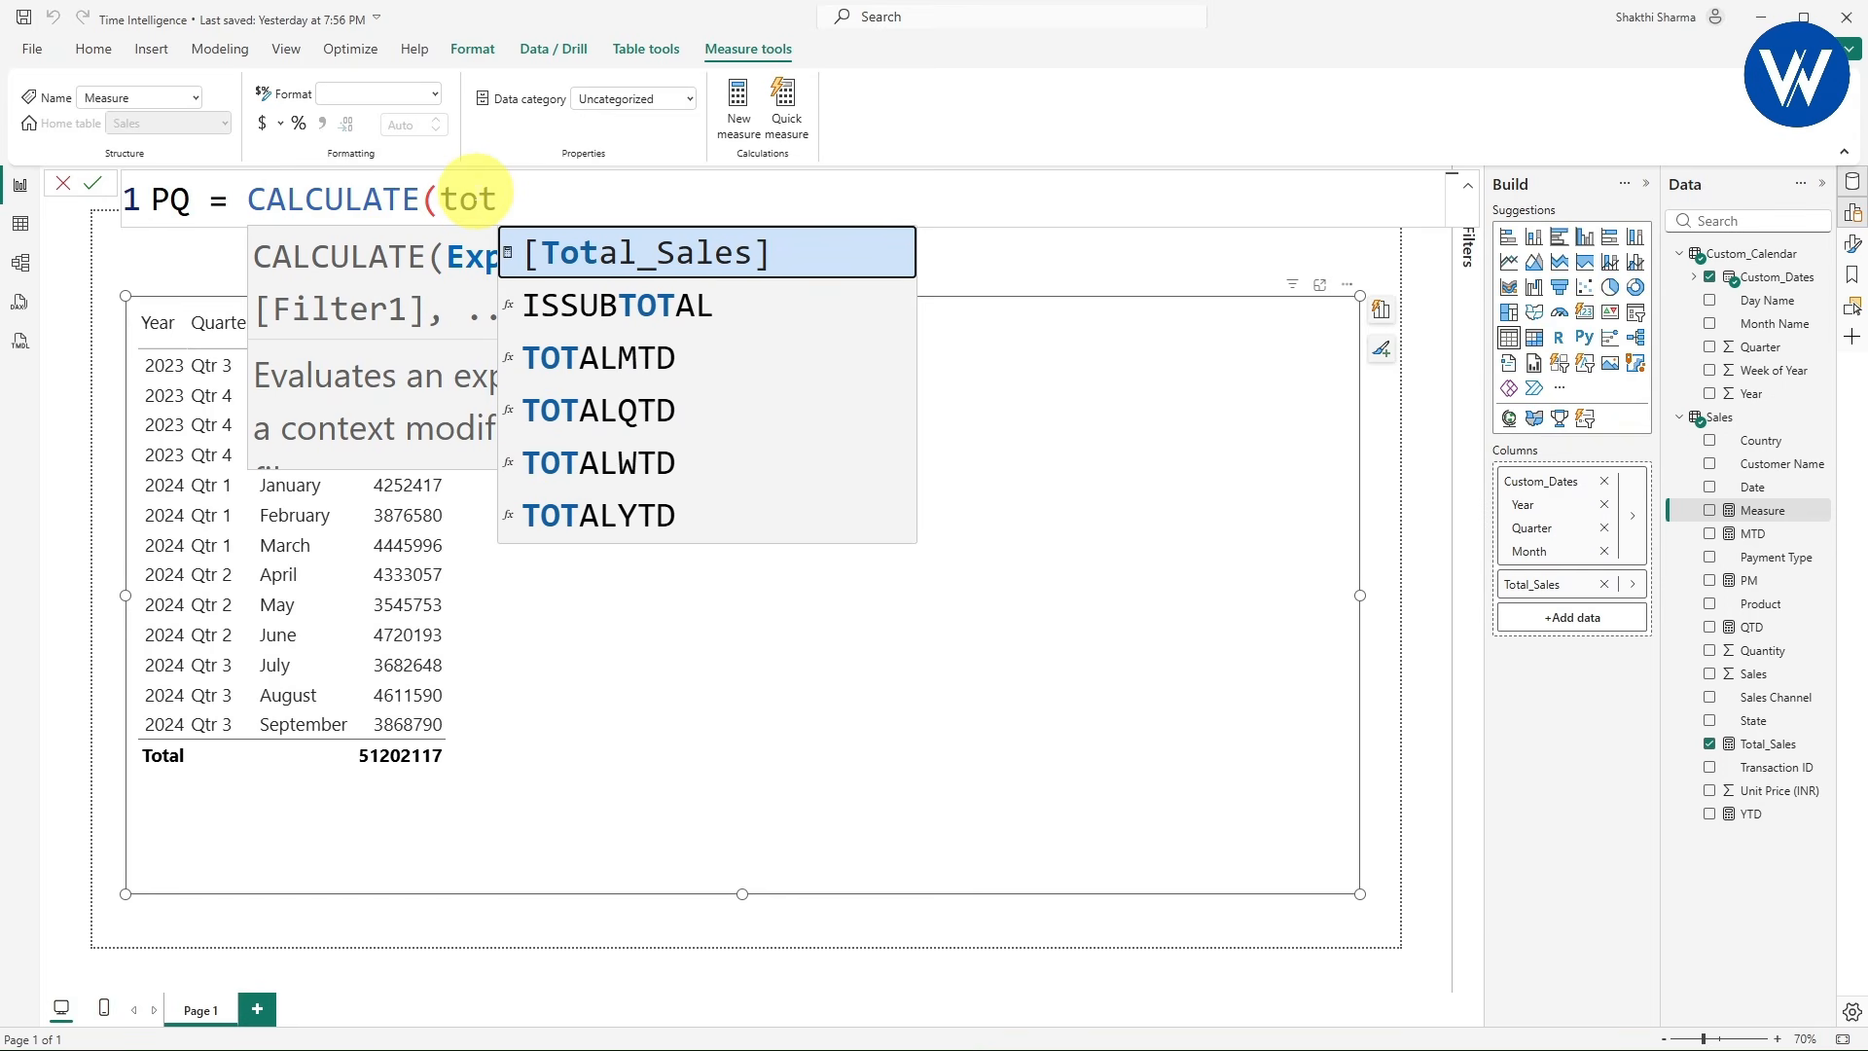
pyautogui.write('al')
pyautogui.press('Tab')
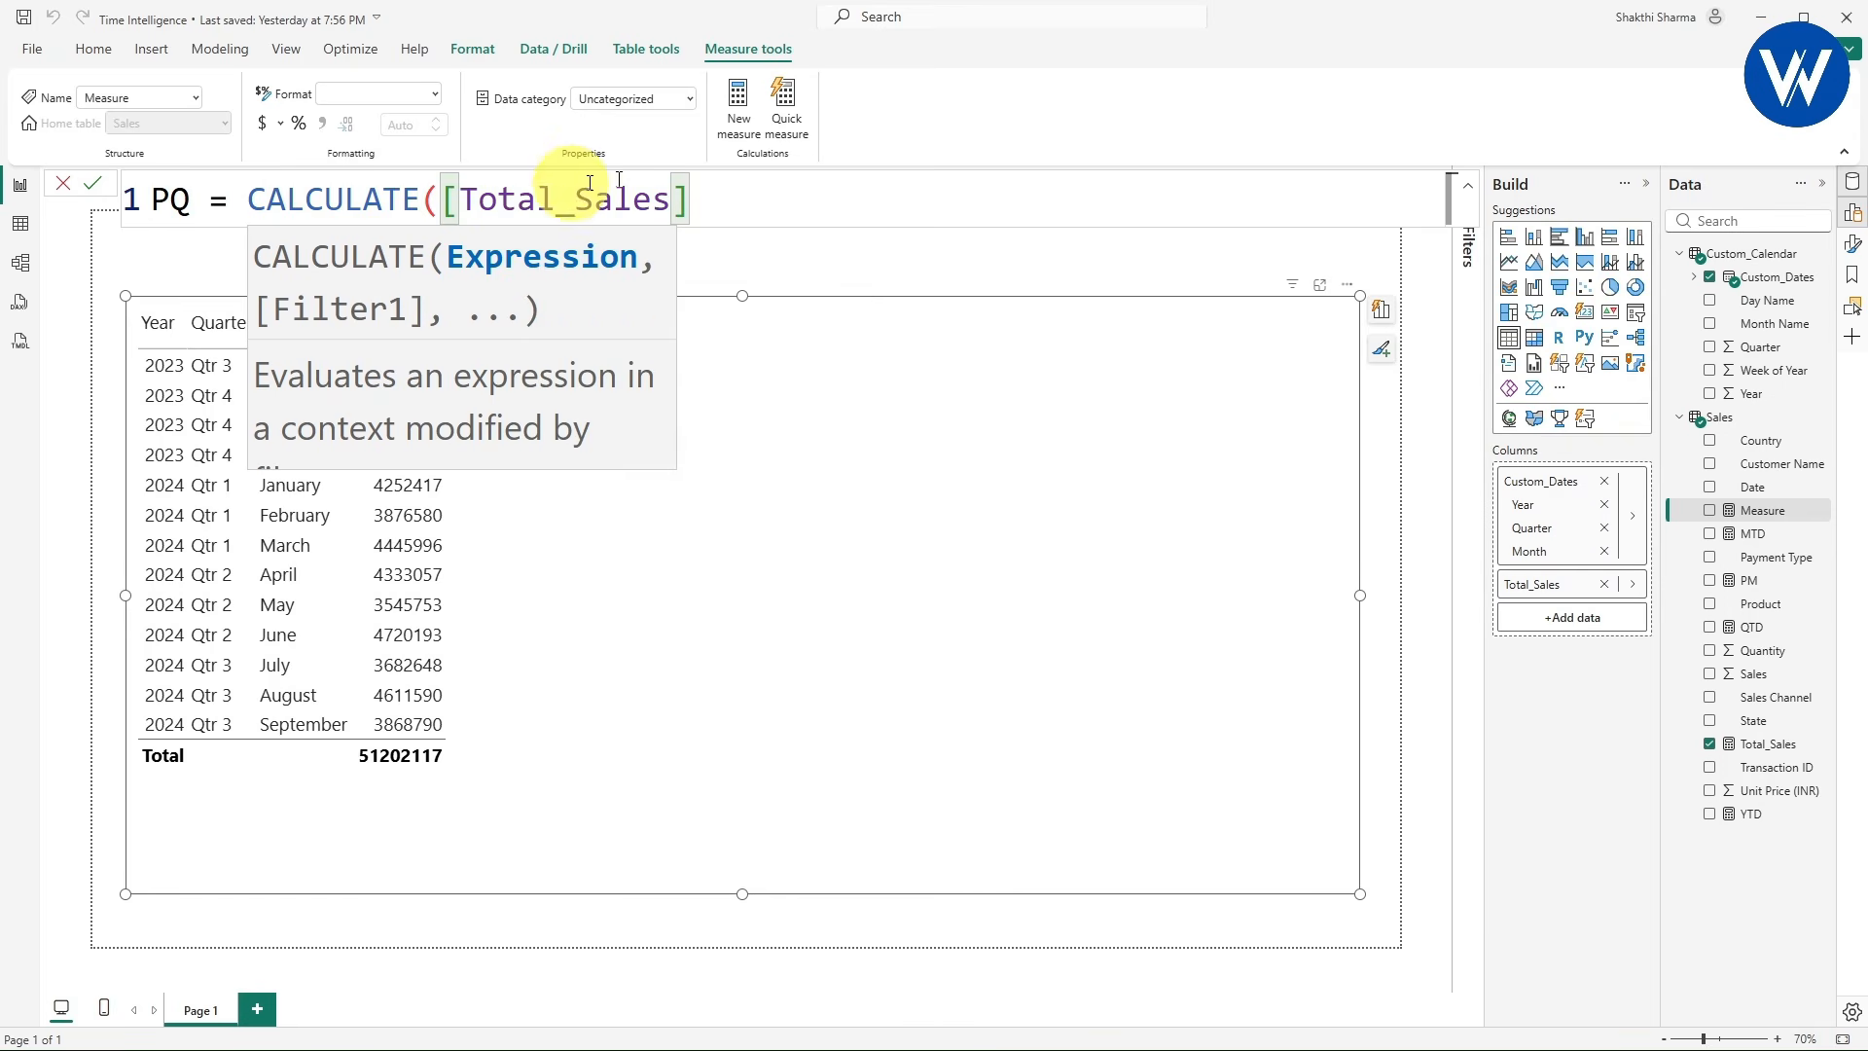
pyautogui.write(',')
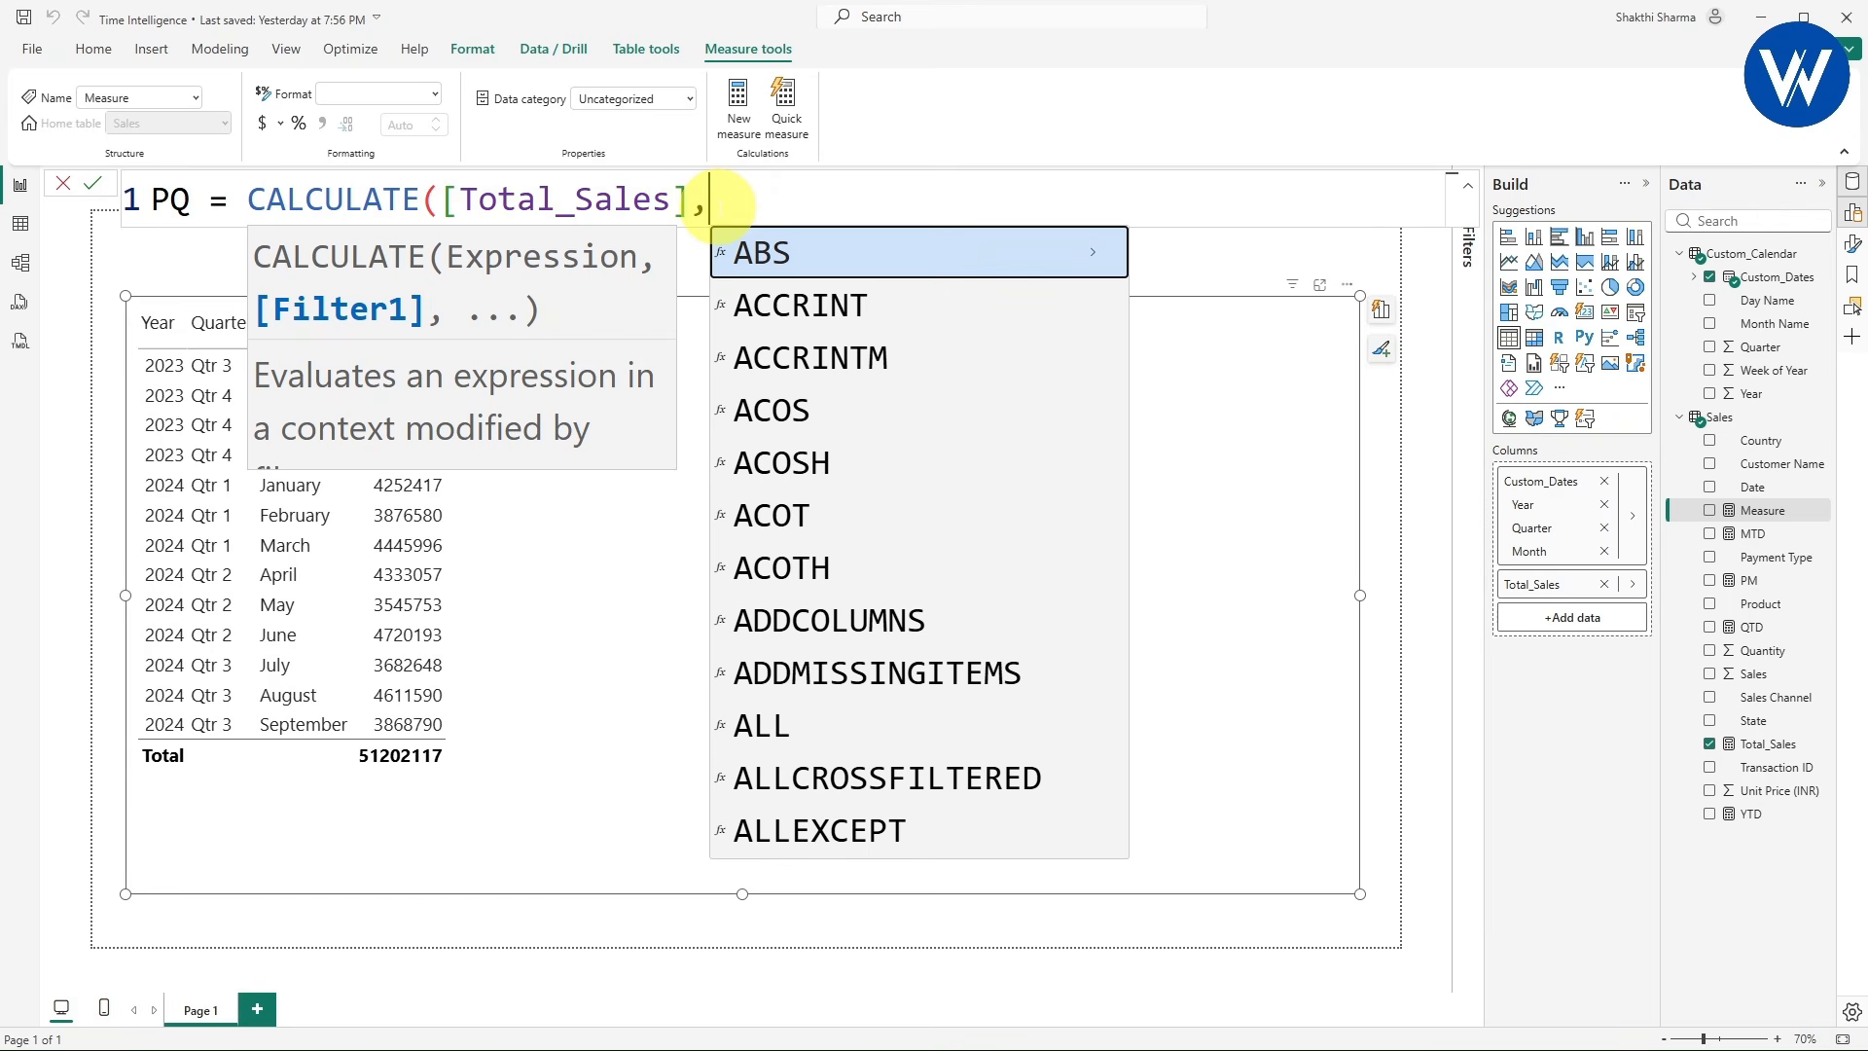
# - Complete the PQ formula with the filter PREVIOUSQUARTER(Custom_Calendar[Custom_Dates]) and commit the measure
pyautogui.write('pre')
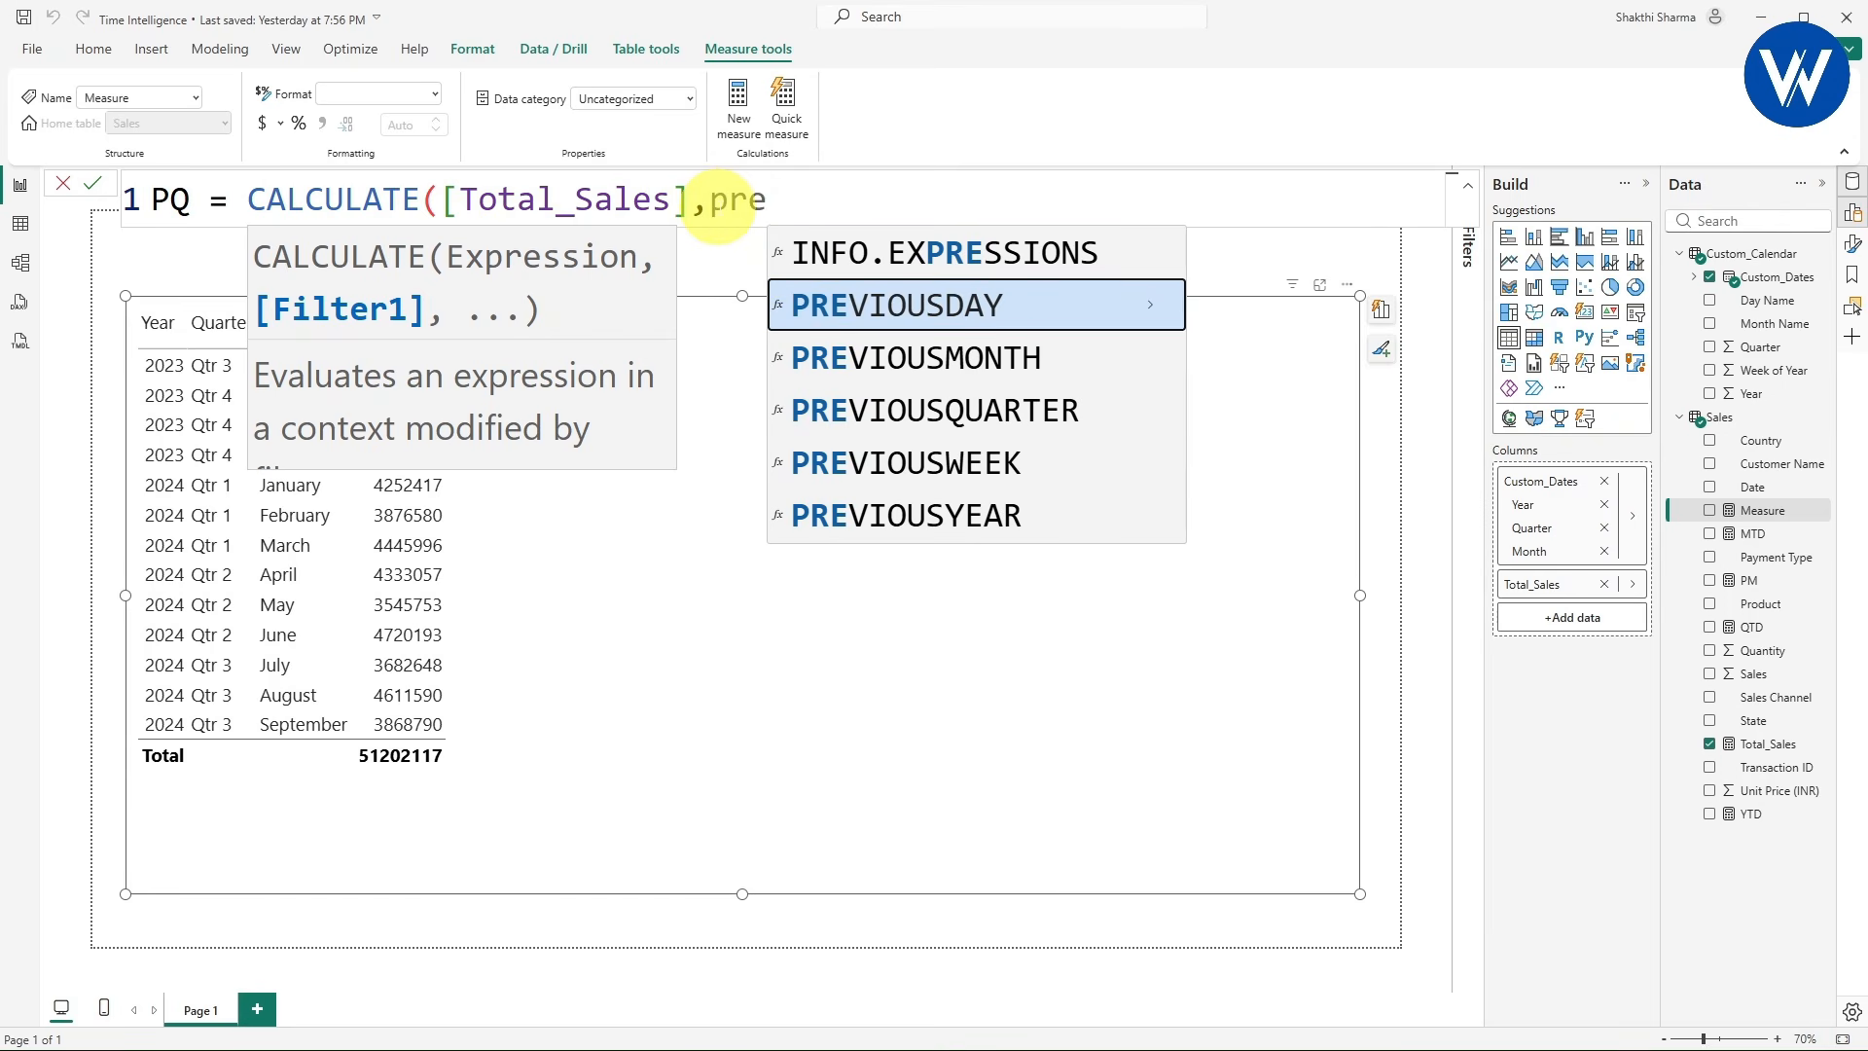
pyautogui.click(890, 410)
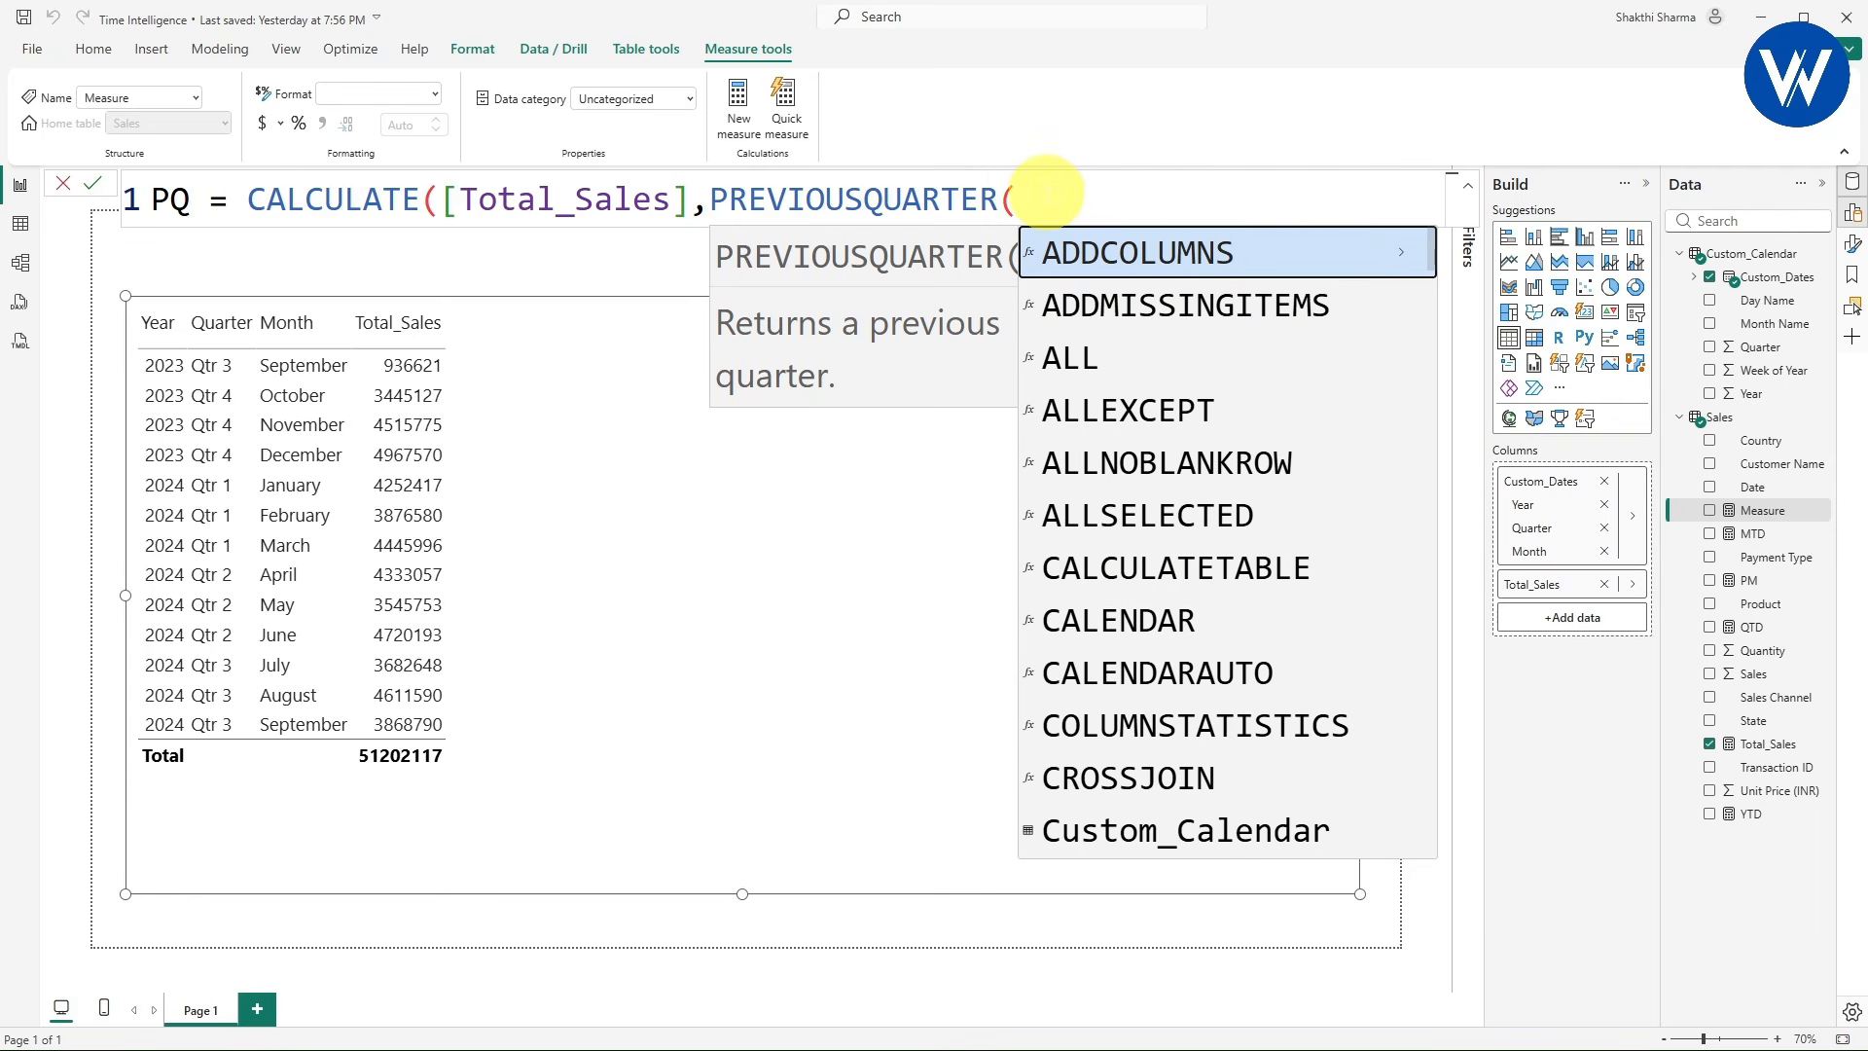
pyautogui.write('custom')
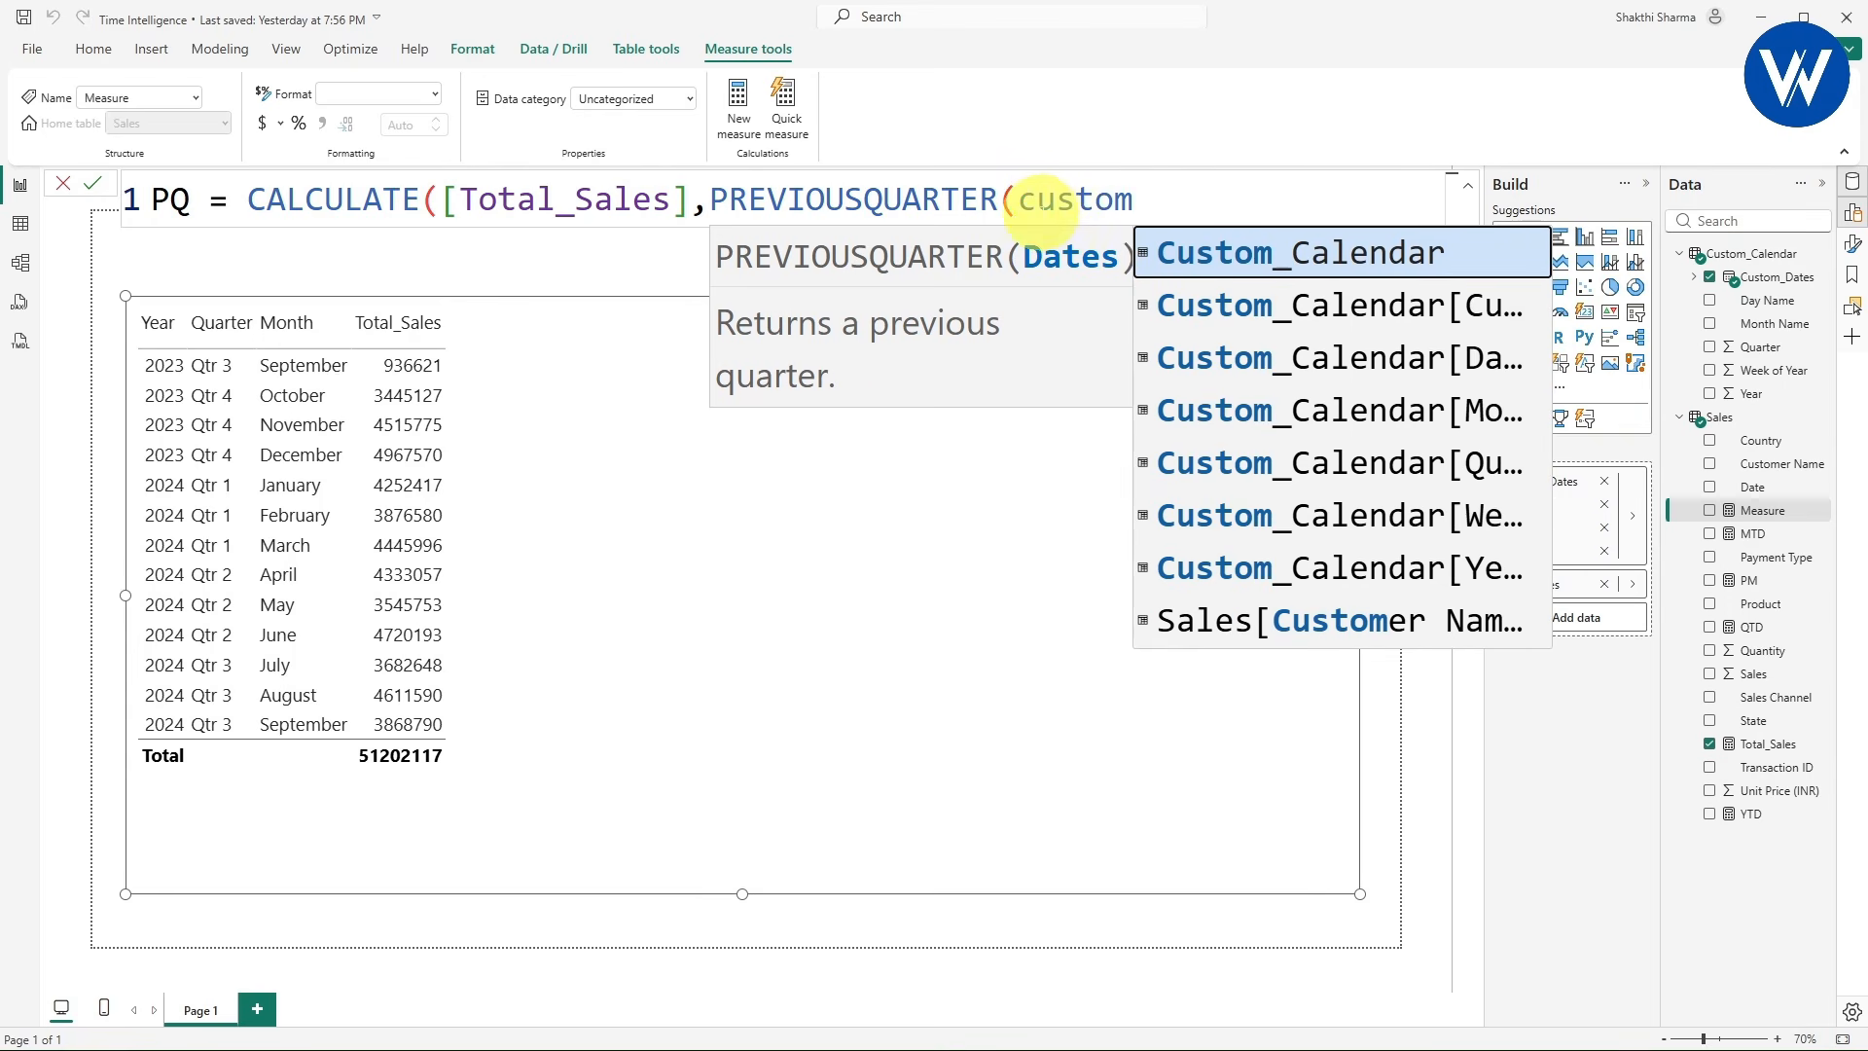
pyautogui.click(1307, 305)
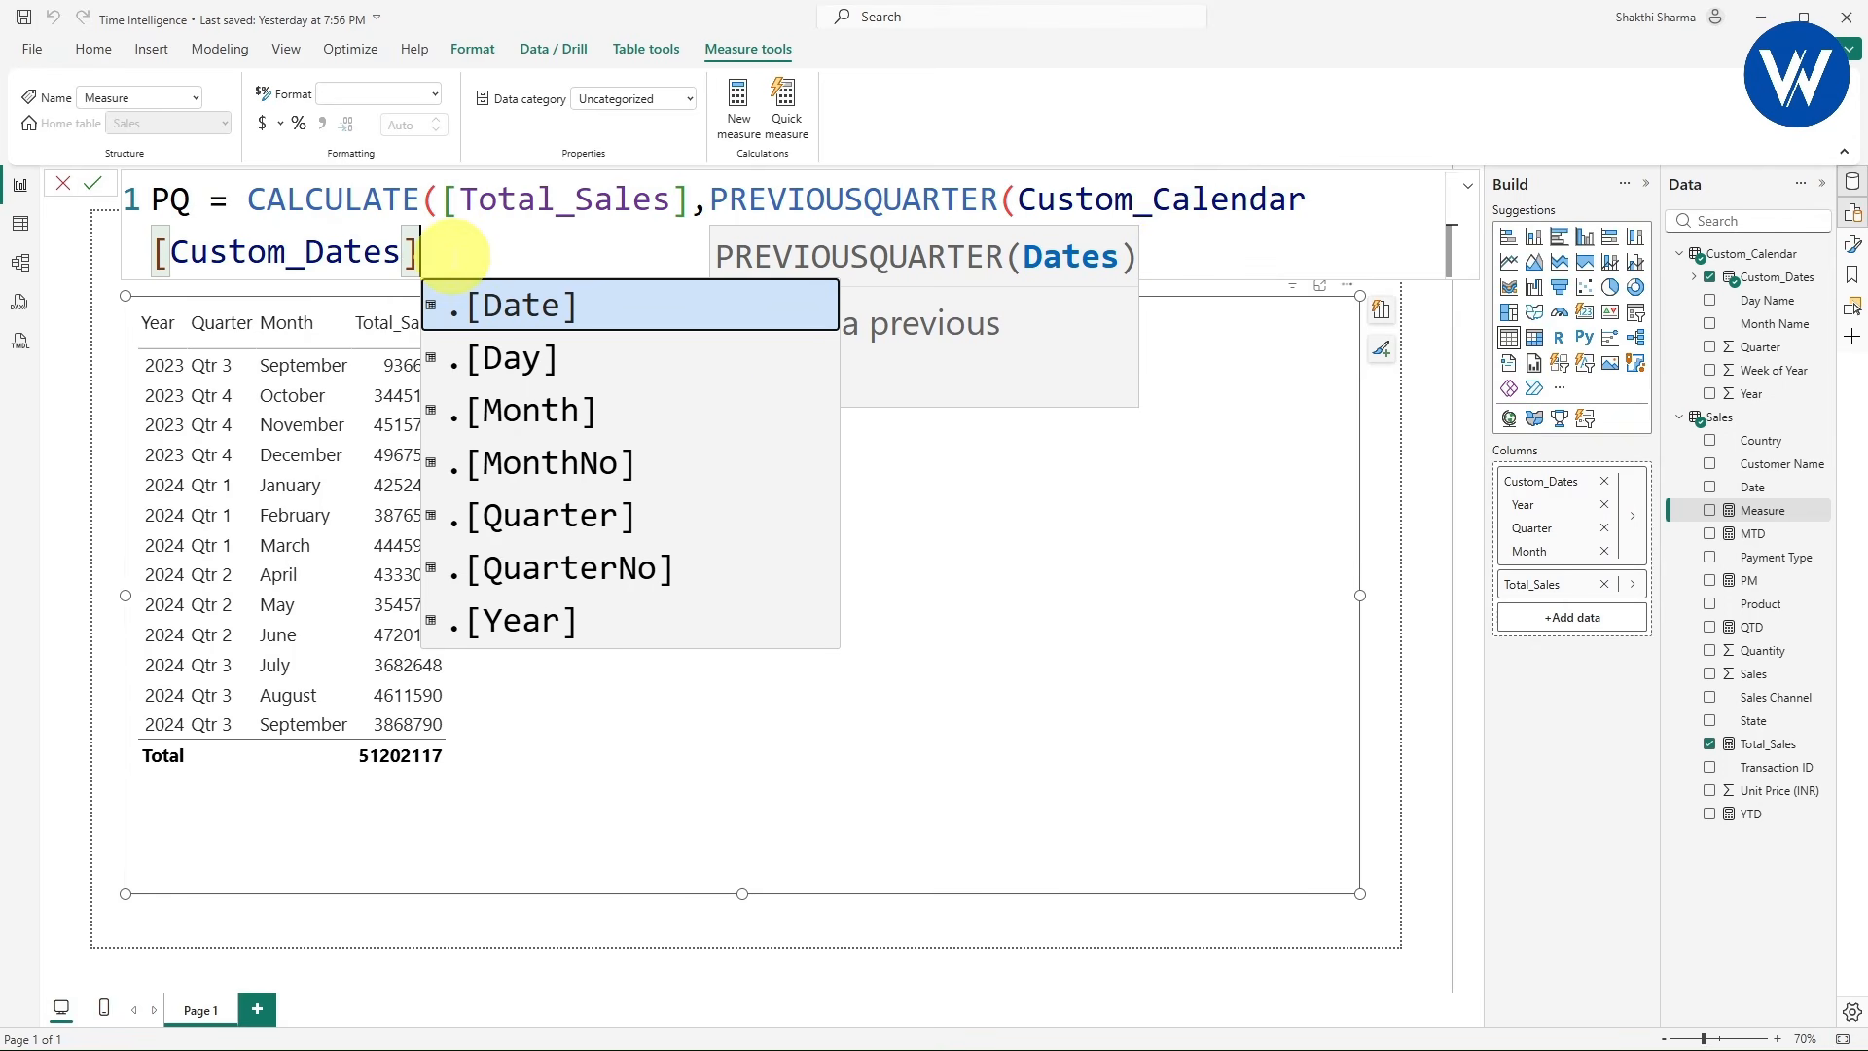
pyautogui.write('))')
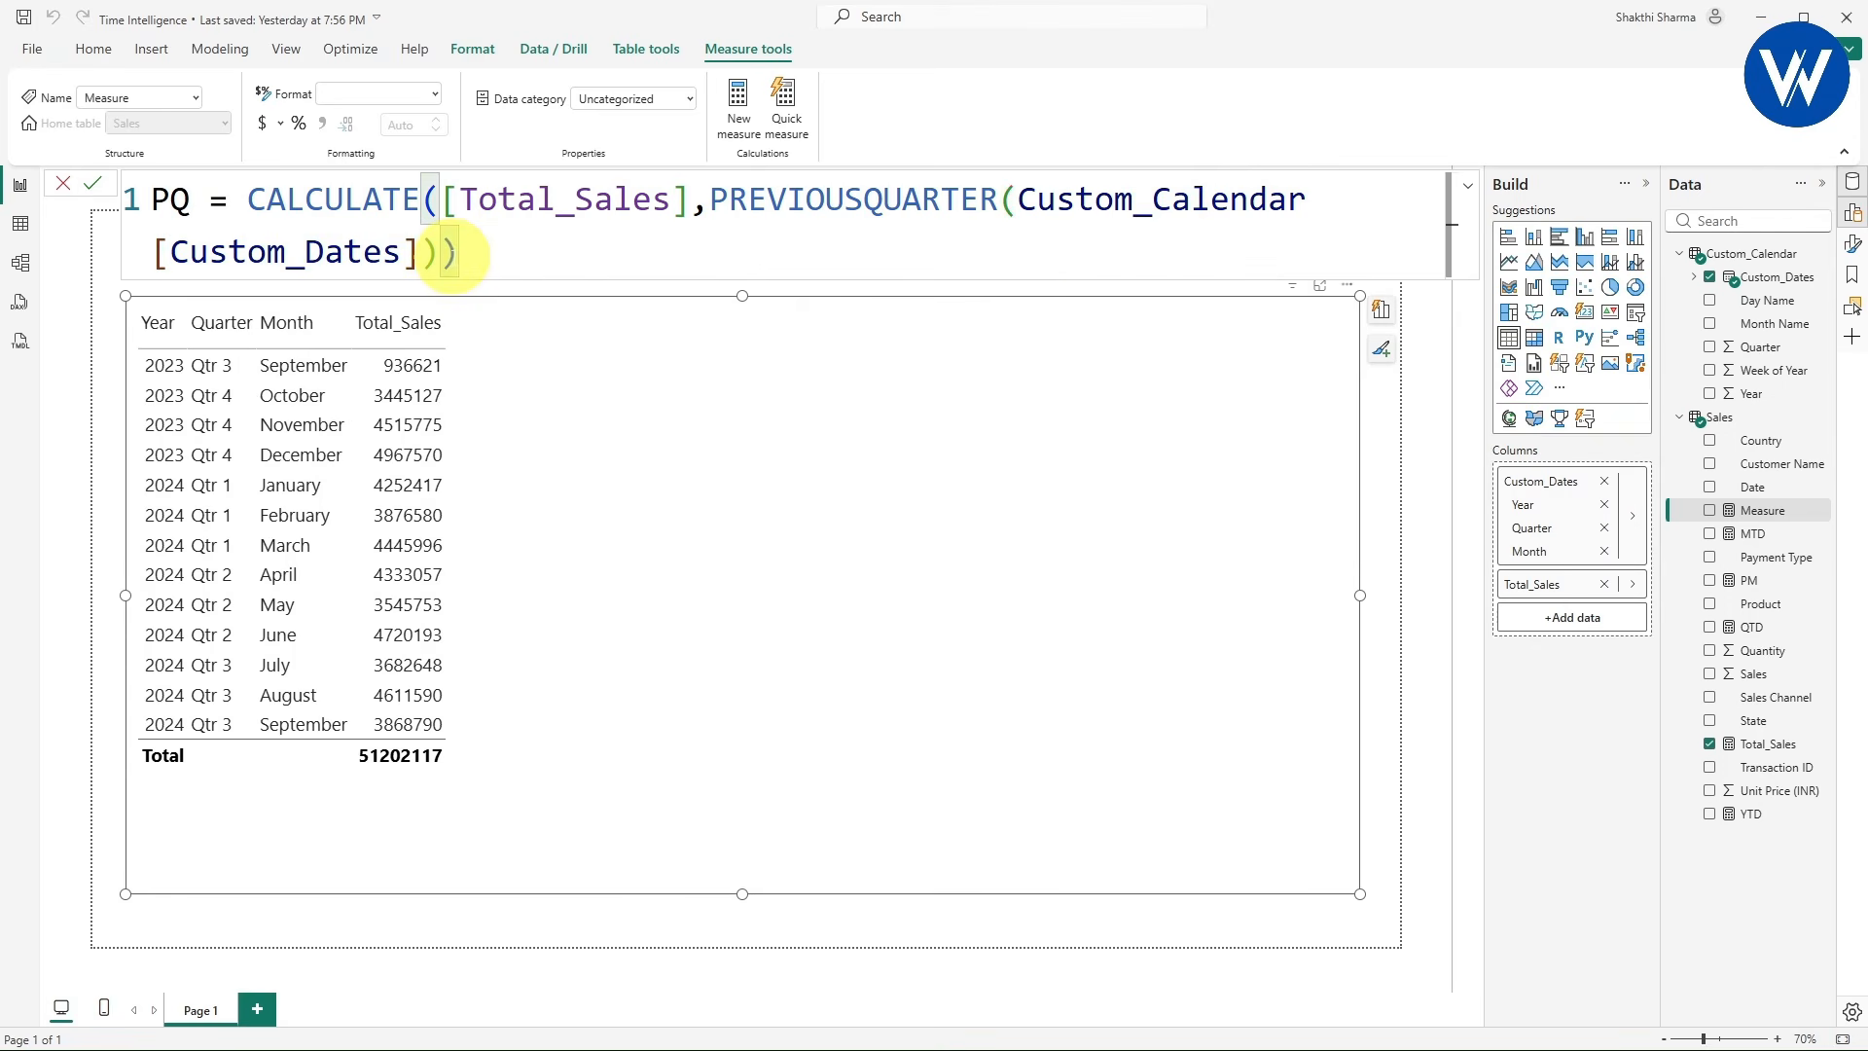
pyautogui.press('Return')
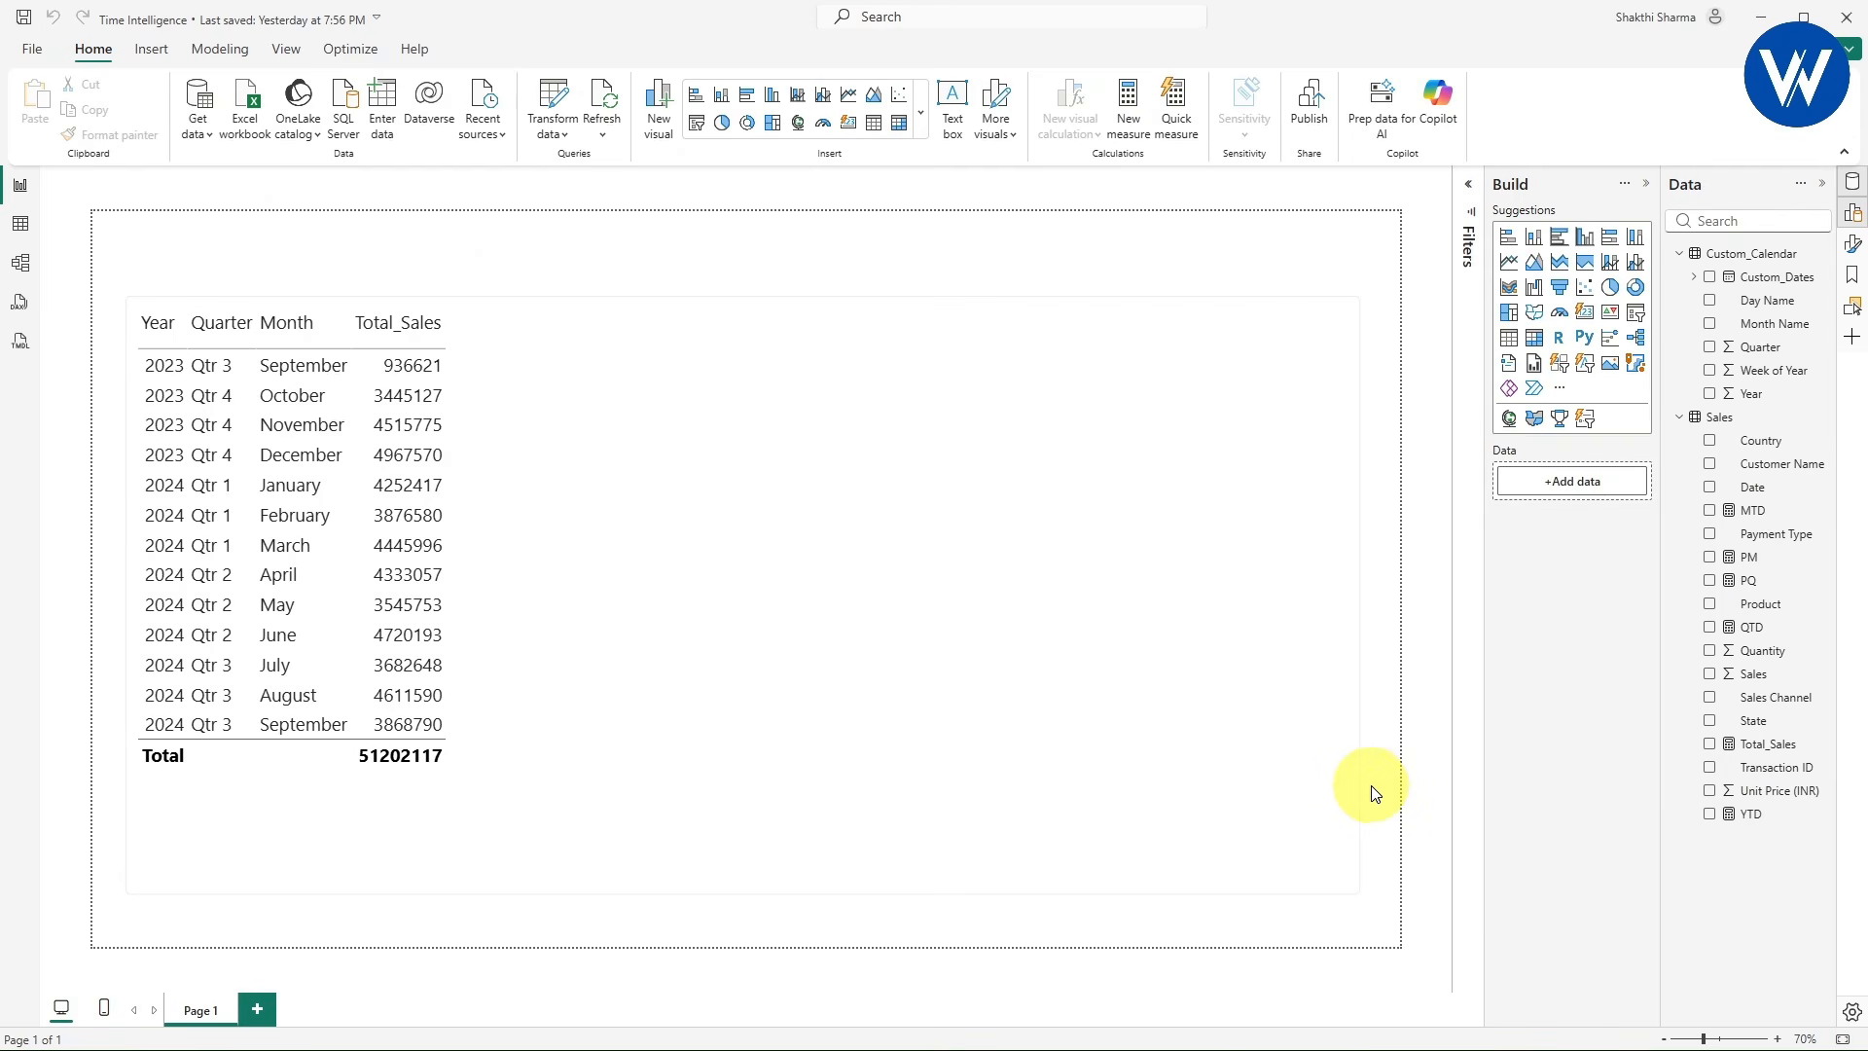
# - Add the PQ measure to the table visual as a column after Total_Sales
pyautogui.click(1337, 784)
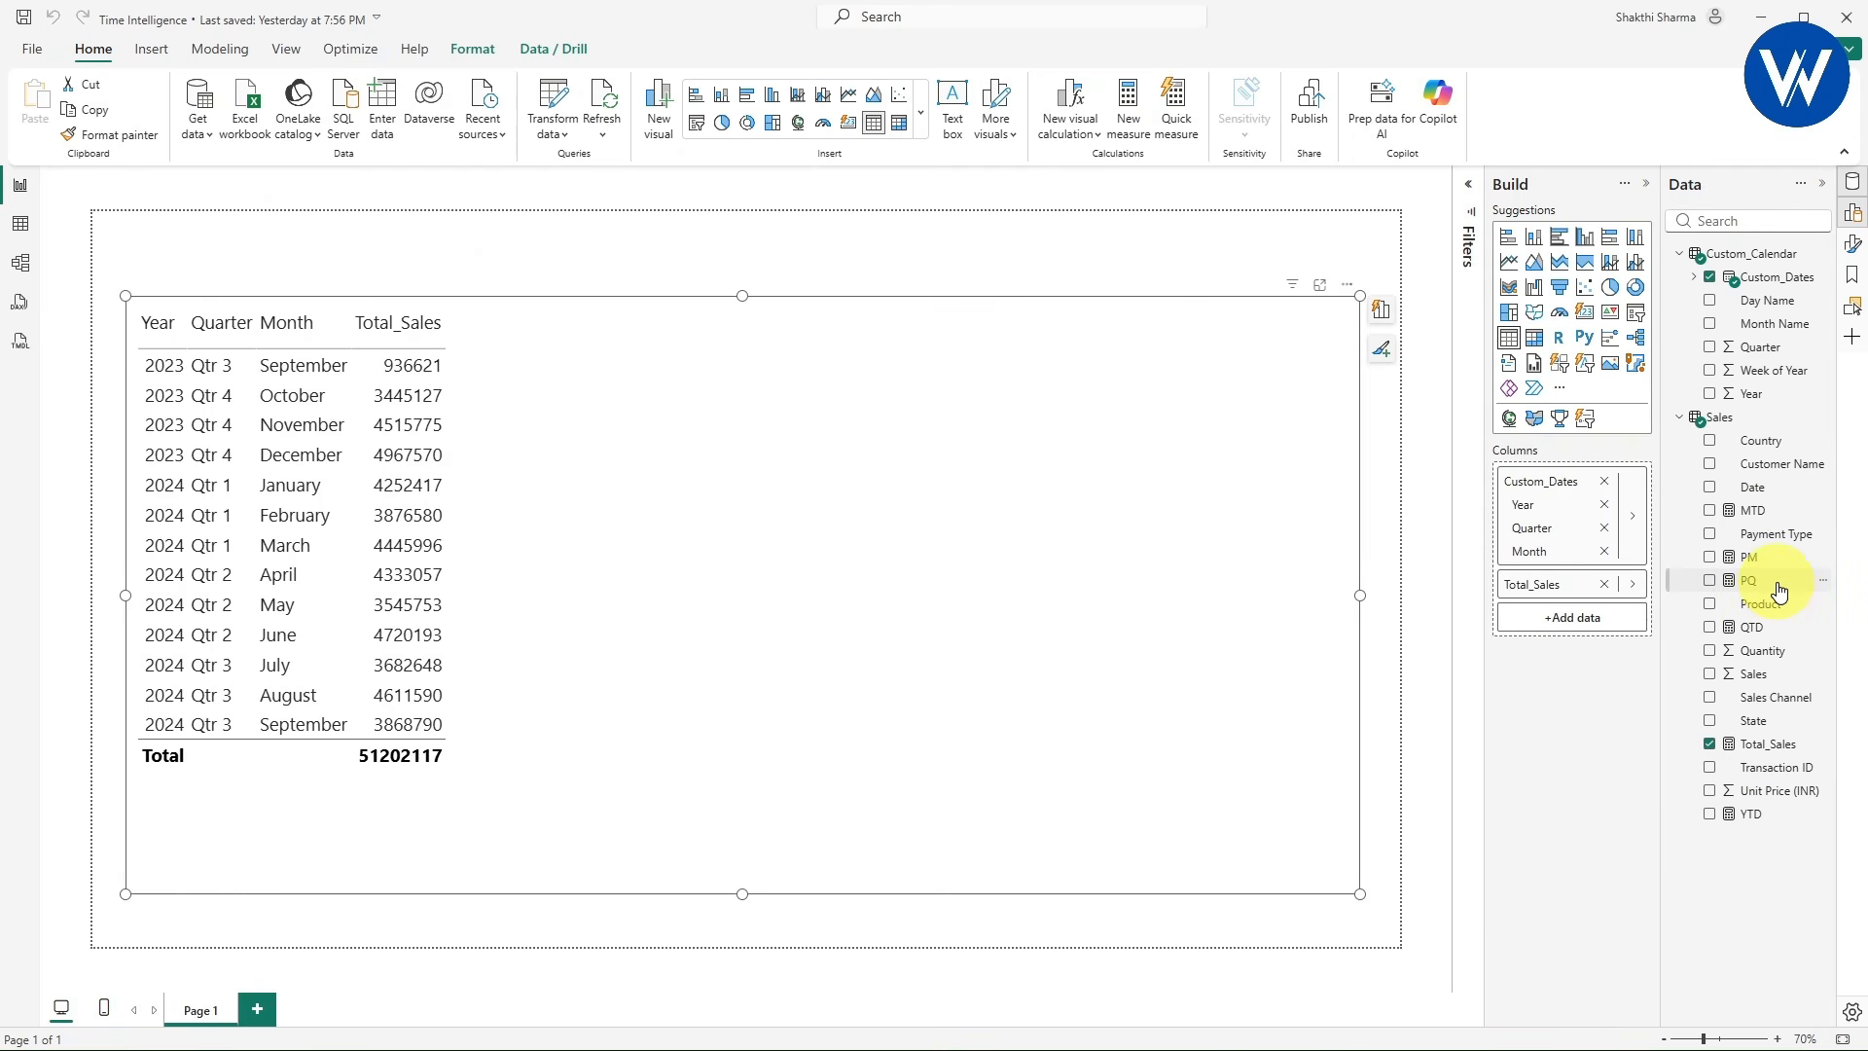
pyautogui.moveTo(1778, 590); pyautogui.dragTo(1587, 625)
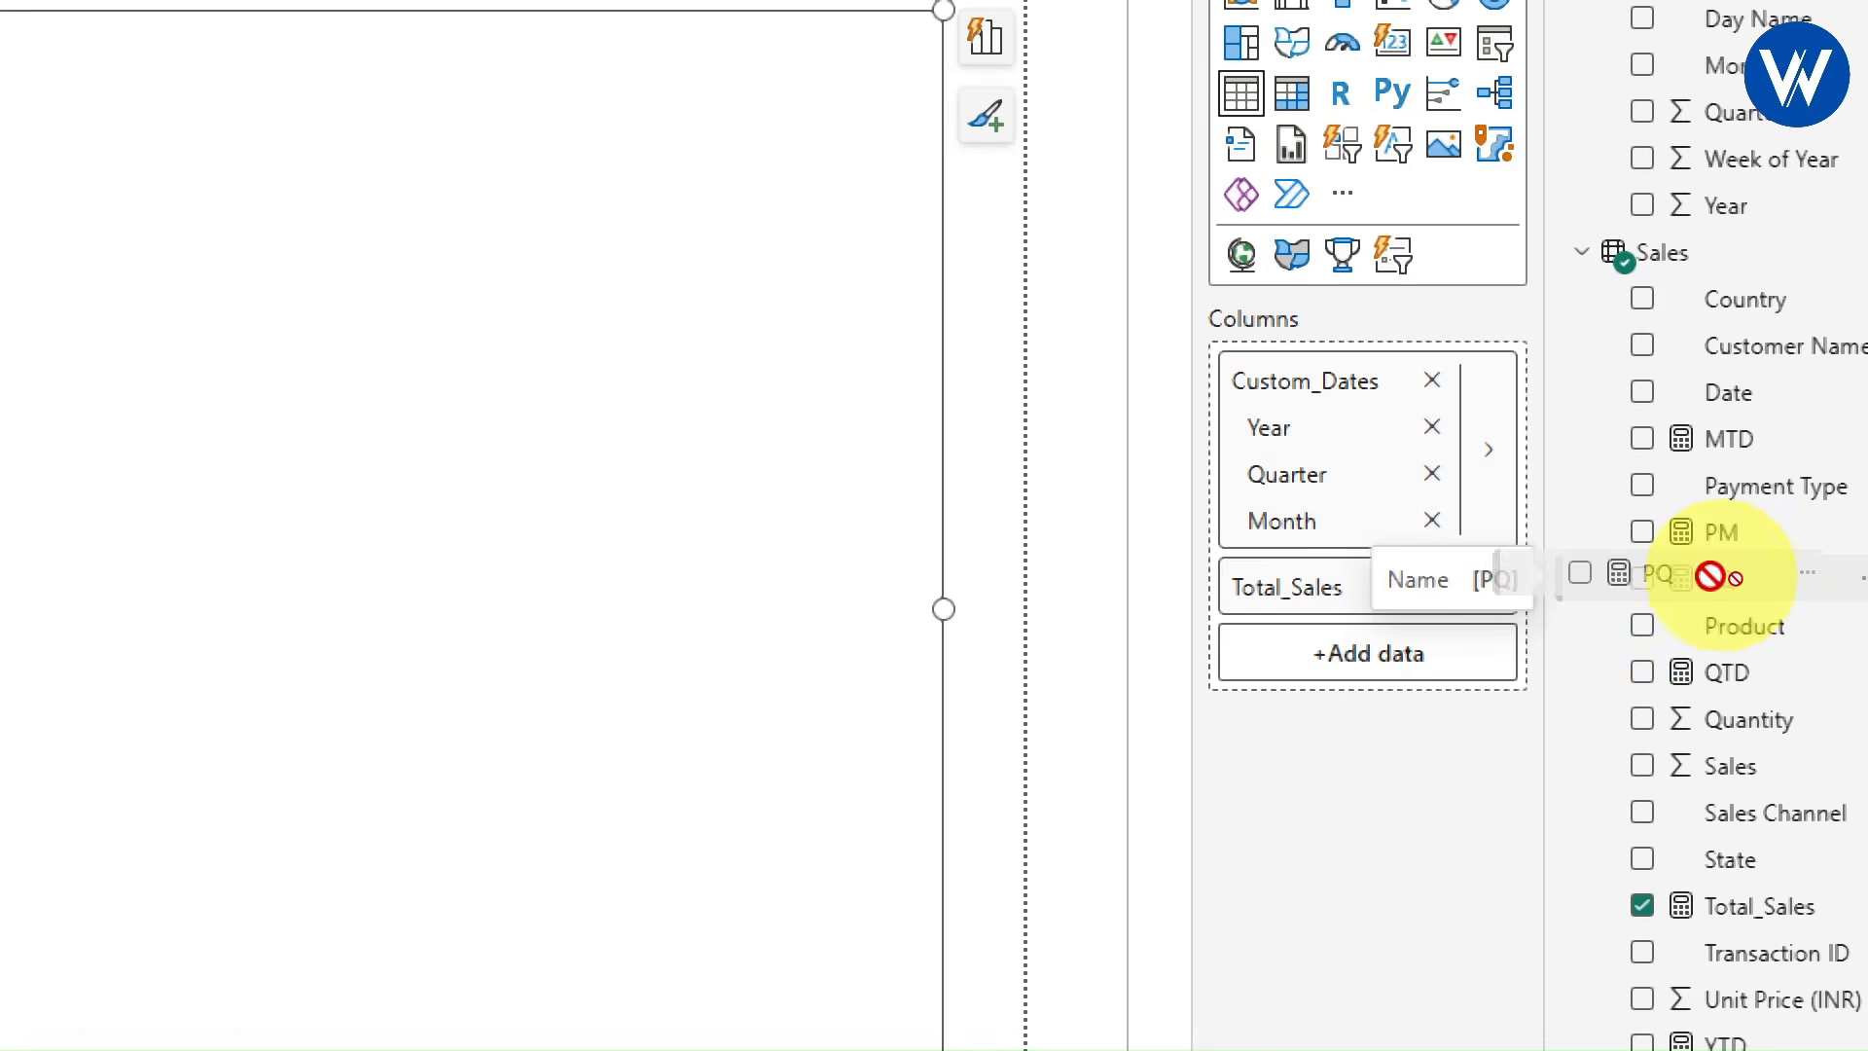
pyautogui.moveTo(1399, 672); pyautogui.dragTo(1386, 662)
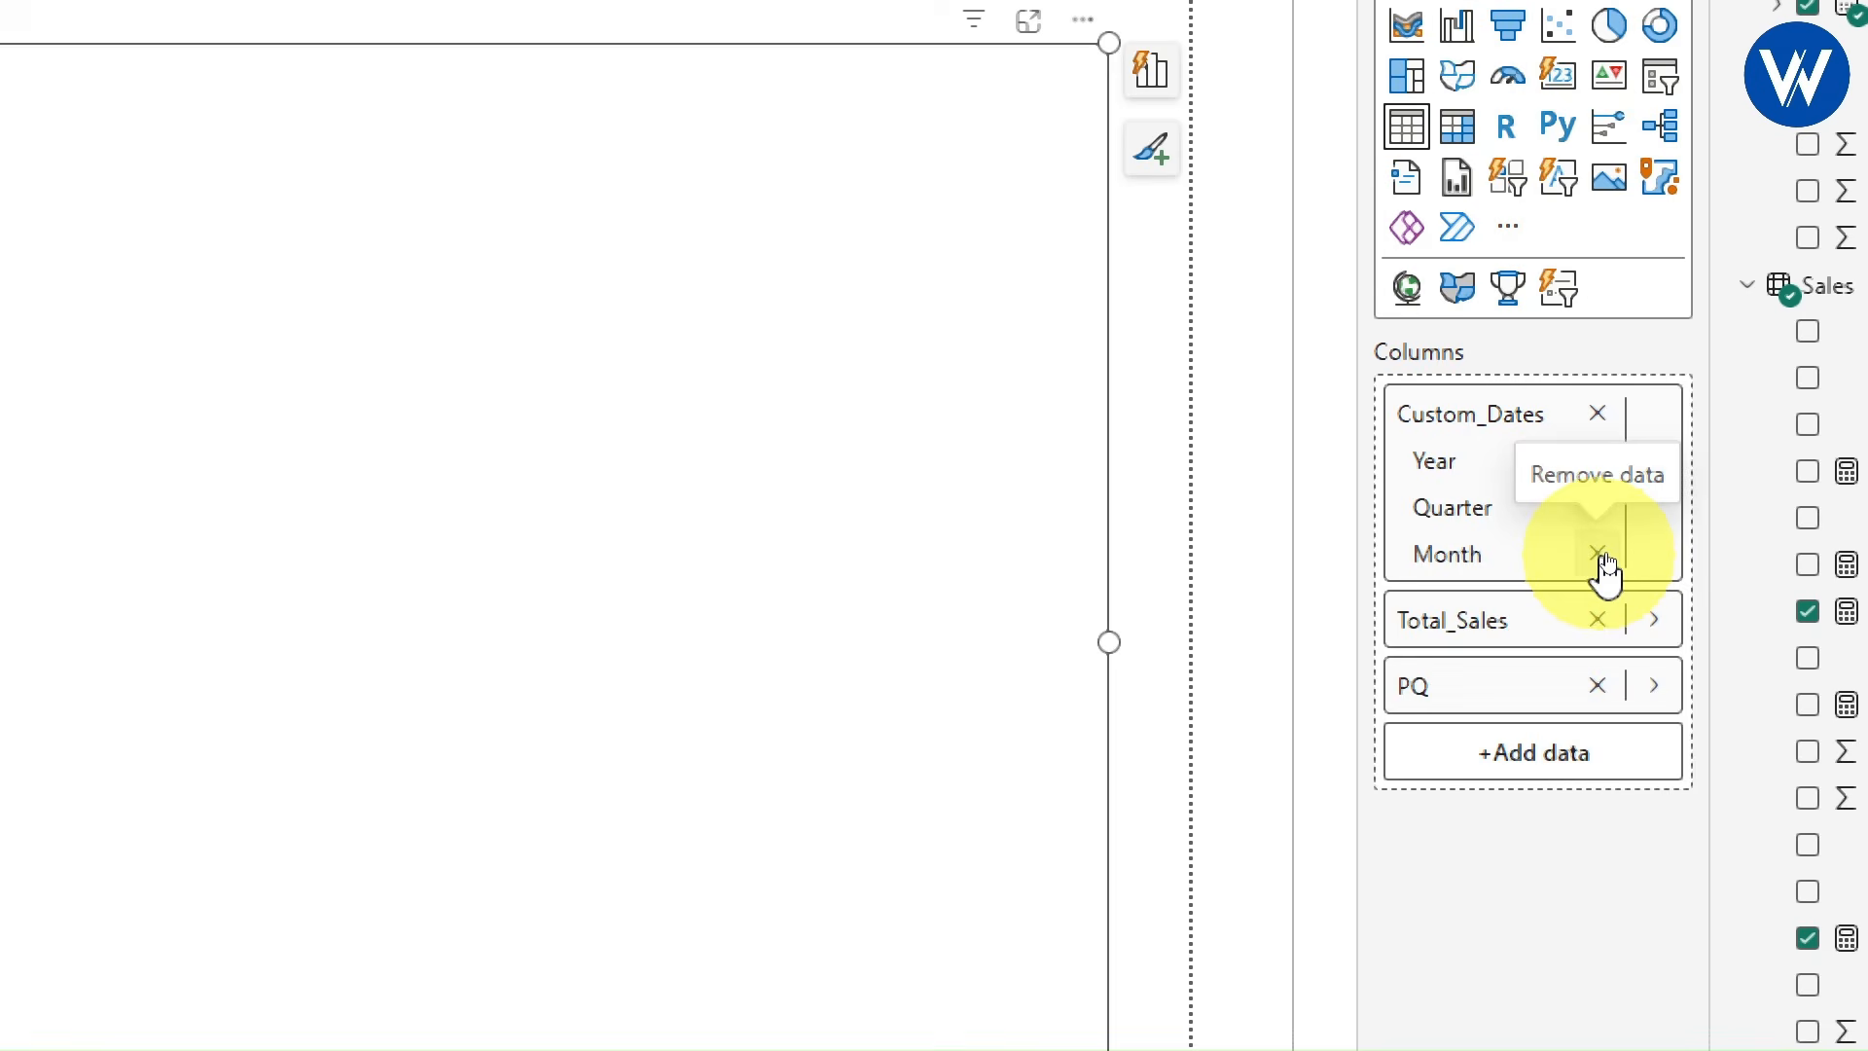
# - Remove the Month level from the table's Custom_Dates hierarchy and shrink the visual to fit its rows
pyautogui.click(1599, 555)
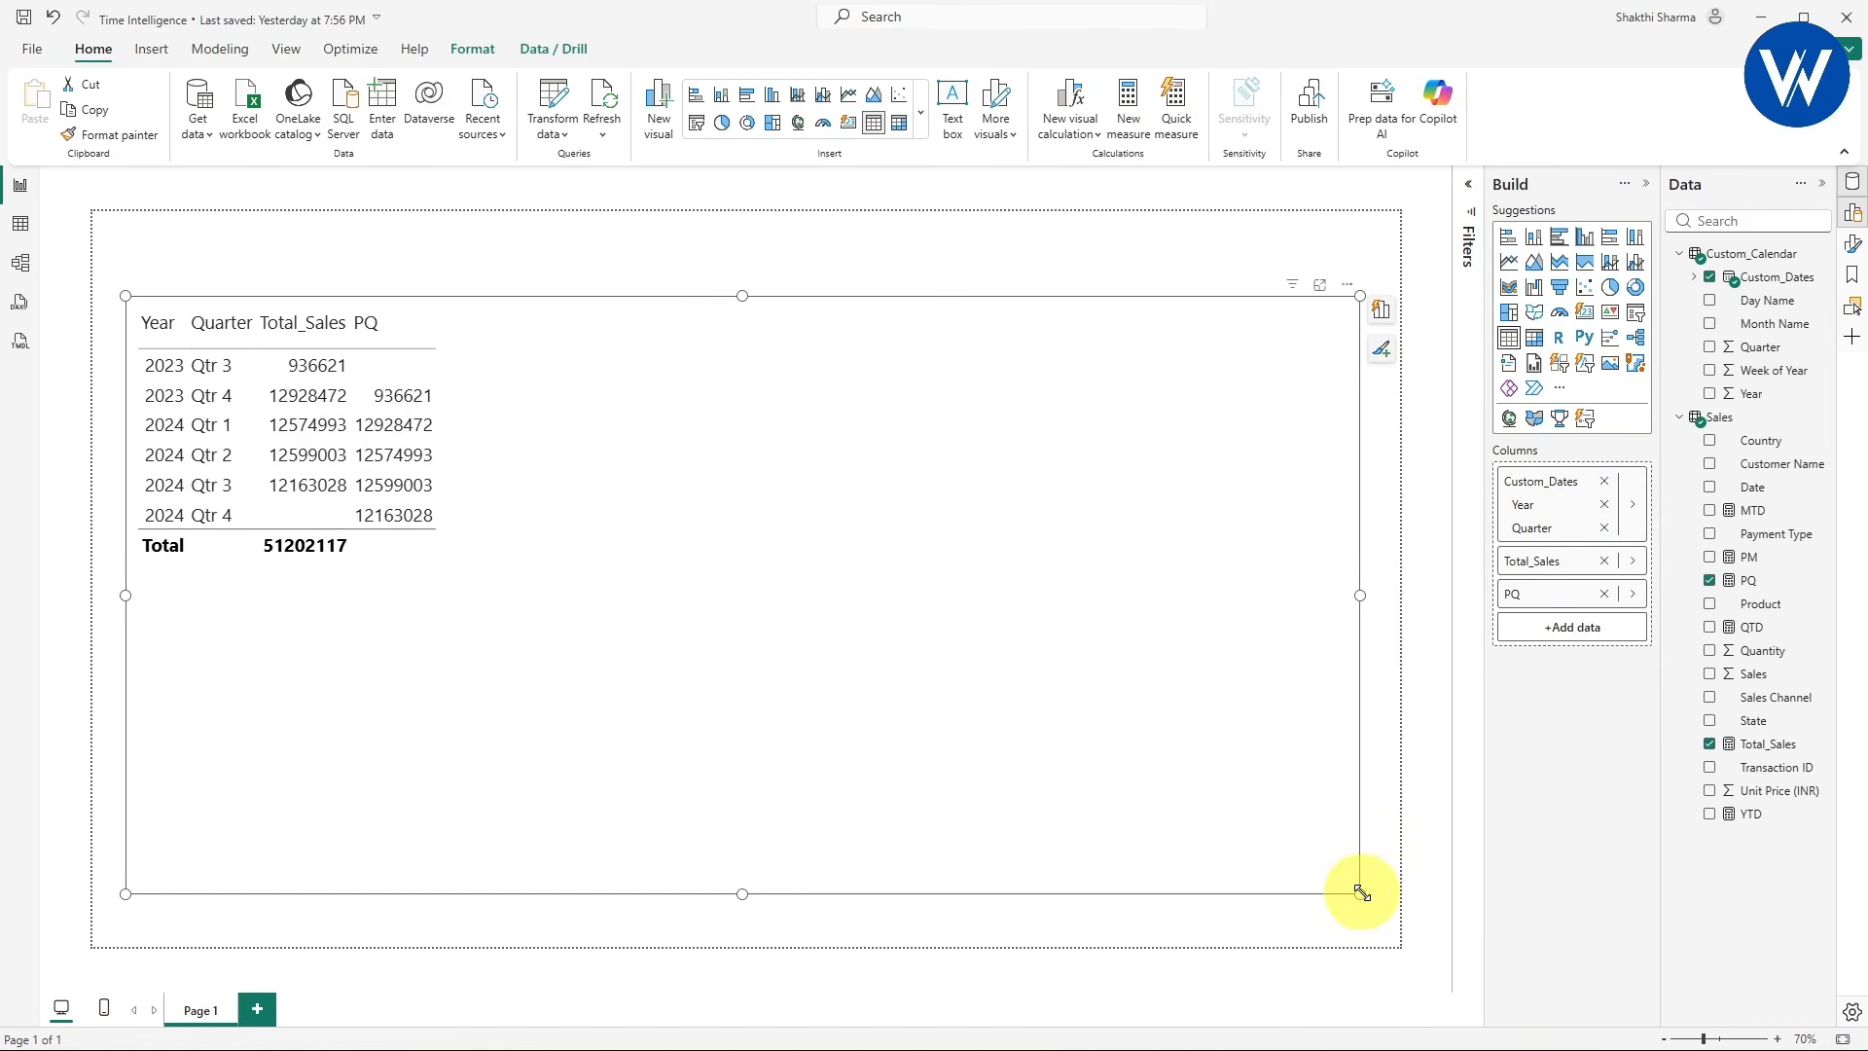
pyautogui.moveTo(1361, 892); pyautogui.dragTo(530, 595)
pyautogui.click(555, 567)
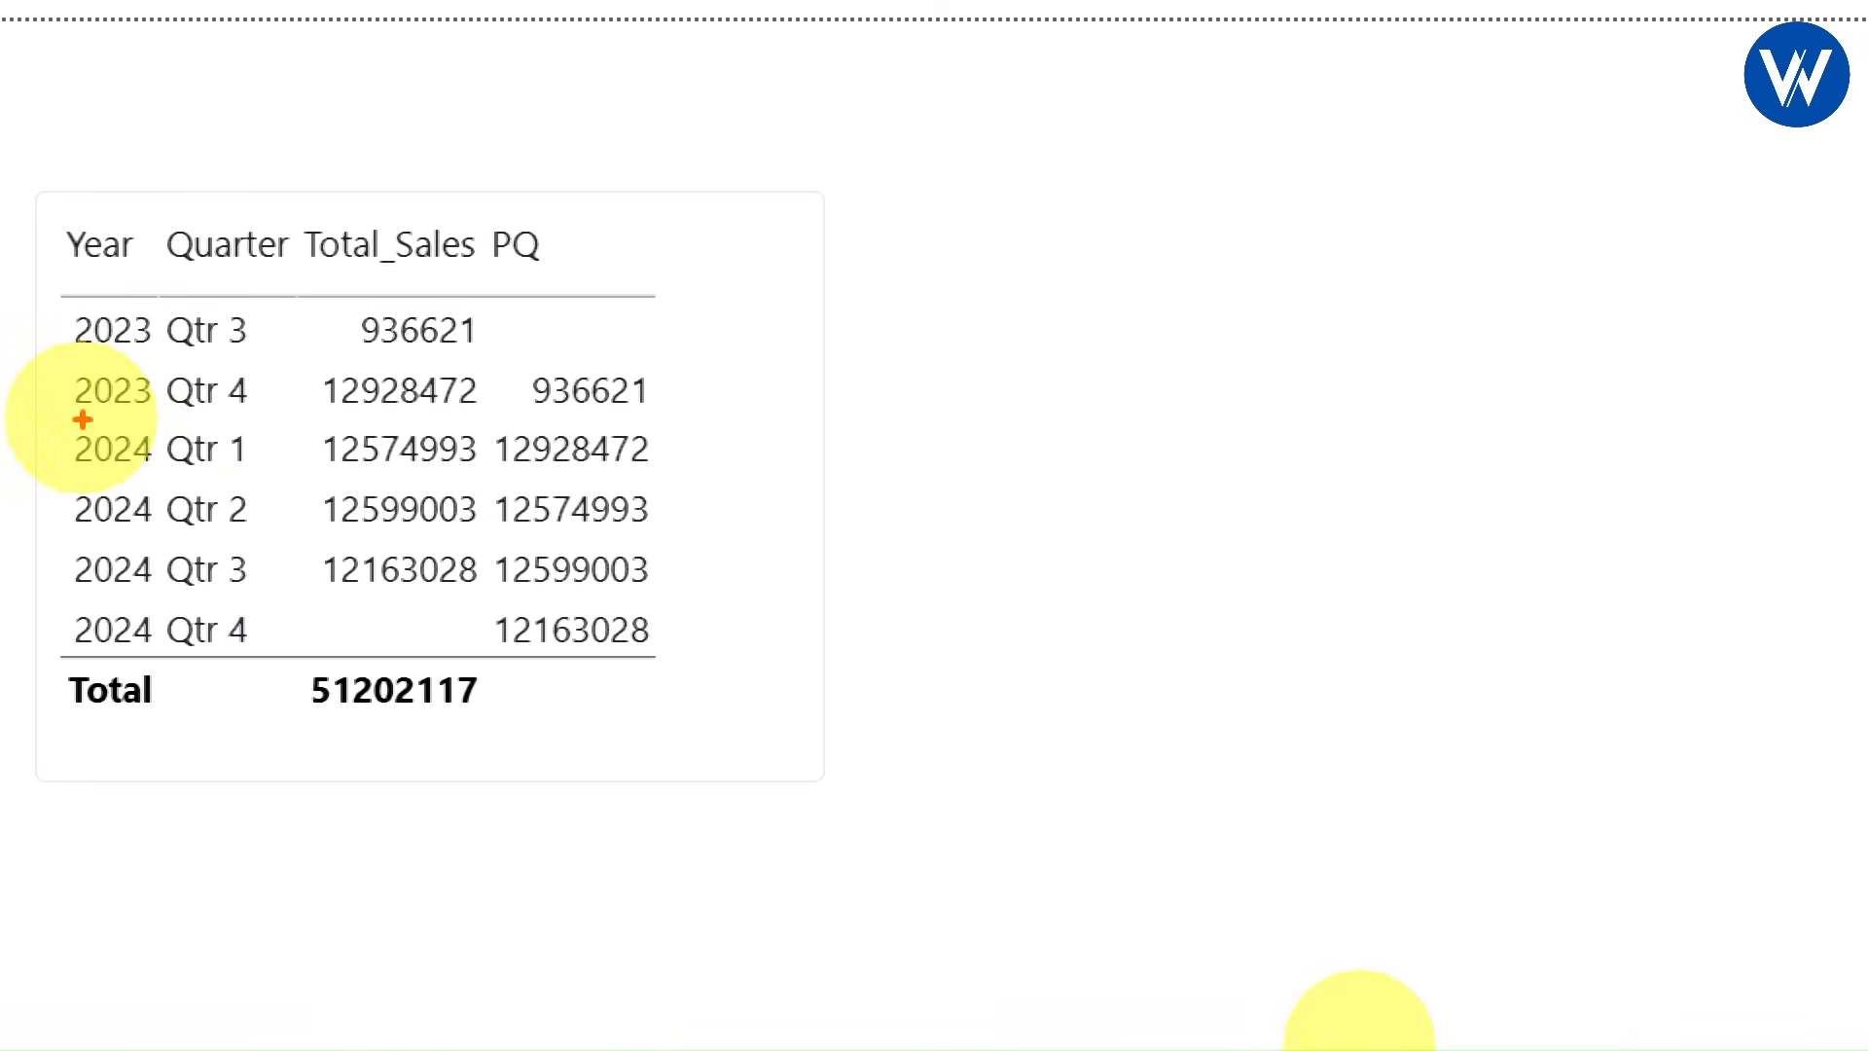
# - Compare the PQ values for 2023 Qtr 3 and Qtr 4 with the preceding quarter's Total_Sales in the table
pyautogui.moveTo(79, 417); pyautogui.dragTo(496, 414)
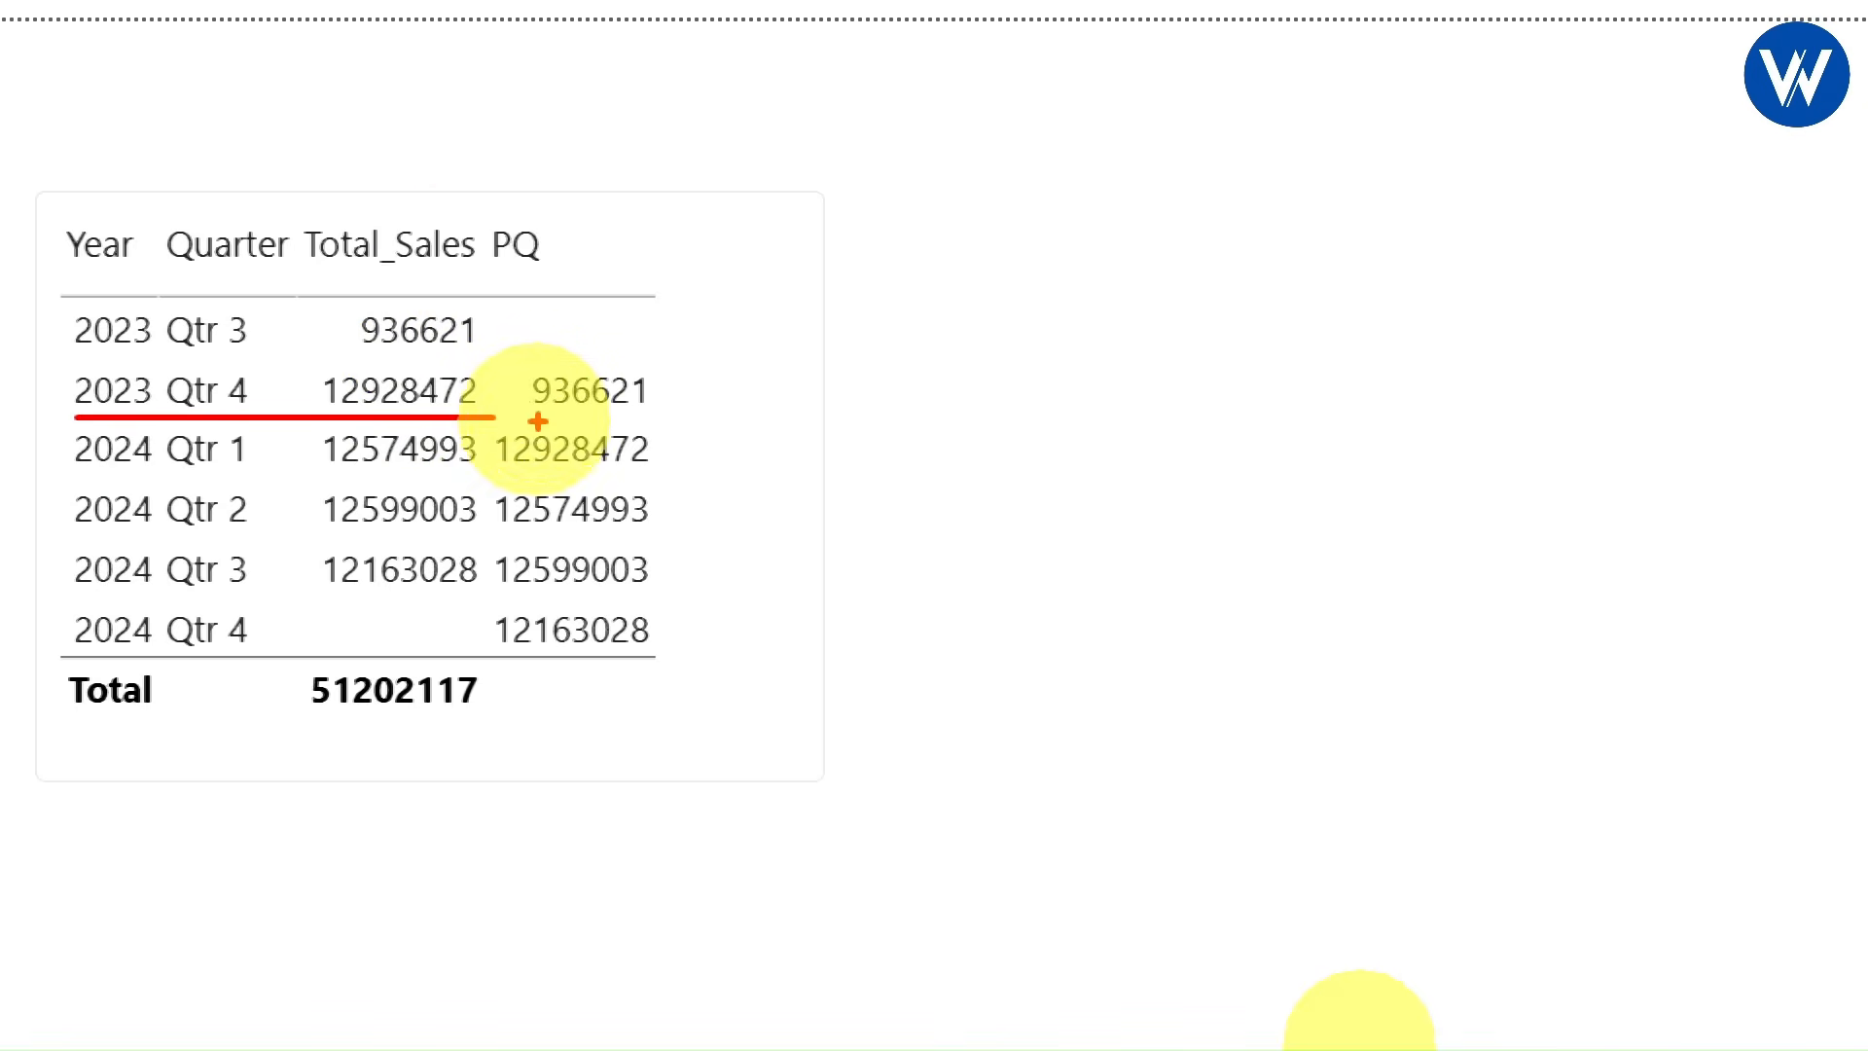
pyautogui.moveTo(517, 353); pyautogui.dragTo(666, 417)
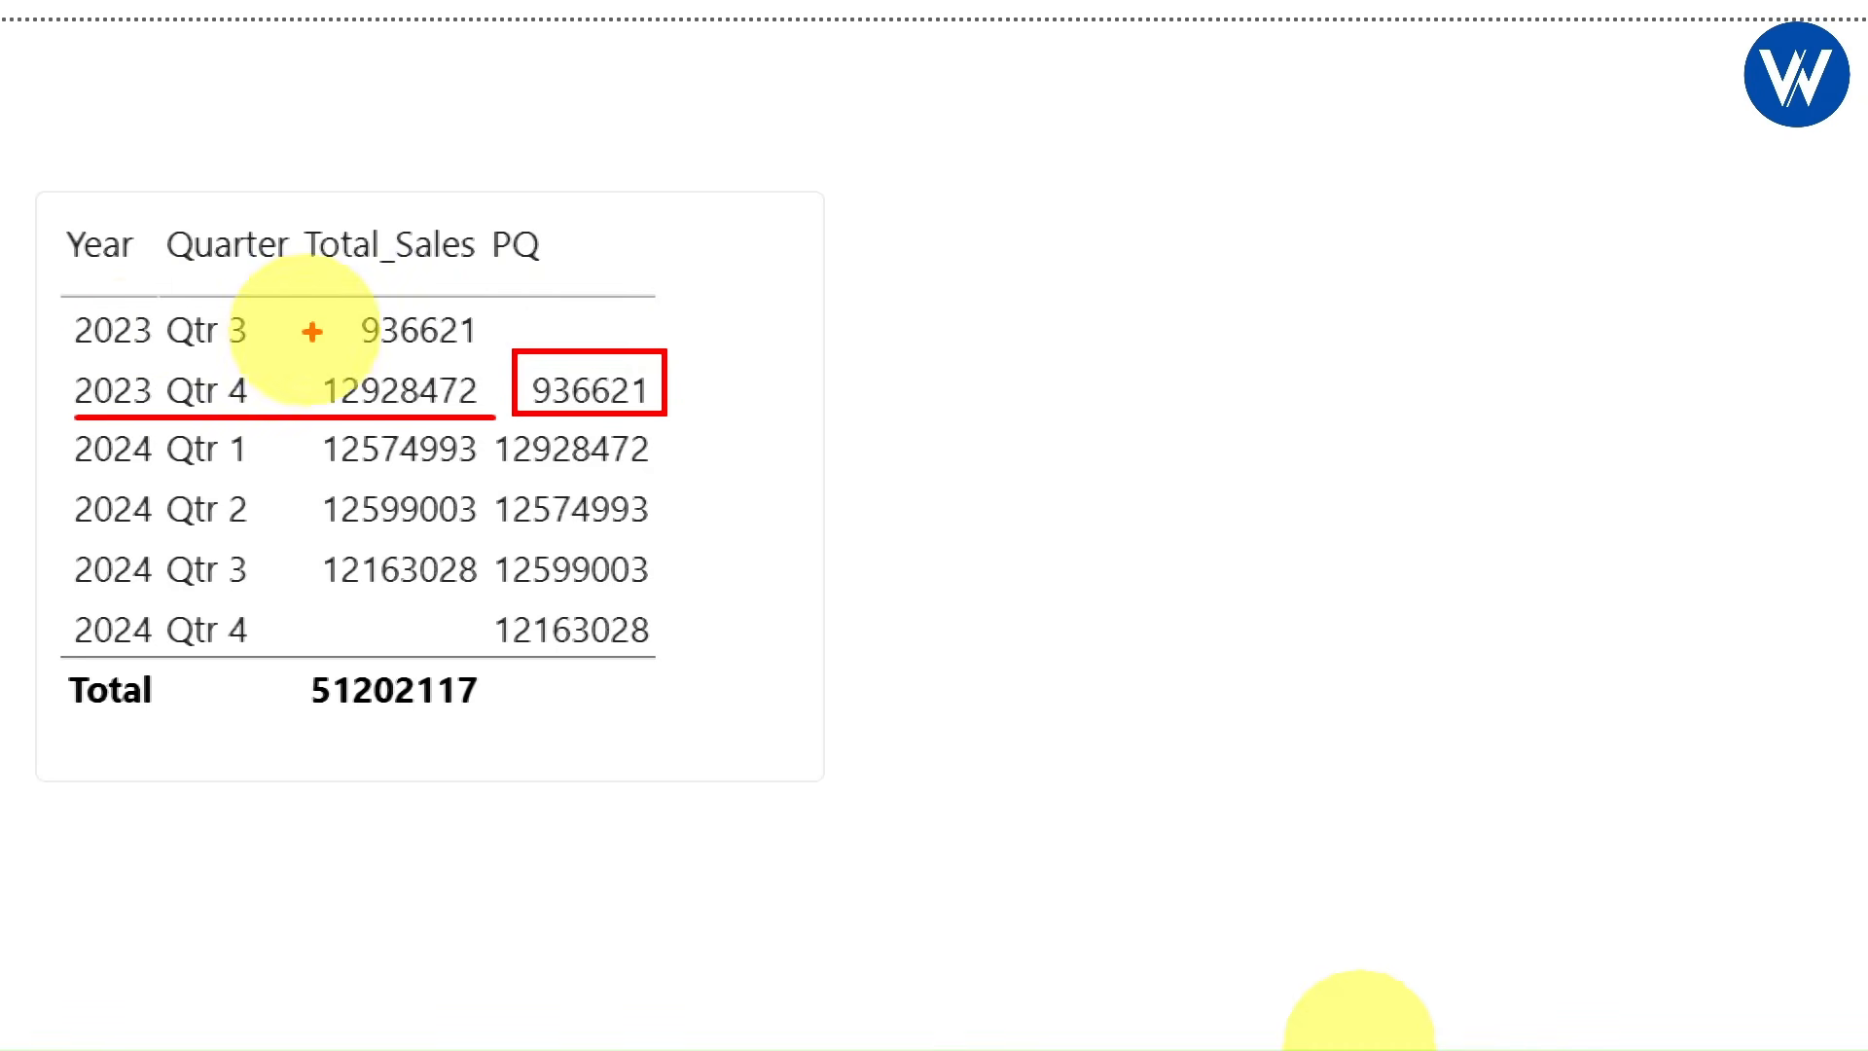
pyautogui.moveTo(530, 379); pyautogui.dragTo(425, 312)
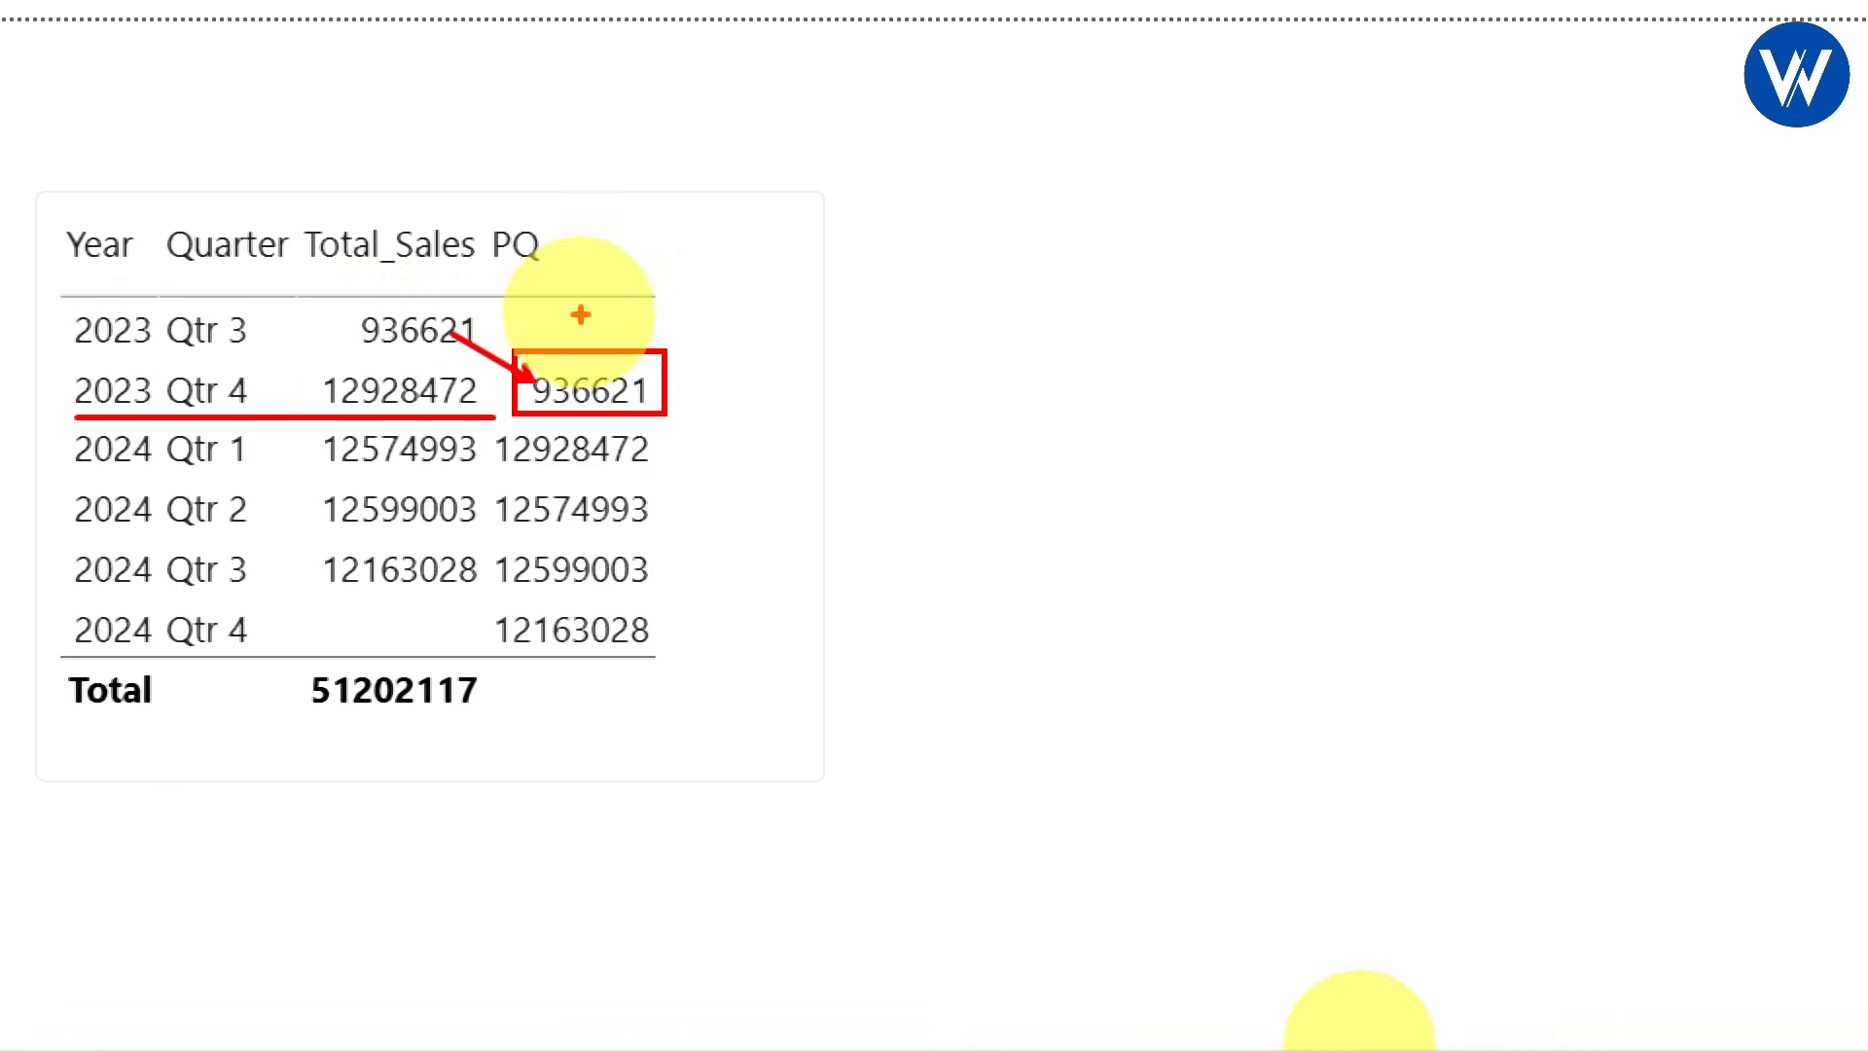
pyautogui.moveTo(580, 314)
pyautogui.mouseDown()
pyautogui.moveTo(564, 316)
pyautogui.moveTo(584, 314)
pyautogui.mouseUp()
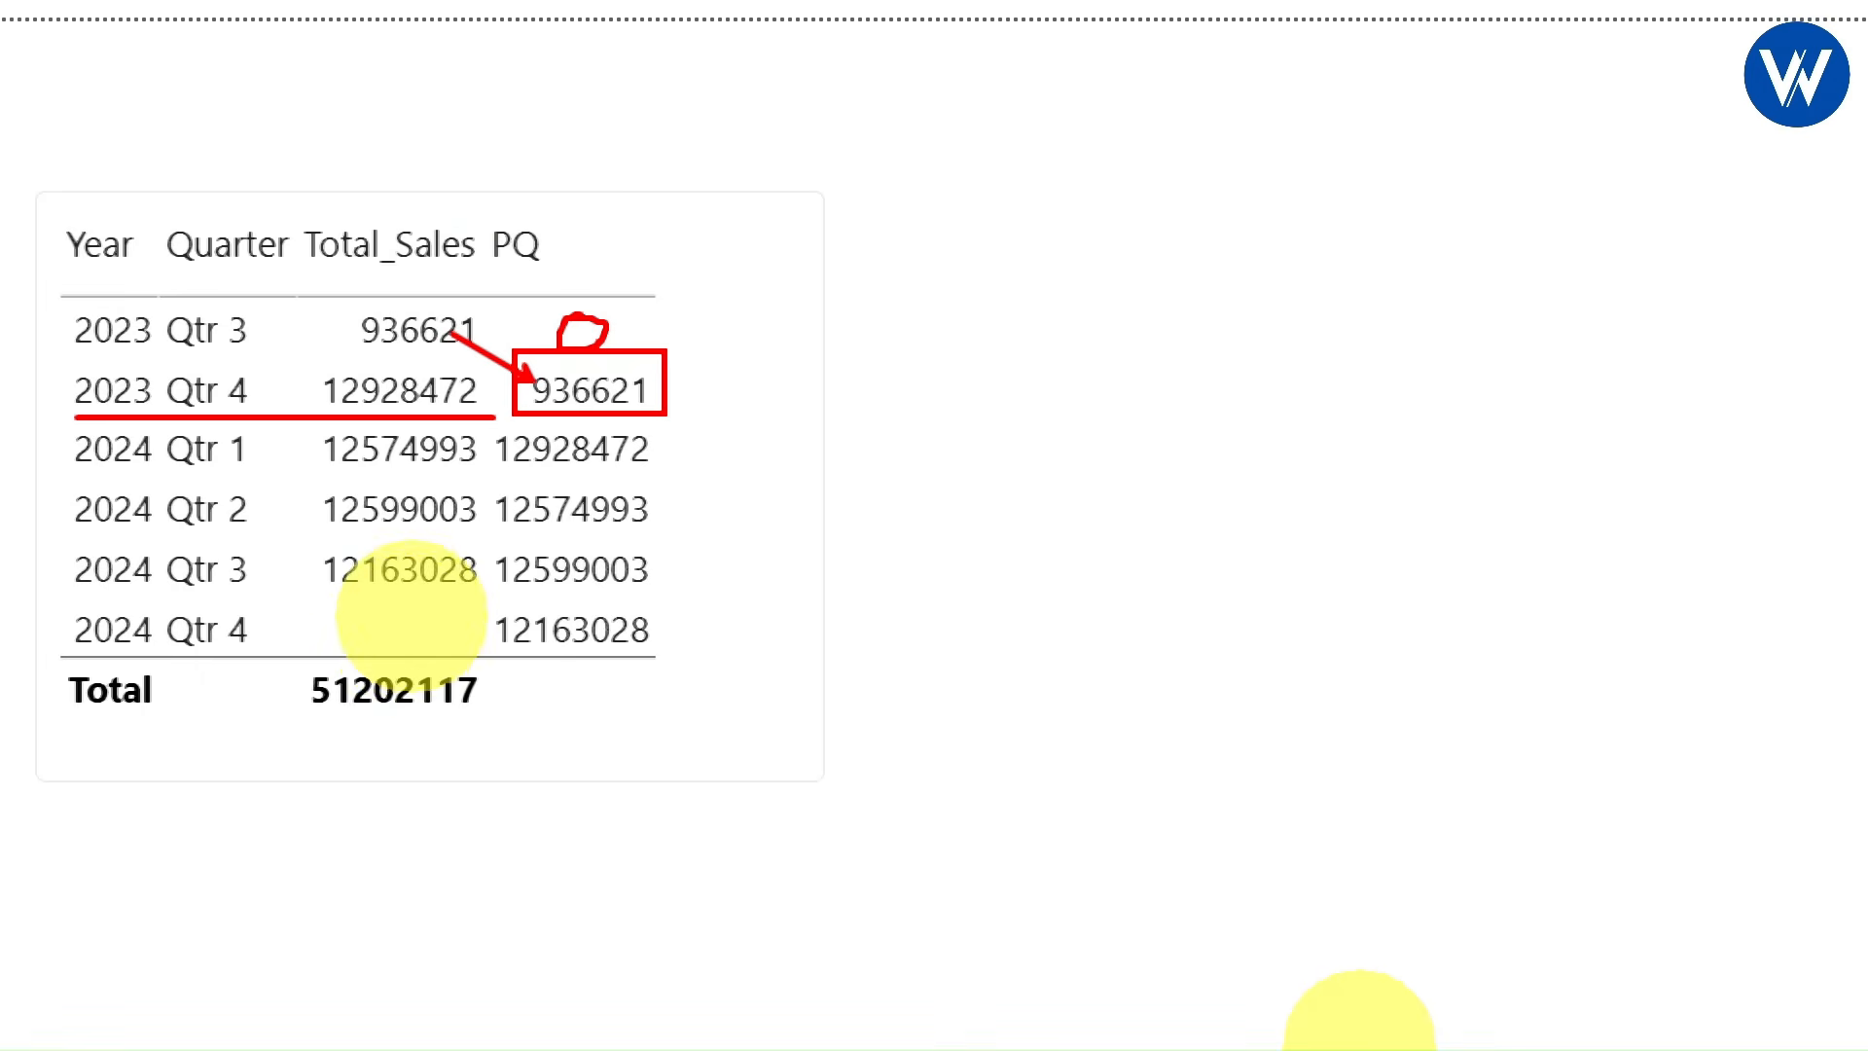
# - Compare the PQ value for 2024 Qtr 4 with the preceding quarter's Total_Sales in the table
pyautogui.moveTo(394, 624); pyautogui.dragTo(715, 652)
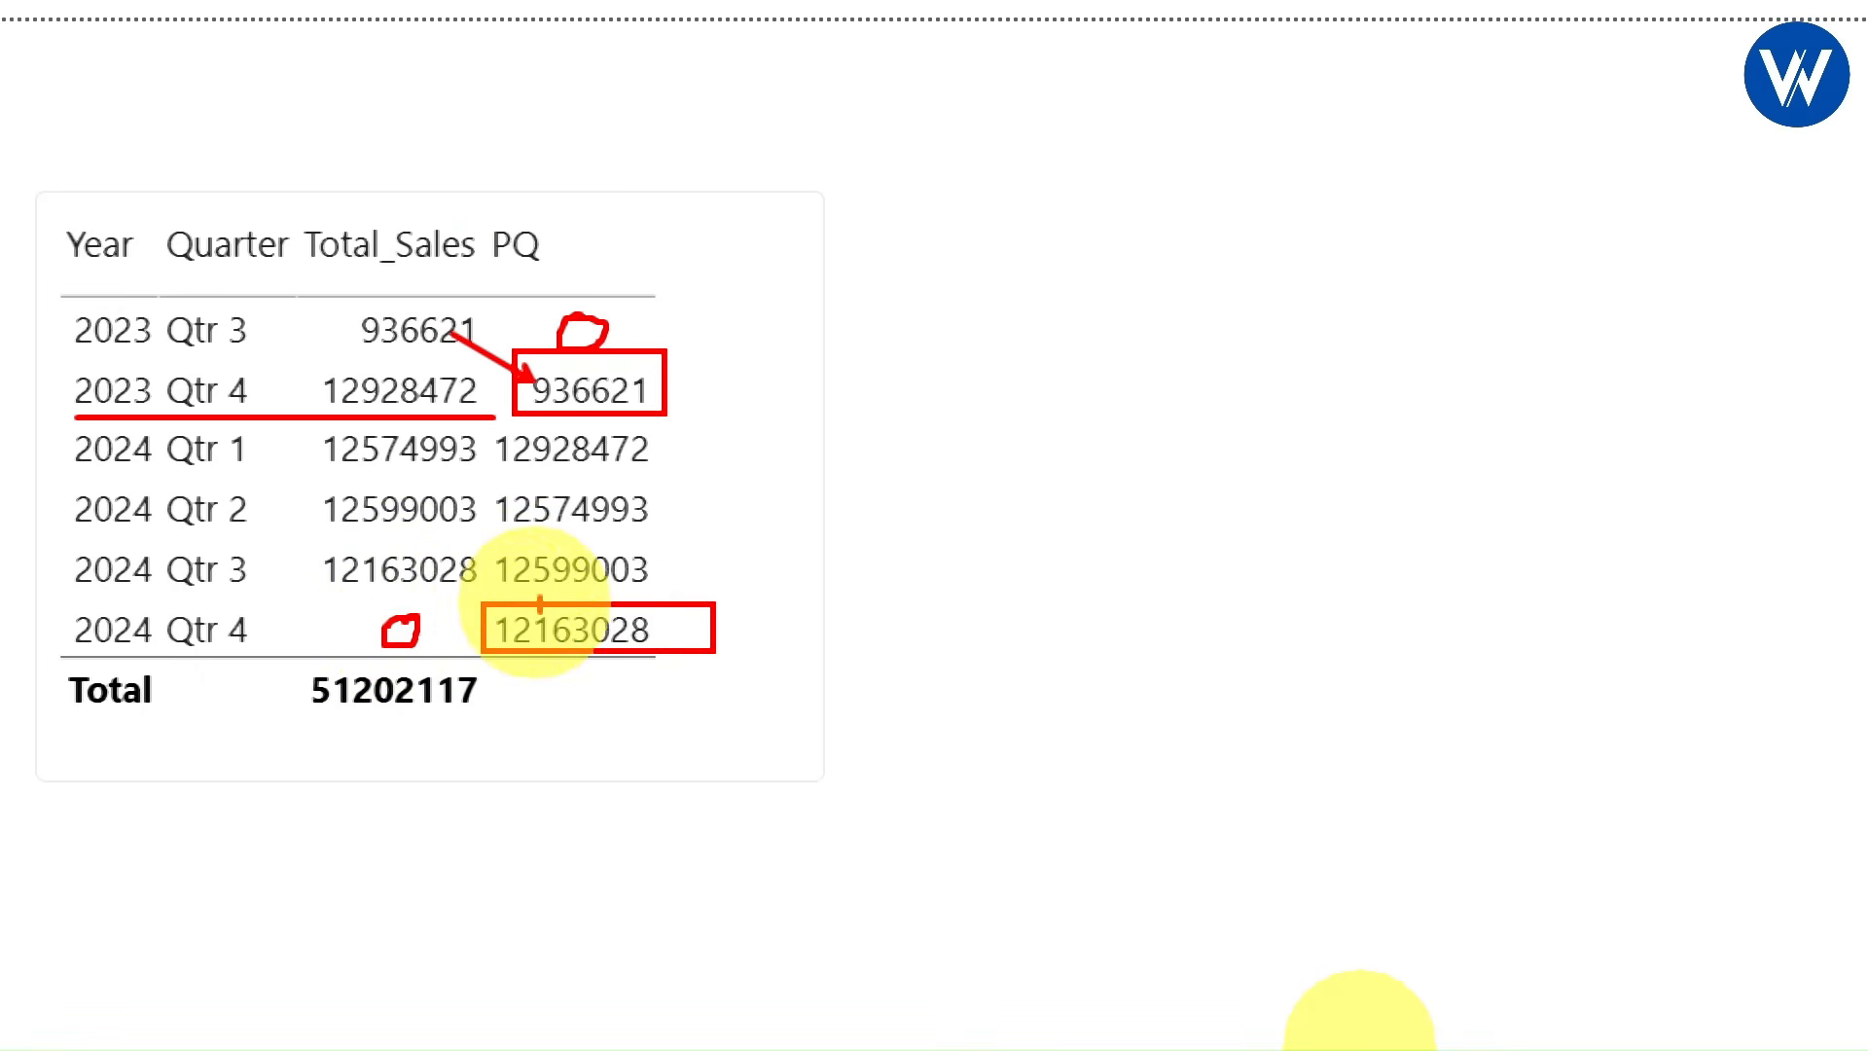
pyautogui.moveTo(511, 610); pyautogui.dragTo(435, 575)
pyautogui.press('Escape')
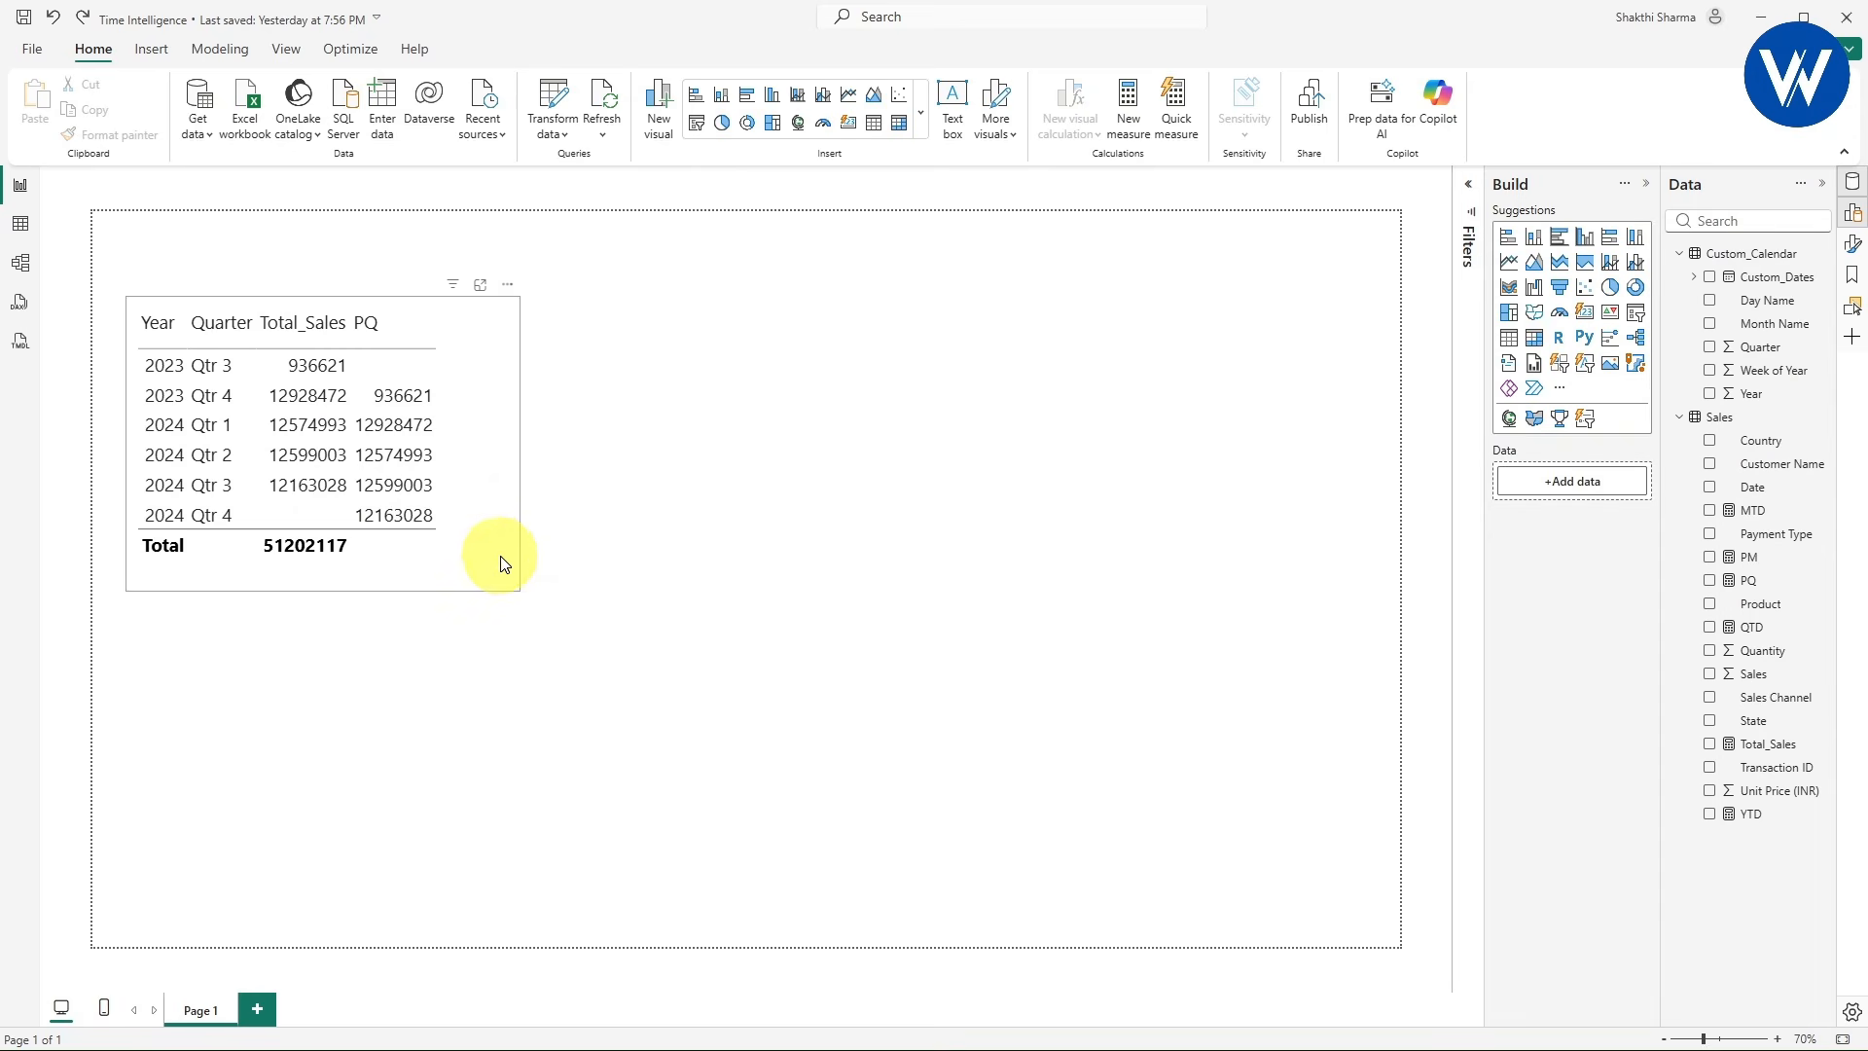
# - Convert the table to a clustered column chart, enlarge it, and expand its date axis to the Quarter level
pyautogui.click(503, 564)
pyautogui.click(1585, 240)
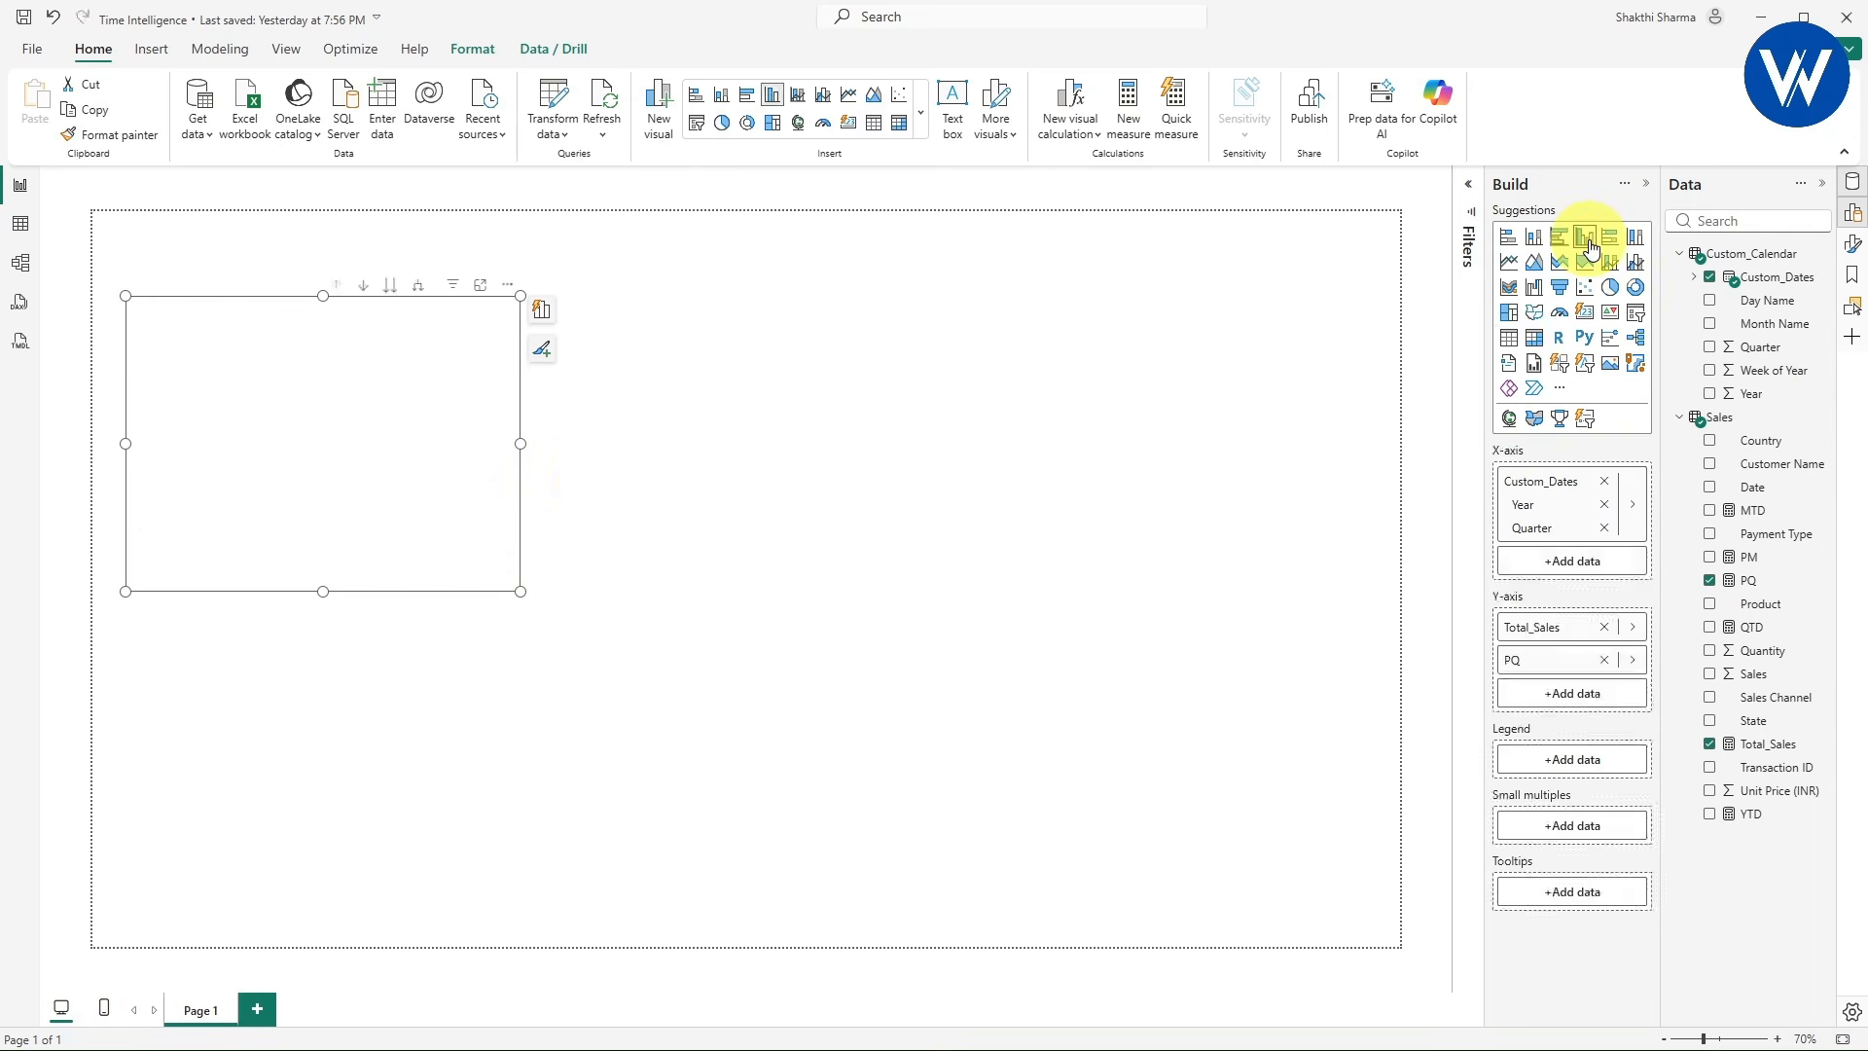
pyautogui.moveTo(520, 589); pyautogui.dragTo(1107, 766)
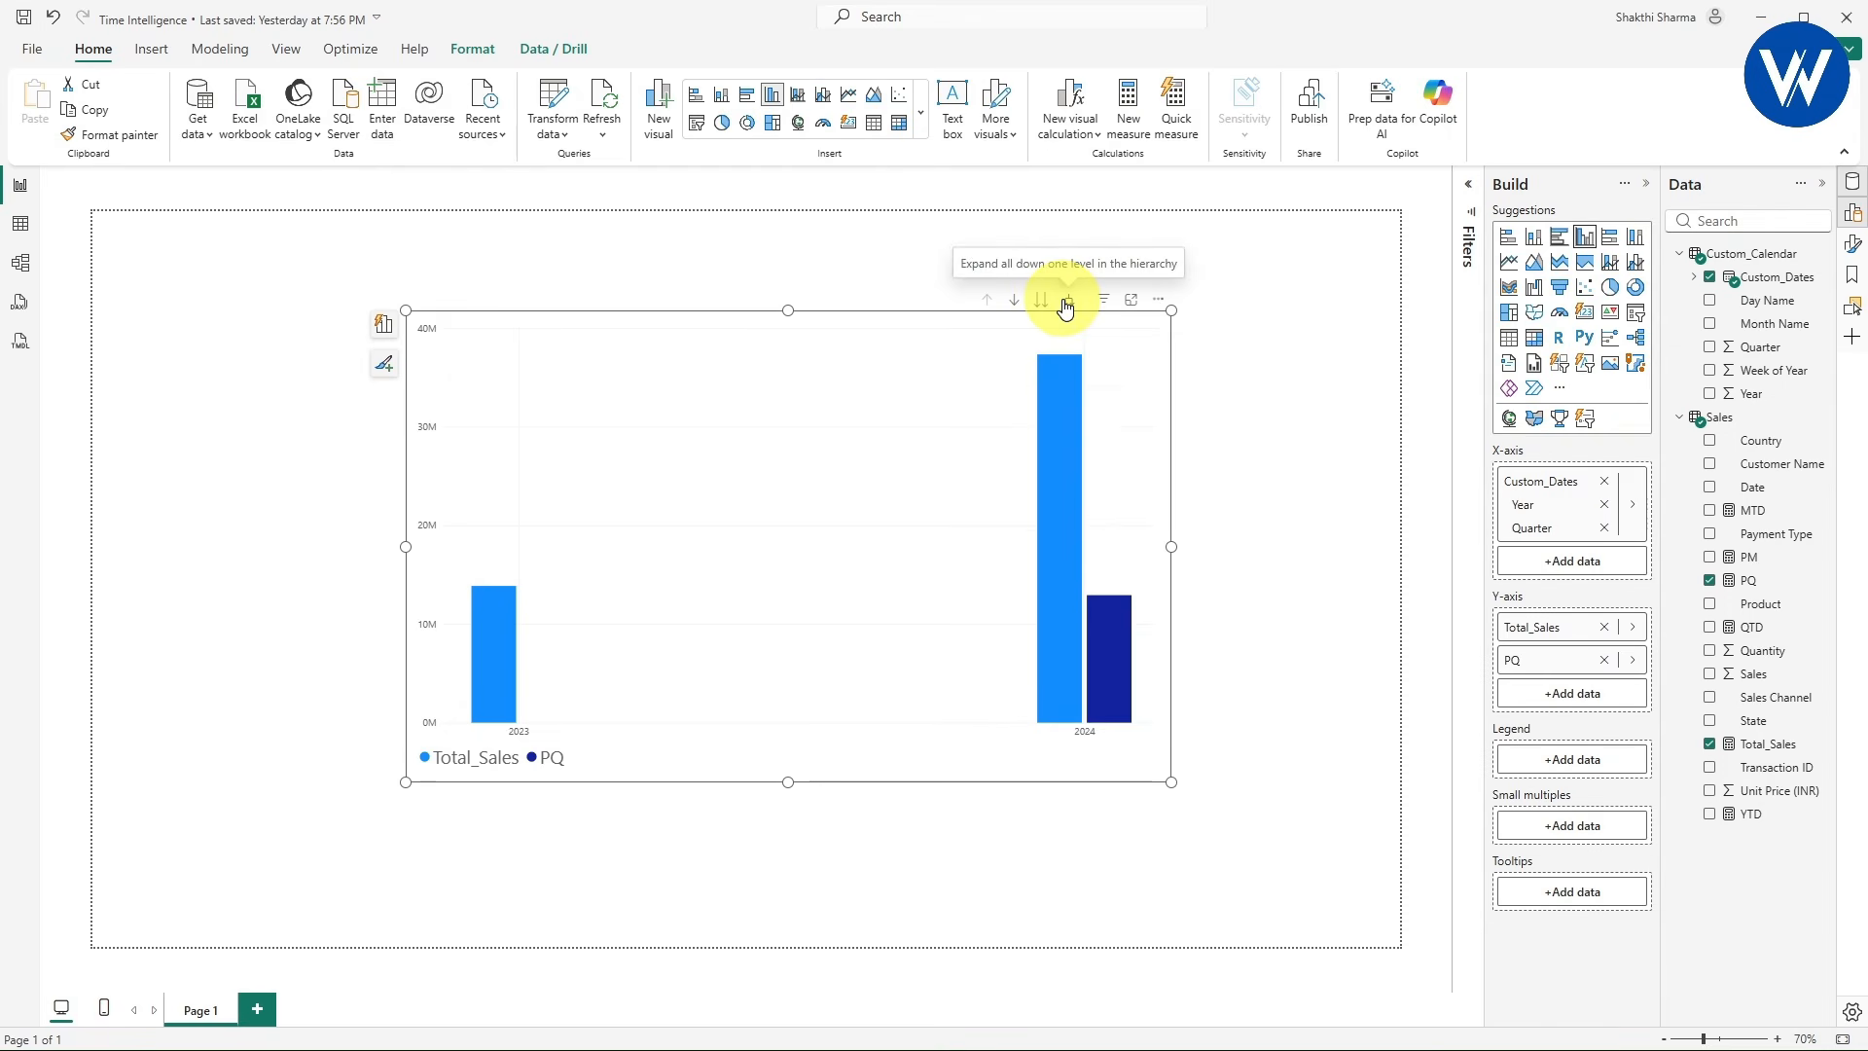
pyautogui.click(1066, 305)
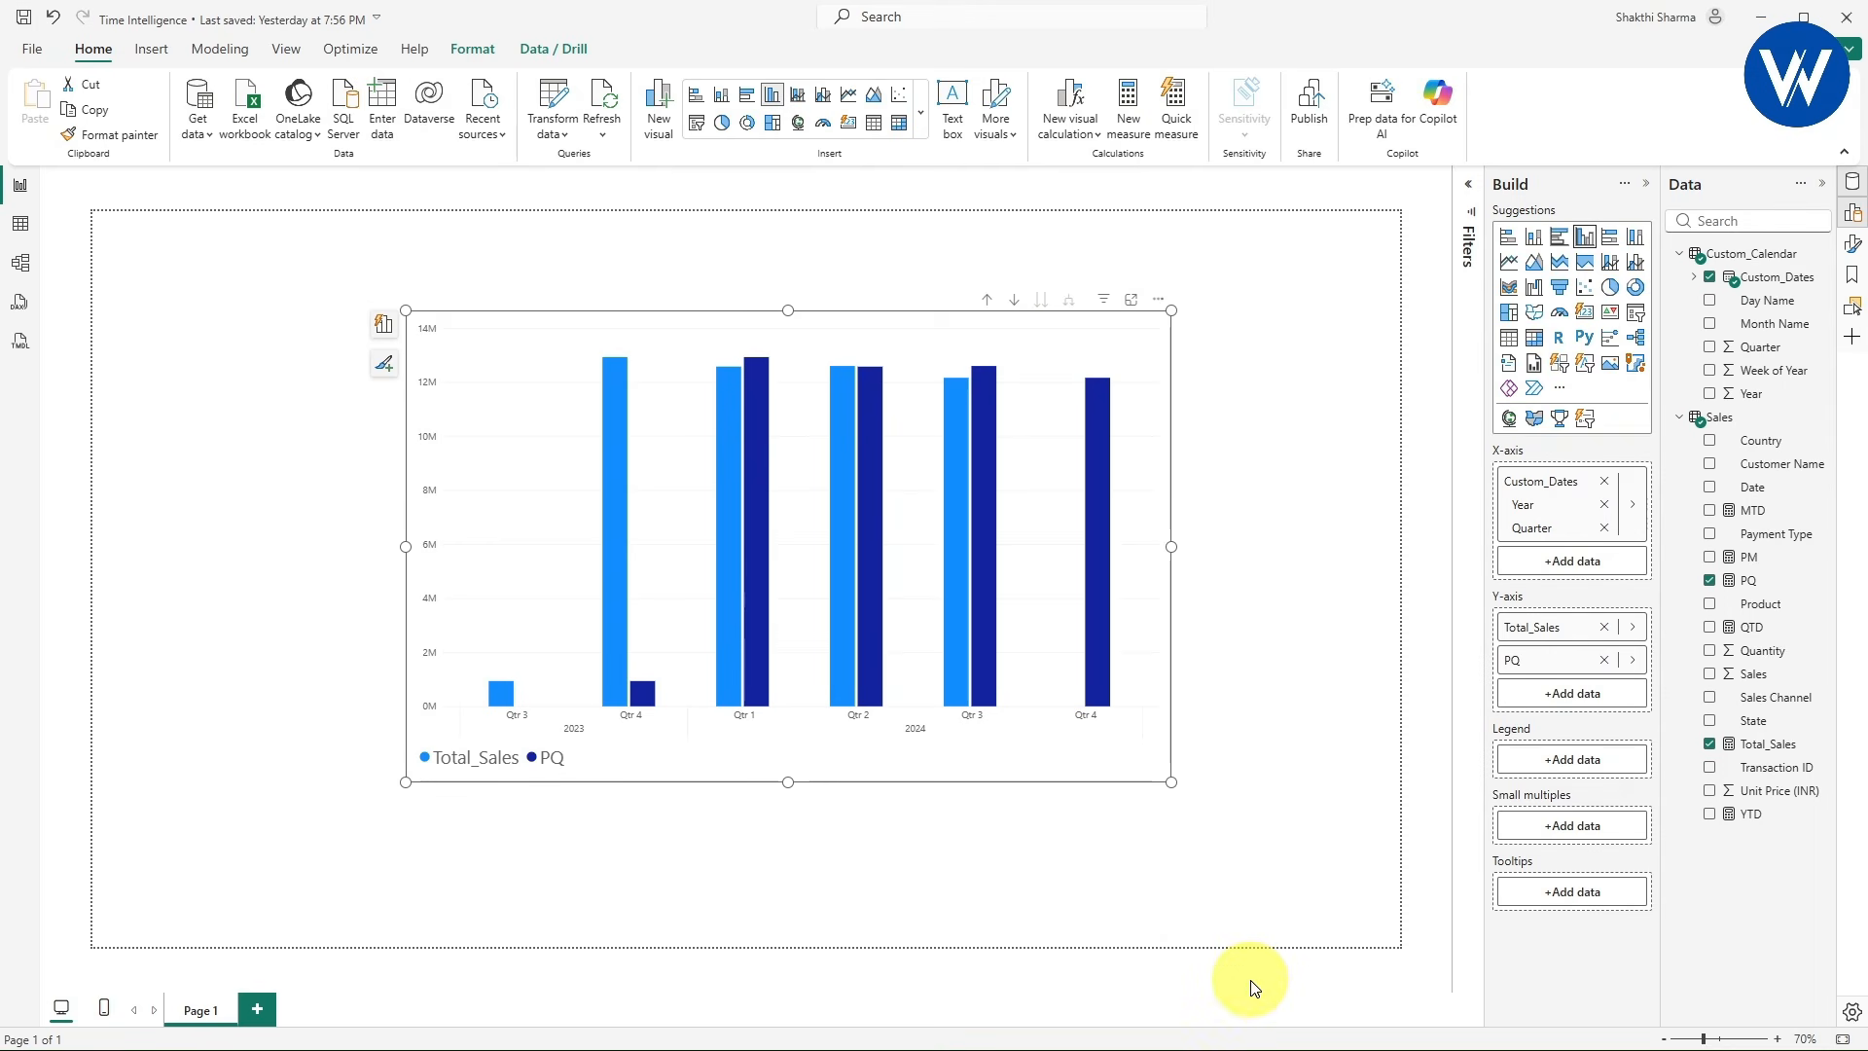
# - Compare the Total_Sales and PQ columns for 2023 Qtr 4 and 2024 Qtr 3 with the preceding quarters in the chart
pyautogui.moveTo(585, 336); pyautogui.dragTo(685, 722)
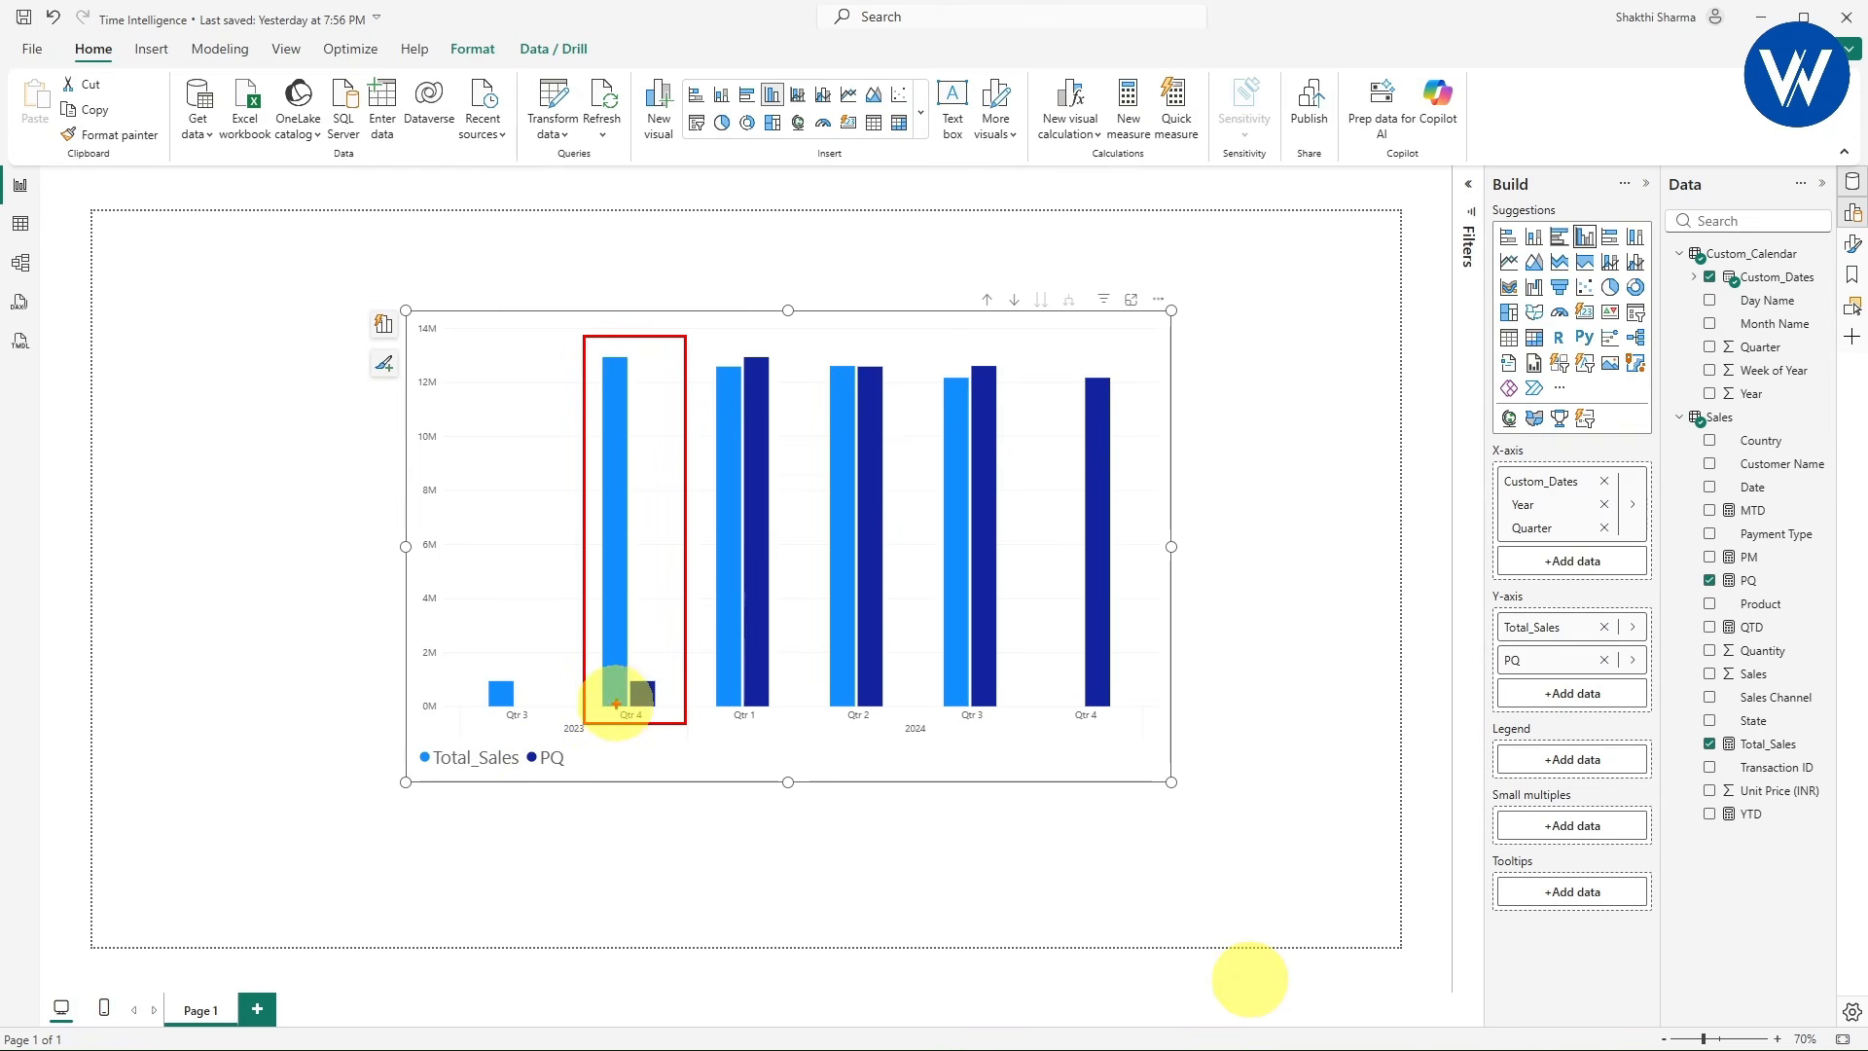
pyautogui.moveTo(615, 773); pyautogui.dragTo(615, 699)
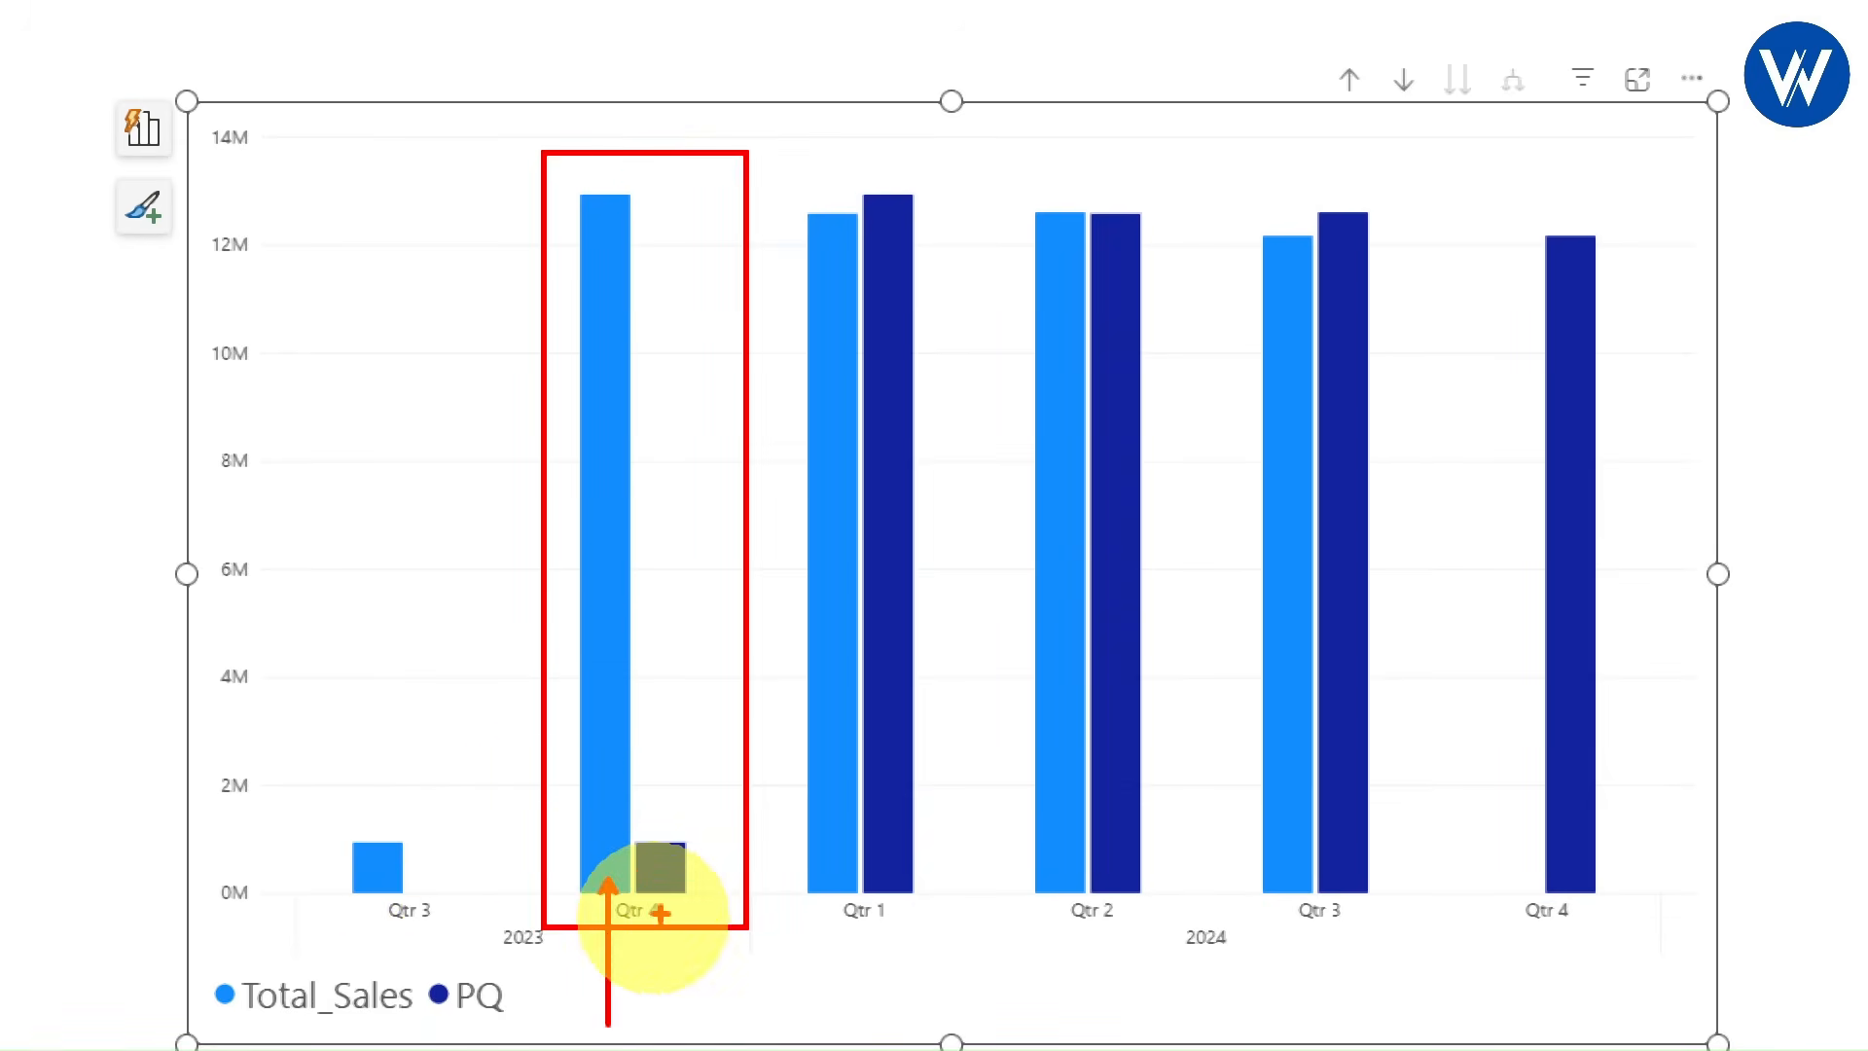
pyautogui.moveTo(369, 837)
pyautogui.mouseDown()
pyautogui.moveTo(447, 769)
pyautogui.moveTo(627, 778)
pyautogui.moveTo(669, 838)
pyautogui.mouseUp()
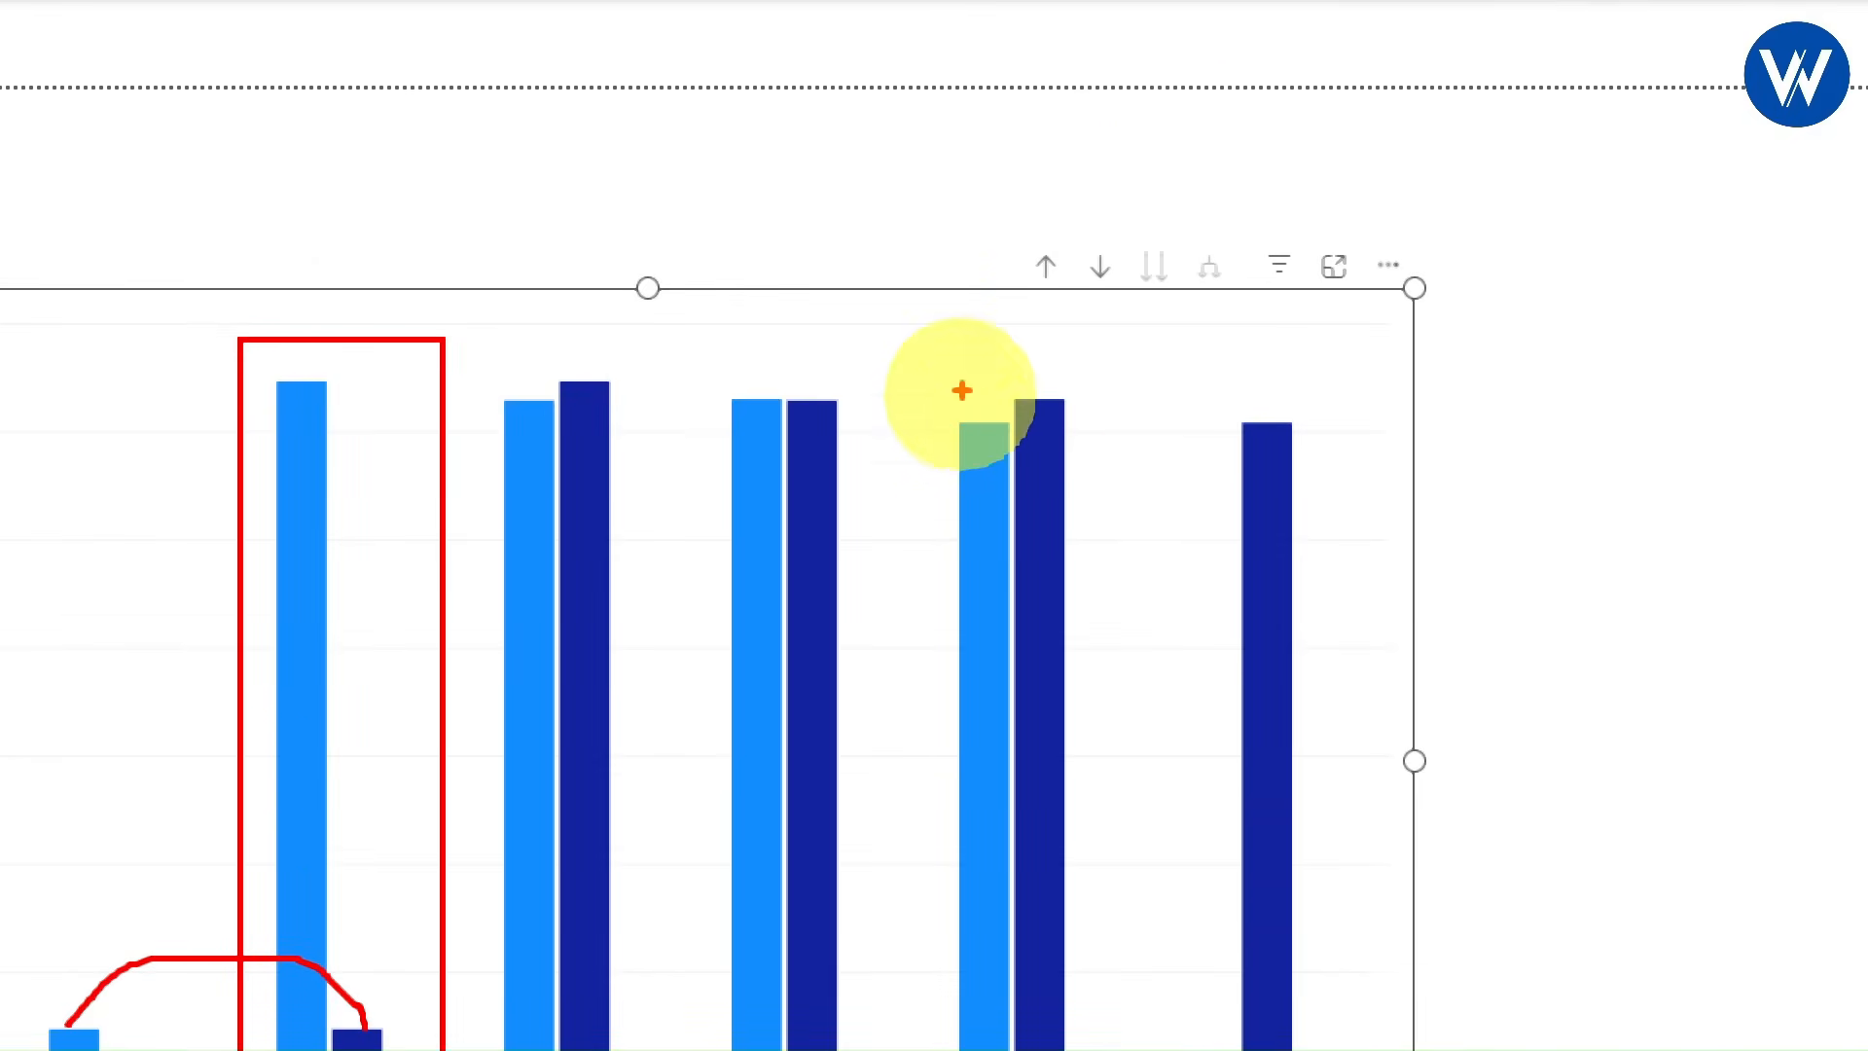
pyautogui.moveTo(942, 346)
pyautogui.mouseDown()
pyautogui.moveTo(1148, 996)
pyautogui.moveTo(1126, 1050)
pyautogui.mouseUp()
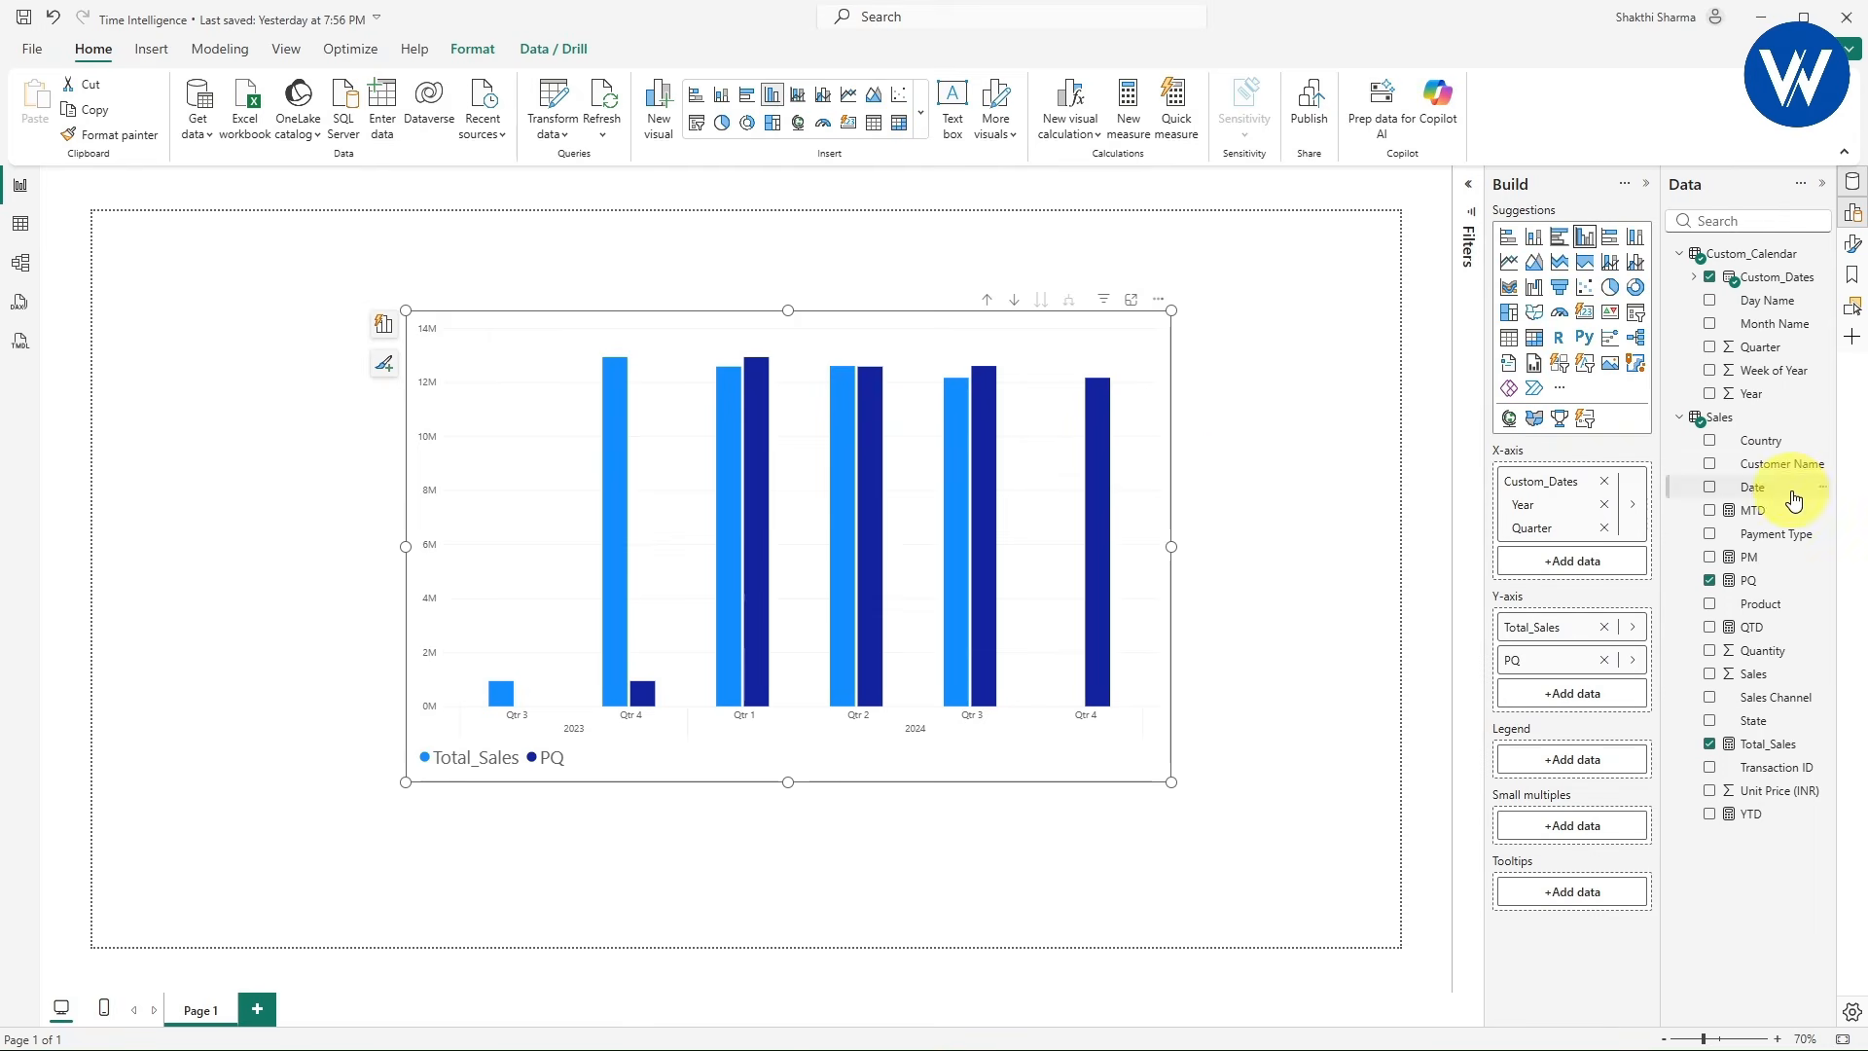
pyautogui.click(1290, 639)
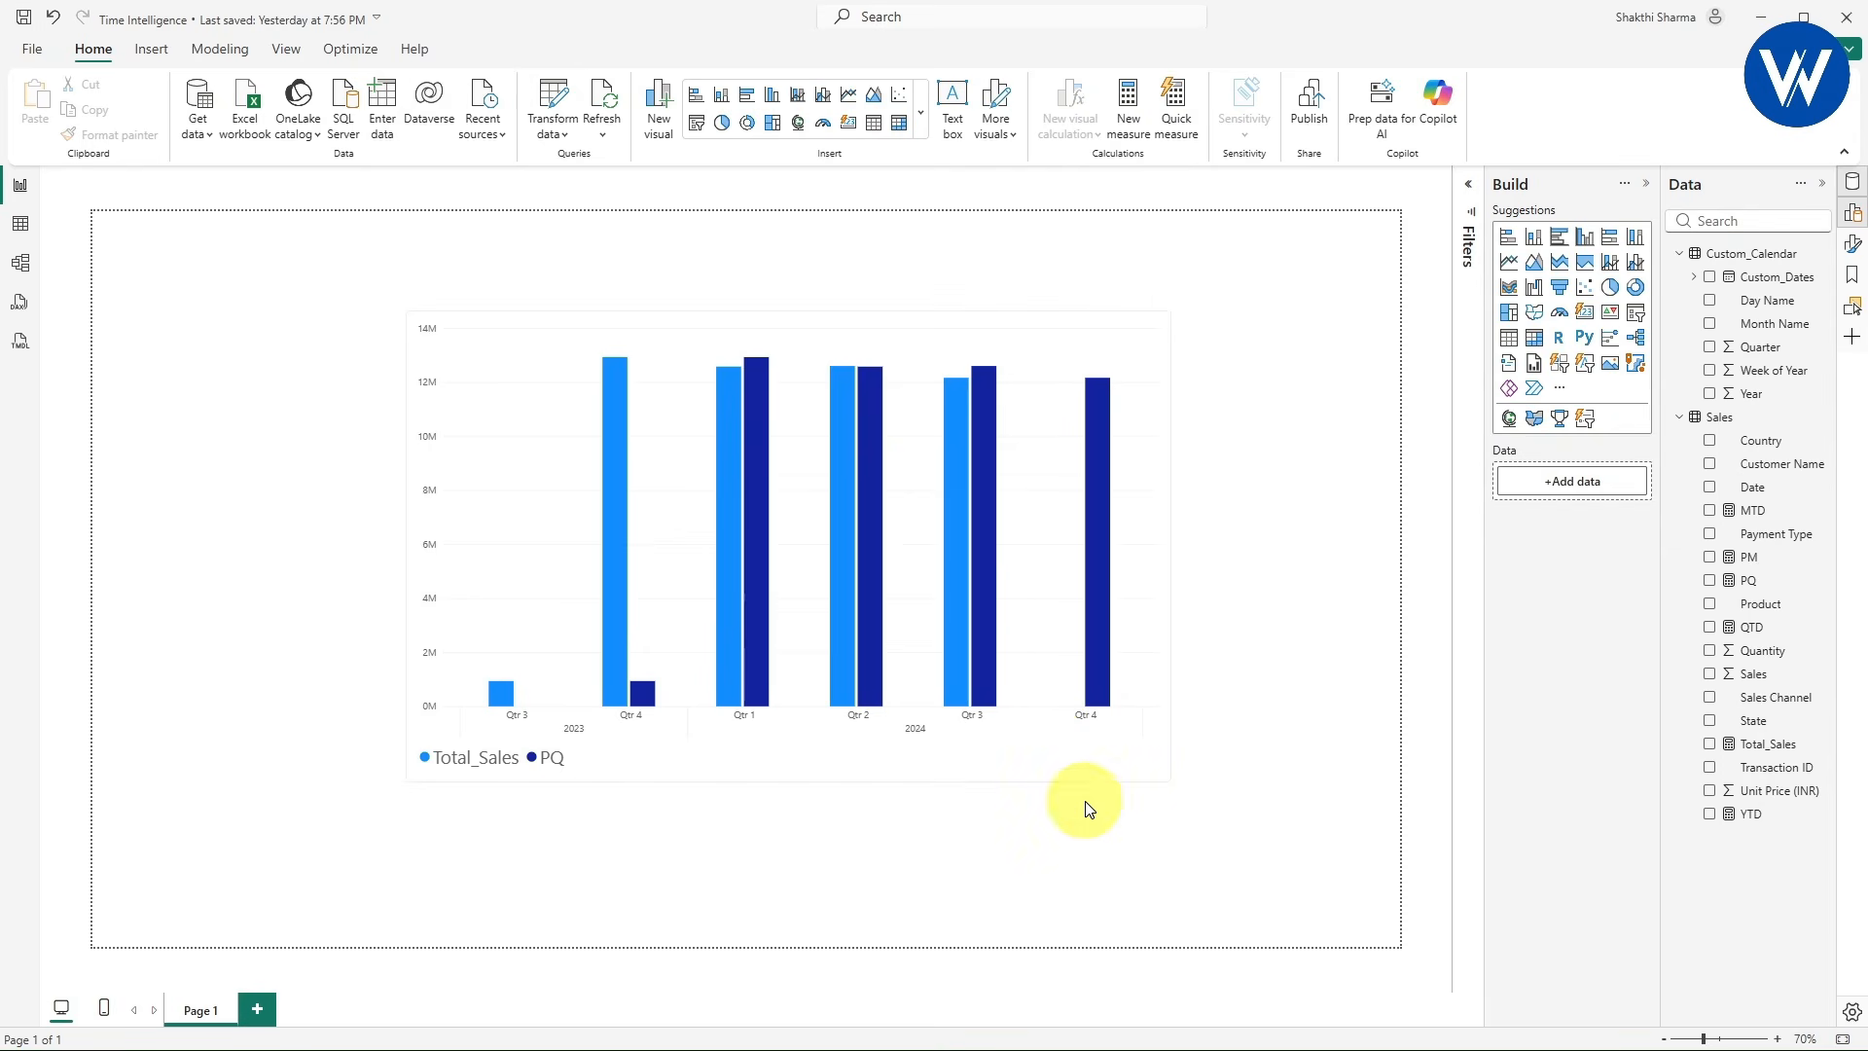
# - Create a new measure in the Sales table and name it PY
pyautogui.rightClick(1712, 427)
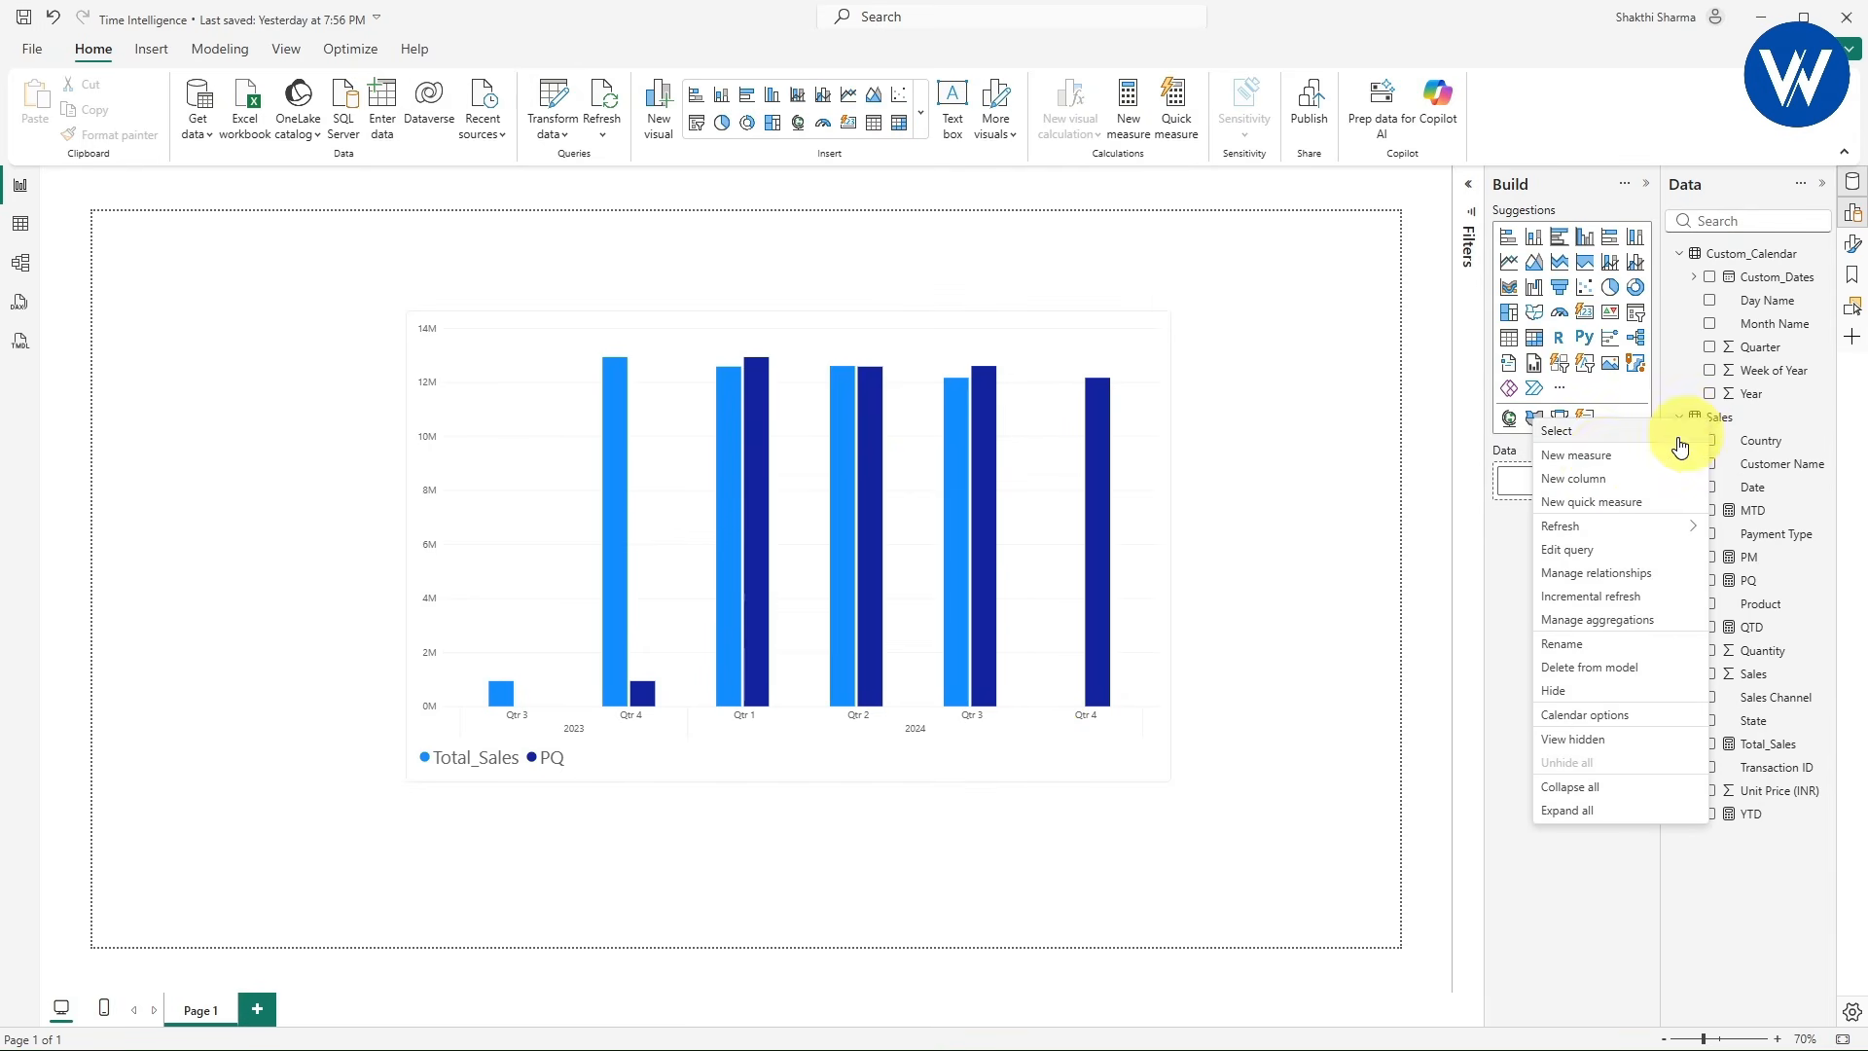
pyautogui.click(1566, 430)
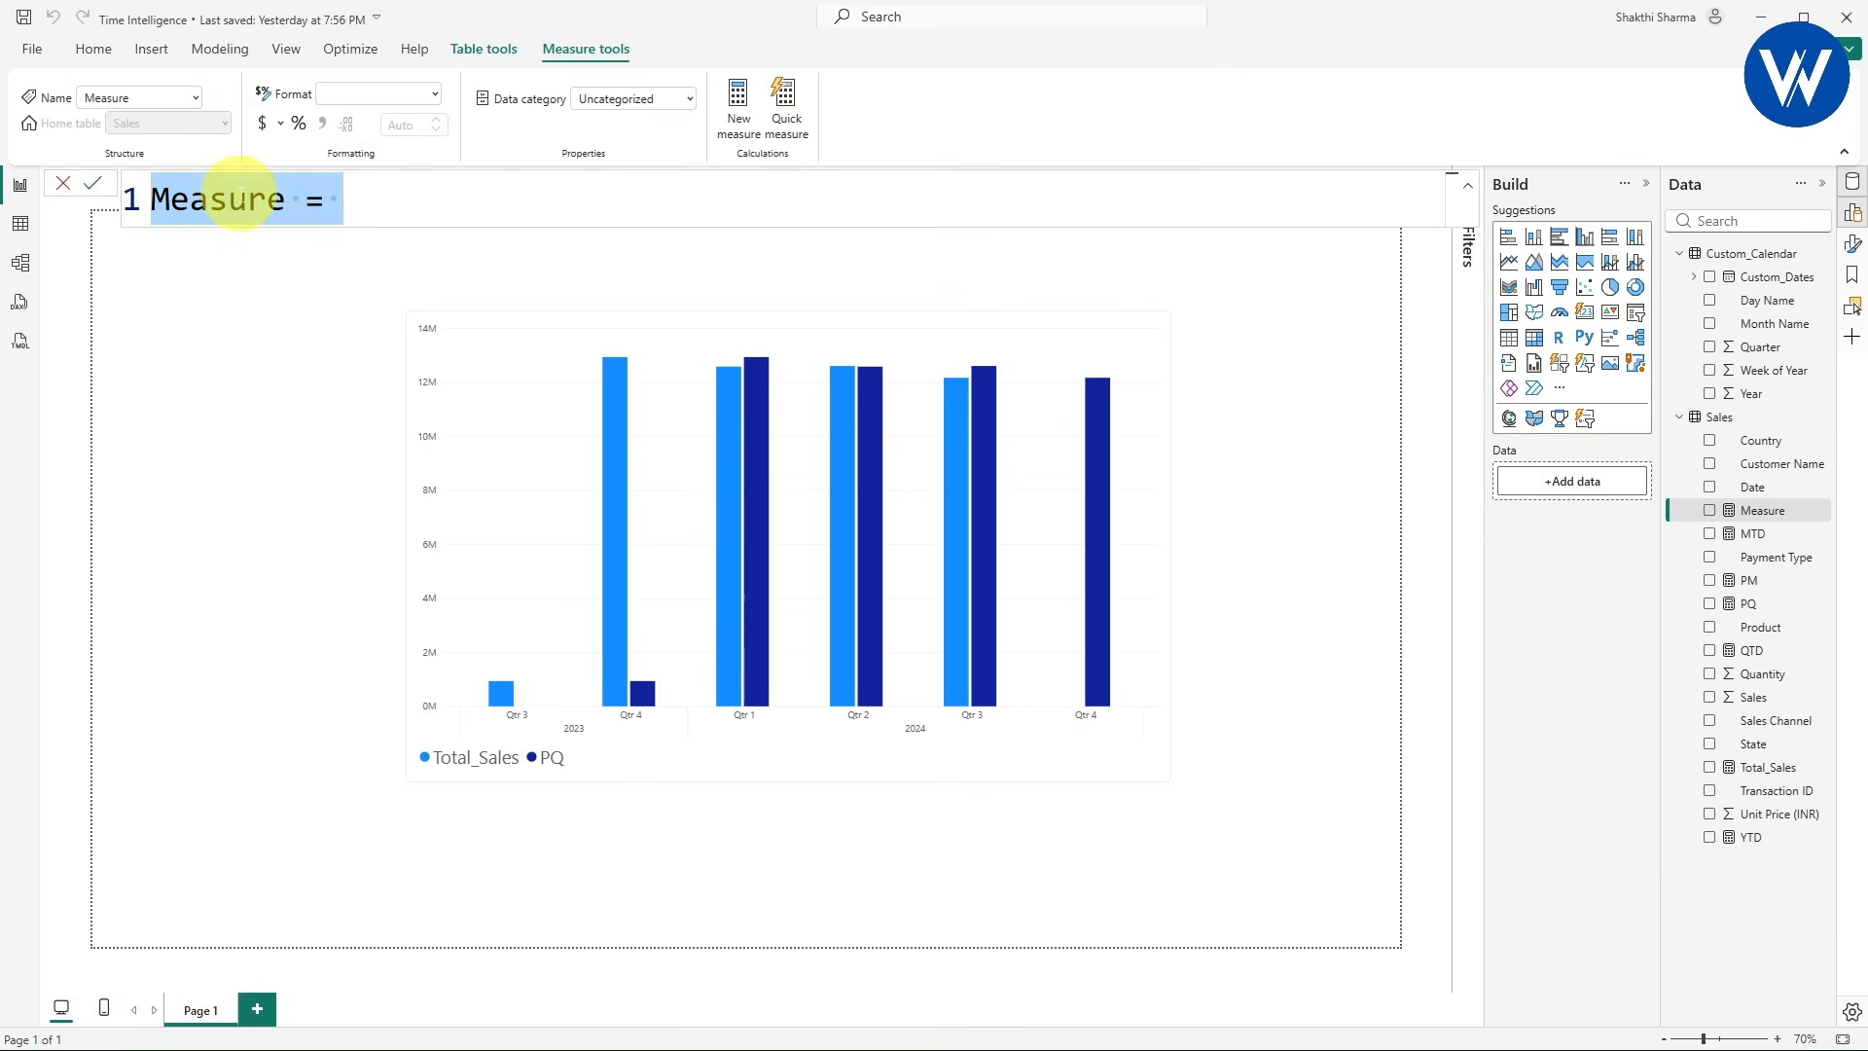
pyautogui.moveTo(285, 199); pyautogui.dragTo(154, 201)
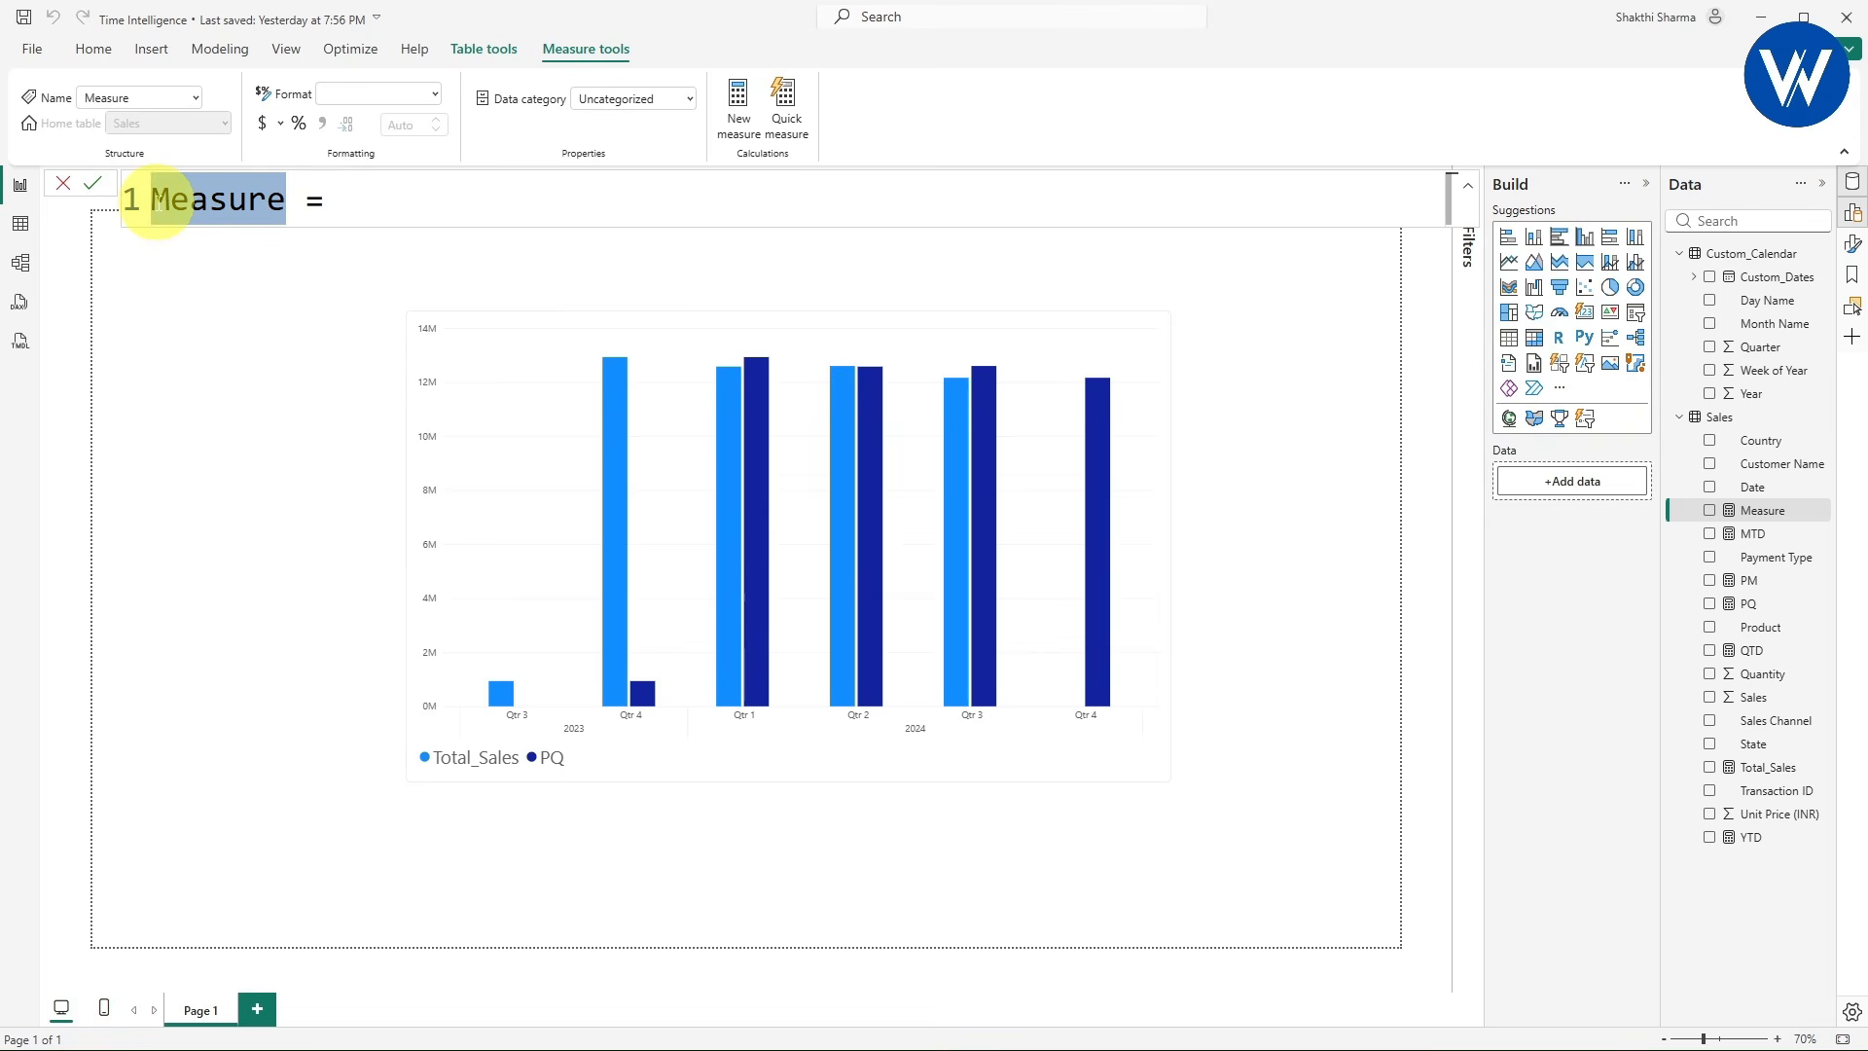
pyautogui.write('PY')
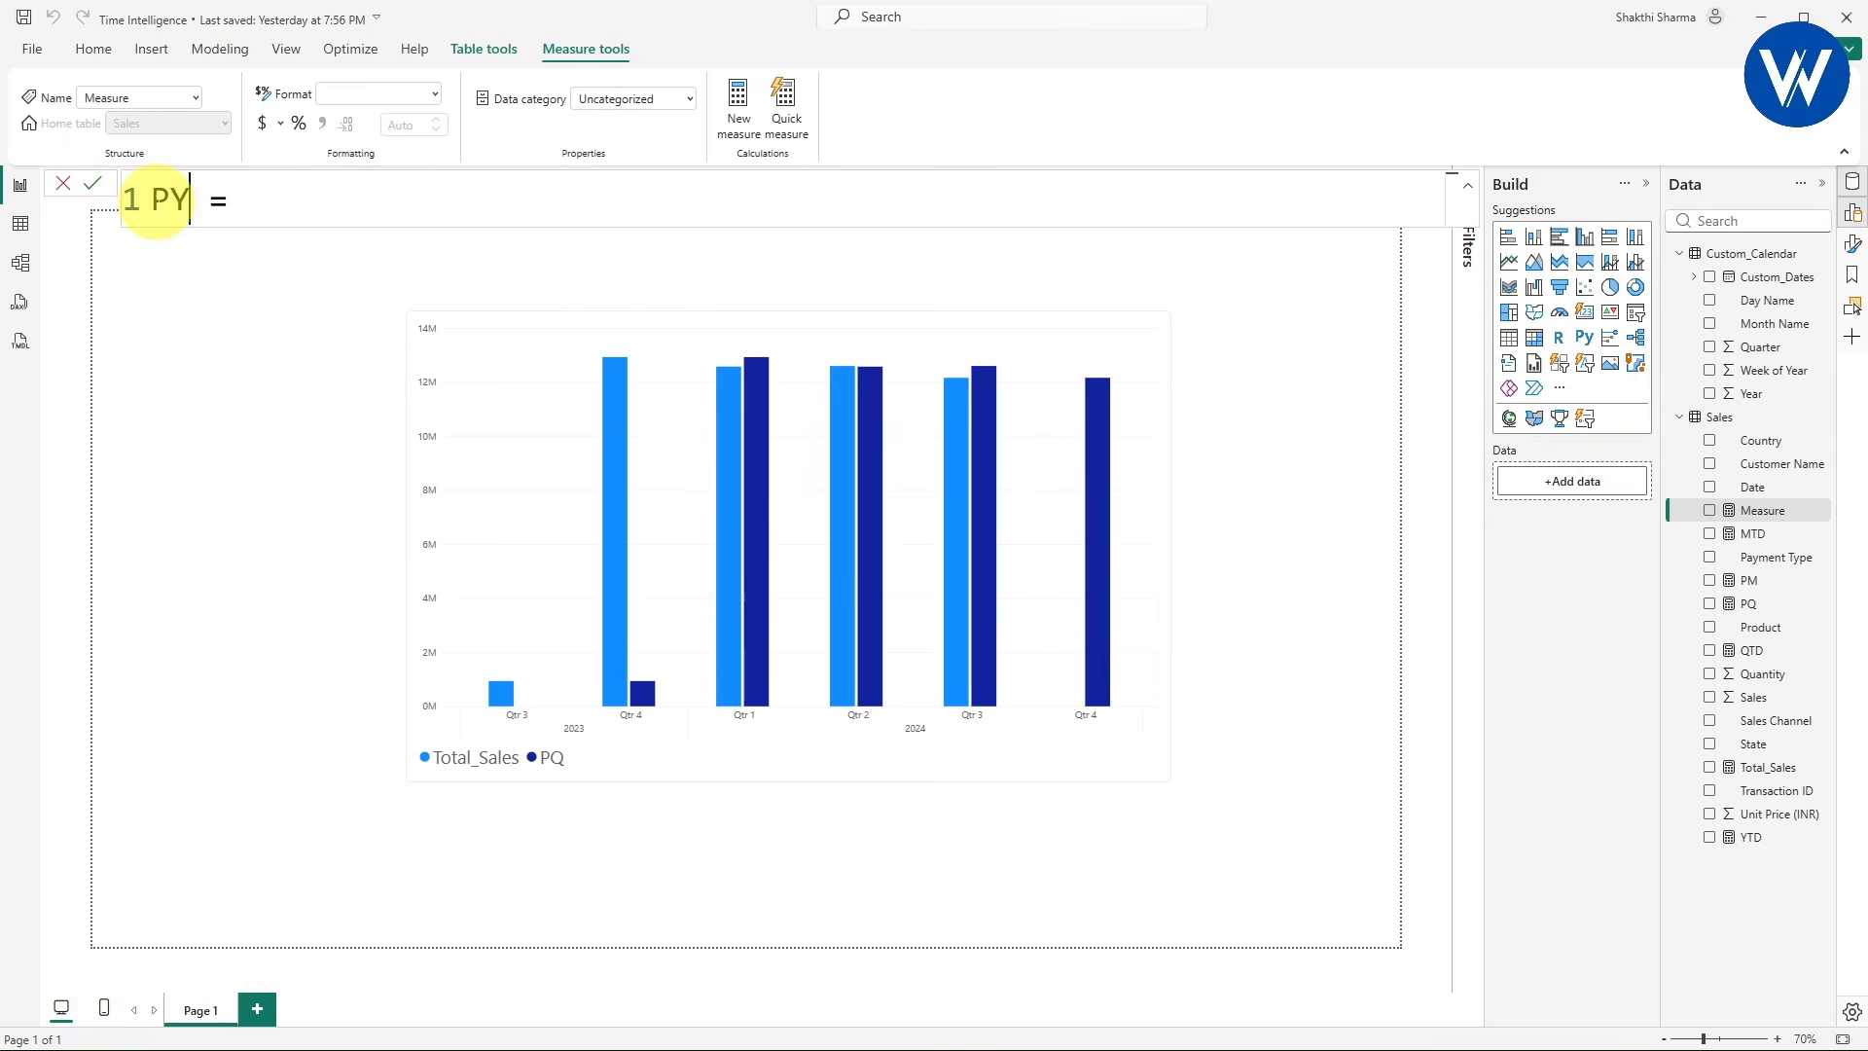
# - Begin the PY formula with CALCULATE, using [Total_Sales] as the expression
pyautogui.click(299, 211)
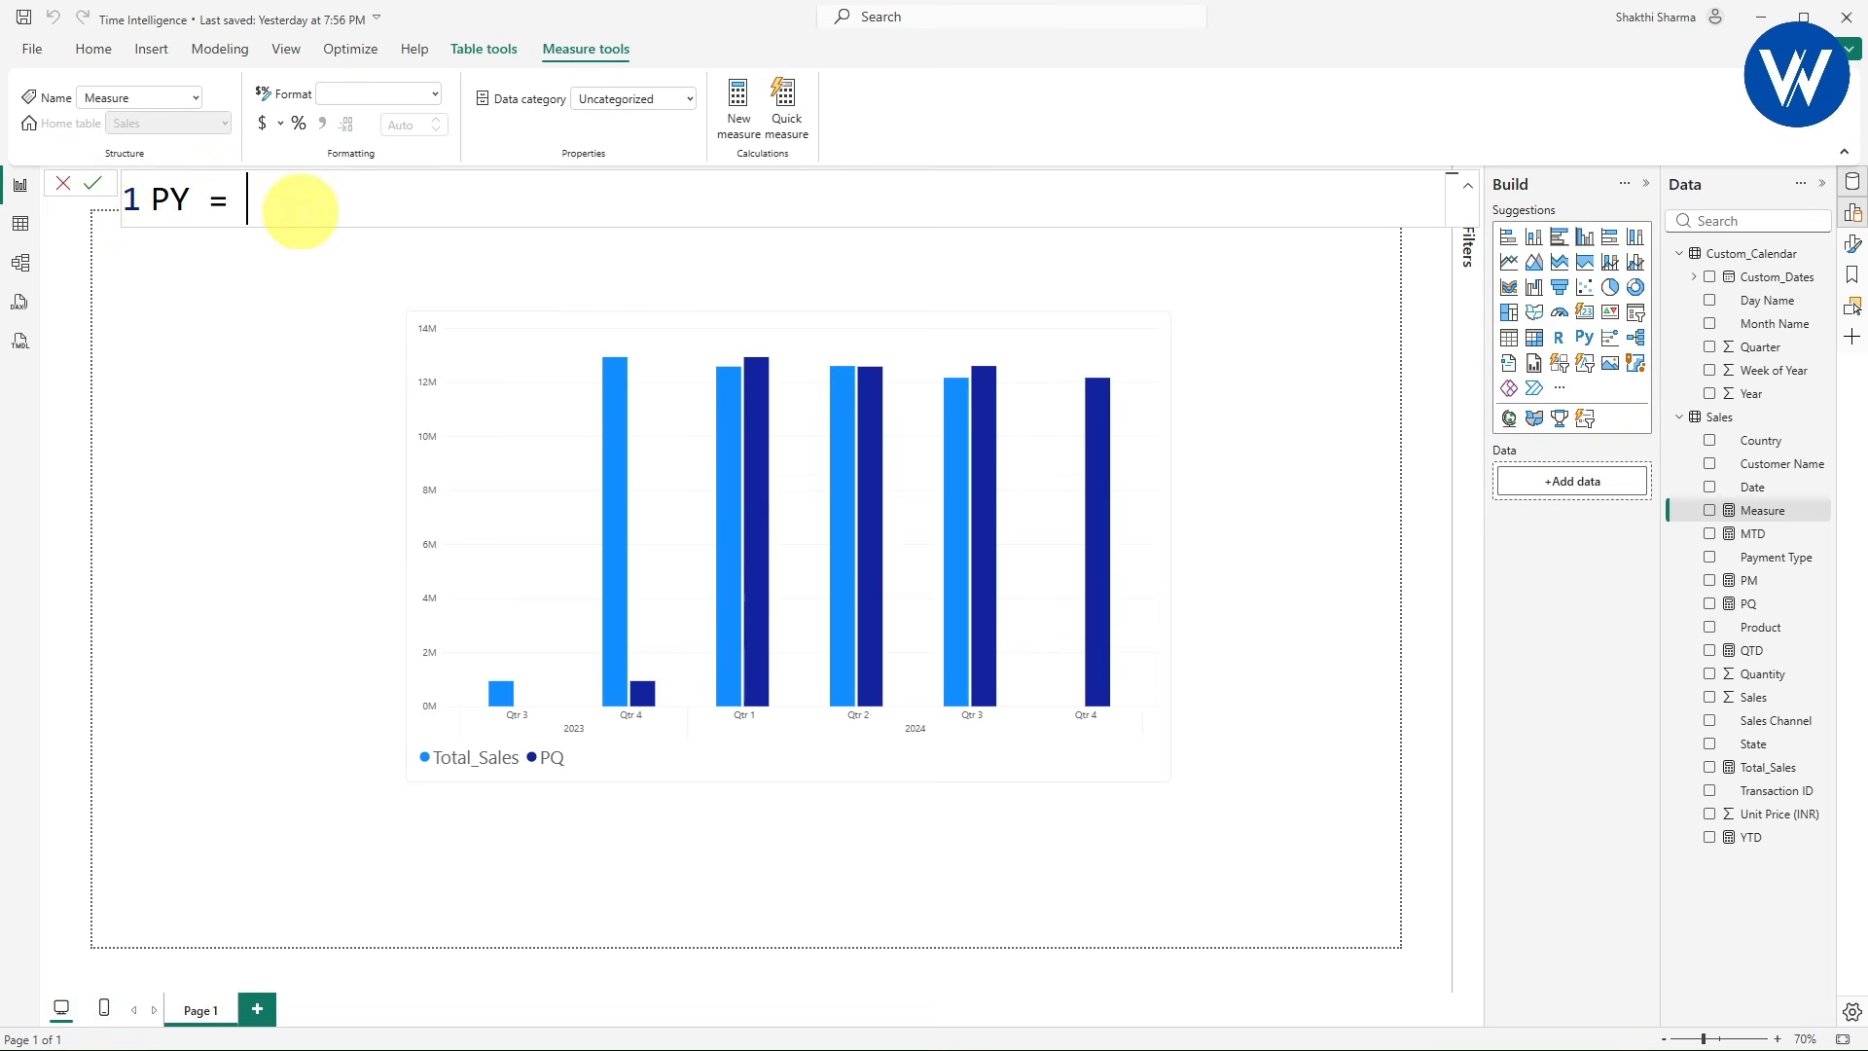
pyautogui.write('calc')
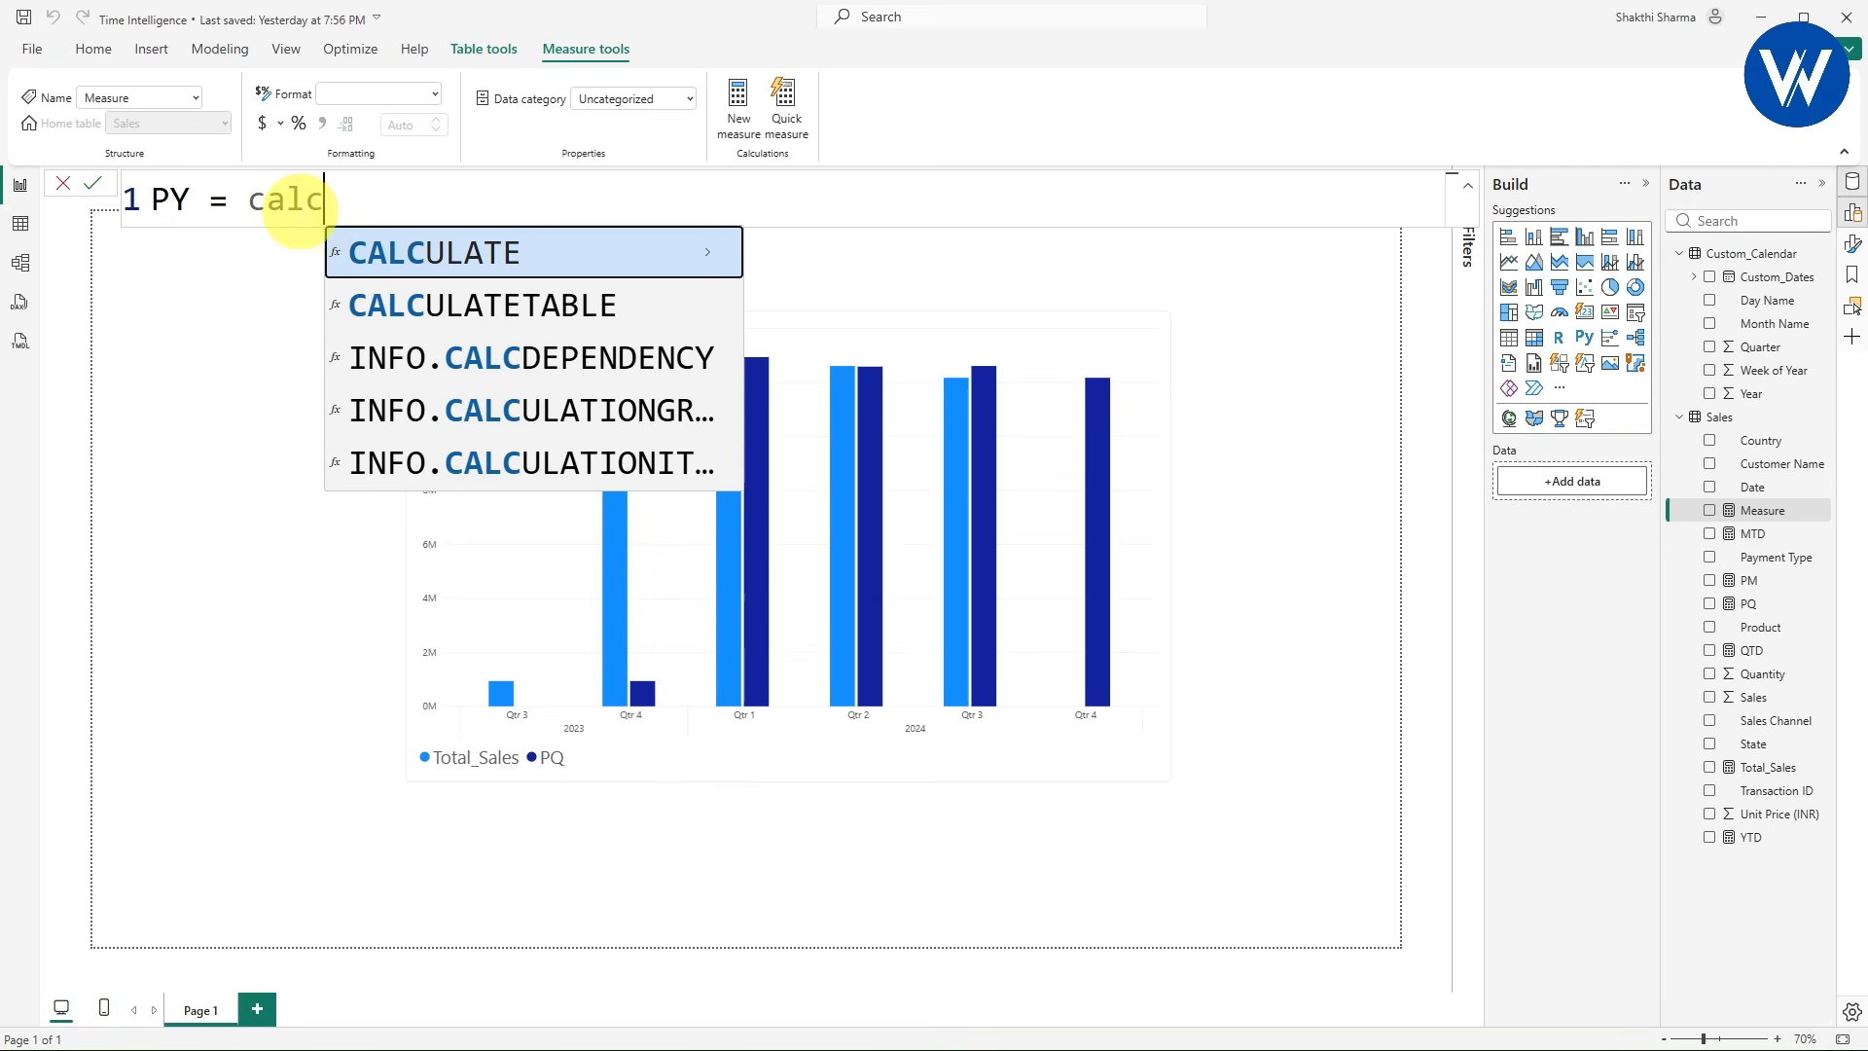
pyautogui.click(437, 267)
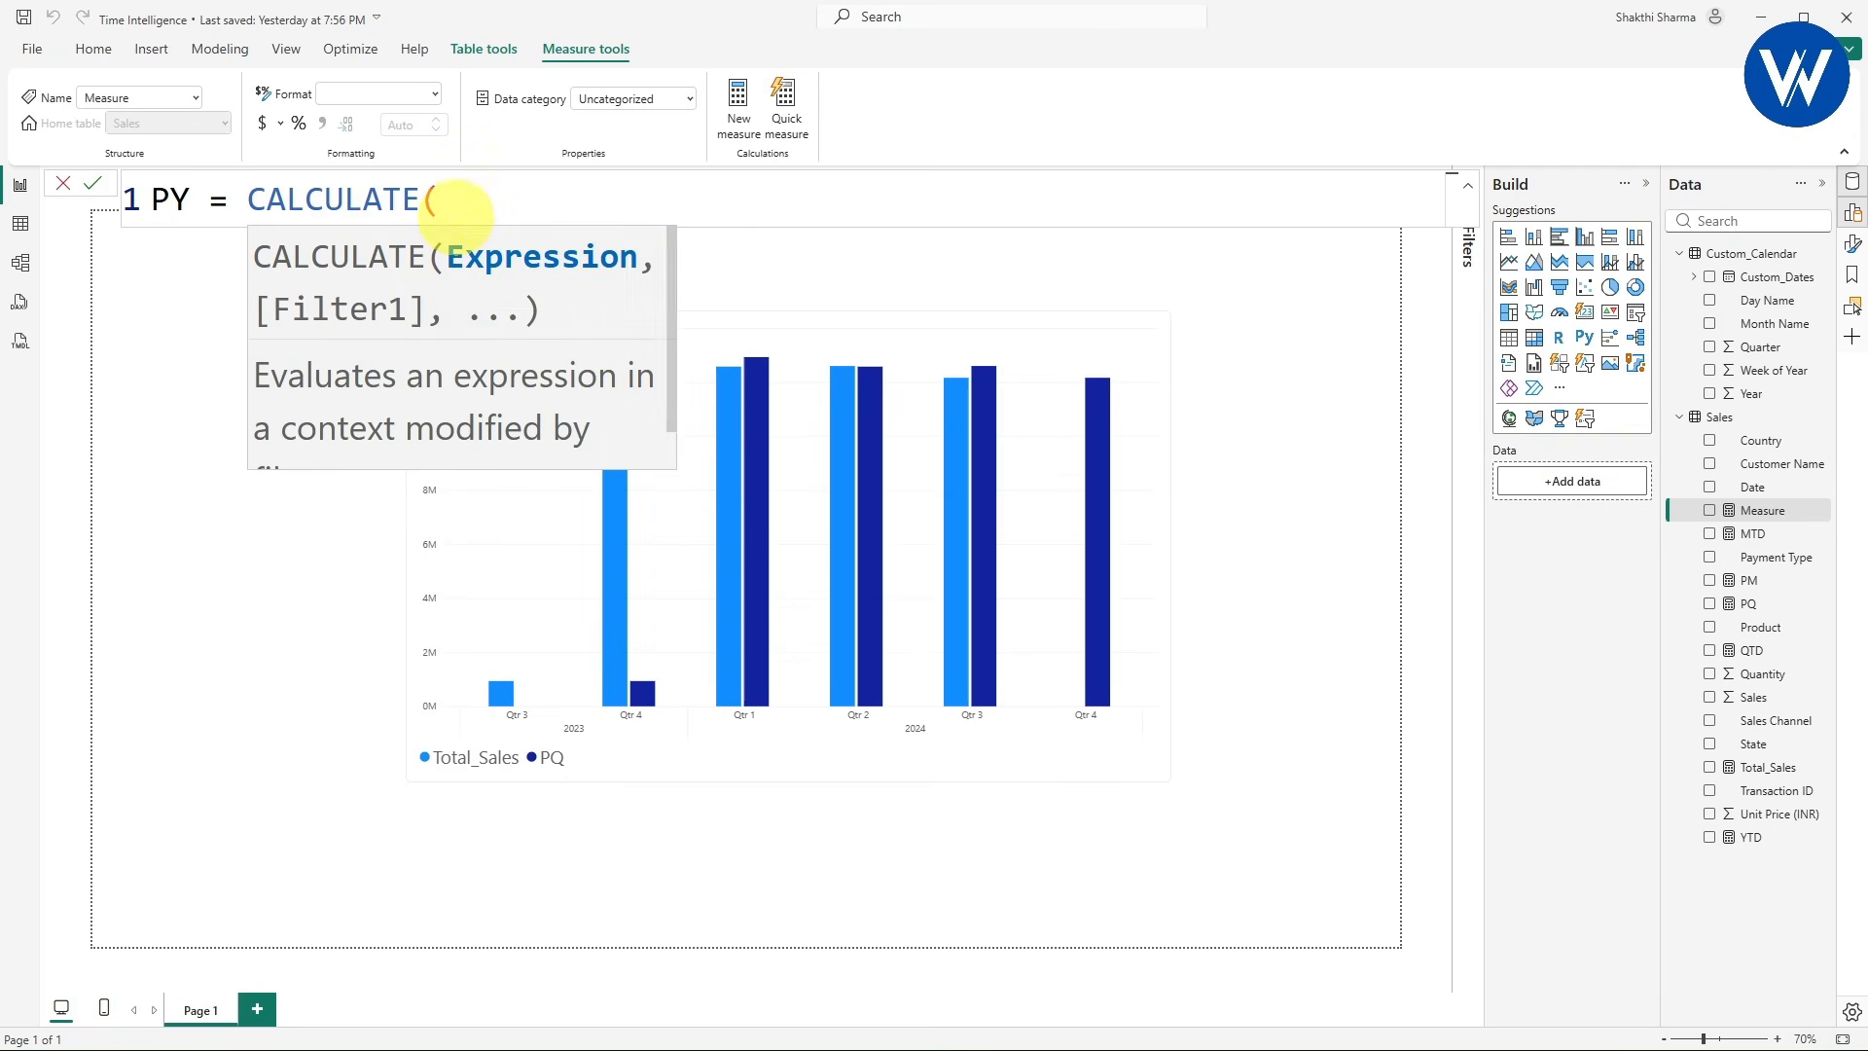
pyautogui.write('total')
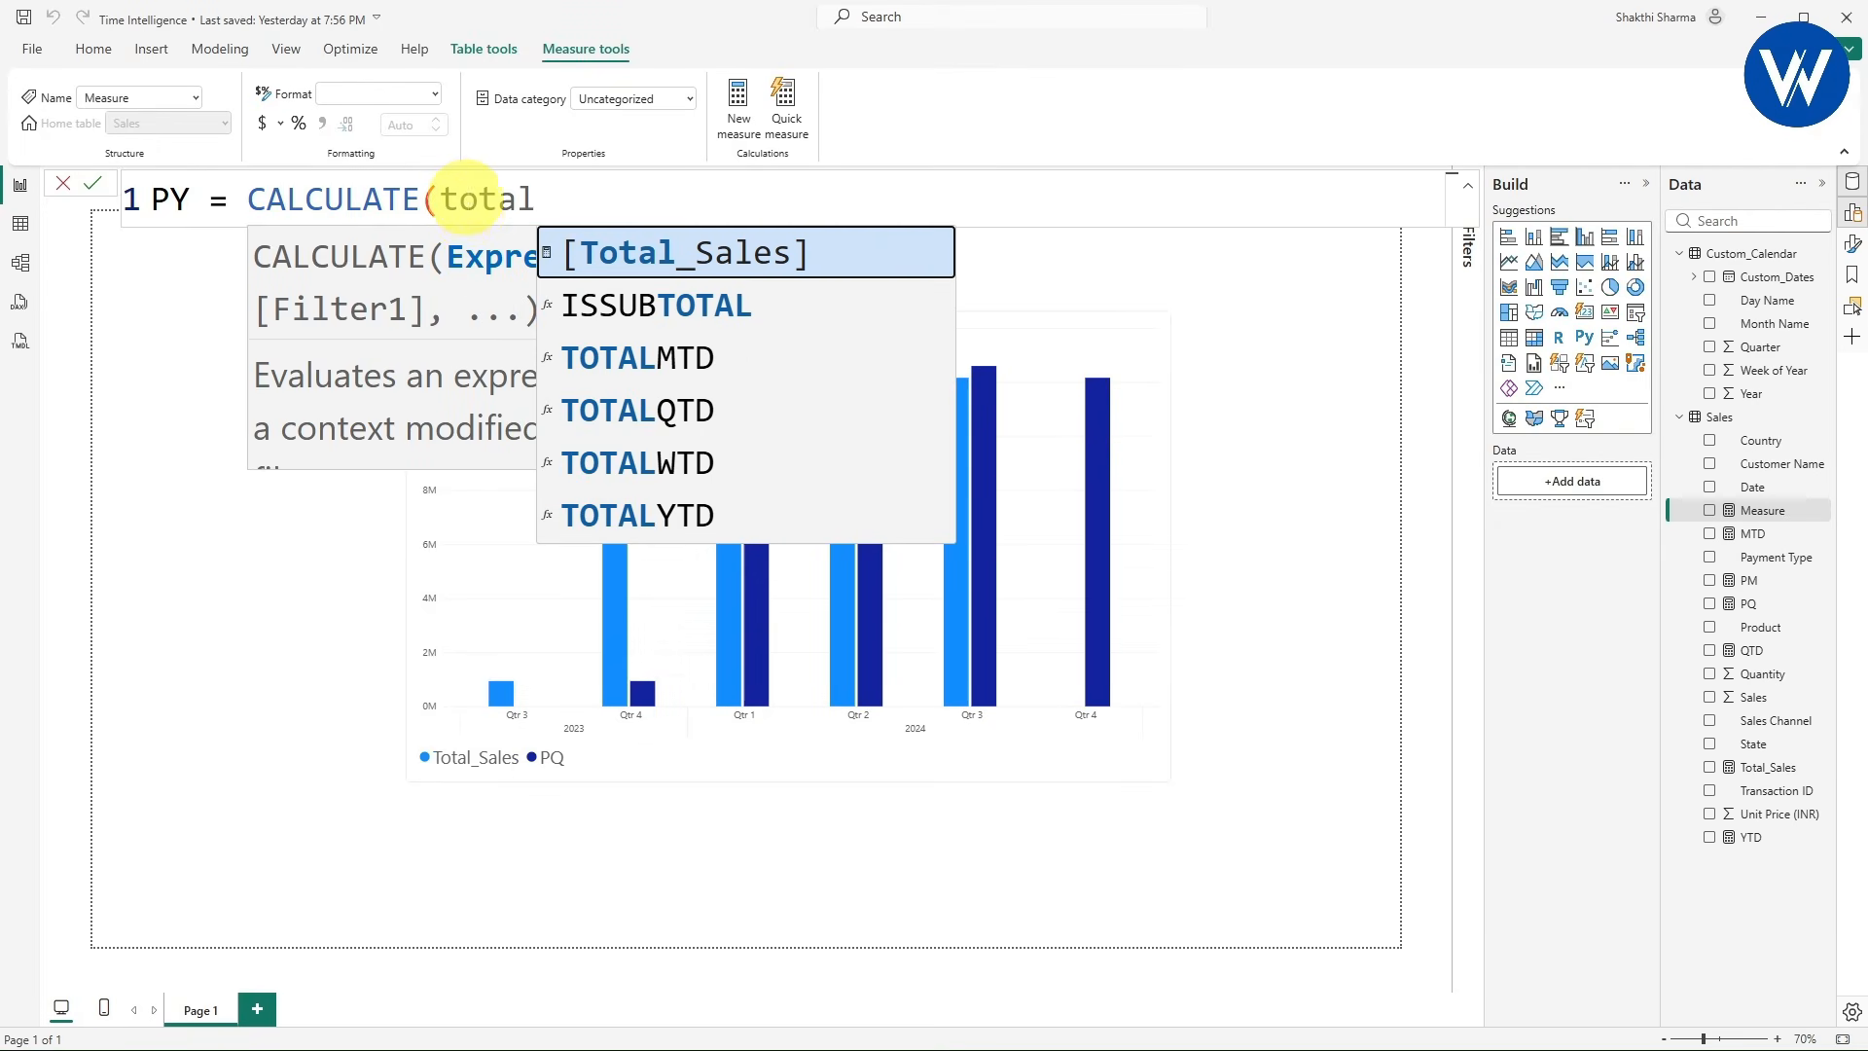
pyautogui.press('Tab')
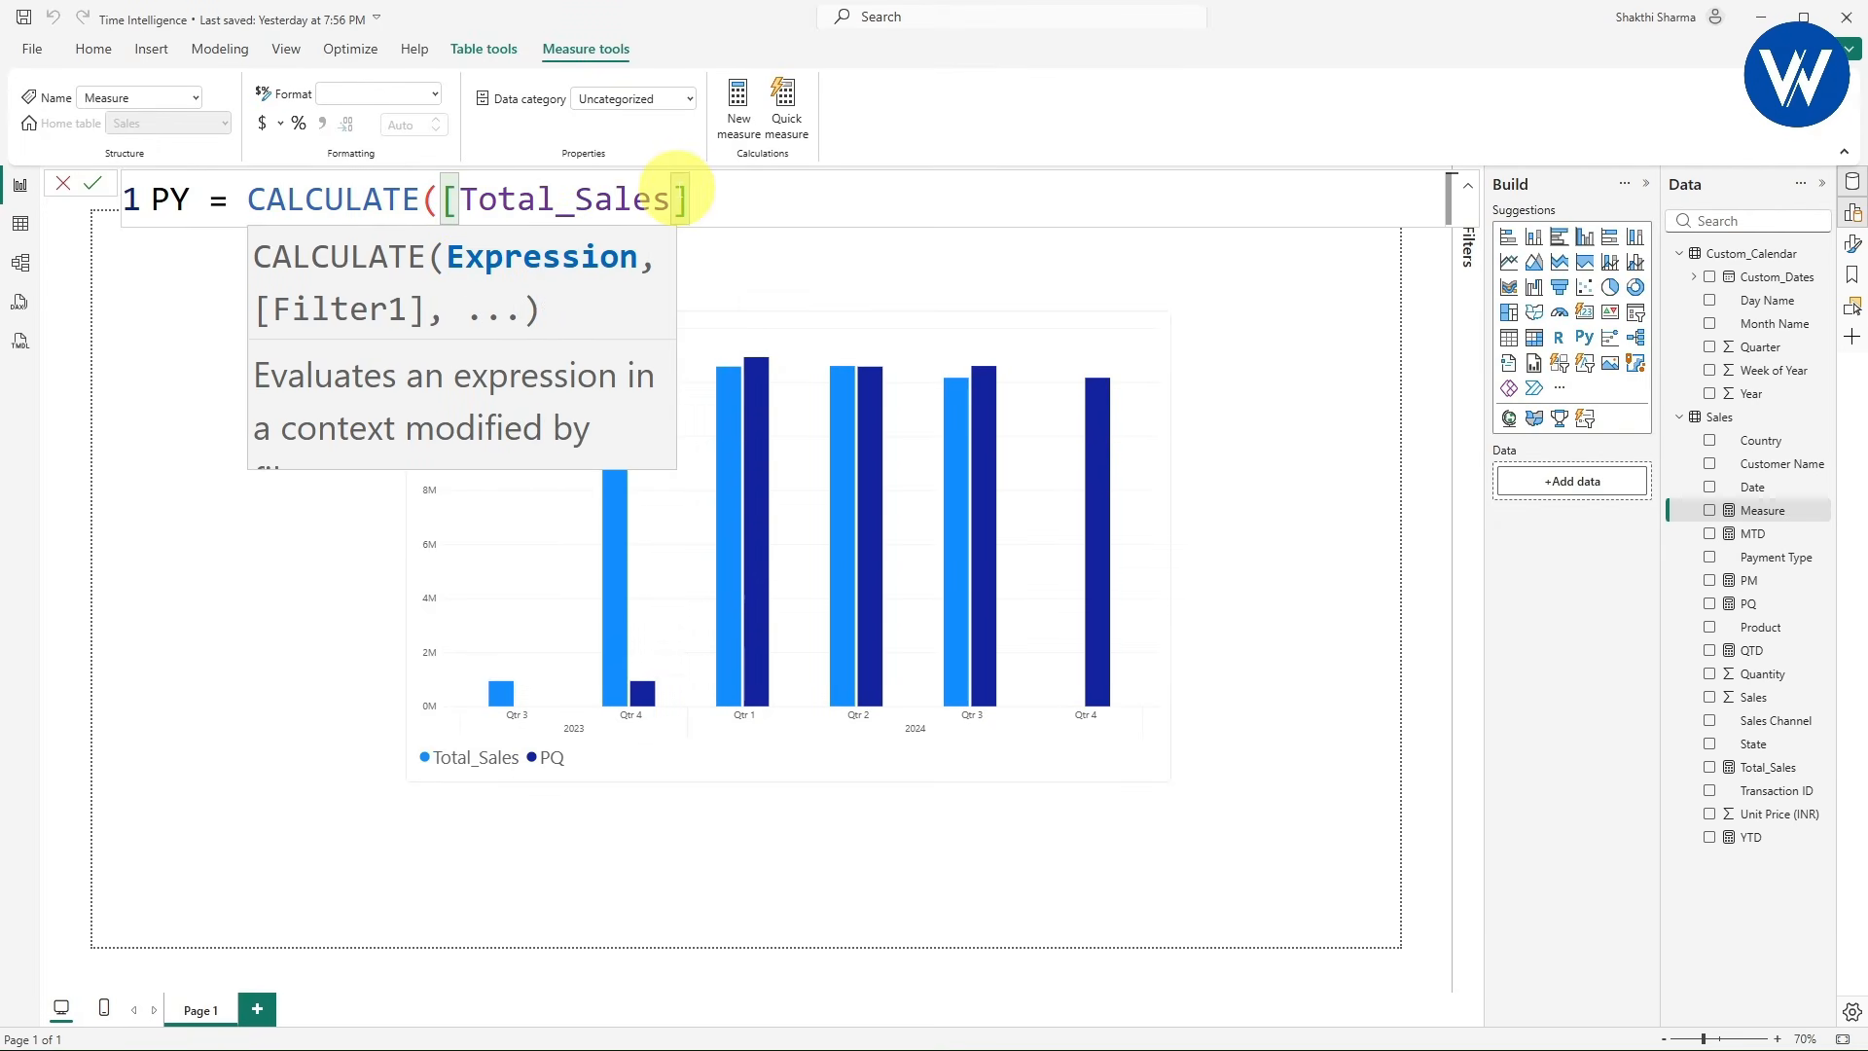
pyautogui.write(',')
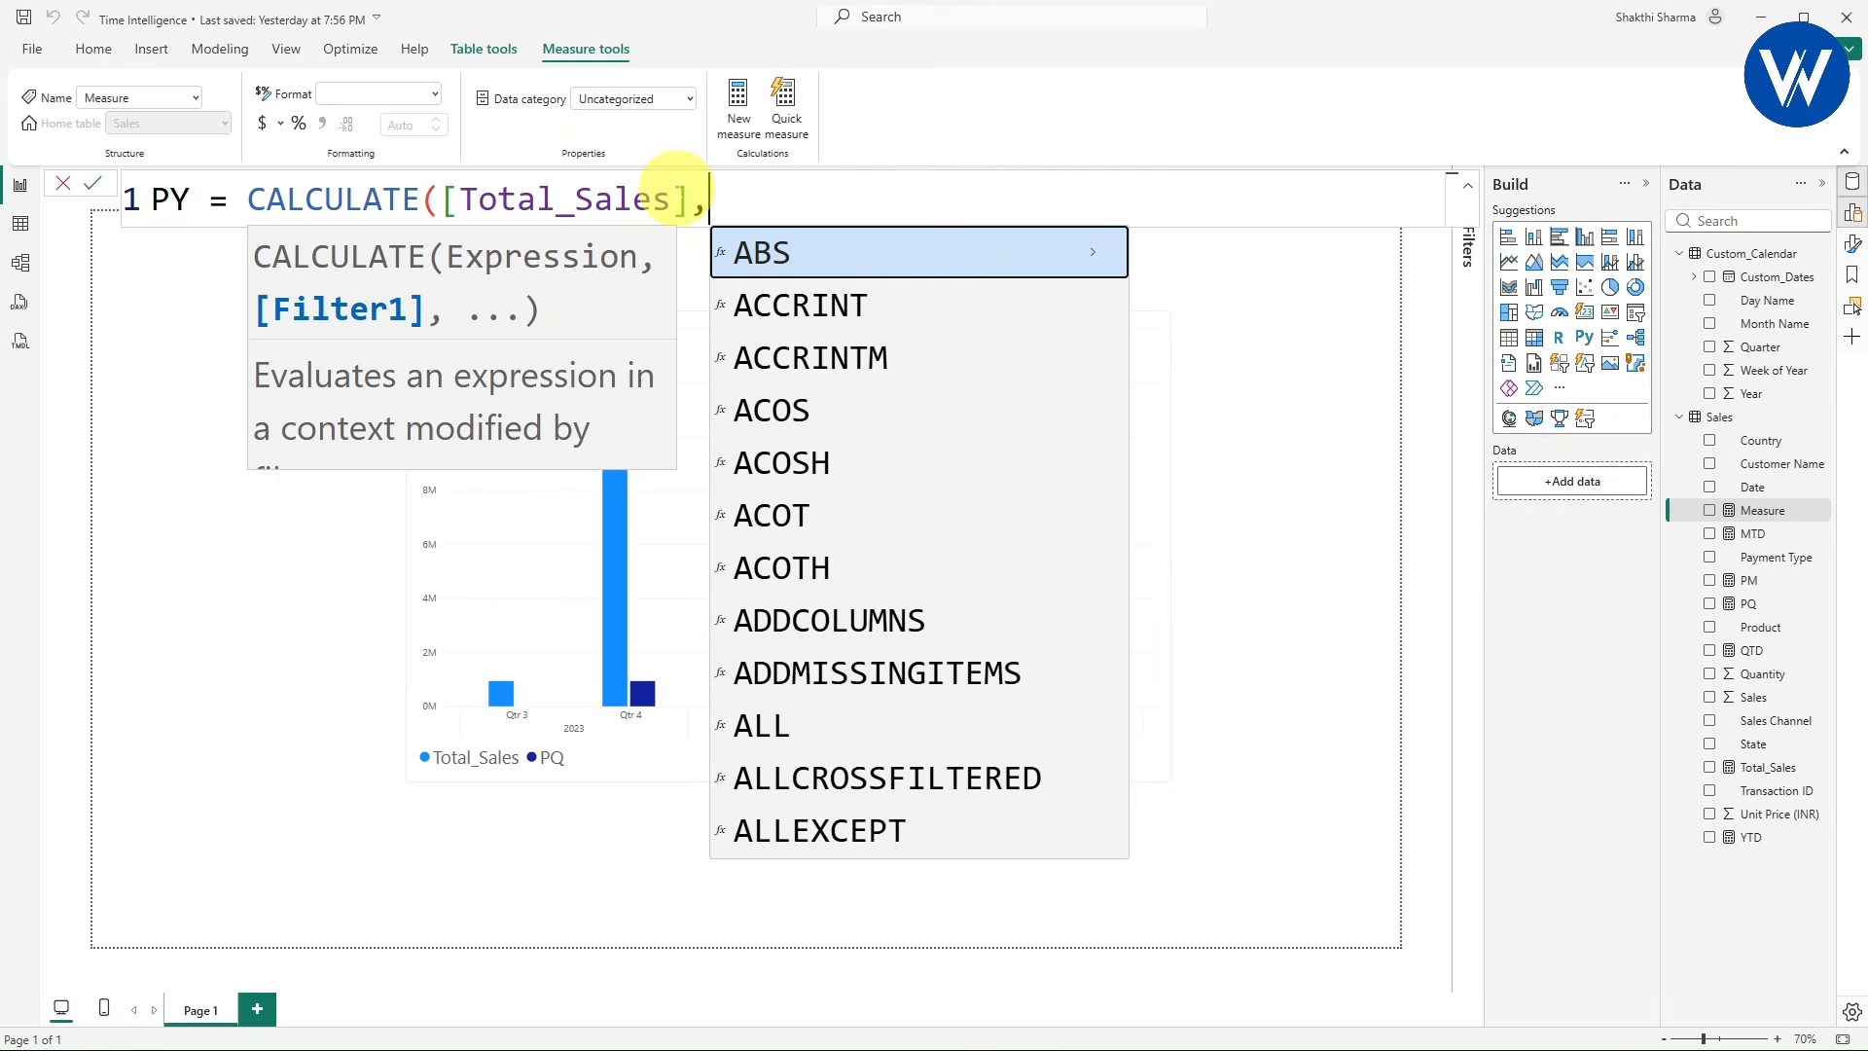
# - Complete the PY formula with the filter PREVIOUSYEAR(Custom_Calendar[Custom_Dates]) and commit the measure
pyautogui.write('pre')
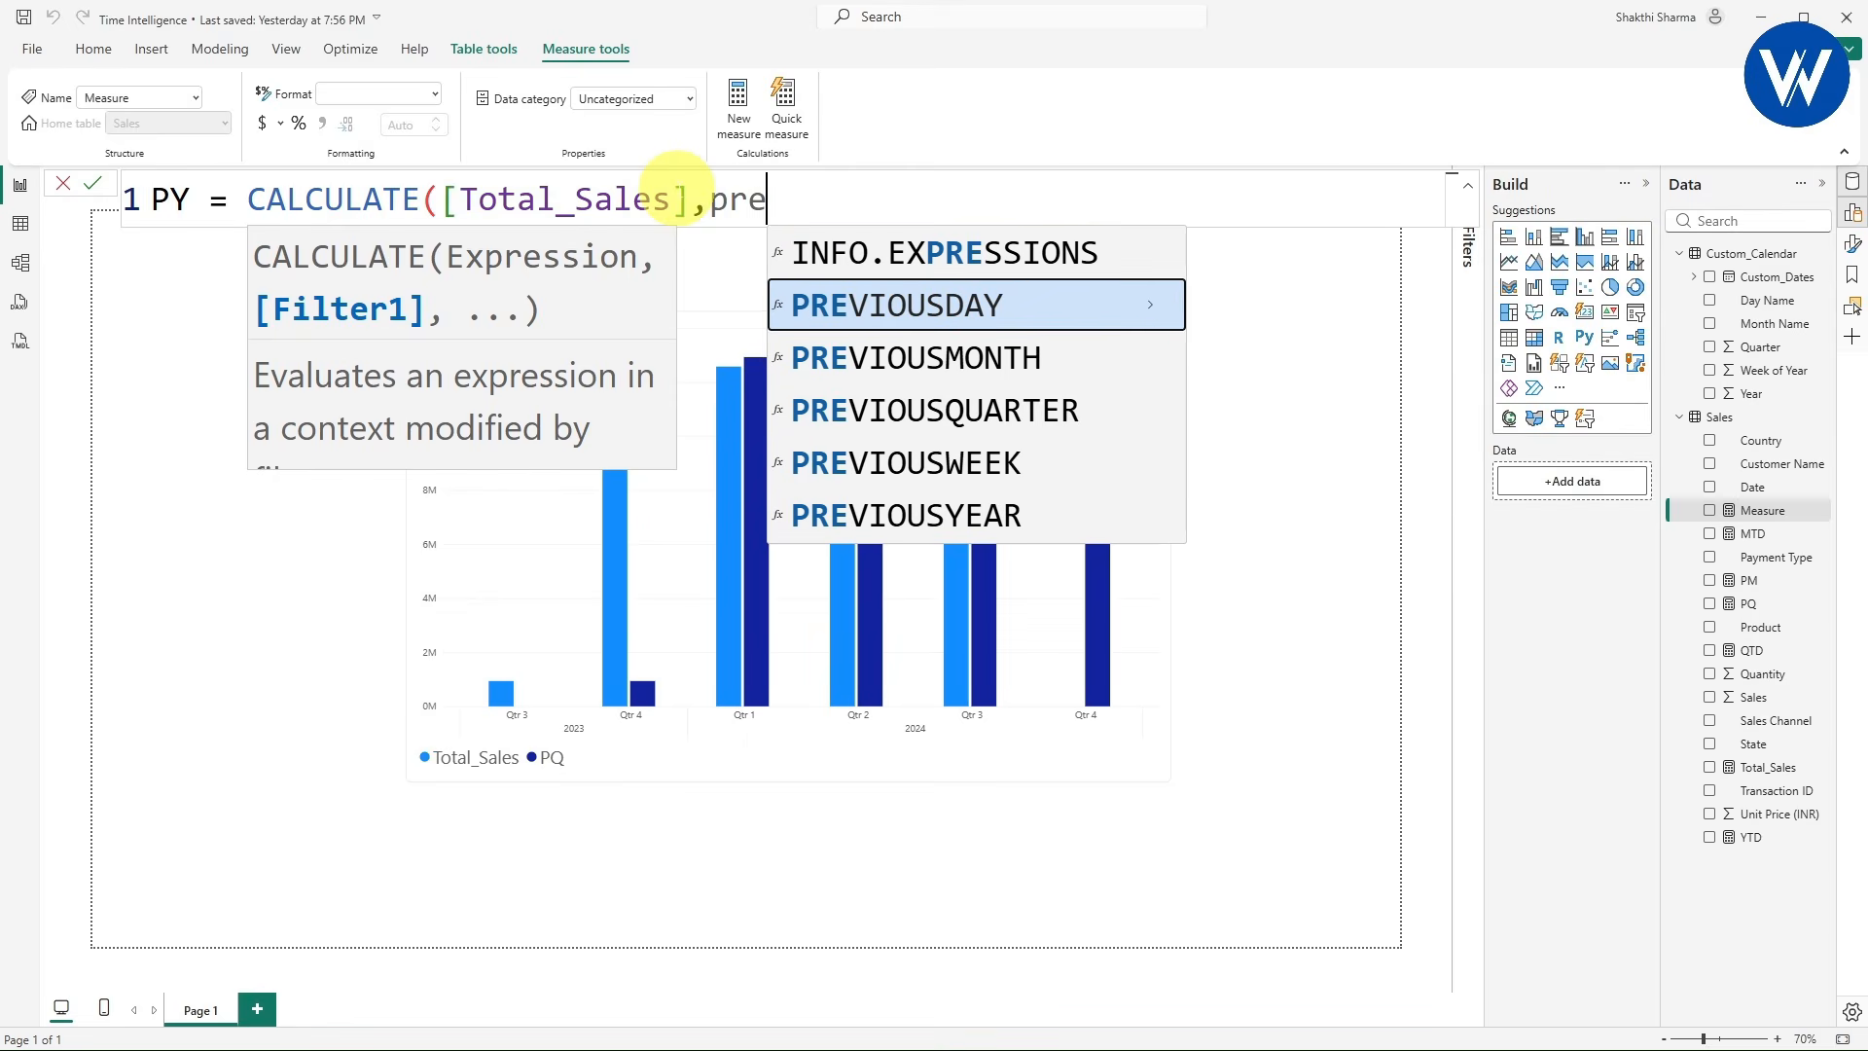
pyautogui.click(963, 518)
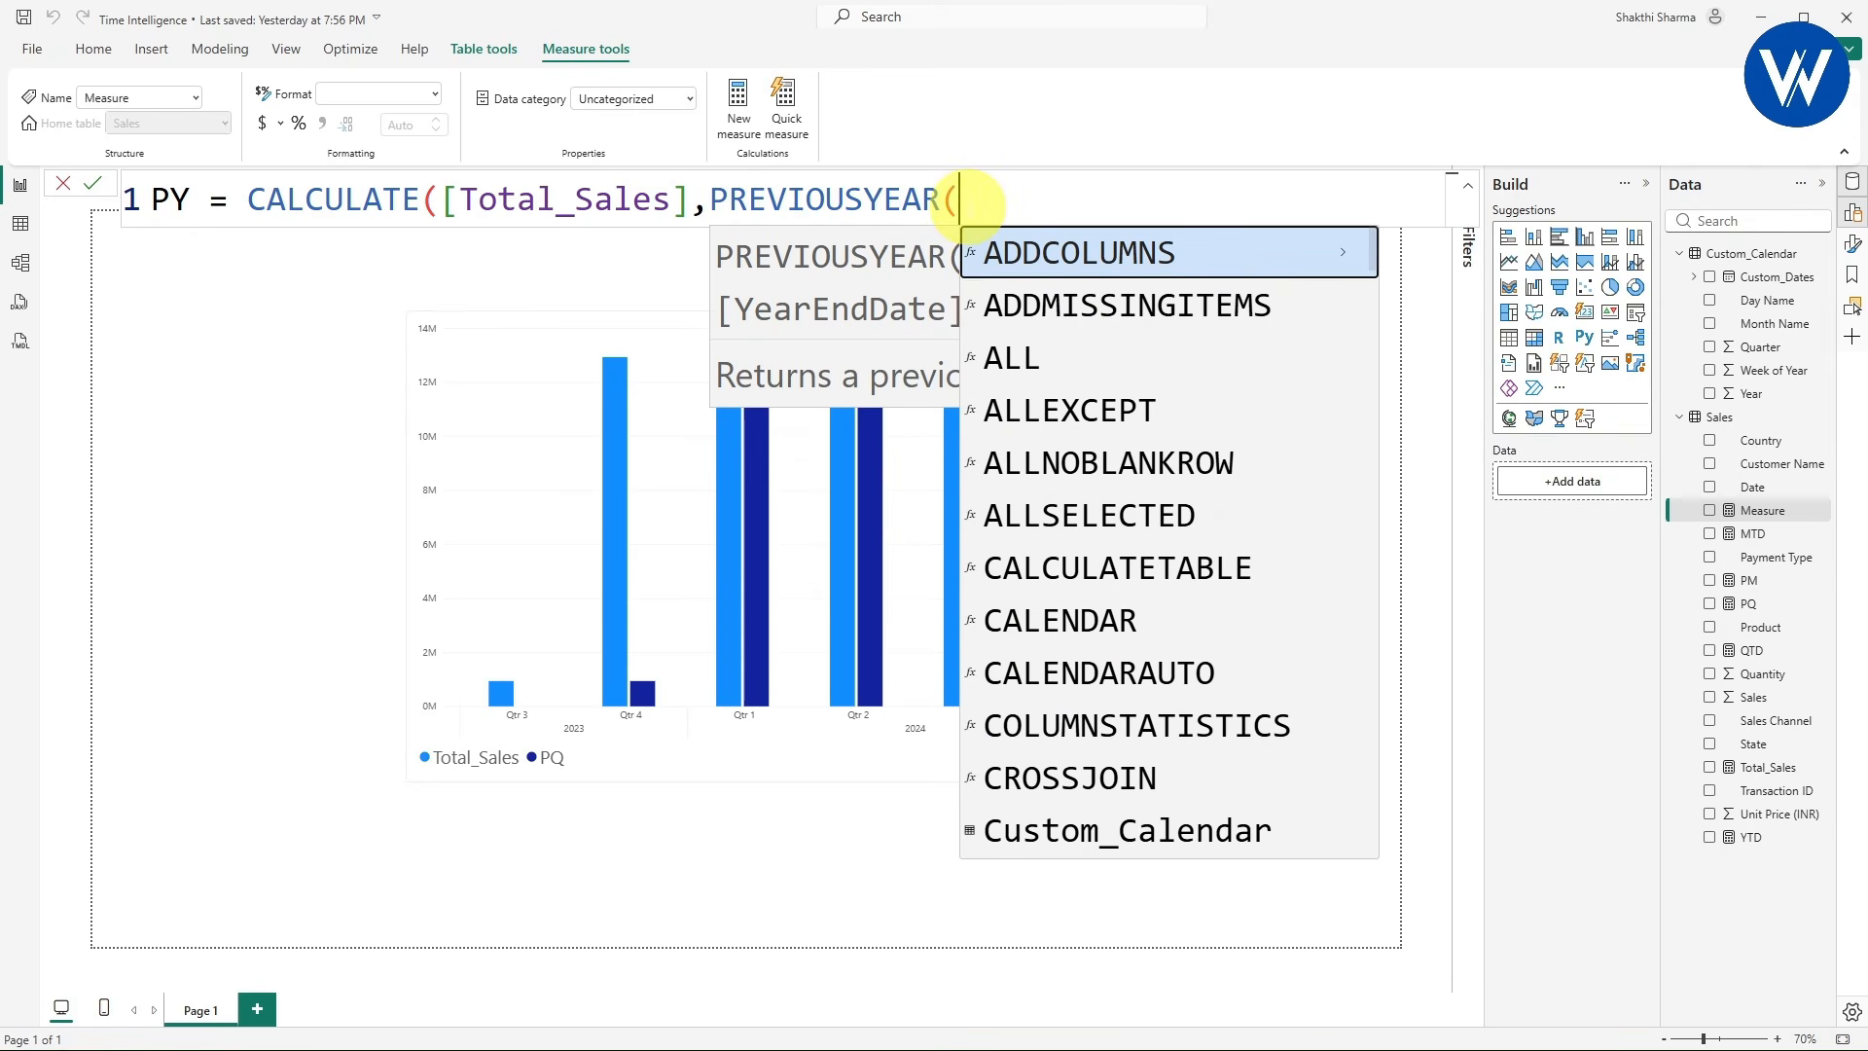
pyautogui.write('cust')
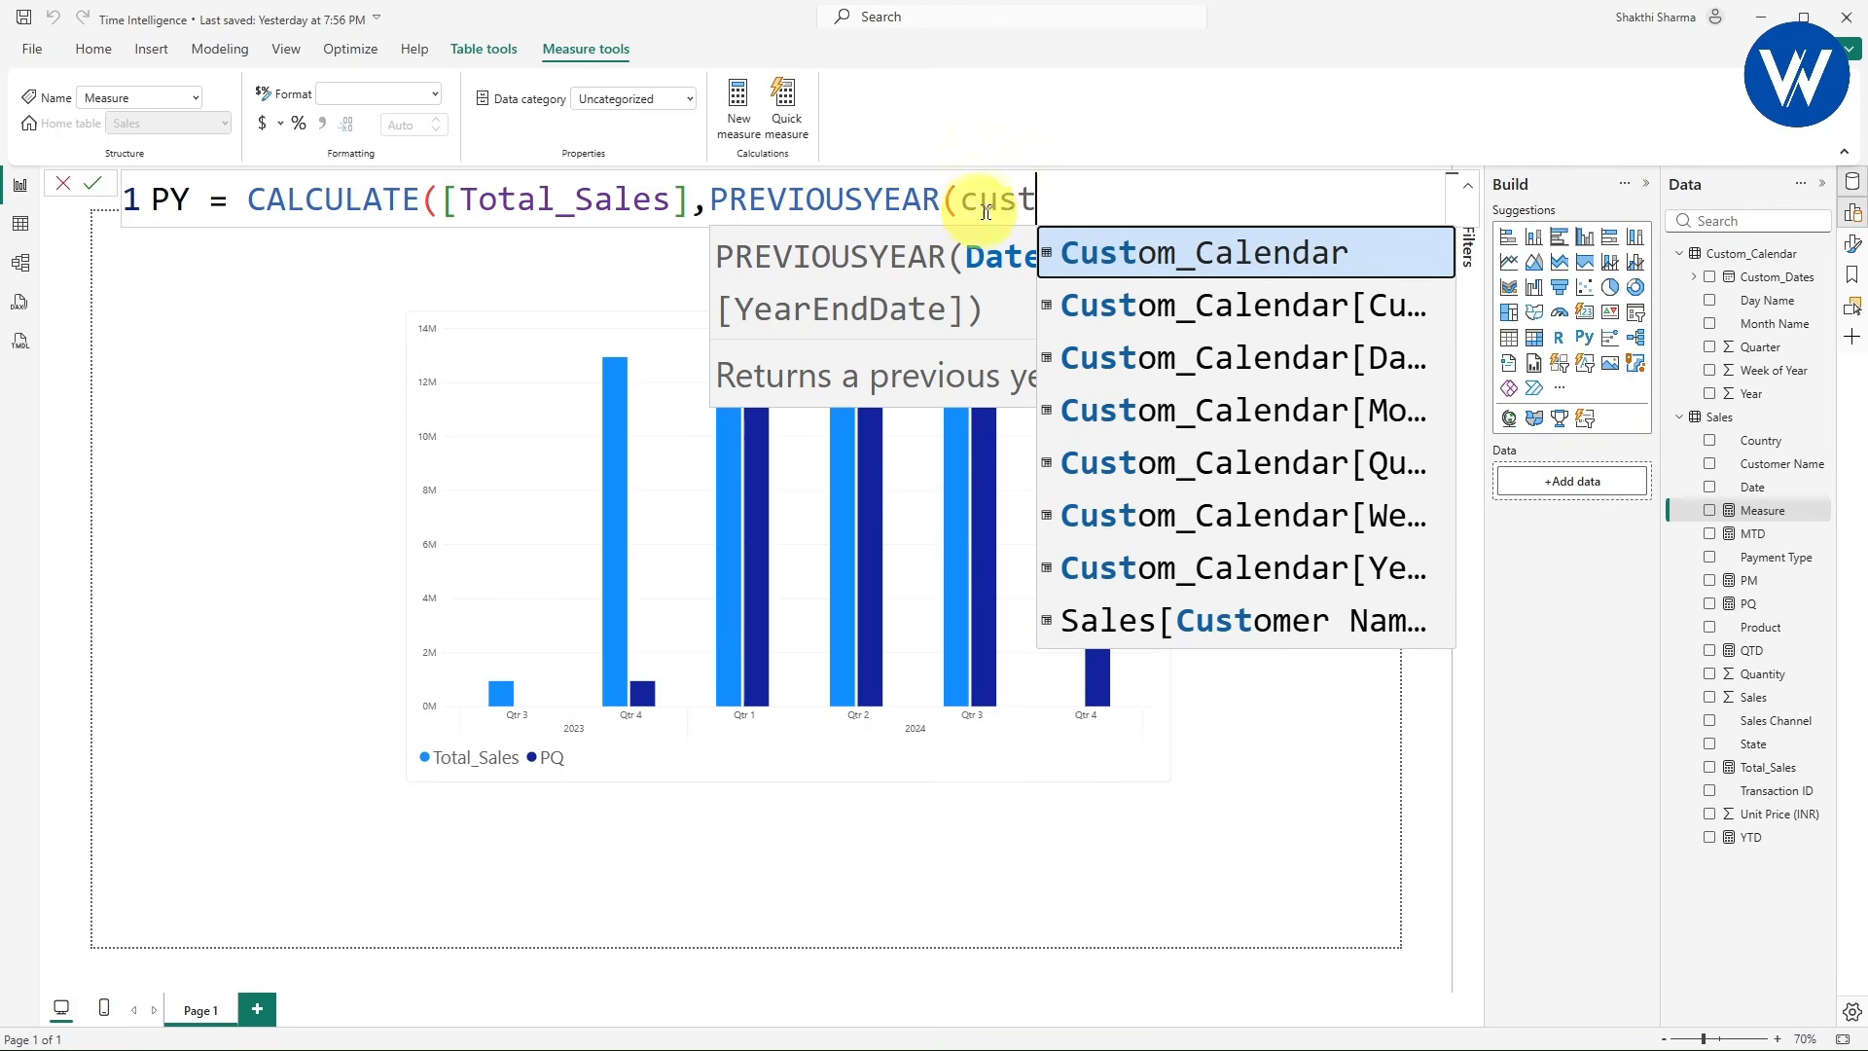
pyautogui.click(1126, 309)
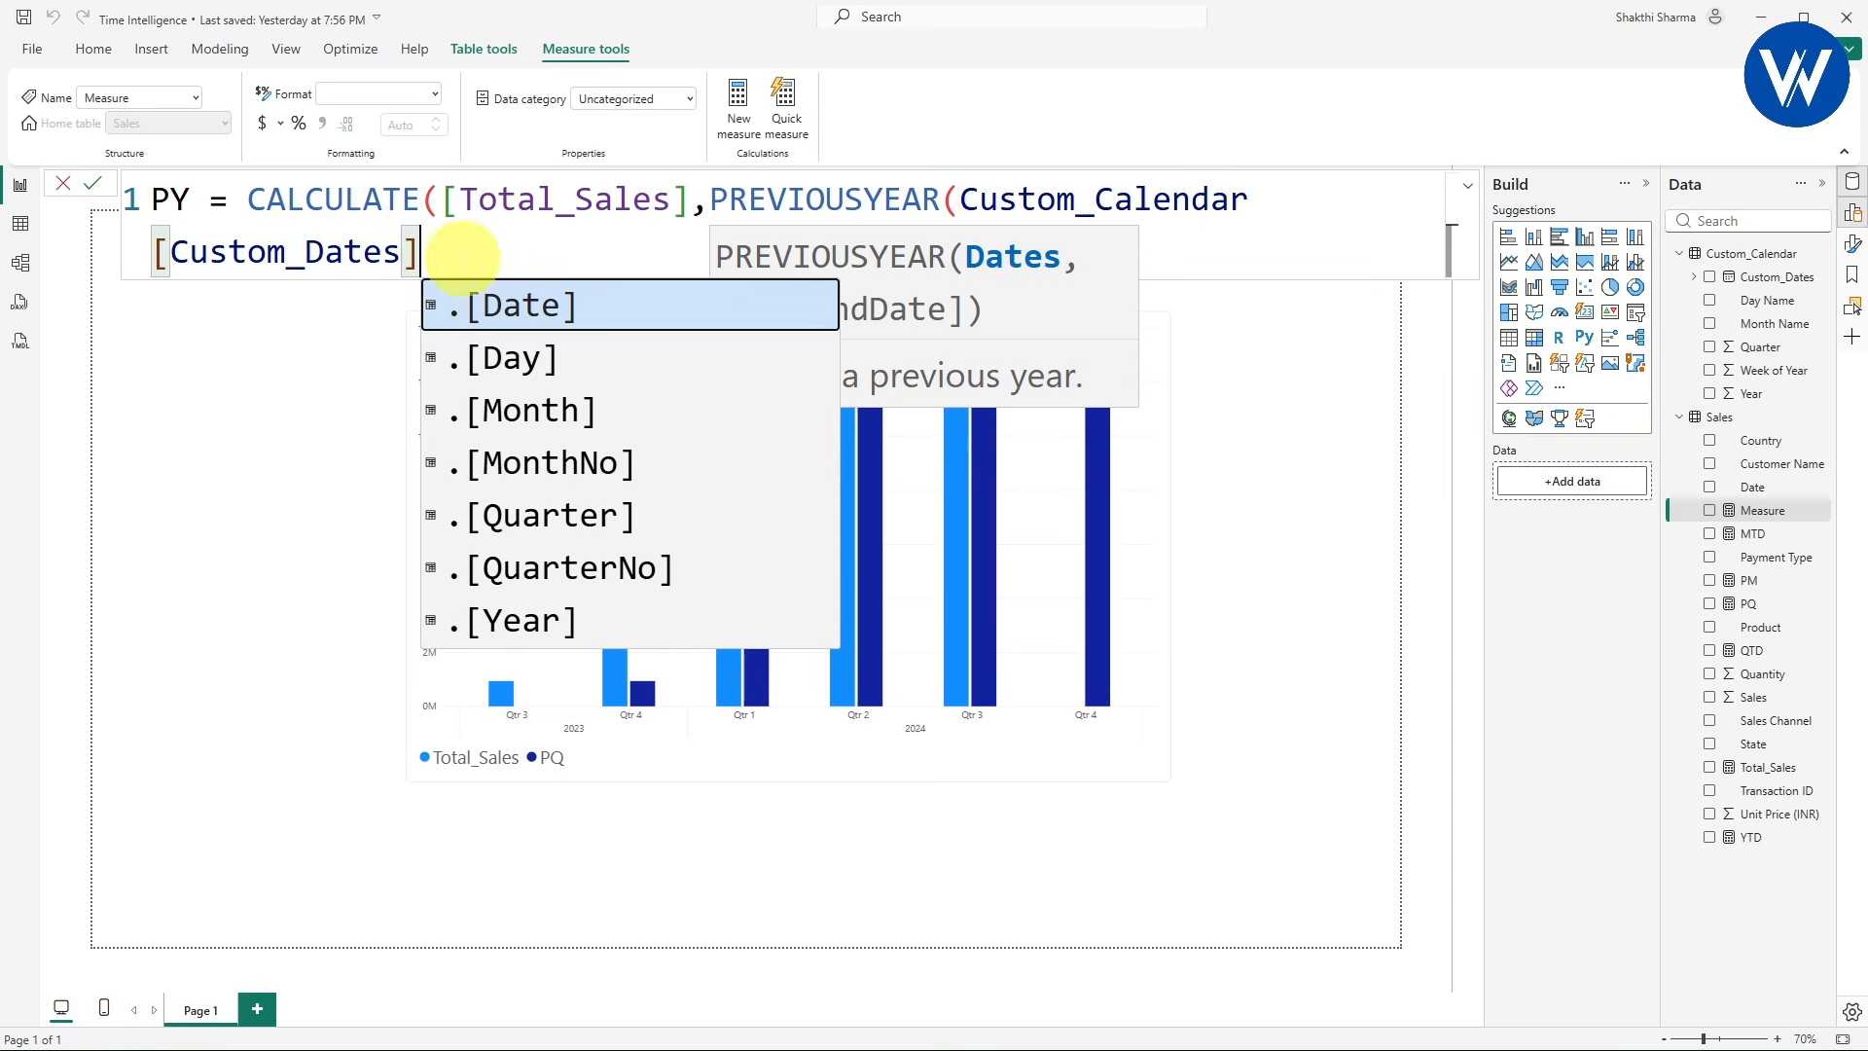
pyautogui.write('))')
pyautogui.press('Return')
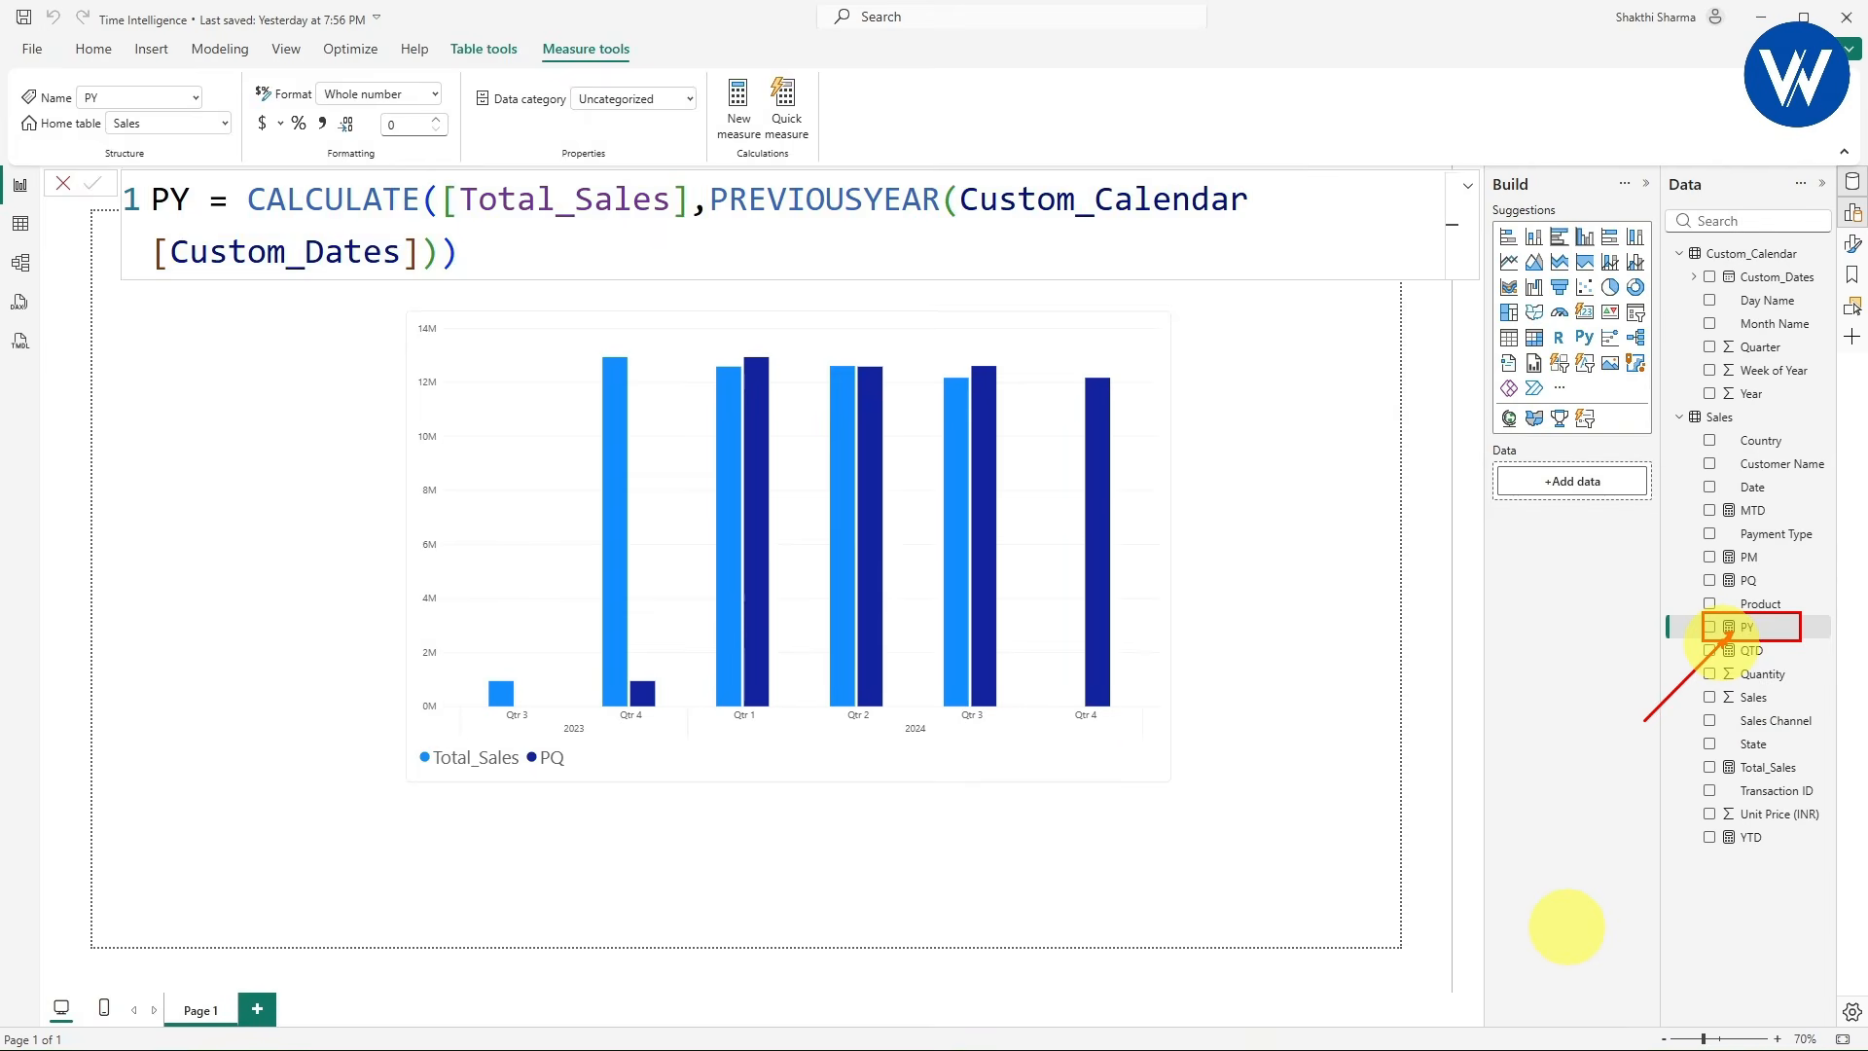
# - Replace PQ with the PY measure on the column chart's Y-axis, alongside Total_Sales
pyautogui.click(1158, 765)
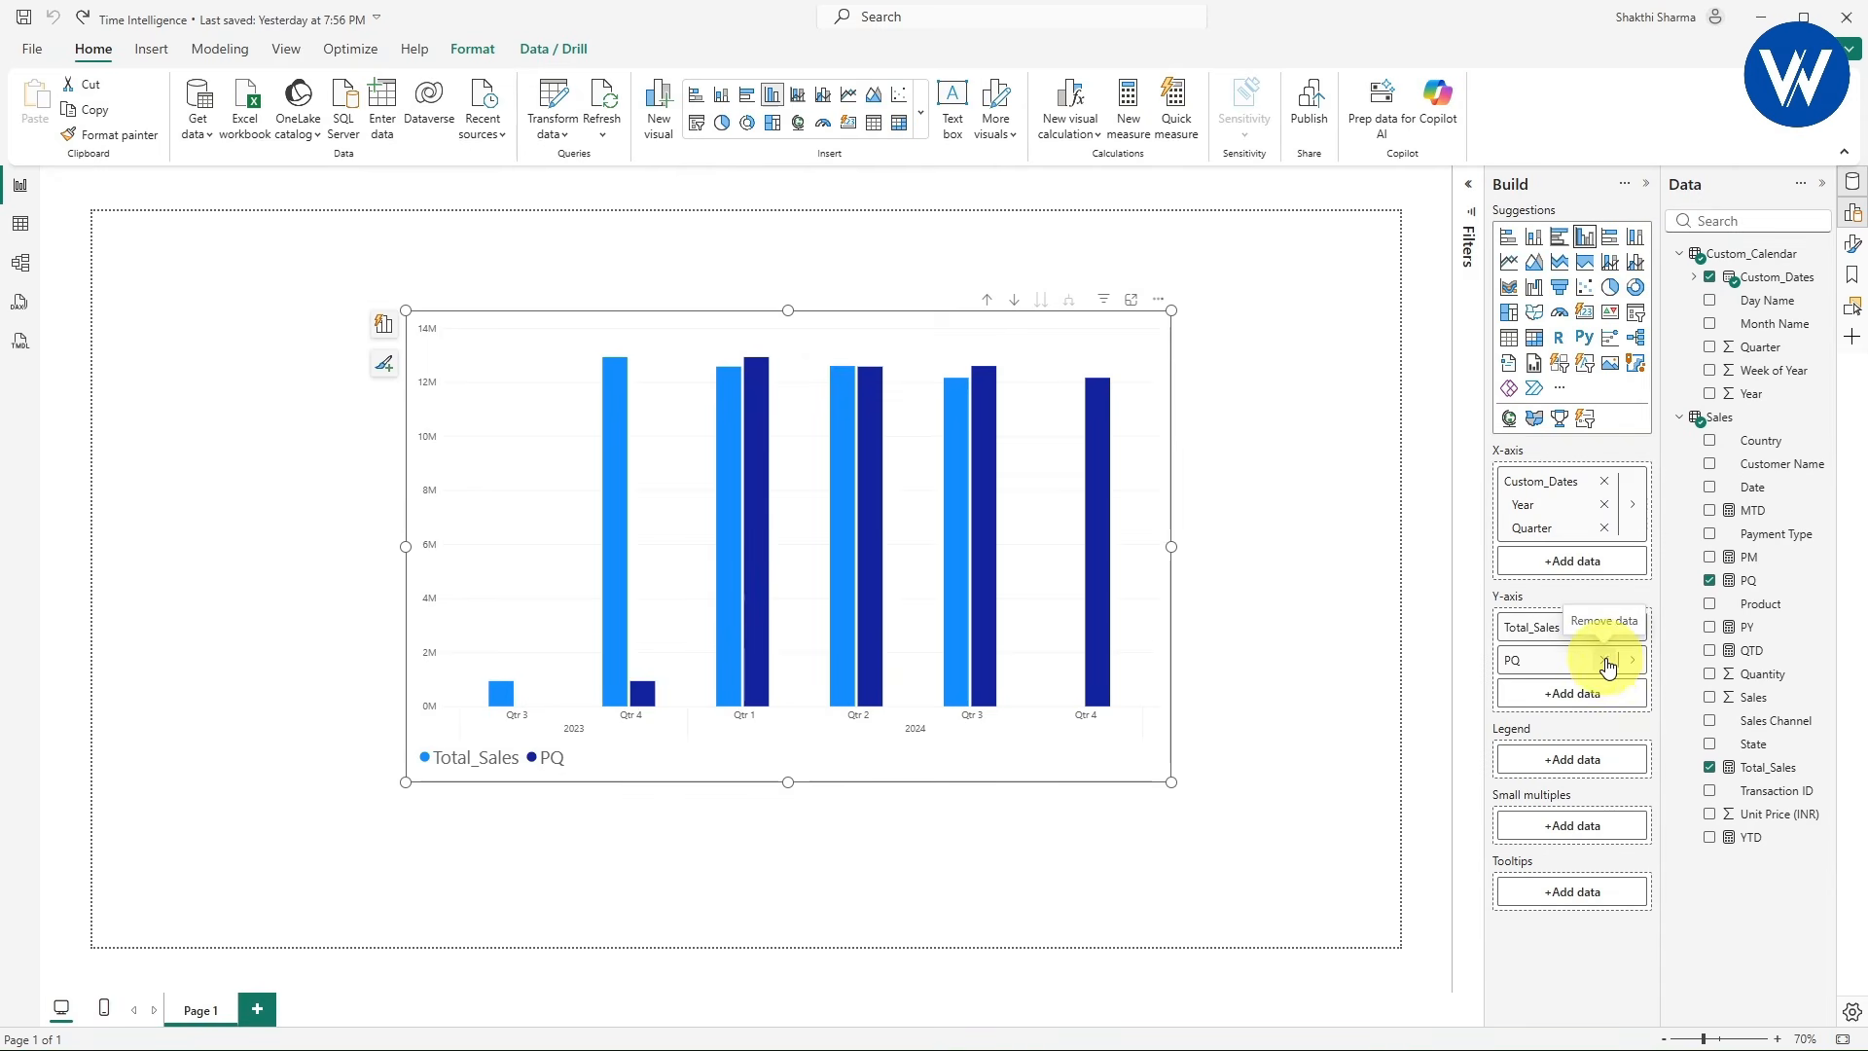
pyautogui.click(1605, 661)
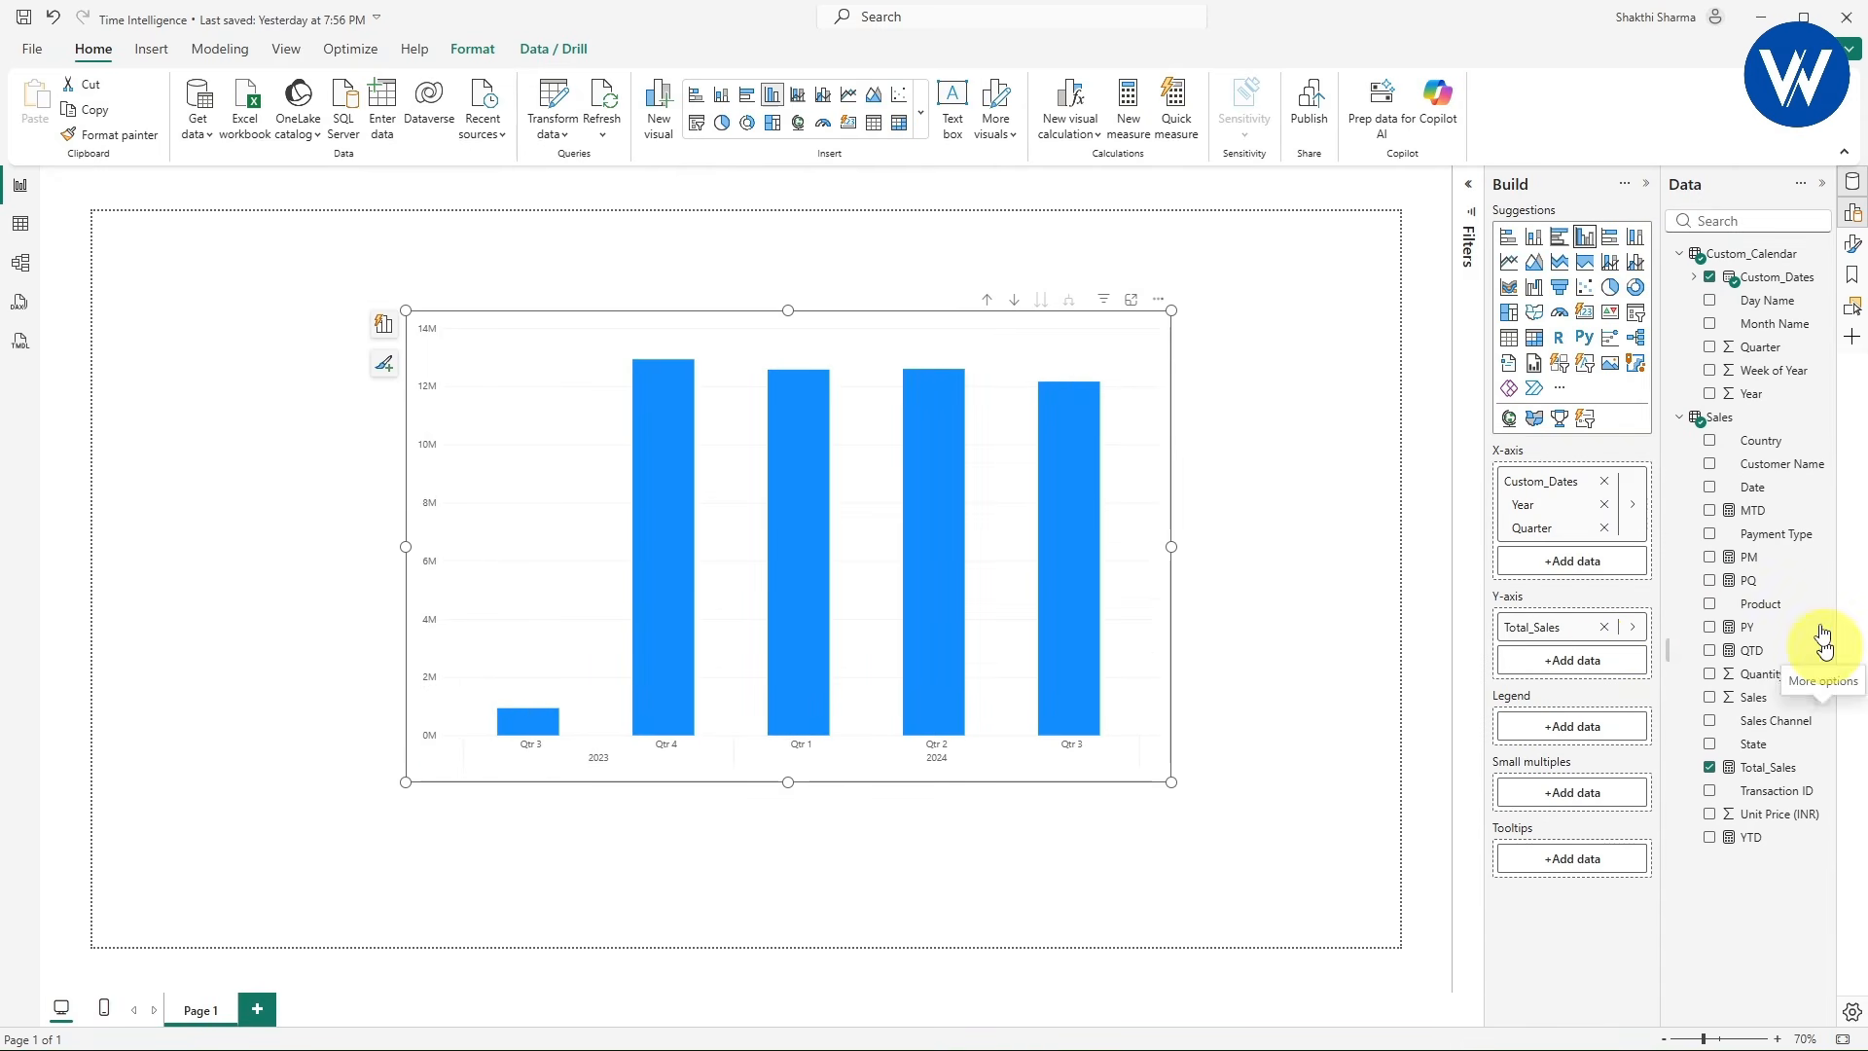
pyautogui.moveTo(1759, 628); pyautogui.dragTo(1576, 662)
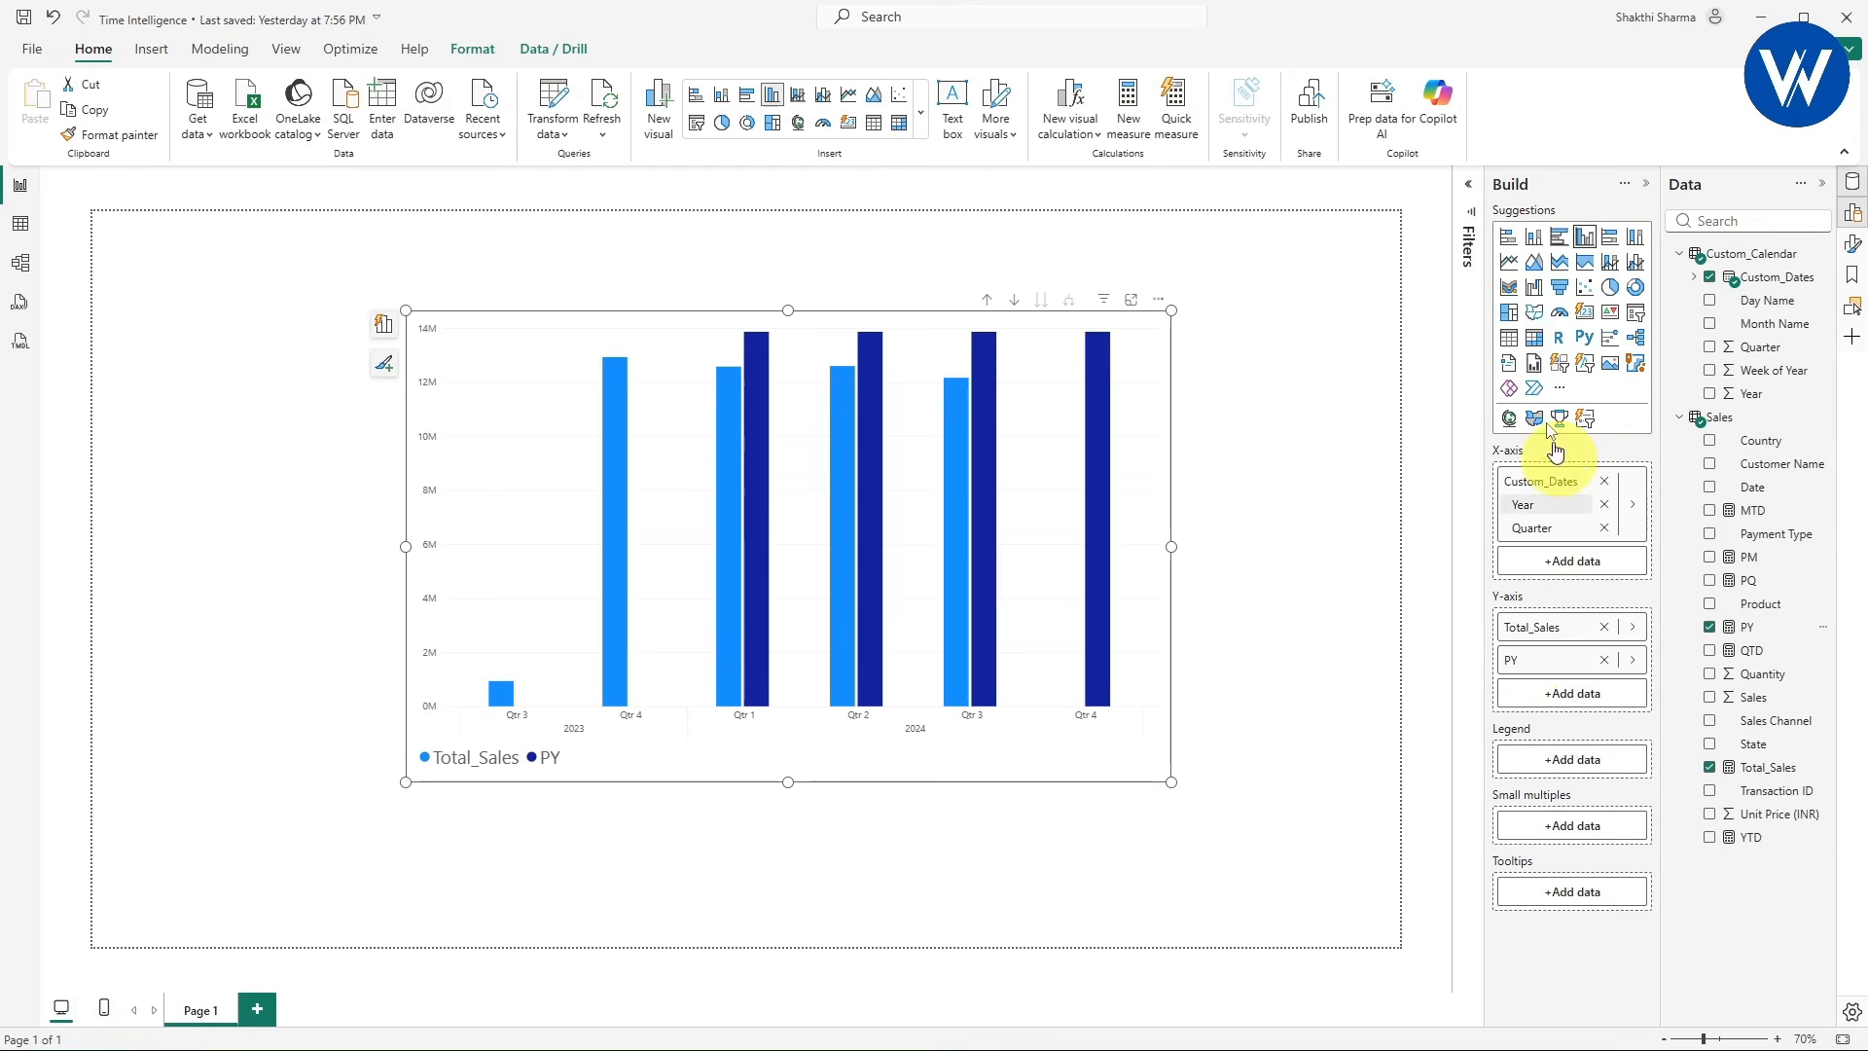
# - Convert the chart to a table, remove the Quarter level from Custom_Dates, and reduce the visual's height
pyautogui.click(1509, 341)
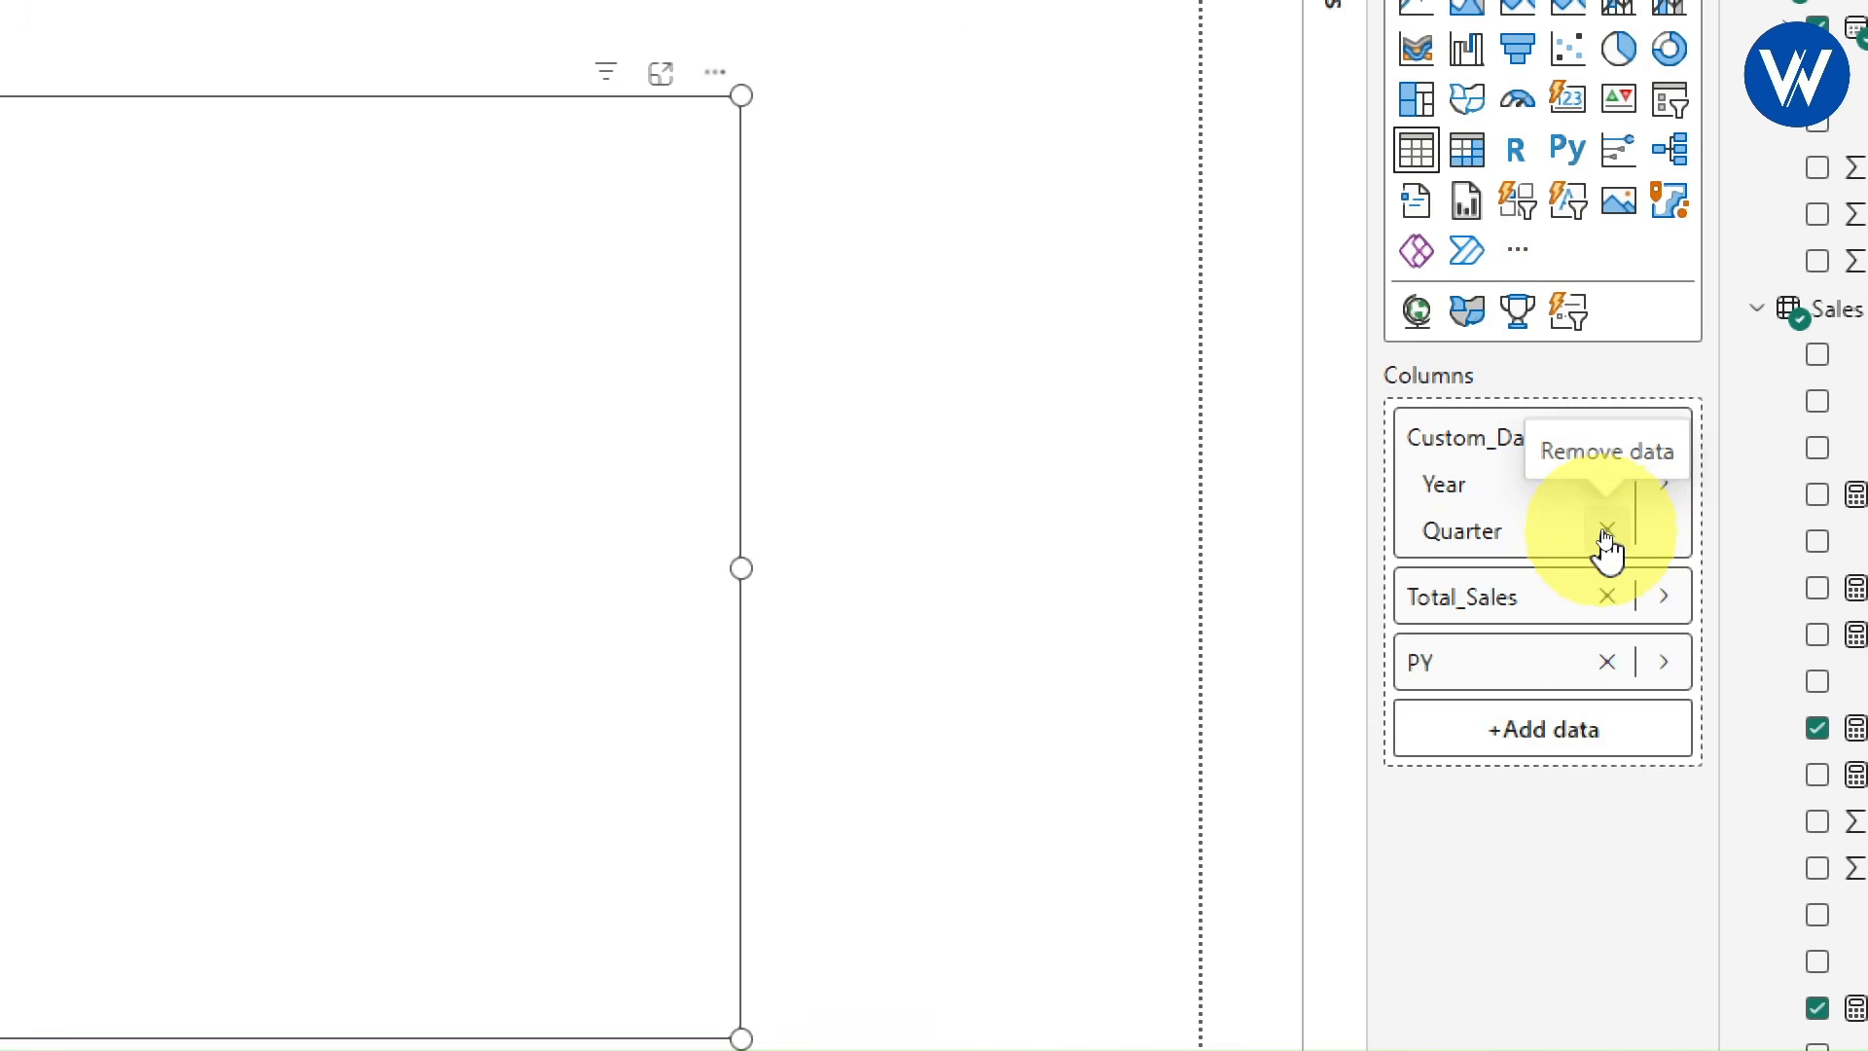
pyautogui.click(1606, 530)
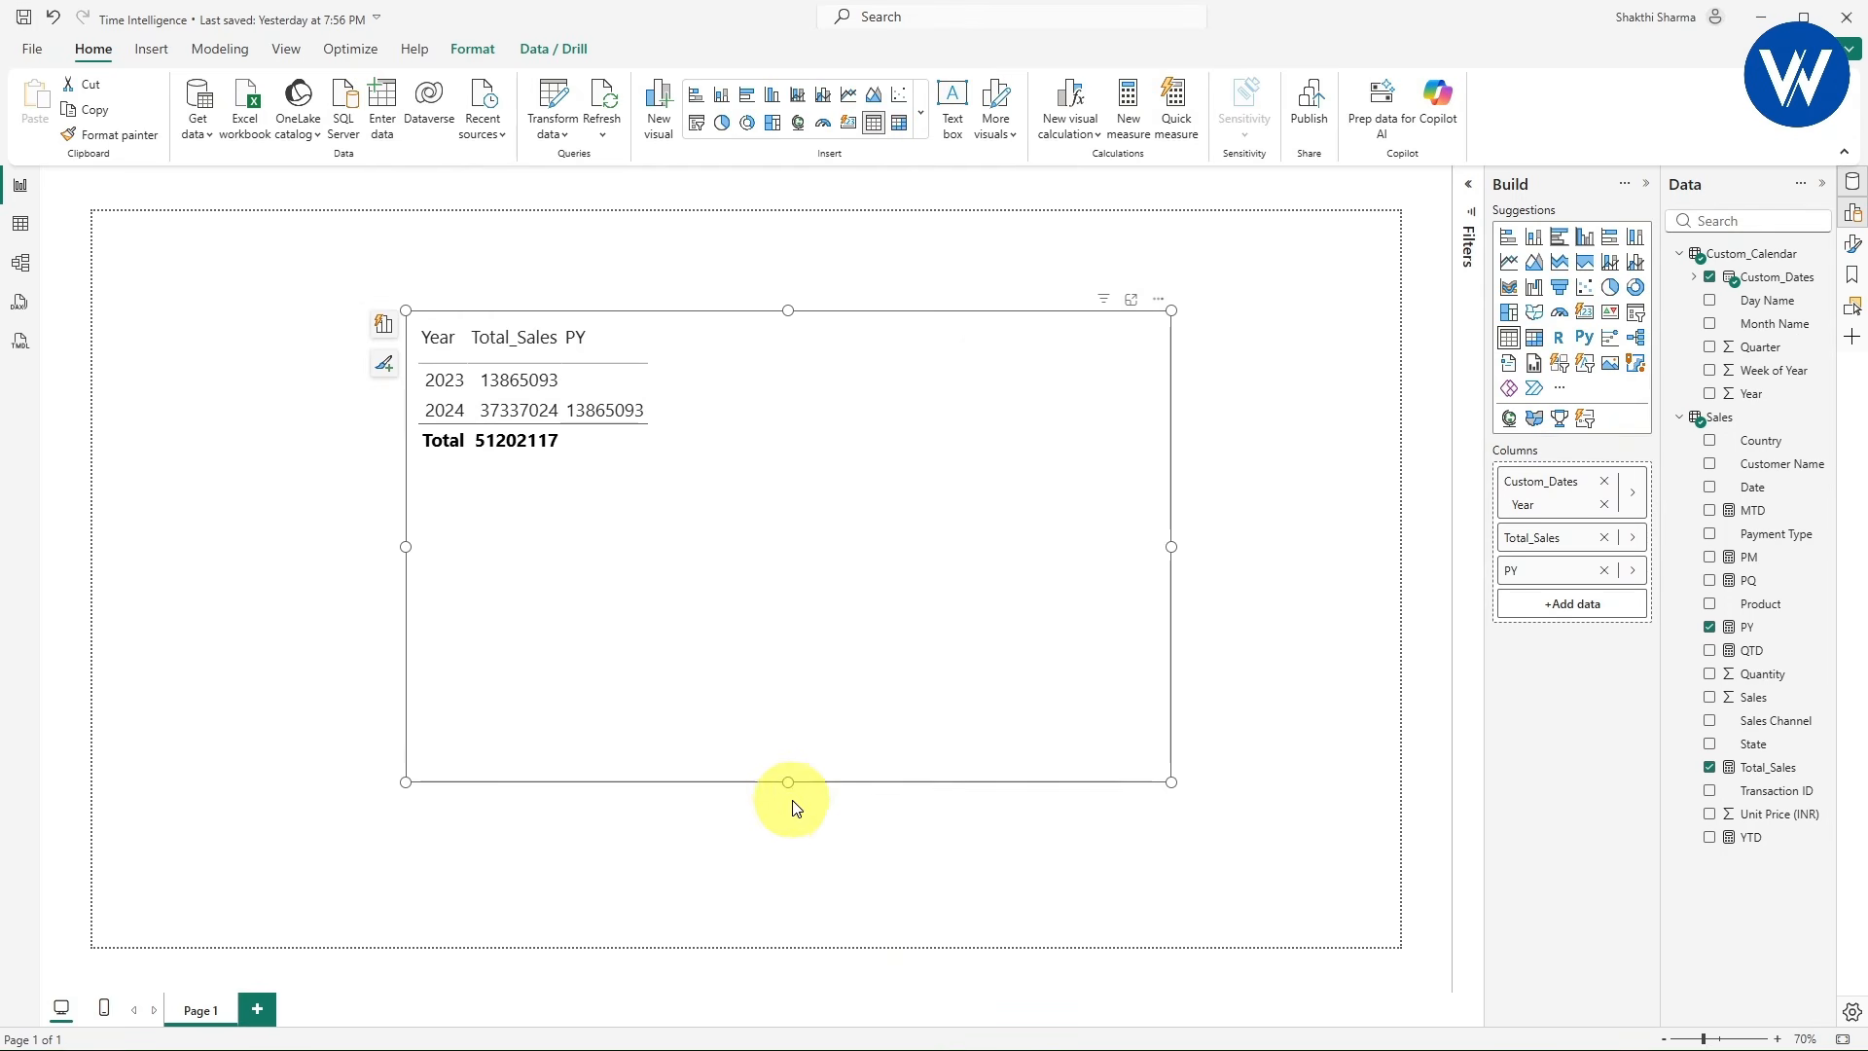
pyautogui.moveTo(789, 781); pyautogui.dragTo(778, 540)
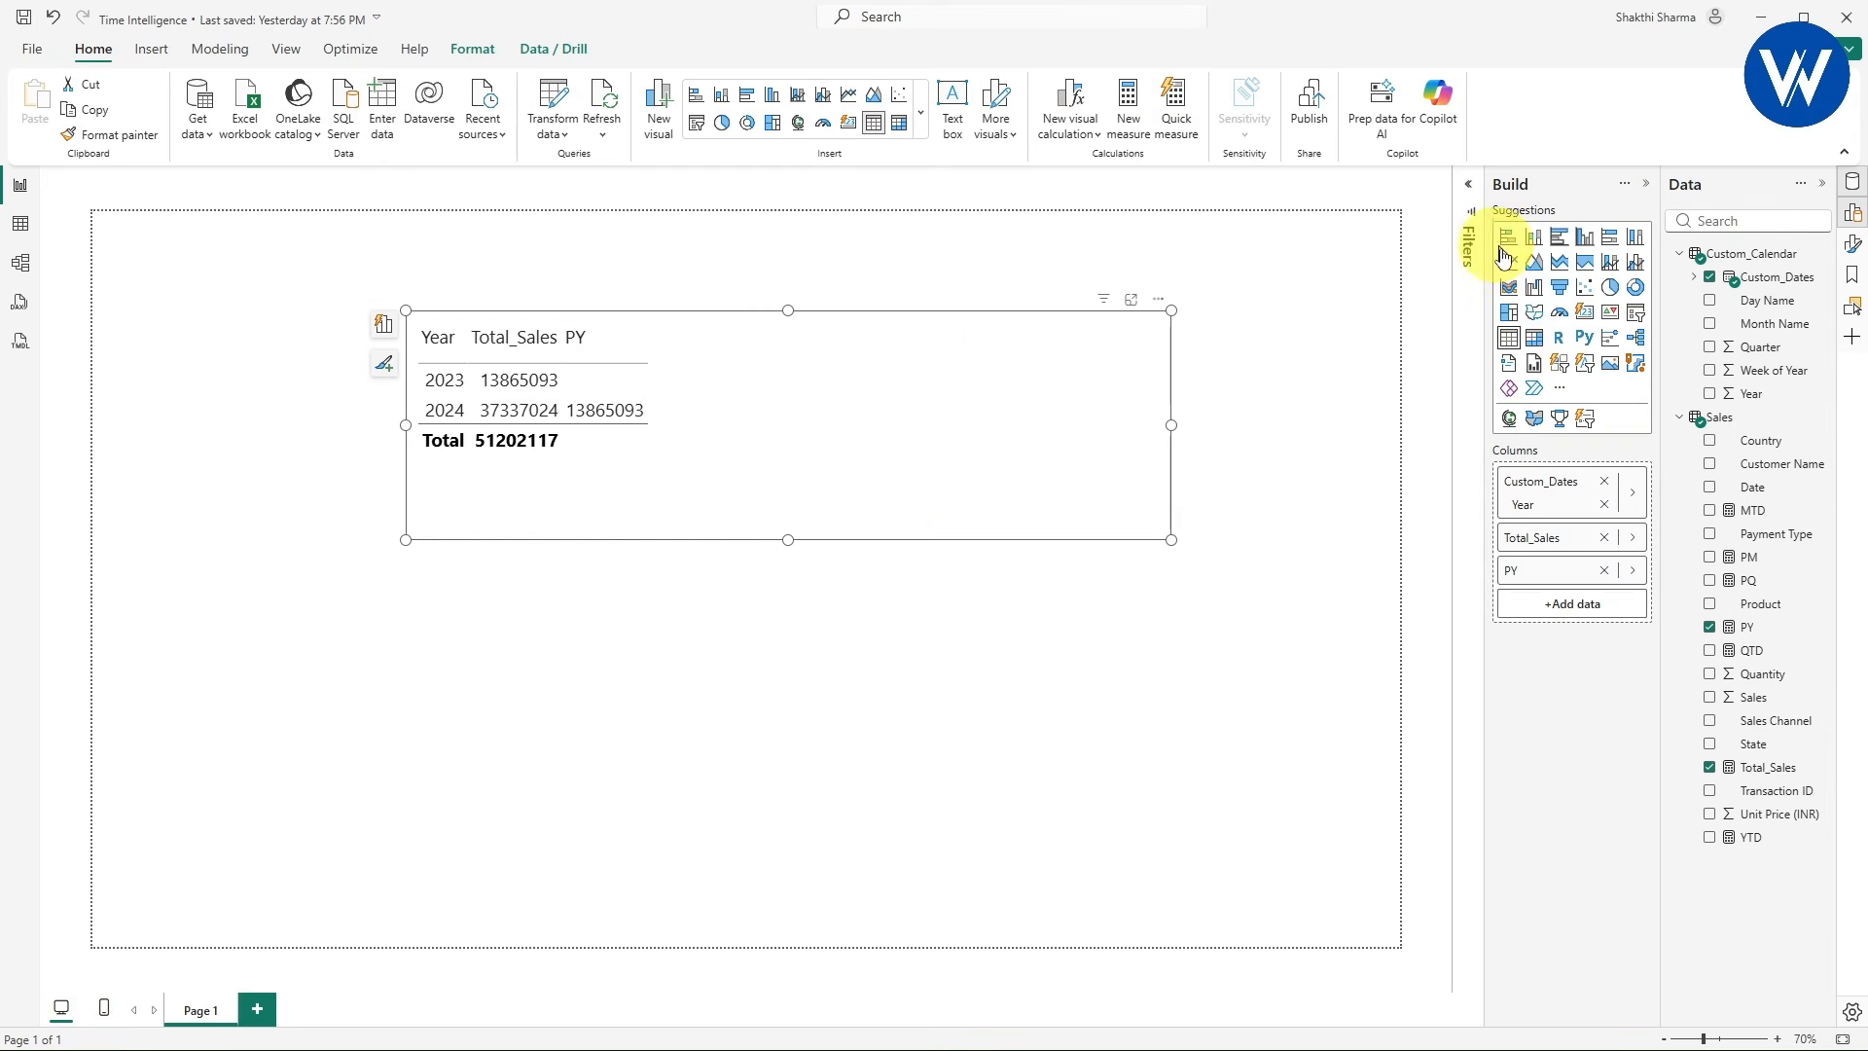
# - Convert the yearly table to a clustered column chart and resize it to fill most of the page's height
pyautogui.click(1584, 239)
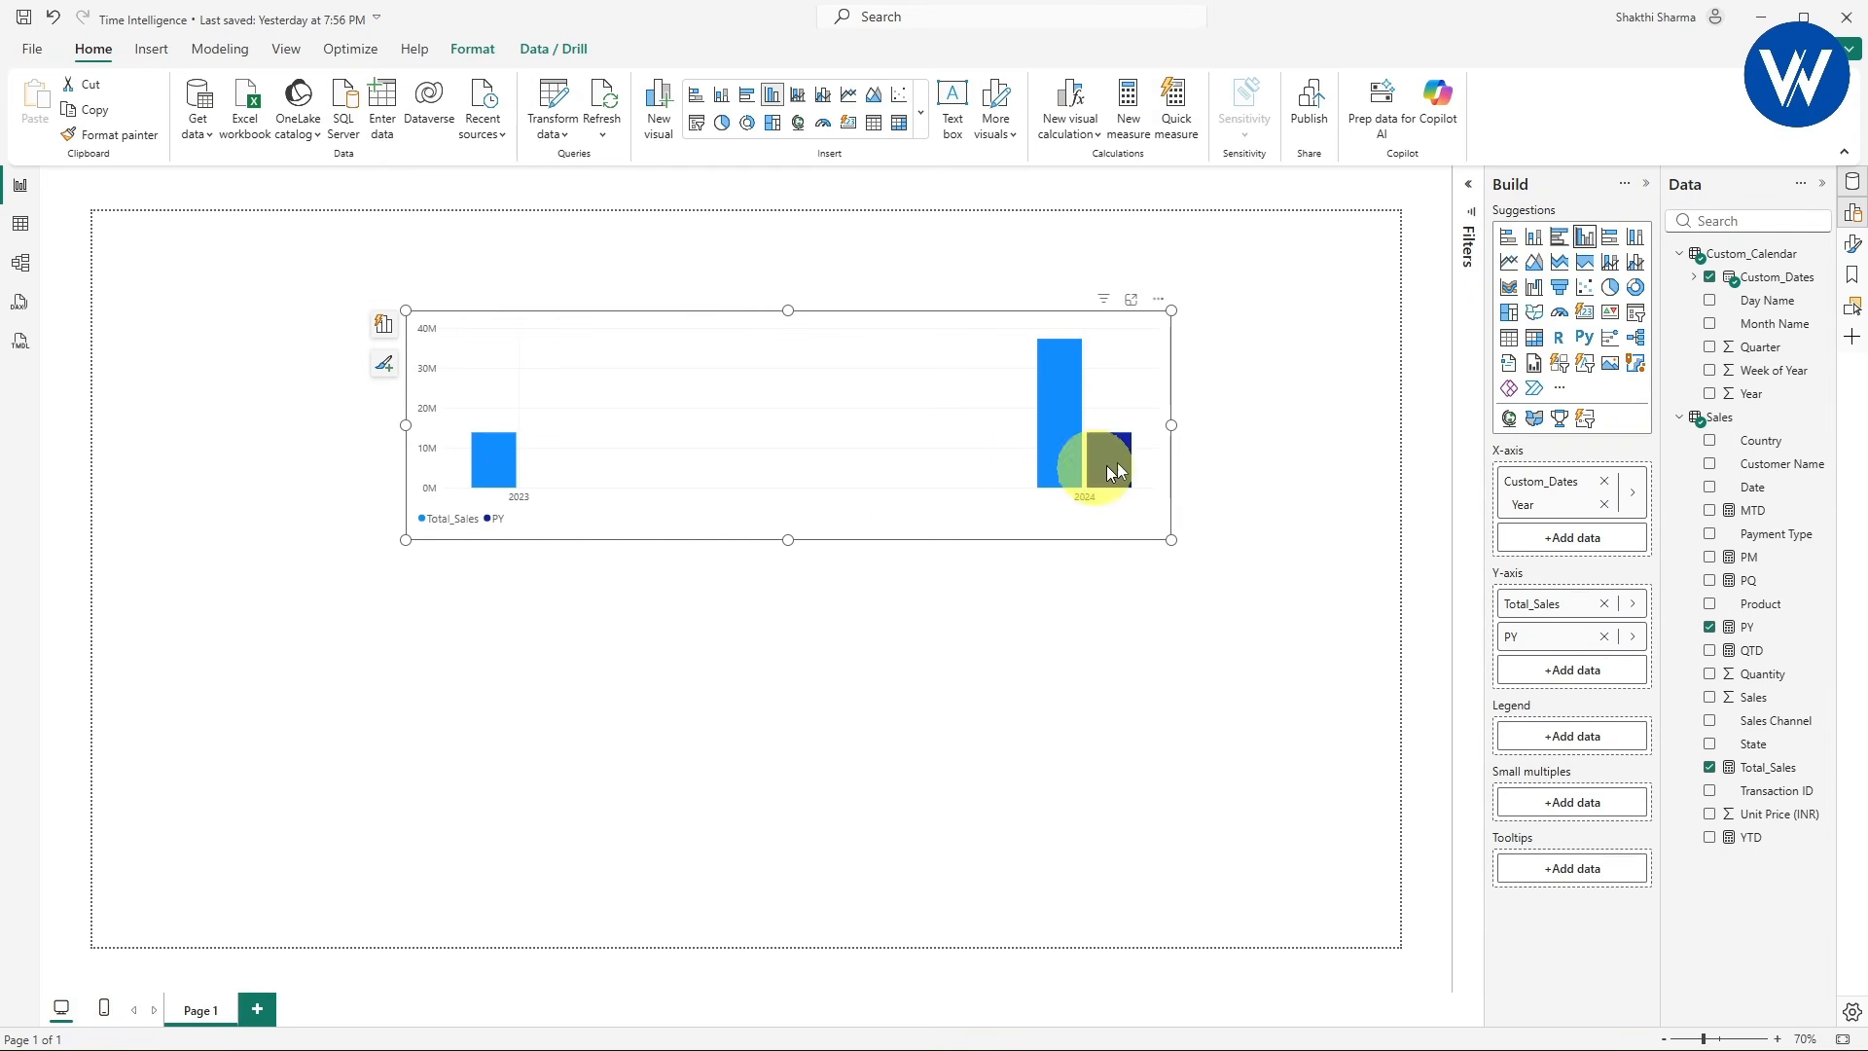
pyautogui.moveTo(1172, 424); pyautogui.dragTo(737, 425)
pyautogui.moveTo(738, 540); pyautogui.dragTo(1155, 913)
pyautogui.click(1269, 869)
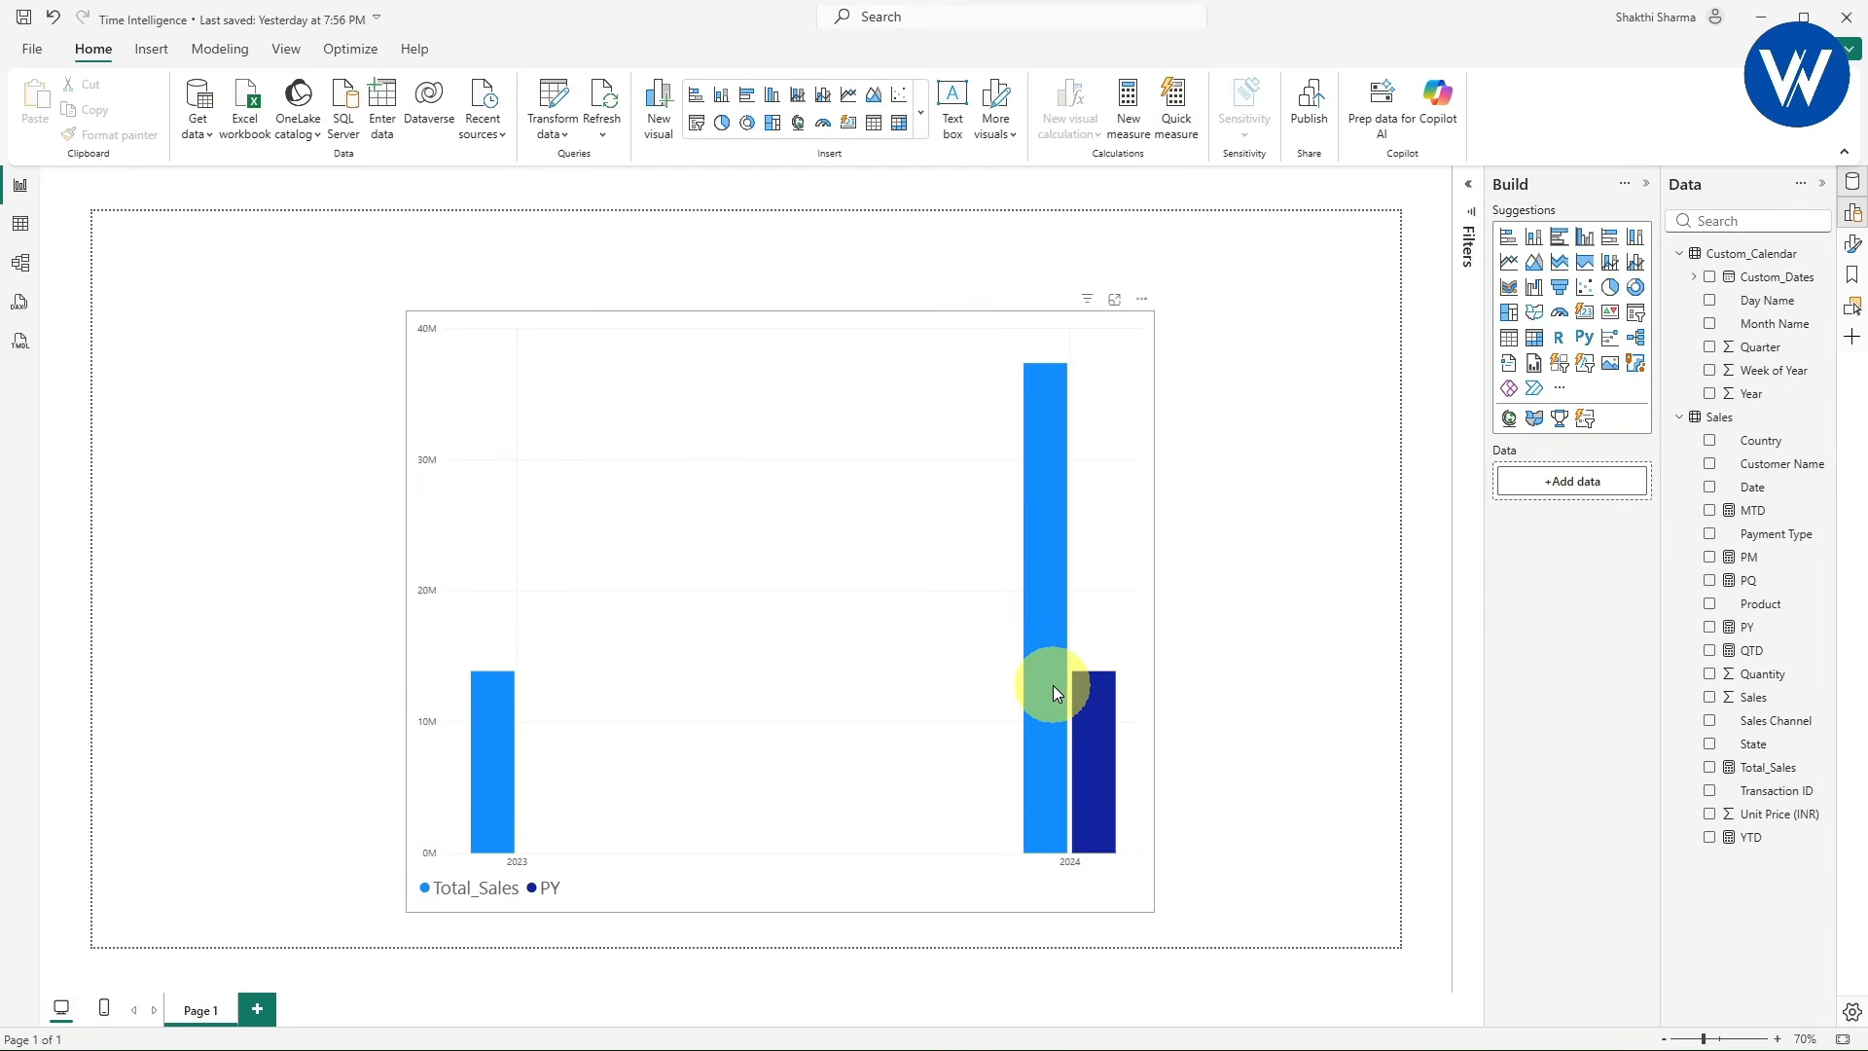
# - Compare the 2024 Total_Sales and PY columns in the chart
pyautogui.moveTo(1095, 708)
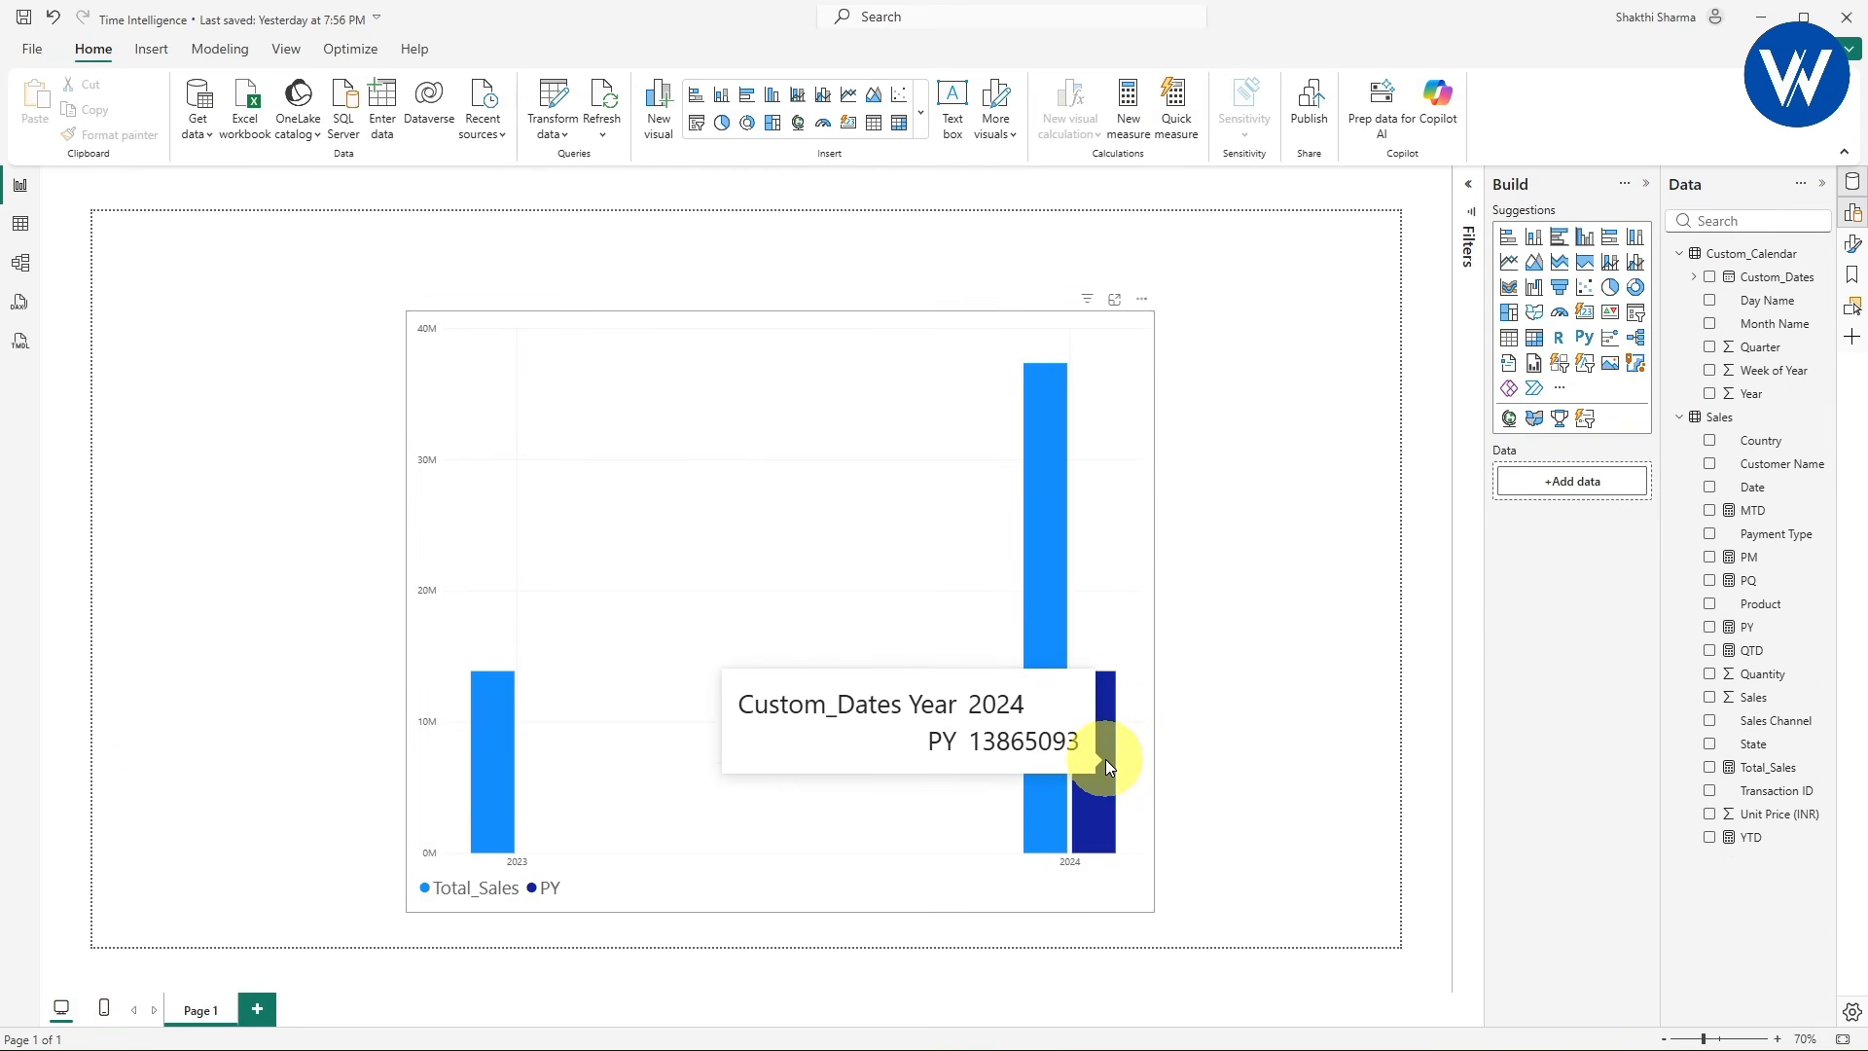
pyautogui.moveTo(1045, 839); pyautogui.dragTo(1034, 917)
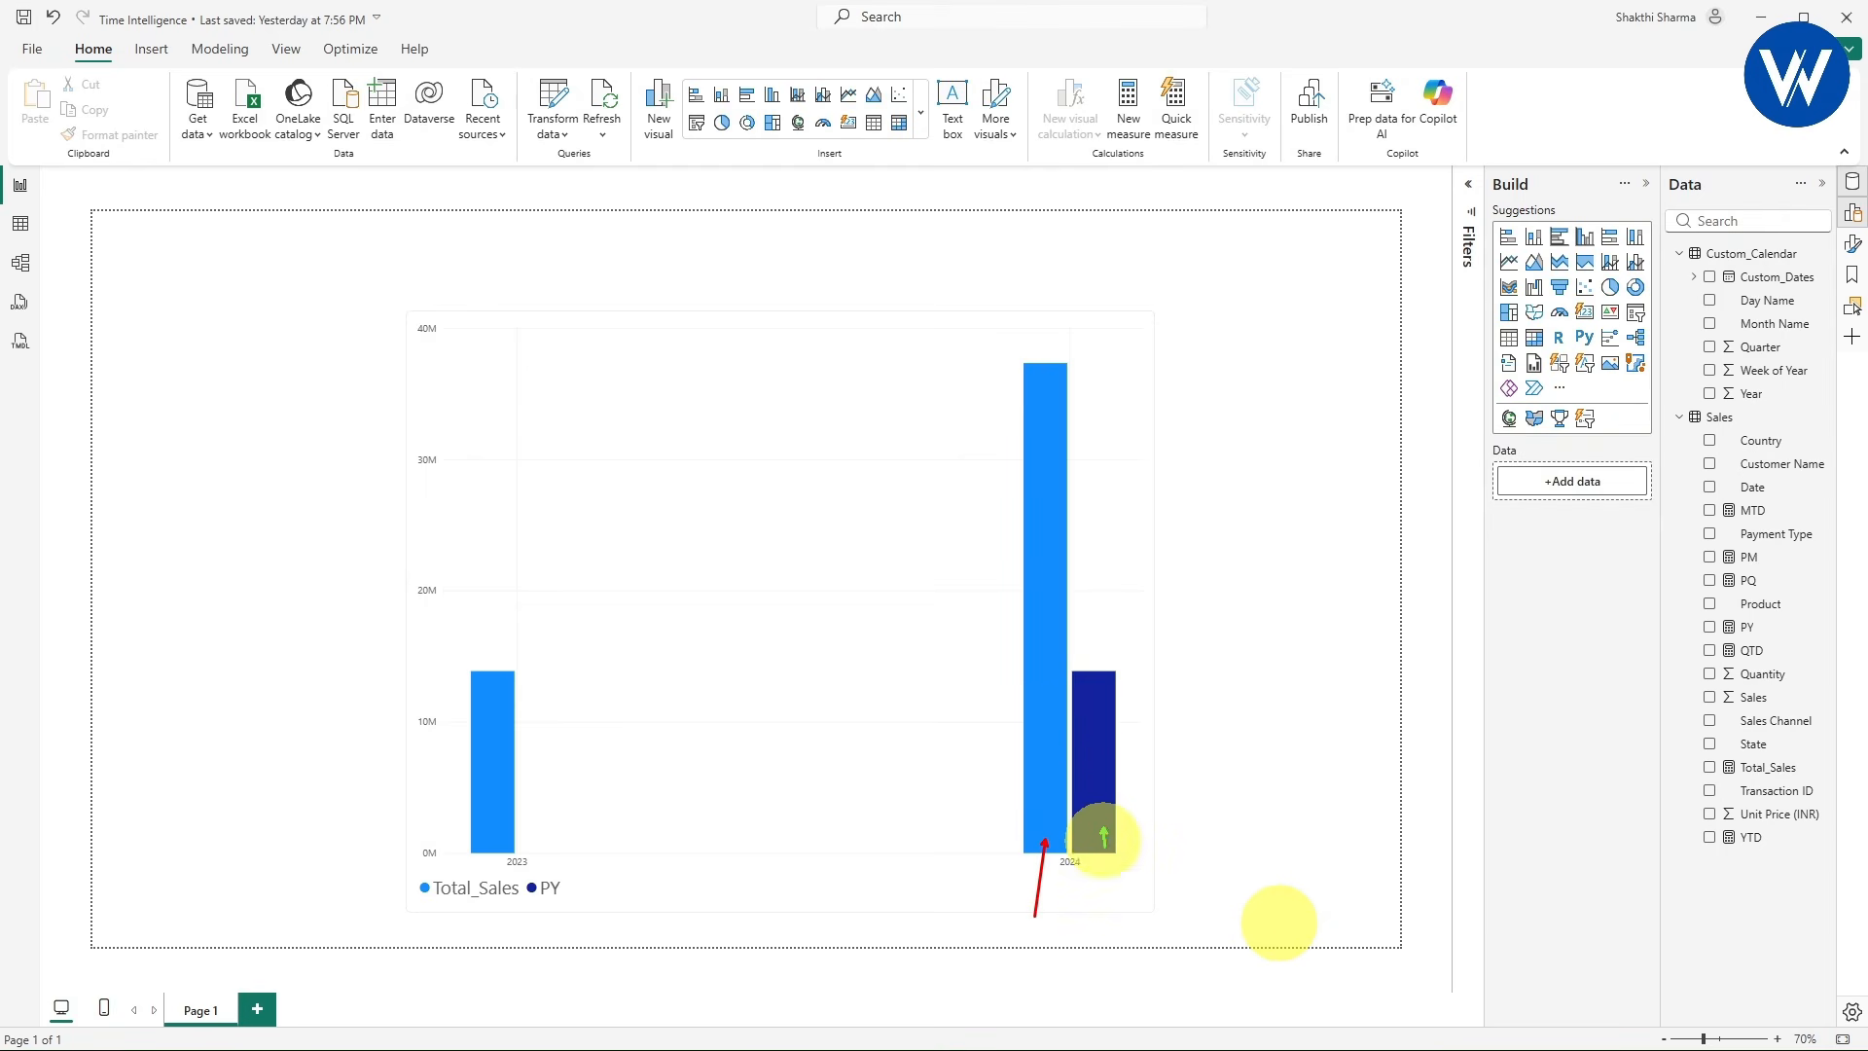
pyautogui.moveTo(1103, 832); pyautogui.dragTo(1103, 899)
pyautogui.press('Escape')
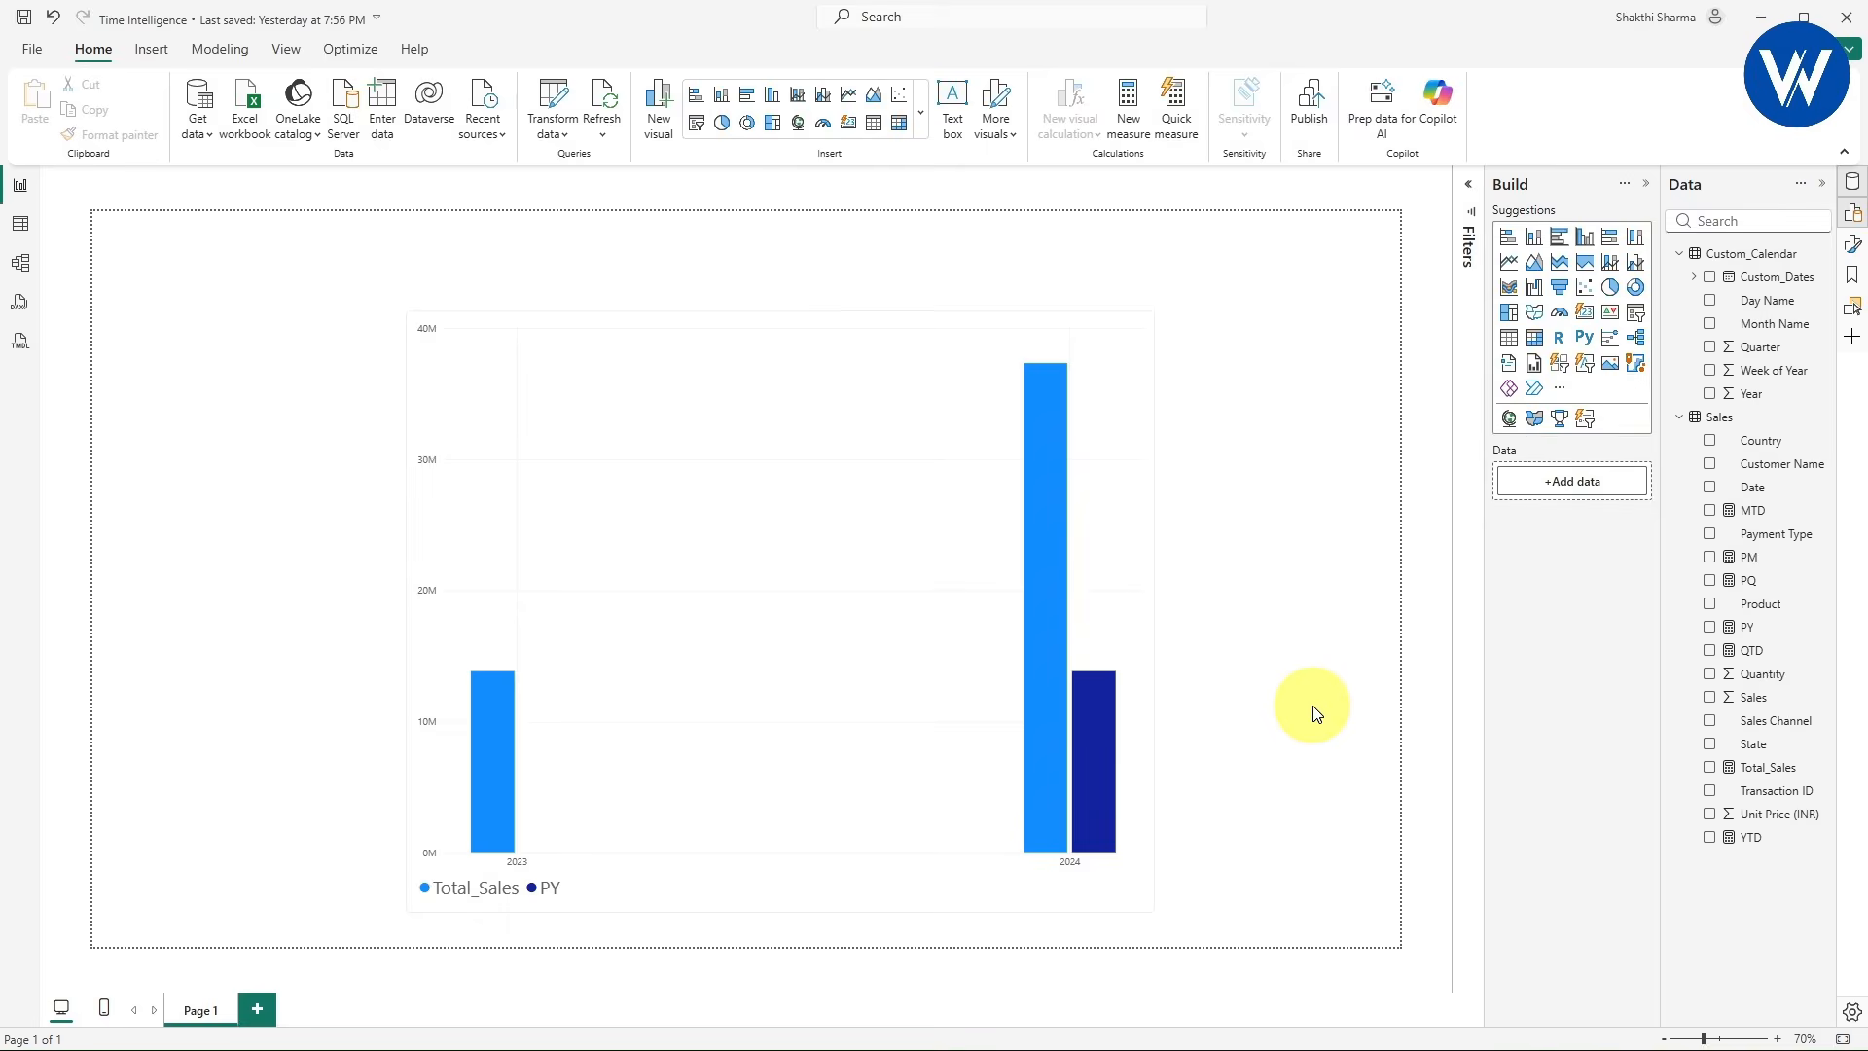
pyautogui.hotkey('alt', 'Tab')
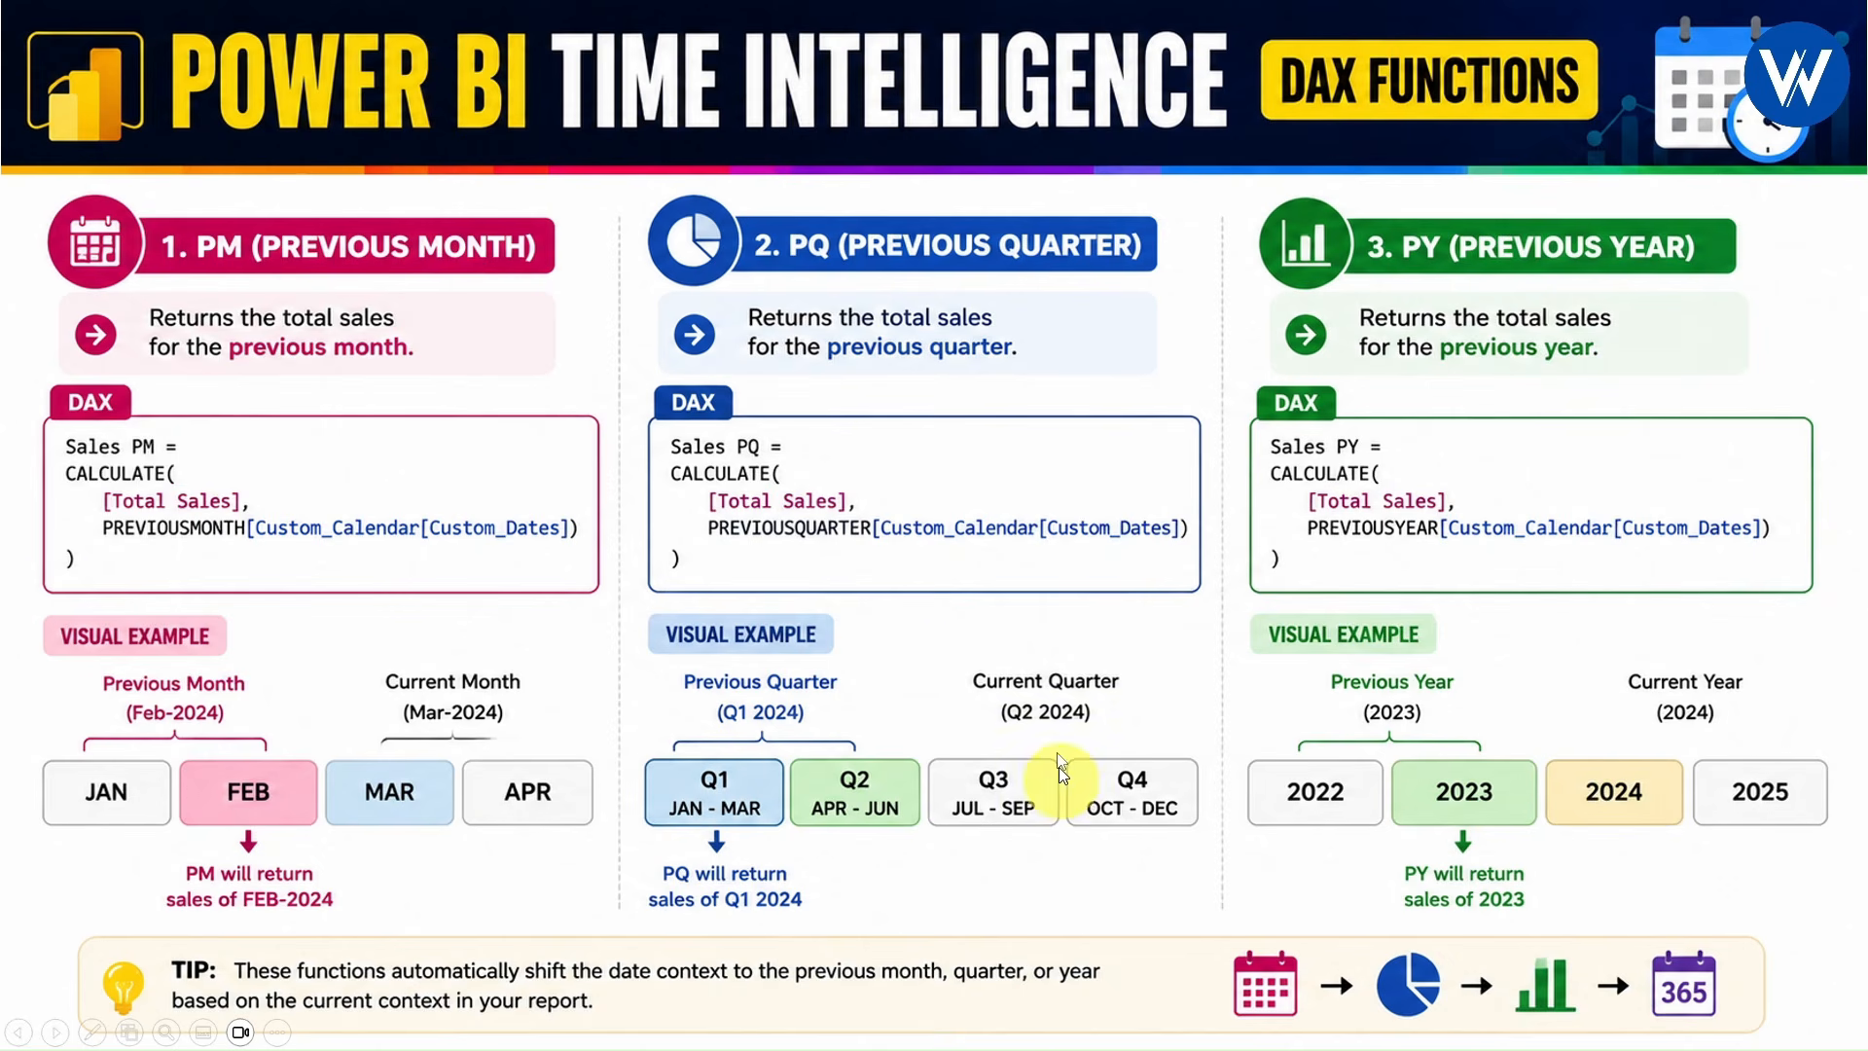
pyautogui.click(838, 568)
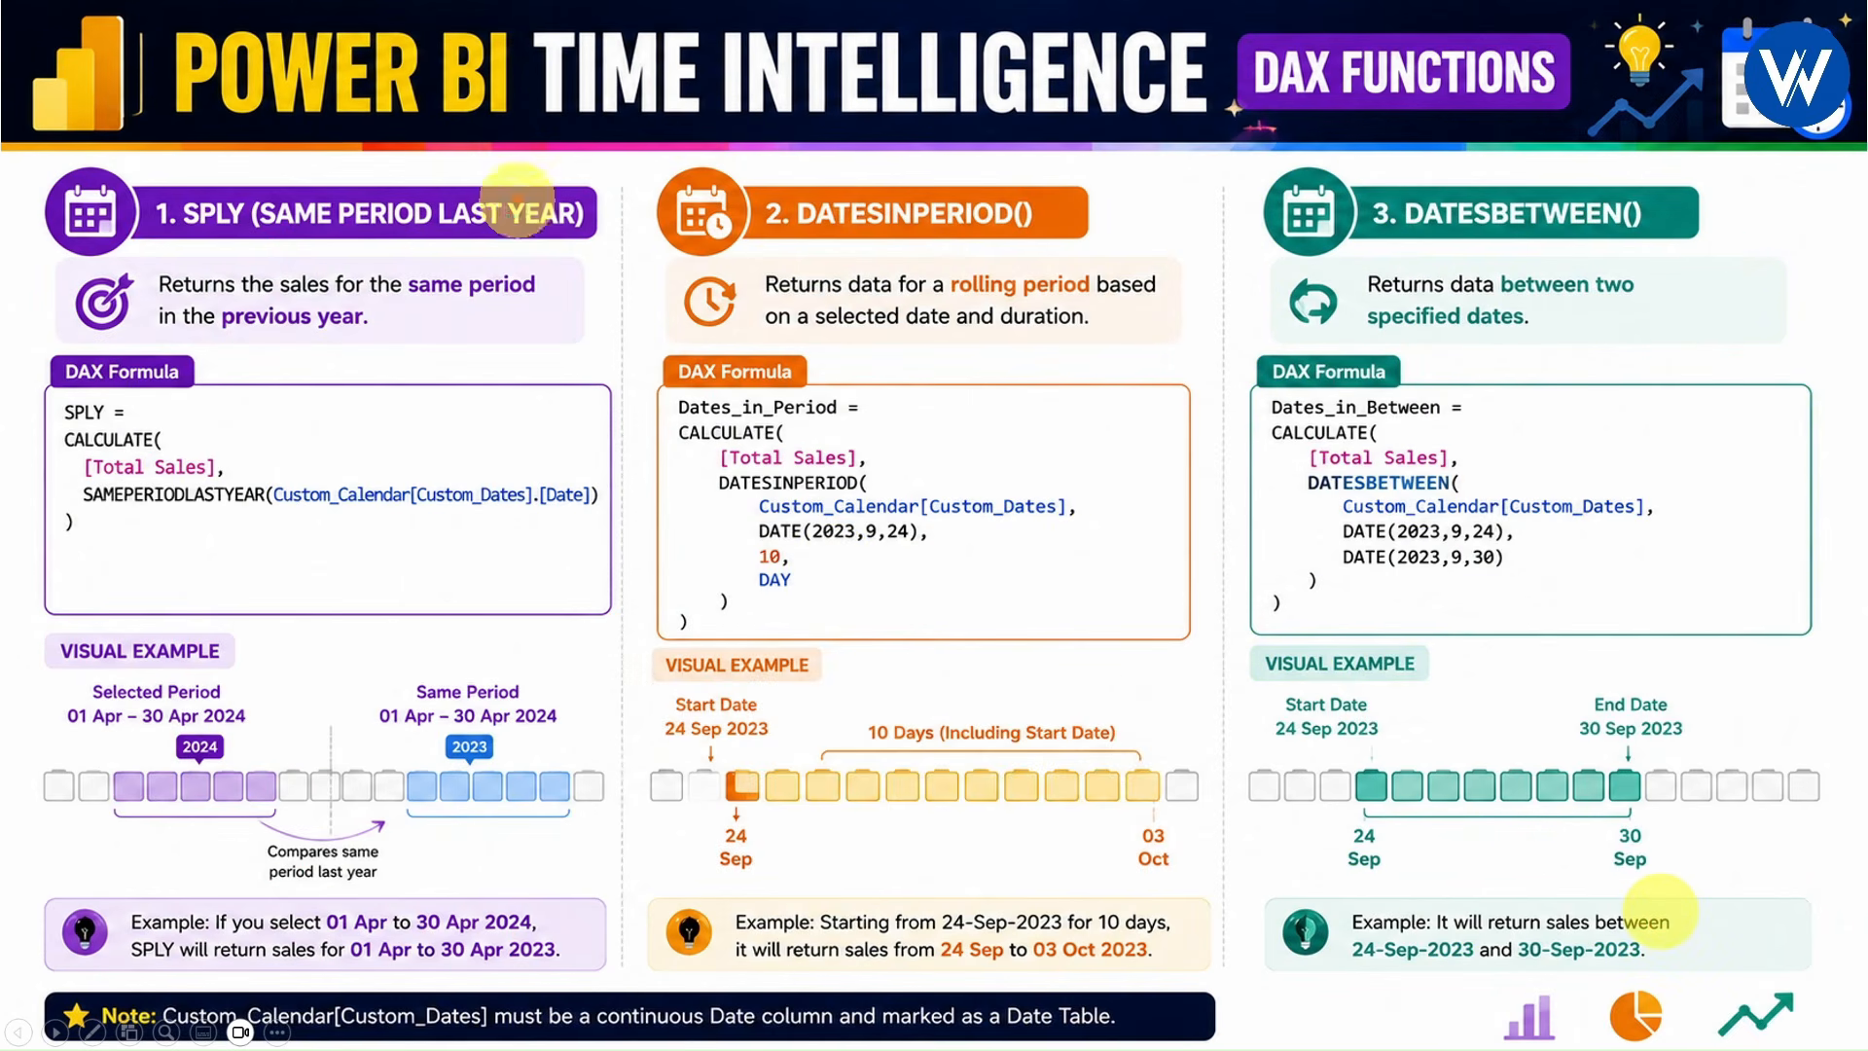
pyautogui.moveTo(148, 172)
pyautogui.mouseDown()
pyautogui.moveTo(224, 208)
pyautogui.moveTo(603, 257)
pyautogui.mouseUp()
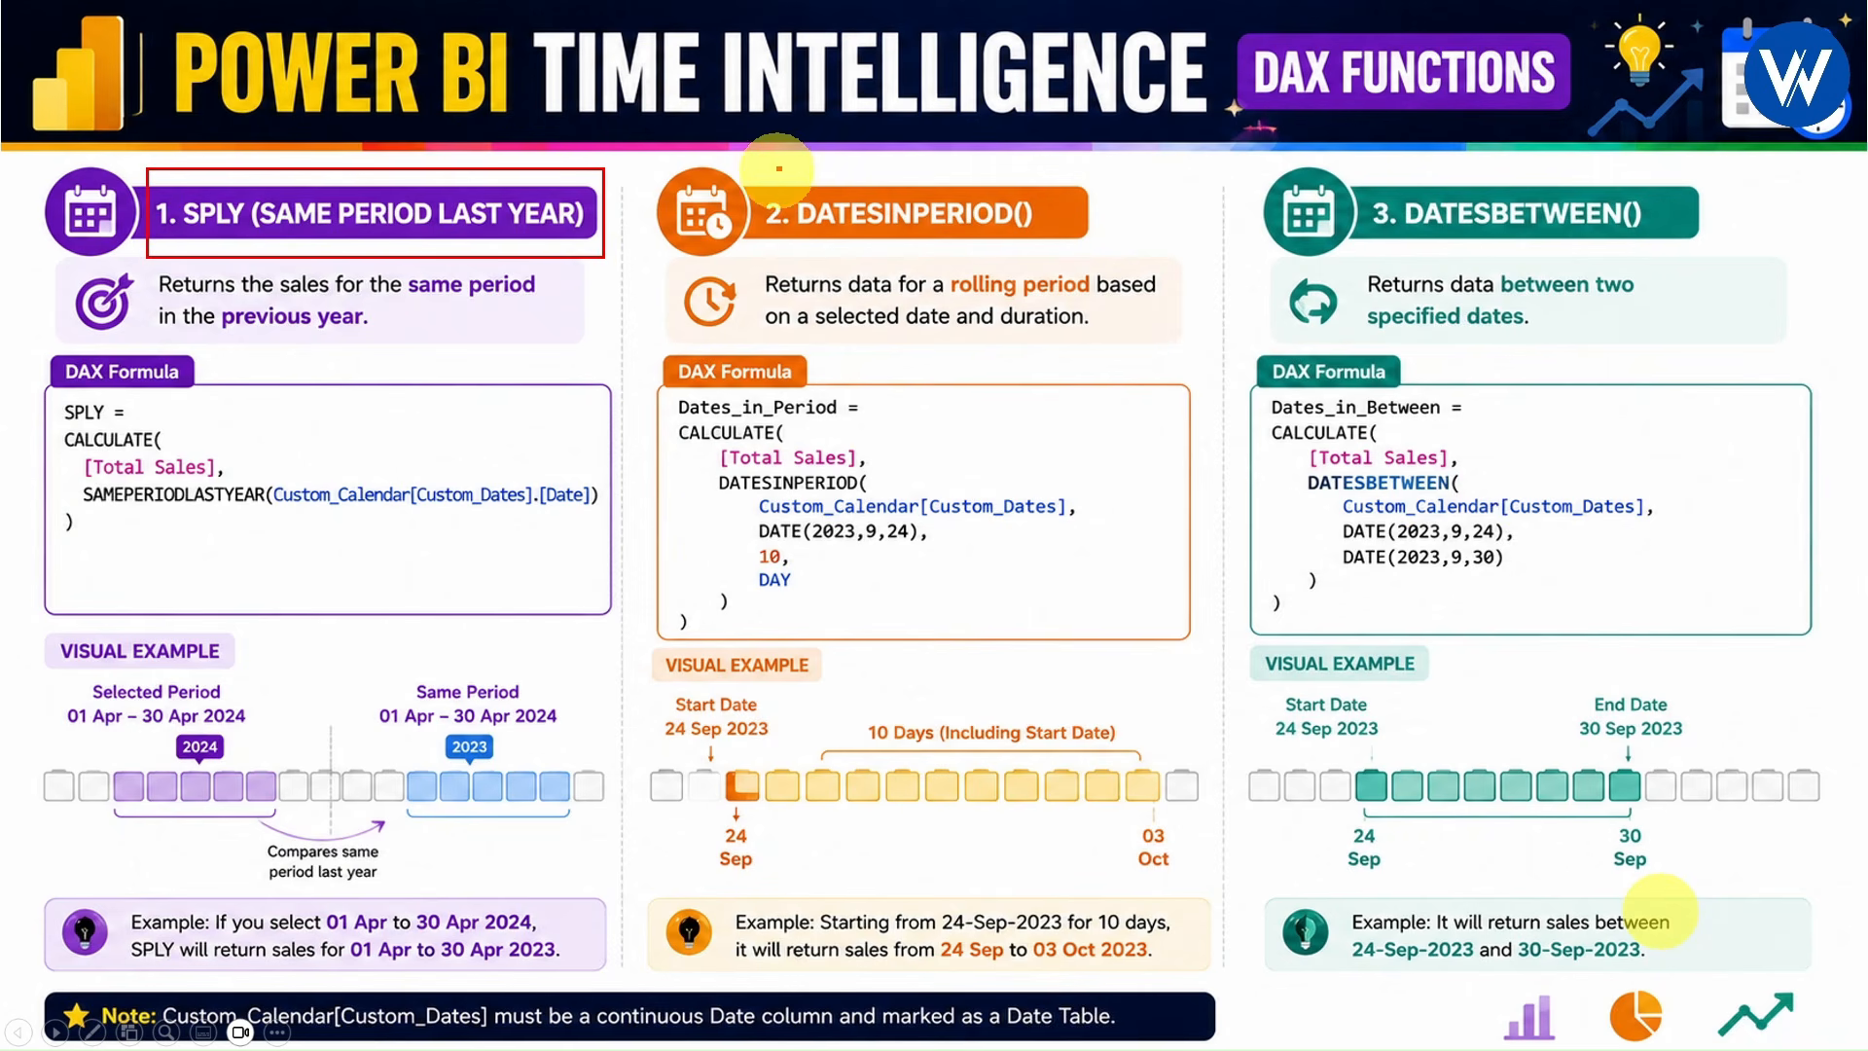
pyautogui.moveTo(780, 168)
pyautogui.mouseDown()
pyautogui.moveTo(1031, 255)
pyautogui.moveTo(1093, 251)
pyautogui.mouseUp()
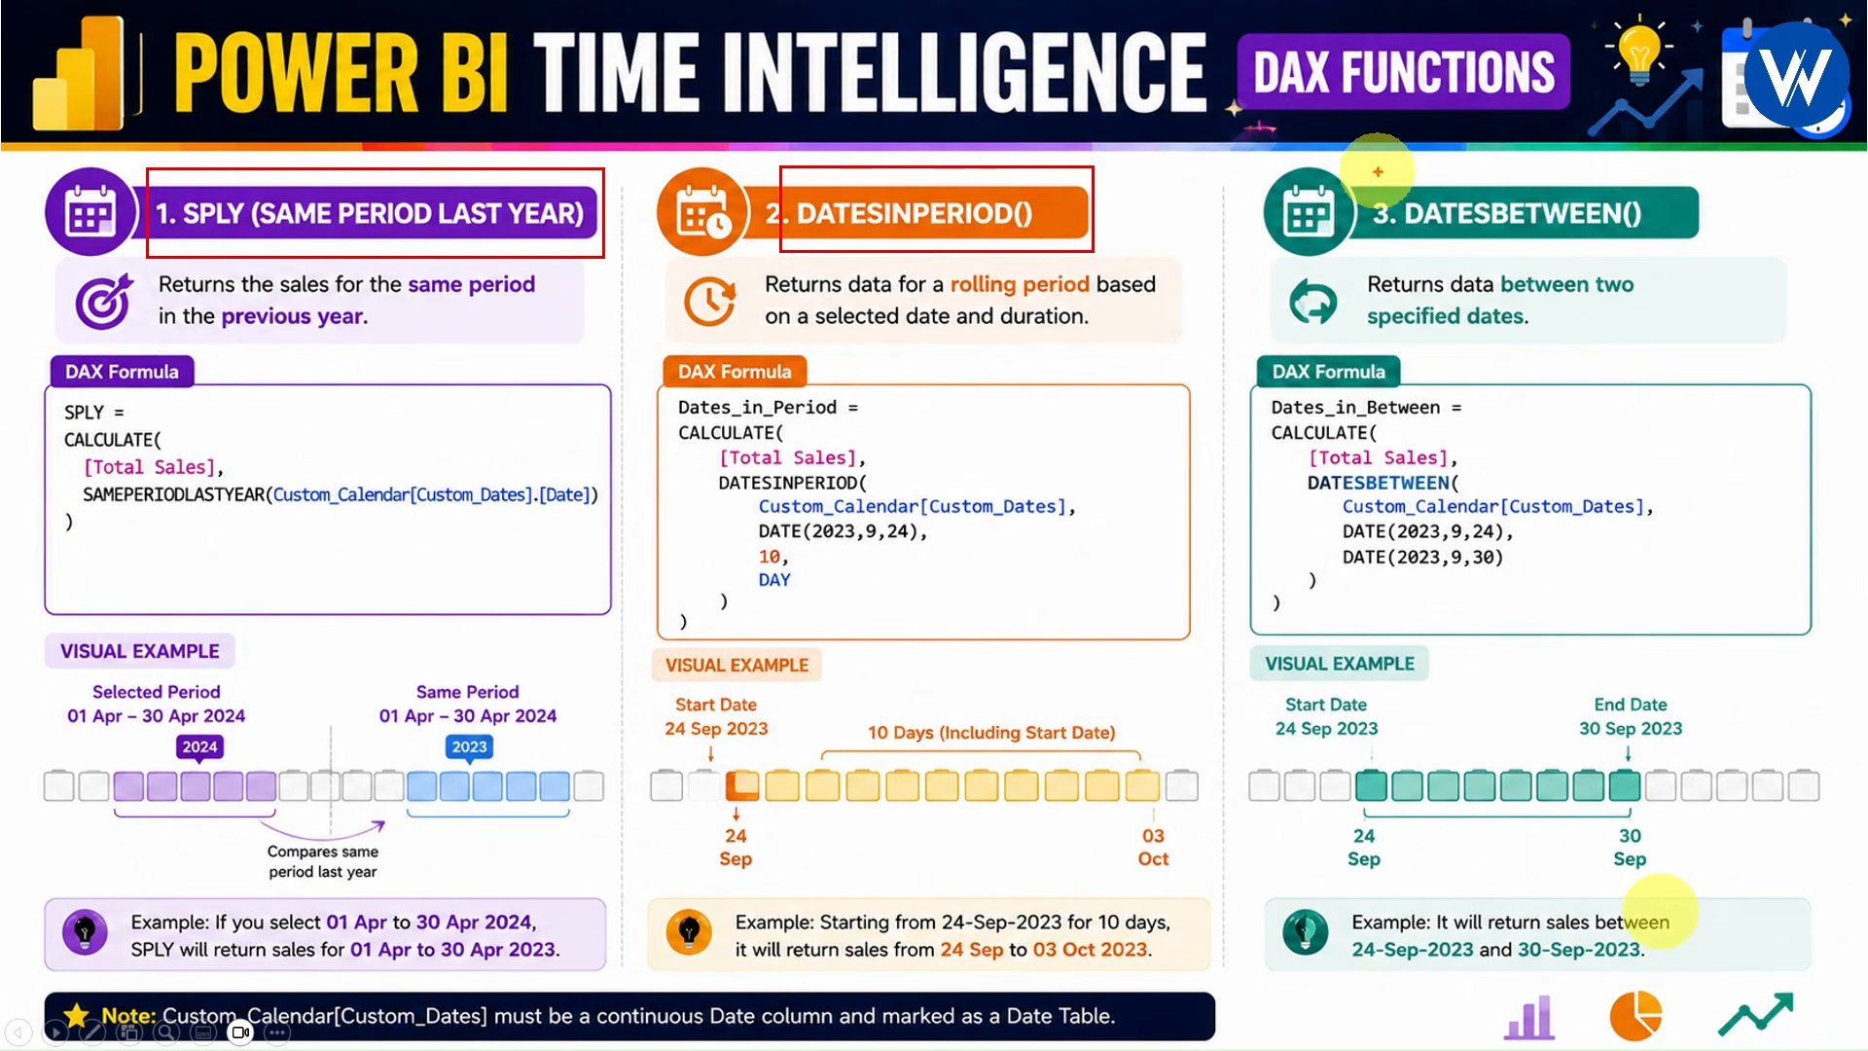
pyautogui.moveTo(1365, 171)
pyautogui.mouseDown()
pyautogui.moveTo(1410, 199)
pyautogui.moveTo(1702, 251)
pyautogui.mouseUp()
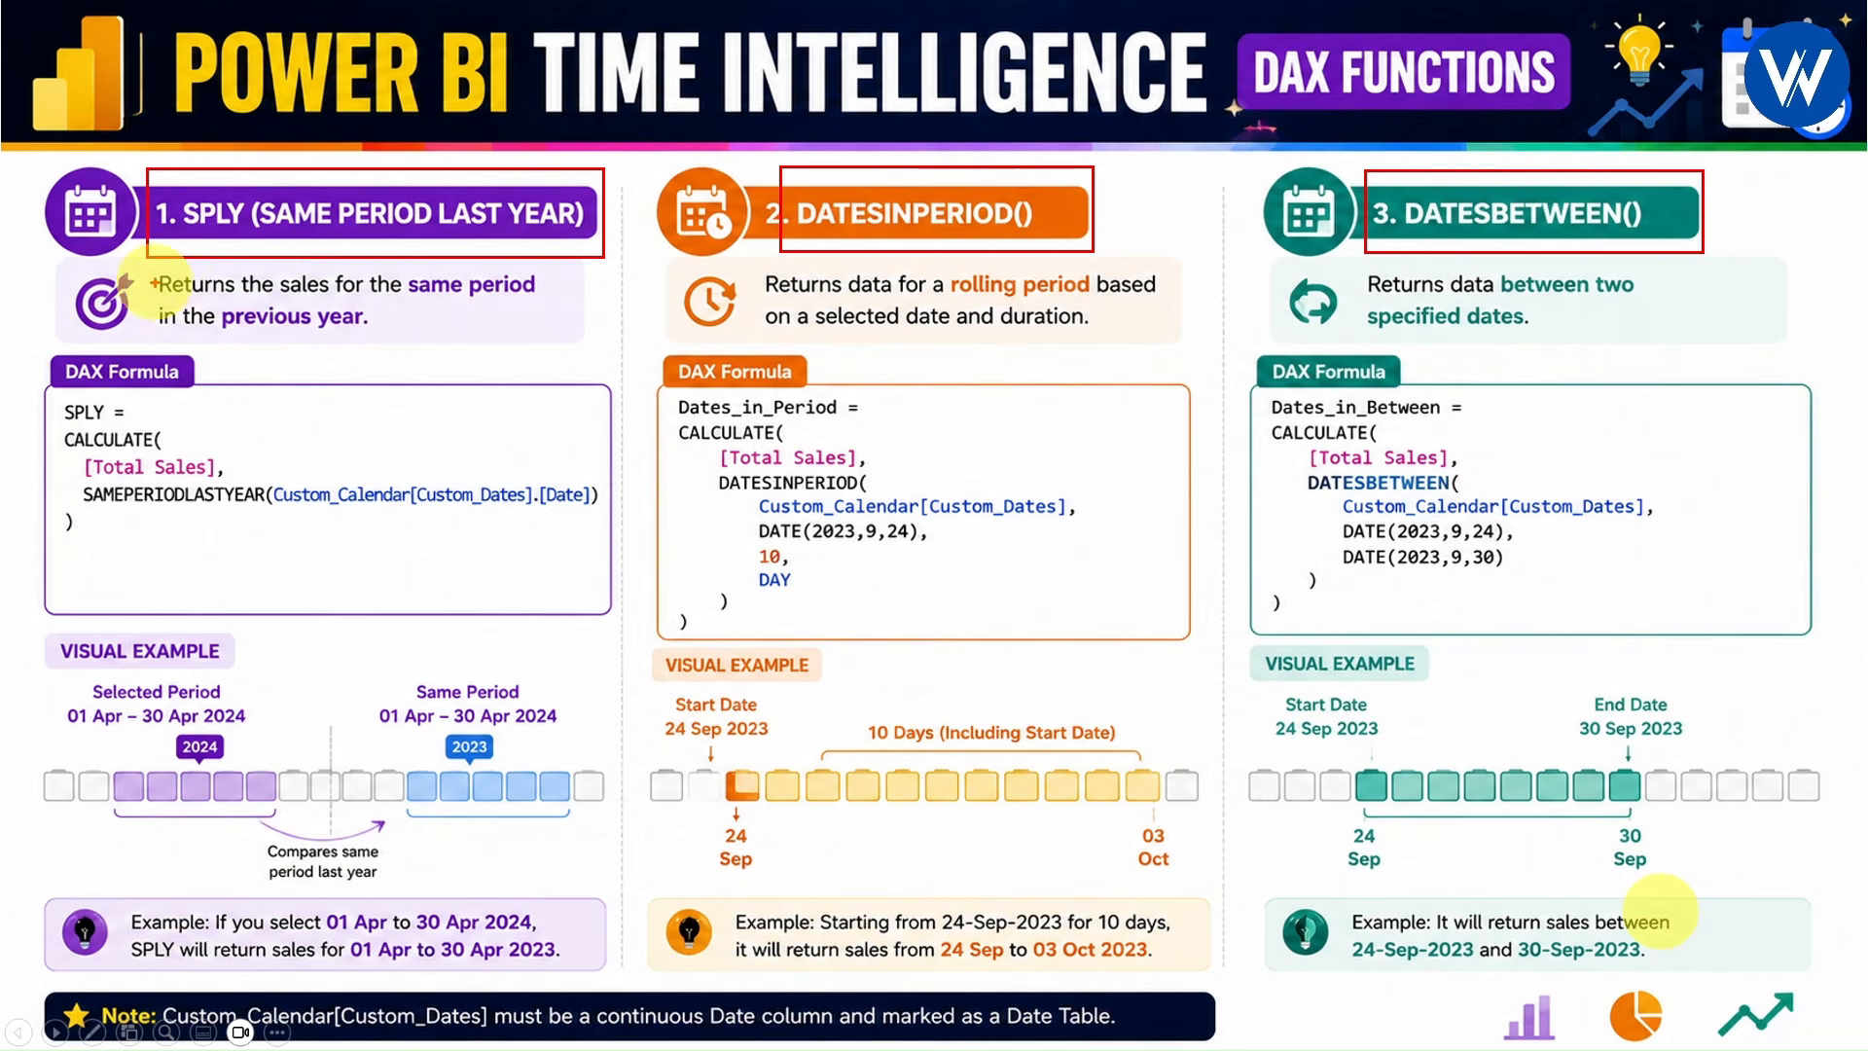
pyautogui.moveTo(162, 294); pyautogui.dragTo(563, 293)
pyautogui.moveTo(156, 333); pyautogui.dragTo(357, 335)
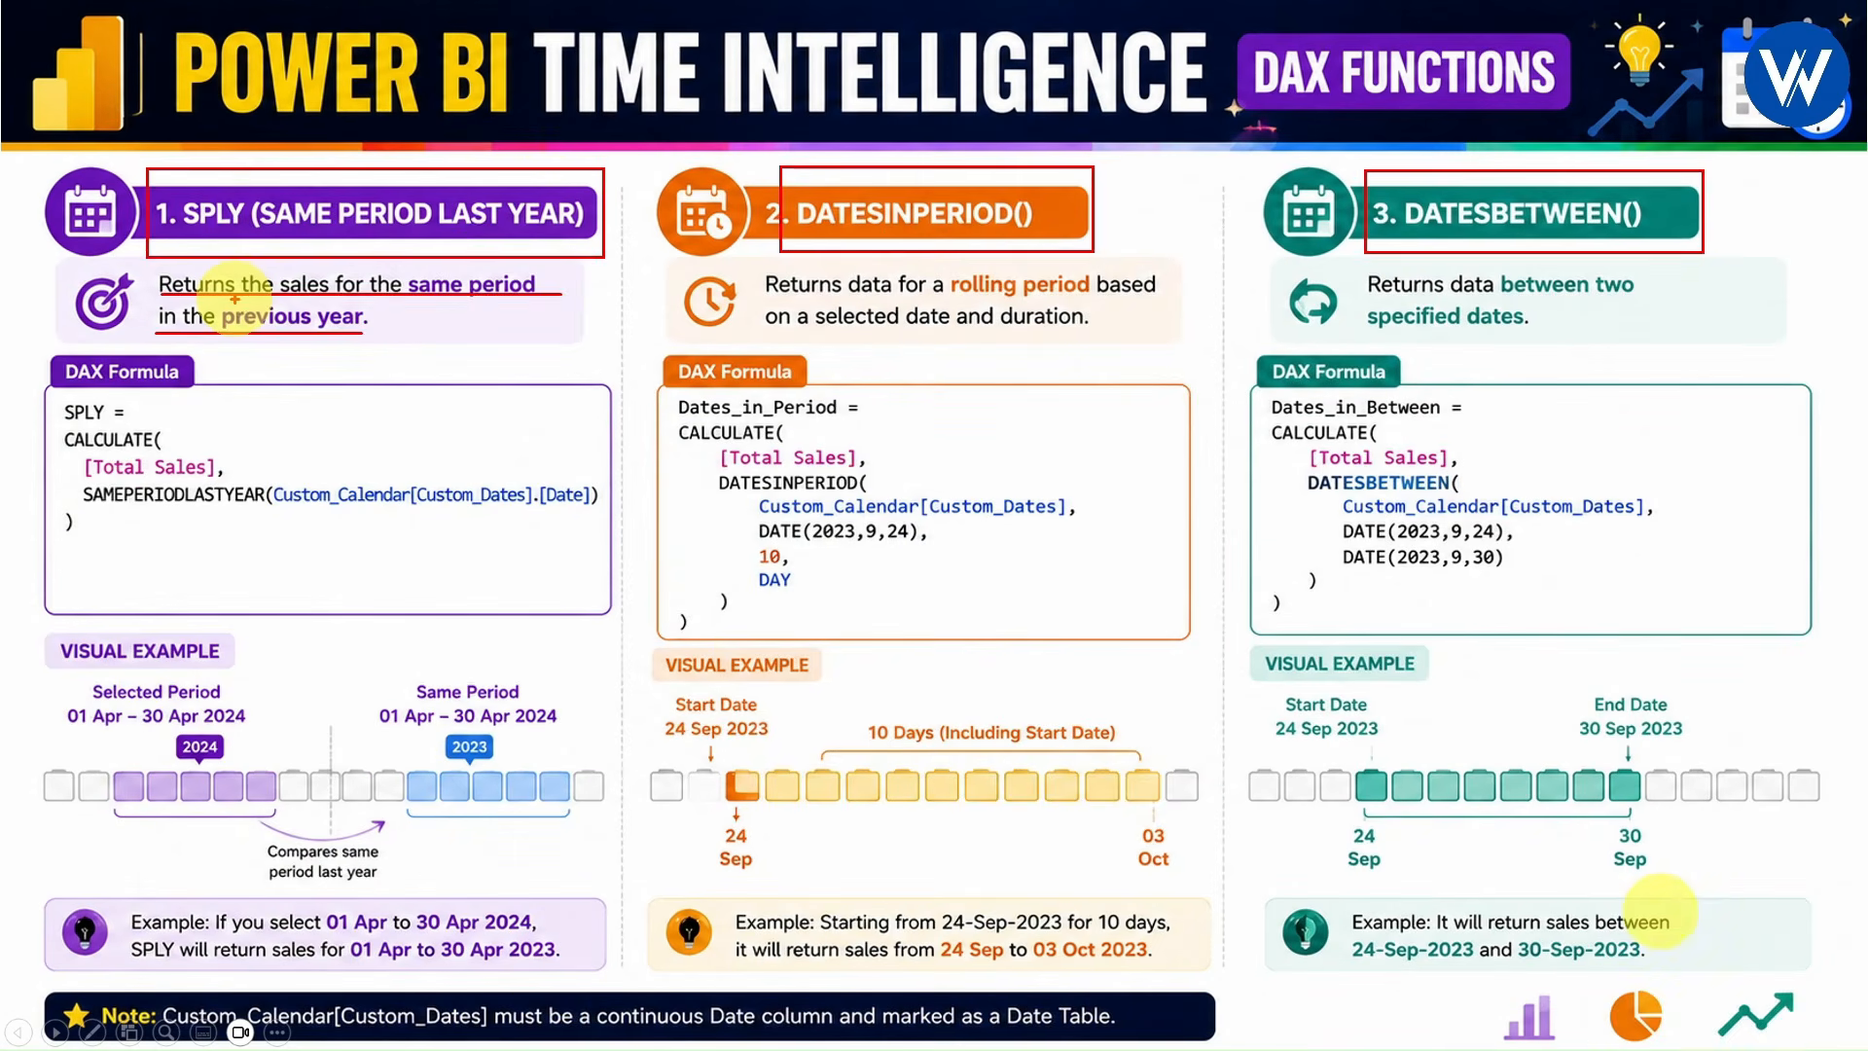
pyautogui.press('e')
pyautogui.hotkey('alt', 'Tab')
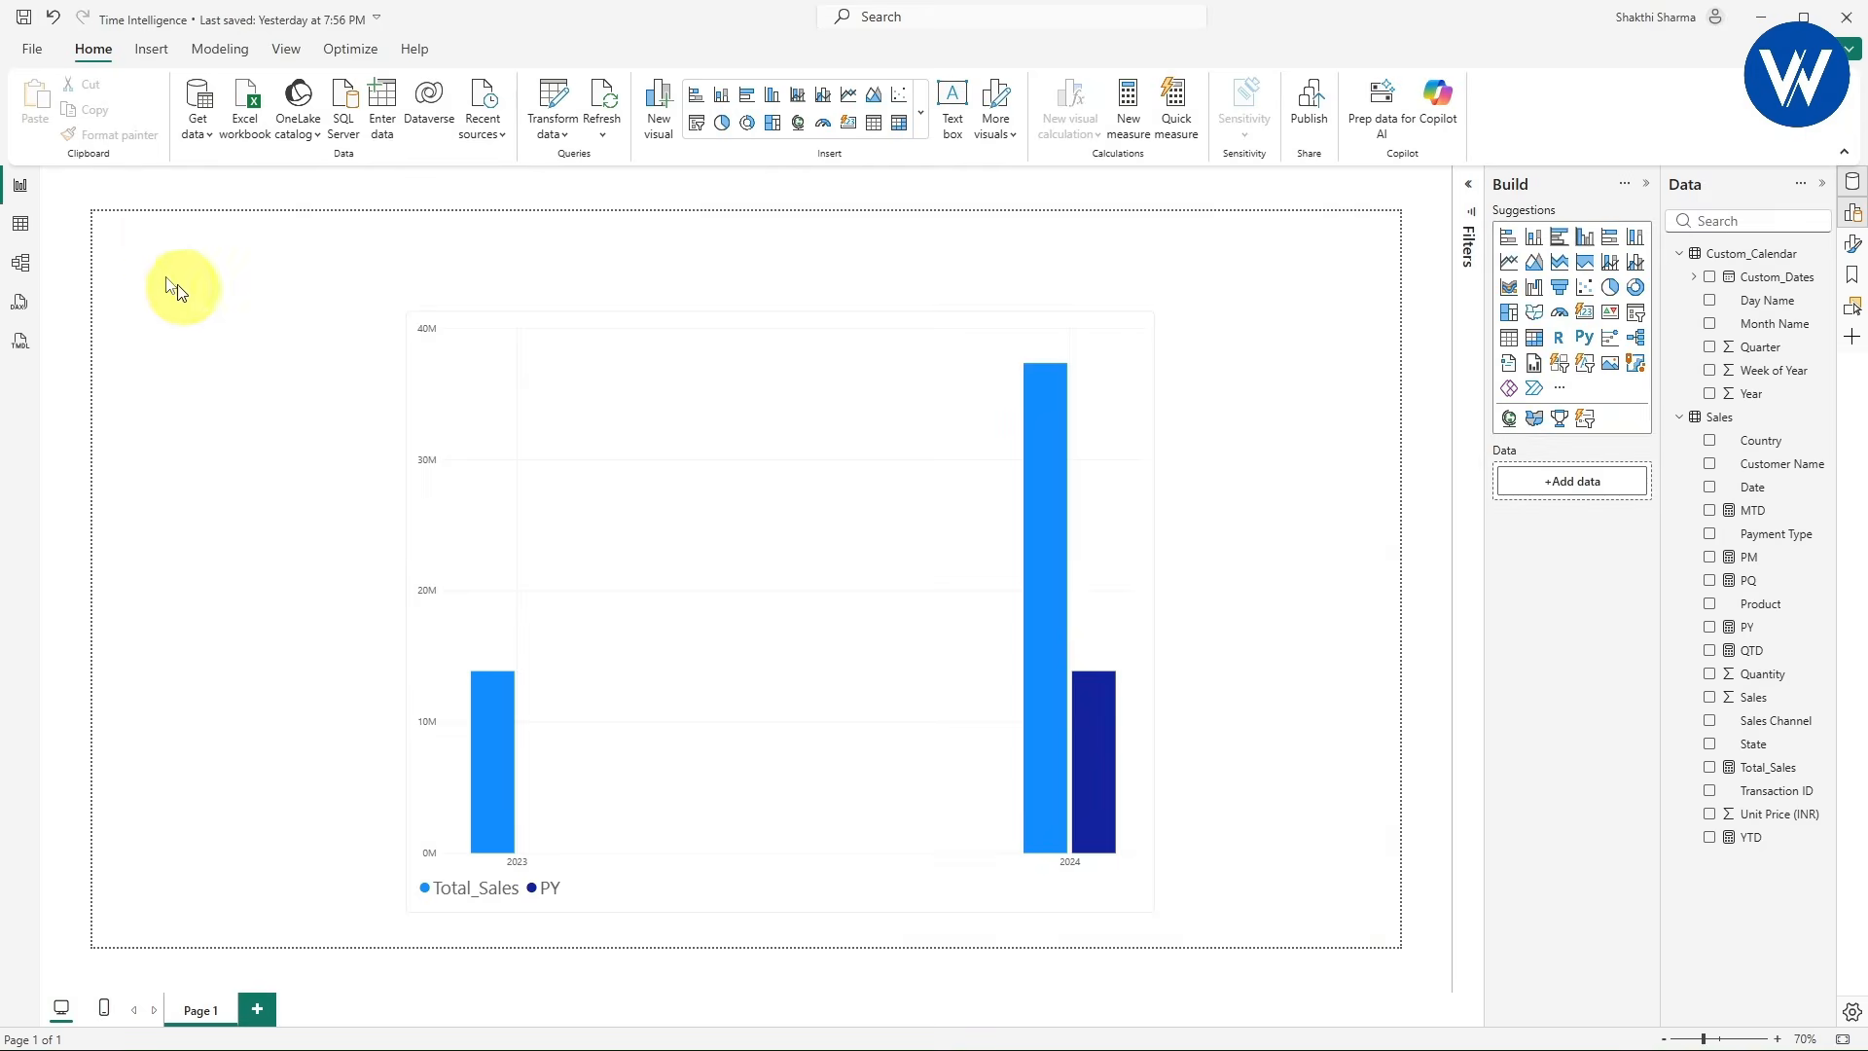
# - Delete the yearly column chart and start a new measure named SPLY in the Sales table
pyautogui.click(1148, 628)
pyautogui.press('Delete')
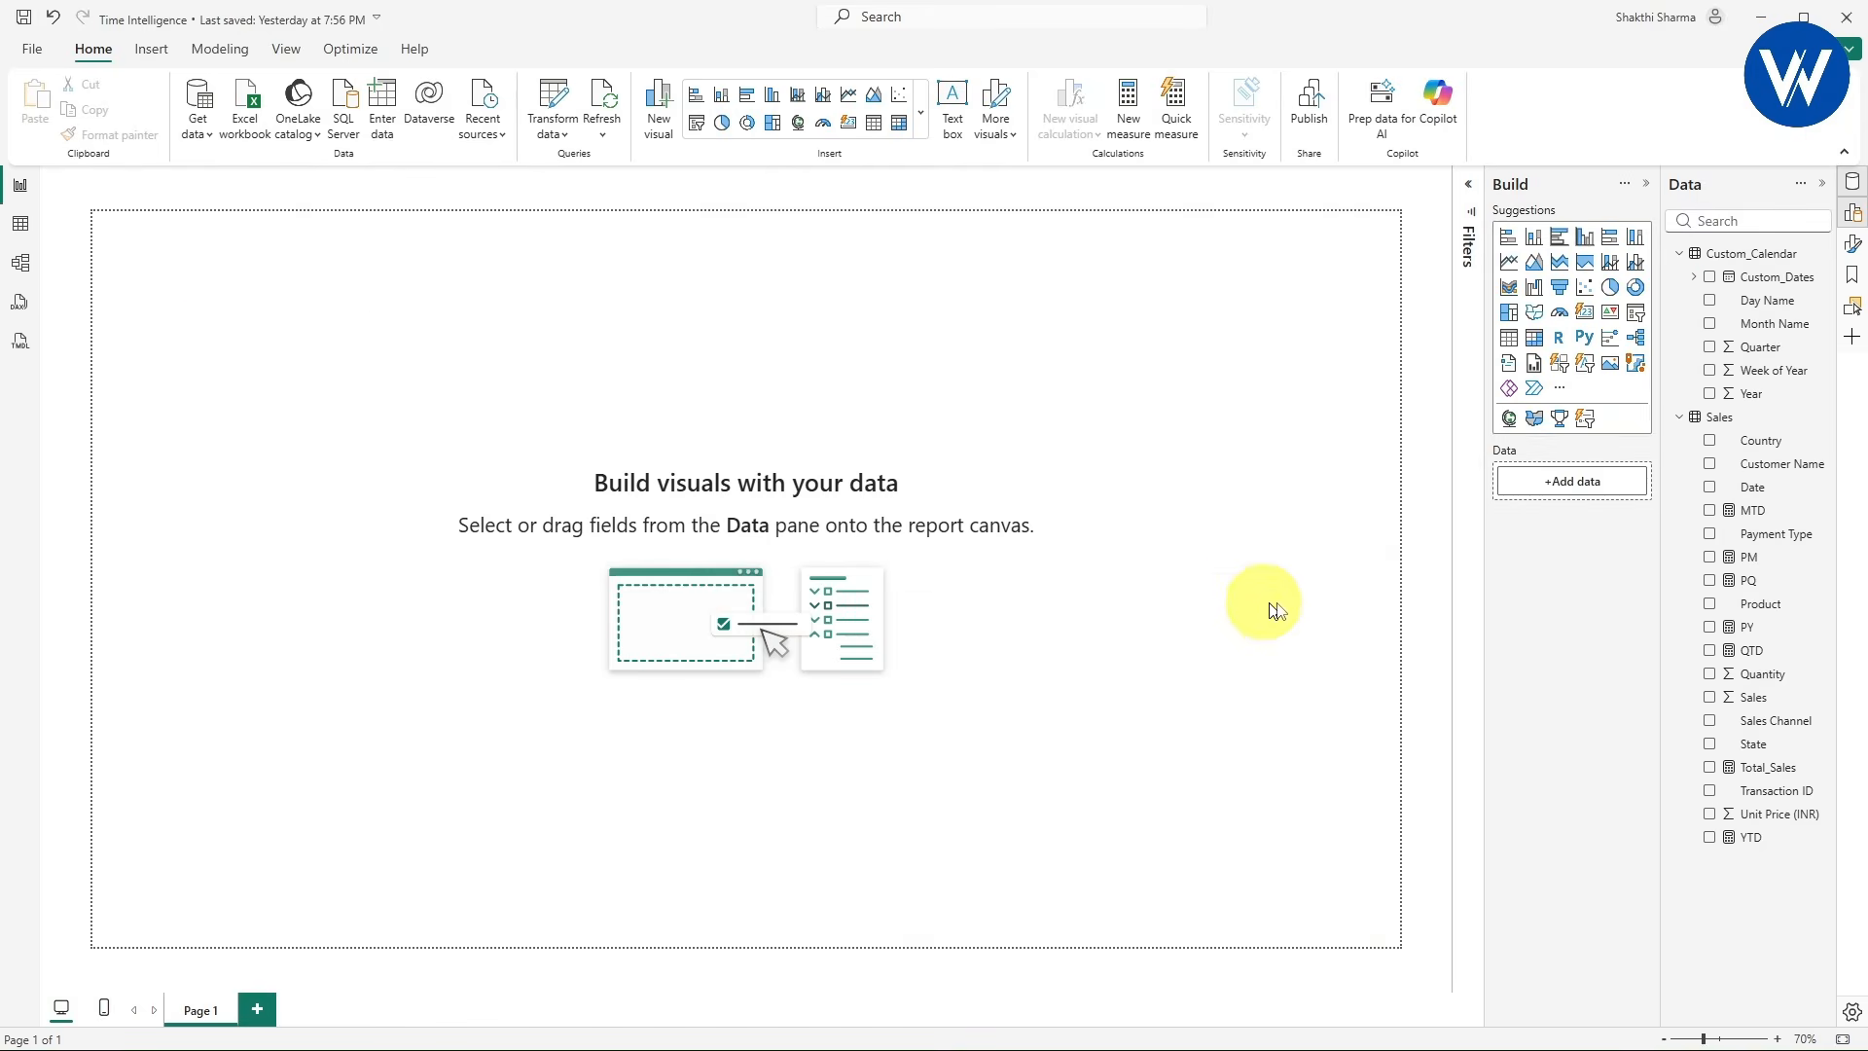
pyautogui.rightClick(1720, 415)
pyautogui.click(1616, 455)
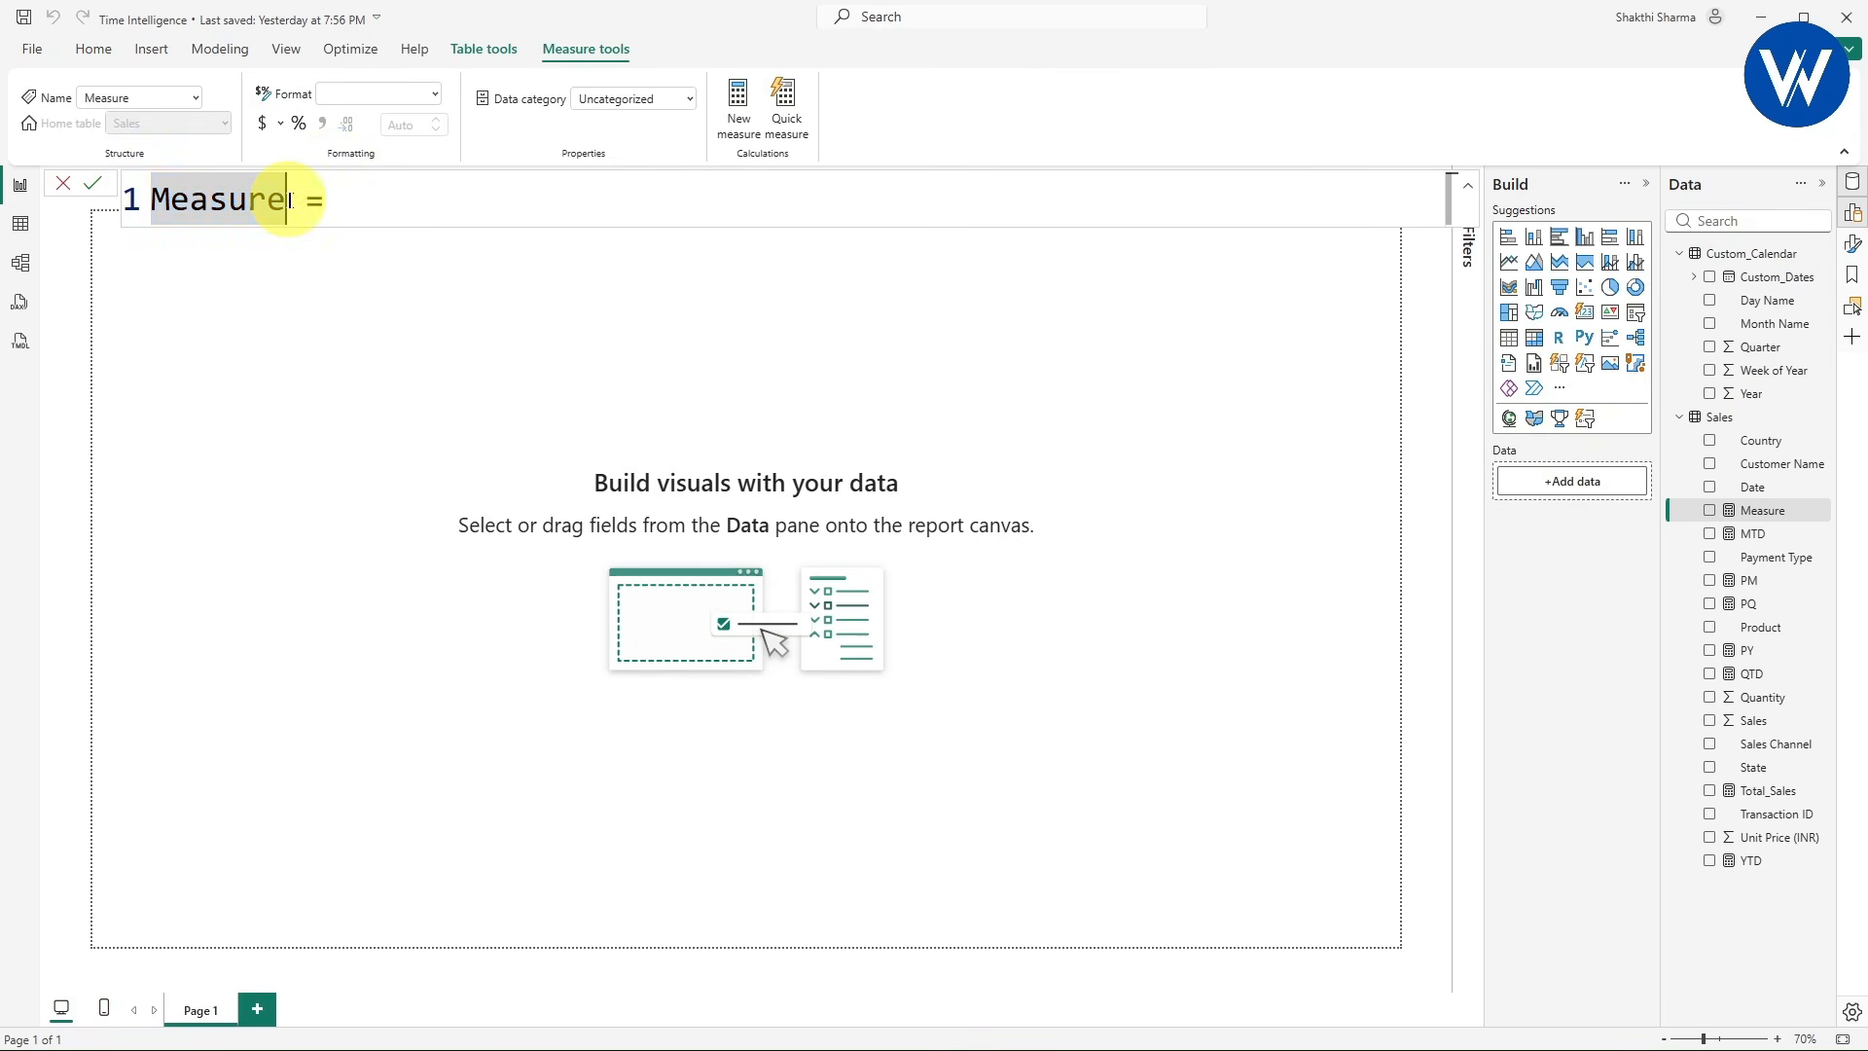
pyautogui.moveTo(289, 200); pyautogui.dragTo(151, 200)
pyautogui.write('s')
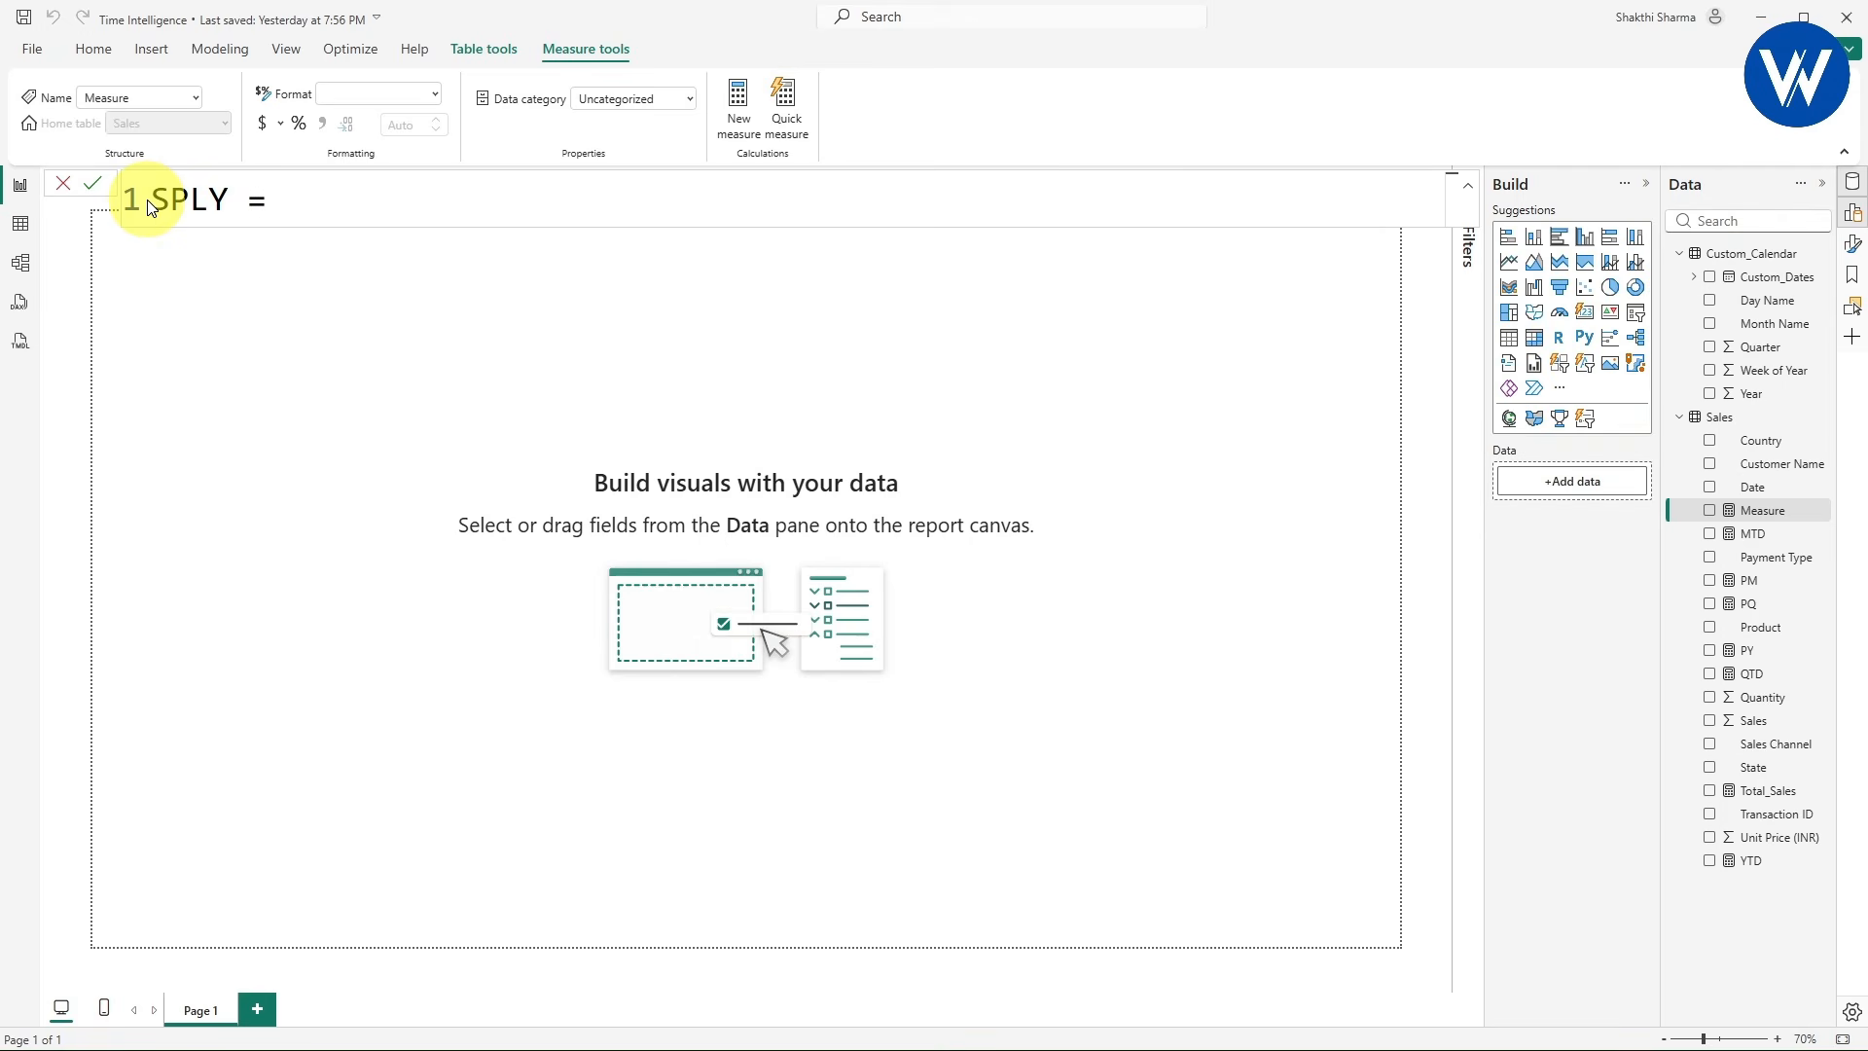
# - Begin the SPLY formula with CALCULATE, using [Total_Sales] as its expression
pyautogui.click(292, 201)
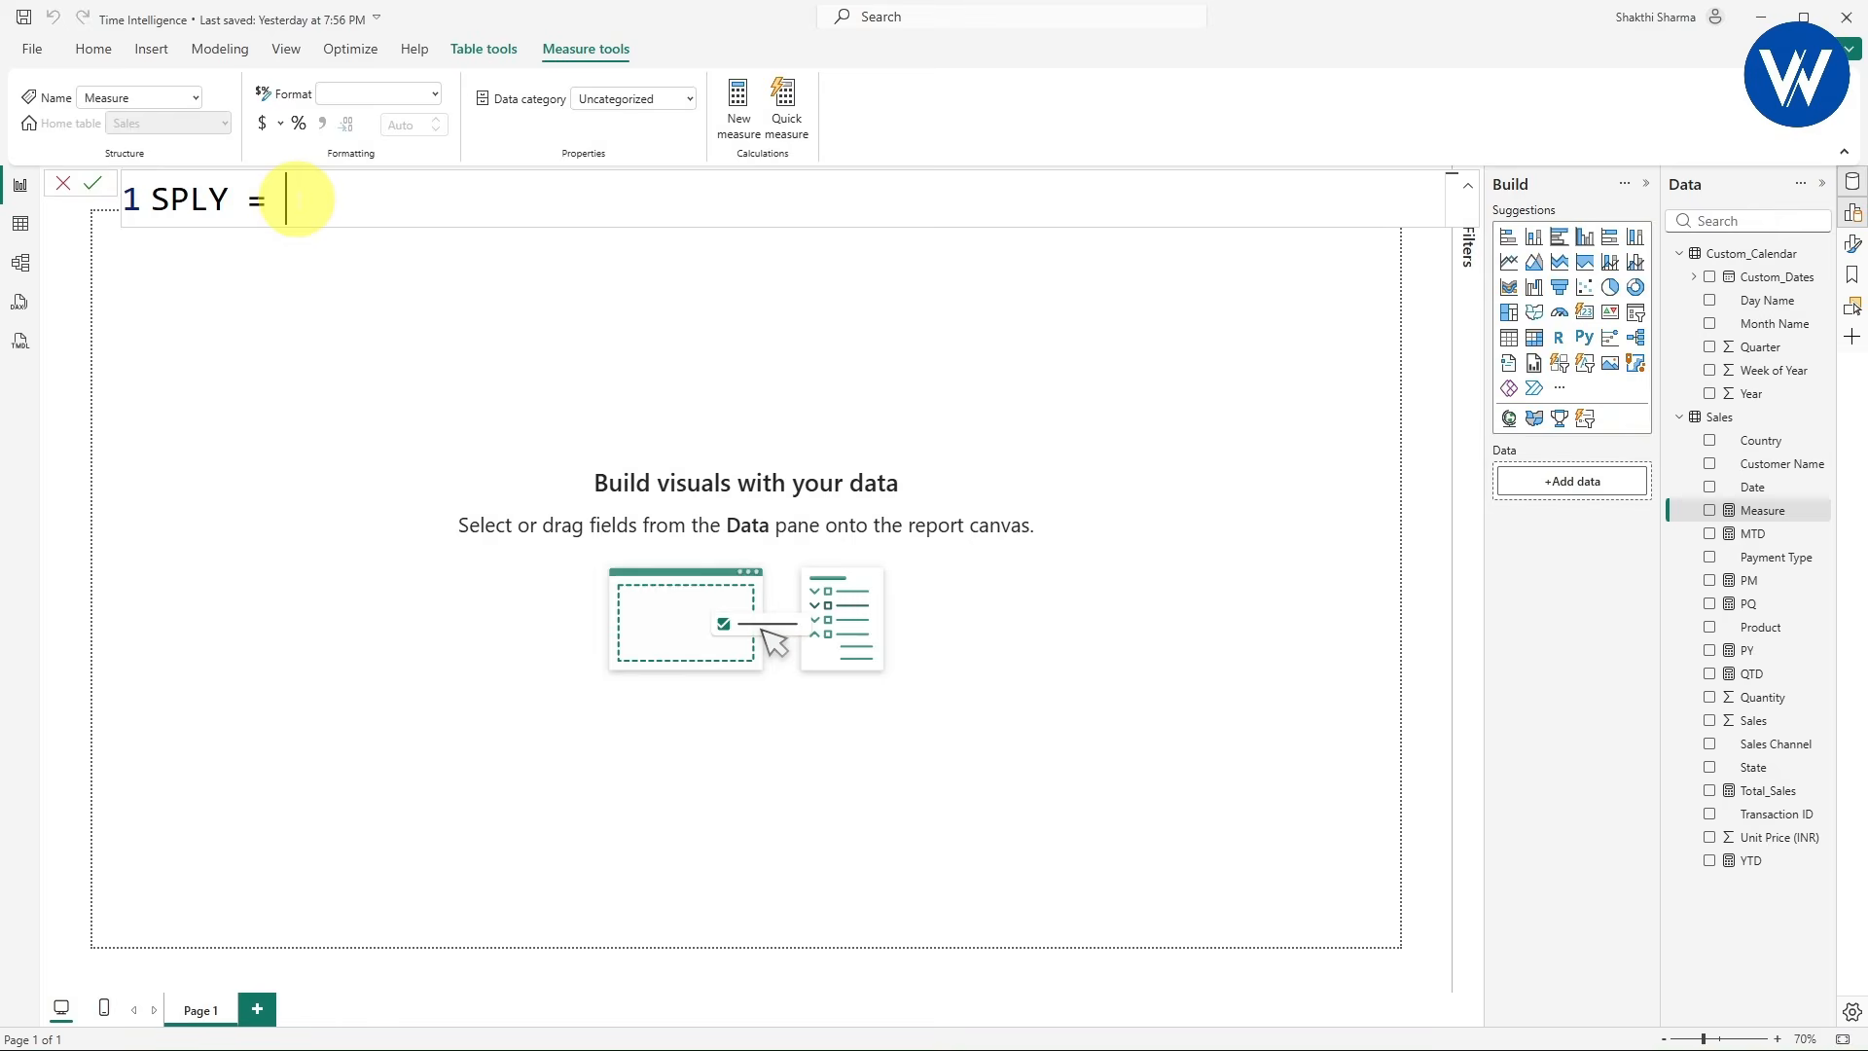
pyautogui.write('CALCULT')
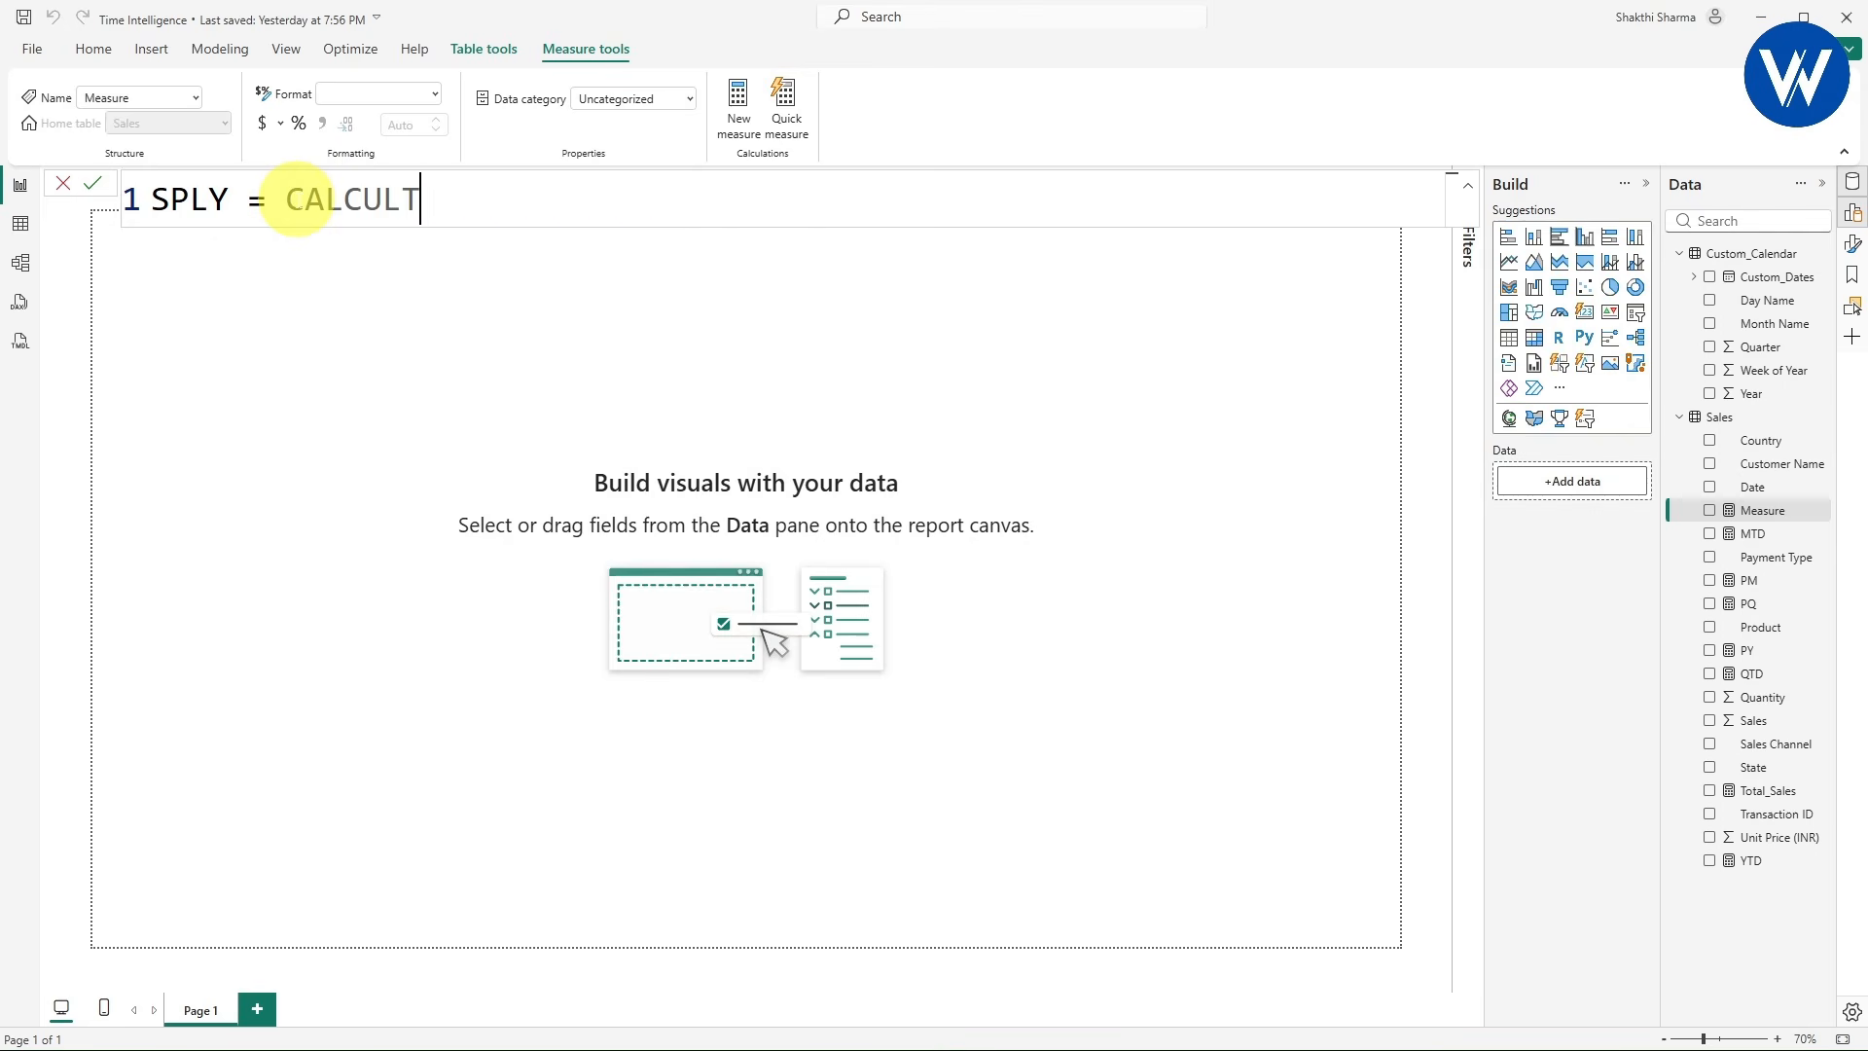
pyautogui.press('BackSpace')
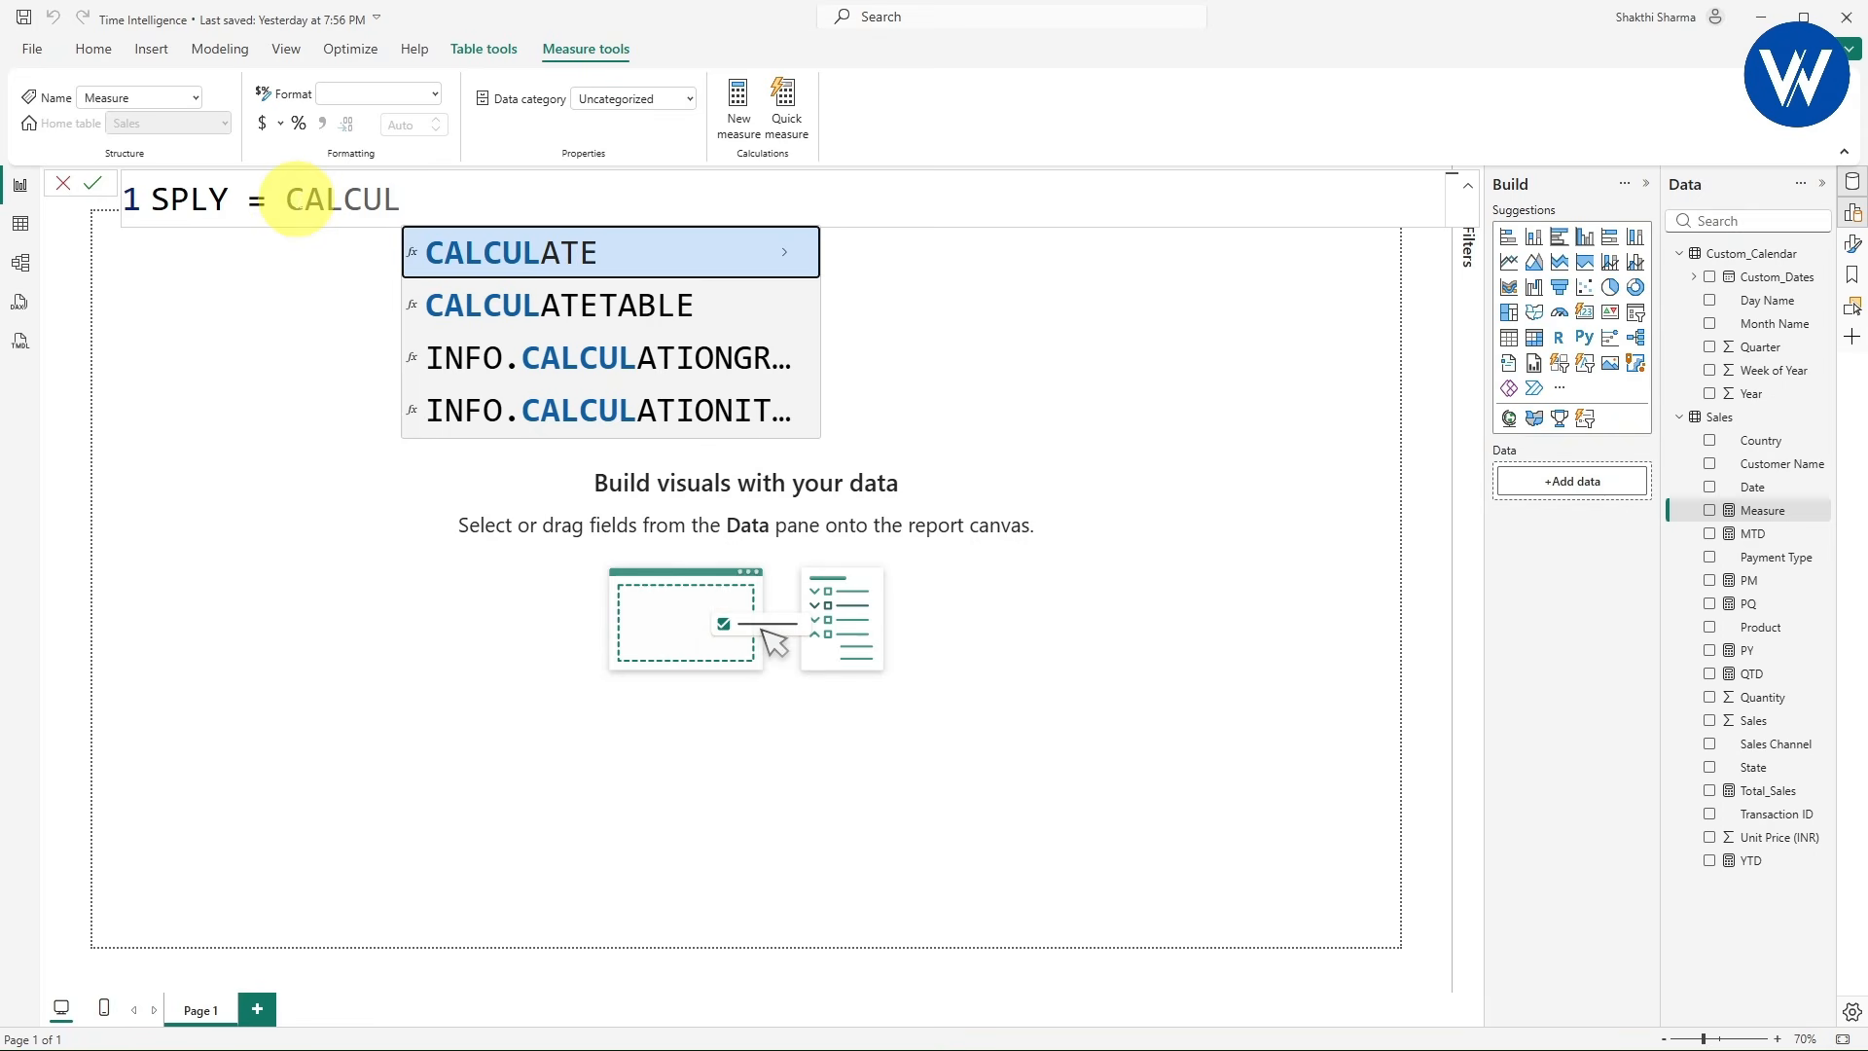
pyautogui.click(492, 252)
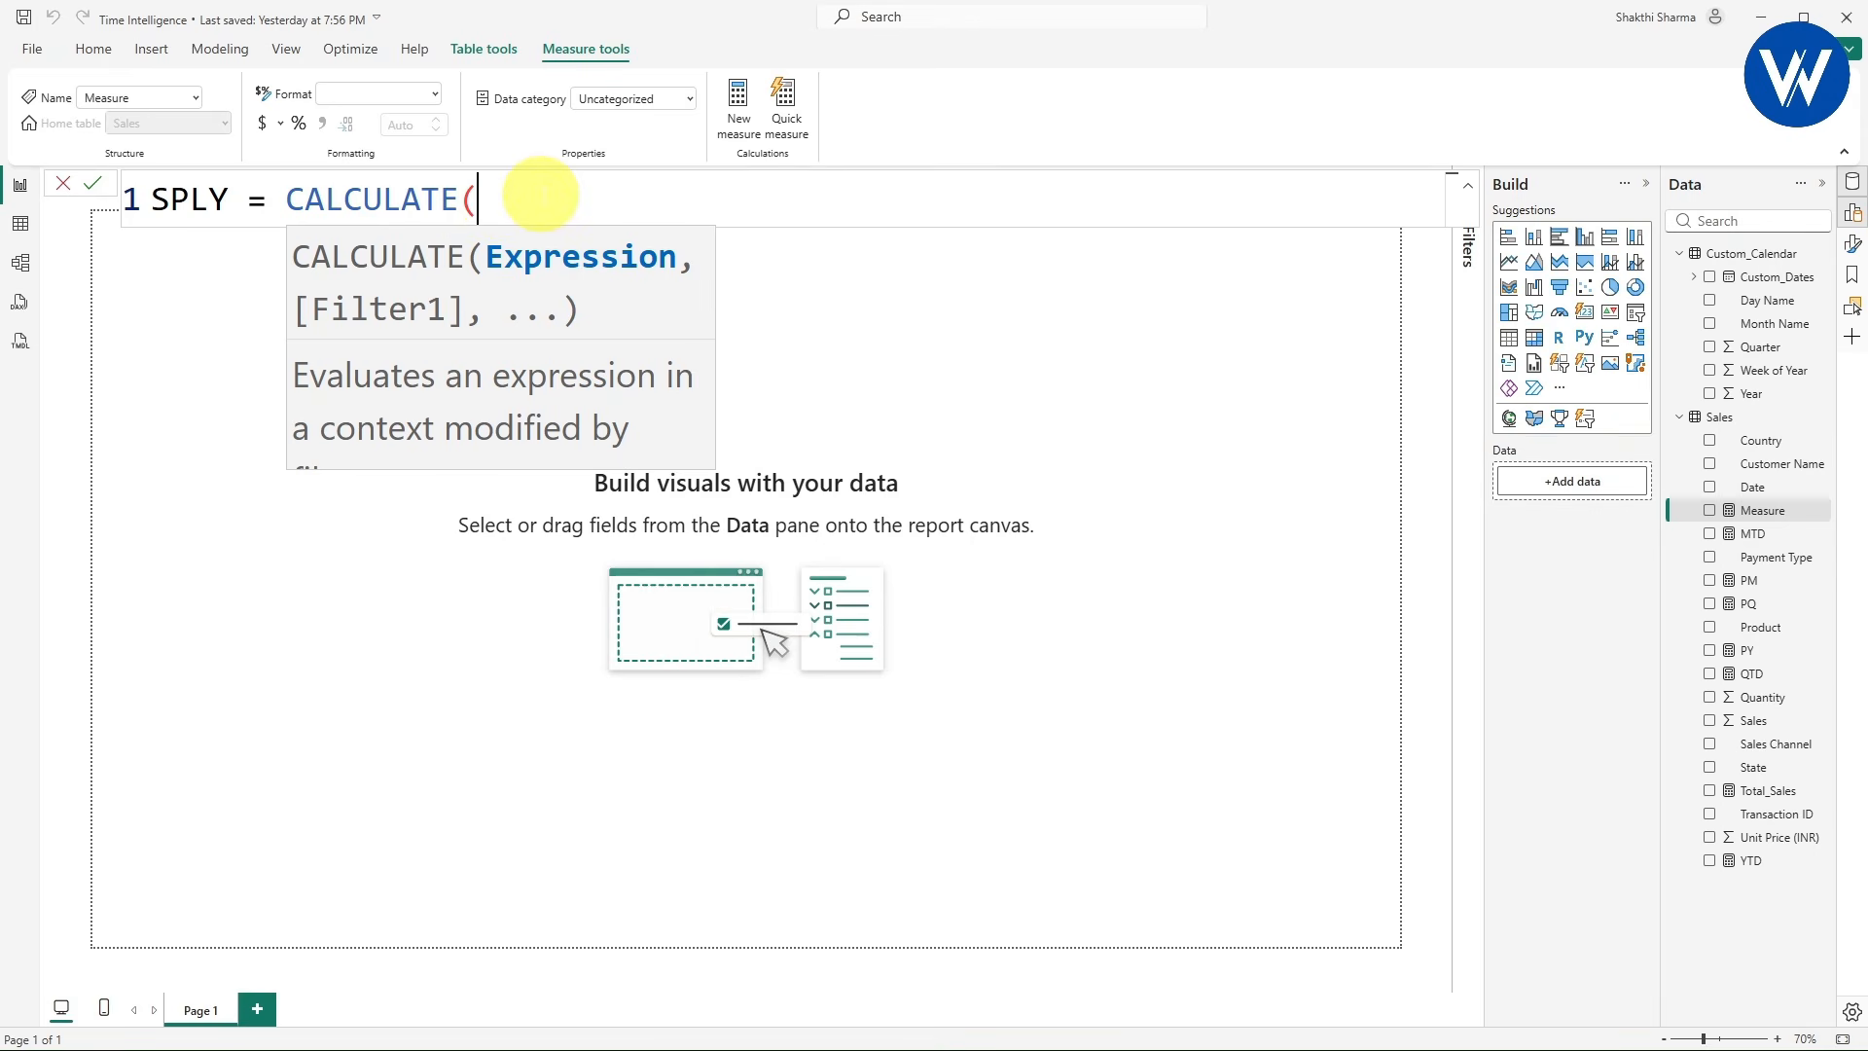
pyautogui.write('TOTAL')
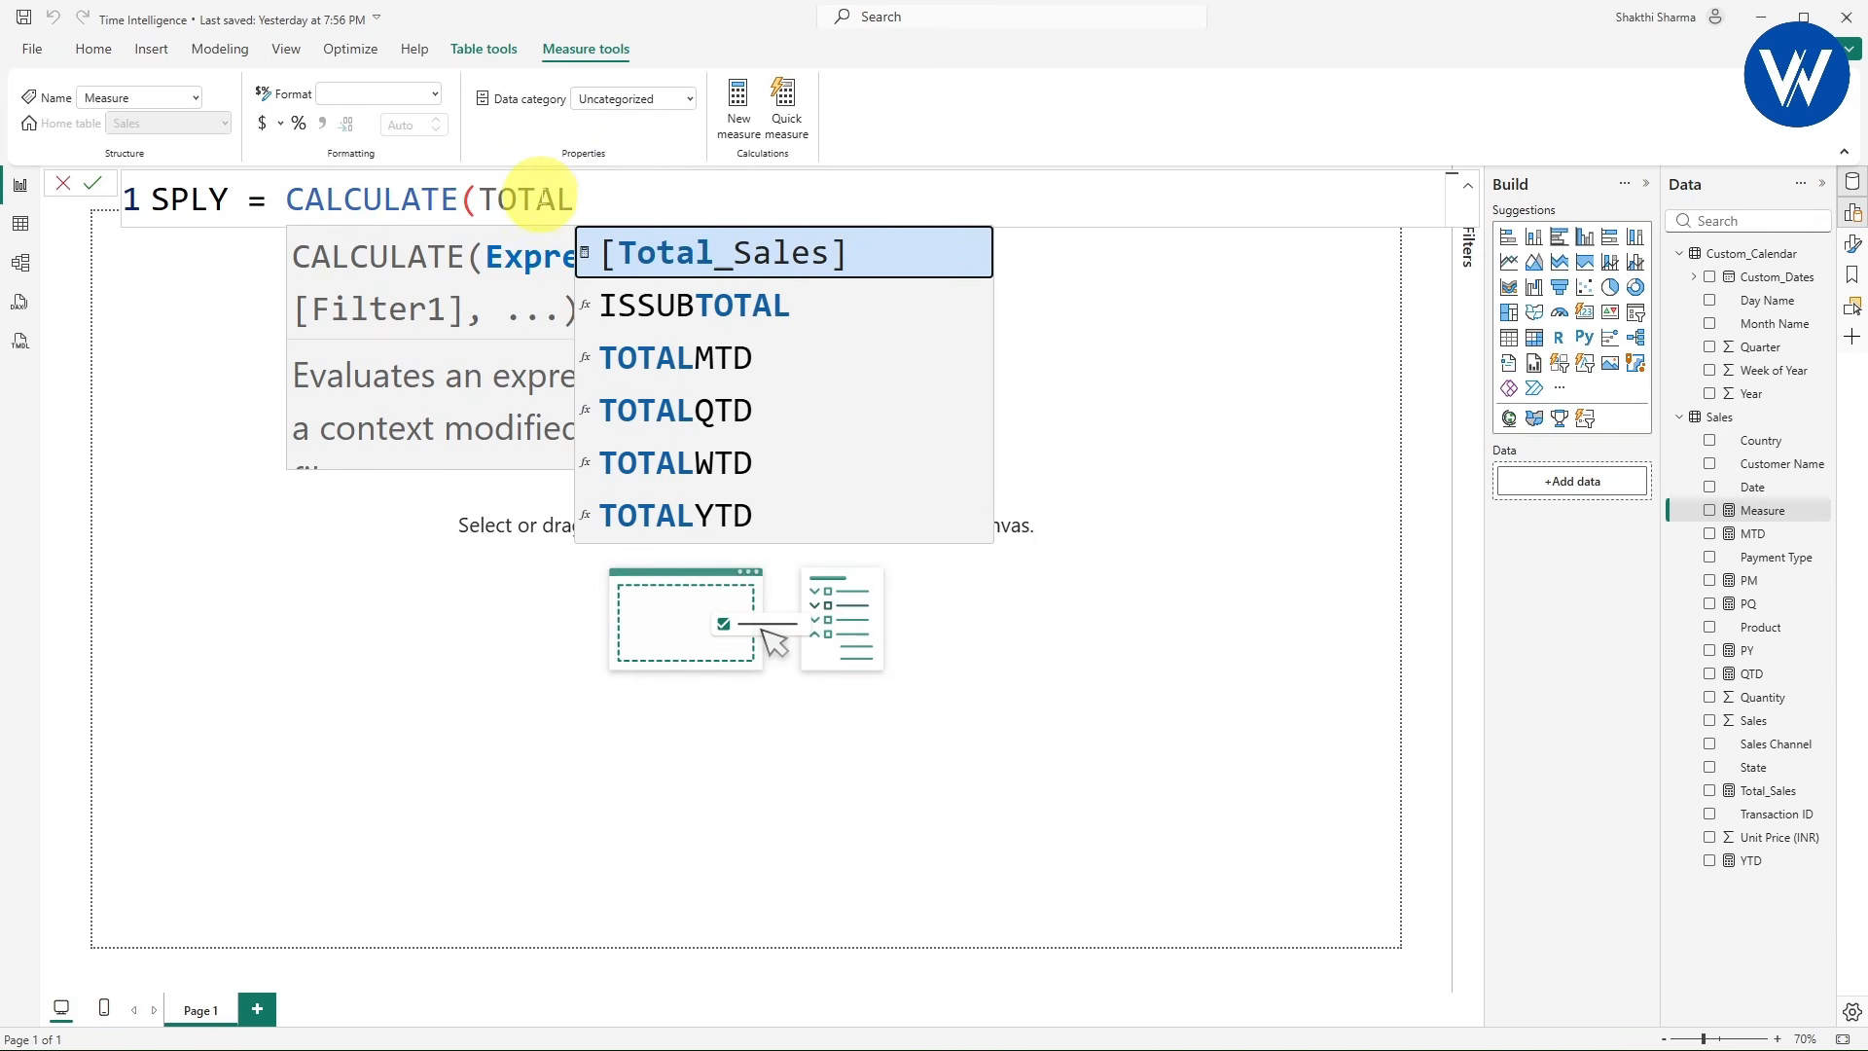
pyautogui.click(709, 252)
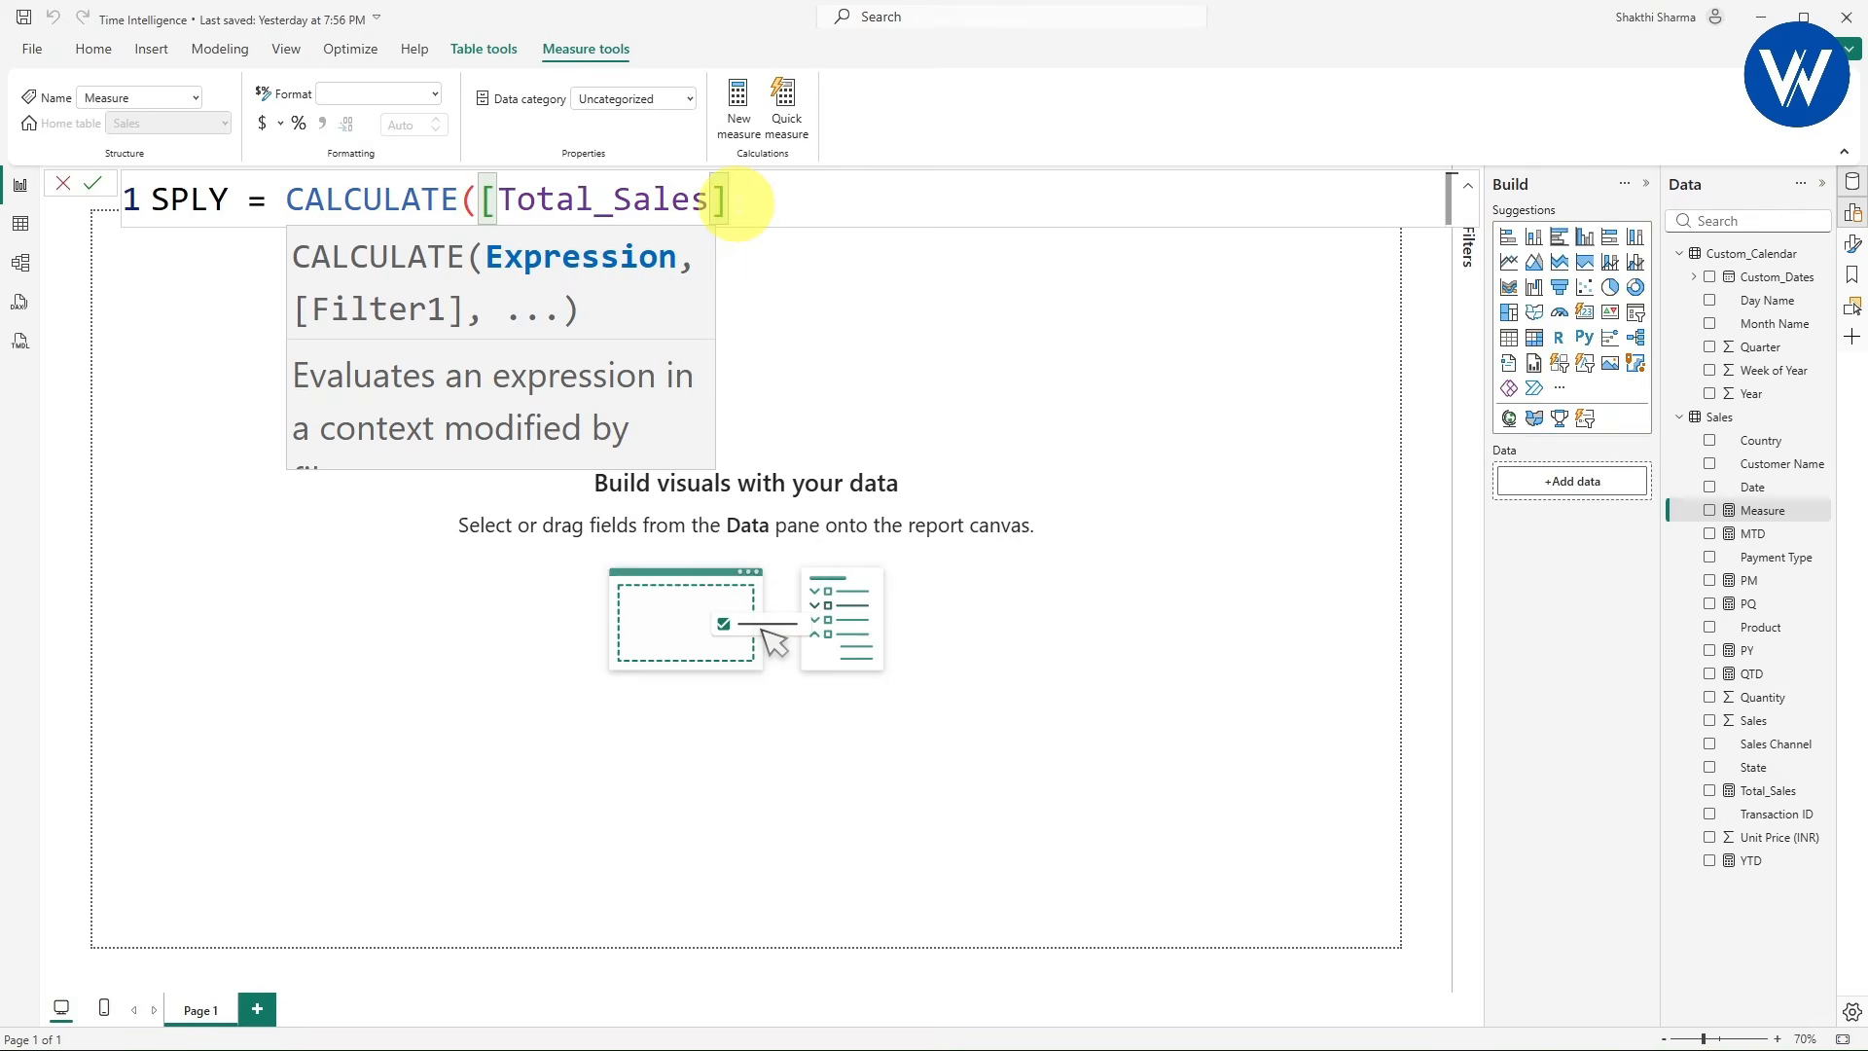
pyautogui.write(',')
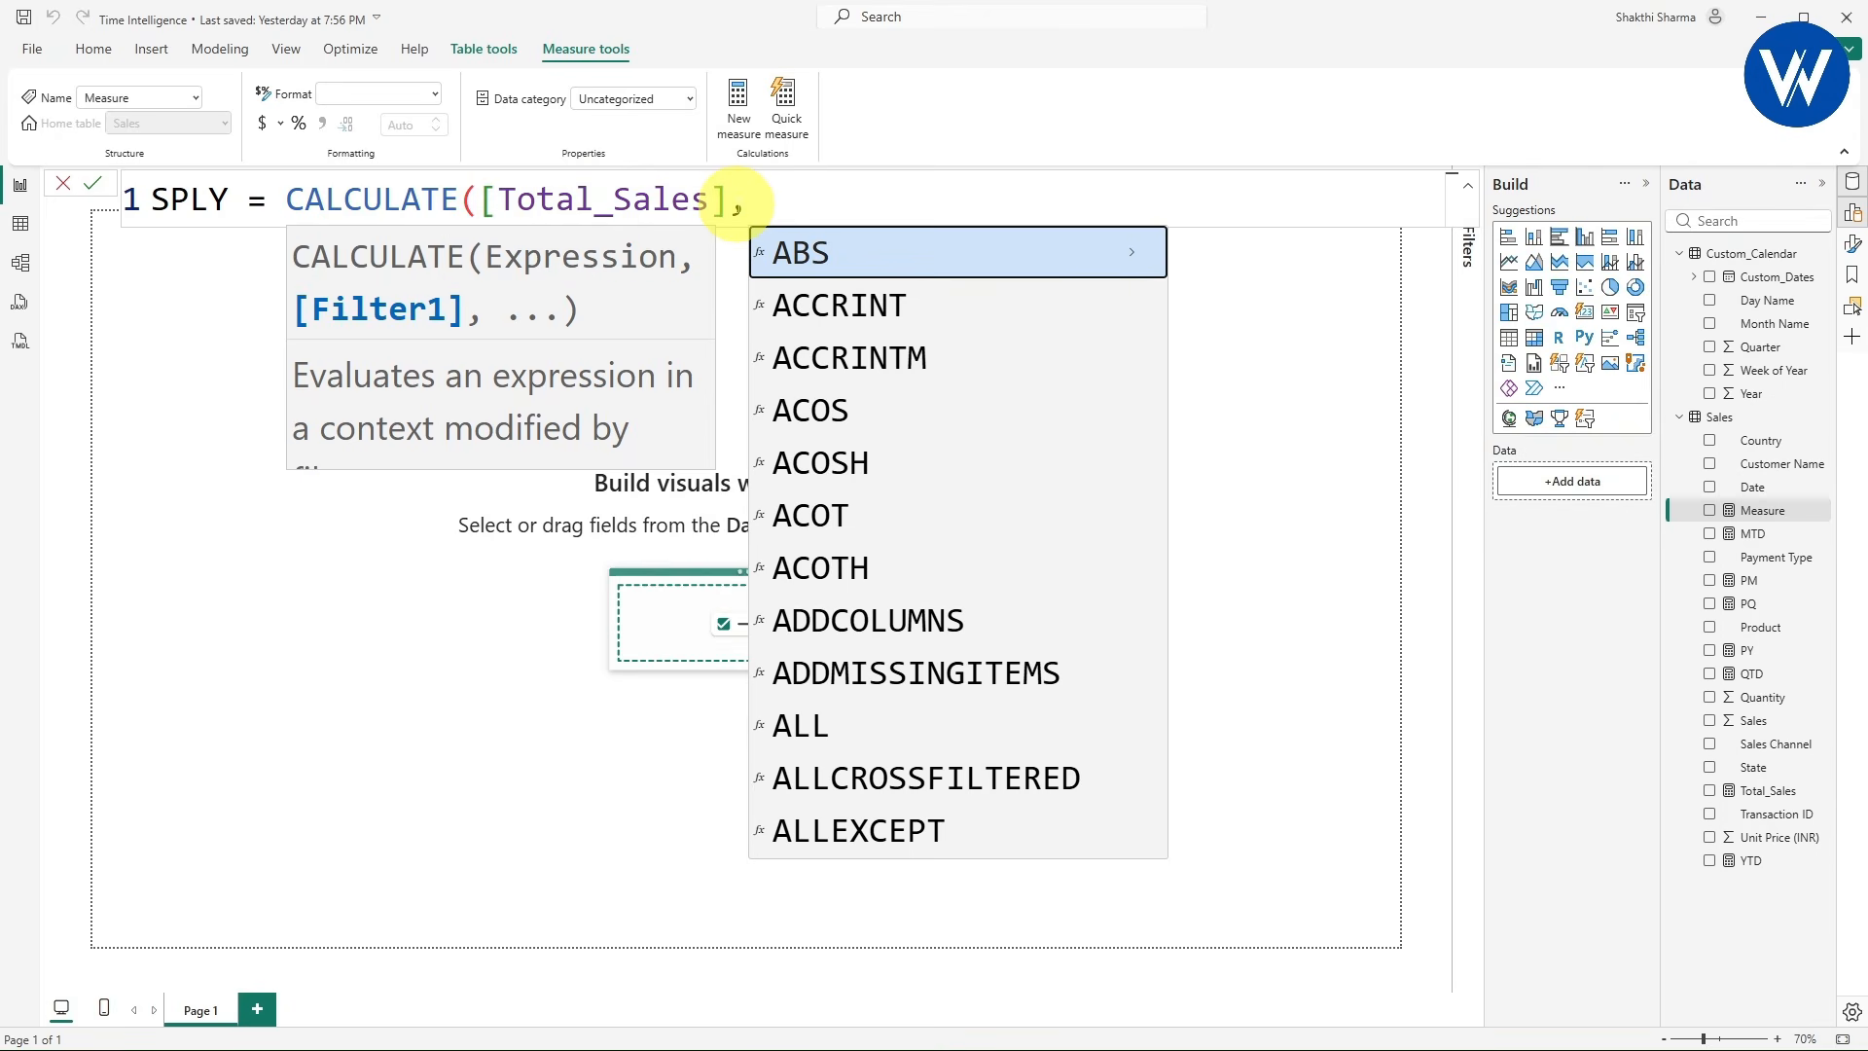
# - Complete the SPLY formula with the filter SAMEPERIODLASTYEAR(Custom_Calendar[Custom_Dates]) and commit the measure
pyautogui.write('SA')
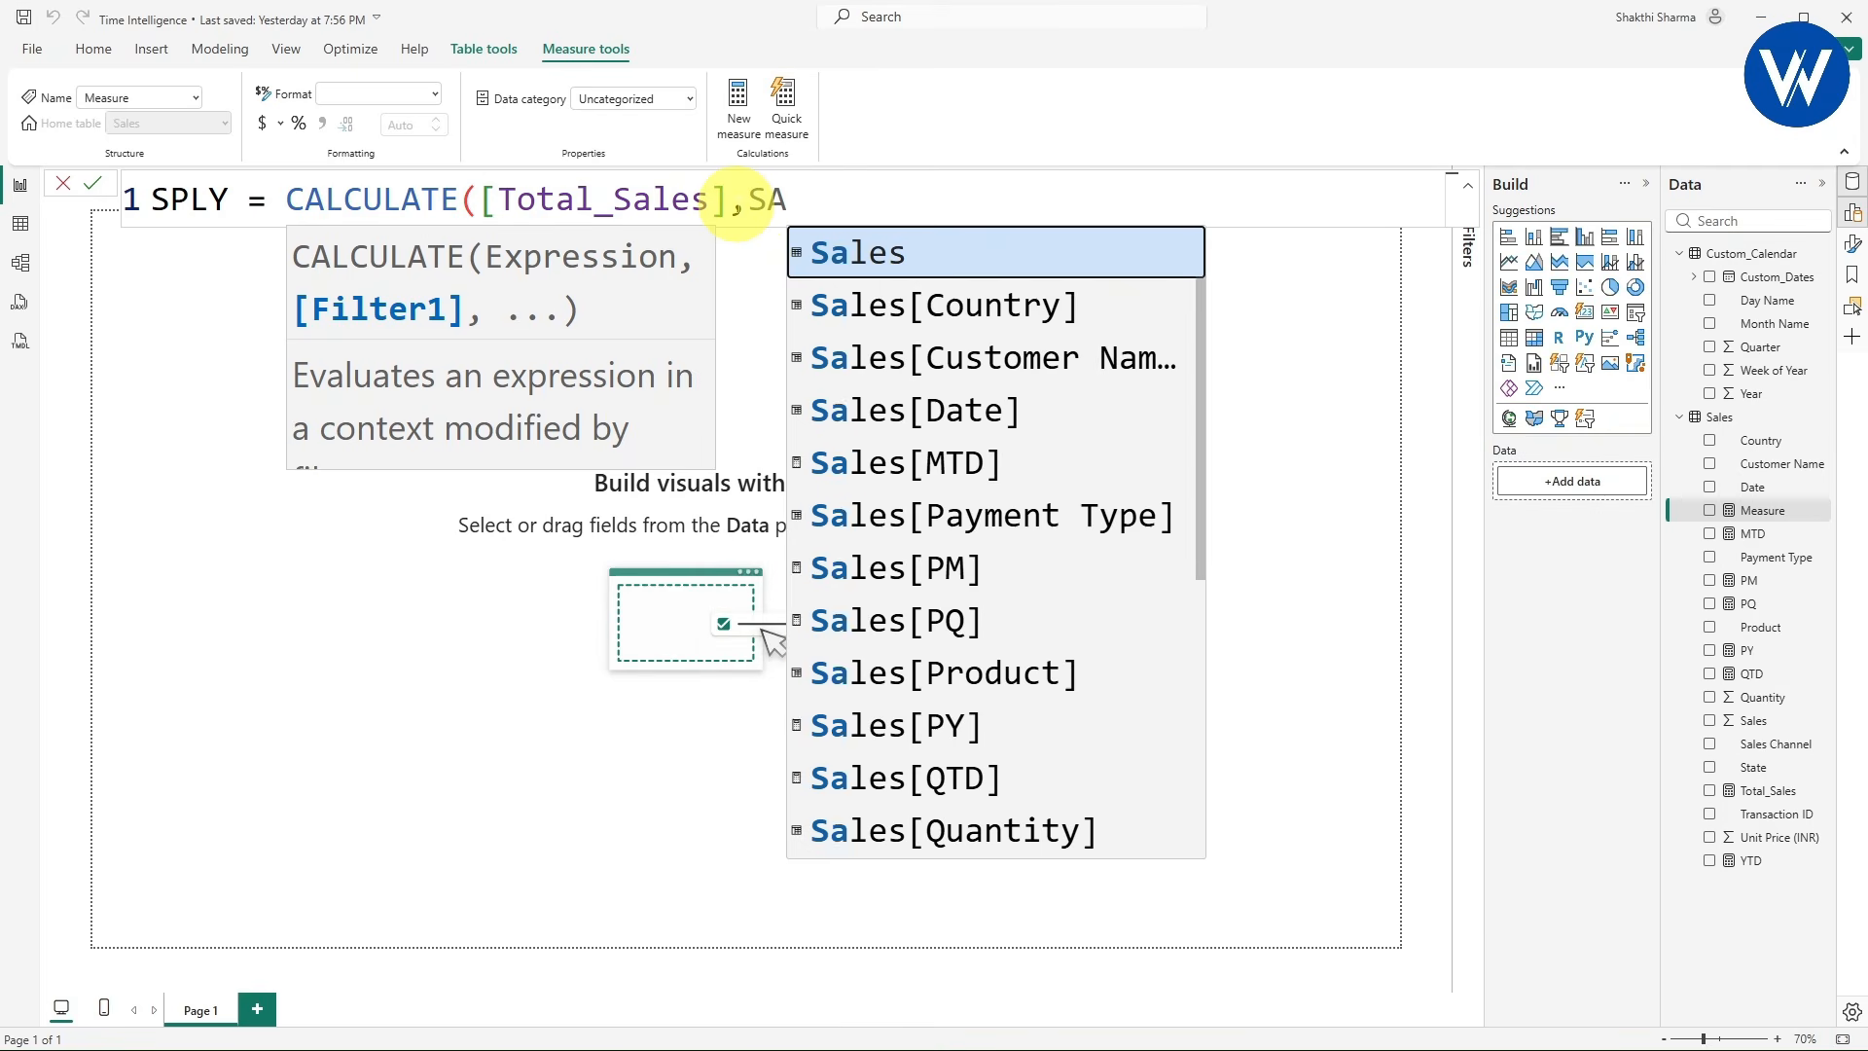
pyautogui.write('M')
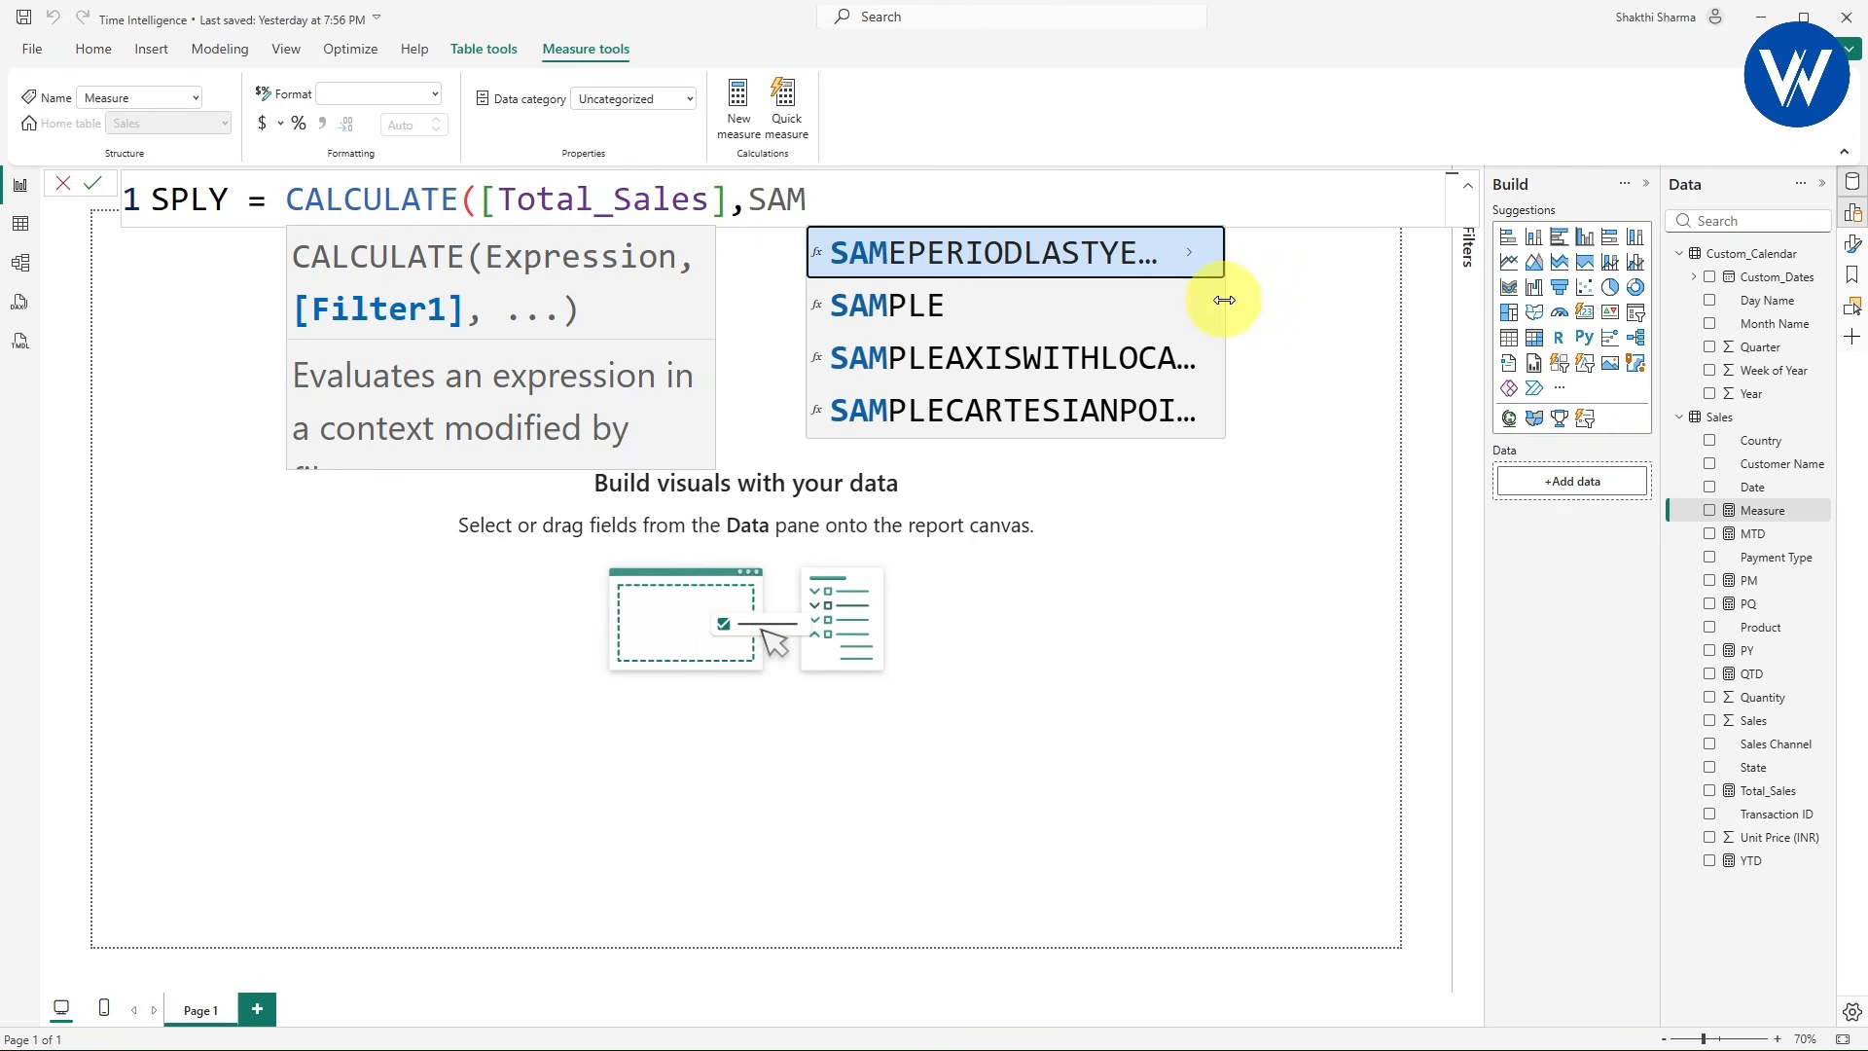
pyautogui.moveTo(1223, 300); pyautogui.dragTo(1361, 292)
pyautogui.click(1207, 265)
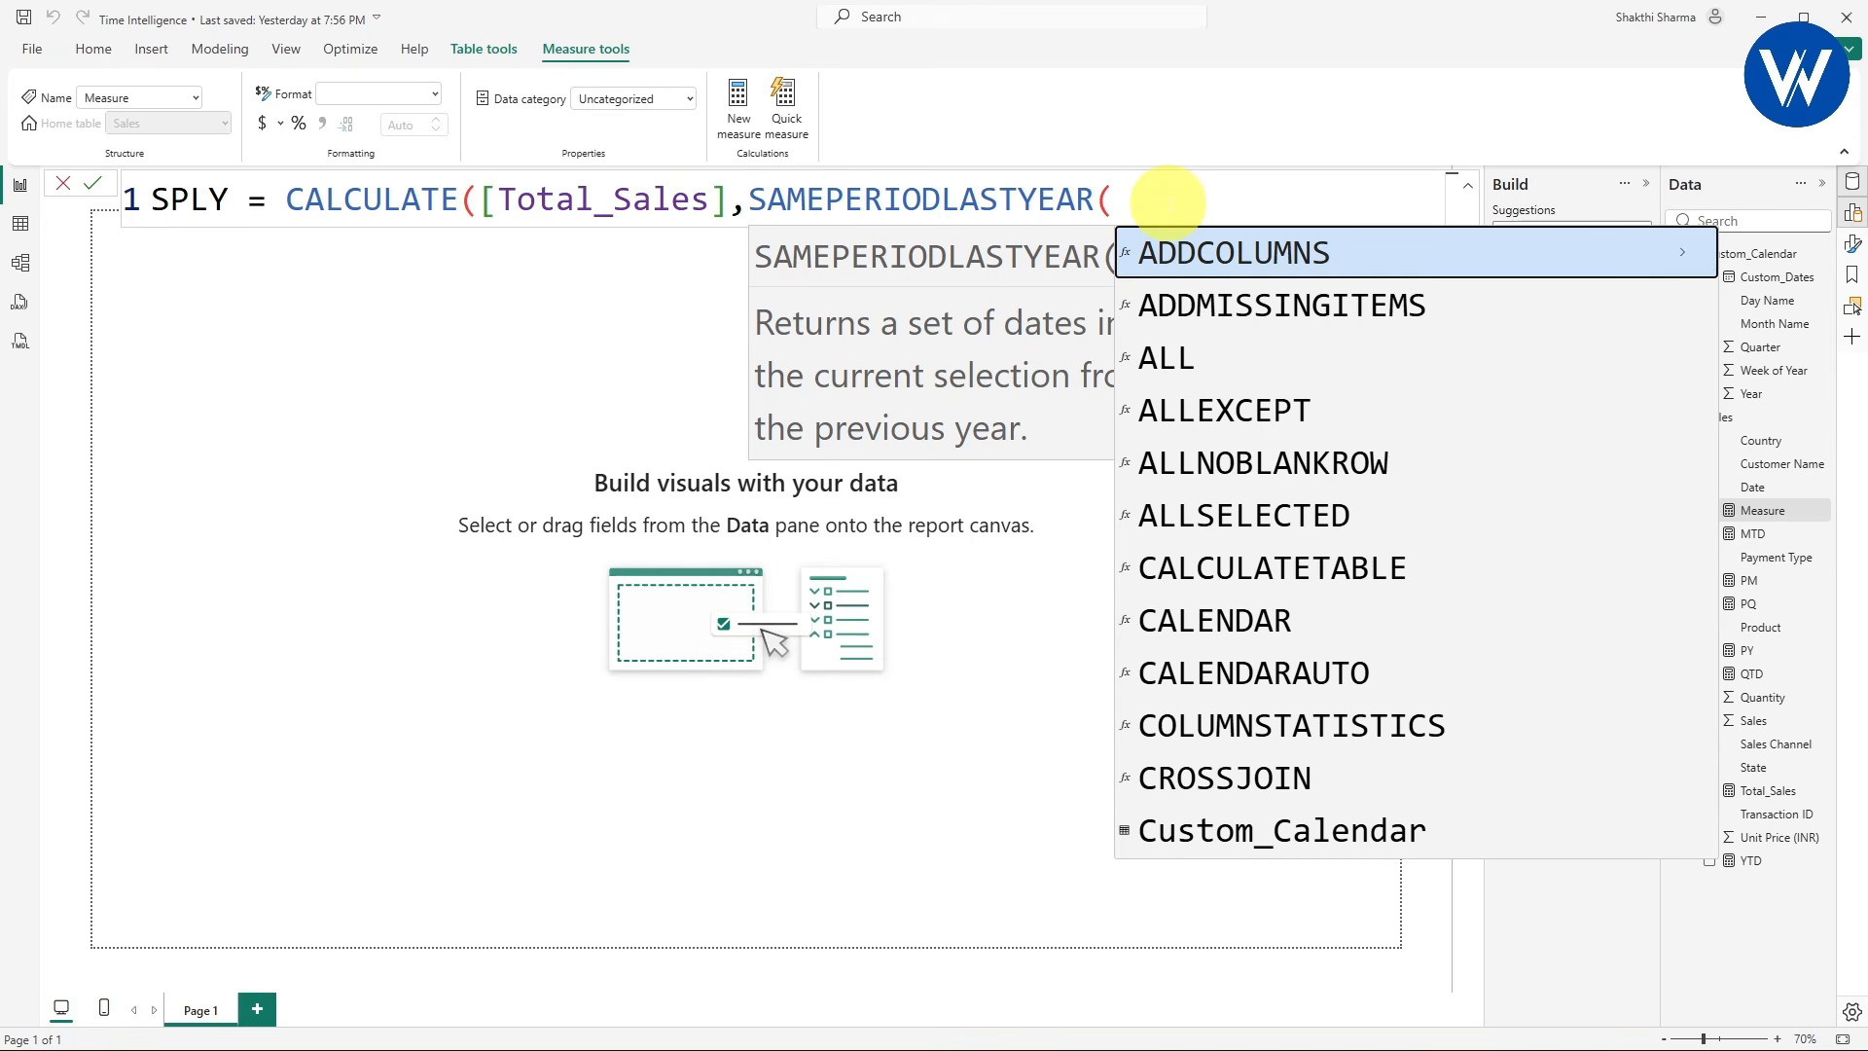
pyautogui.write('CUST')
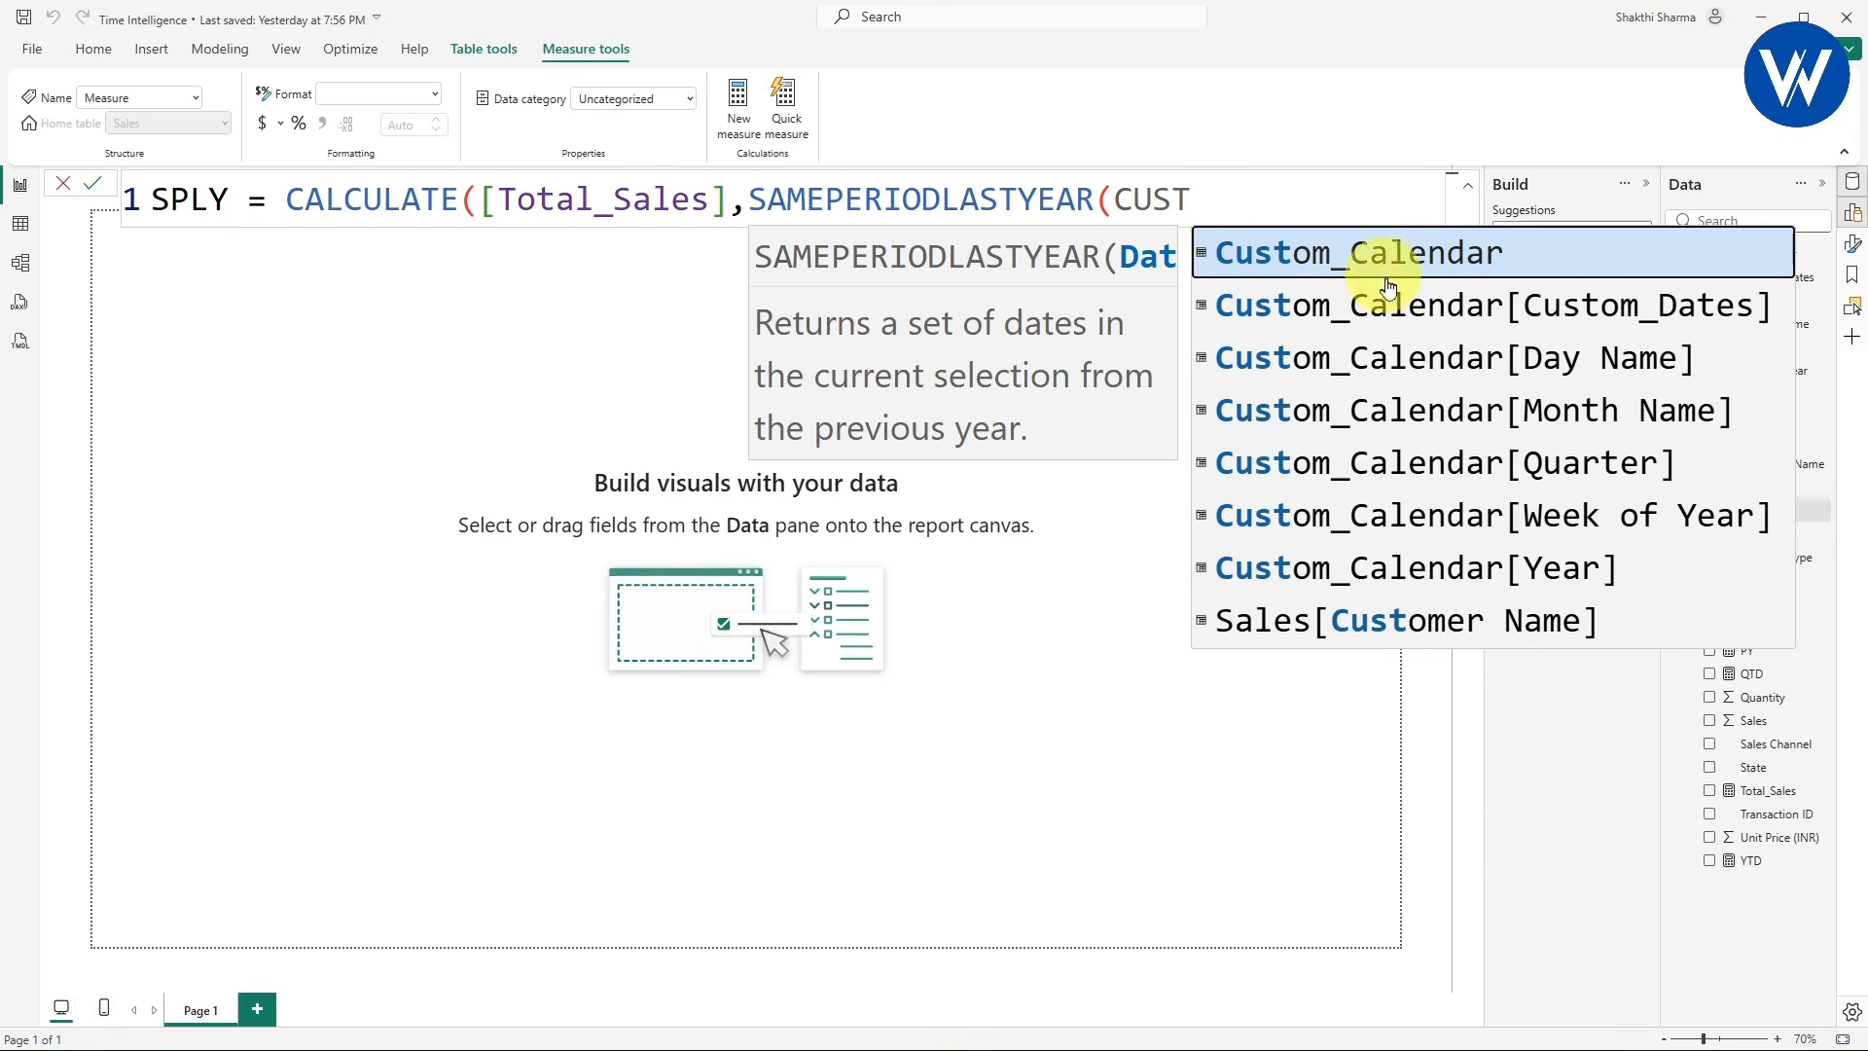
pyautogui.click(1365, 321)
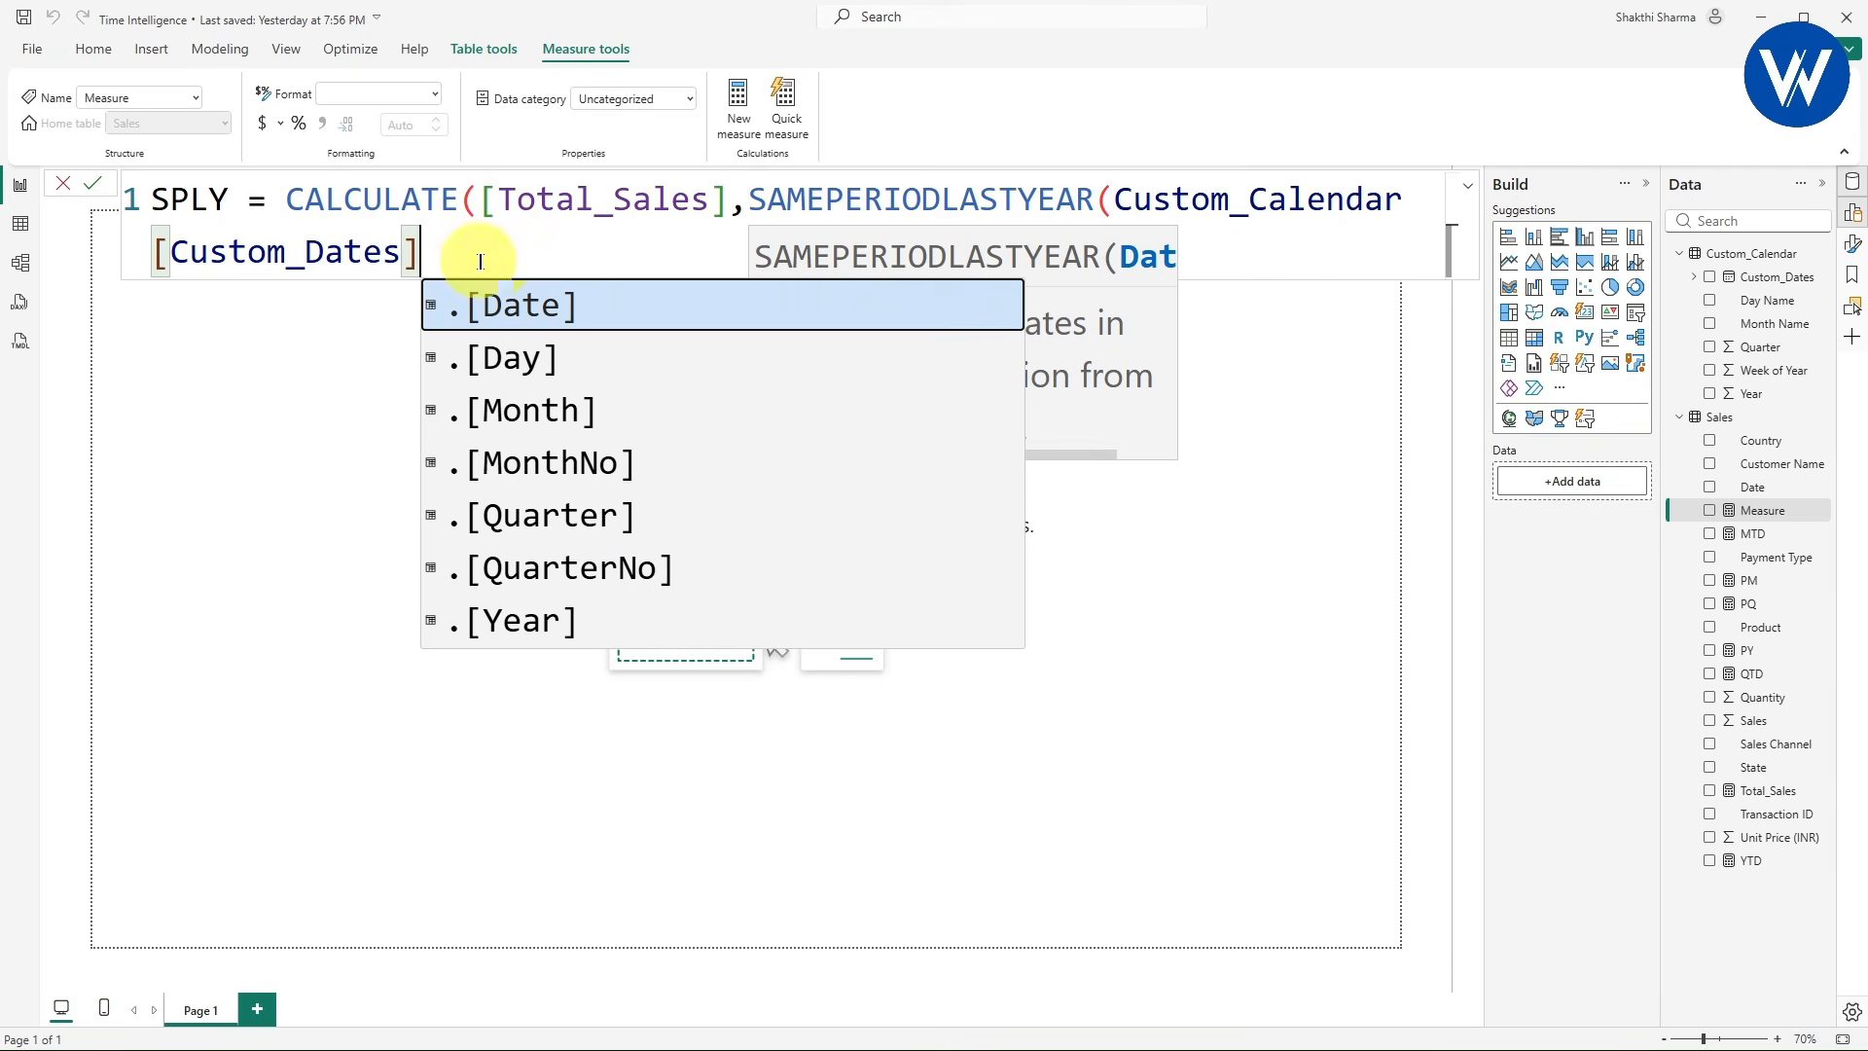
pyautogui.write(')')
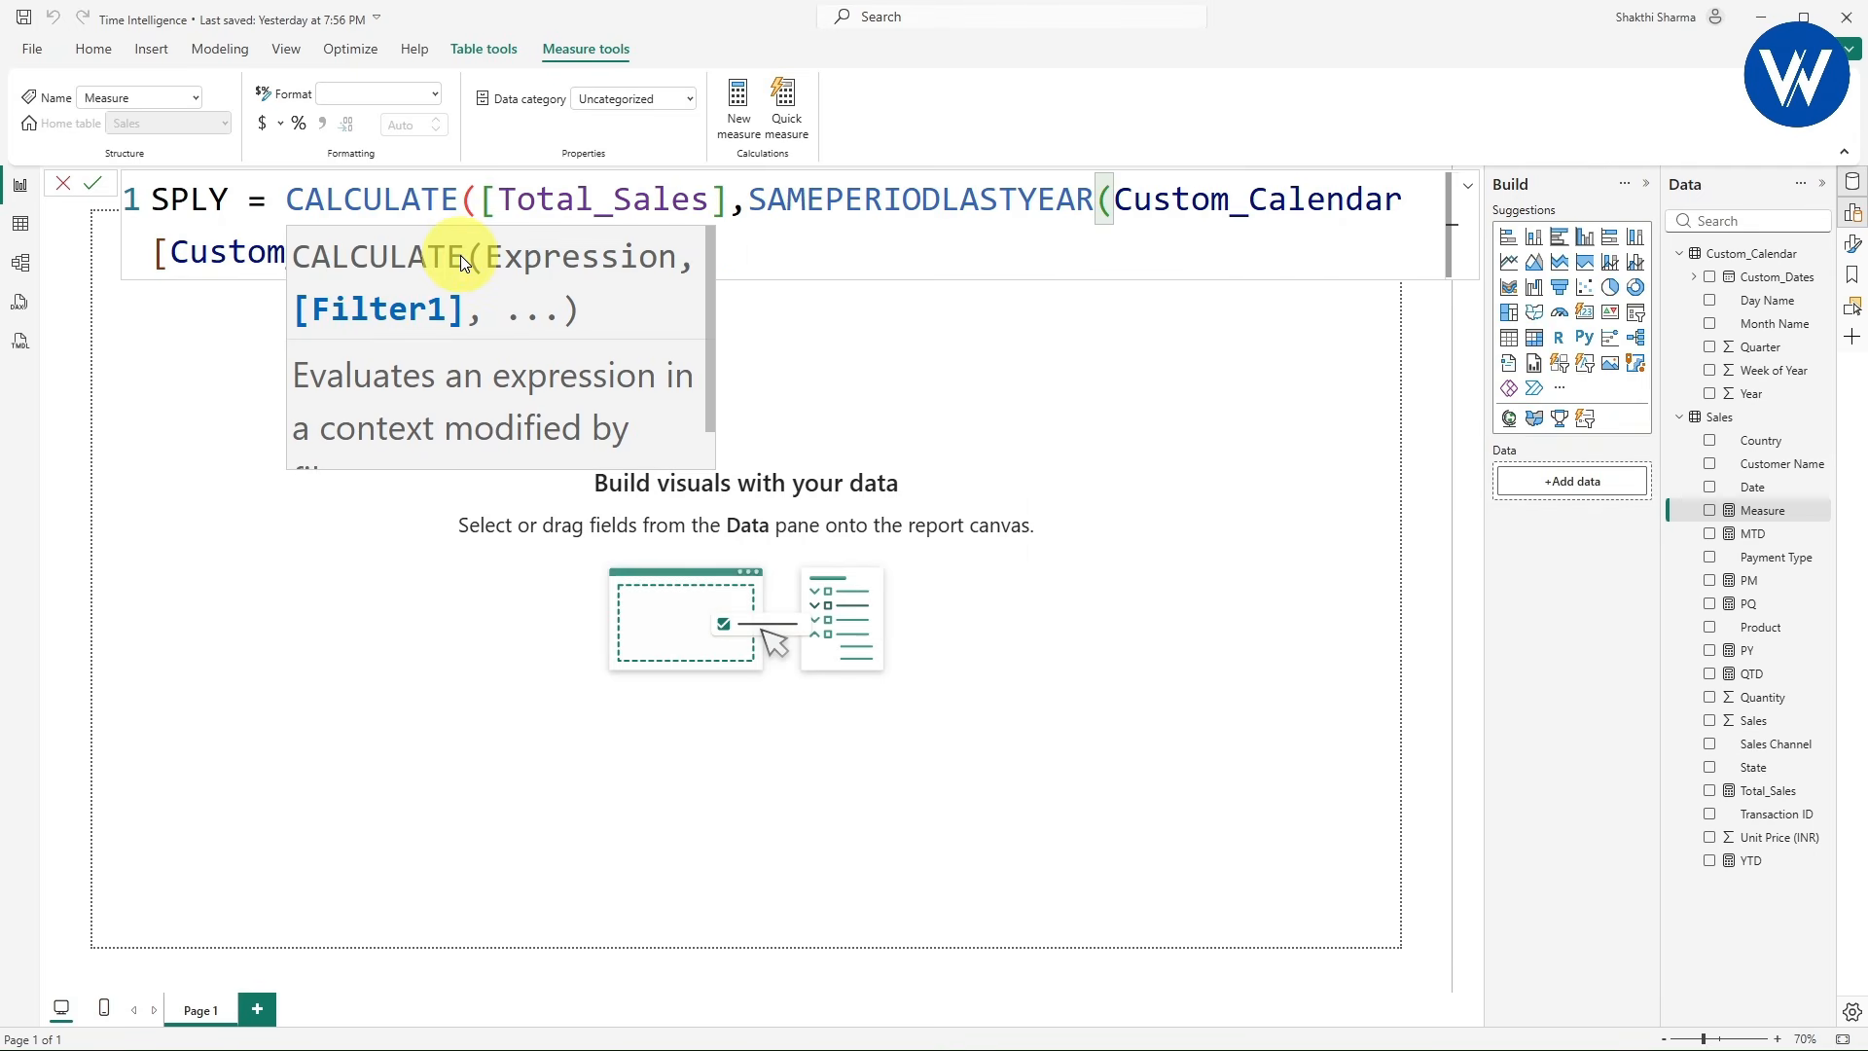
pyautogui.write(')')
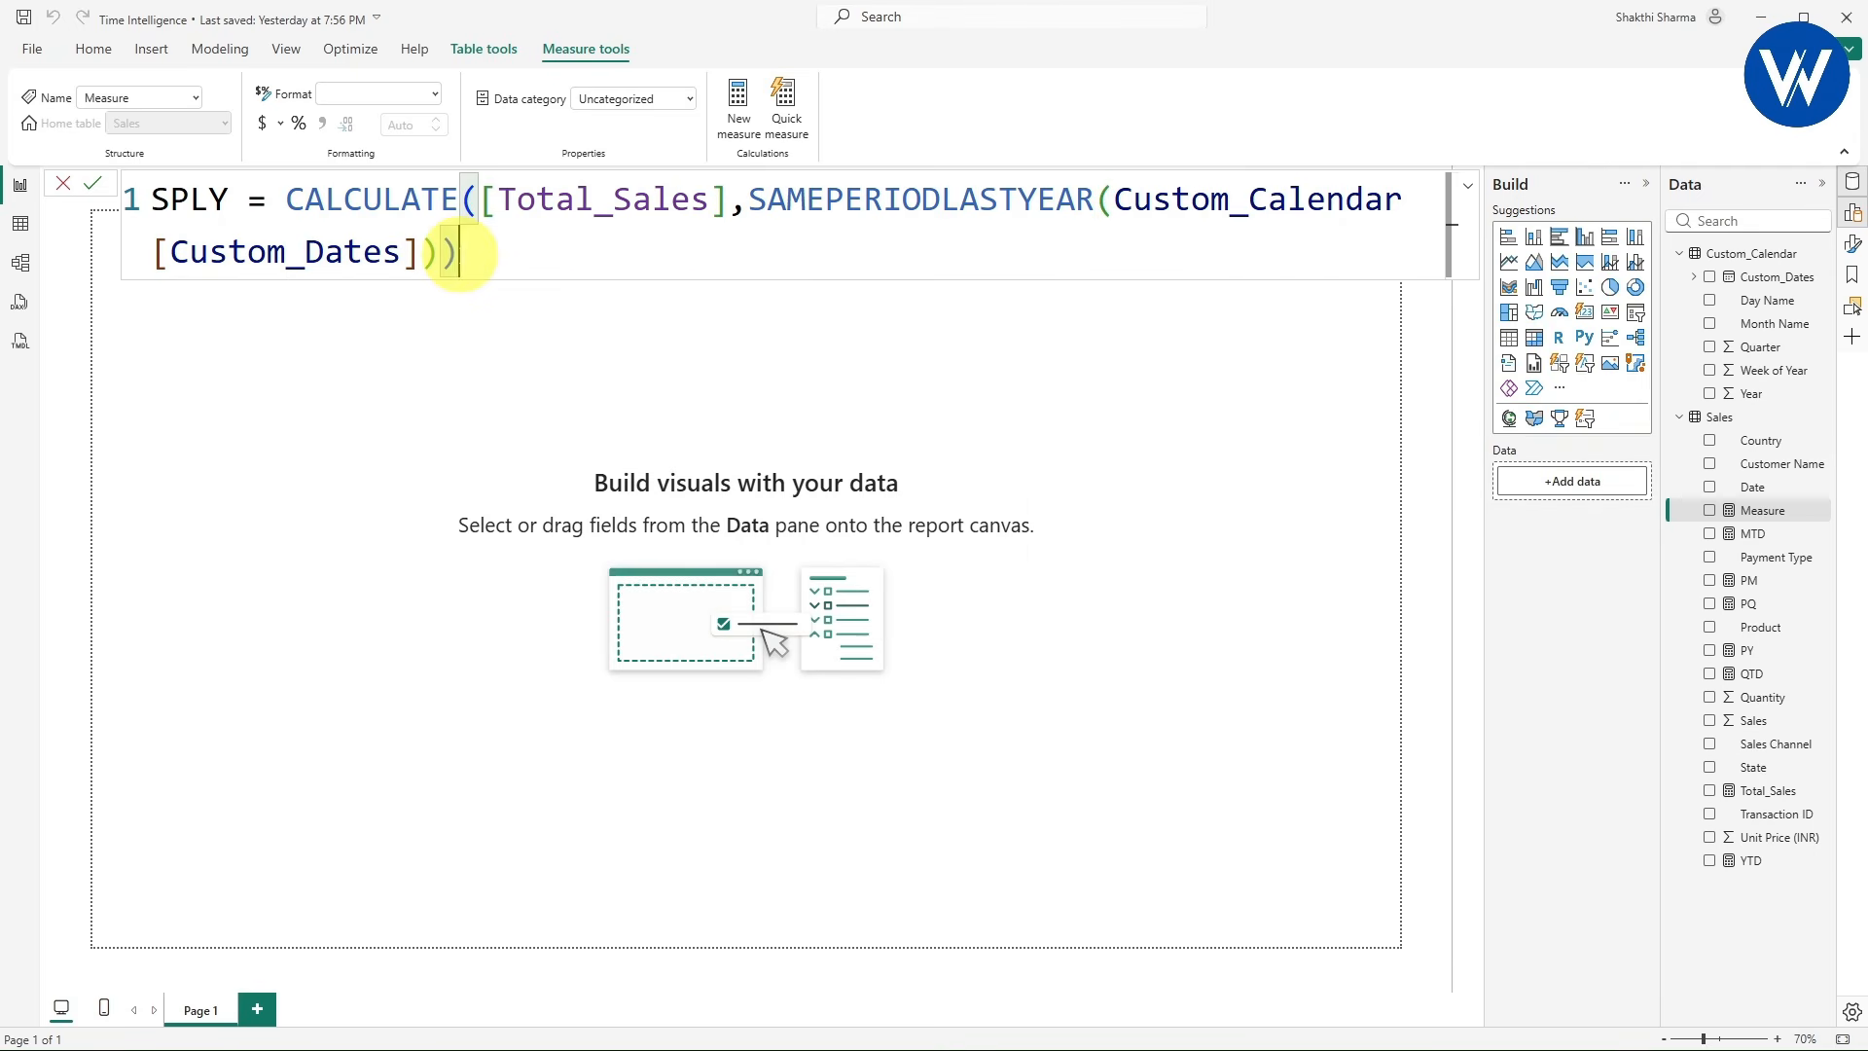
pyautogui.press('Return')
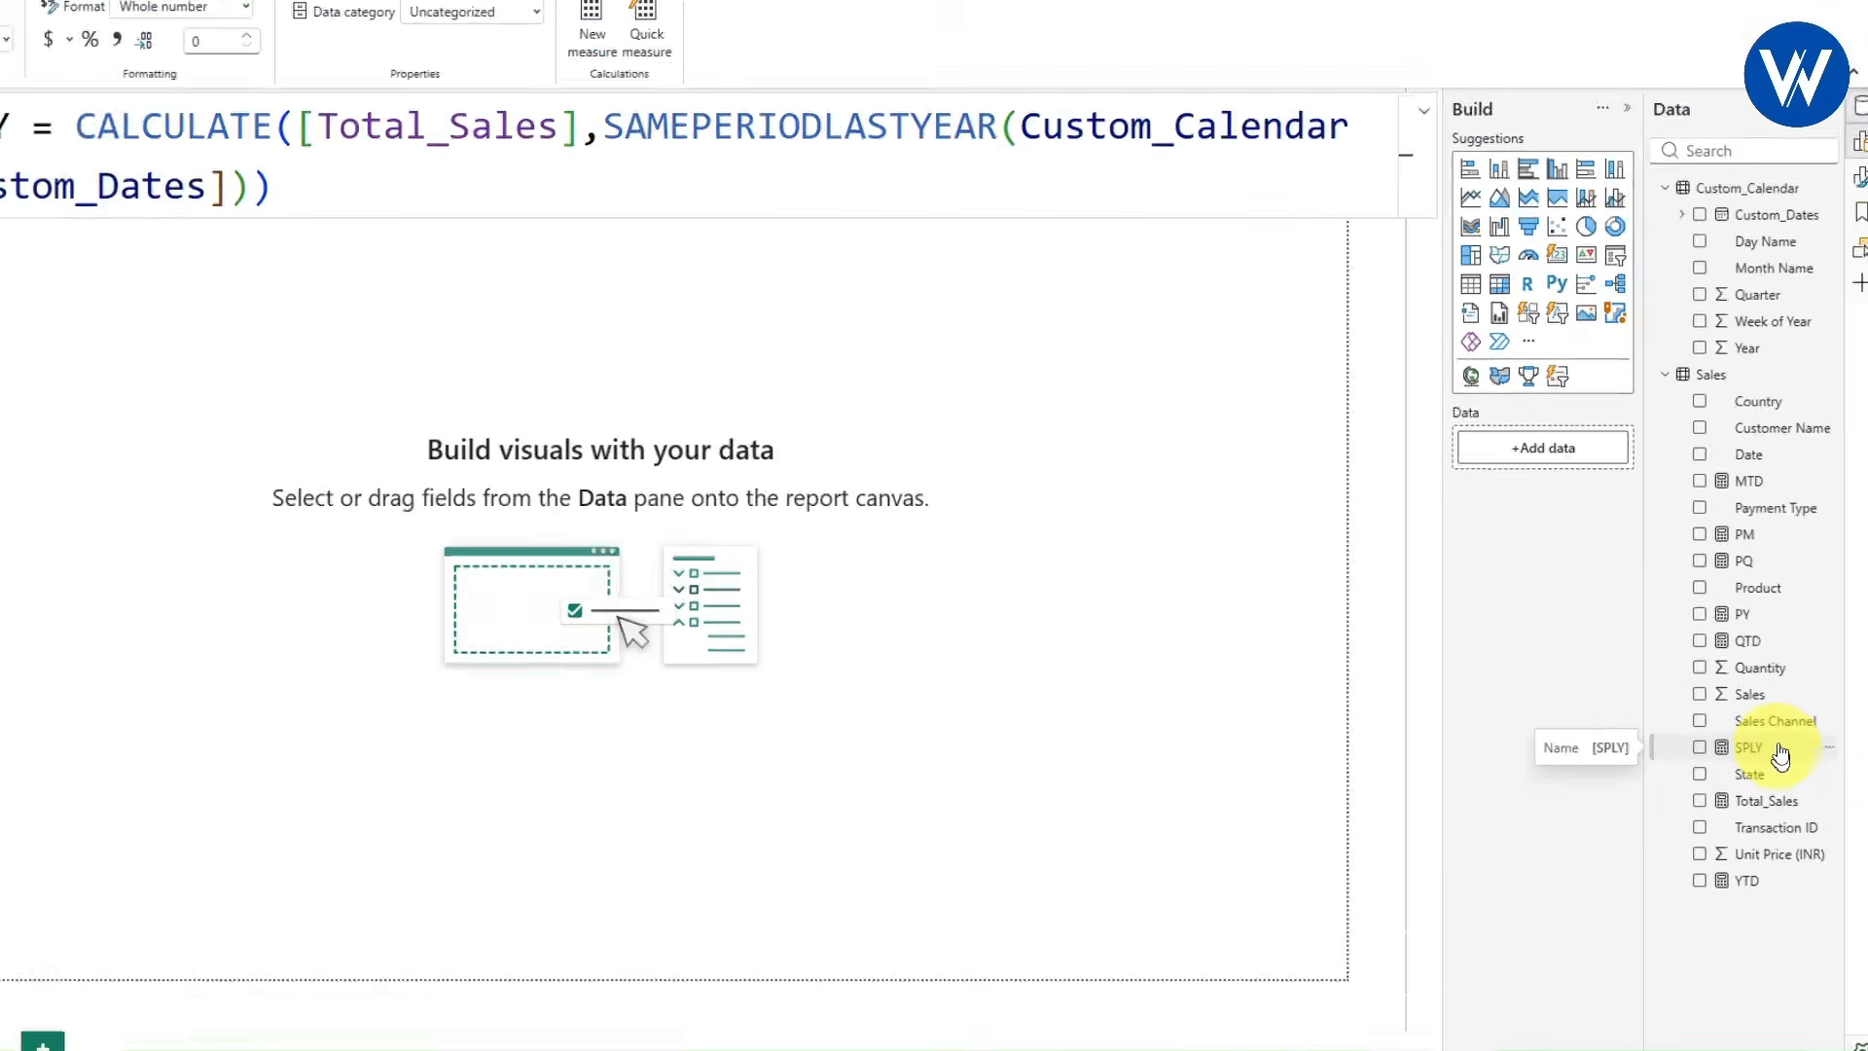
# - Insert an empty table visual, enlarge it to most of the page's height, and move it toward the page's centre
pyautogui.click(1308, 574)
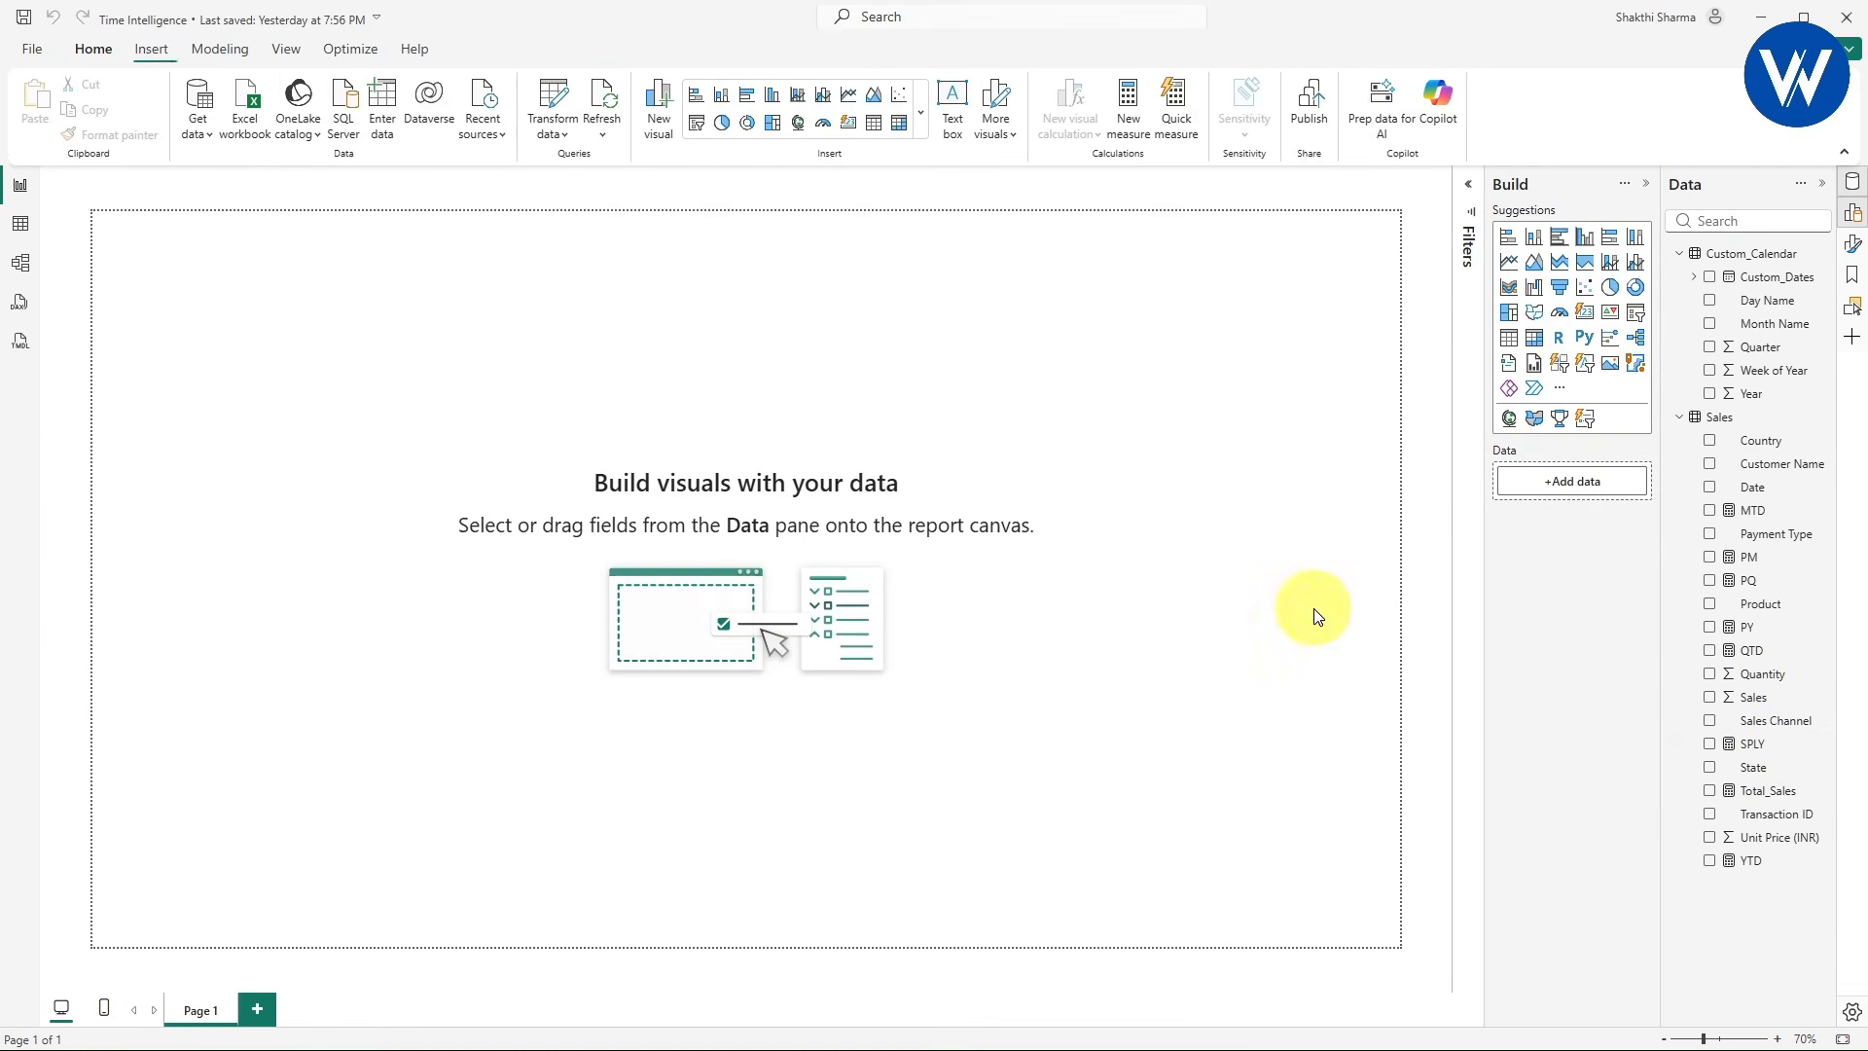
pyautogui.click(1507, 341)
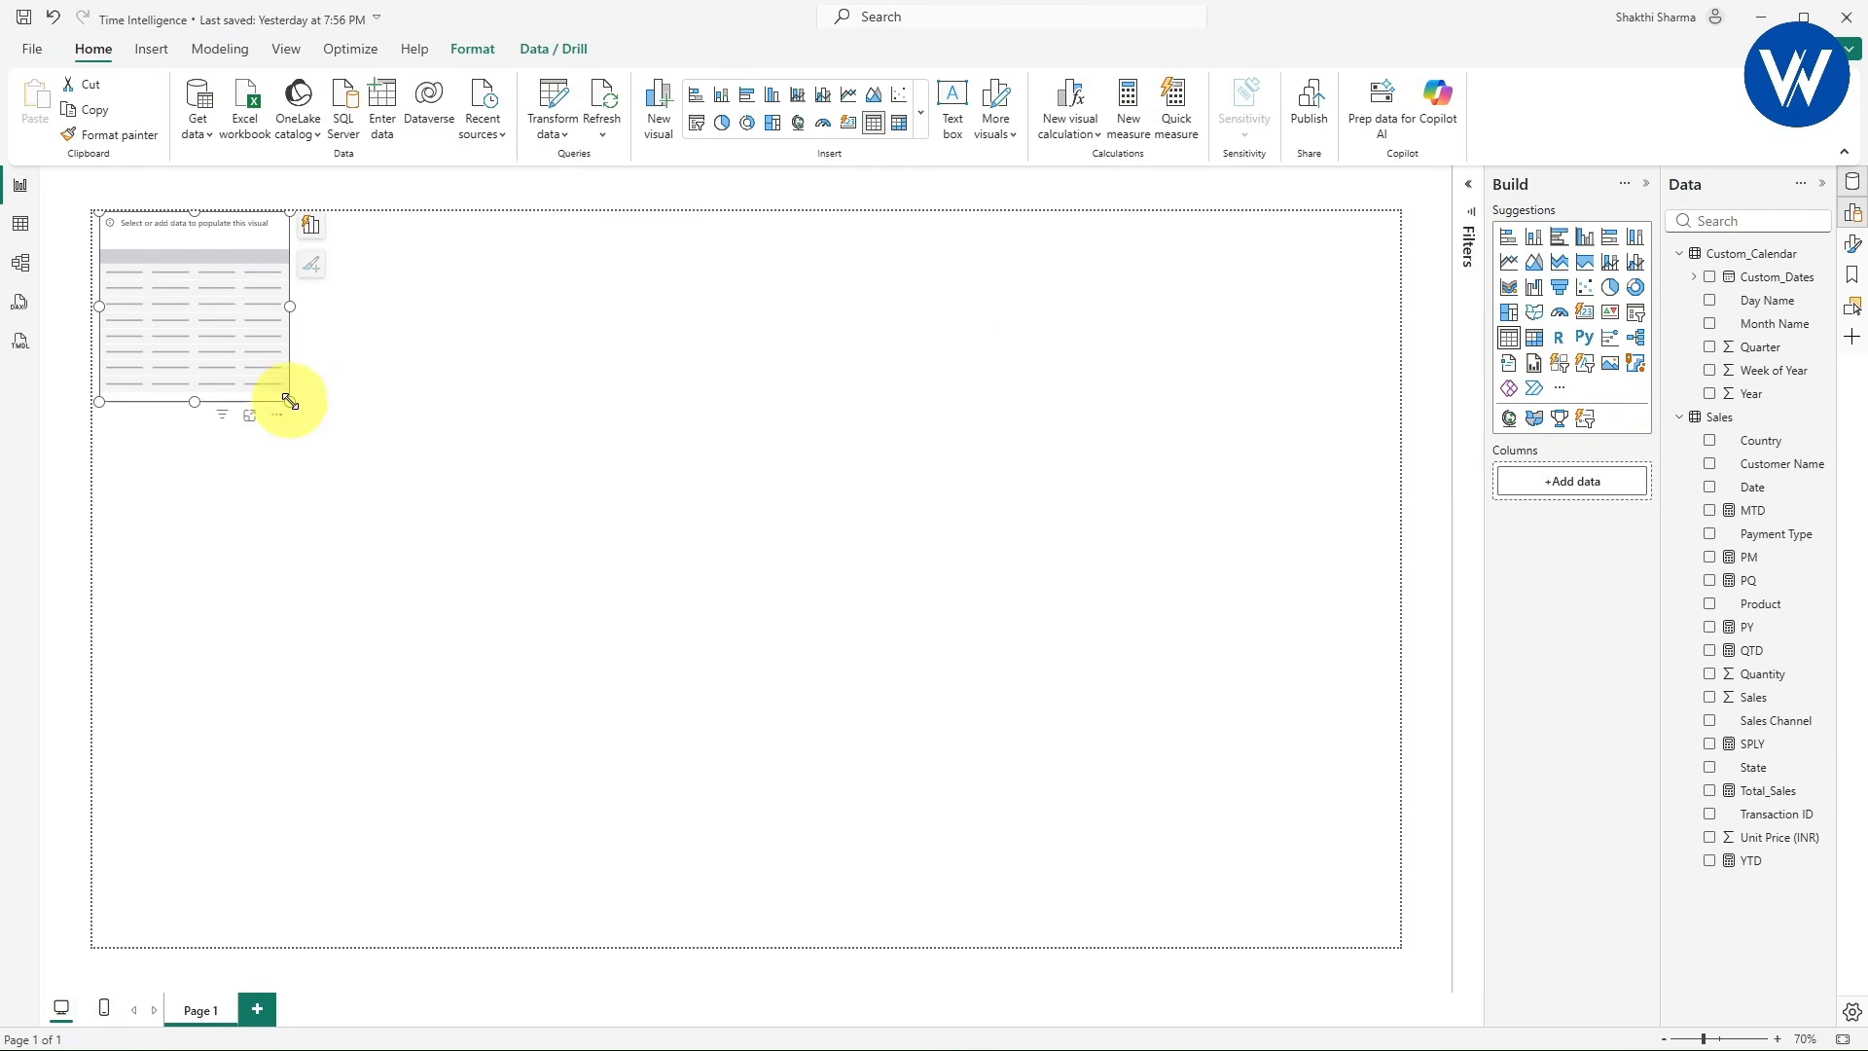
pyautogui.moveTo(289, 402); pyautogui.dragTo(734, 830)
pyautogui.moveTo(634, 525); pyautogui.dragTo(1054, 597)
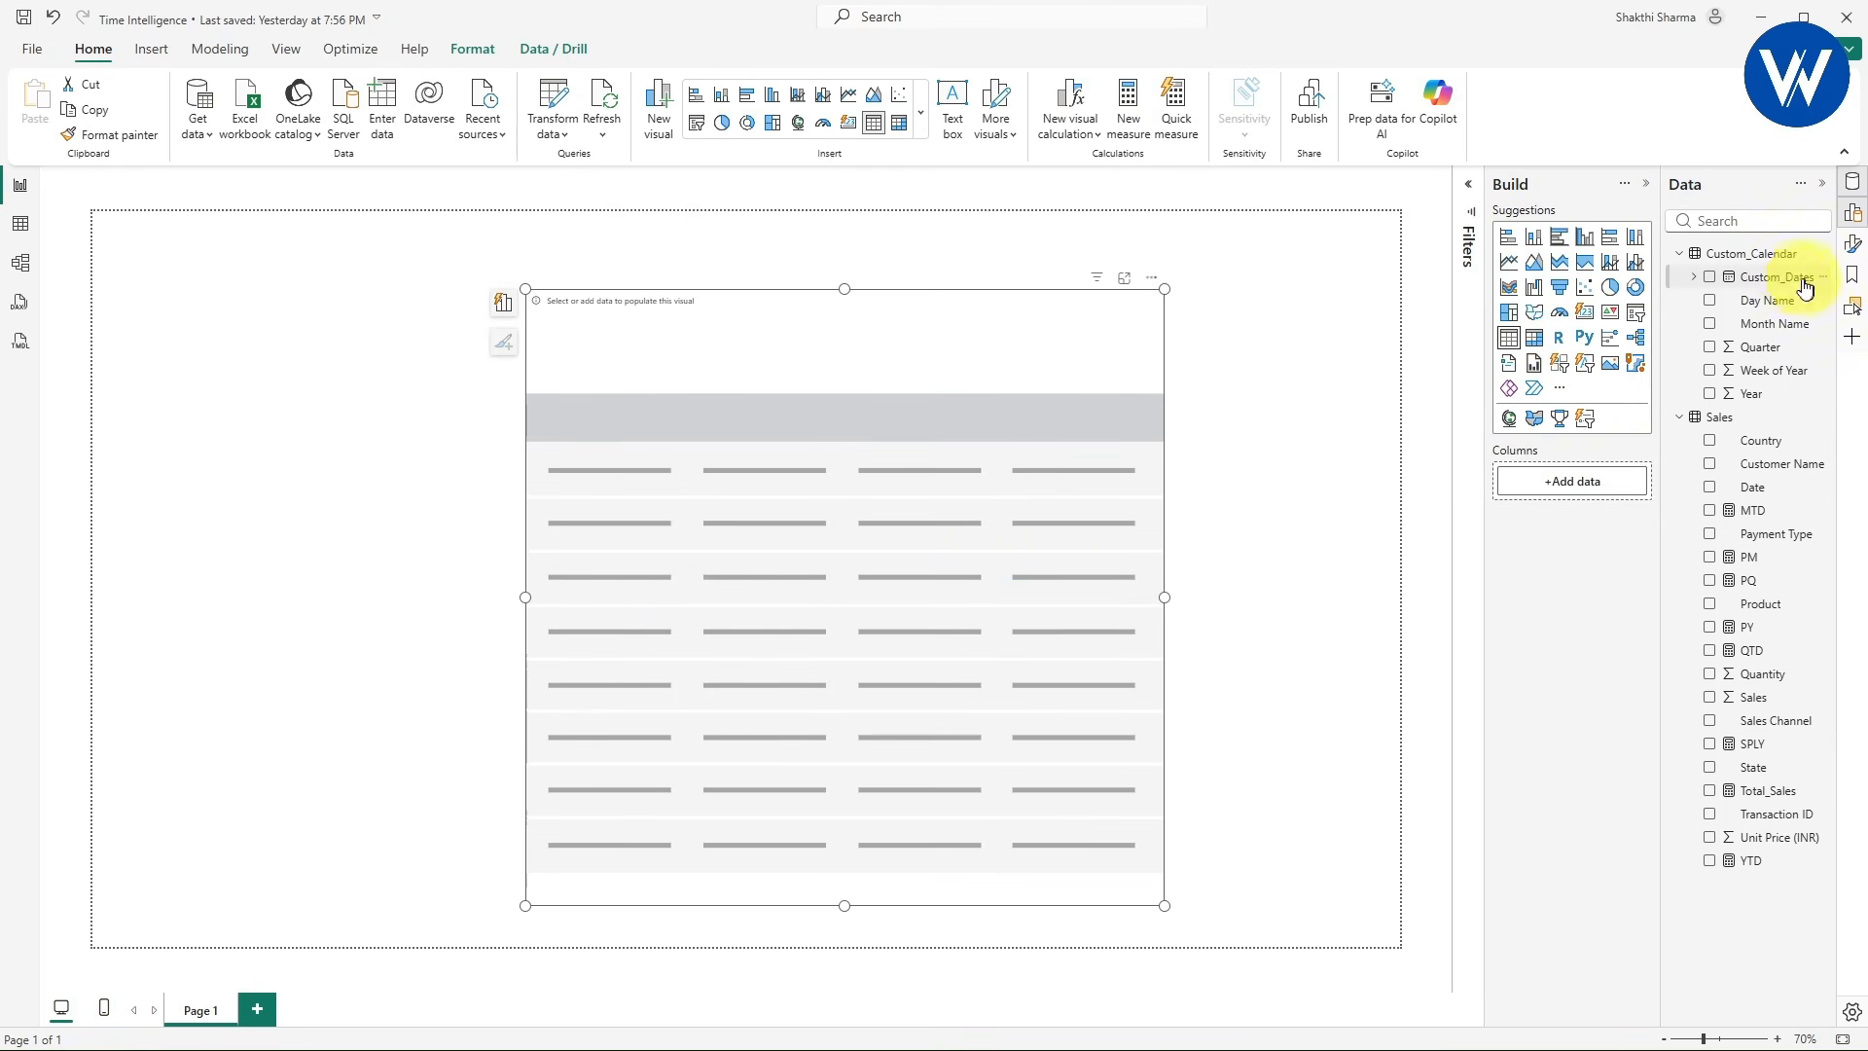
# - Add the Custom_Dates hierarchy and Total_Sales as columns of the table, and turn off the visual's title
pyautogui.moveTo(1805, 287); pyautogui.dragTo(1589, 484)
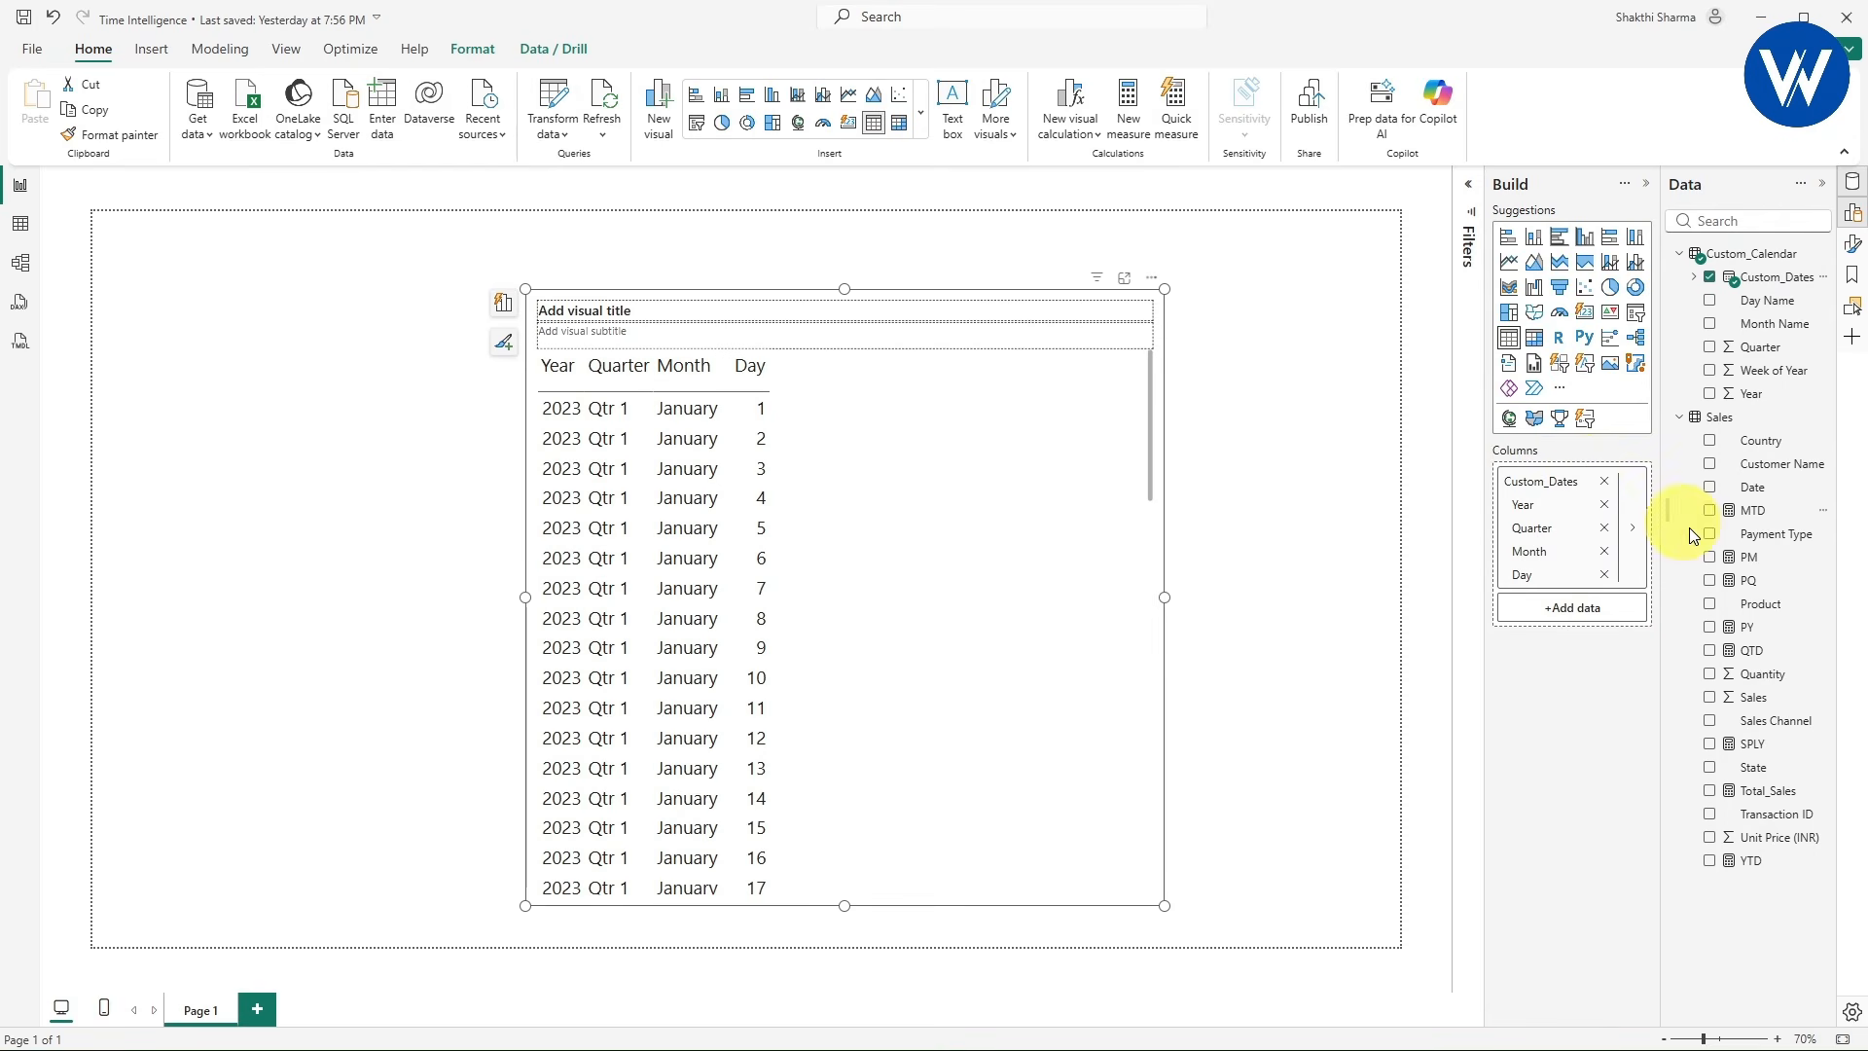
pyautogui.moveTo(1767, 790); pyautogui.dragTo(1605, 619)
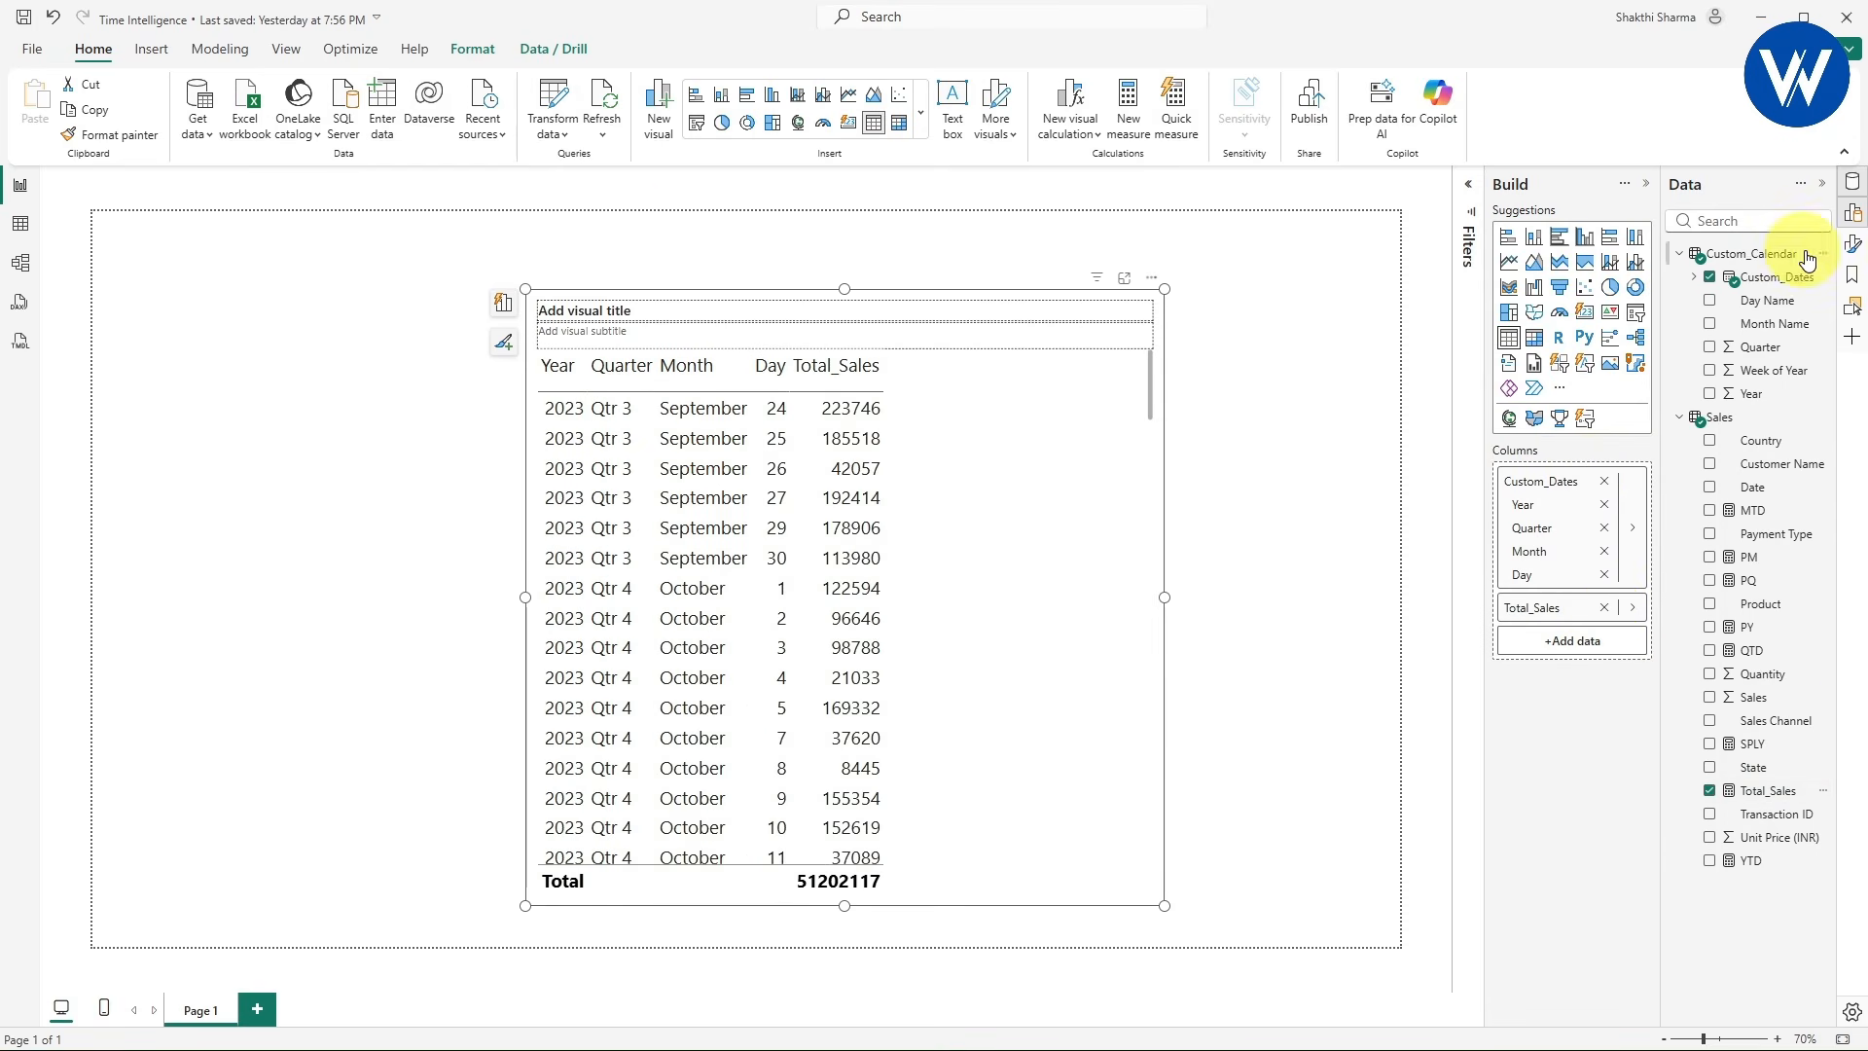
pyautogui.click(1853, 255)
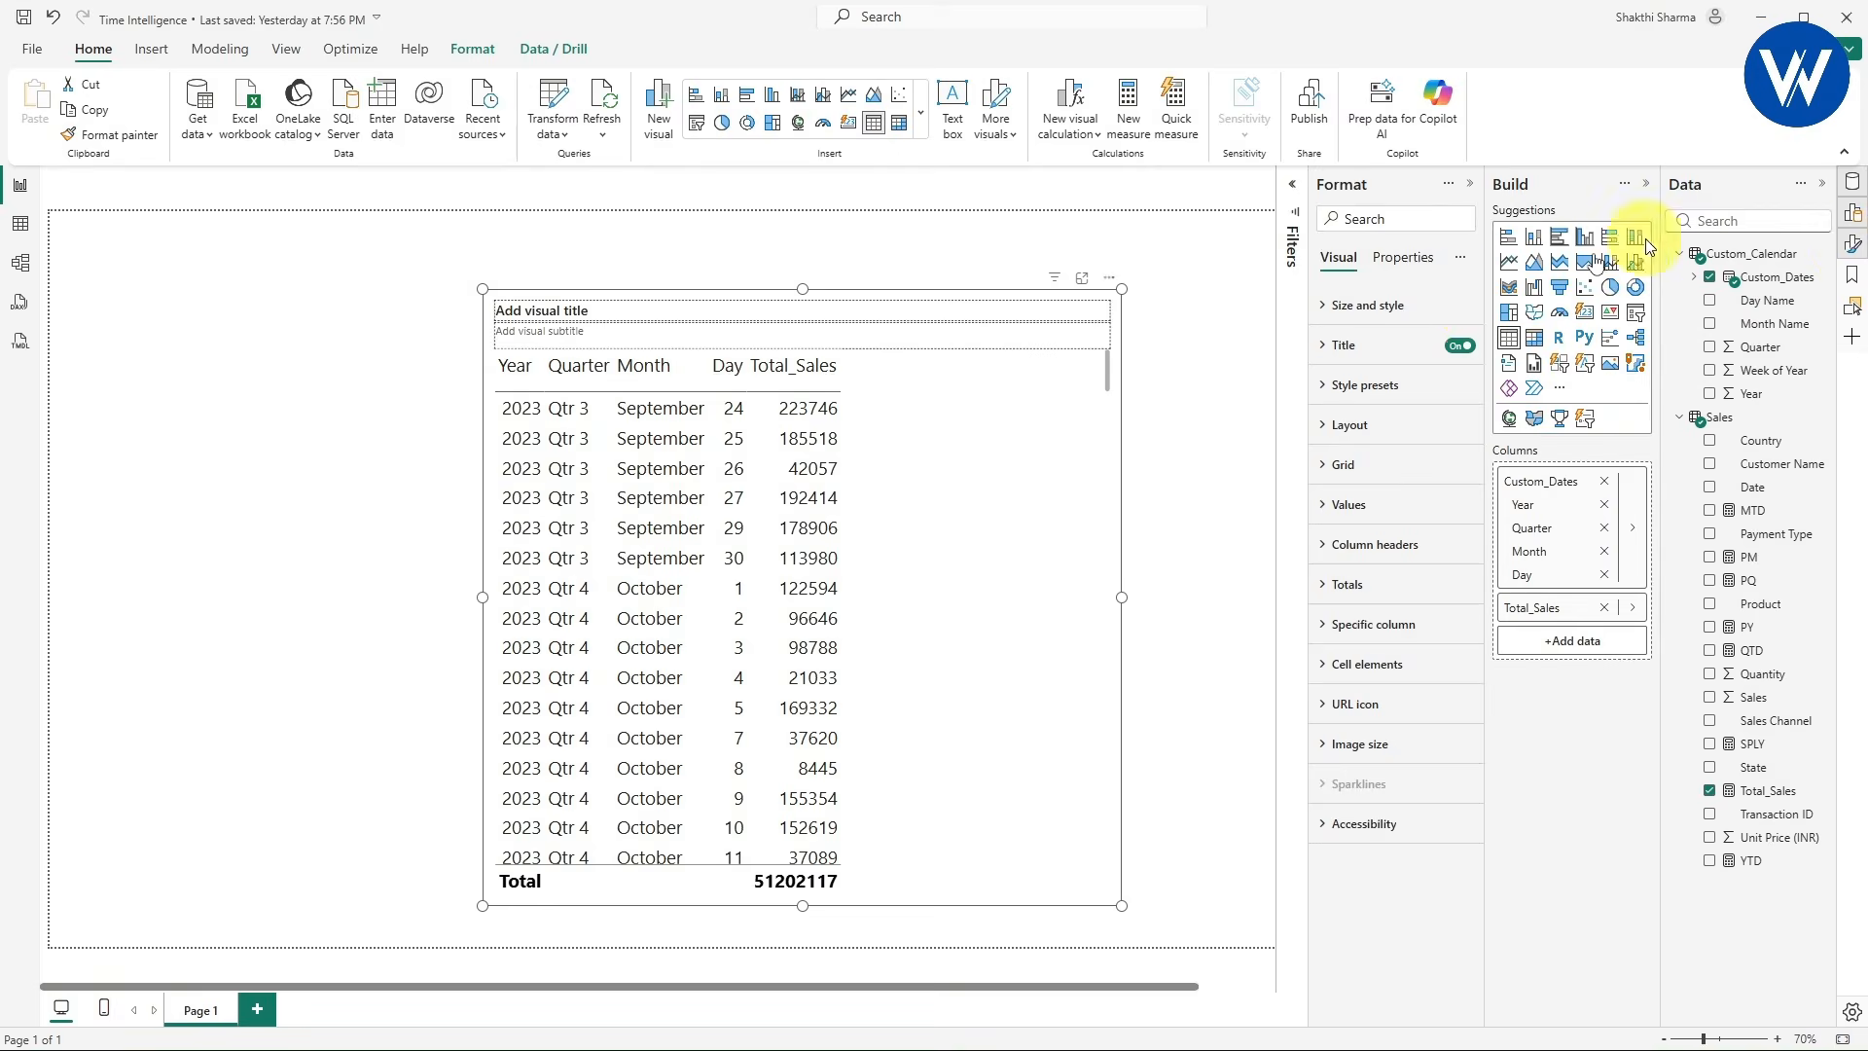
pyautogui.click(1461, 346)
pyautogui.click(1470, 184)
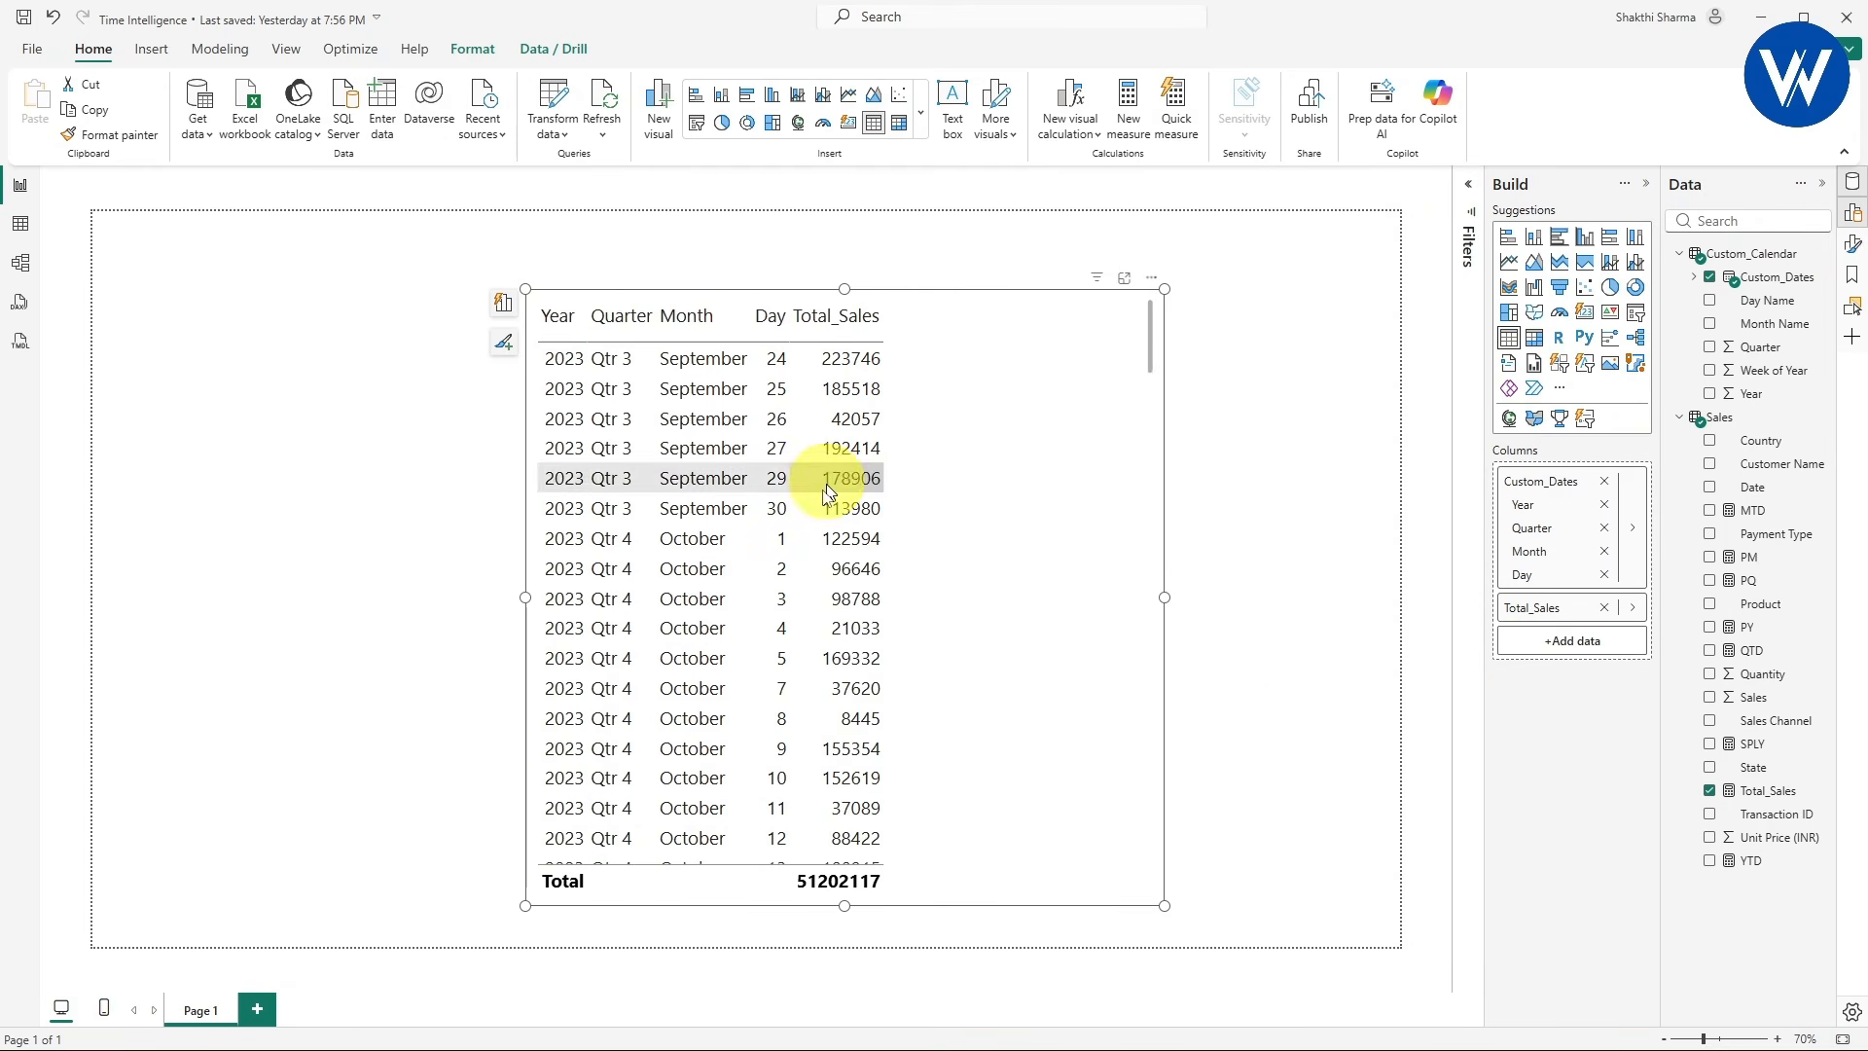
# - Enlarge the table visual up to the page's upper edge and add the SPLY measure as a column after Total_Sales
pyautogui.click(1223, 743)
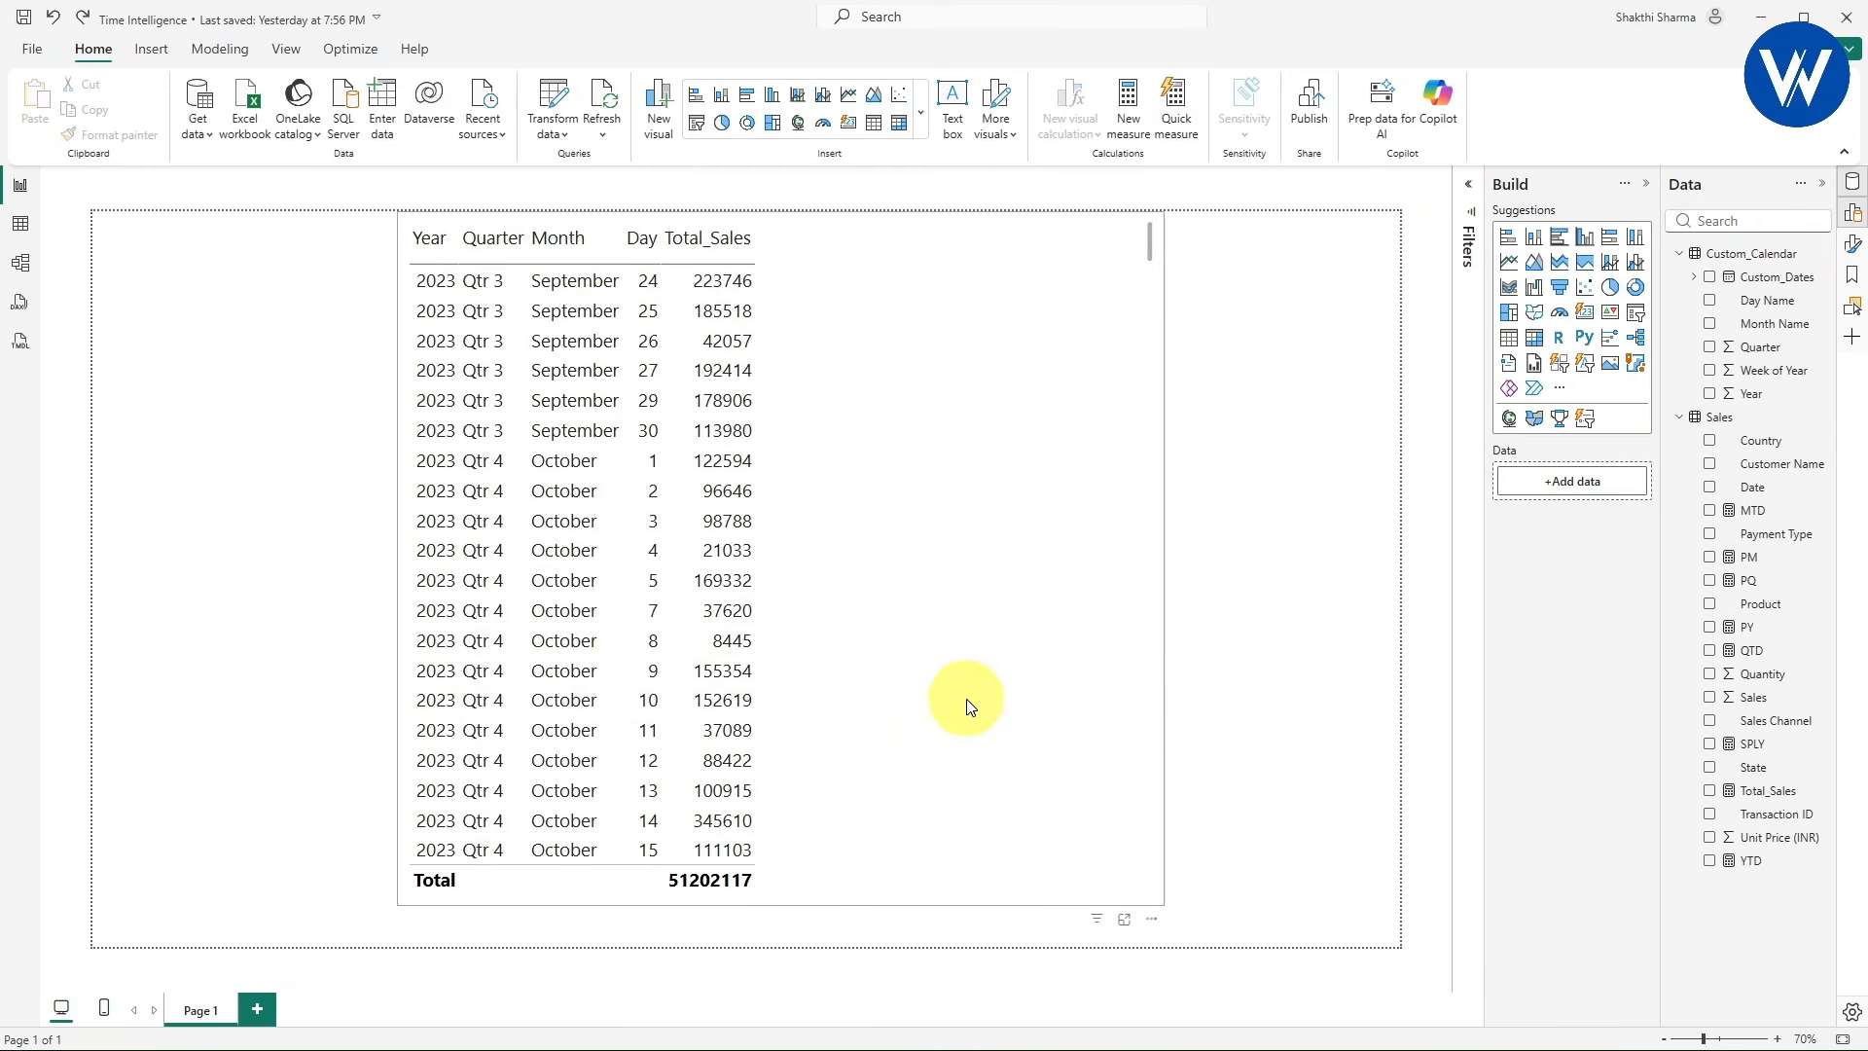
pyautogui.click(1018, 713)
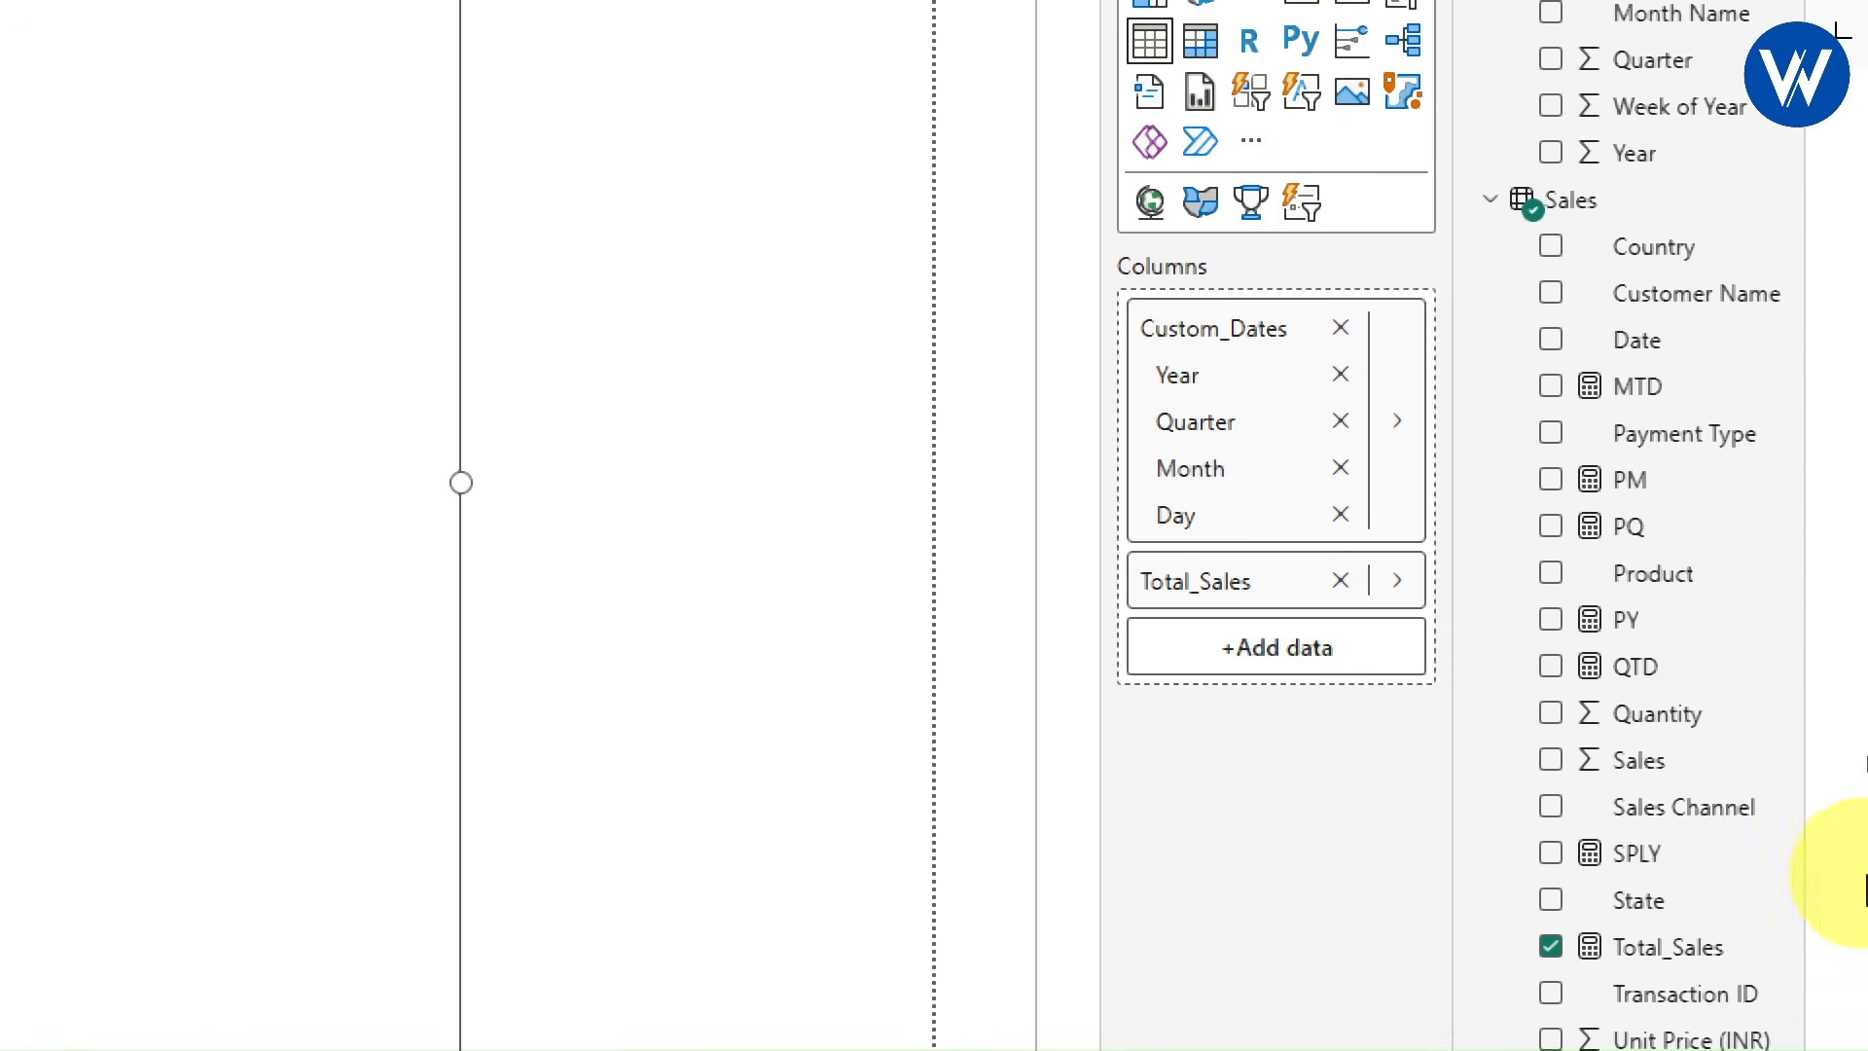
pyautogui.moveTo(1683, 864); pyautogui.dragTo(1267, 667)
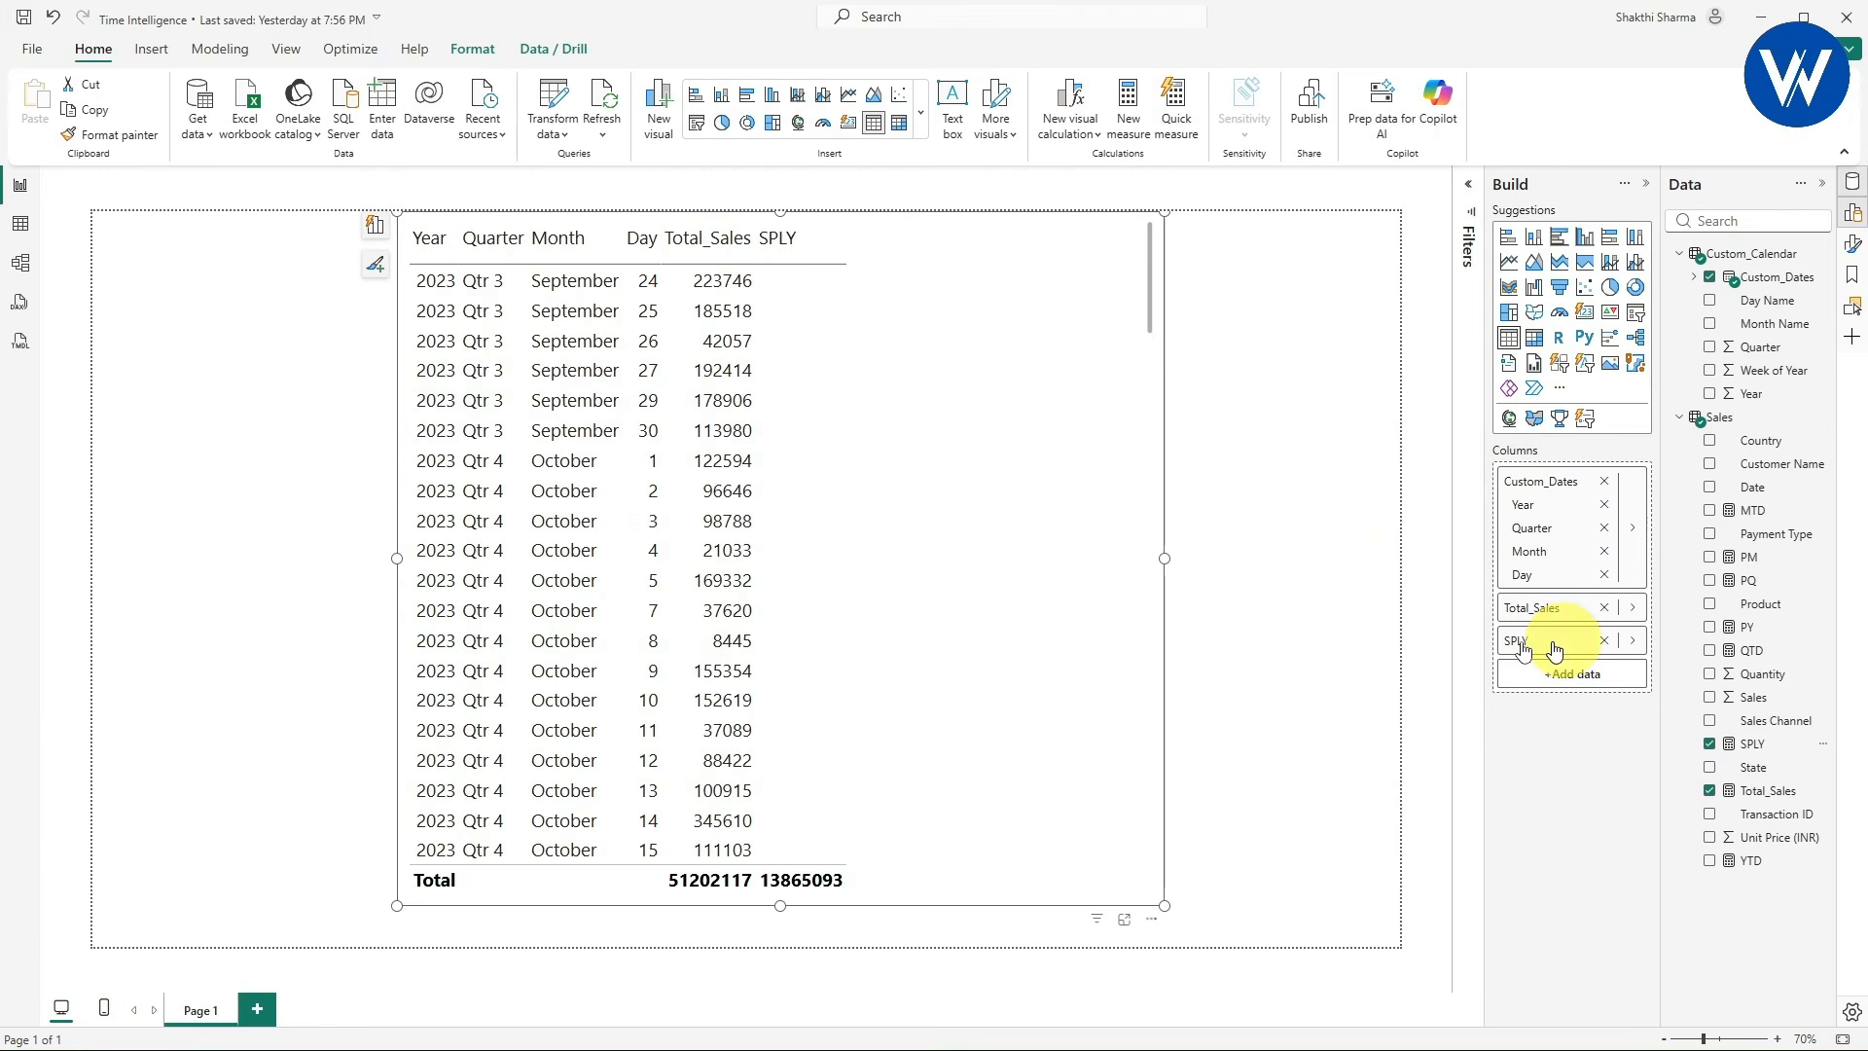
# - Find the 24 September 2024 row in the table and mark its SPLY value with temporary annotations
pyautogui.scroll(-10, 604, 425)
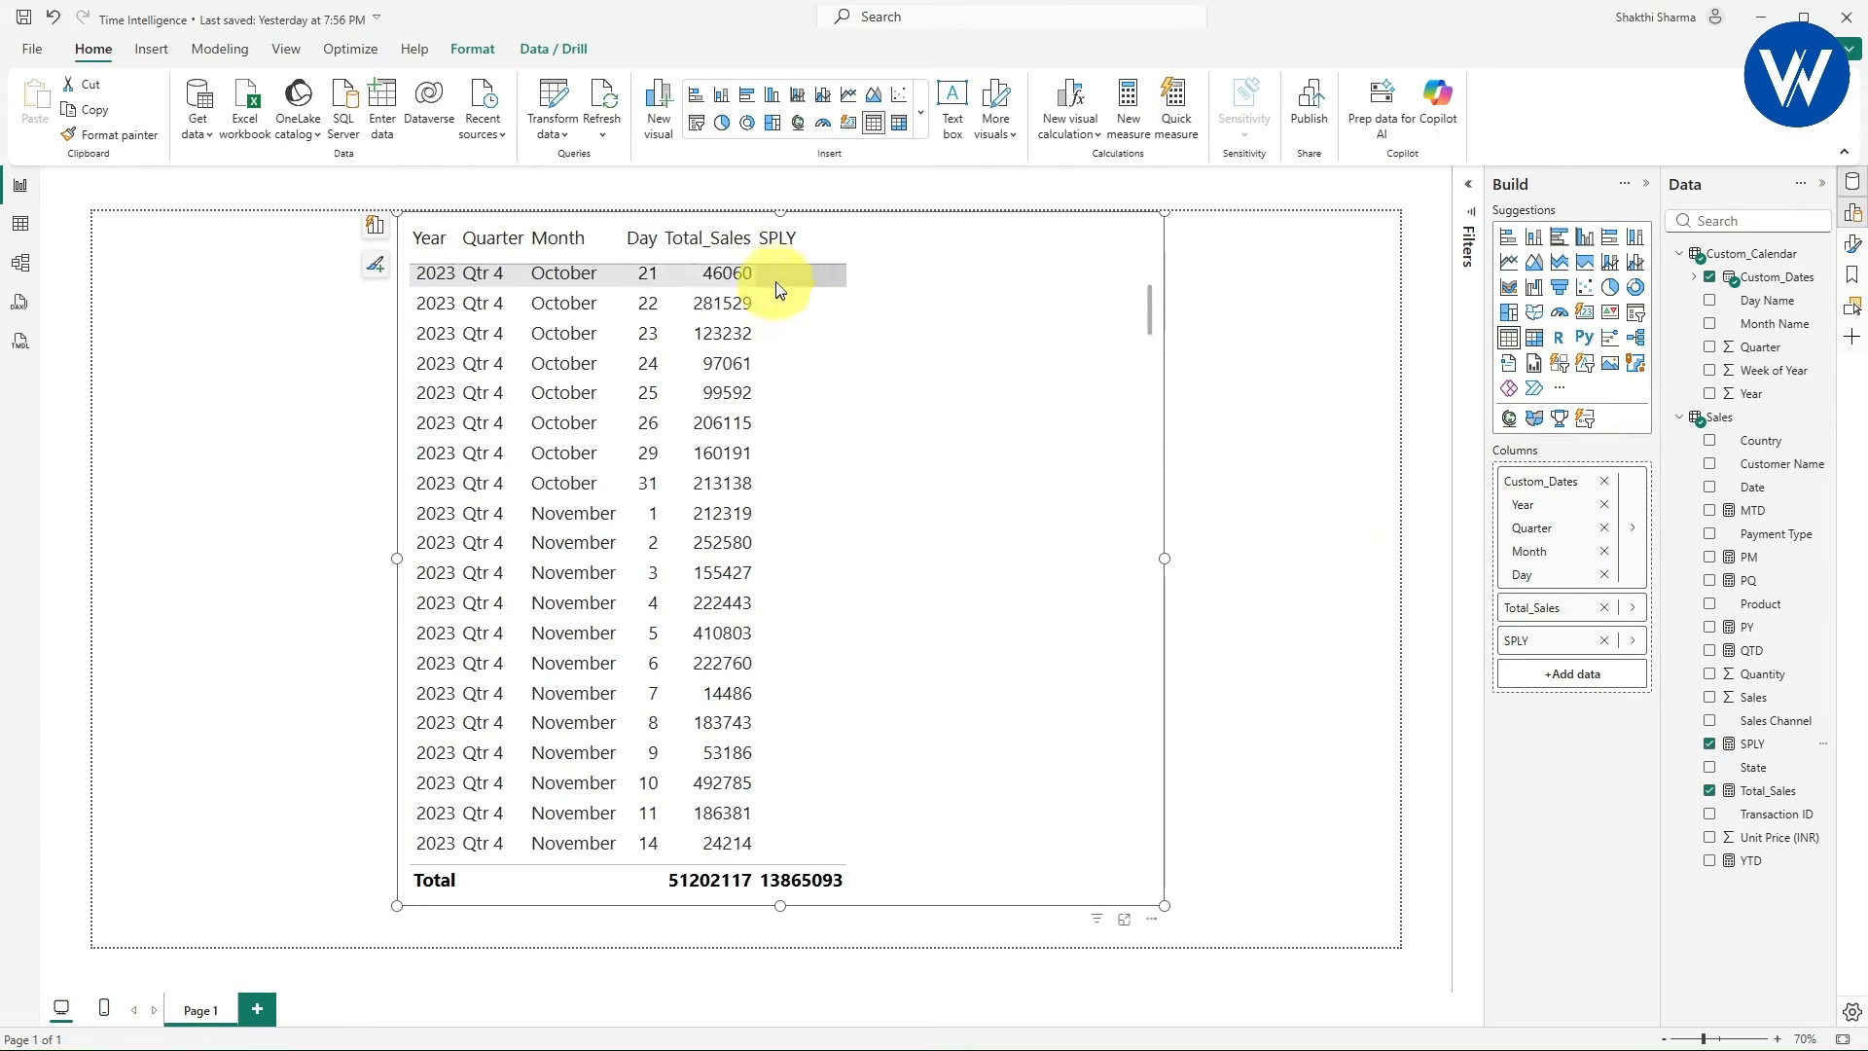
pyautogui.scroll(-5, 771, 331)
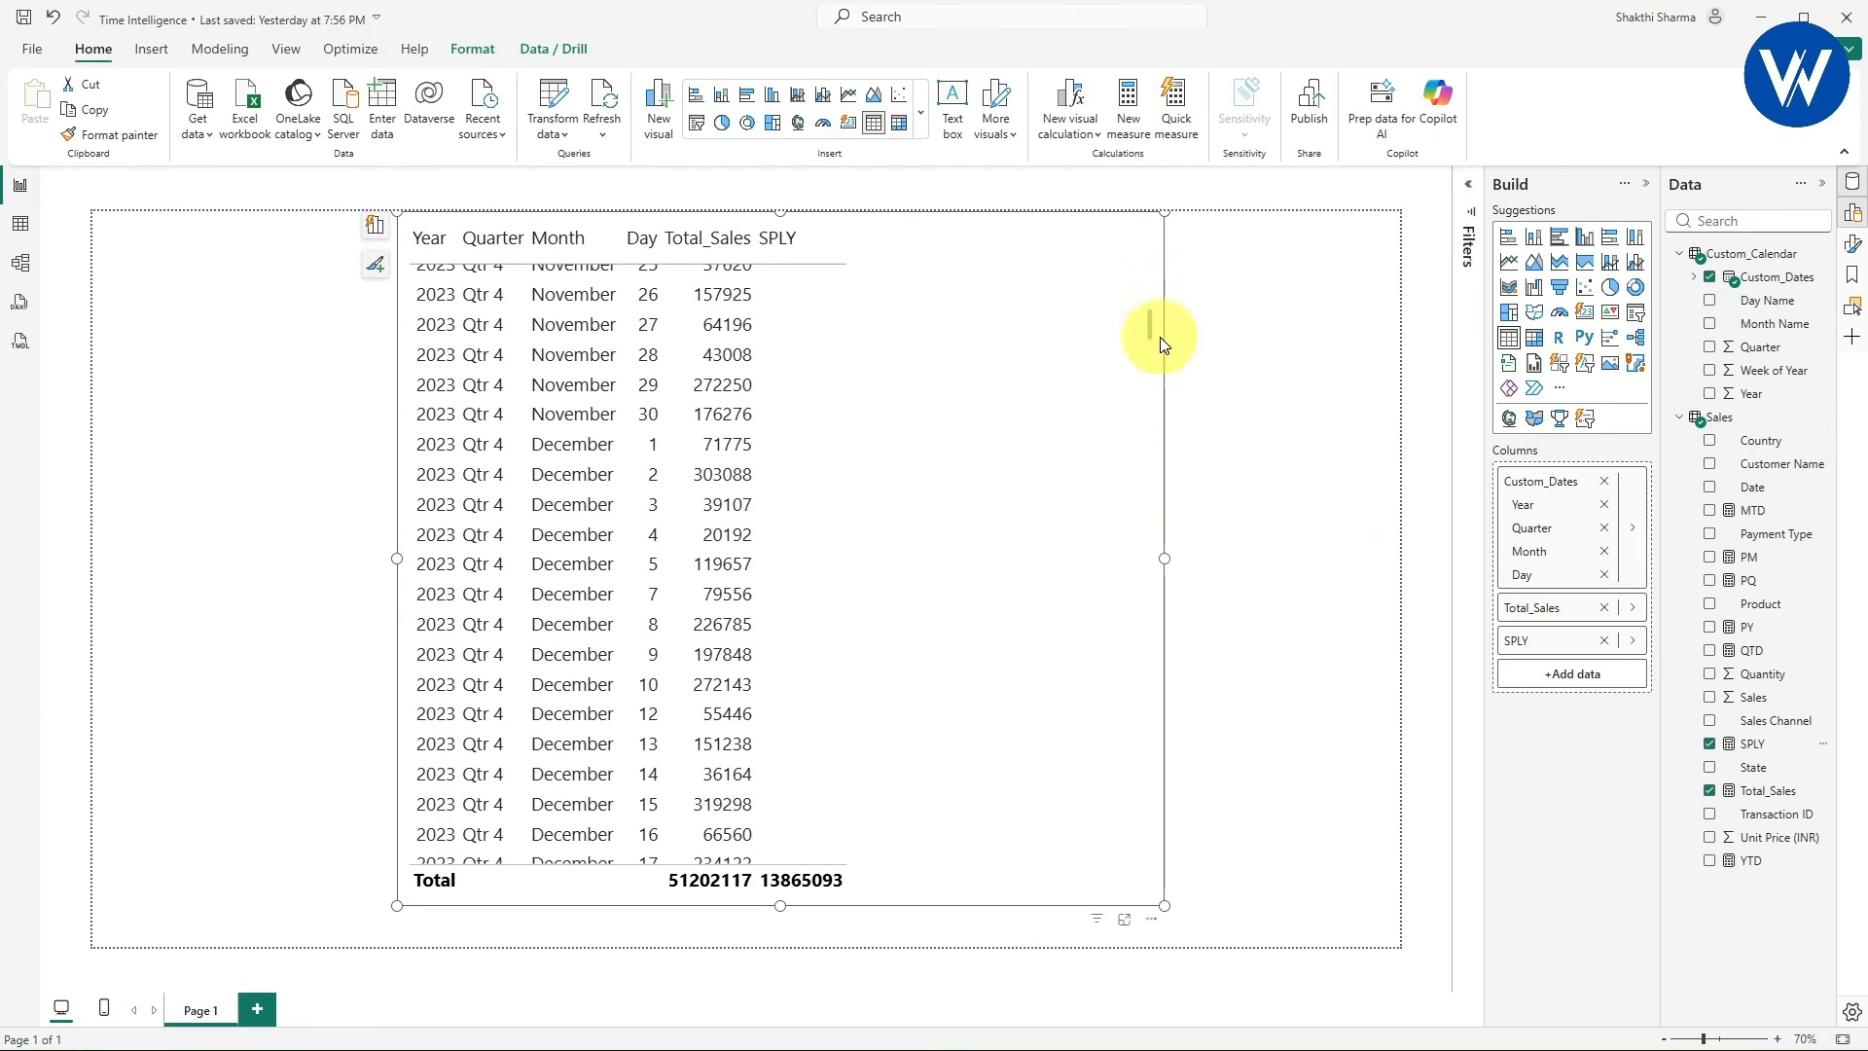
pyautogui.moveTo(1148, 325); pyautogui.dragTo(1155, 750)
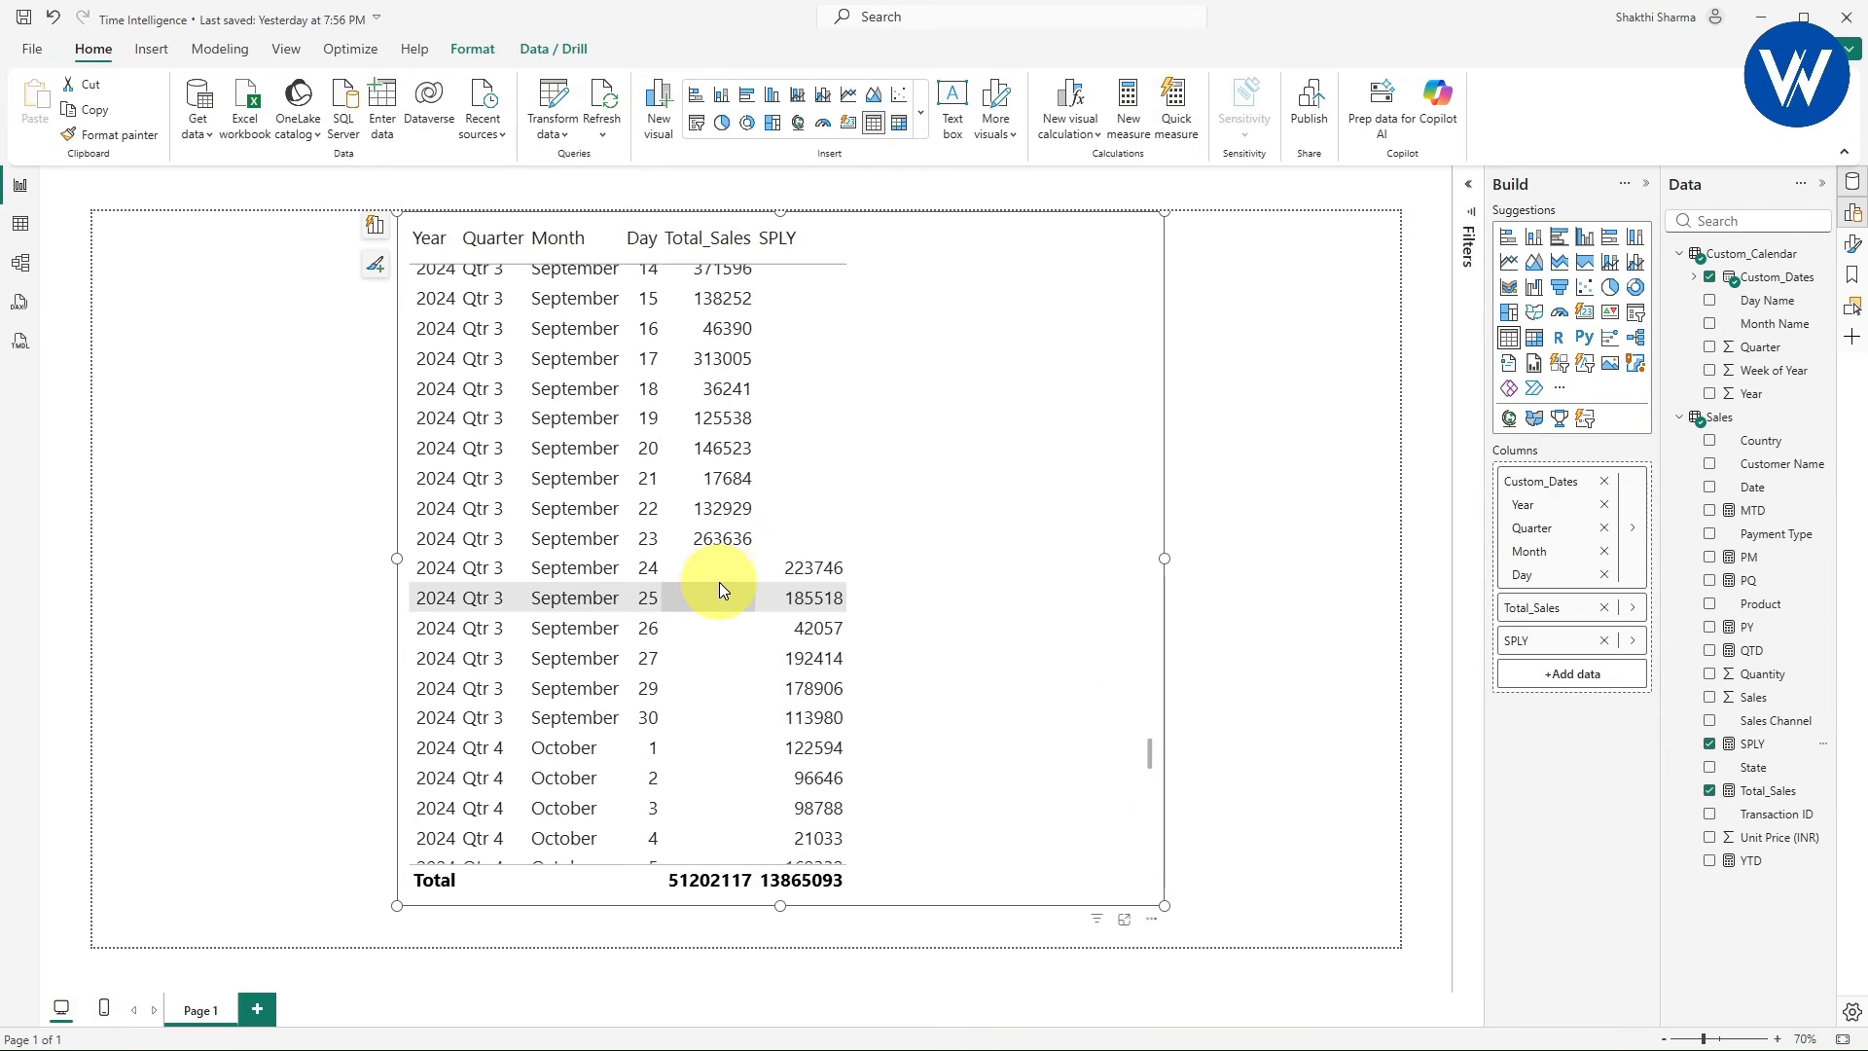
pyautogui.click(1213, 750)
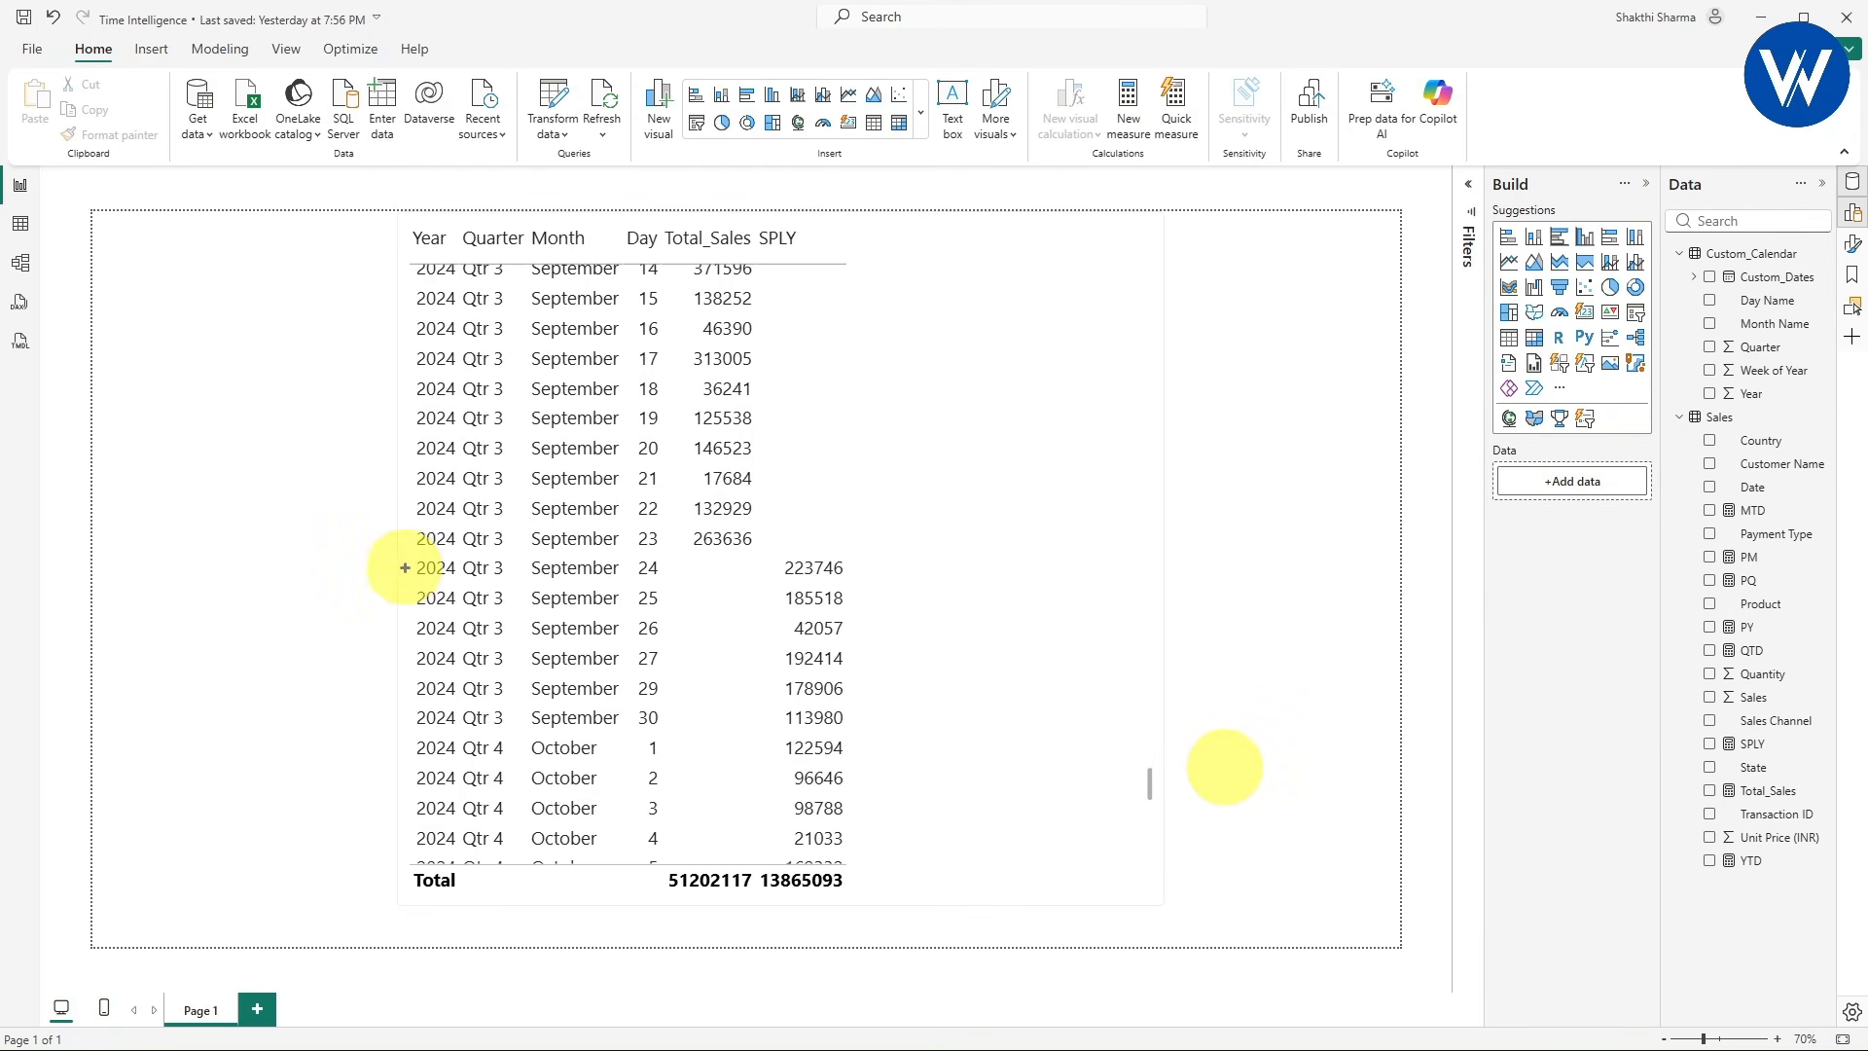
pyautogui.moveTo(403, 552); pyautogui.dragTo(860, 580)
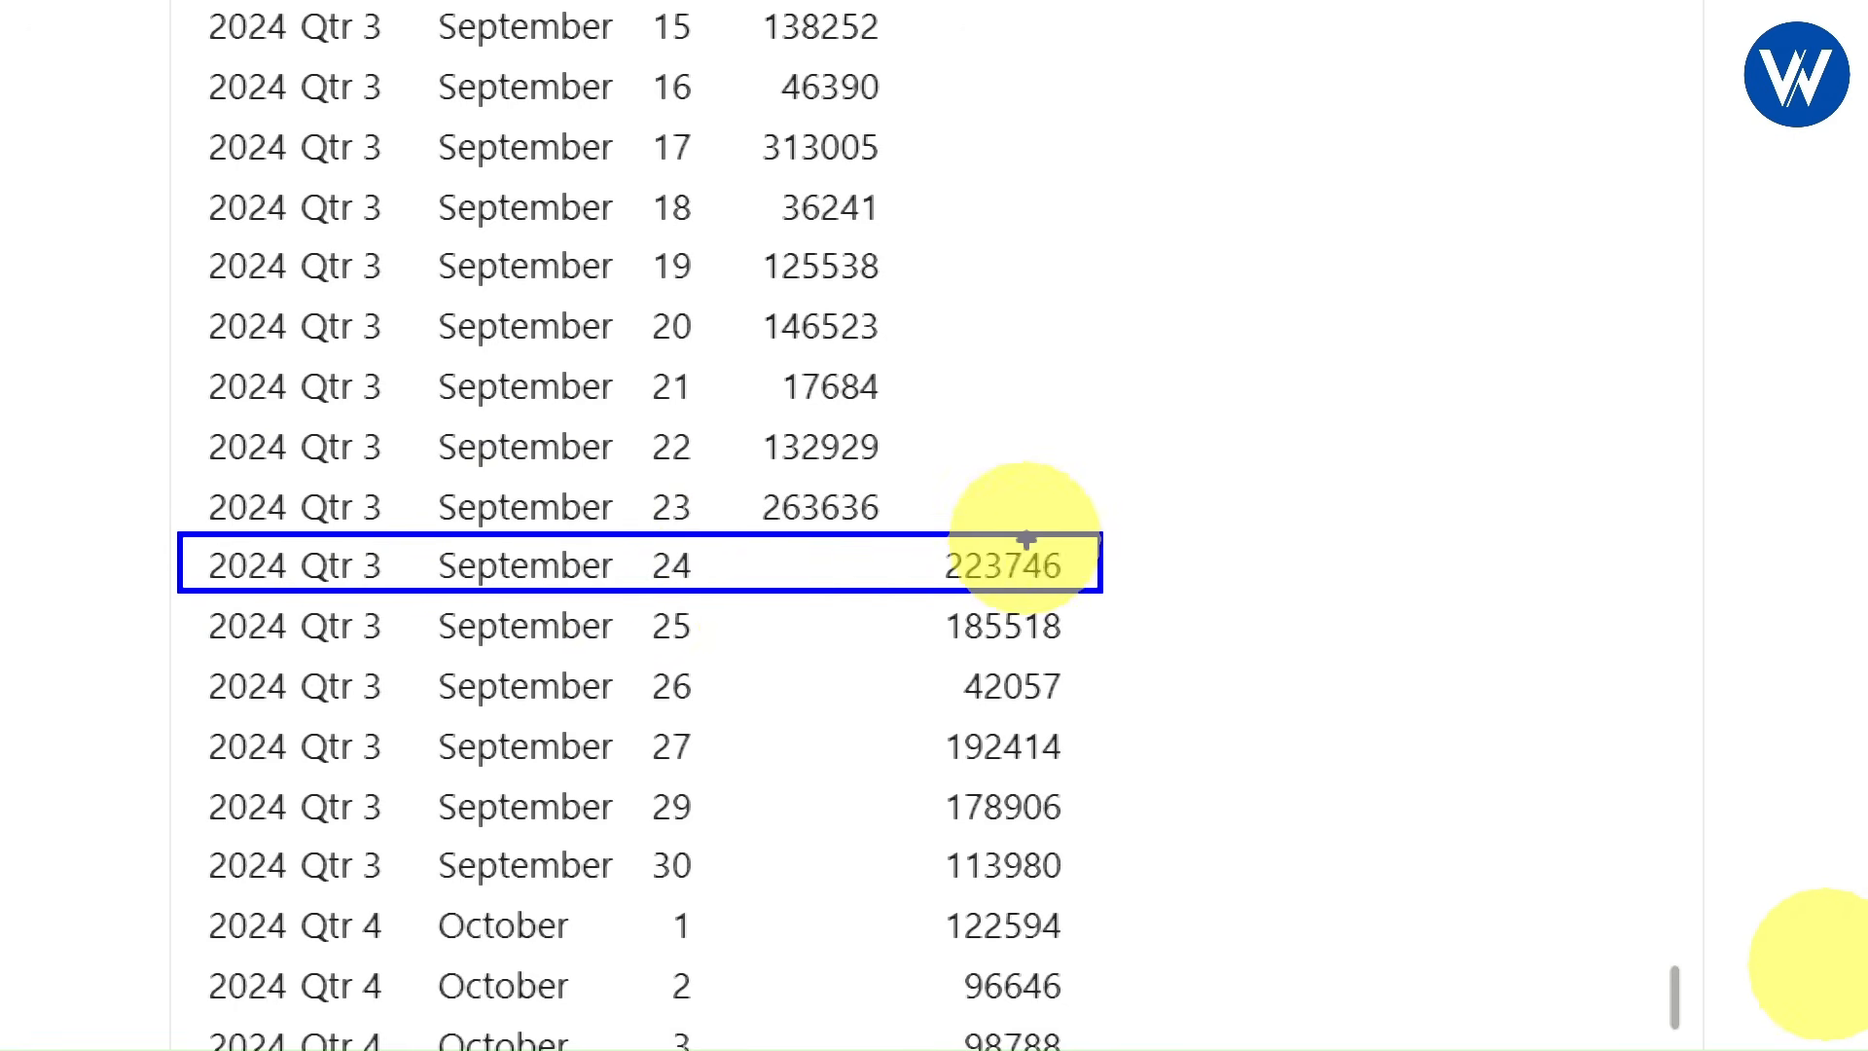
pyautogui.moveTo(1026, 538)
pyautogui.mouseDown()
pyautogui.moveTo(925, 542)
pyautogui.moveTo(934, 583)
pyautogui.moveTo(1082, 581)
pyautogui.moveTo(999, 540)
pyautogui.moveTo(1097, 576)
pyautogui.mouseUp()
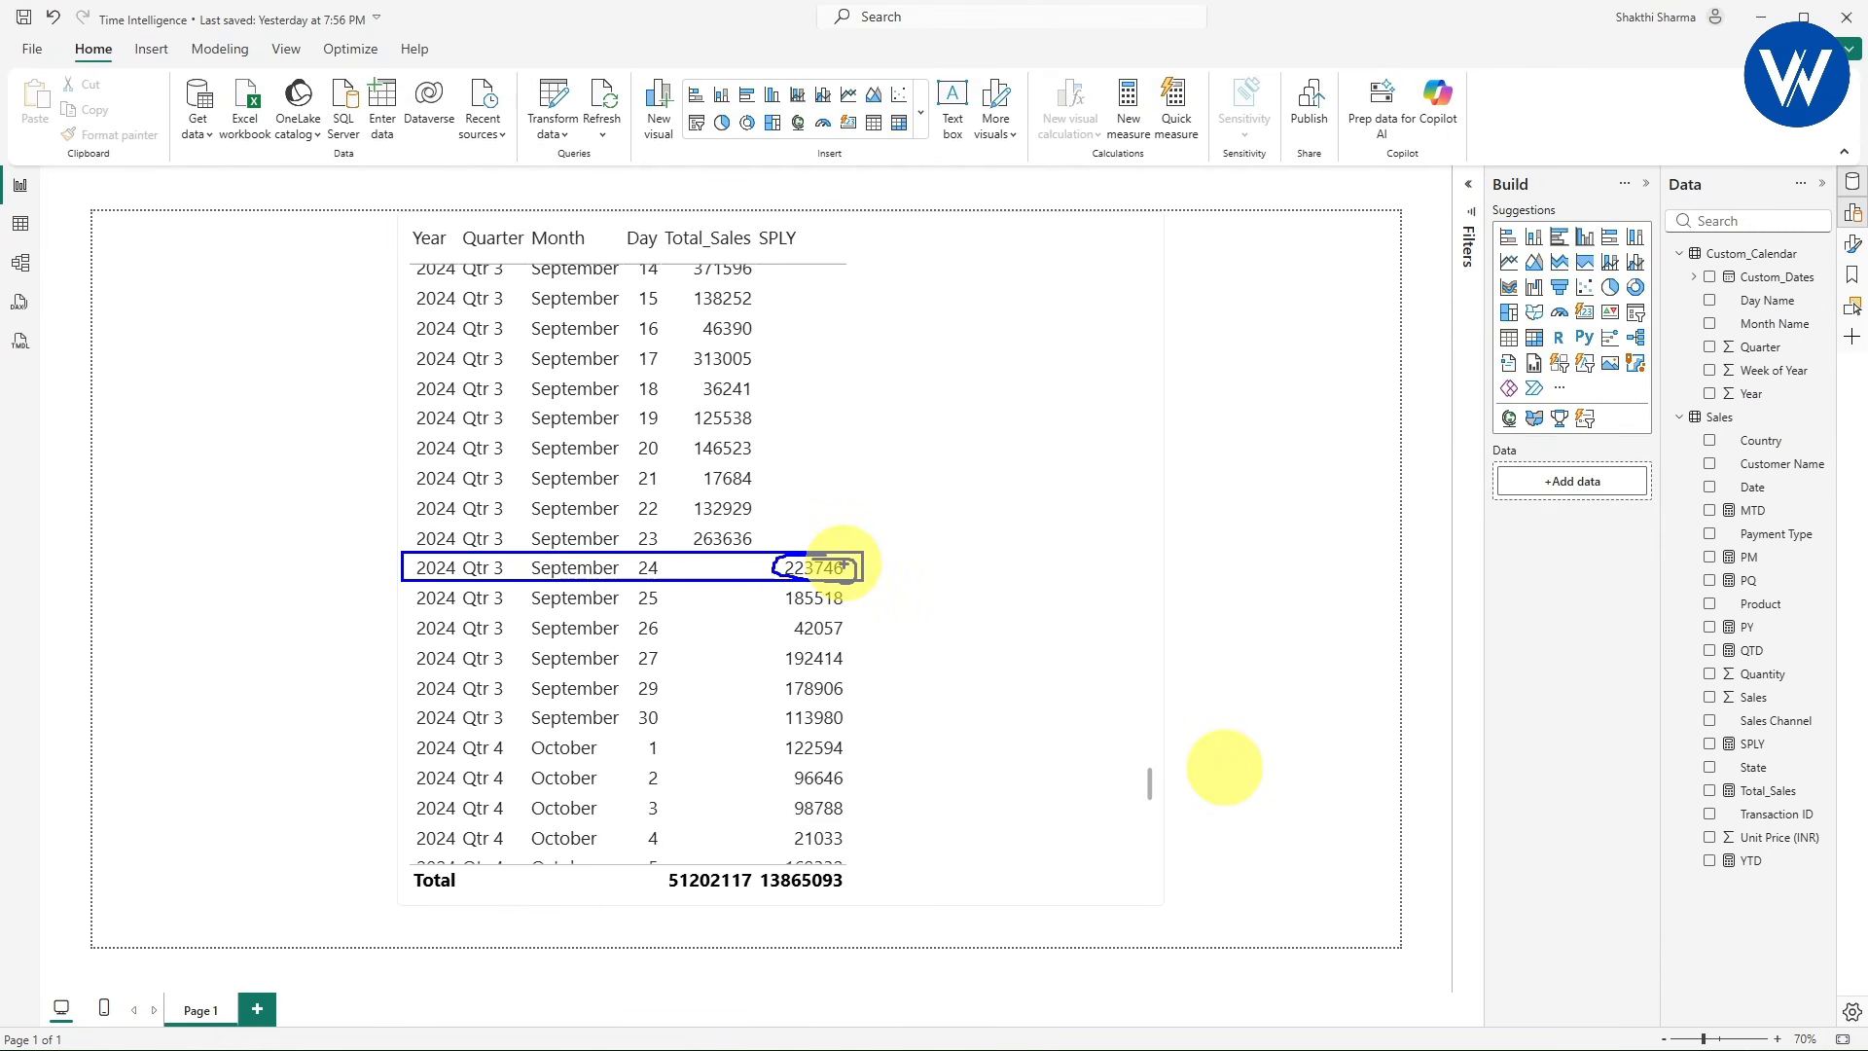
pyautogui.press('Escape')
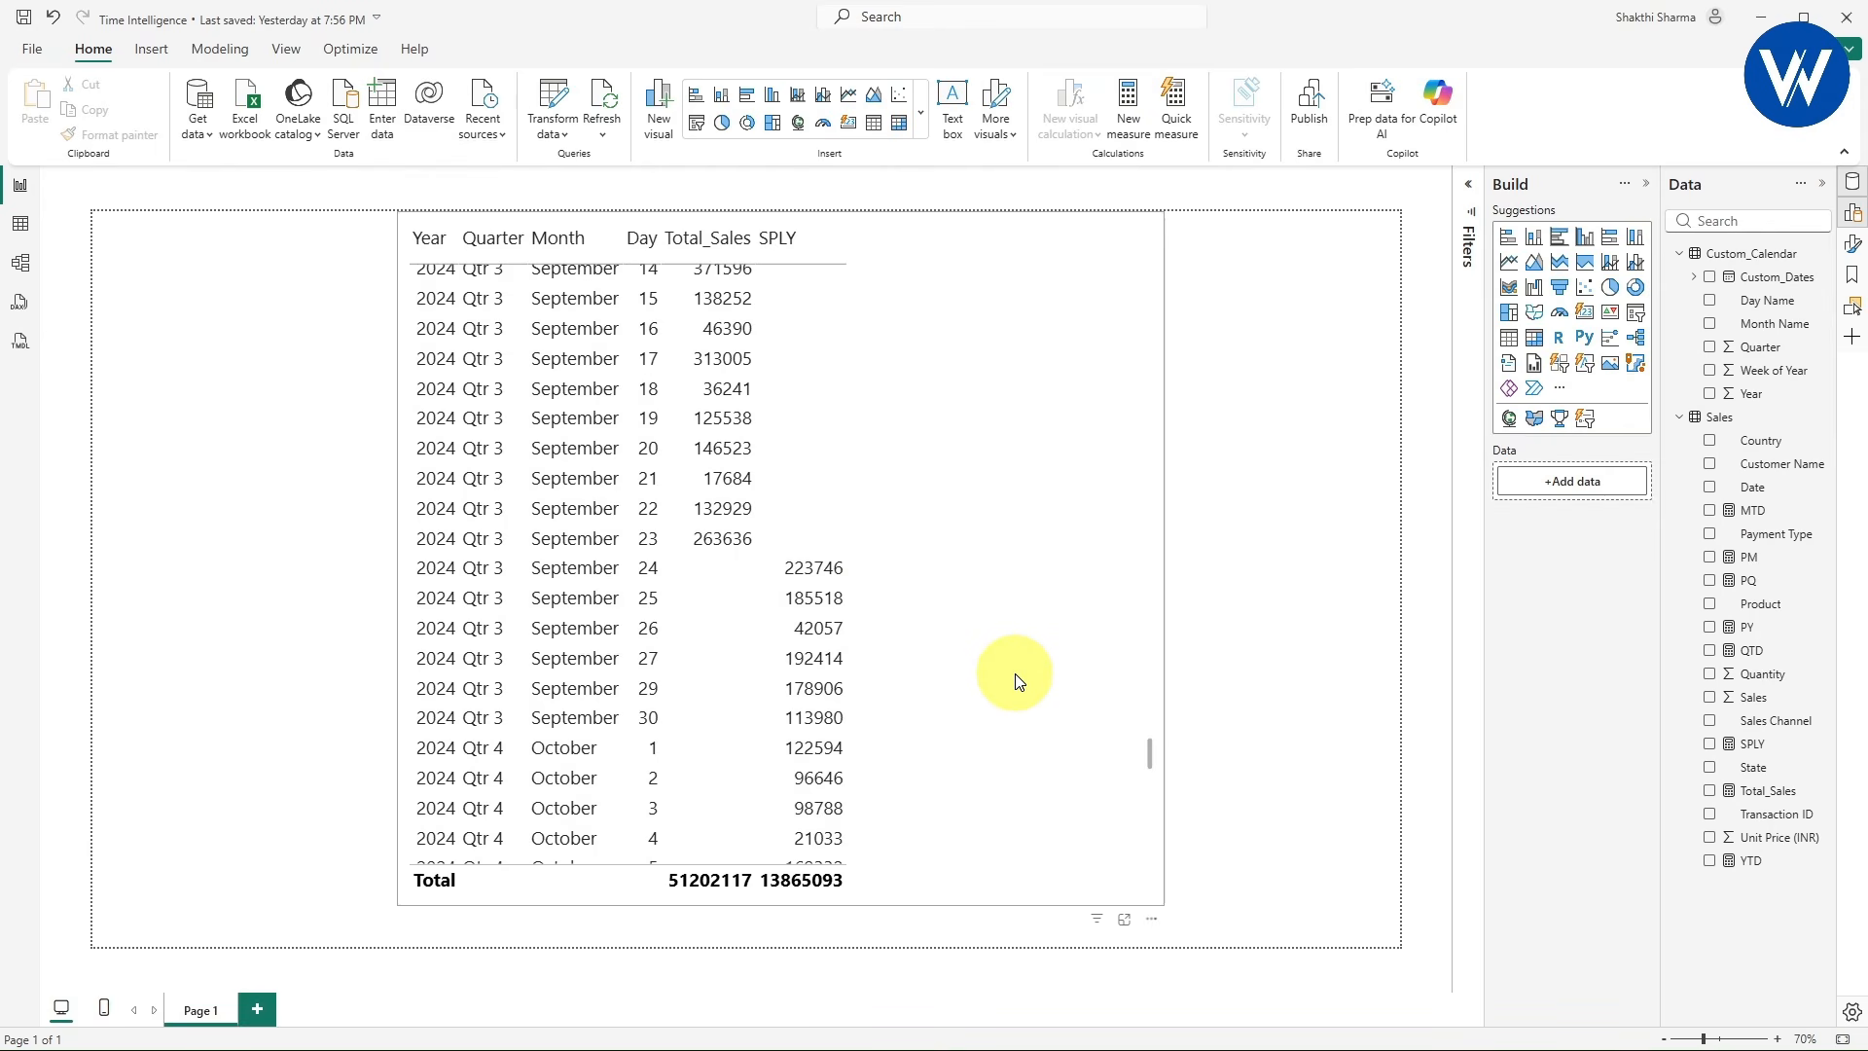
# - Go back to the 24 September 2023 row and mark its Total_Sales value for comparison, clearing the annotations when done
pyautogui.scroll(8, 1017, 680)
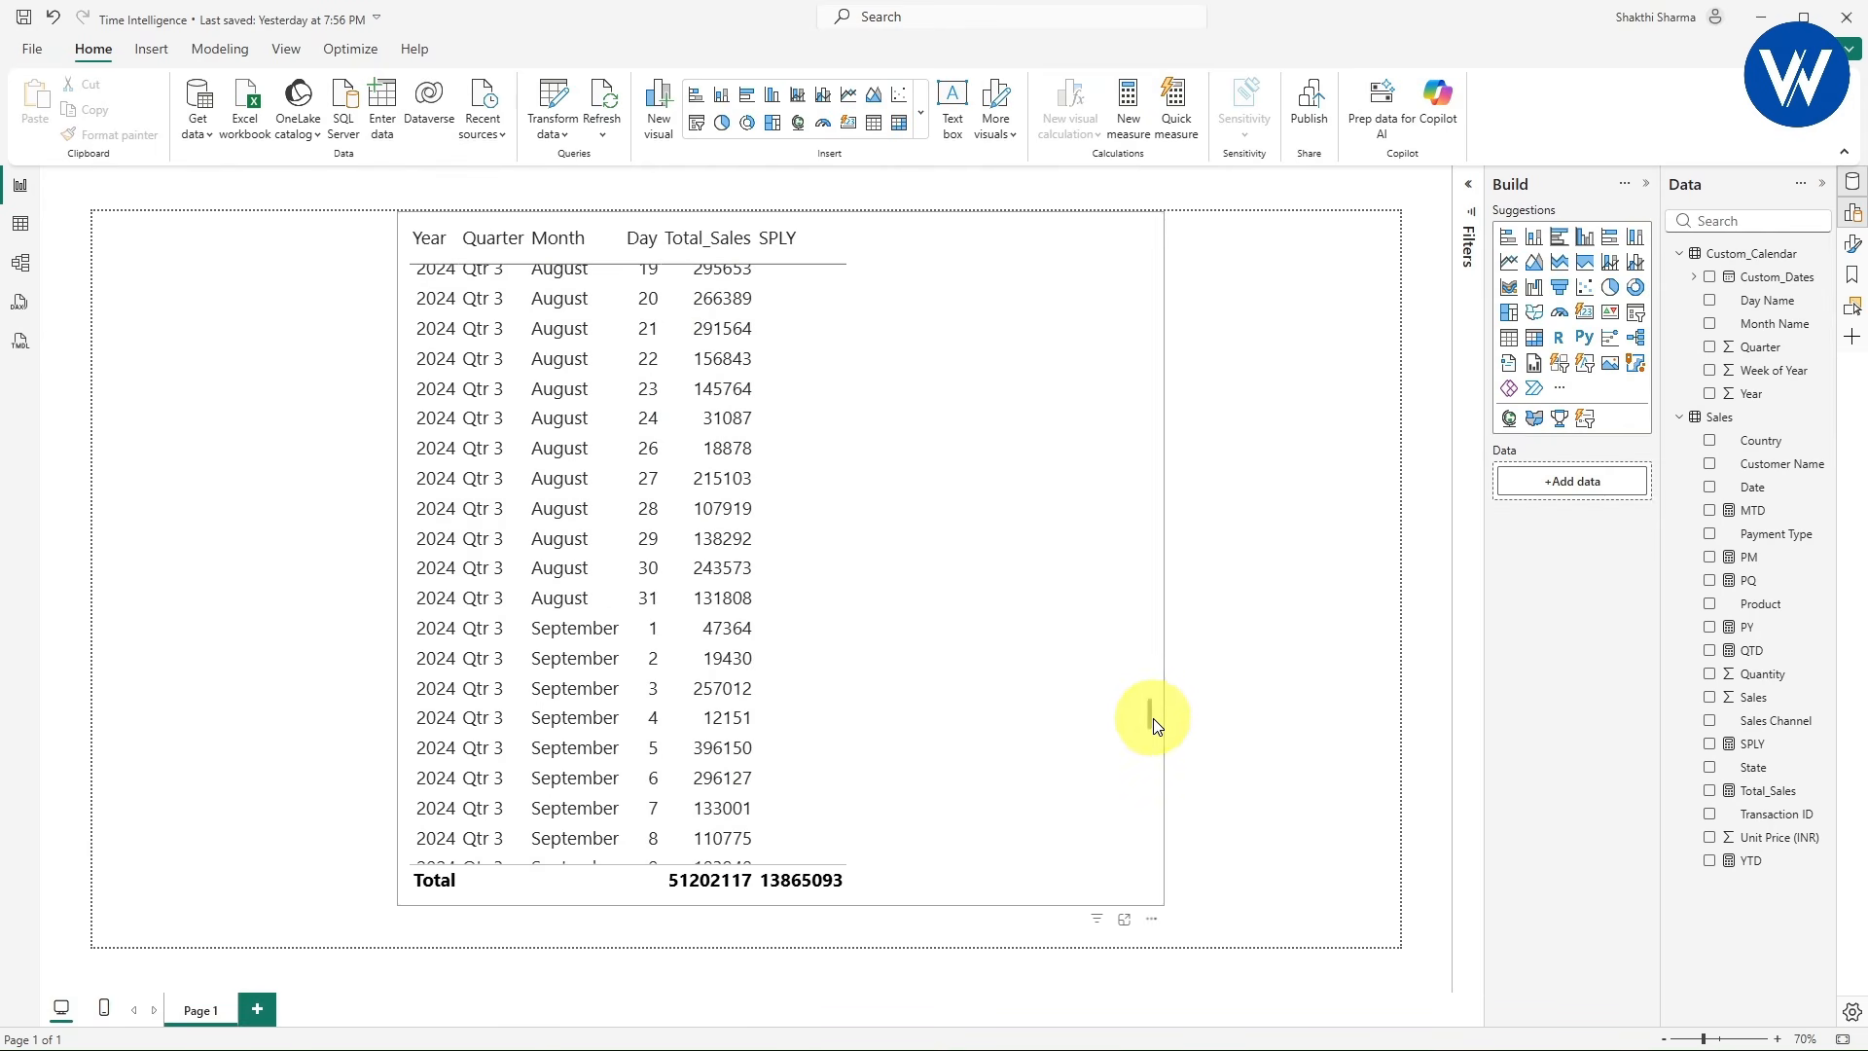
pyautogui.moveTo(1155, 721); pyautogui.dragTo(1164, 214)
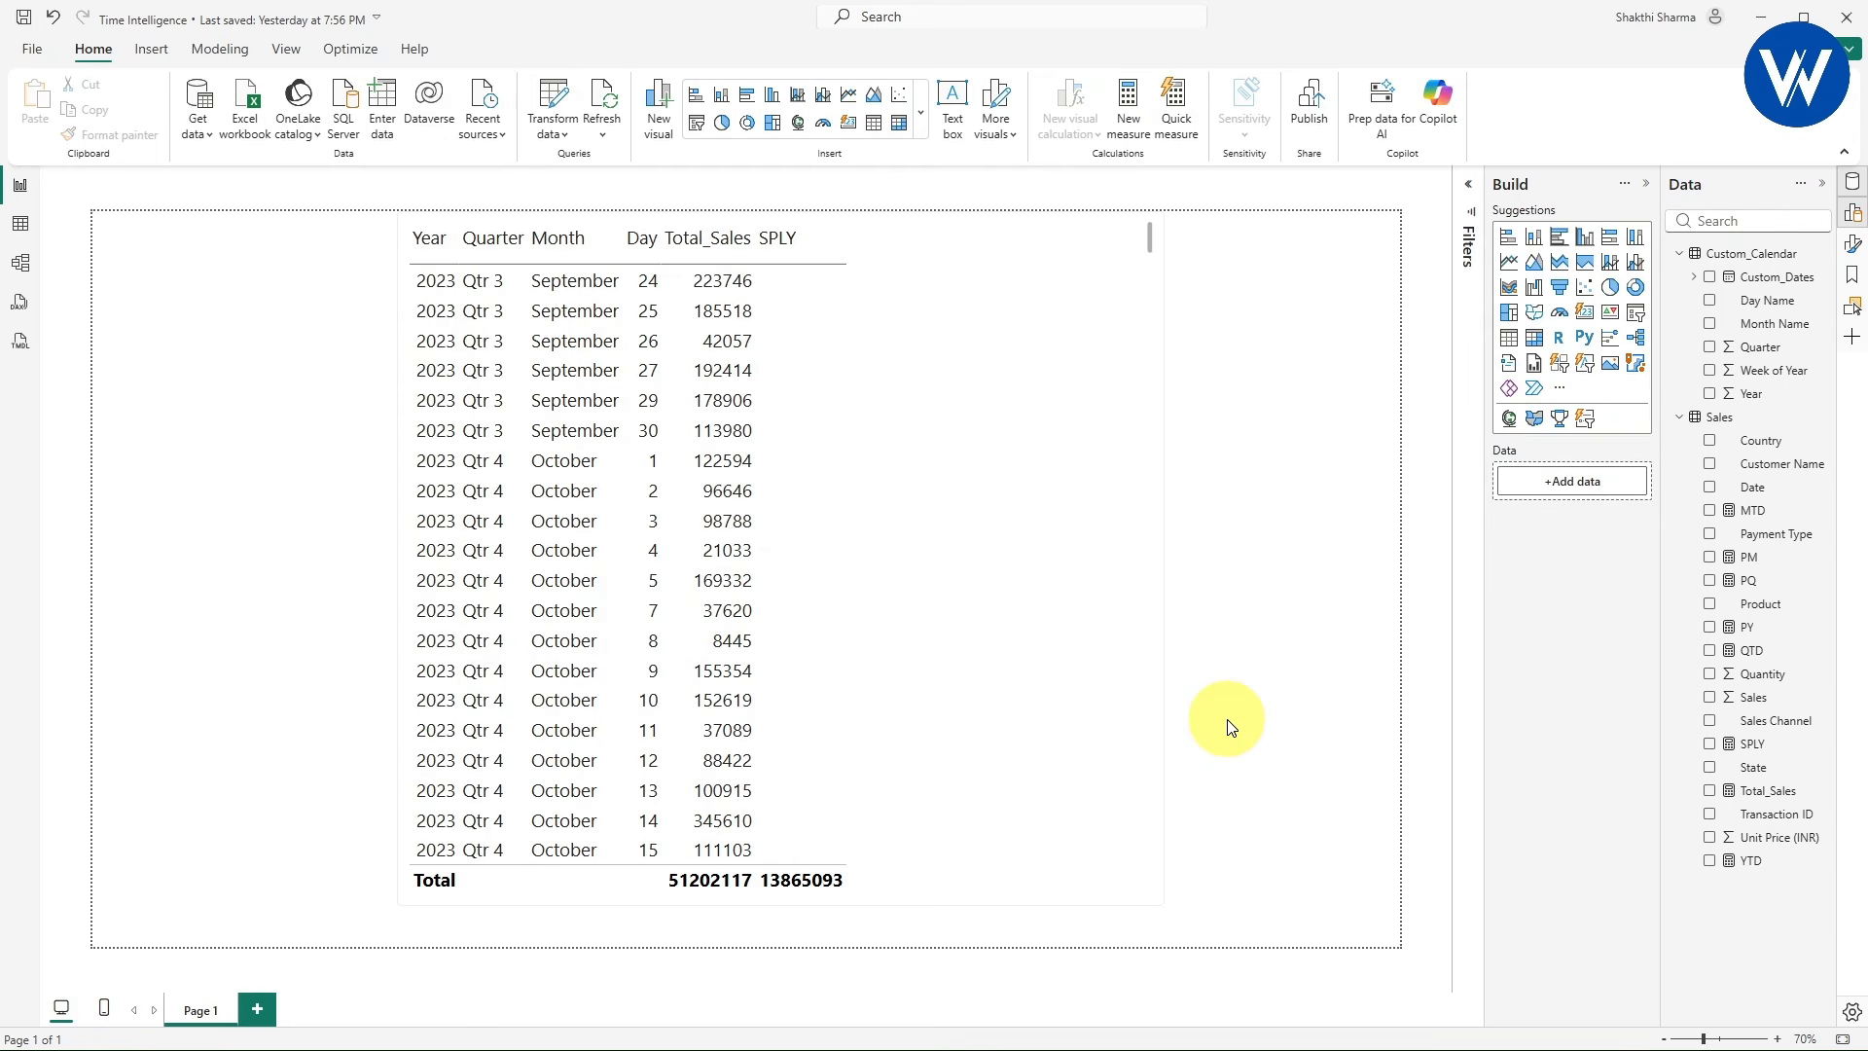
pyautogui.moveTo(400, 257); pyautogui.dragTo(825, 294)
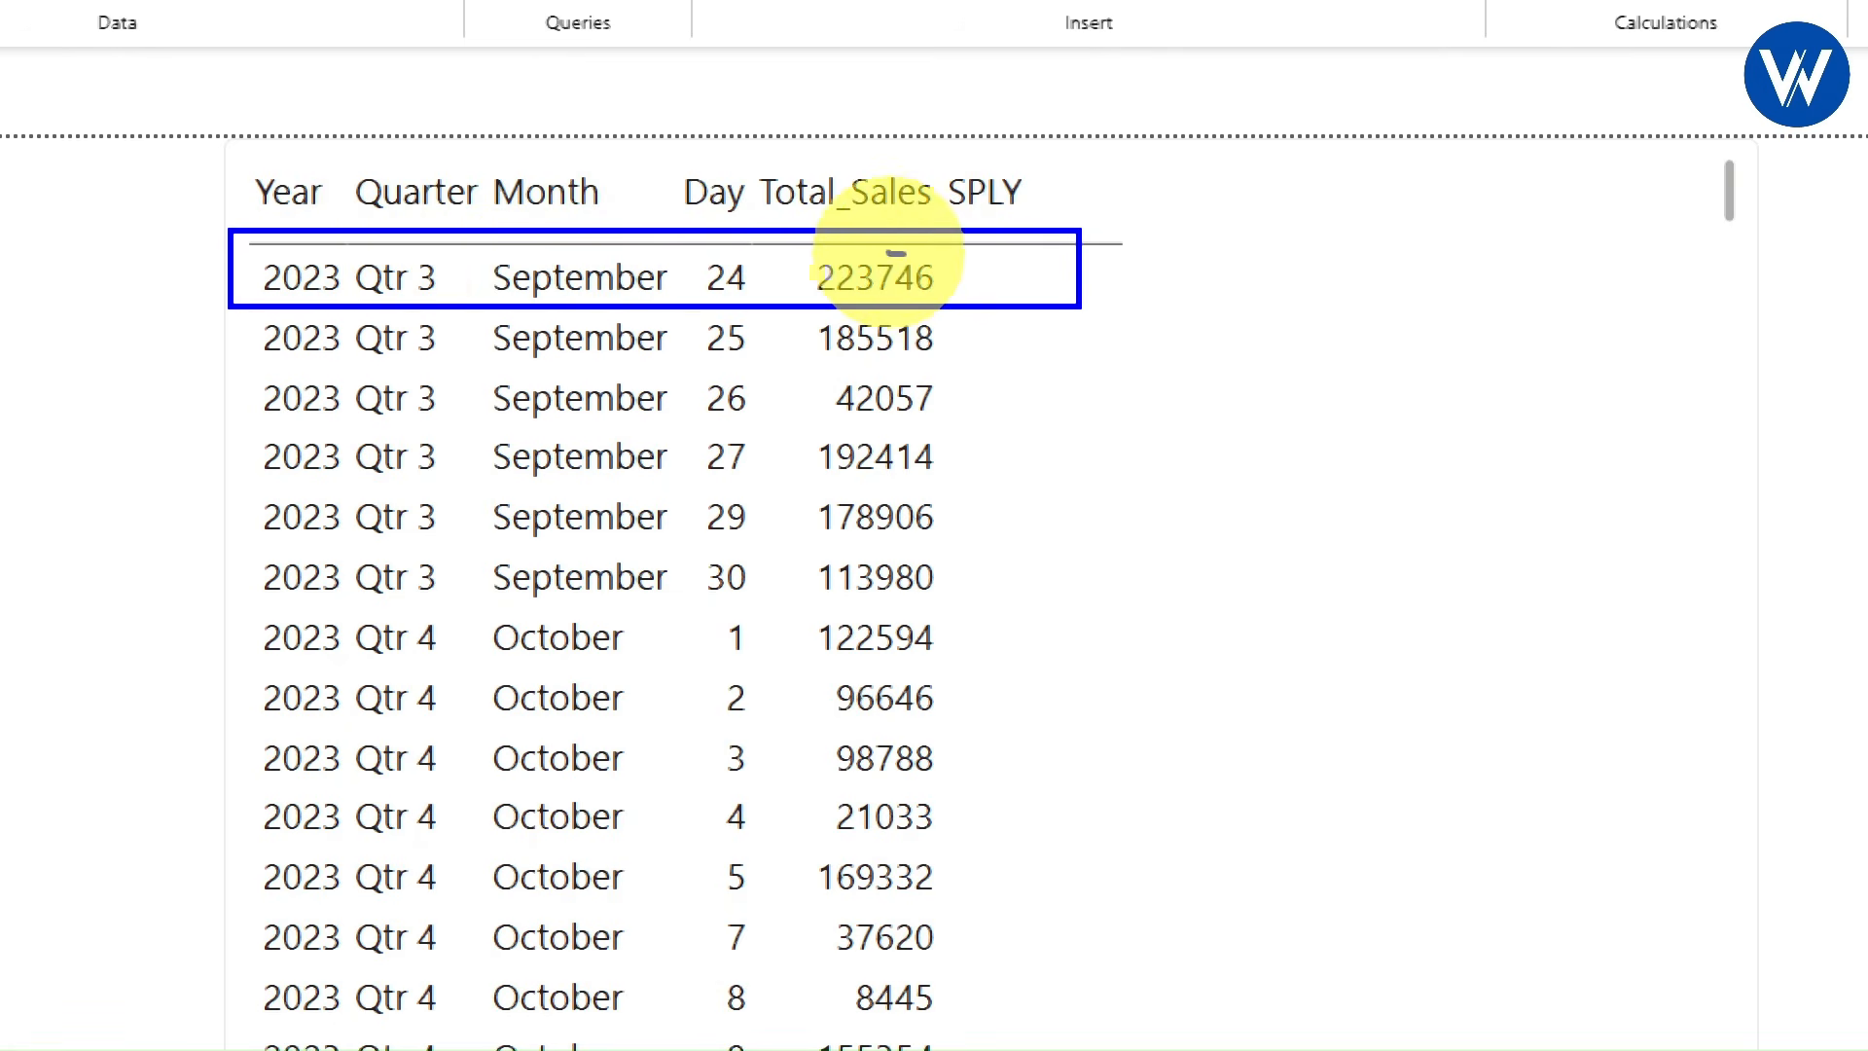
pyautogui.moveTo(890, 255)
pyautogui.mouseDown()
pyautogui.moveTo(813, 255)
pyautogui.moveTo(798, 292)
pyautogui.moveTo(929, 291)
pyautogui.moveTo(915, 251)
pyautogui.moveTo(875, 250)
pyautogui.mouseUp()
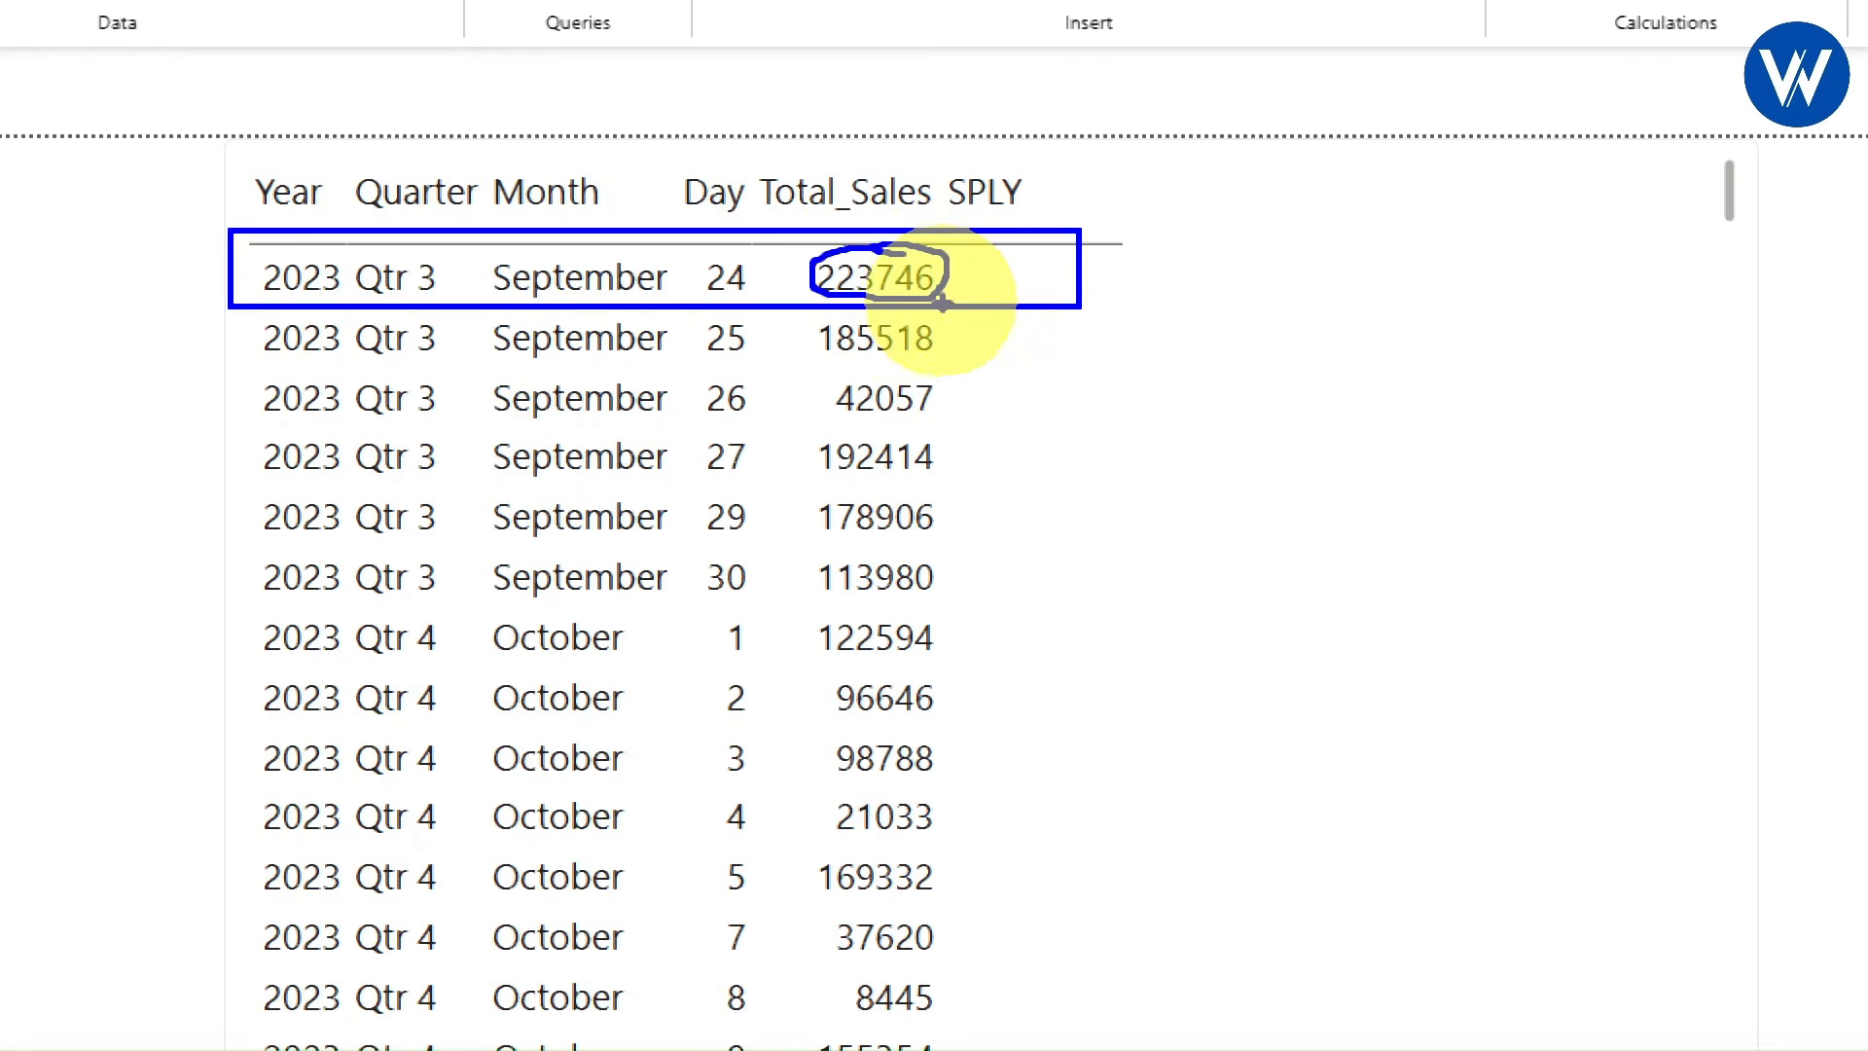
pyautogui.moveTo(932, 292); pyautogui.dragTo(997, 377)
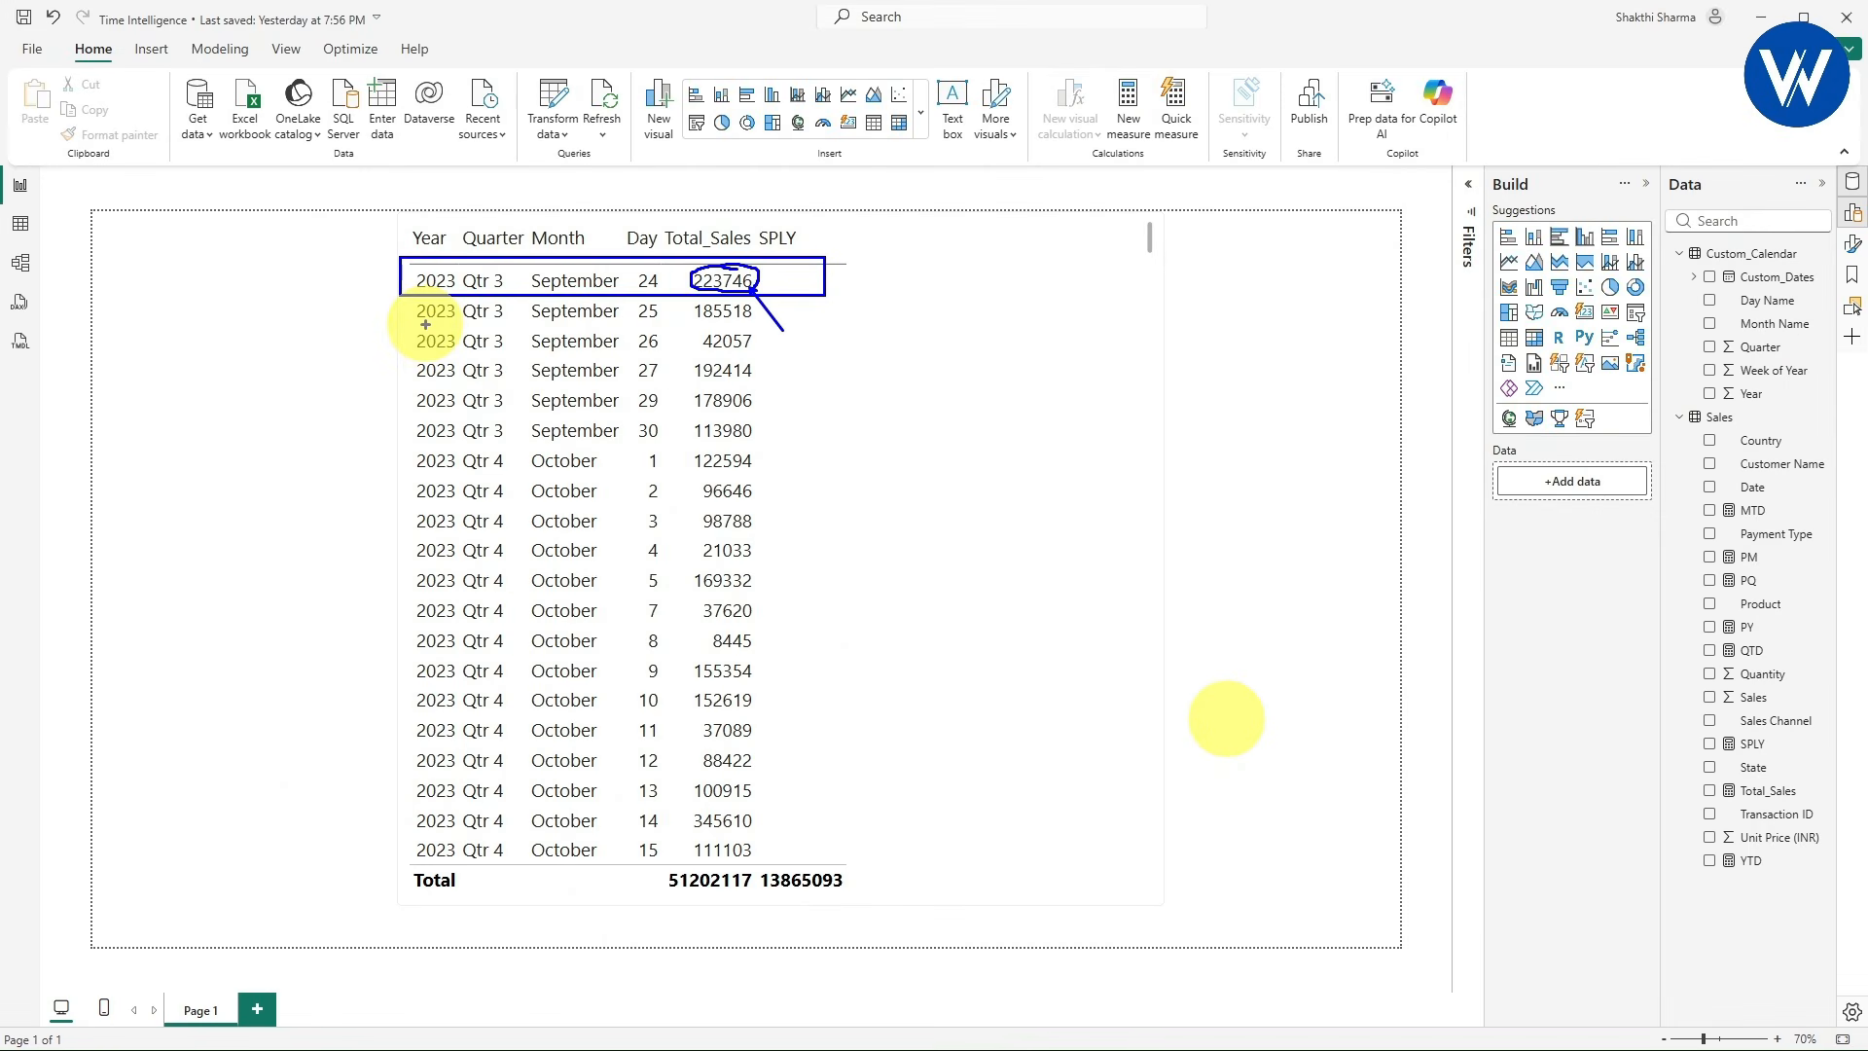
pyautogui.press('Escape')
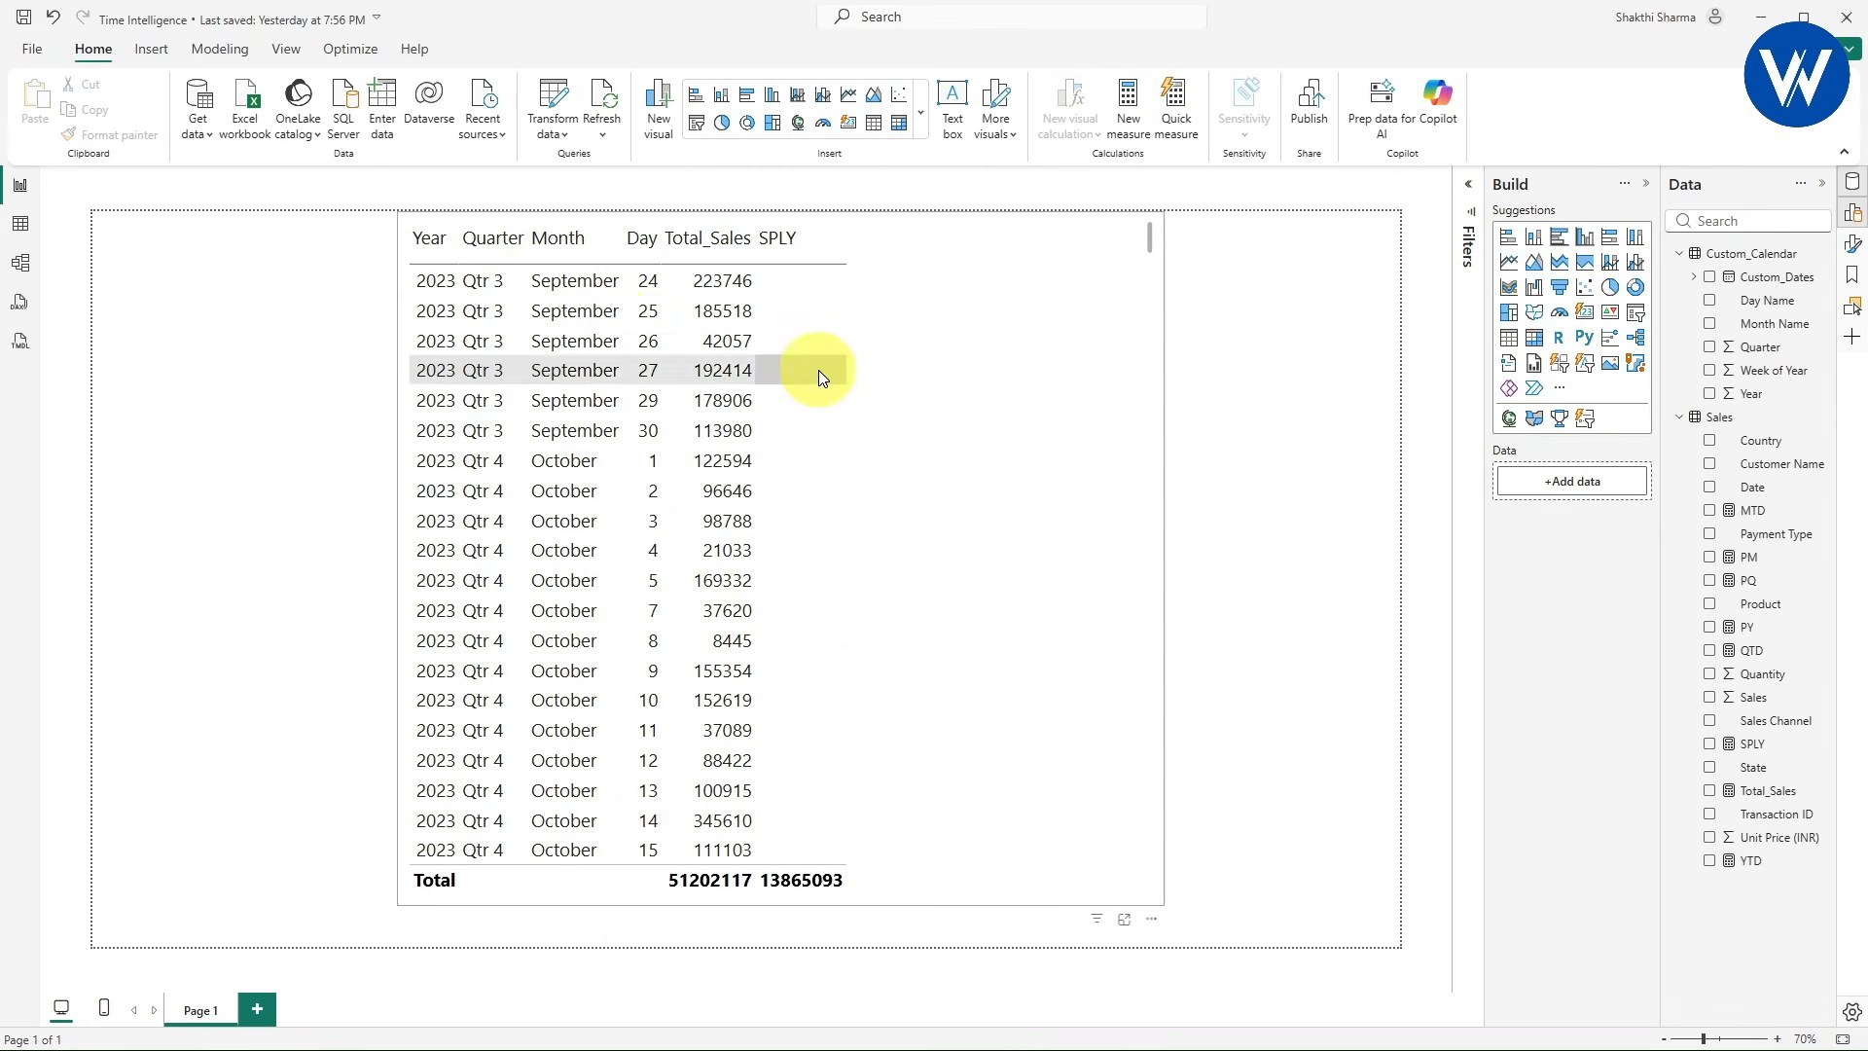
# - Check the daily 2024 rows and remove the Day level of Custom_Dates from the table
pyautogui.scroll(-8, 820, 372)
pyautogui.scroll(-3, 808, 381)
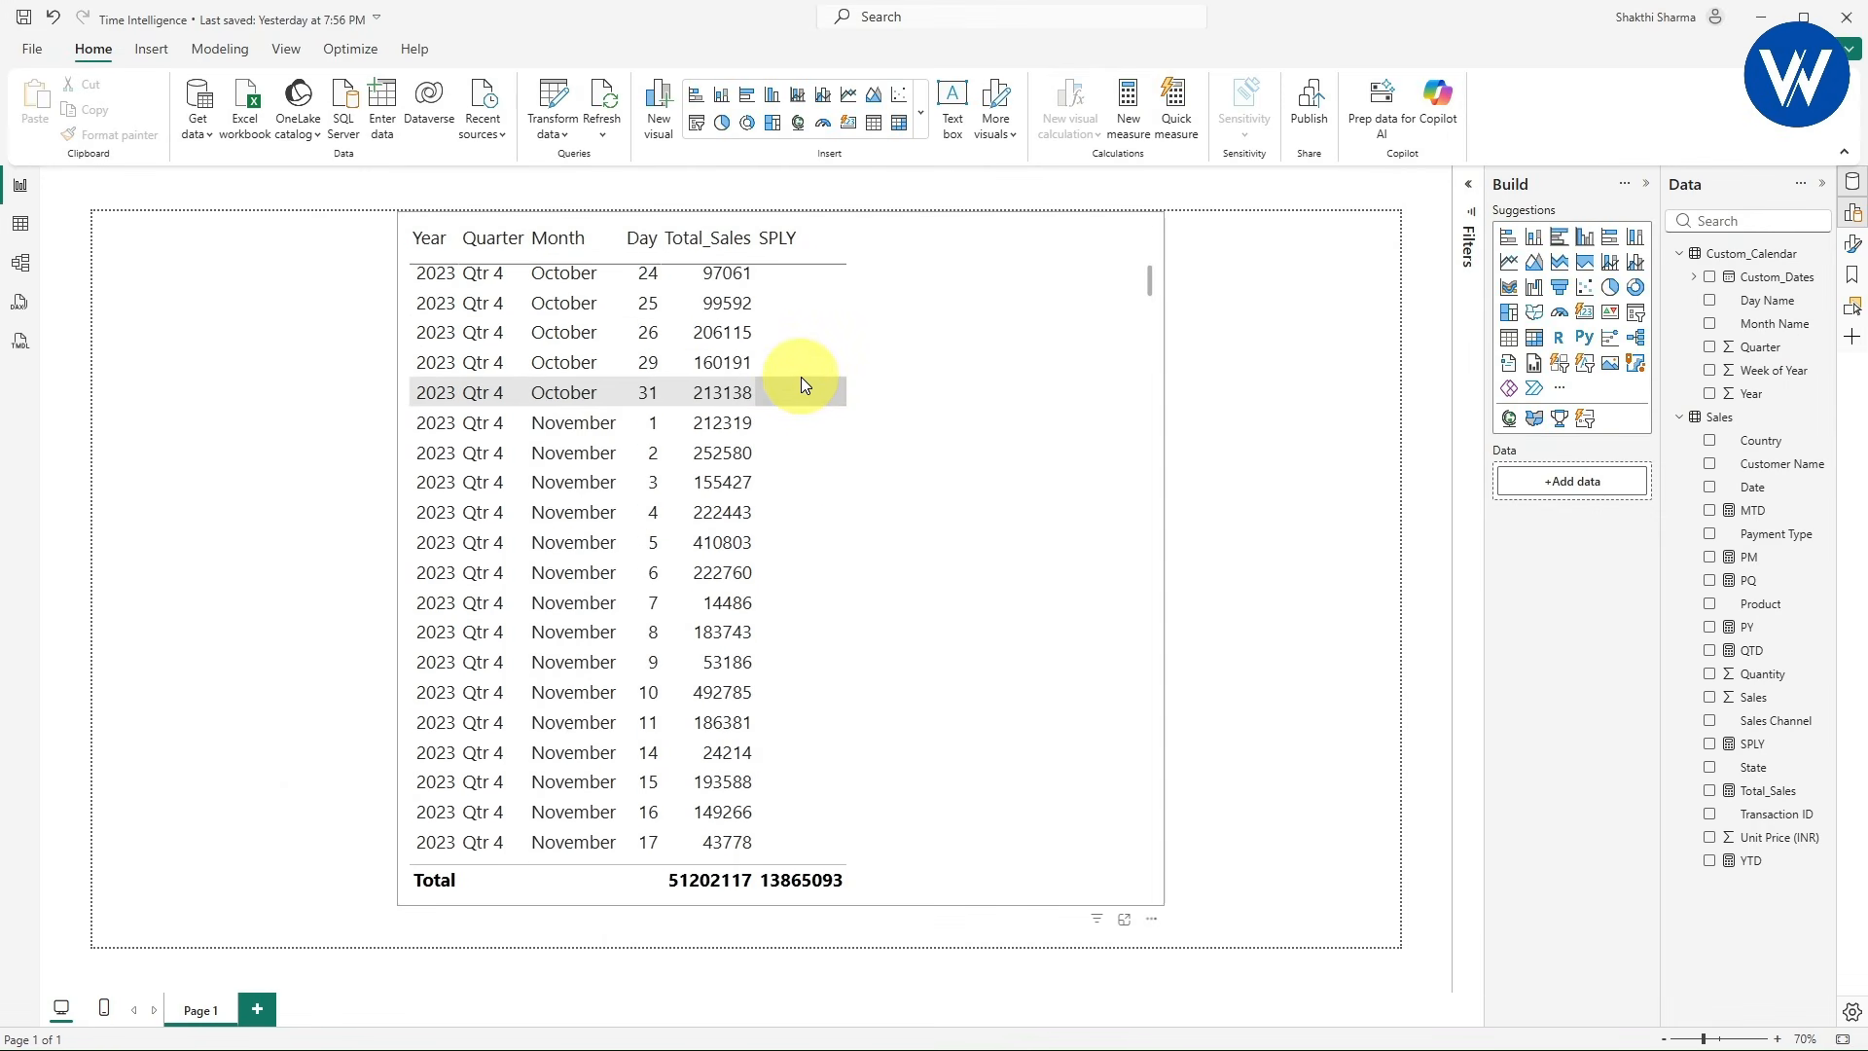
pyautogui.scroll(-3, 798, 377)
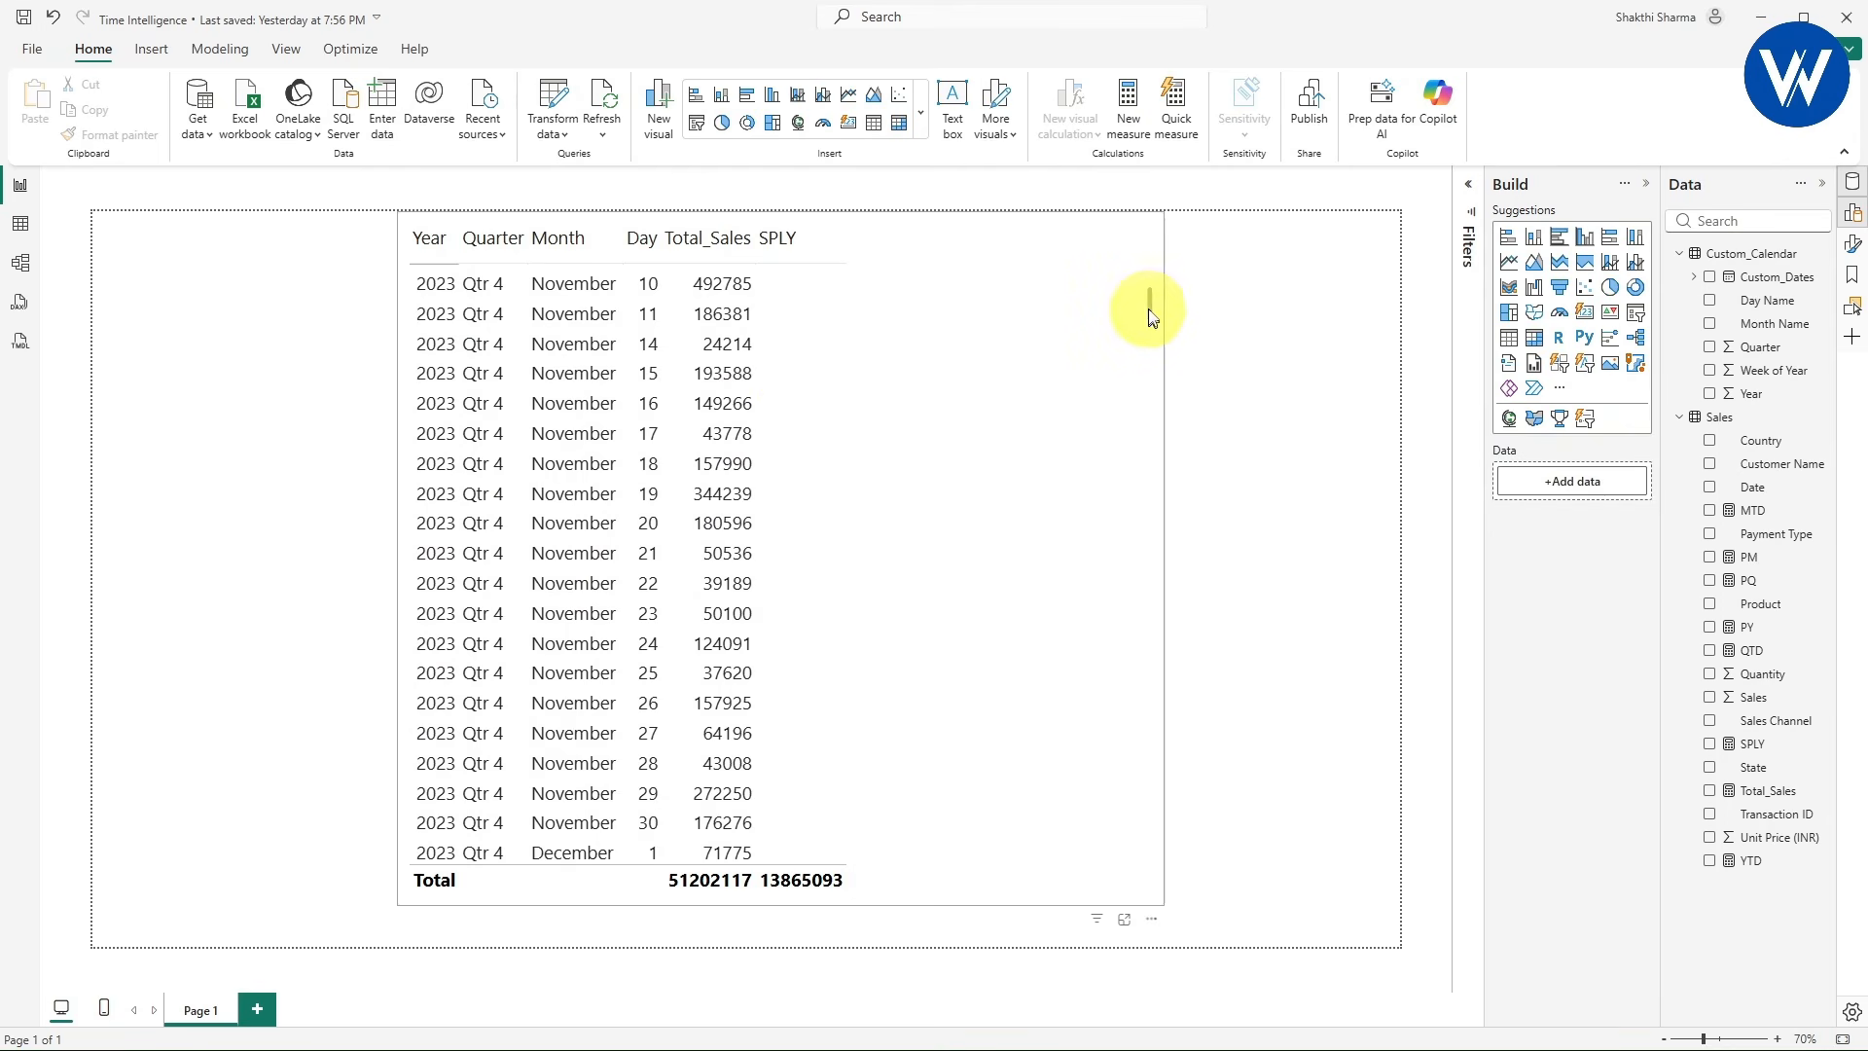
pyautogui.moveTo(1147, 300); pyautogui.dragTo(1125, 762)
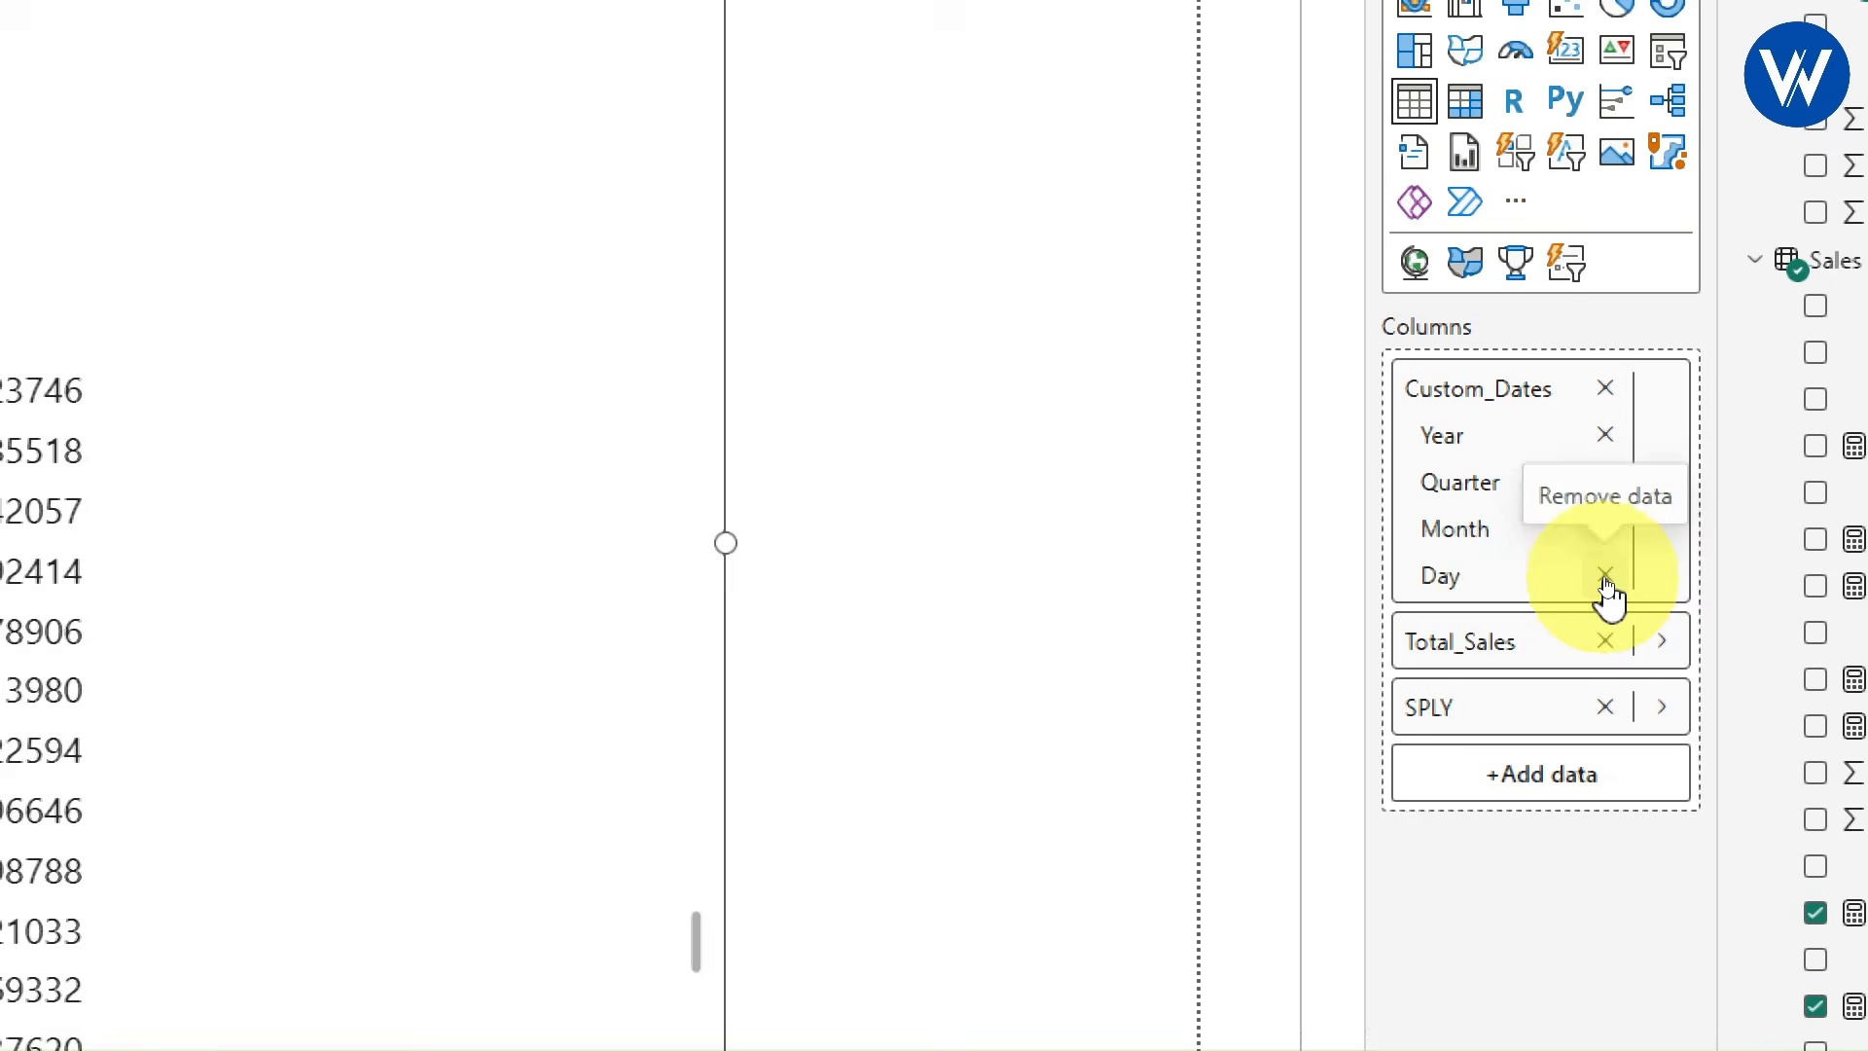
pyautogui.click(1605, 579)
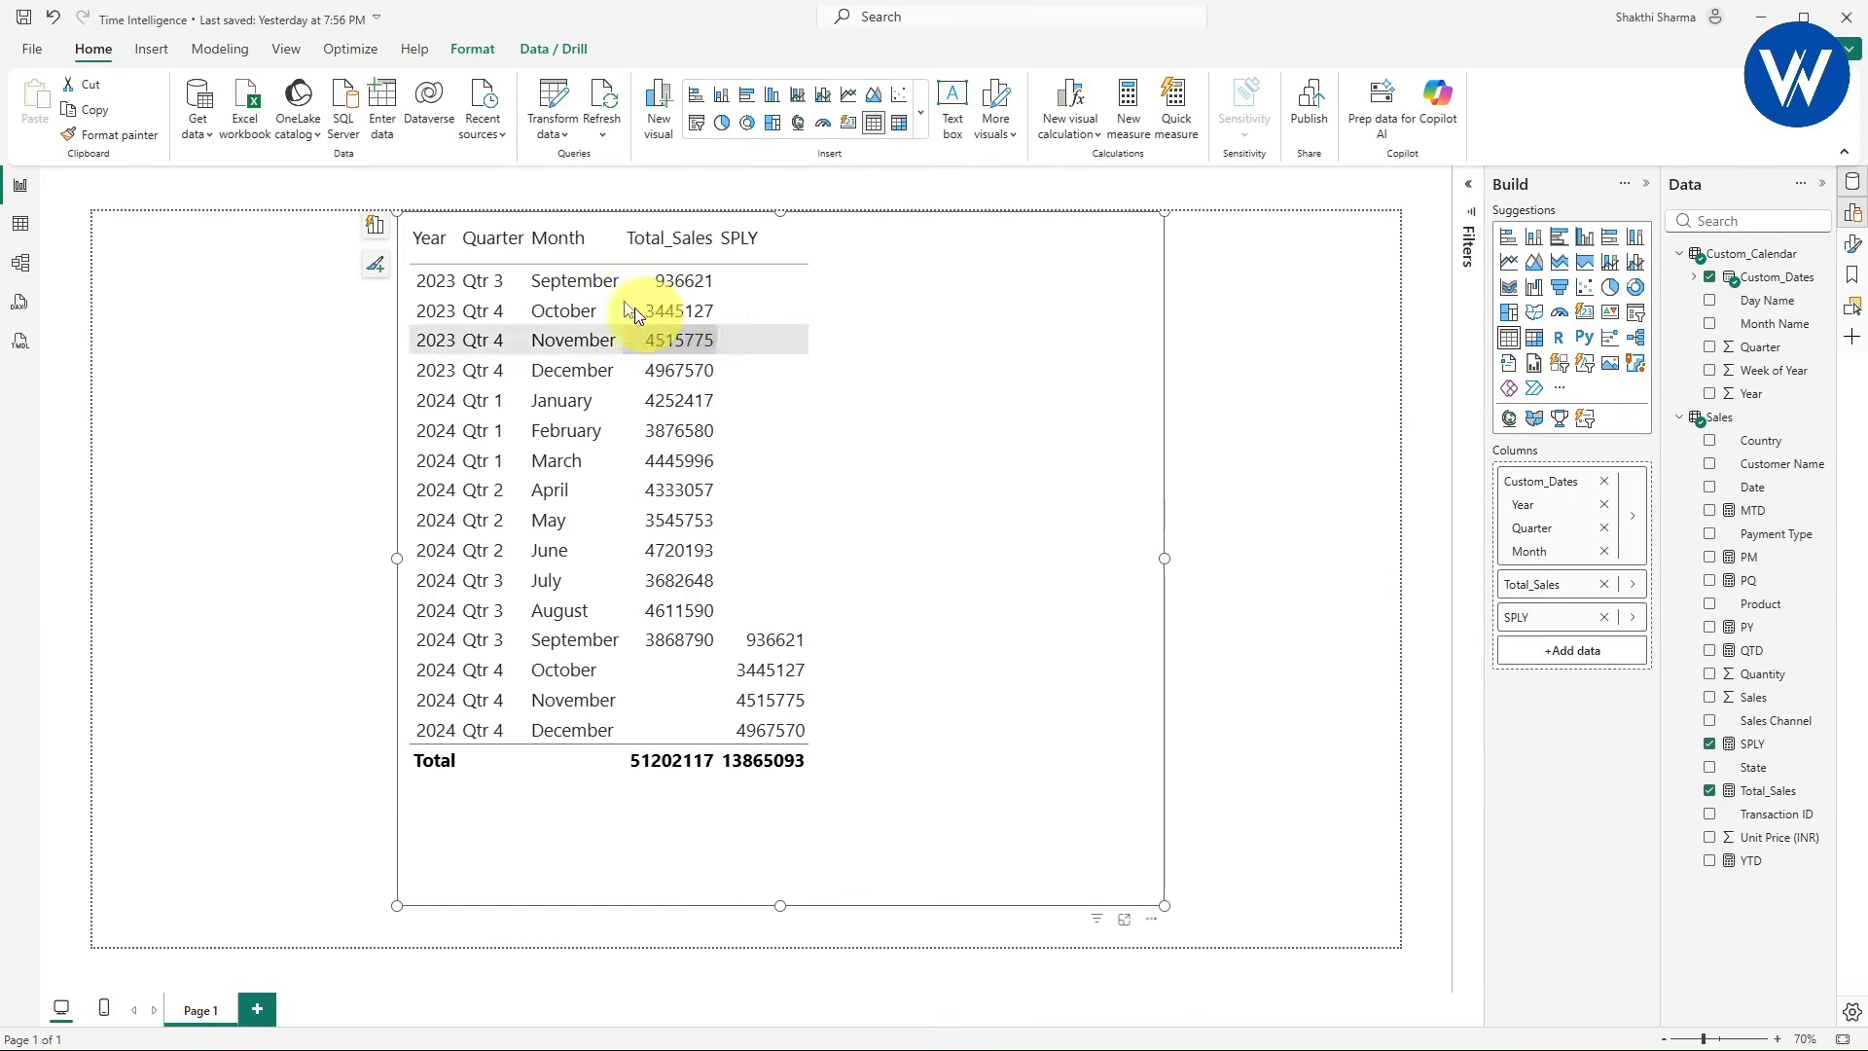
pyautogui.click(1216, 853)
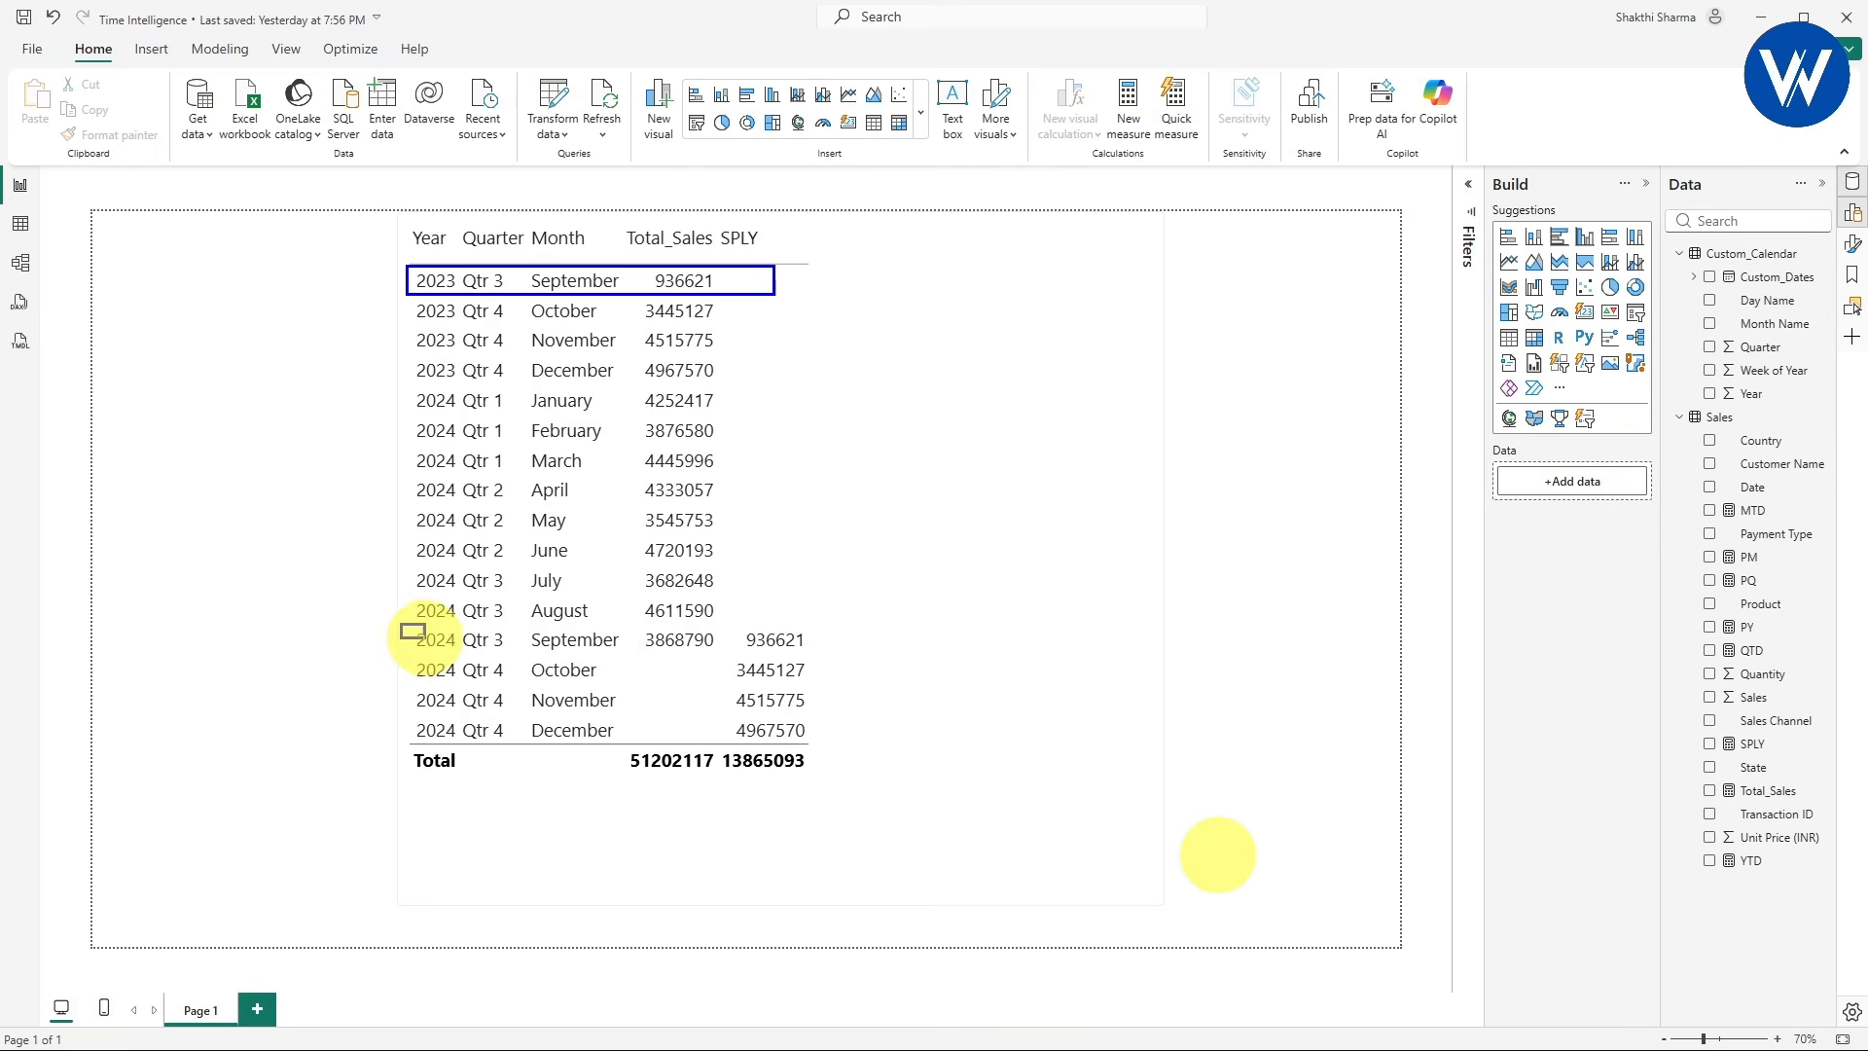
# - Mark the September and November 2024 rows and link their SPLY values to Total_Sales for the same months of 2023
pyautogui.moveTo(425, 638); pyautogui.dragTo(861, 641)
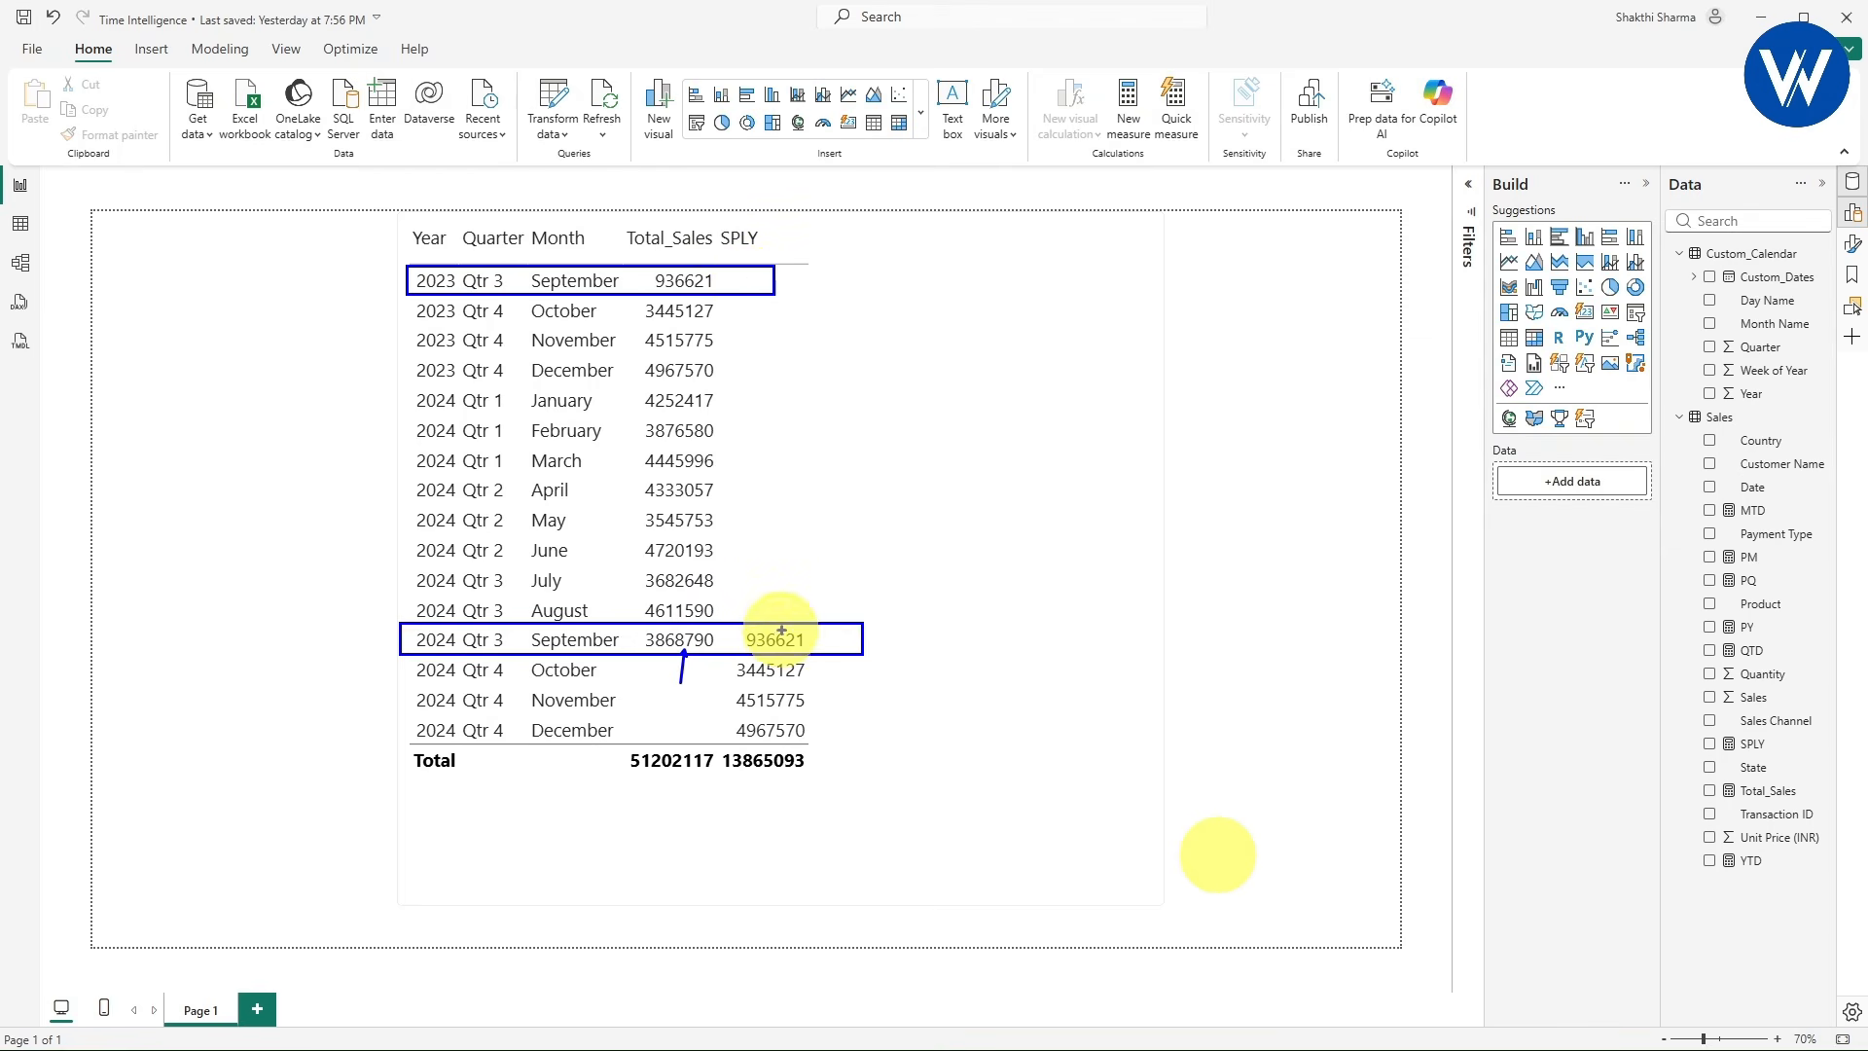
pyautogui.moveTo(781, 629); pyautogui.dragTo(694, 293)
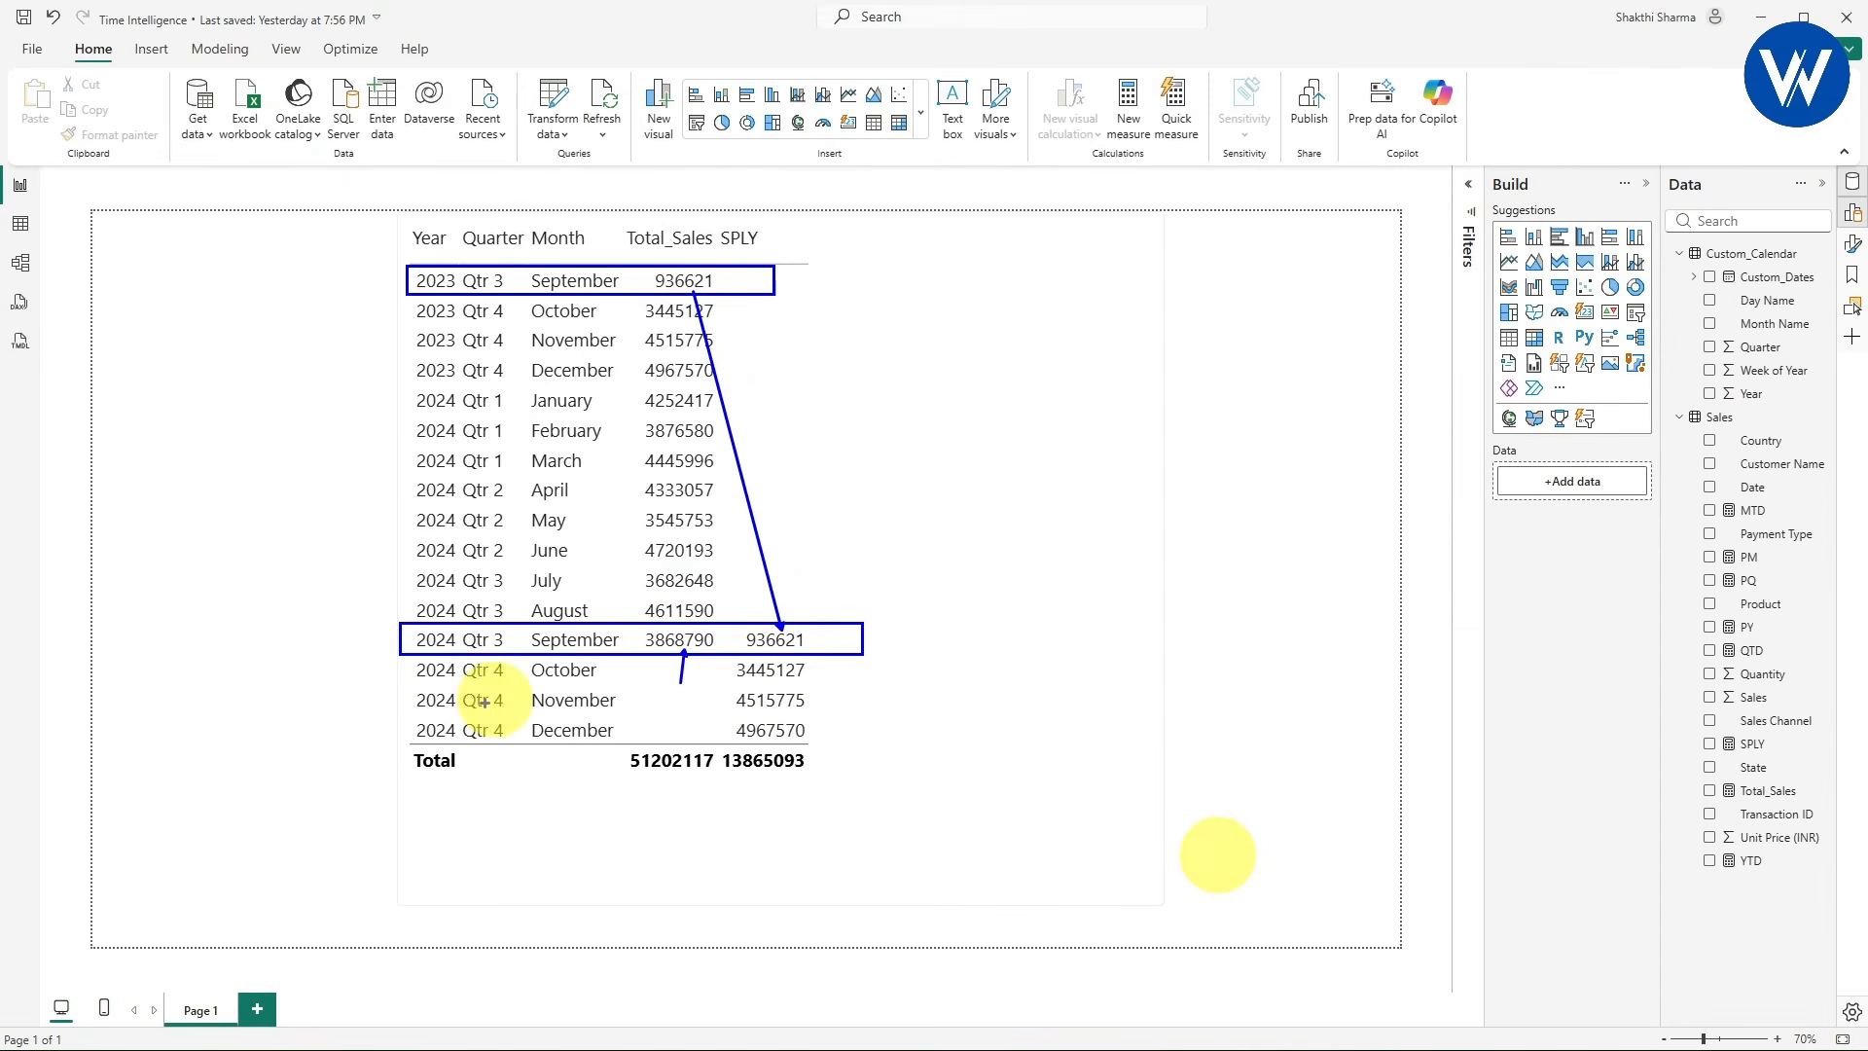
pyautogui.moveTo(391, 690)
pyautogui.mouseDown()
pyautogui.moveTo(462, 709)
pyautogui.moveTo(849, 713)
pyautogui.mouseUp()
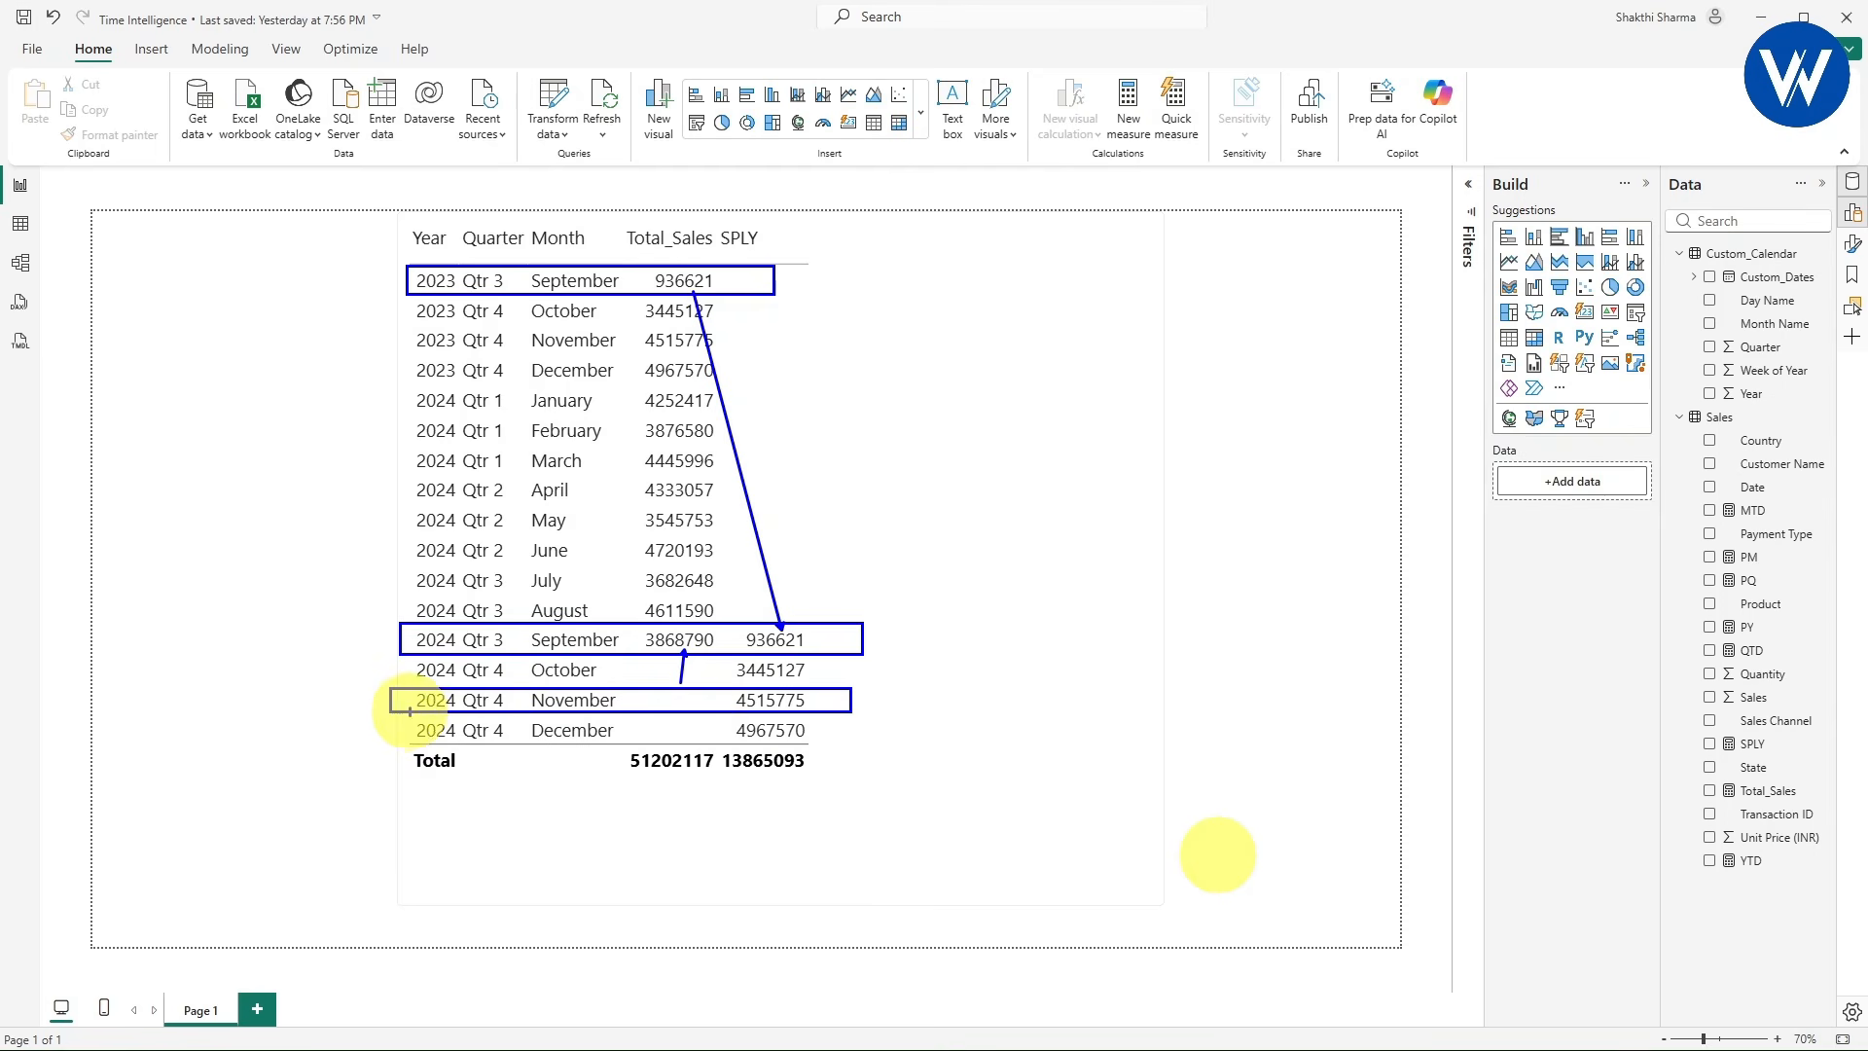
pyautogui.moveTo(408, 712); pyautogui.dragTo(354, 738)
pyautogui.moveTo(399, 326)
pyautogui.mouseDown()
pyautogui.moveTo(577, 356)
pyautogui.moveTo(801, 347)
pyautogui.mouseUp()
pyautogui.moveTo(405, 343); pyautogui.dragTo(341, 379)
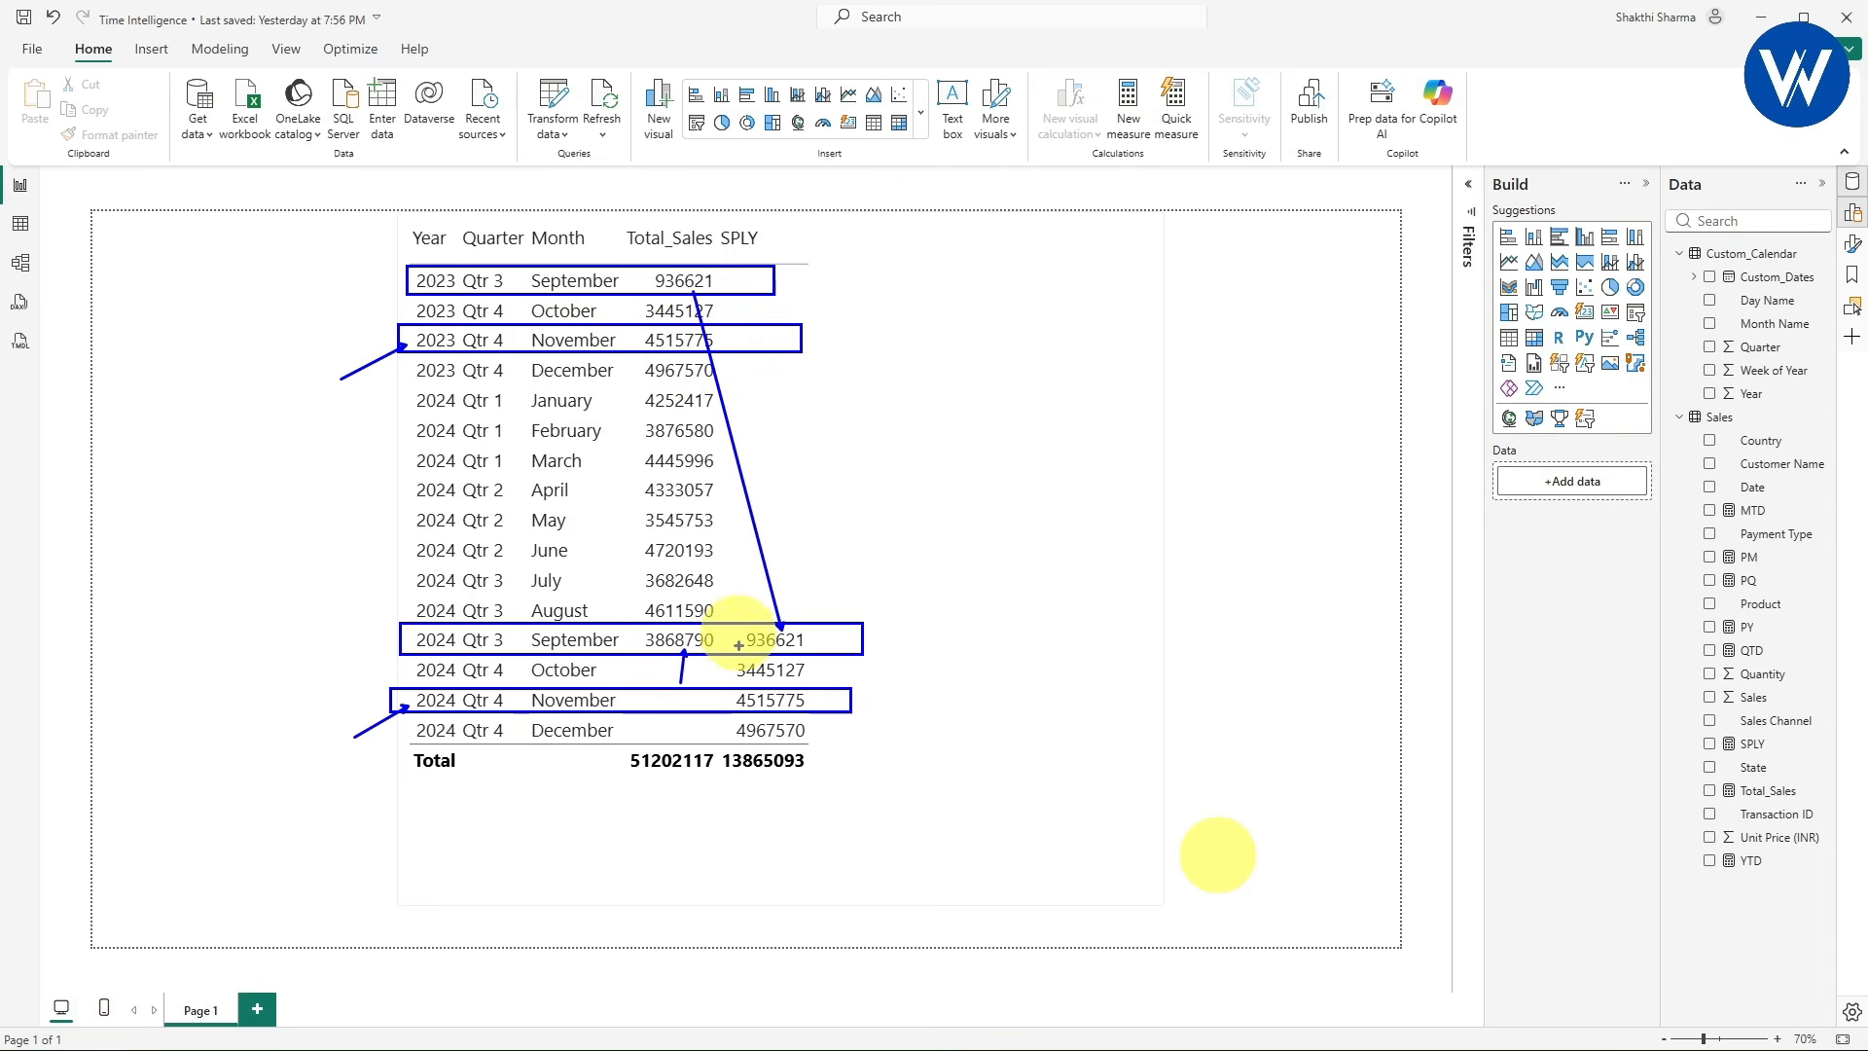
pyautogui.moveTo(728, 697); pyautogui.dragTo(670, 346)
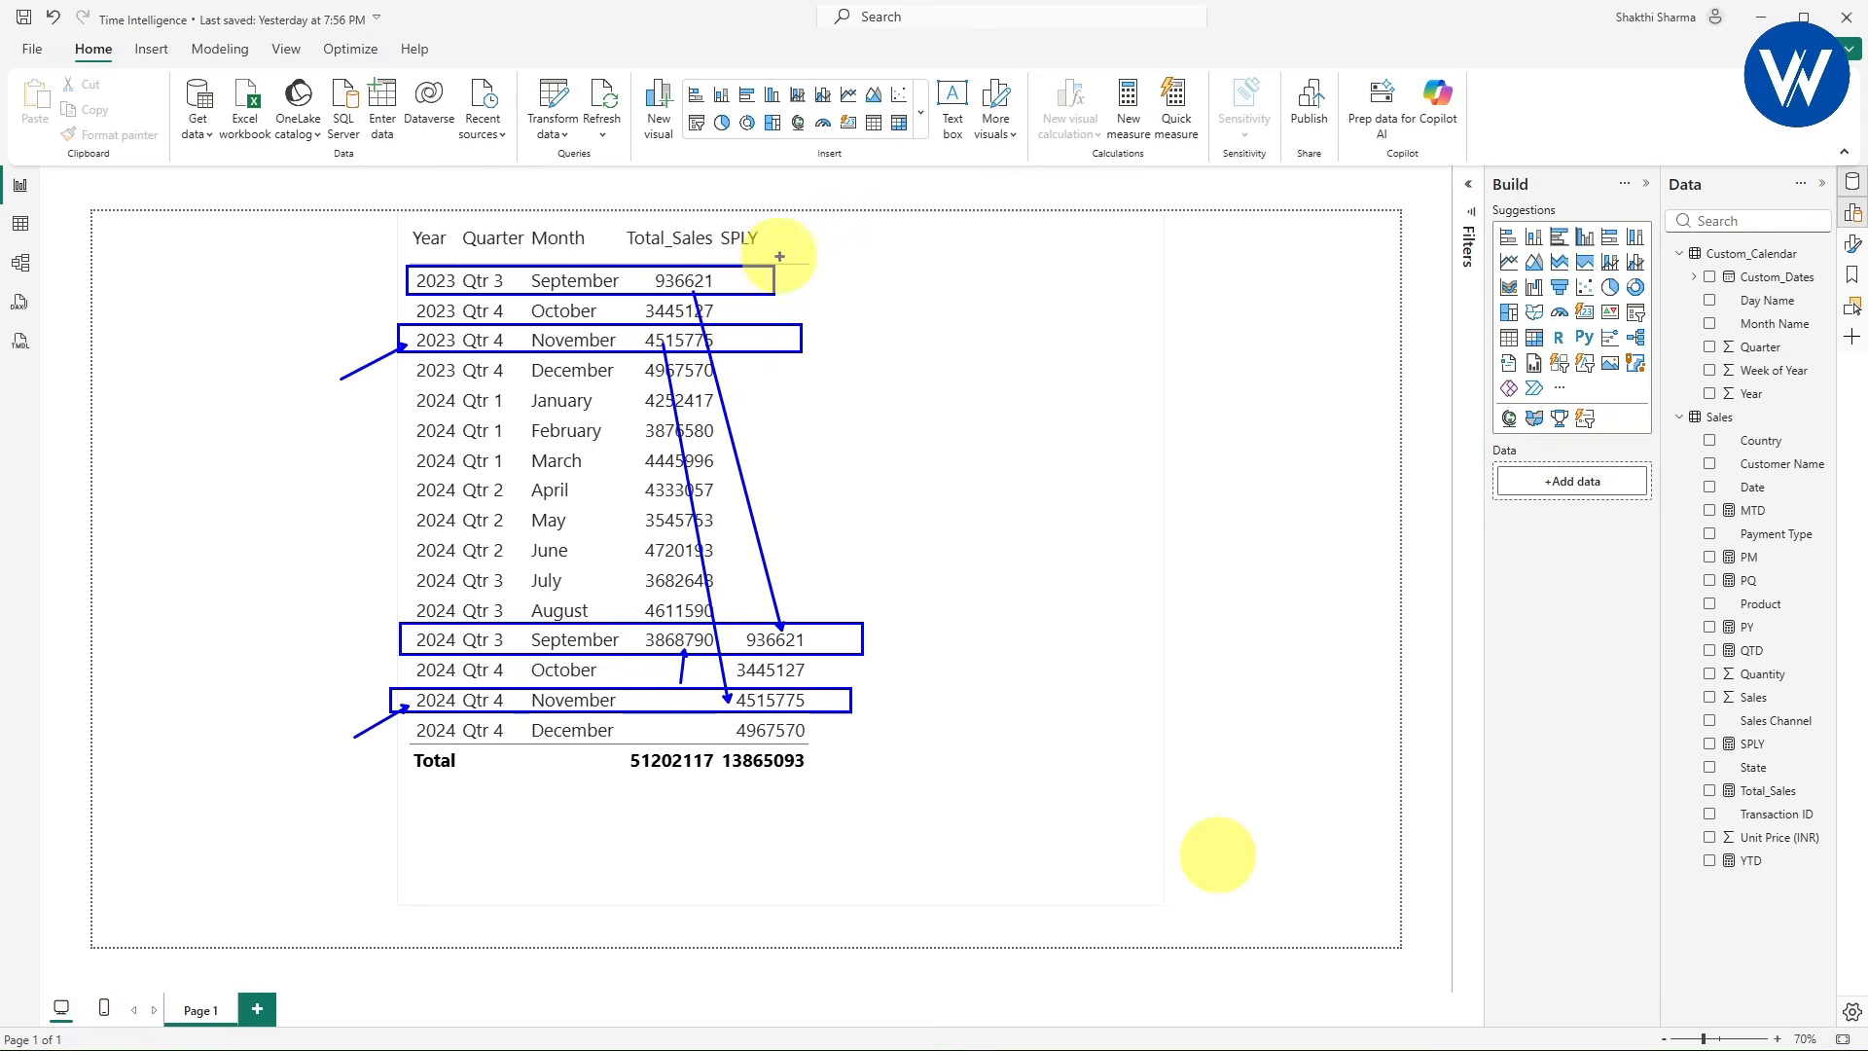
# - Annotate the gap between the marked rows with a brace and a circled "1 year" label, then clear all annotations
pyautogui.moveTo(967, 329)
pyautogui.mouseDown()
pyautogui.moveTo(987, 328)
pyautogui.moveTo(1012, 575)
pyautogui.moveTo(980, 700)
pyautogui.mouseUp()
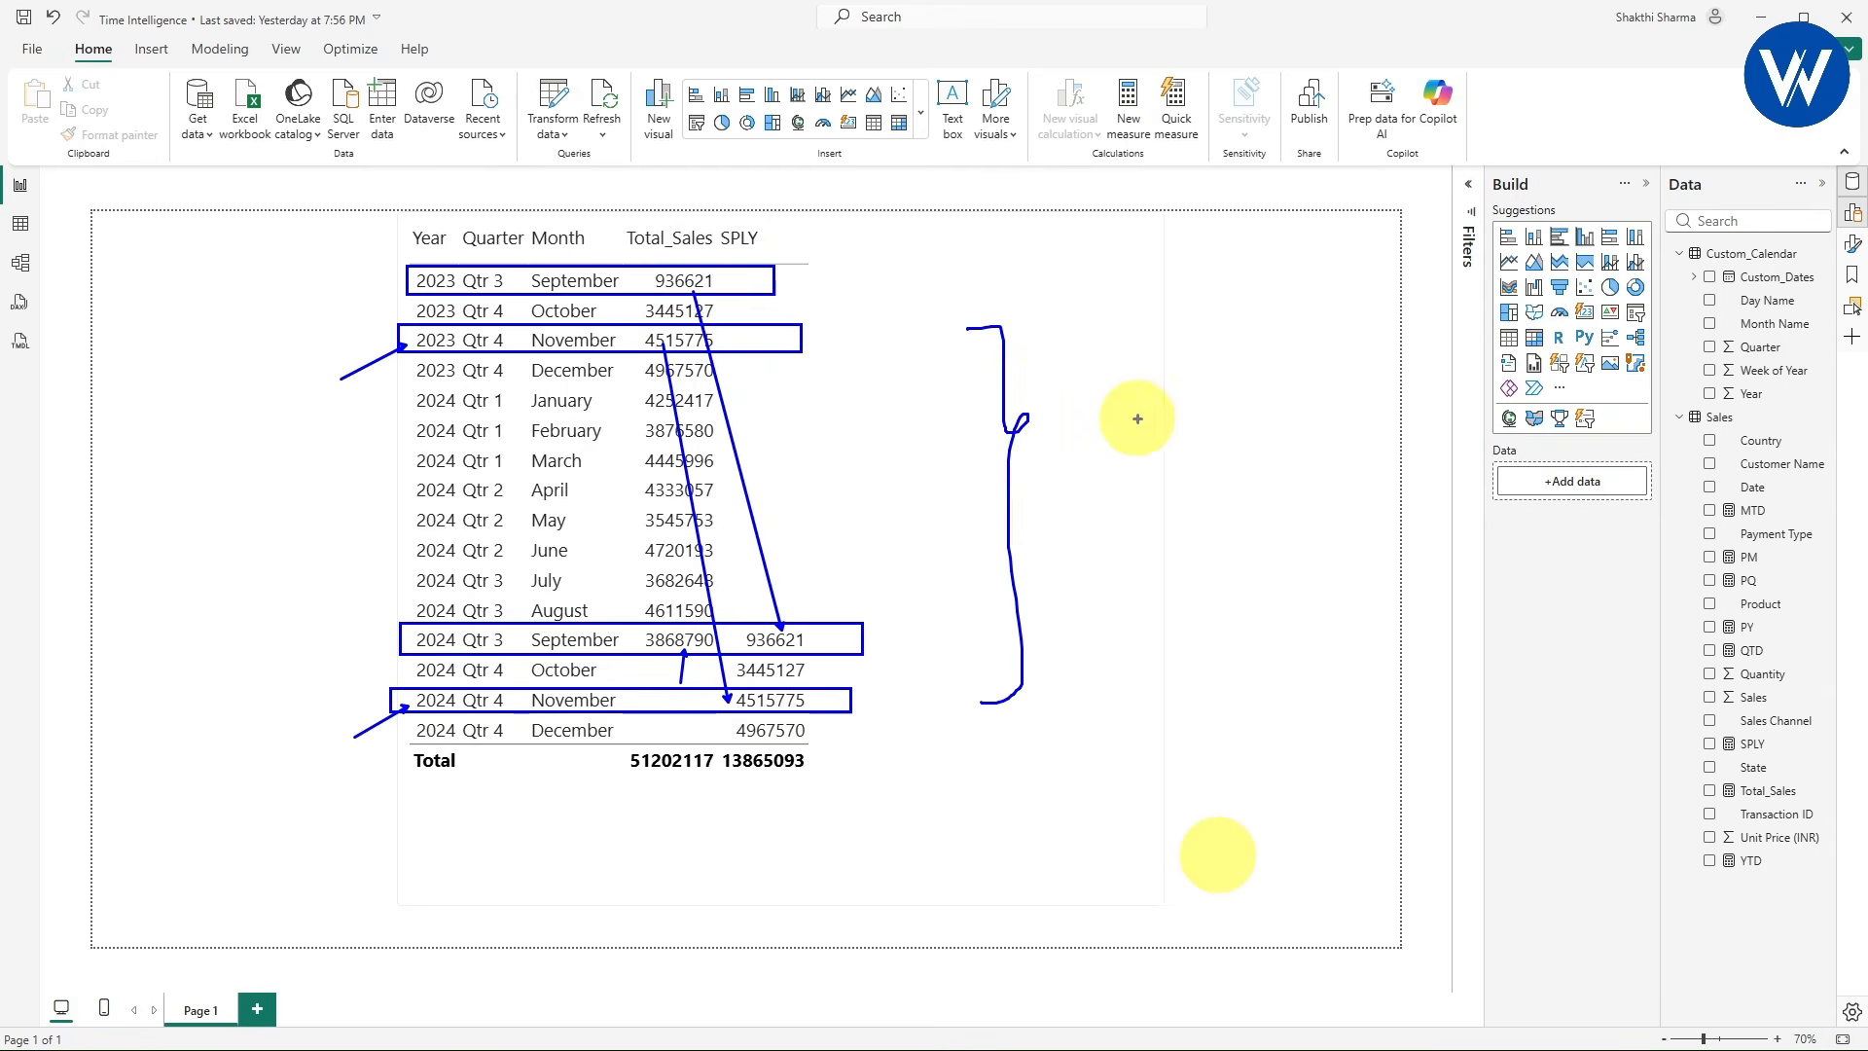
pyautogui.moveTo(1108, 399)
pyautogui.mouseDown()
pyautogui.moveTo(1119, 462)
pyautogui.moveTo(1167, 452)
pyautogui.moveTo(1165, 521)
pyautogui.mouseUp()
pyautogui.moveTo(1227, 431)
pyautogui.mouseDown()
pyautogui.moveTo(1221, 471)
pyautogui.moveTo(1325, 476)
pyautogui.moveTo(1334, 523)
pyautogui.mouseUp()
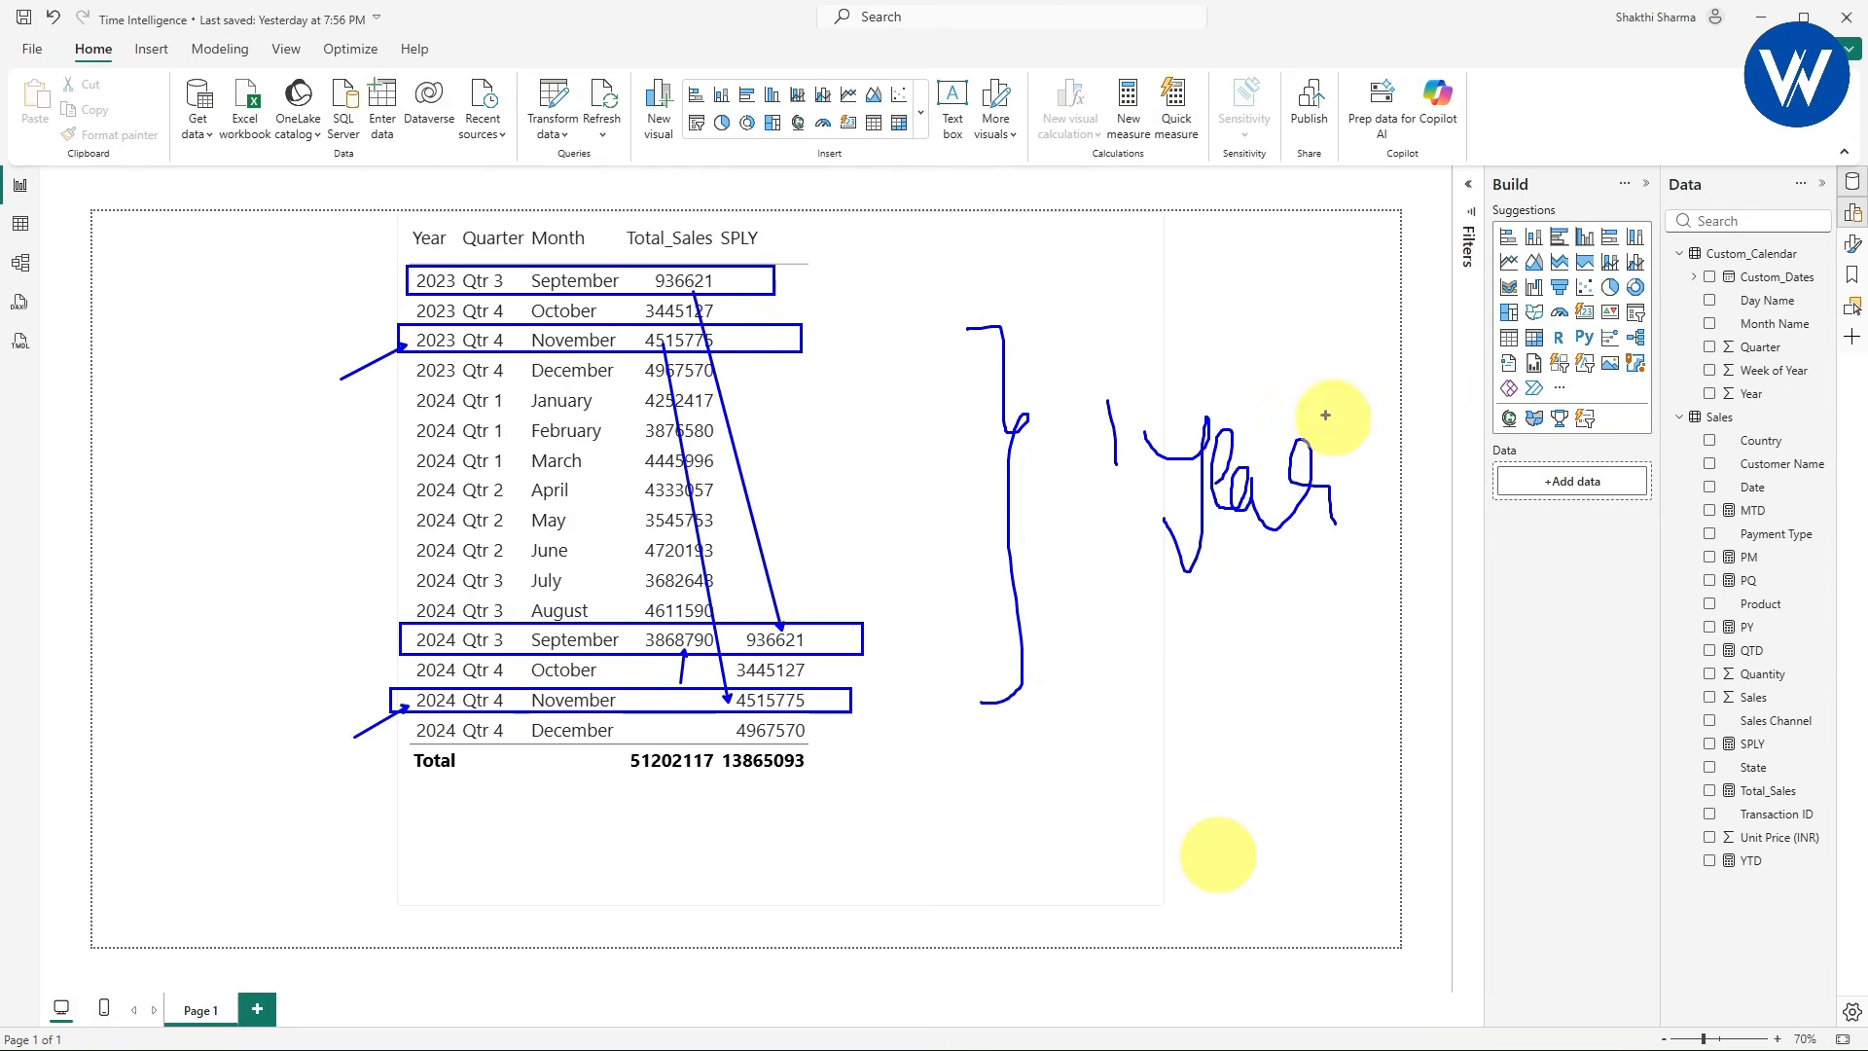
pyautogui.moveTo(1306, 387)
pyautogui.mouseDown()
pyautogui.moveTo(1051, 337)
pyautogui.moveTo(1365, 458)
pyautogui.moveTo(1242, 361)
pyautogui.mouseUp()
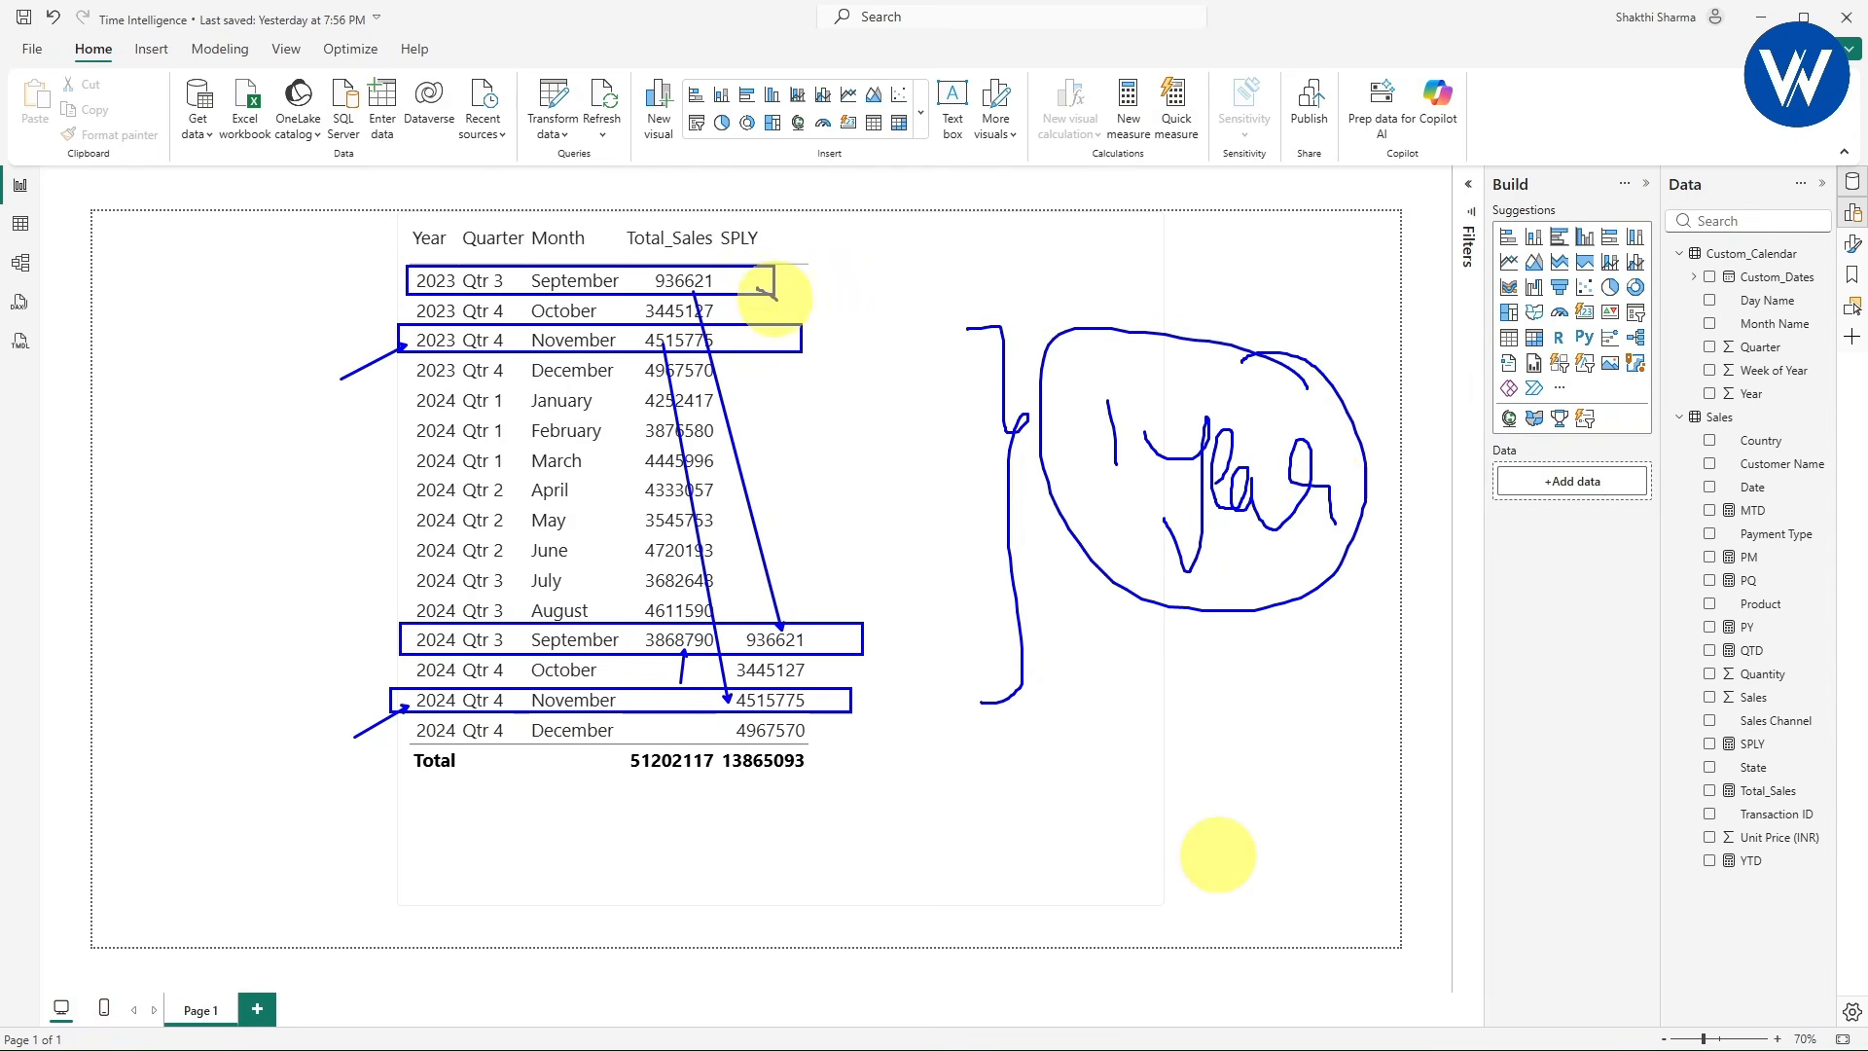
pyautogui.moveTo(759, 289); pyautogui.dragTo(804, 562)
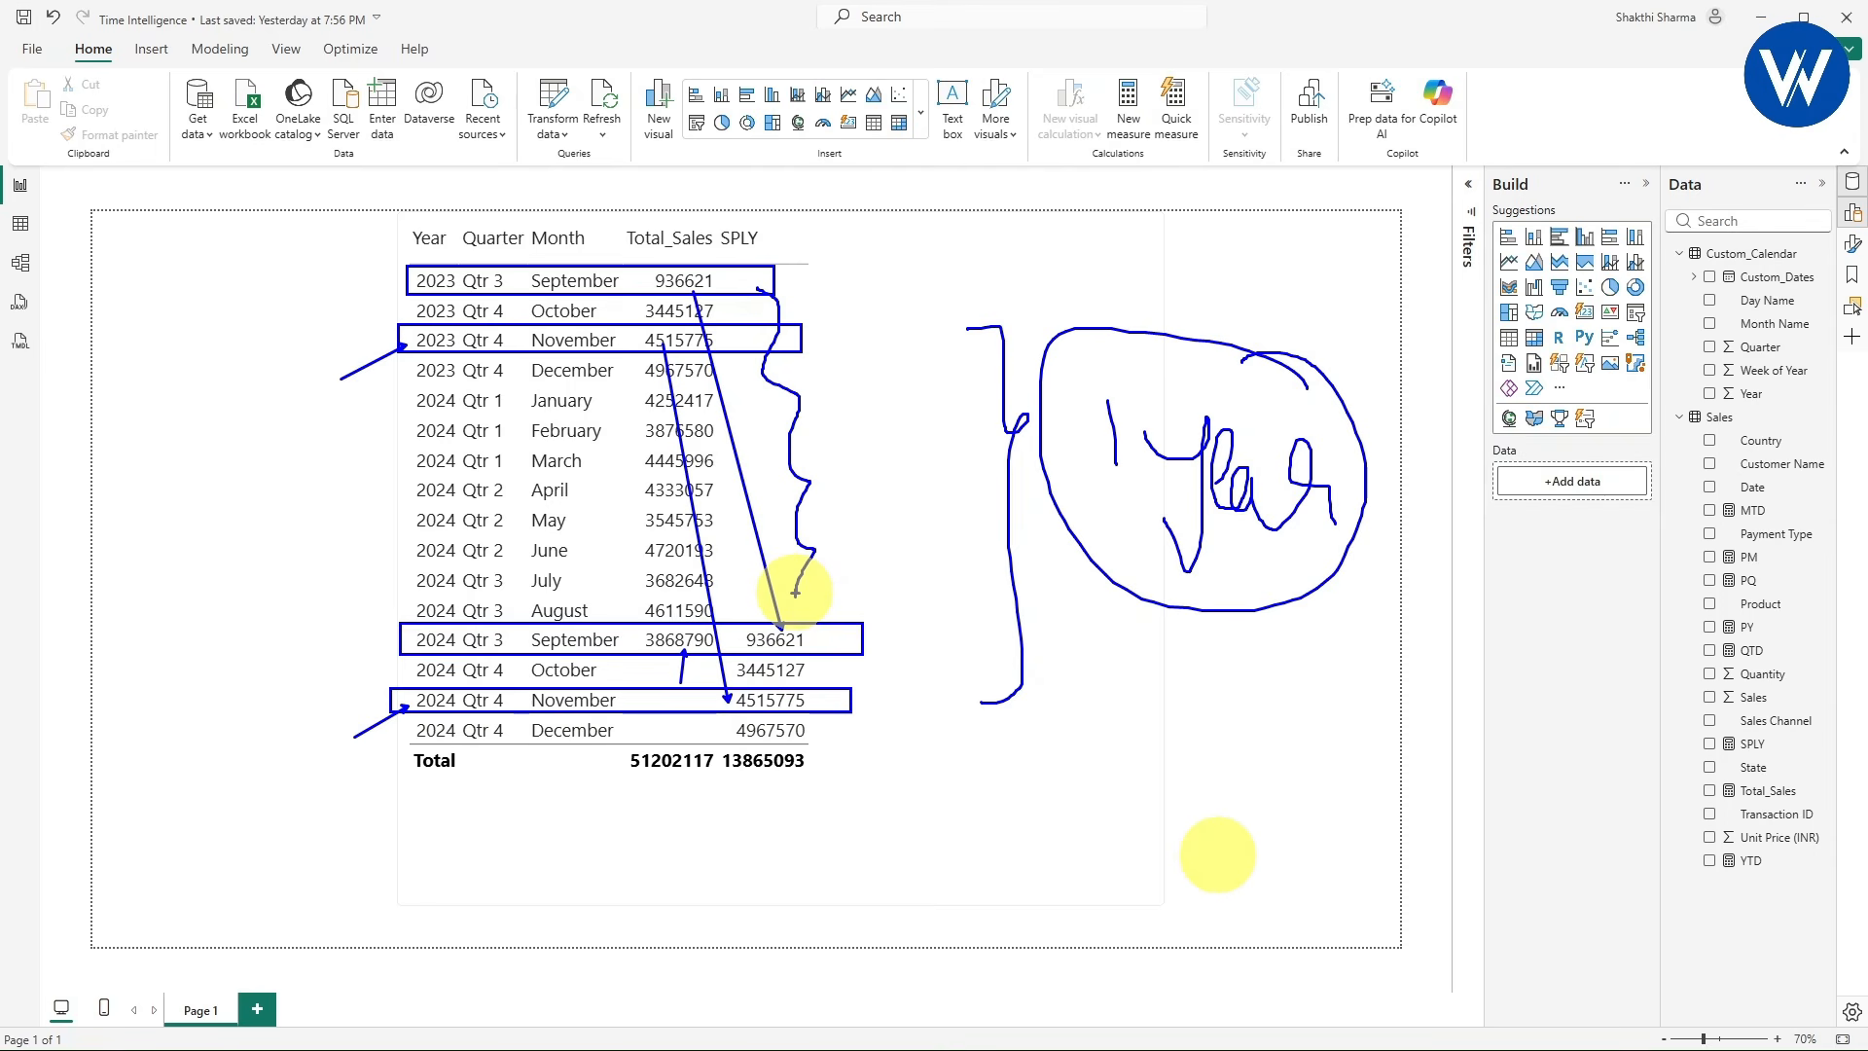
pyautogui.press('Escape')
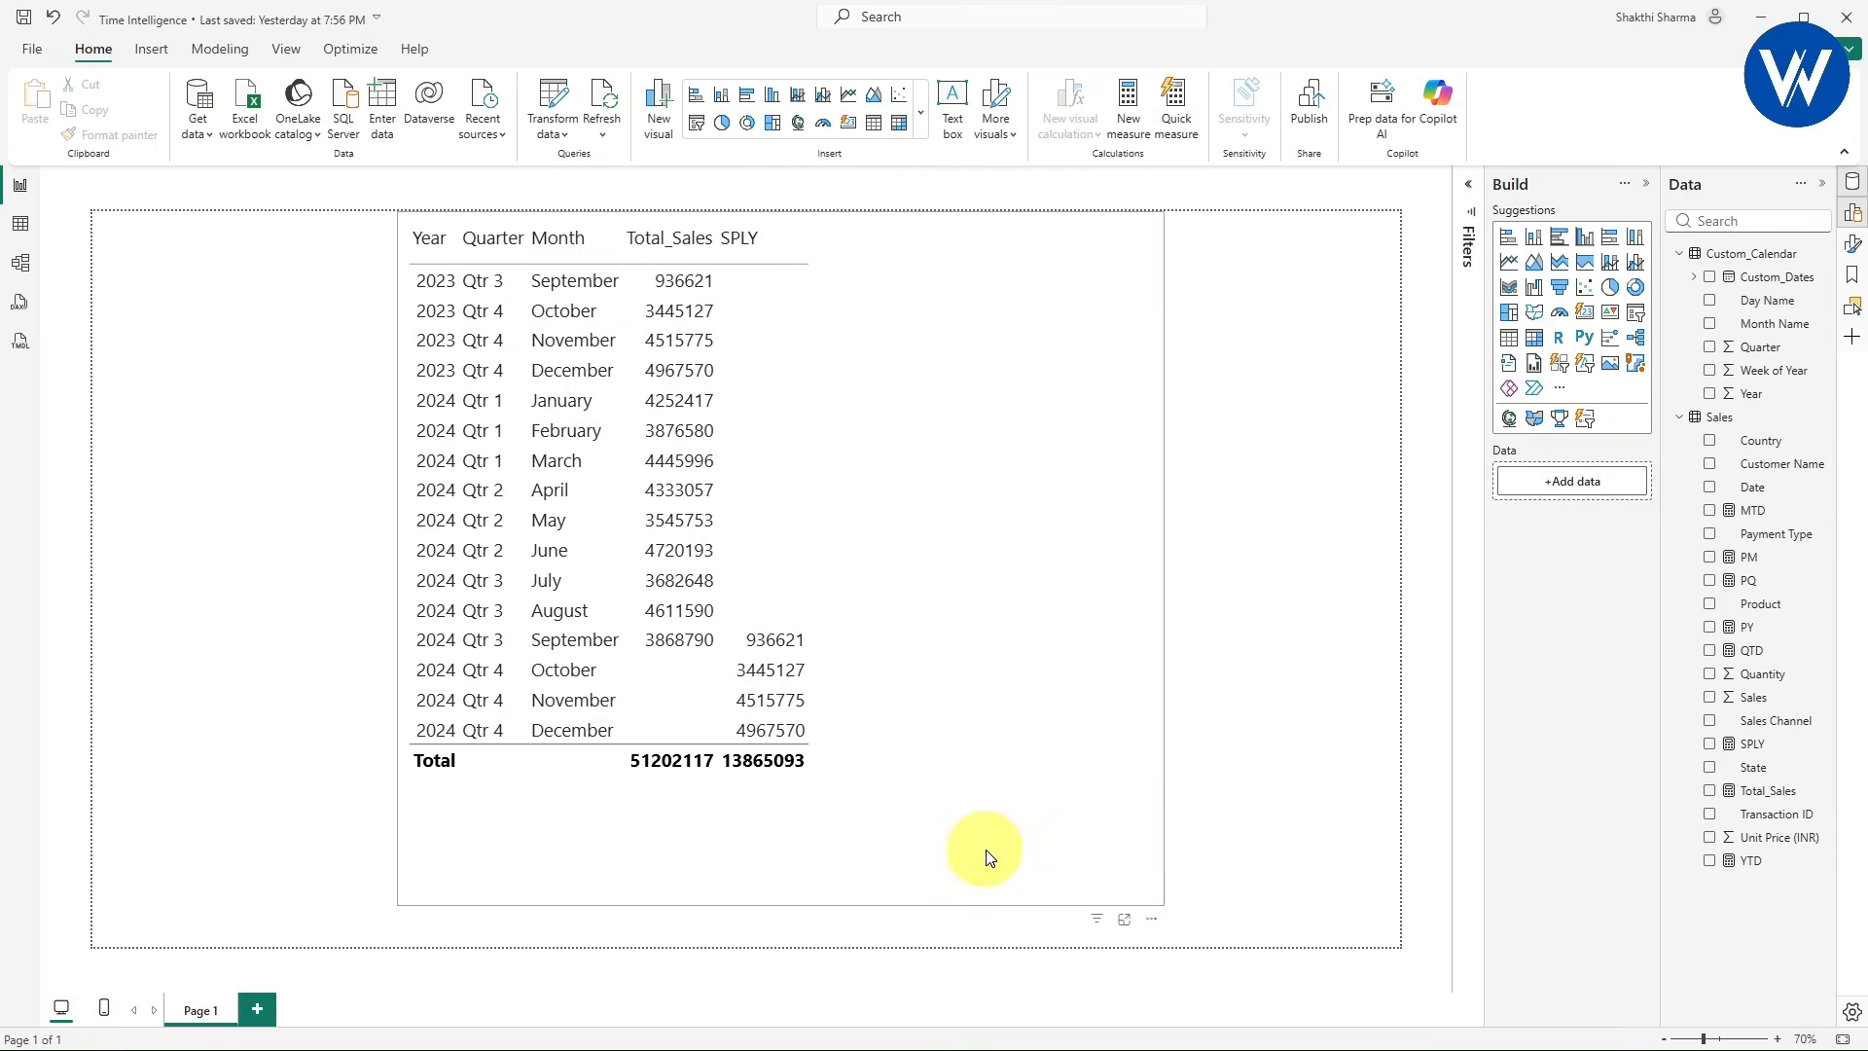
# - Remove the Month level of Custom_Dates from the table, leaving Year and Quarter
pyautogui.click(1157, 888)
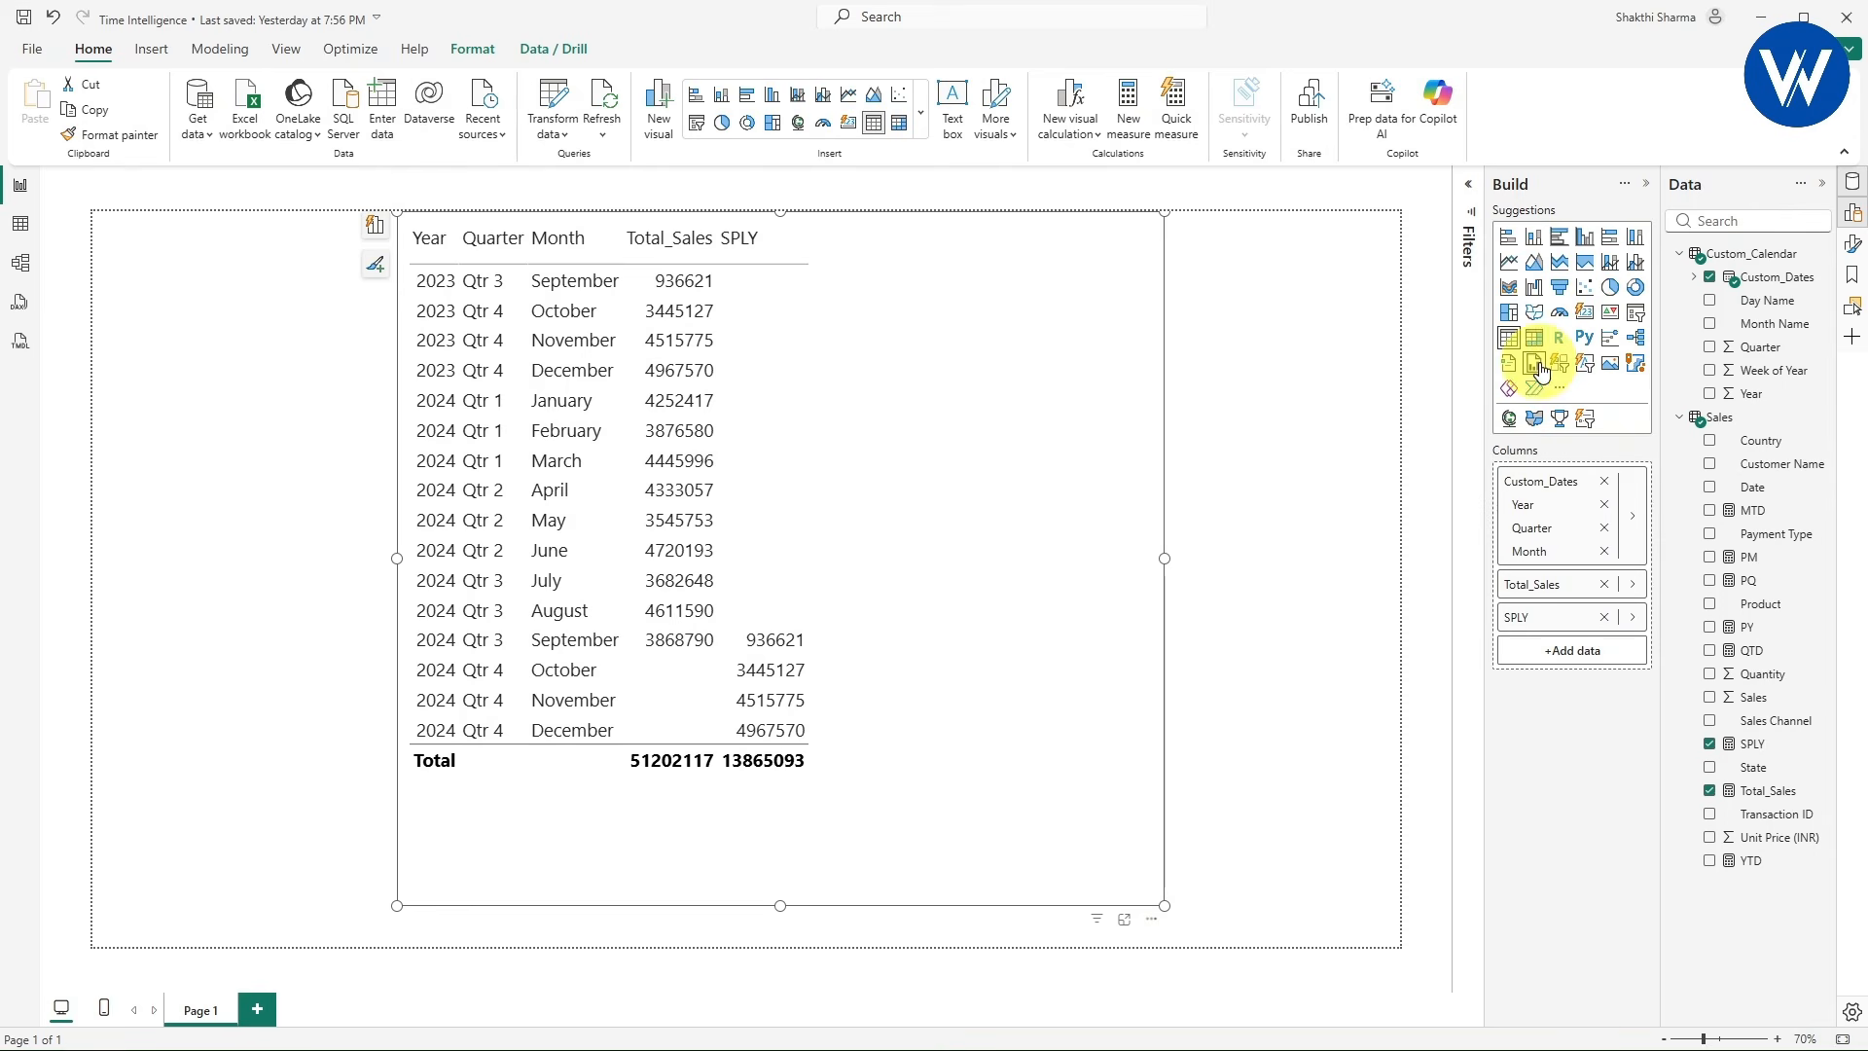
pyautogui.click(1604, 552)
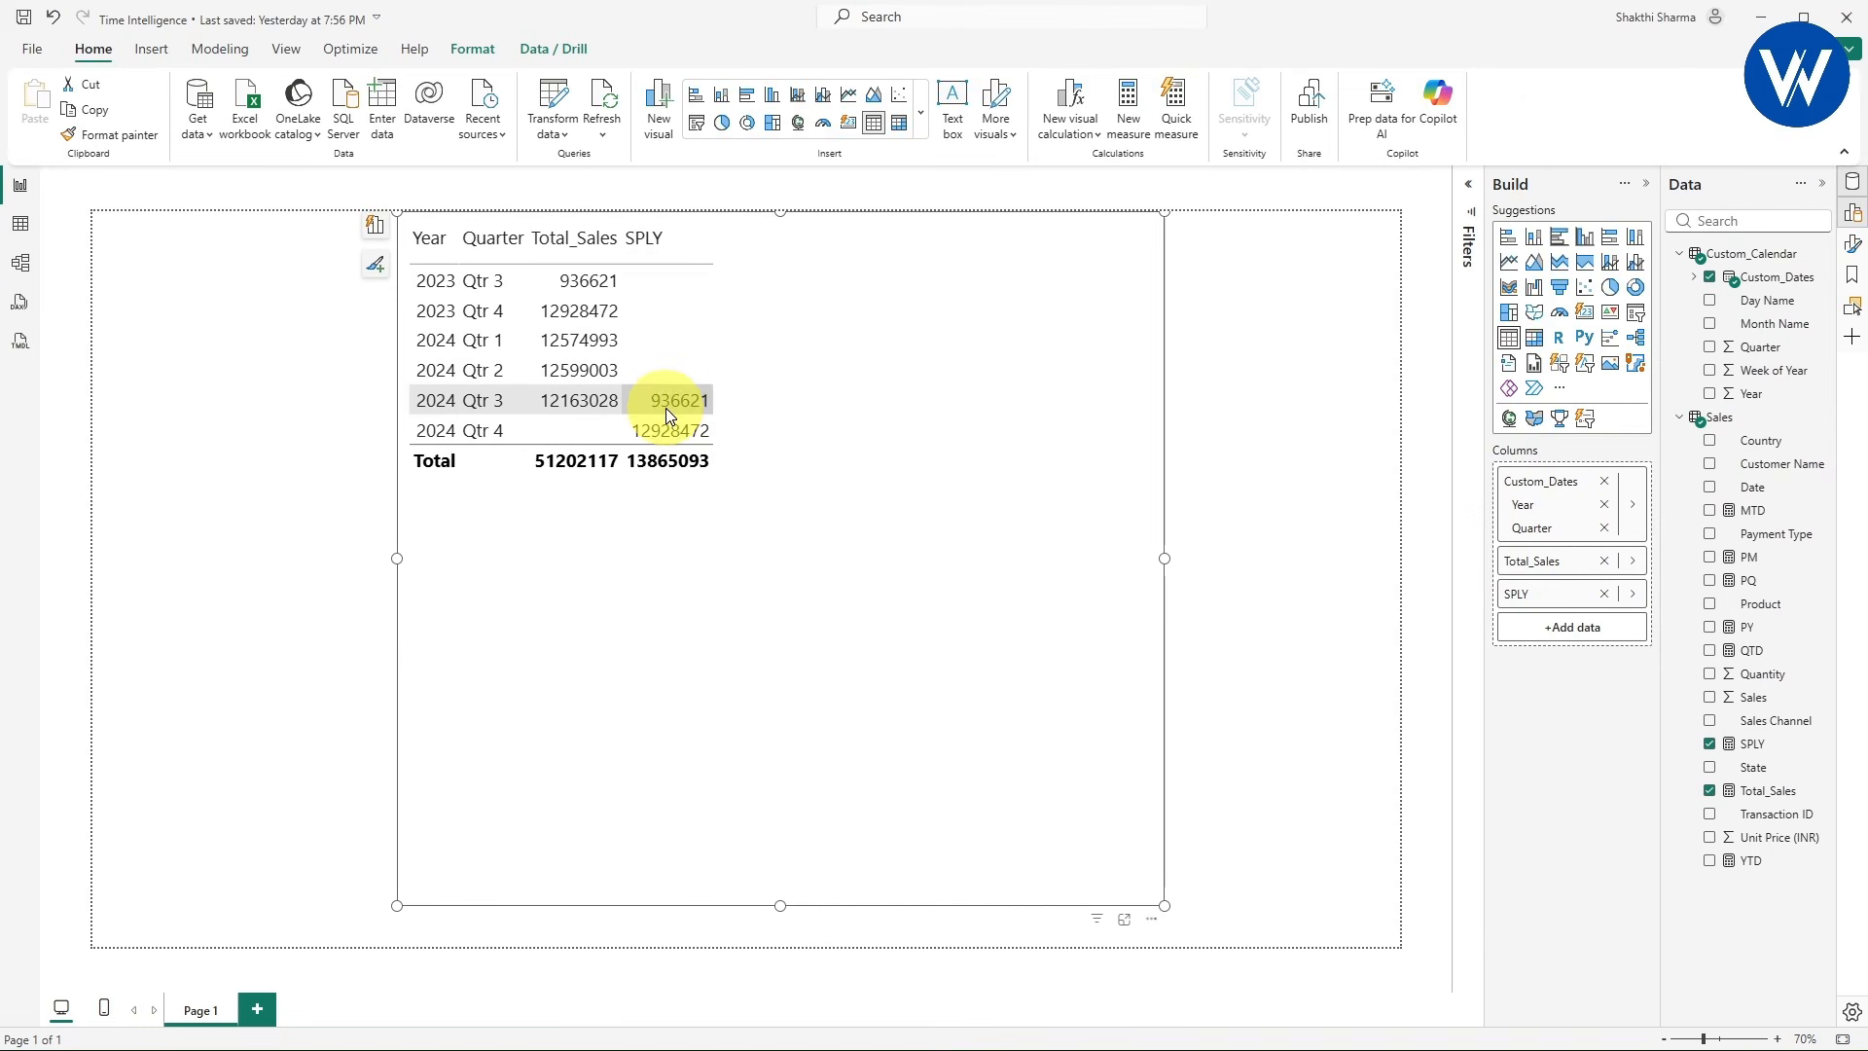
# - Convert the table to a clustered column chart and reduce its height by lowering its upper edge
pyautogui.click(1590, 251)
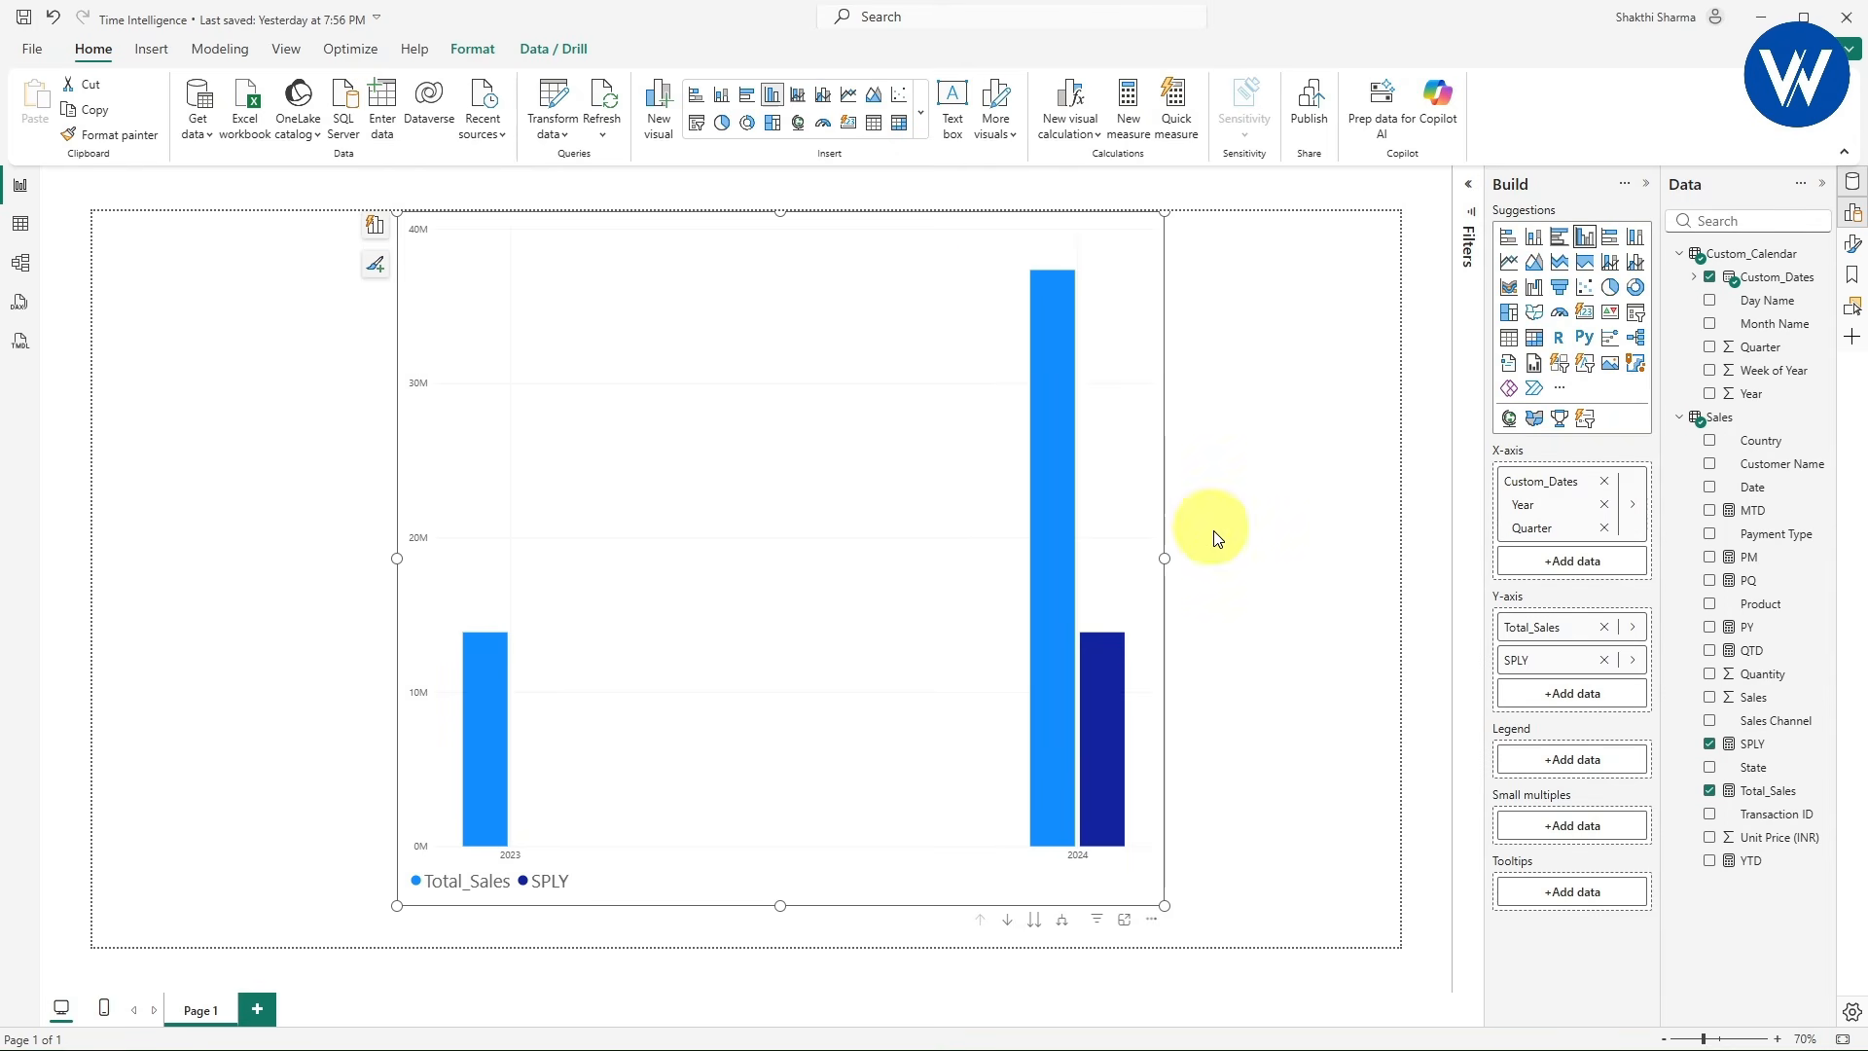
pyautogui.moveTo(779, 213); pyautogui.dragTo(821, 304)
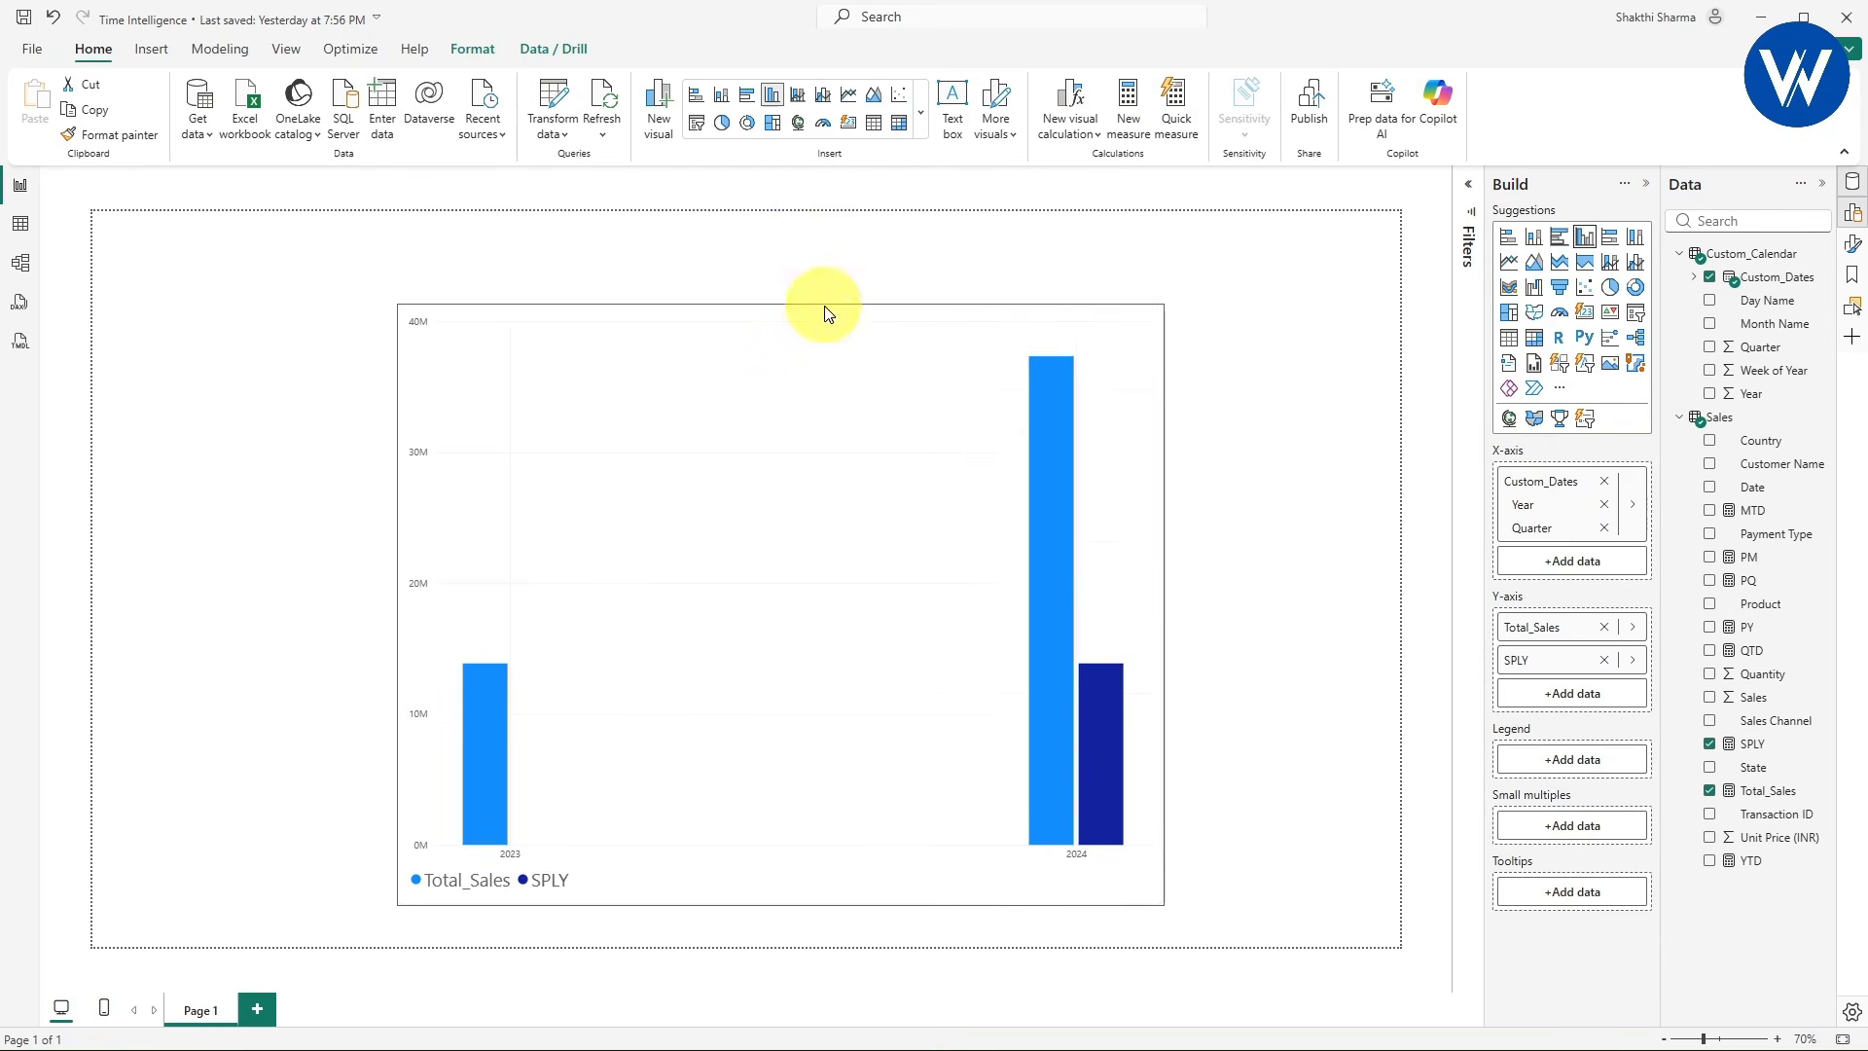
# - Expand the column chart to show quarters within each year, and make it slightly shorter and higher on the canvas
pyautogui.click(1061, 303)
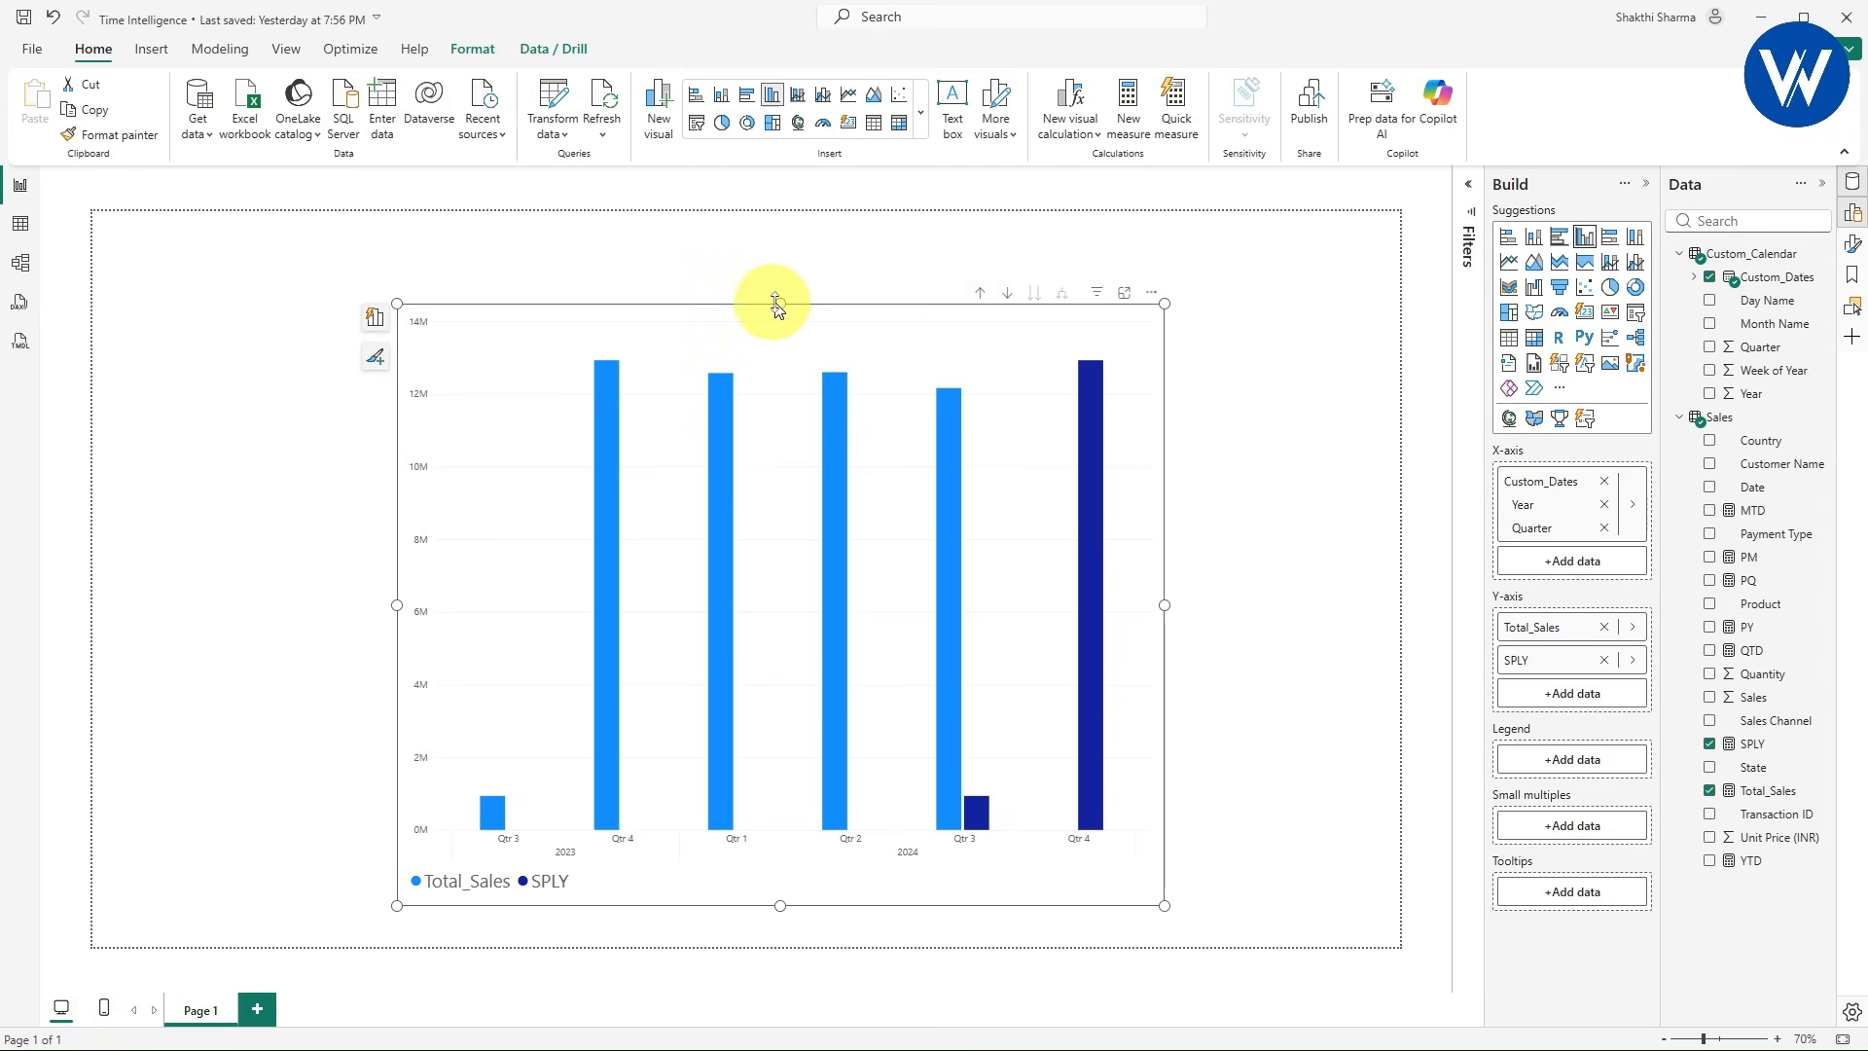
pyautogui.moveTo(778, 304)
pyautogui.mouseDown()
pyautogui.moveTo(781, 356)
pyautogui.moveTo(815, 296)
pyautogui.mouseUp()
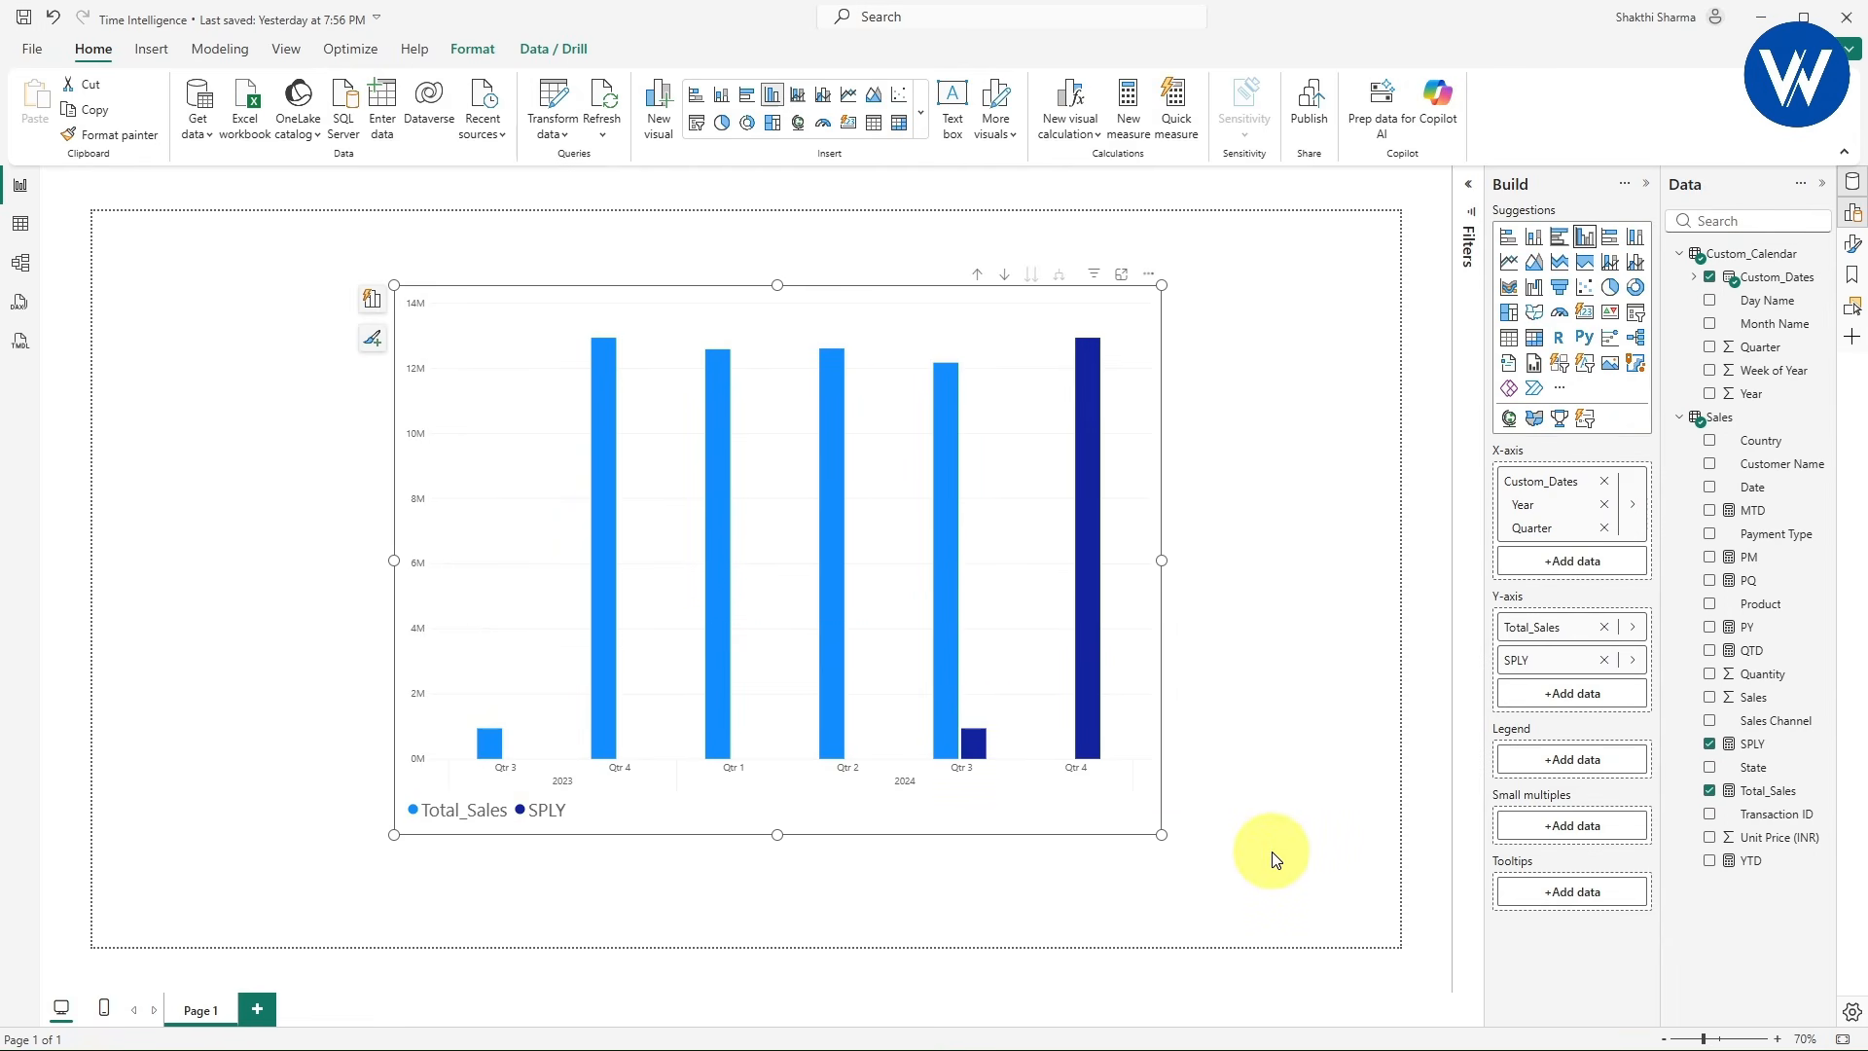
# - Box the Qtr 3 2024 columns, point arrows at both bars, and link SPLY to the boxed Qtr 3 2023 Total_Sales column
pyautogui.moveTo(923, 348); pyautogui.dragTo(1016, 780)
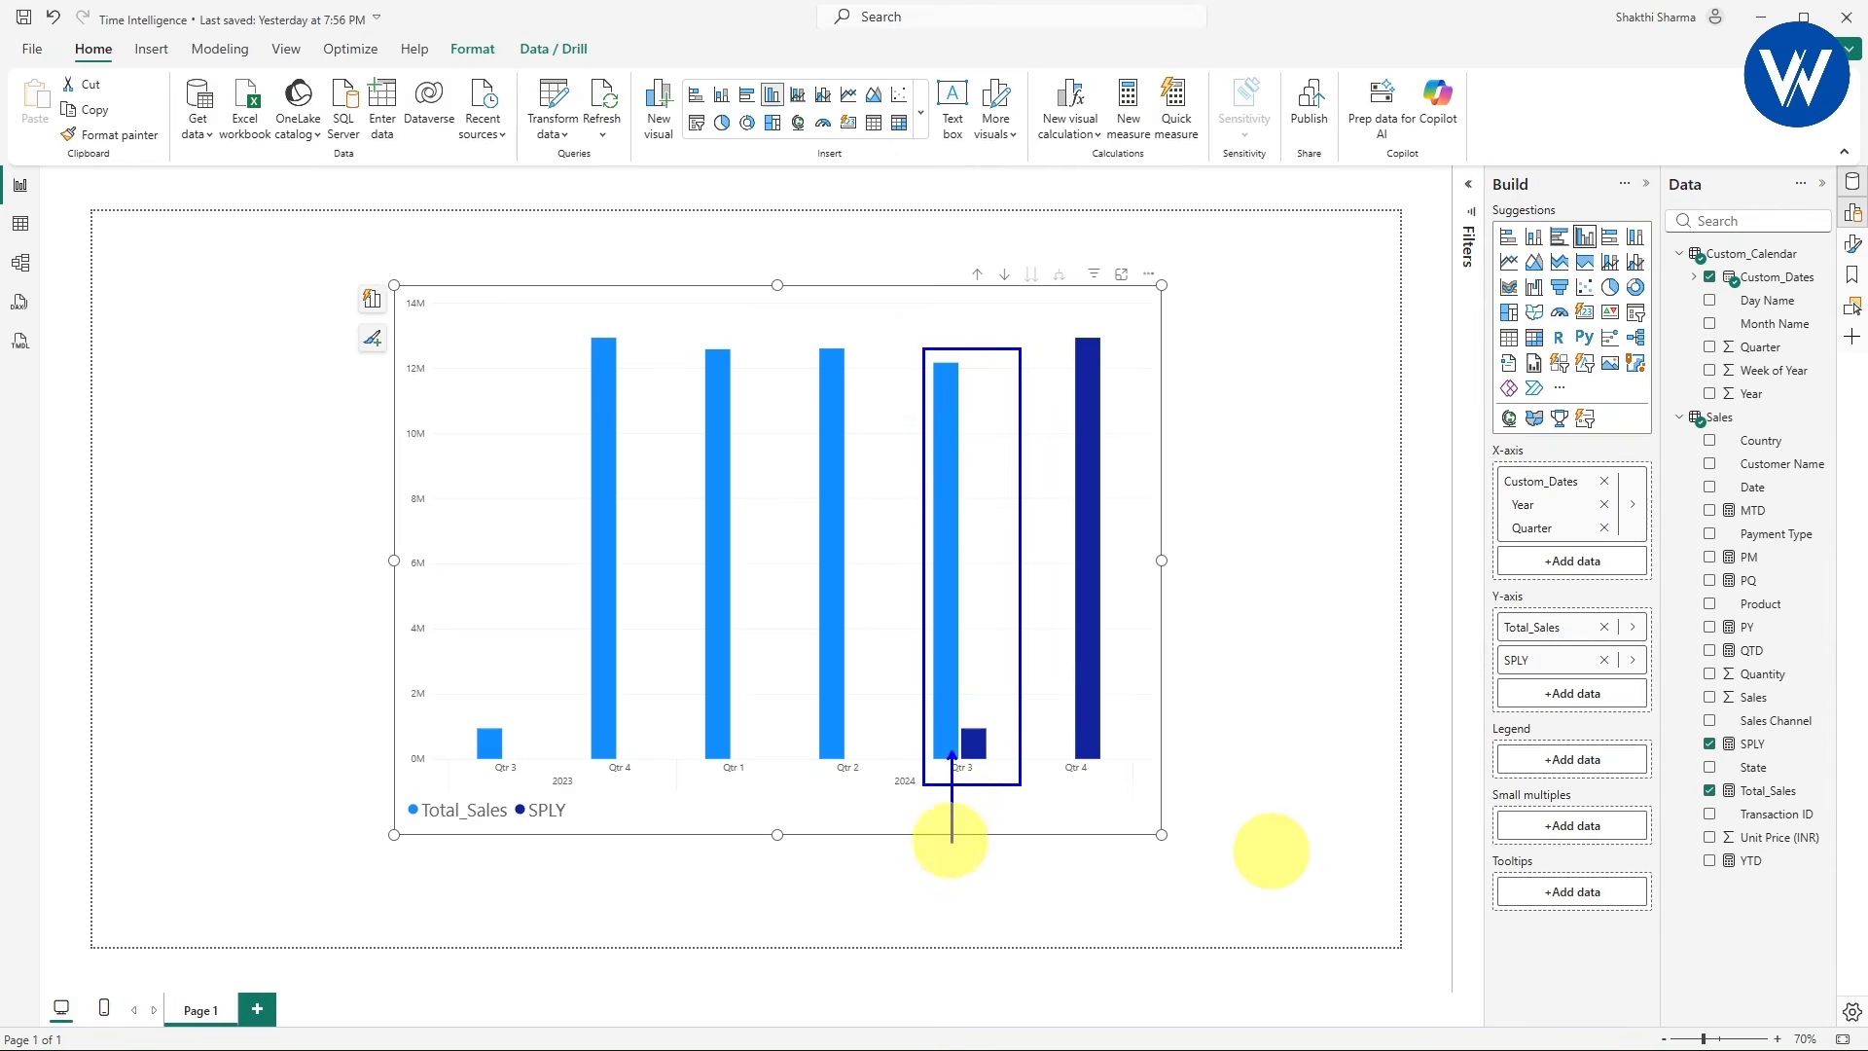
pyautogui.moveTo(951, 841); pyautogui.dragTo(952, 751)
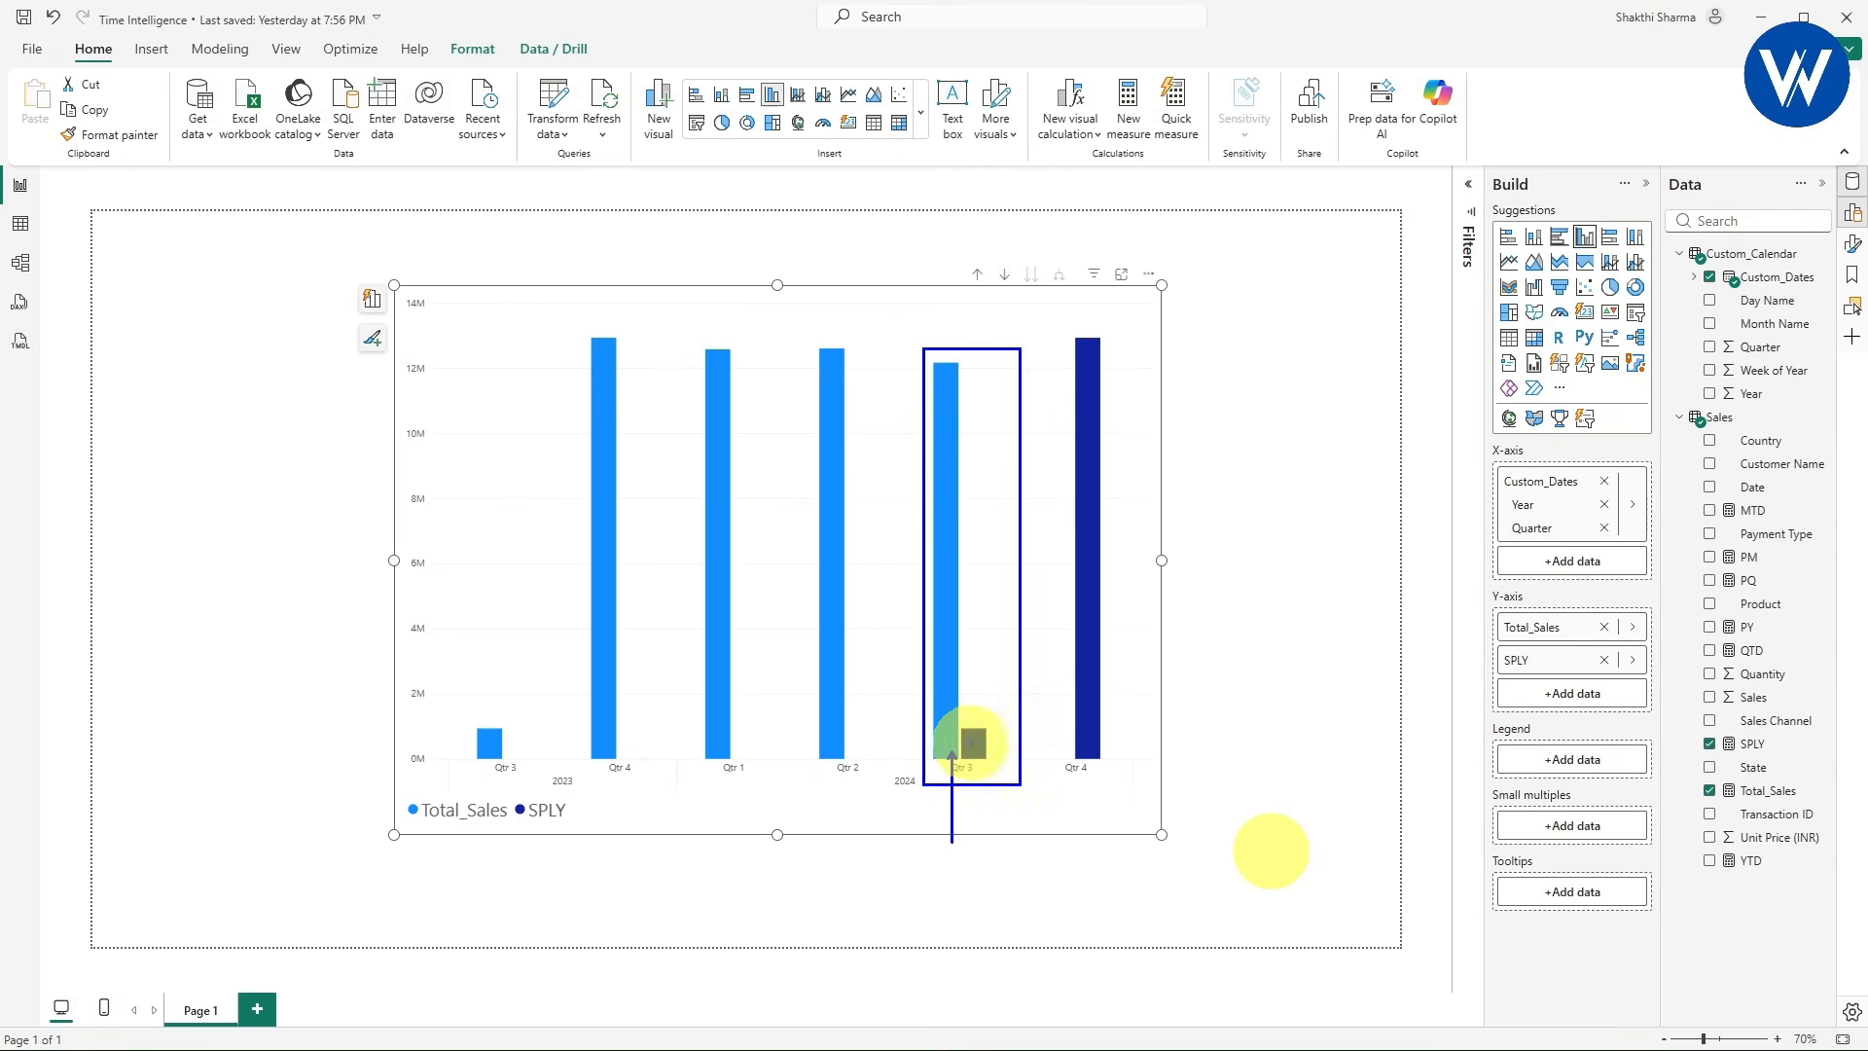
pyautogui.moveTo(976, 746); pyautogui.dragTo(978, 784)
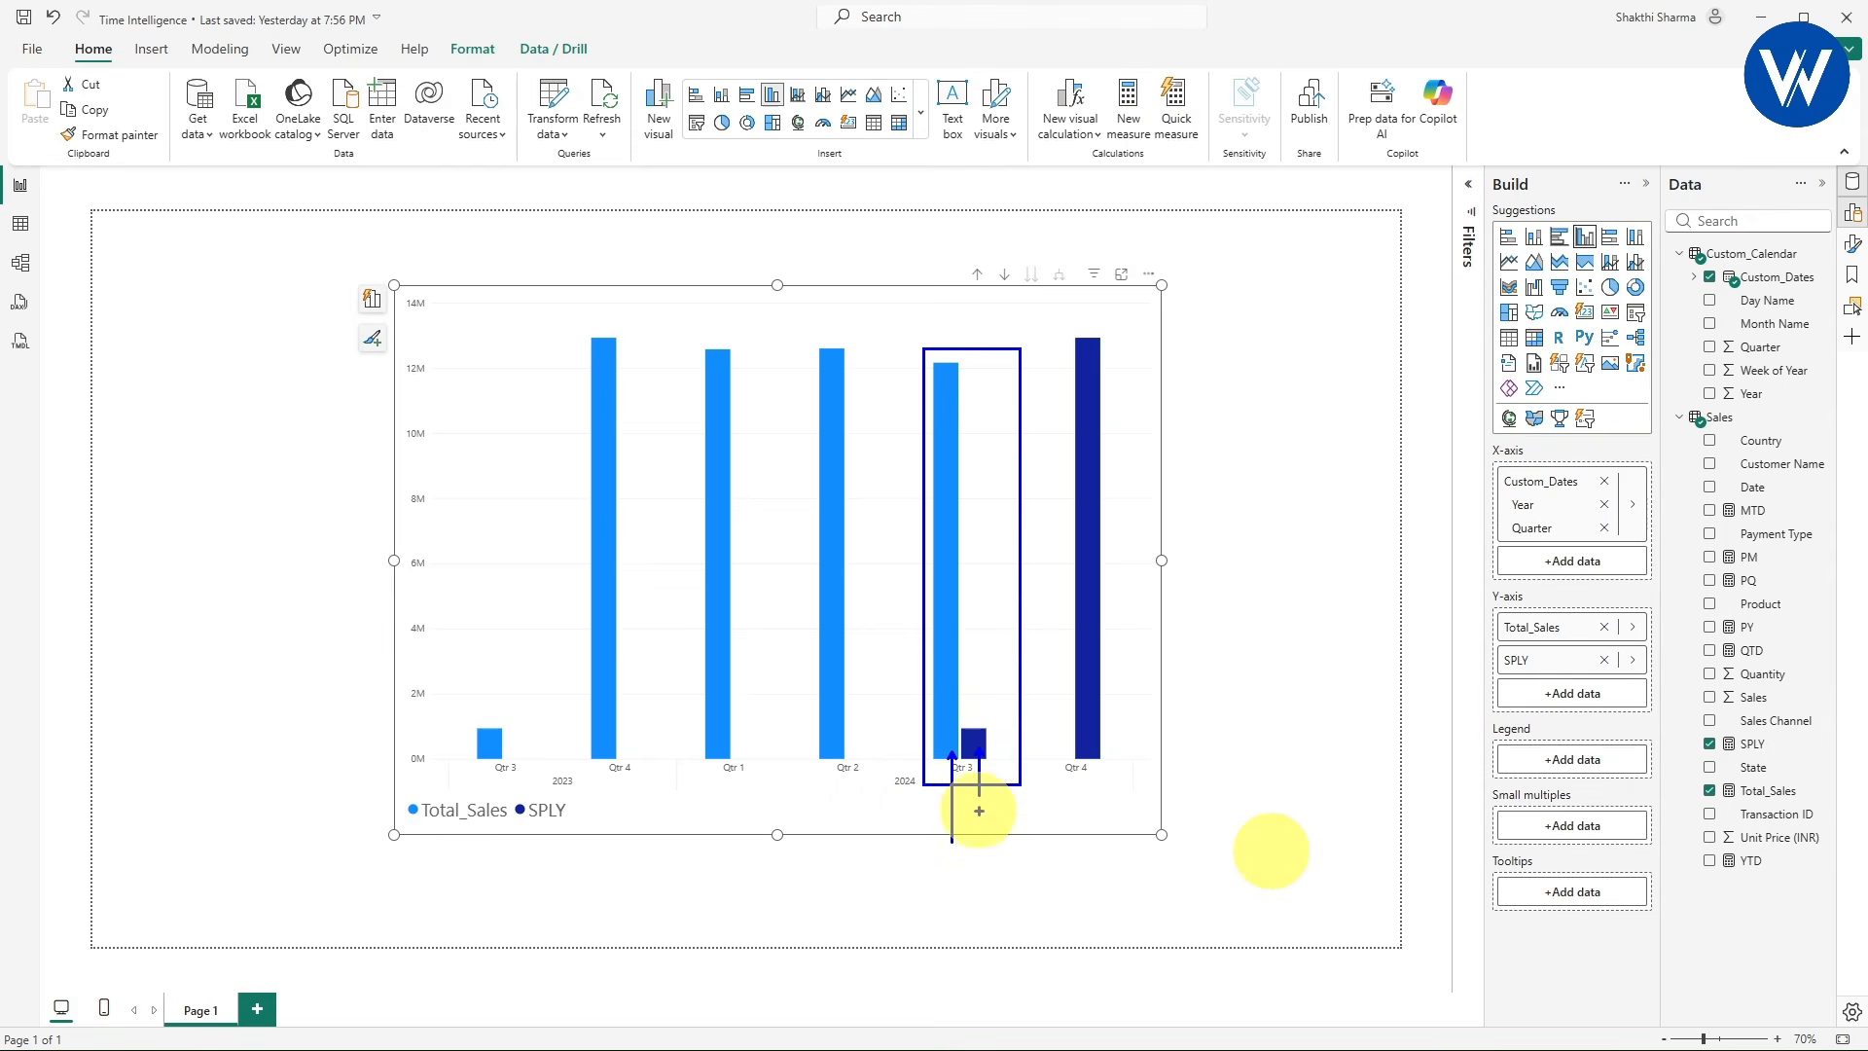
pyautogui.moveTo(468, 715)
pyautogui.mouseDown()
pyautogui.moveTo(528, 775)
pyautogui.moveTo(804, 913)
pyautogui.moveTo(966, 770)
pyautogui.mouseUp()
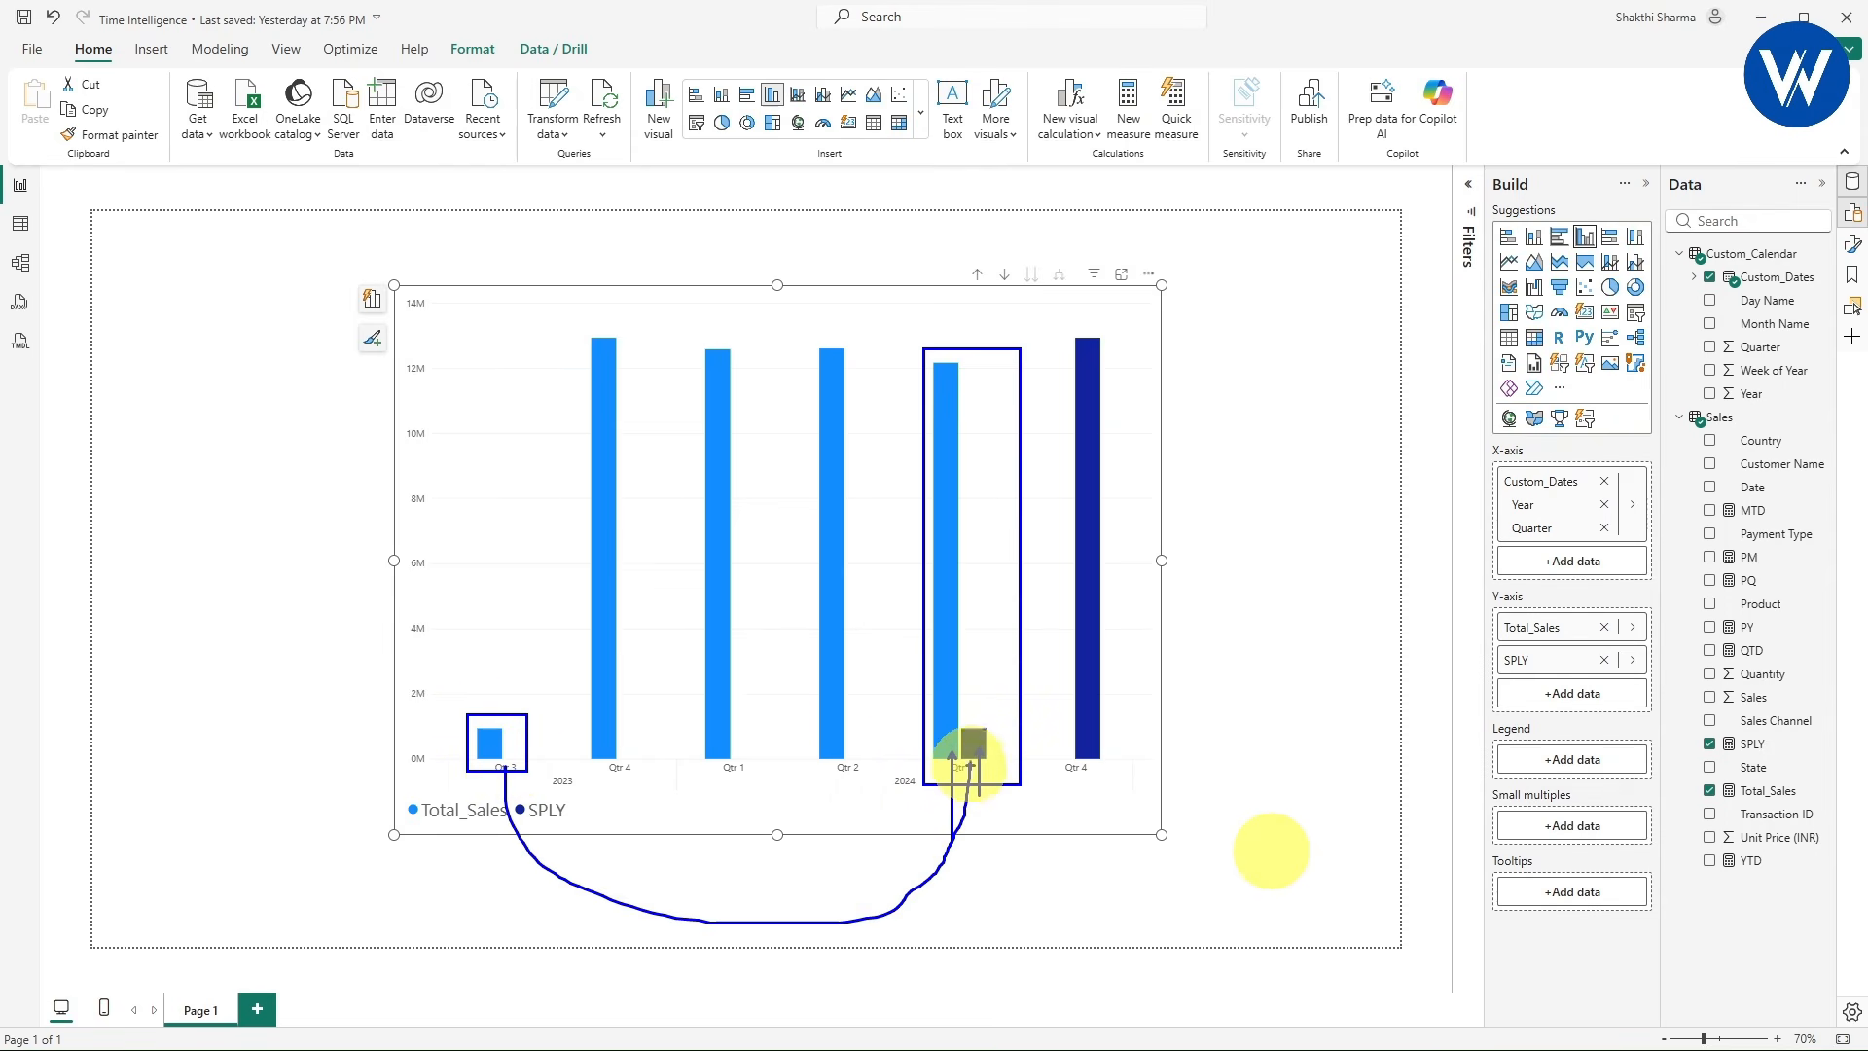
# - Box the Qtr 4 columns of 2024 and 2023, link them with a curve, and clear all annotations
pyautogui.moveTo(1051, 325)
pyautogui.mouseDown()
pyautogui.moveTo(1139, 687)
pyautogui.moveTo(1127, 786)
pyautogui.mouseUp()
pyautogui.moveTo(575, 322)
pyautogui.mouseDown()
pyautogui.moveTo(633, 562)
pyautogui.moveTo(653, 780)
pyautogui.moveTo(1065, 808)
pyautogui.mouseUp()
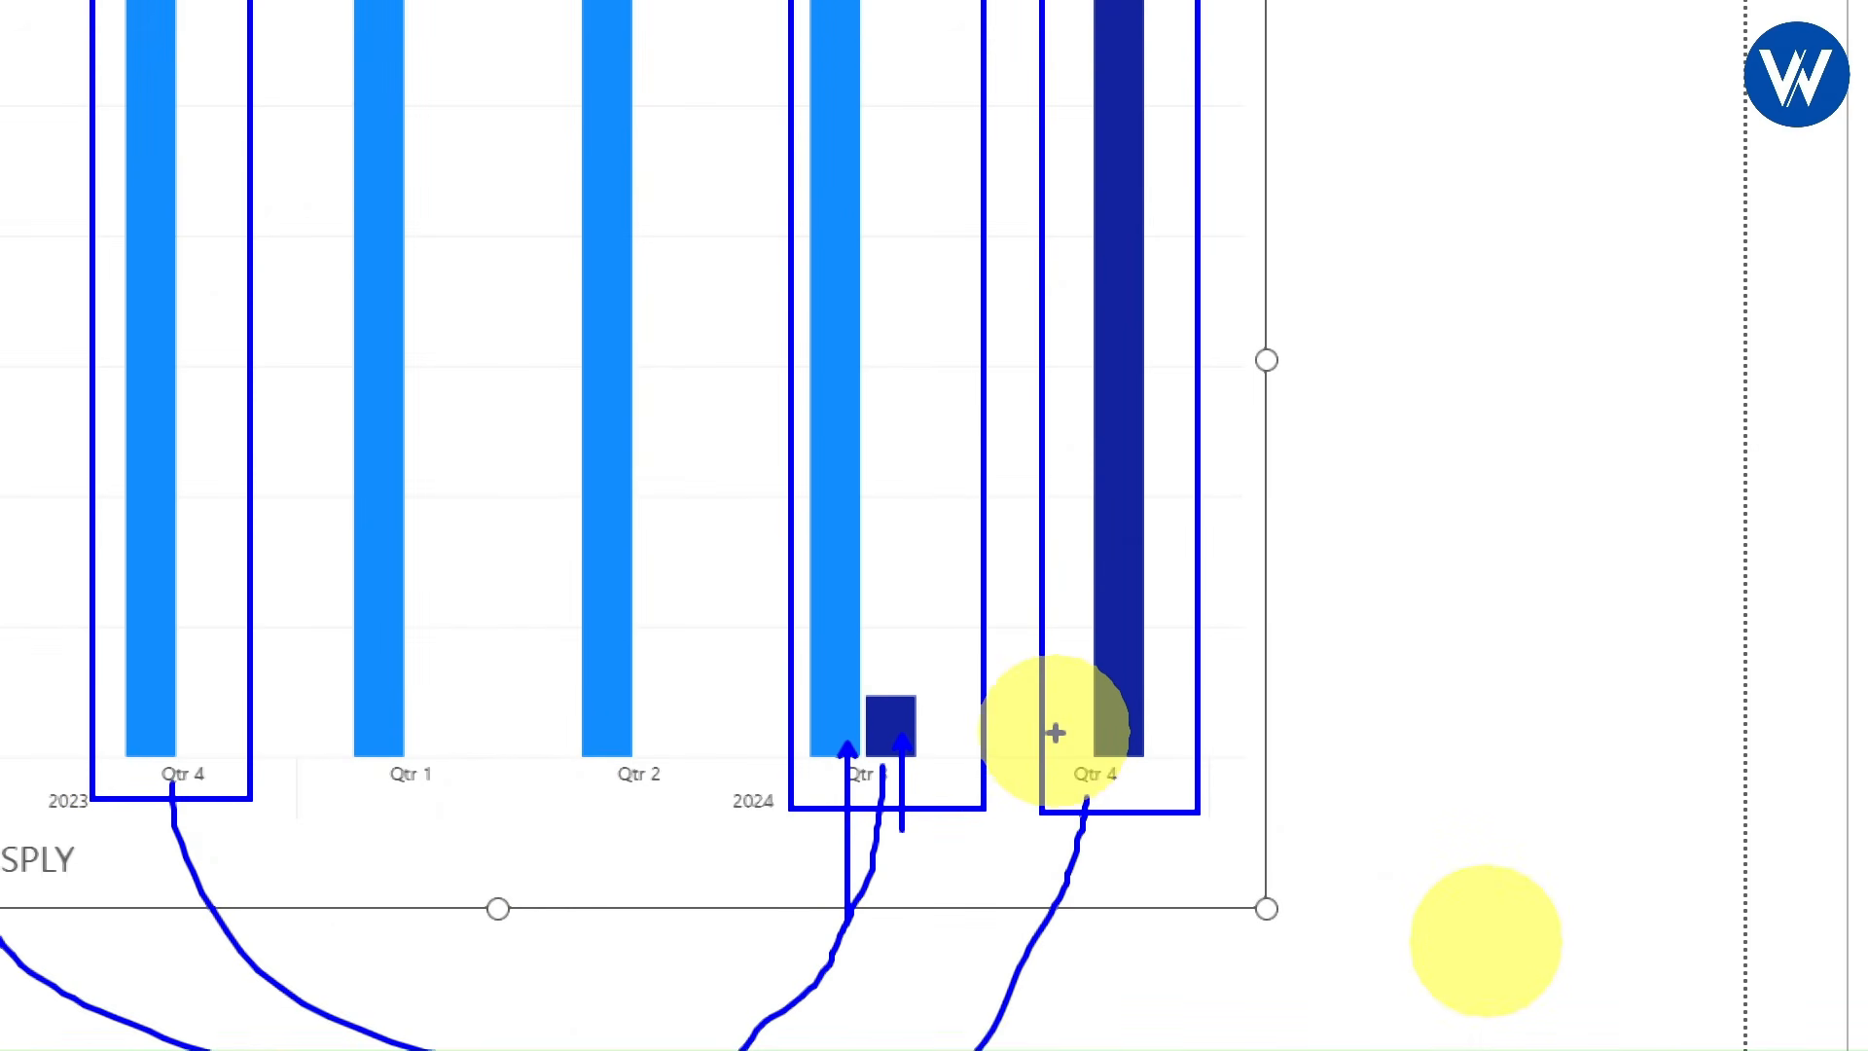
pyautogui.press('Escape')
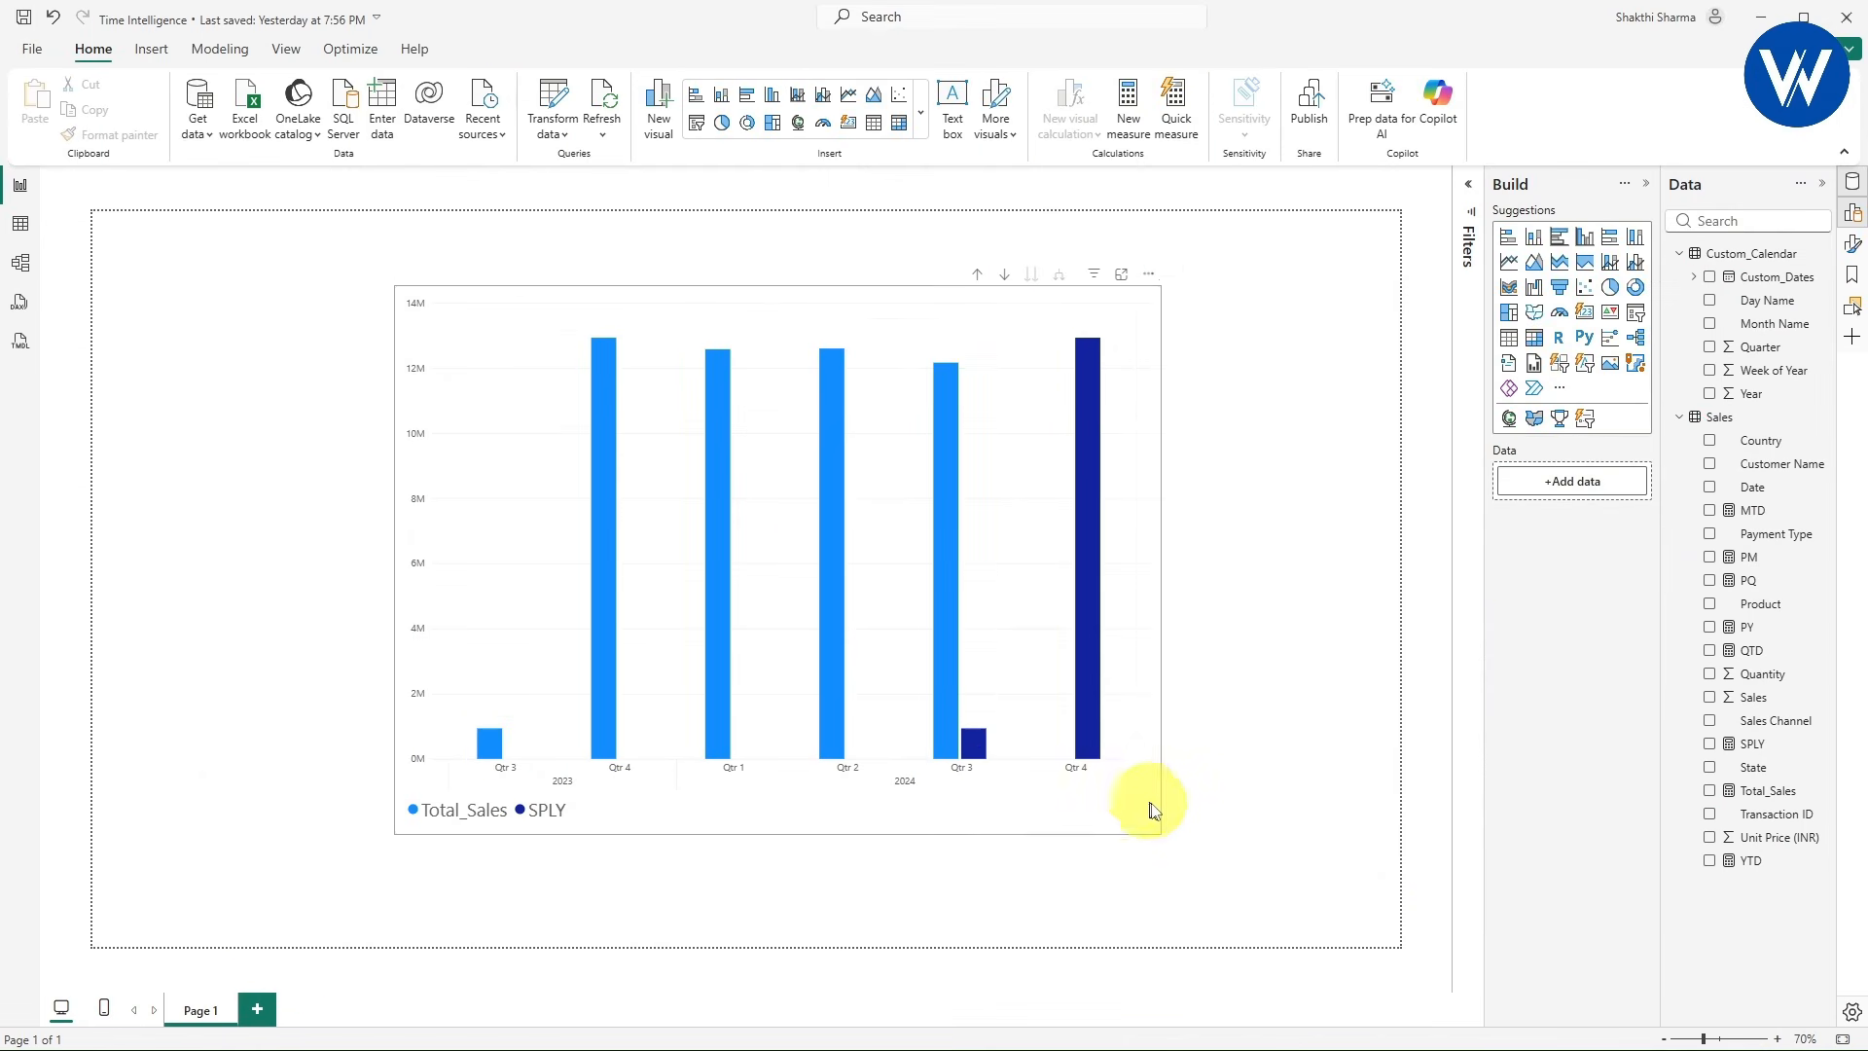
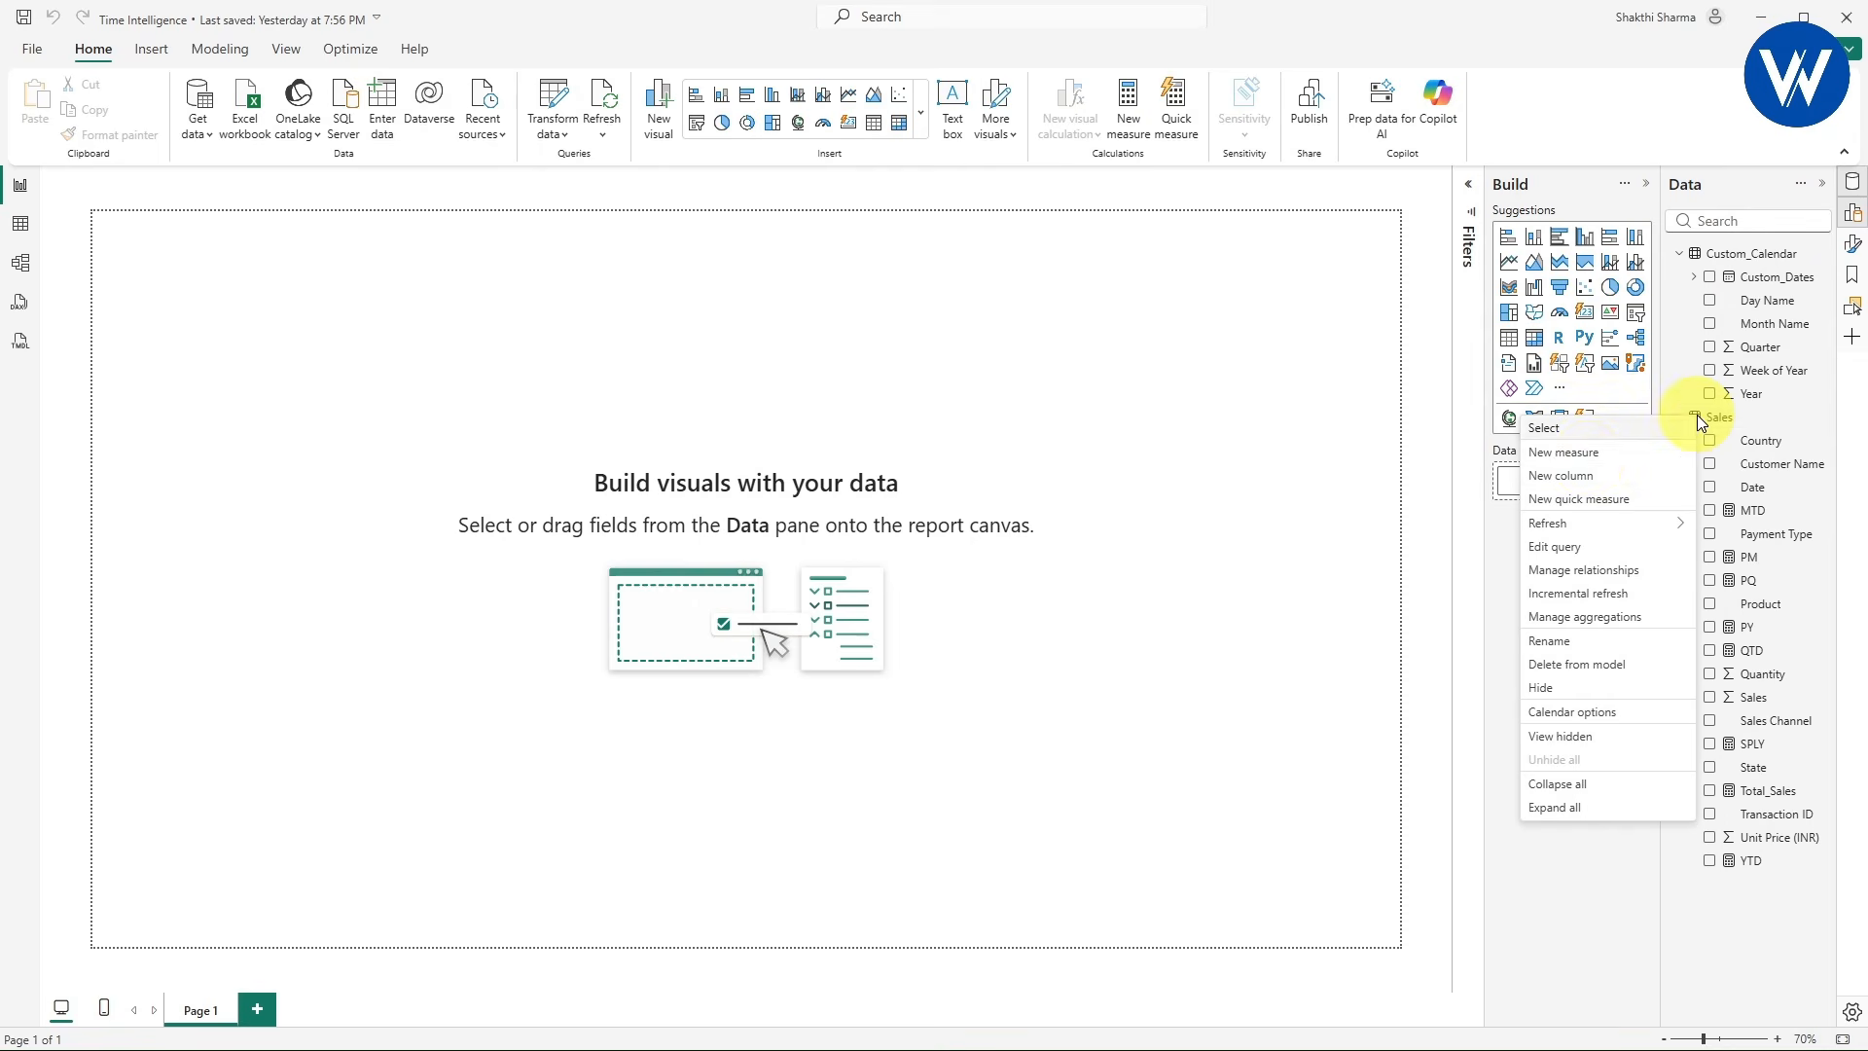
# - Create a new measure in the Sales table and name it DATES_IN_PERIOD
pyautogui.click(1566, 445)
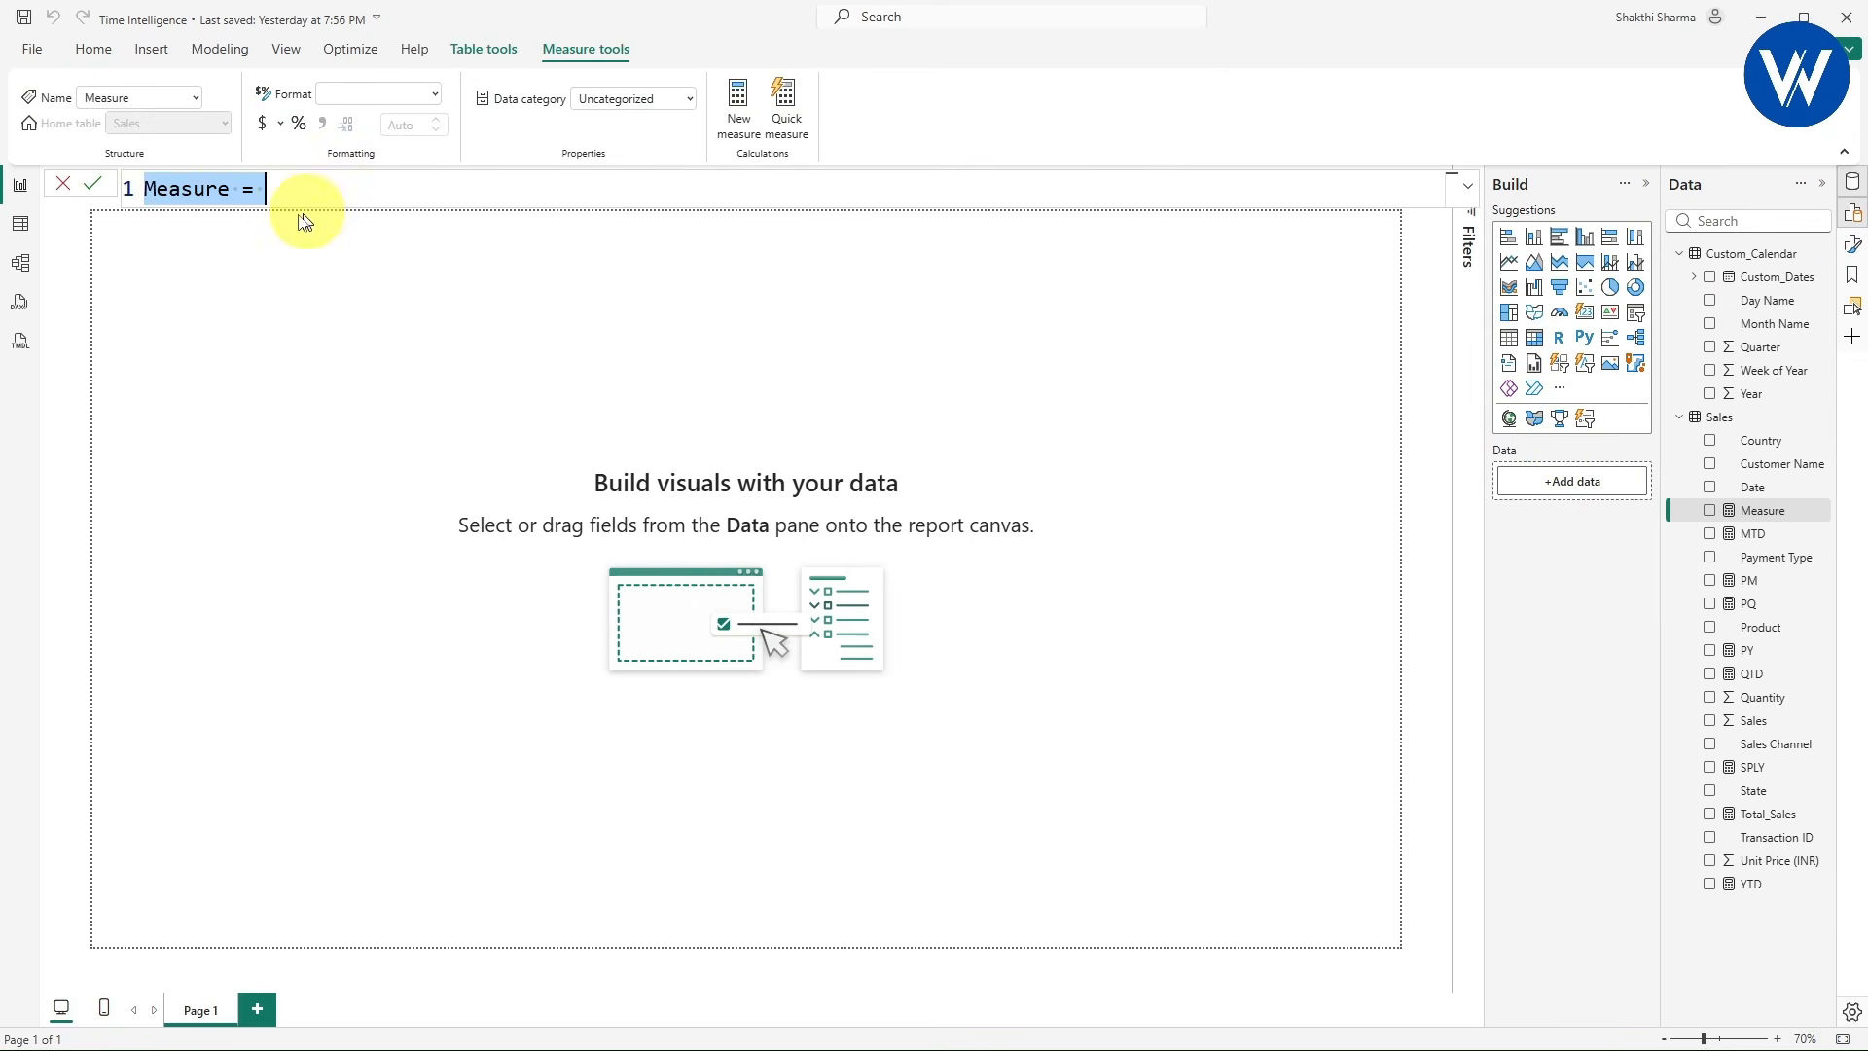
pyautogui.scroll(3, 222, 191)
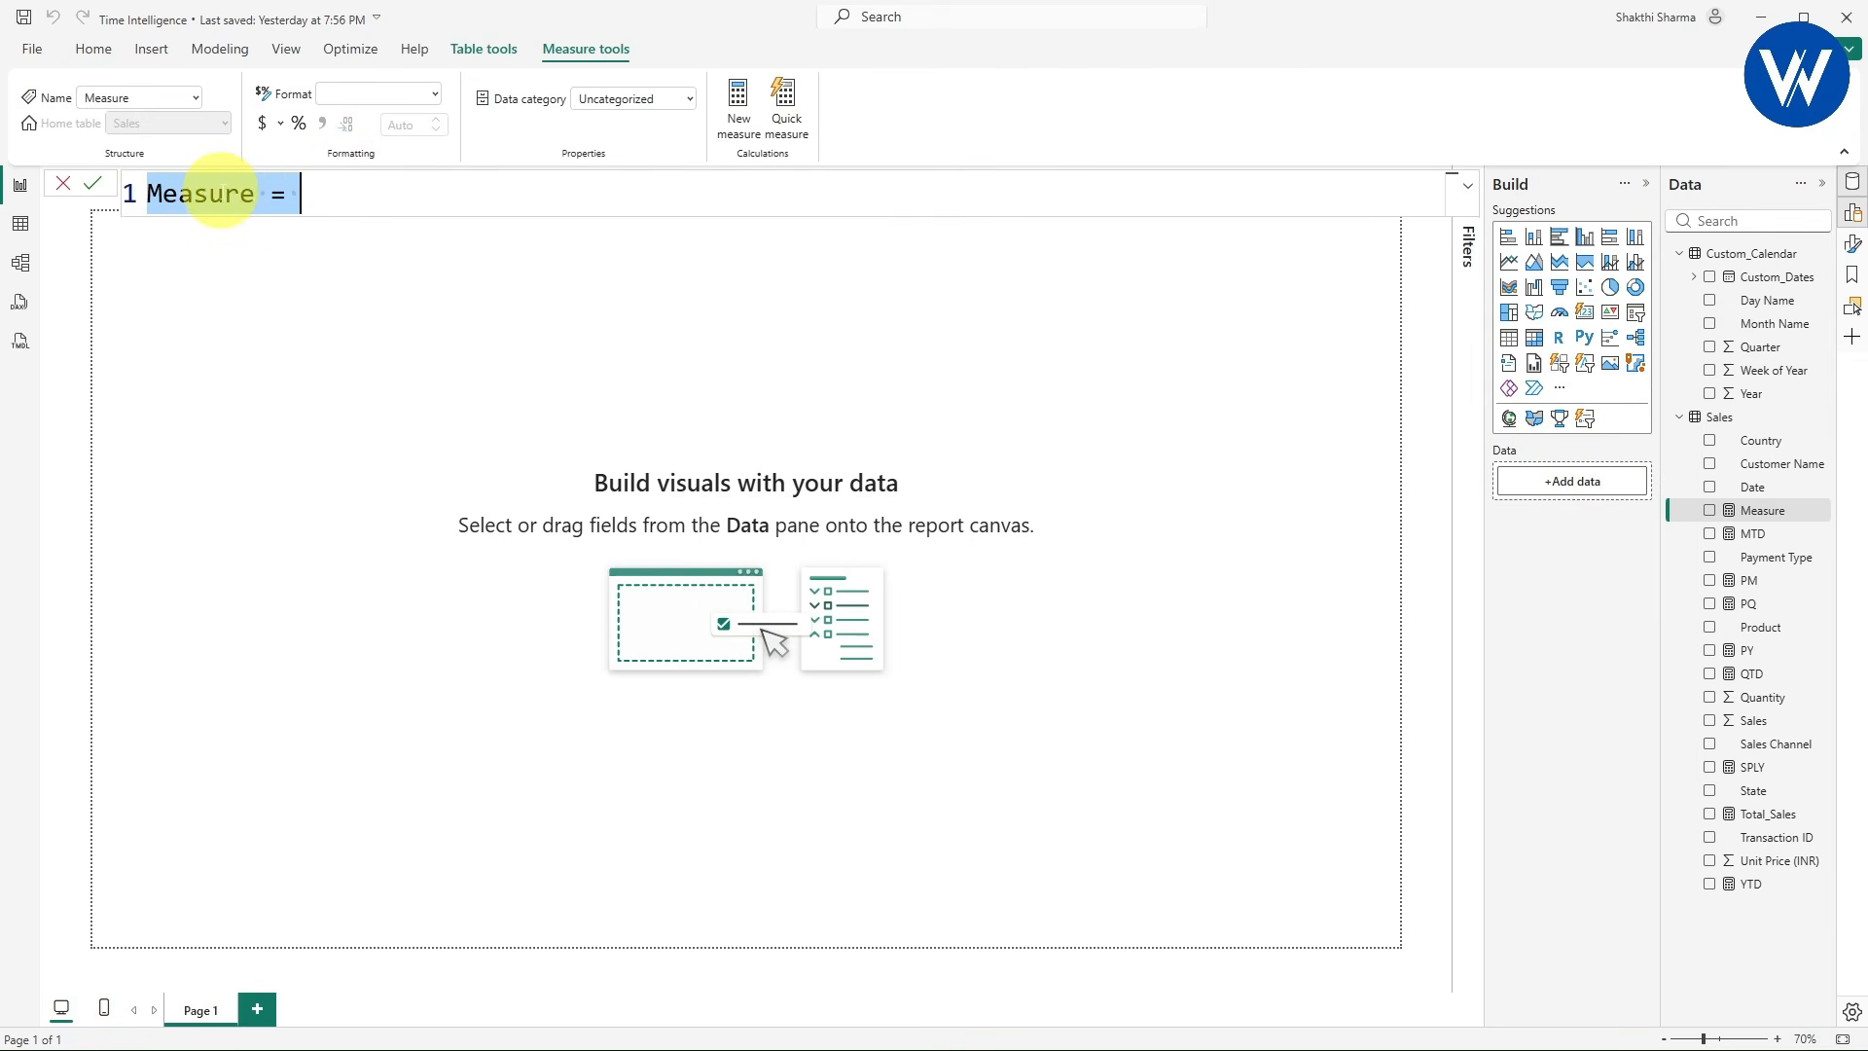
pyautogui.click(269, 198)
pyautogui.moveTo(285, 199); pyautogui.dragTo(141, 206)
pyautogui.write('DATES')
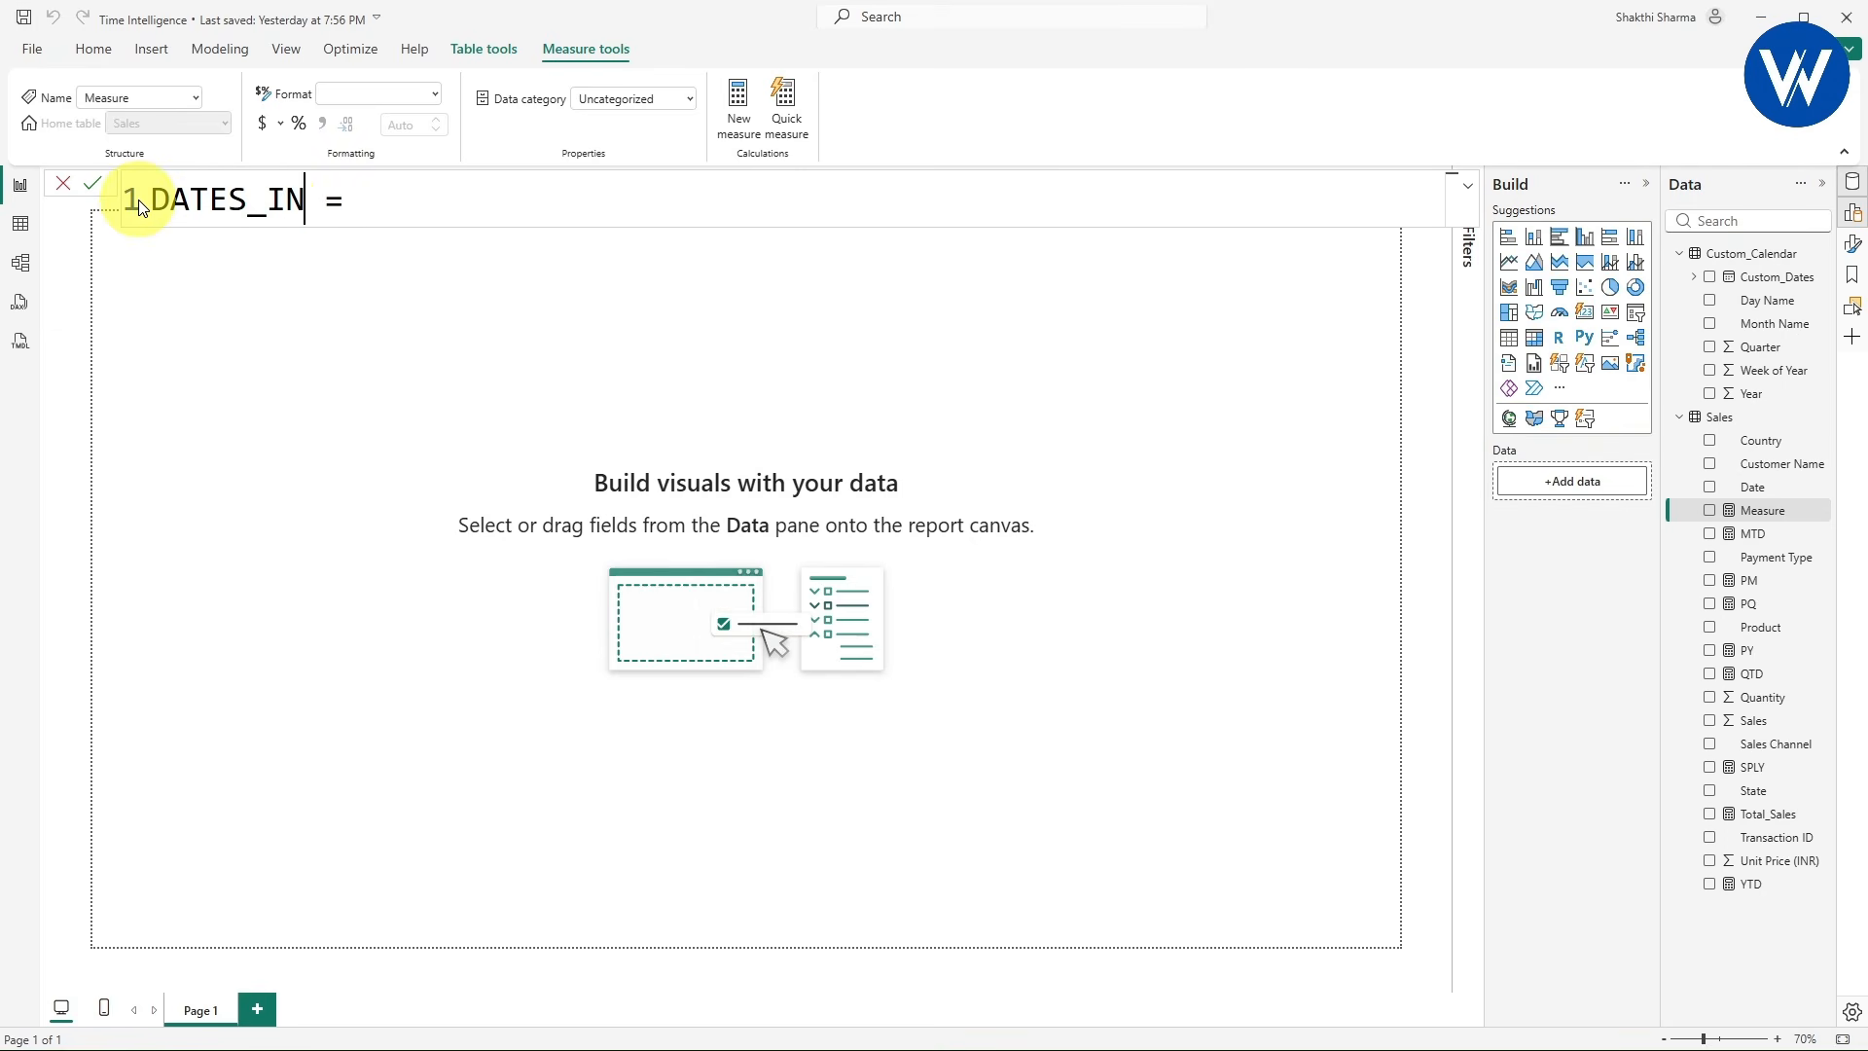
pyautogui.write('_IN_PERIOD')
# - Begin the measure's formula with CALCULATE and use [Total_Sales] as its expression
pyautogui.click(498, 199)
pyautogui.write('CALC')
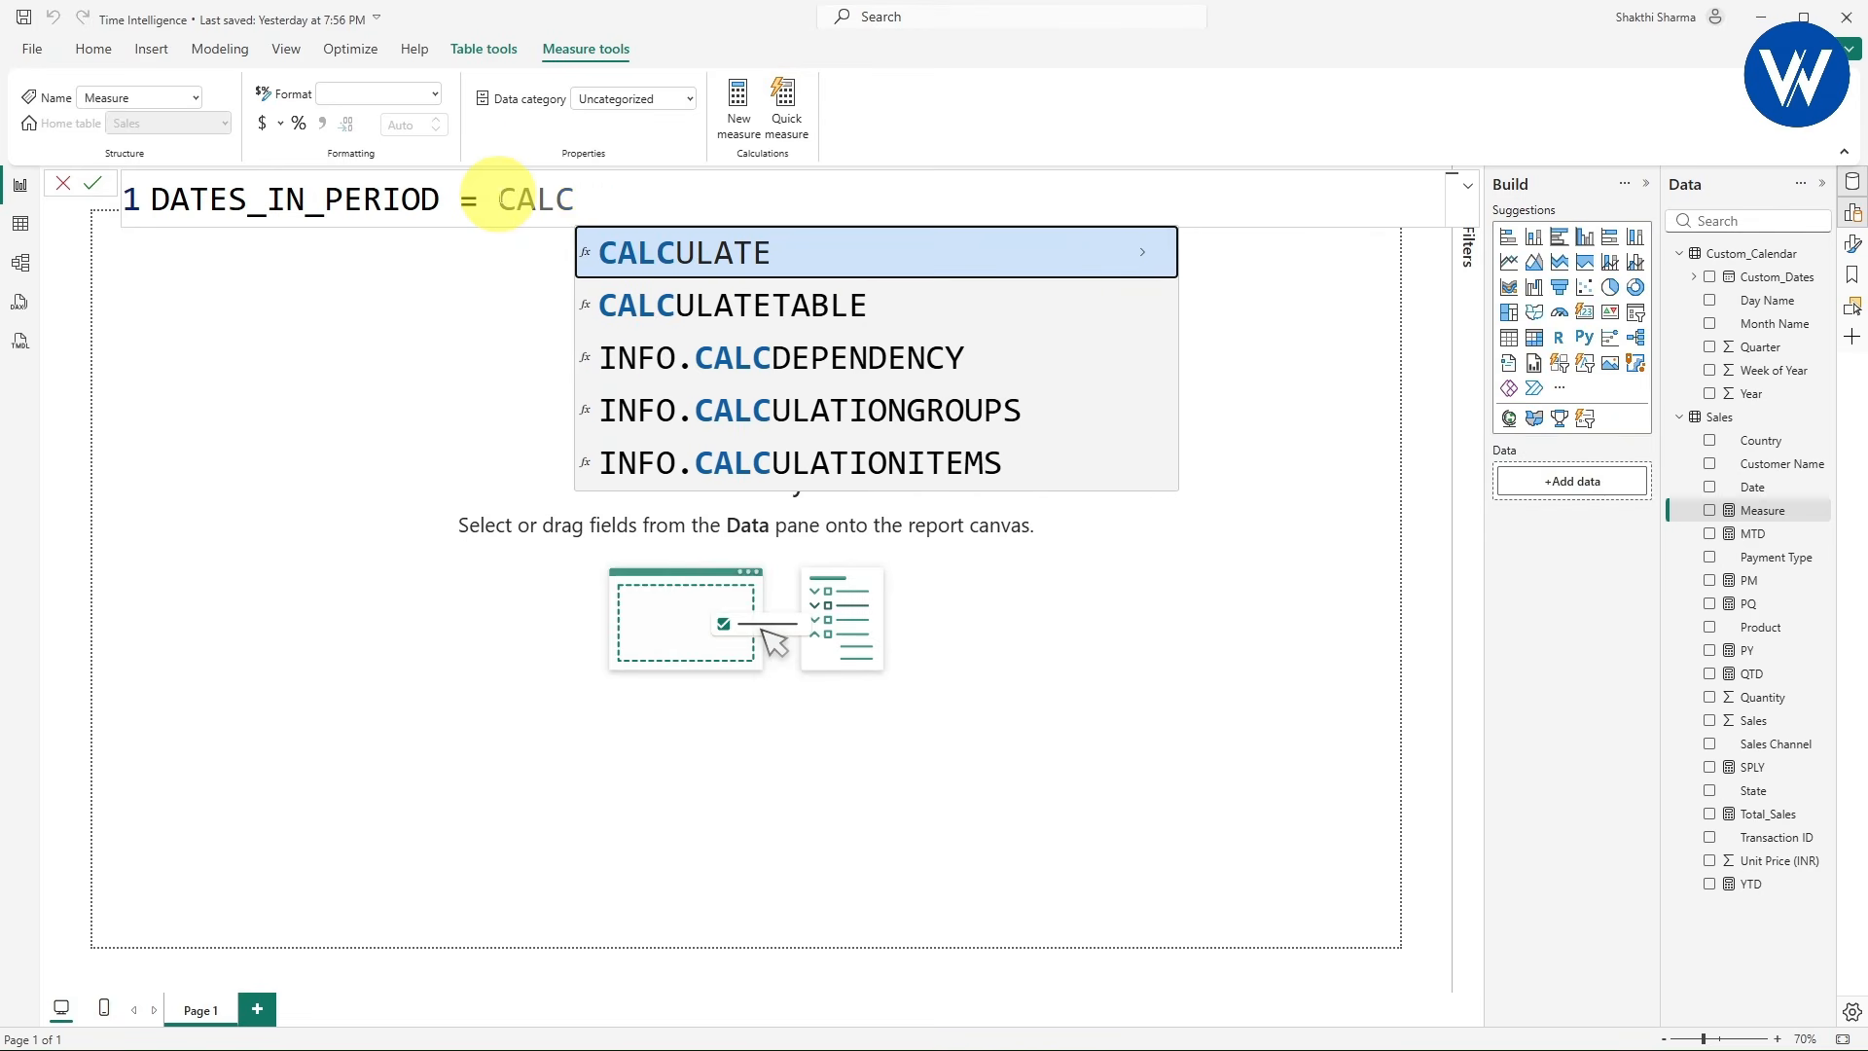
pyautogui.press('Tab')
pyautogui.write('TO')
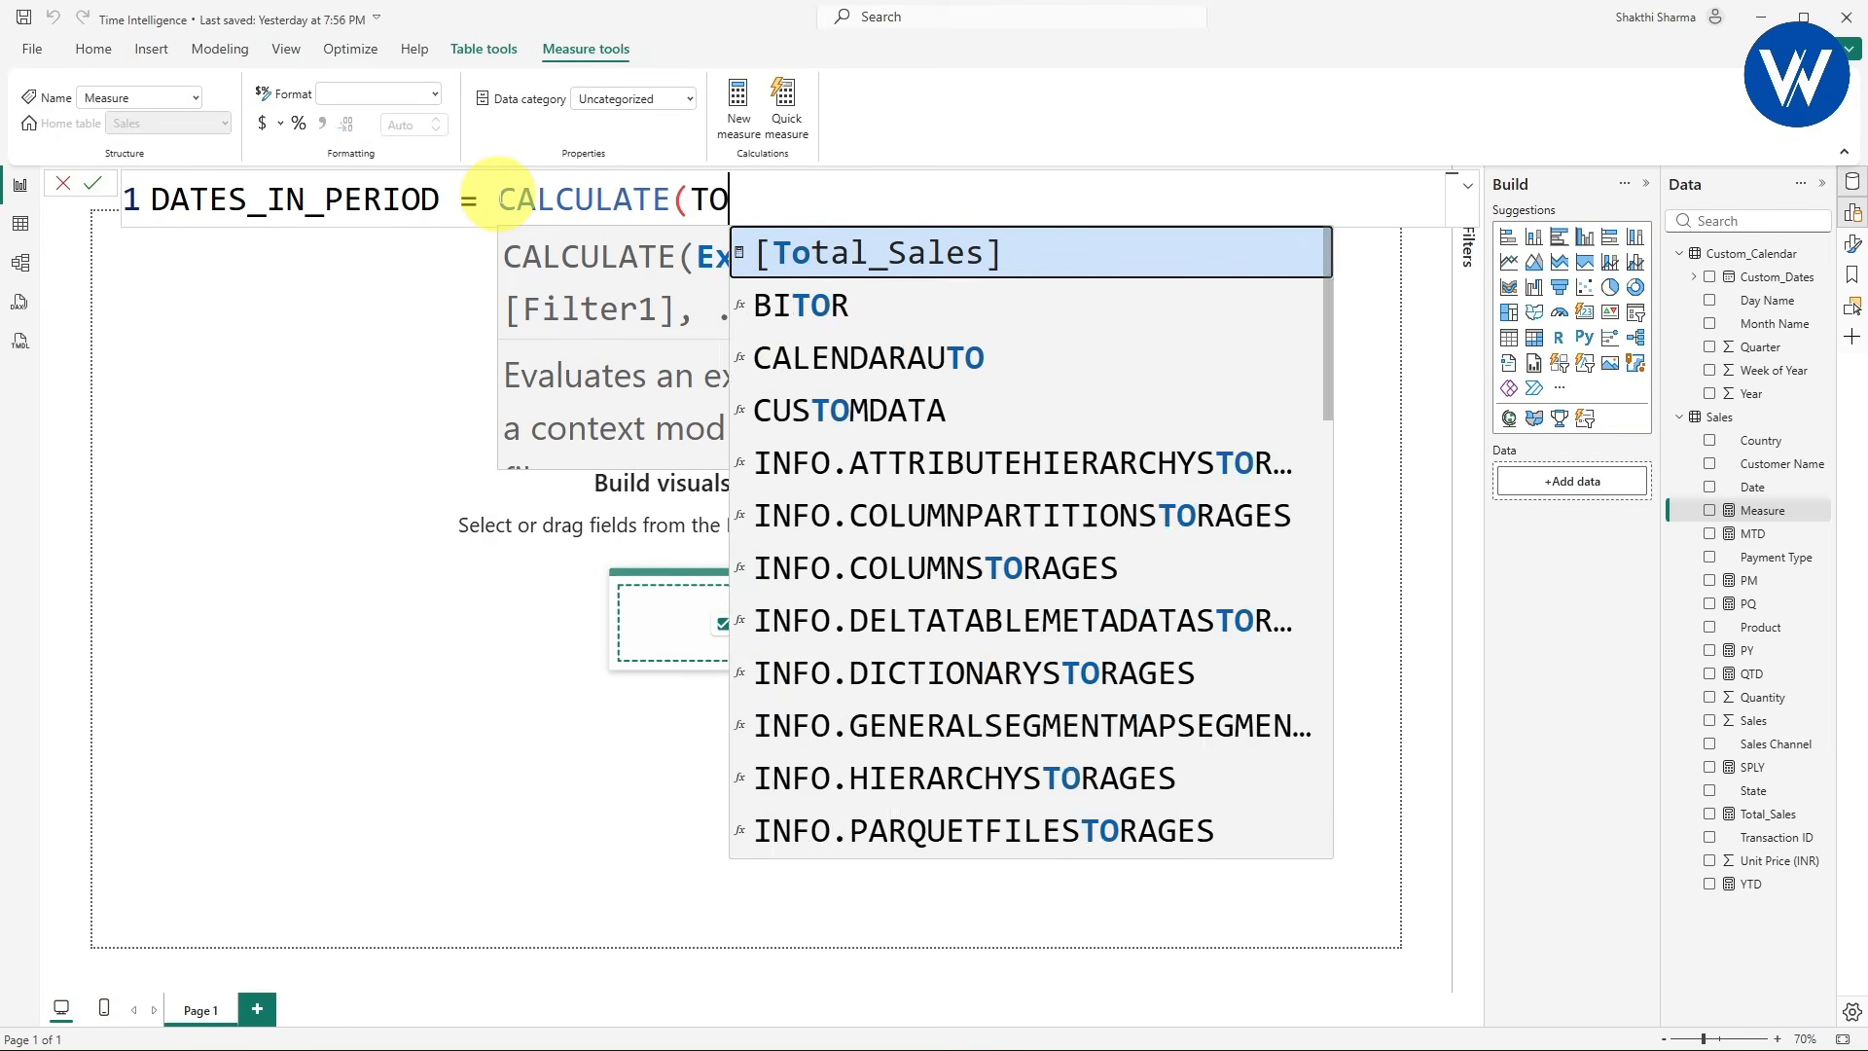
pyautogui.write('T')
pyautogui.press('Tab')
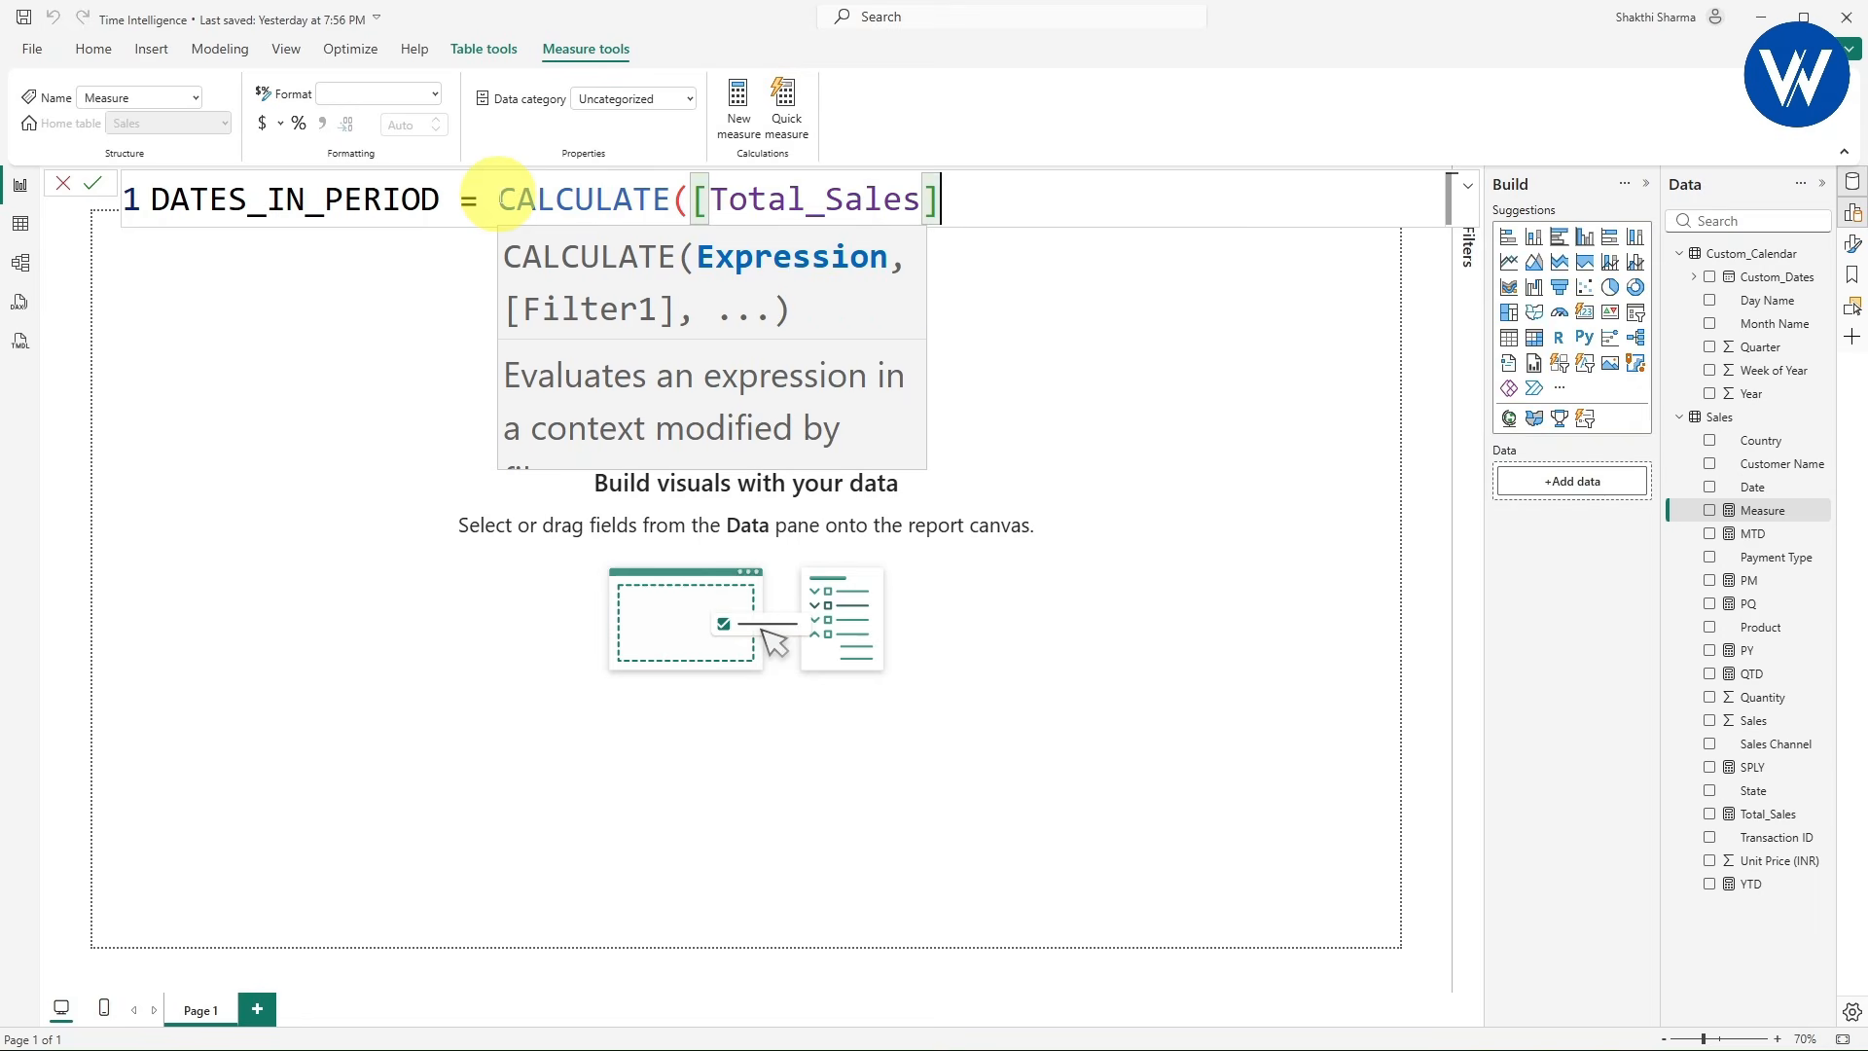
pyautogui.write(',')
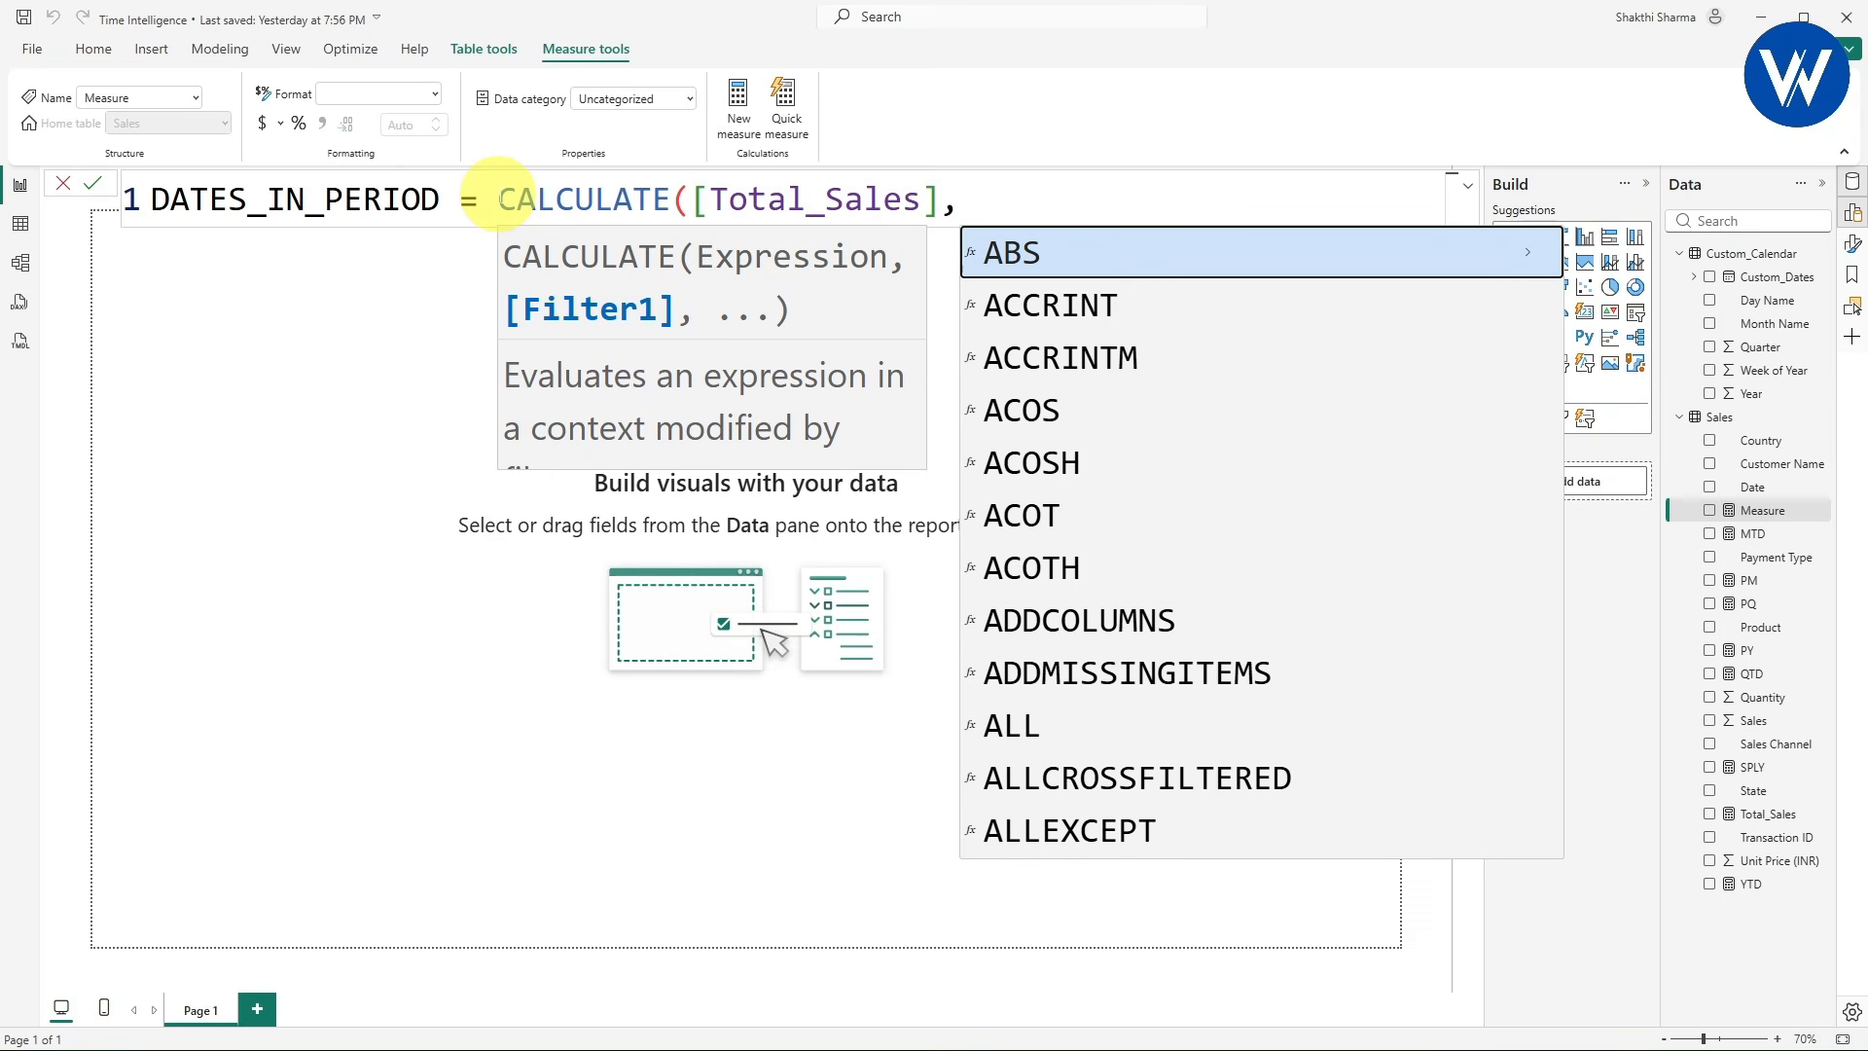
# - Add DATESINPERIOD as the filter, with Custom_Calendar[Custom_Dates] on a new line as its dates argument
pyautogui.write('DATES')
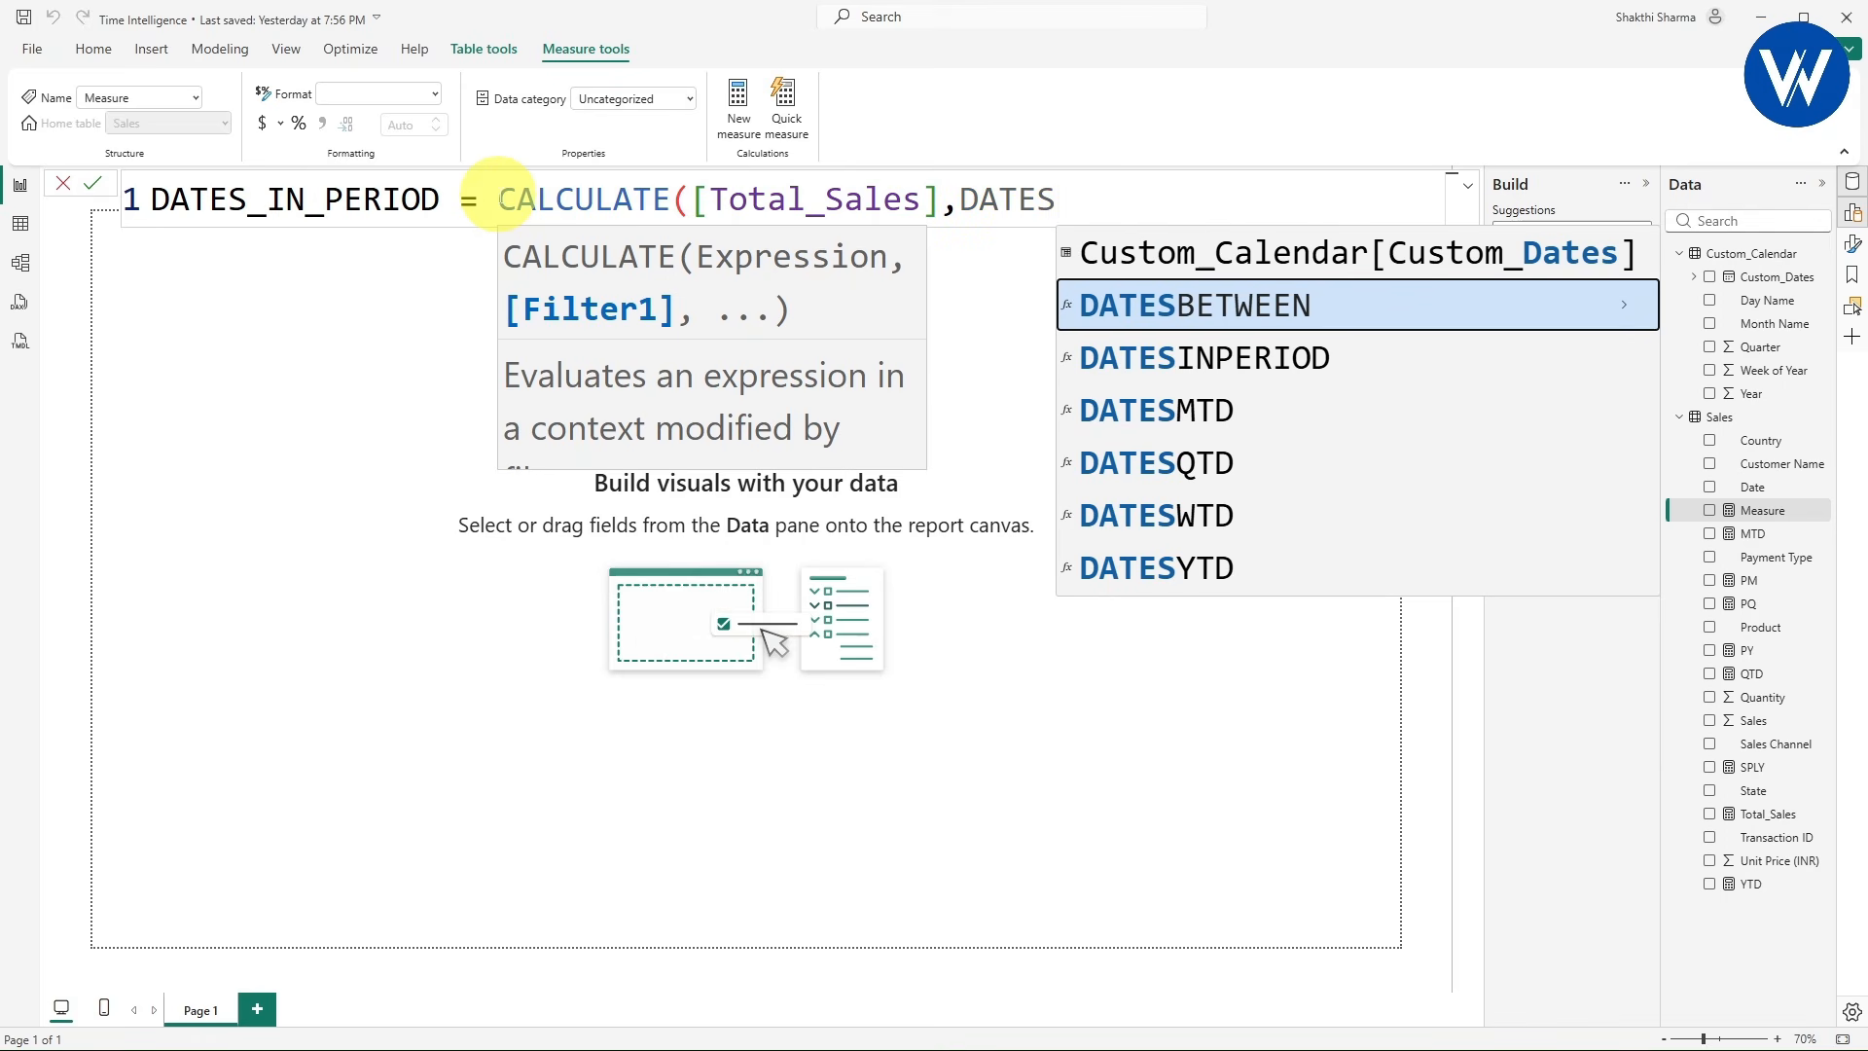
pyautogui.click(1181, 368)
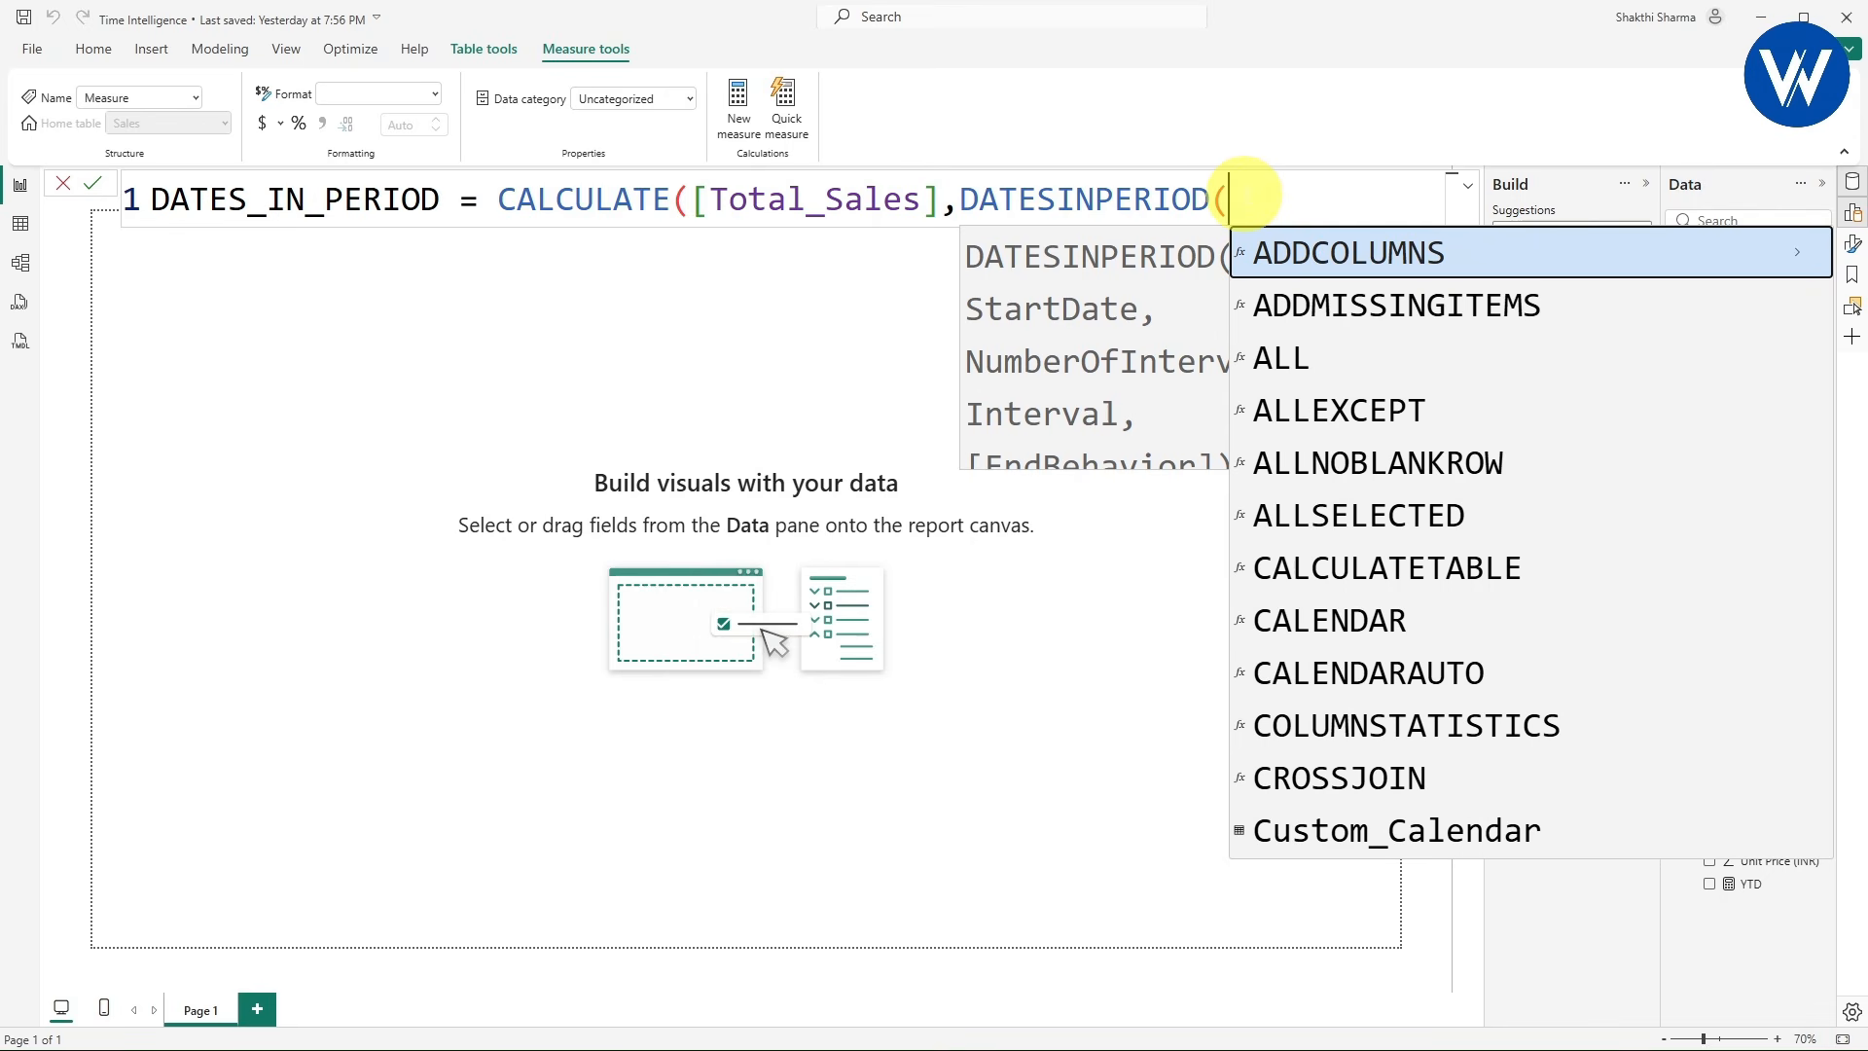
pyautogui.hotkey('shift', 'Return')
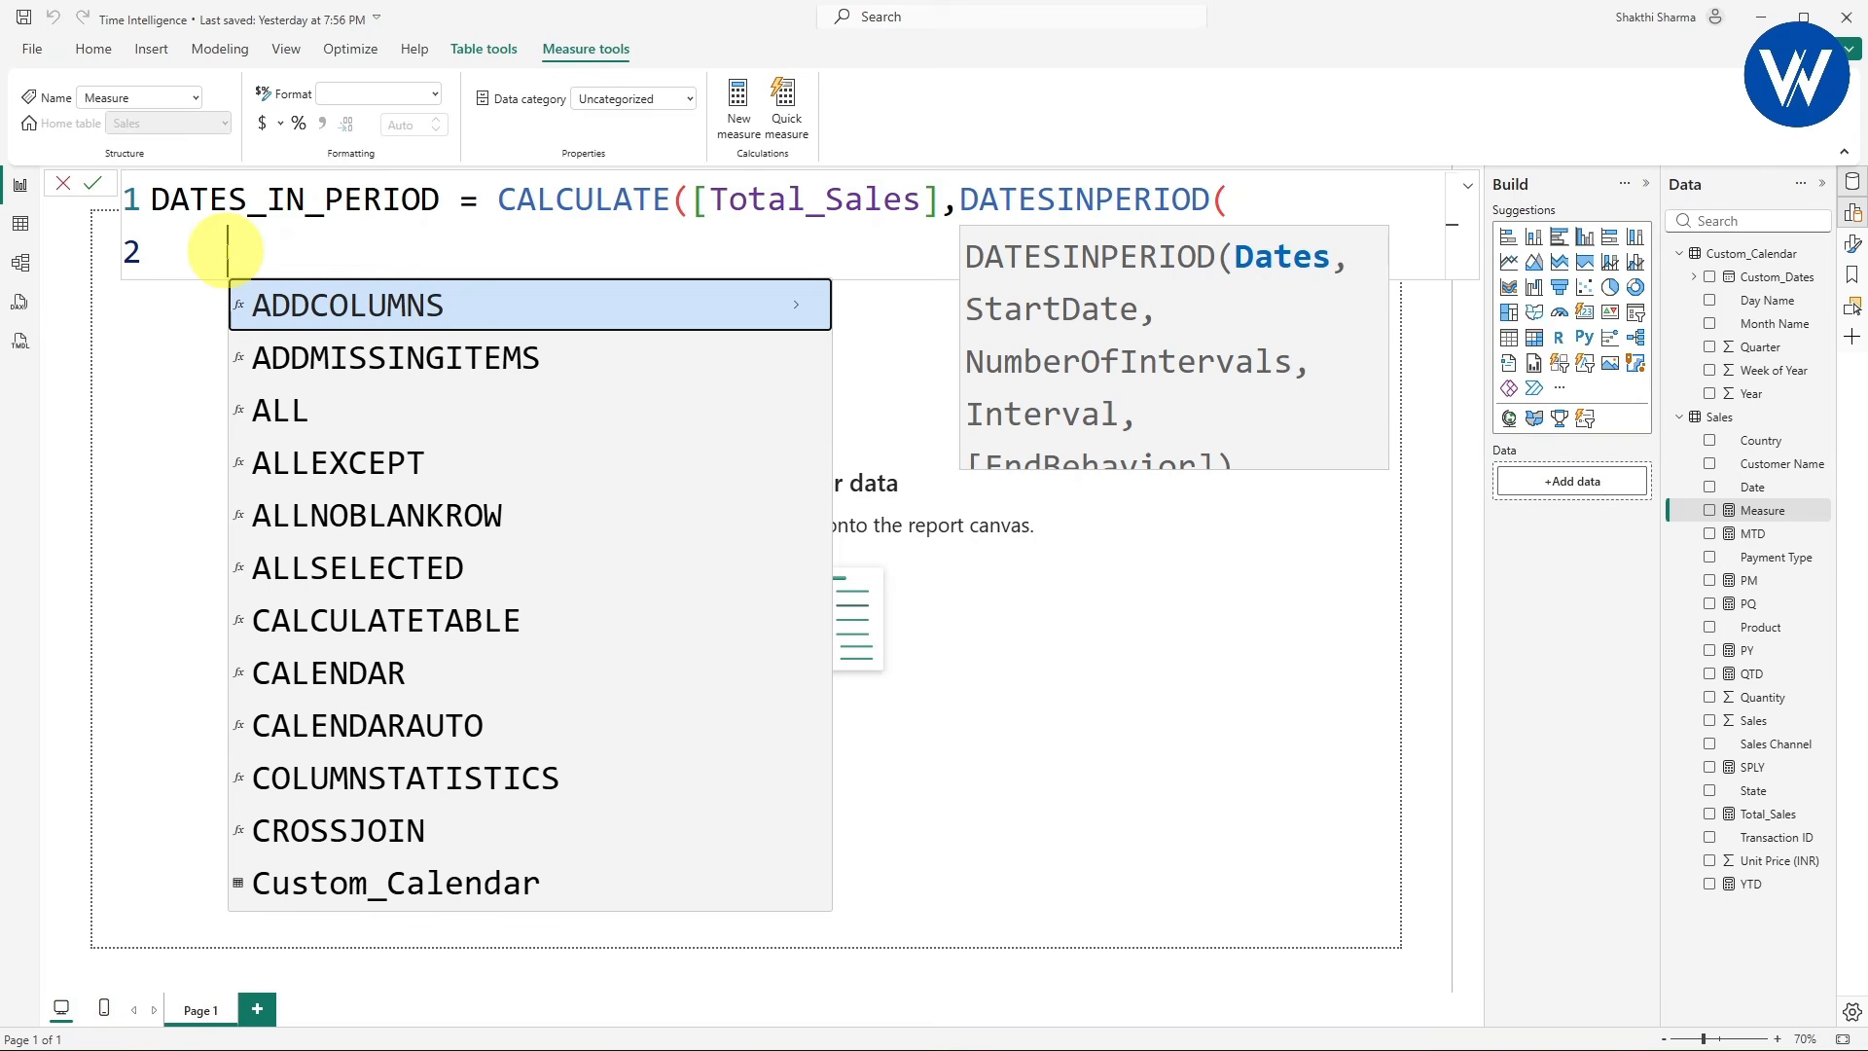
pyautogui.write('CUSTOM')
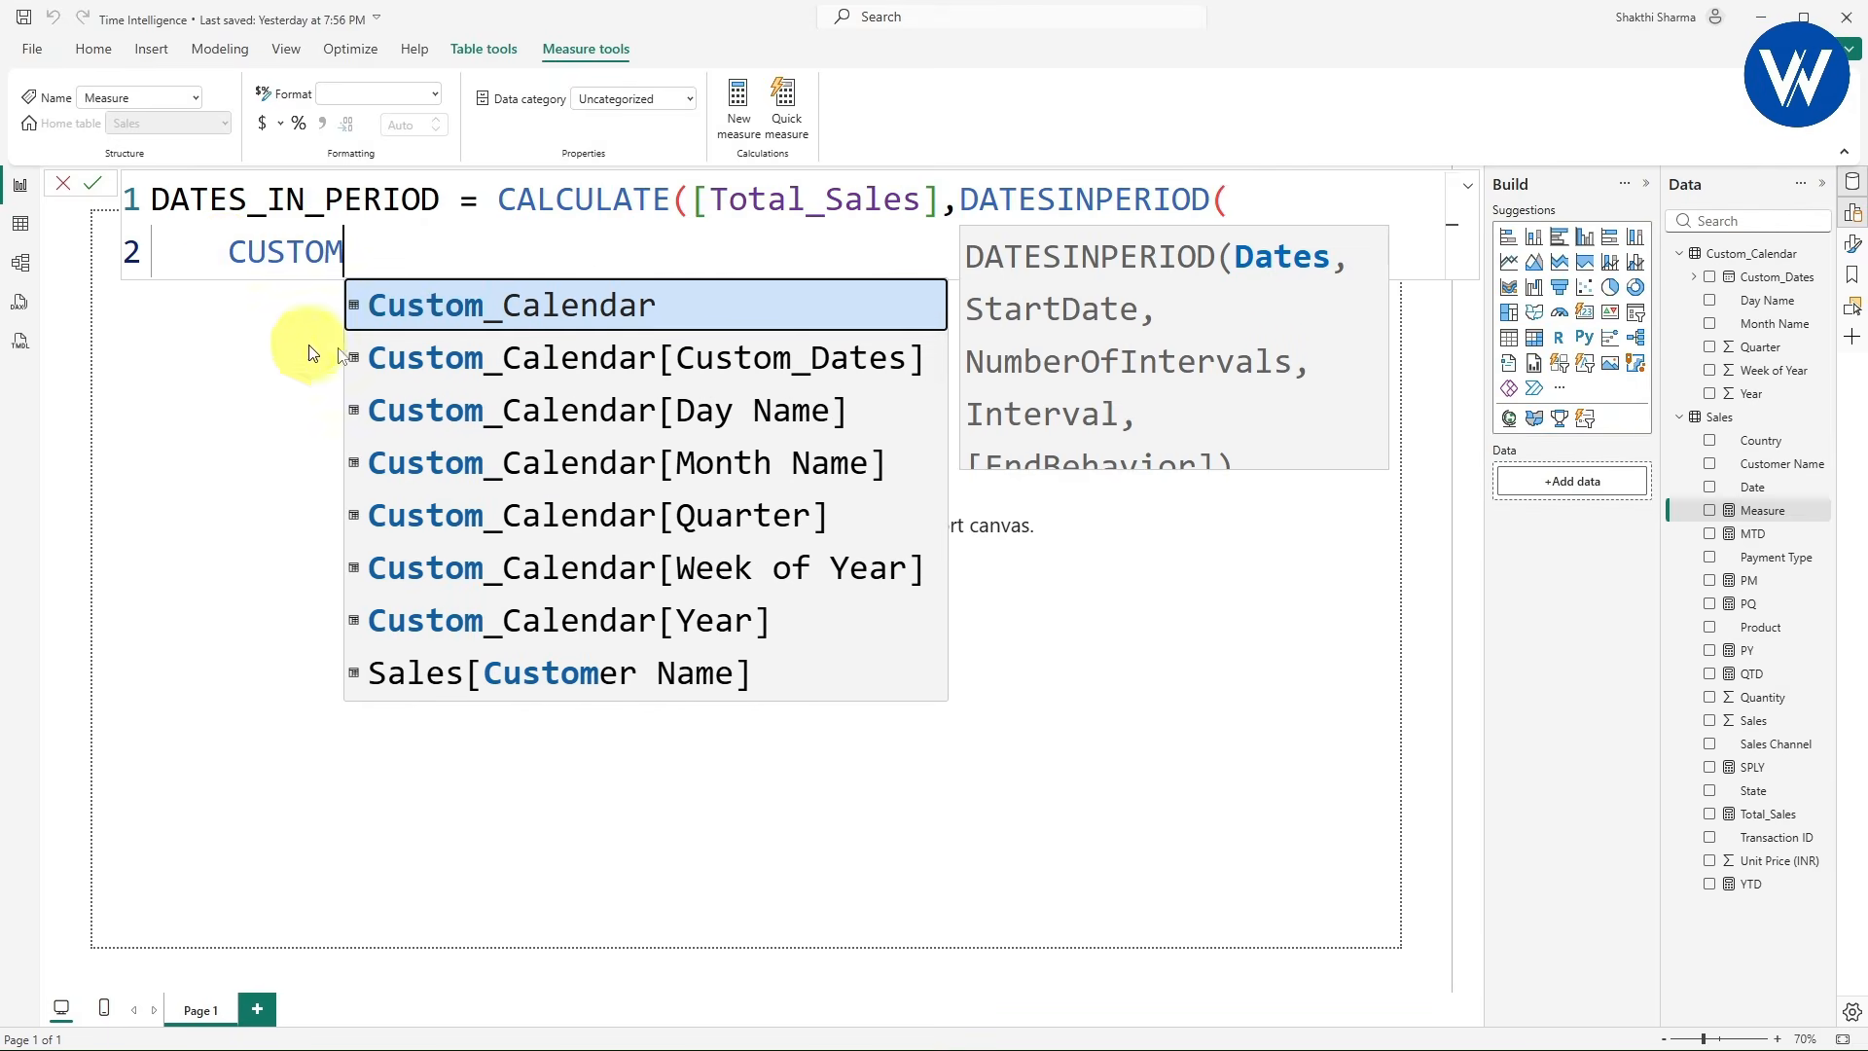
pyautogui.click(462, 358)
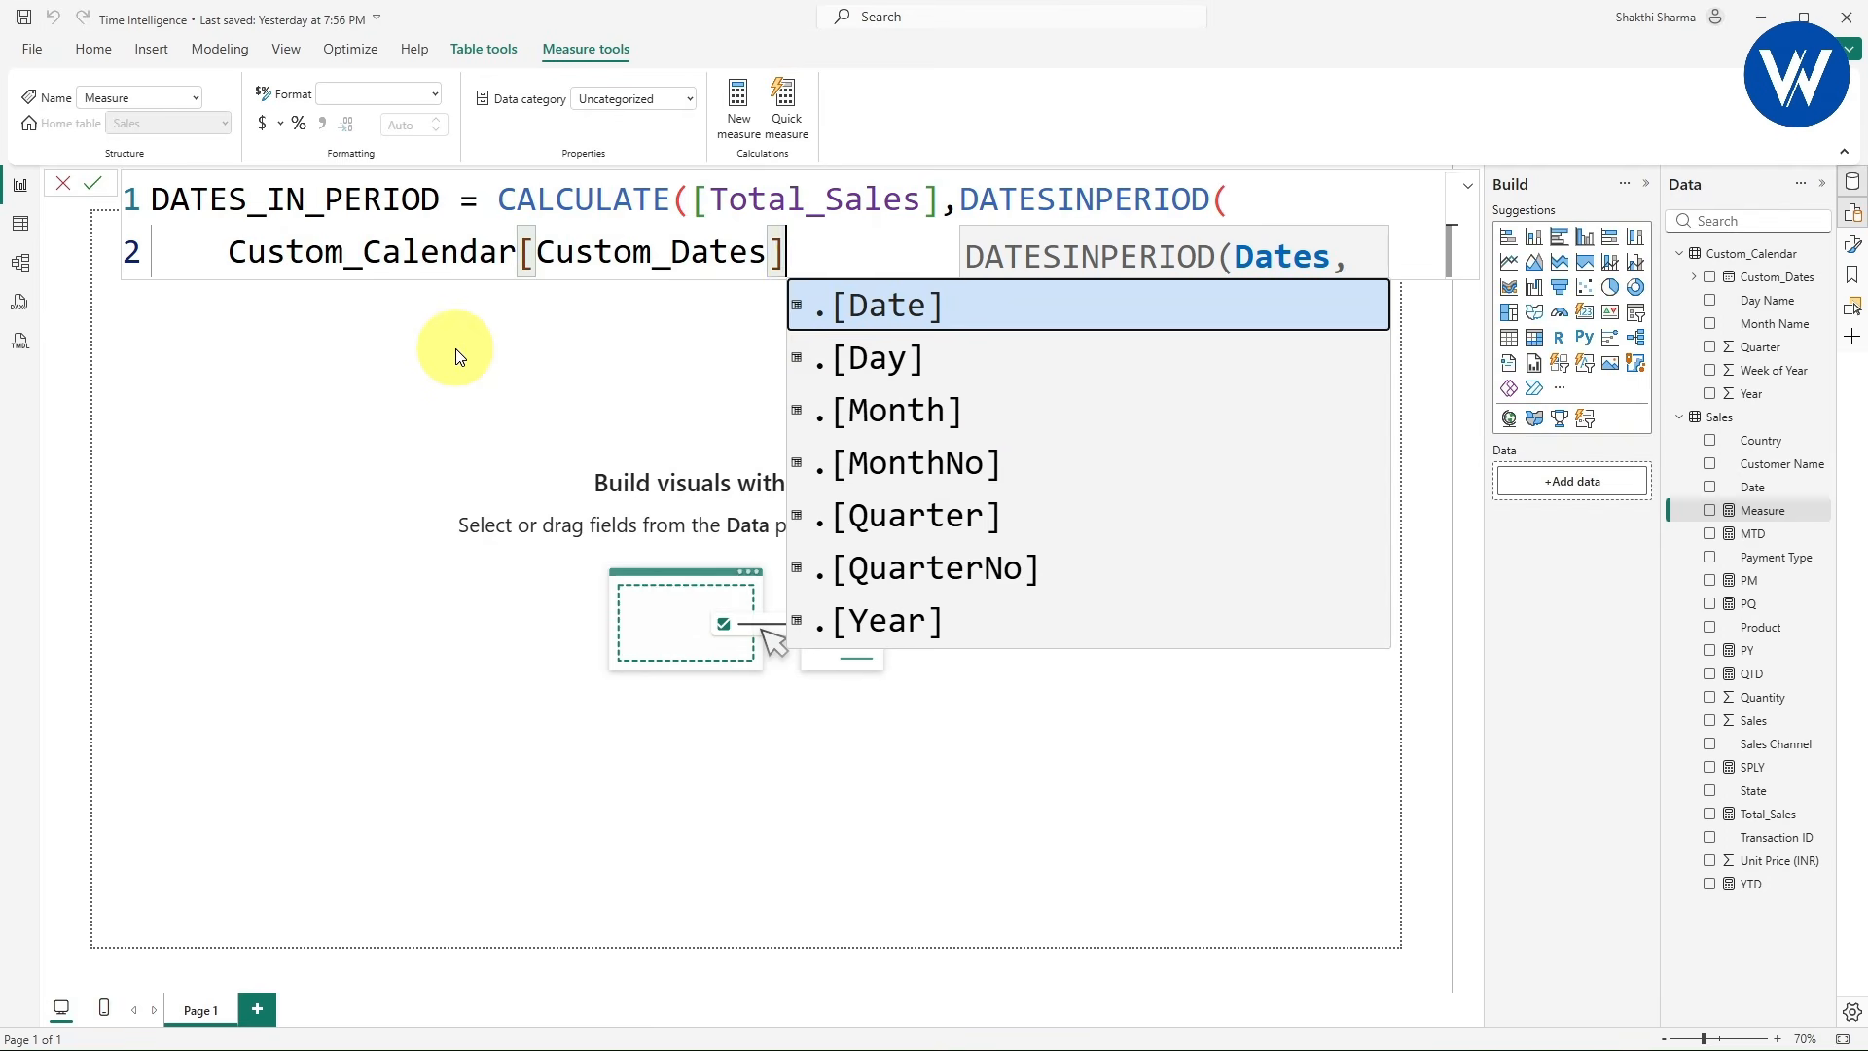
pyautogui.write(',')
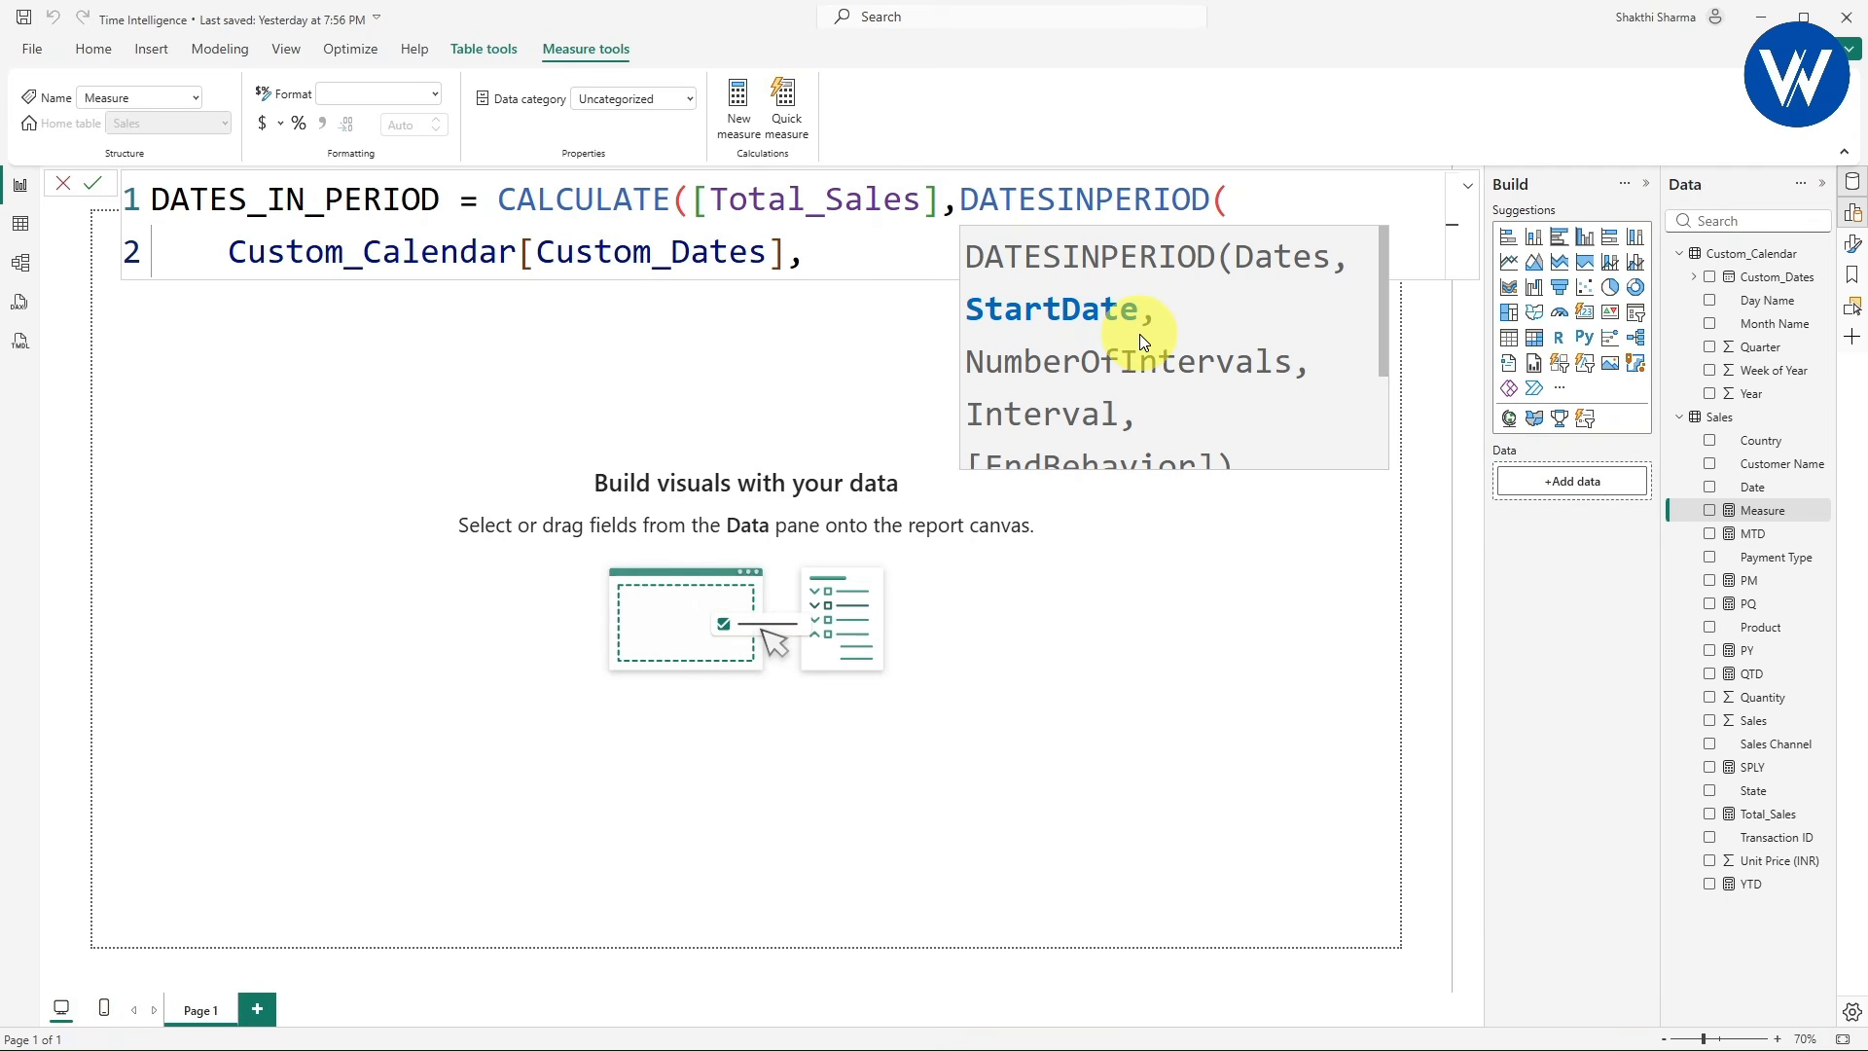
# - Enter "24-09-2023" as the DATESINPERIOD start date and reduce the formula's text size
pyautogui.write('24-09-2')
pyautogui.keyDown('ctrl'); pyautogui.scroll(-3, 819, 226); pyautogui.keyUp('ctrl')
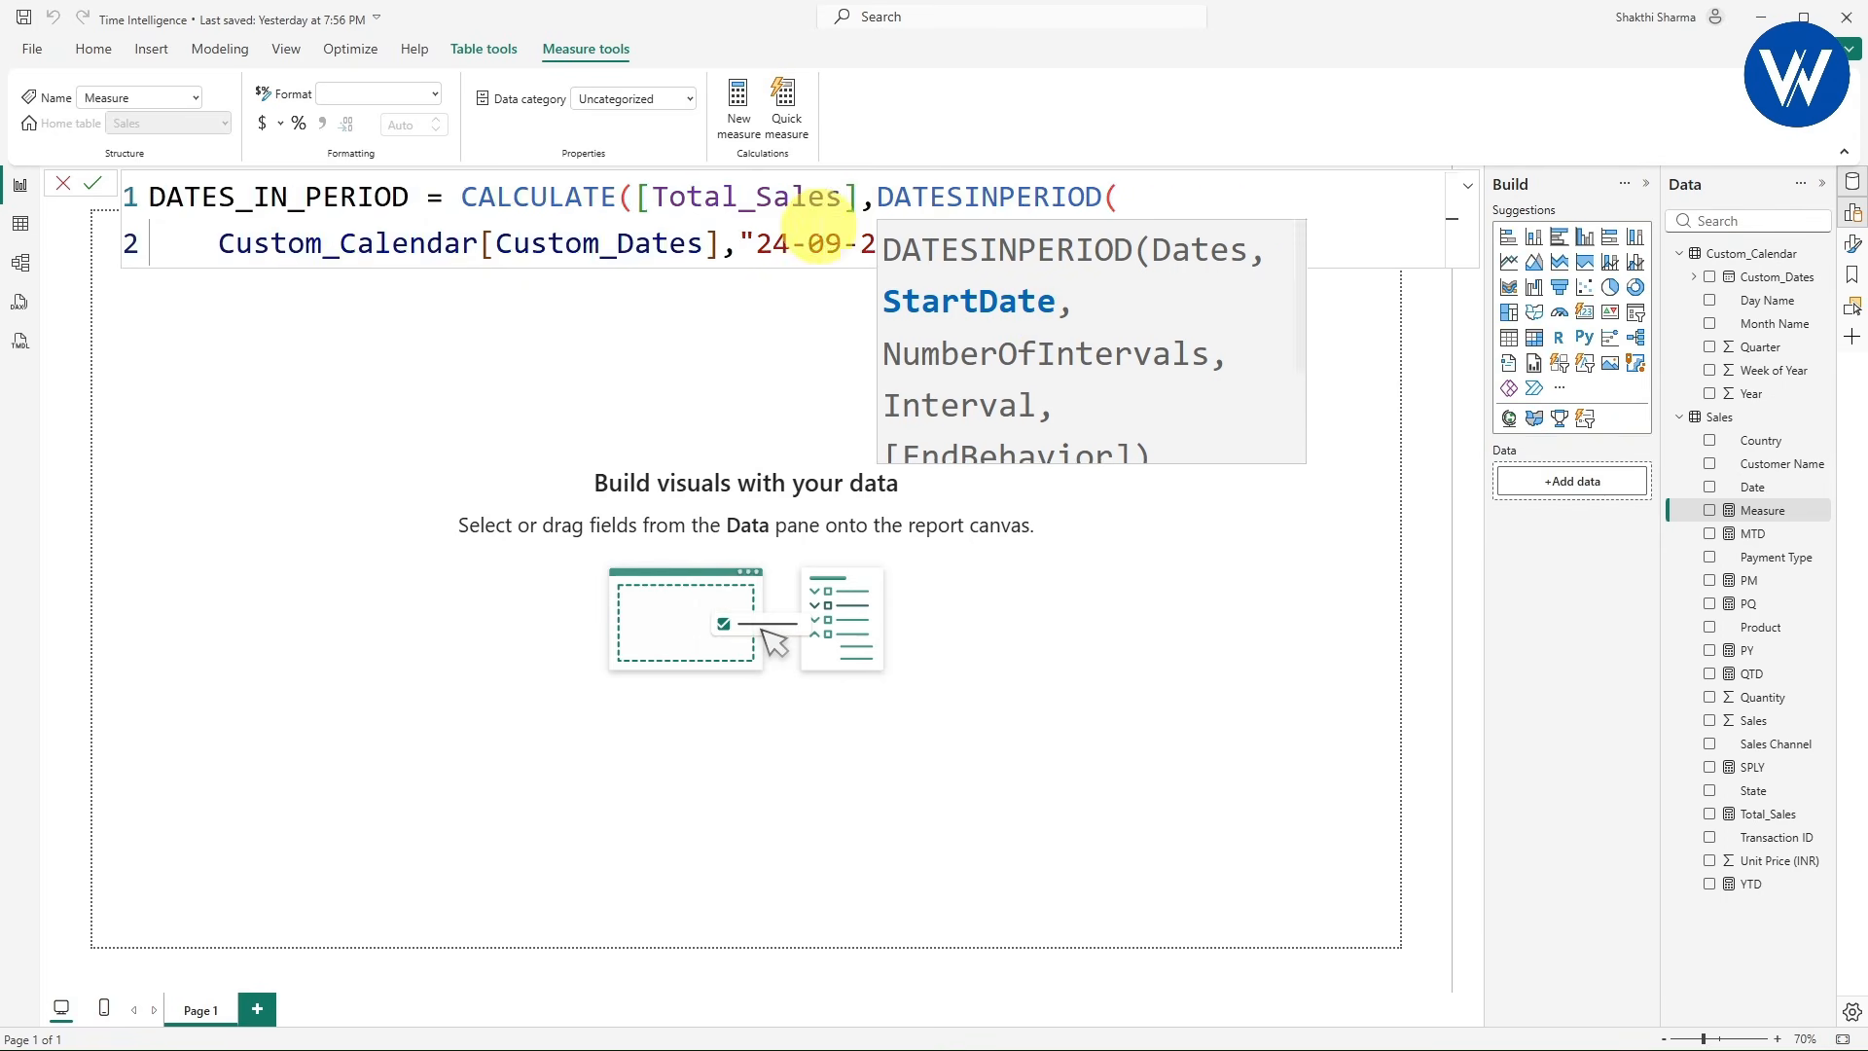
pyautogui.click(948, 188)
pyautogui.click(749, 226)
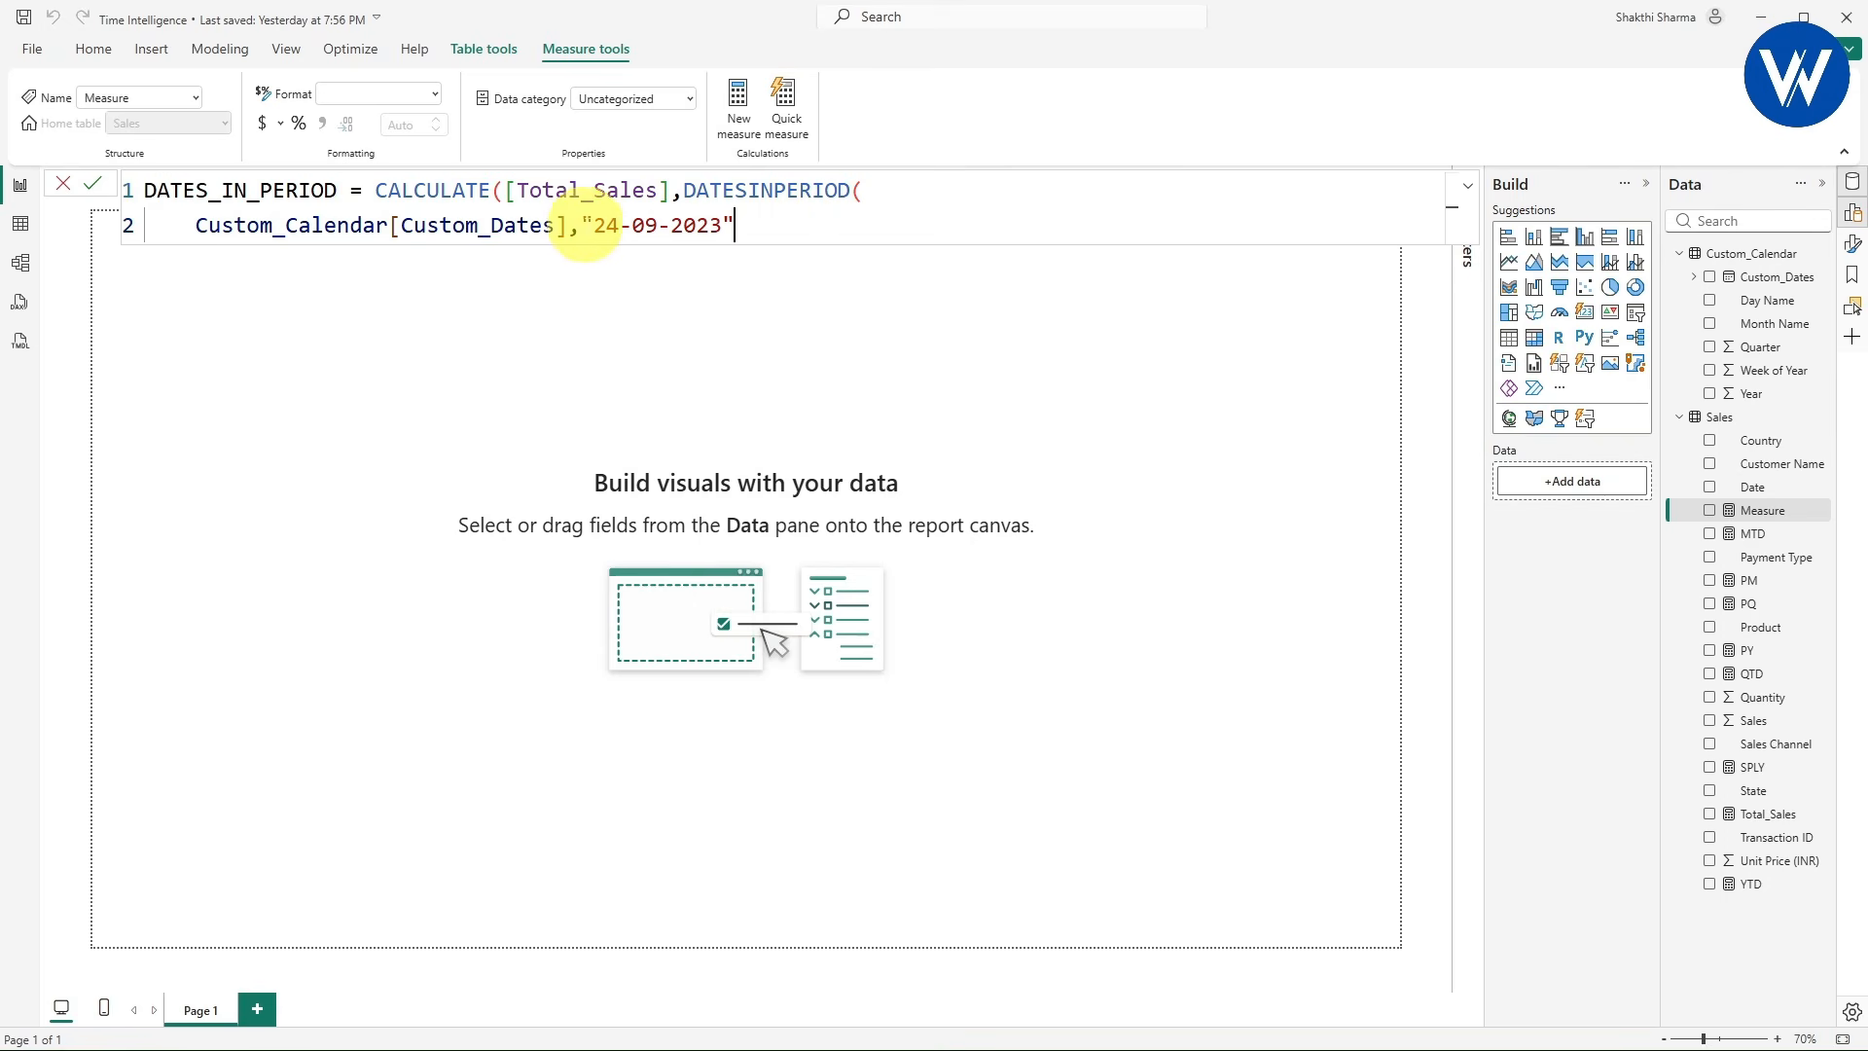
pyautogui.moveTo(584, 225); pyautogui.dragTo(709, 226)
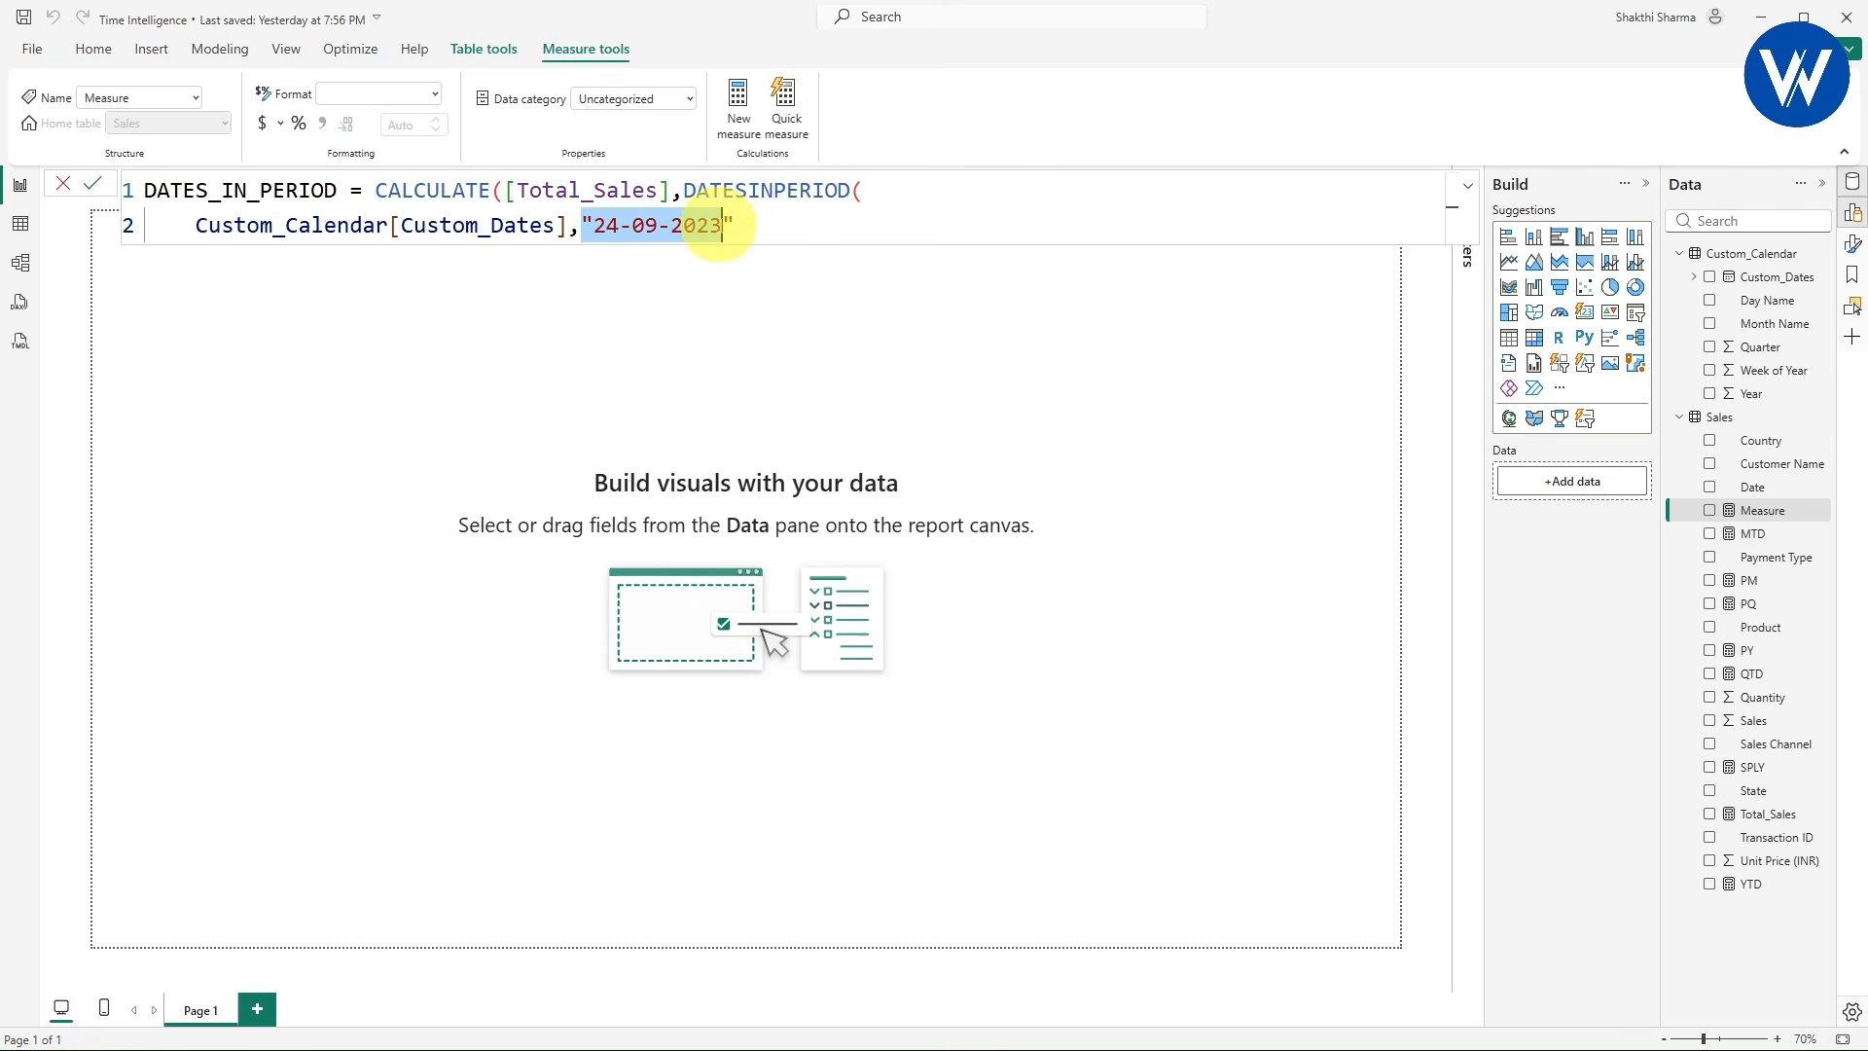
pyautogui.click(764, 226)
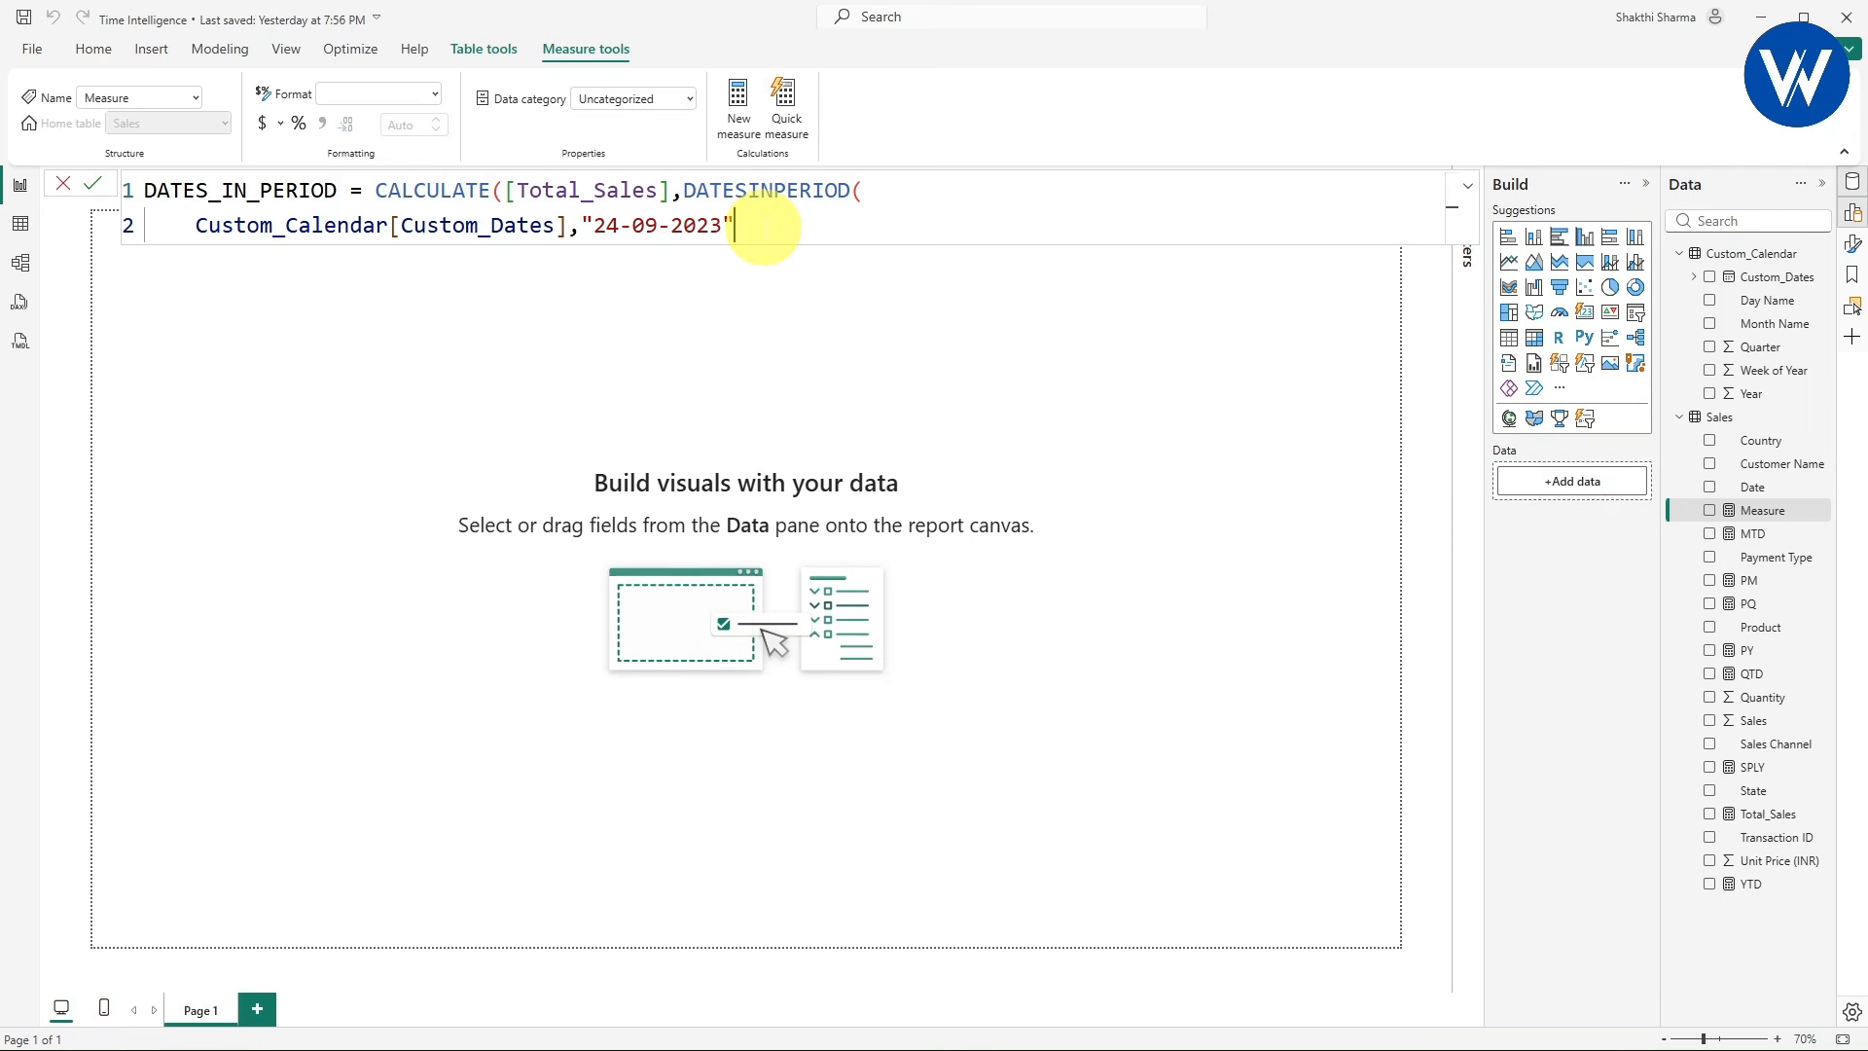
# - Set the number of intervals to 7 and the interval to DAY, close both functions, and commit the measure
pyautogui.write(',')
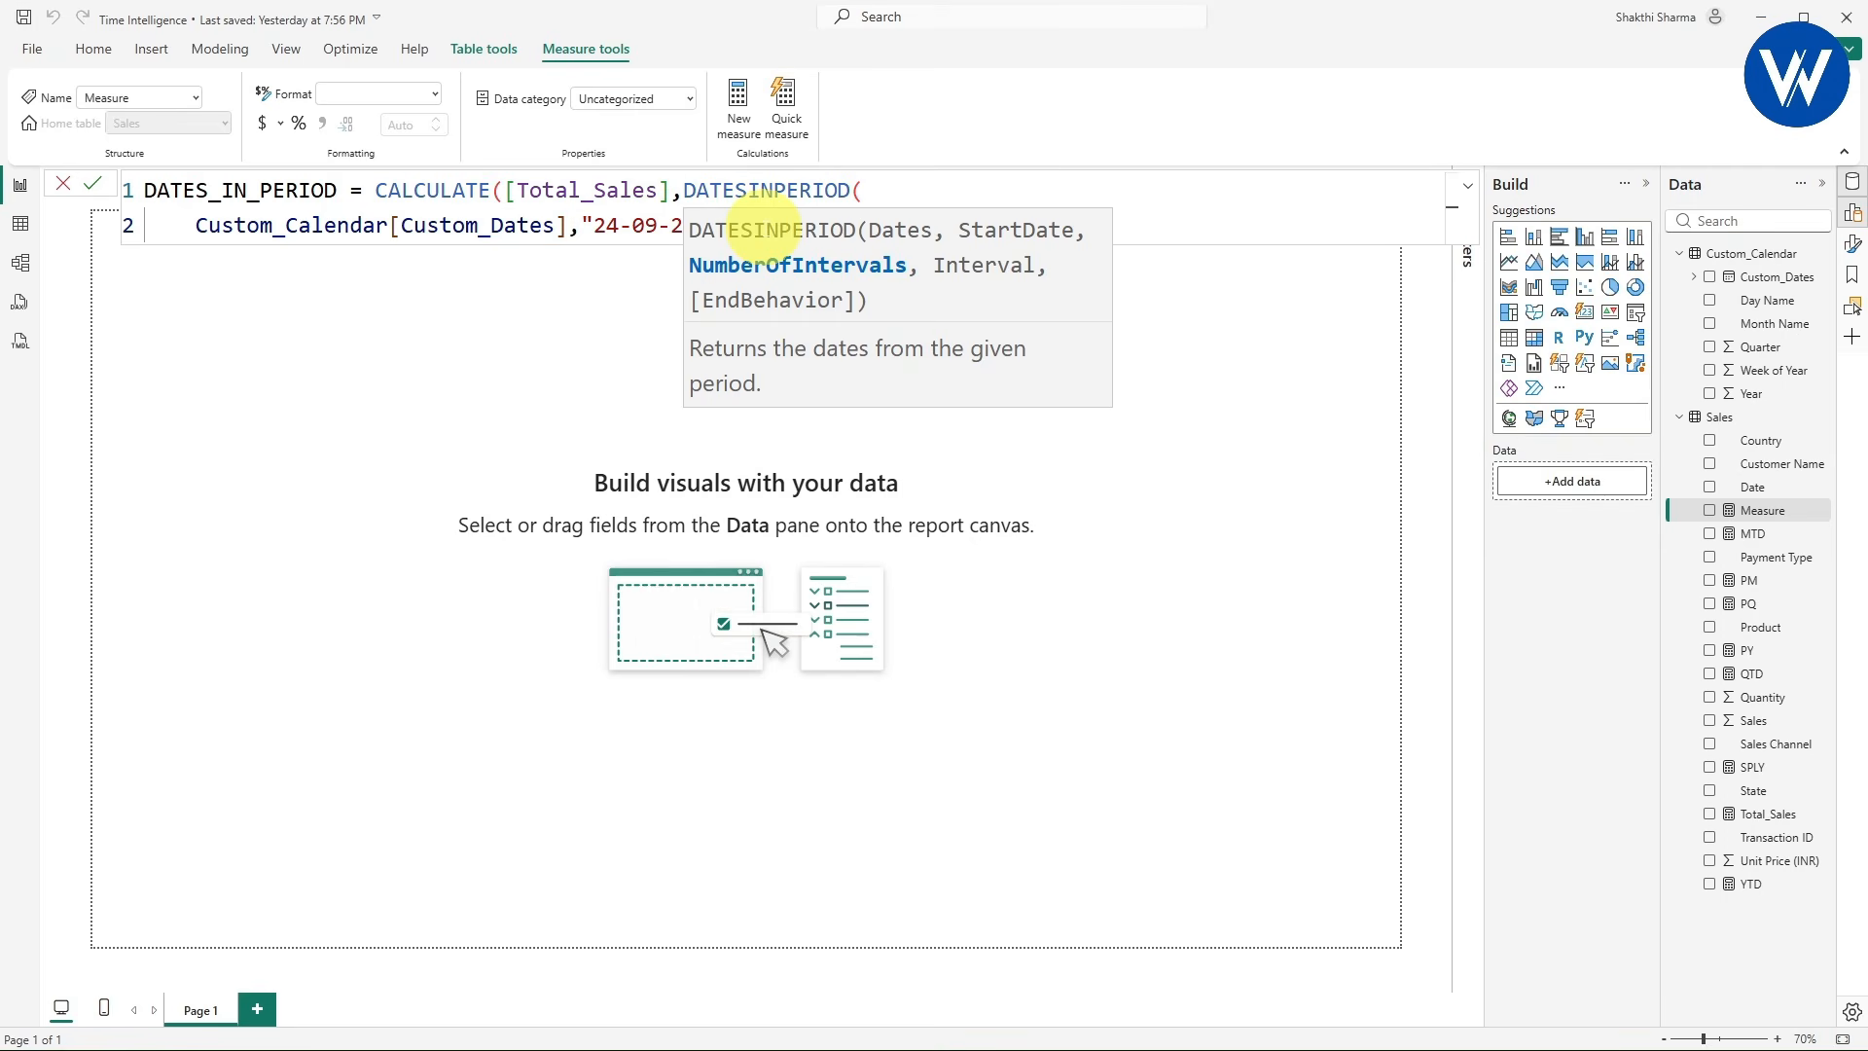
pyautogui.write('7,')
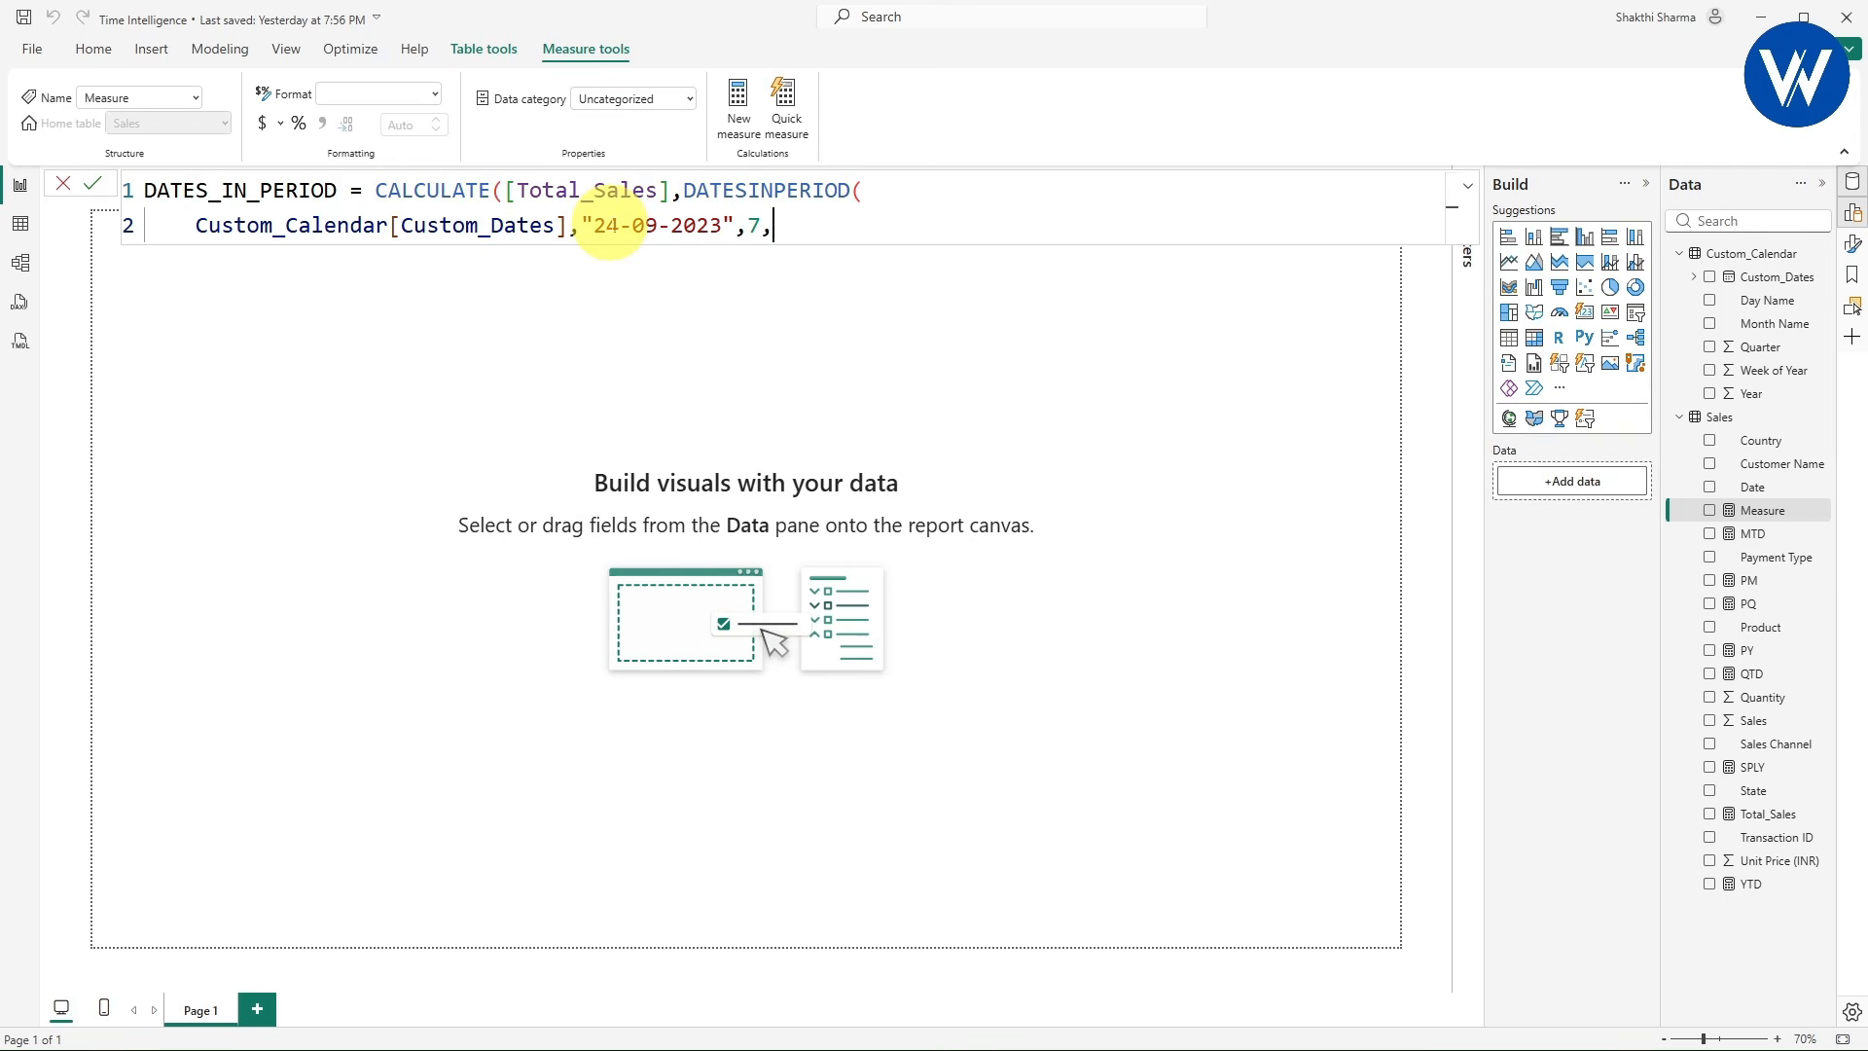
pyautogui.click(797, 225)
pyautogui.moveTo(581, 226); pyautogui.dragTo(724, 222)
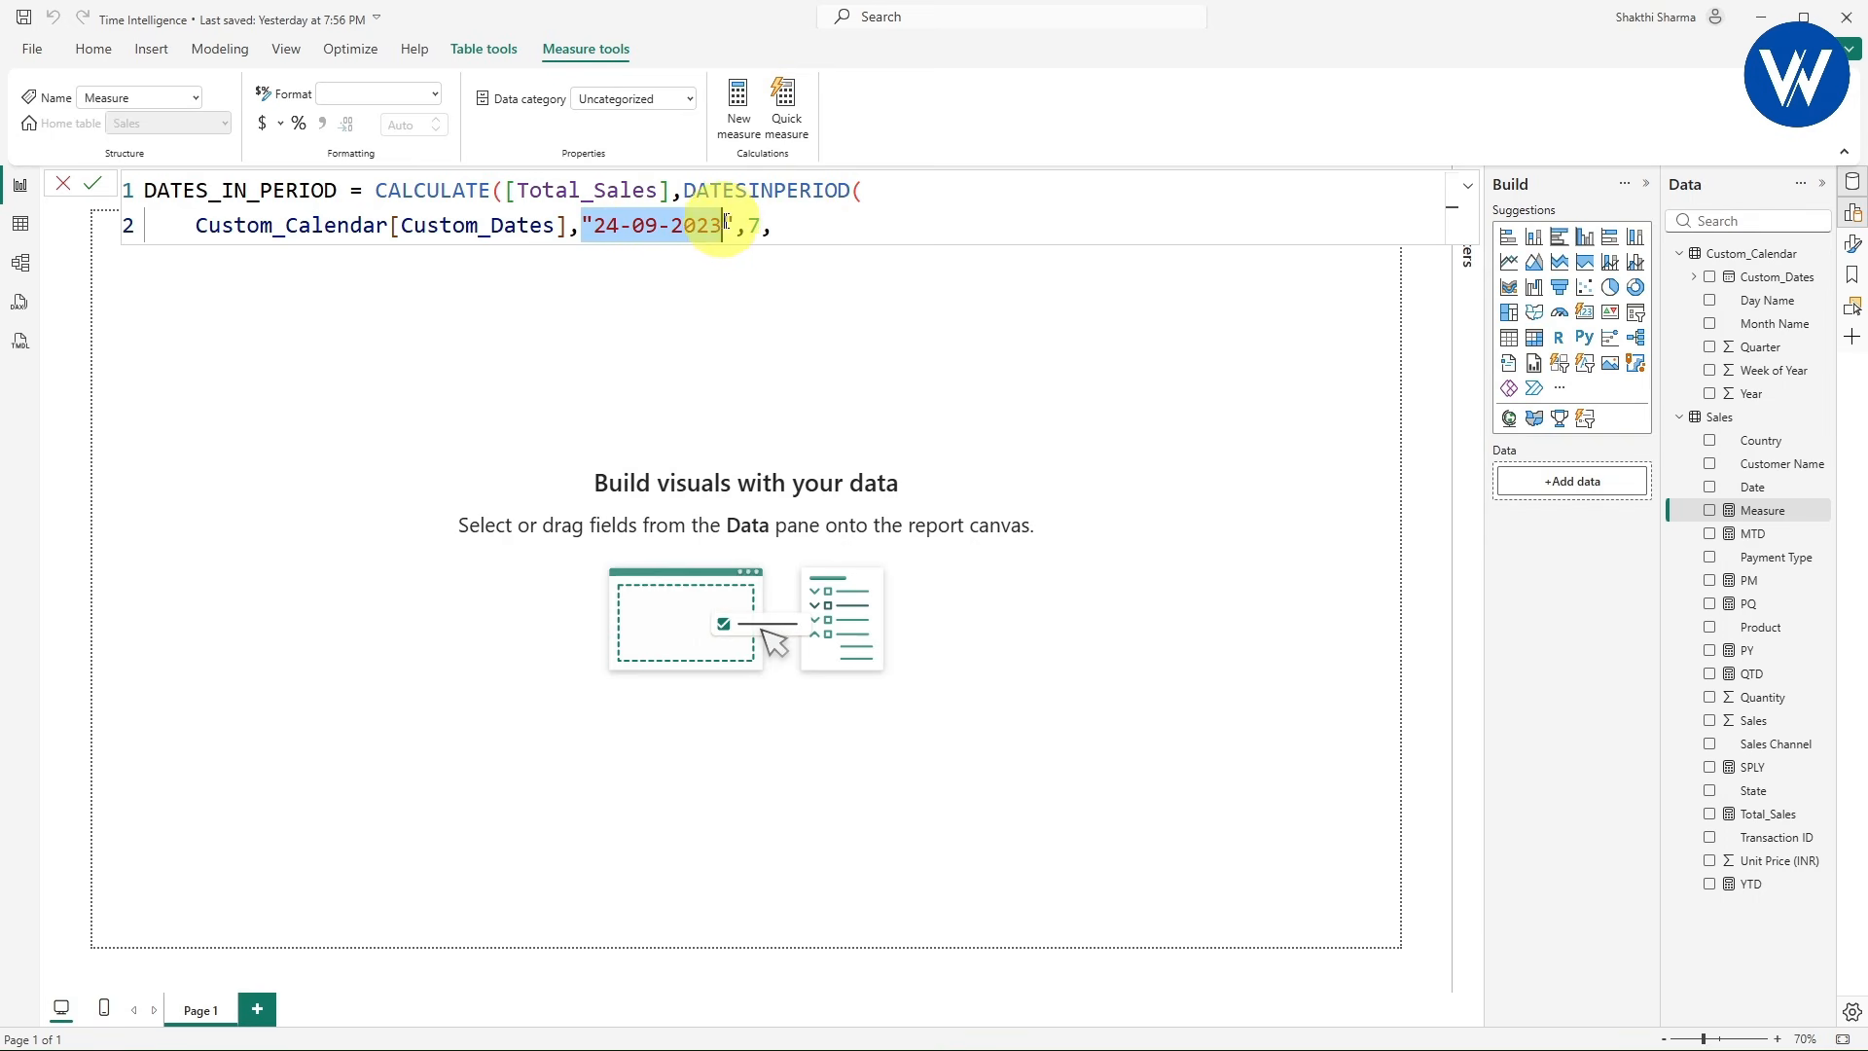
pyautogui.click(758, 226)
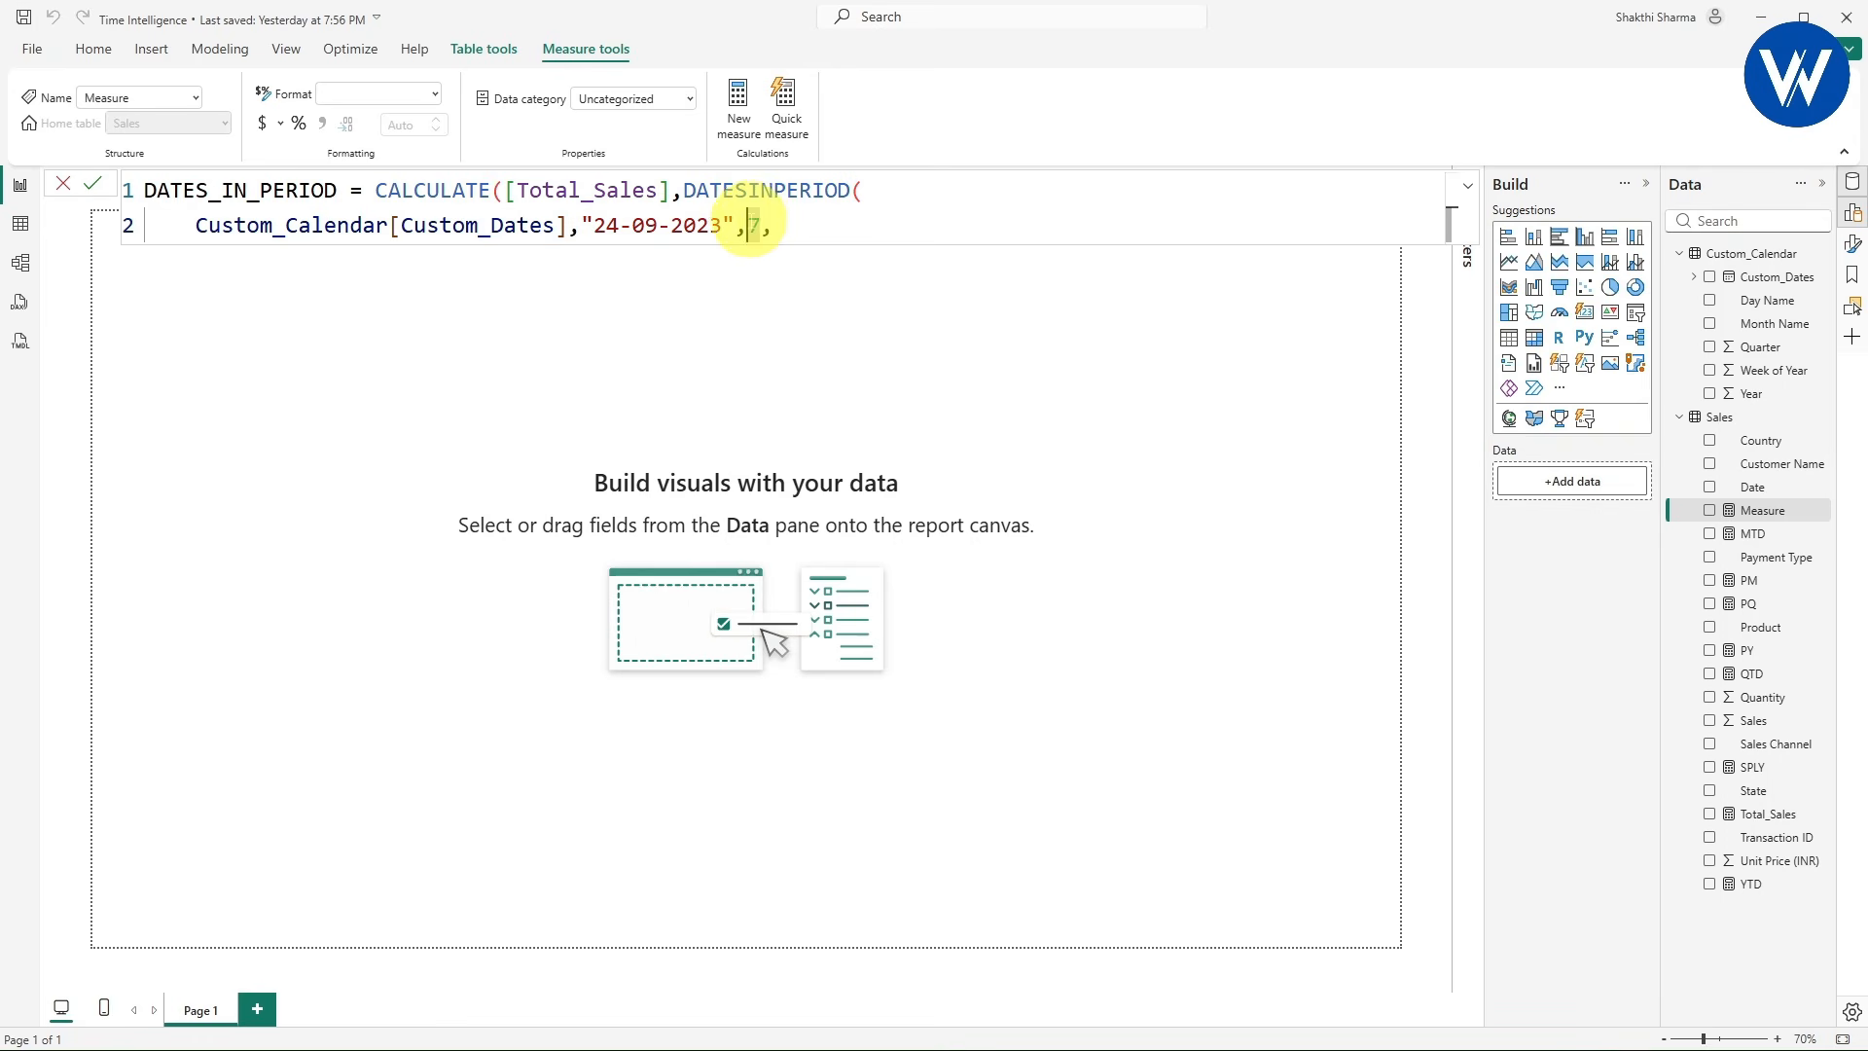
pyautogui.click(773, 226)
pyautogui.write('DAY')
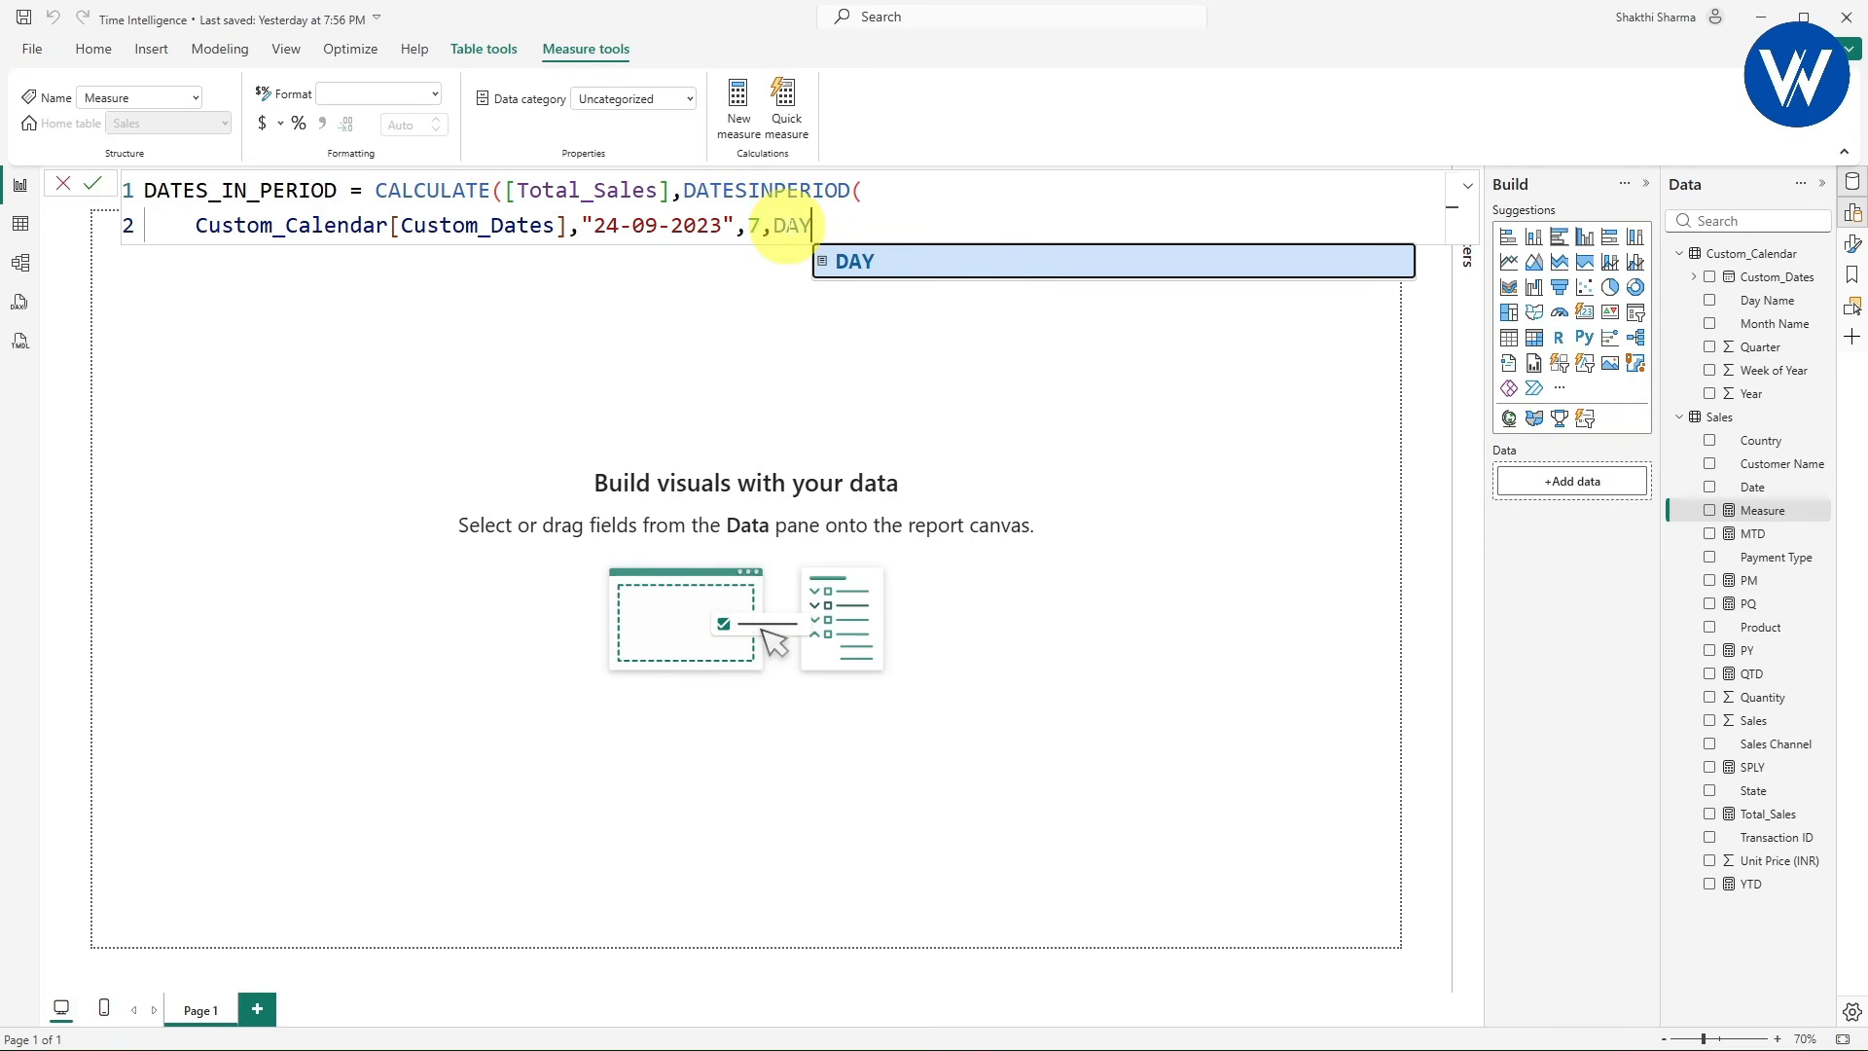
pyautogui.press('Escape')
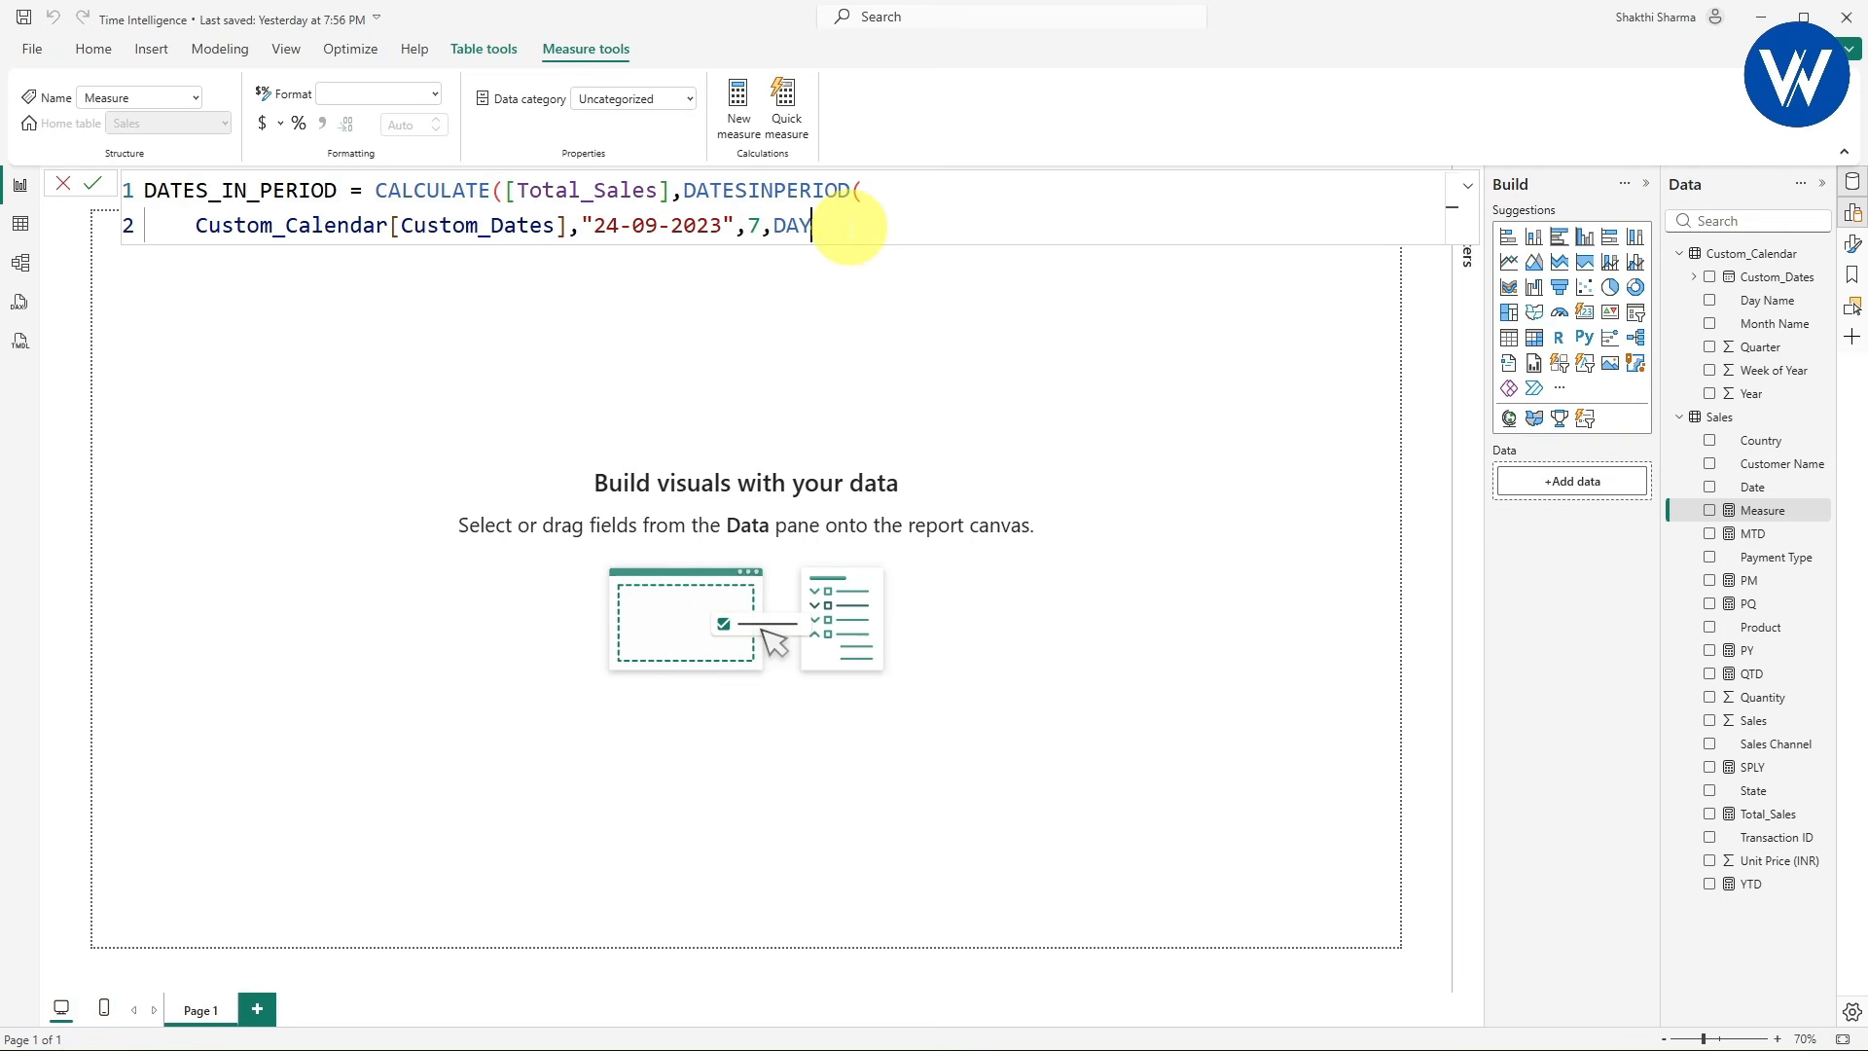
pyautogui.write('))')
pyautogui.press('Return')
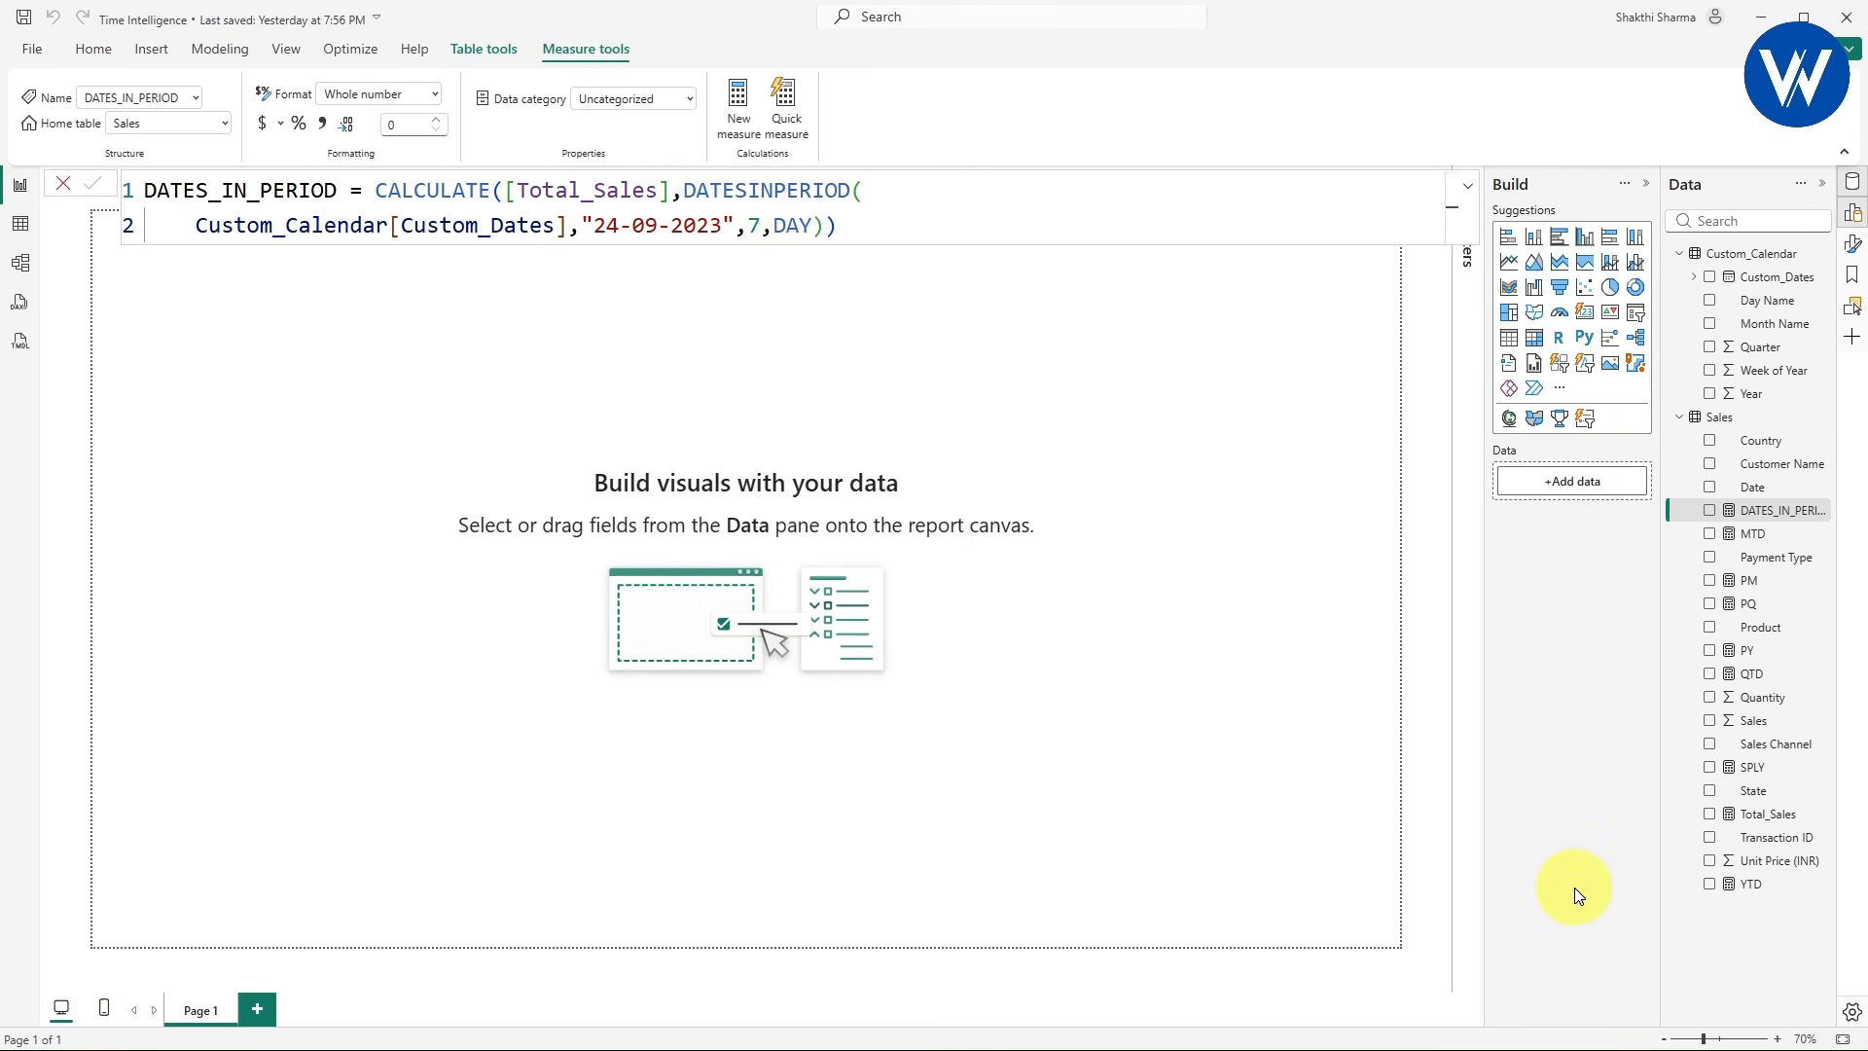
# - Mark the DATES_IN_PERIOD measure in the Sales field list with a box and an arrow, and leave annotation mode
pyautogui.hotkey('ctrl', '2')
pyautogui.moveTo(1694, 490); pyautogui.dragTo(1866, 526)
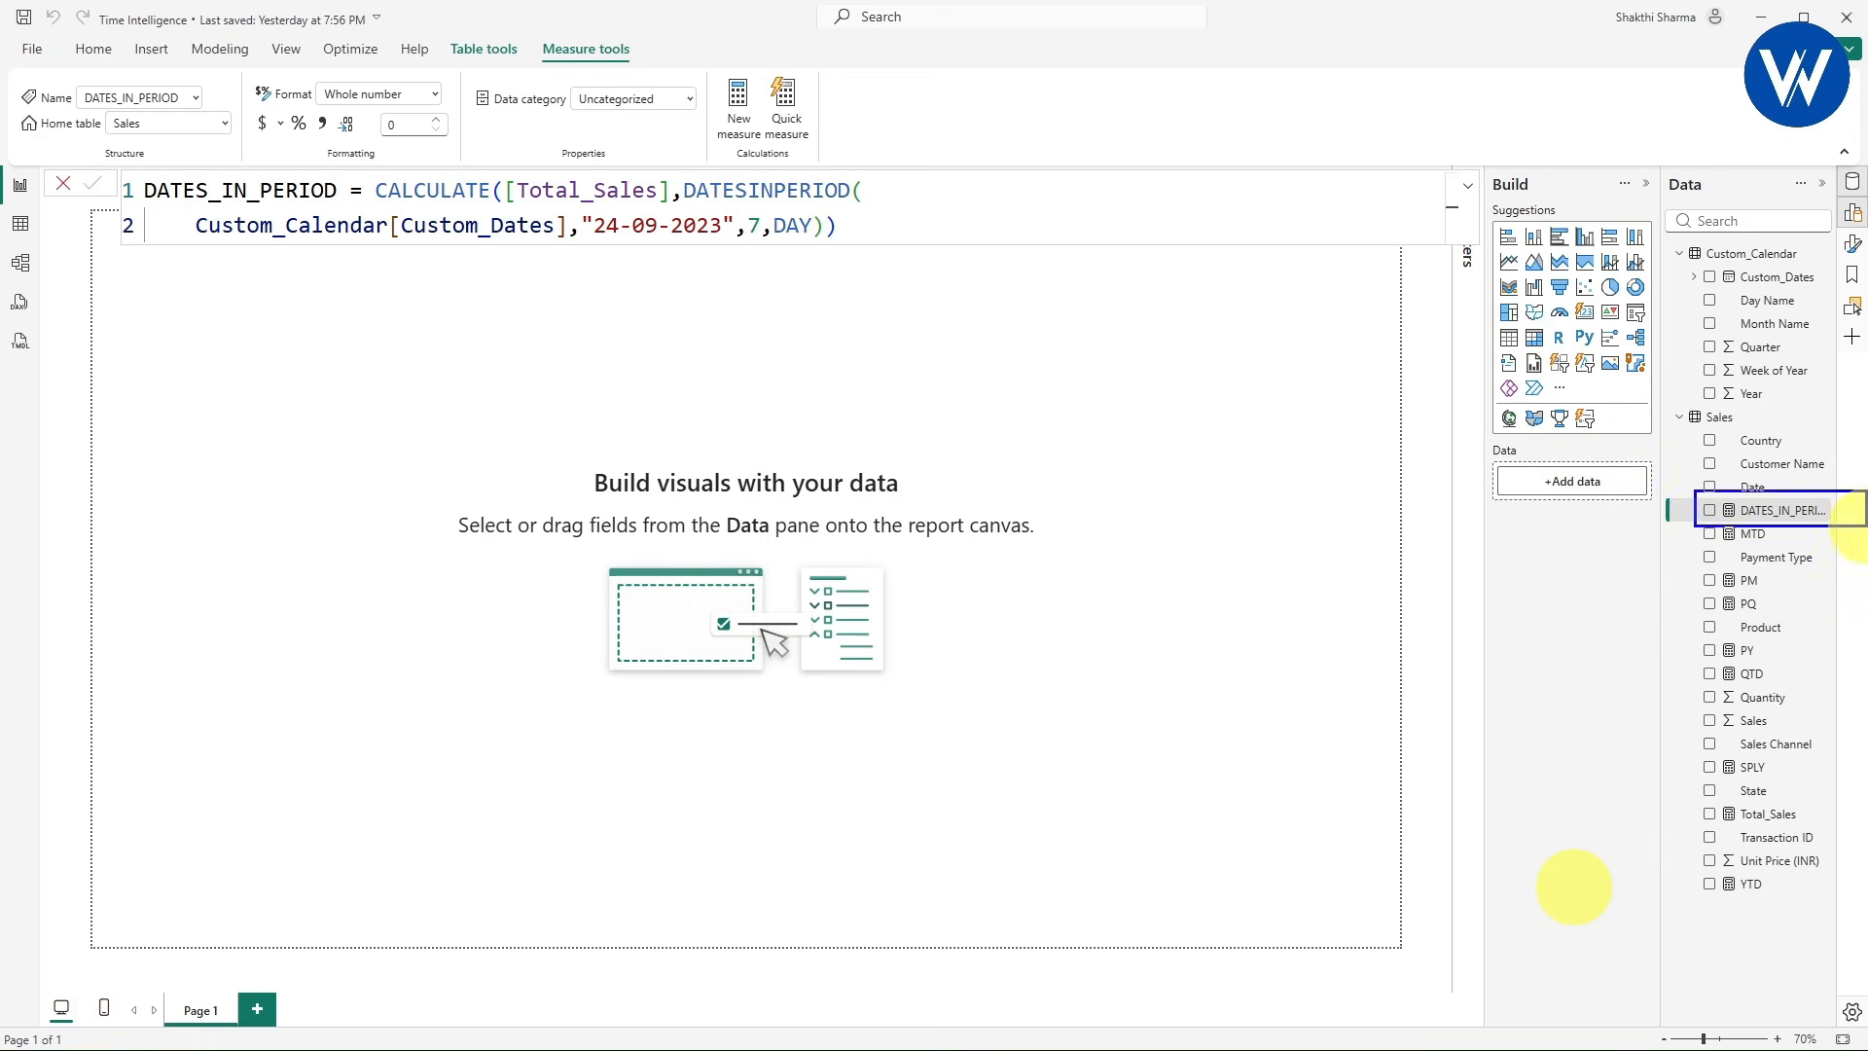
pyautogui.moveTo(1705, 521); pyautogui.dragTo(1619, 590)
pyautogui.press('Escape')
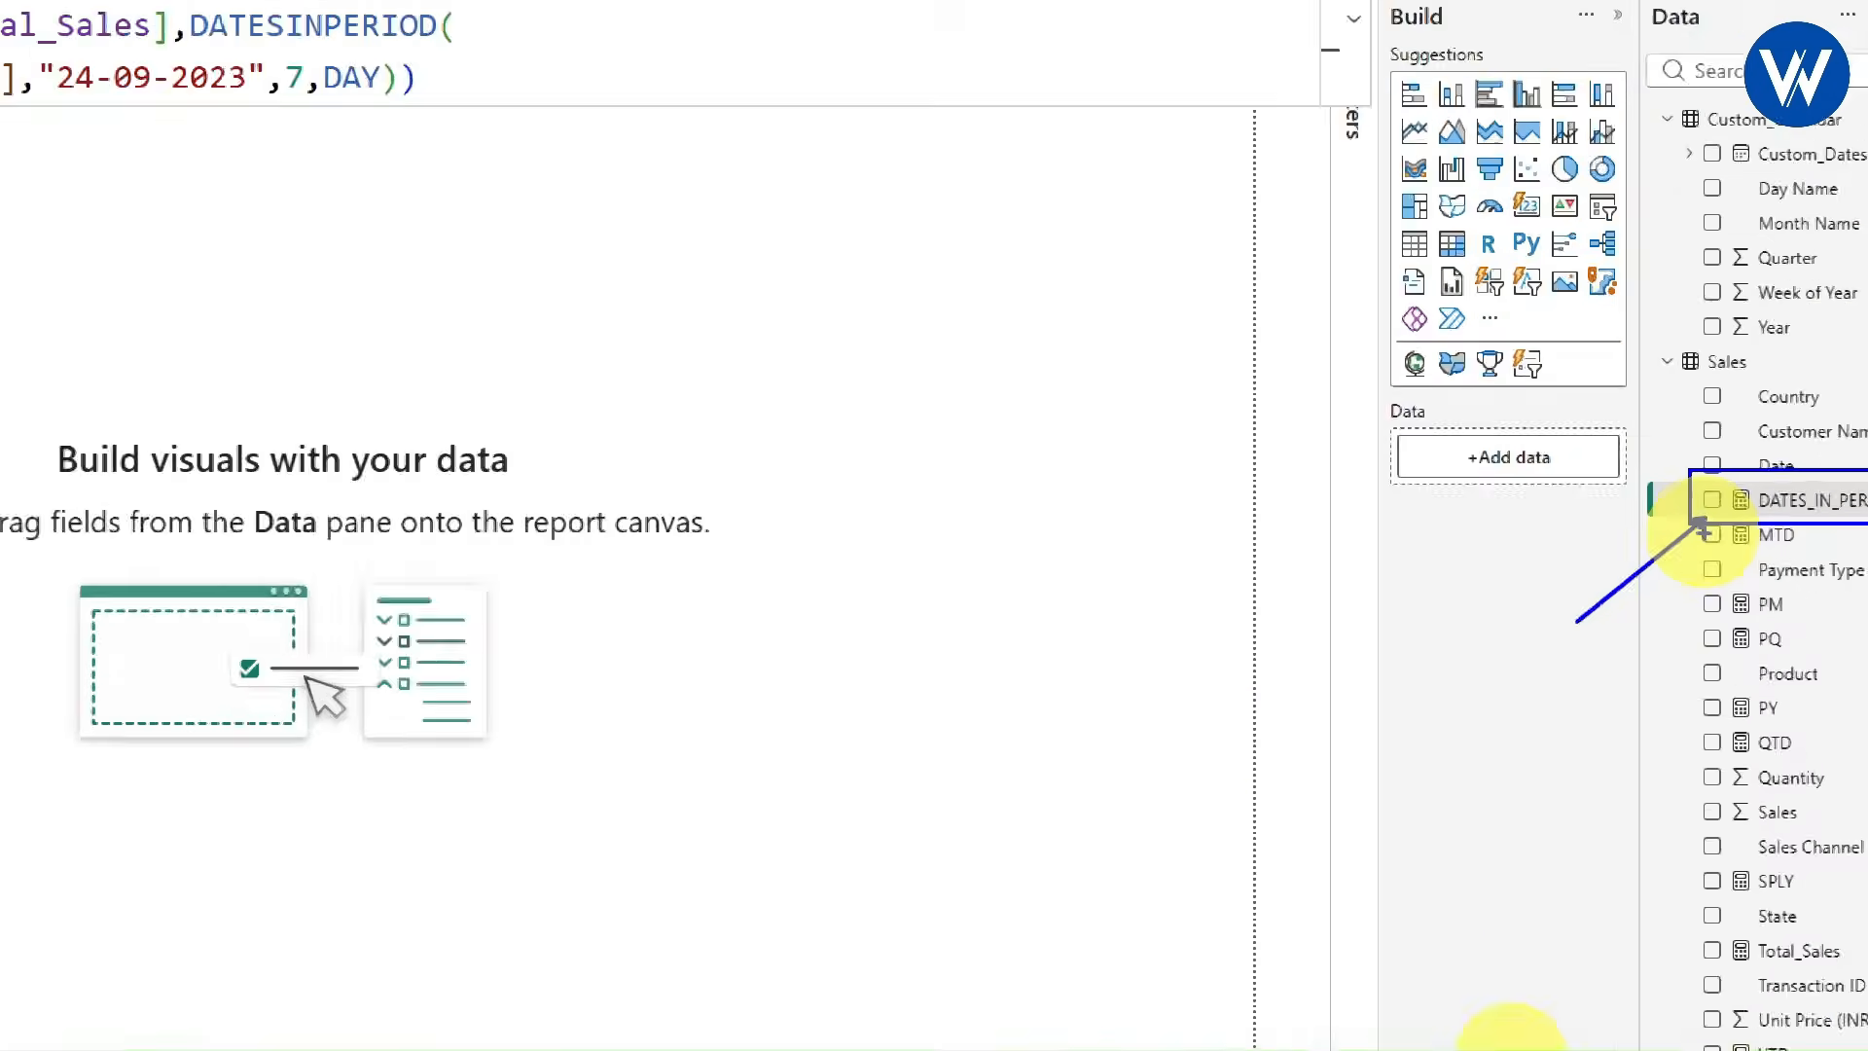
# - Insert a table visual near the middle of the page showing the Custom_Dates hierarchy and Total_Sales
pyautogui.click(1262, 742)
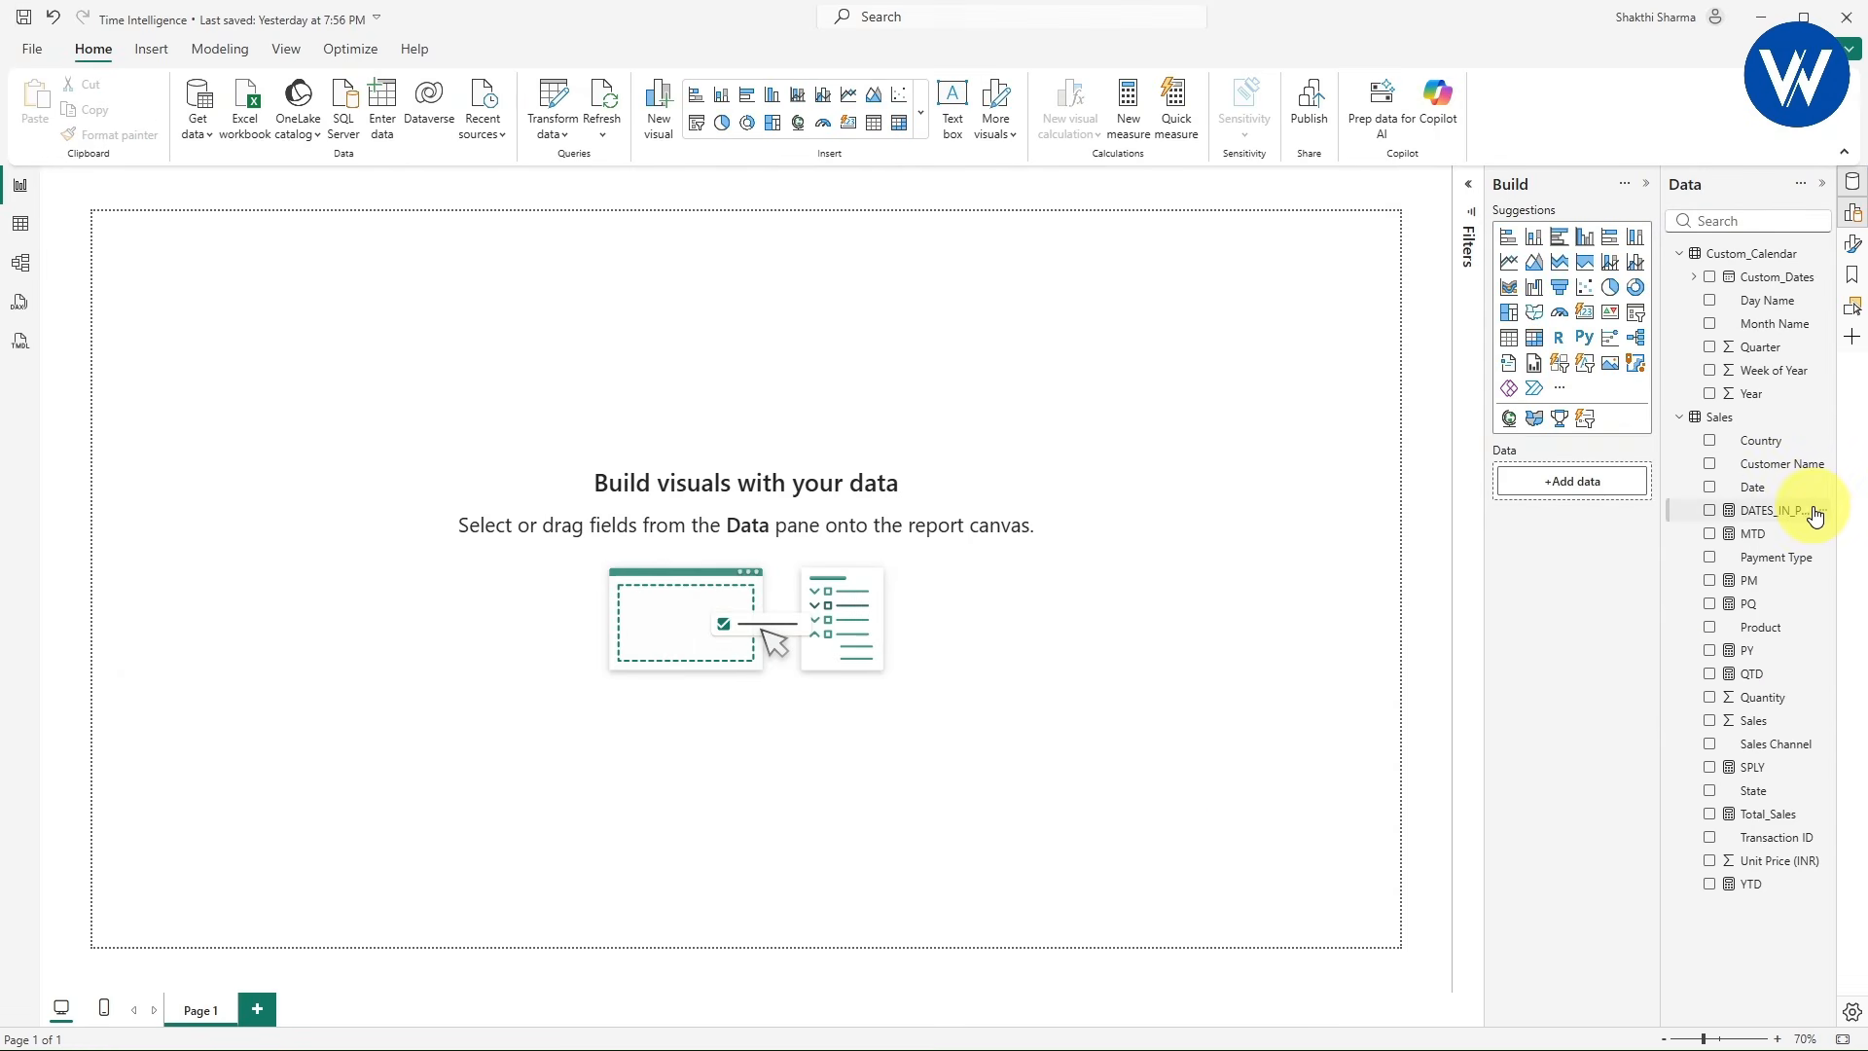
pyautogui.click(1515, 346)
pyautogui.moveTo(292, 384); pyautogui.dragTo(1065, 728)
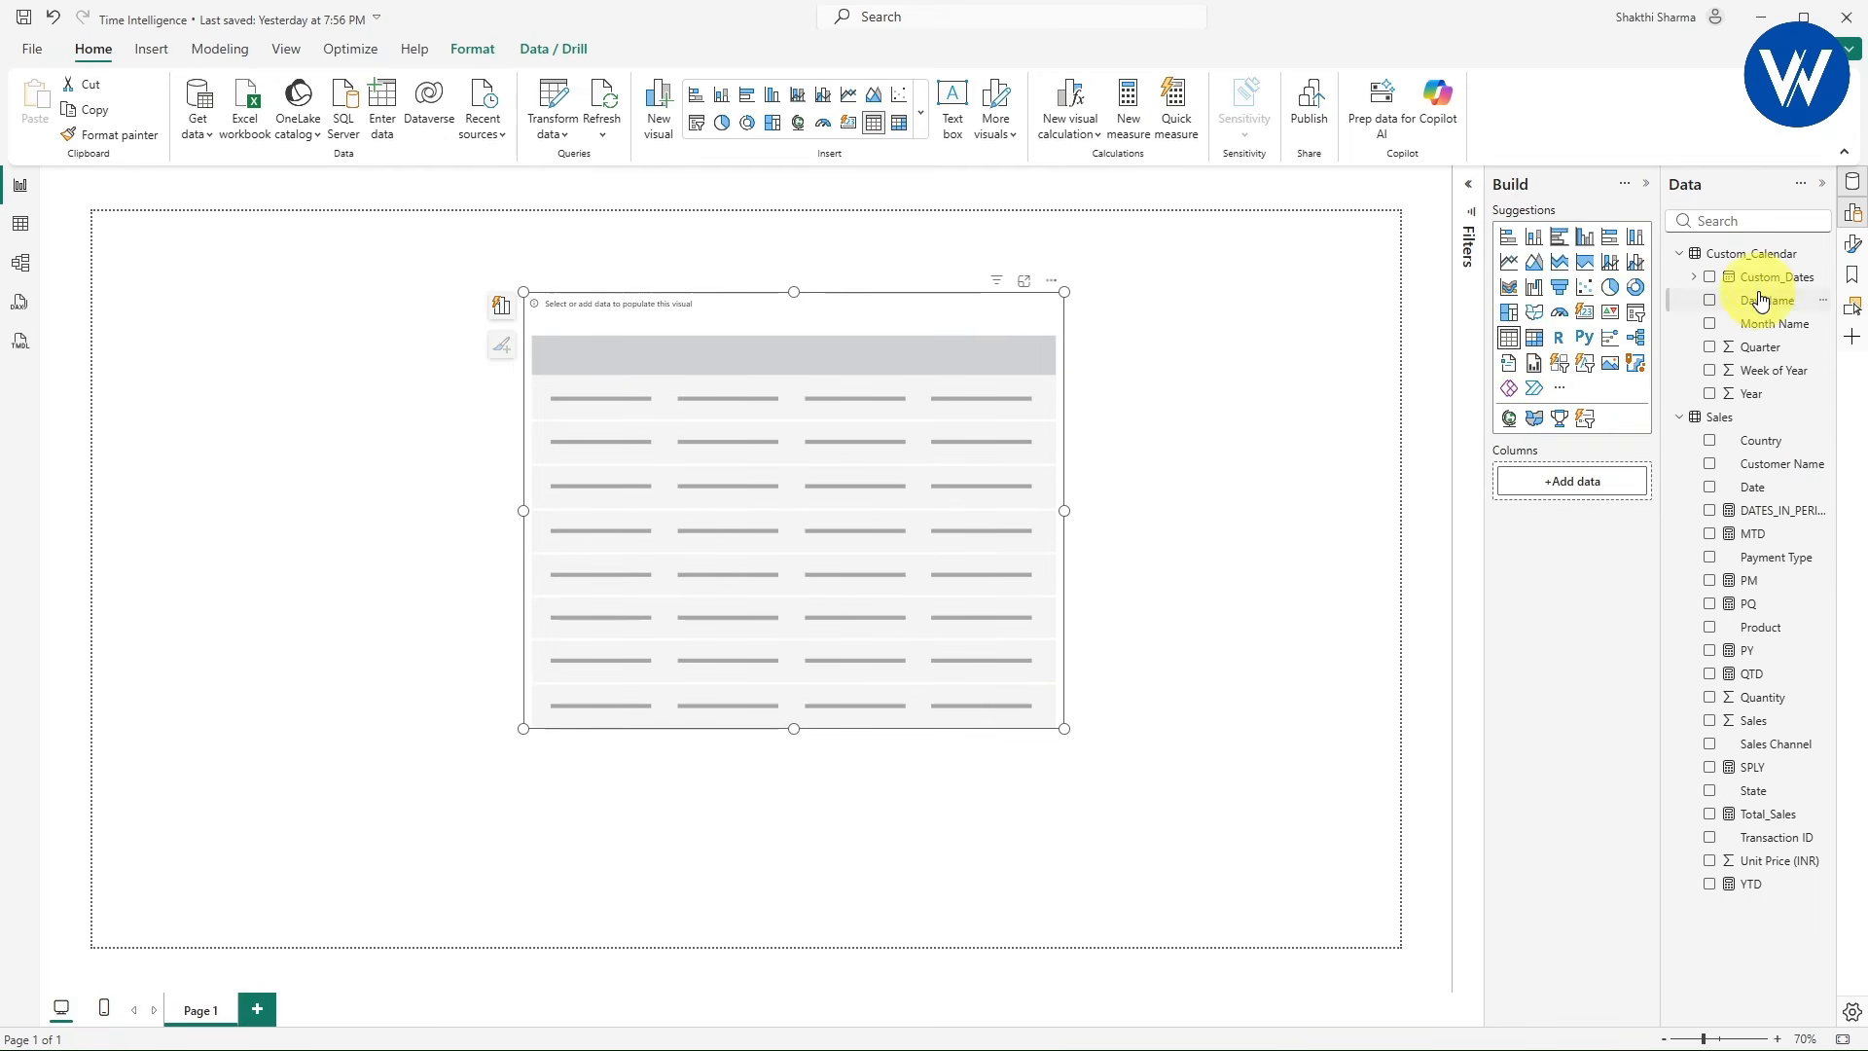
pyautogui.moveTo(1762, 286); pyautogui.dragTo(1554, 490)
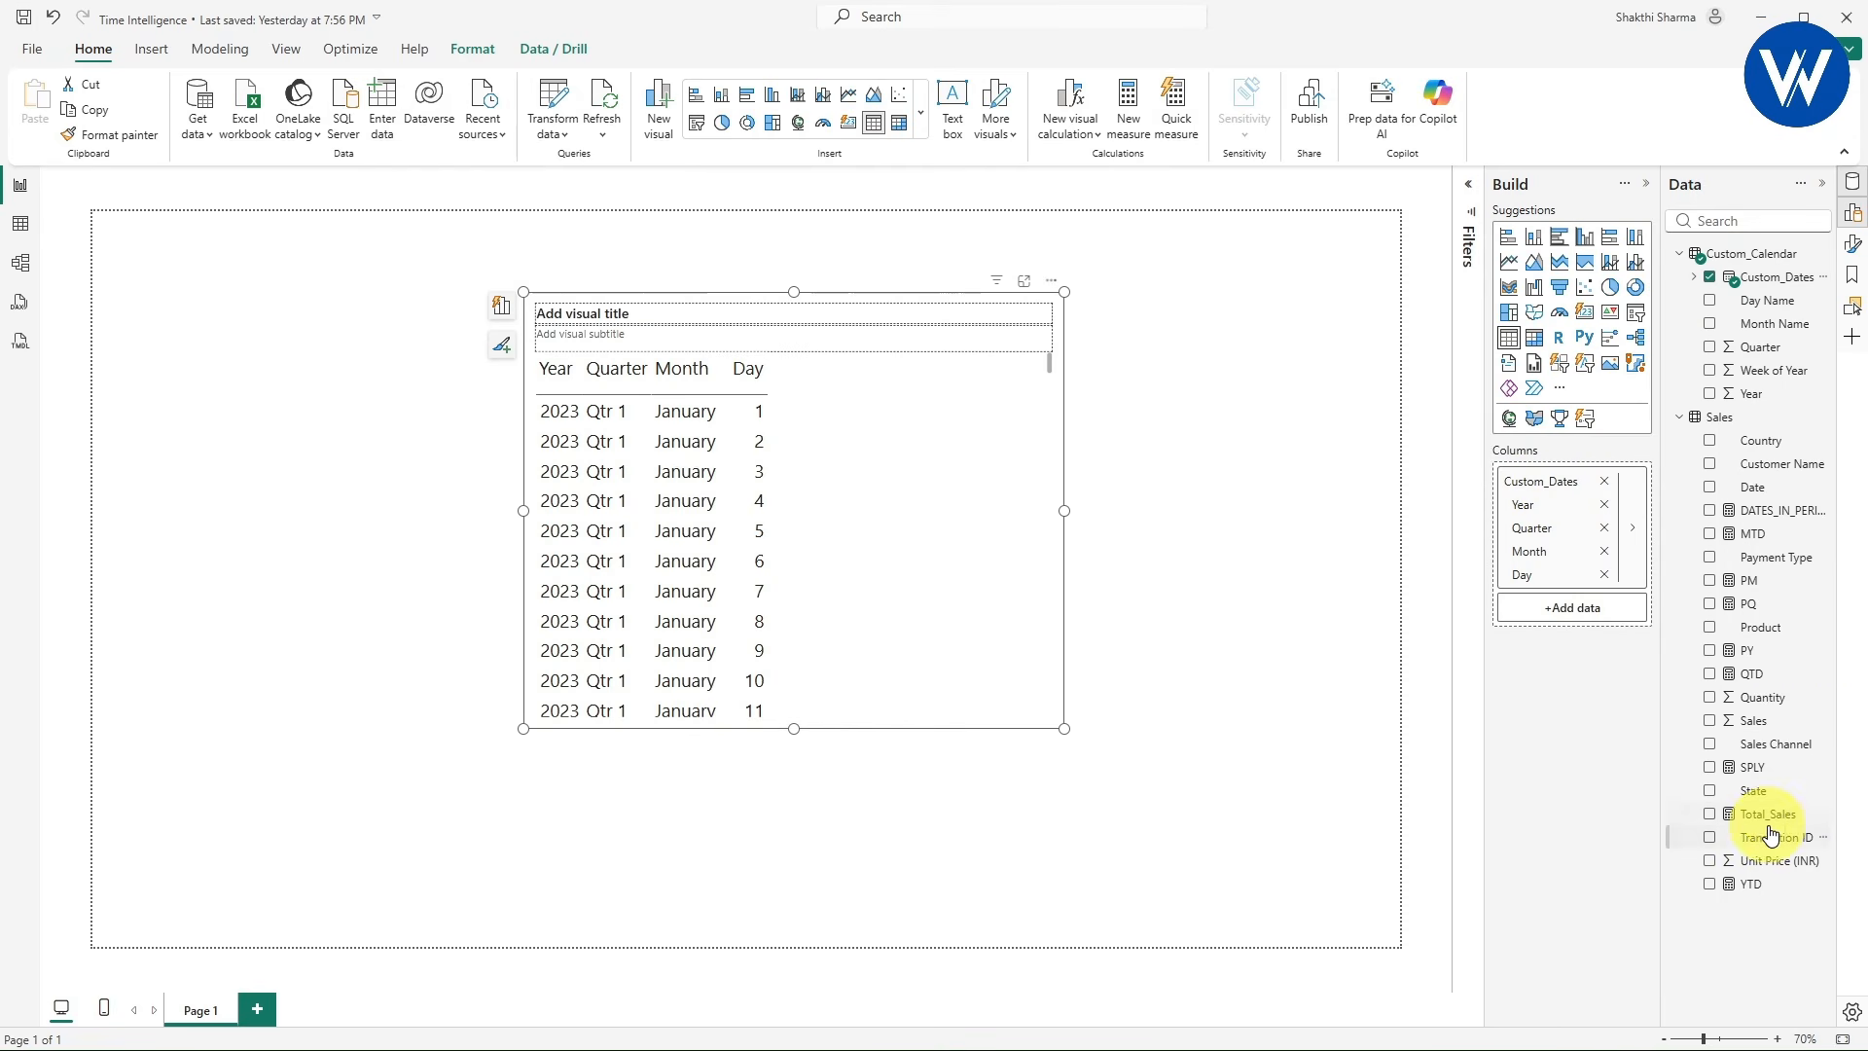
pyautogui.moveTo(1778, 822); pyautogui.dragTo(1603, 611)
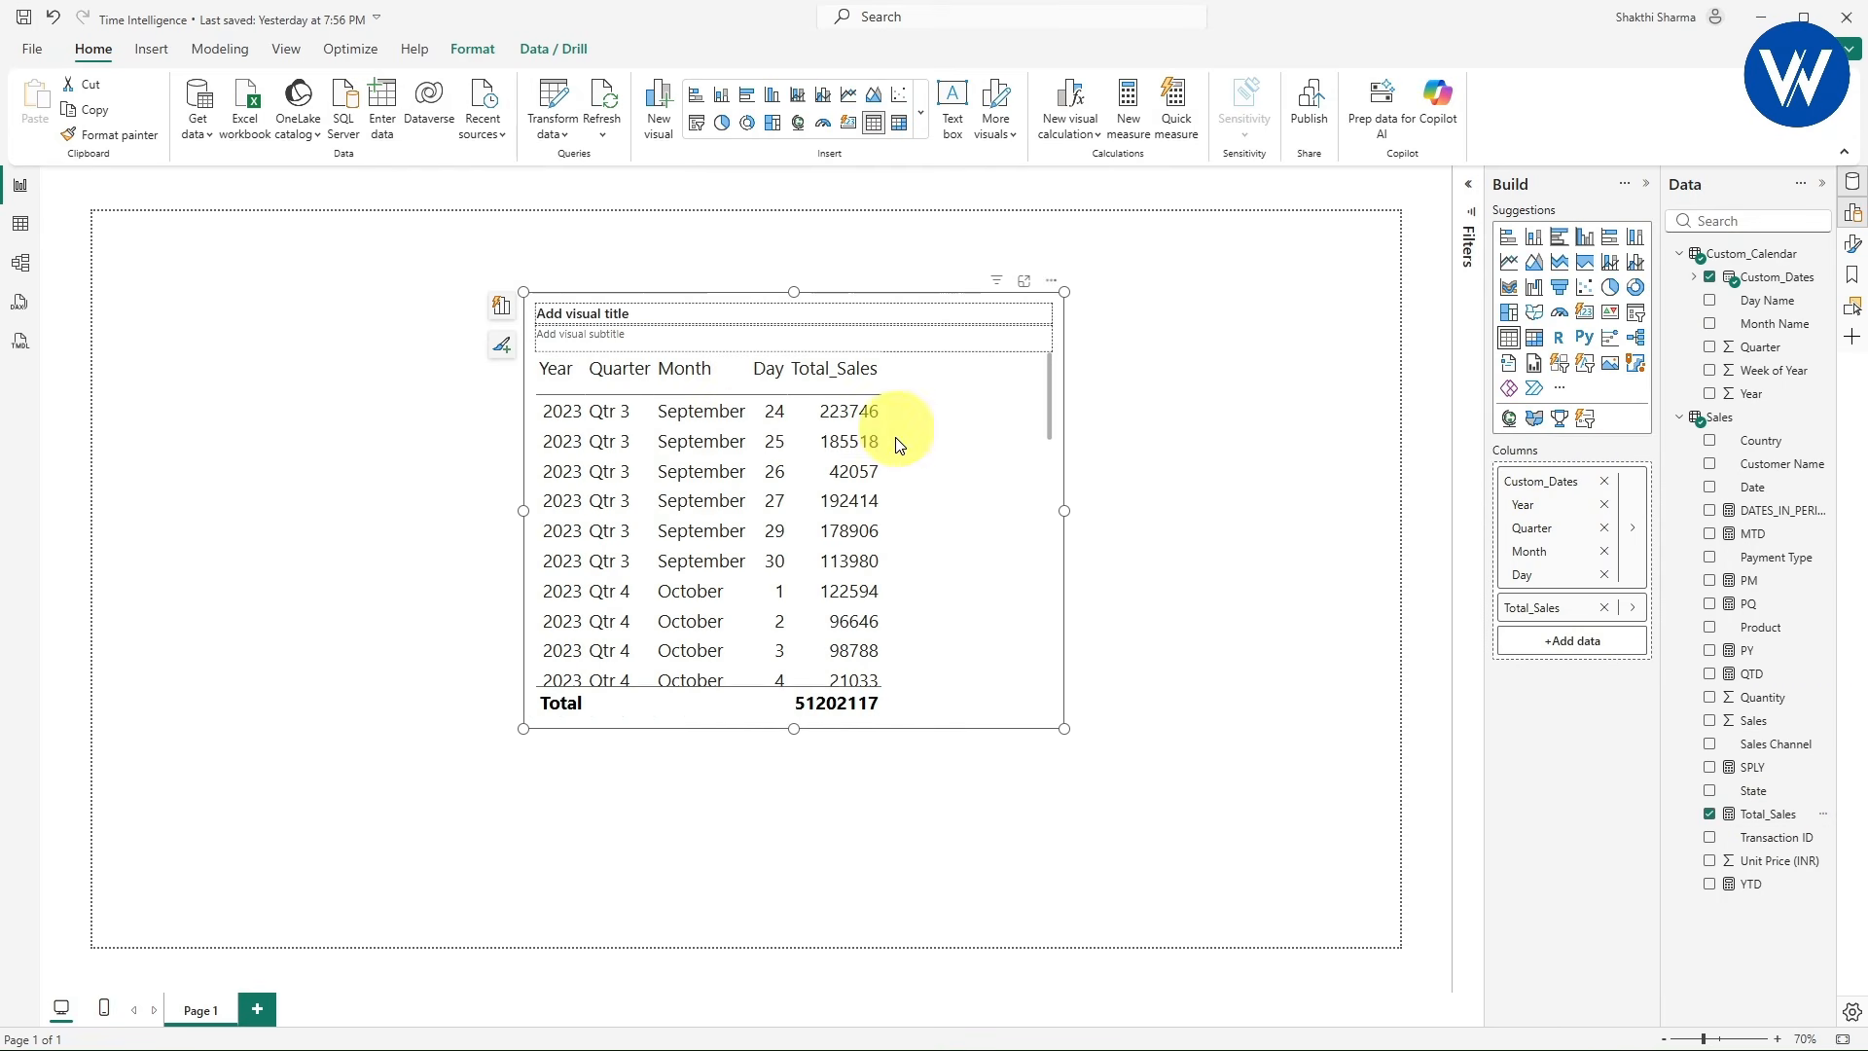
# - Turn off the table's title, close the formatting options and deselect the table
pyautogui.click(1853, 244)
pyautogui.click(1456, 345)
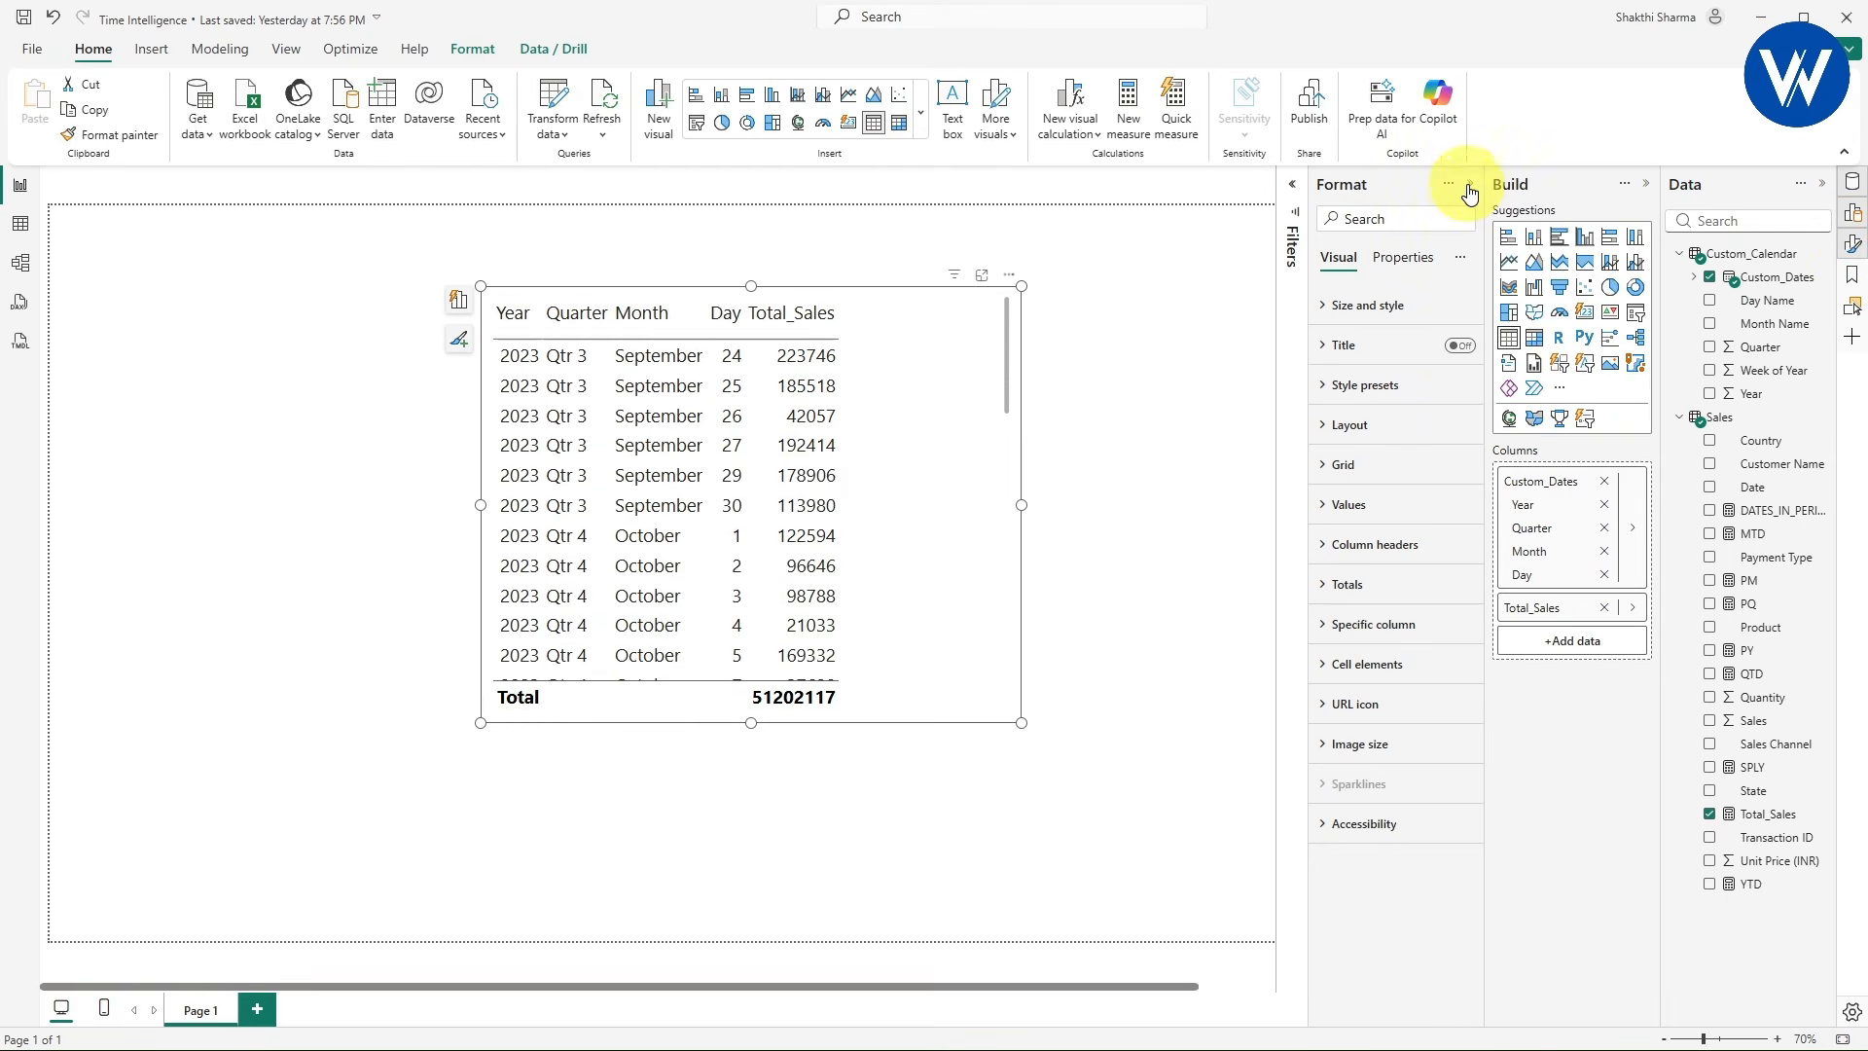
pyautogui.click(1470, 184)
pyautogui.click(1314, 688)
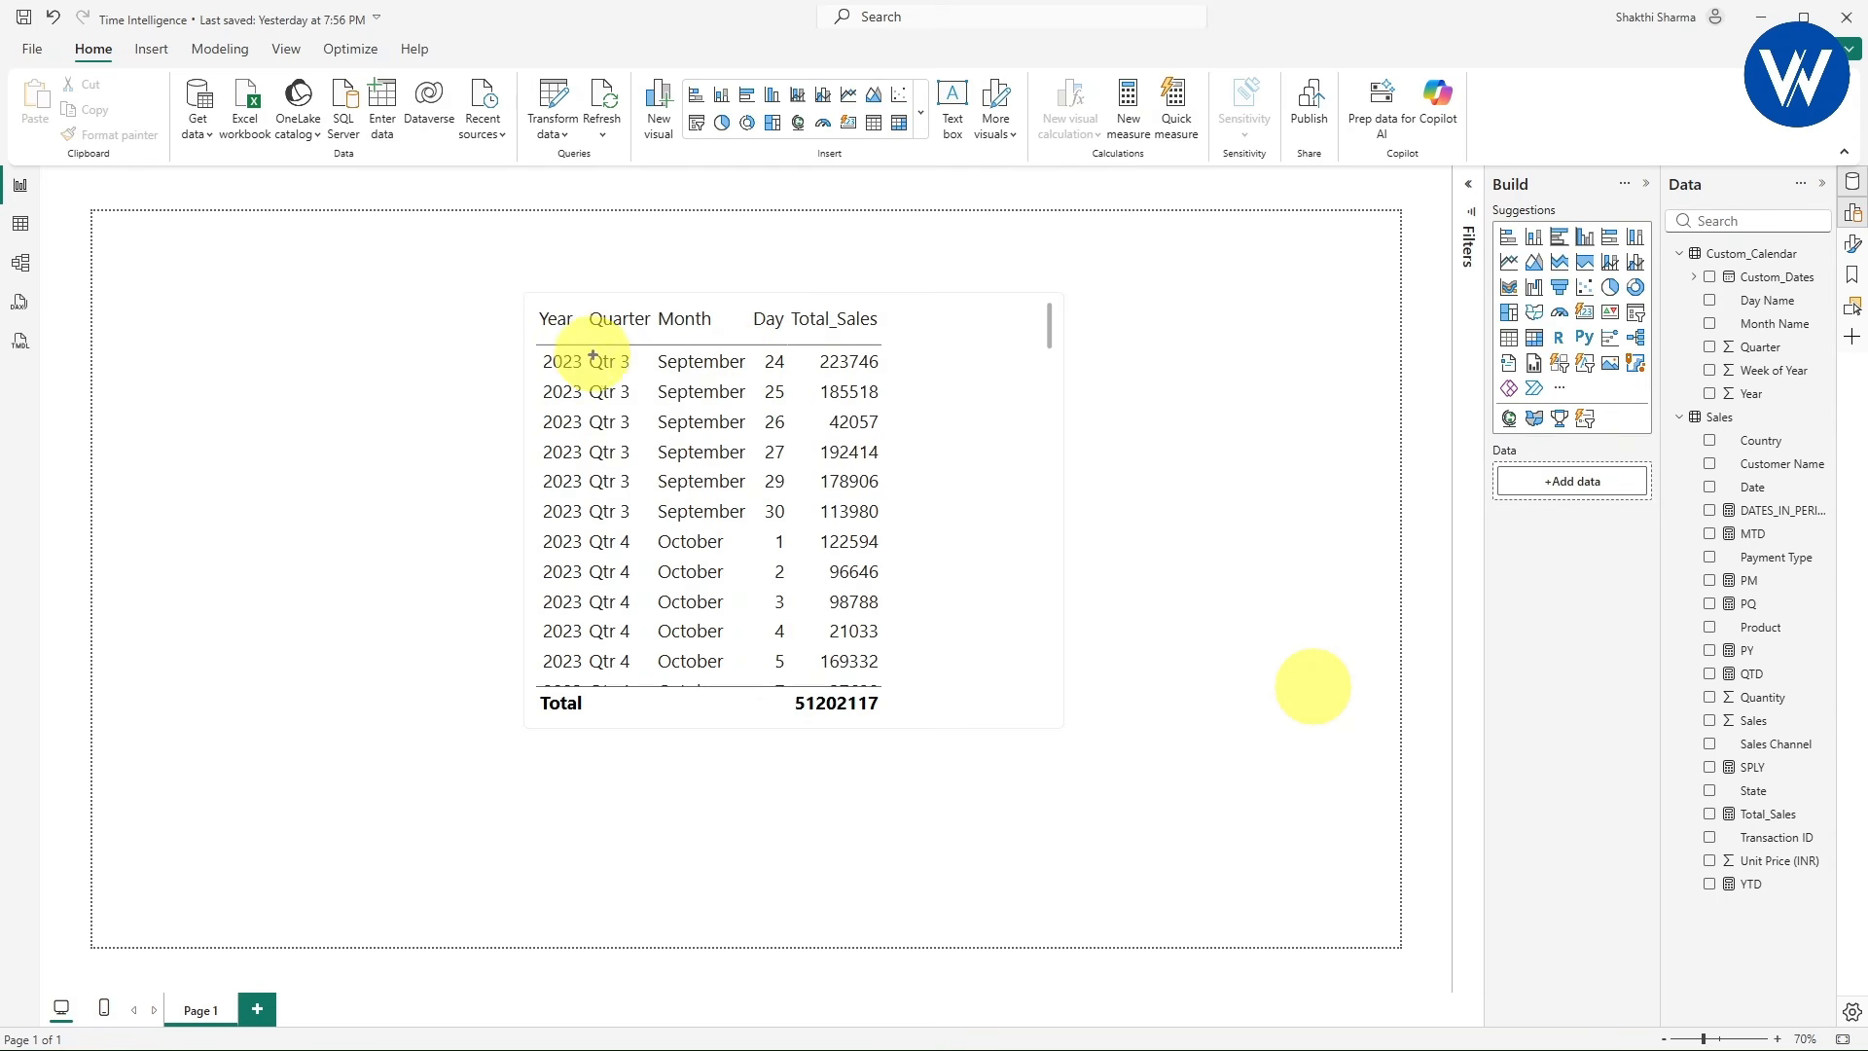
# - Annotate the table's September 24 to 30 rows with a box, a 6, an underline below 27 and a circle around their sales, then leave annotation mode
pyautogui.moveTo(646, 347); pyautogui.dragTo(894, 520)
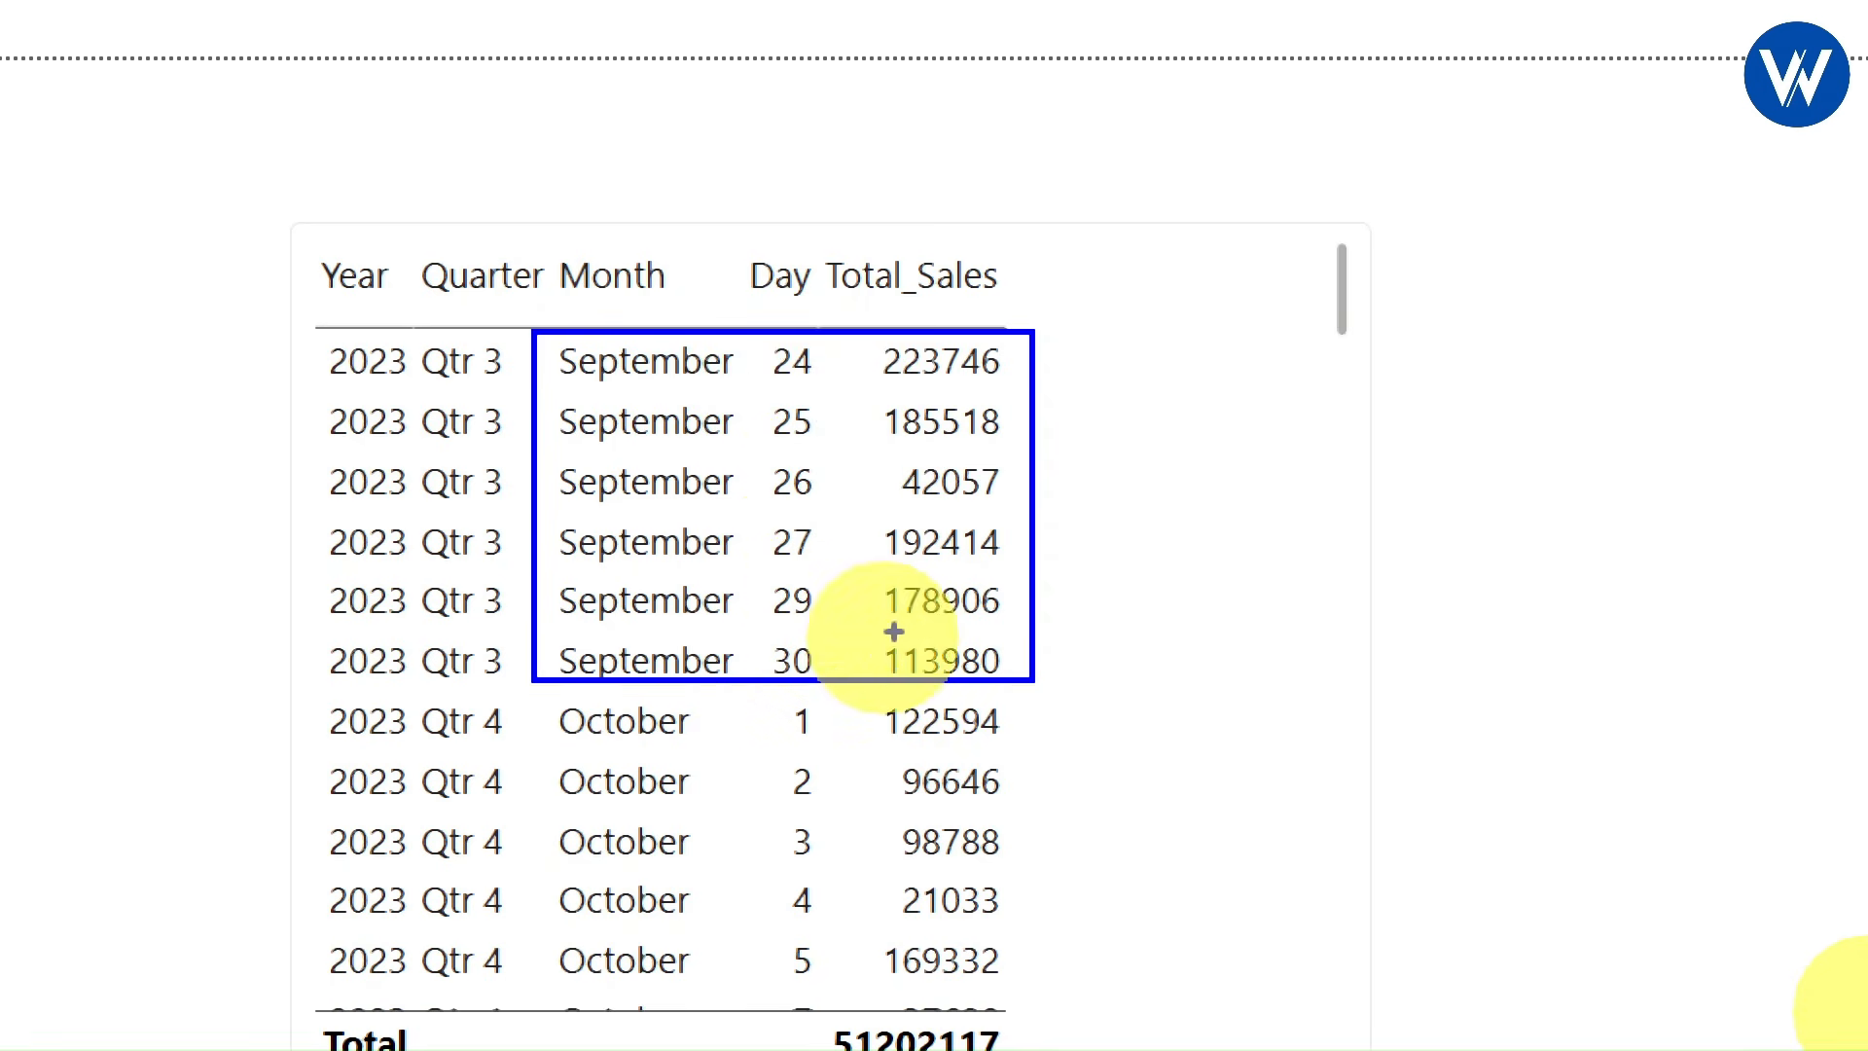
pyautogui.moveTo(231, 425)
pyautogui.mouseDown()
pyautogui.moveTo(255, 491)
pyautogui.moveTo(194, 502)
pyautogui.mouseUp()
pyautogui.moveTo(757, 566)
pyautogui.mouseDown()
pyautogui.moveTo(804, 558)
pyautogui.moveTo(724, 564)
pyautogui.mouseUp()
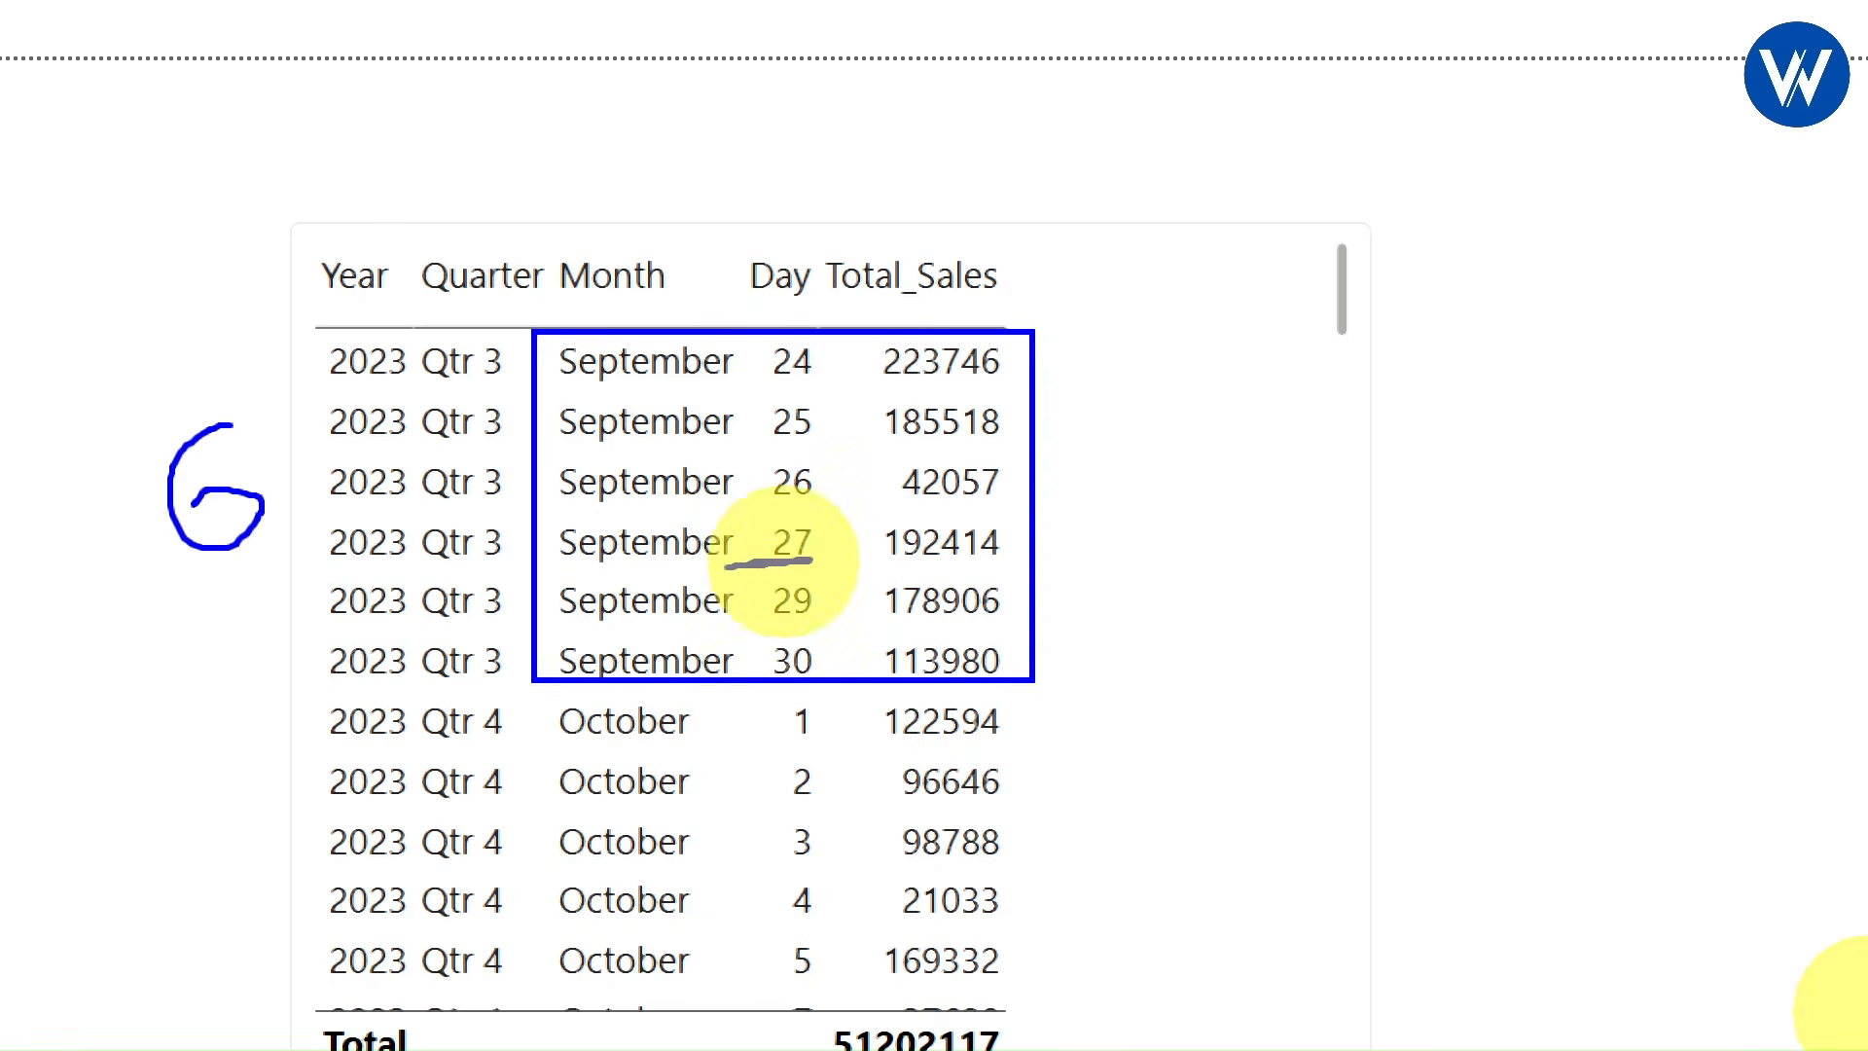
pyautogui.moveTo(956, 307)
pyautogui.mouseDown()
pyautogui.moveTo(853, 361)
pyautogui.moveTo(846, 705)
pyautogui.moveTo(925, 688)
pyautogui.moveTo(1055, 534)
pyautogui.moveTo(982, 312)
pyautogui.moveTo(955, 308)
pyautogui.mouseUp()
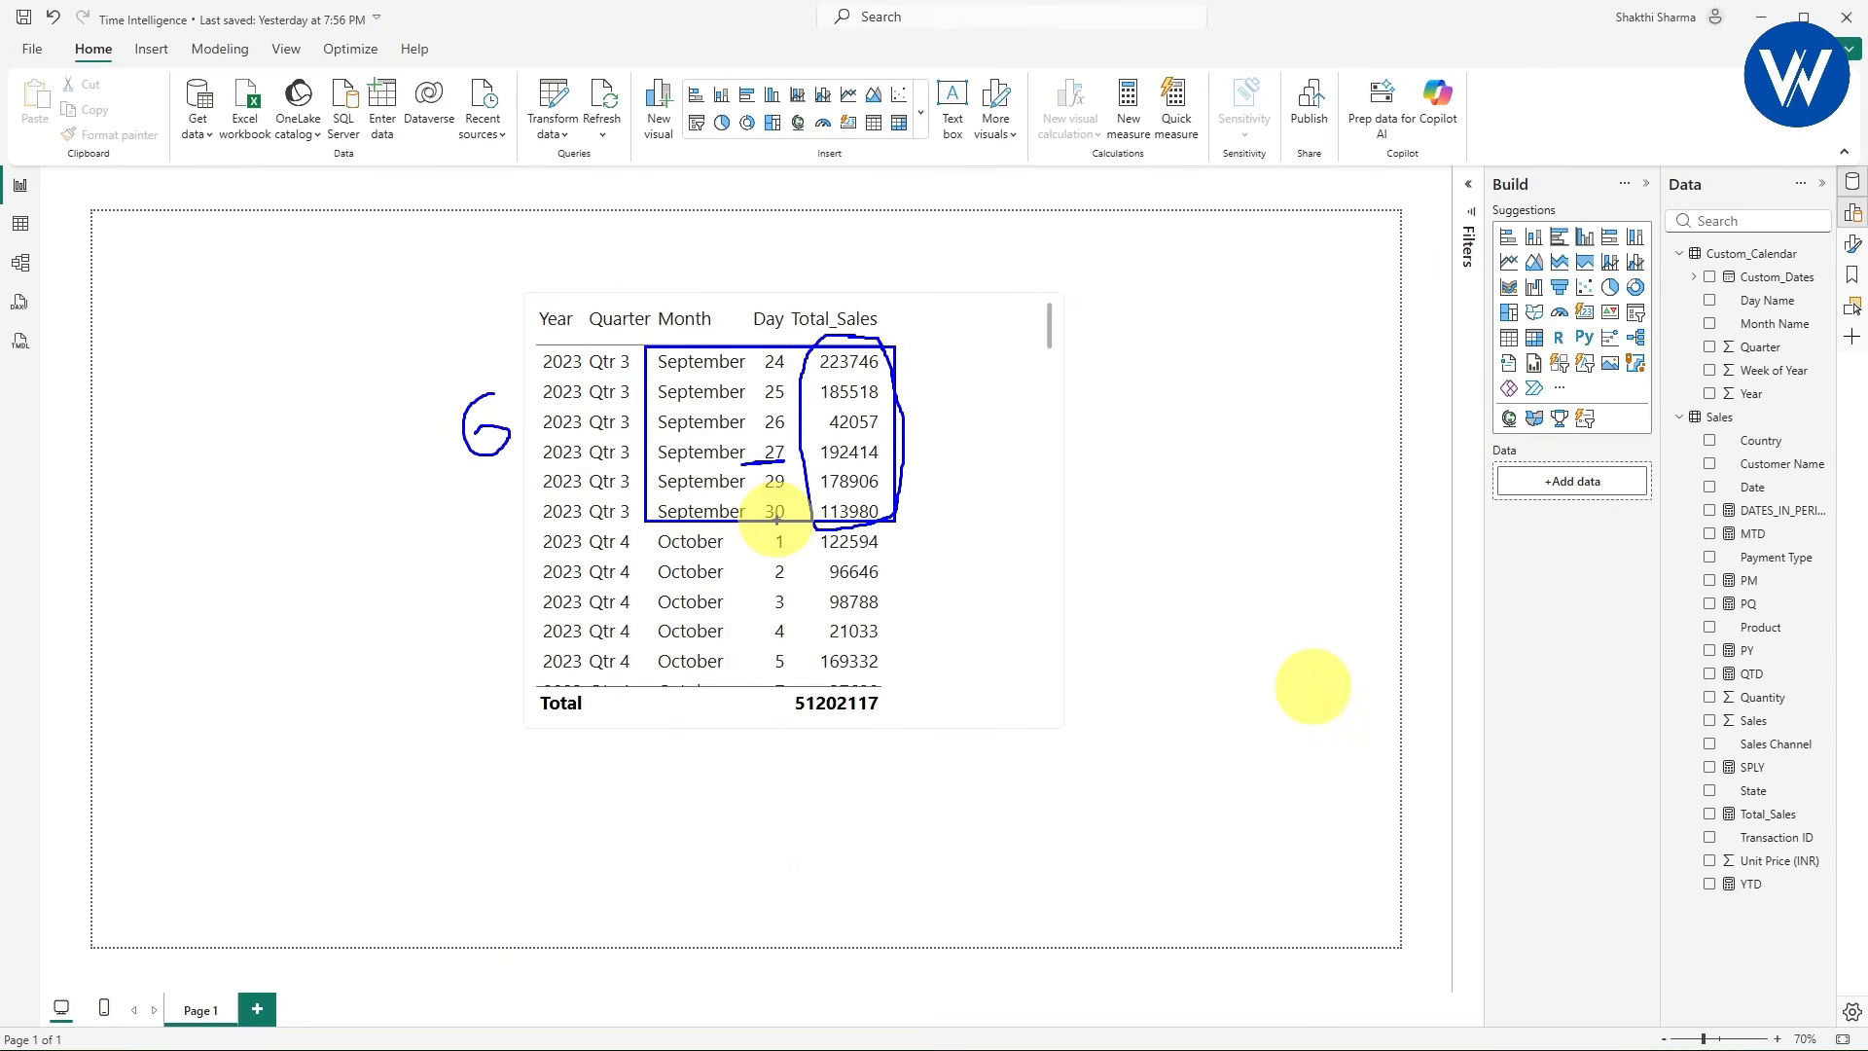
pyautogui.press('Escape')
# - Move the table to the left half of the report page and deselect it
pyautogui.moveTo(1001, 592); pyautogui.dragTo(707, 652)
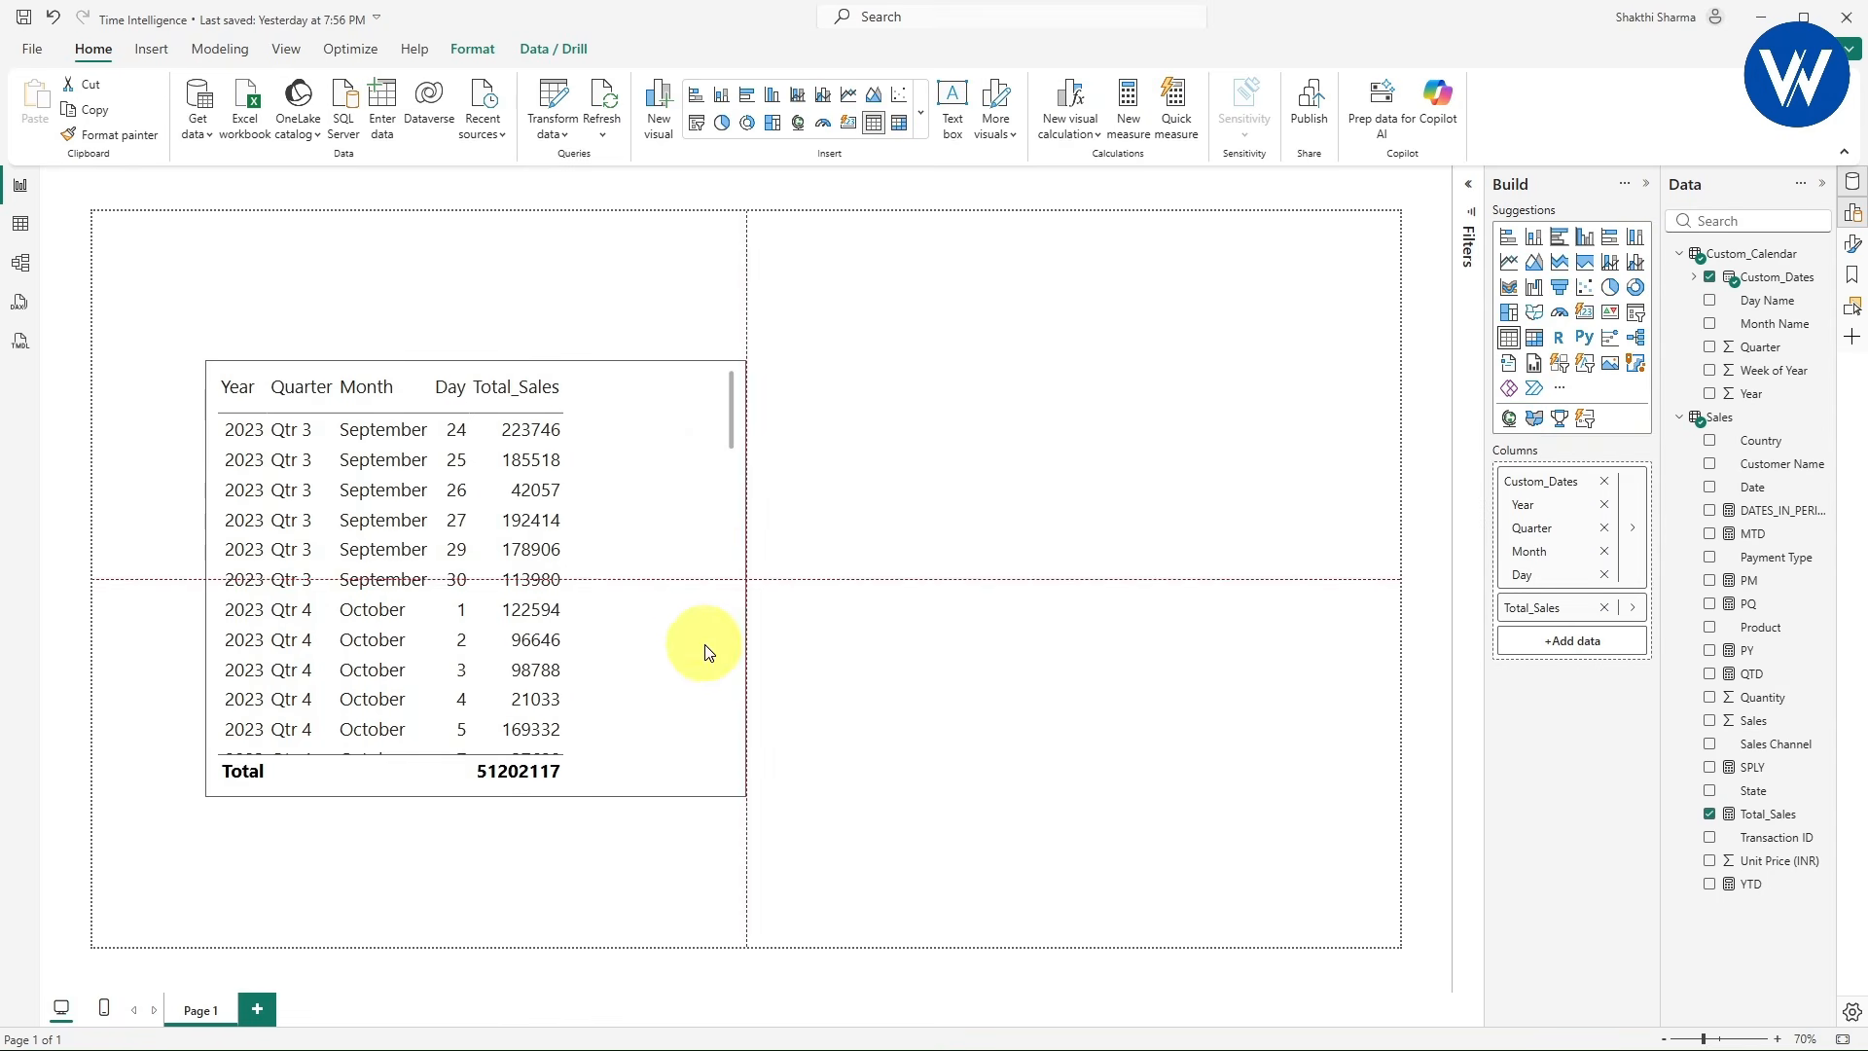
pyautogui.click(1151, 505)
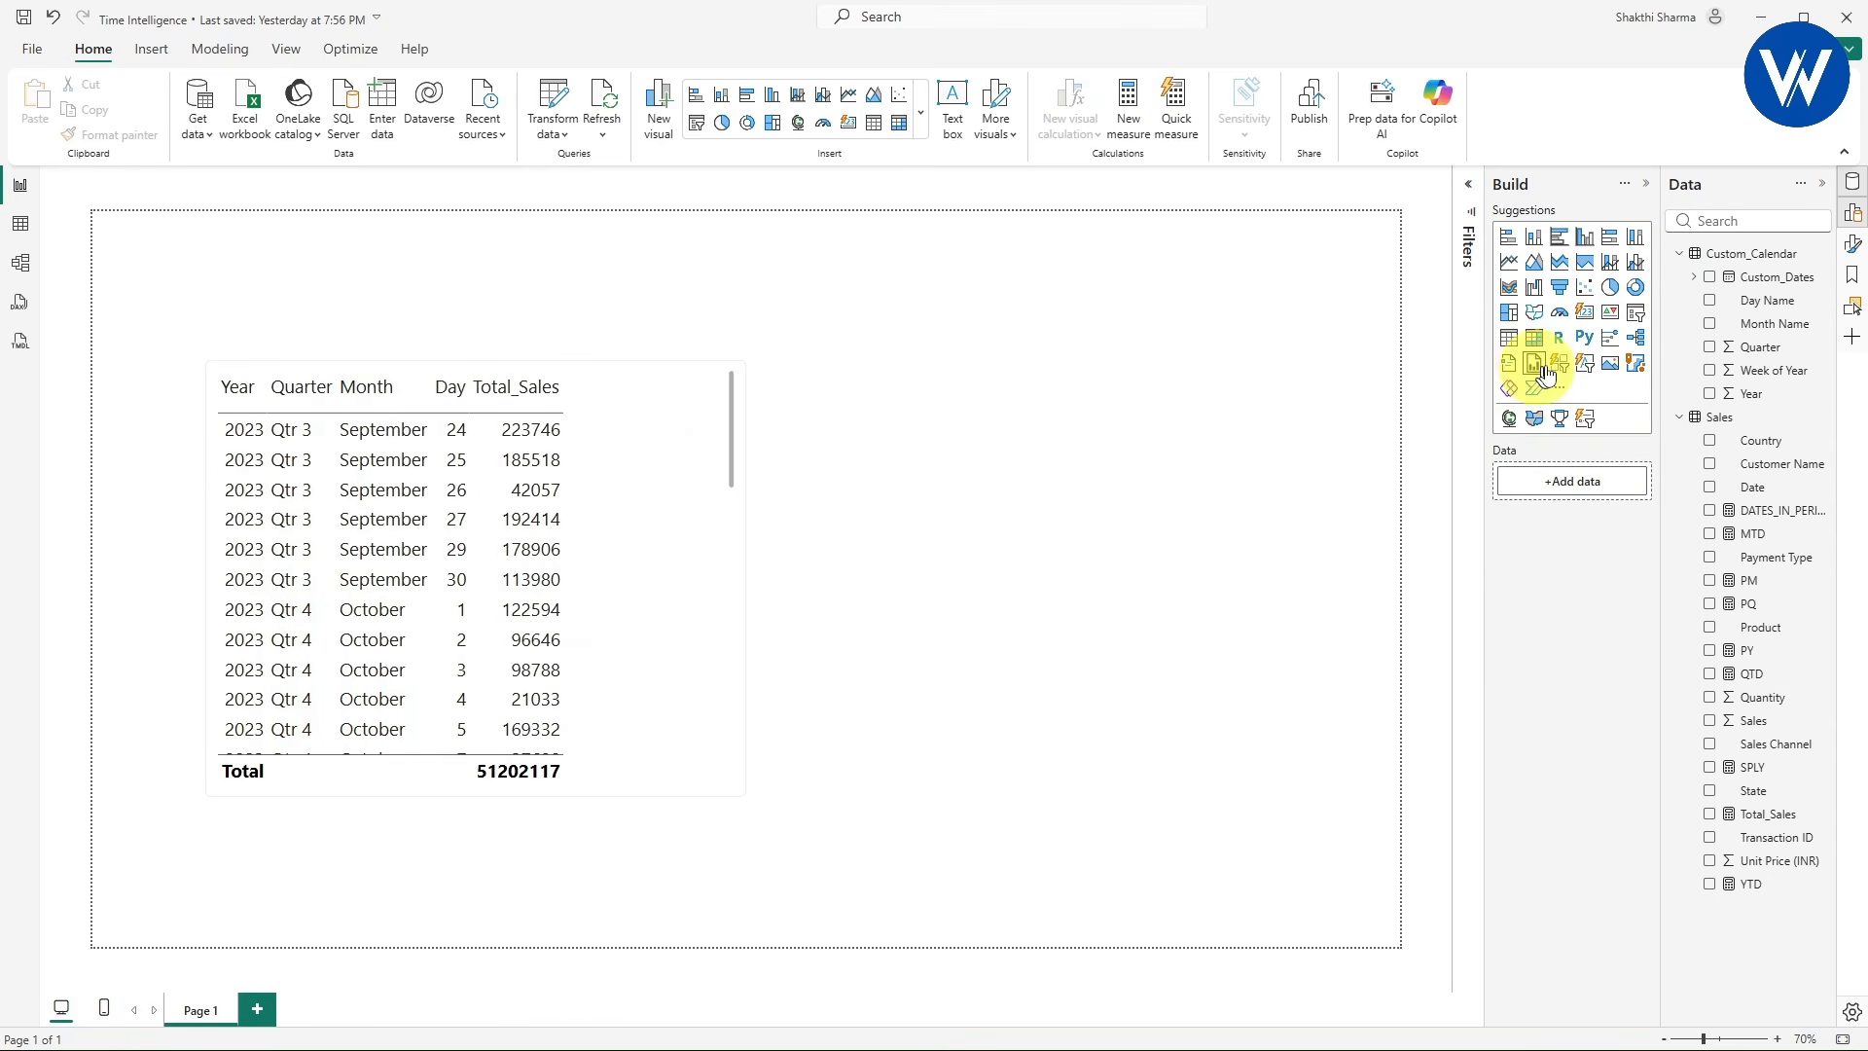
pyautogui.click(1588, 313)
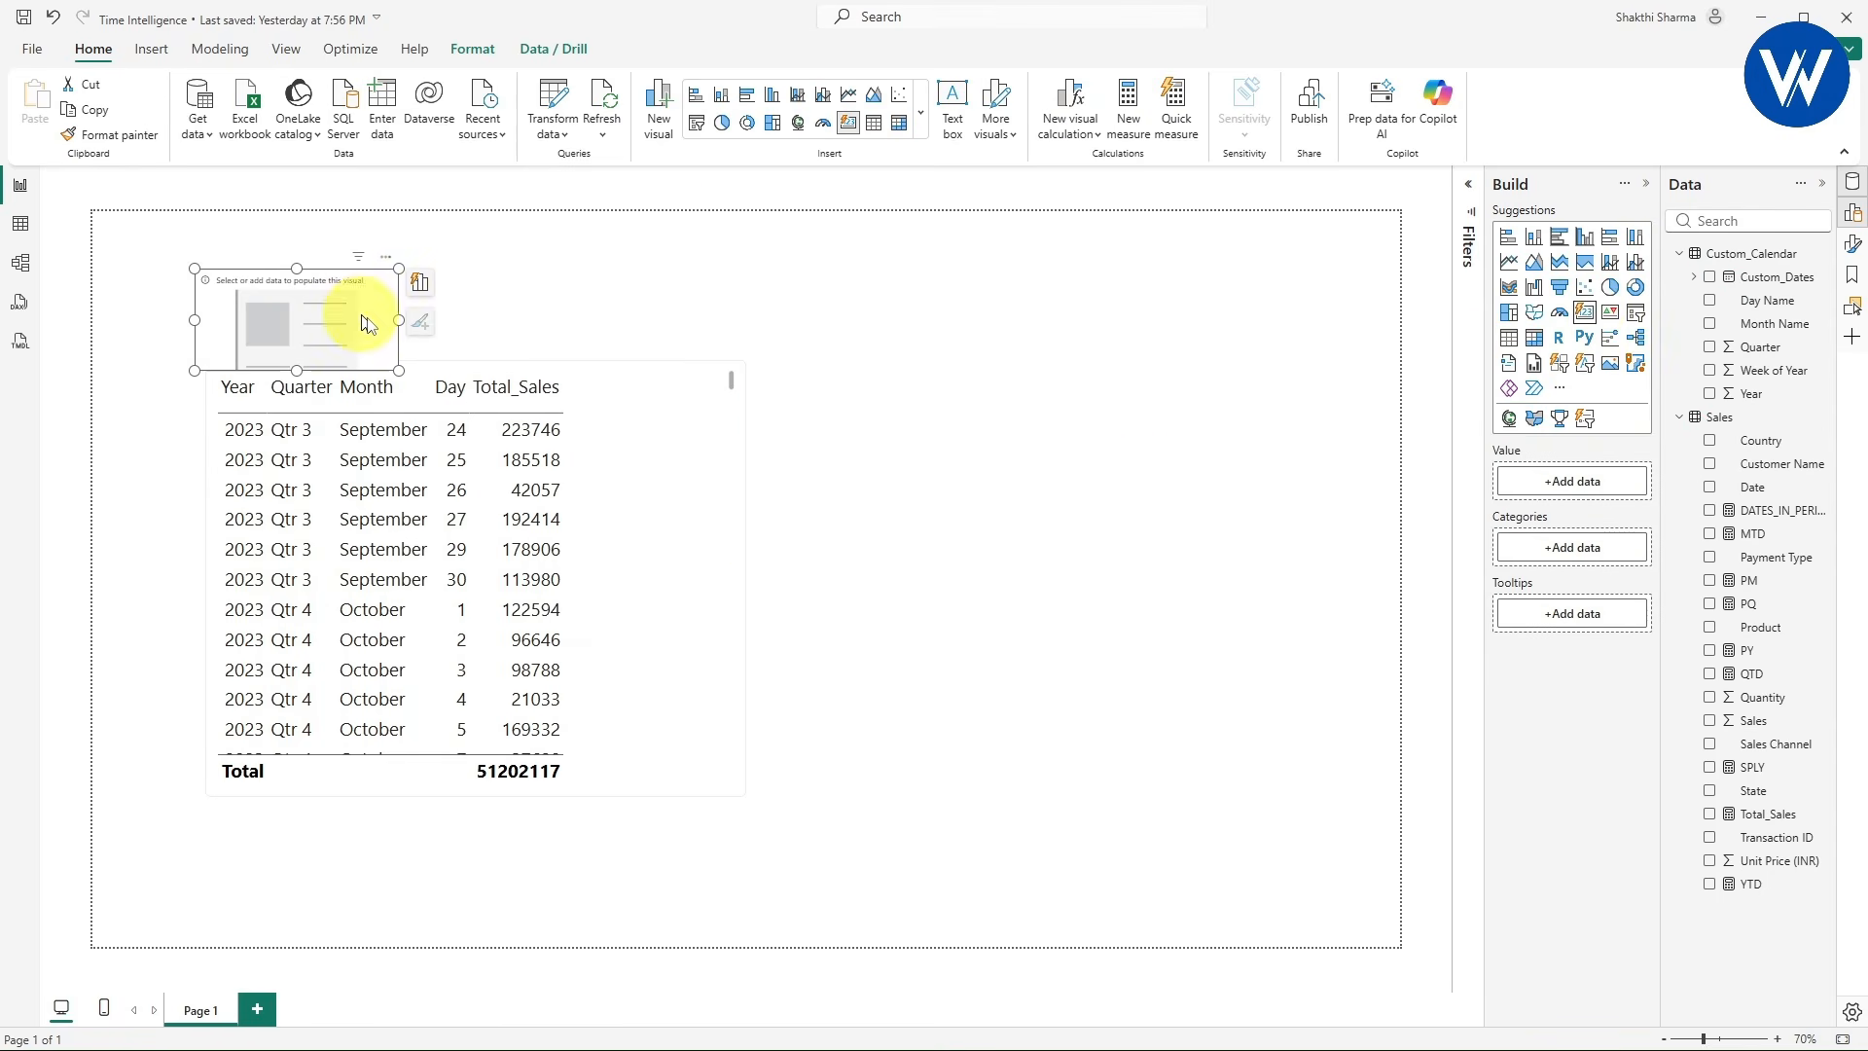
pyautogui.moveTo(368, 324); pyautogui.dragTo(1037, 428)
pyautogui.press('Delete')
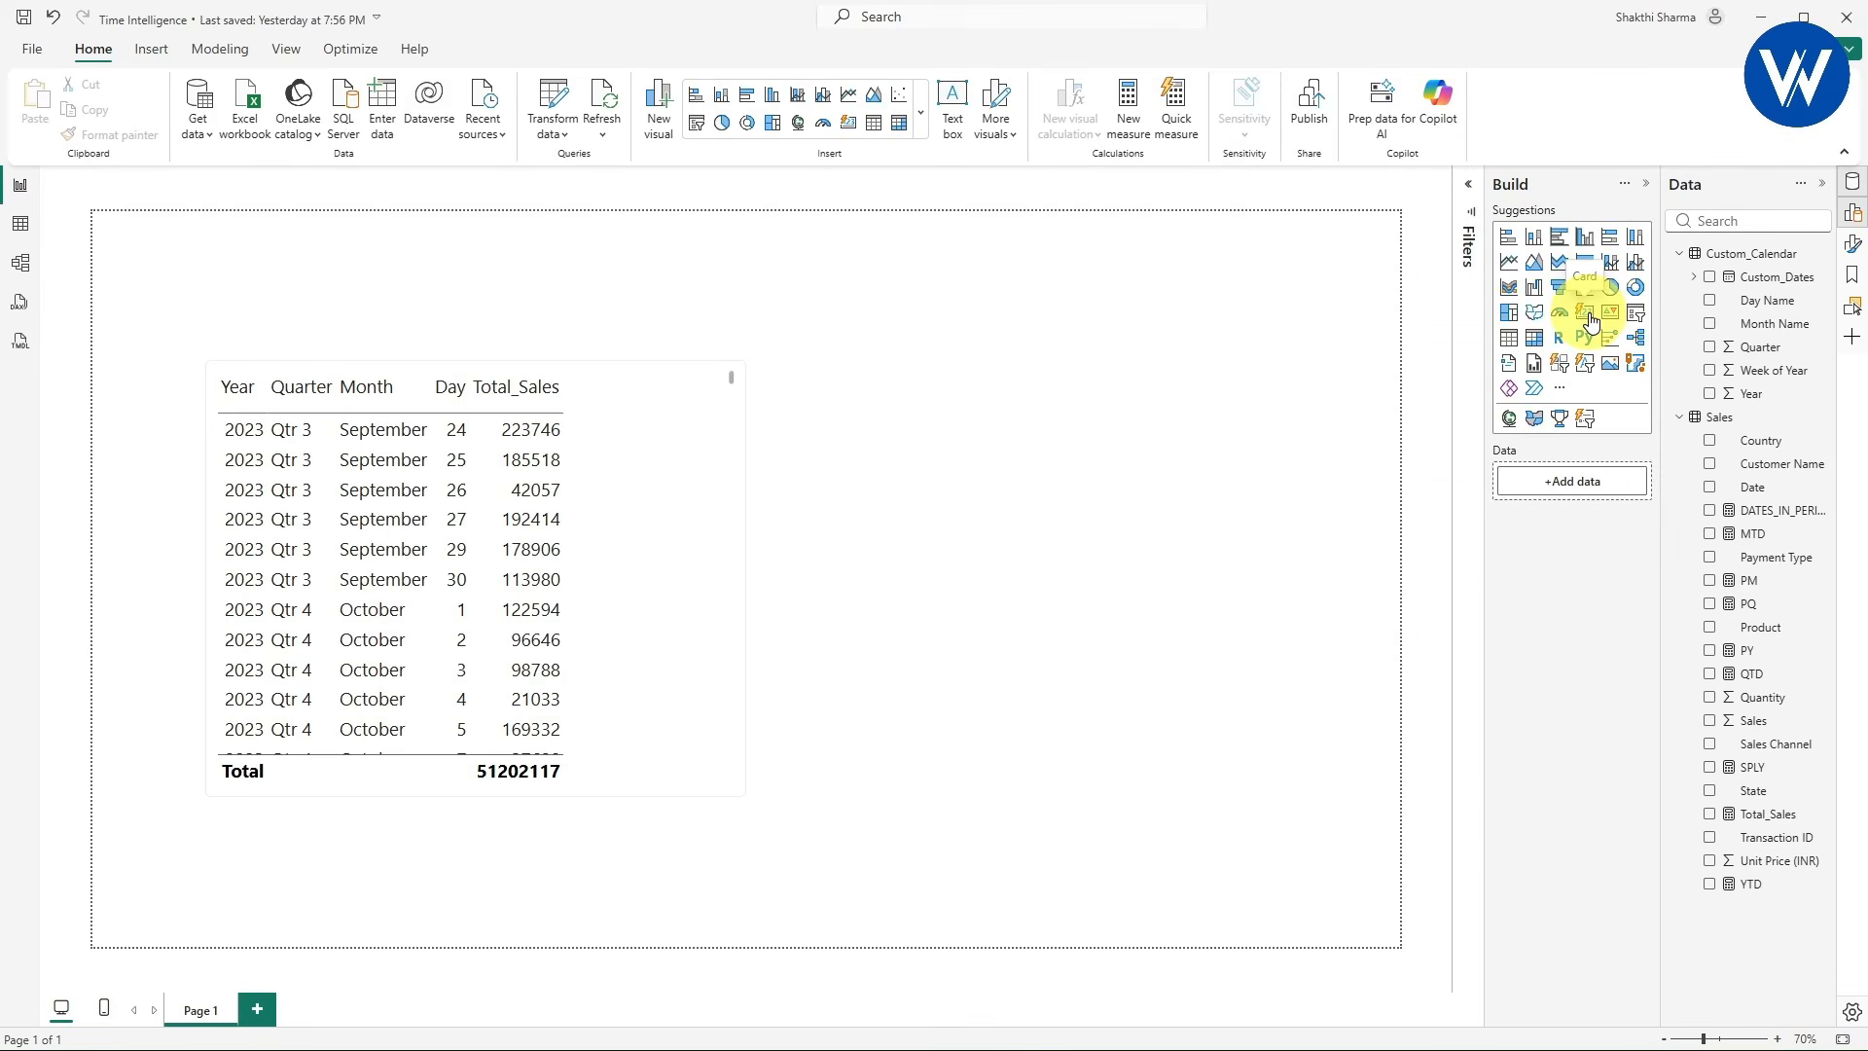
# - Add an enlarged card beside the table with DATES_IN_PERIOD as its value, and reduce the card's height
pyautogui.click(1589, 321)
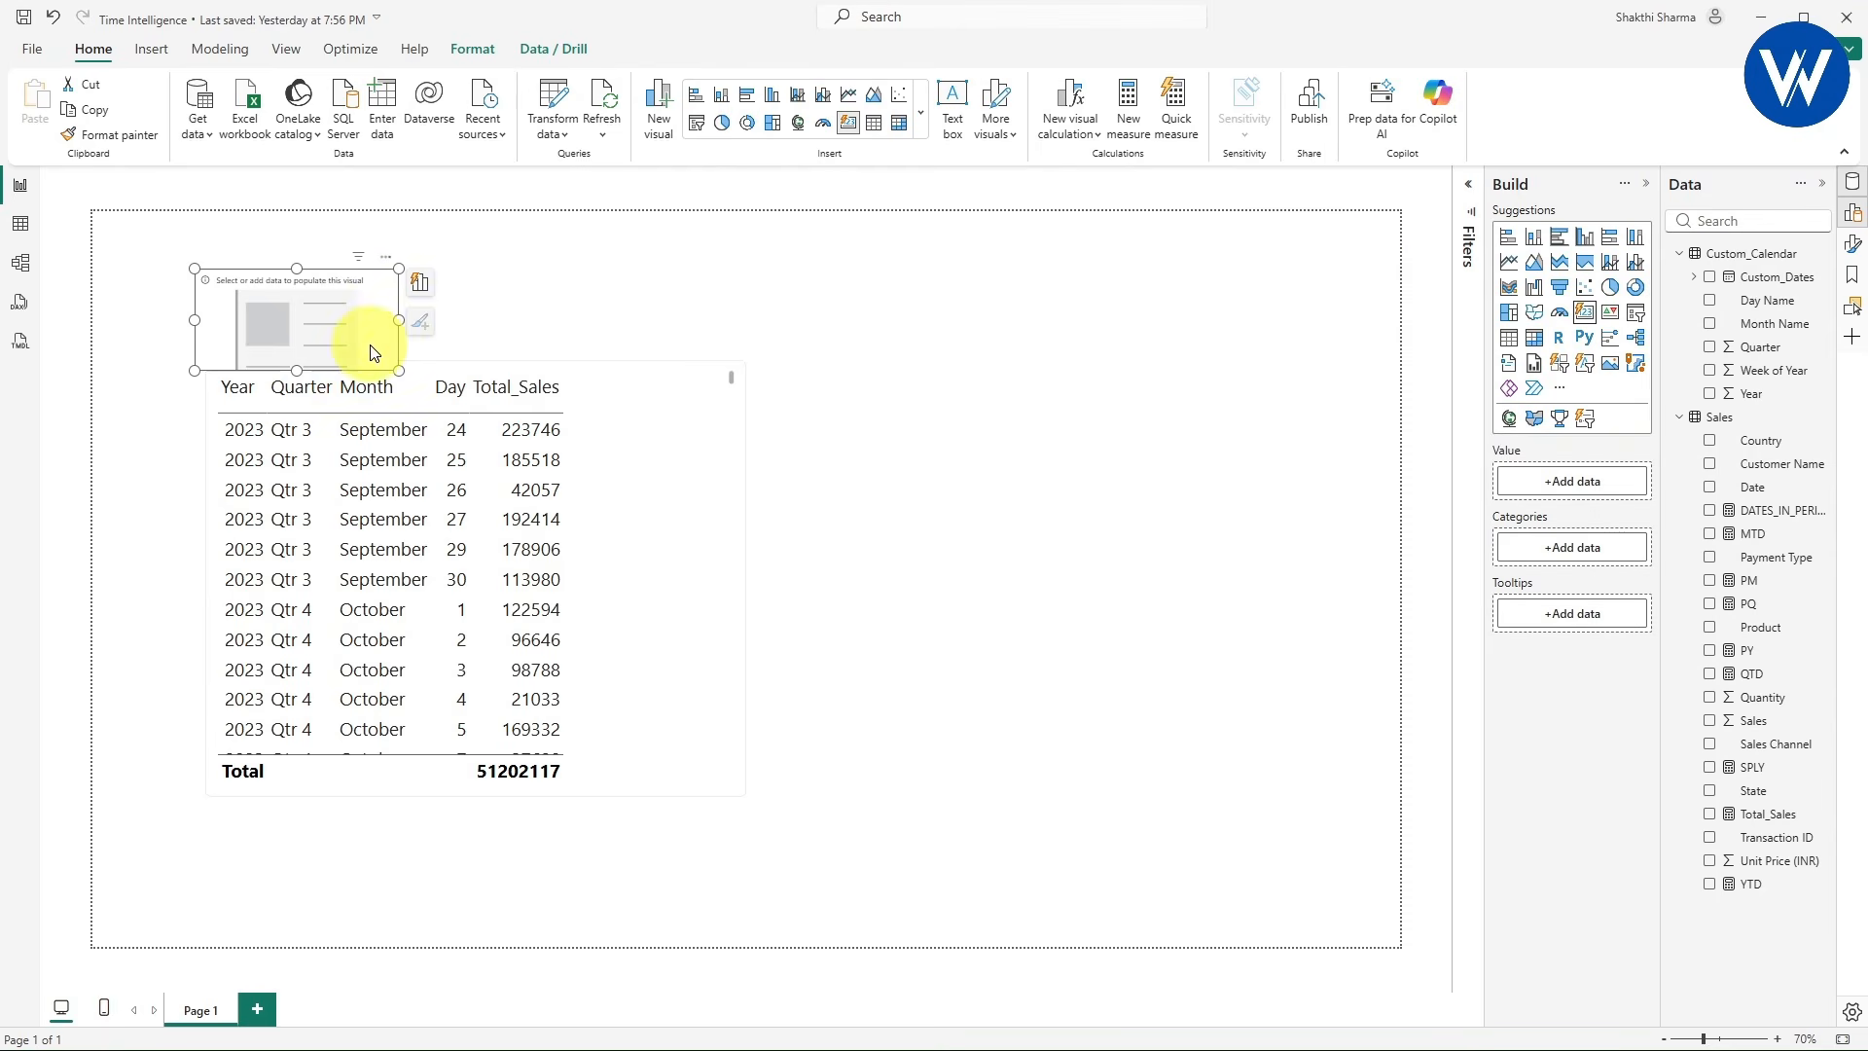
pyautogui.moveTo(367, 346); pyautogui.dragTo(1161, 621)
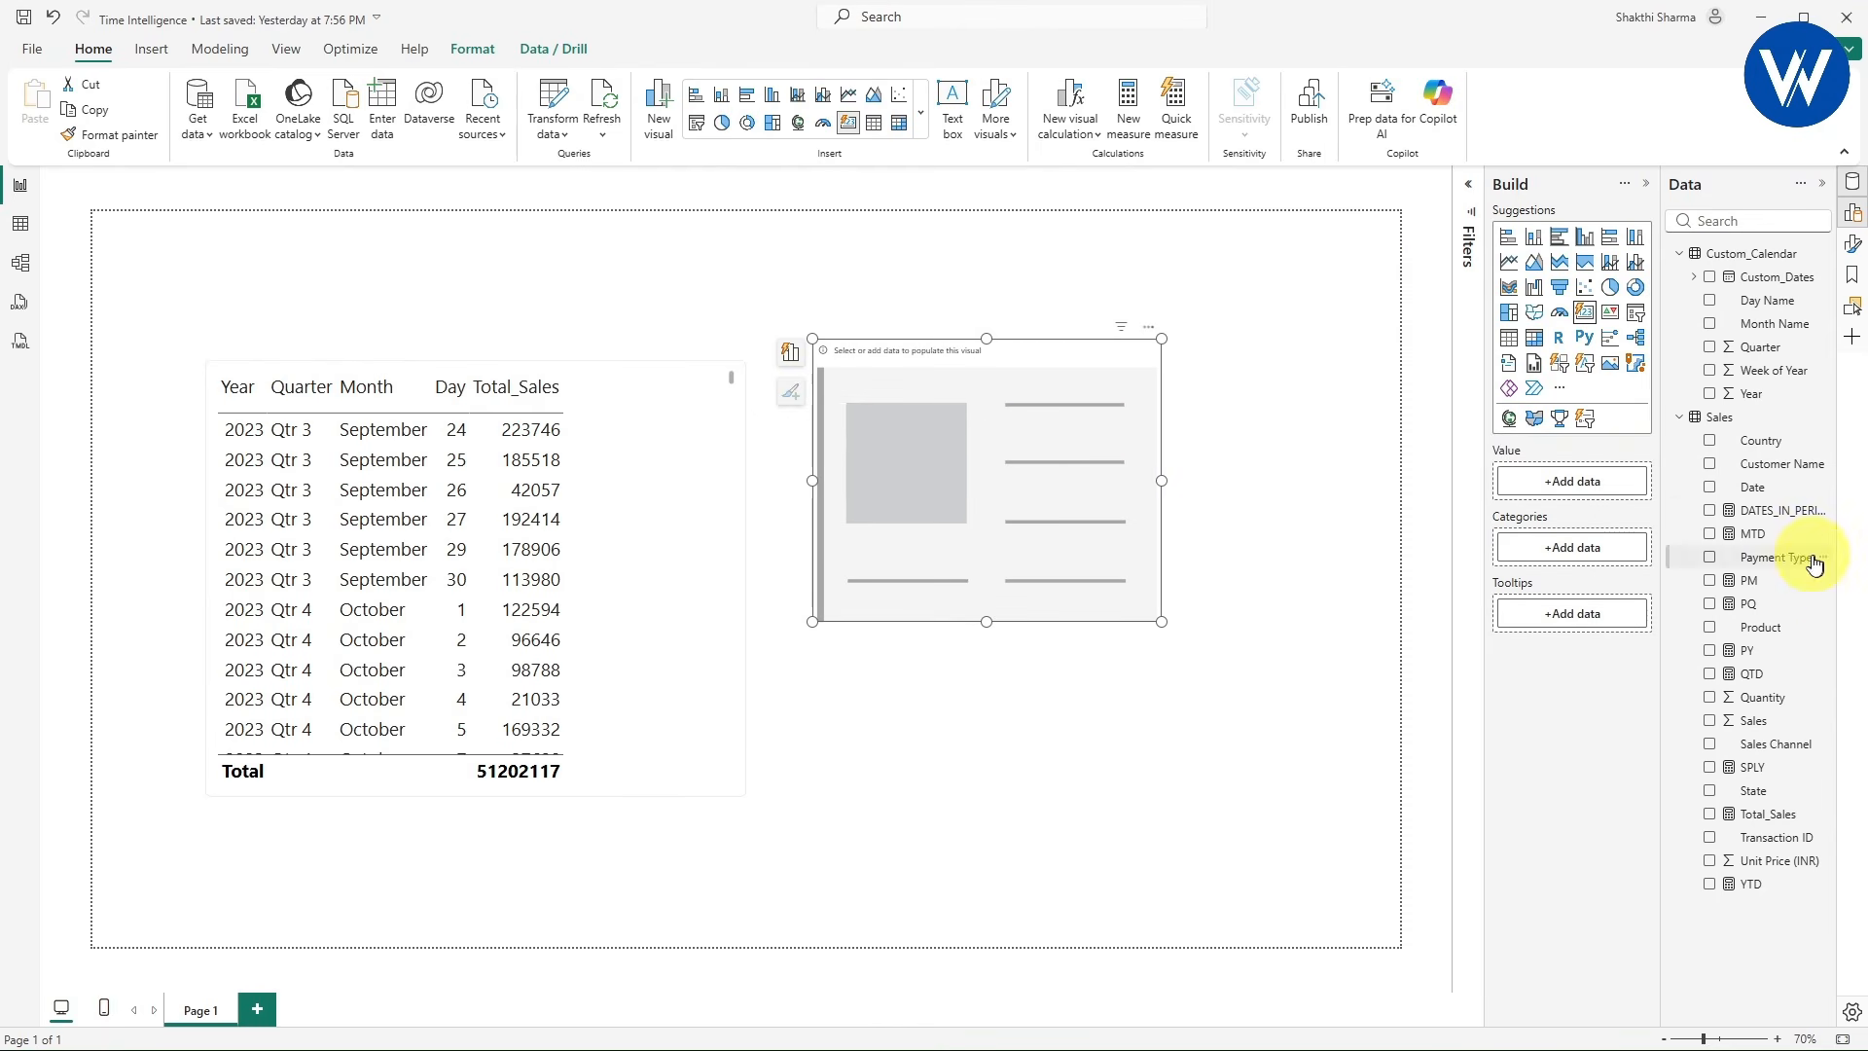
pyautogui.moveTo(1773, 510); pyautogui.dragTo(1585, 484)
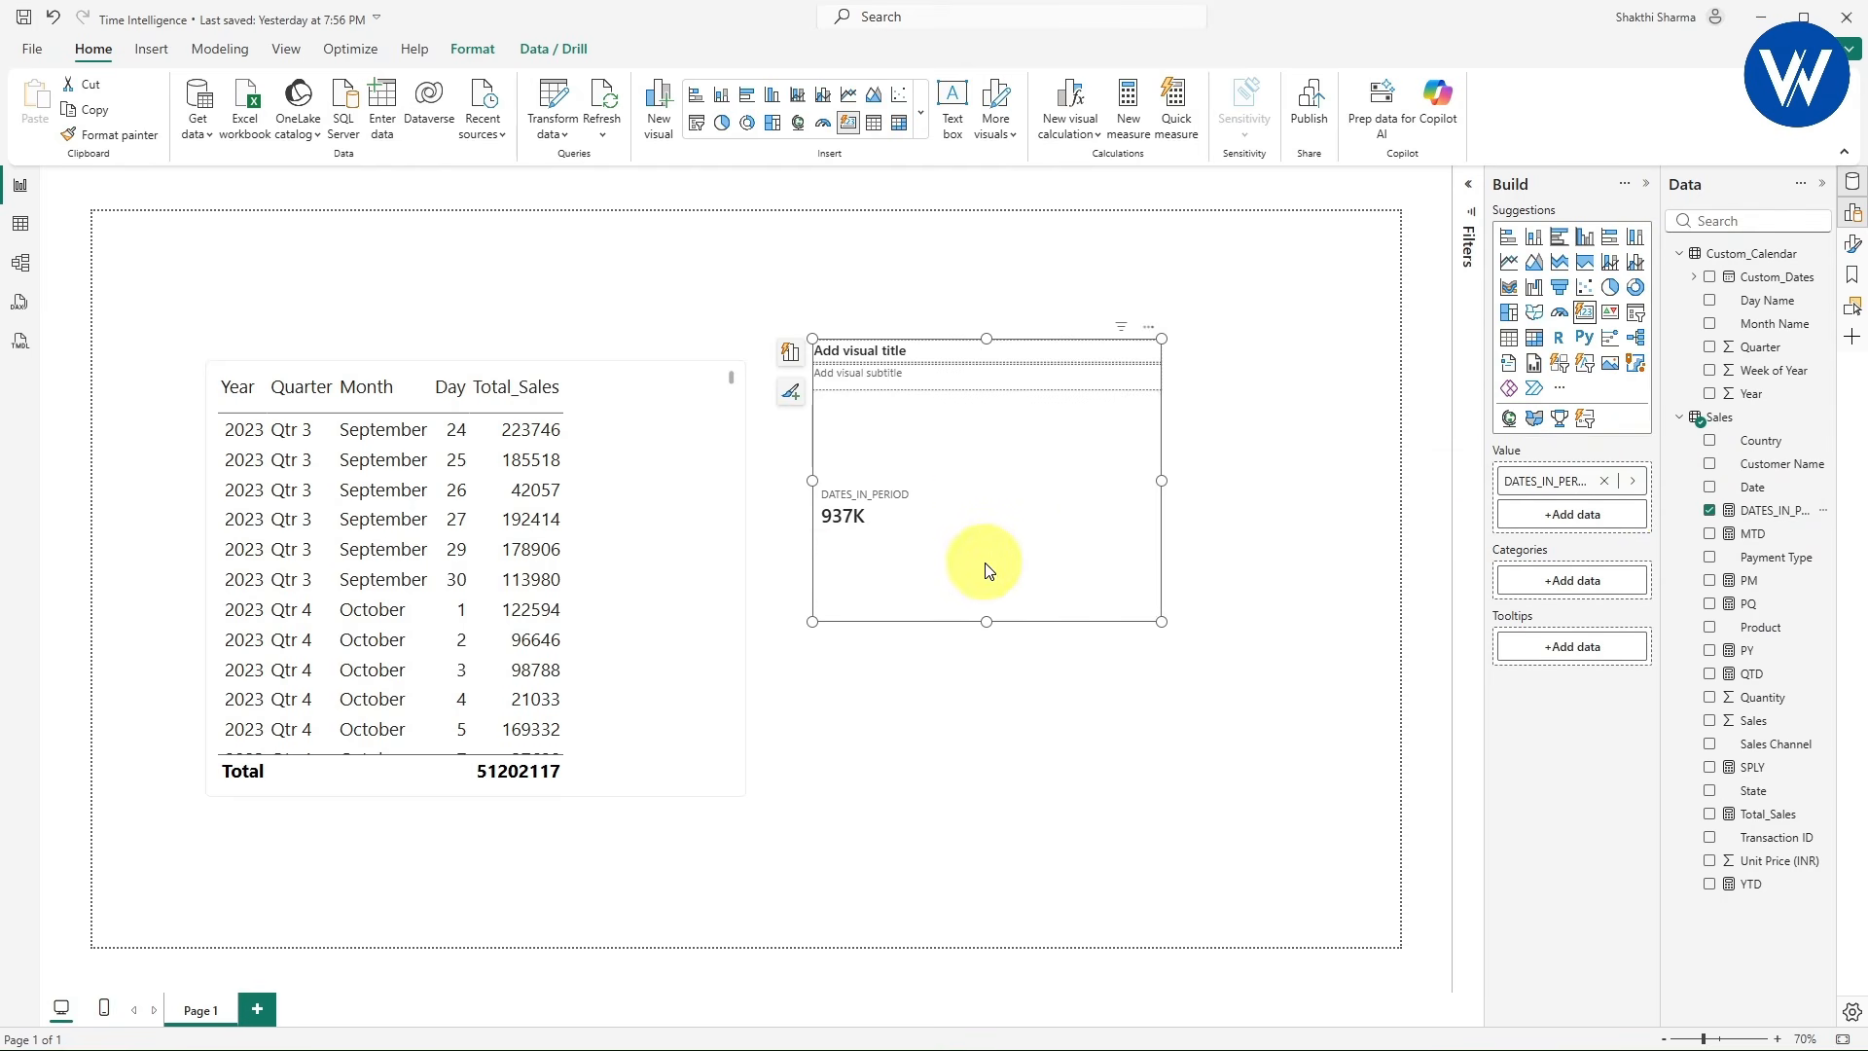
pyautogui.moveTo(984, 564); pyautogui.dragTo(963, 529)
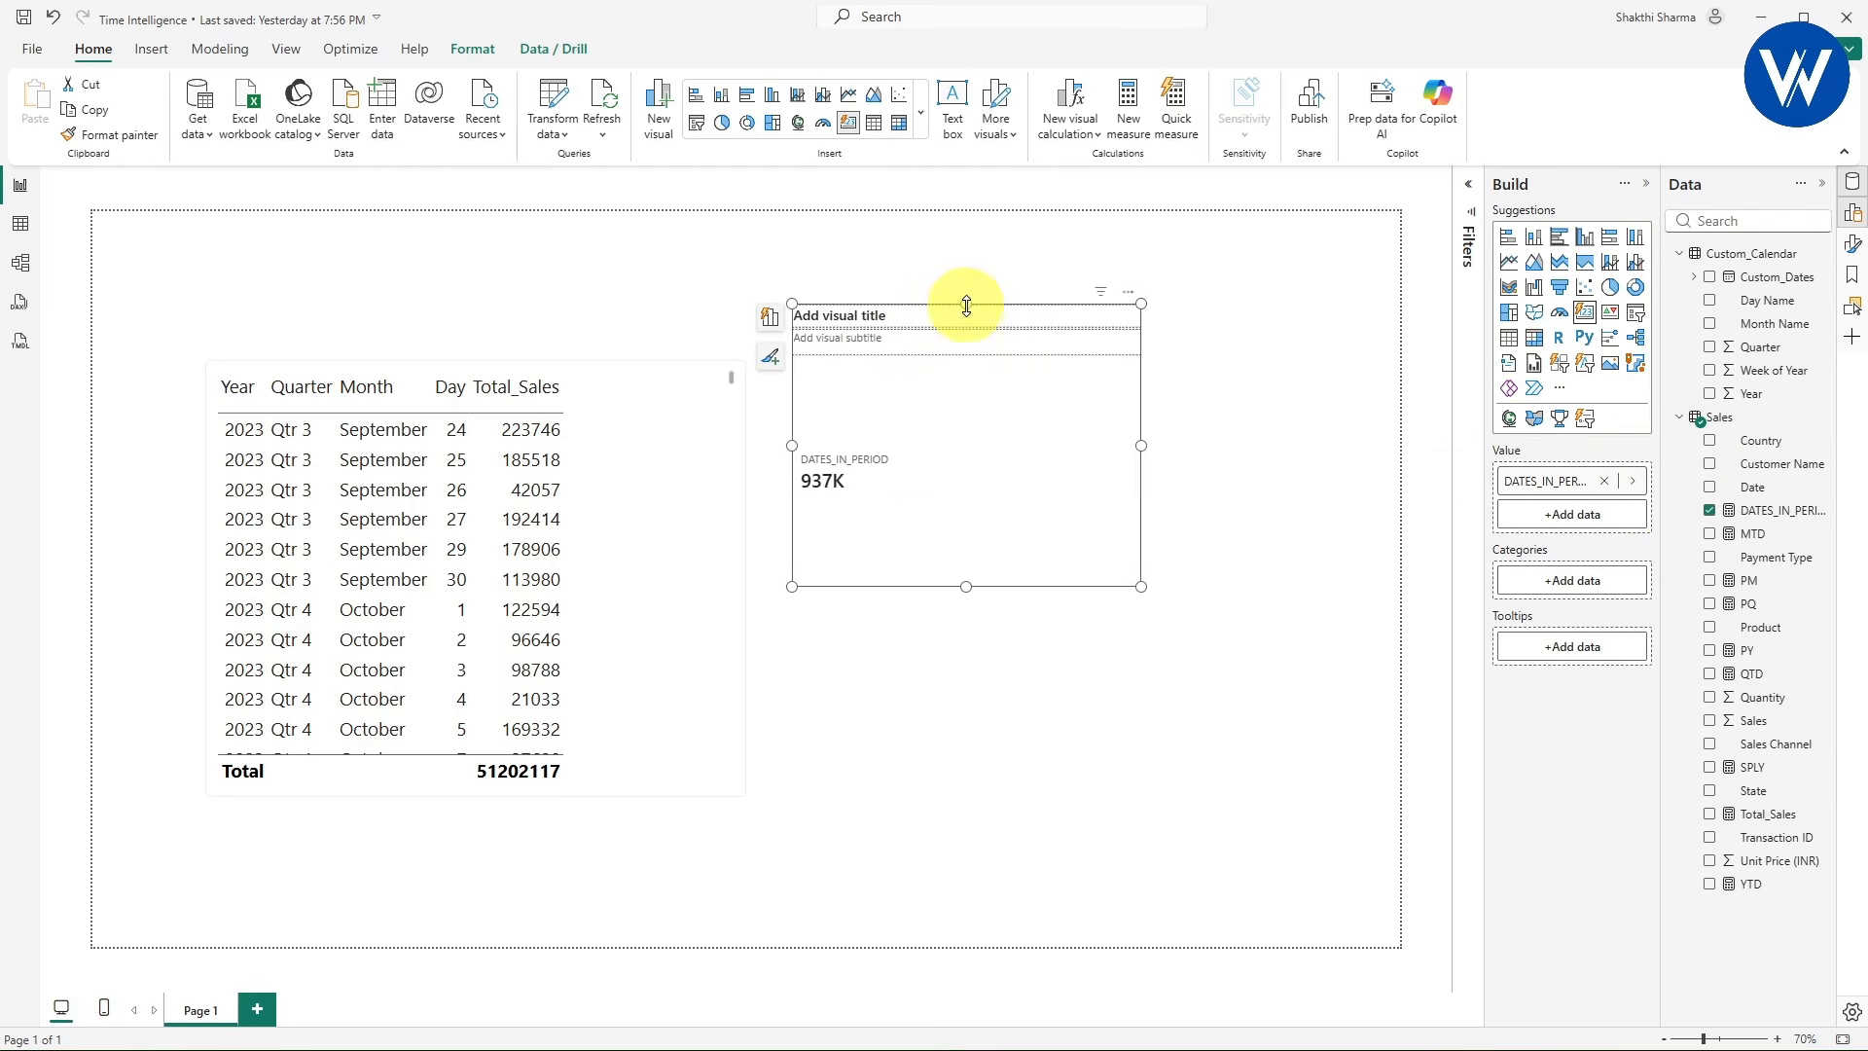
pyautogui.moveTo(967, 303); pyautogui.dragTo(977, 400)
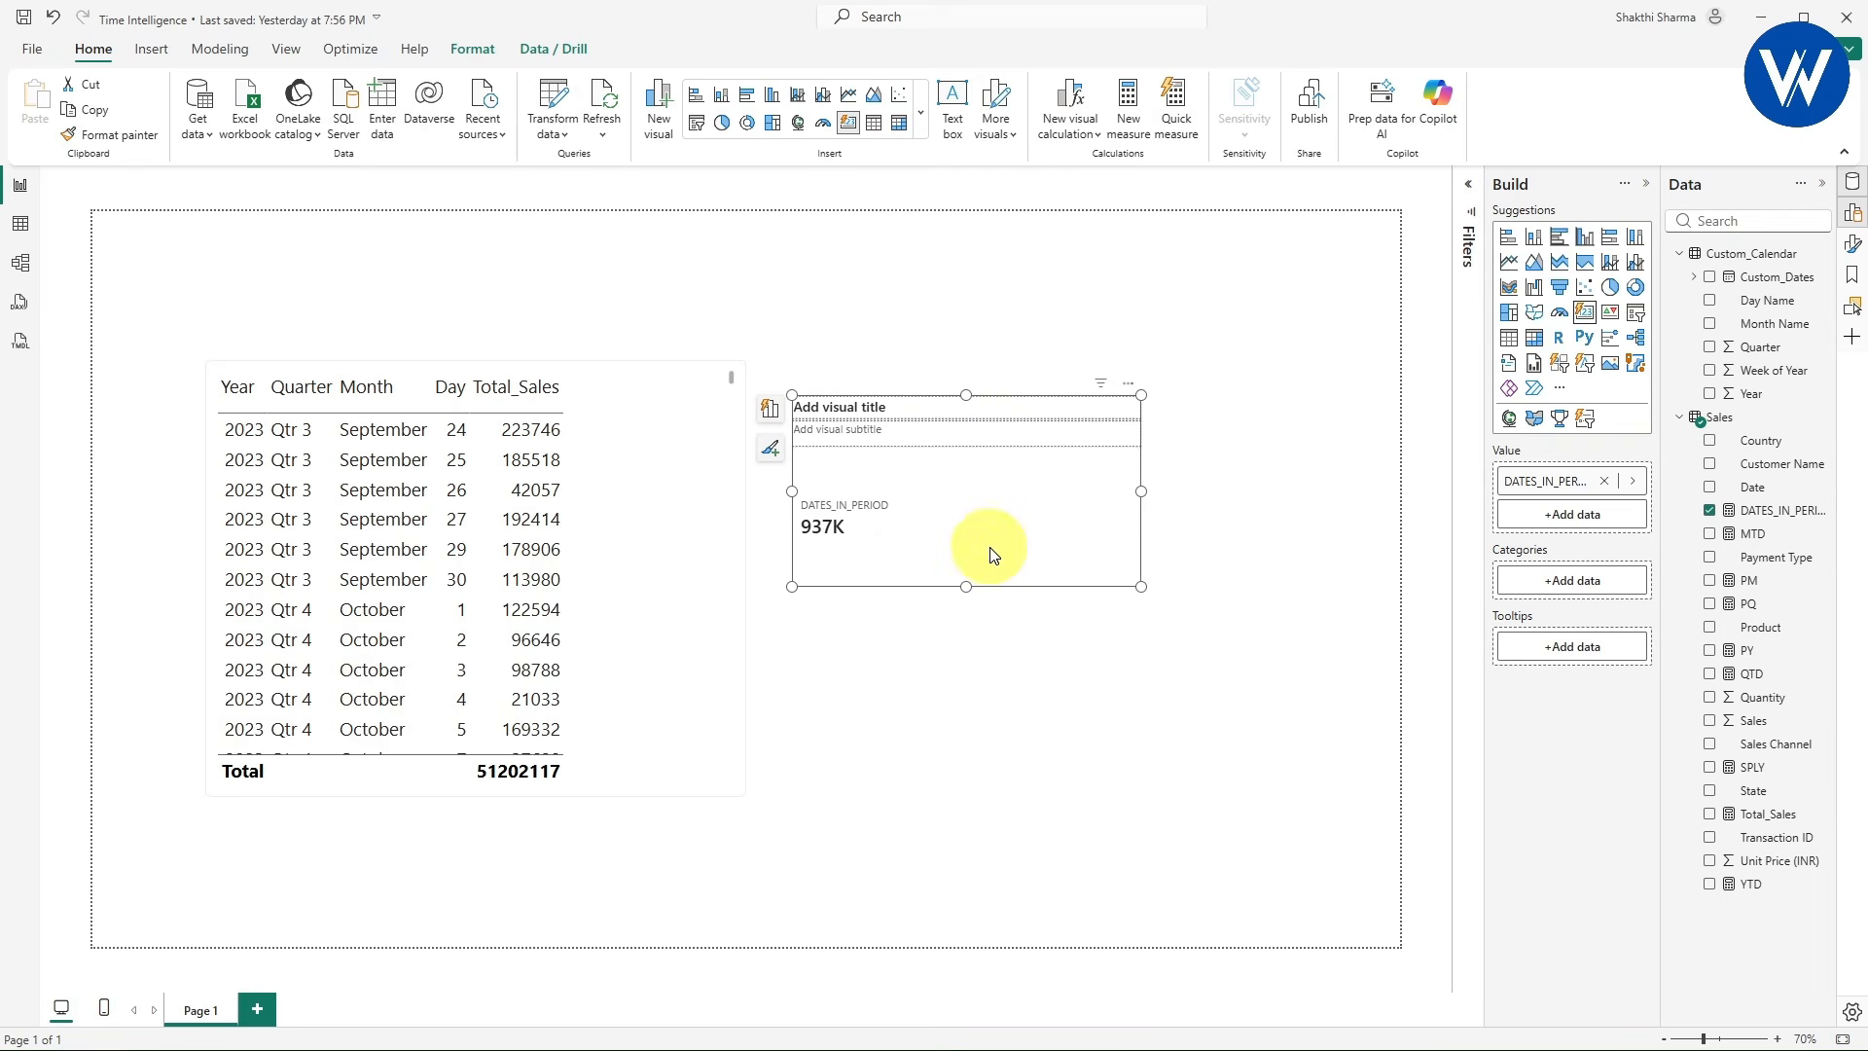
# - Turn off the card's title and set the display units of its DATES_IN_PERIOD callout value to None
pyautogui.click(1852, 243)
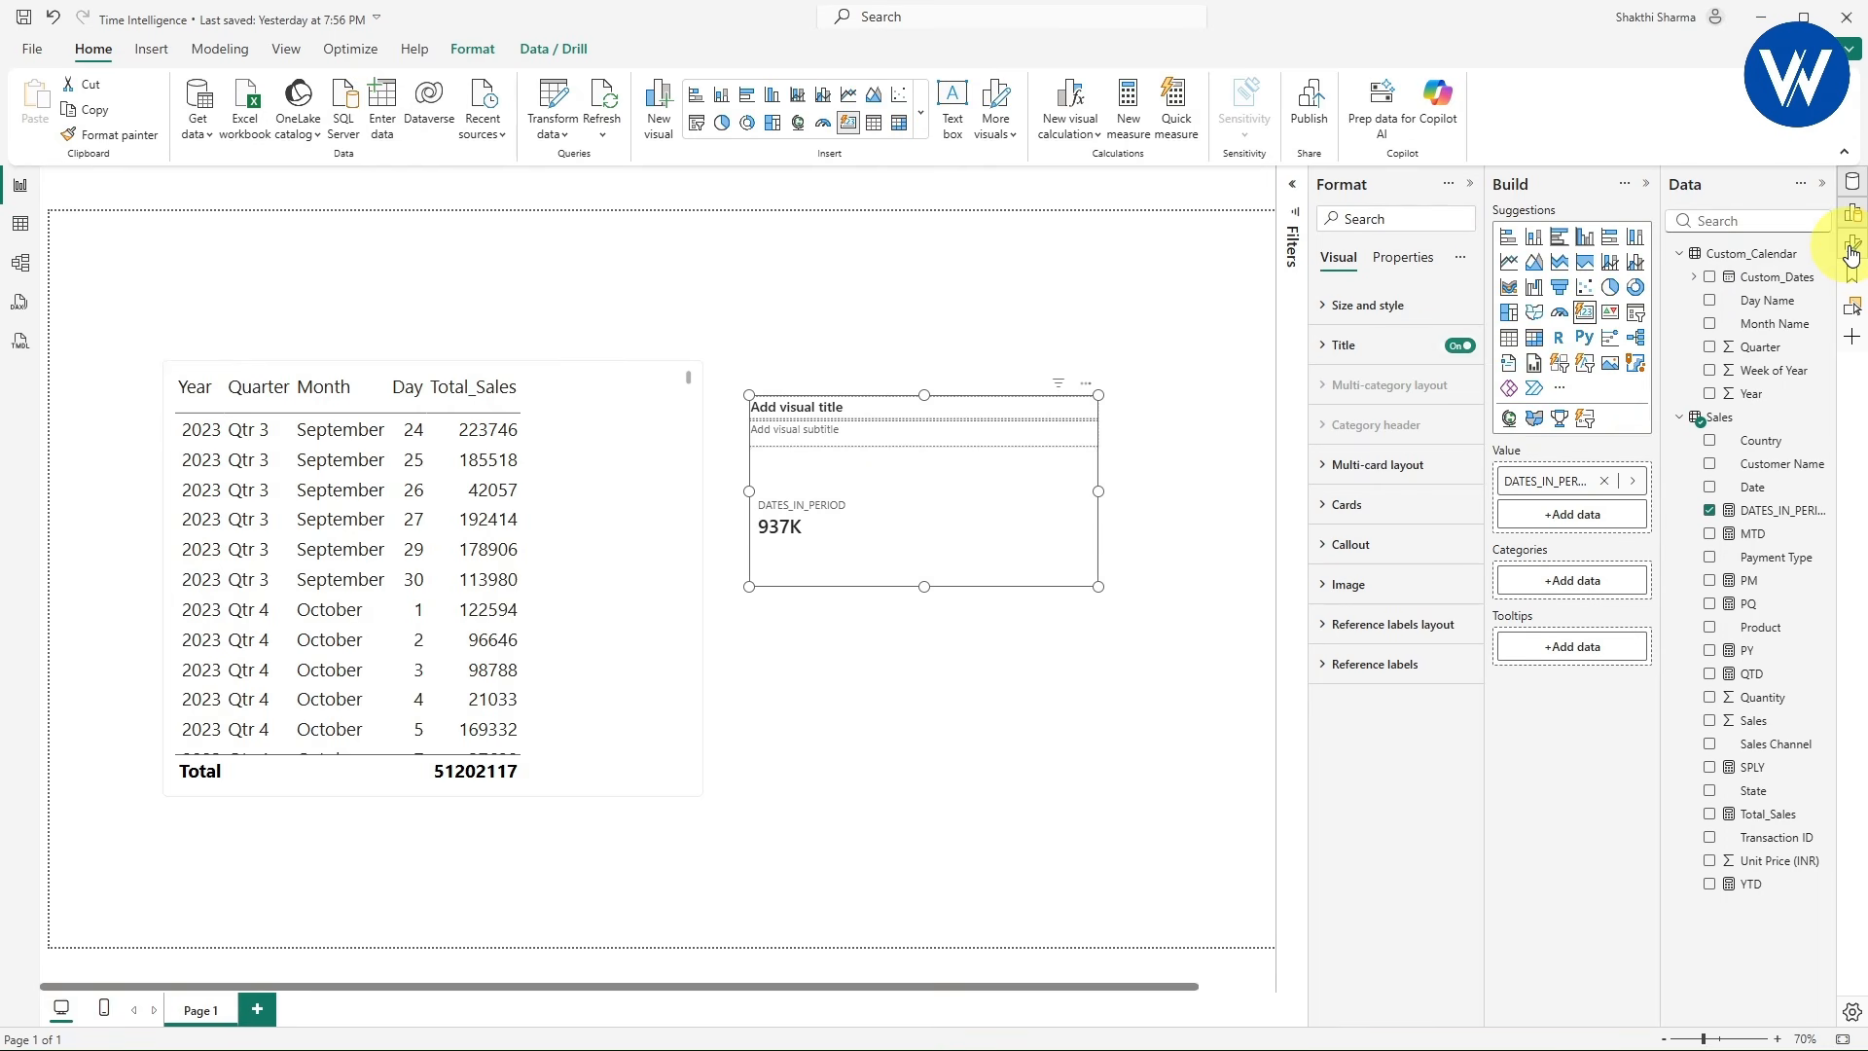
pyautogui.click(1458, 345)
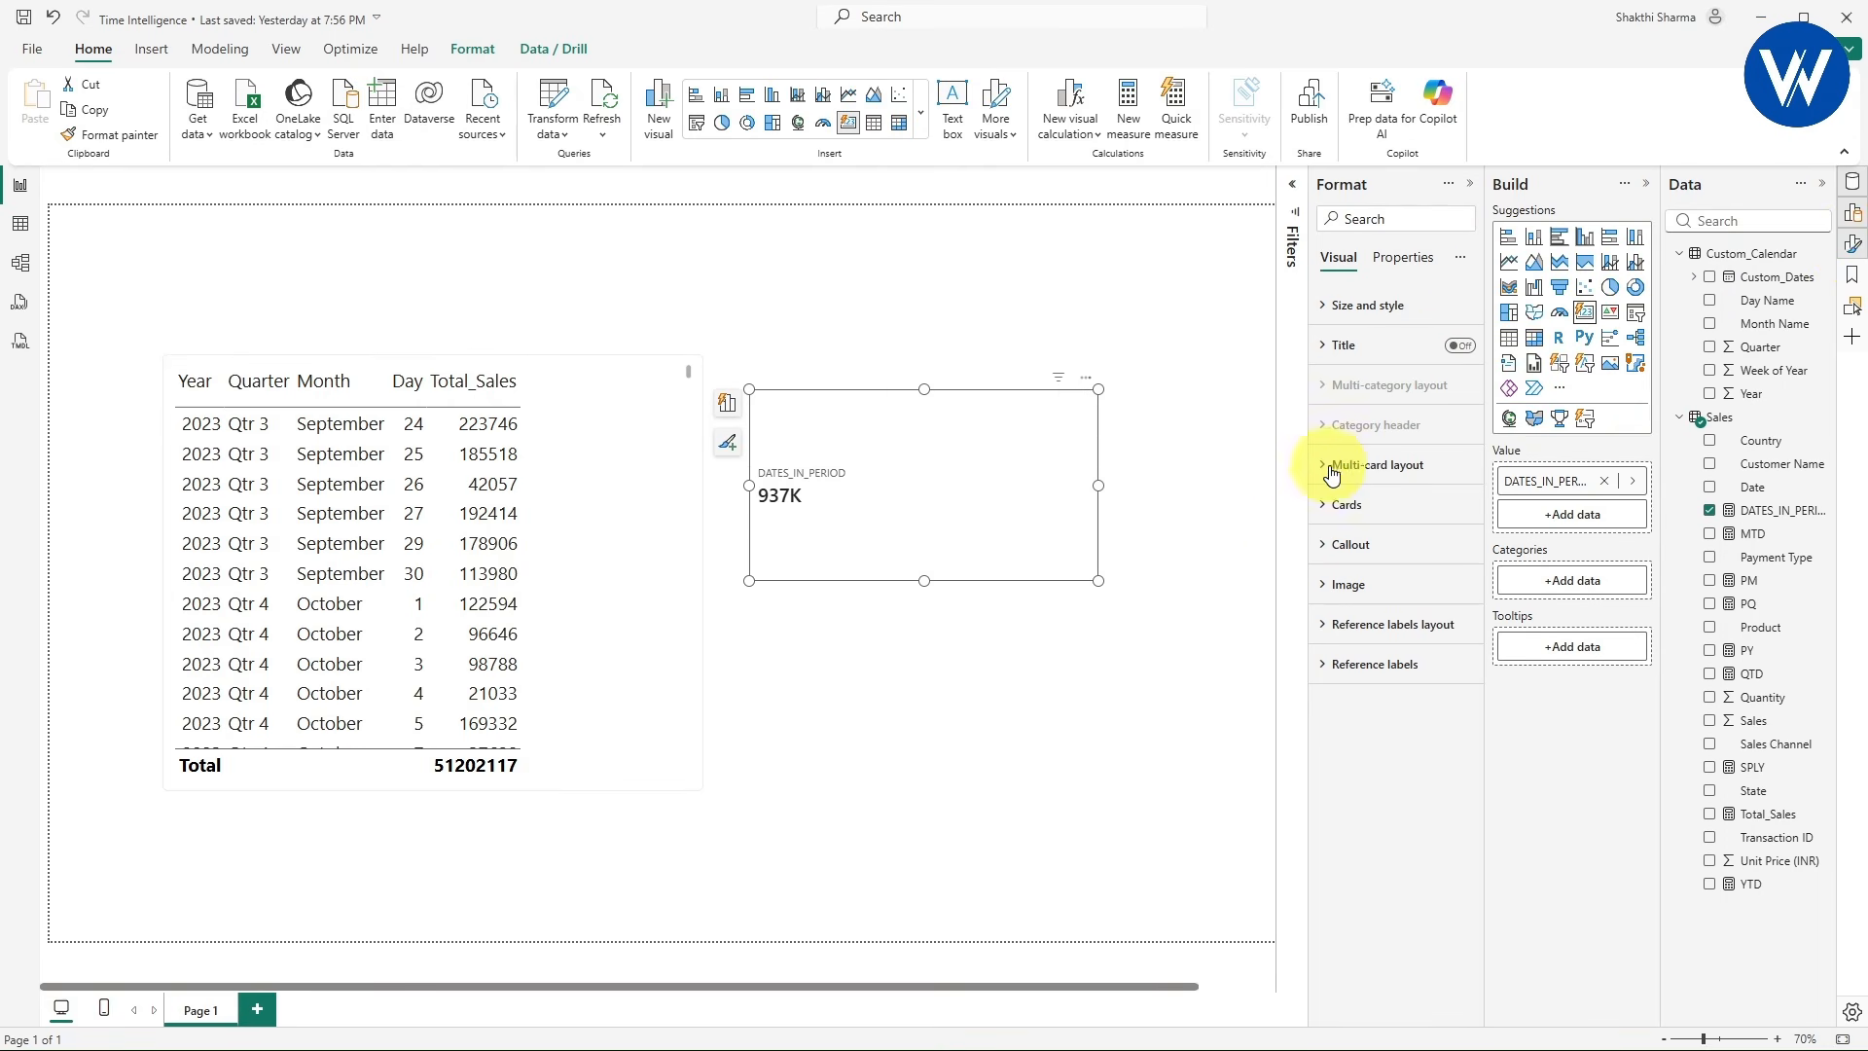
pyautogui.click(1348, 544)
pyautogui.scroll(-1, 1347, 565)
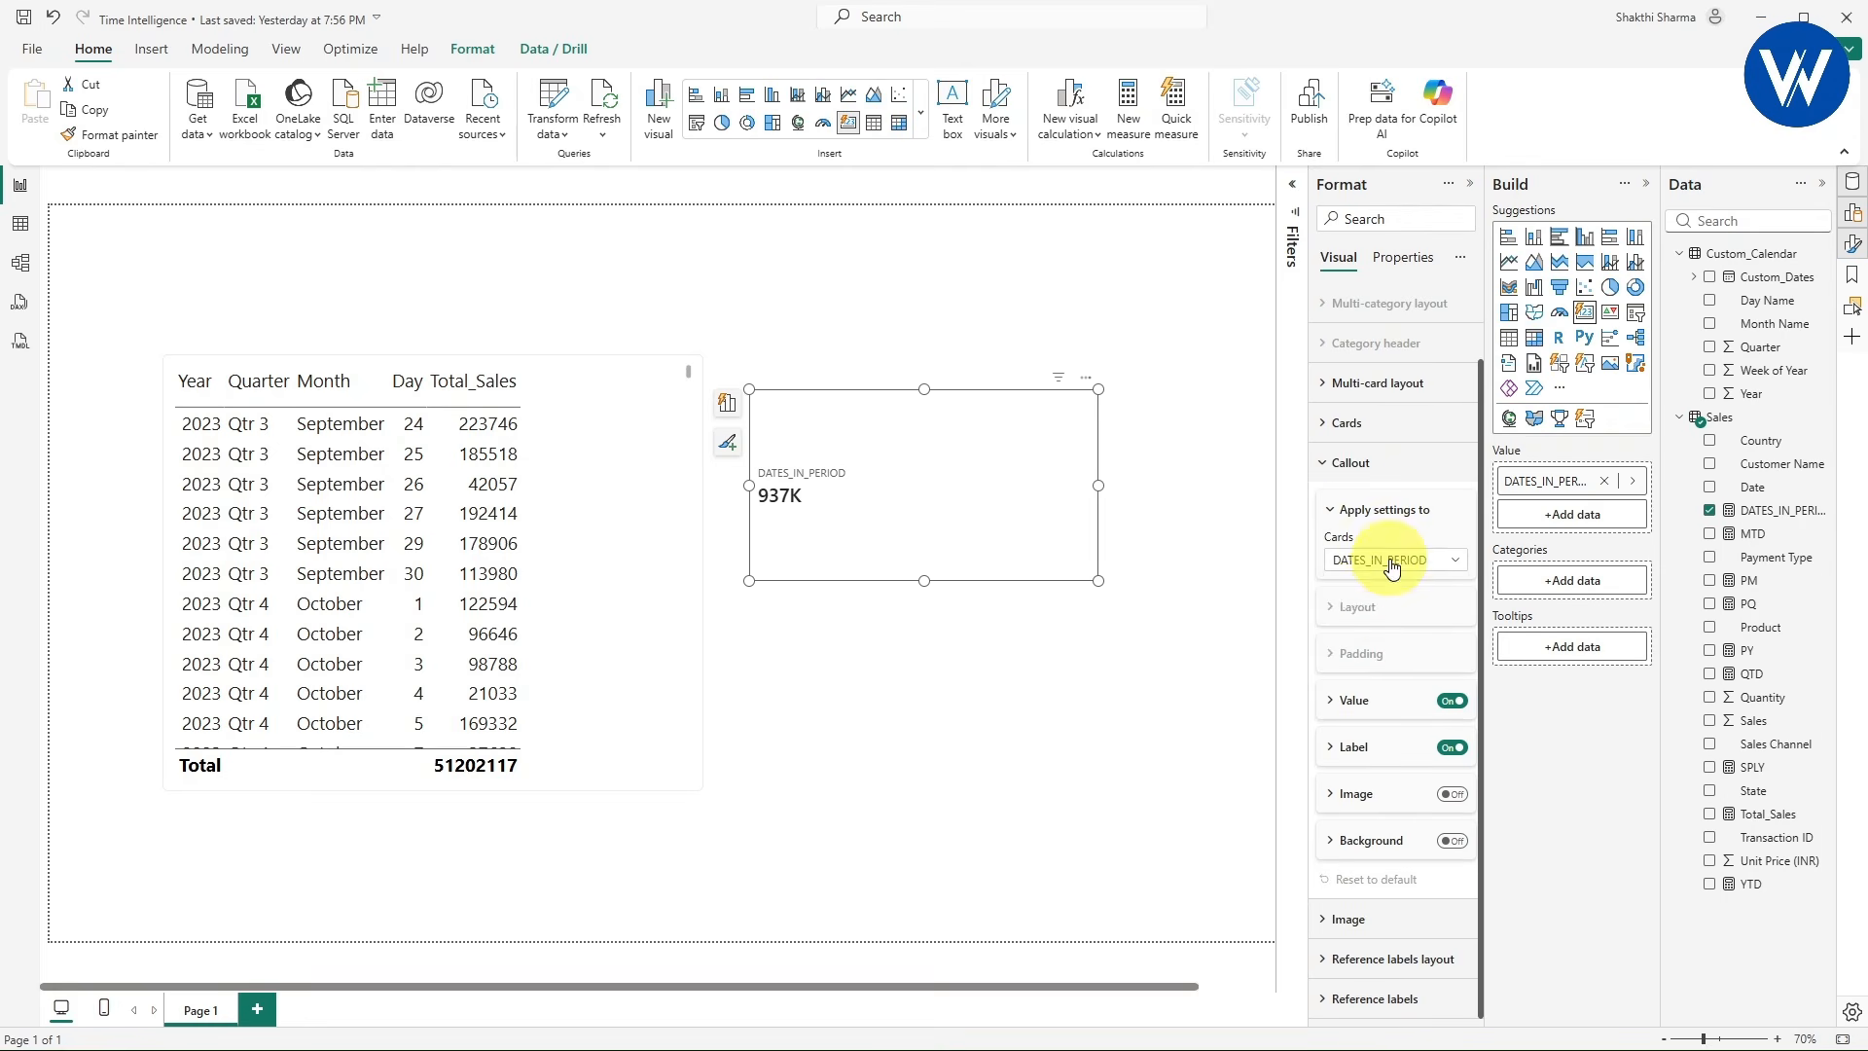
pyautogui.click(1391, 561)
pyautogui.click(1383, 607)
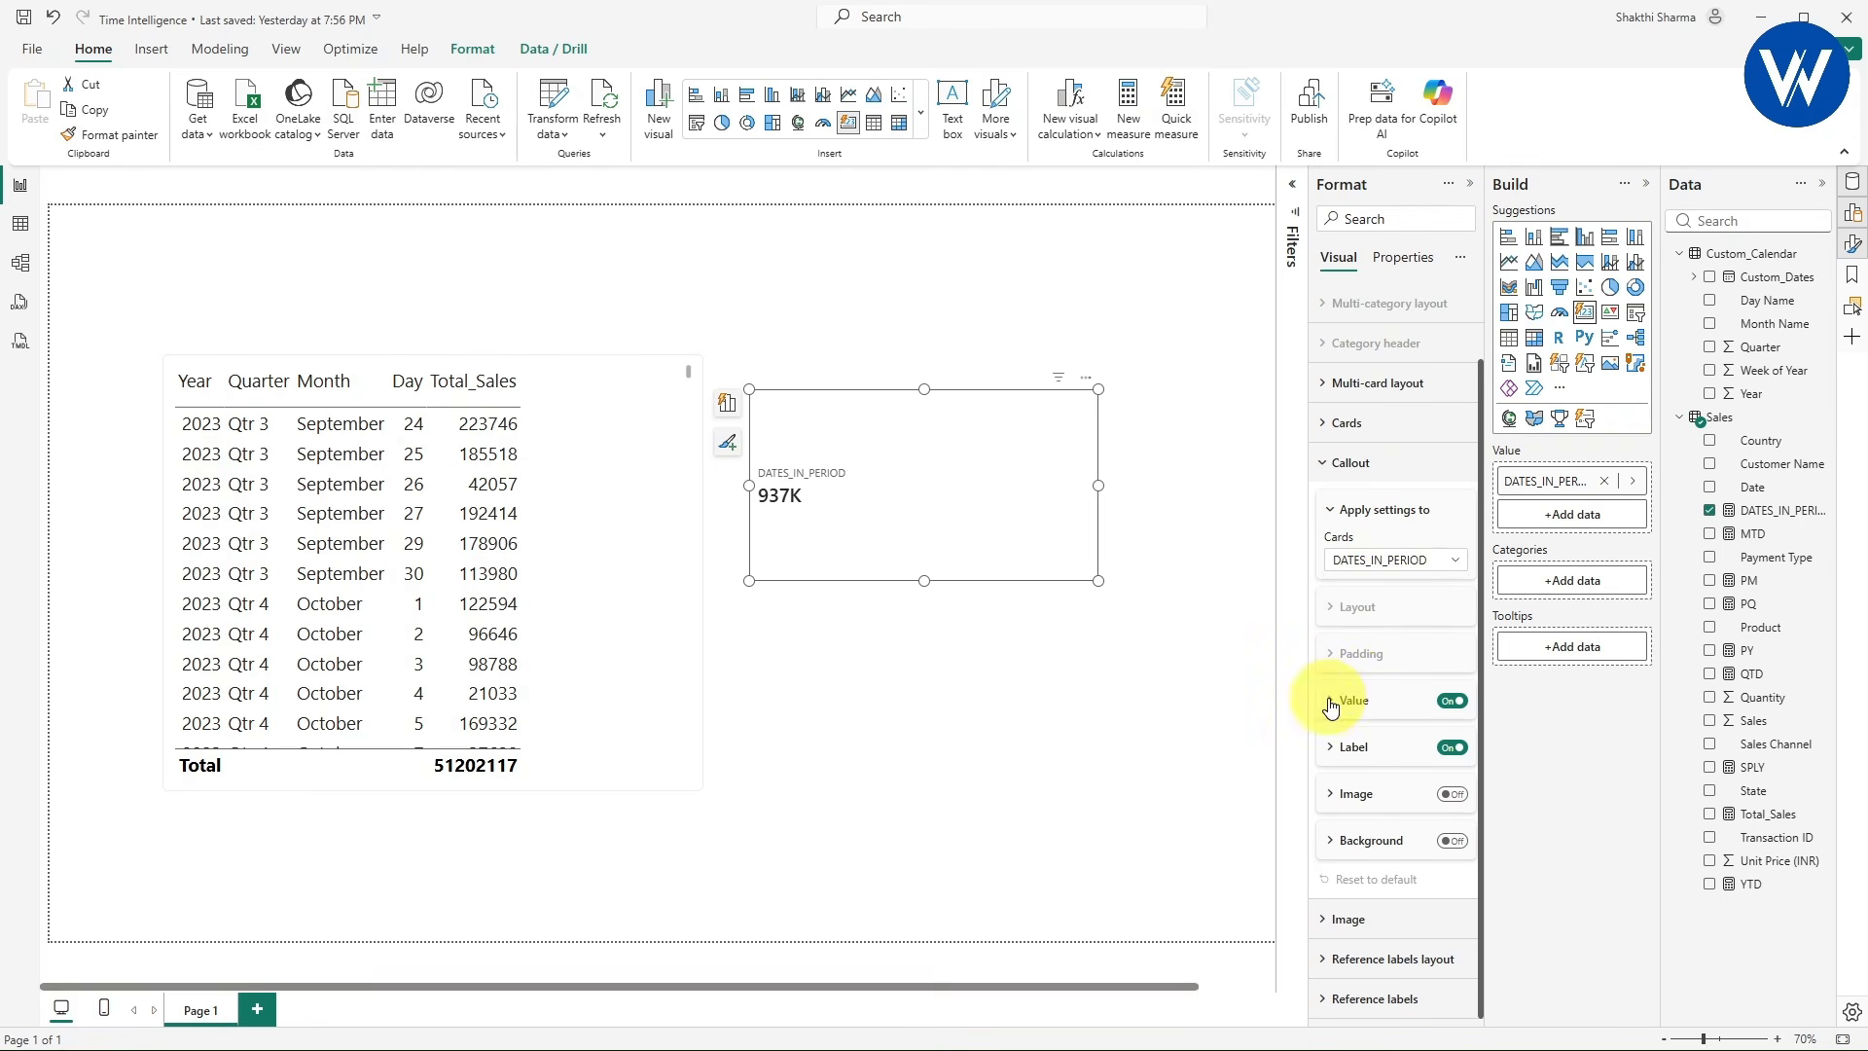
pyautogui.click(1410, 699)
pyautogui.scroll(-1, 1411, 693)
pyautogui.scroll(-4, 1411, 693)
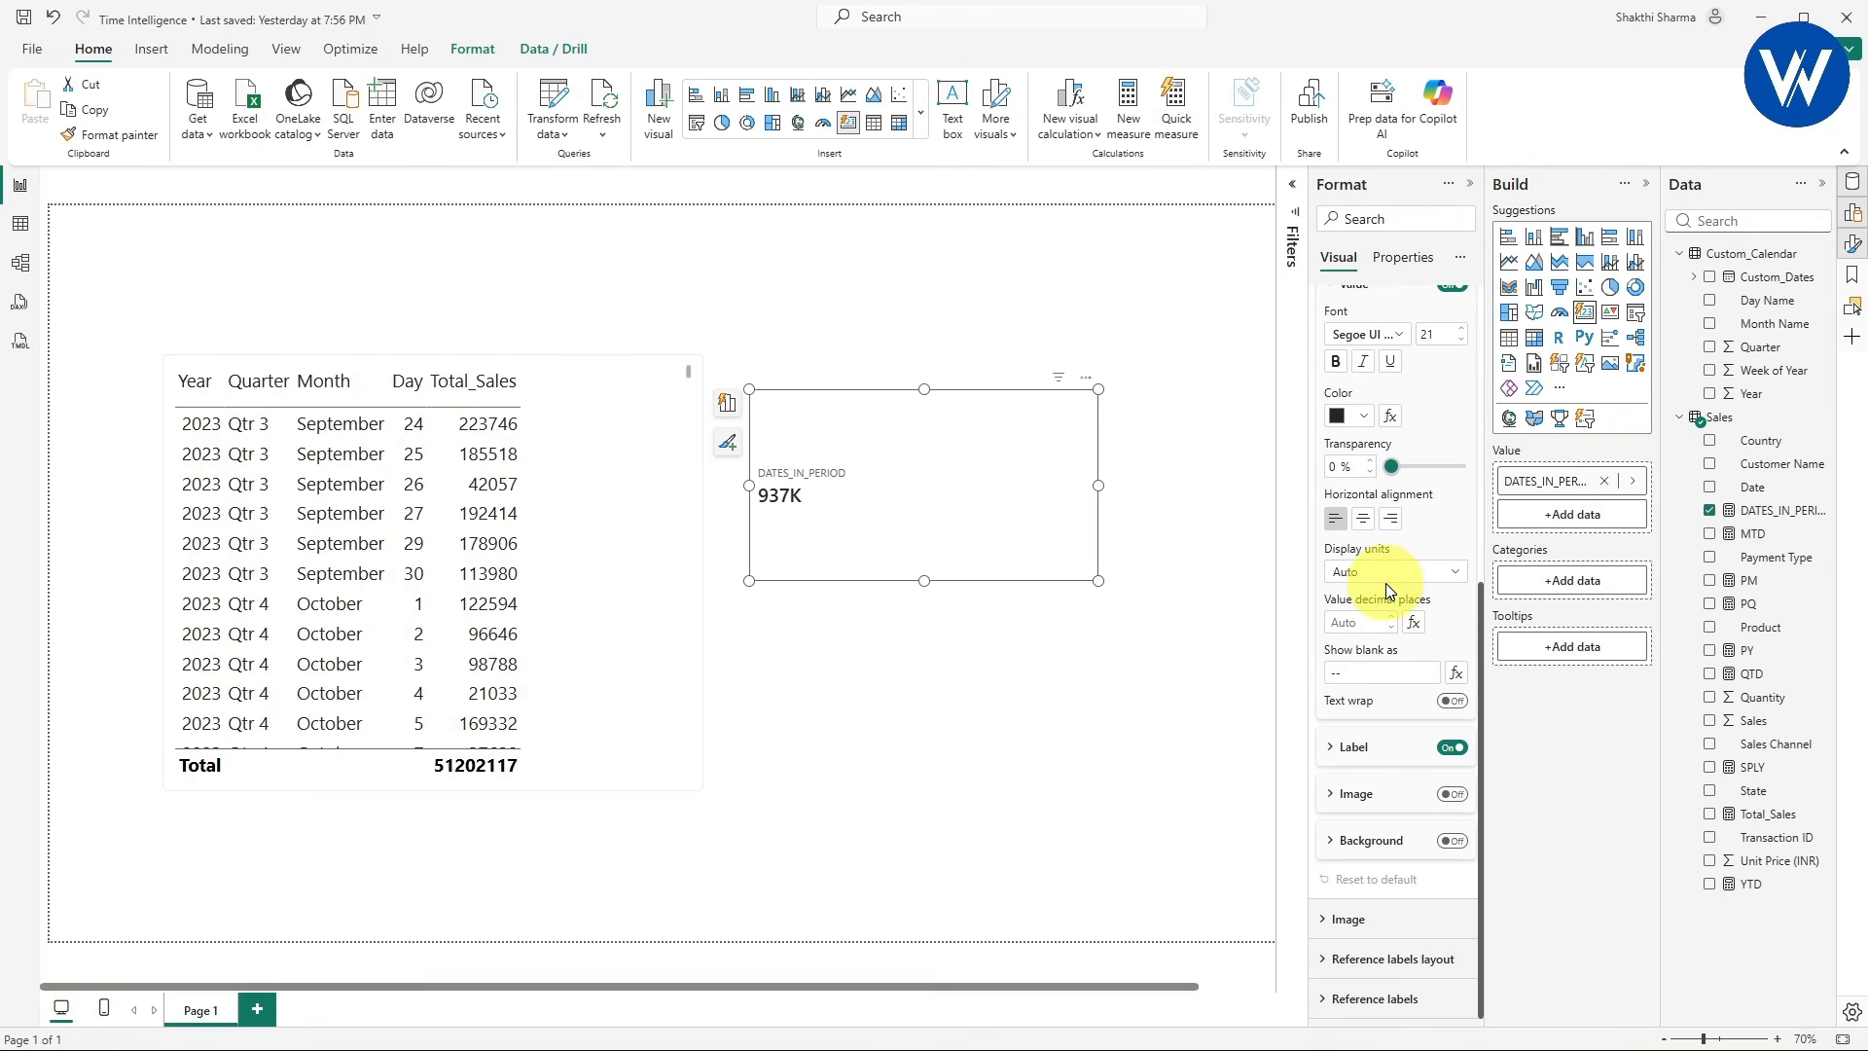
pyautogui.click(1385, 572)
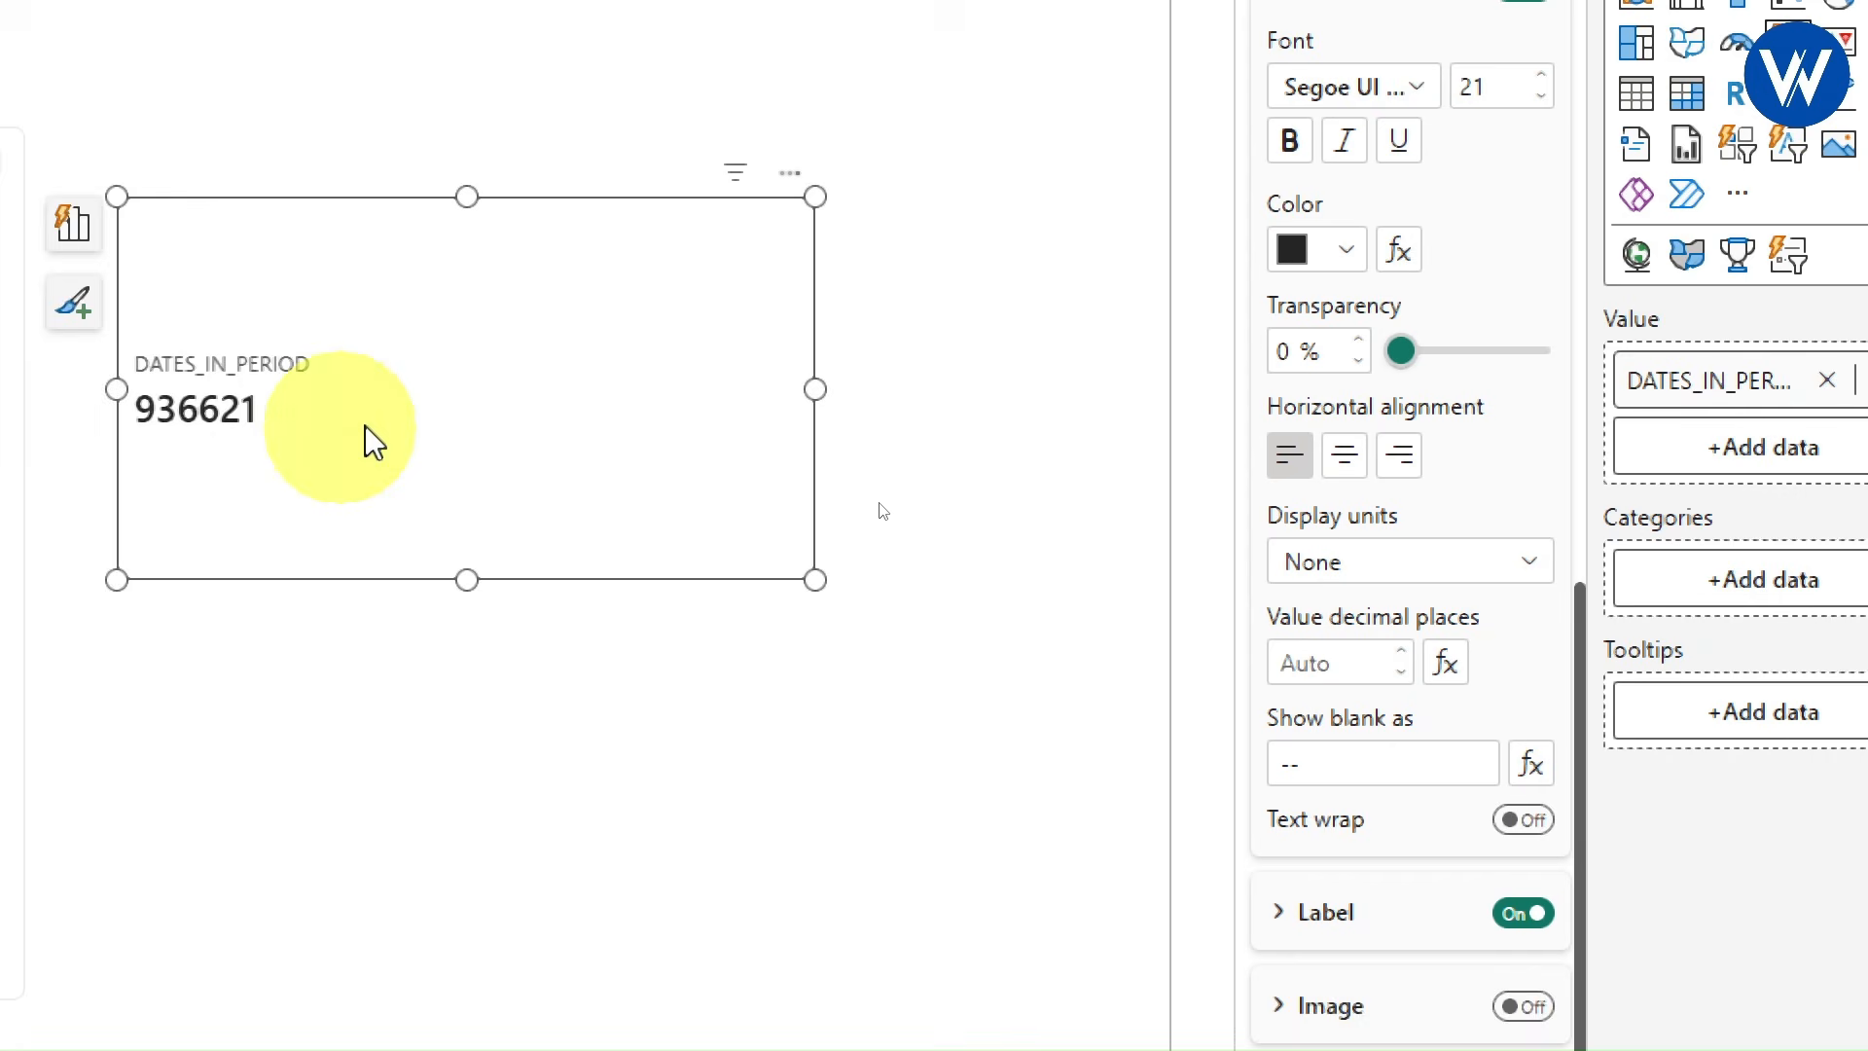
# - Set the font size of the card's callout value to 40 and deselect the card
pyautogui.scroll(4, 1515, 433)
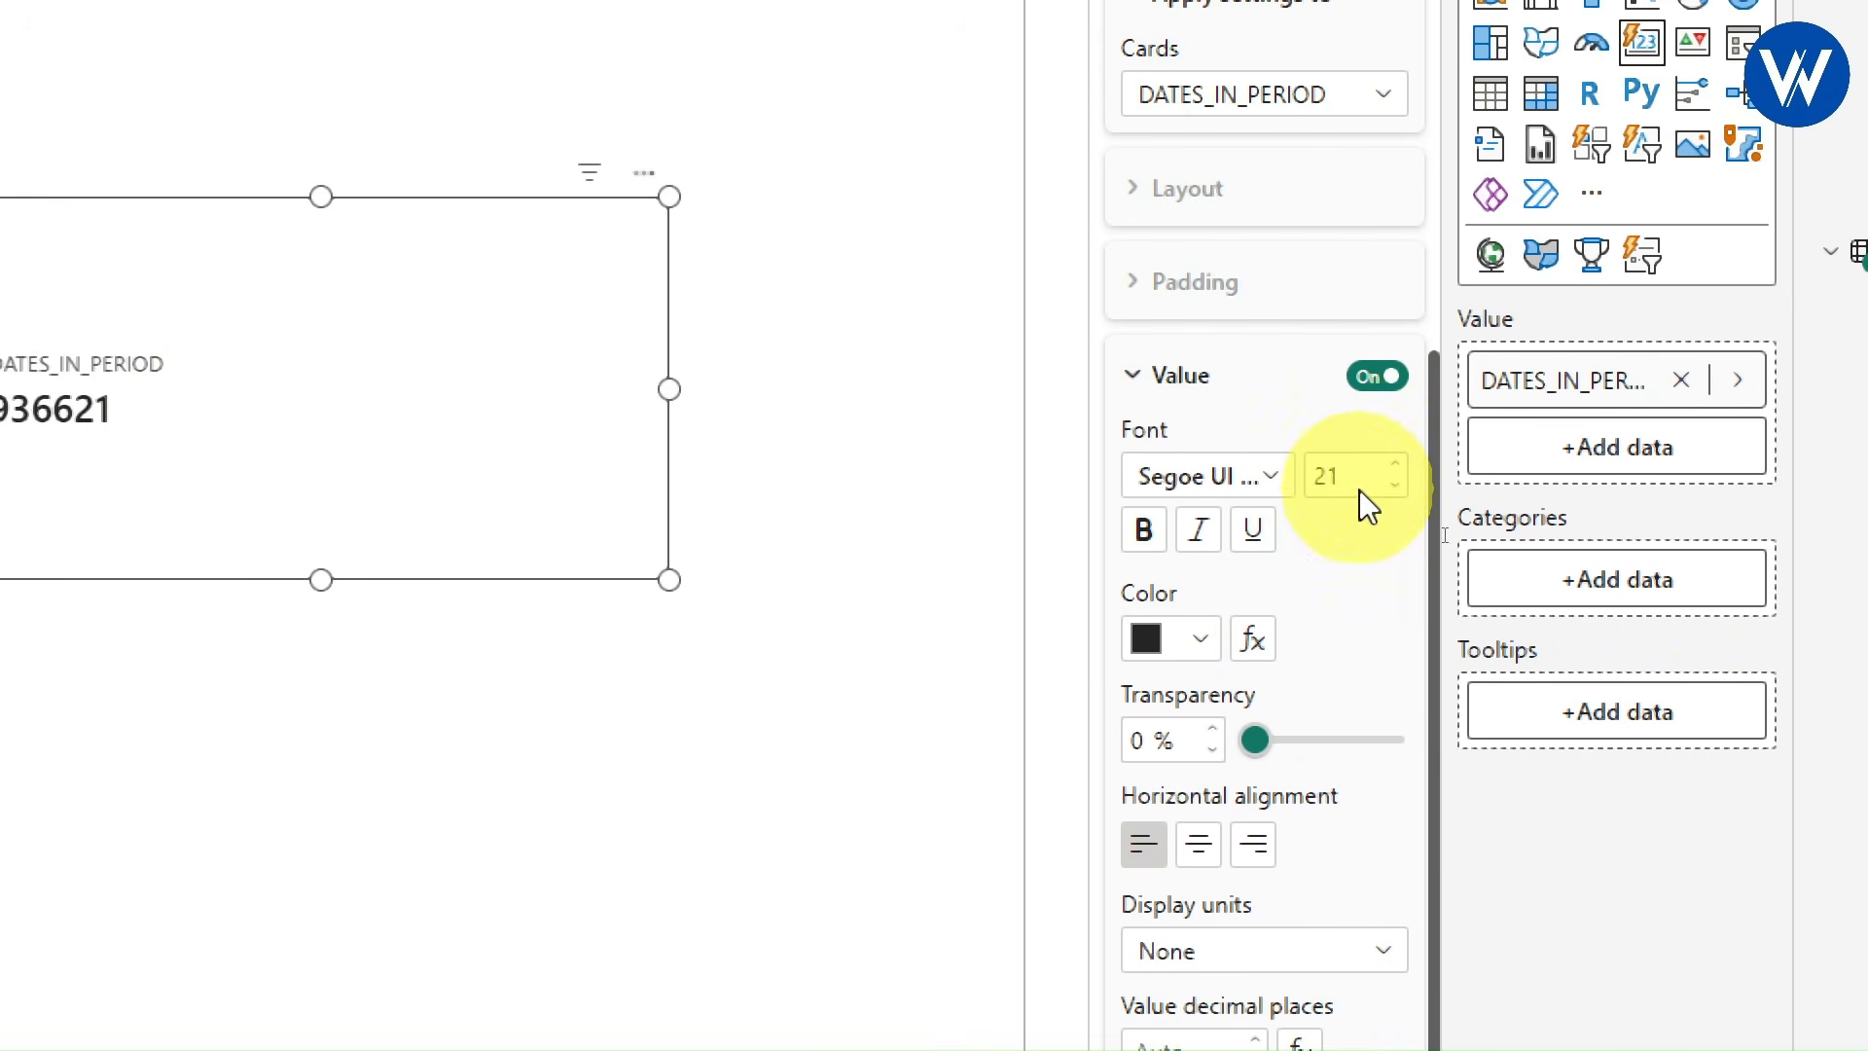
pyautogui.moveTo(1352, 478); pyautogui.dragTo(1263, 480)
pyautogui.write('410')
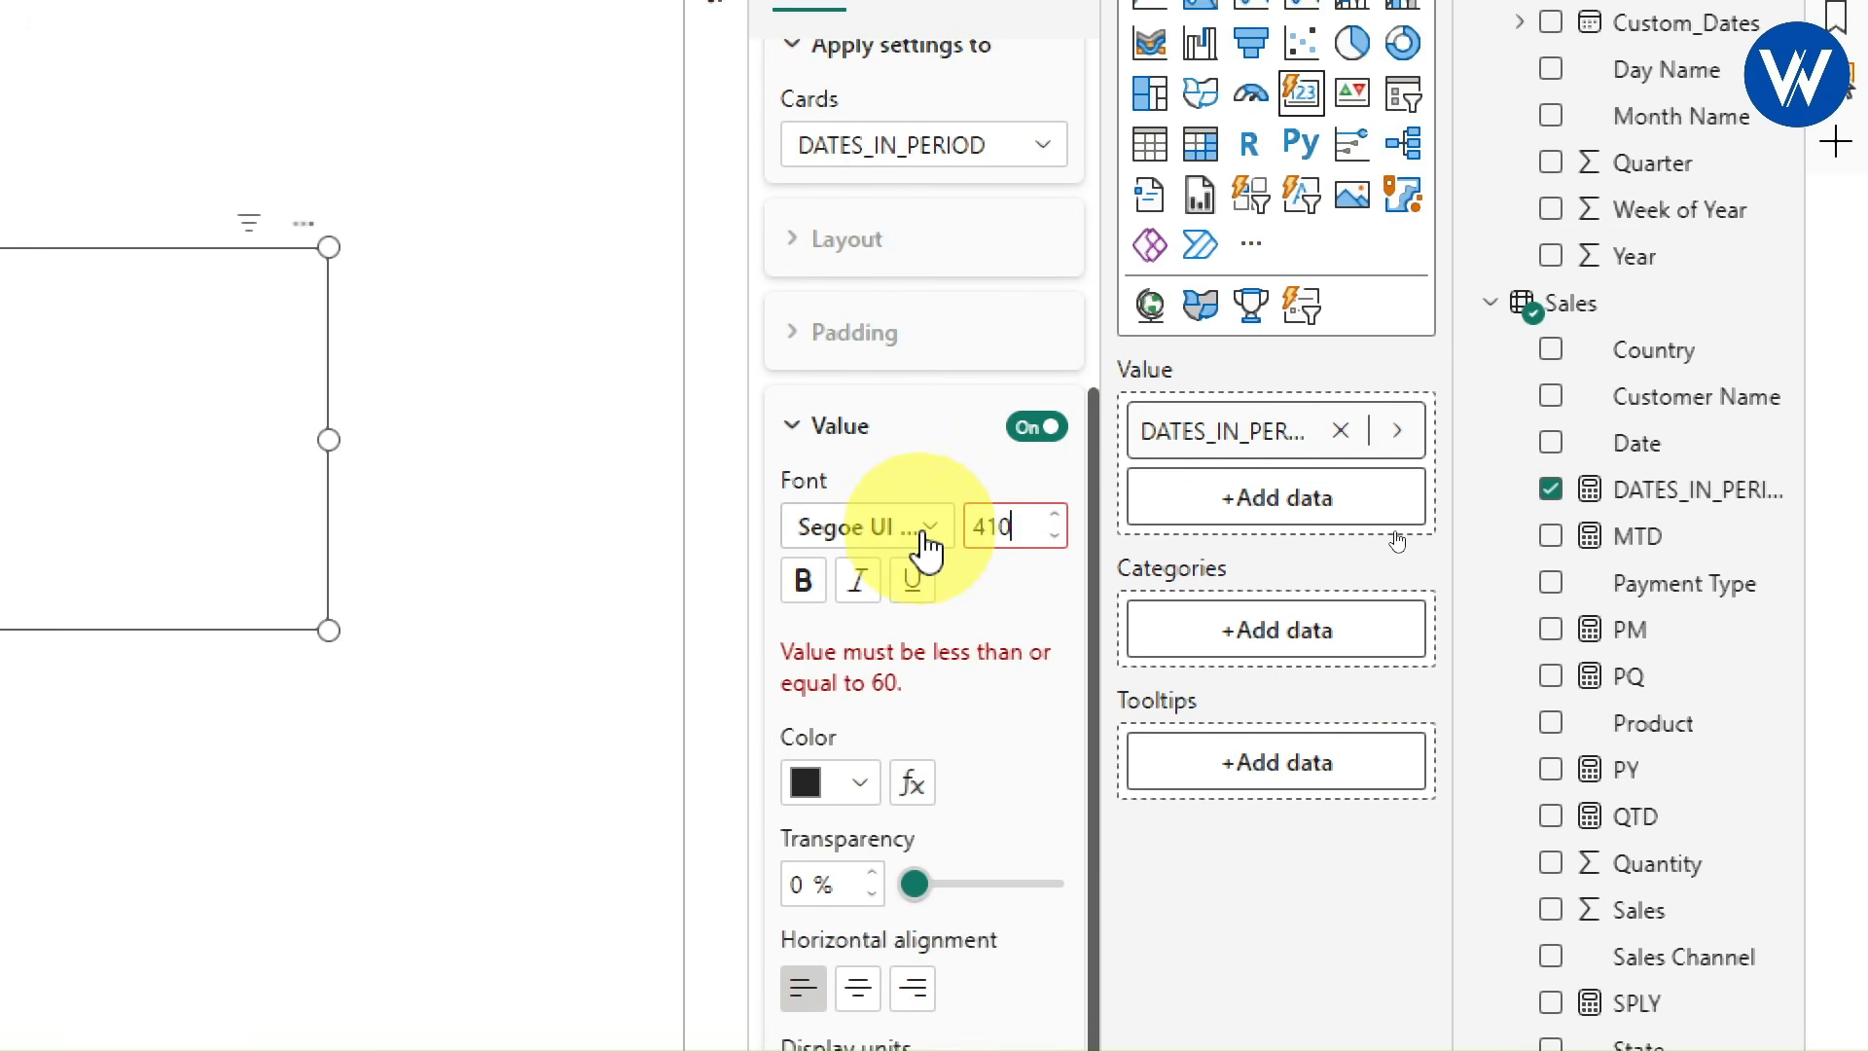
pyautogui.press('BackSpace')
pyautogui.press('BackSpace')
pyautogui.write('0')
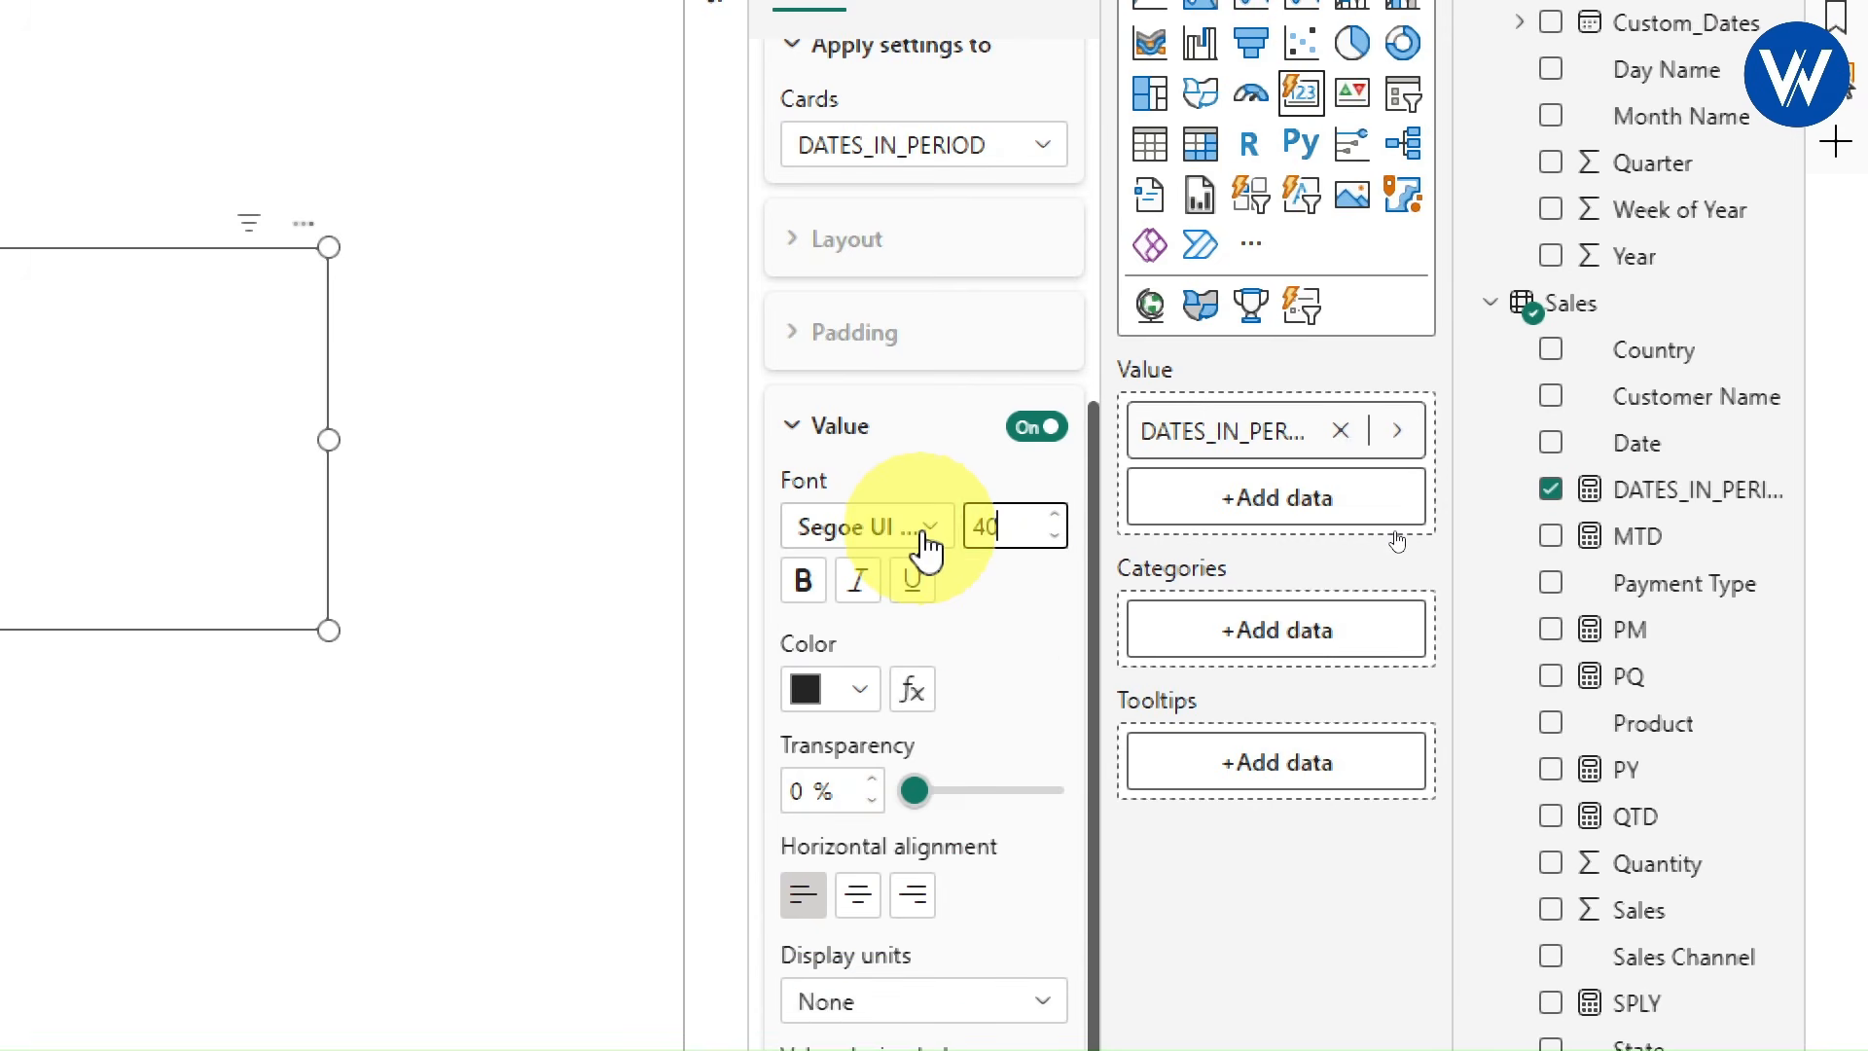
pyautogui.click(492, 559)
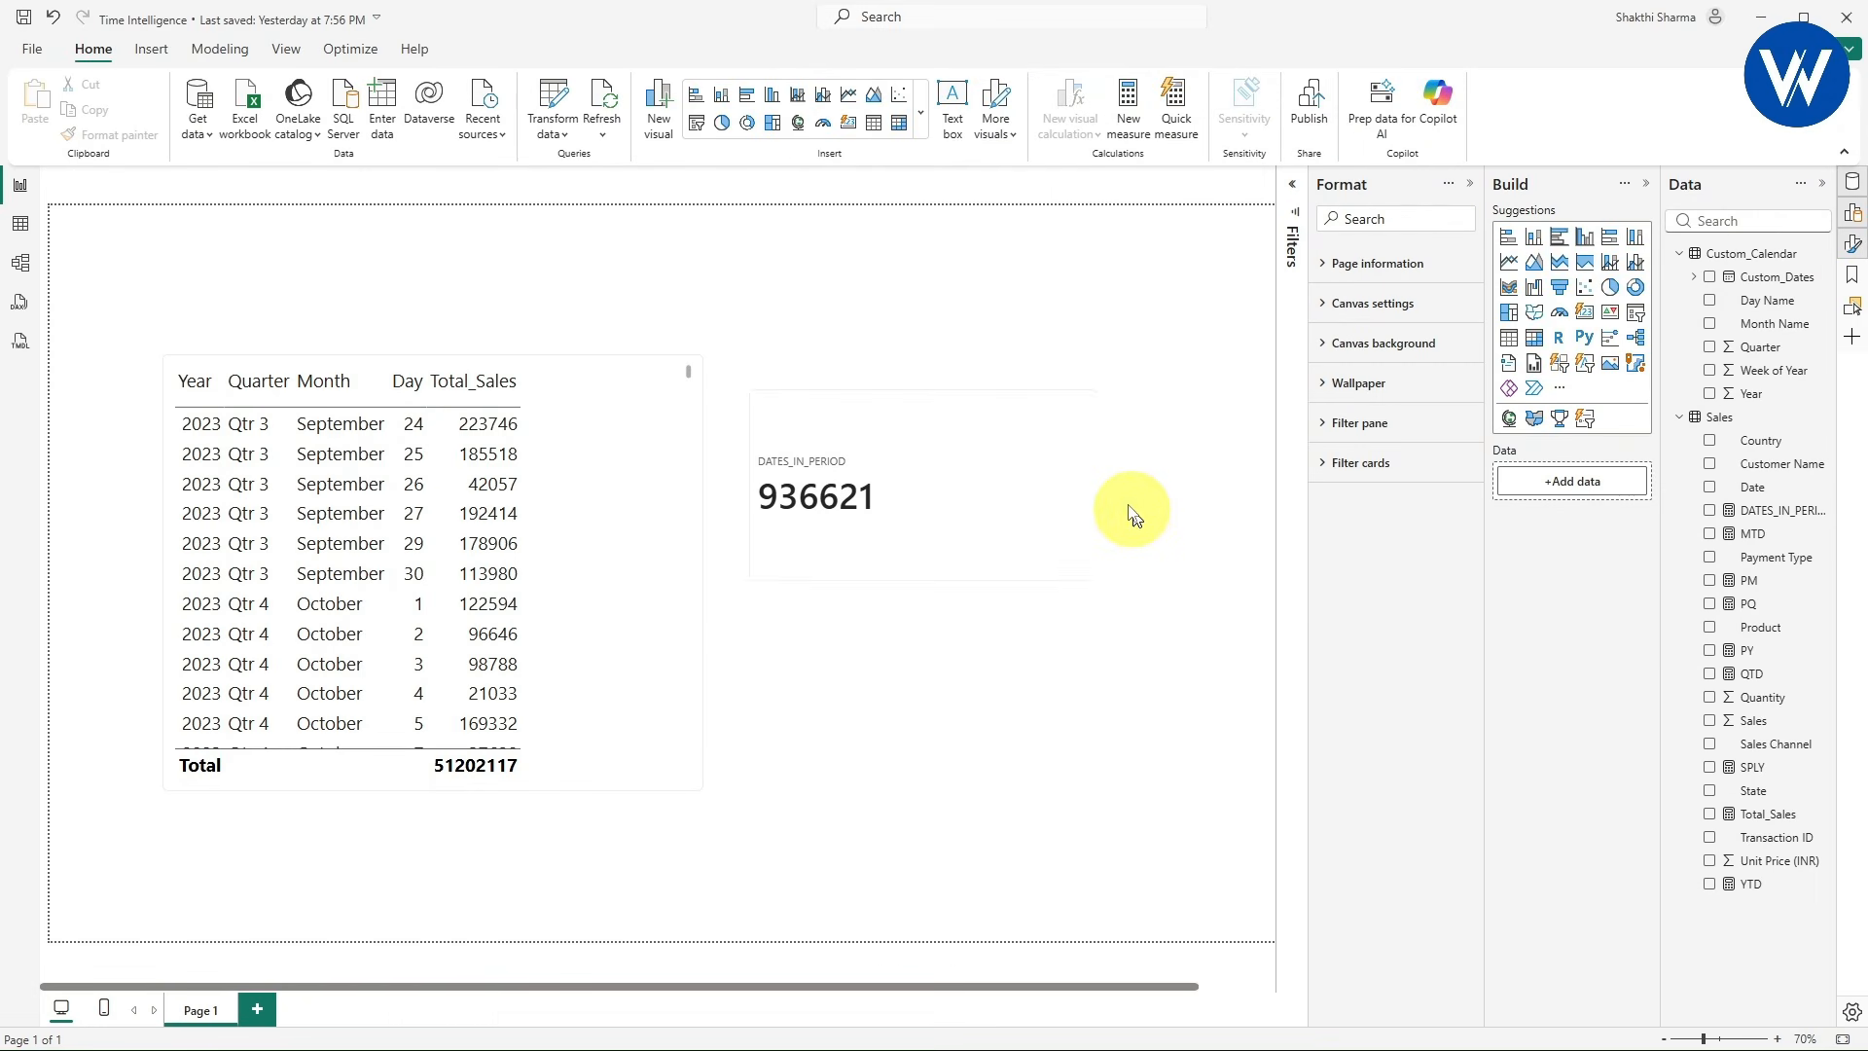
# - Move the card higher on the page and add a slicer below it with Custom_Dates as its field
pyautogui.click(1006, 486)
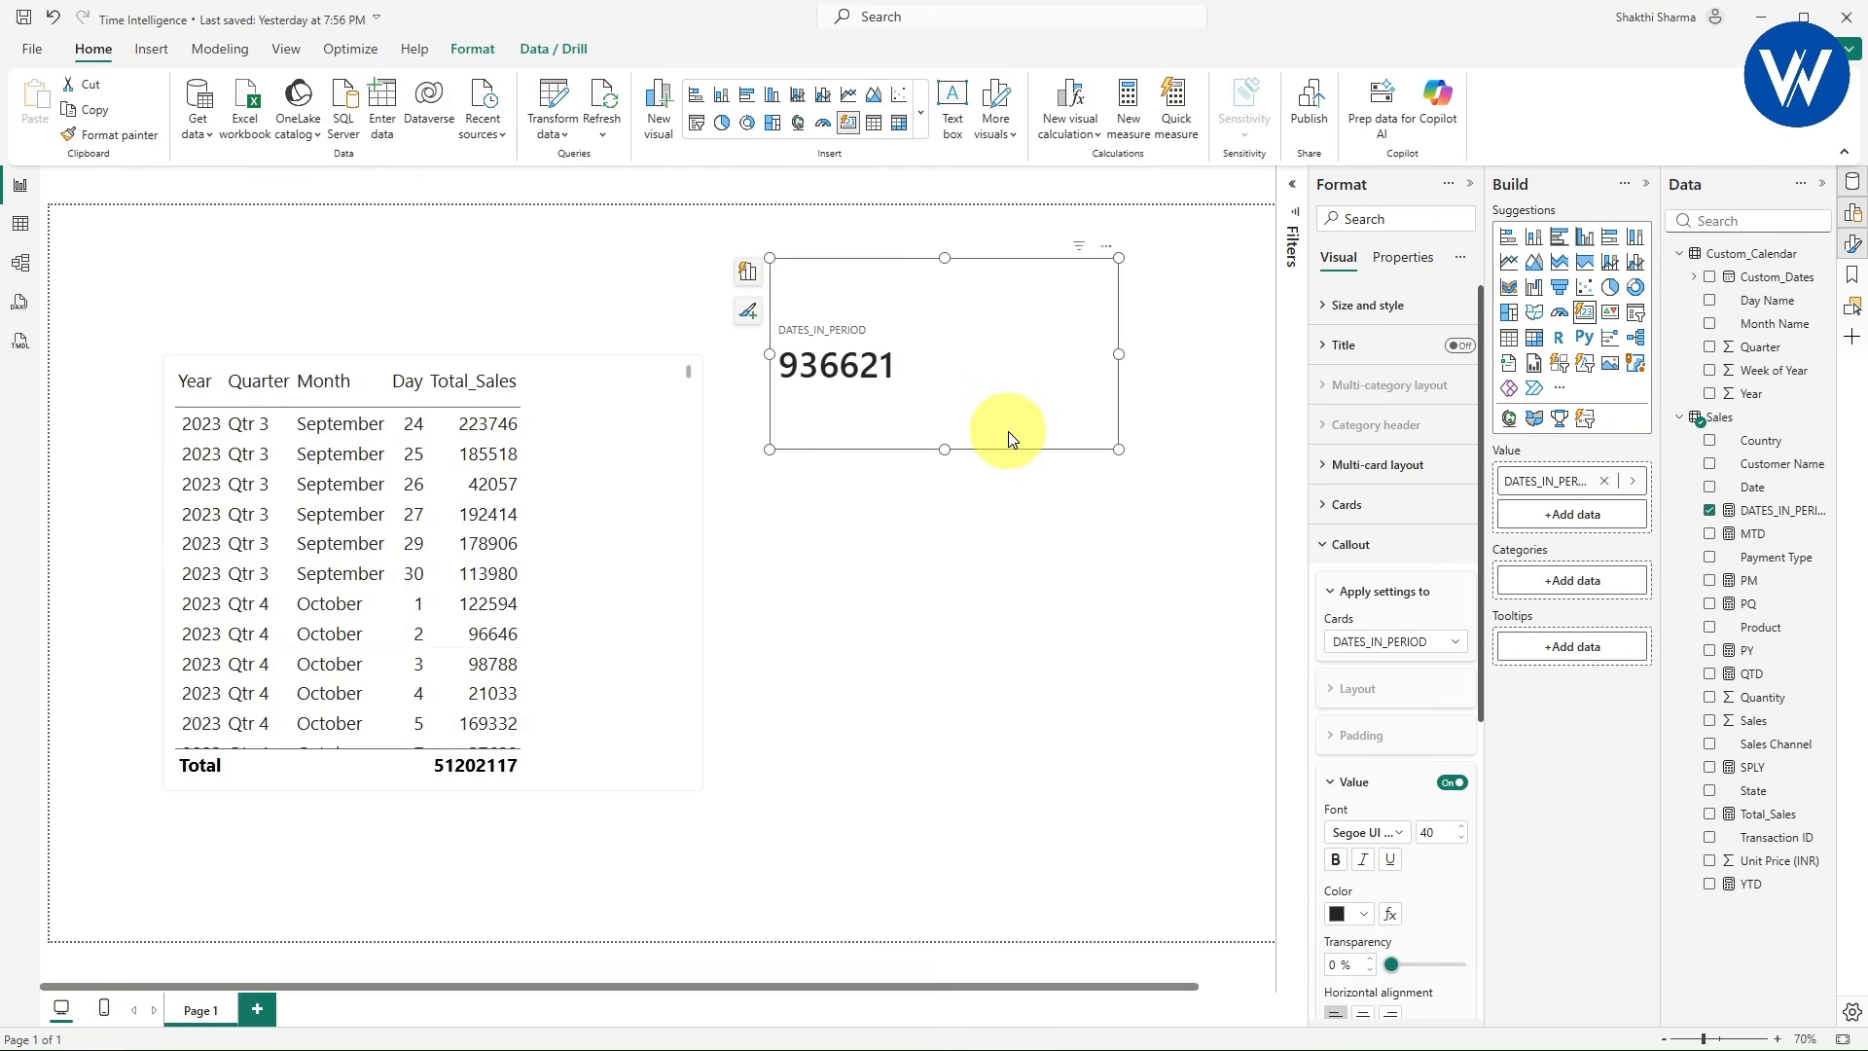
pyautogui.click(1076, 667)
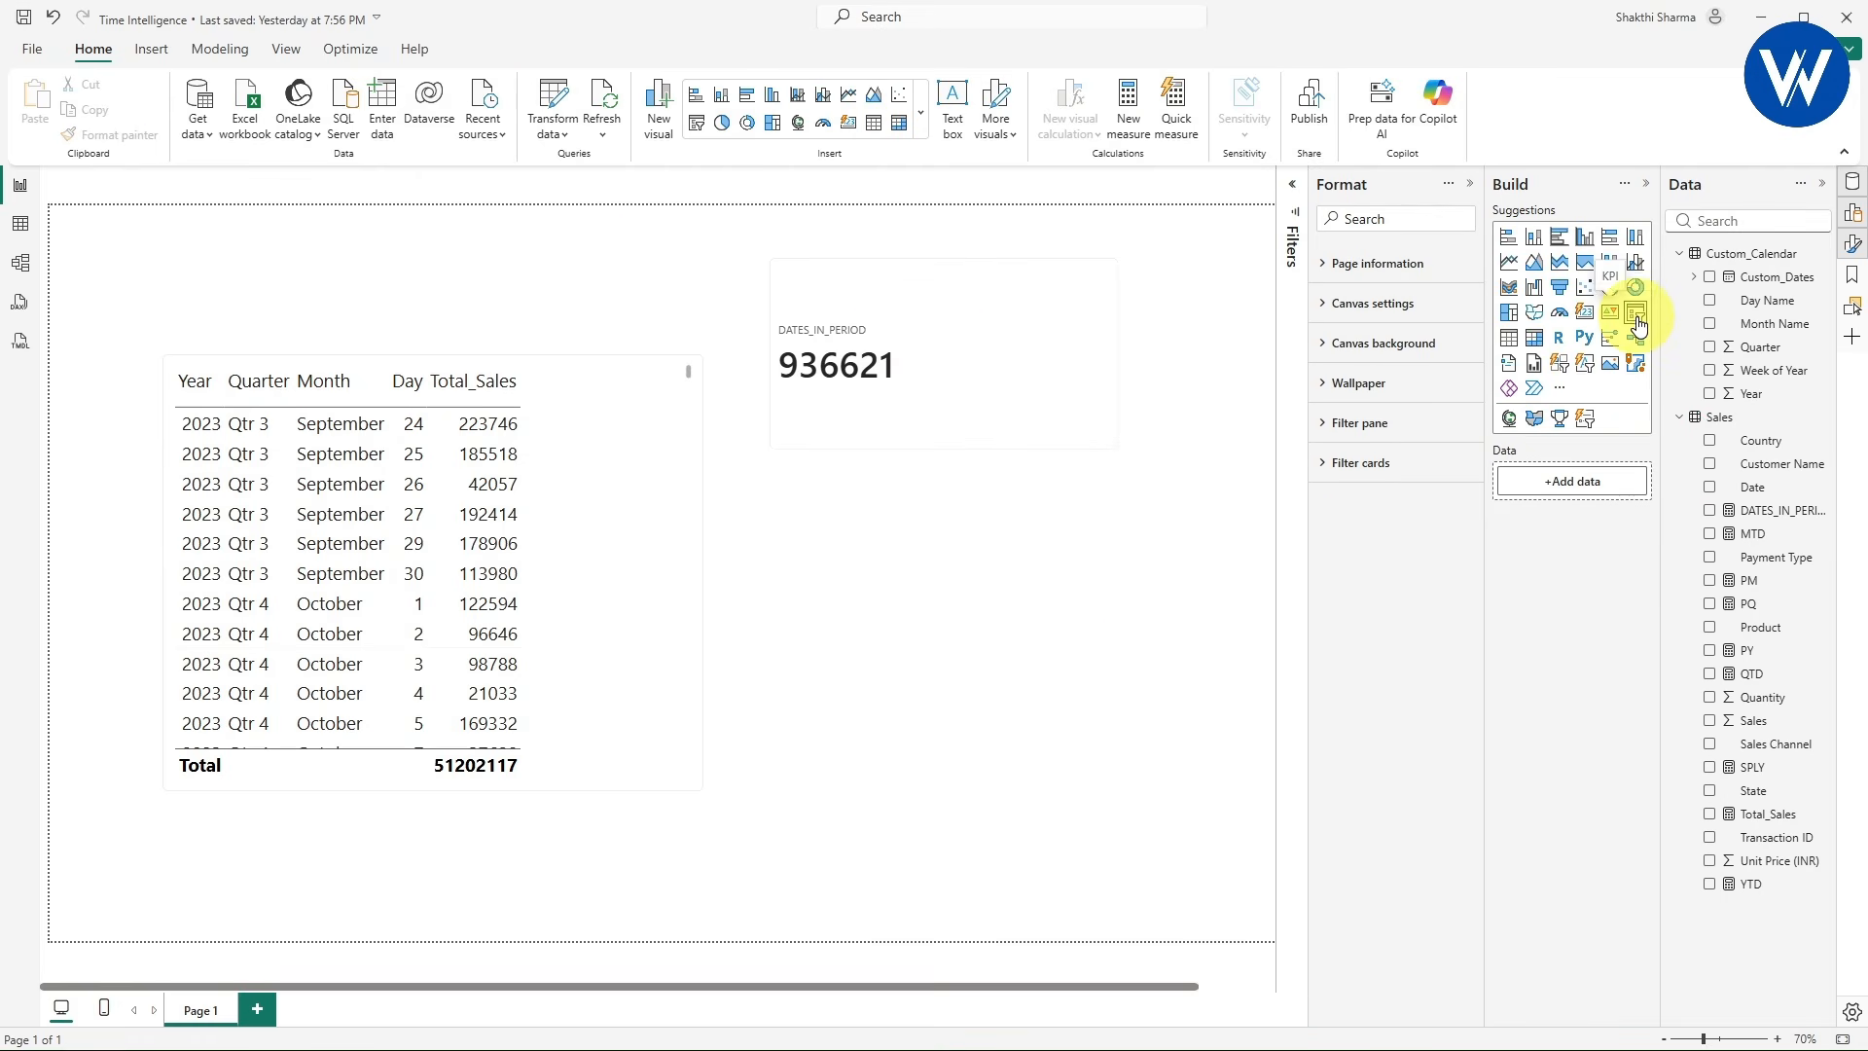
pyautogui.click(1637, 326)
pyautogui.moveTo(334, 304); pyautogui.dragTo(1045, 622)
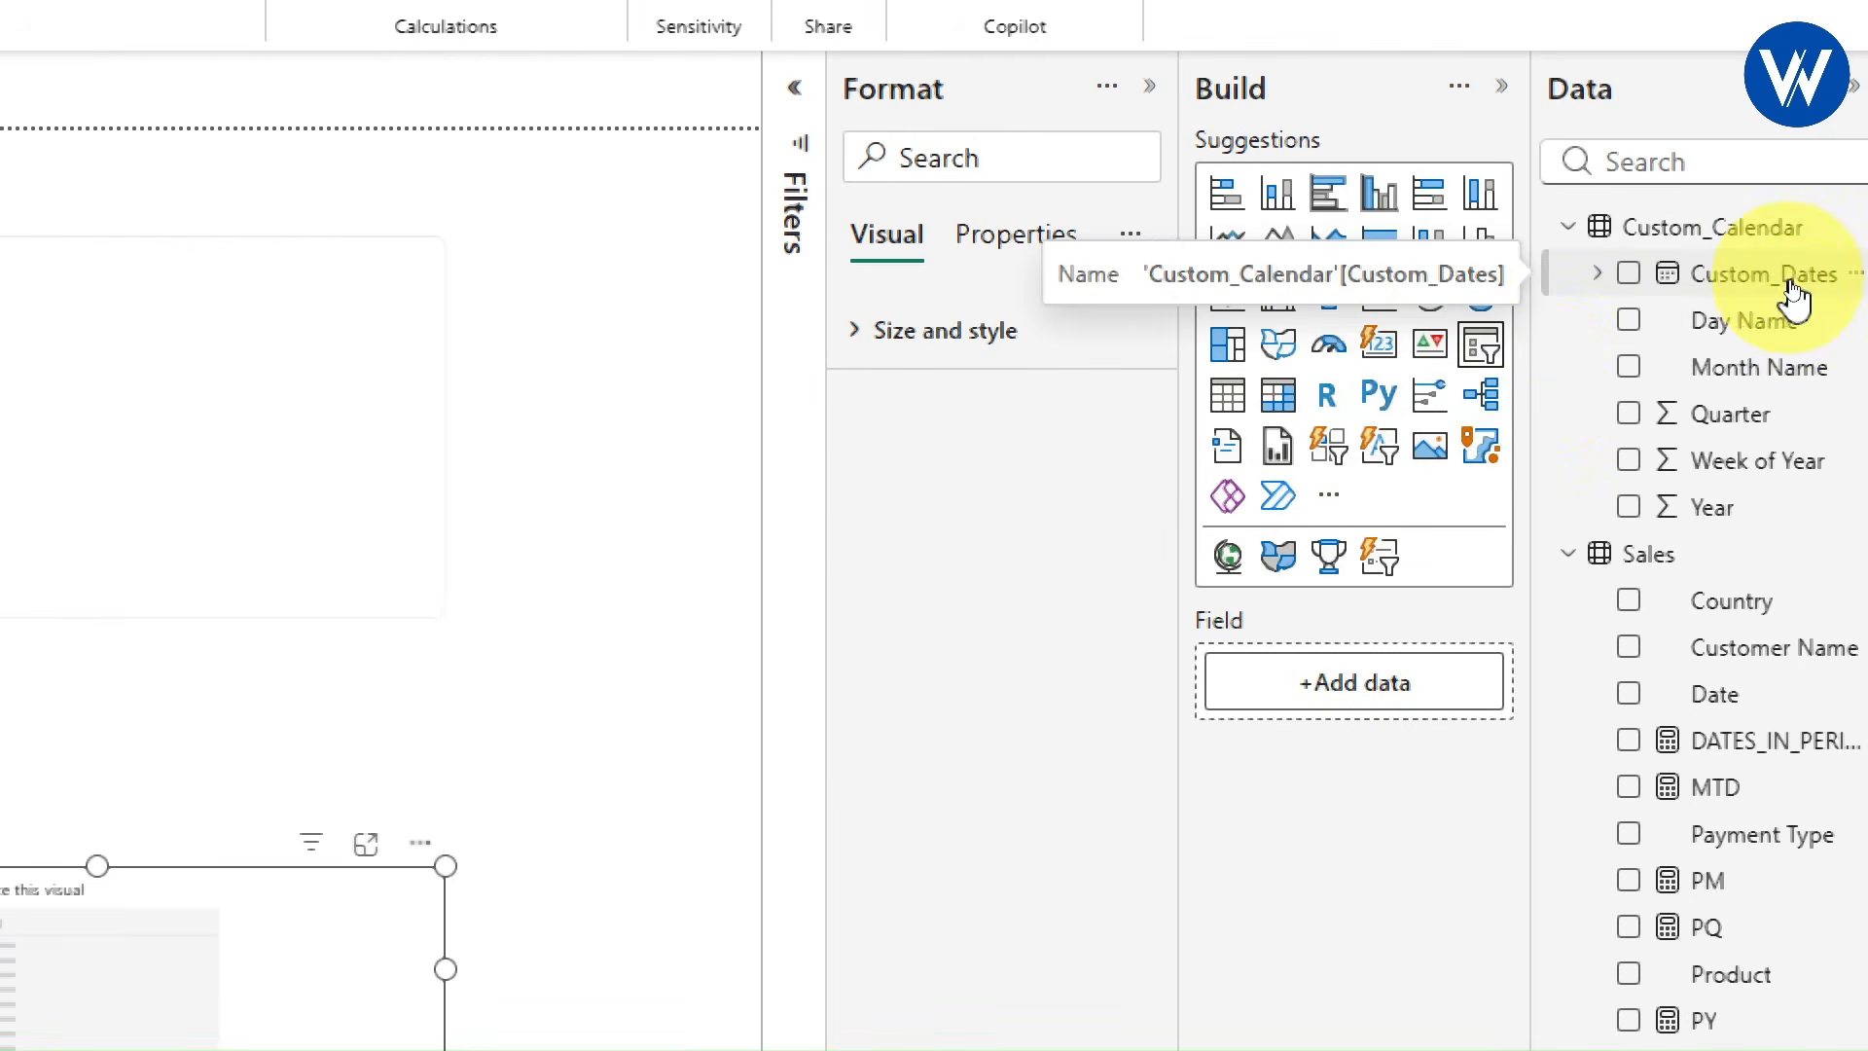
pyautogui.moveTo(1768, 284); pyautogui.dragTo(1430, 681)
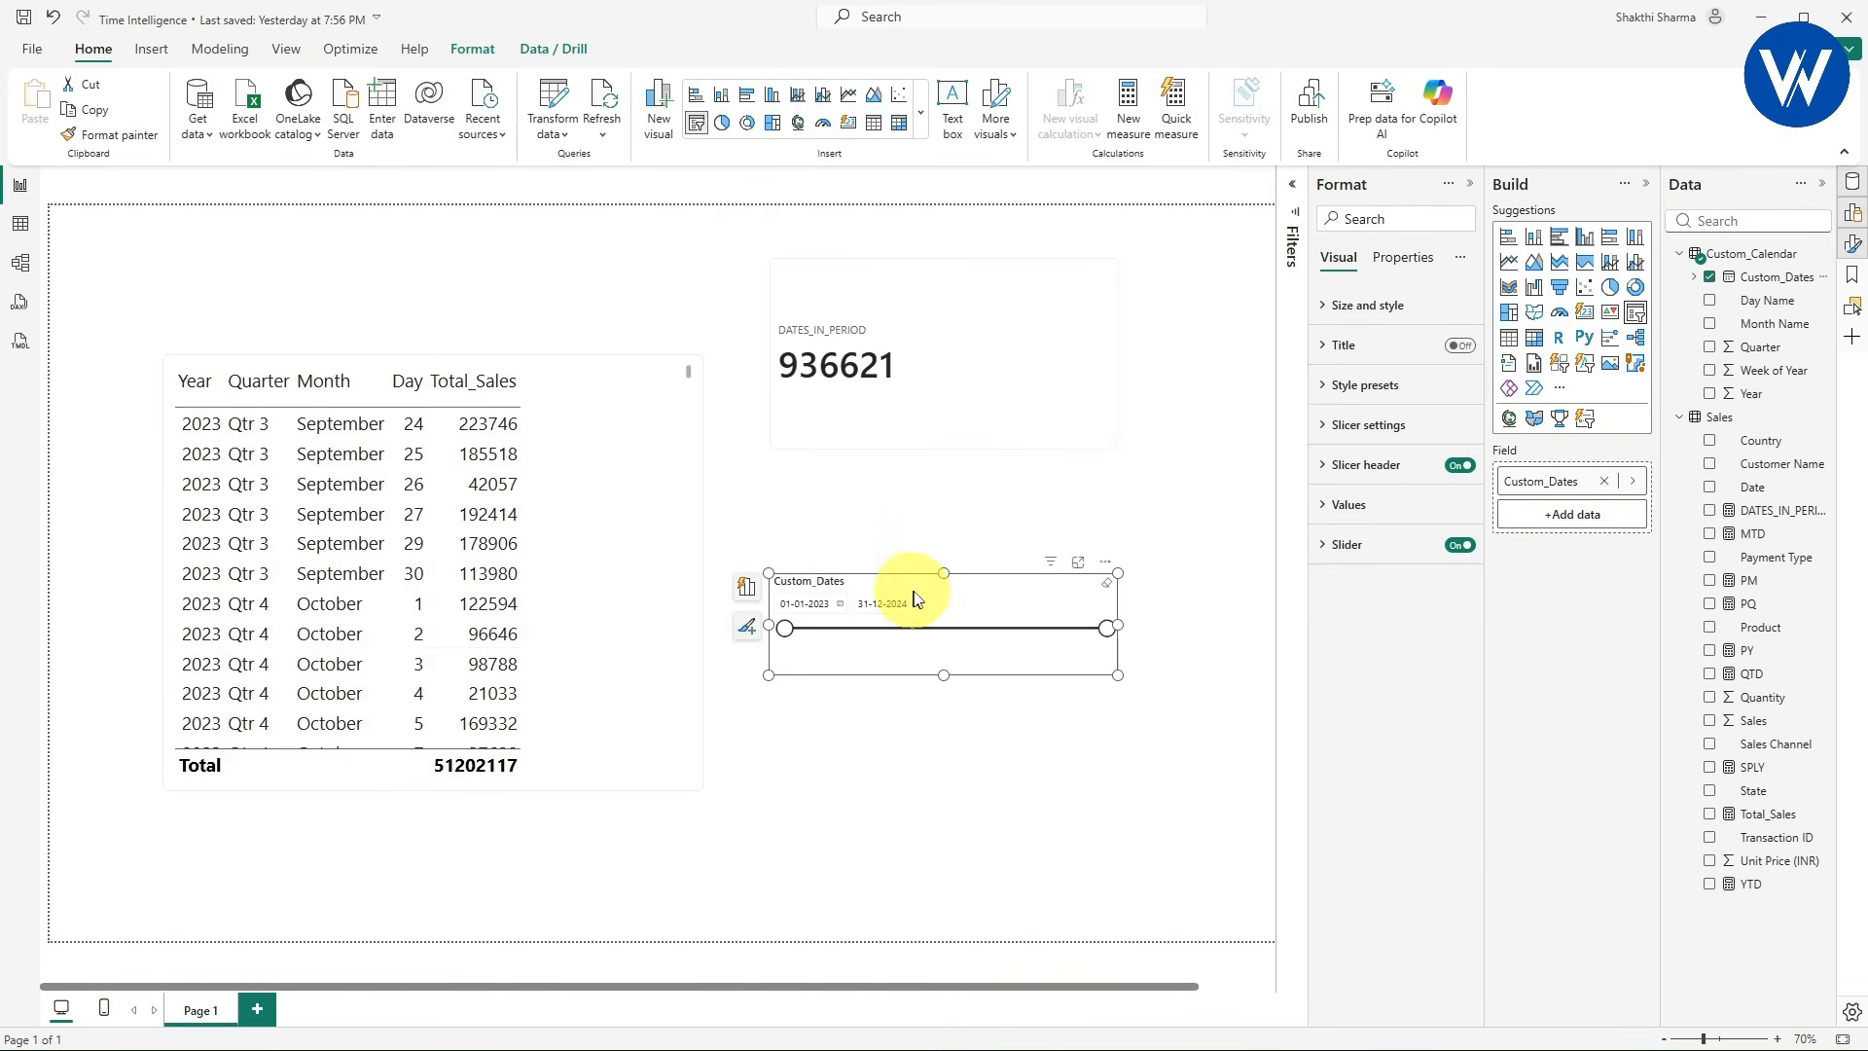
pyautogui.moveTo(883, 588); pyautogui.dragTo(854, 574)
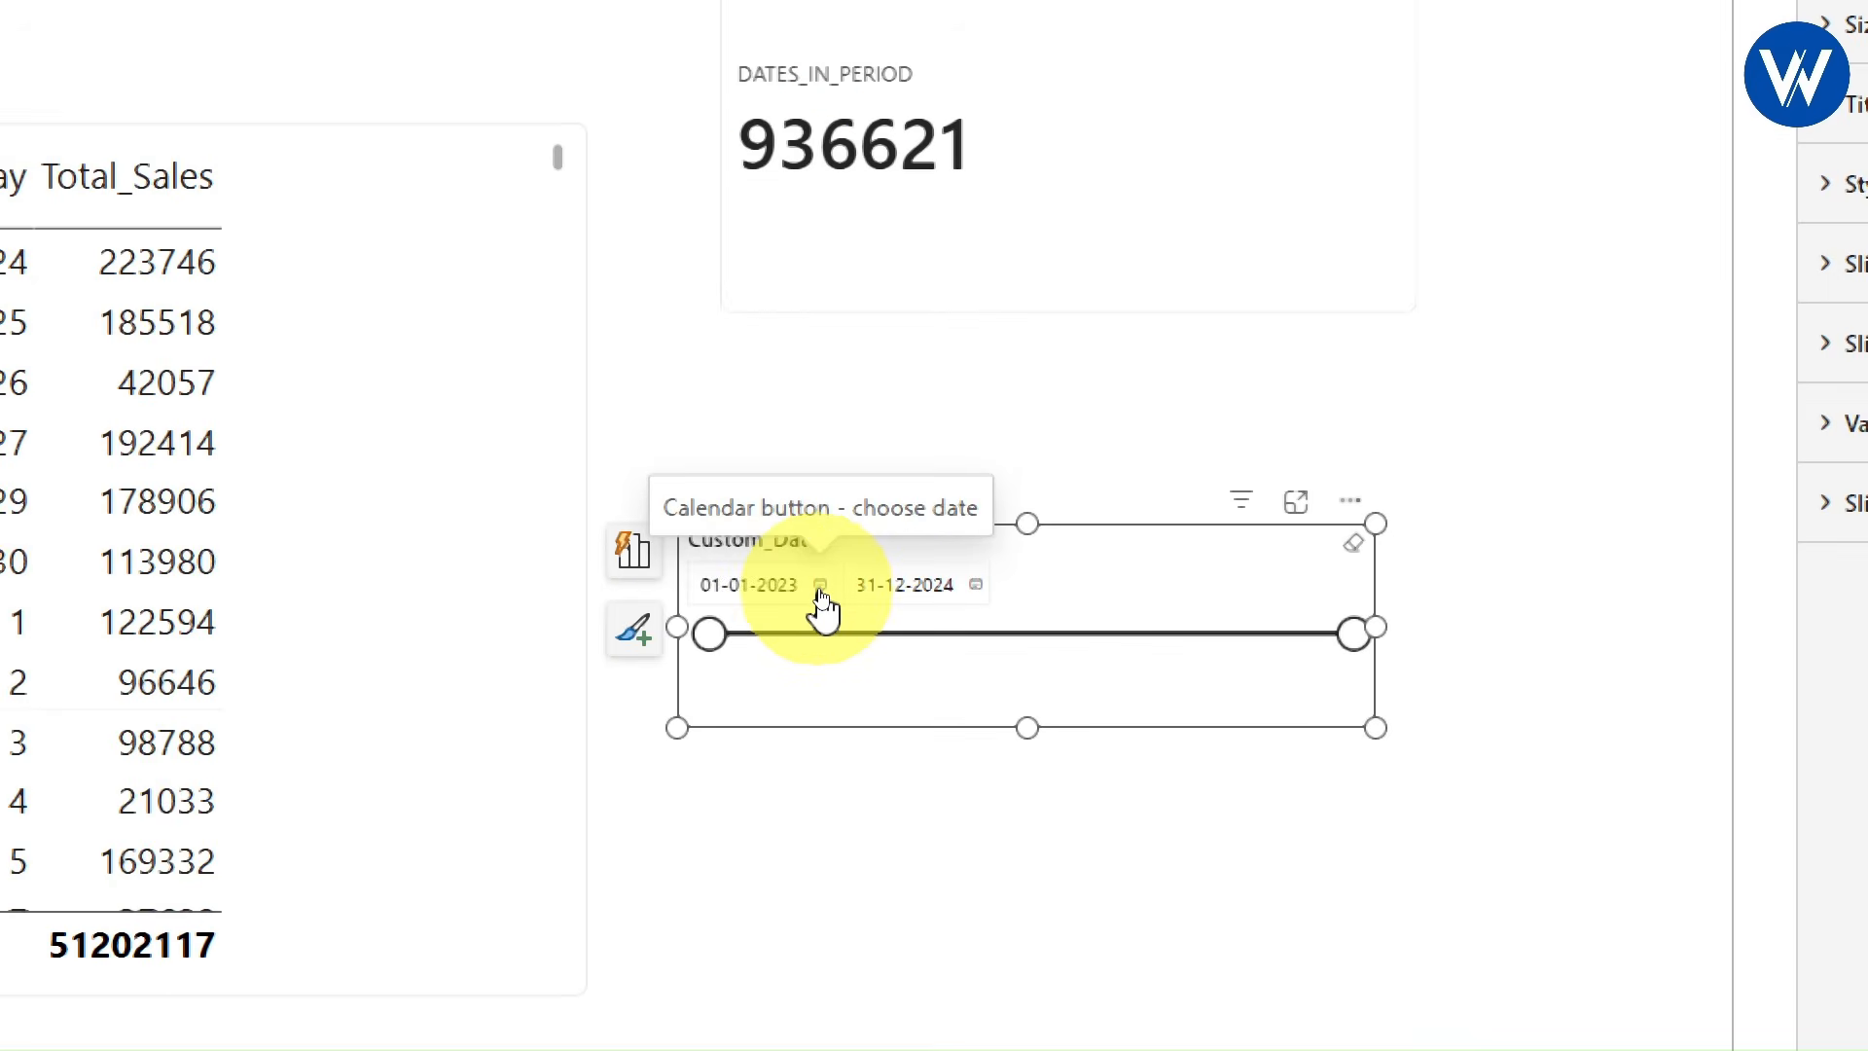
# - Set the start date of the Custom_Dates slicer to 24-09-2023
pyautogui.click(819, 587)
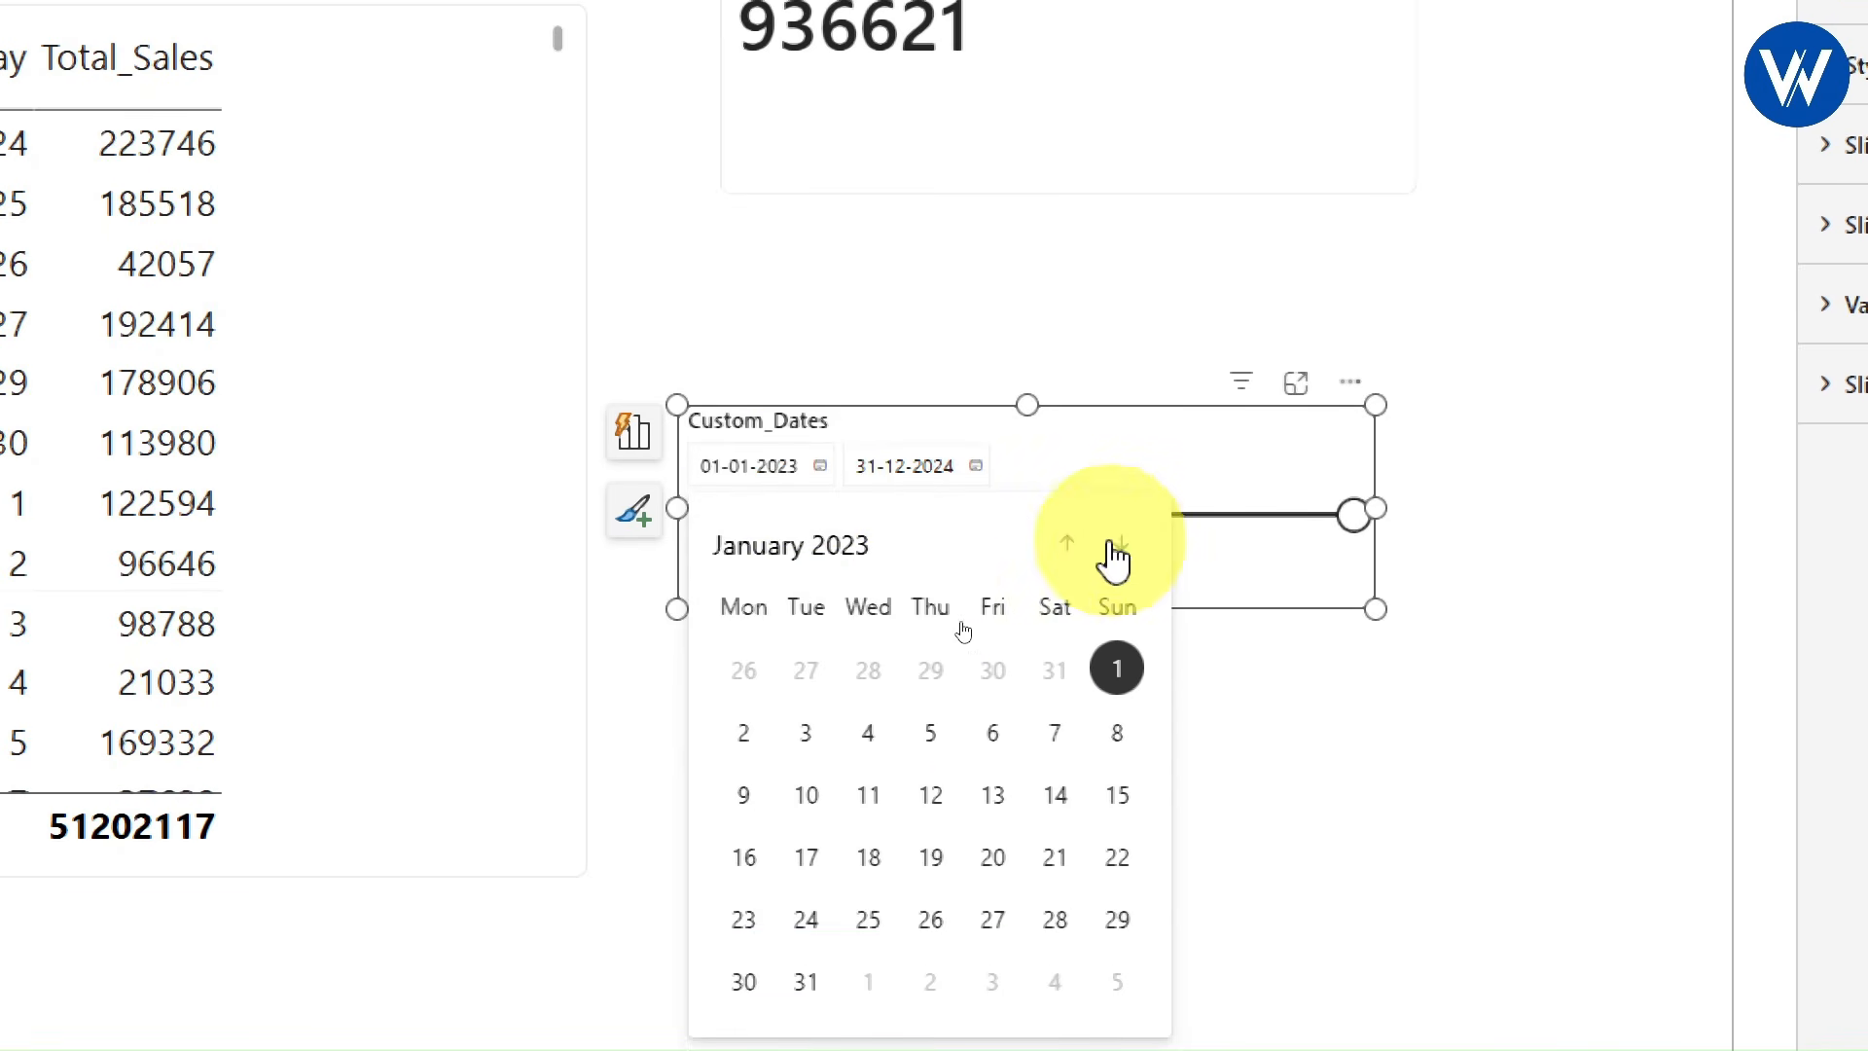
pyautogui.click(775, 559)
pyautogui.click(751, 847)
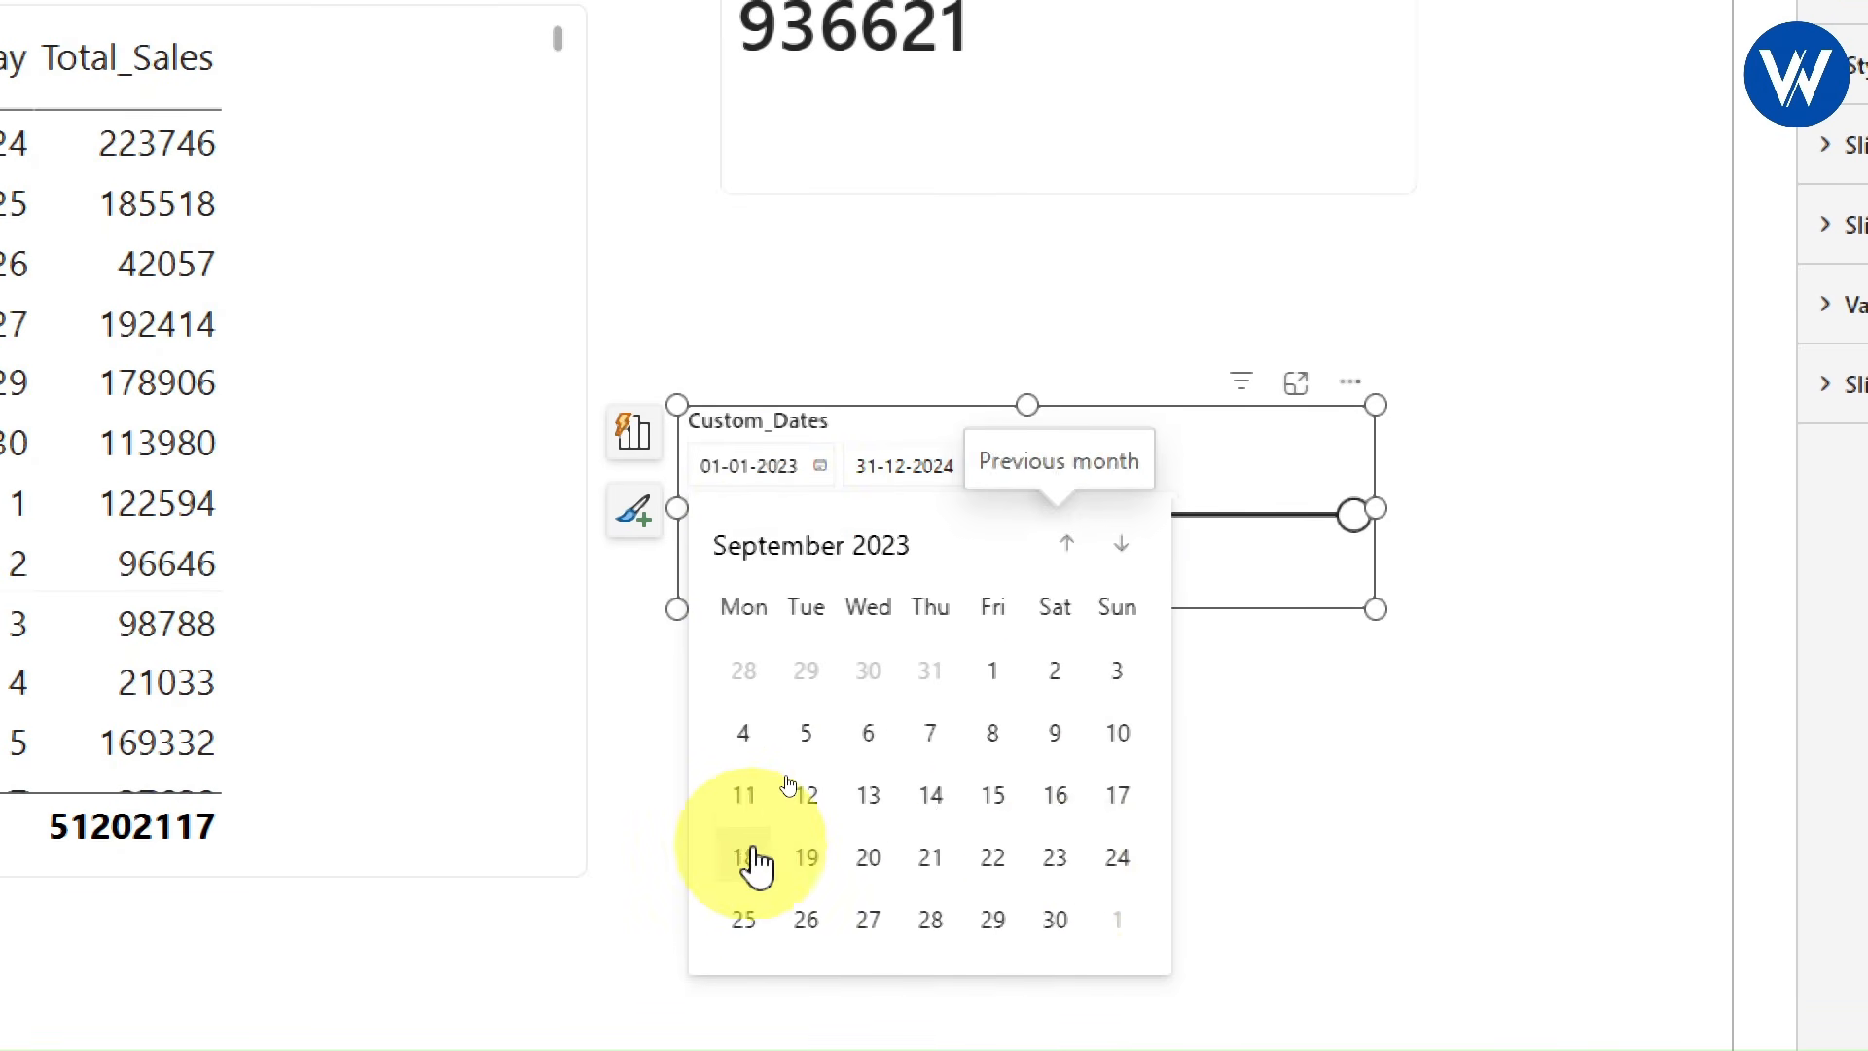
pyautogui.click(1120, 856)
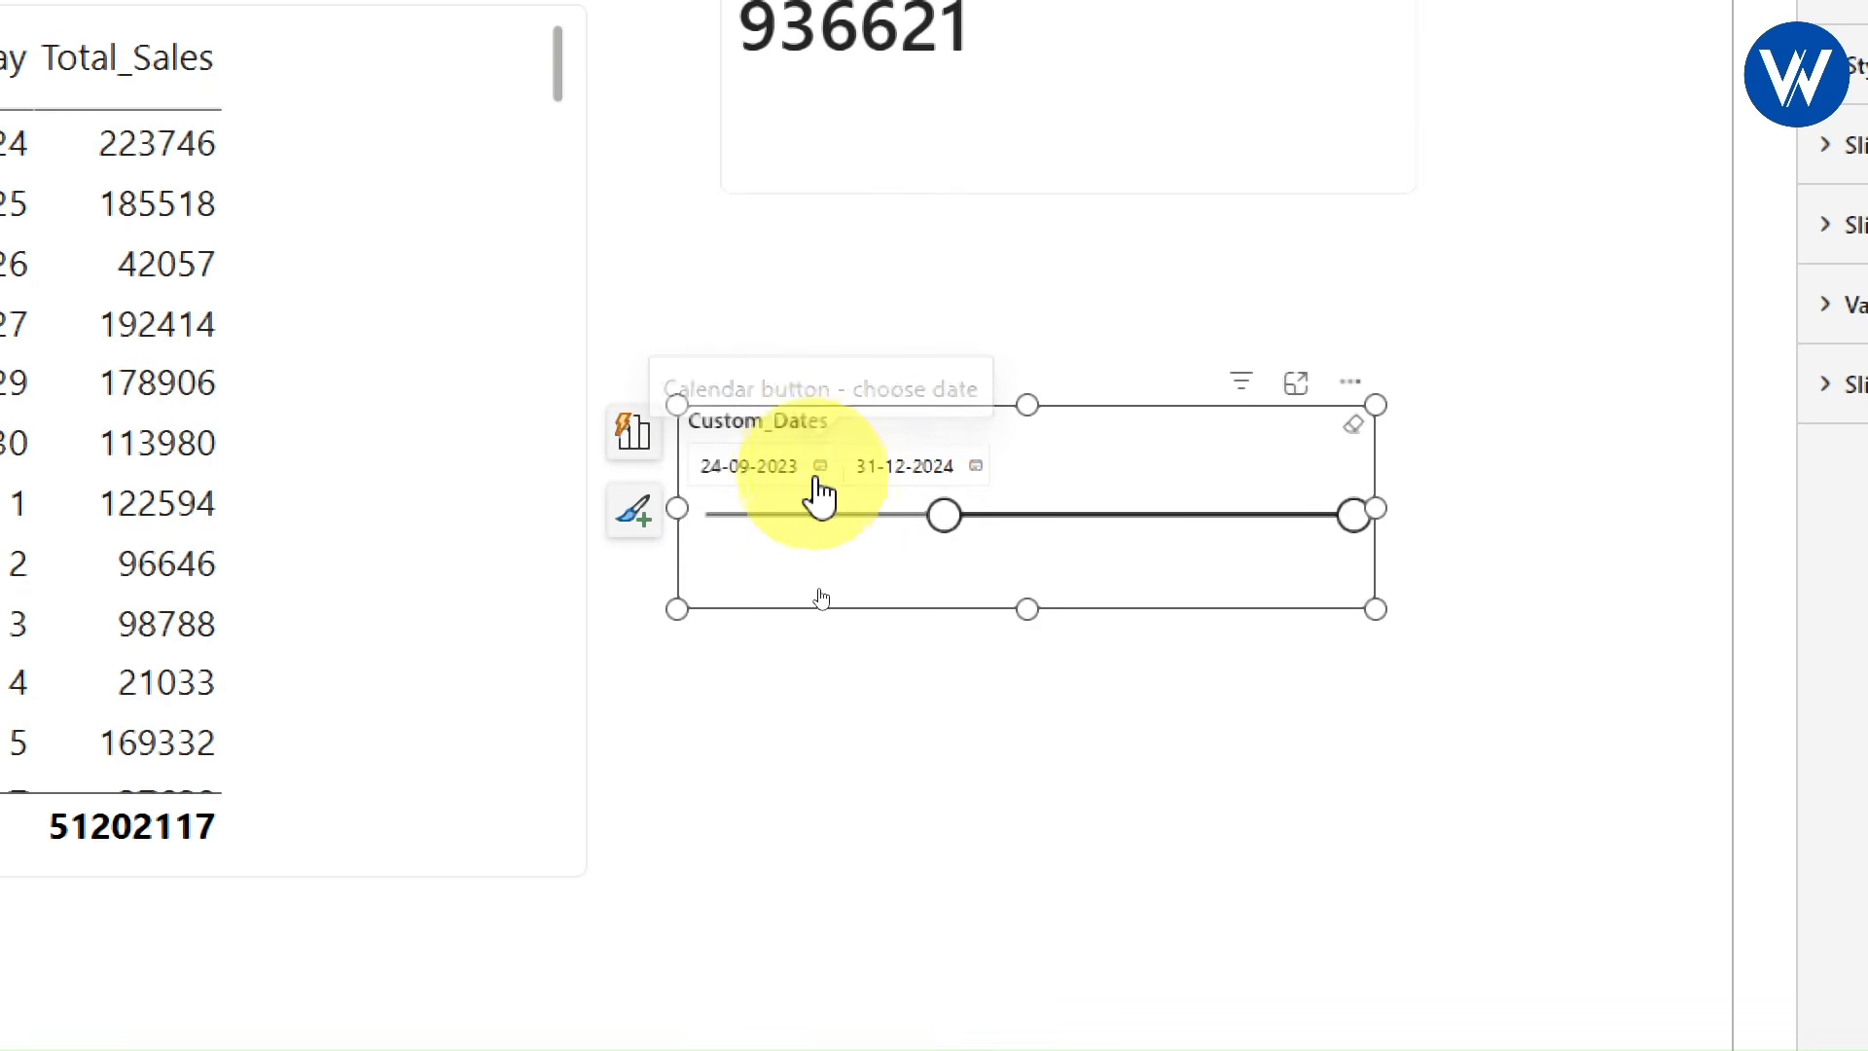
# - Set the end date of the Custom_Dates slicer to 30-09-2023
pyautogui.click(974, 468)
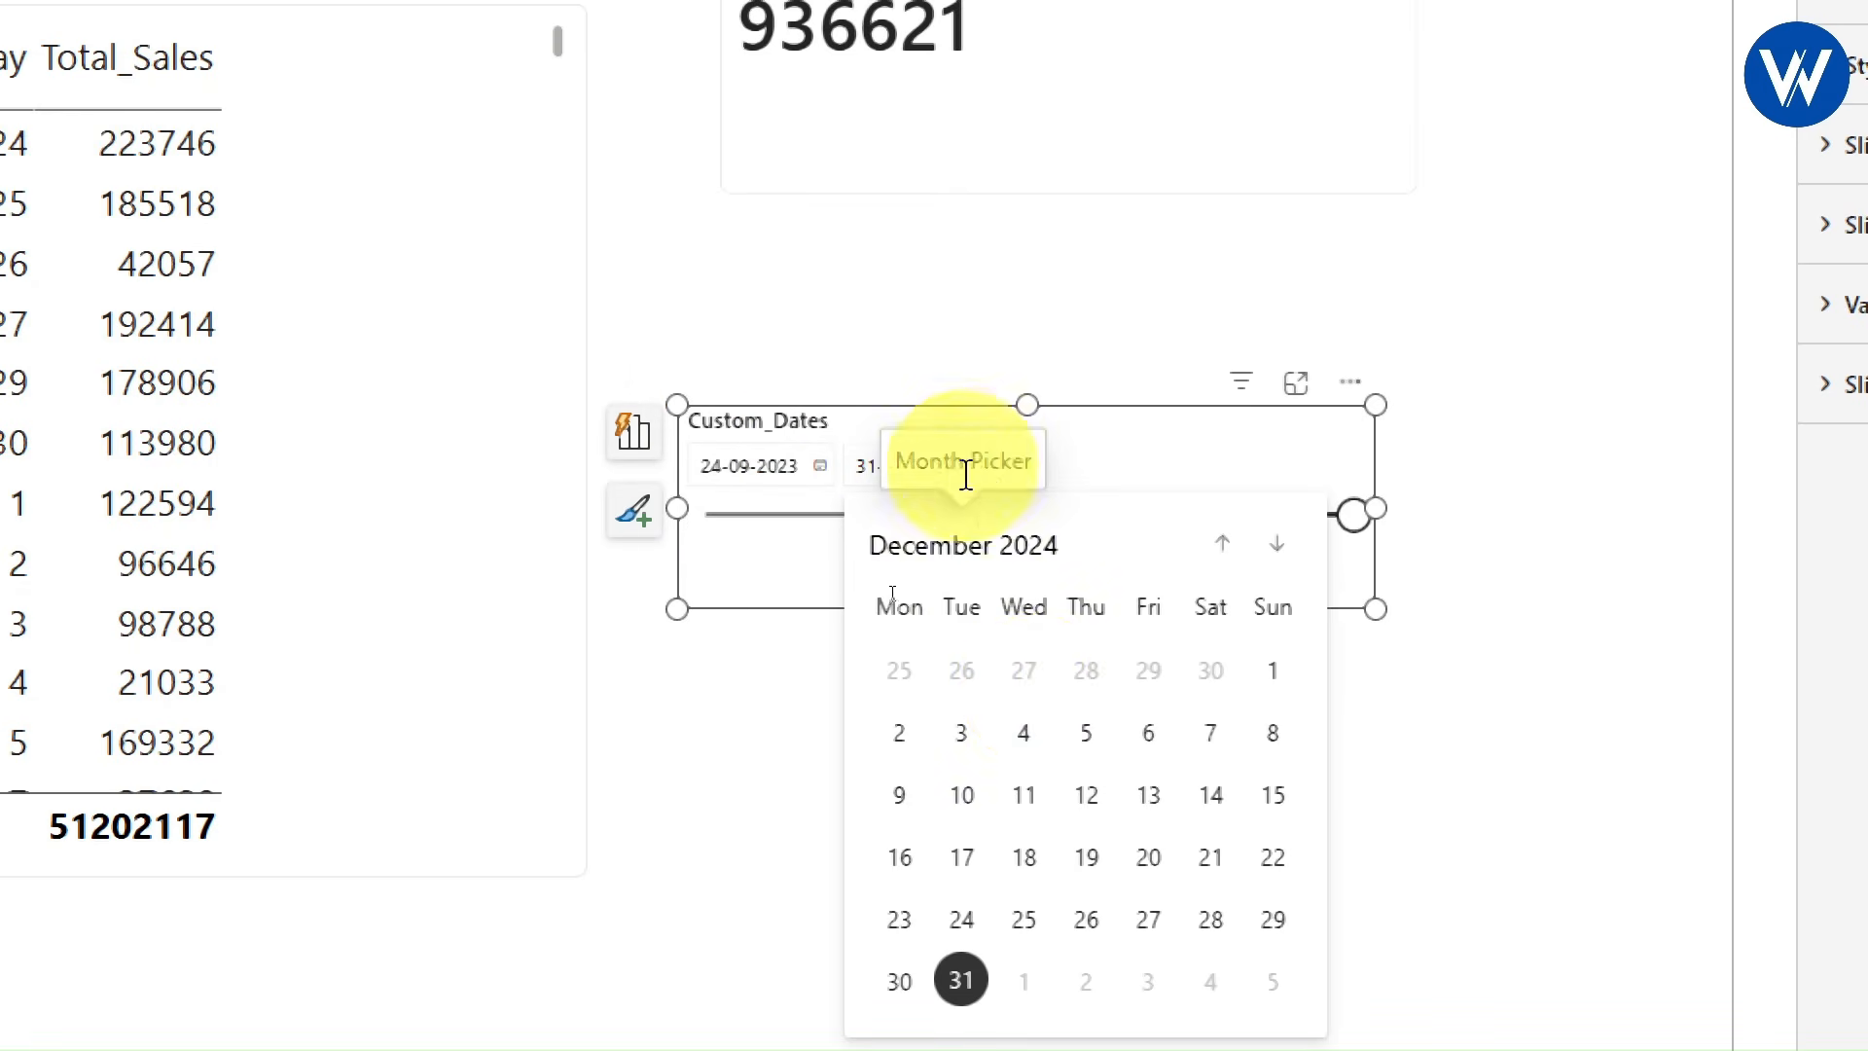
pyautogui.click(925, 549)
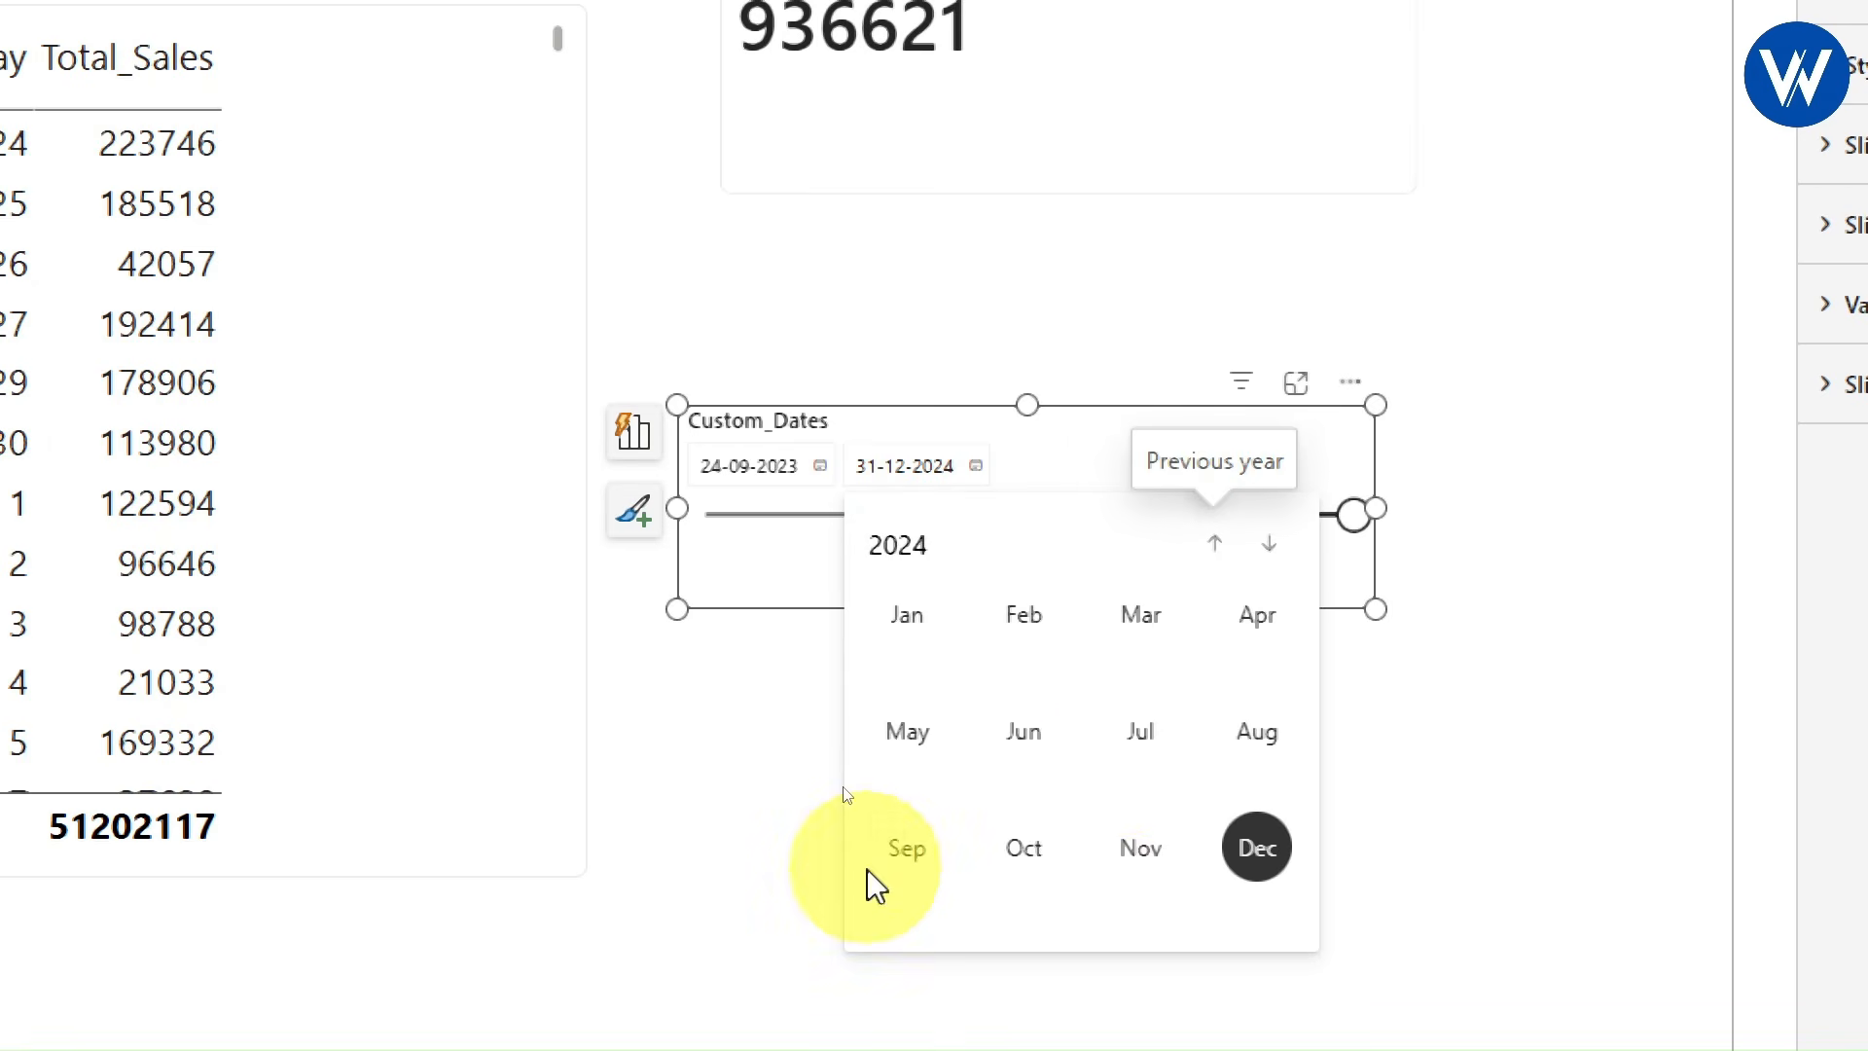
pyautogui.click(904, 860)
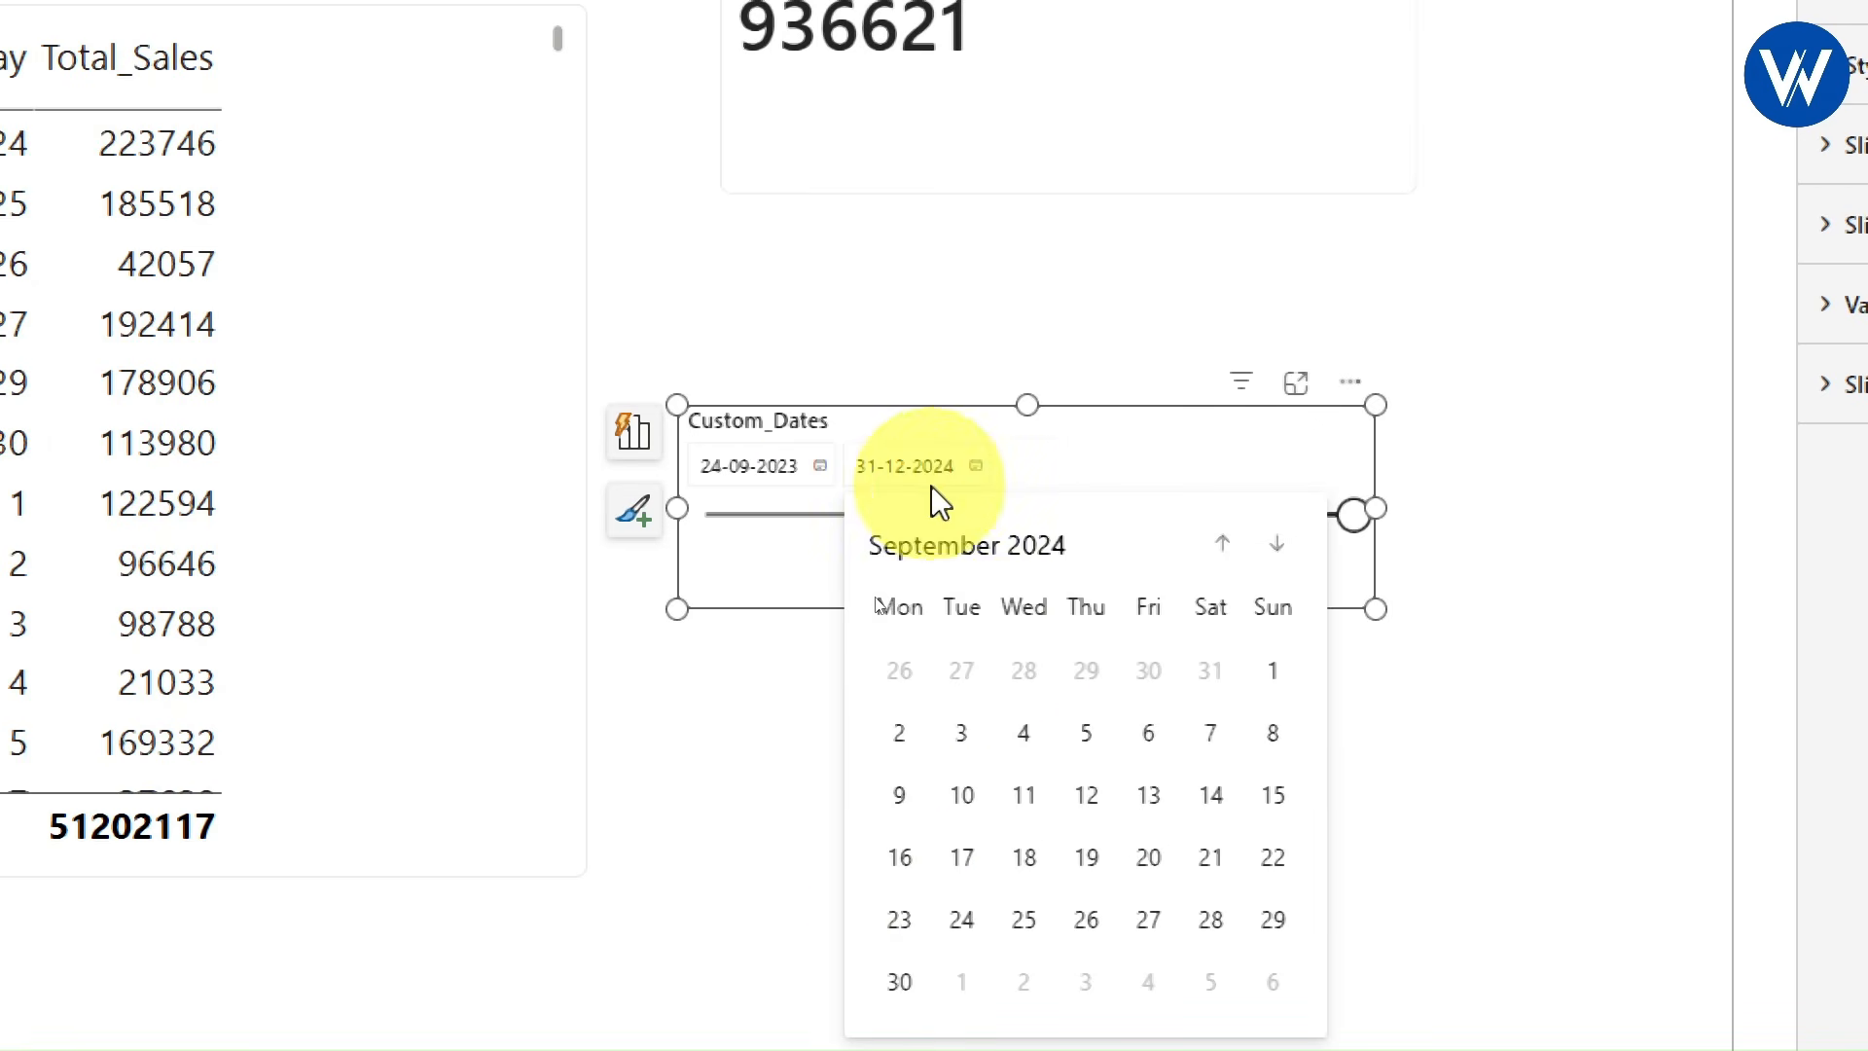
pyautogui.click(1031, 545)
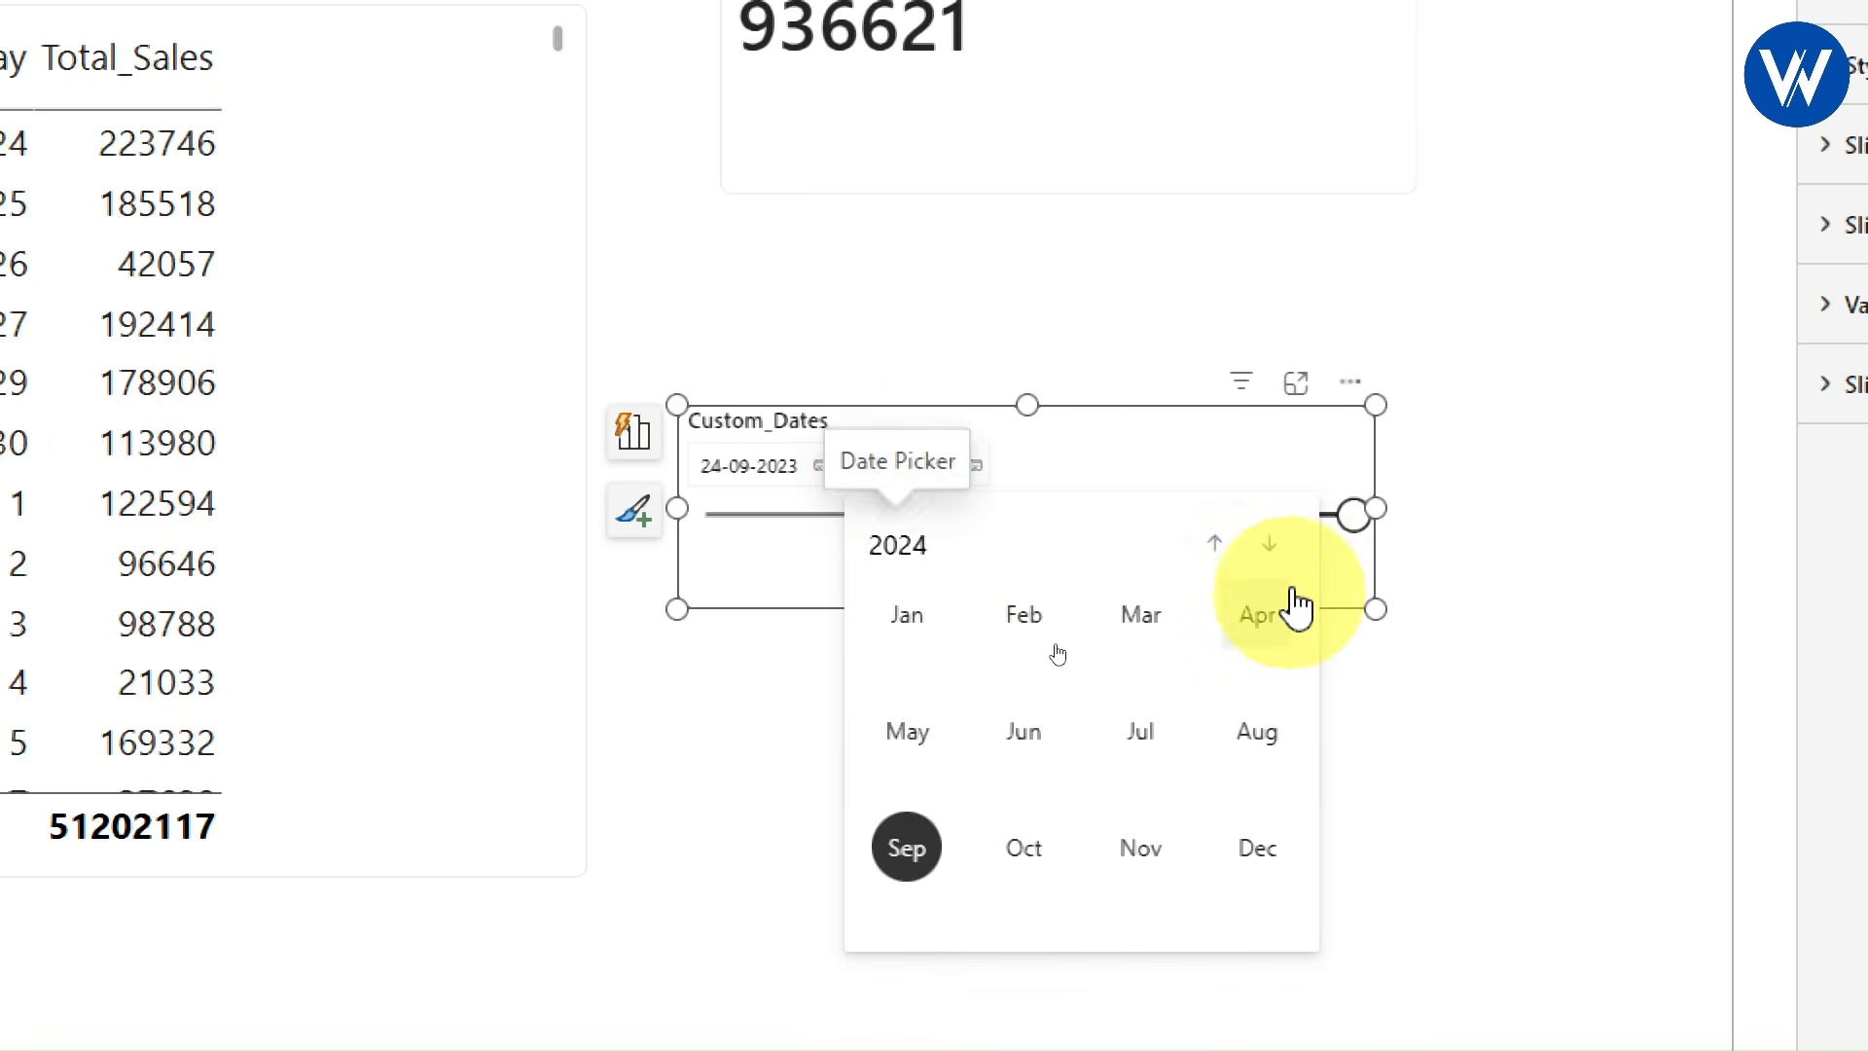
pyautogui.click(1213, 545)
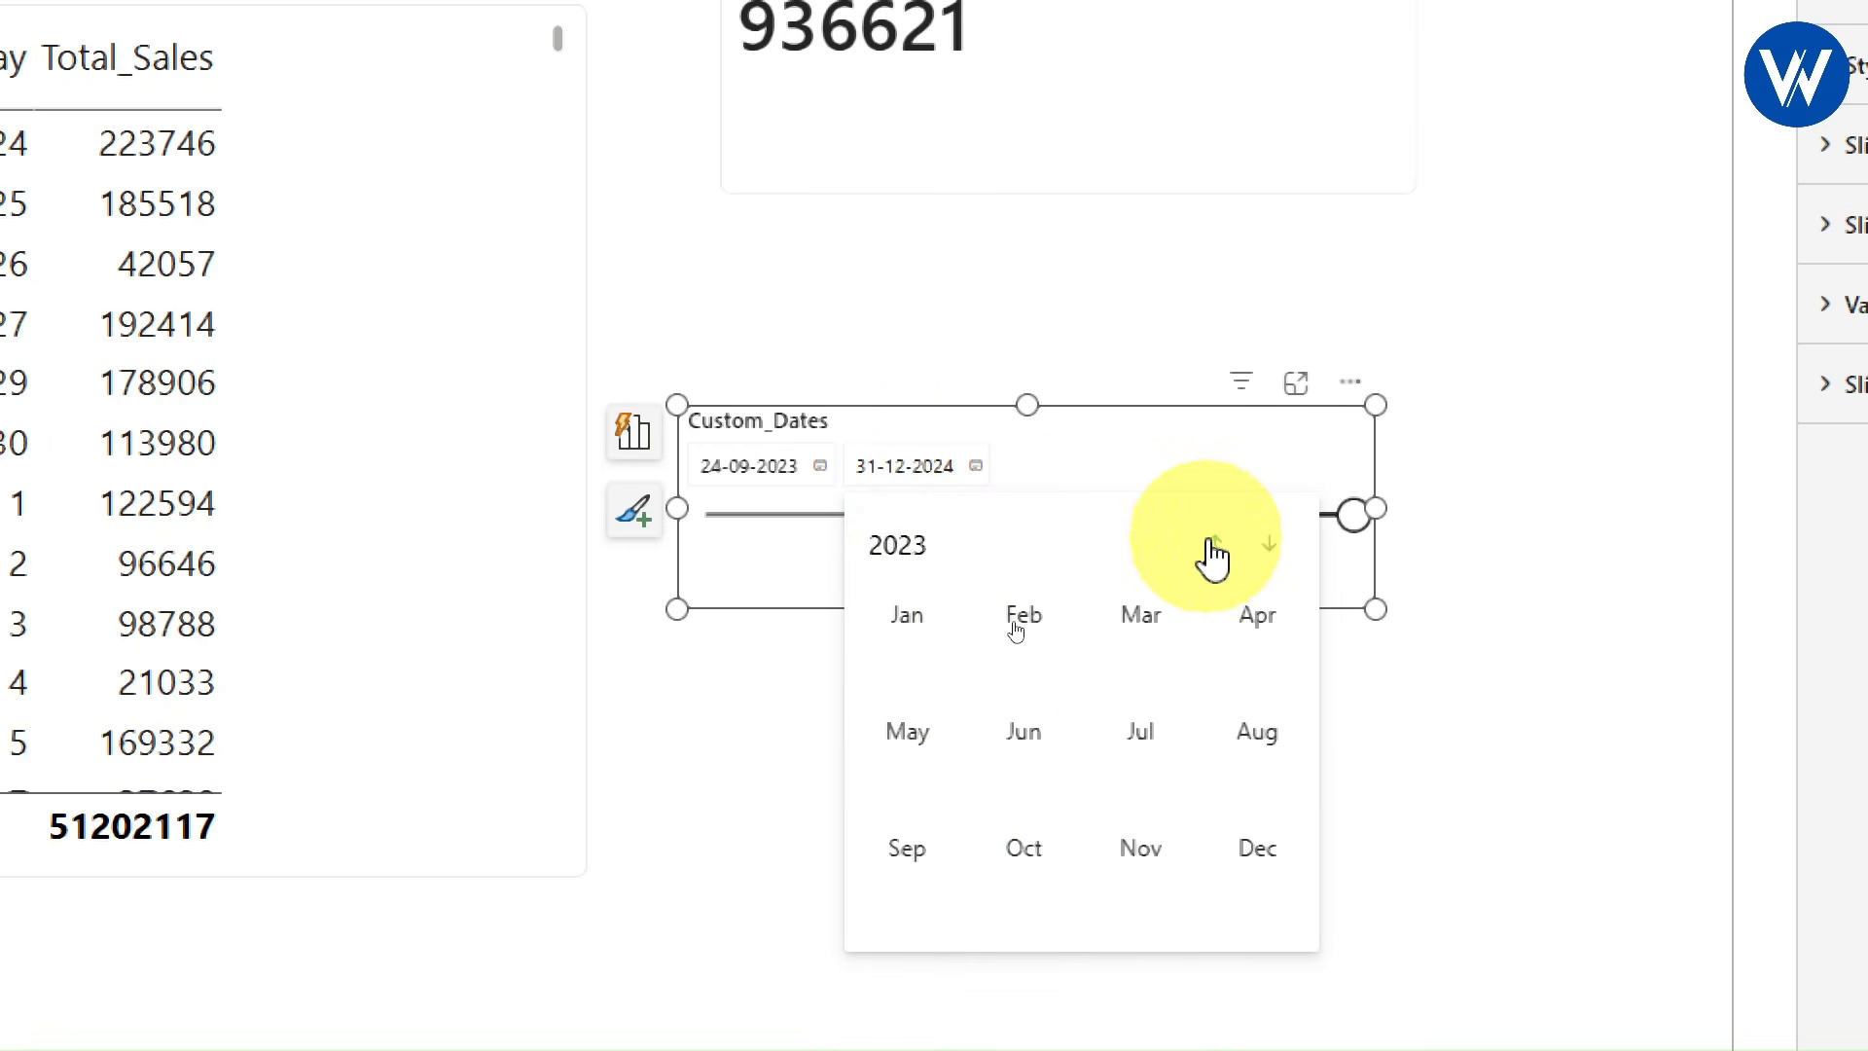
pyautogui.click(948, 846)
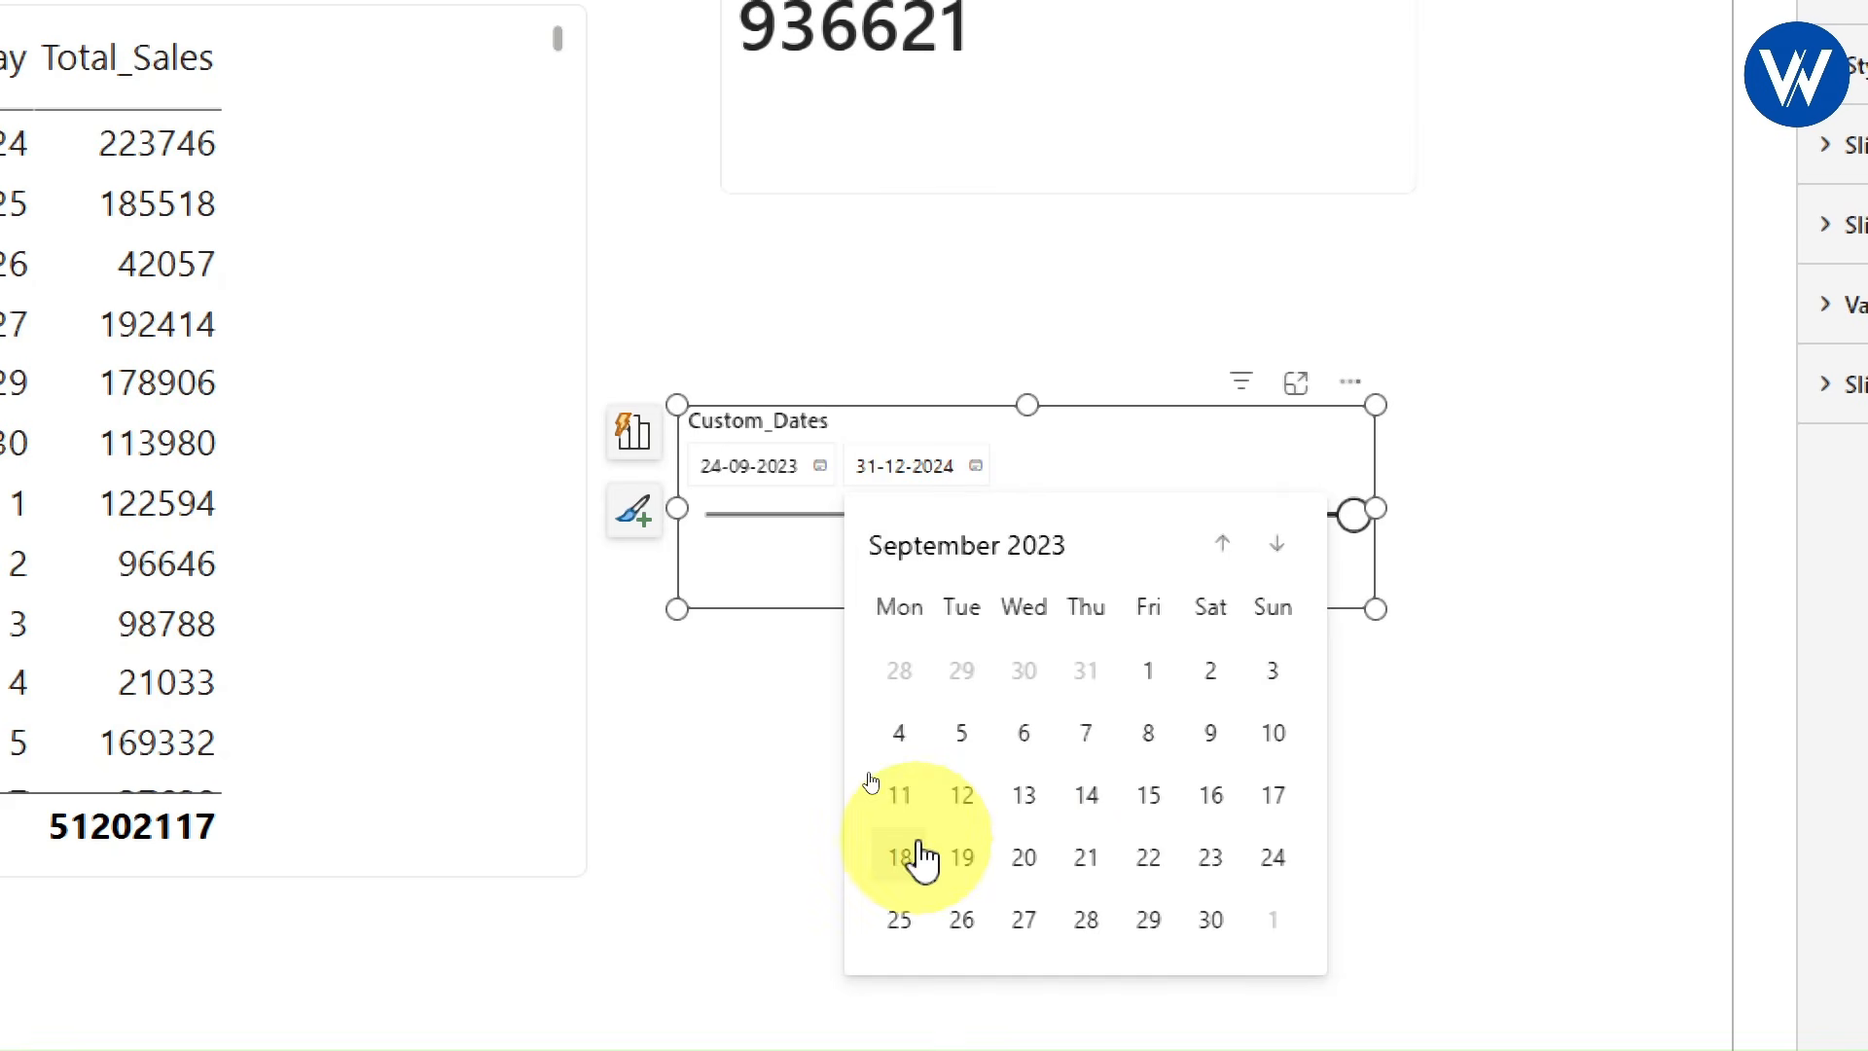
pyautogui.click(1212, 921)
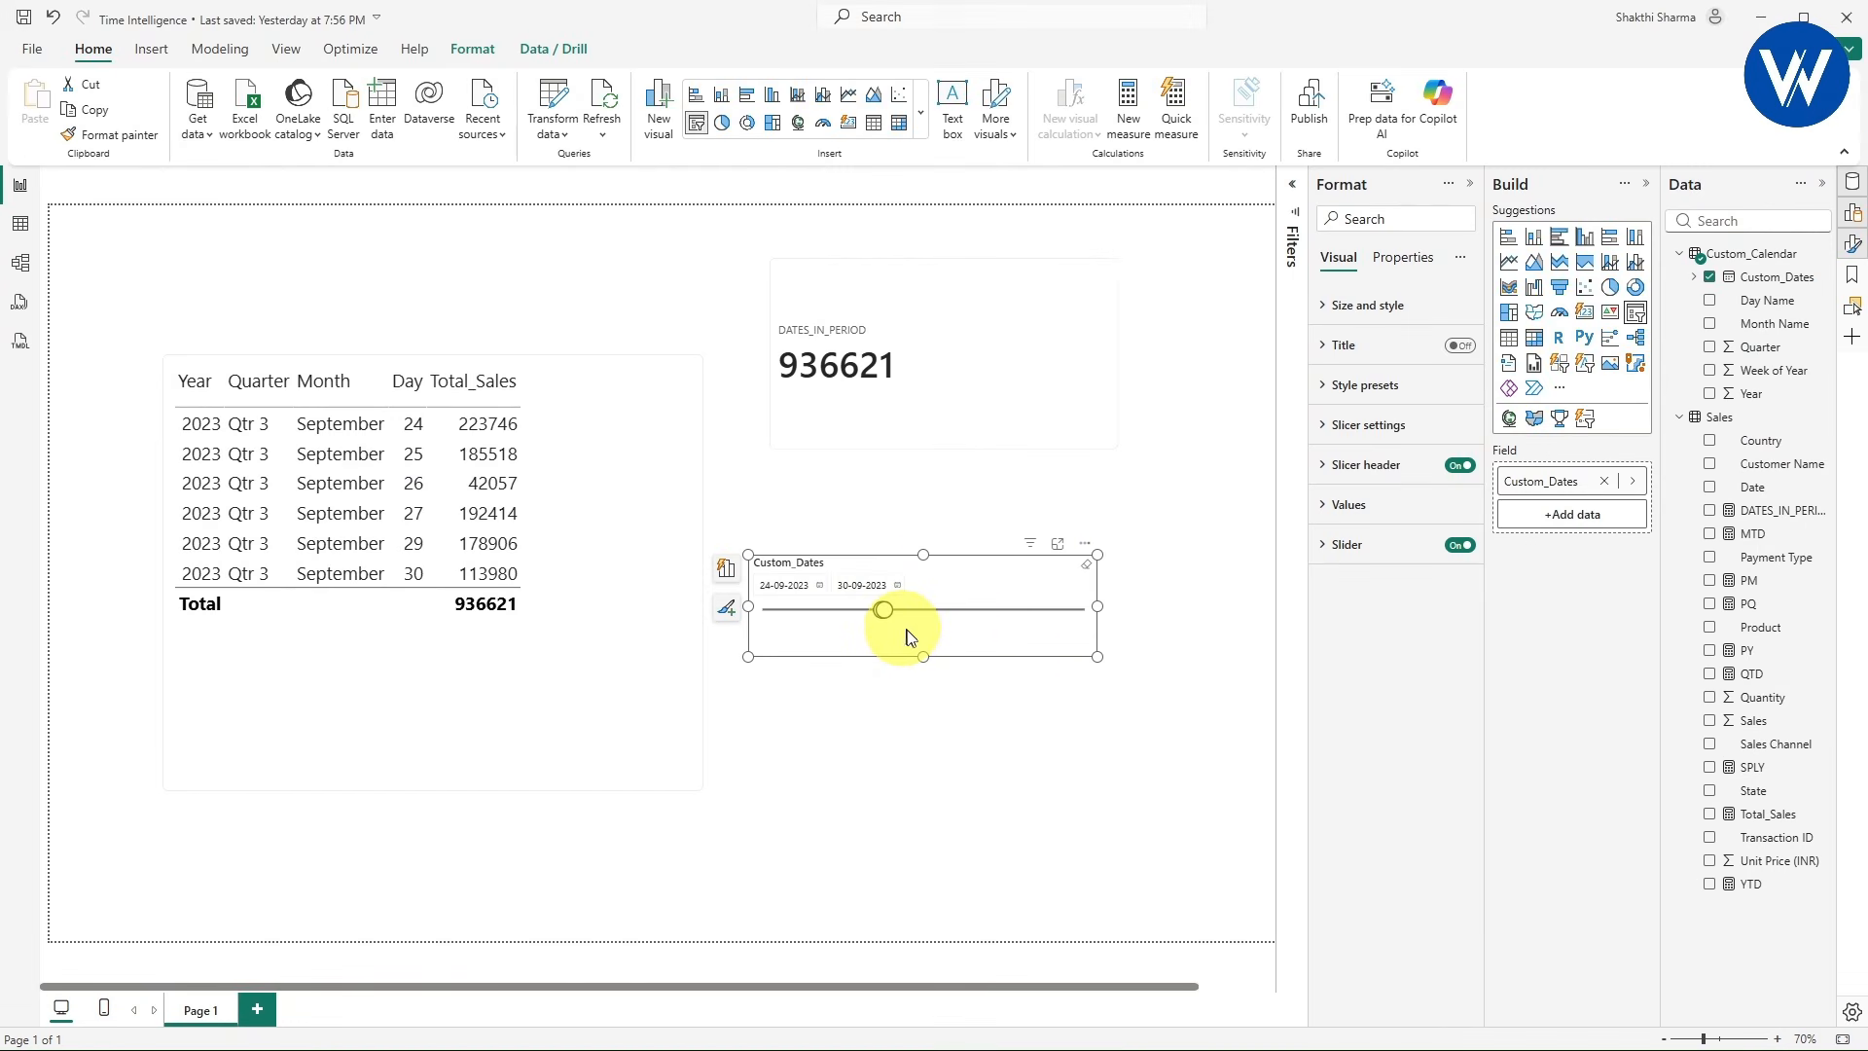
# - Move the Custom_Dates slicer farther down and away from the table on the page, and deselect it
pyautogui.click(1116, 716)
pyautogui.moveTo(1013, 655); pyautogui.dragTo(1153, 749)
pyautogui.click(1159, 924)
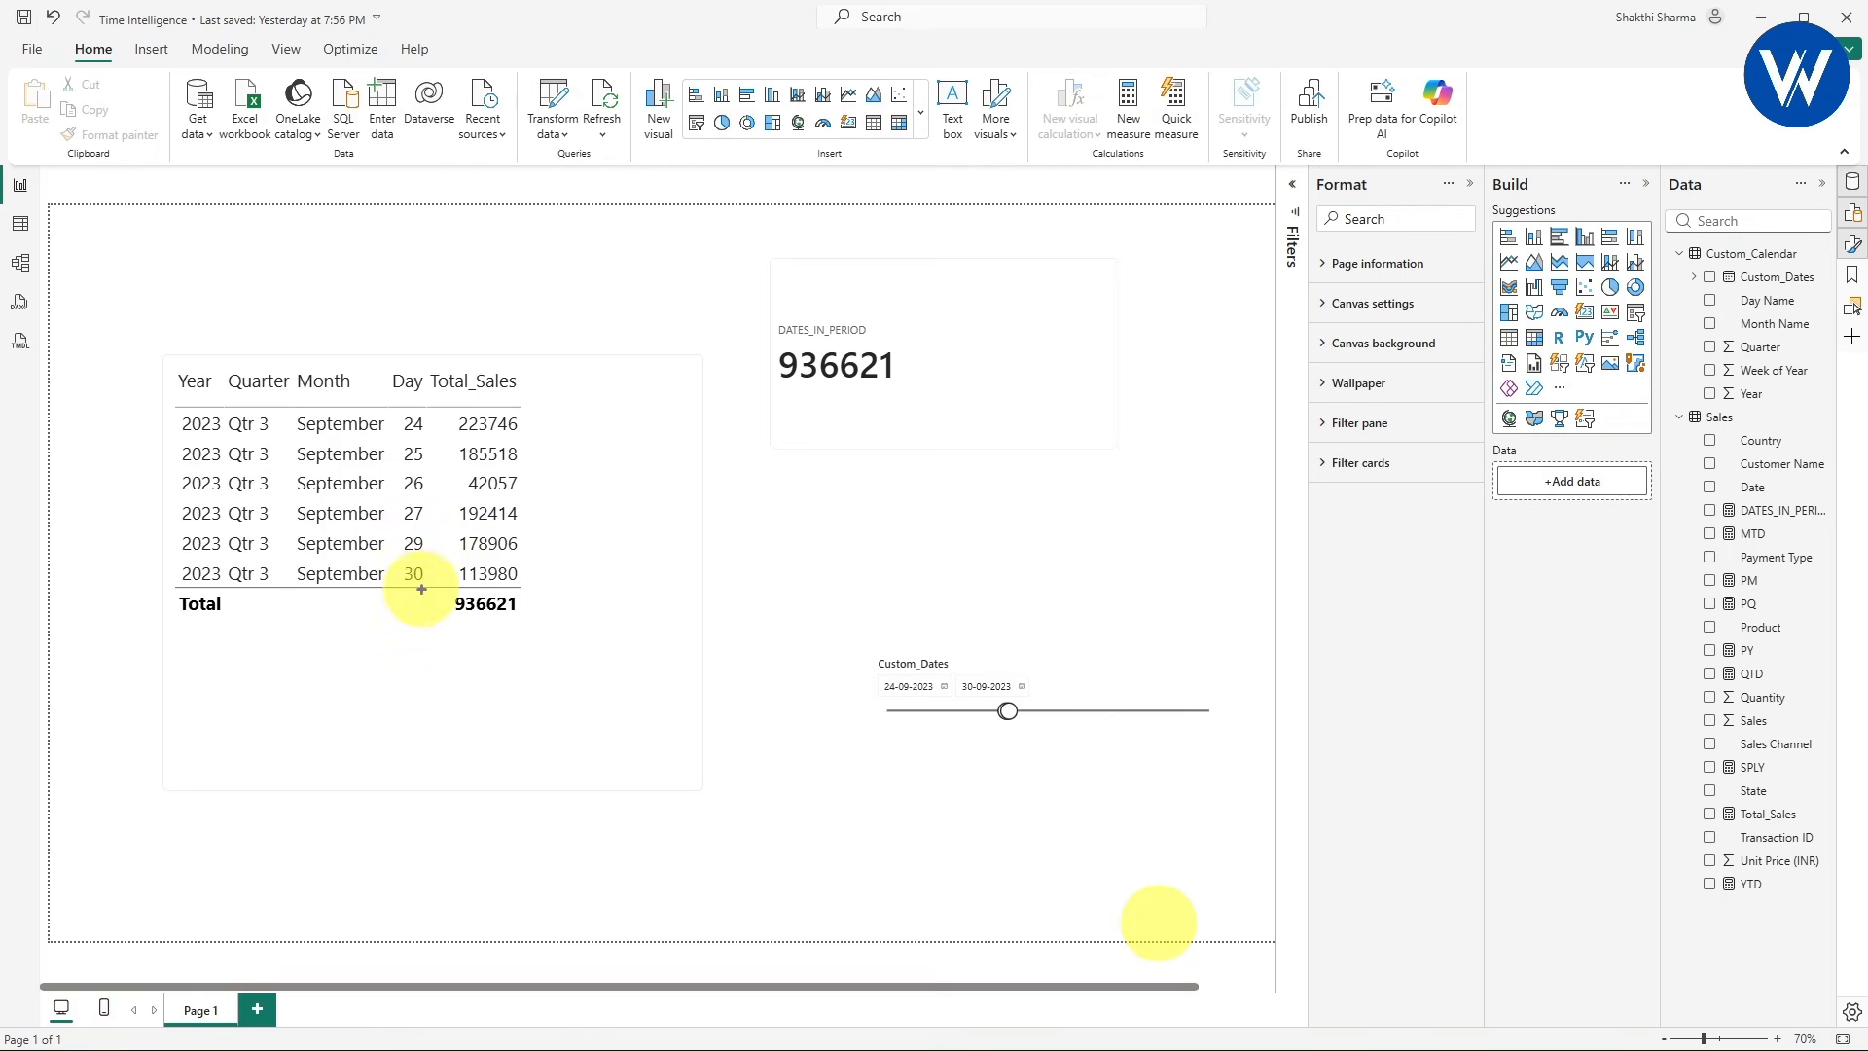
# - Compare the table's Total_Sales total for the seven selected dates with the DATES_IN_PERIOD card, checking the listed days for gaps
pyautogui.moveTo(425, 584); pyautogui.dragTo(551, 623)
pyautogui.moveTo(766, 333); pyautogui.dragTo(932, 395)
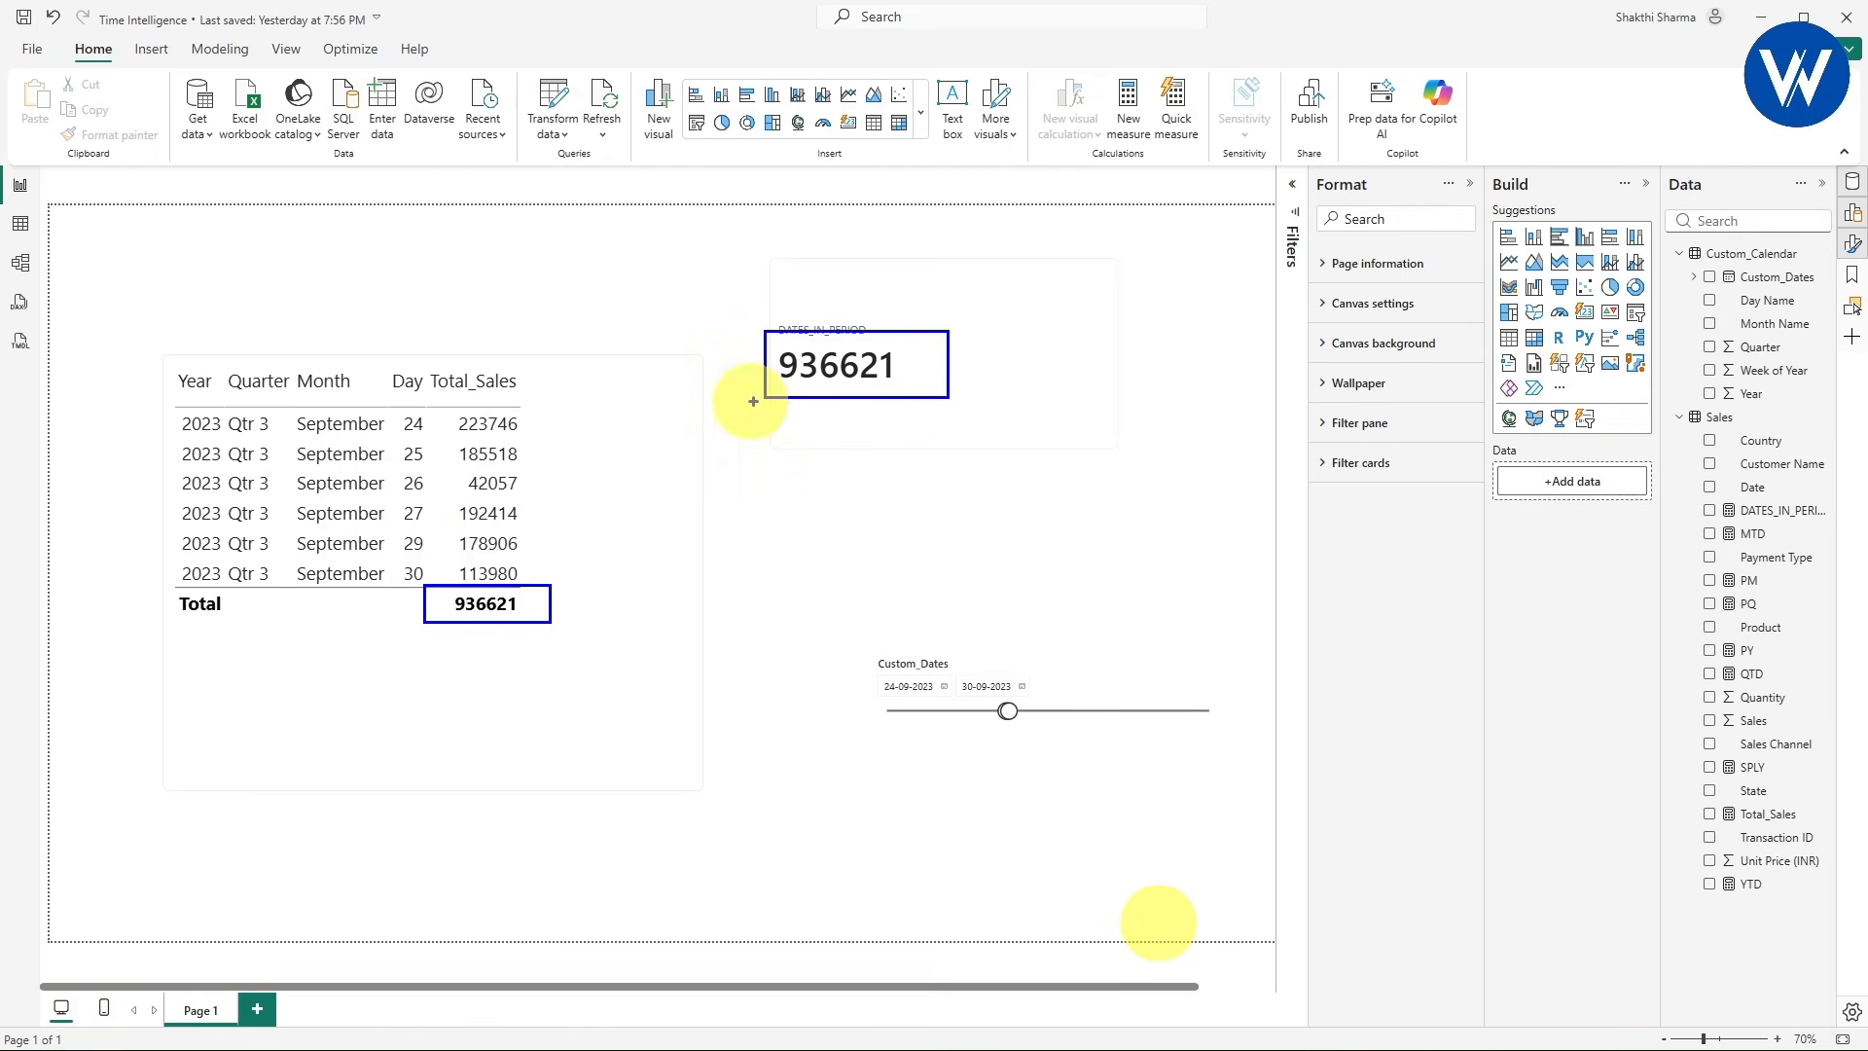
pyautogui.moveTo(769, 396); pyautogui.dragTo(551, 585)
pyautogui.moveTo(835, 622); pyautogui.dragTo(1278, 756)
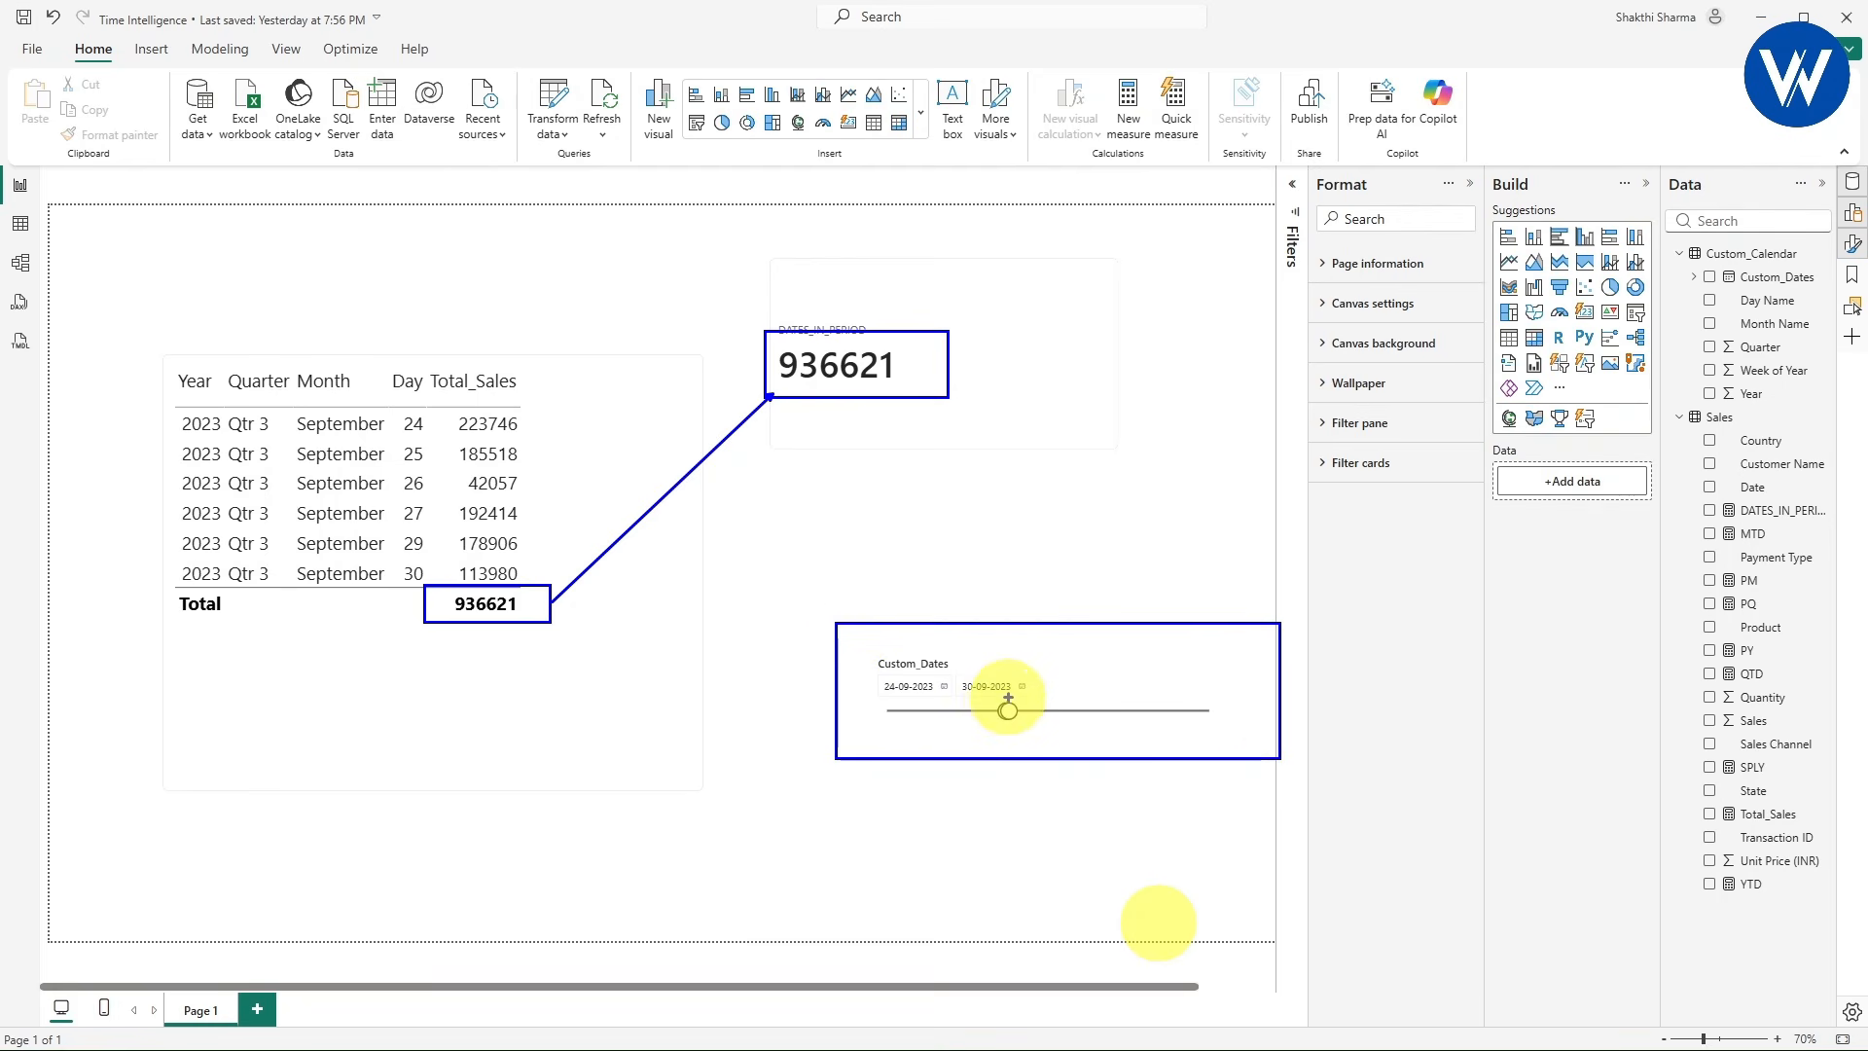
pyautogui.moveTo(982, 725)
pyautogui.mouseDown()
pyautogui.moveTo(1031, 706)
pyautogui.moveTo(1004, 694)
pyautogui.mouseUp()
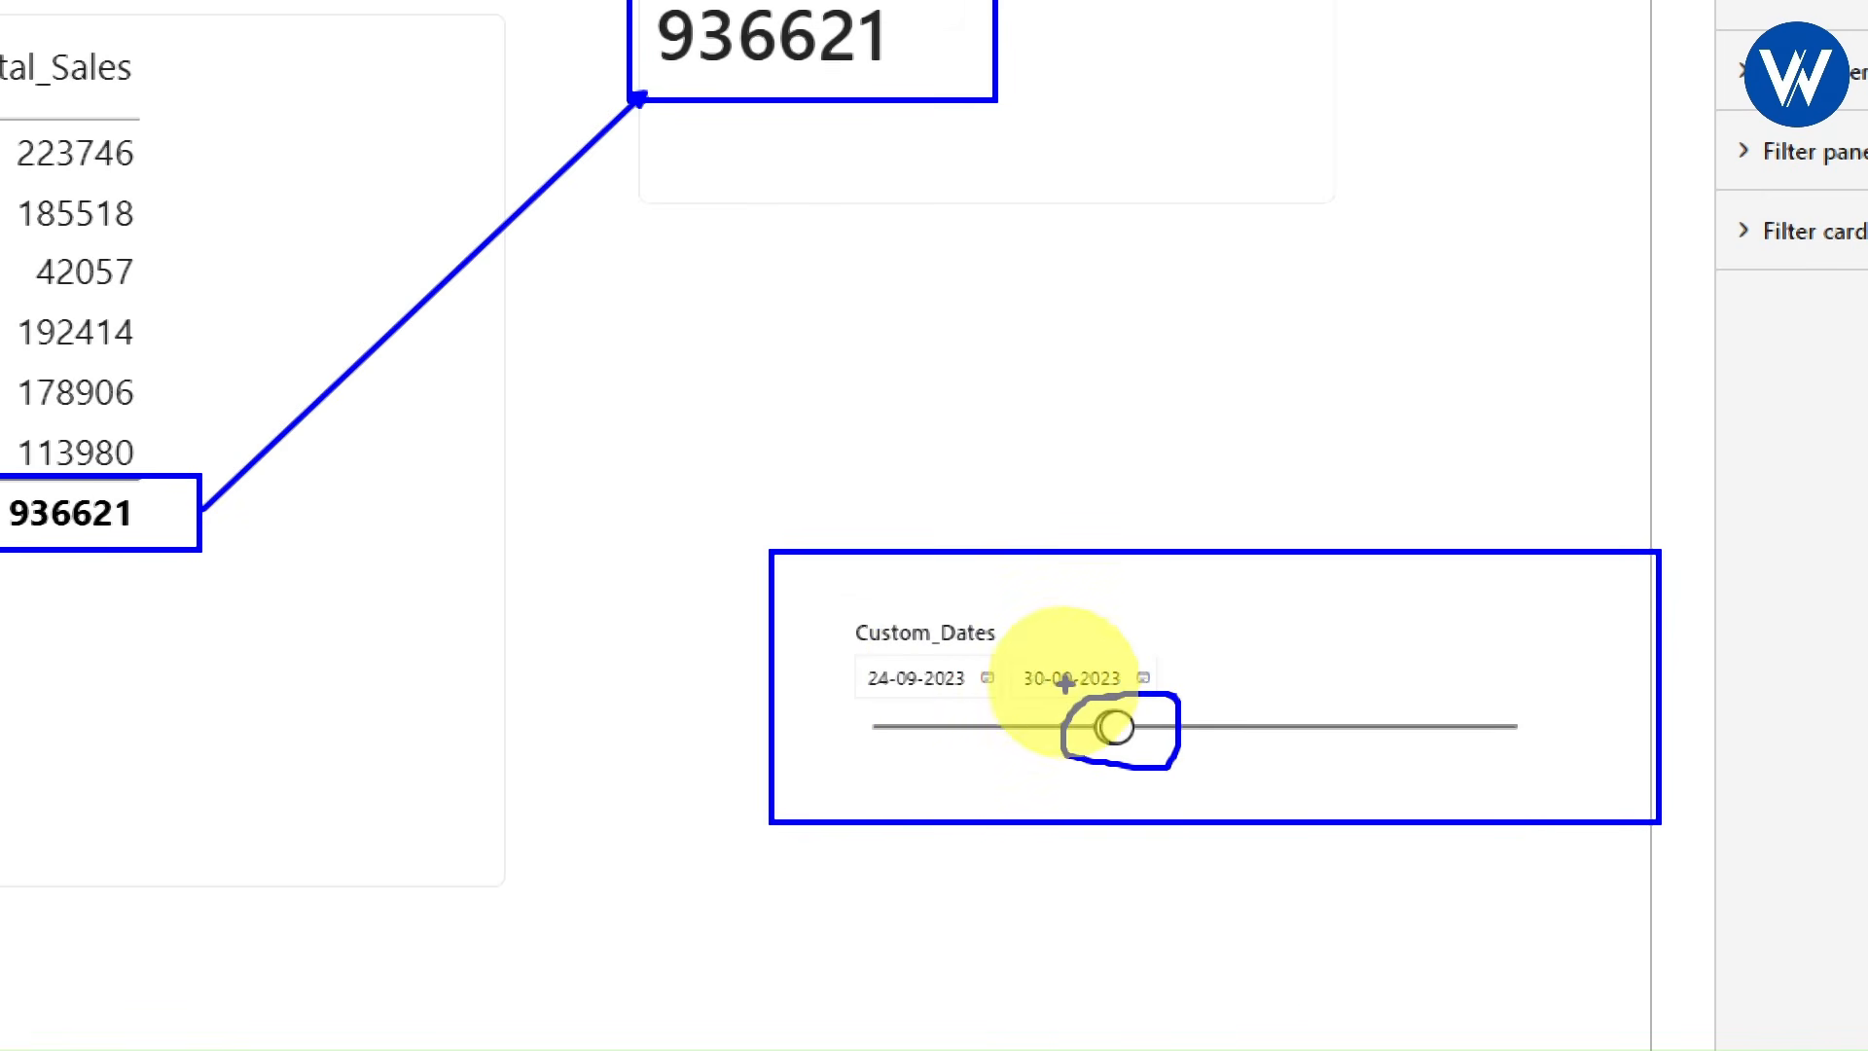
pyautogui.moveTo(900, 406)
pyautogui.mouseDown()
pyautogui.moveTo(1021, 383)
pyautogui.moveTo(944, 550)
pyautogui.mouseUp()
pyautogui.moveTo(939, 475); pyautogui.dragTo(1058, 484)
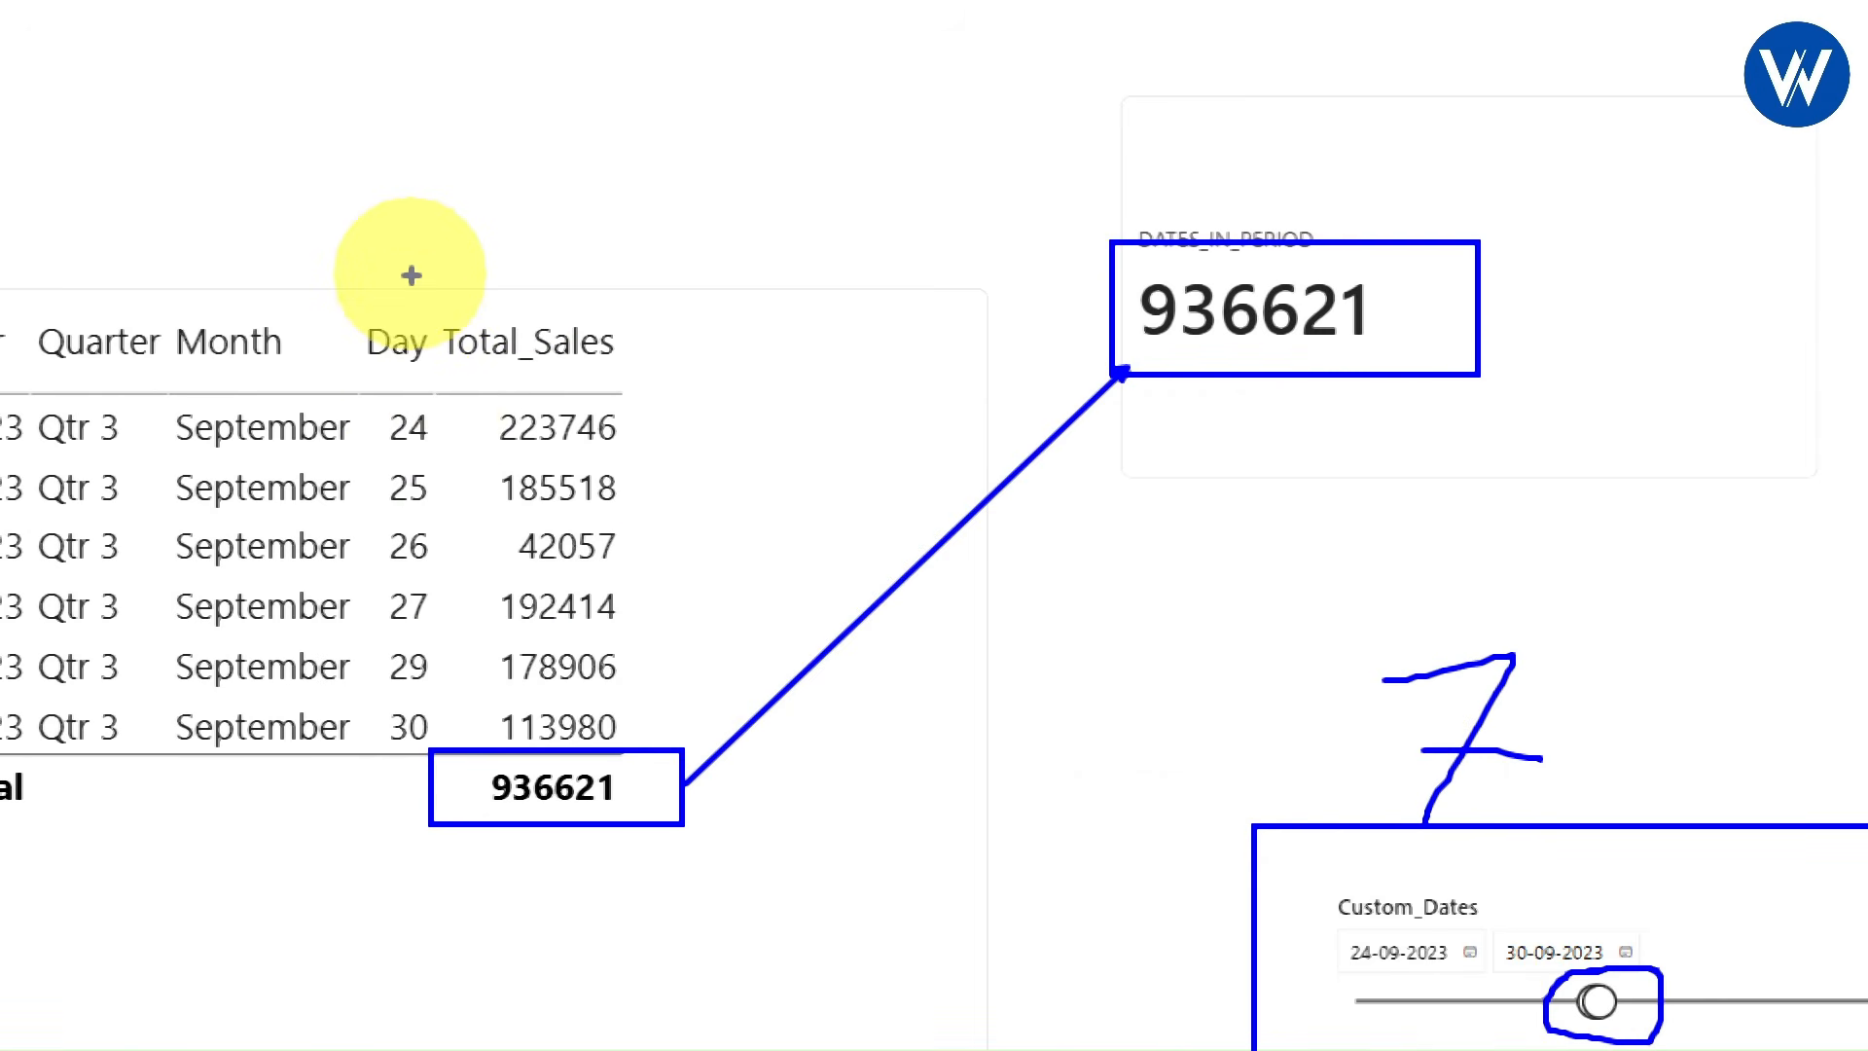
pyautogui.moveTo(409, 273)
pyautogui.mouseDown()
pyautogui.moveTo(717, 779)
pyautogui.moveTo(733, 889)
pyautogui.mouseUp()
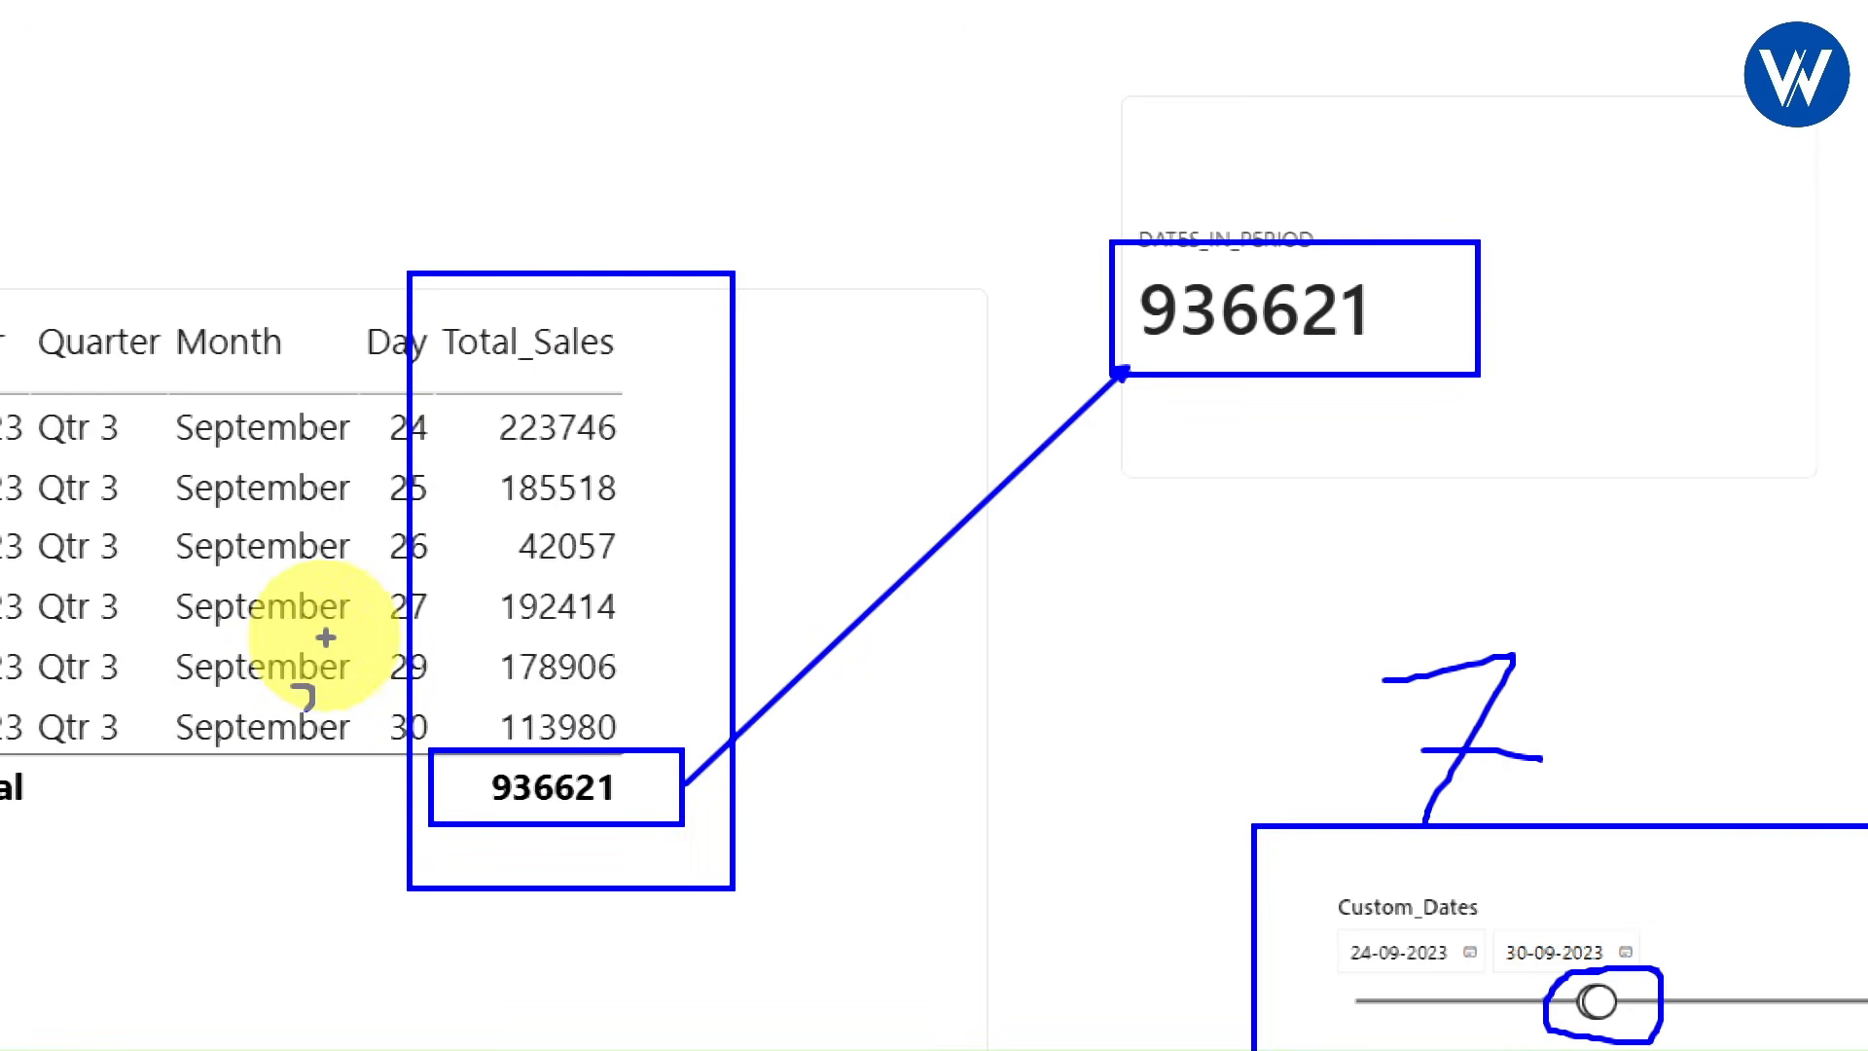
pyautogui.moveTo(320, 637)
pyautogui.mouseDown()
pyautogui.moveTo(327, 653)
pyautogui.moveTo(369, 637)
pyautogui.mouseUp()
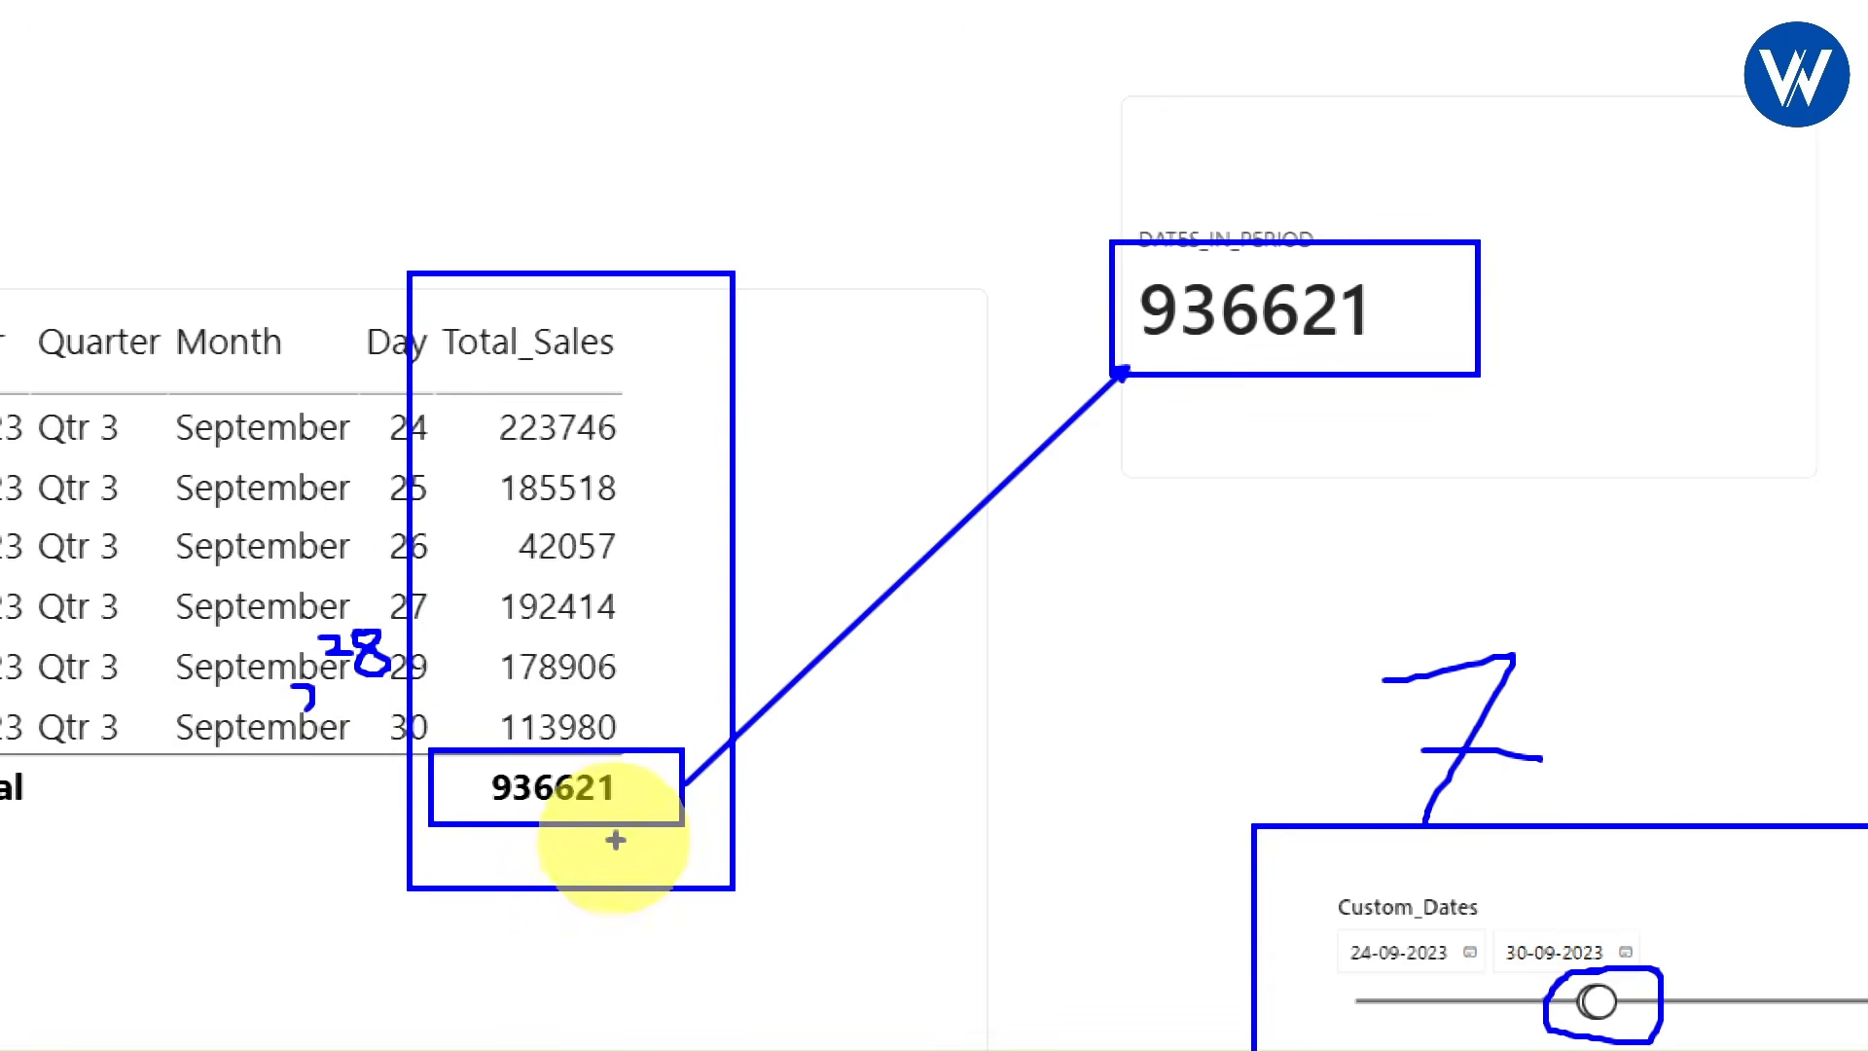
pyautogui.moveTo(617, 793); pyautogui.dragTo(617, 968)
pyautogui.moveTo(1334, 370); pyautogui.dragTo(1332, 555)
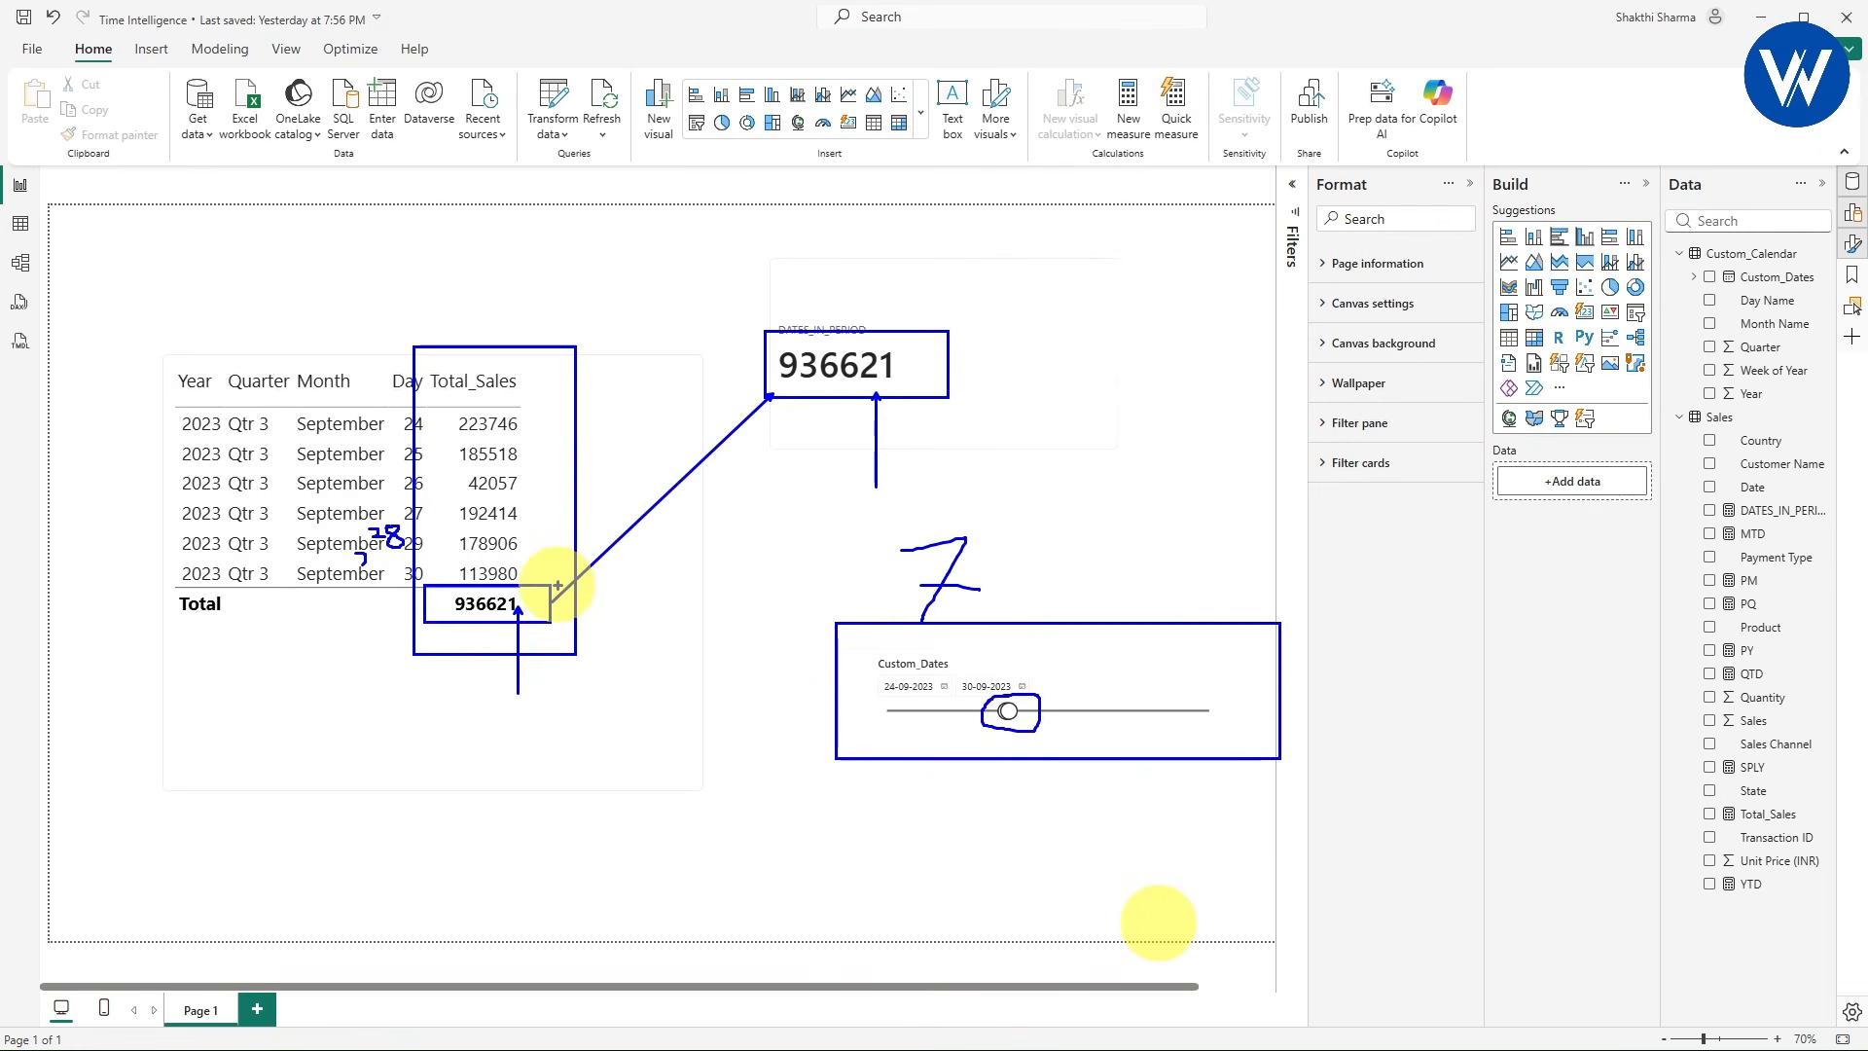
pyautogui.press('Escape')
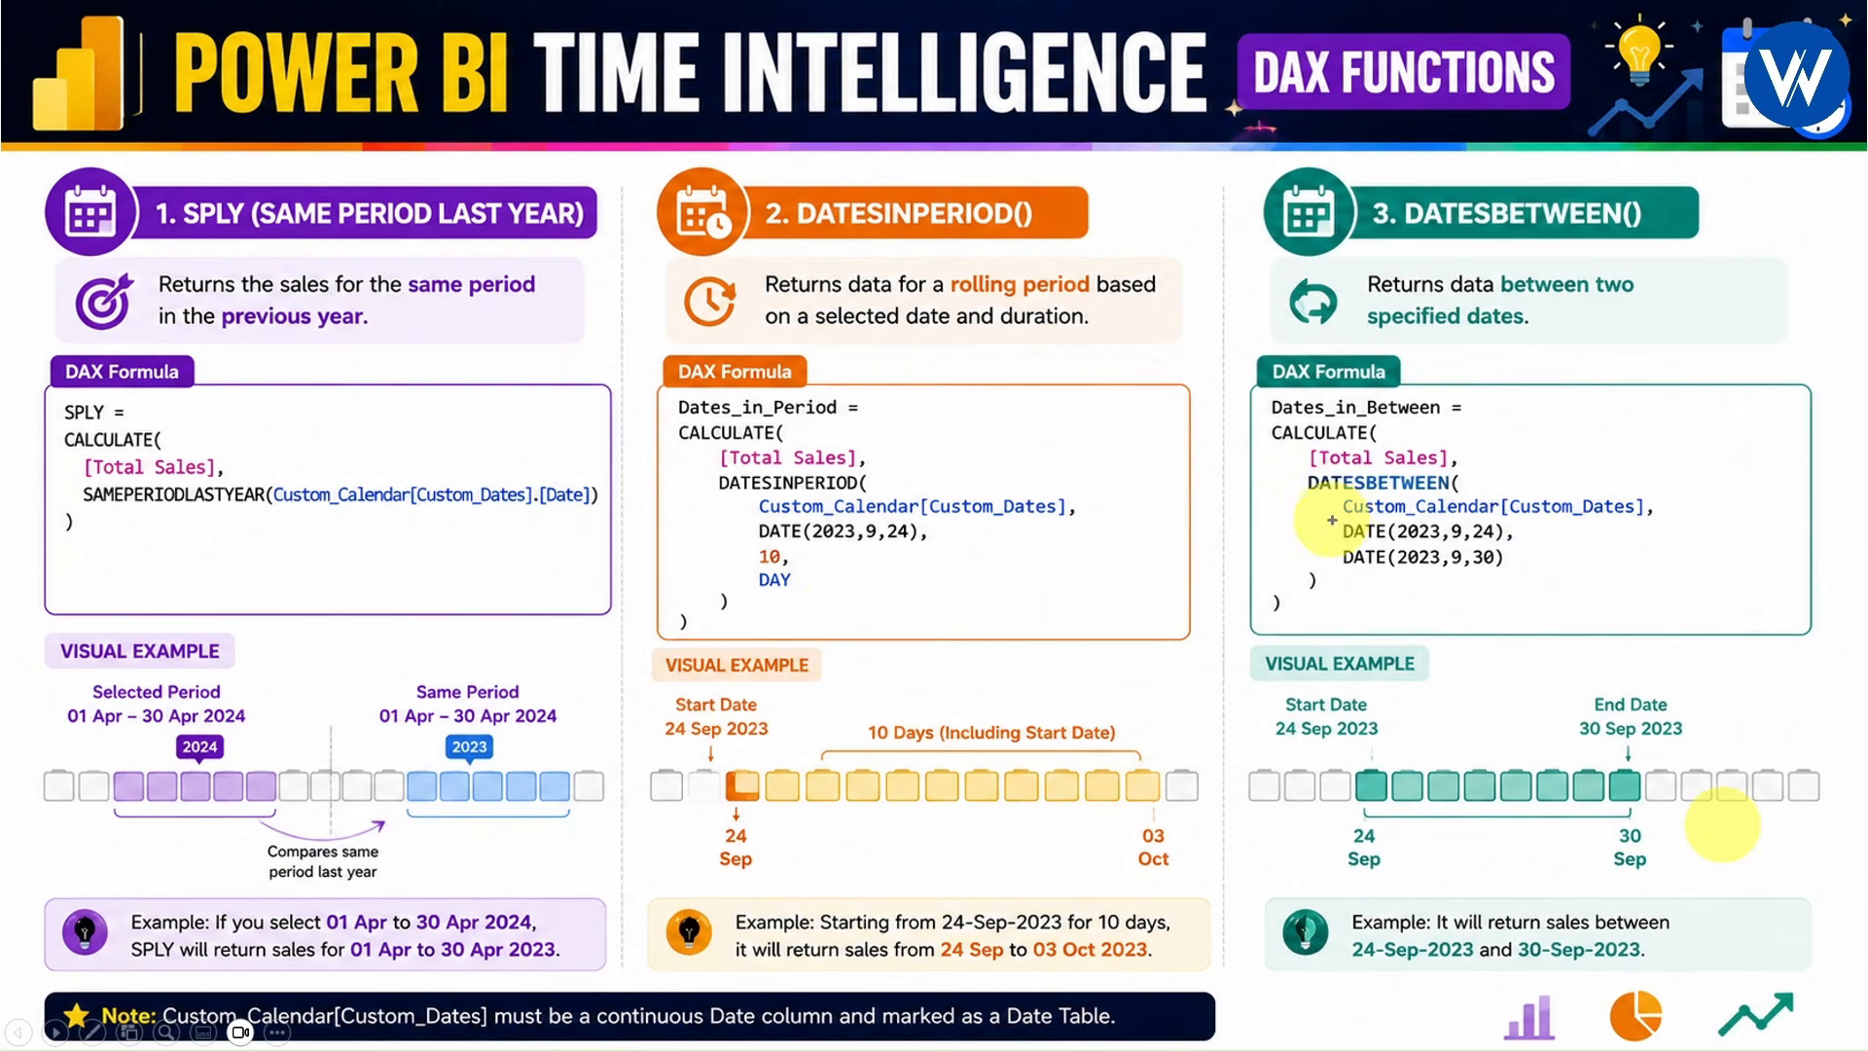
pyautogui.moveTo(1331, 521); pyautogui.dragTo(1513, 580)
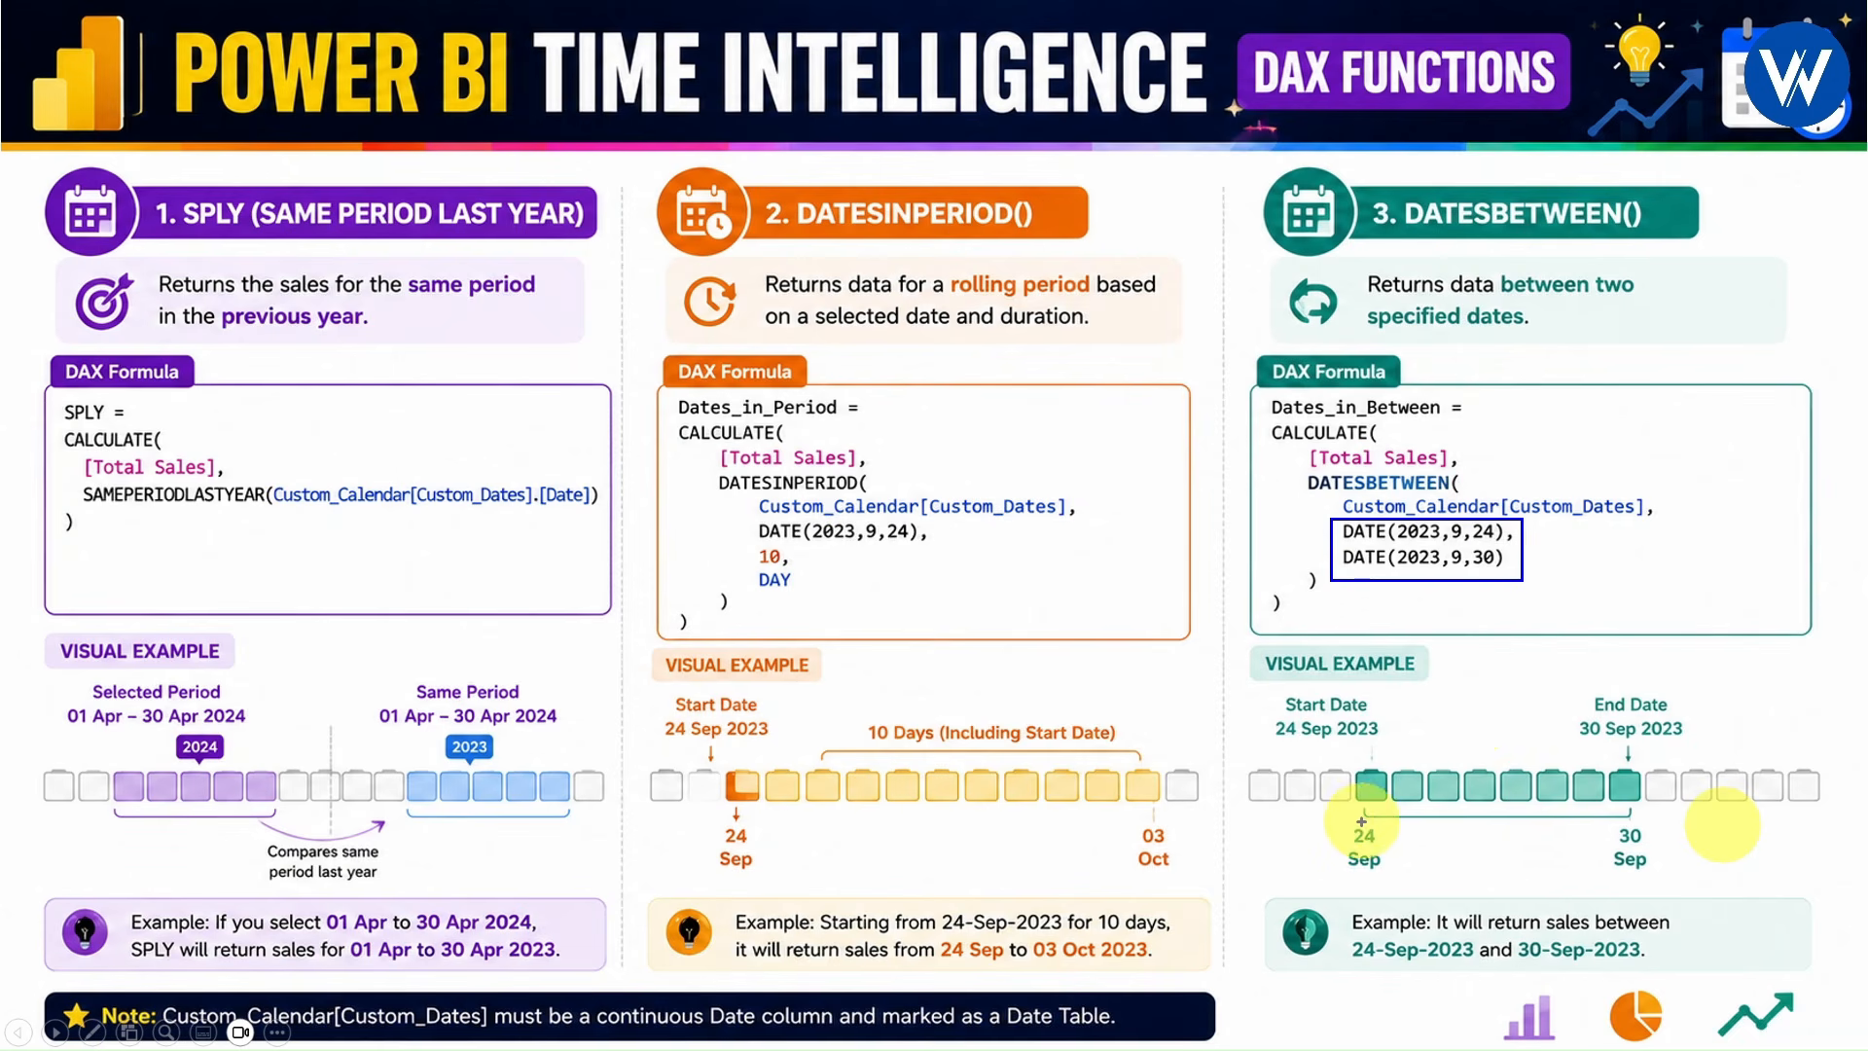
pyautogui.moveTo(1336, 819); pyautogui.dragTo(1401, 863)
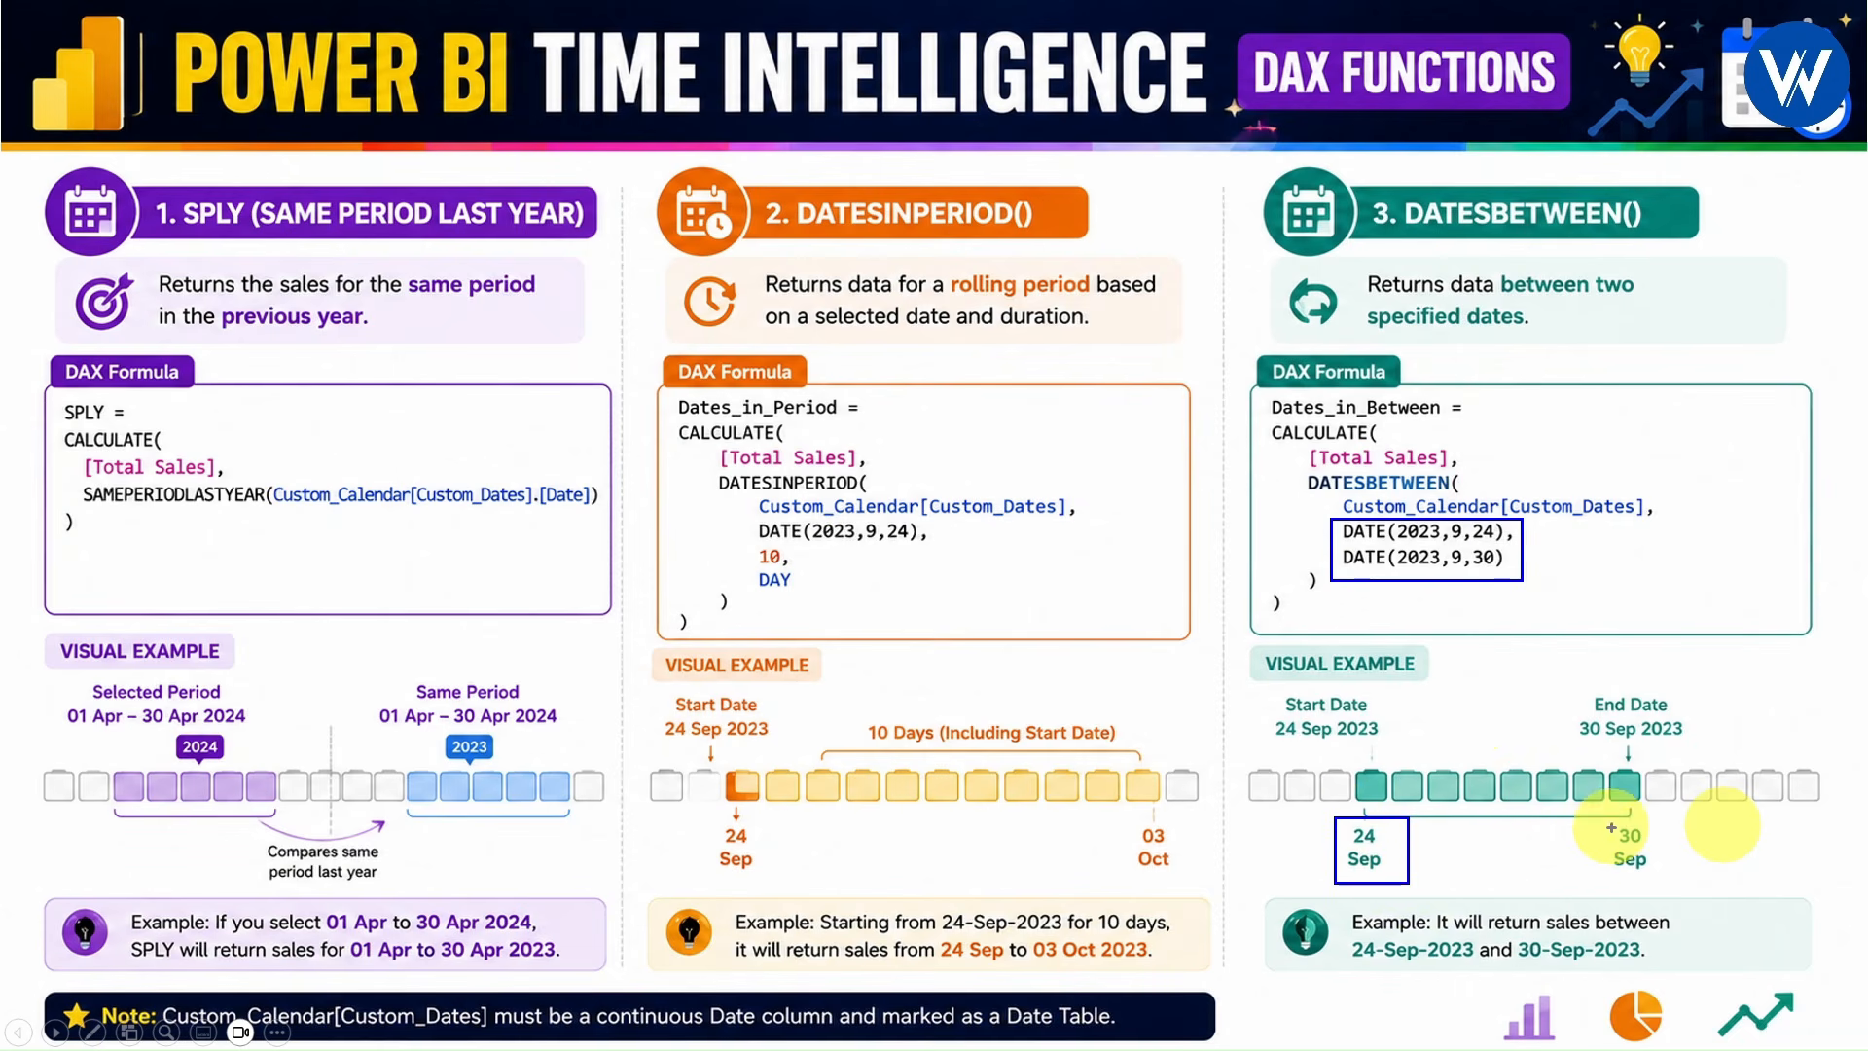
pyautogui.moveTo(1605, 823); pyautogui.dragTo(1666, 873)
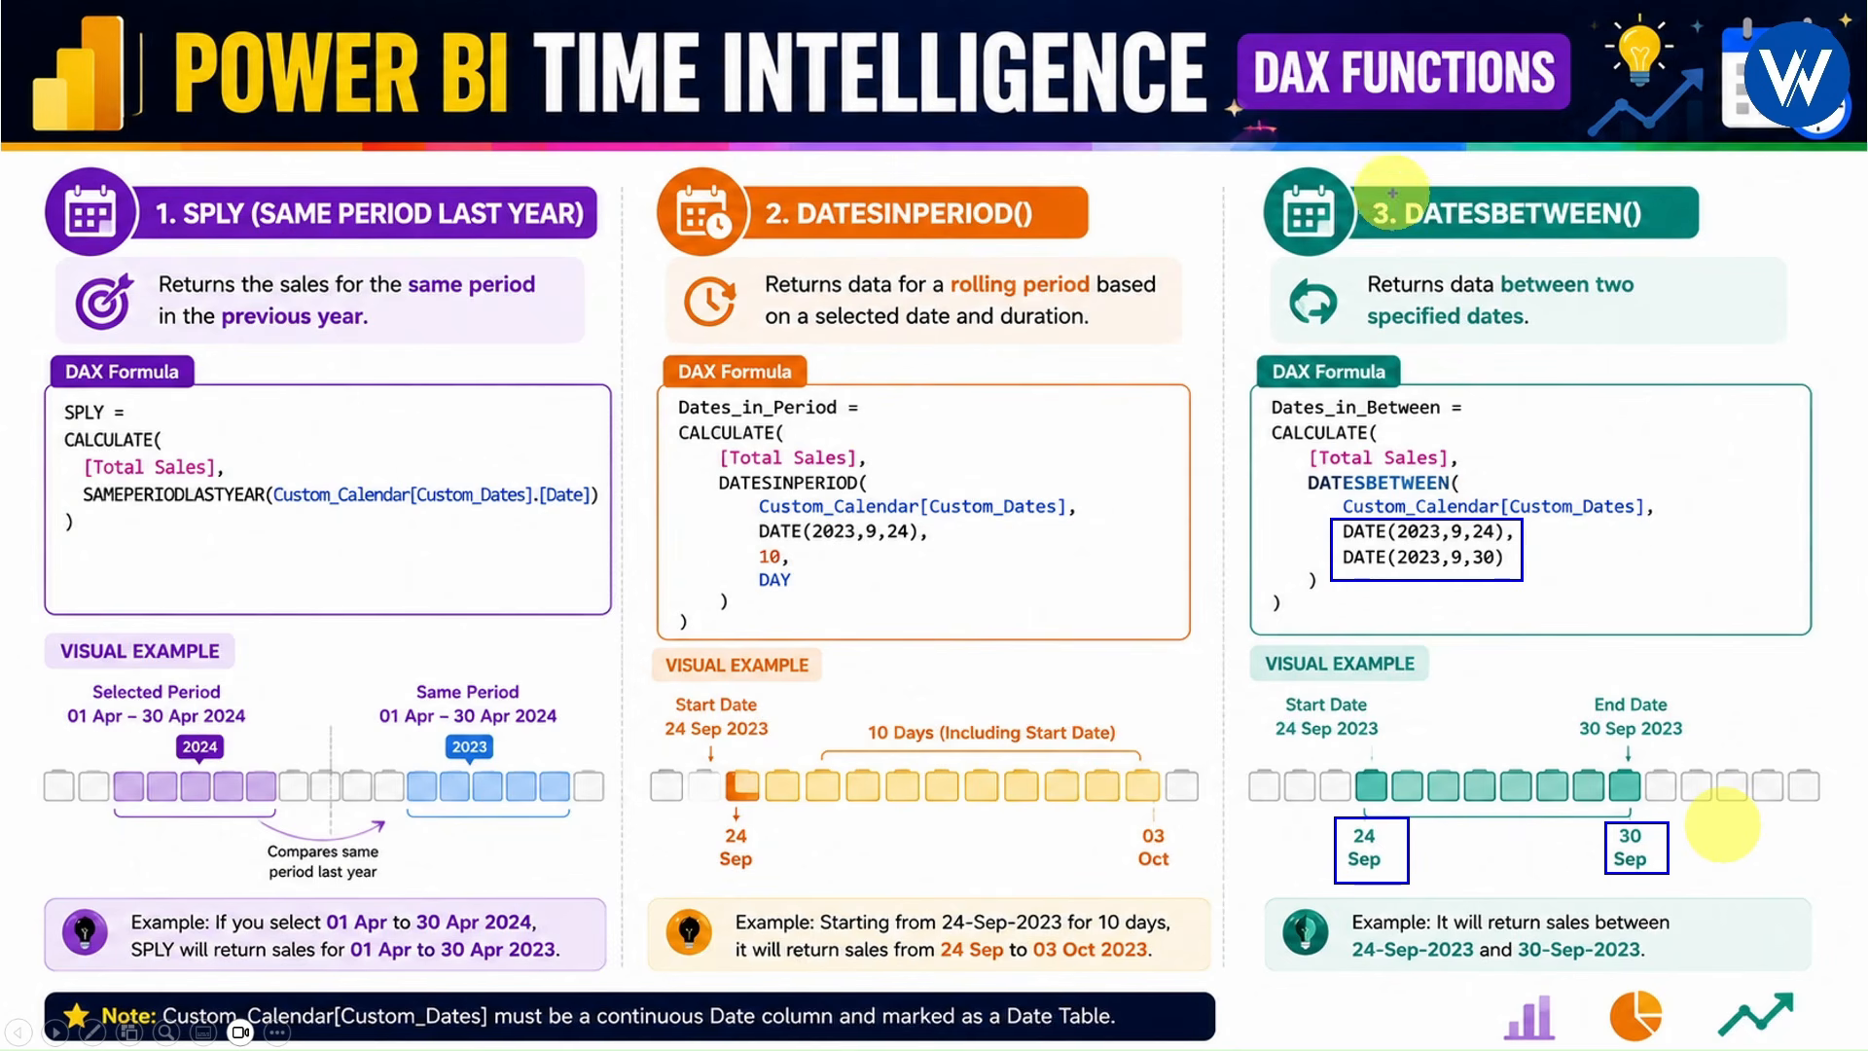
pyautogui.moveTo(1392, 193); pyautogui.dragTo(1666, 240)
pyautogui.press('Escape')
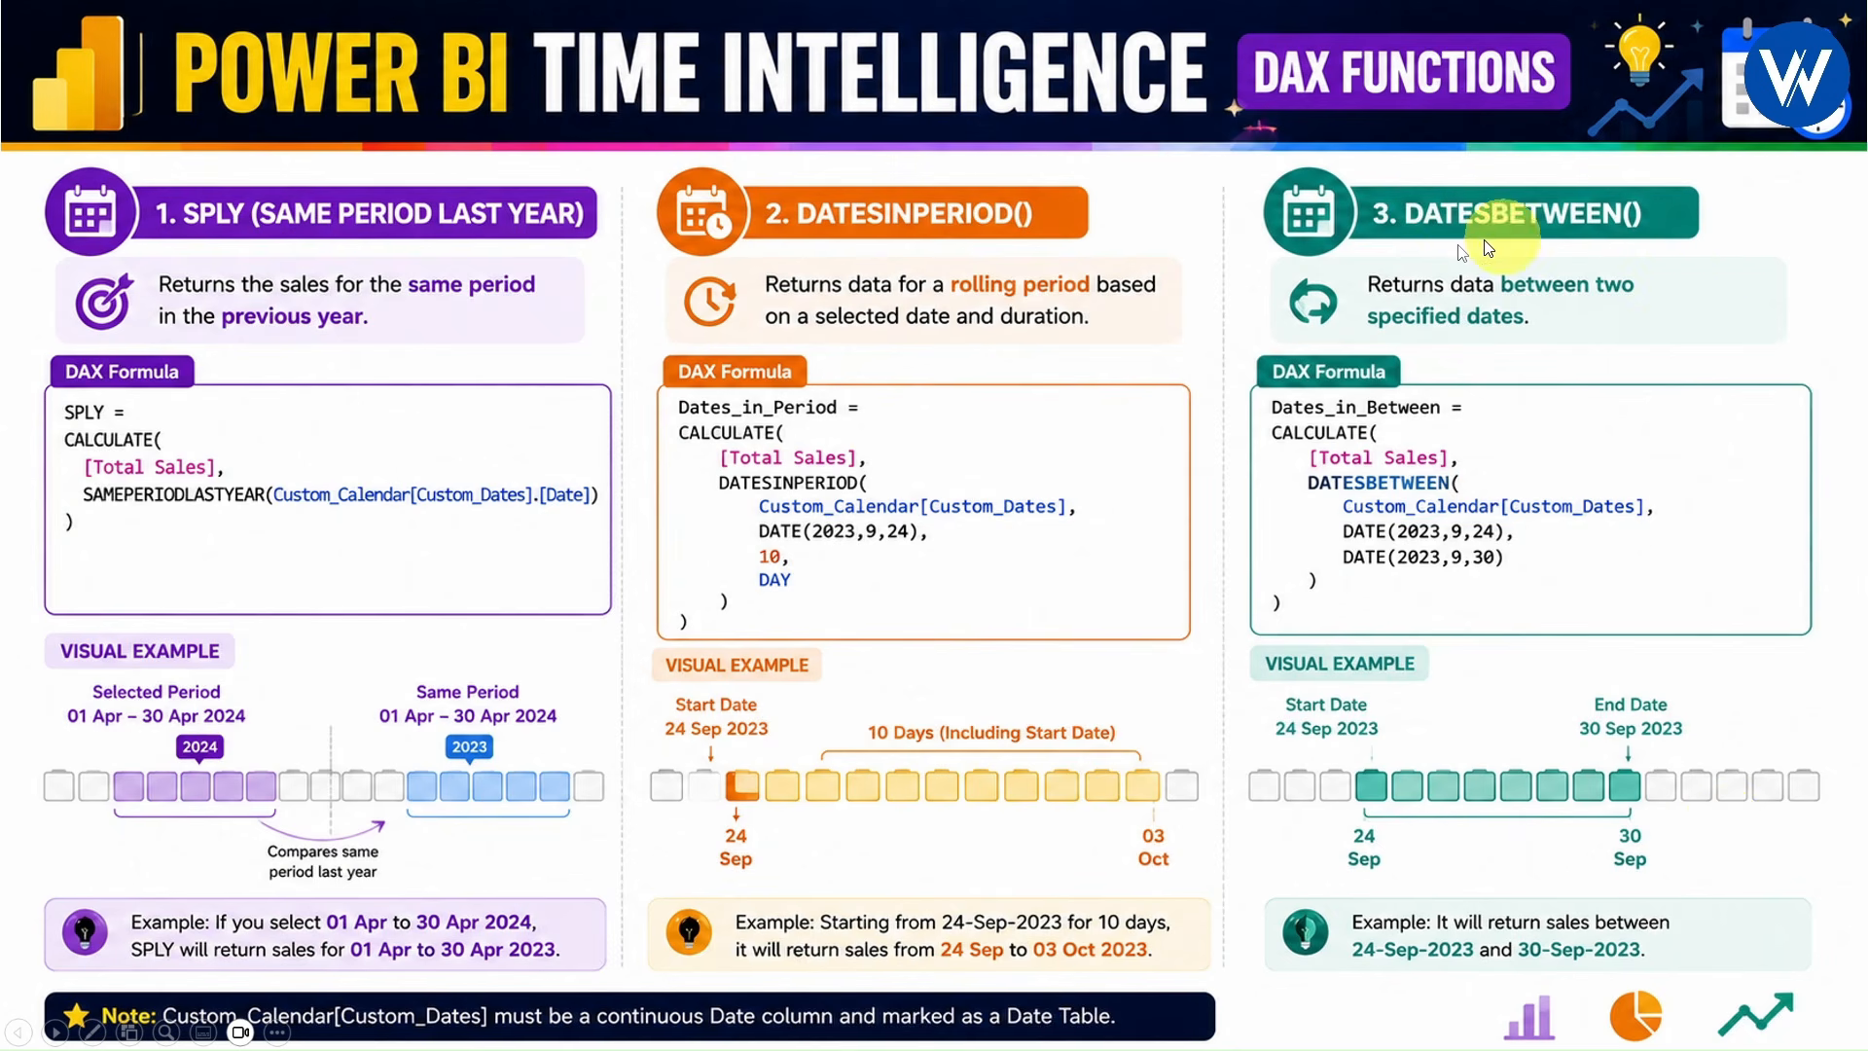
# - Switch back to Power BI and delete the sales table, the DATES_IN_PERIOD card and the Custom_Dates slicer from the page
pyautogui.hotkey('alt', 'Tab')
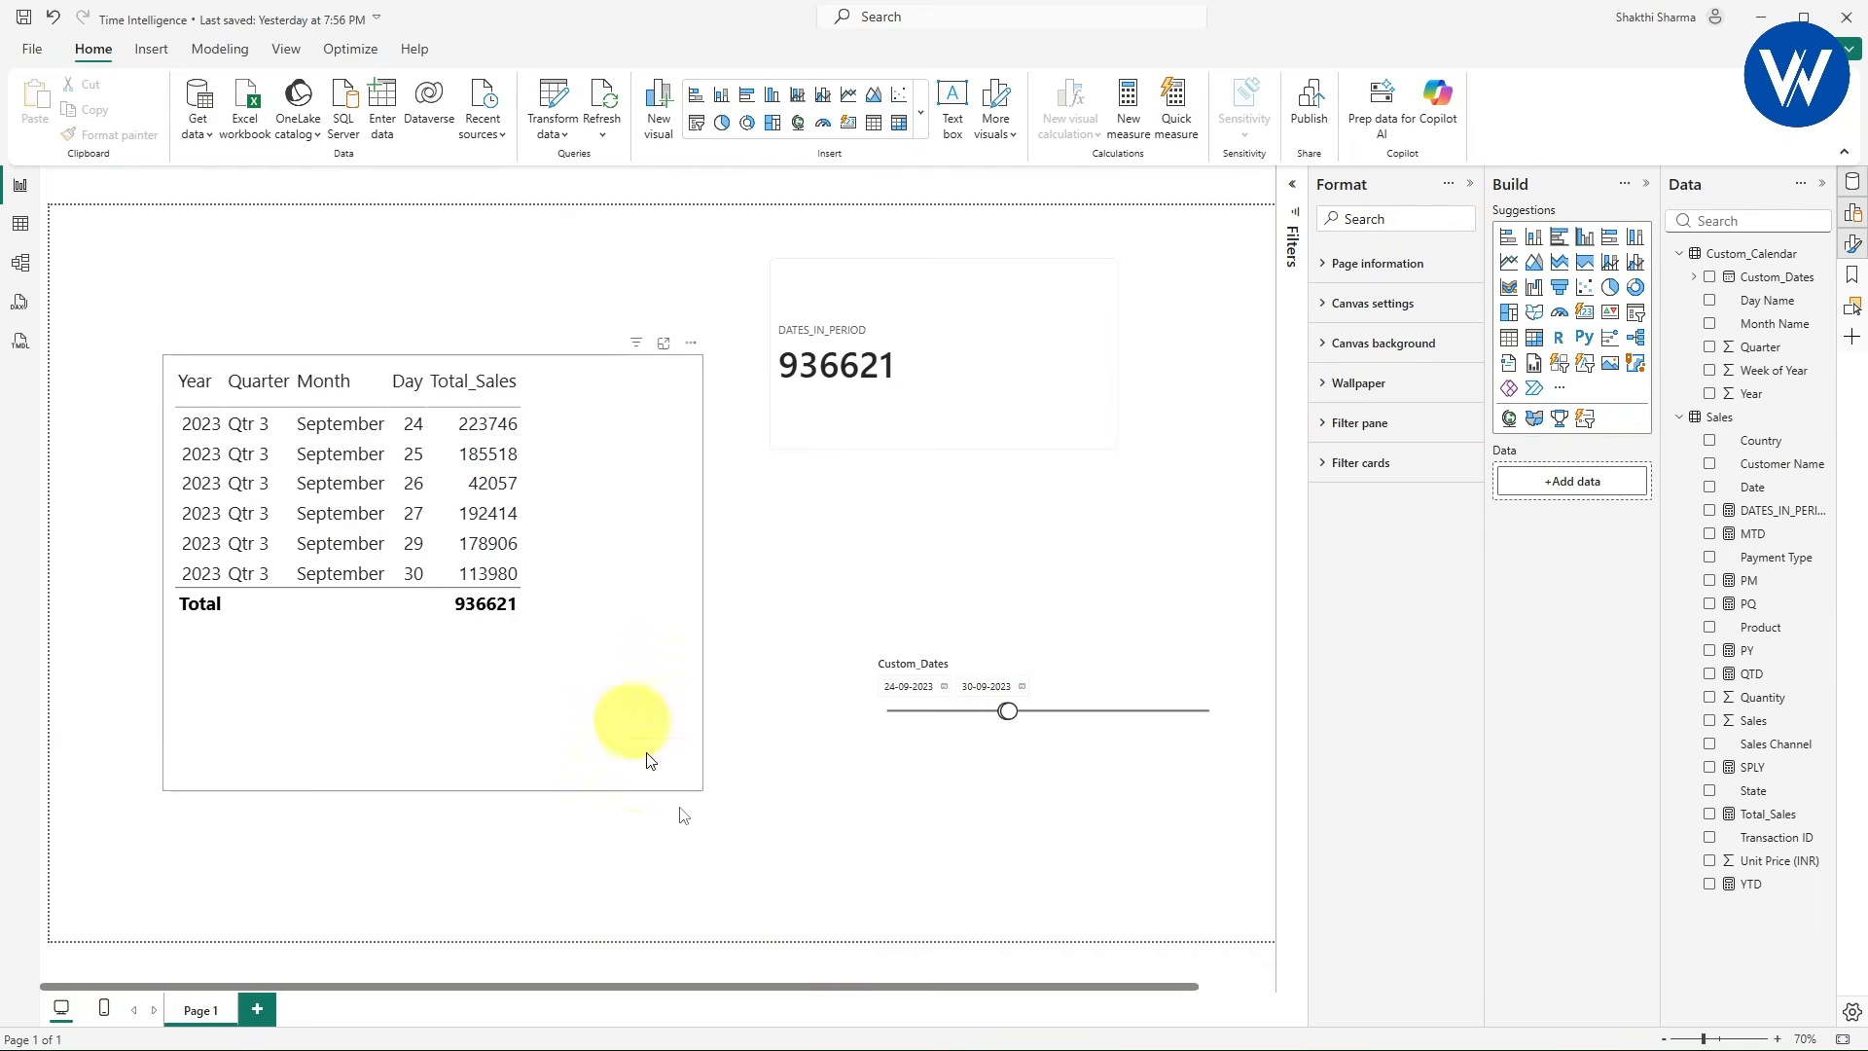
pyautogui.click(656, 722)
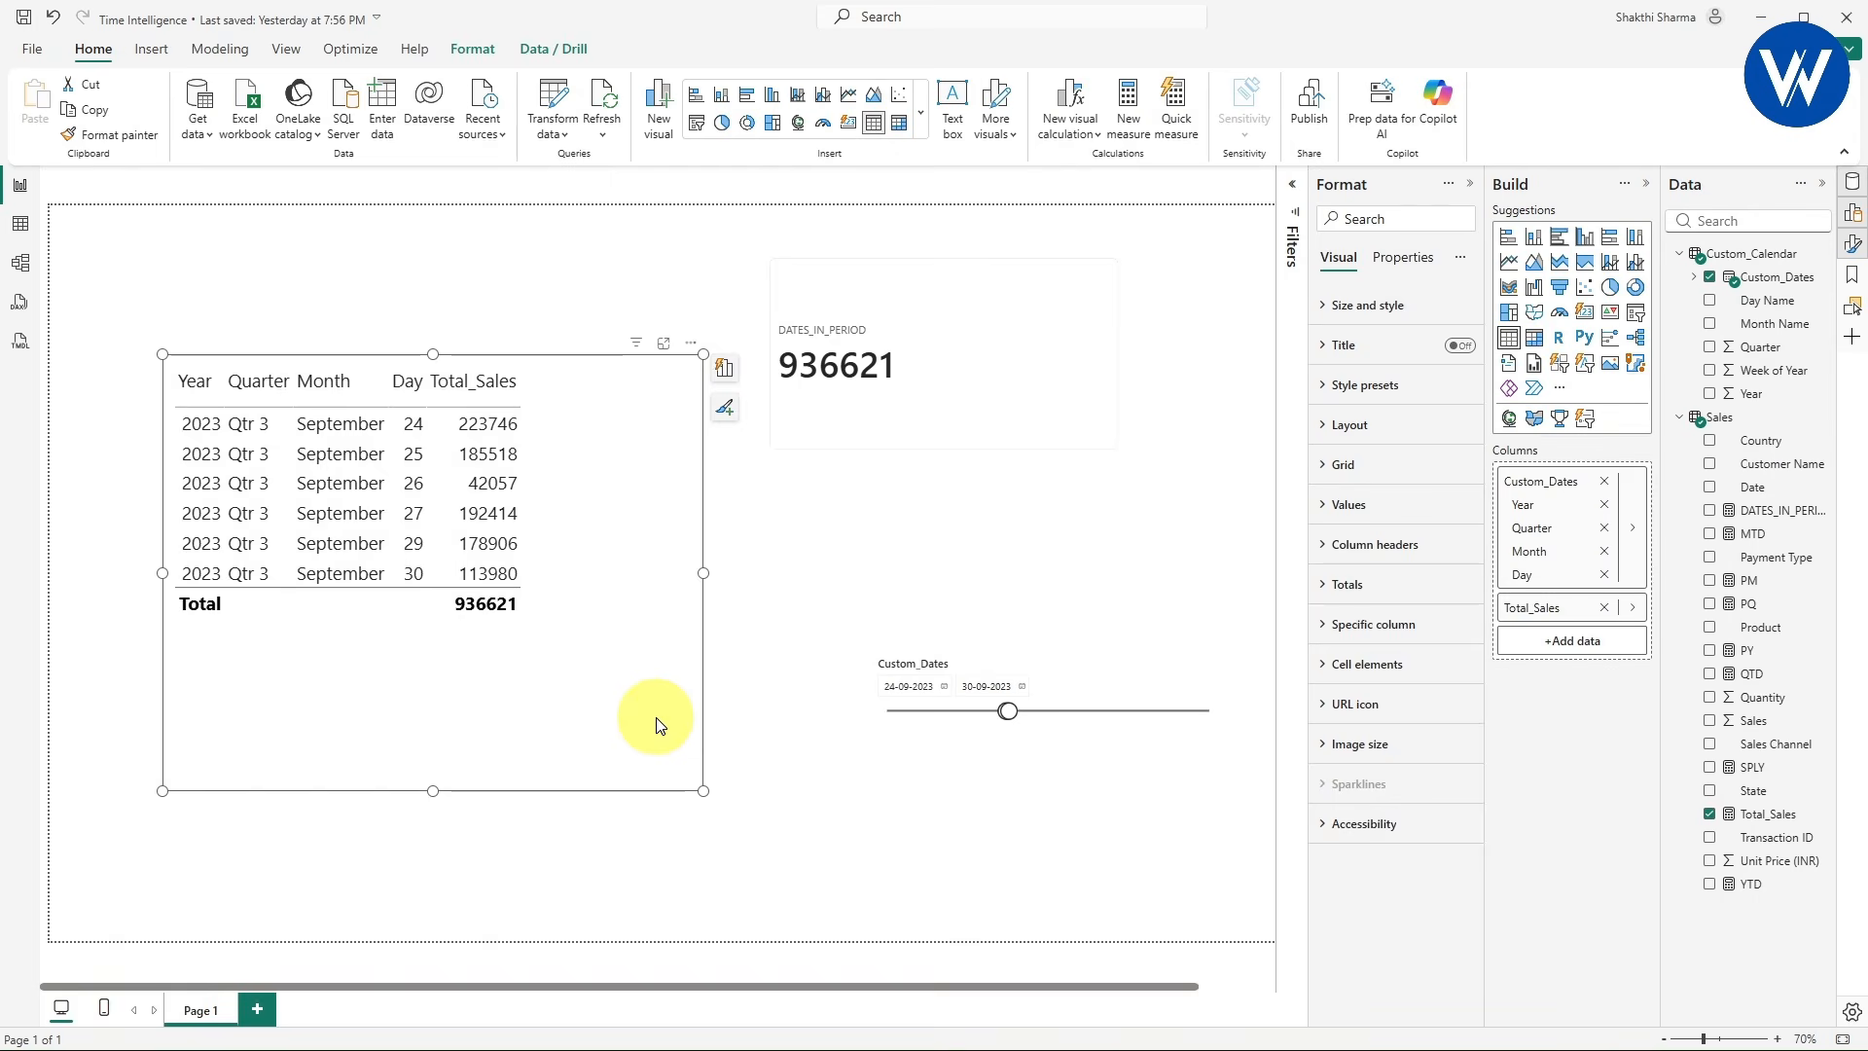
pyautogui.press('Delete')
pyautogui.click(980, 443)
pyautogui.press('Delete')
pyautogui.click(1092, 689)
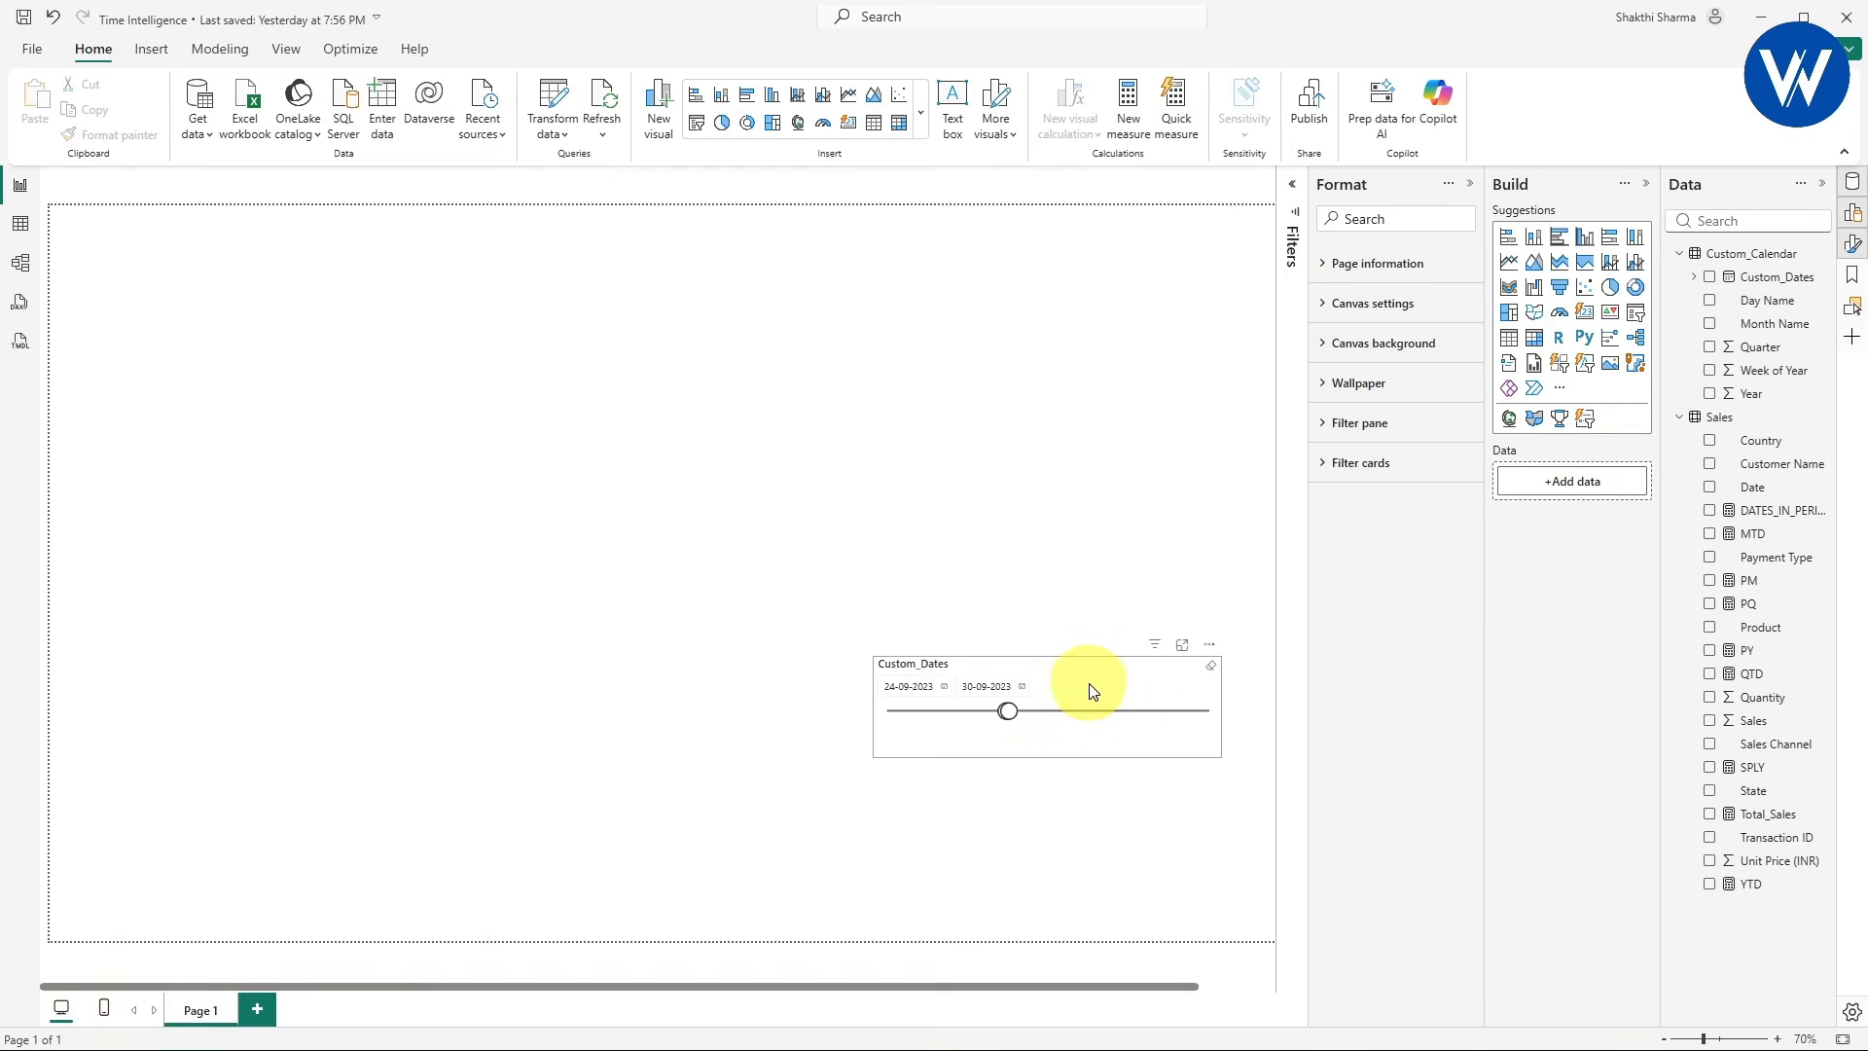
pyautogui.press('Delete')
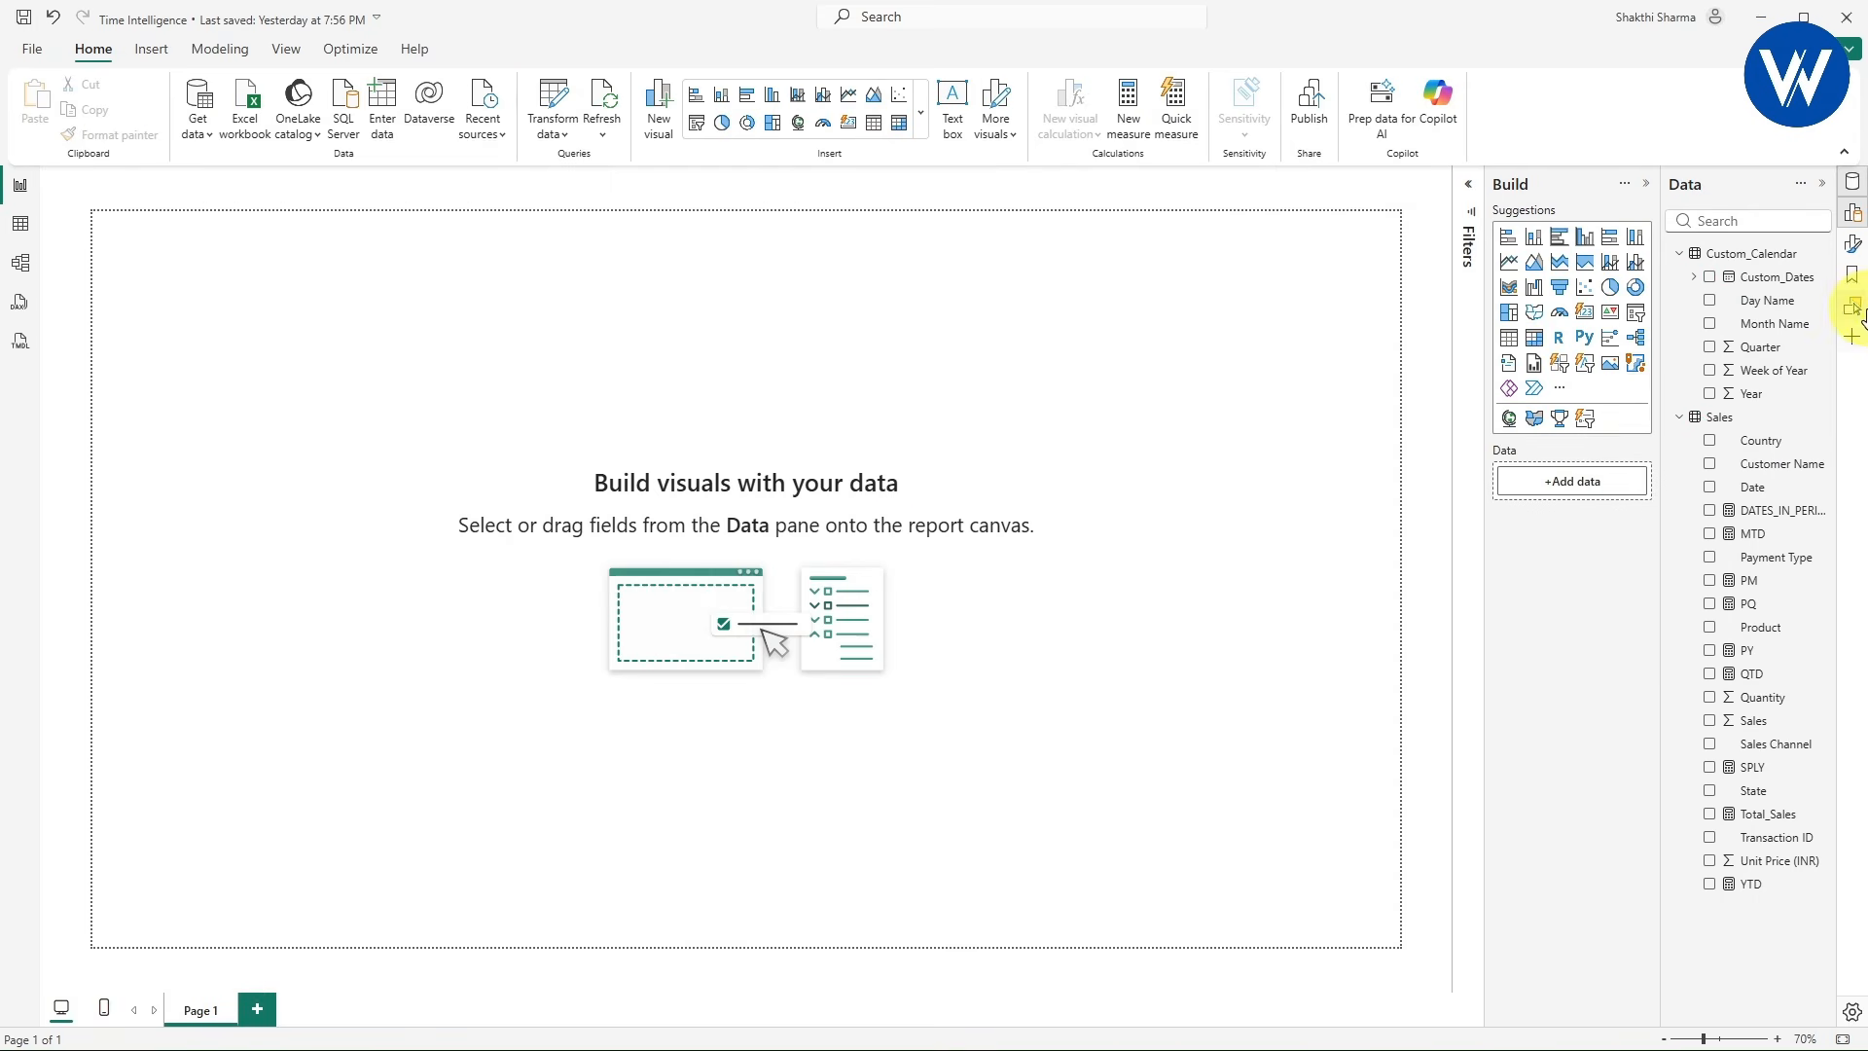
pyautogui.rightClick(1726, 420)
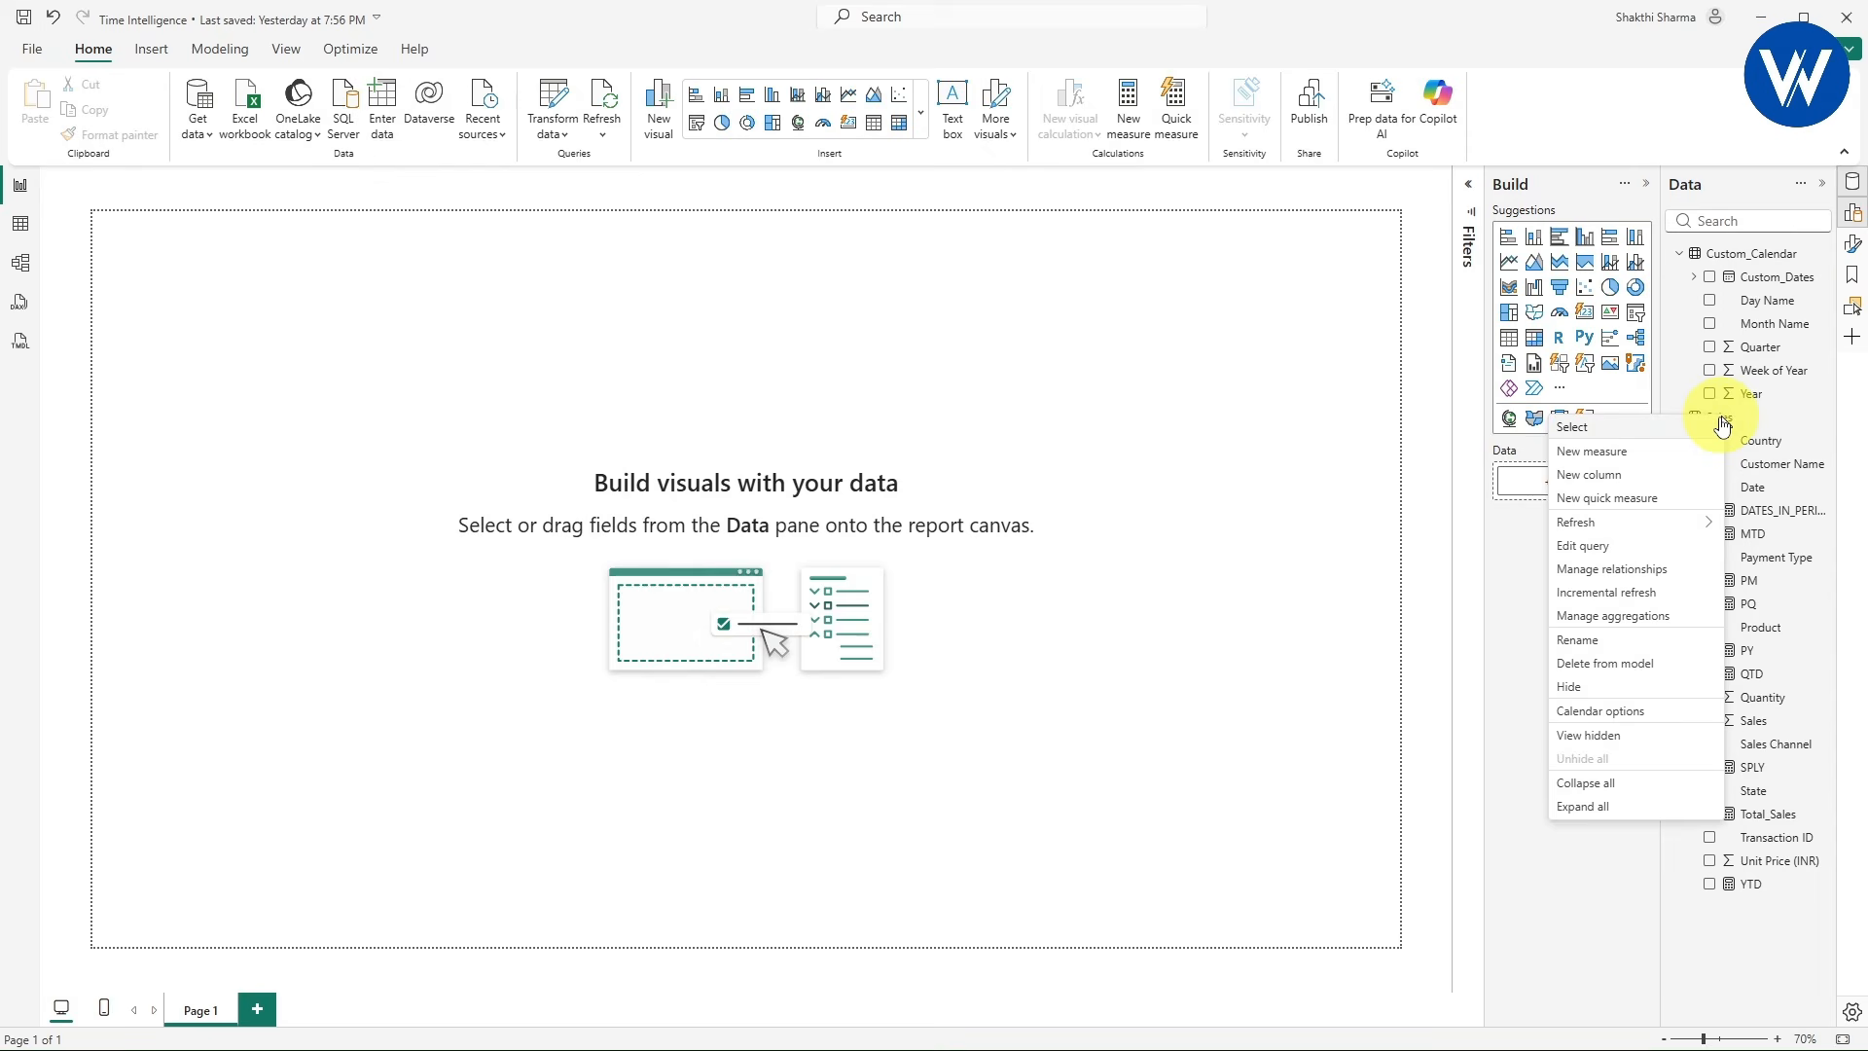
pyautogui.click(1640, 455)
pyautogui.click(209, 191)
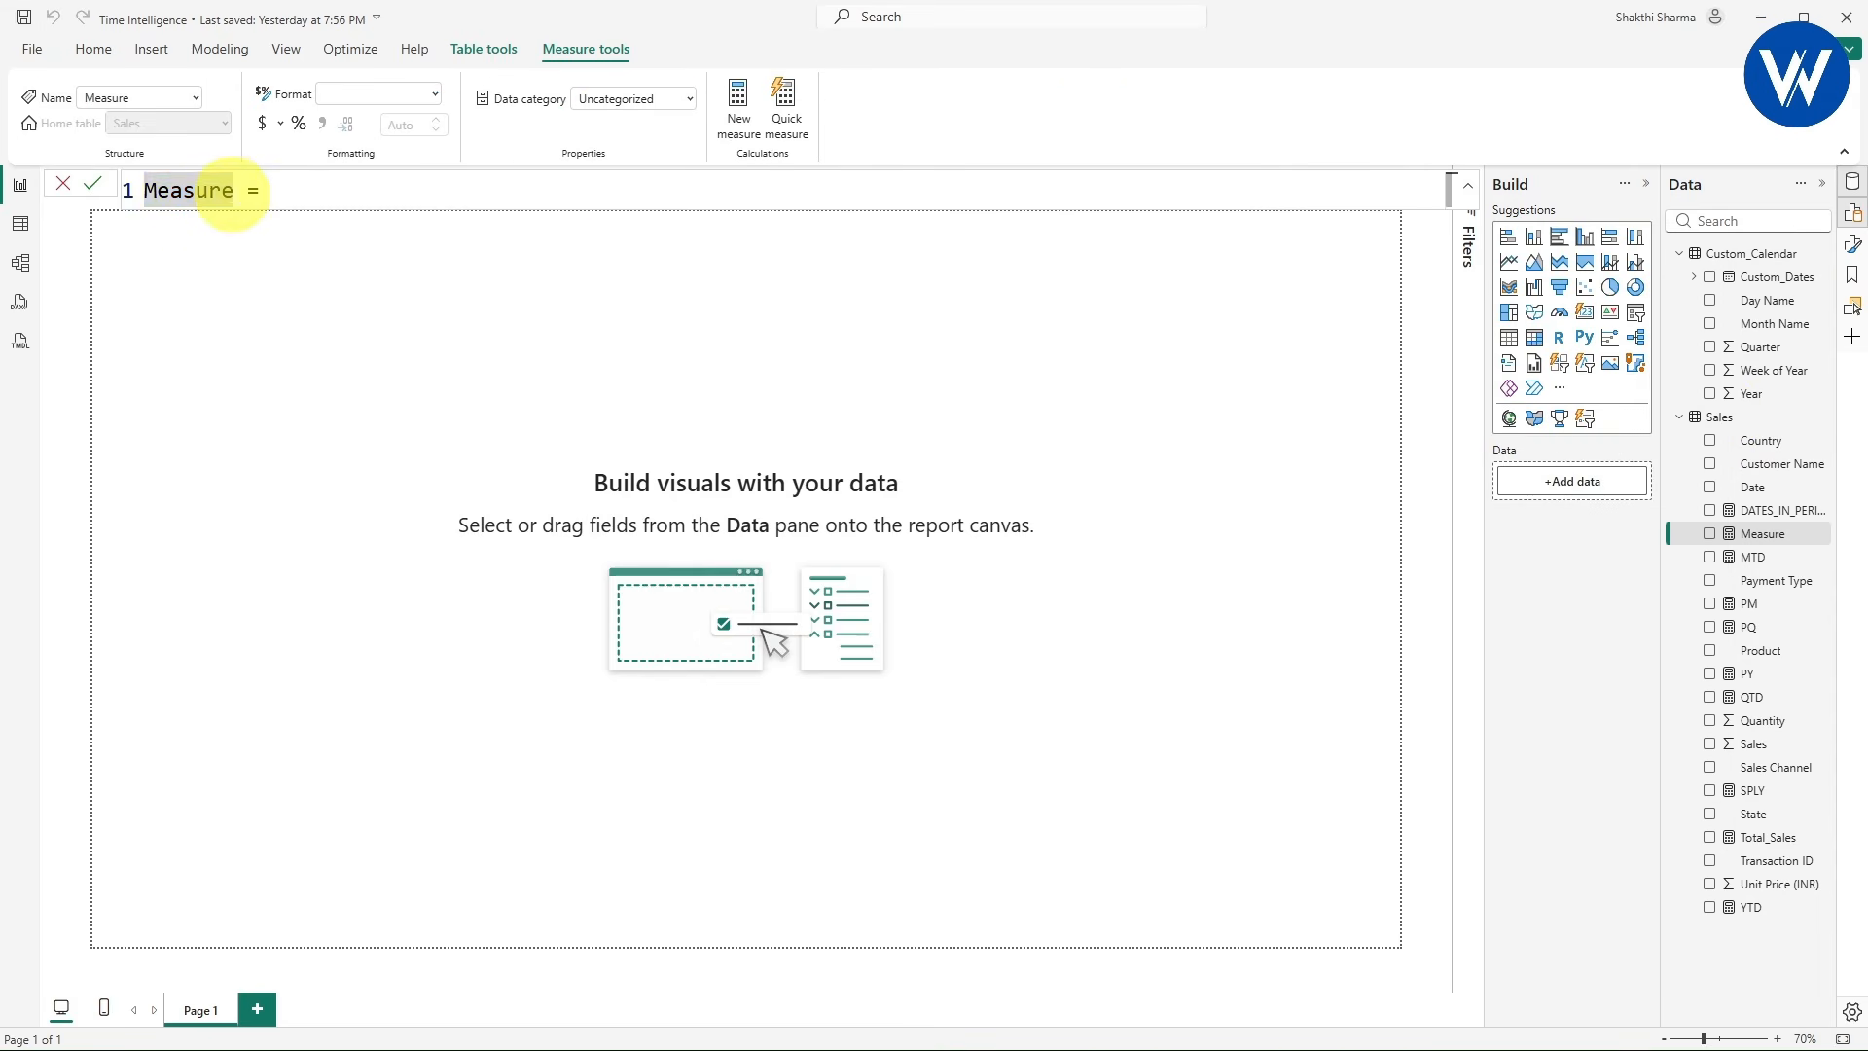
pyautogui.moveTo(231, 193); pyautogui.dragTo(125, 189)
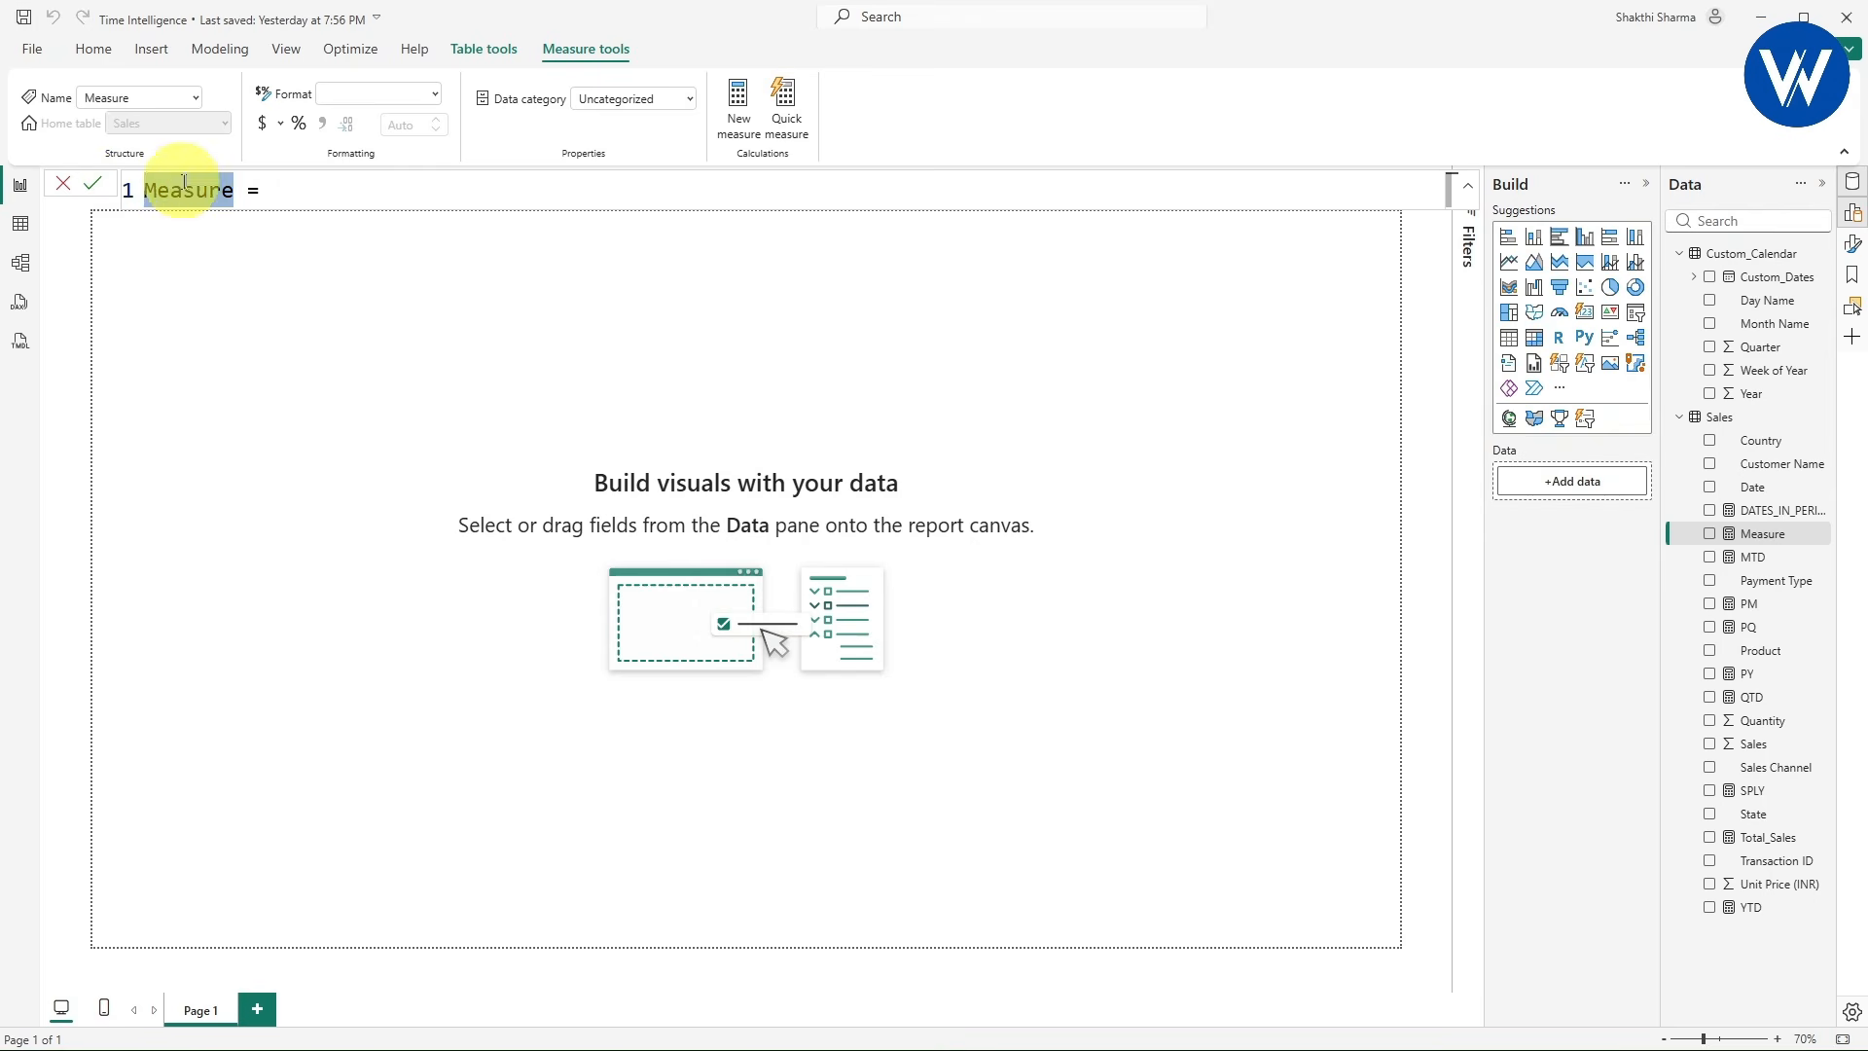
pyautogui.moveTo(288, 191); pyautogui.dragTo(95, 185)
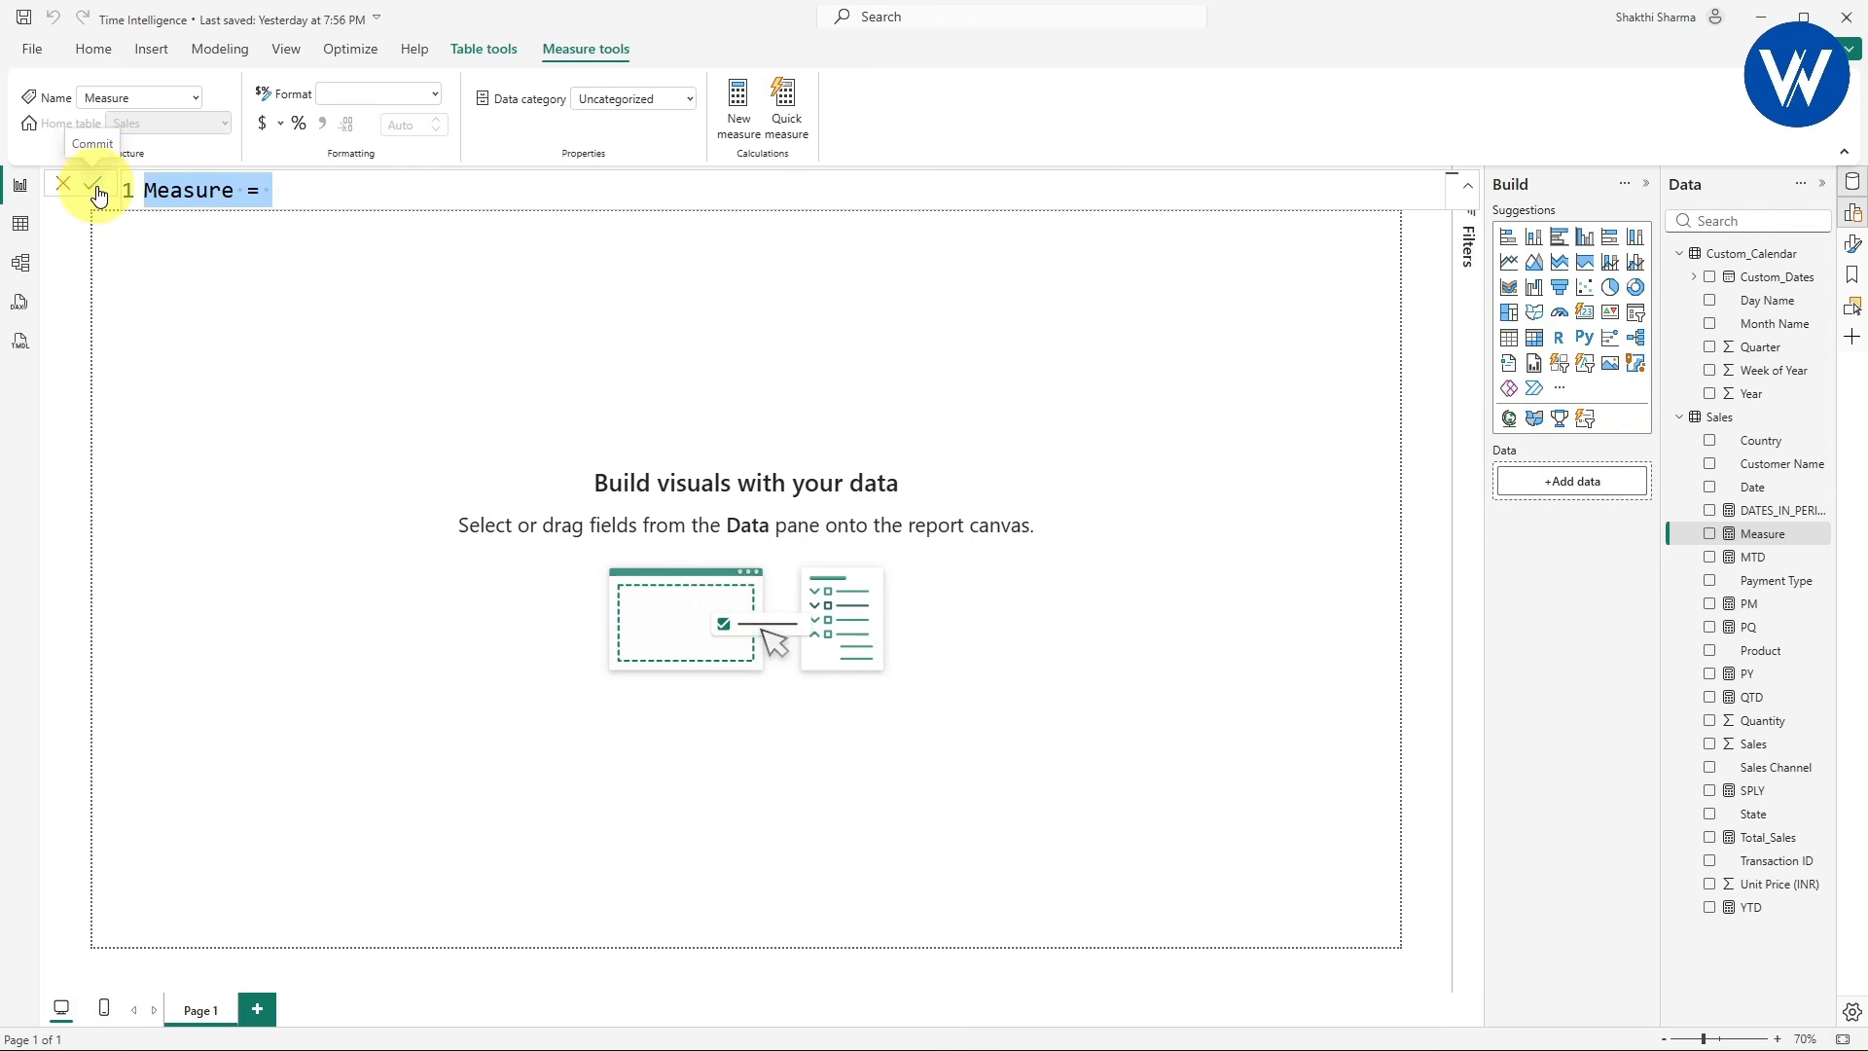
pyautogui.press('BackSpace')
pyautogui.press('Return')
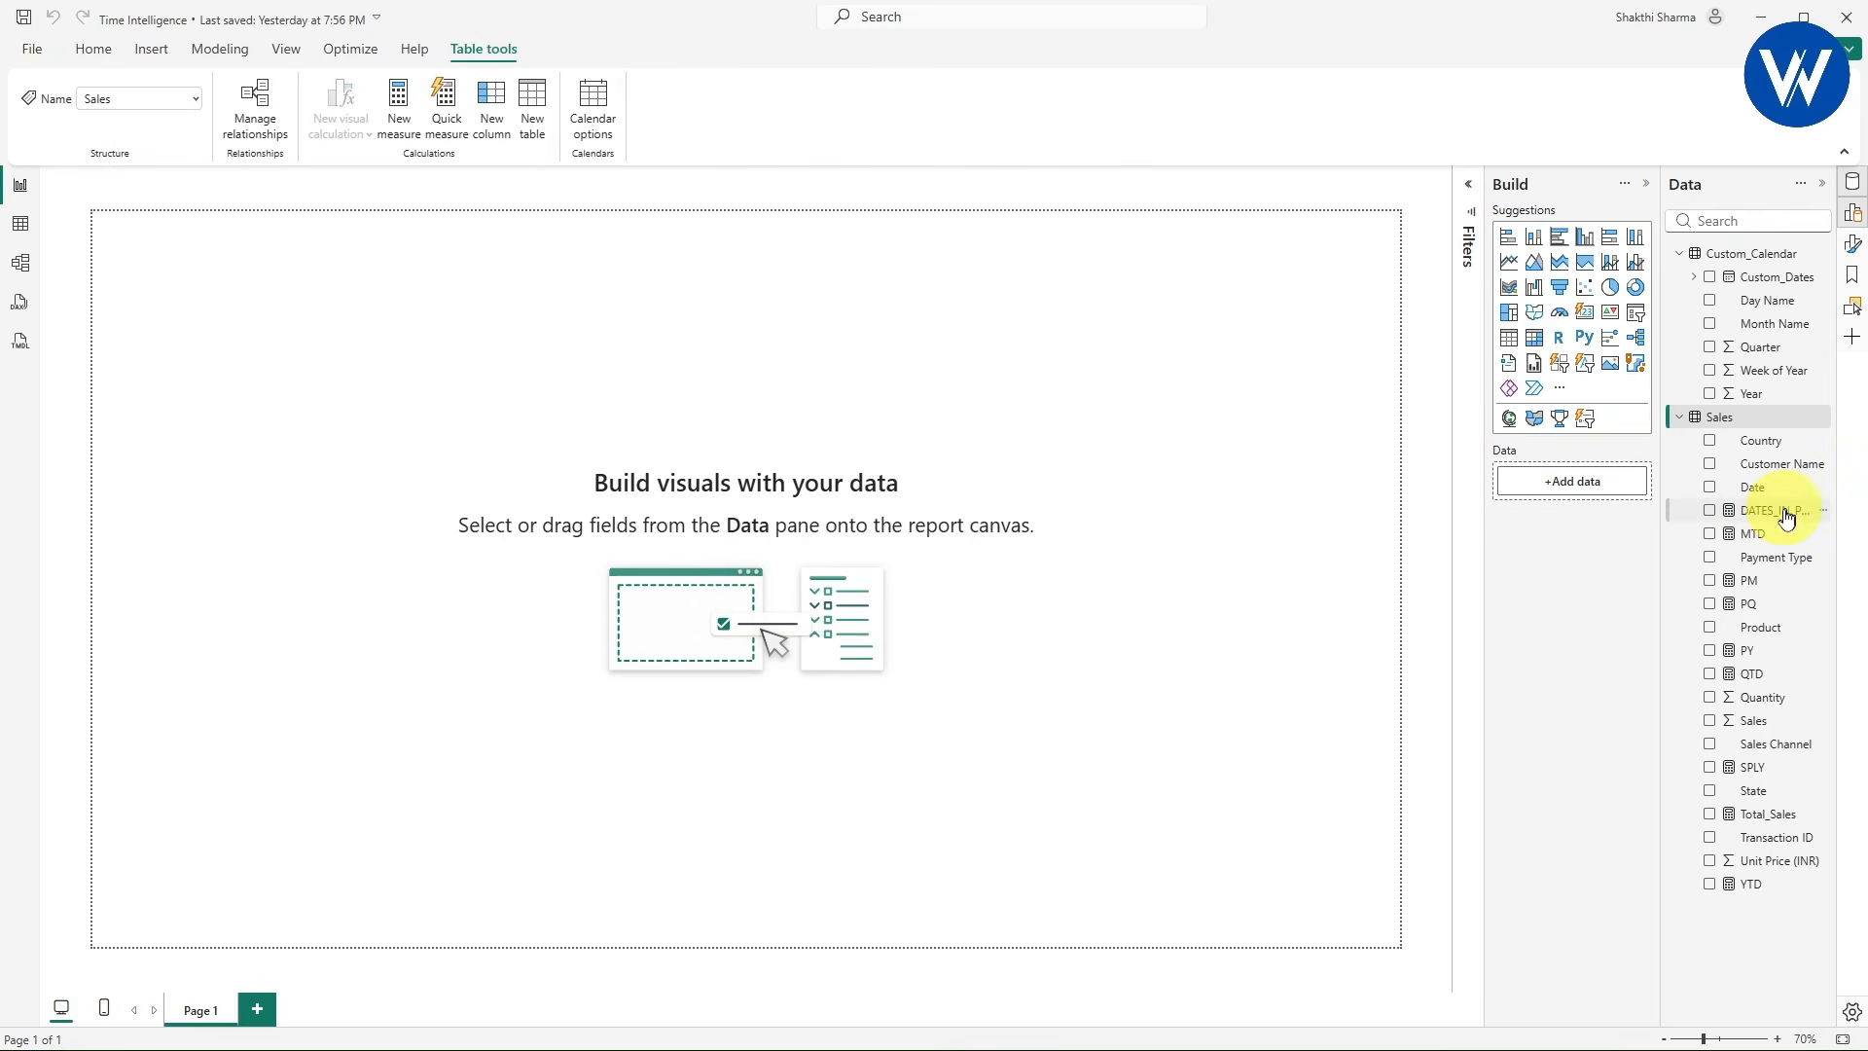
# - Copy the whole DAX formula of the DATES_IN_PERIOD measure in the Sales table and close the formula
pyautogui.click(1780, 514)
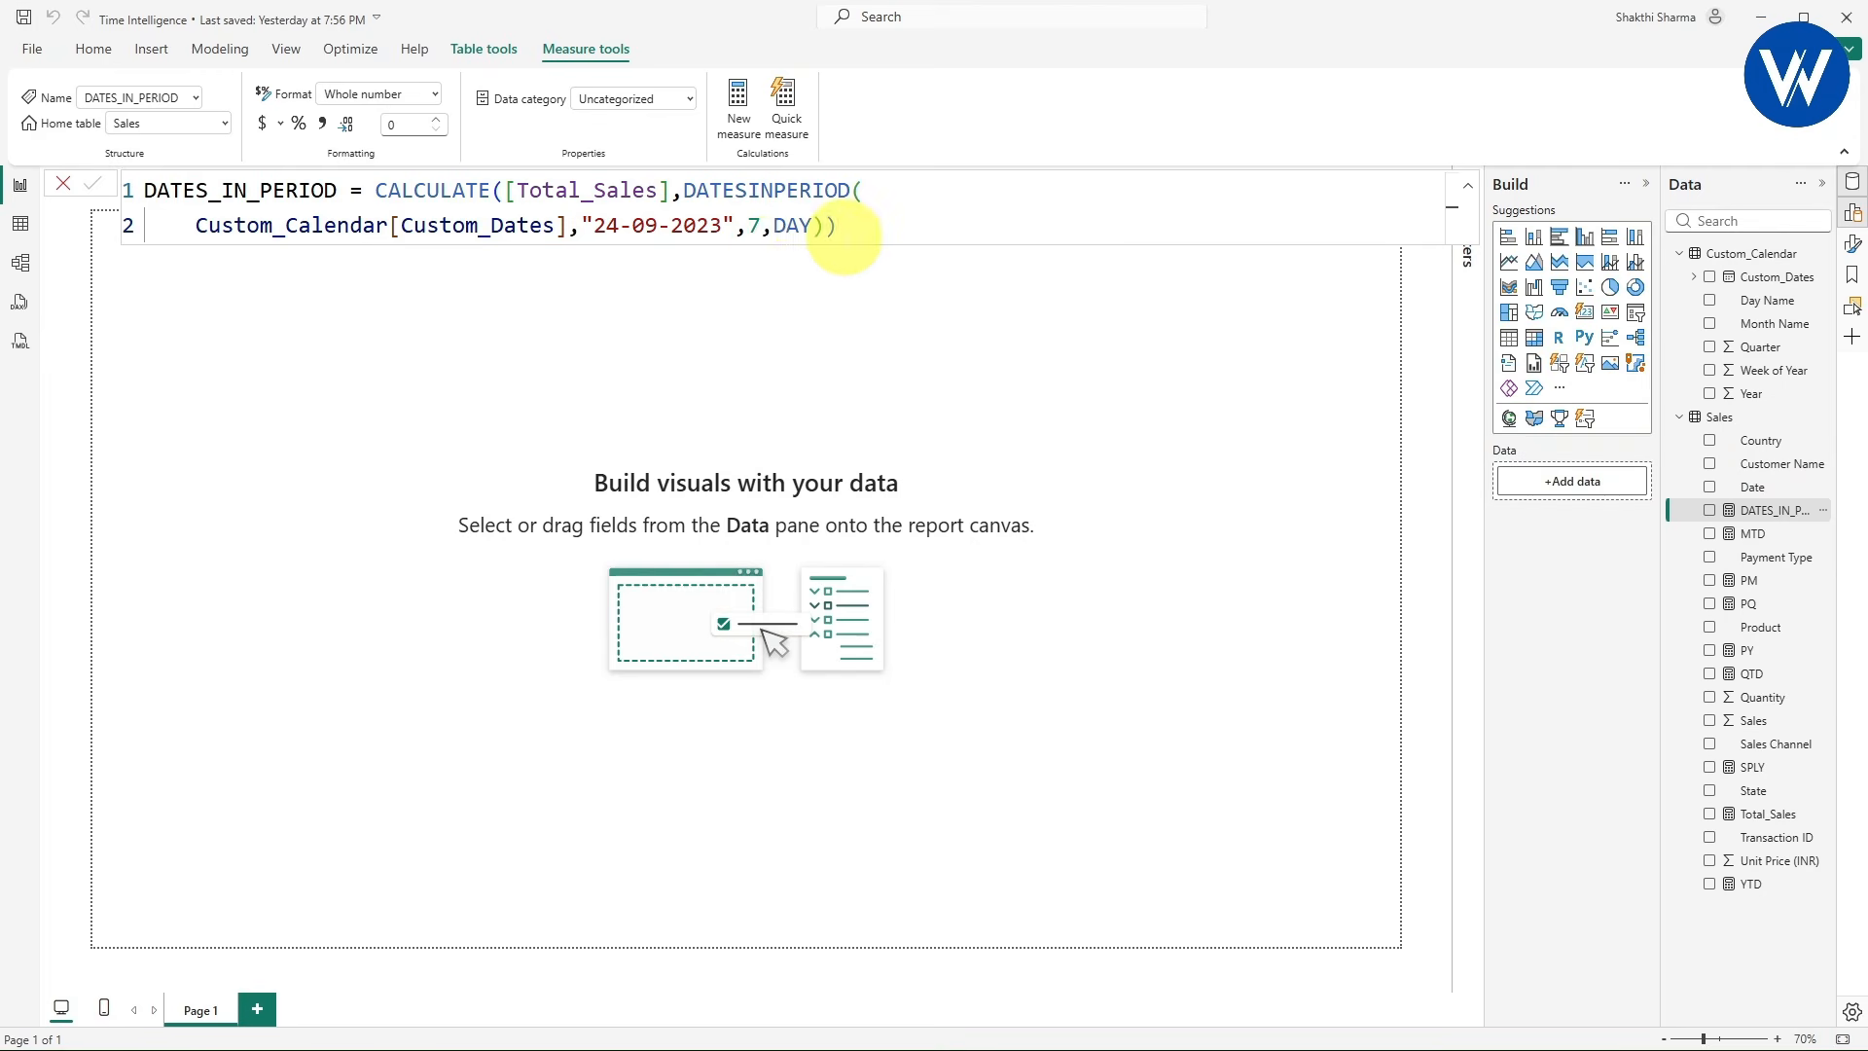
pyautogui.click(812, 225)
pyautogui.moveTo(837, 226); pyautogui.dragTo(154, 190)
pyautogui.hotkey('ctrl', 'c')
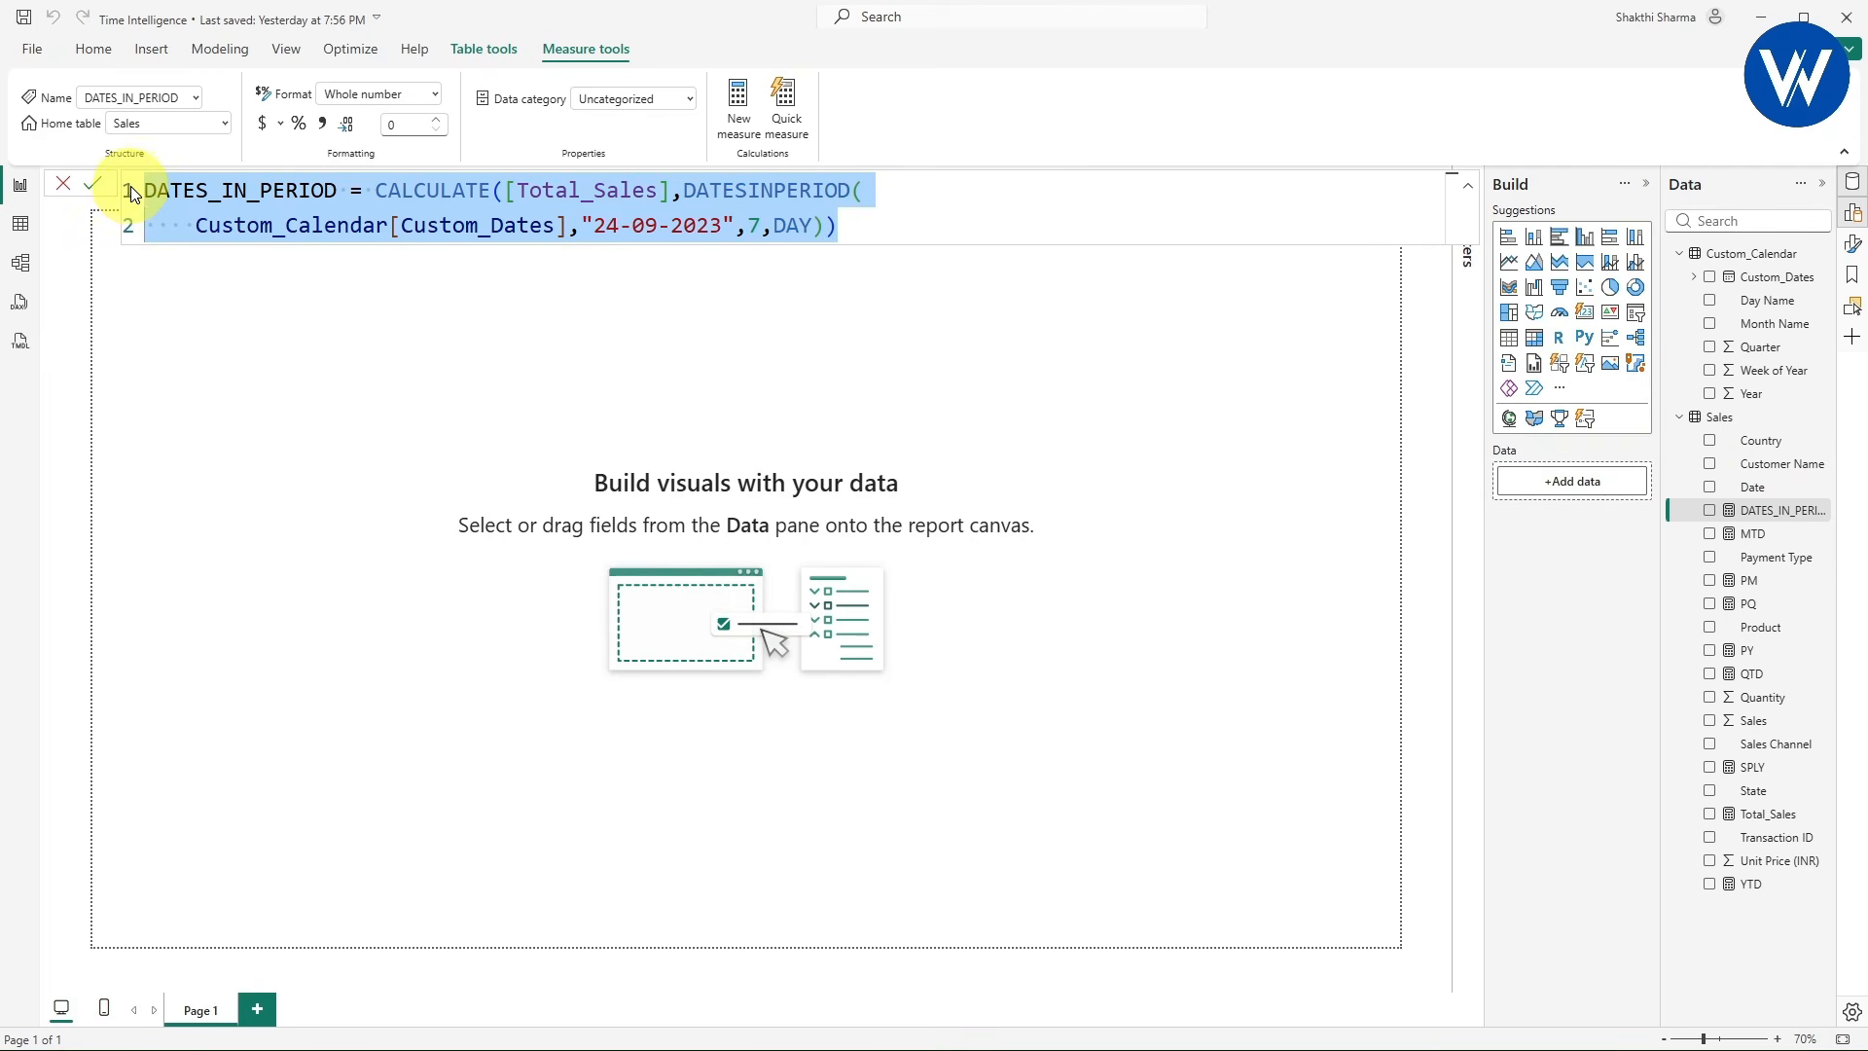
pyautogui.click(1104, 325)
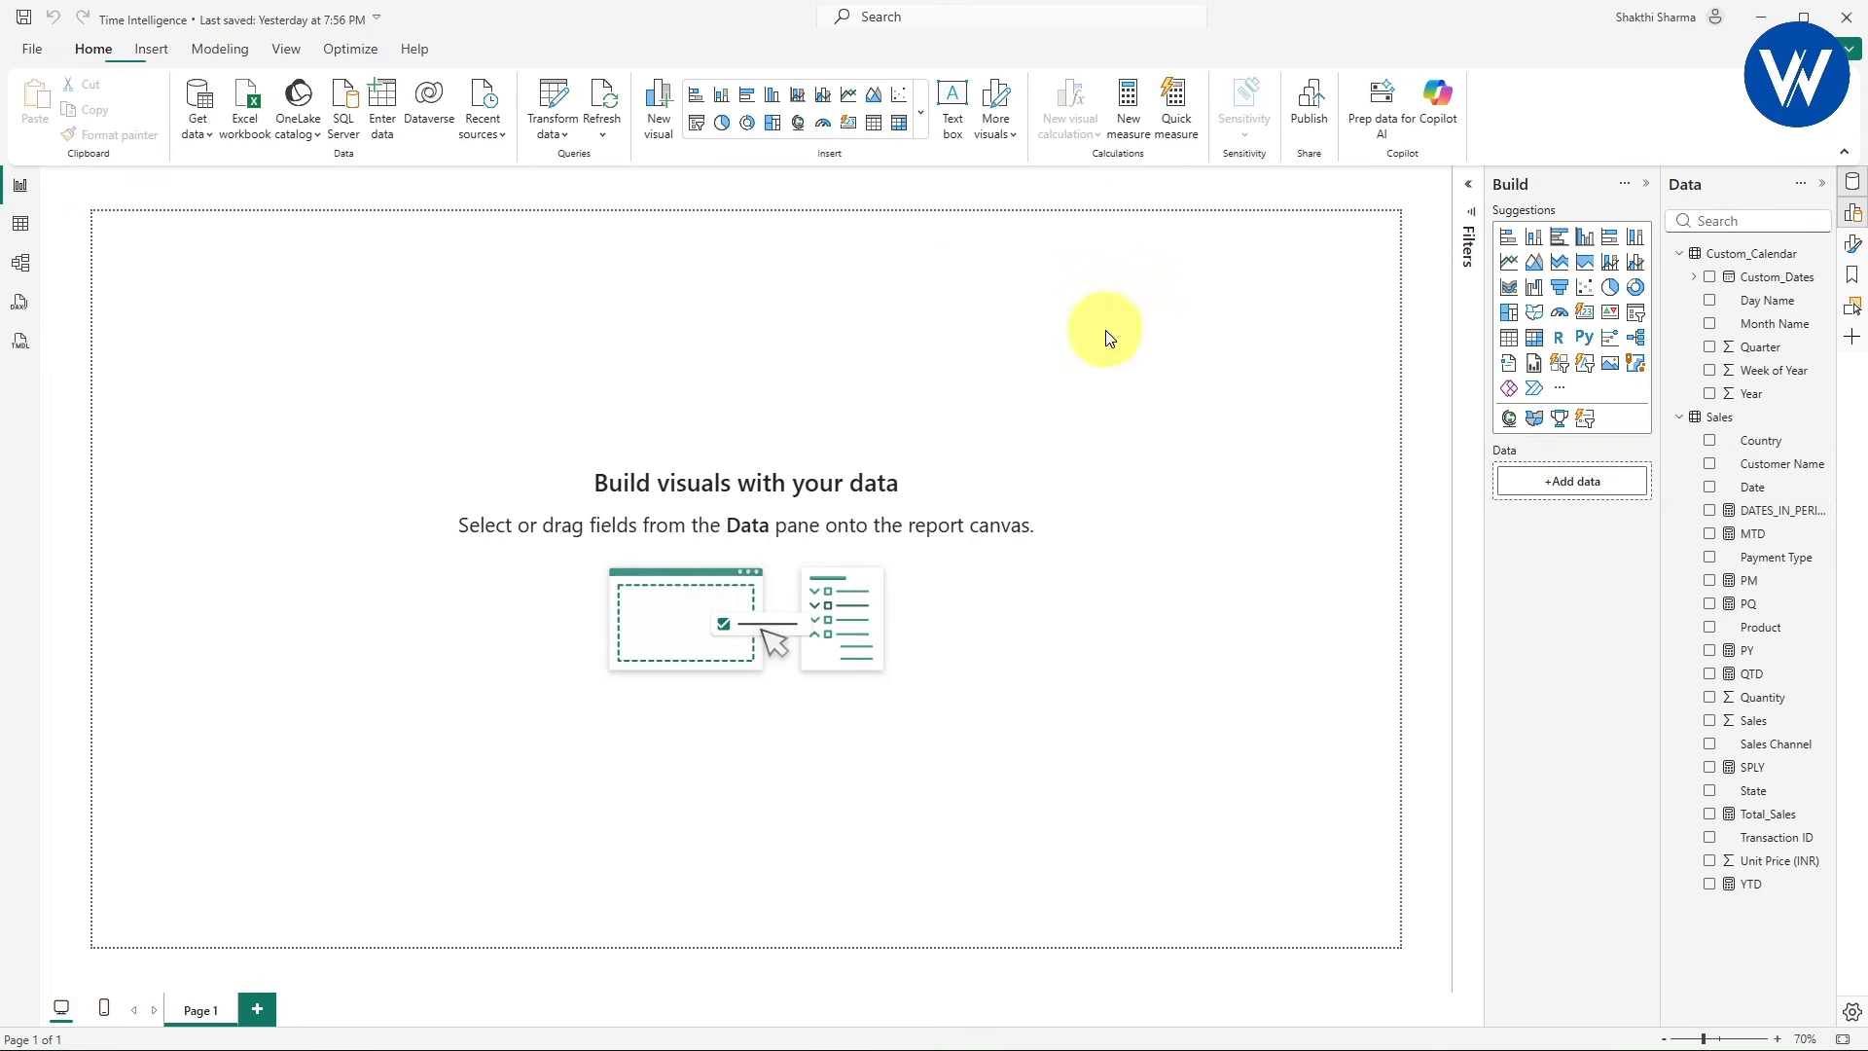
# - Create a new measure in the Sales table from the copied DATES_IN_PERIOD formula and rename it DATES_BETWEEN
pyautogui.rightClick(1738, 428)
pyautogui.click(1654, 430)
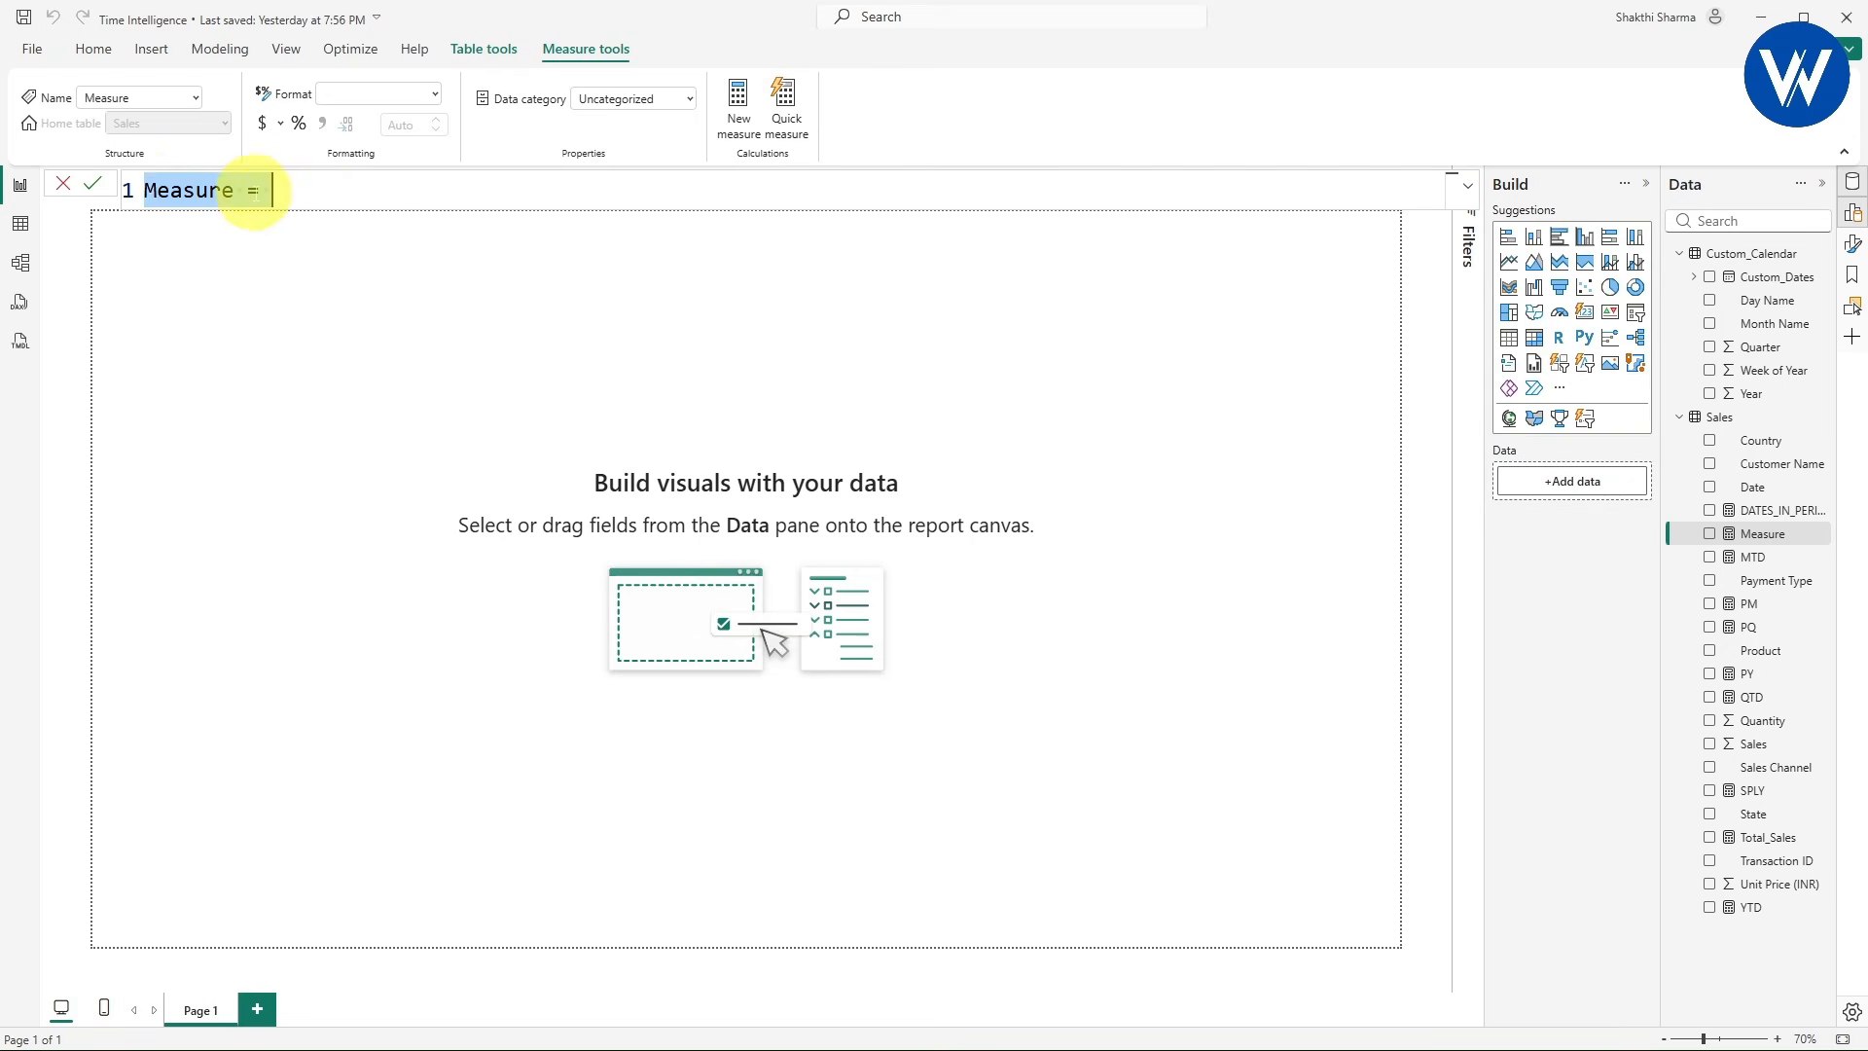
pyautogui.moveTo(253, 192); pyautogui.dragTo(143, 195)
pyautogui.hotkey('ctrl', 'v')
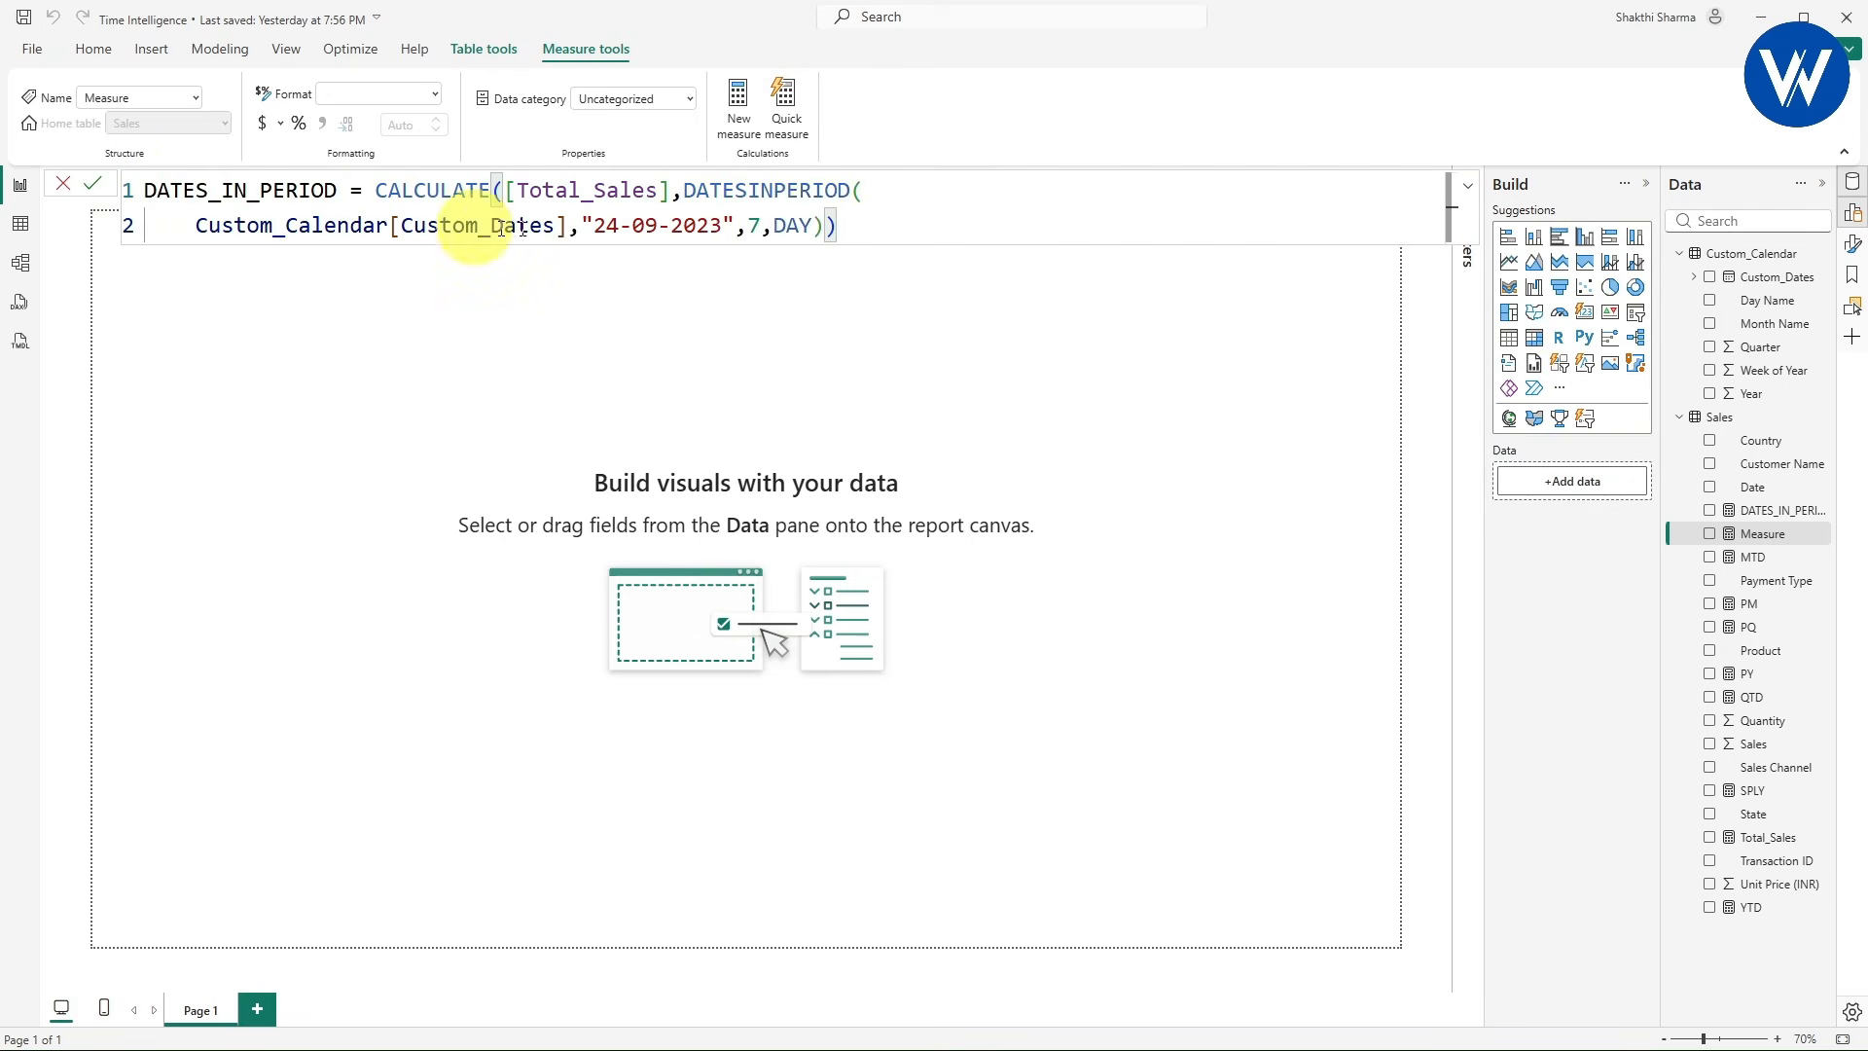
pyautogui.doubleClick(324, 189)
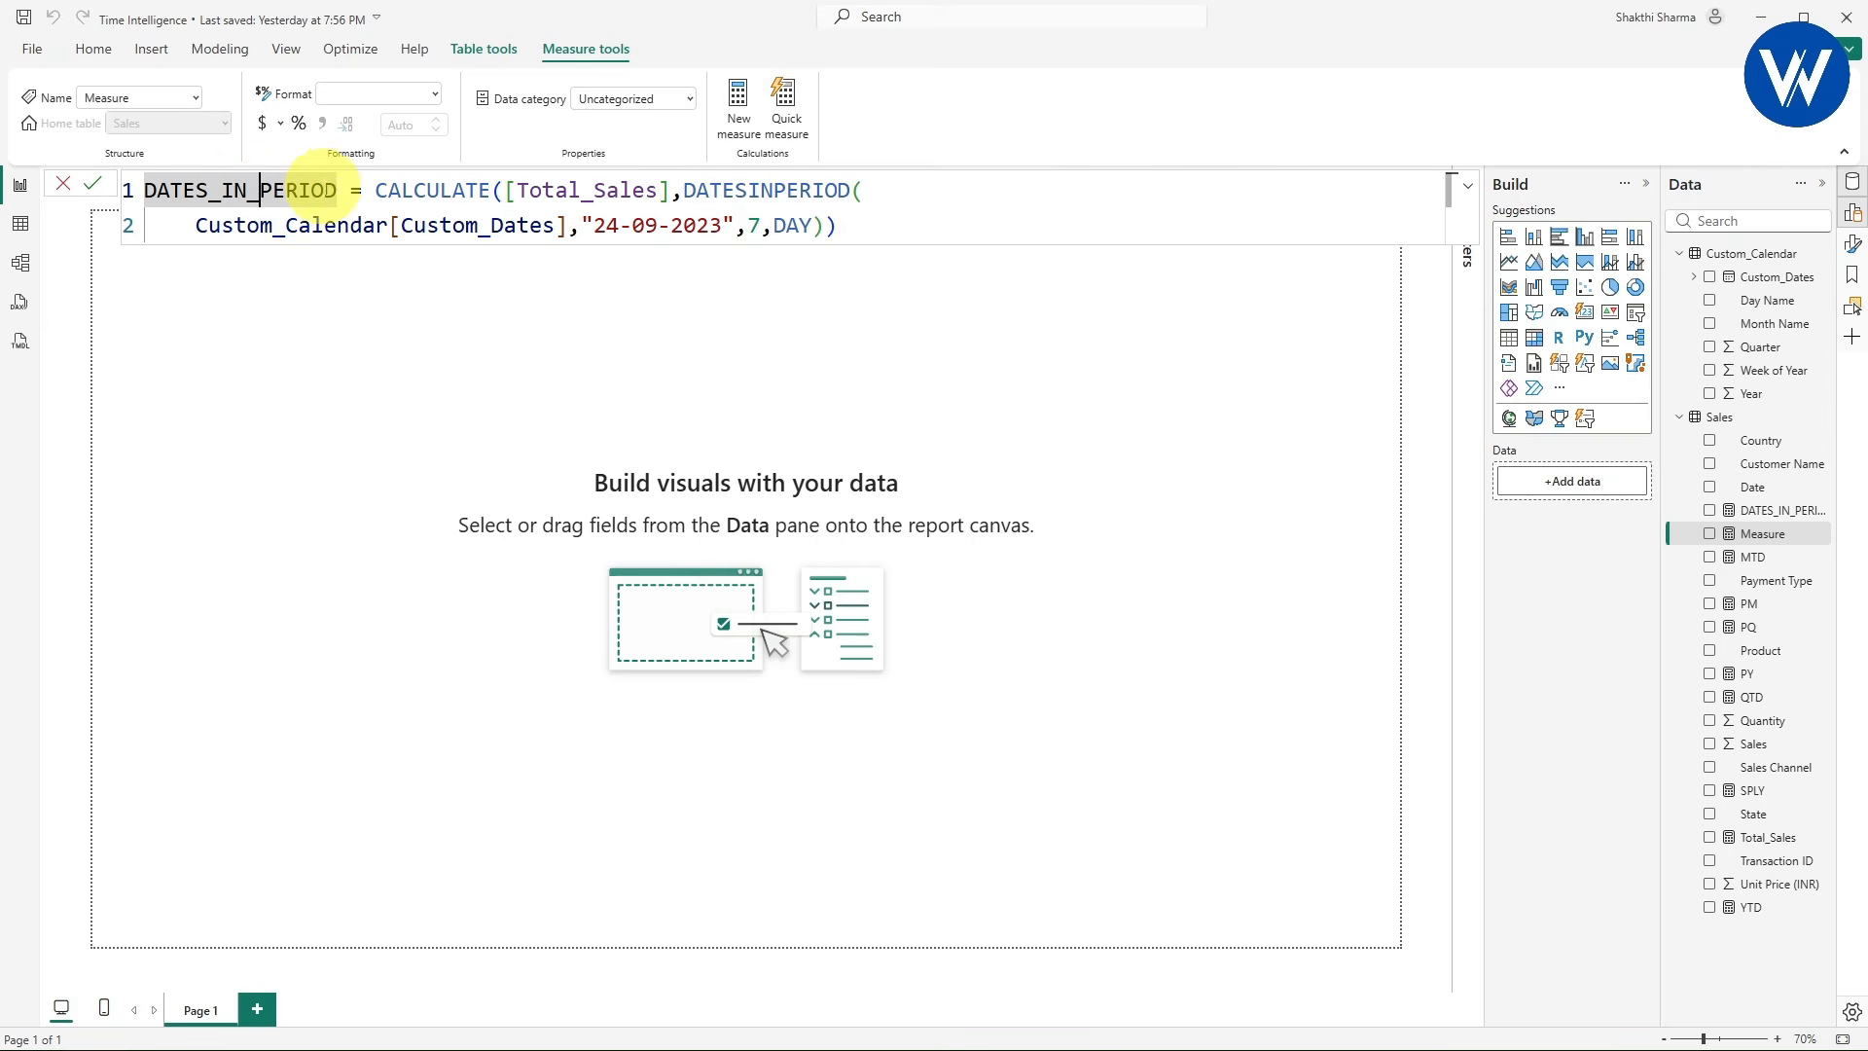
pyautogui.moveTo(337, 190); pyautogui.dragTo(234, 191)
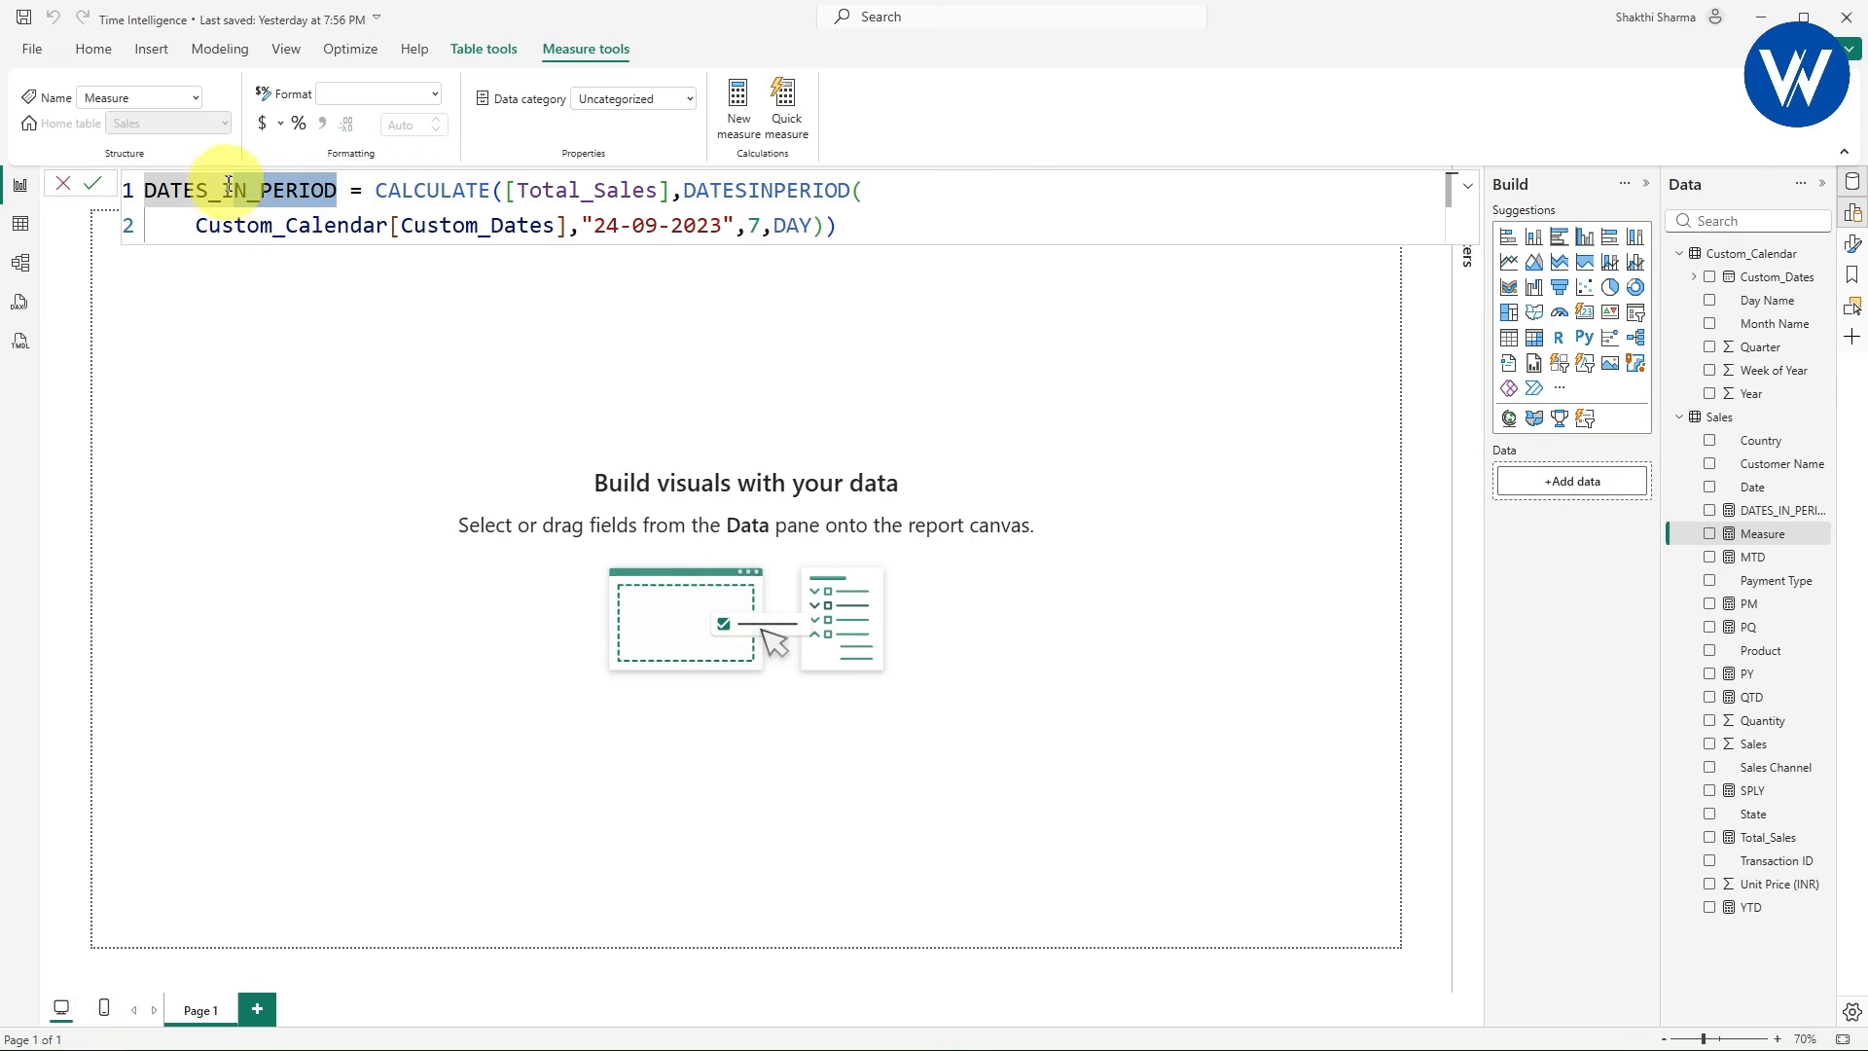
pyautogui.write('b')
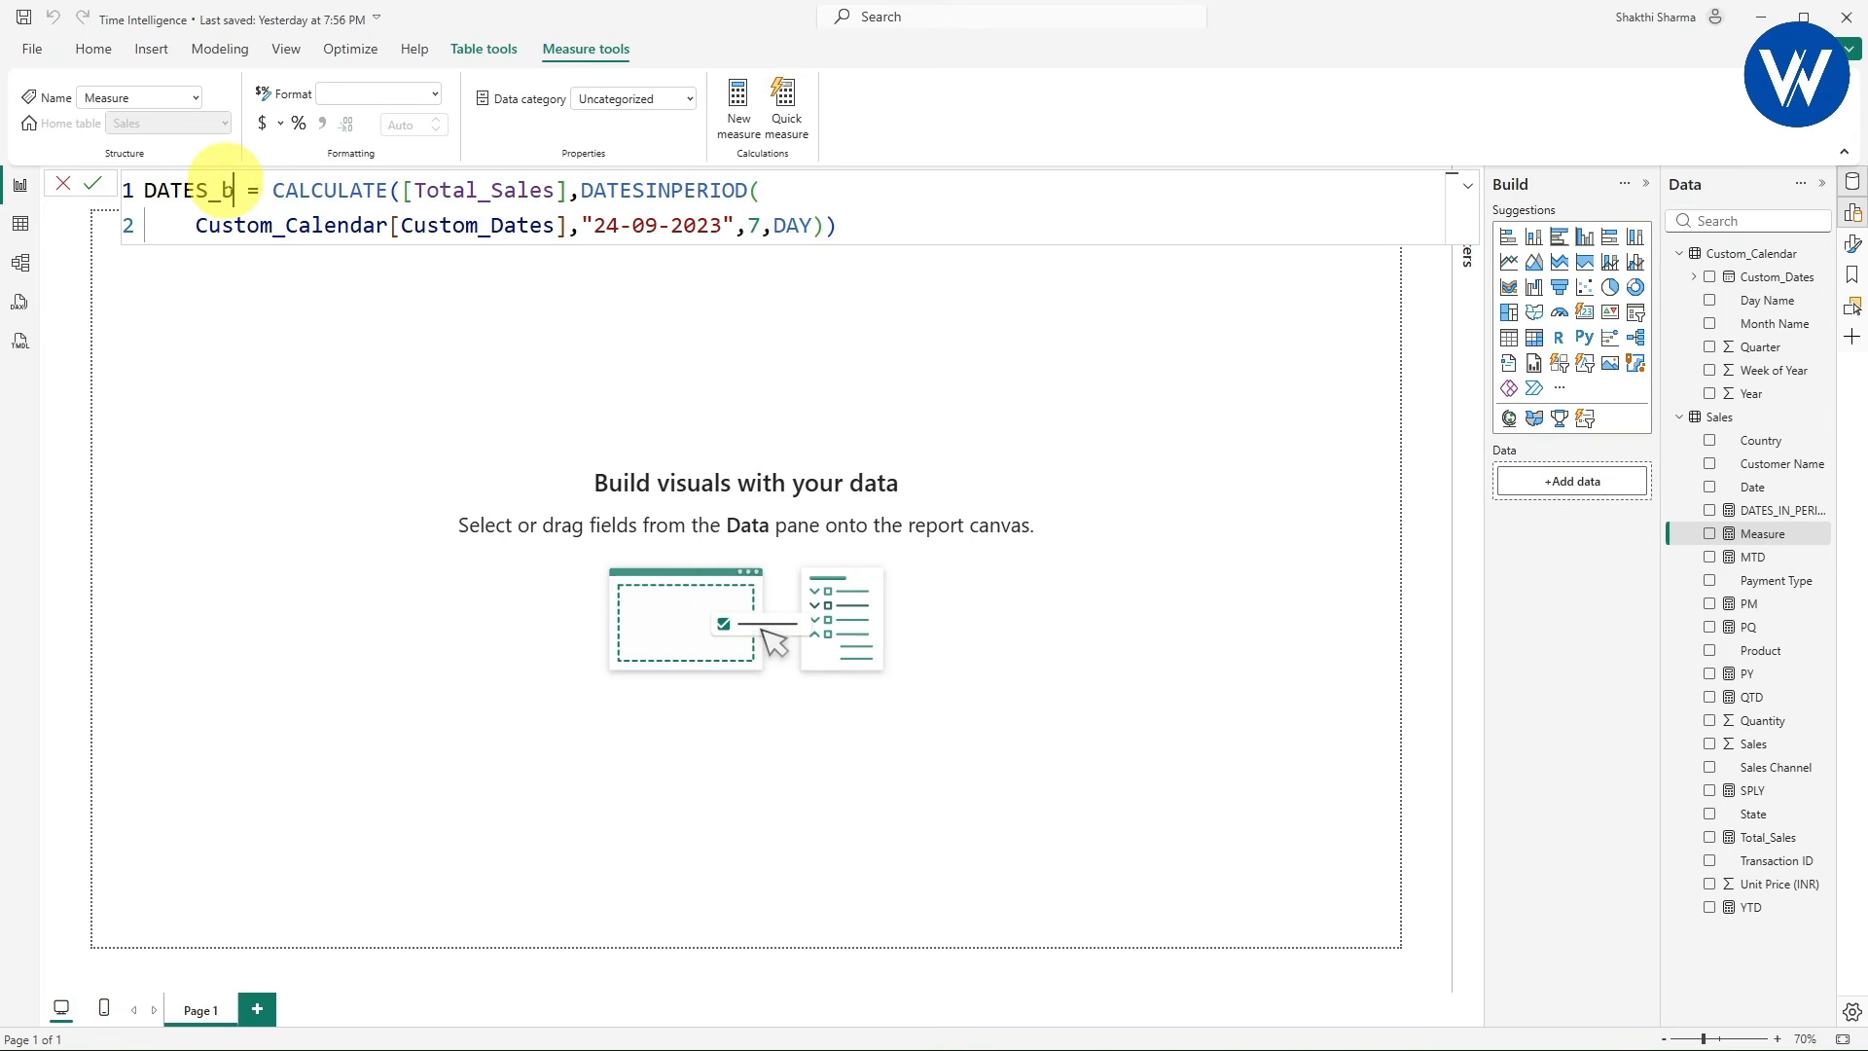
pyautogui.press('BackSpace')
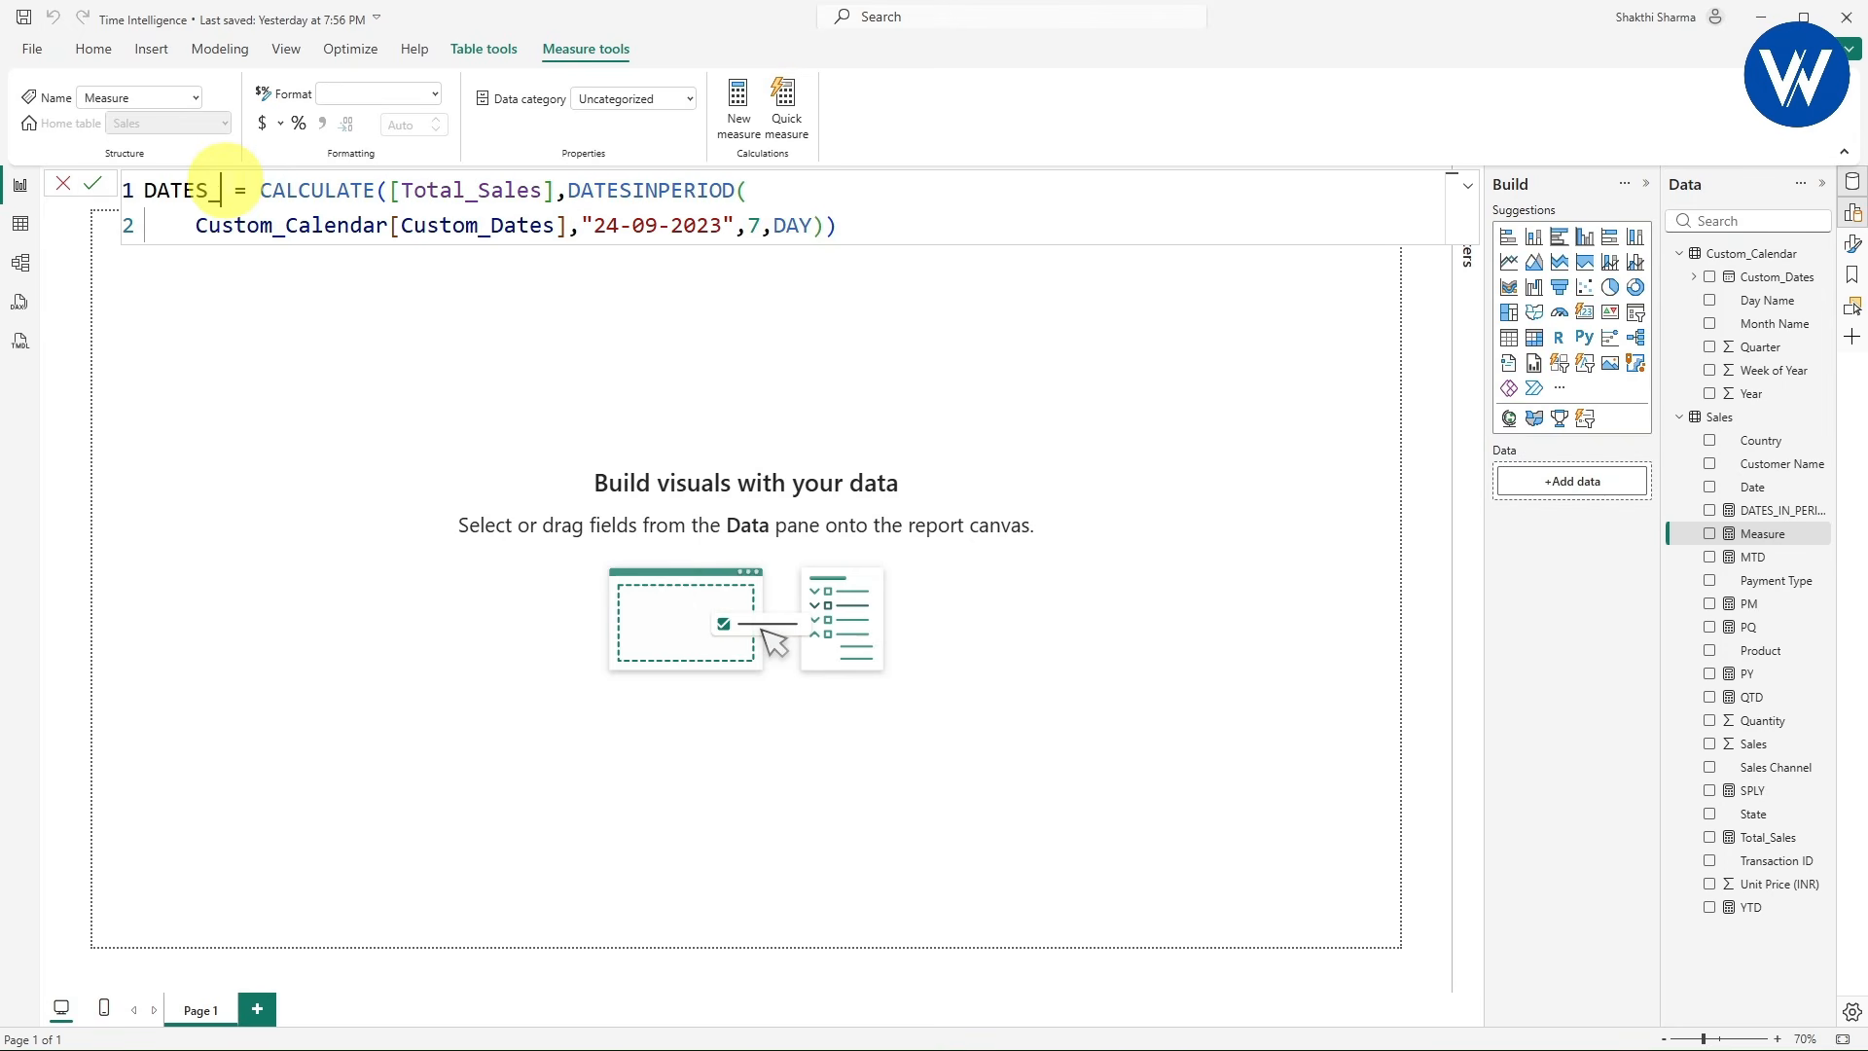
pyautogui.write('BETWEEN')
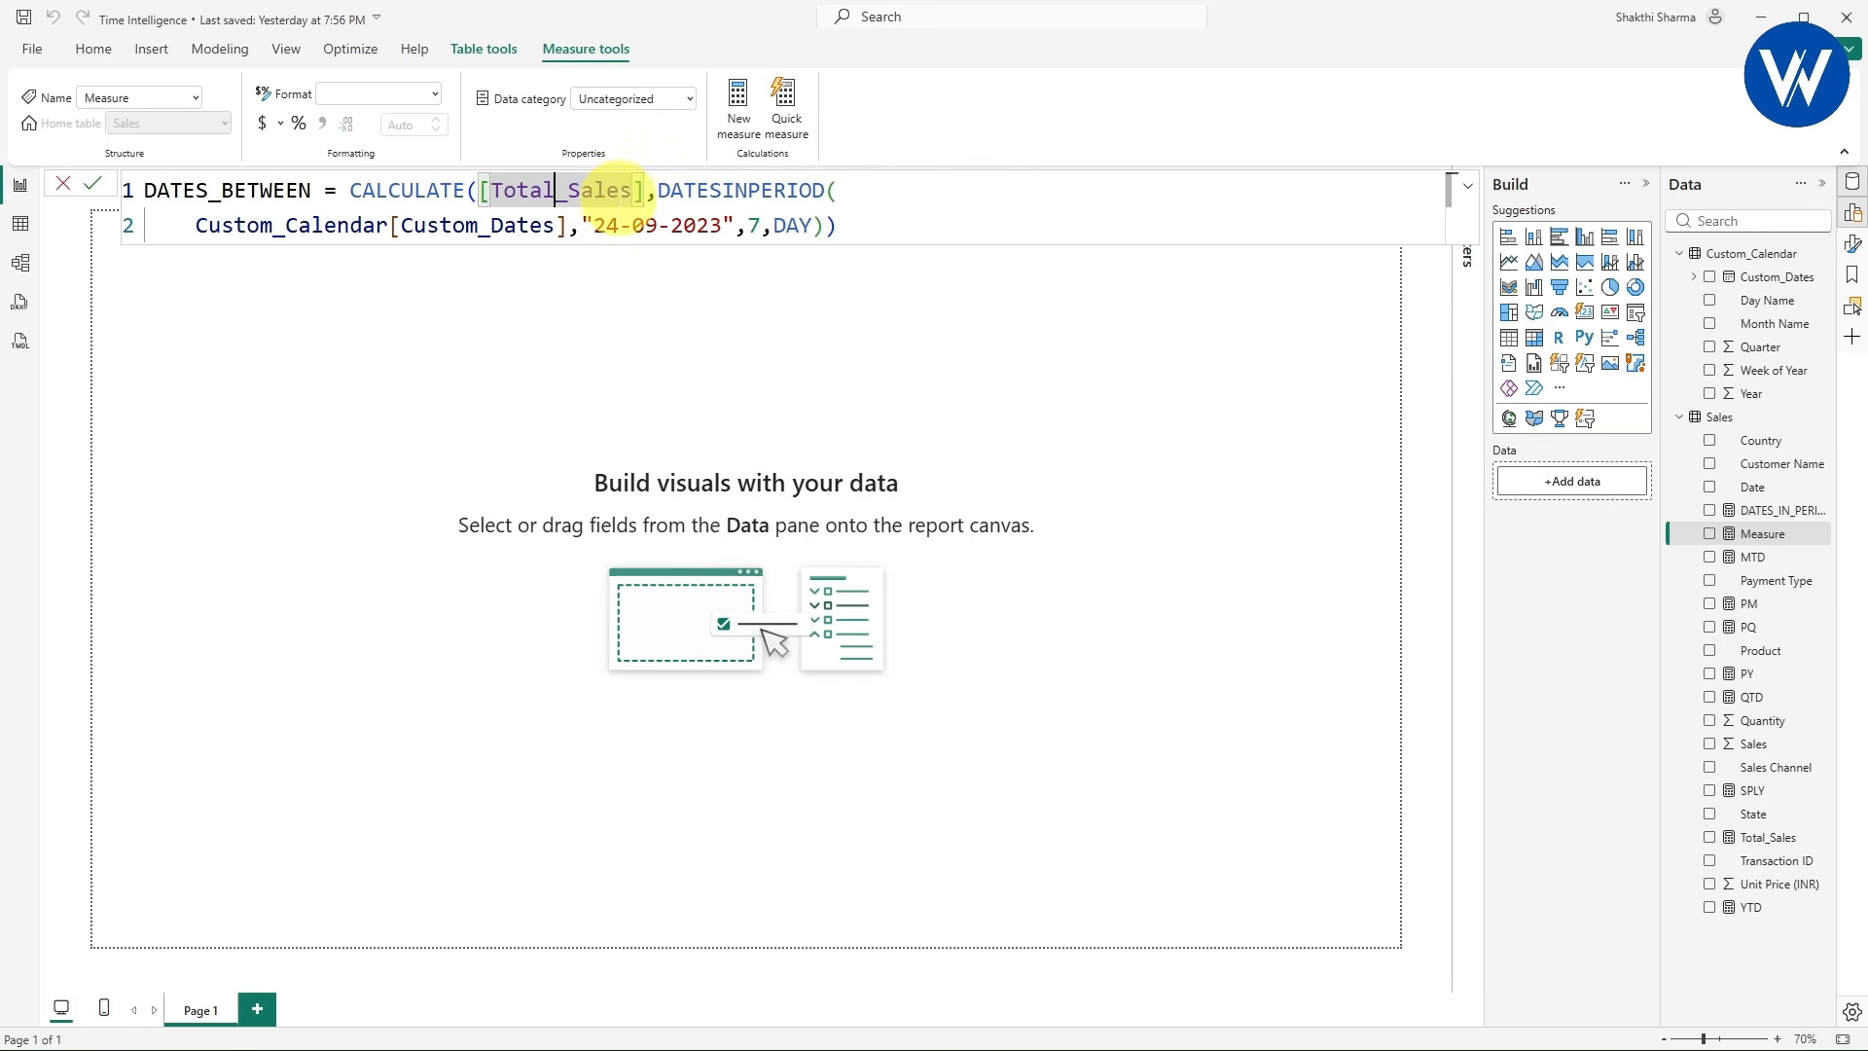
# - Replace the DATESINPERIOD expression in the formula with DATESBETWEEN, using Custom_Calendar[Custom_Dates] as its dates argument
pyautogui.click(736, 192)
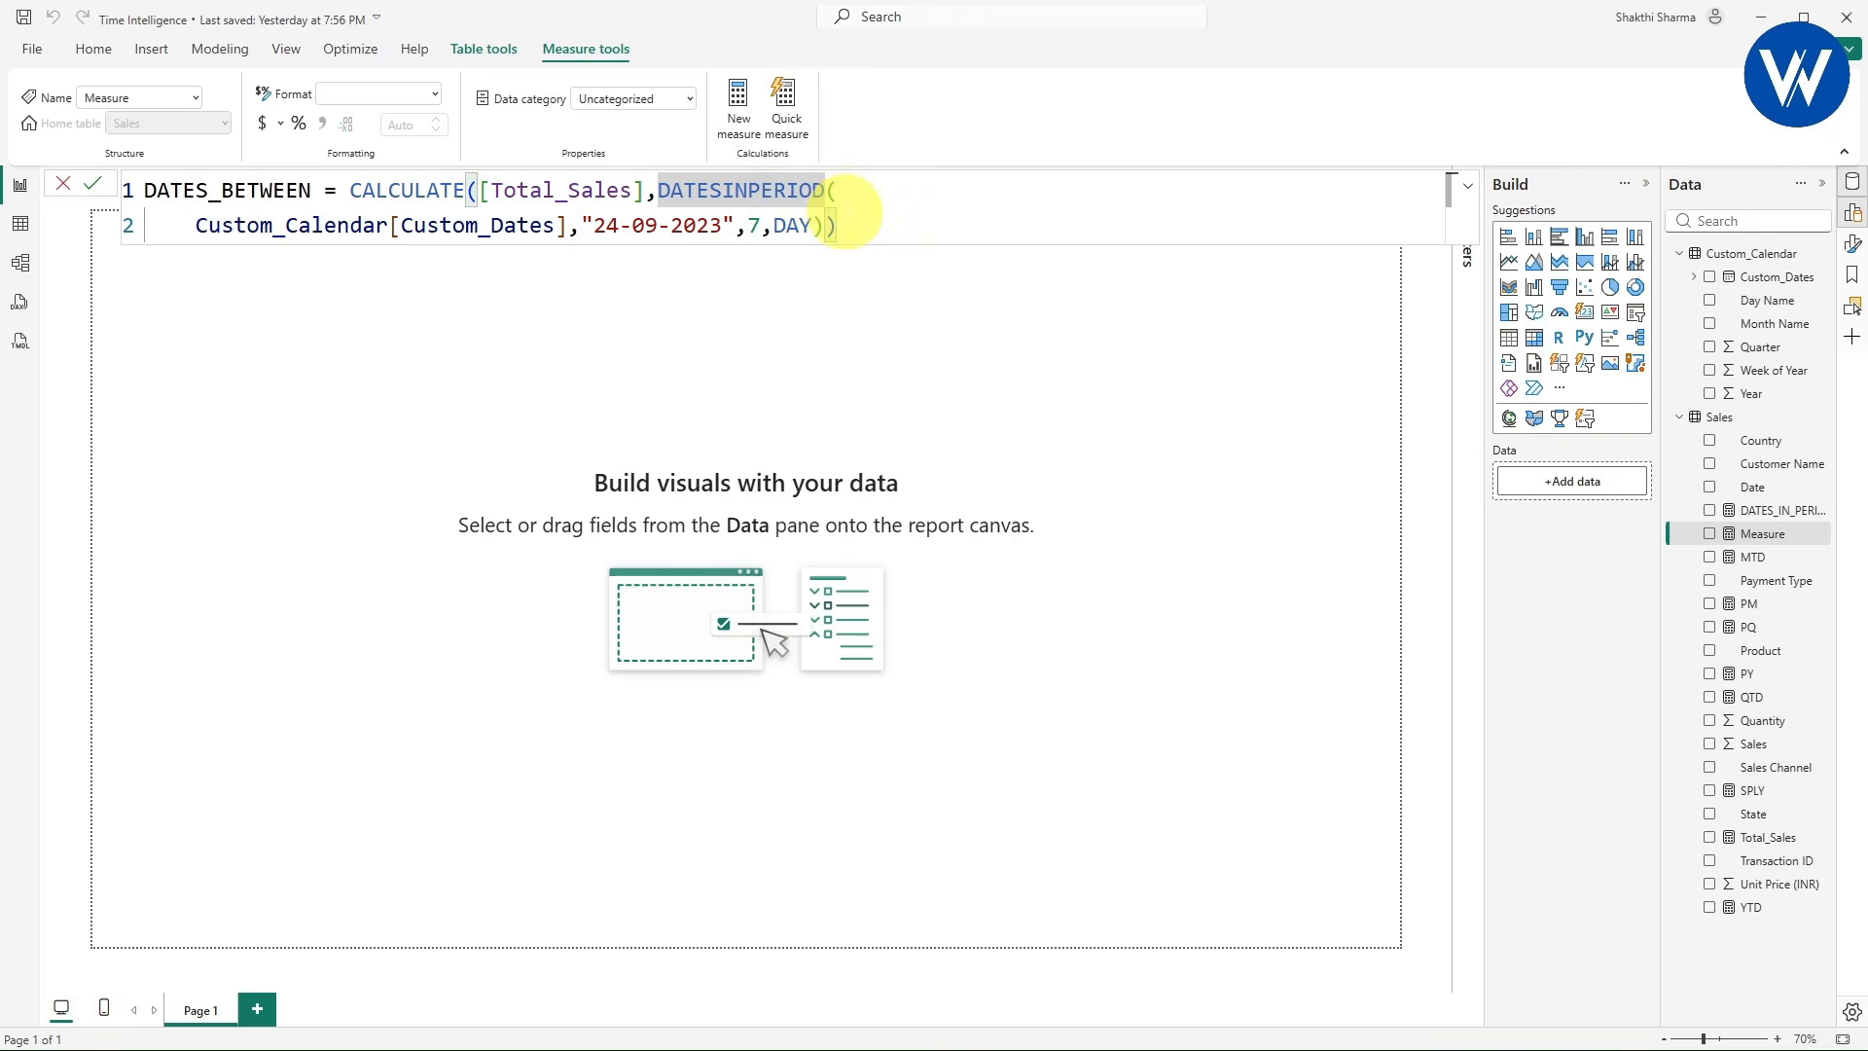
pyautogui.moveTo(838, 226); pyautogui.dragTo(681, 190)
pyautogui.press('BackSpace')
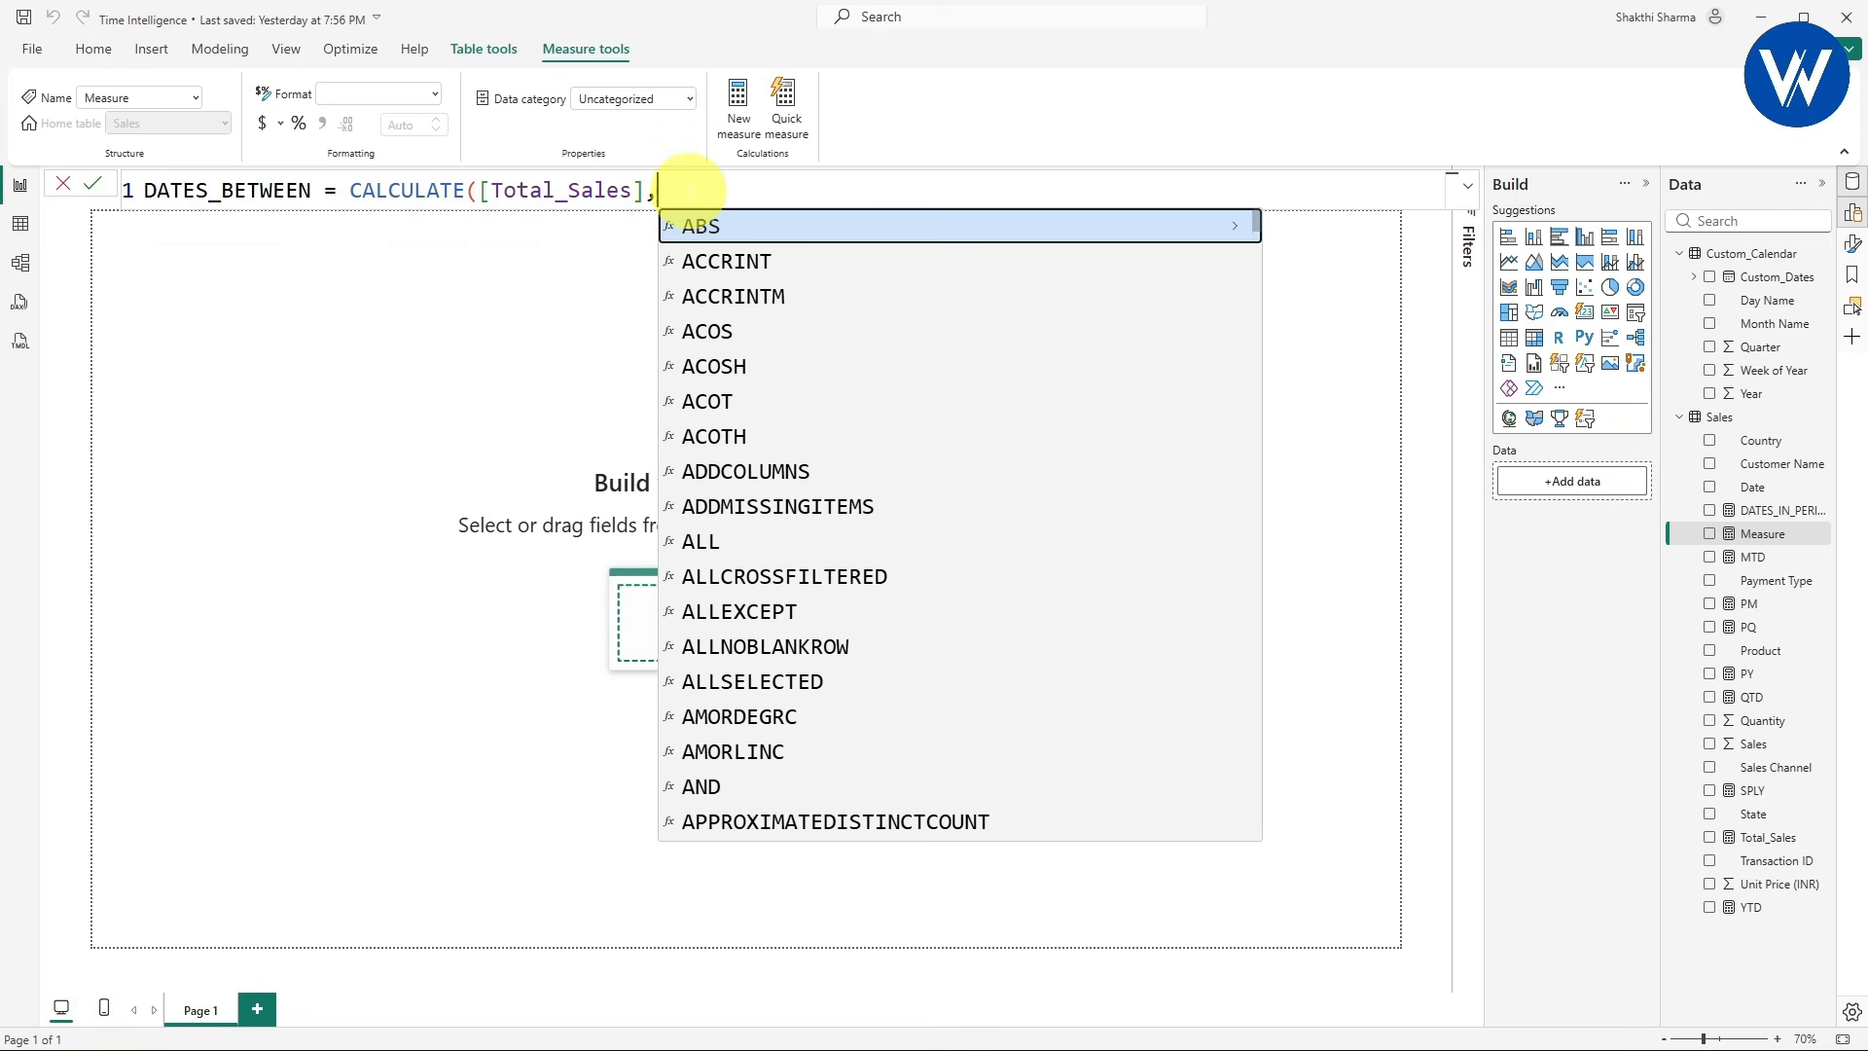
pyautogui.write('DATE')
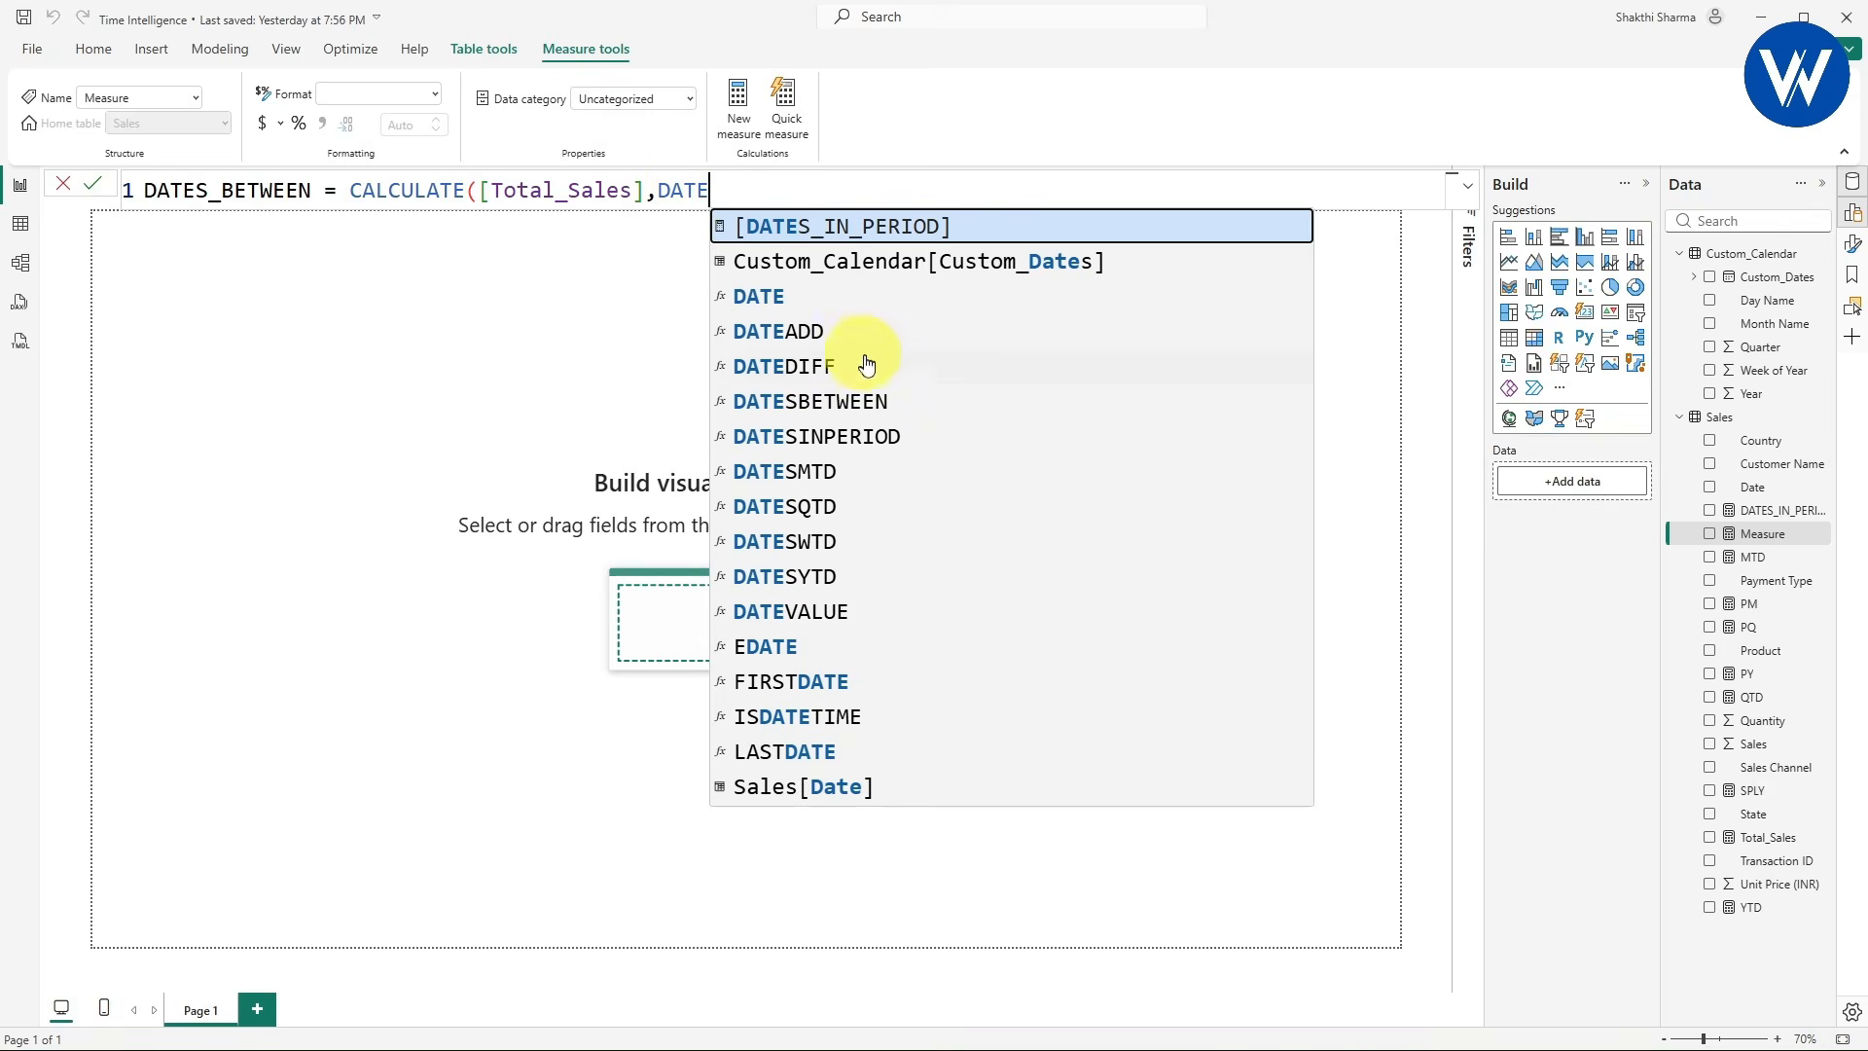
pyautogui.click(863, 402)
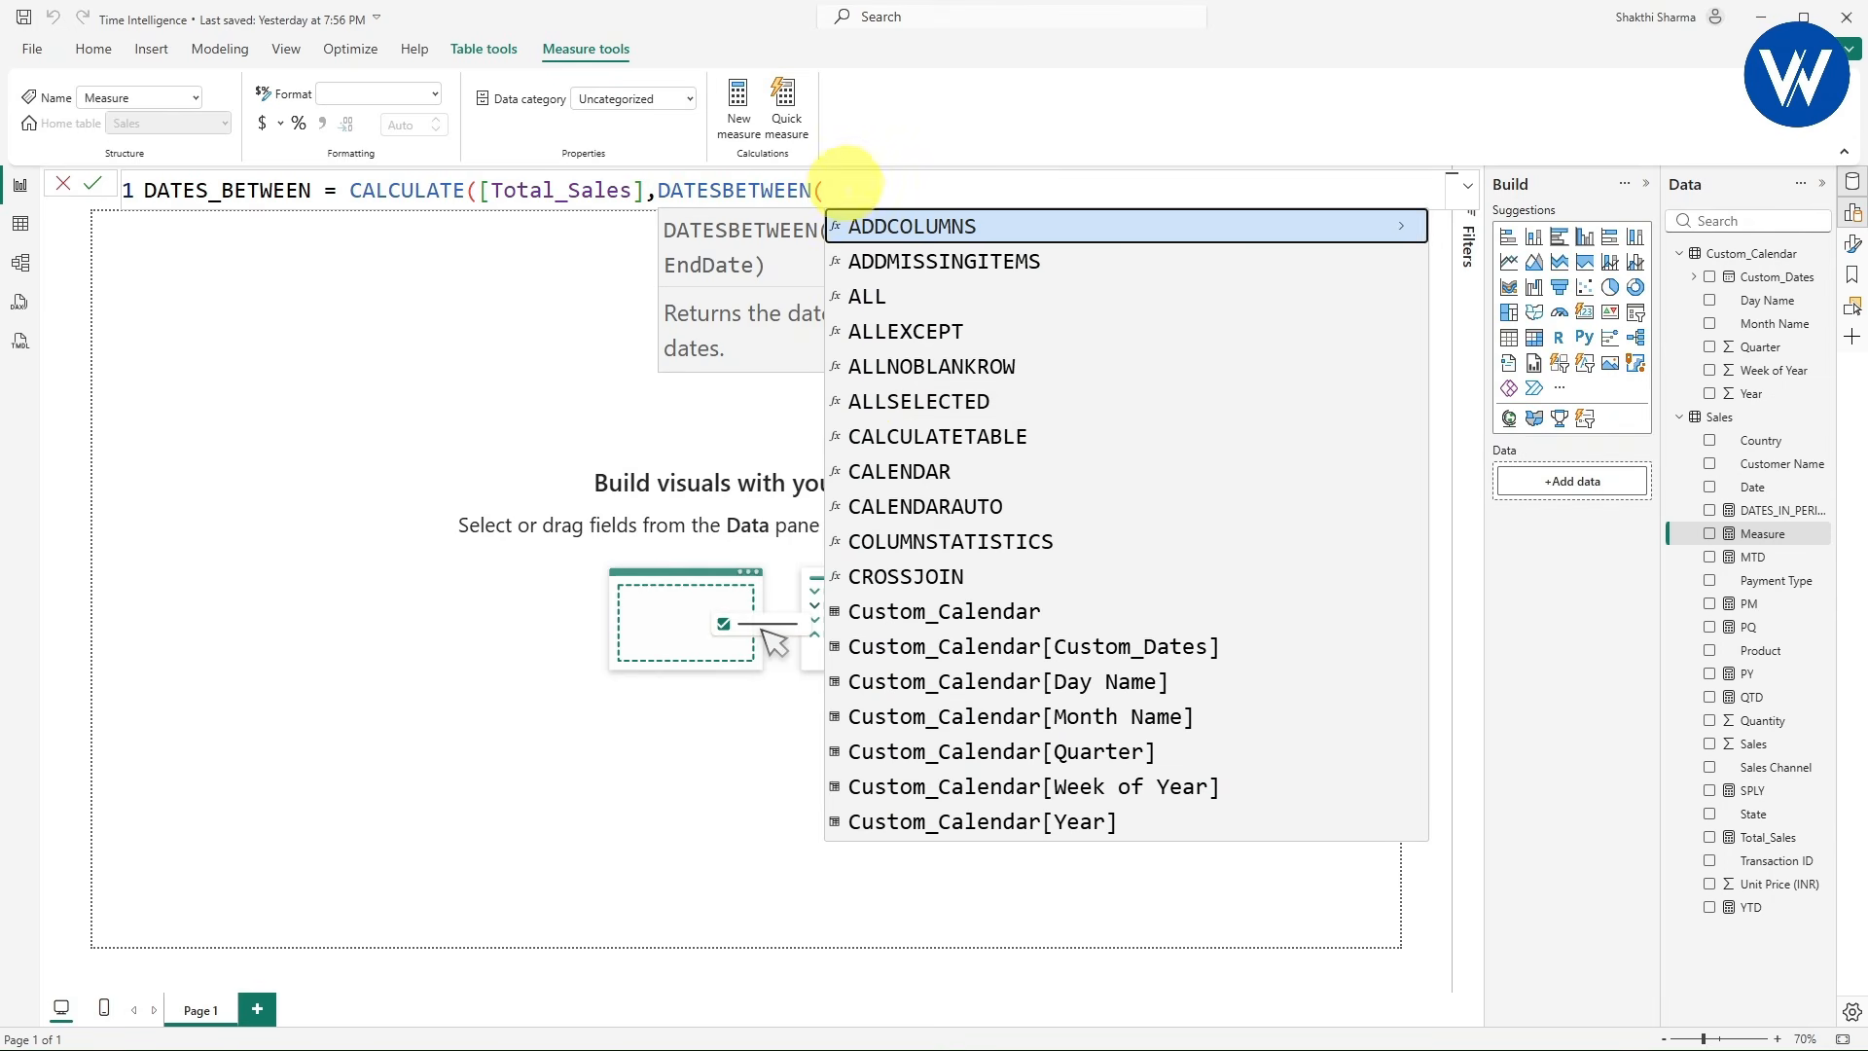
pyautogui.write('CUSTOM')
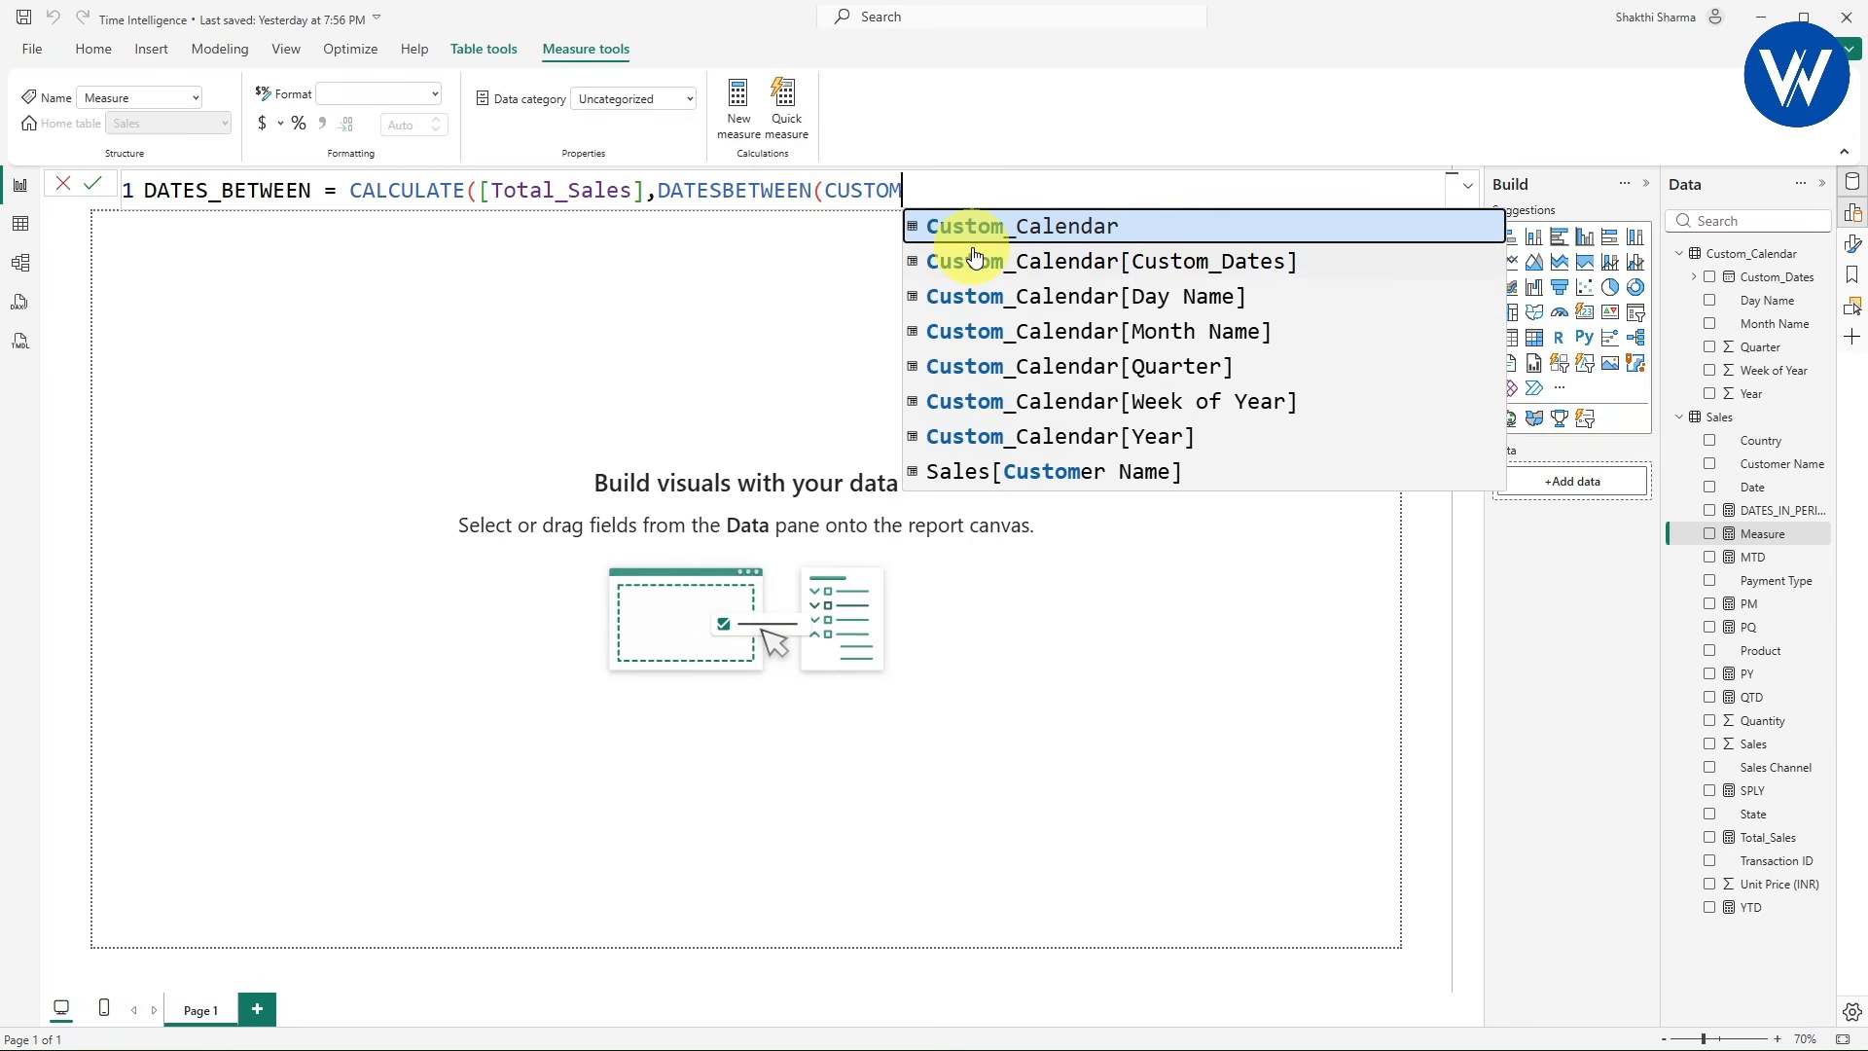
pyautogui.click(976, 259)
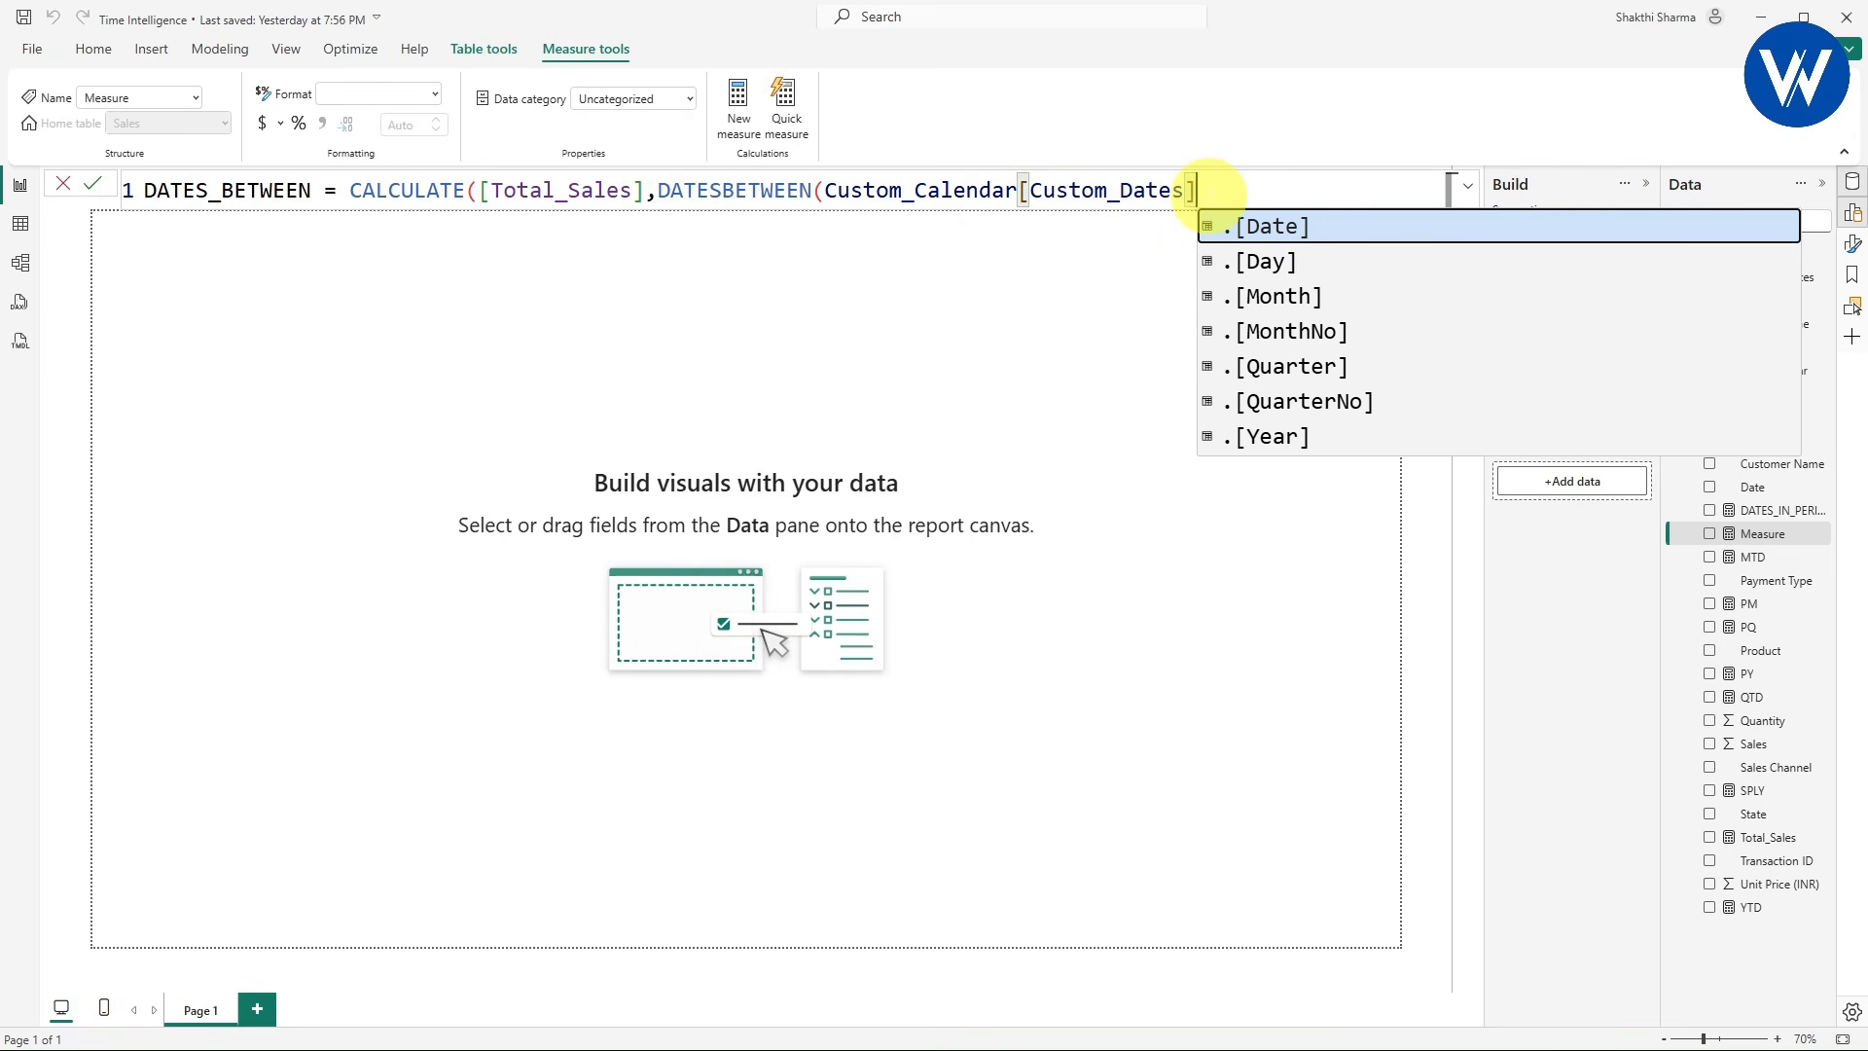
# - Complete DATESBETWEEN with start date "24-09-2023" and end date "30-09-2023", close both brackets, and commit the measure
pyautogui.write(',"24-09-2023",')
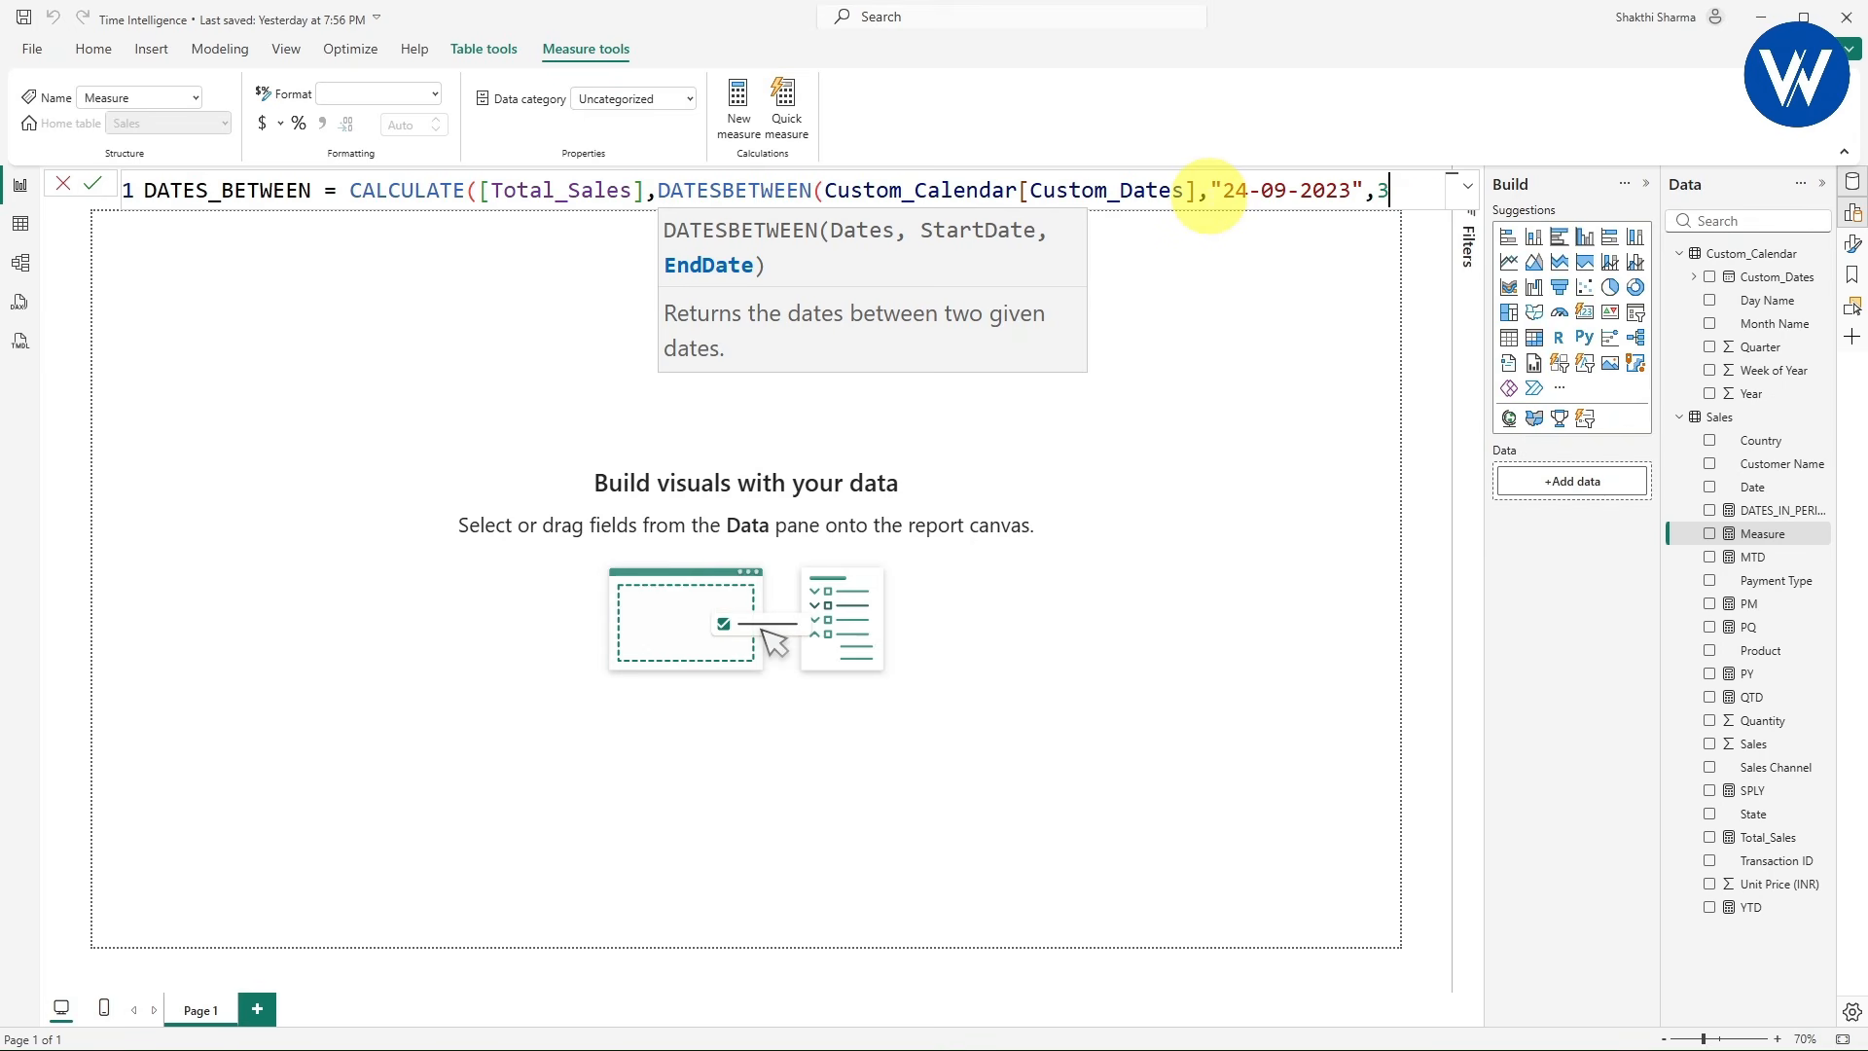
pyautogui.hotkey('shift', 'Return')
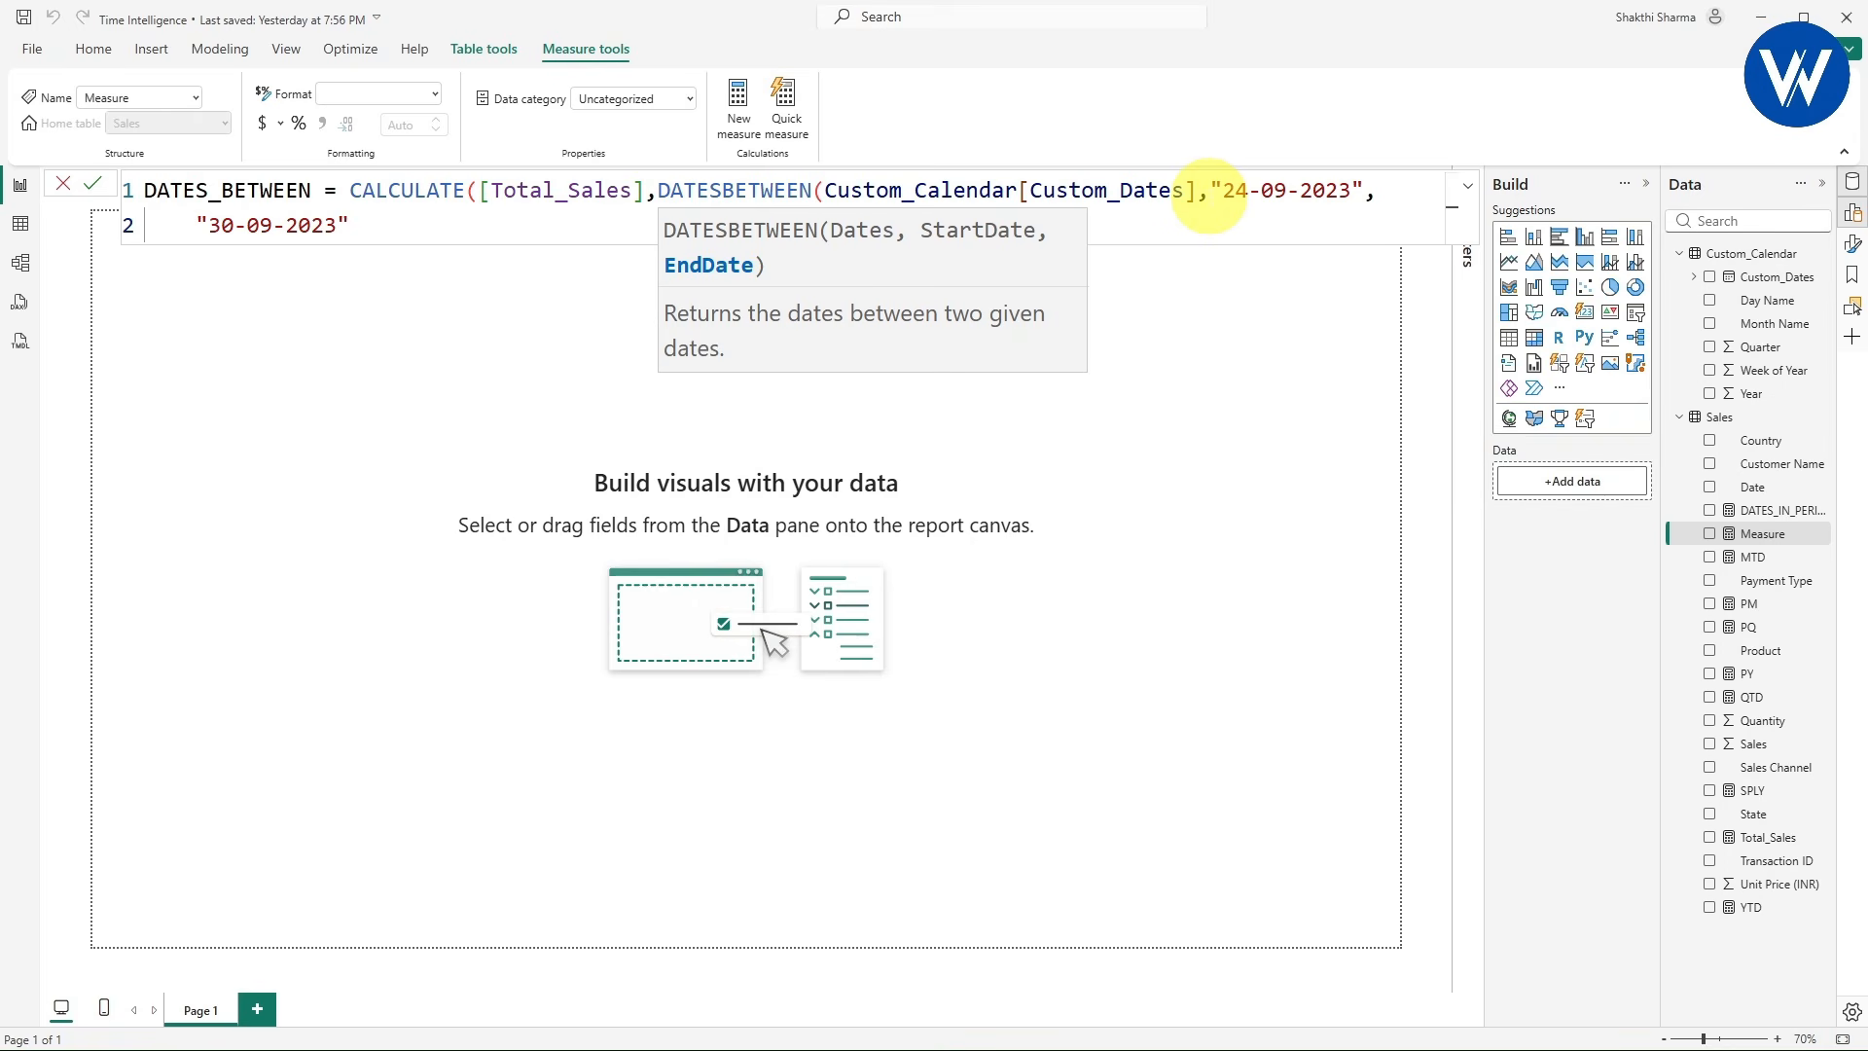
pyautogui.write(')')
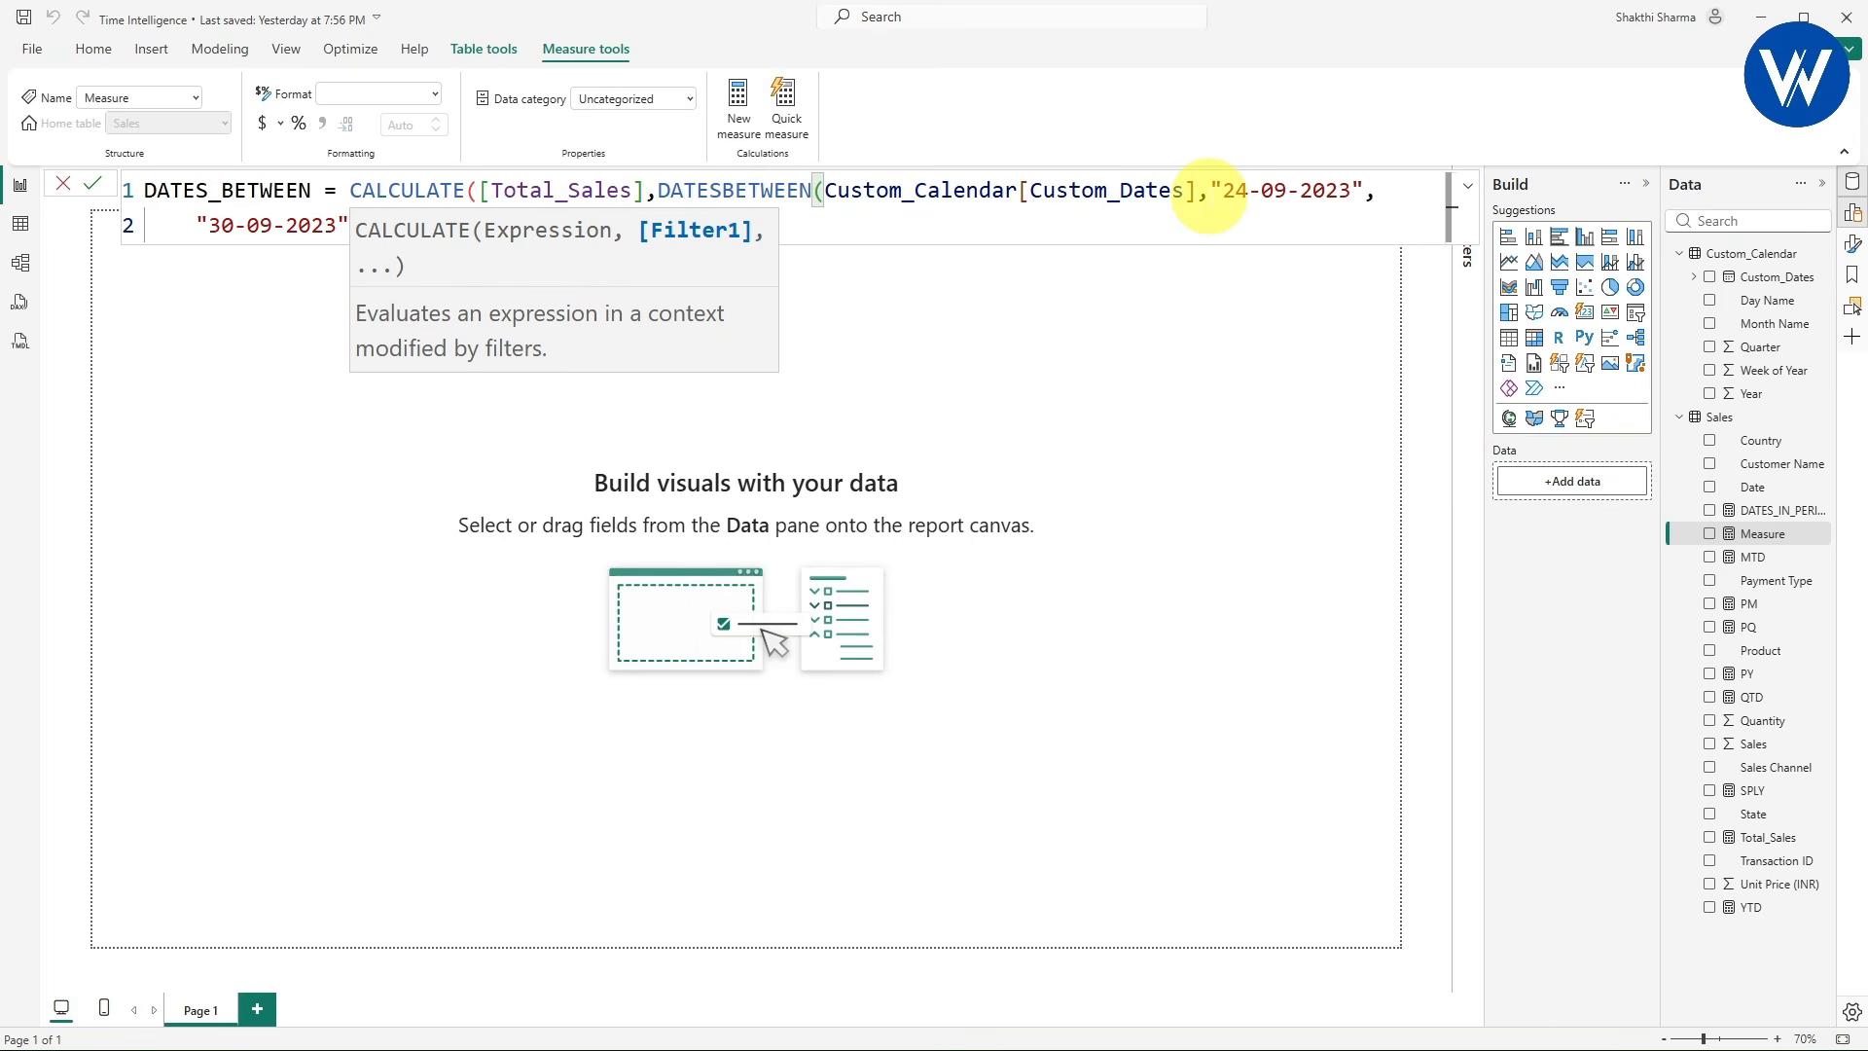
pyautogui.write(')')
pyautogui.press('Return')
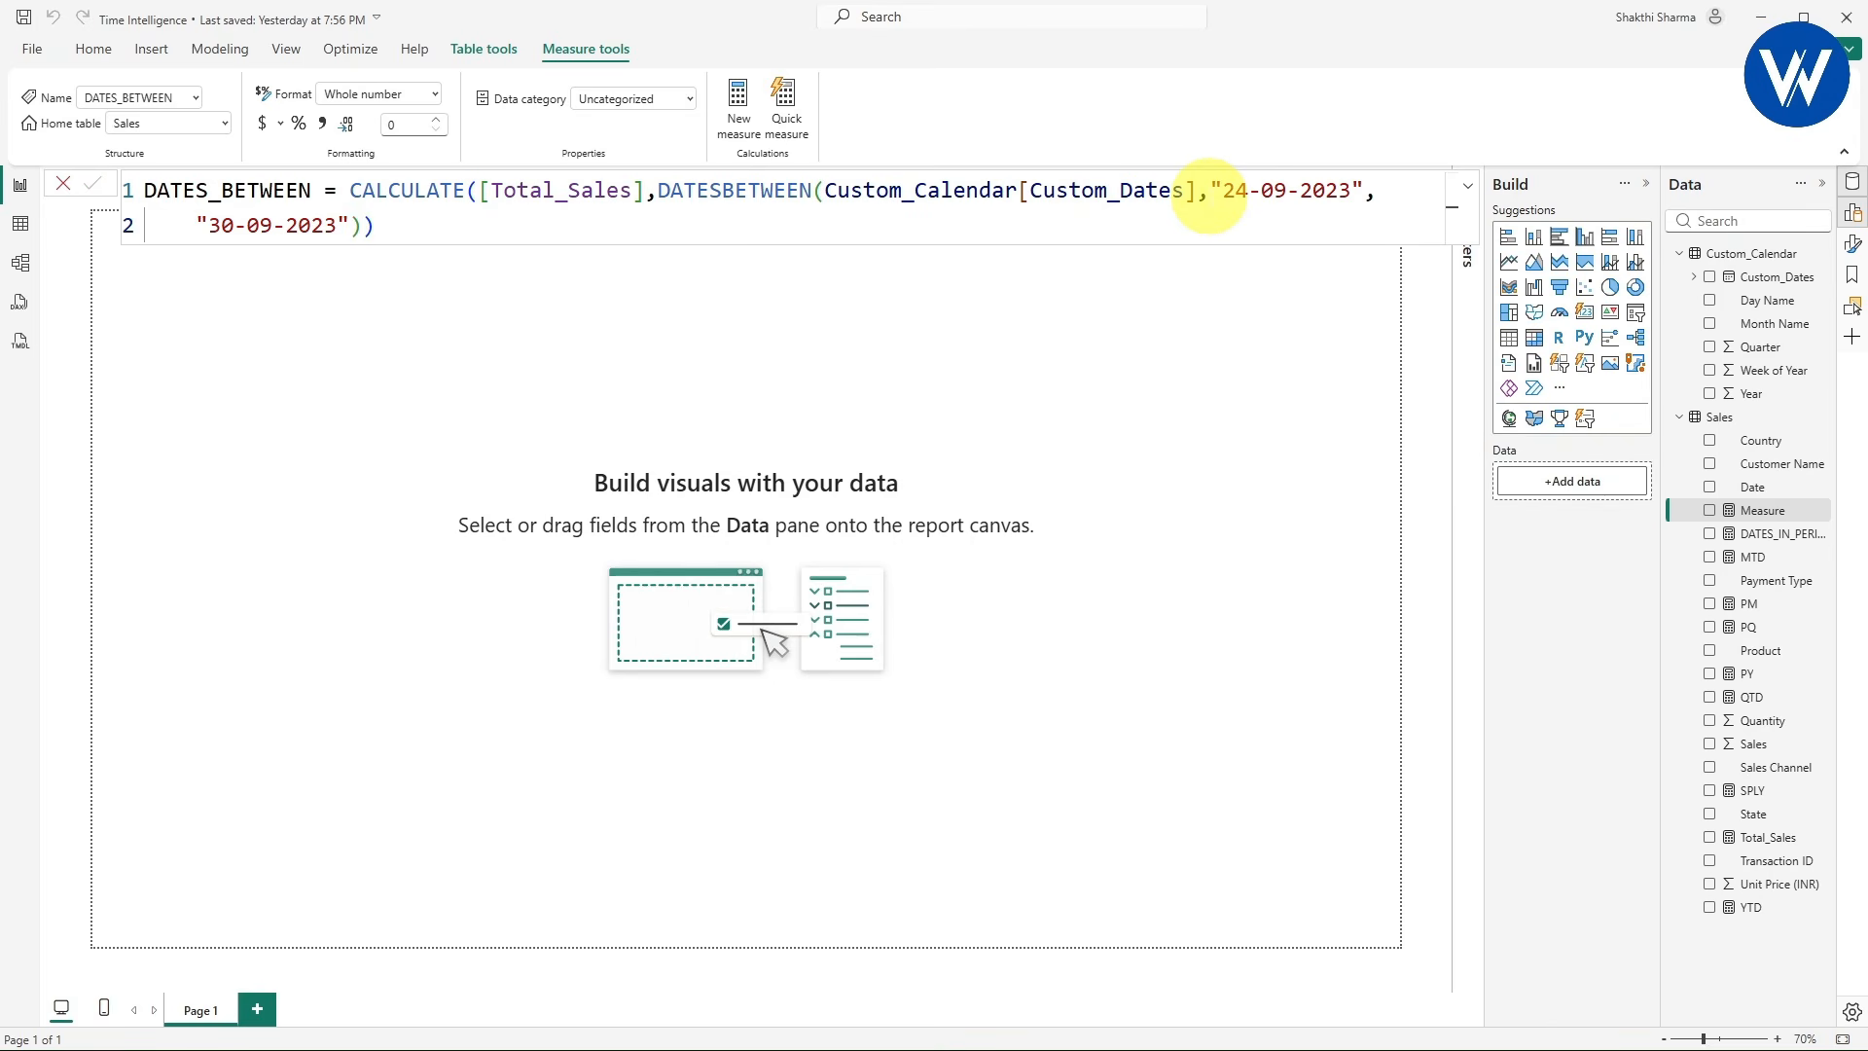
pyautogui.click(1251, 697)
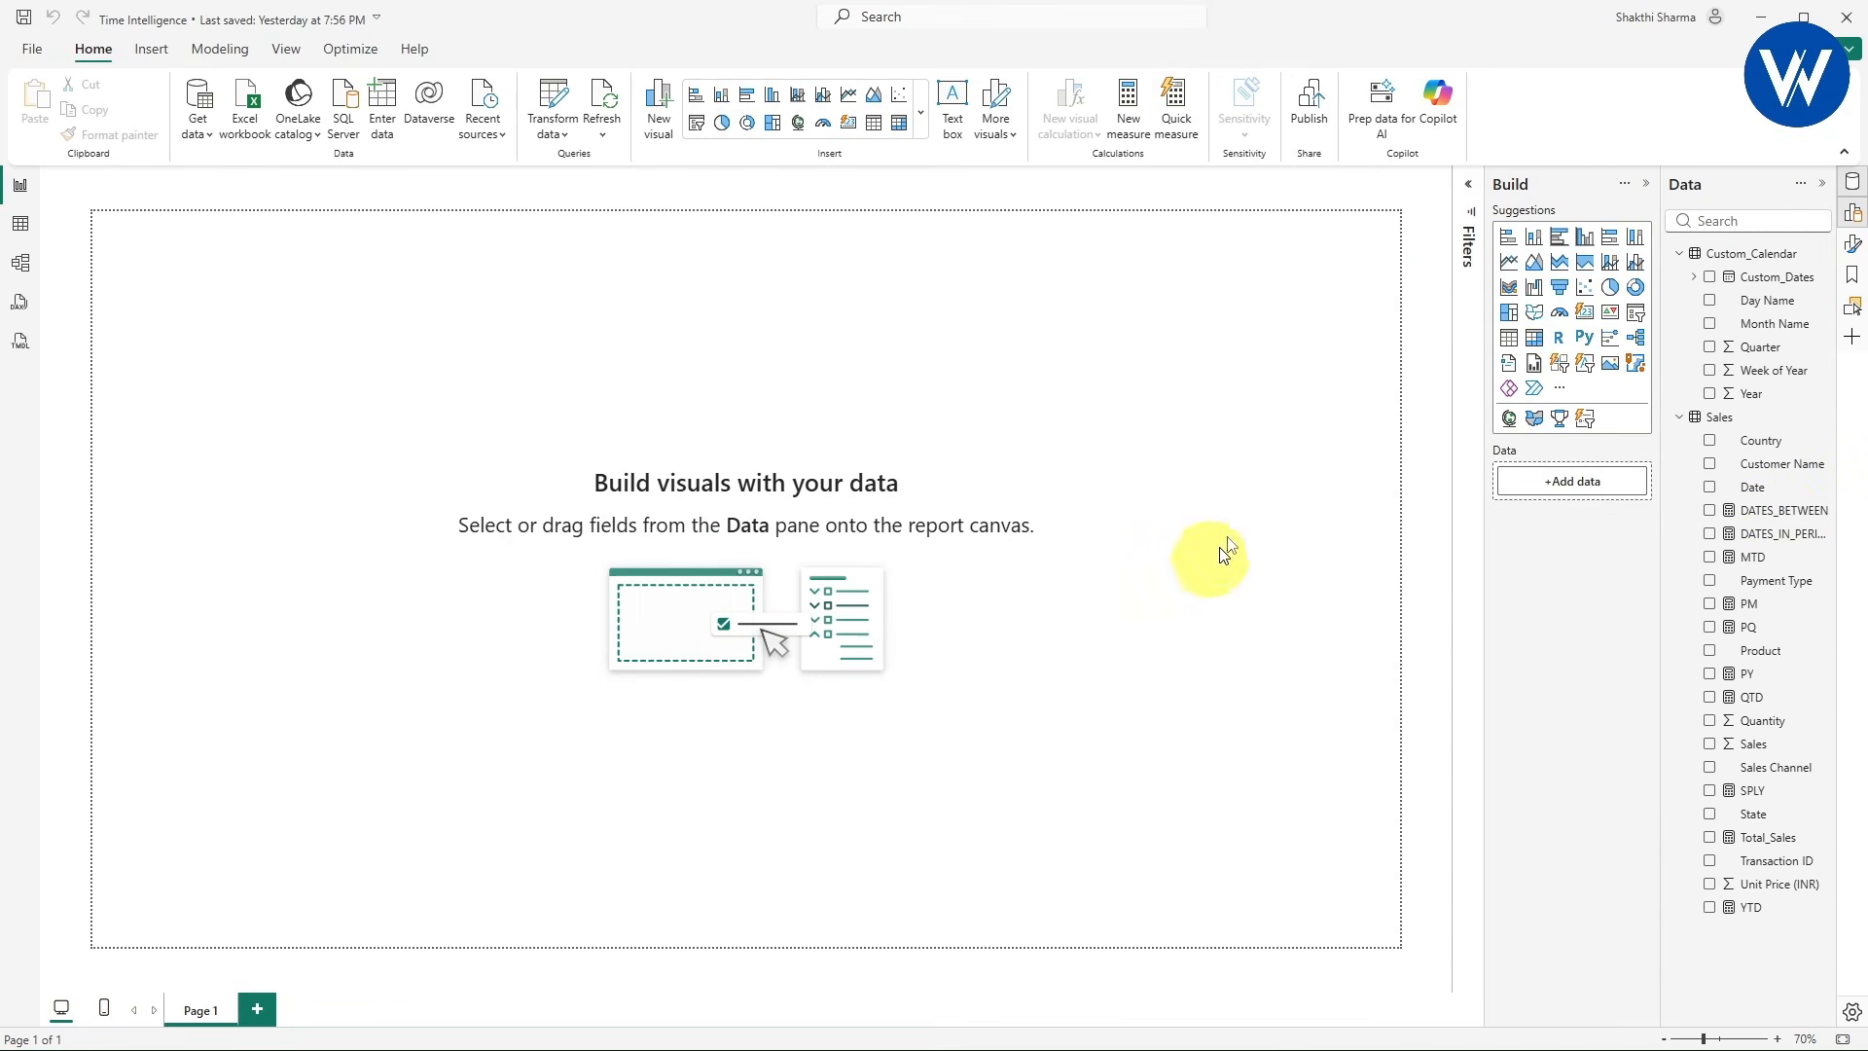
# - Insert a table visual on the page showing Custom_Dates and the Total_Sales measure
pyautogui.click(1512, 345)
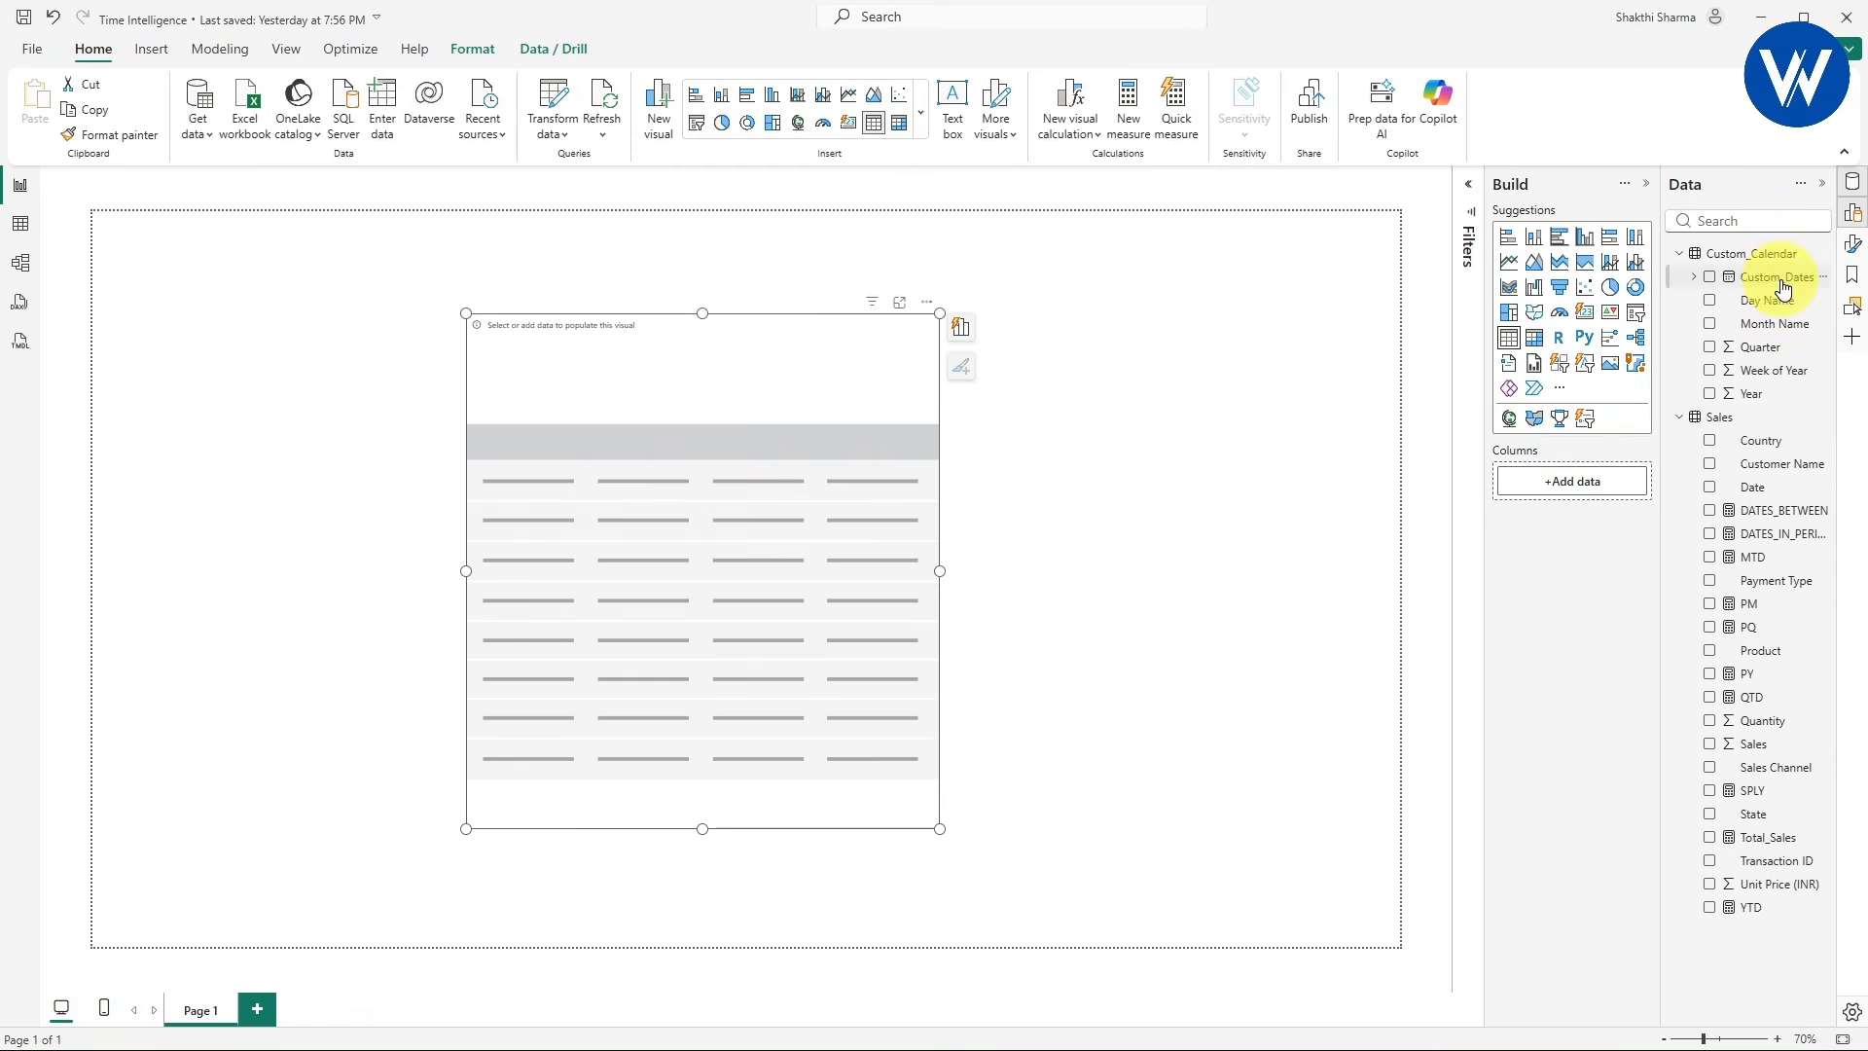
pyautogui.moveTo(1761, 277); pyautogui.dragTo(1585, 485)
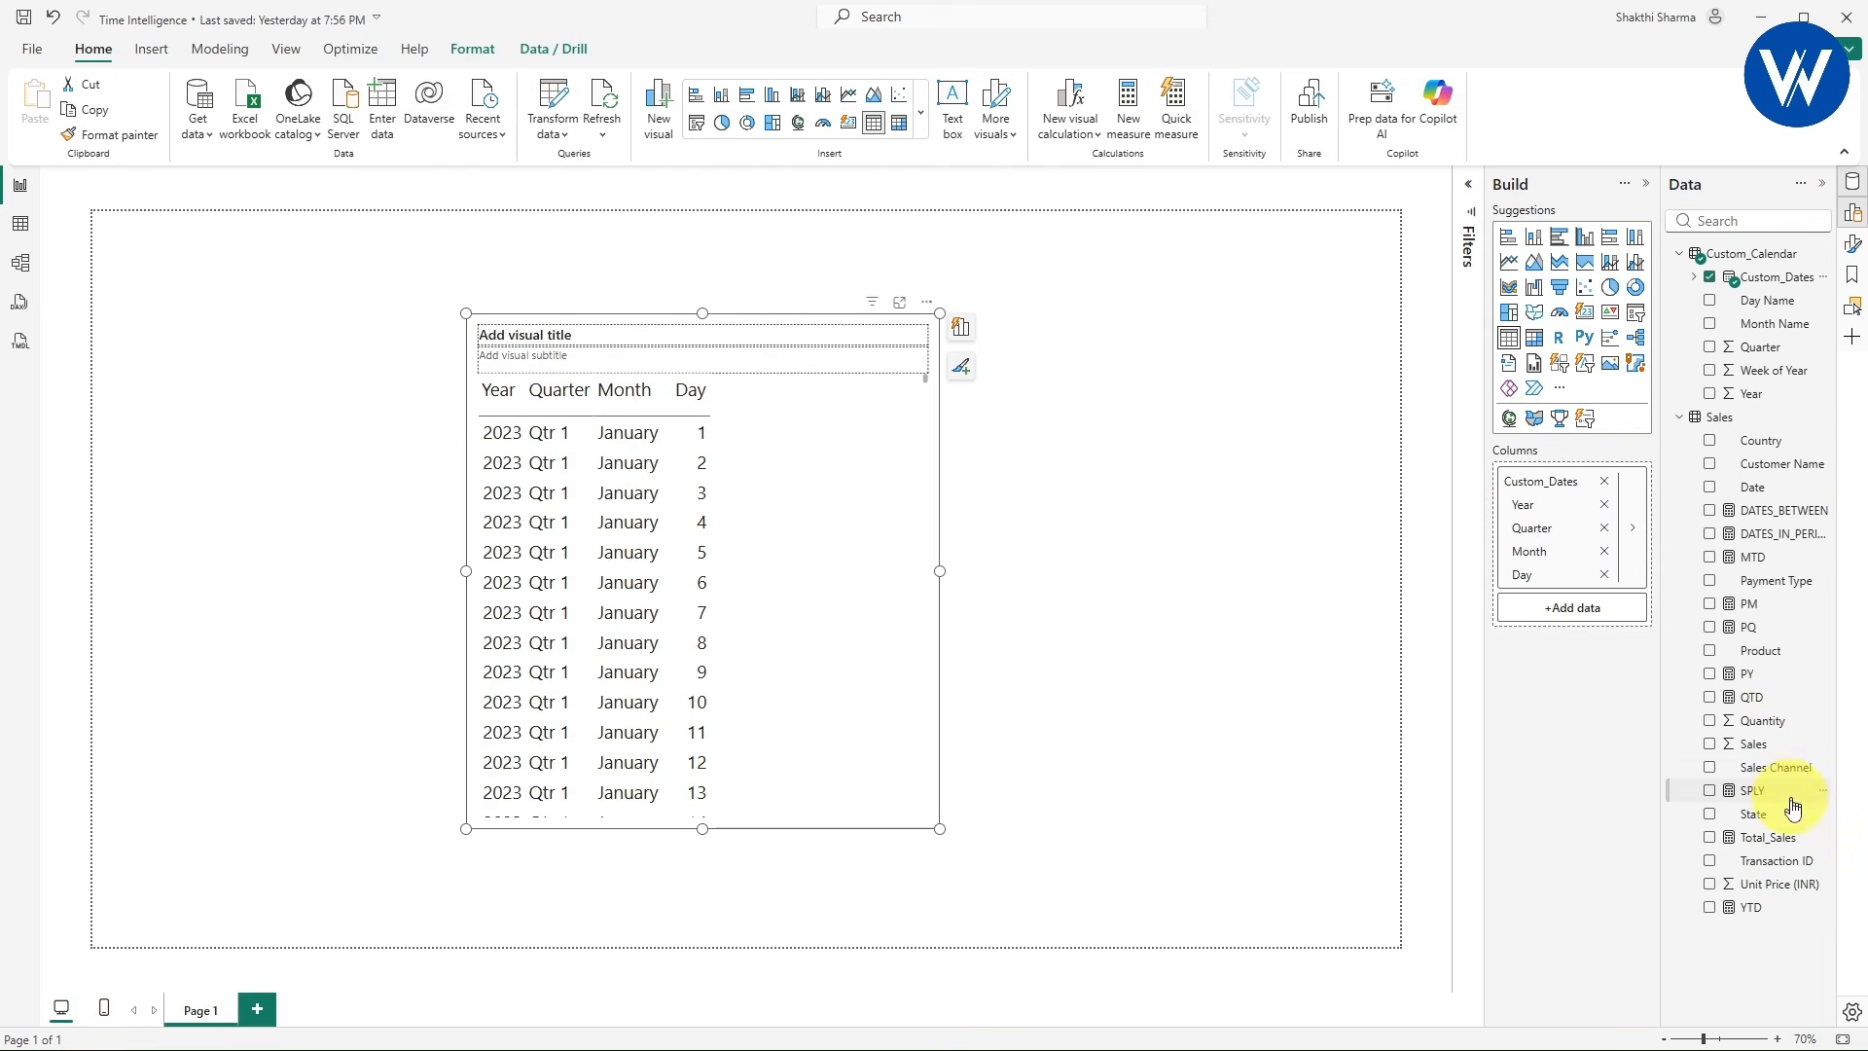
pyautogui.moveTo(1786, 839); pyautogui.dragTo(1595, 615)
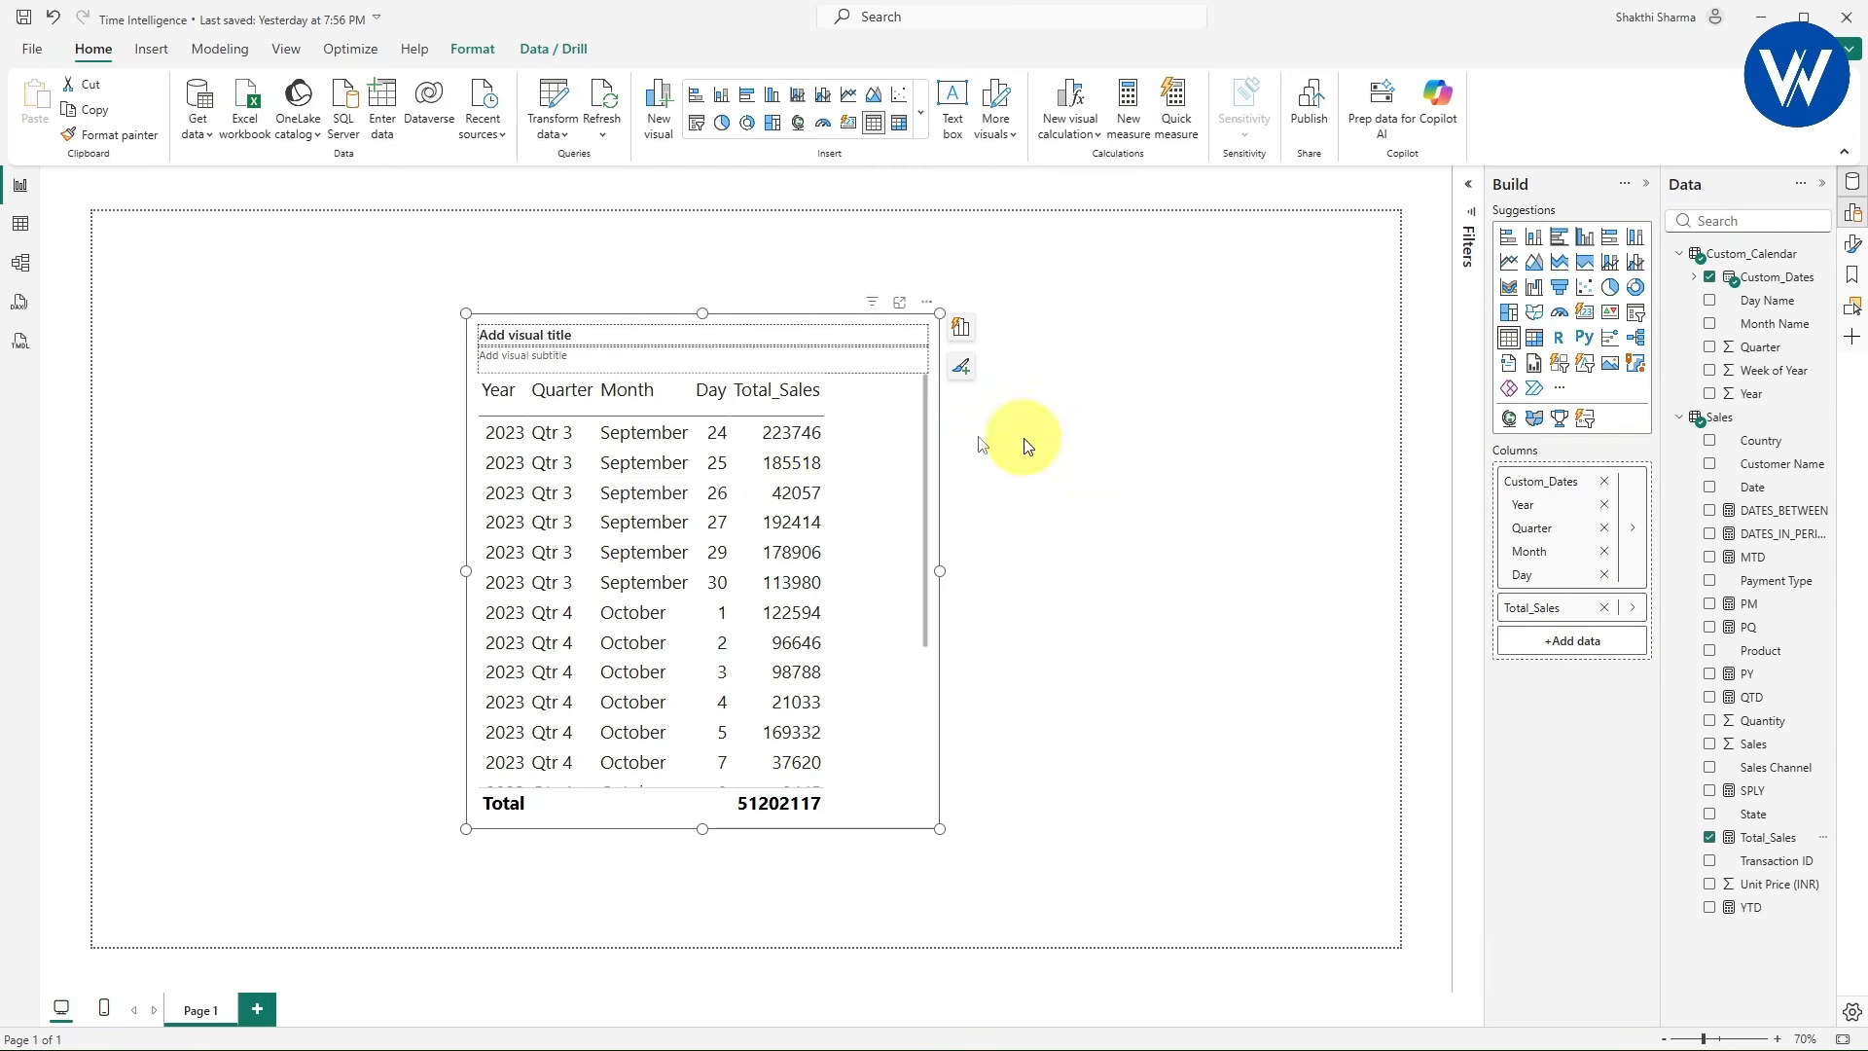
pyautogui.scroll(-3, 775, 501)
pyautogui.scroll(3, 771, 513)
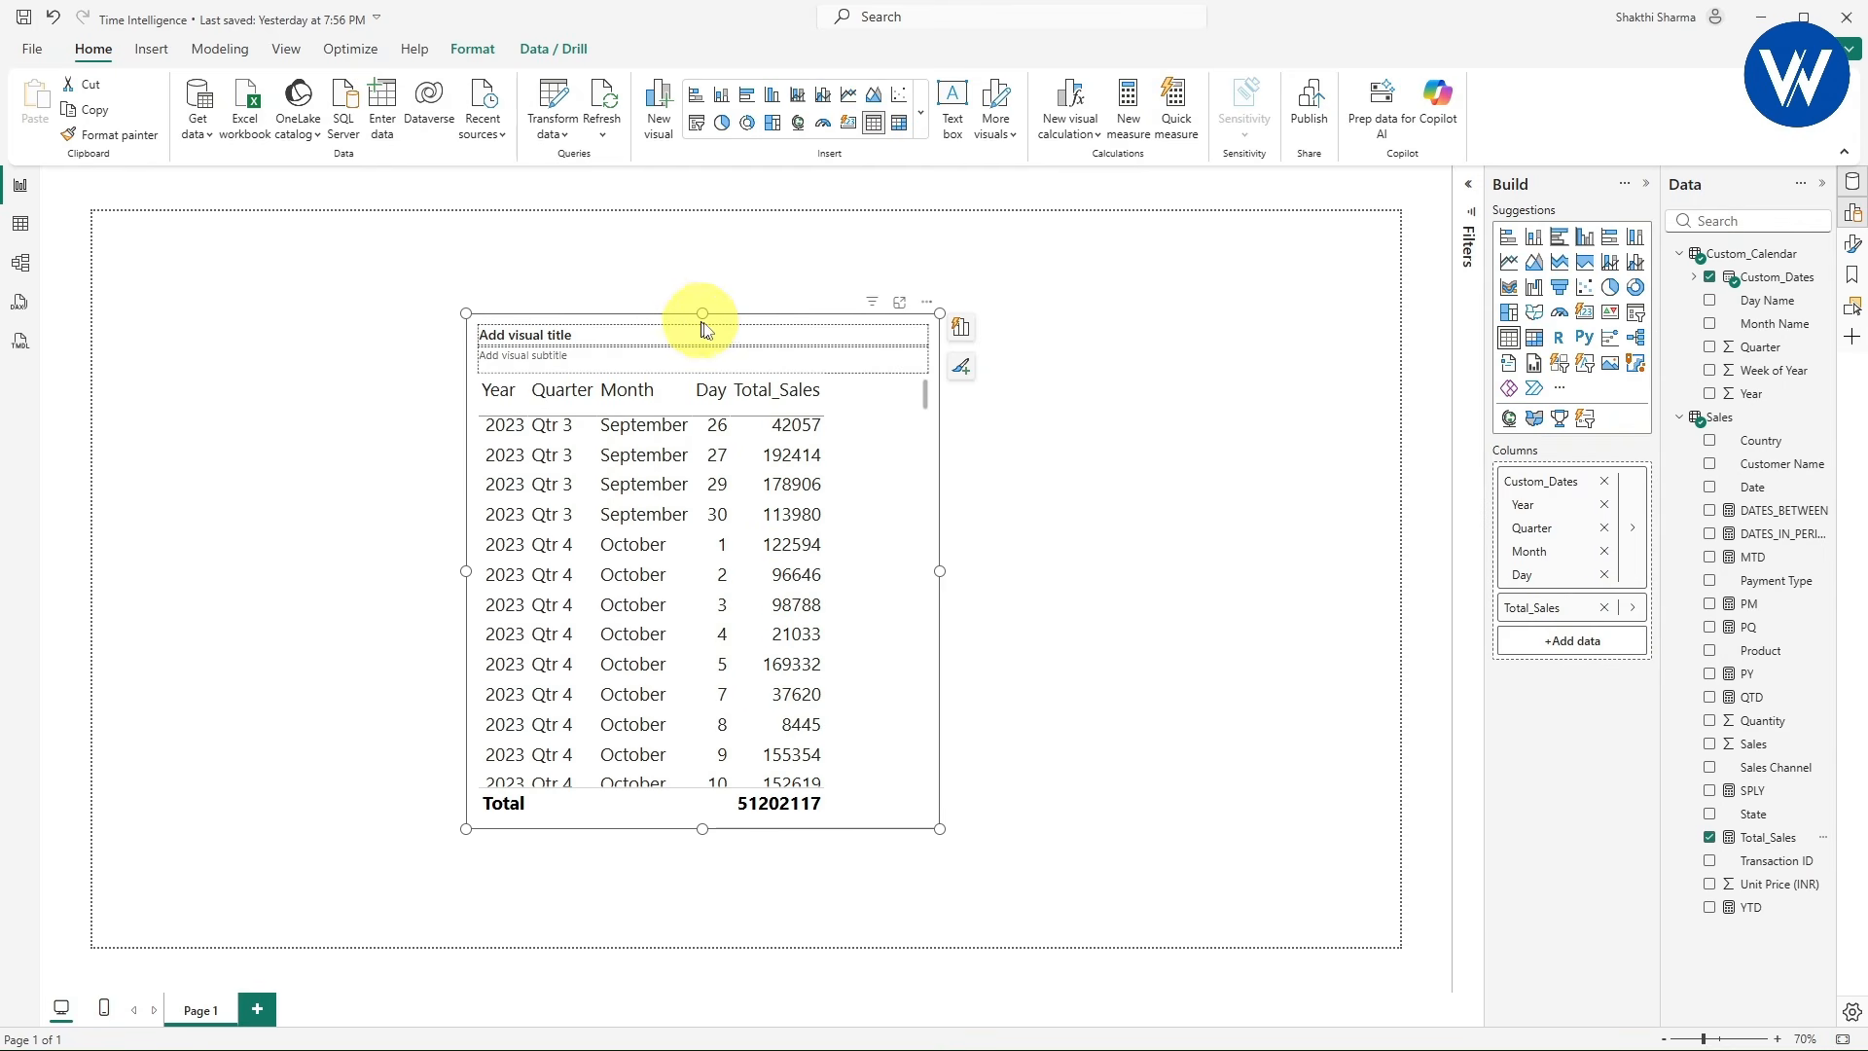
# - Move the sales table toward the left side of the report page and deselect it
pyautogui.moveTo(683, 326); pyautogui.dragTo(473, 307)
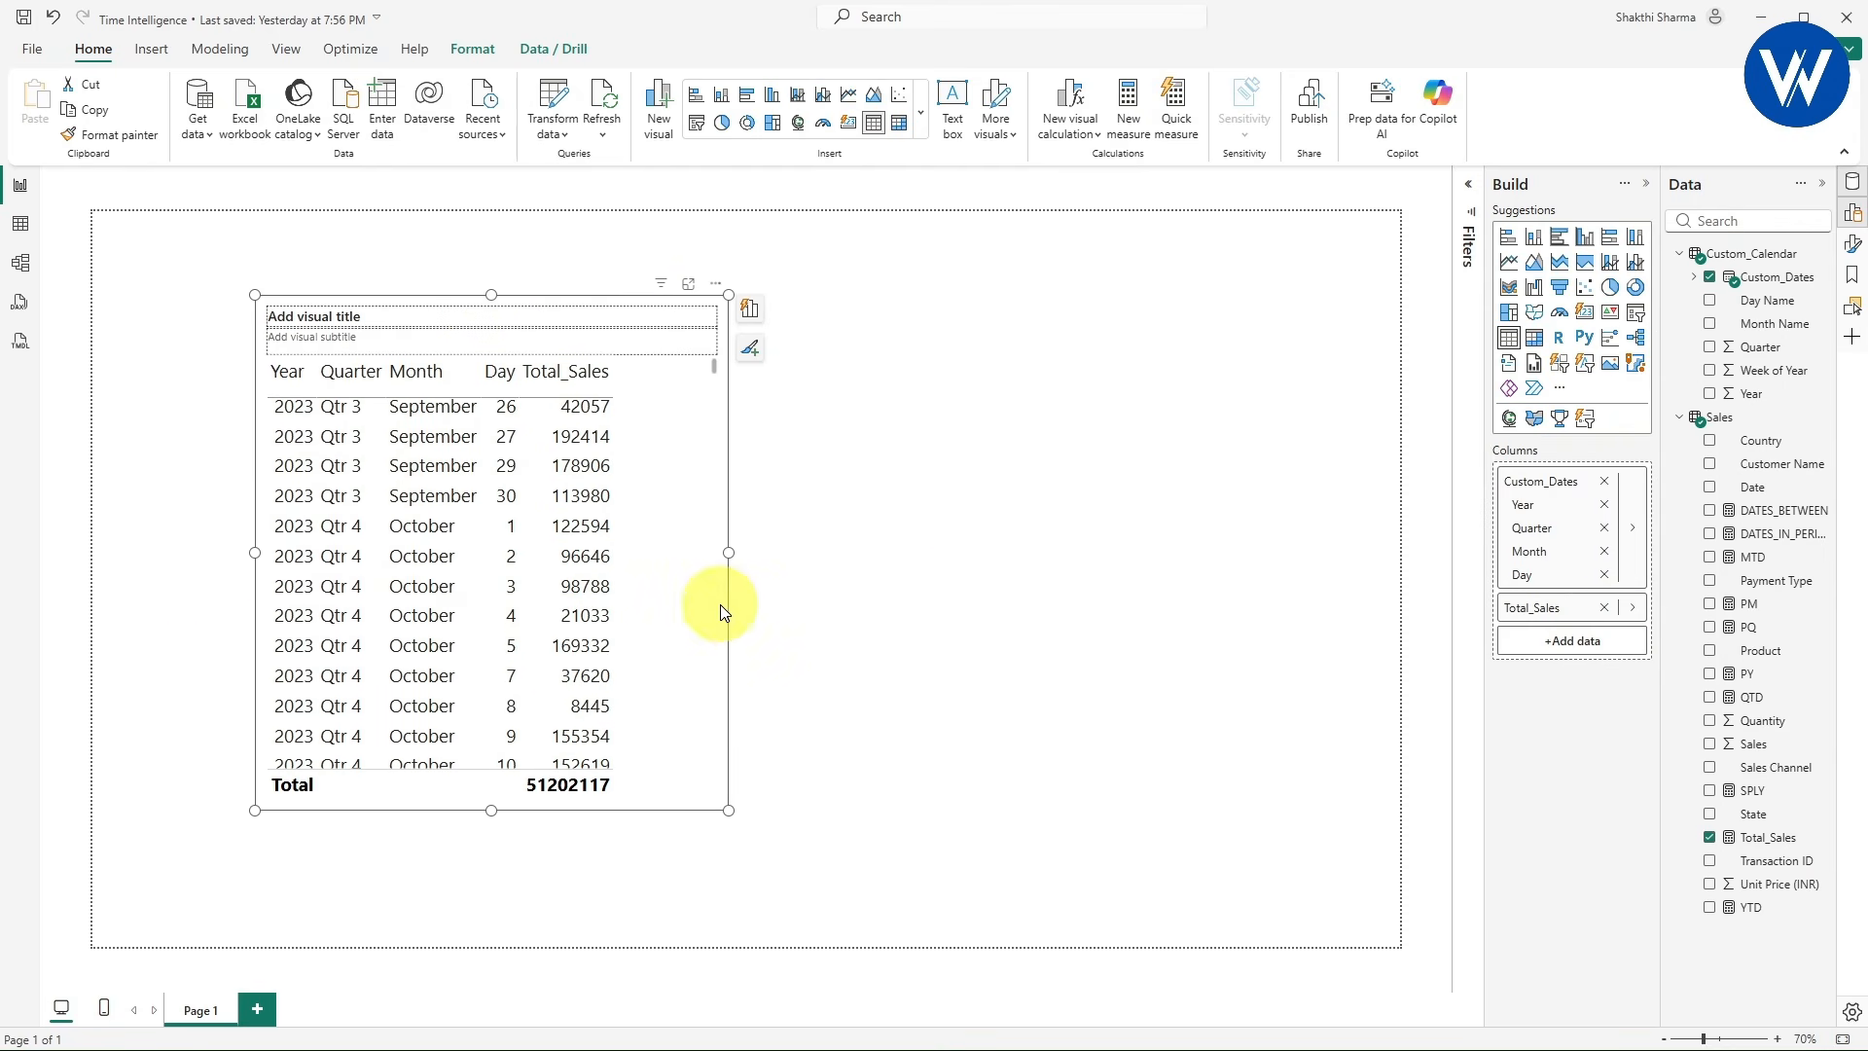
pyautogui.click(995, 595)
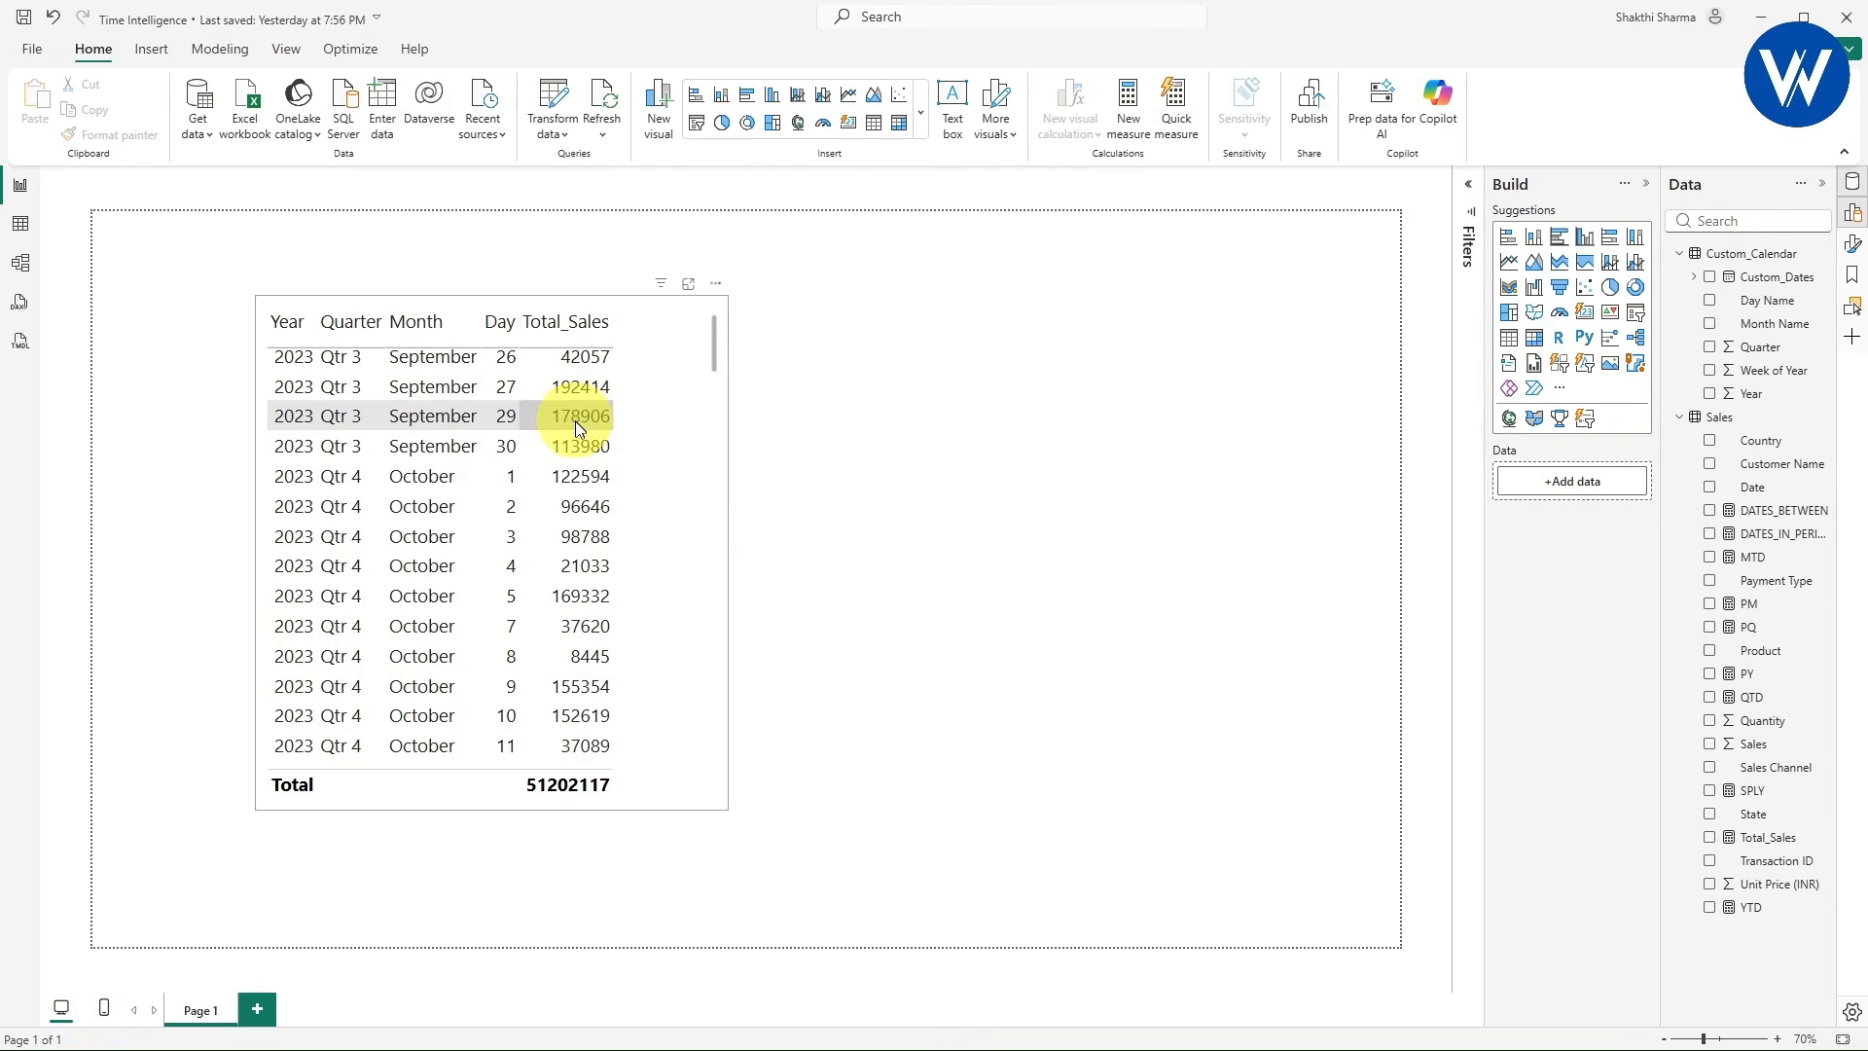
pyautogui.click(730, 646)
pyautogui.click(1240, 494)
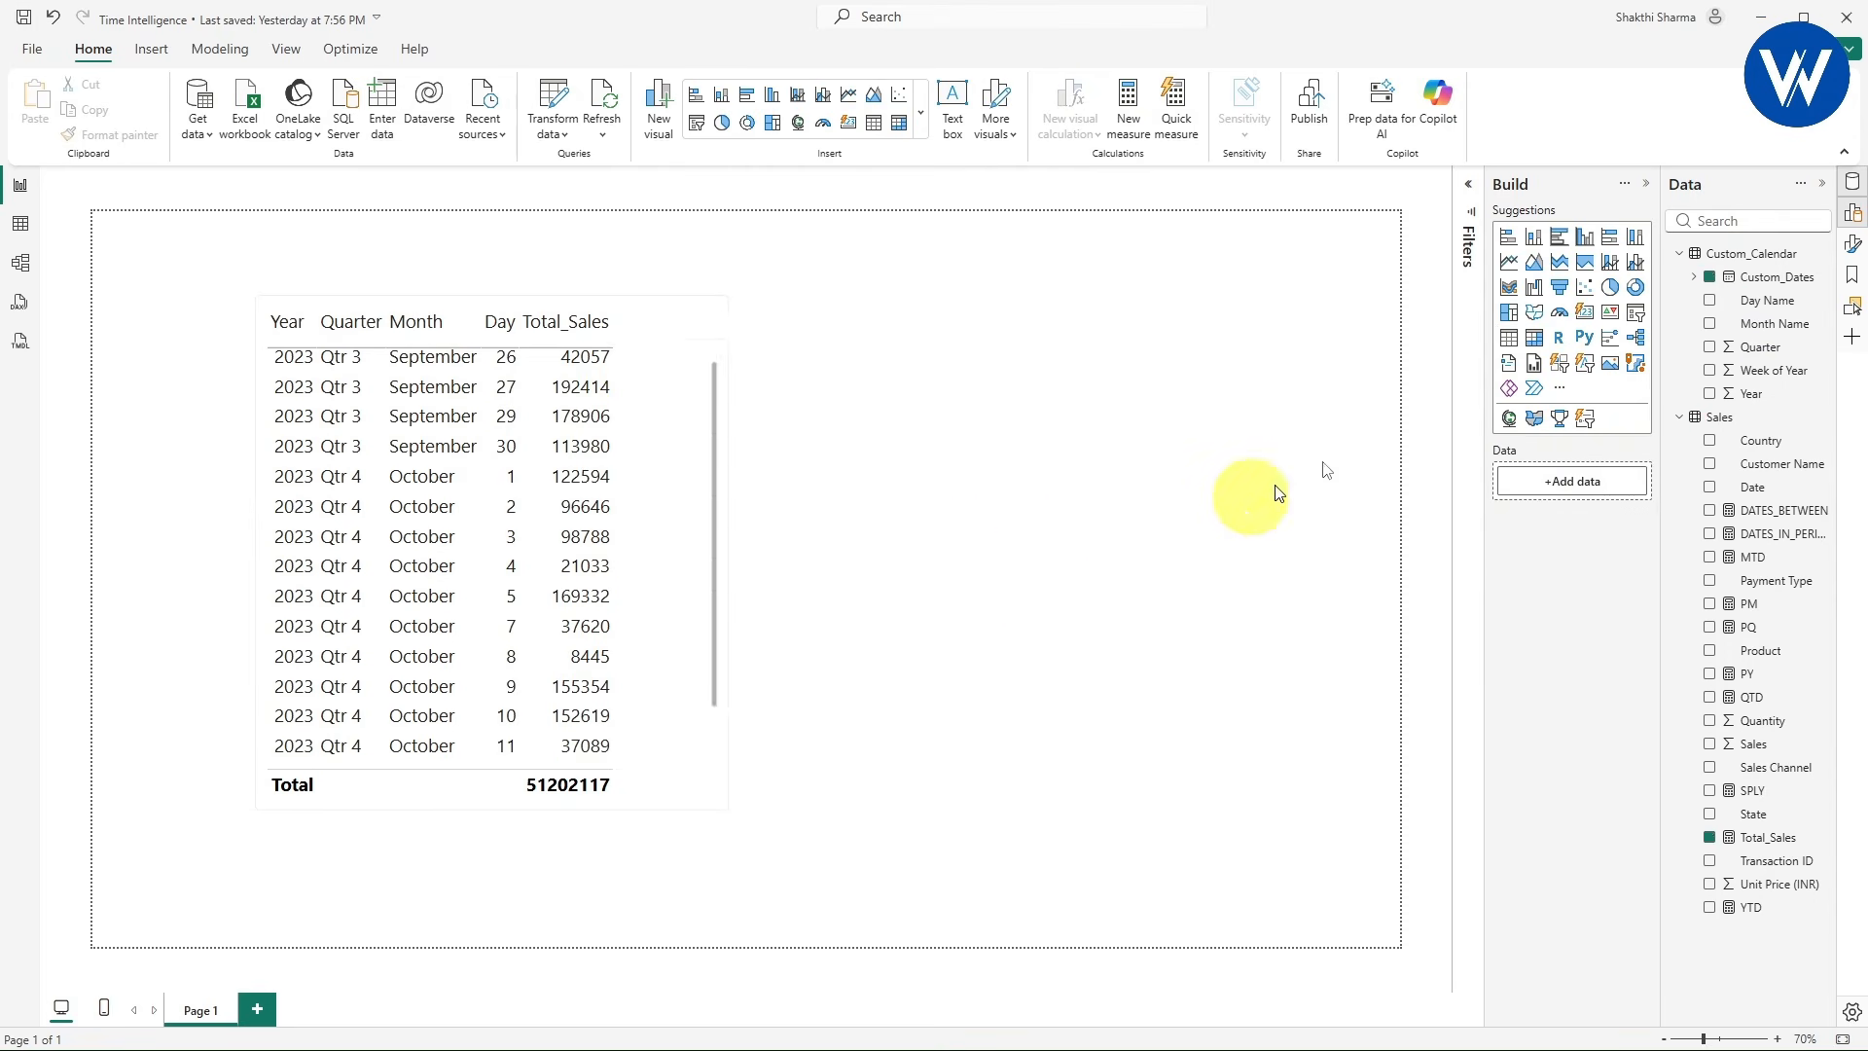
# - Add a card visual showing the DATES_BETWEEN measure, enlarge it, and place it beside the sales table
pyautogui.click(1585, 312)
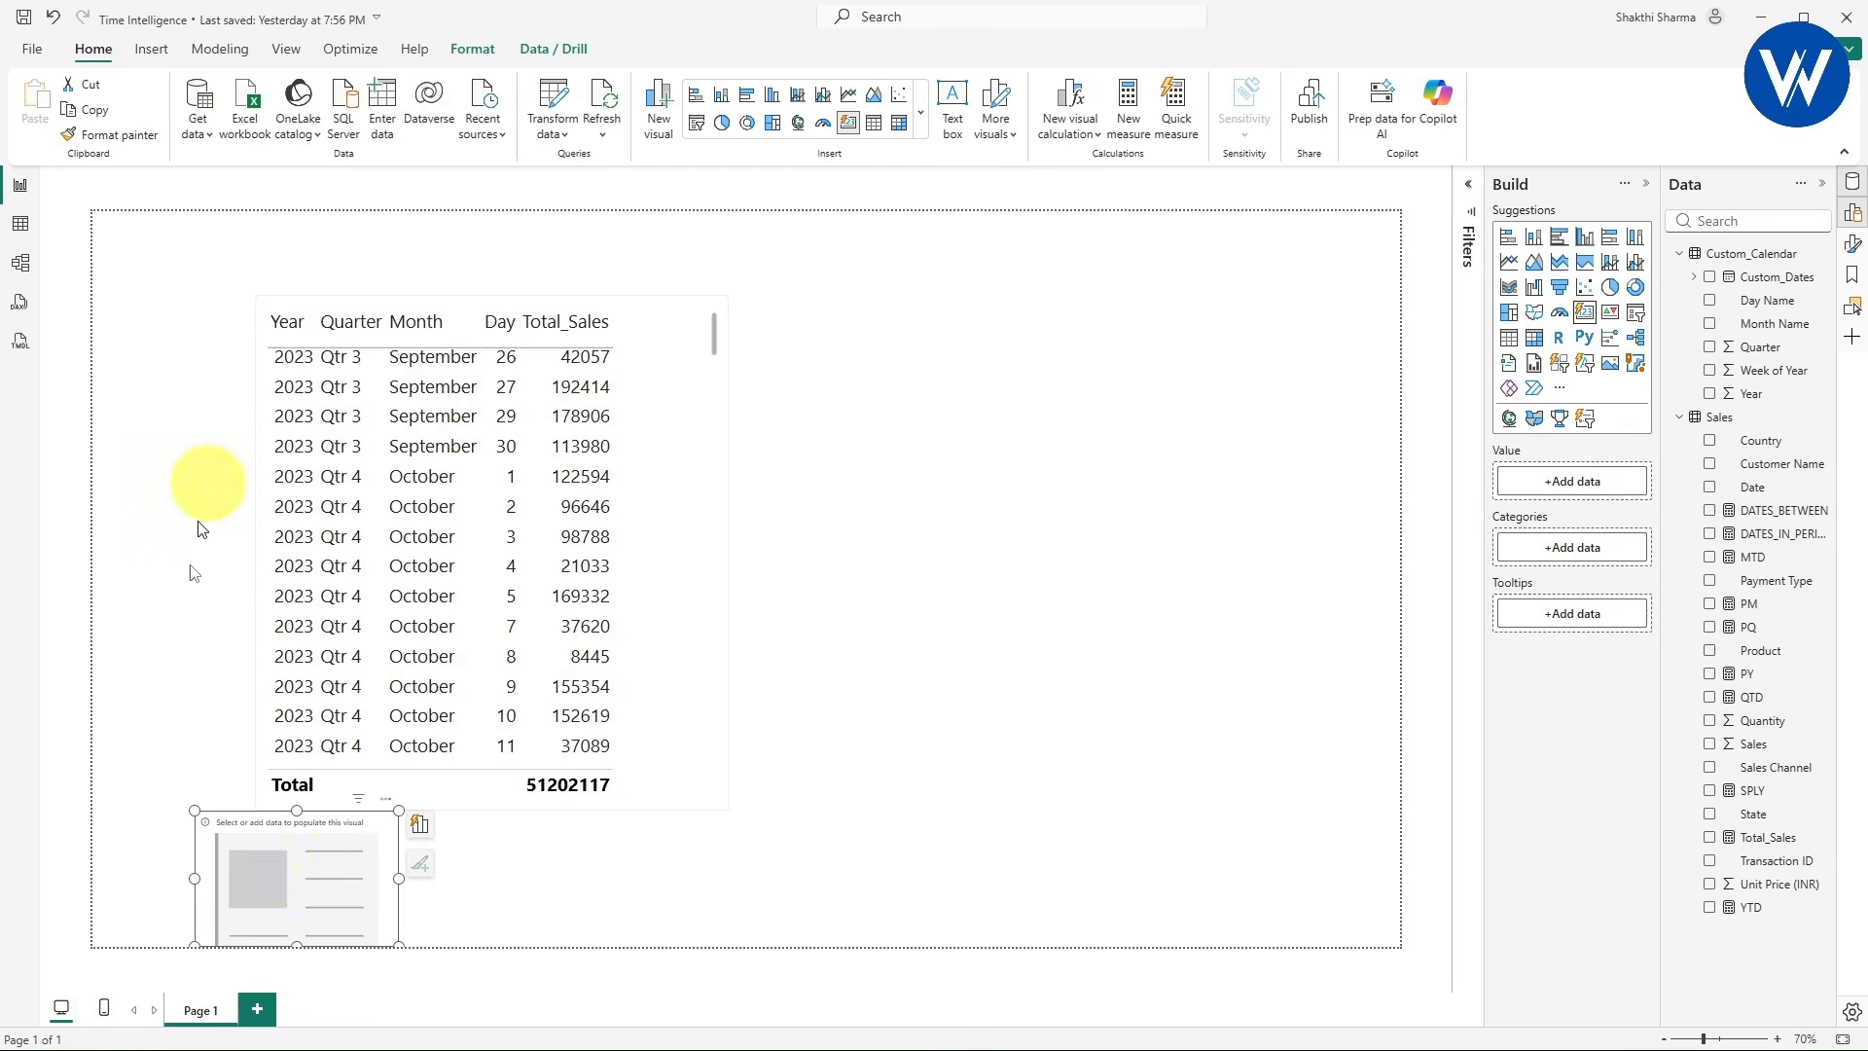
pyautogui.moveTo(279, 868); pyautogui.dragTo(969, 412)
pyautogui.moveTo(1087, 492); pyautogui.dragTo(1230, 612)
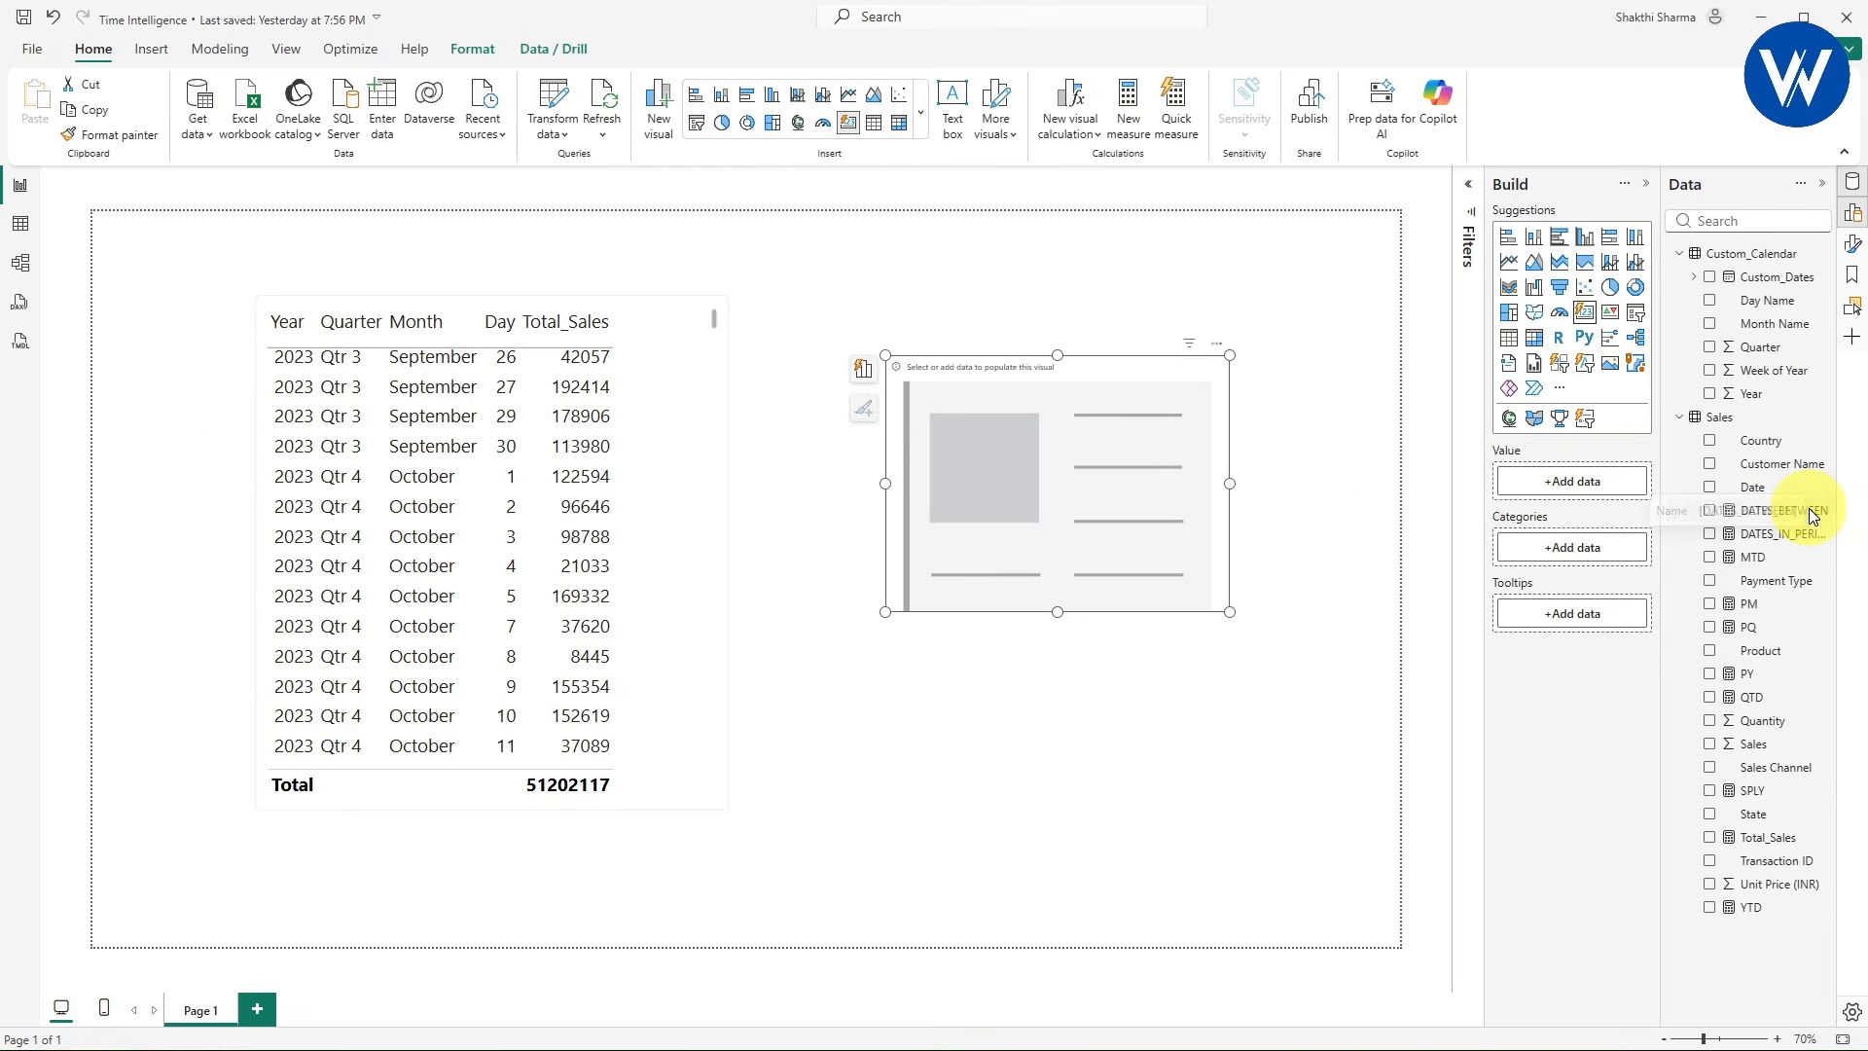
pyautogui.moveTo(1807, 508); pyautogui.dragTo(1597, 485)
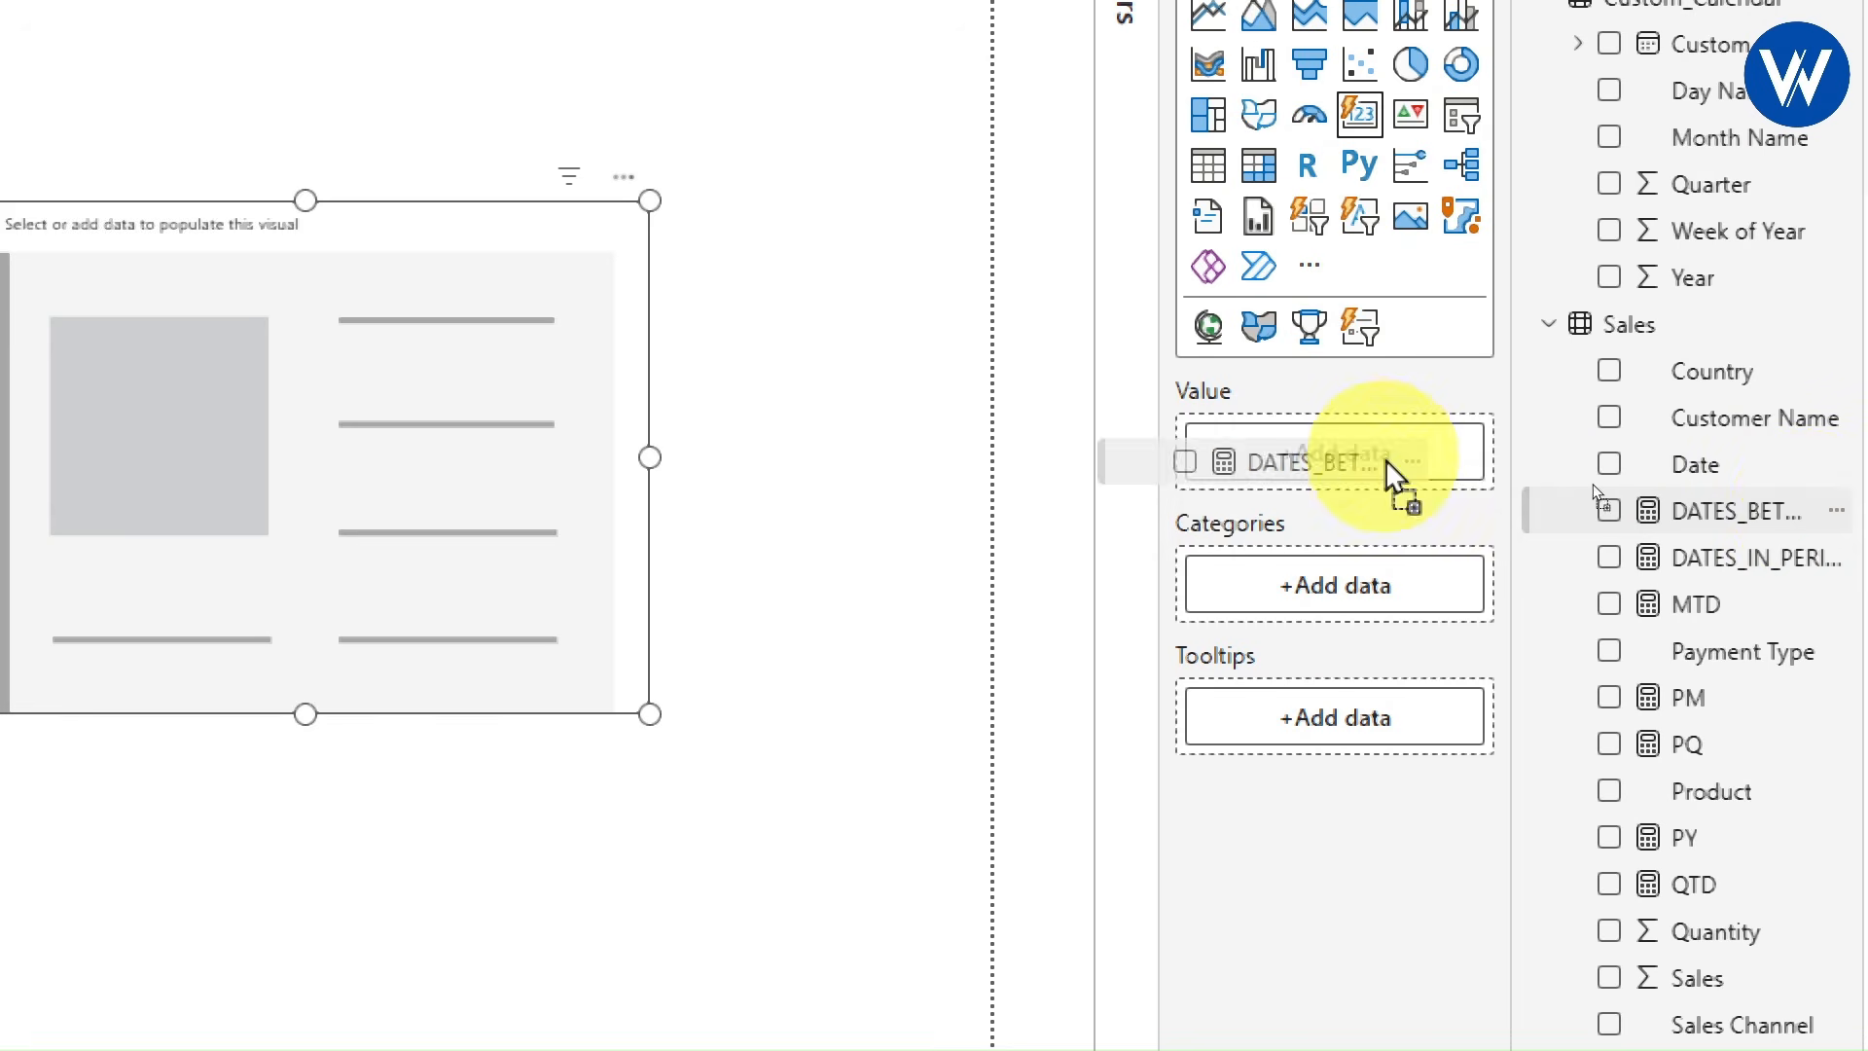
pyautogui.moveTo(1385, 459); pyautogui.dragTo(1368, 459)
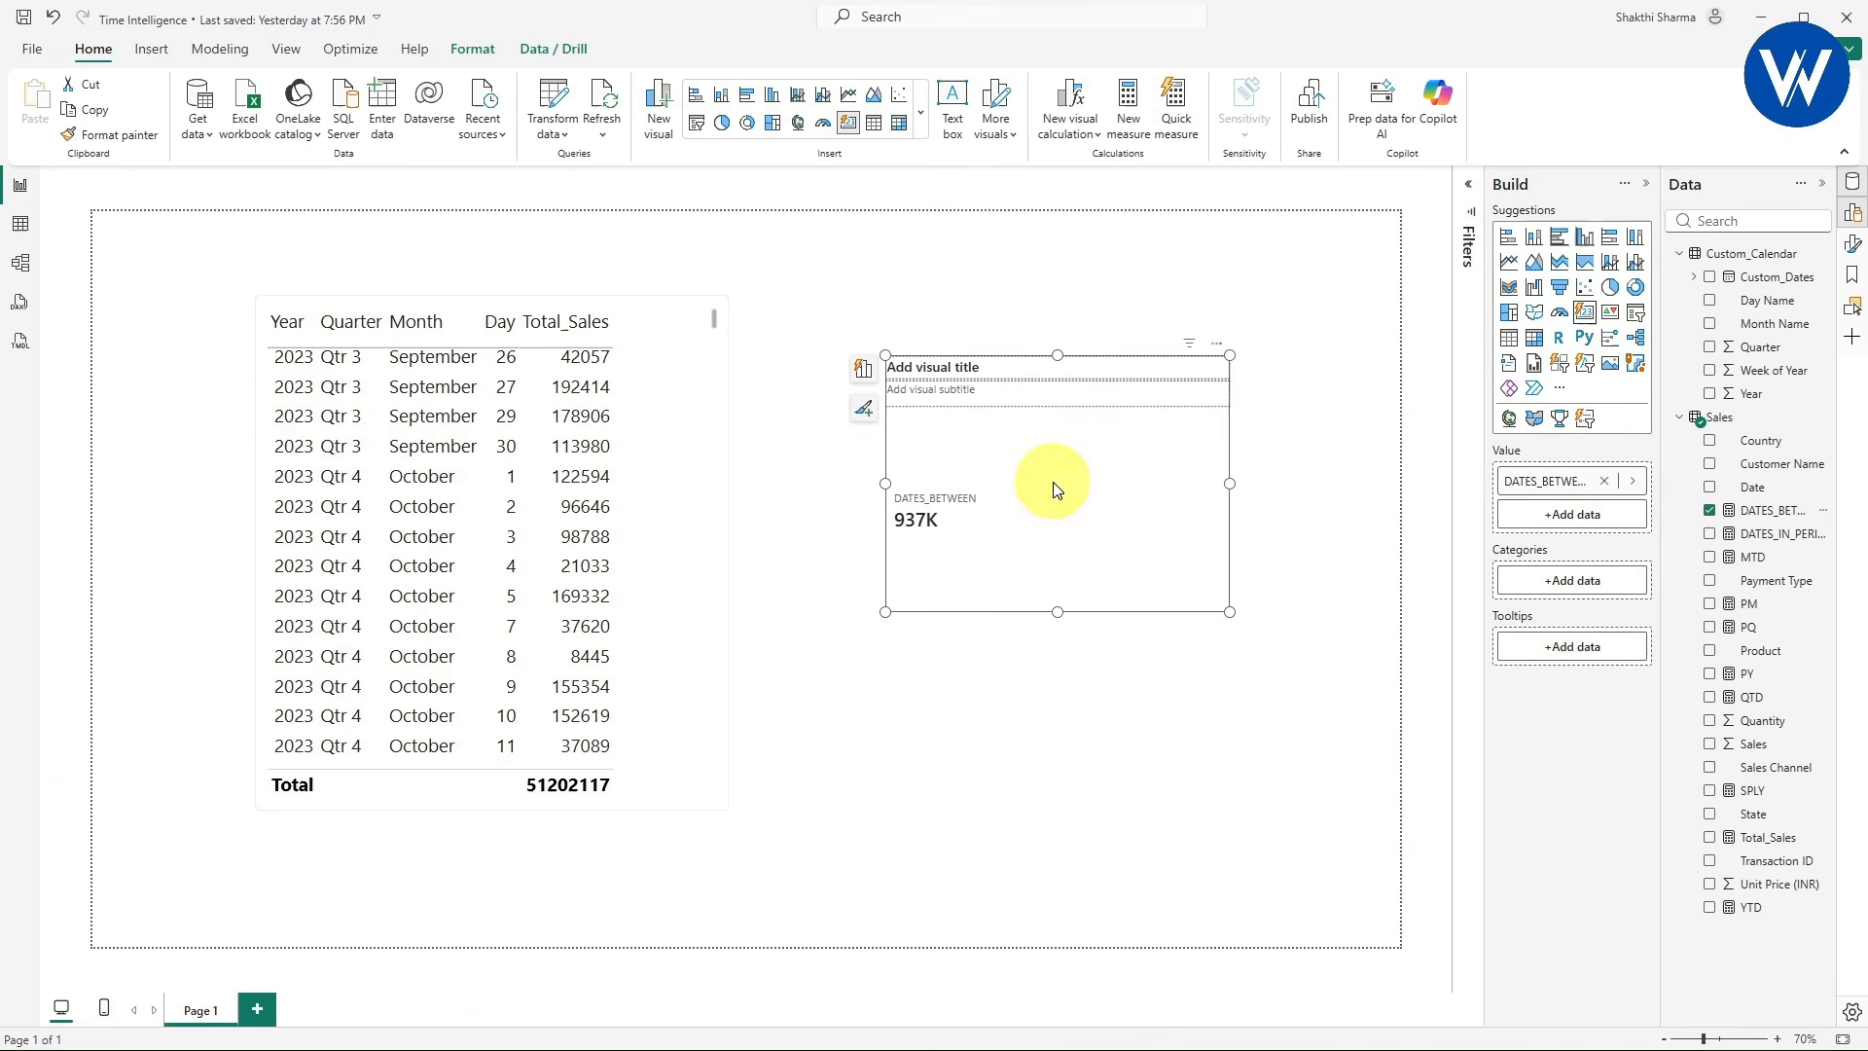
pyautogui.moveTo(908, 467); pyautogui.dragTo(829, 418)
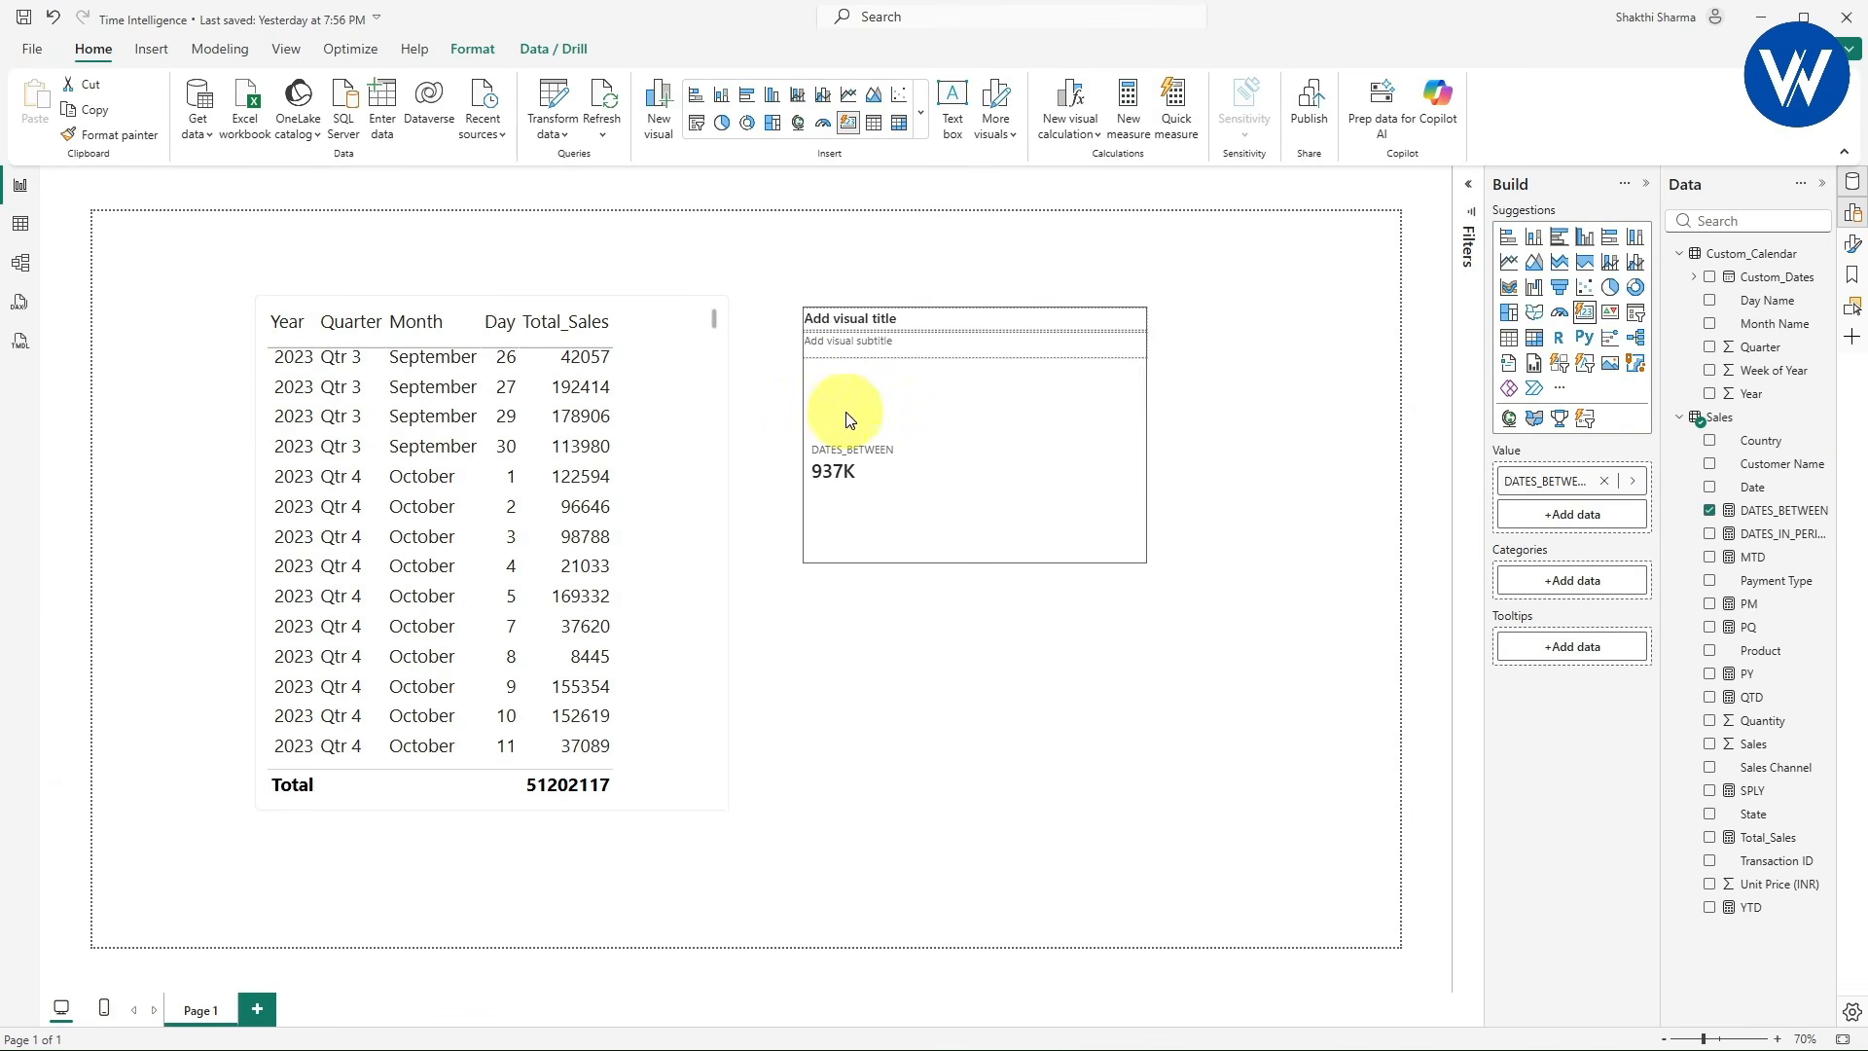
# - Turn off the card's title and set the font size of the DATES_BETWEEN callout value to 40
pyautogui.click(1854, 245)
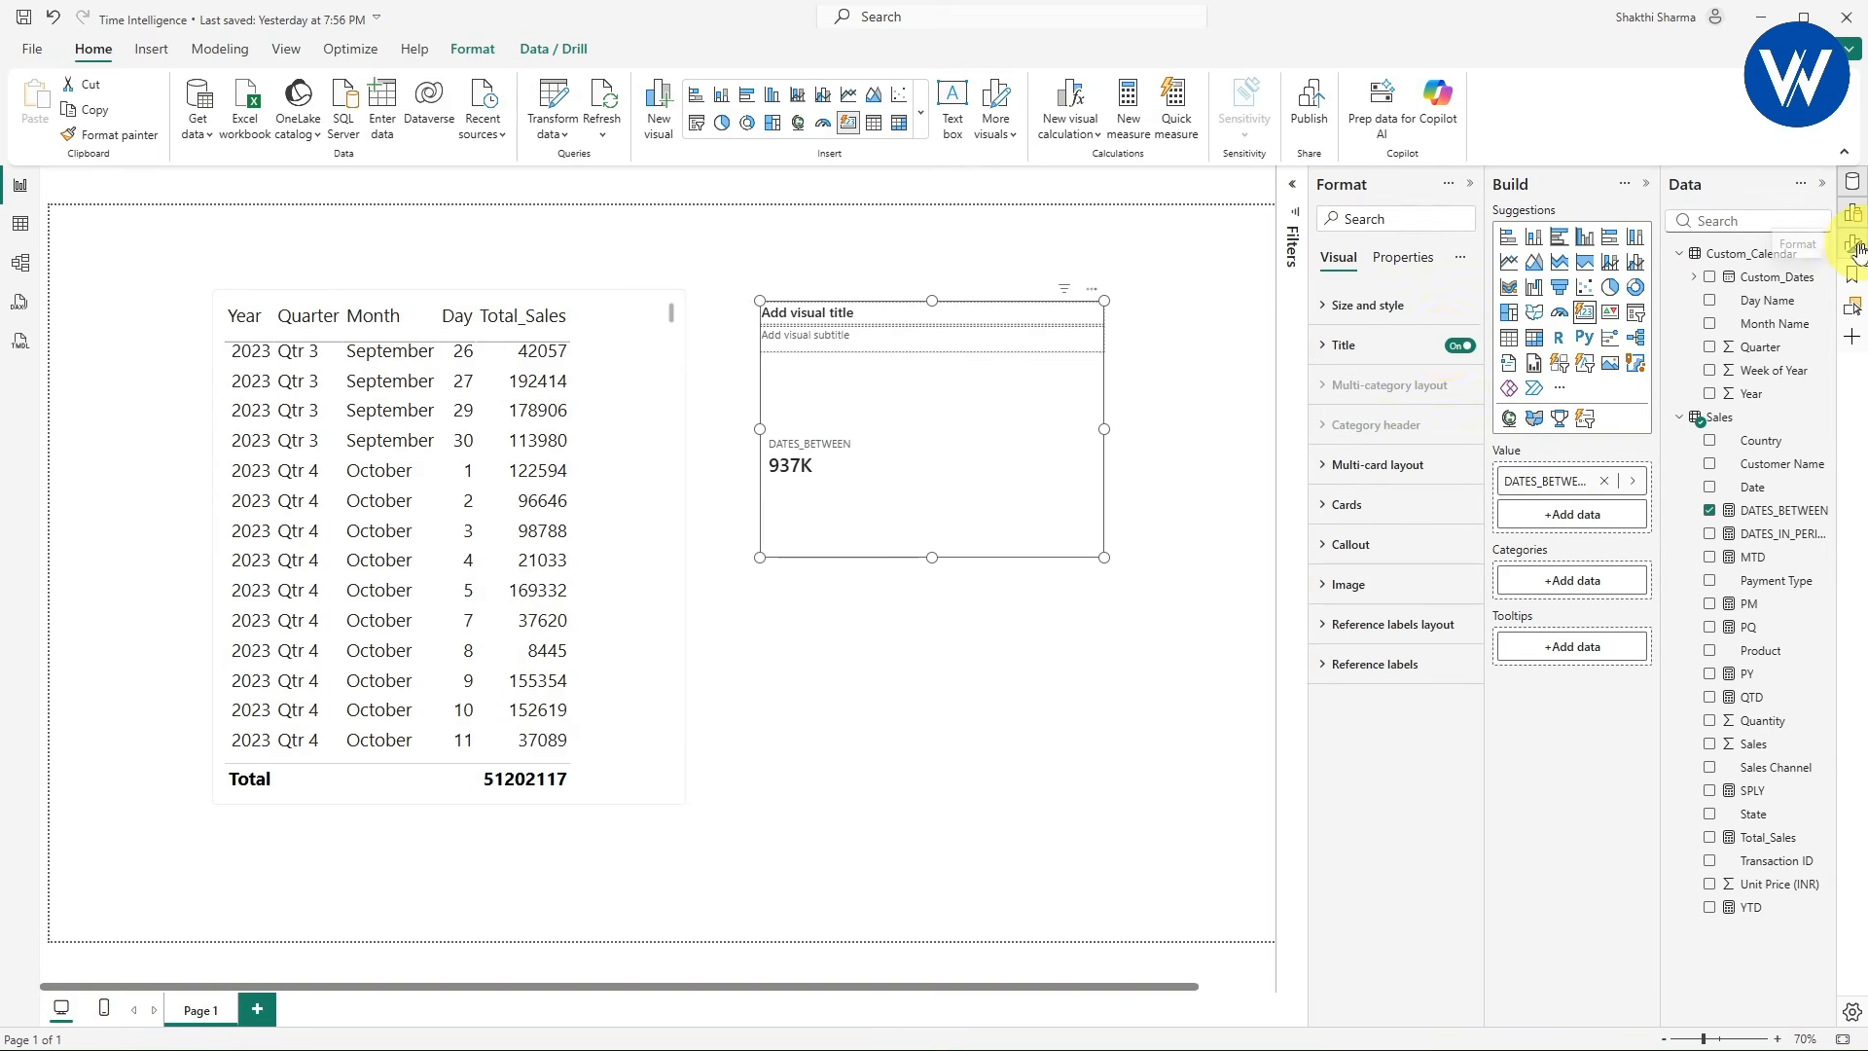
pyautogui.click(1462, 346)
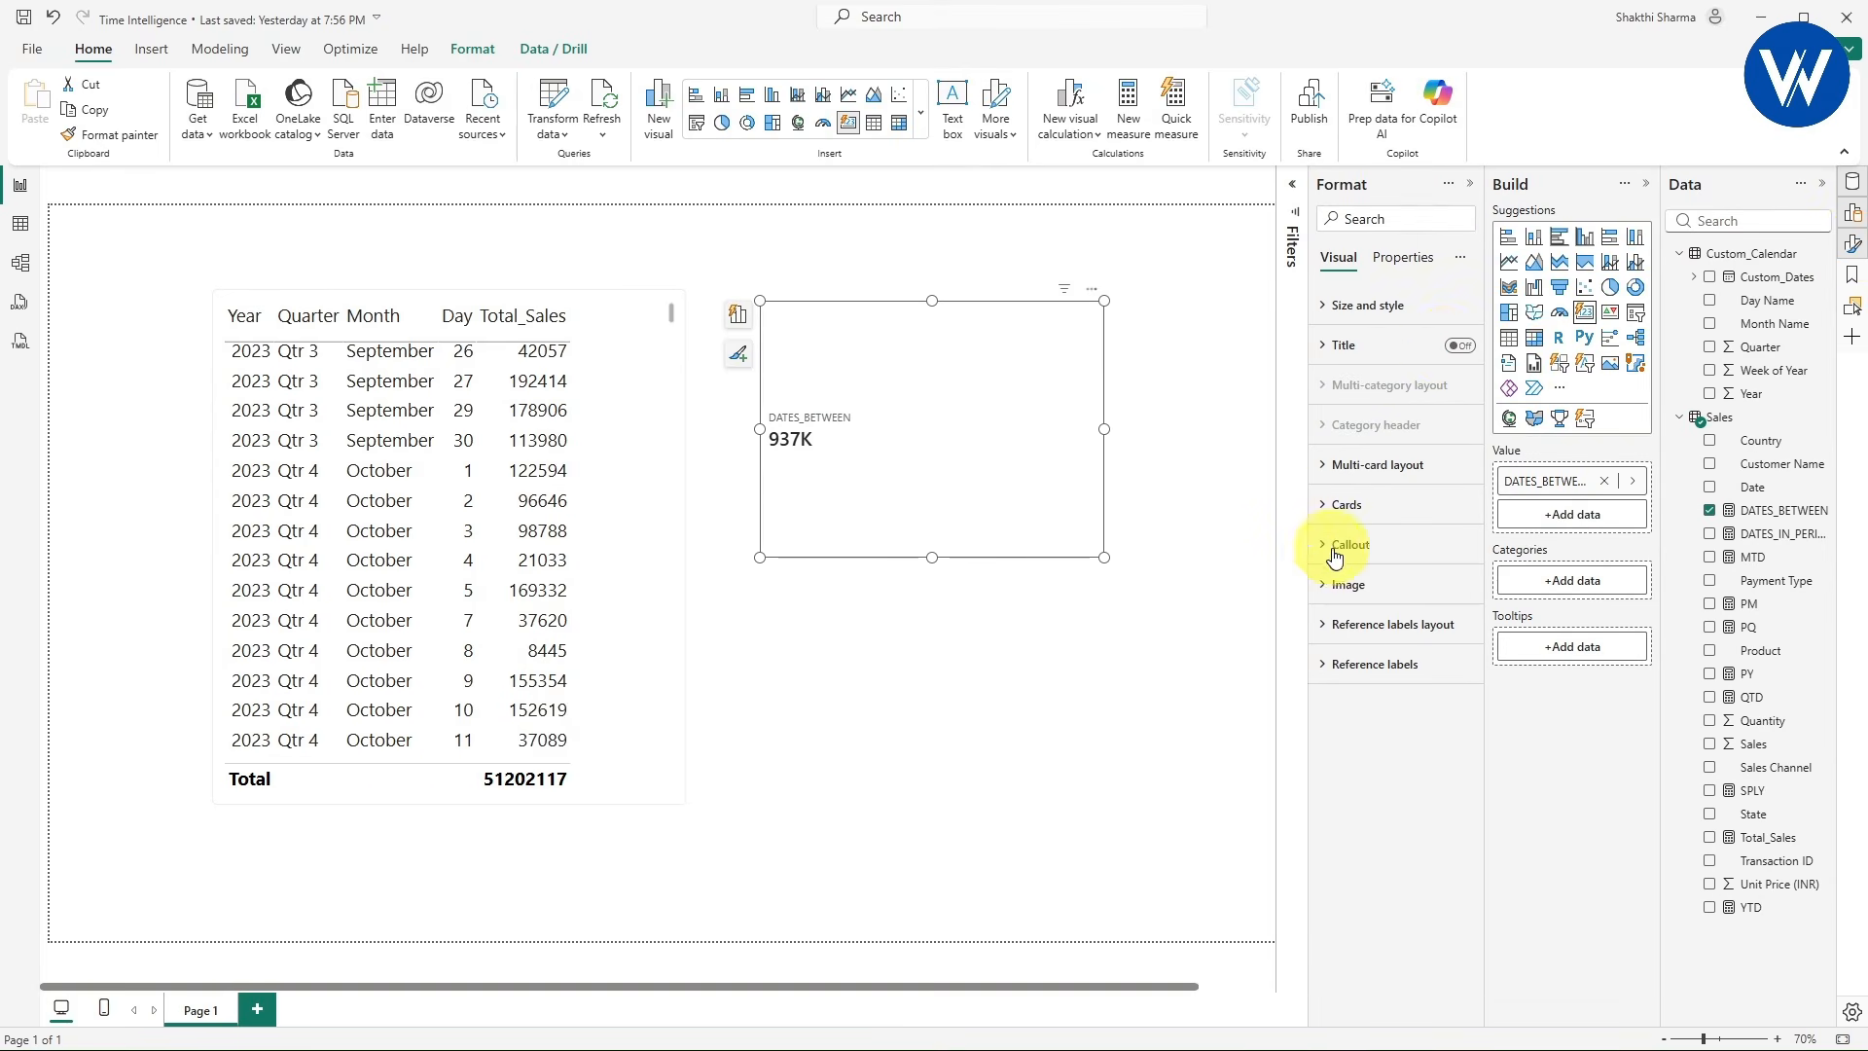
pyautogui.click(1348, 545)
pyautogui.click(1388, 641)
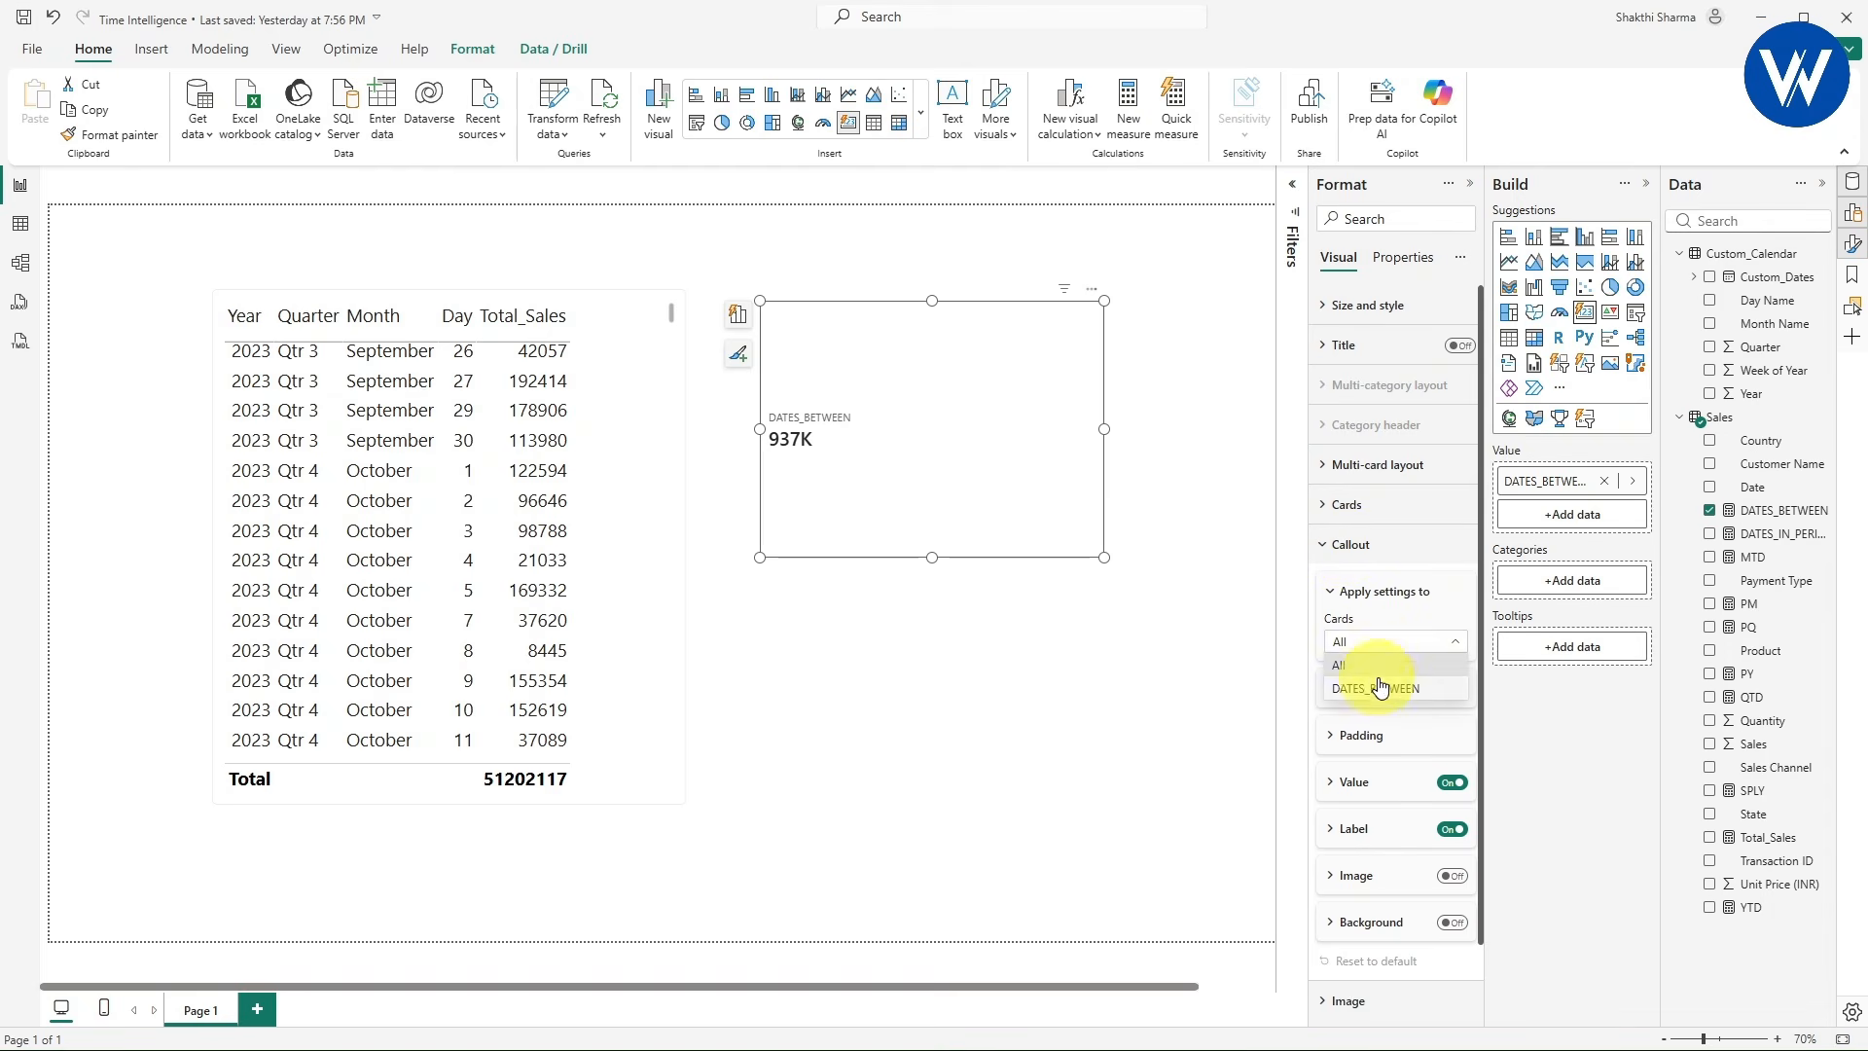
pyautogui.click(1380, 689)
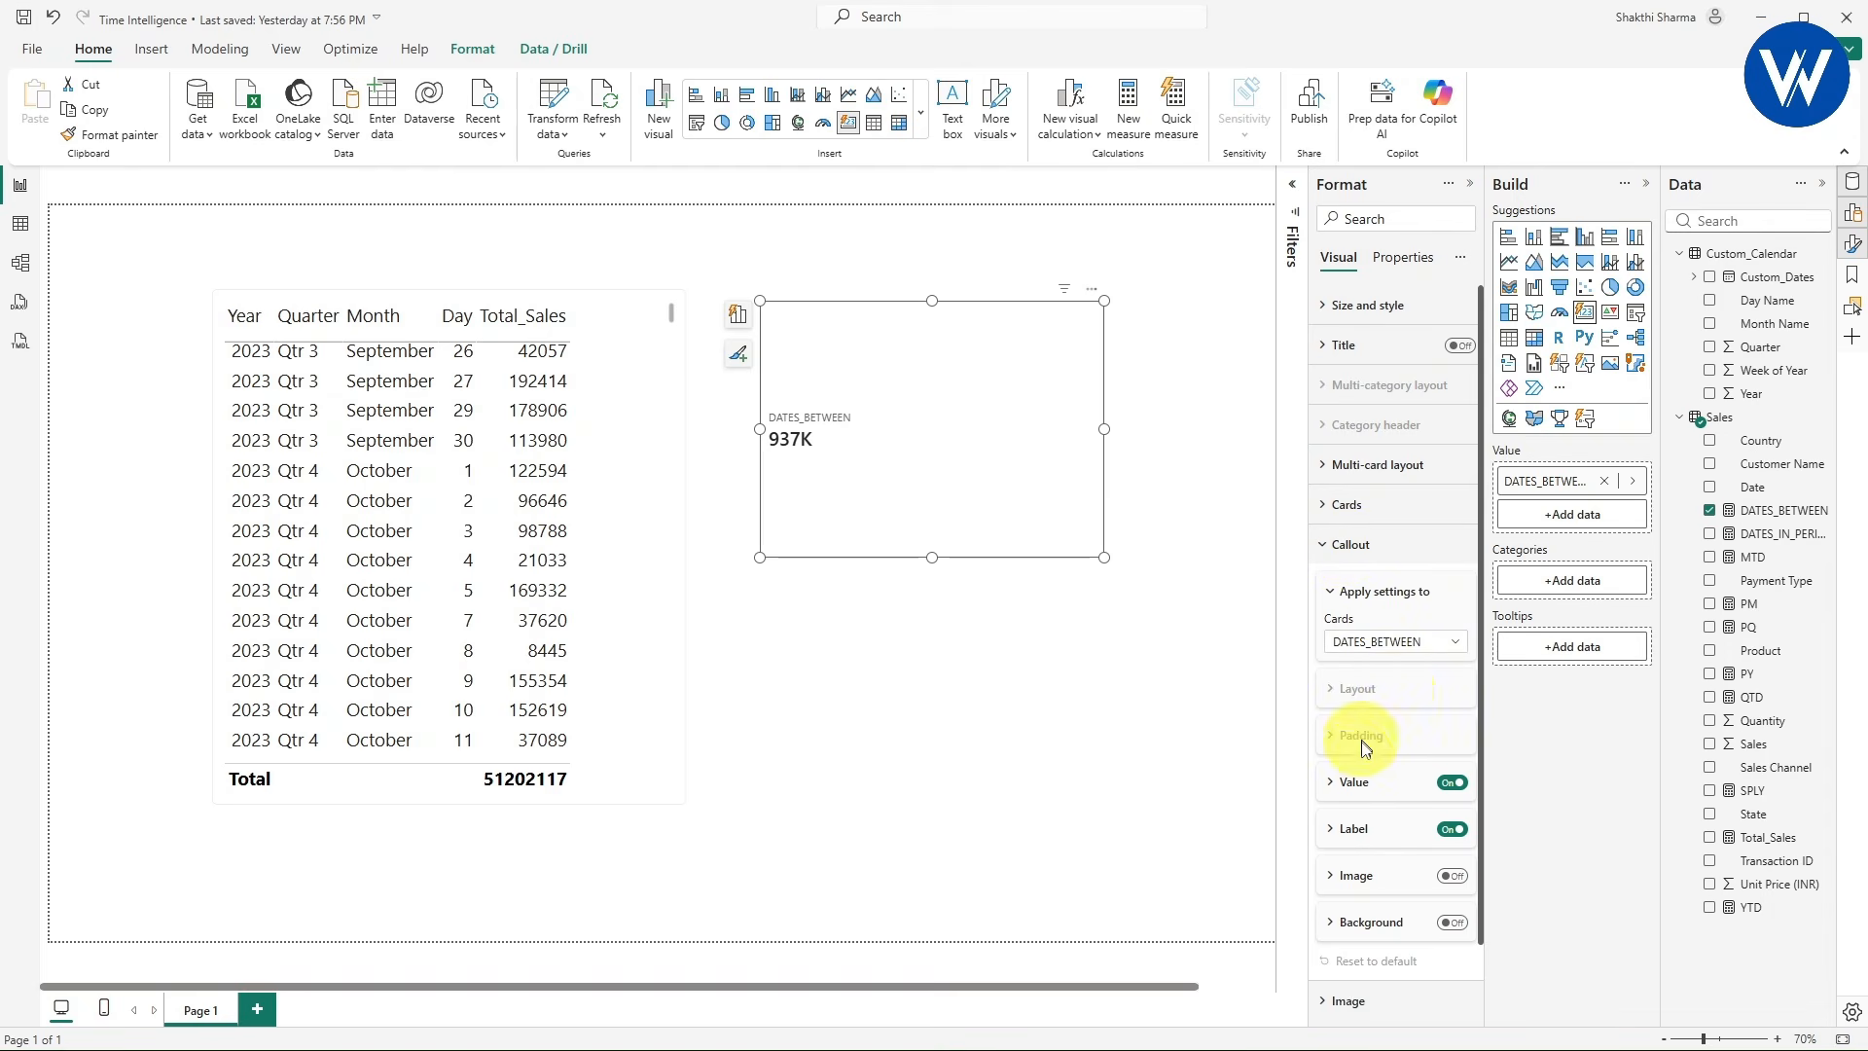
pyautogui.click(1332, 784)
pyautogui.scroll(-5, 1389, 855)
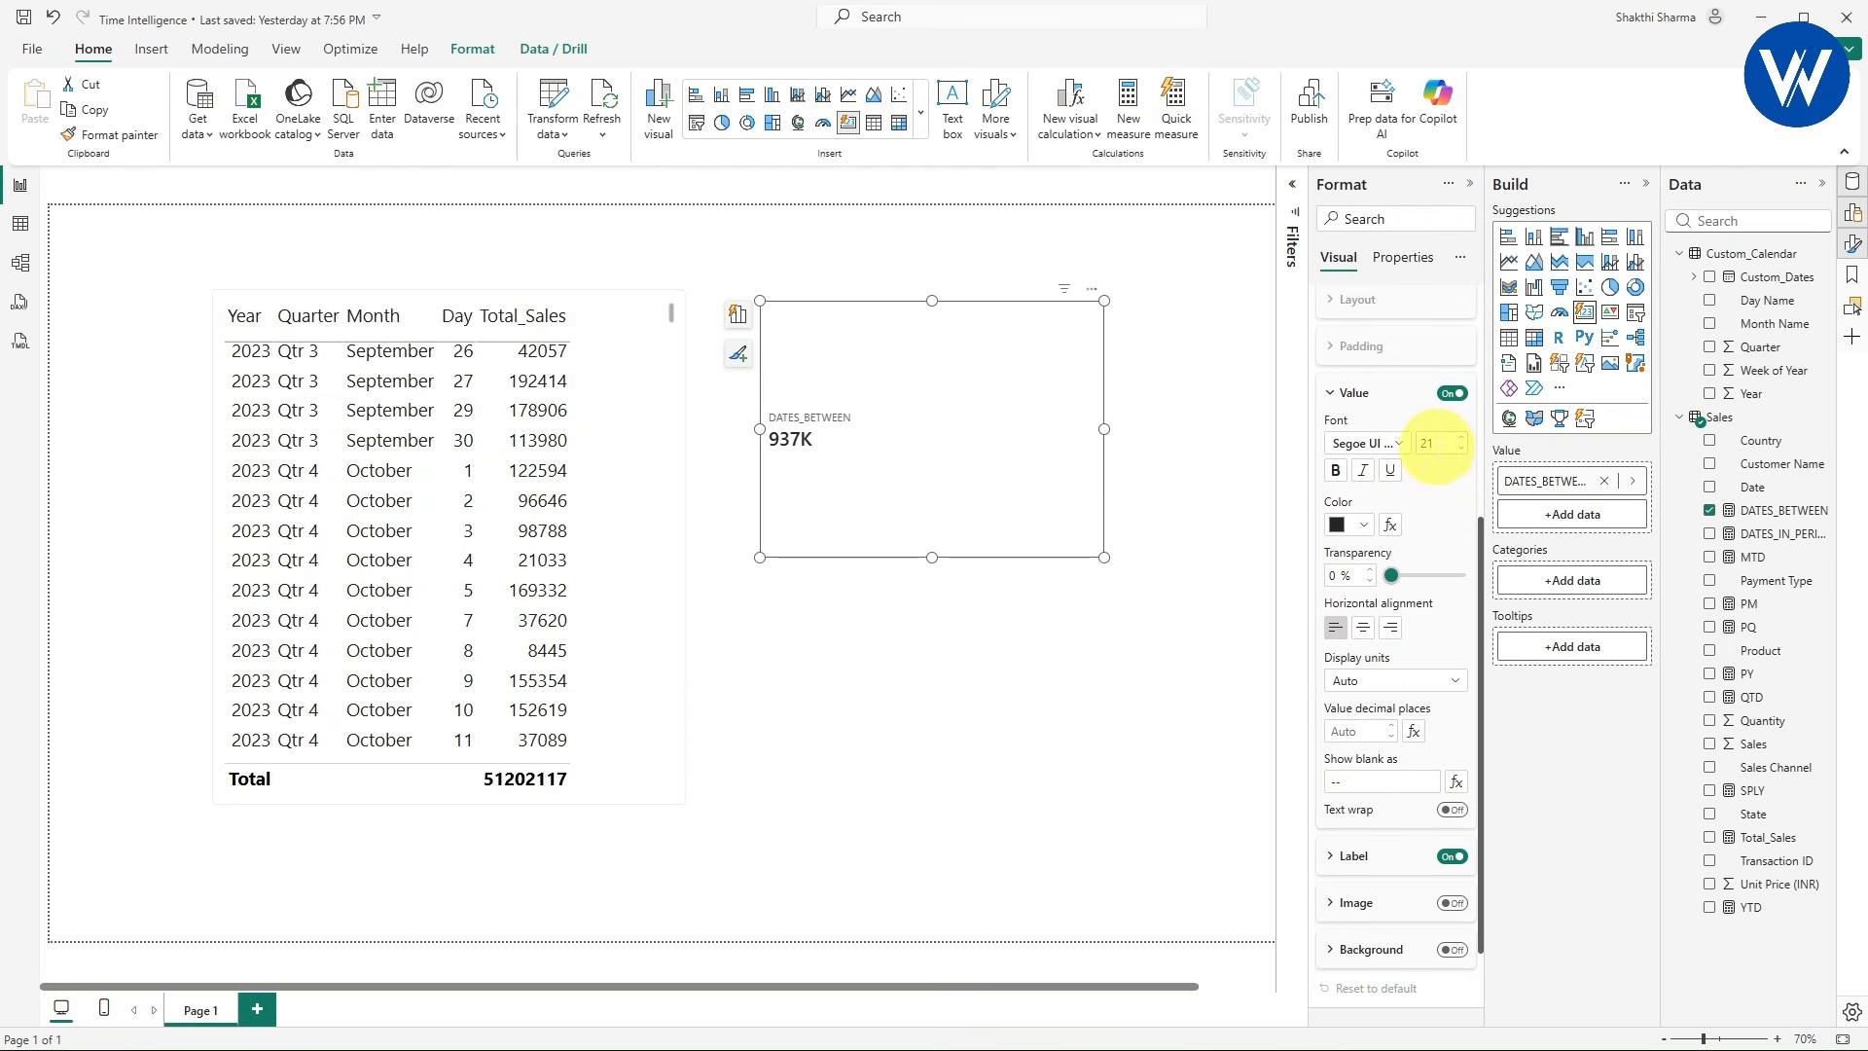
pyautogui.write('40')
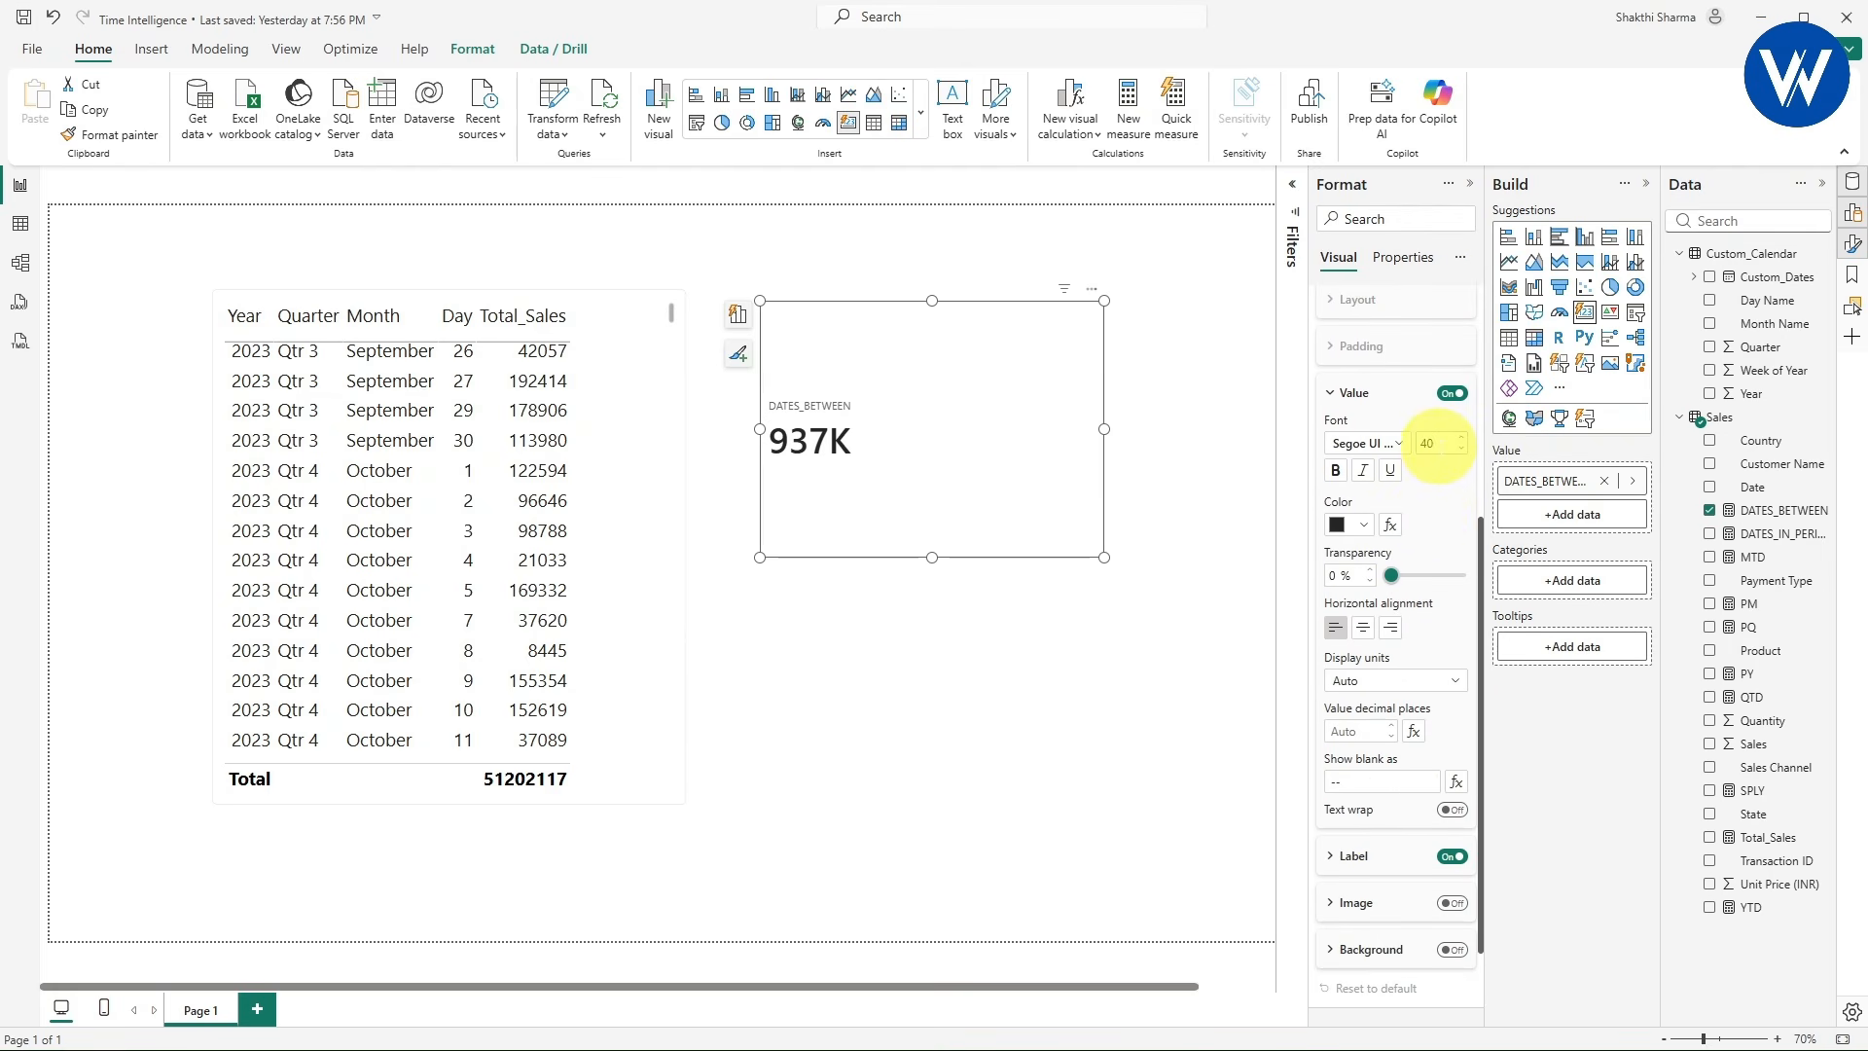
# - Set the display units of the card's callout value to None and deselect the card
pyautogui.scroll(-2, 1359, 584)
pyautogui.click(1385, 574)
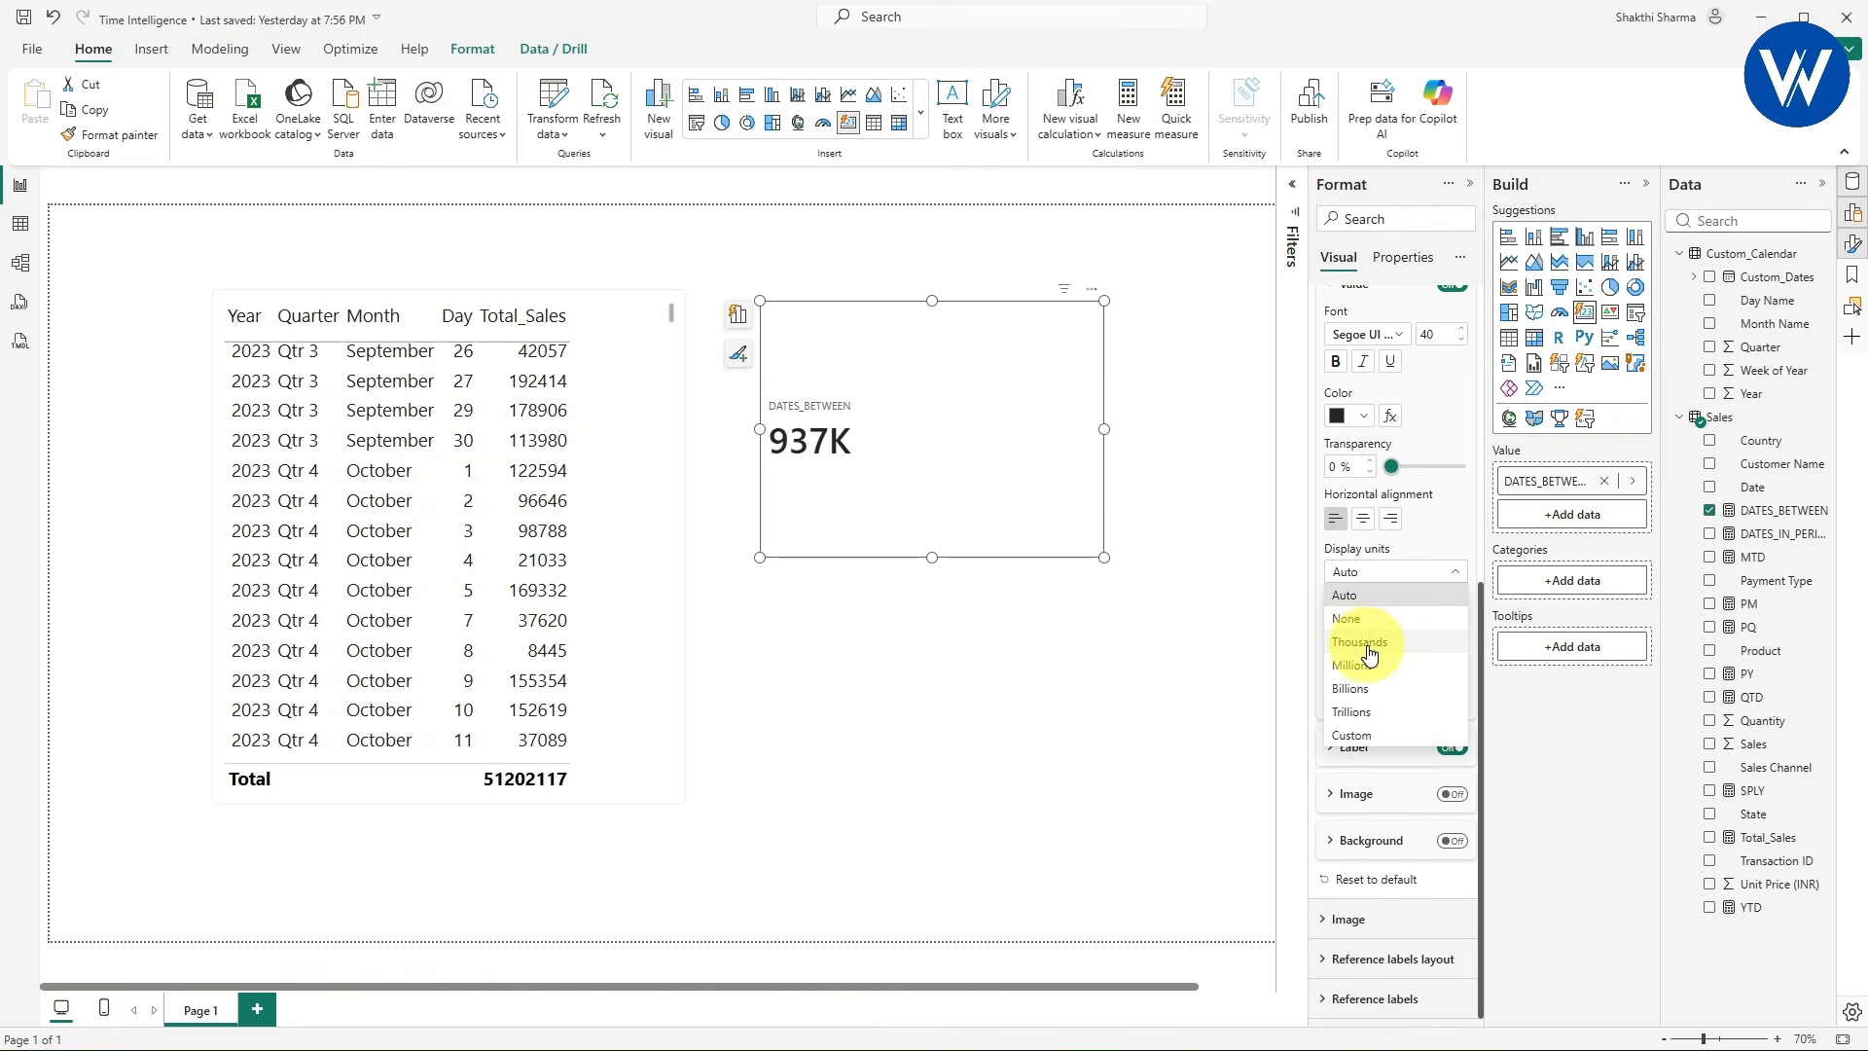
pyautogui.click(1348, 619)
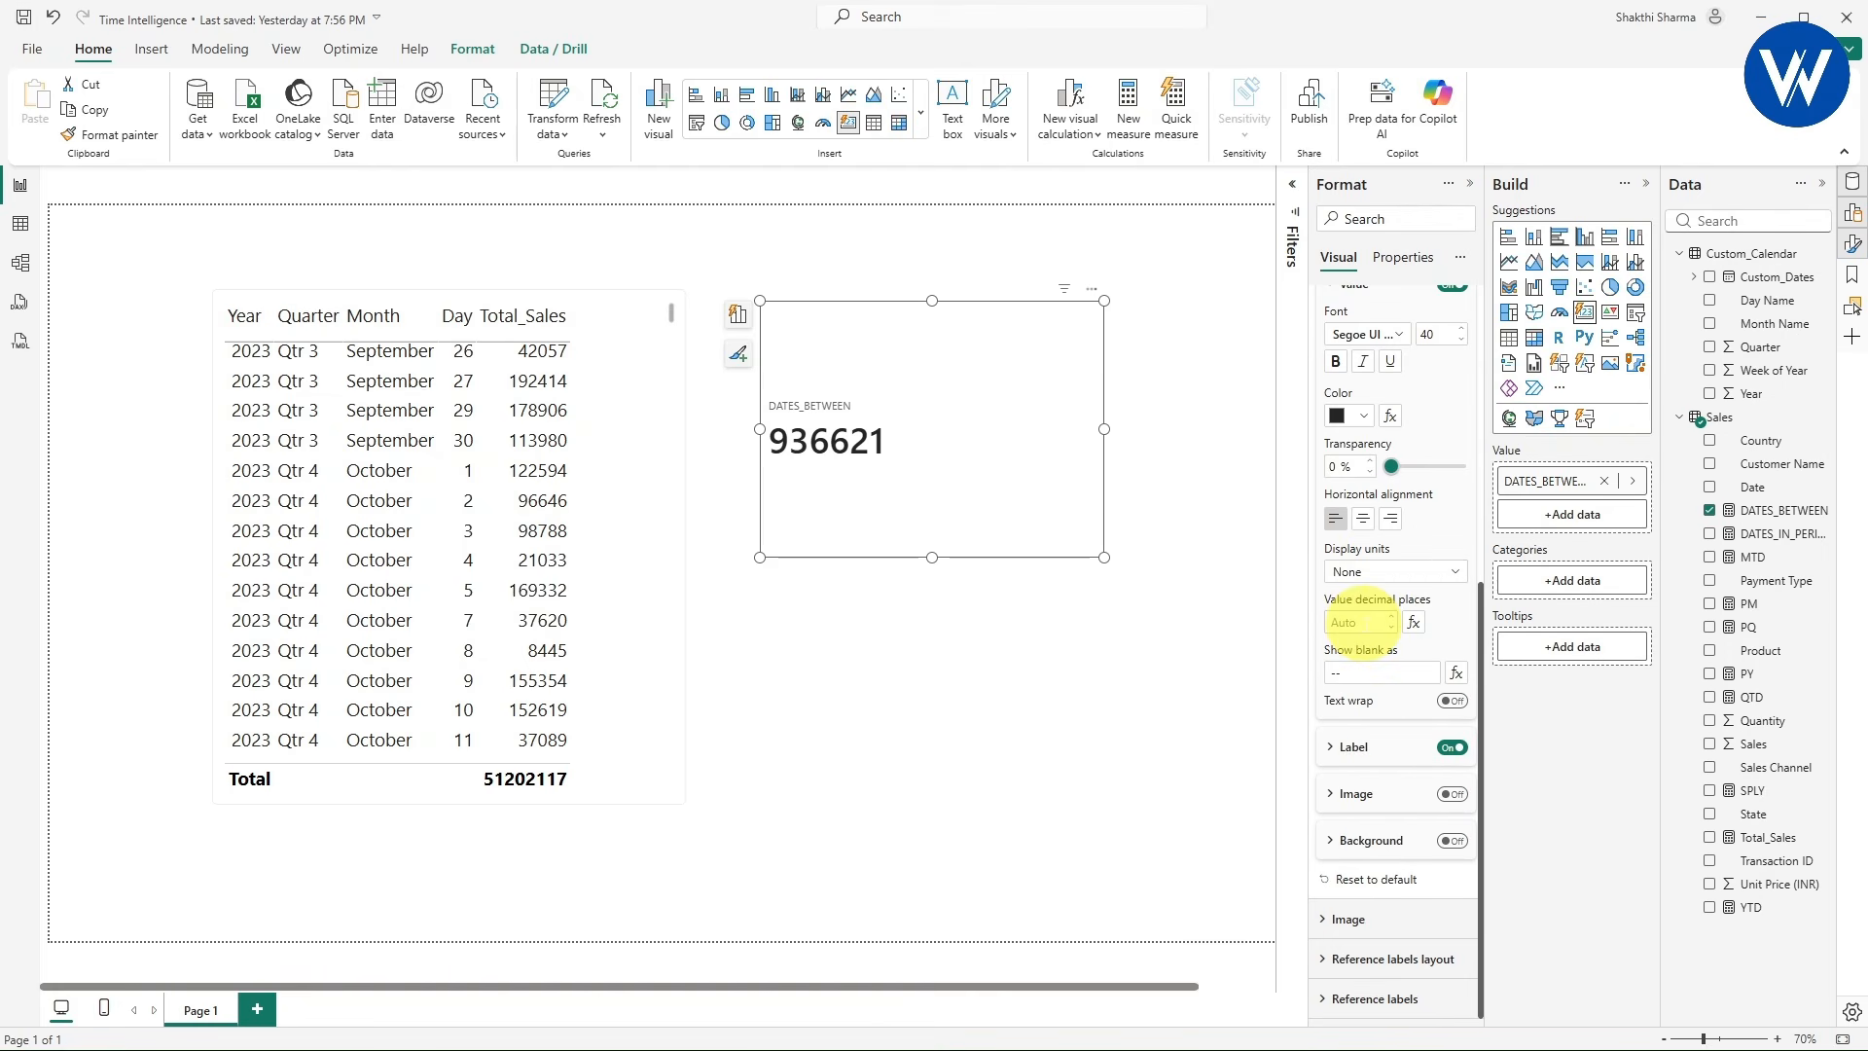
pyautogui.click(867, 624)
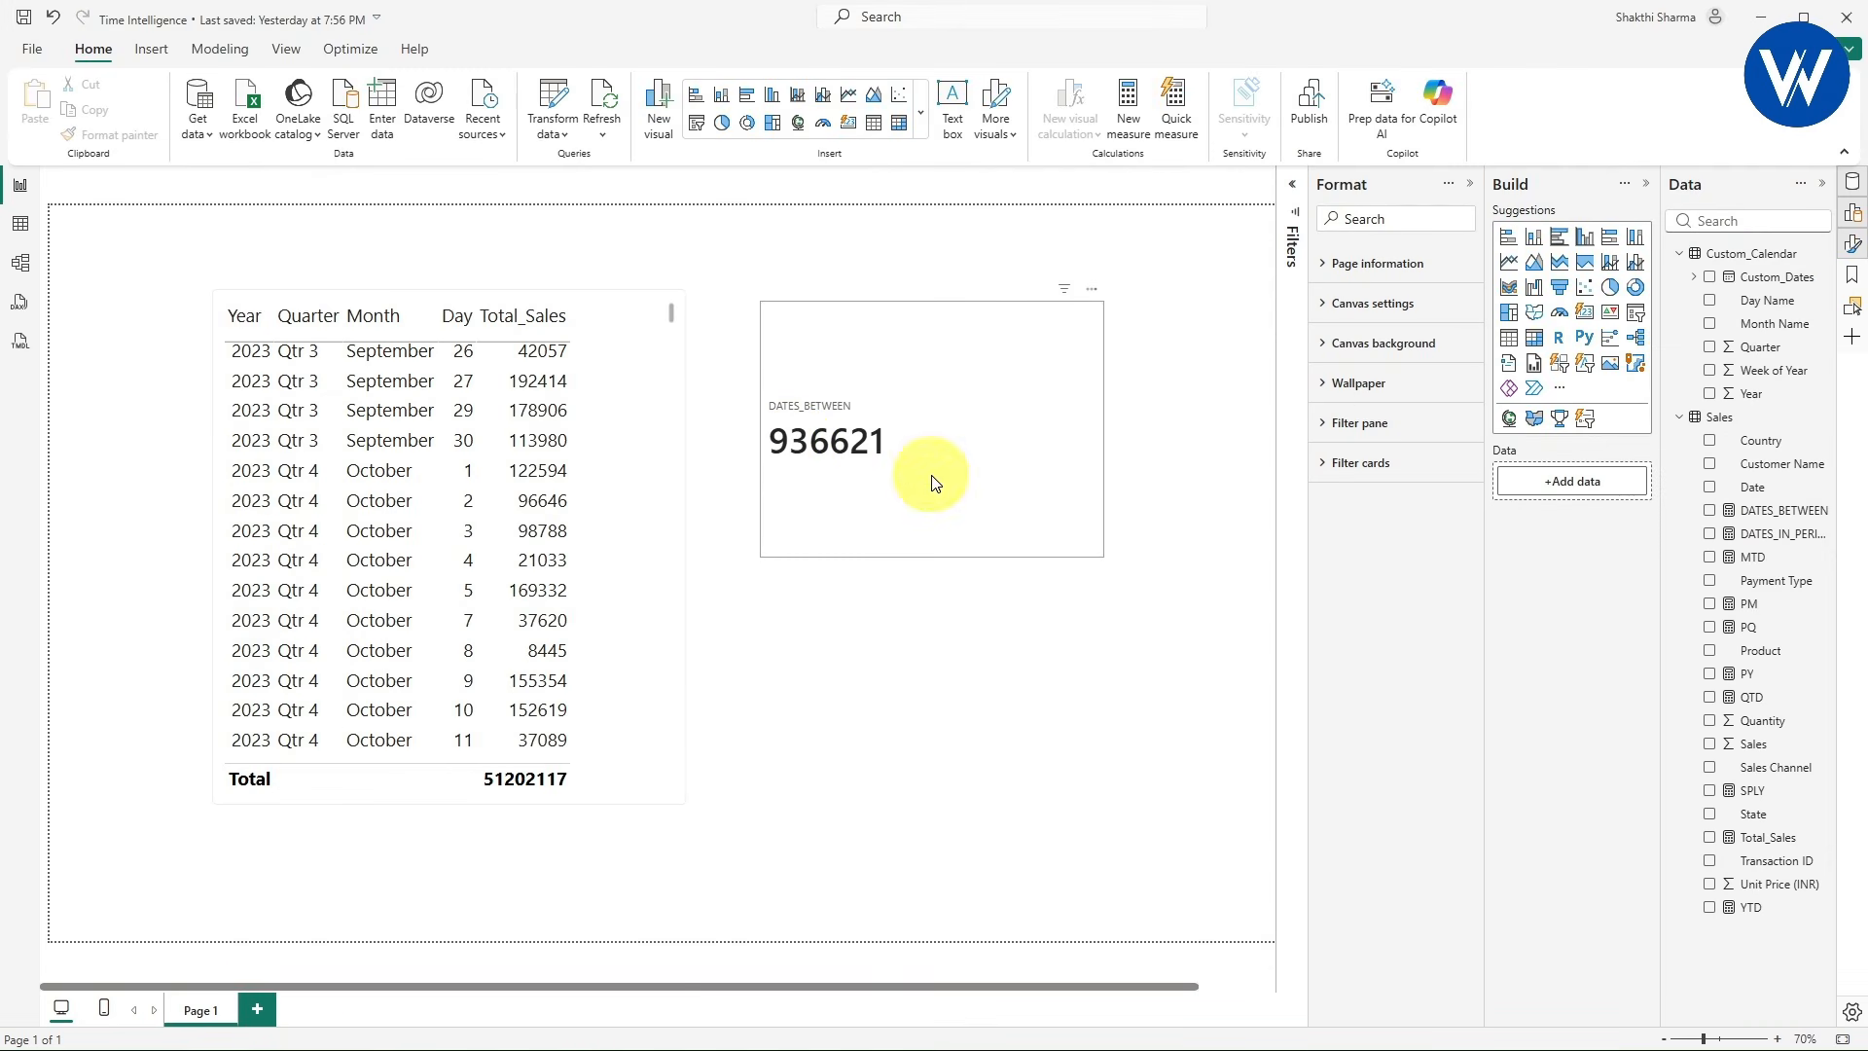
# - Add a slicer on Custom_Dates, place it below the DATES_BETWEEN card, and widen it
pyautogui.click(650, 762)
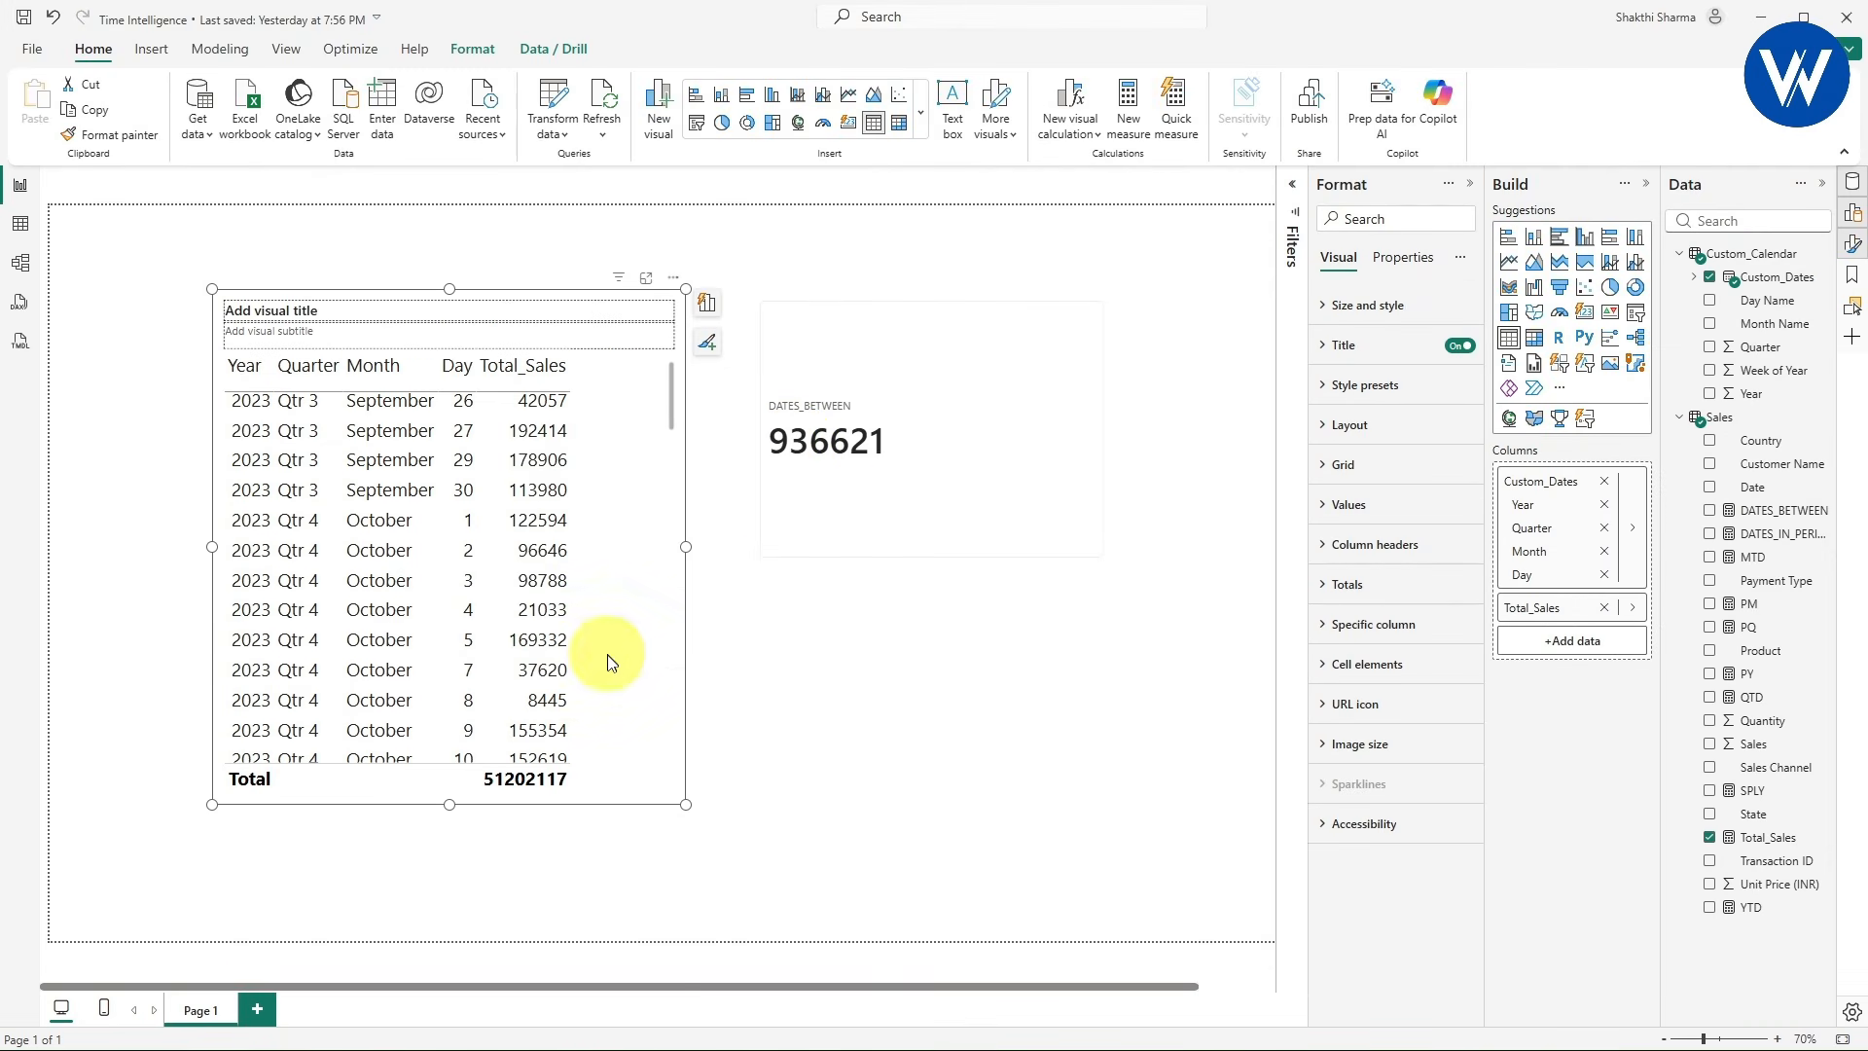
pyautogui.click(982, 697)
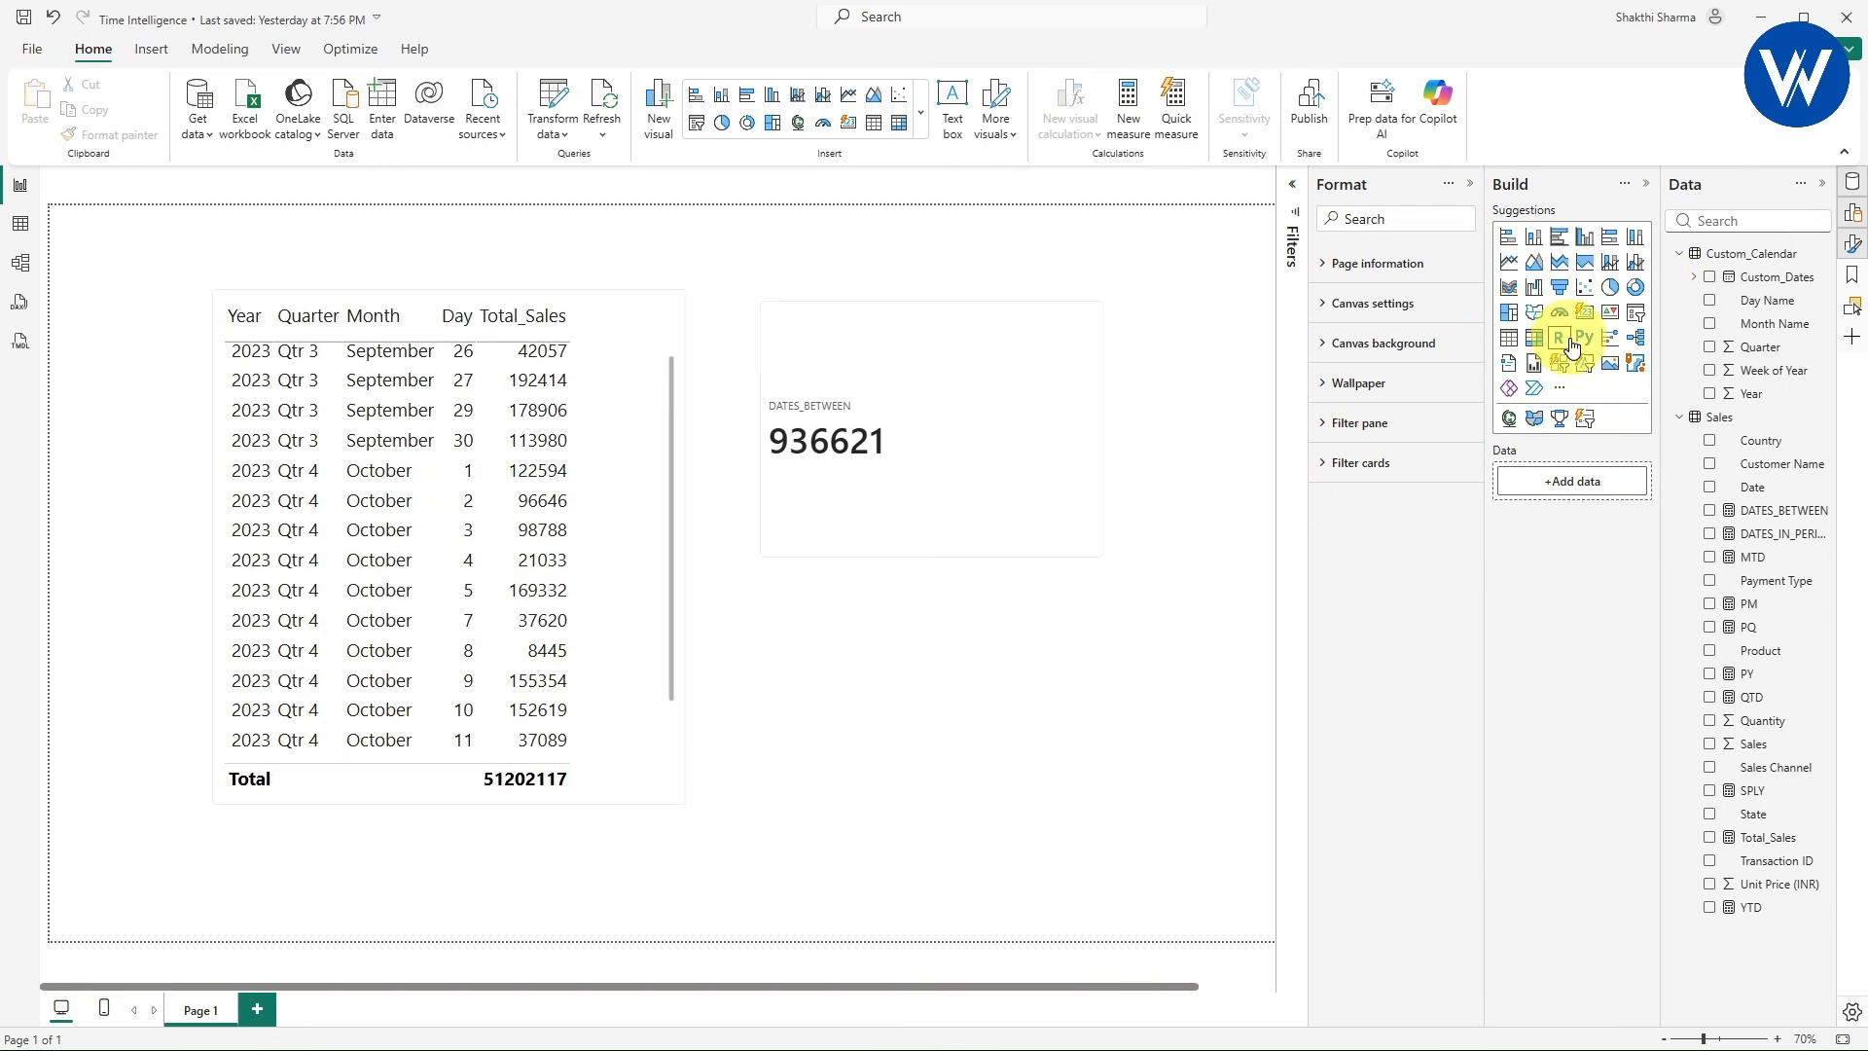
pyautogui.click(1641, 318)
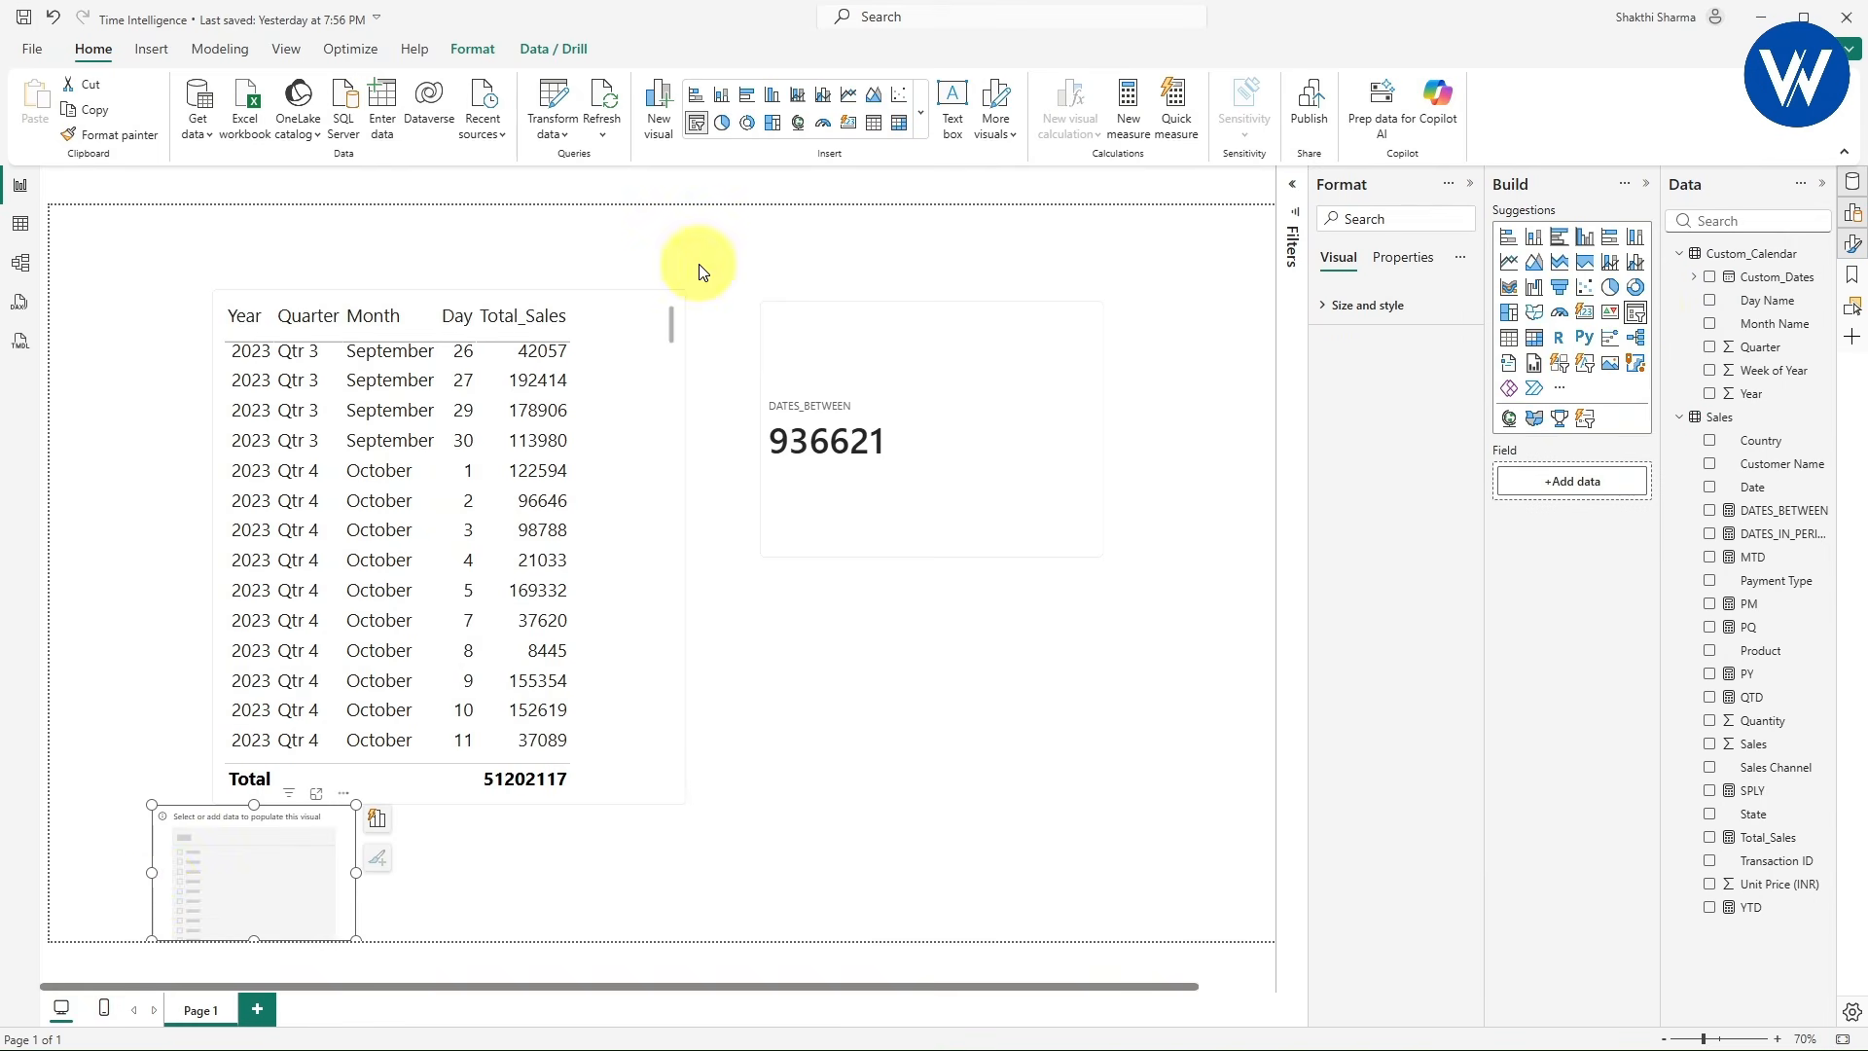
pyautogui.moveTo(179, 888); pyautogui.dragTo(882, 720)
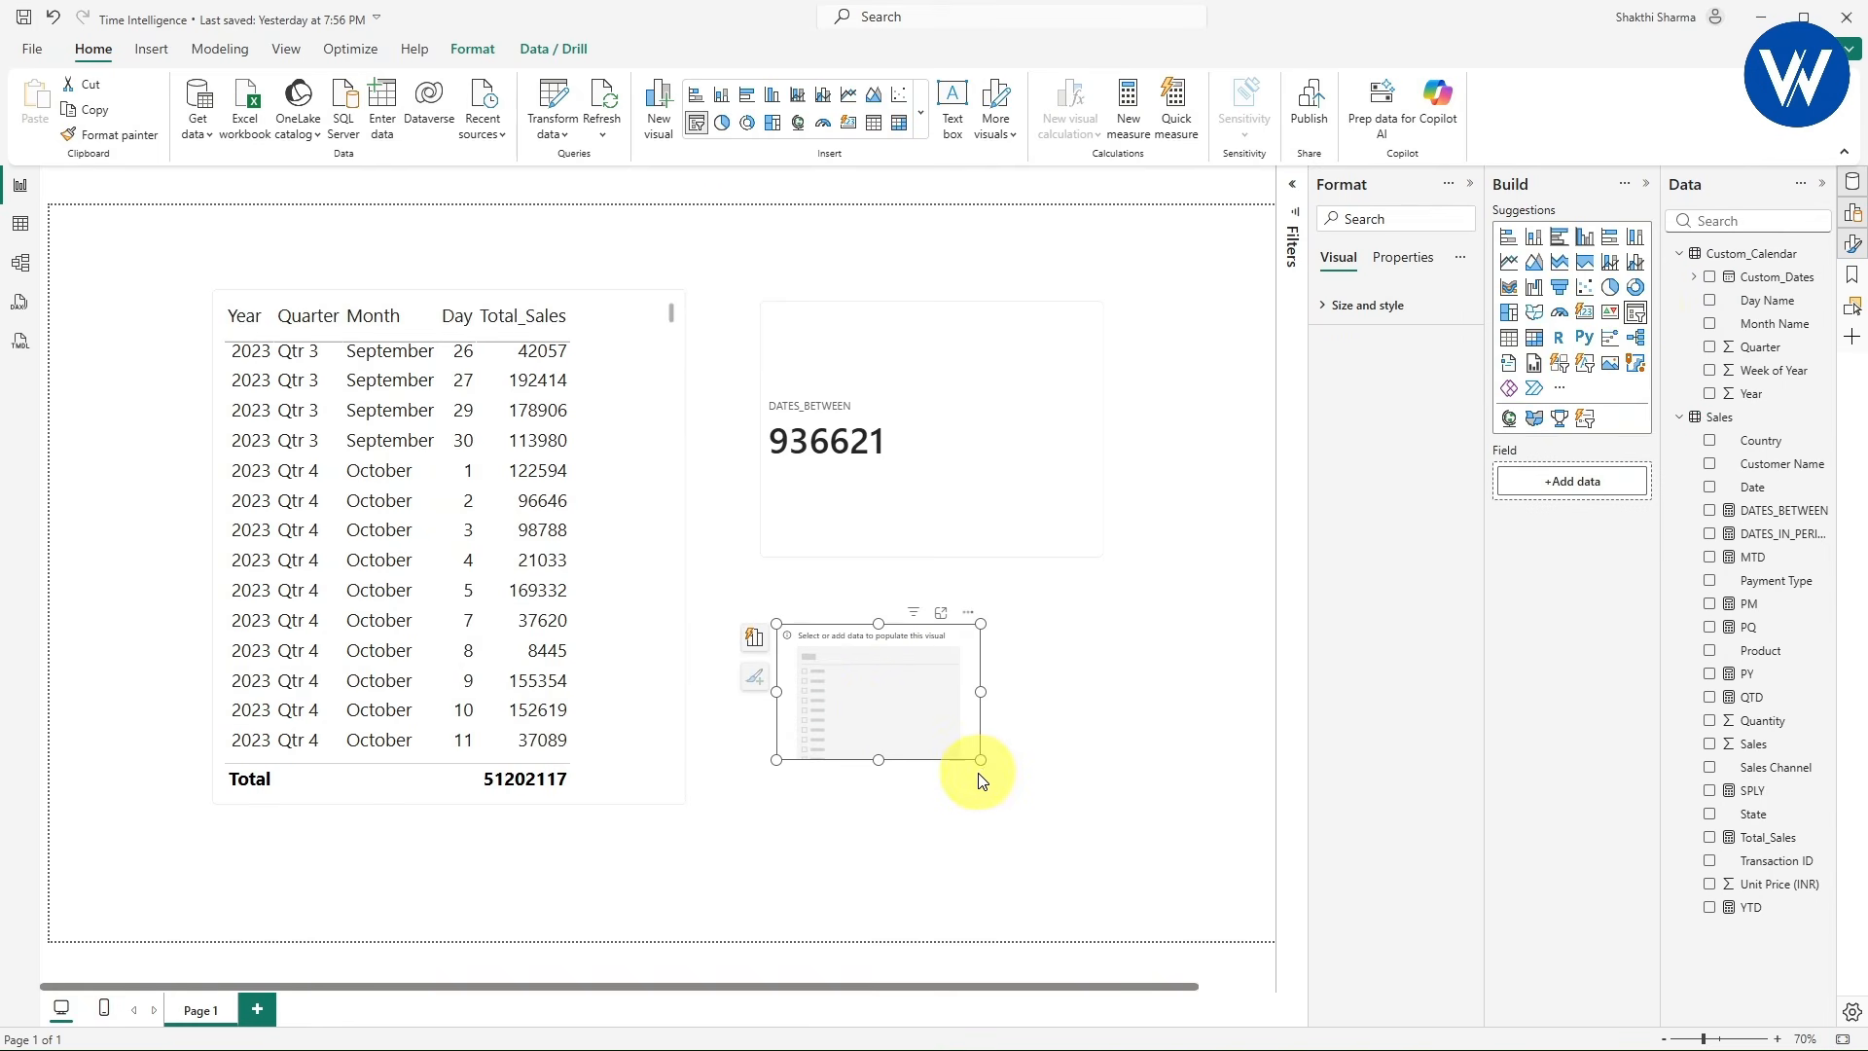
pyautogui.moveTo(980, 760); pyautogui.dragTo(1243, 812)
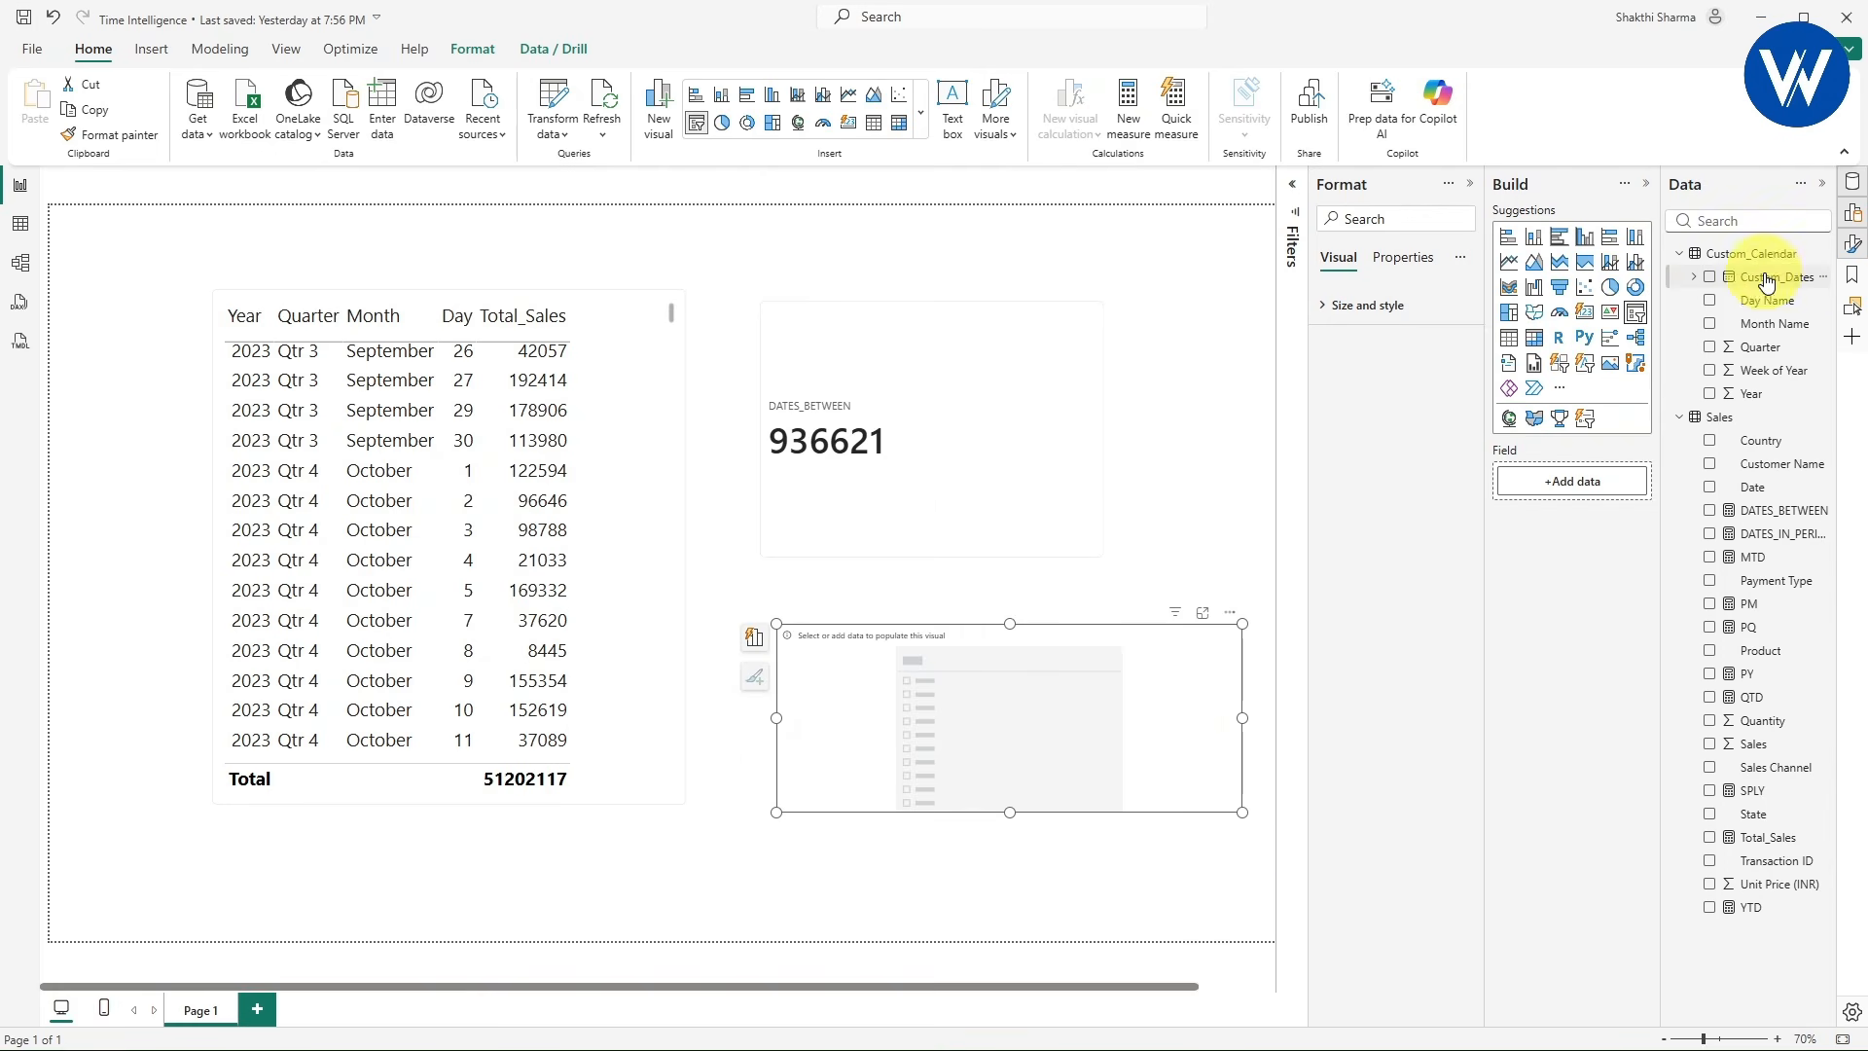
pyautogui.moveTo(1765, 277); pyautogui.dragTo(1575, 485)
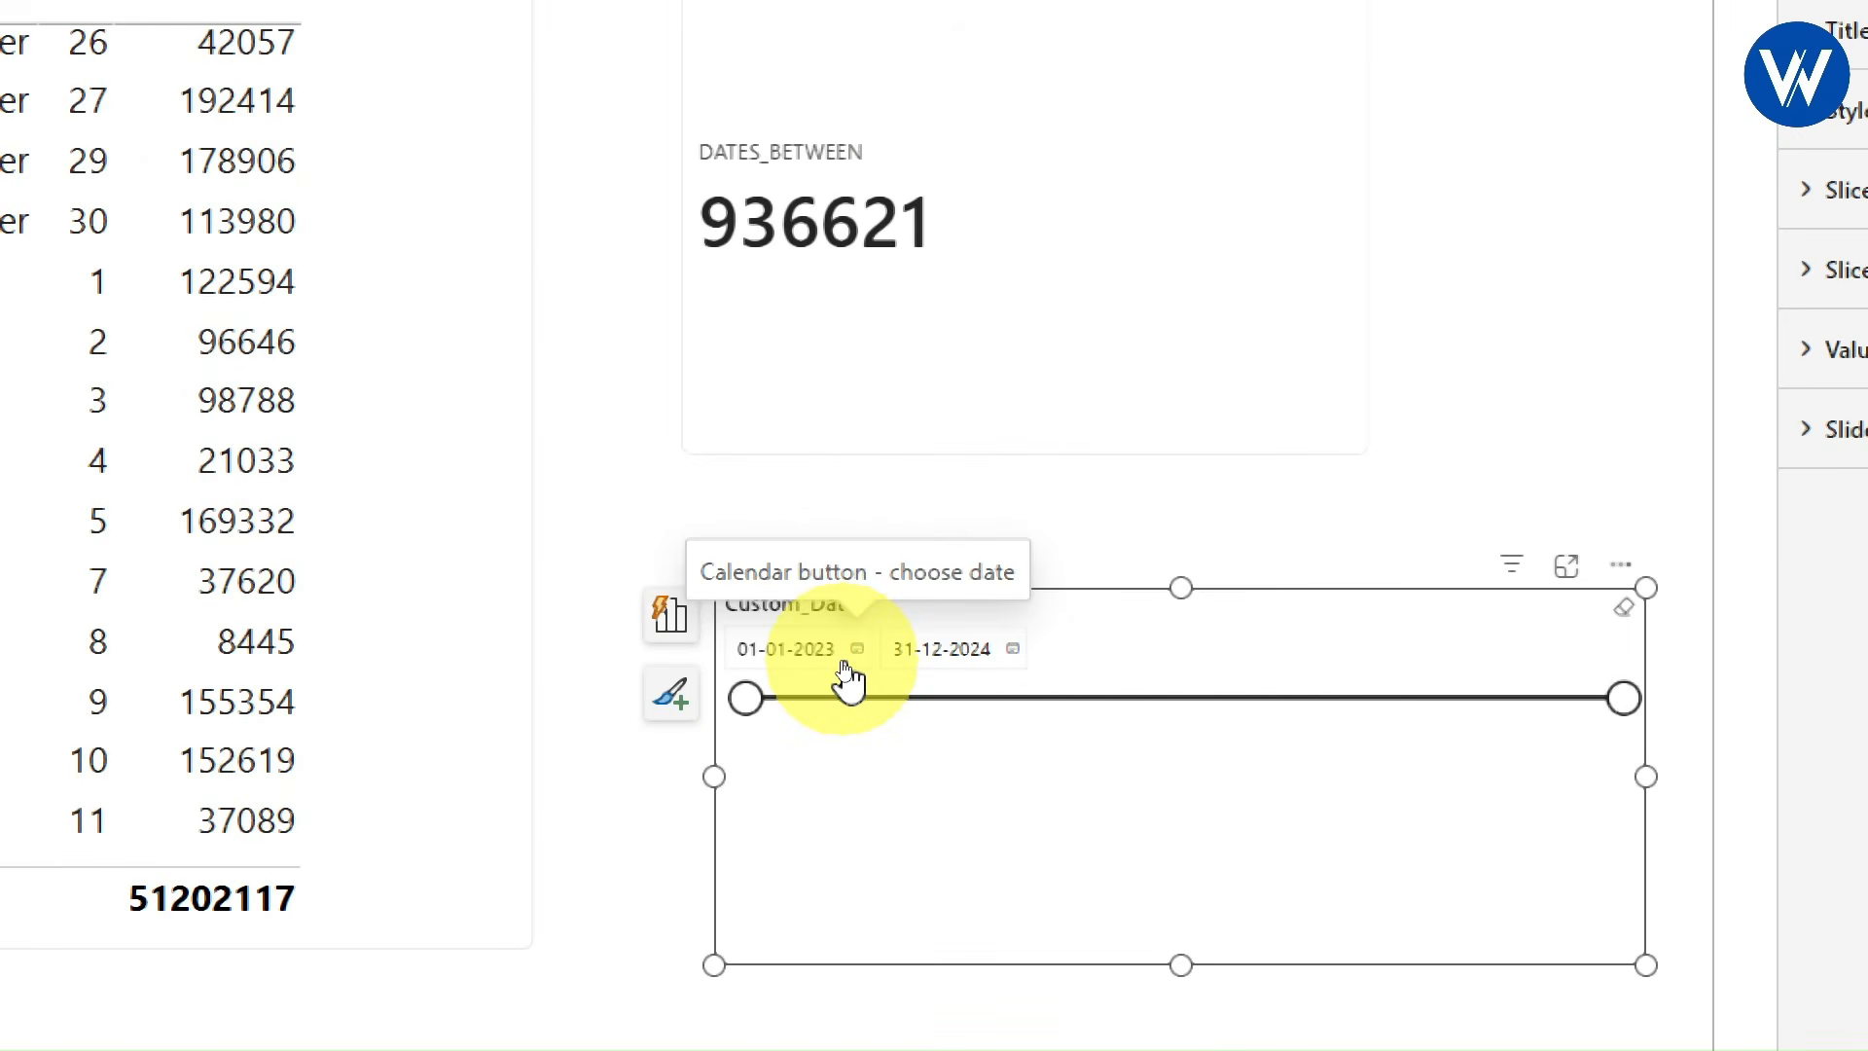
# - Set the start date of the Custom_Dates slicer to 24-09-2023
pyautogui.click(855, 654)
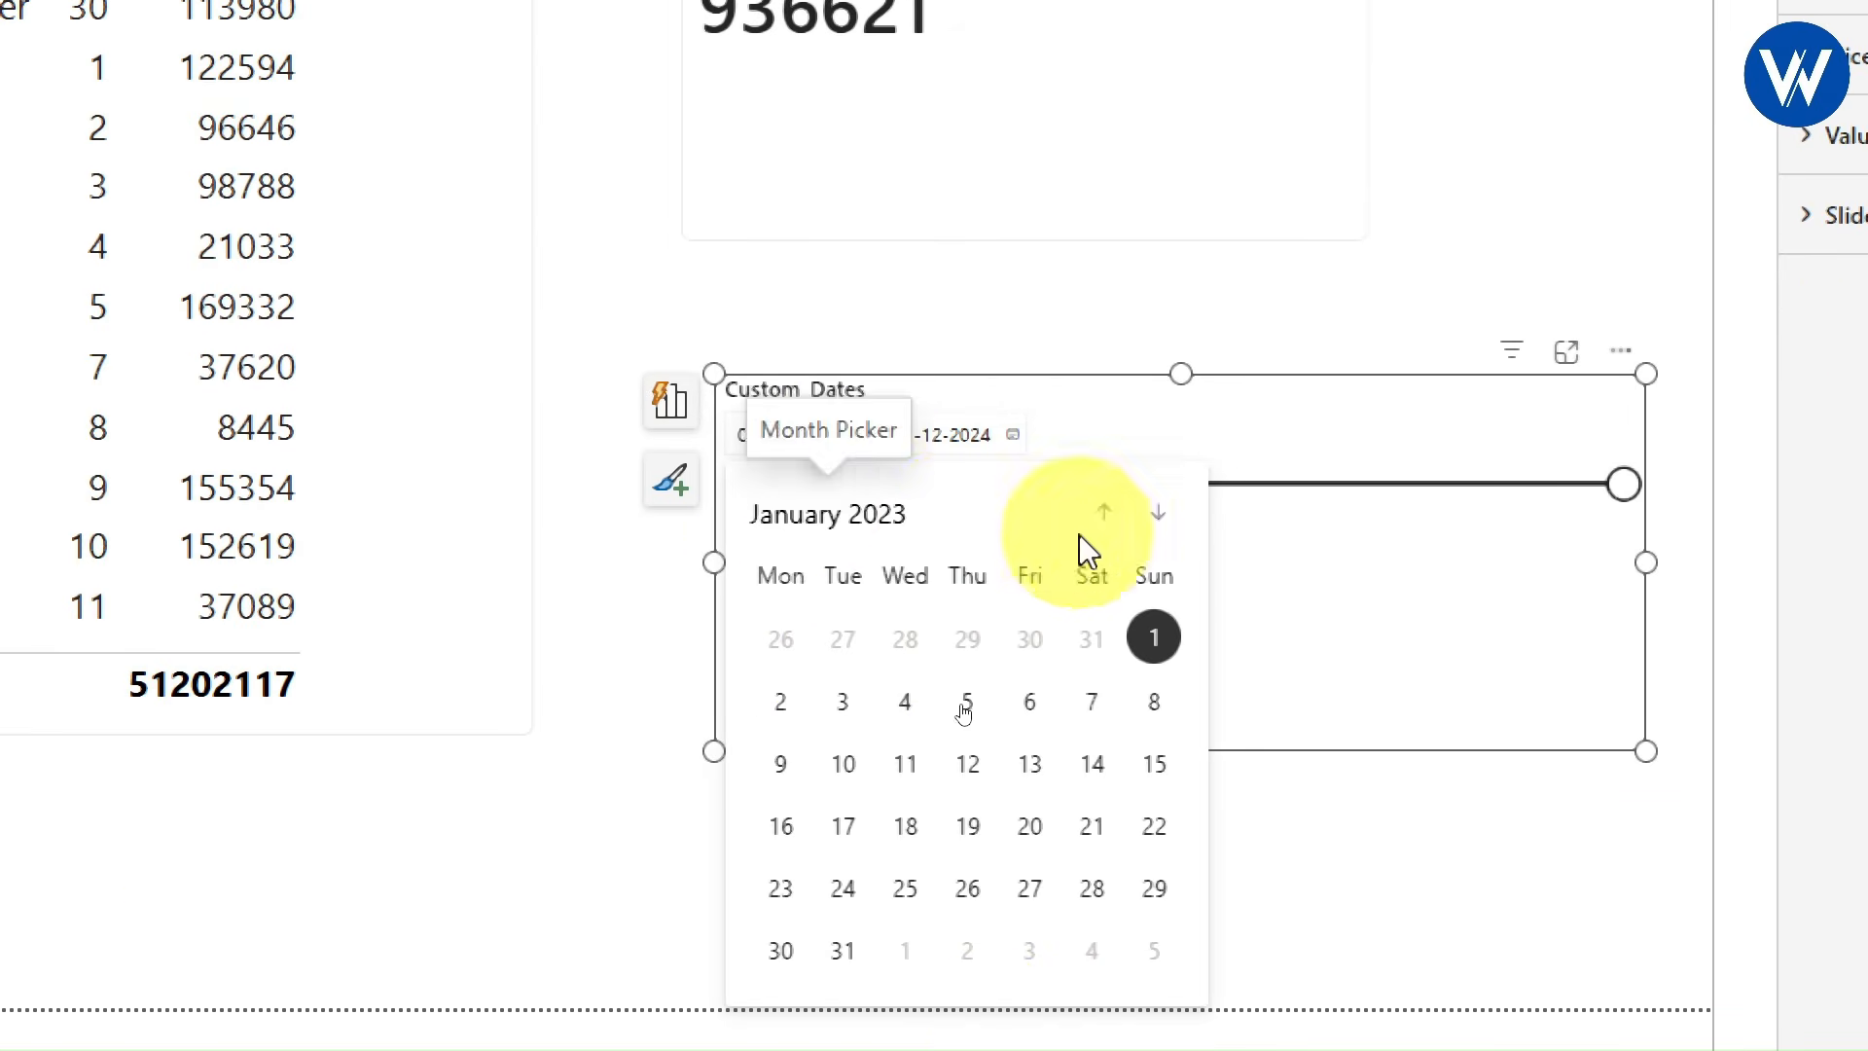
pyautogui.click(805, 525)
pyautogui.click(792, 825)
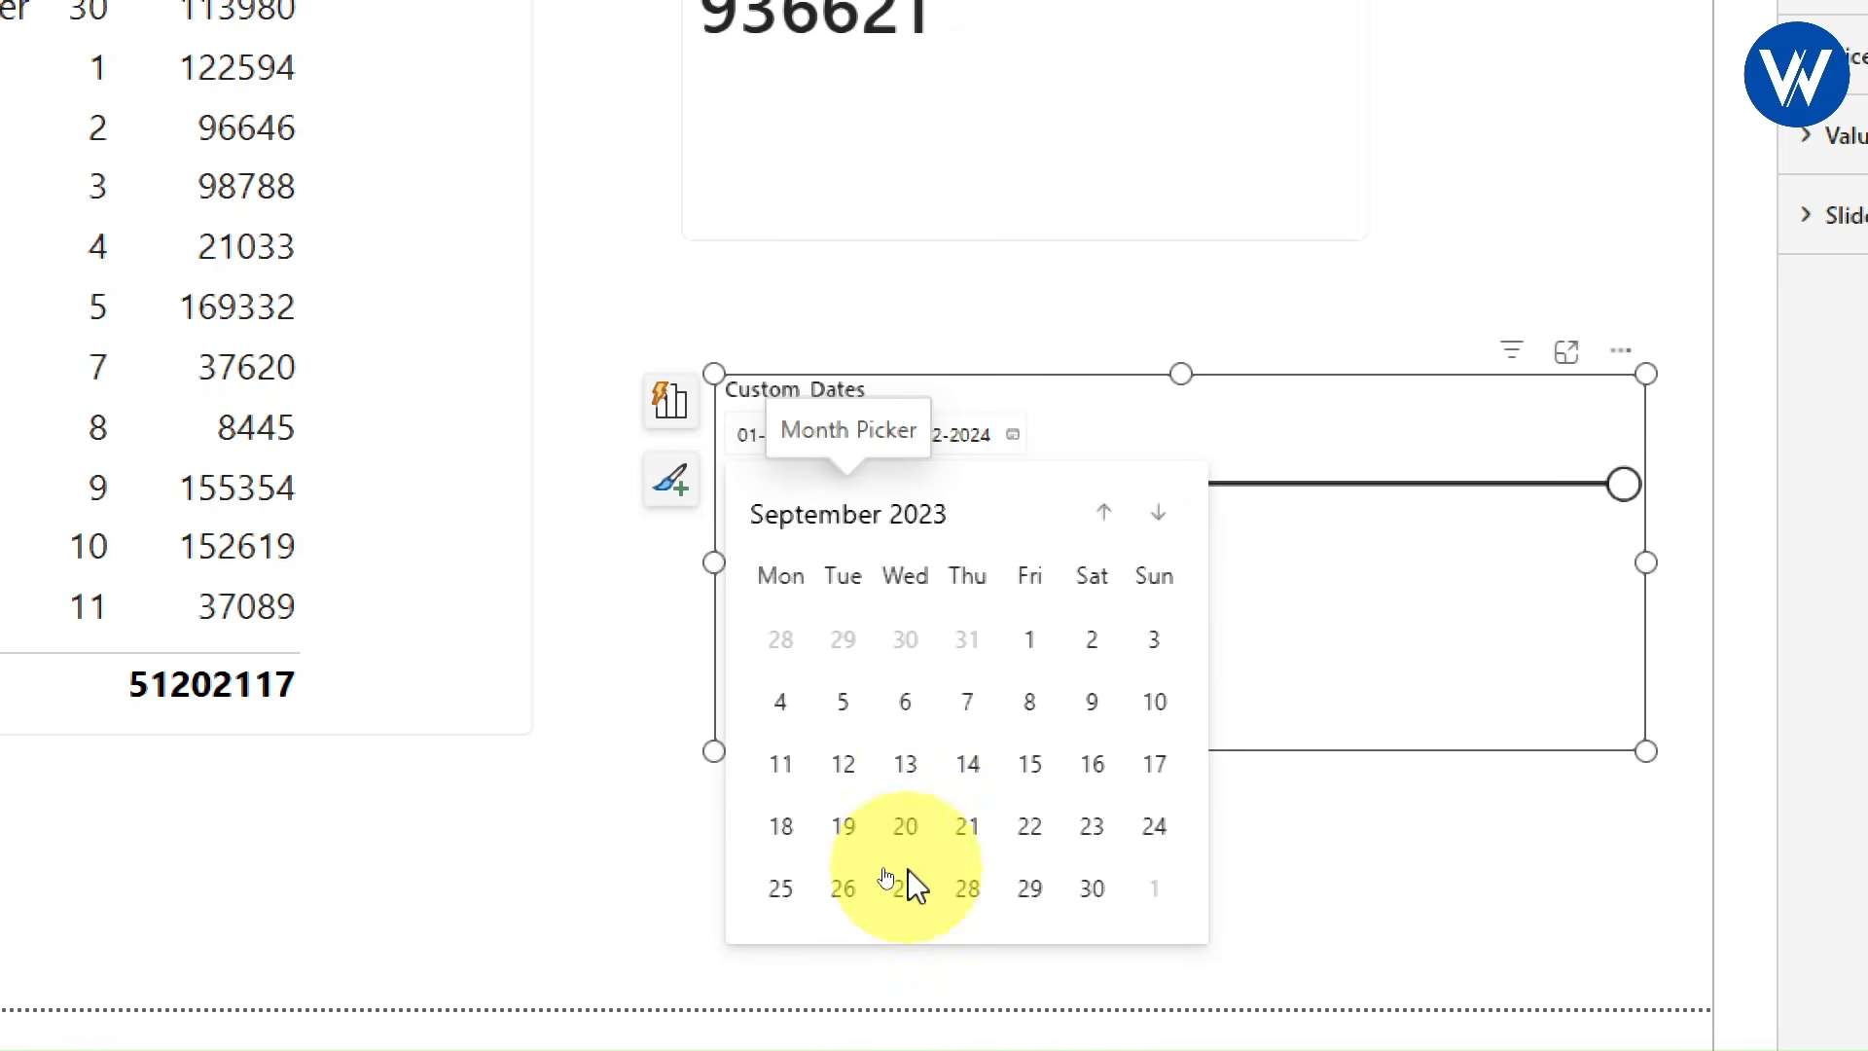
pyautogui.click(1155, 826)
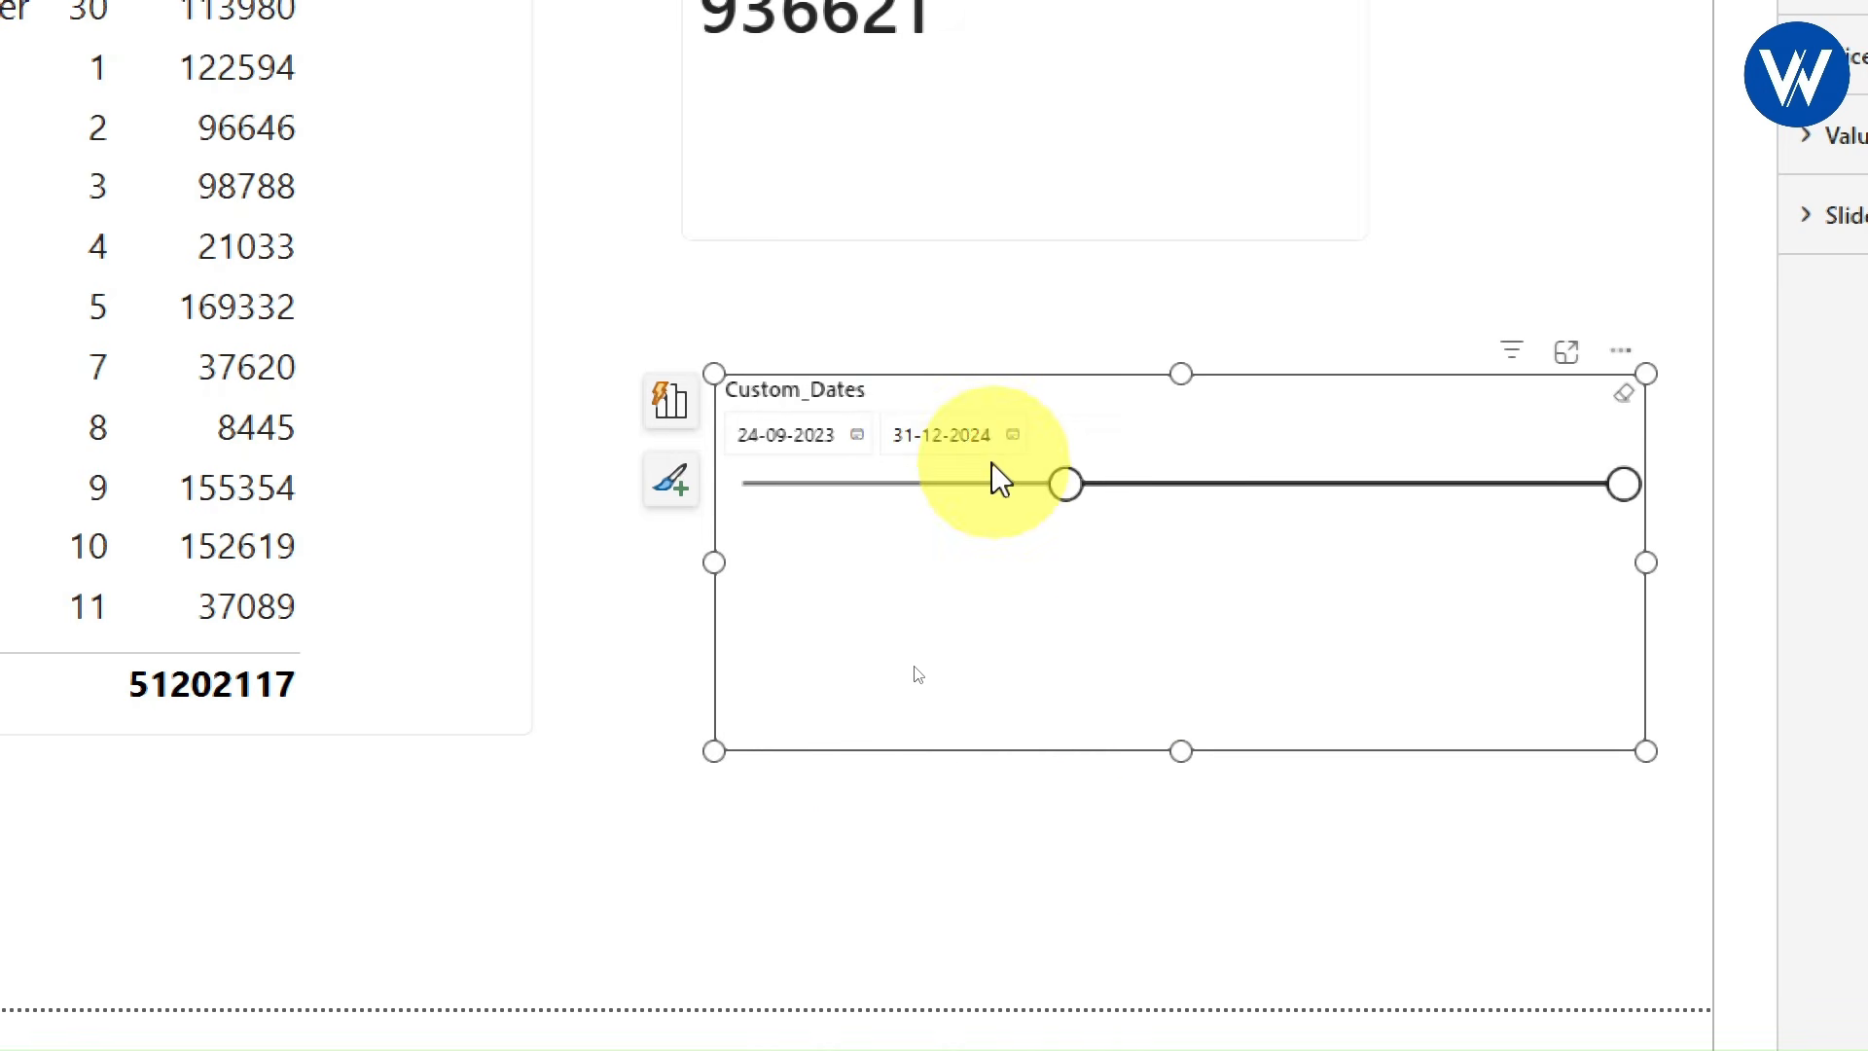
# - Set the end date of the Custom_Dates slicer to 30-09-2023 and deselect the slicer
pyautogui.click(1013, 436)
pyautogui.click(1065, 515)
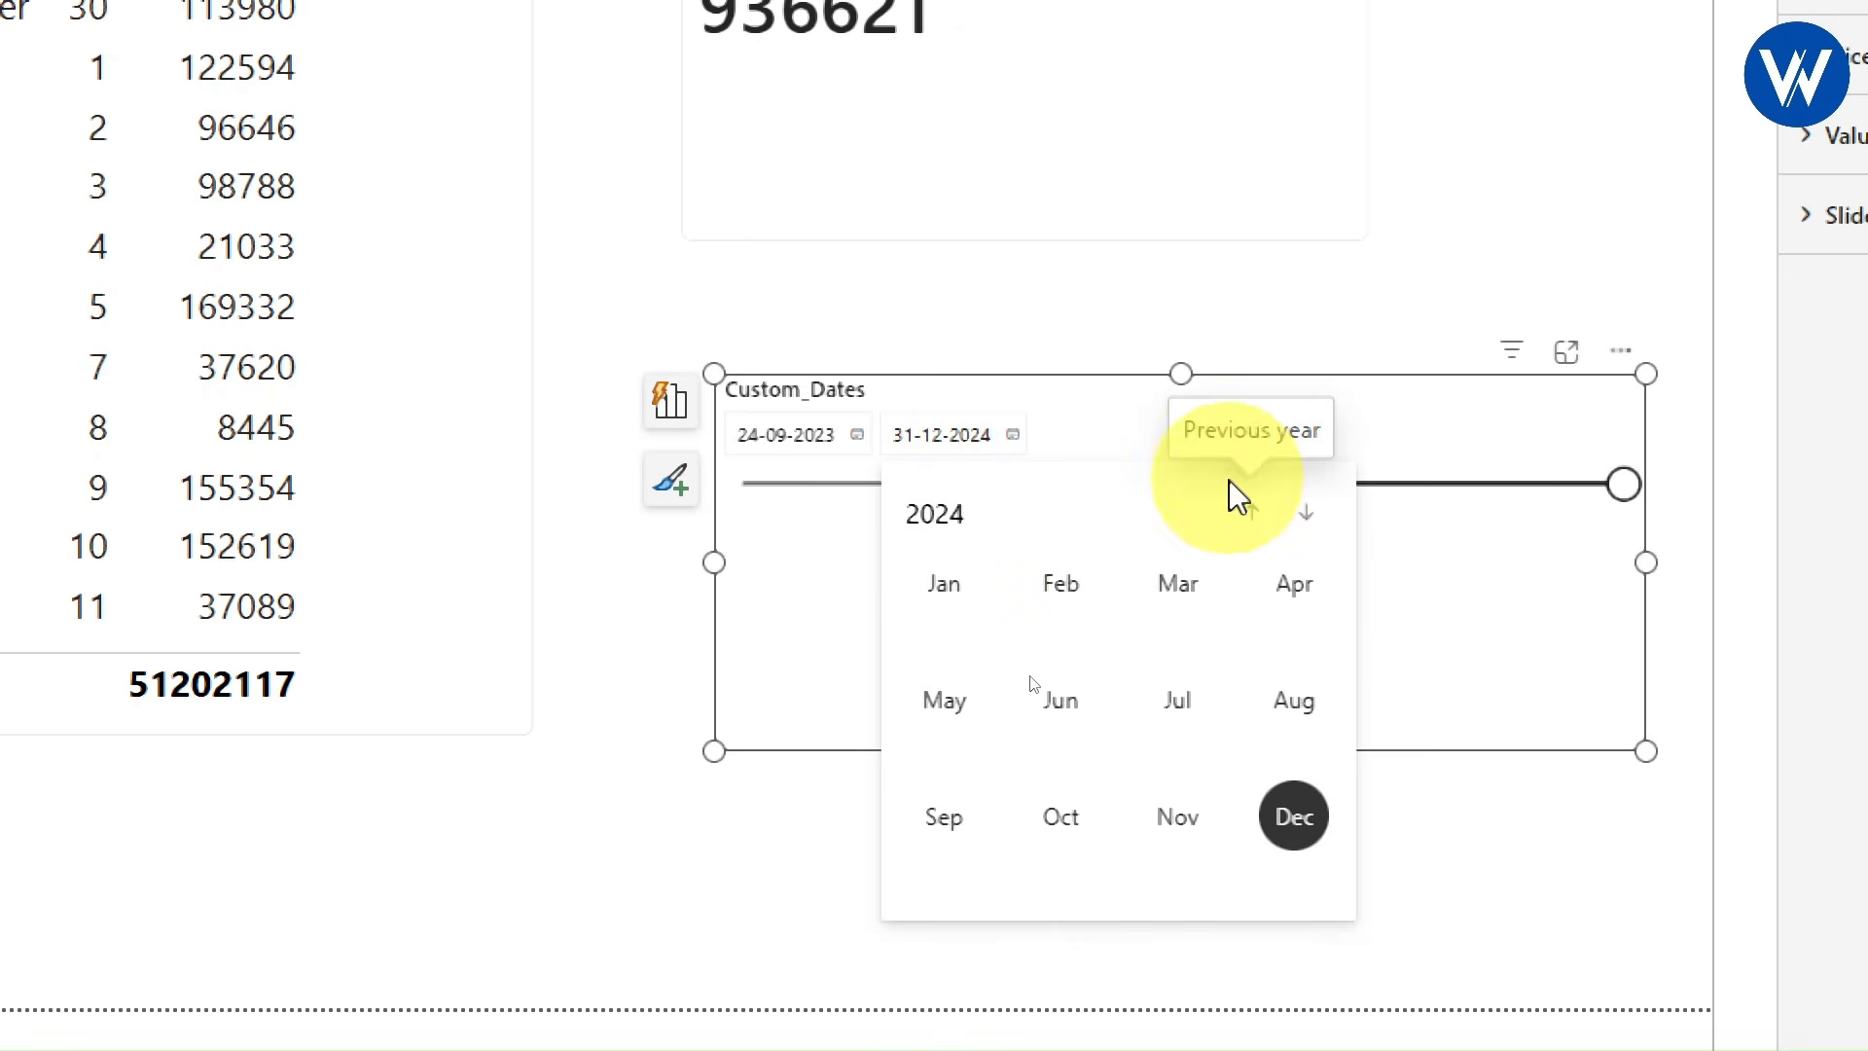
pyautogui.click(1248, 516)
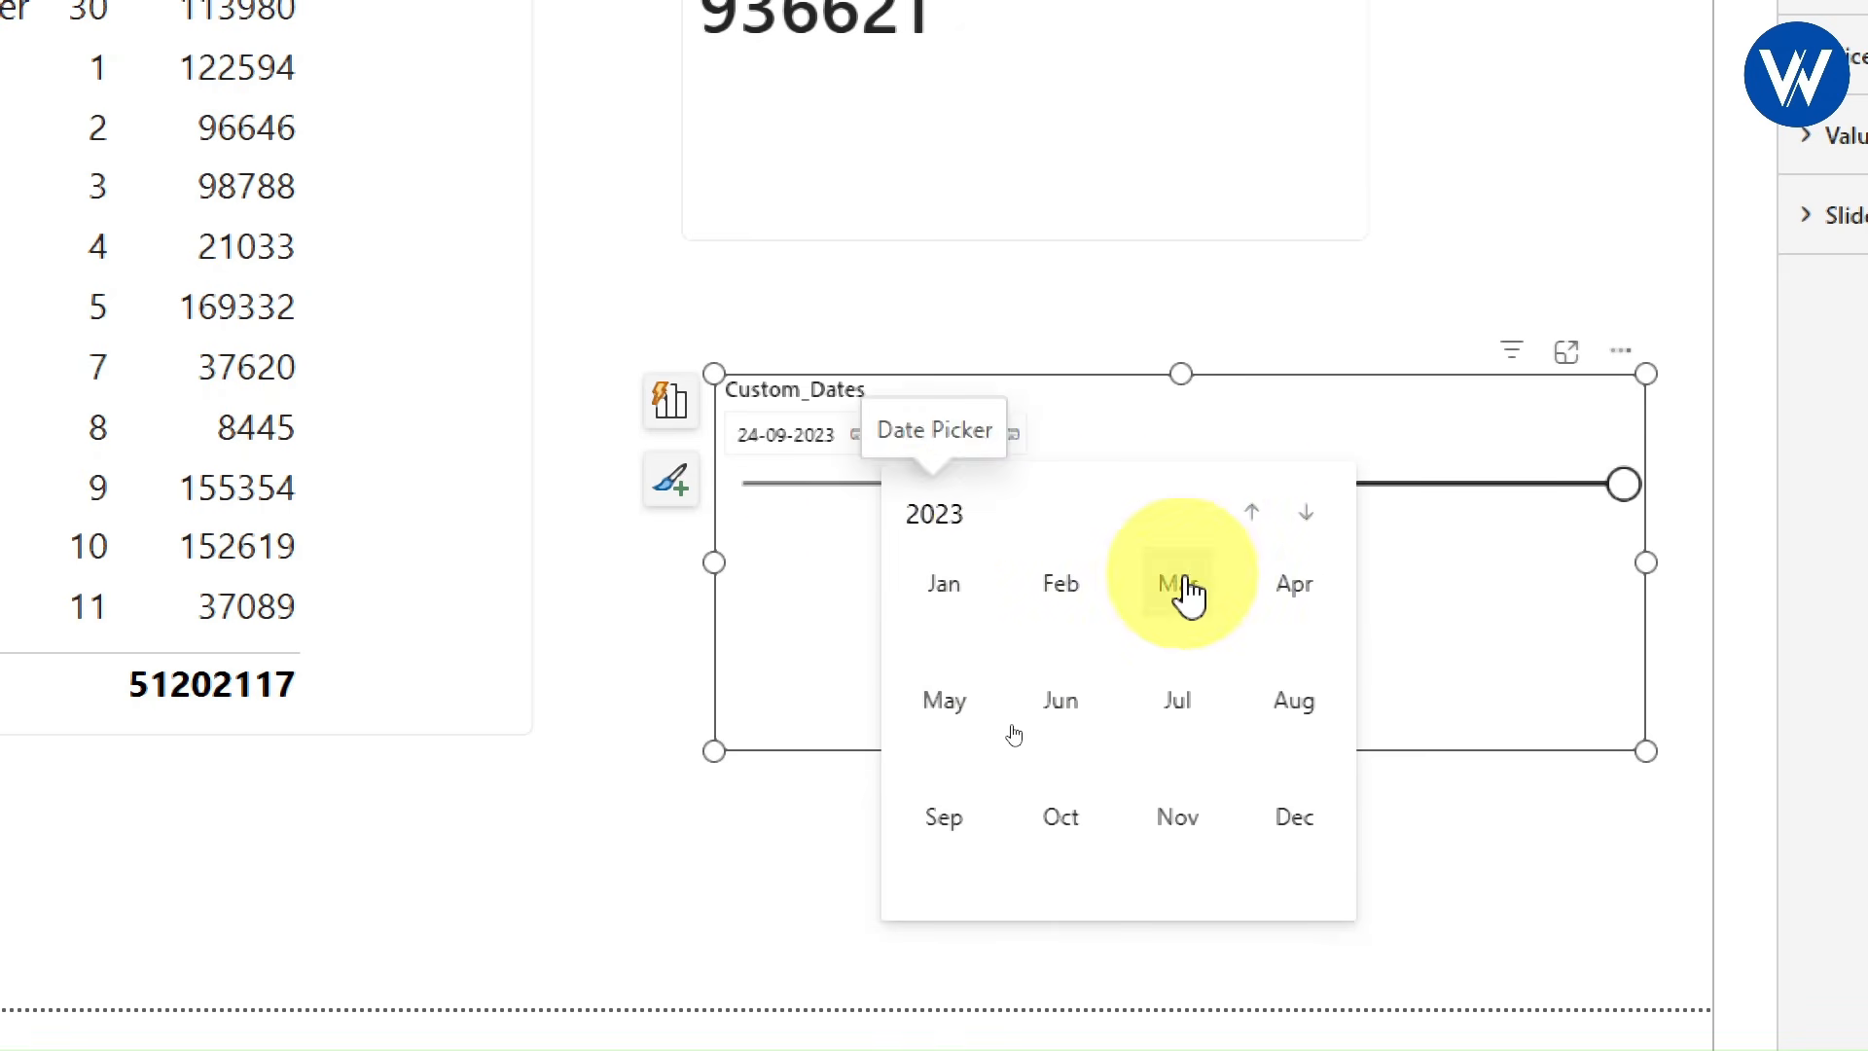
pyautogui.click(958, 822)
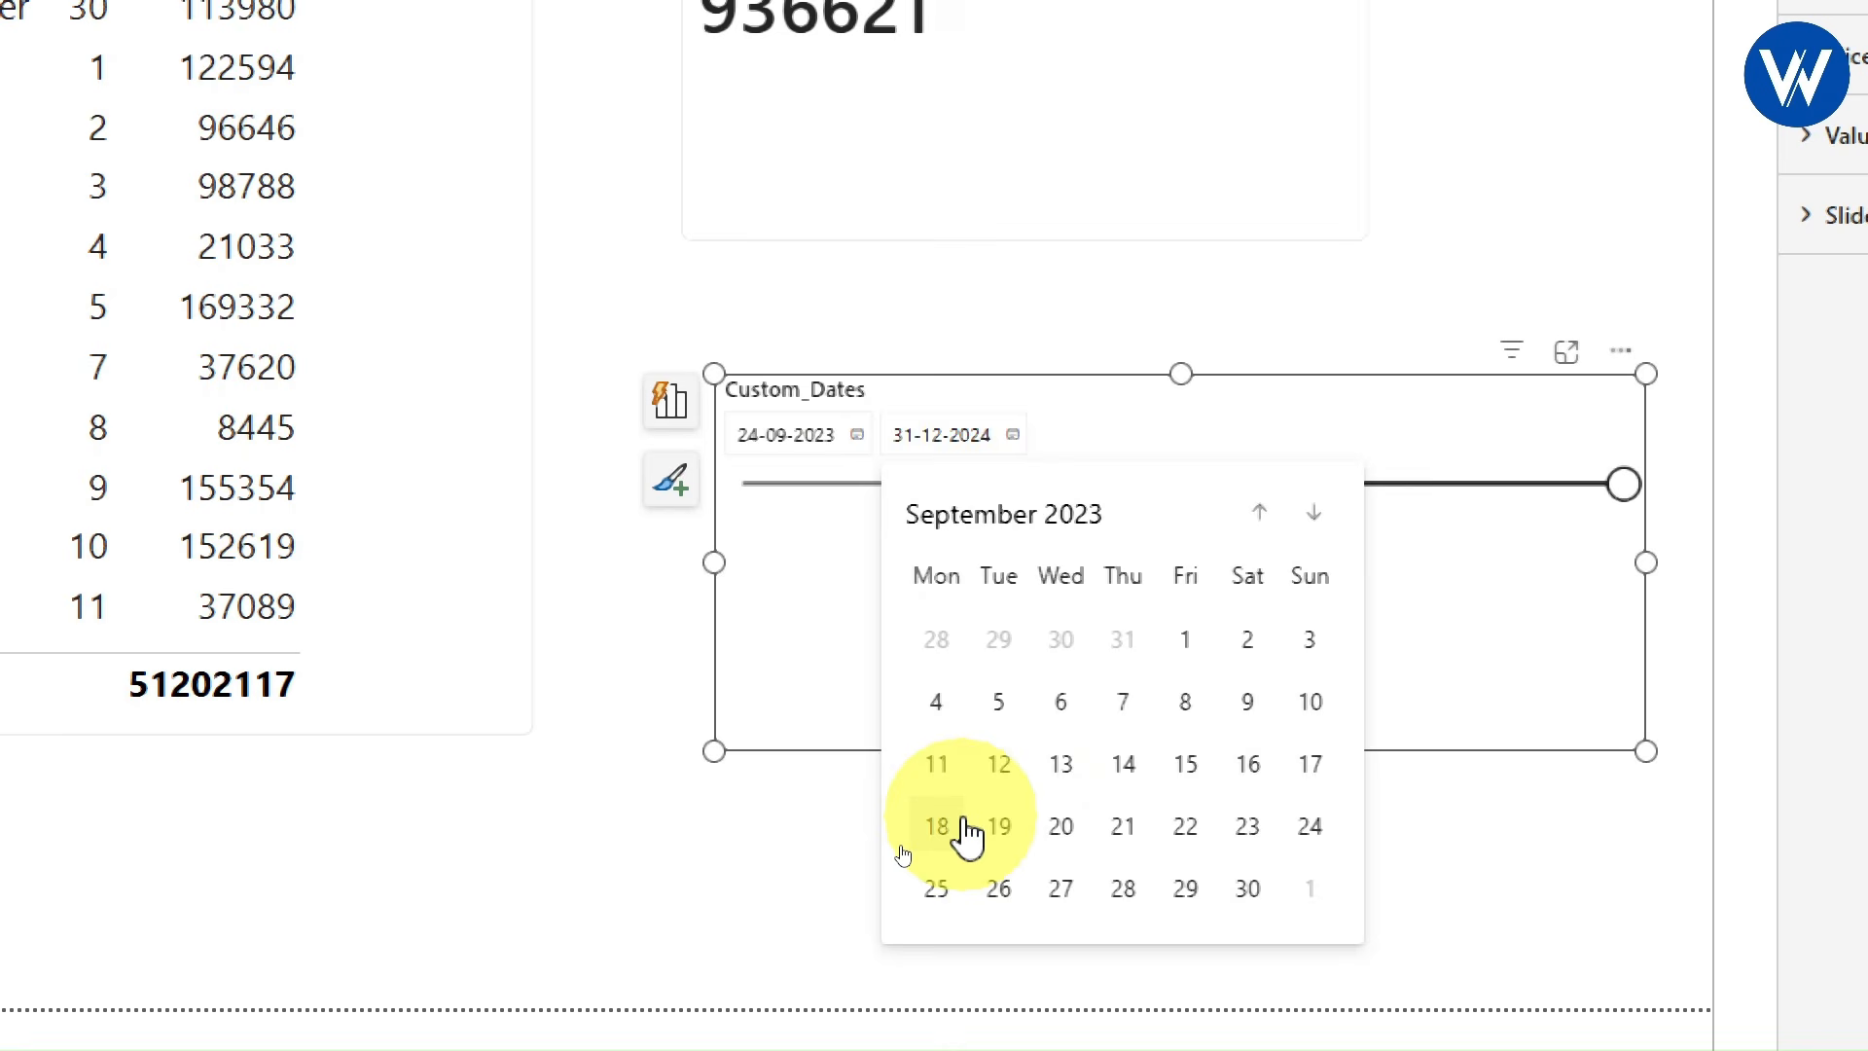
pyautogui.click(1245, 887)
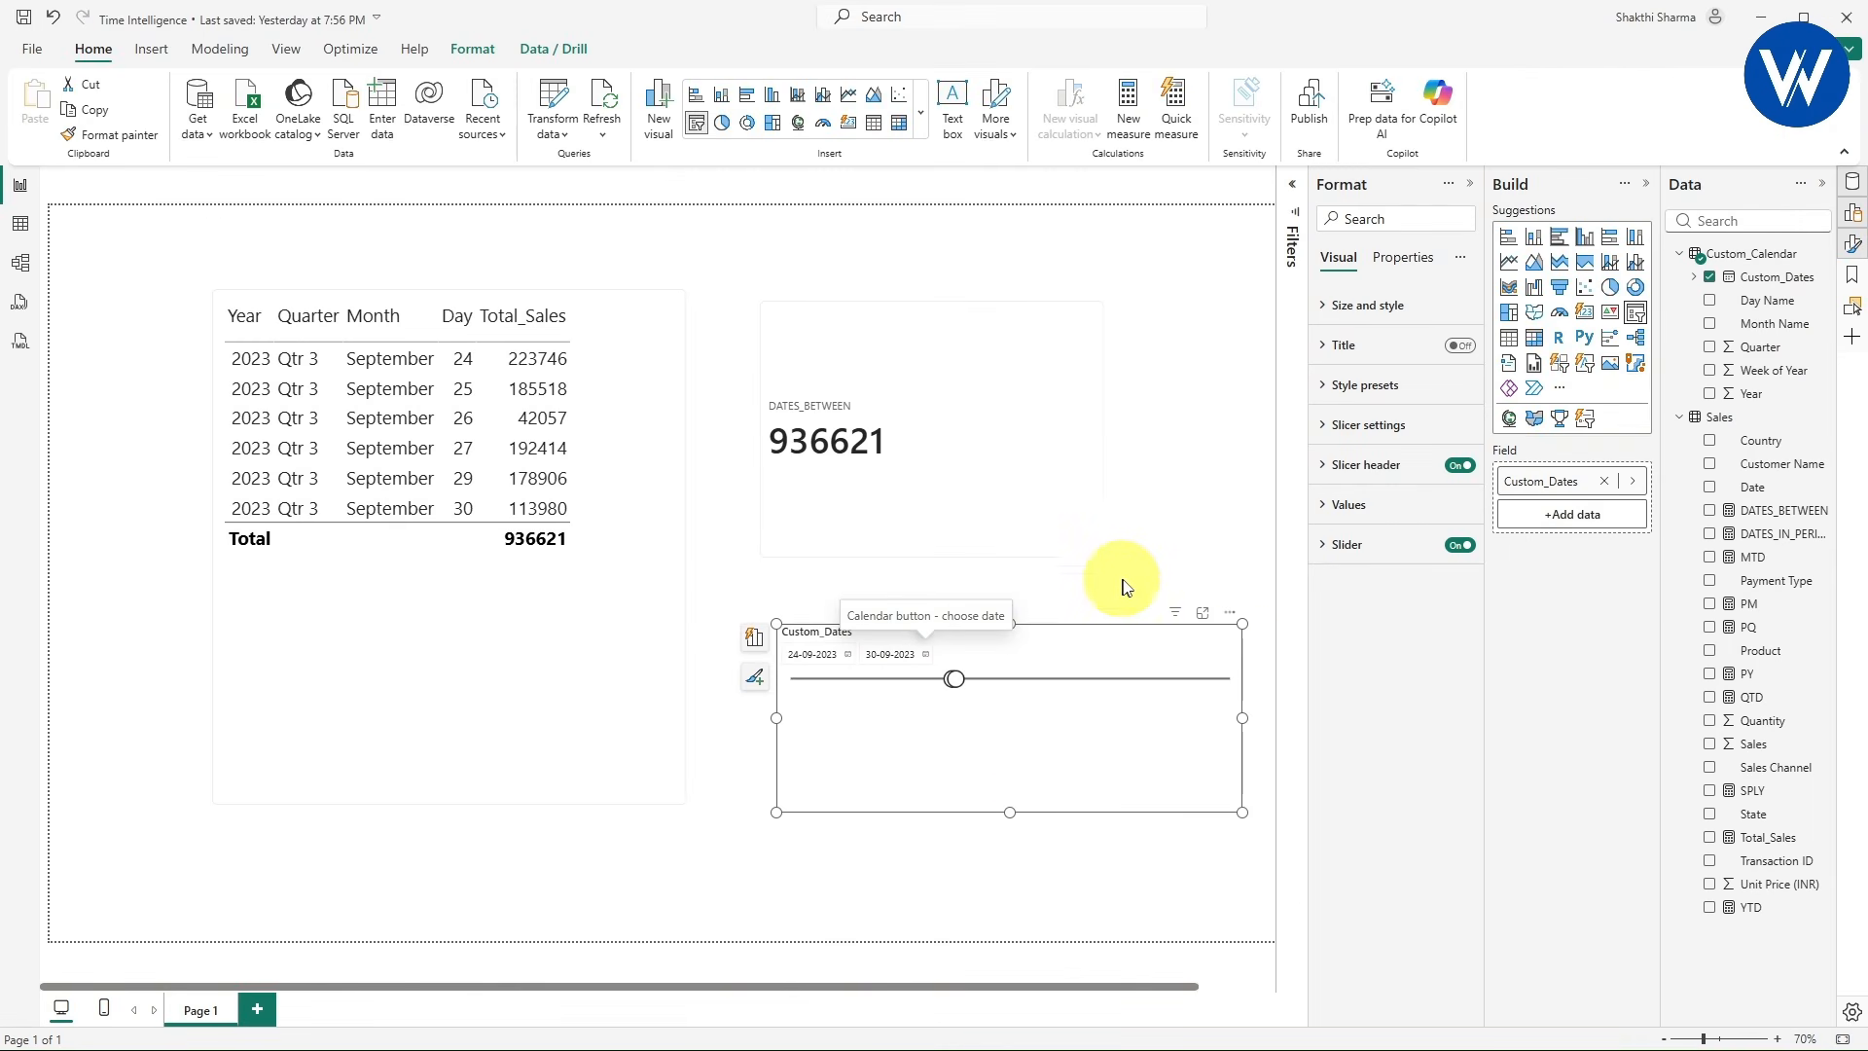
pyautogui.click(1178, 584)
pyautogui.hotkey('ctrl', '2')
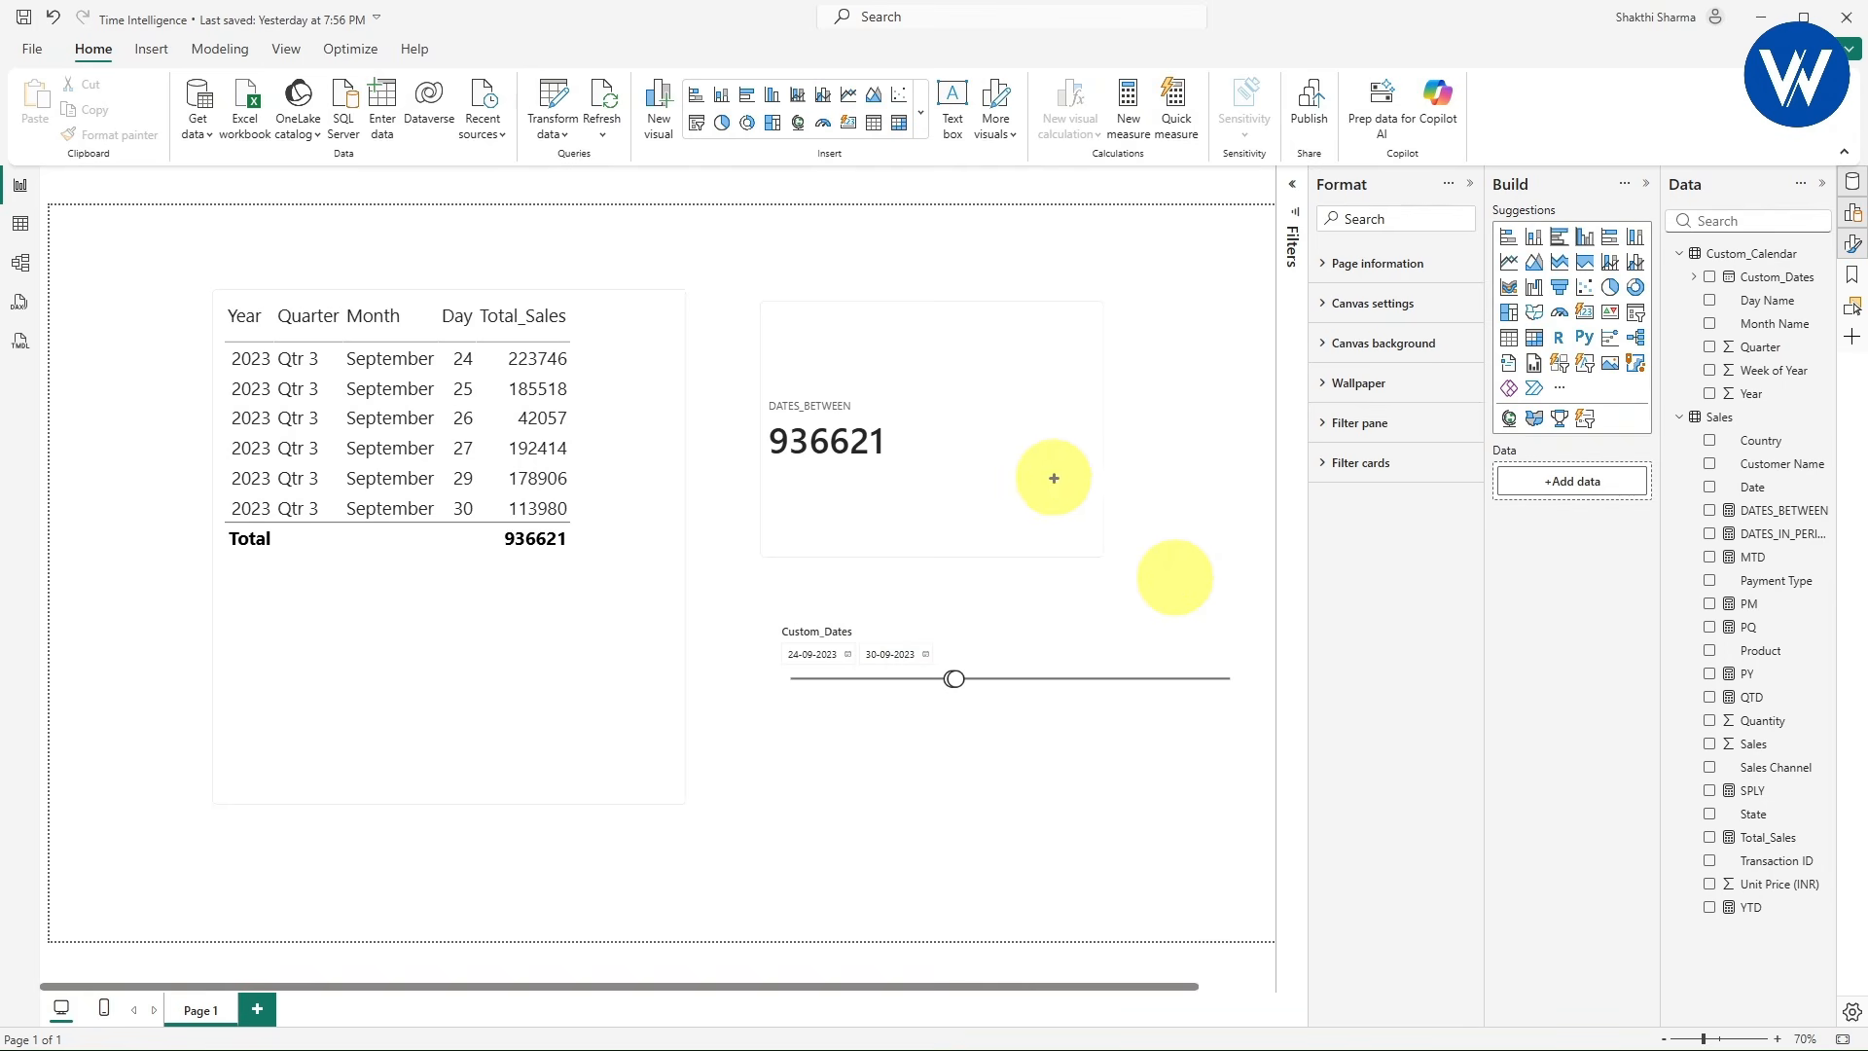
pyautogui.moveTo(721, 368); pyautogui.dragTo(971, 507)
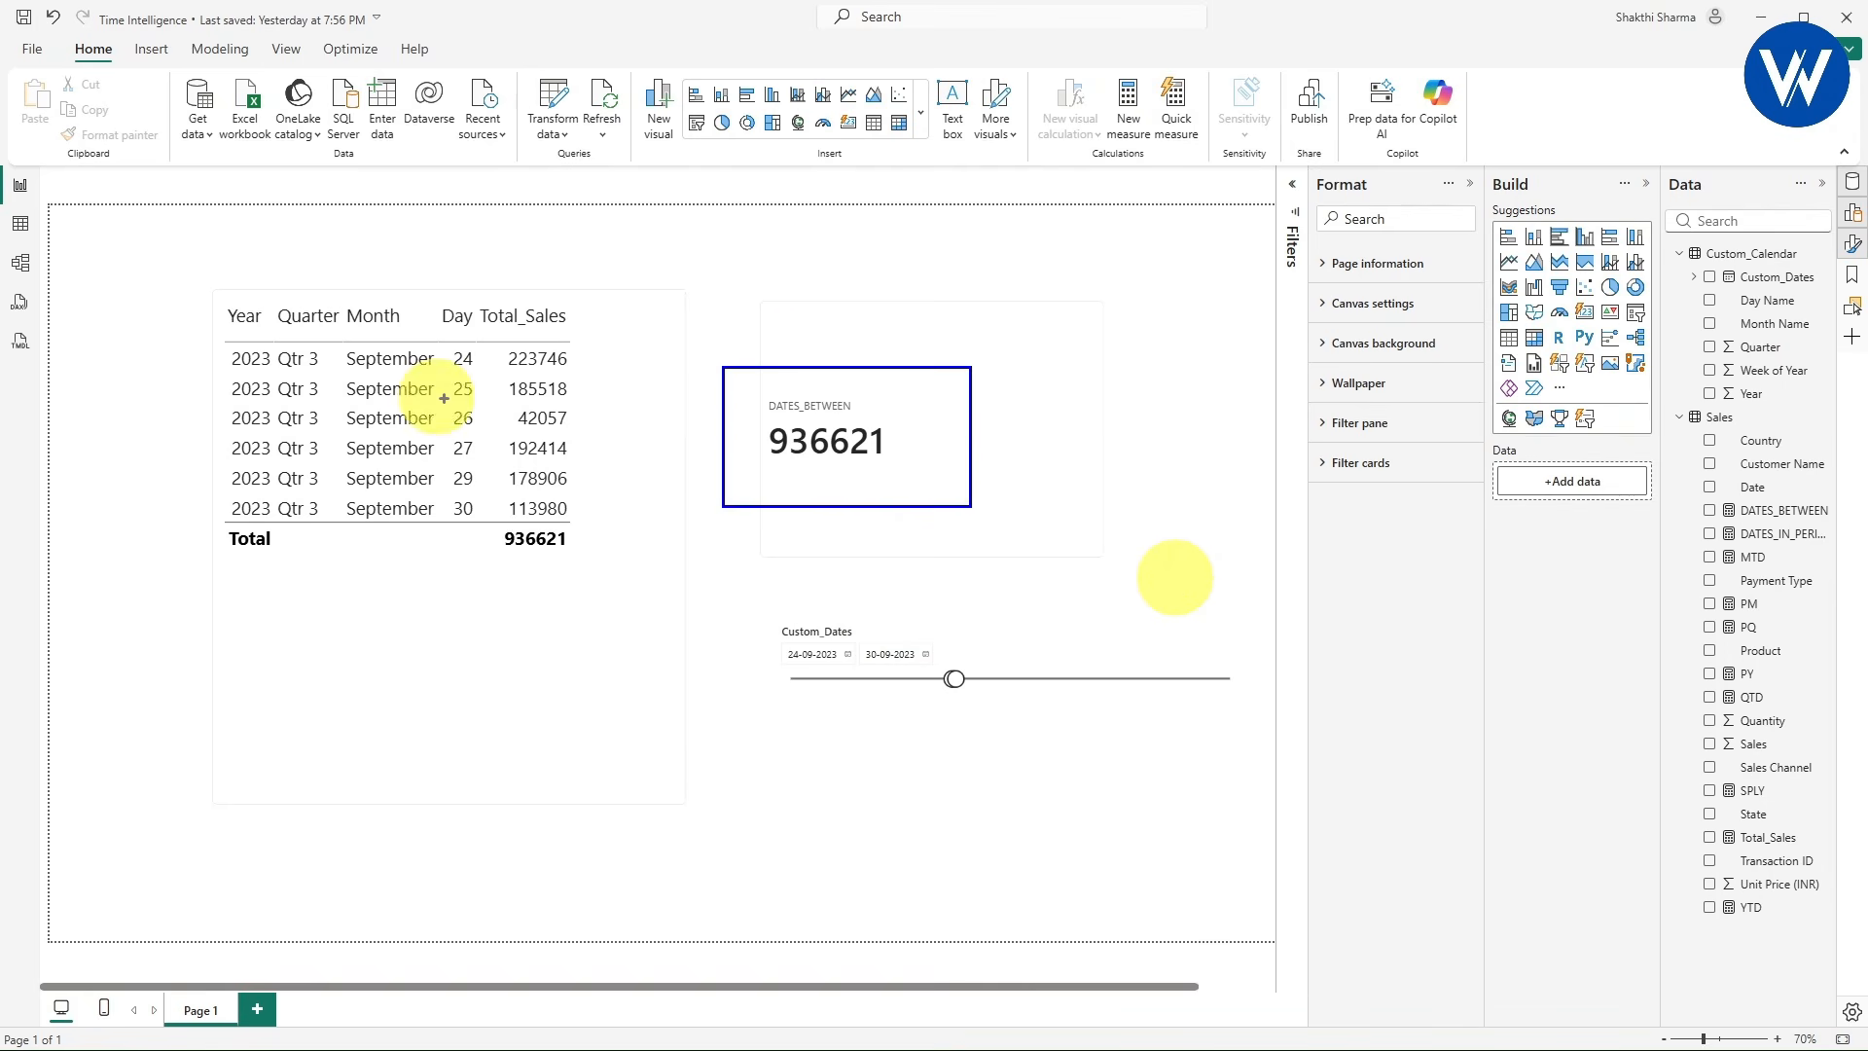
pyautogui.moveTo(332, 343)
pyautogui.mouseDown()
pyautogui.moveTo(607, 543)
pyautogui.moveTo(616, 581)
pyautogui.mouseUp()
pyautogui.moveTo(495, 529)
pyautogui.mouseDown()
pyautogui.moveTo(609, 559)
pyautogui.moveTo(745, 460)
pyautogui.mouseUp()
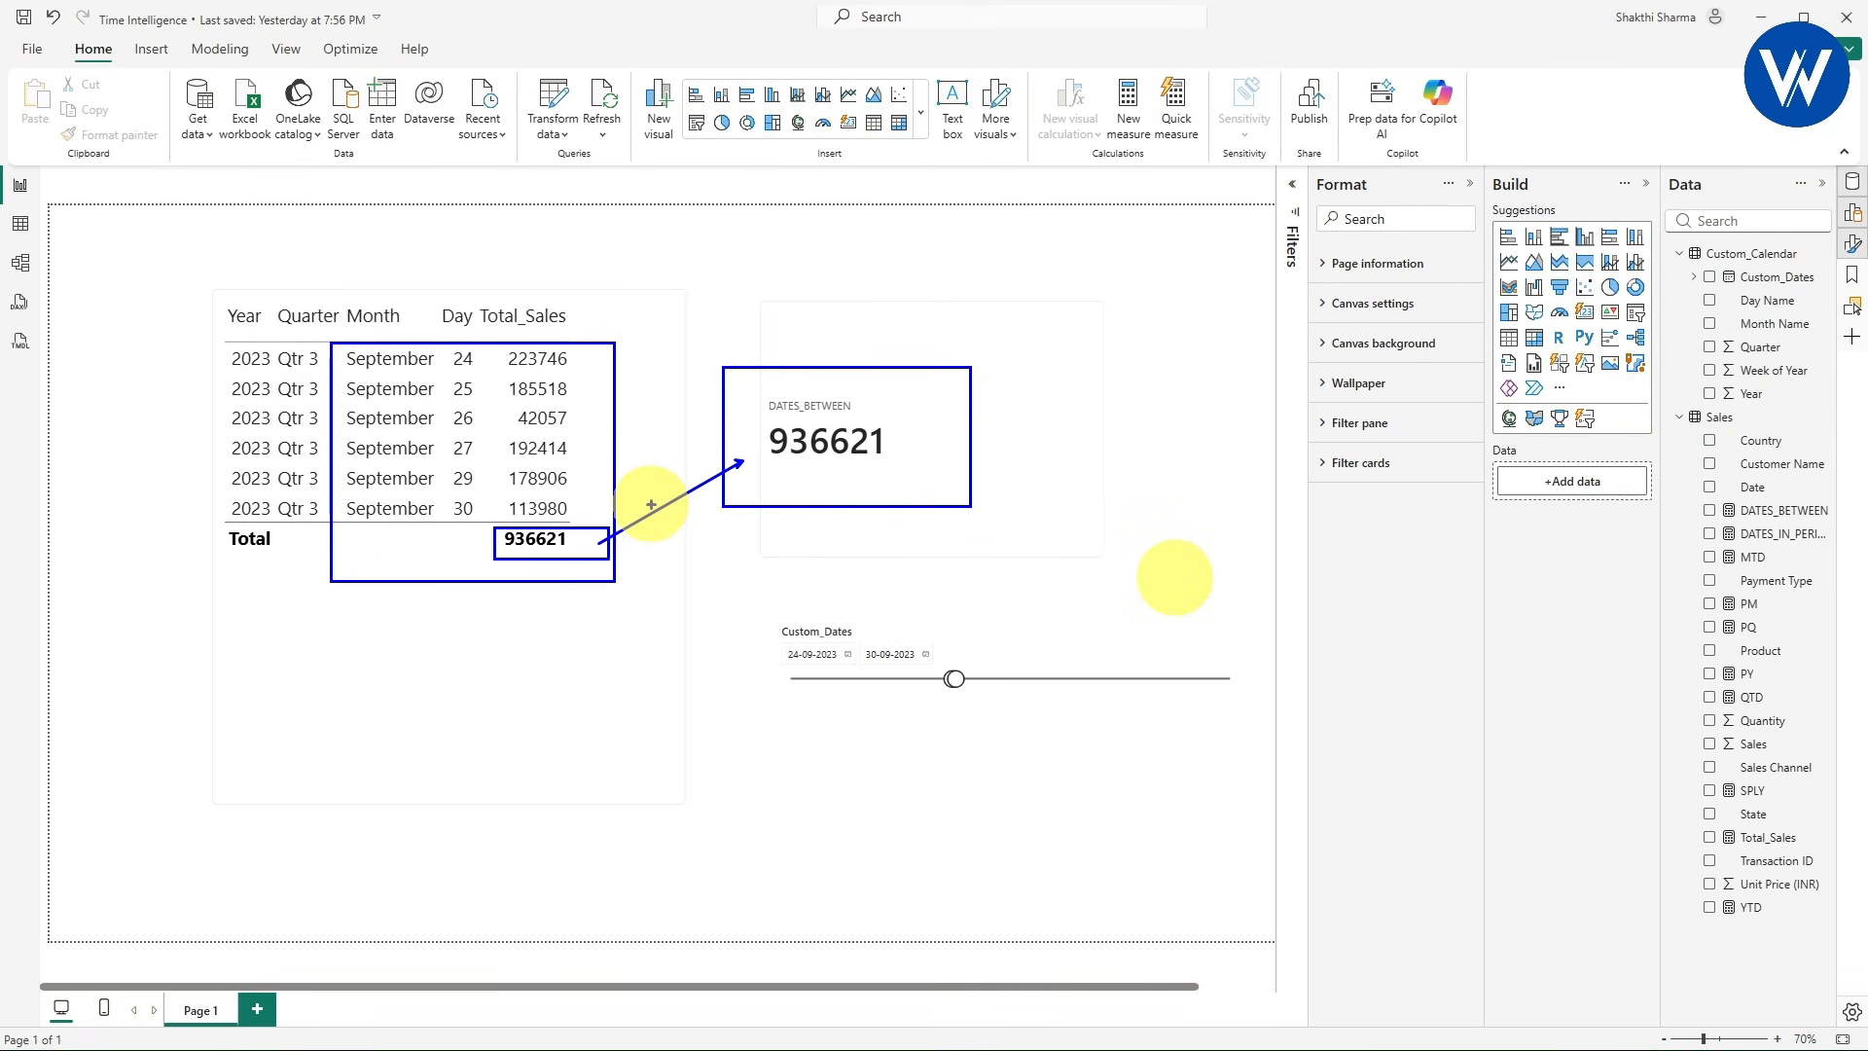
pyautogui.press('Escape')
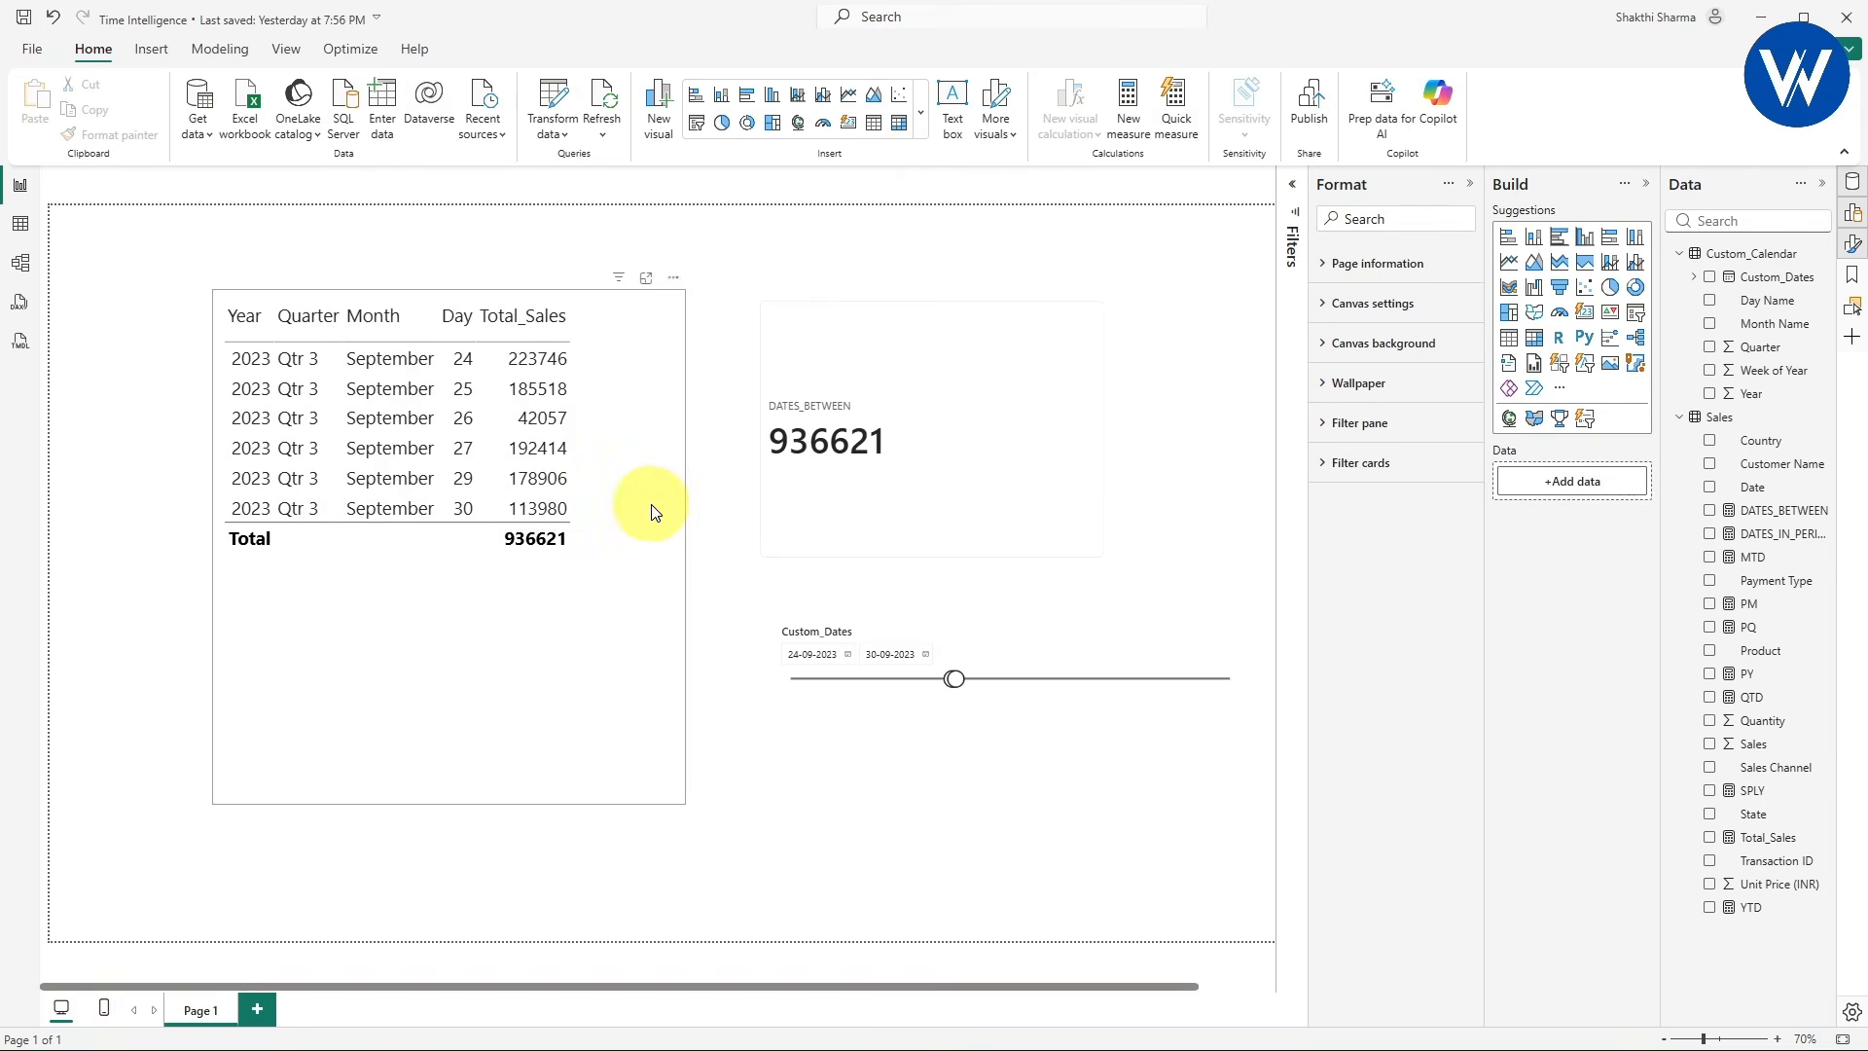